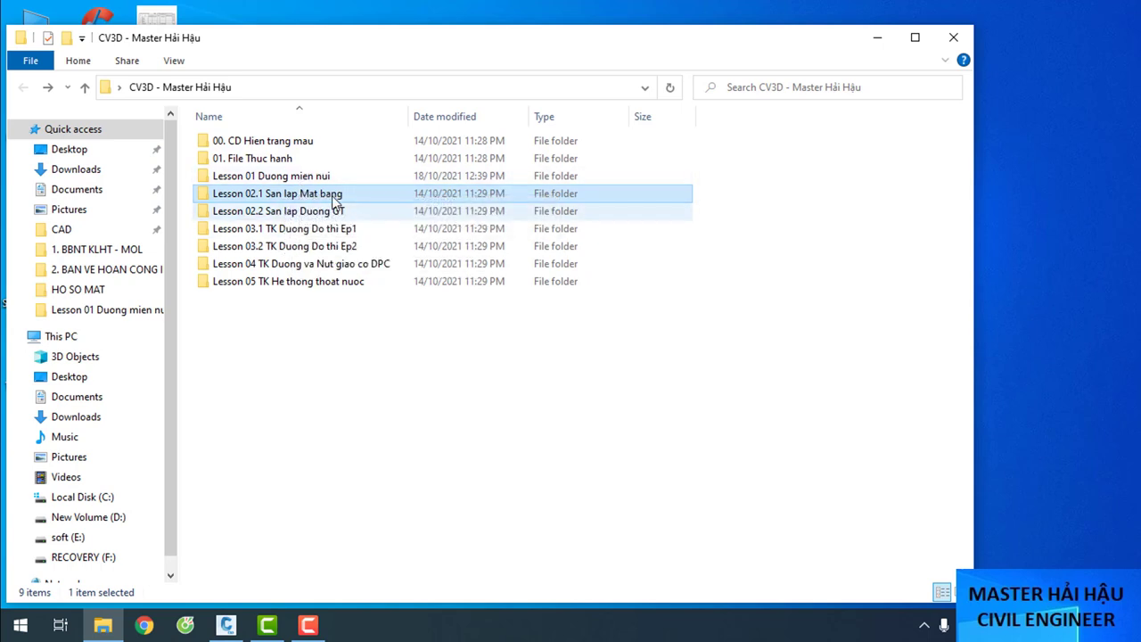
# Bring up the Civil 3D drawing behind File Explorer and open the folder Lesson 02.1 San lap Mat bang
pyautogui.click(327, 216)
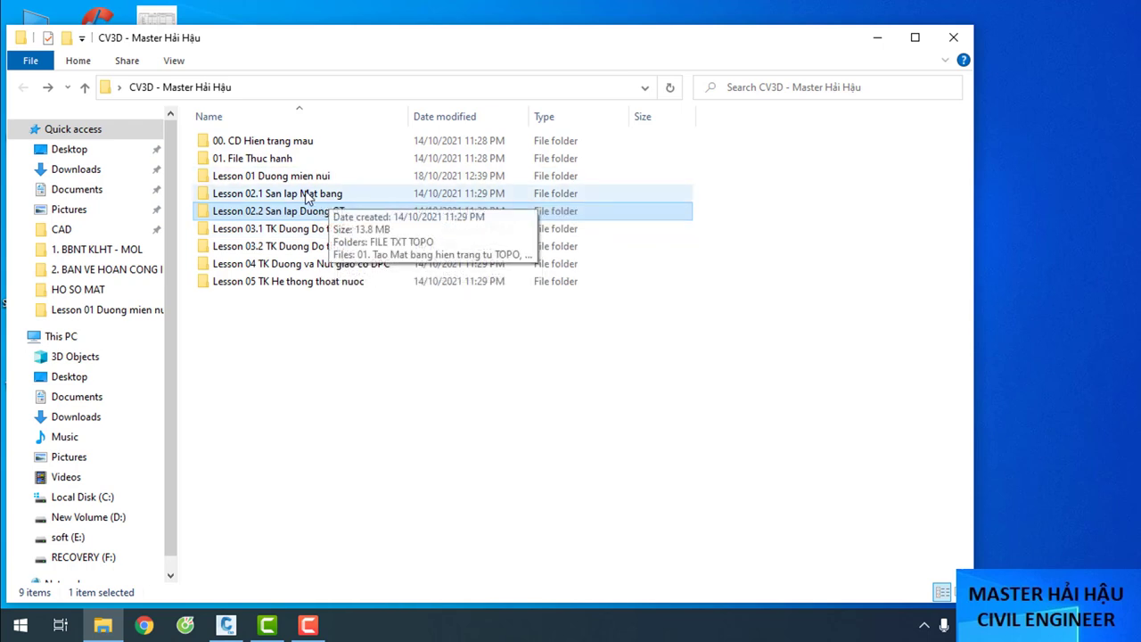
pyautogui.click(306, 197)
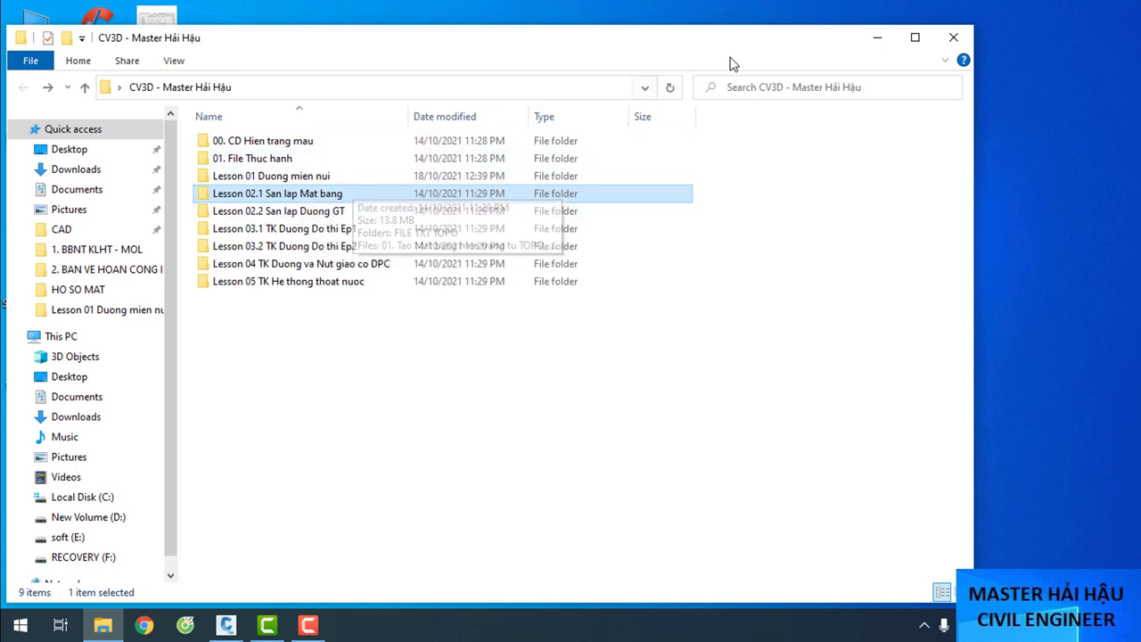
pyautogui.click(877, 37)
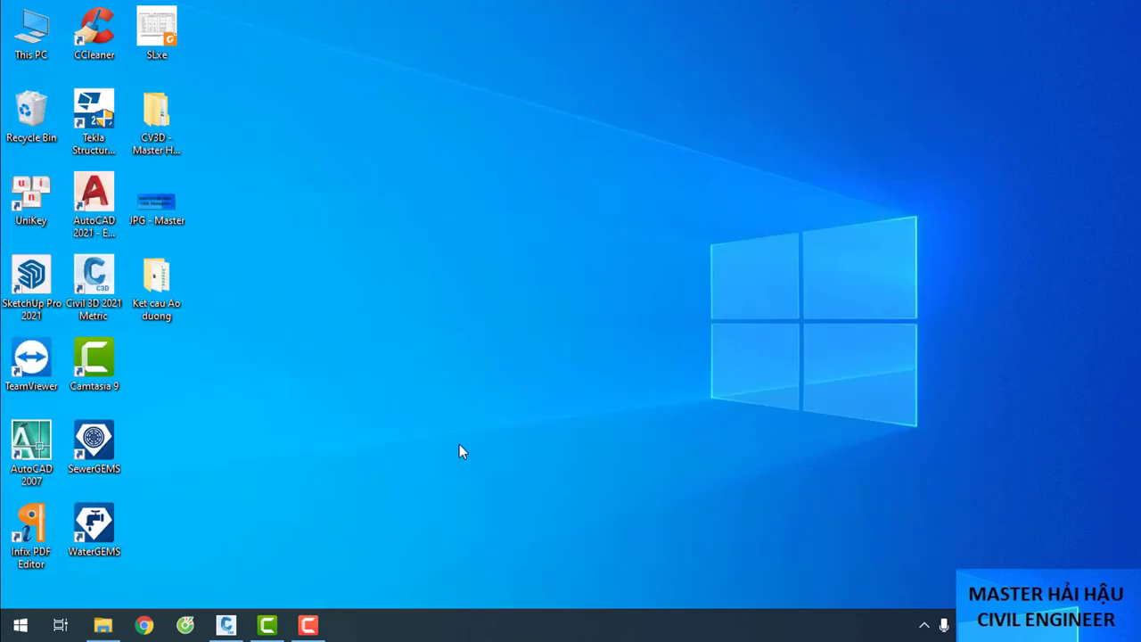
pyautogui.click(226, 624)
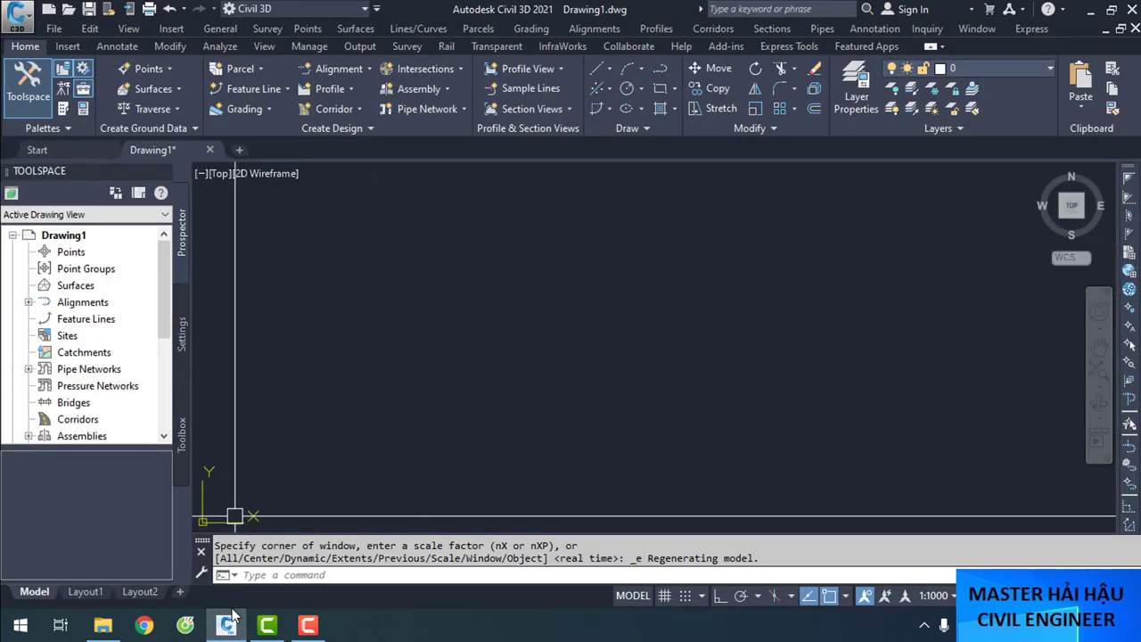
pyautogui.click(103, 625)
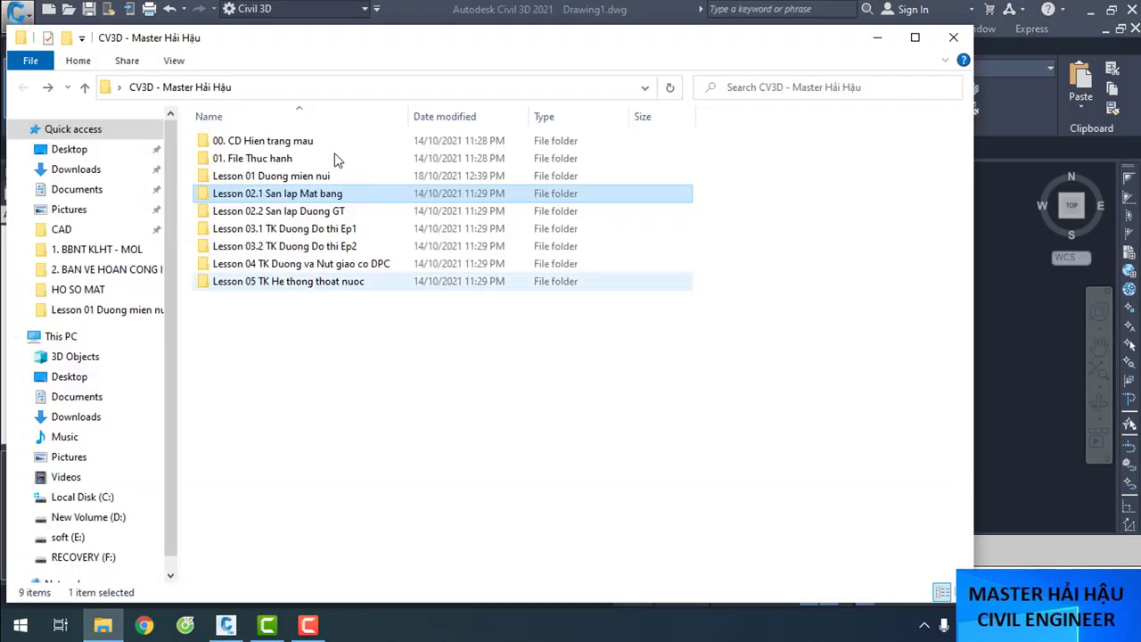
pyautogui.doubleClick(314, 194)
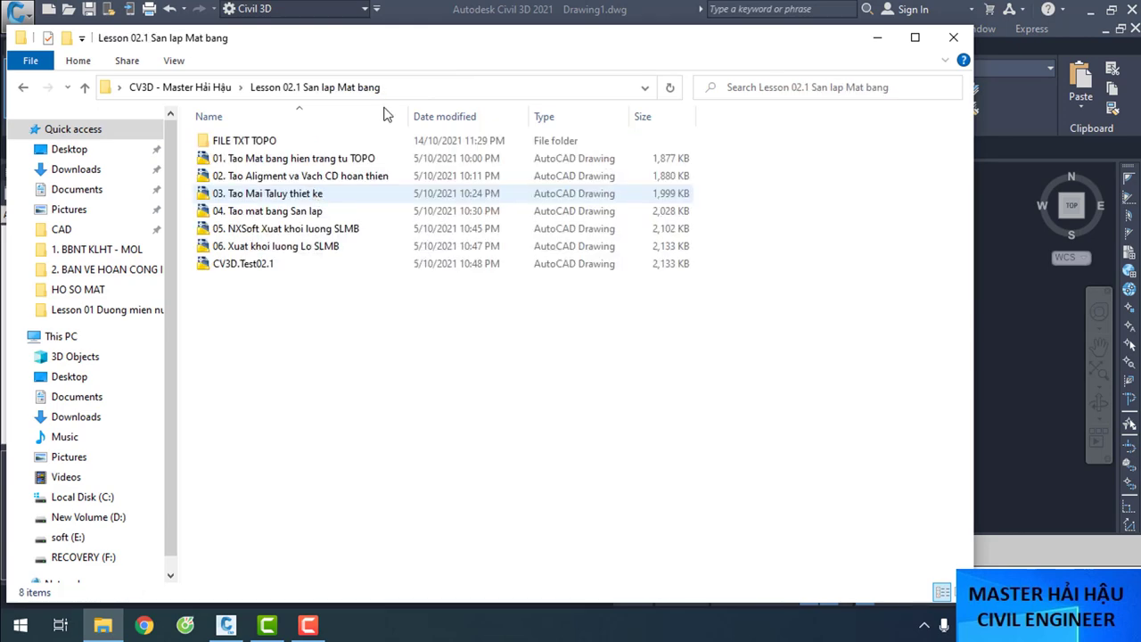
# Move the folder window aside to uncover the Civil 3D drawing tabs and select 01. Tao Mat bang hien trang tu TOPO
pyautogui.moveTo(474, 53); pyautogui.dragTo(725, 139)
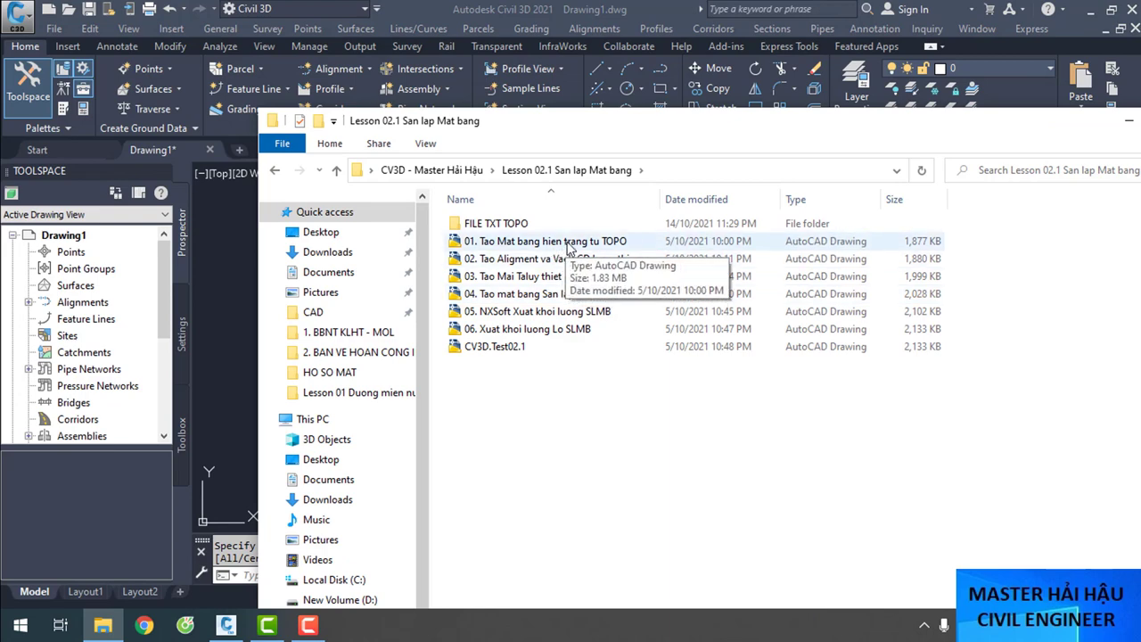
pyautogui.moveTo(667, 124); pyautogui.dragTo(853, 171)
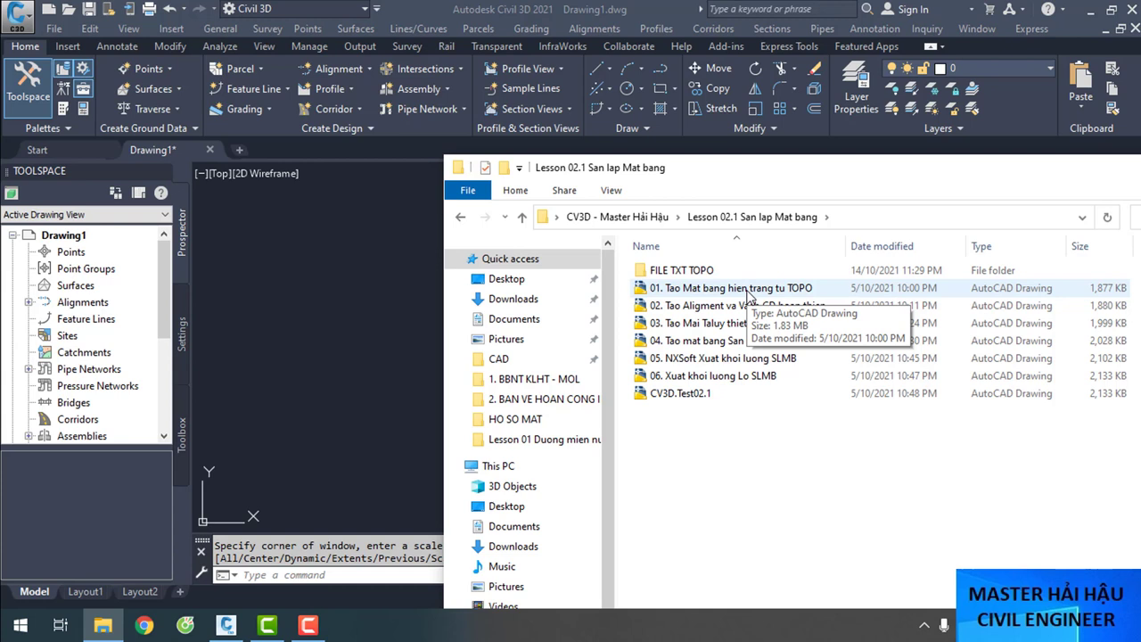
pyautogui.click(748, 293)
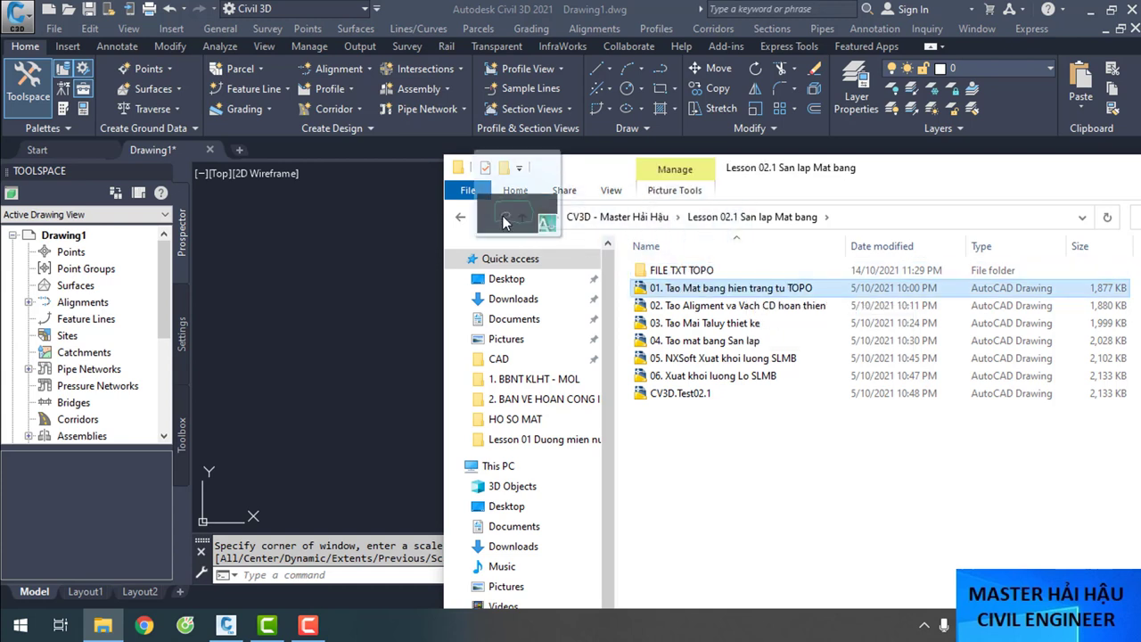
pyautogui.moveTo(256, 148); pyautogui.dragTo(686, 299)
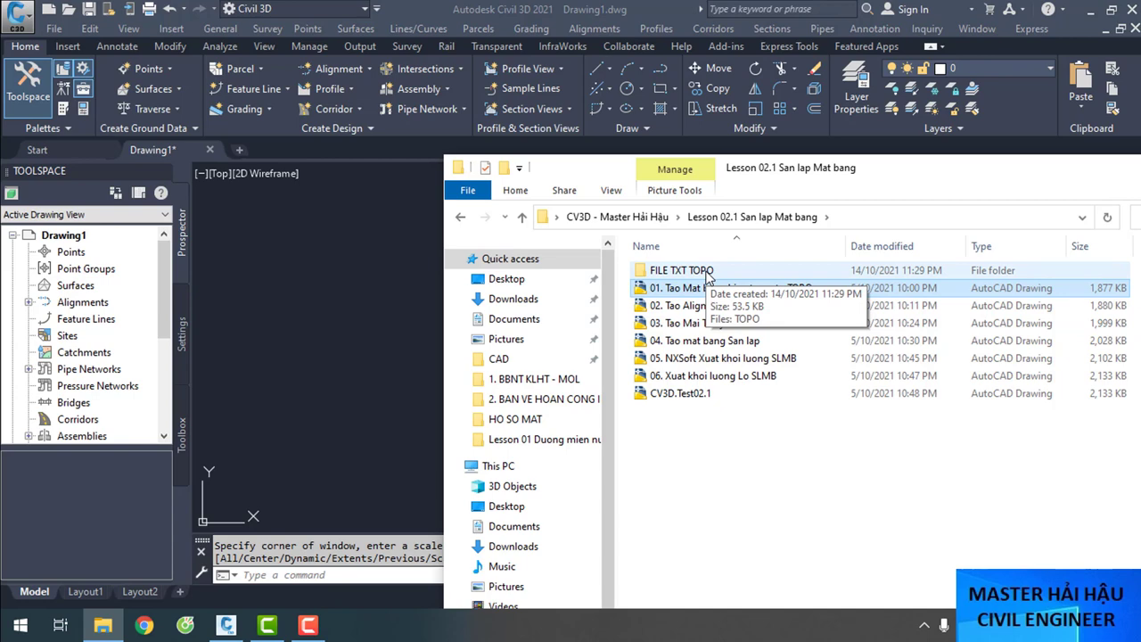
# Examine the survey point rows in the TOPO text file inside the FILE TXT TOPO folder, and close the file
pyautogui.doubleClick(707, 273)
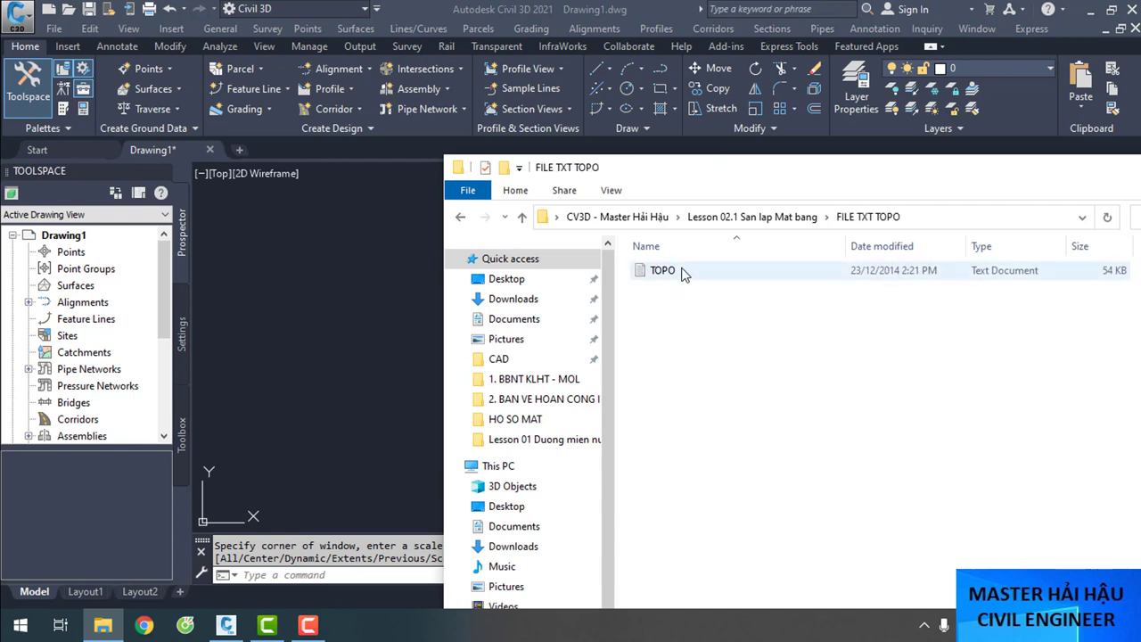
pyautogui.doubleClick(682, 272)
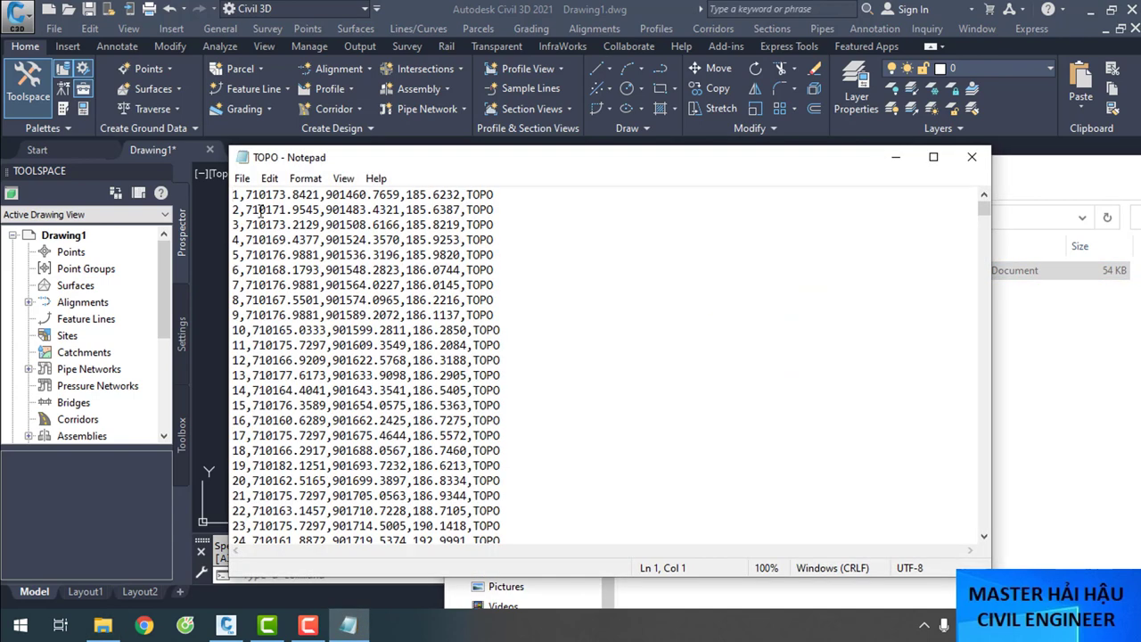
pyautogui.moveTo(234, 194); pyautogui.dragTo(486, 529)
pyautogui.click(972, 157)
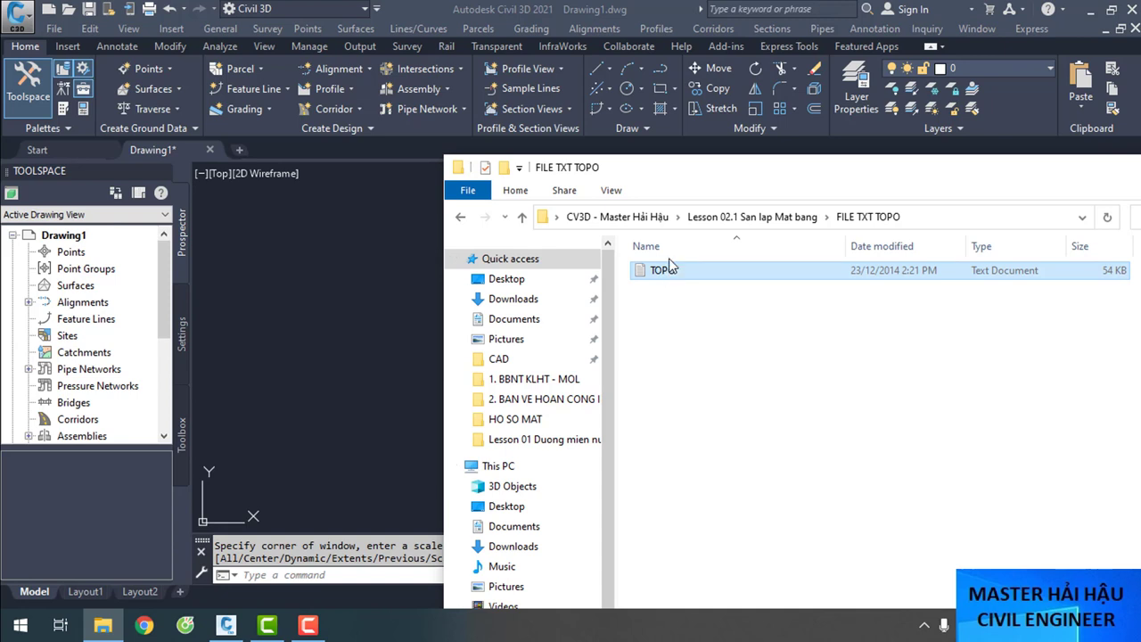
# Open the lesson drawing 01. Tao Mat bang hien trang tu TOPO in Civil 3D and dismiss the Event Viewer
pyautogui.click(774, 222)
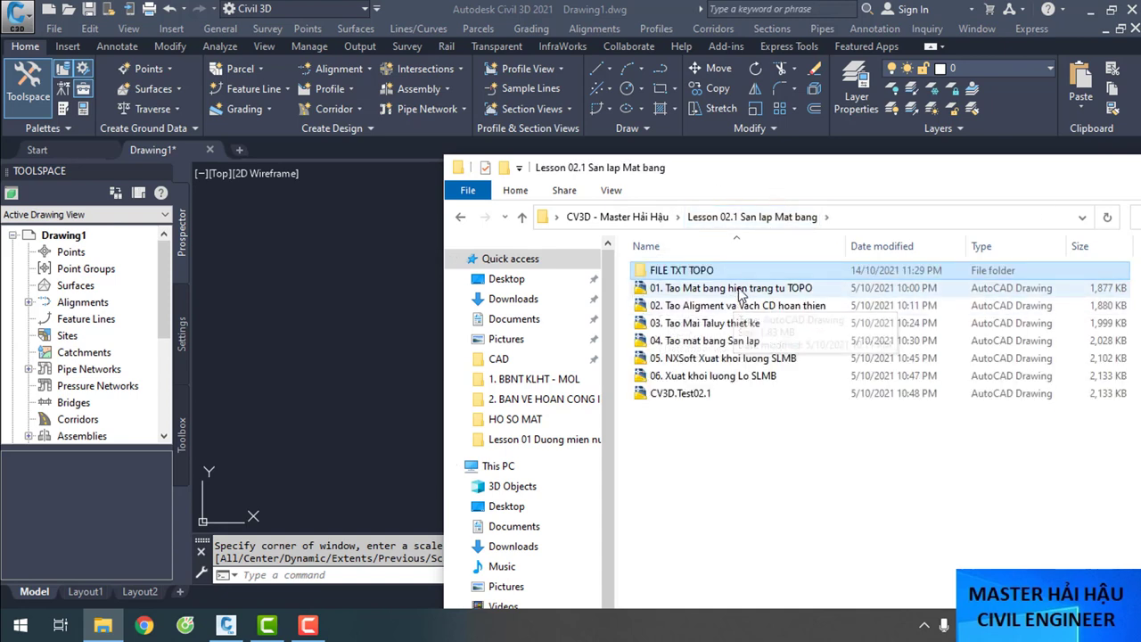
pyautogui.click(745, 293)
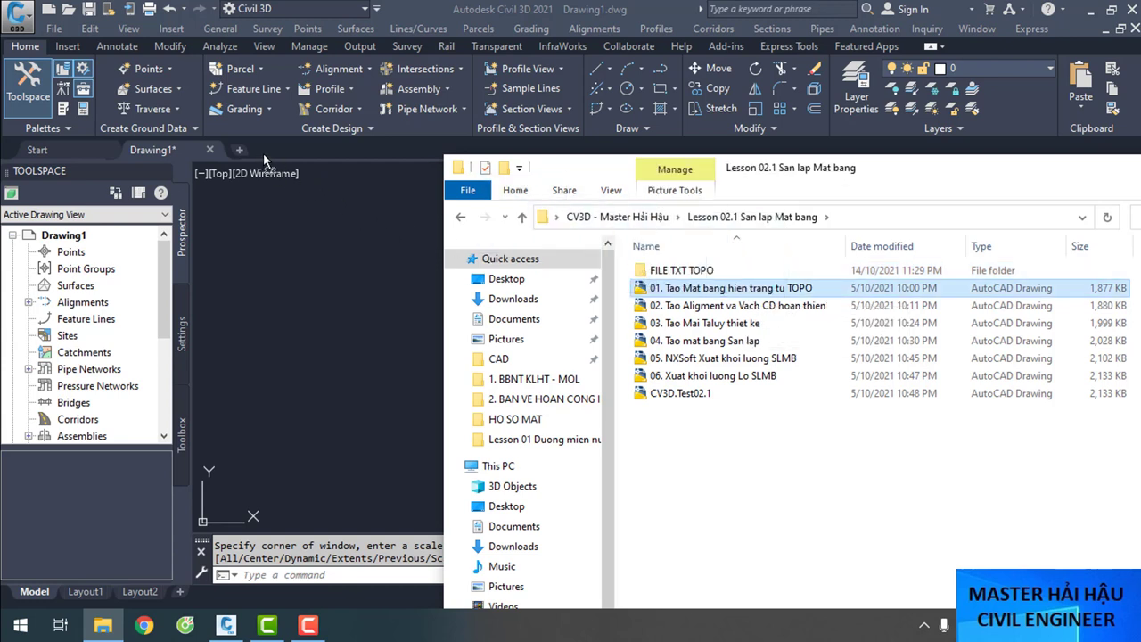
pyautogui.moveTo(304, 175); pyautogui.dragTo(411, 184)
pyautogui.moveTo(252, 128); pyautogui.dragTo(243, 144)
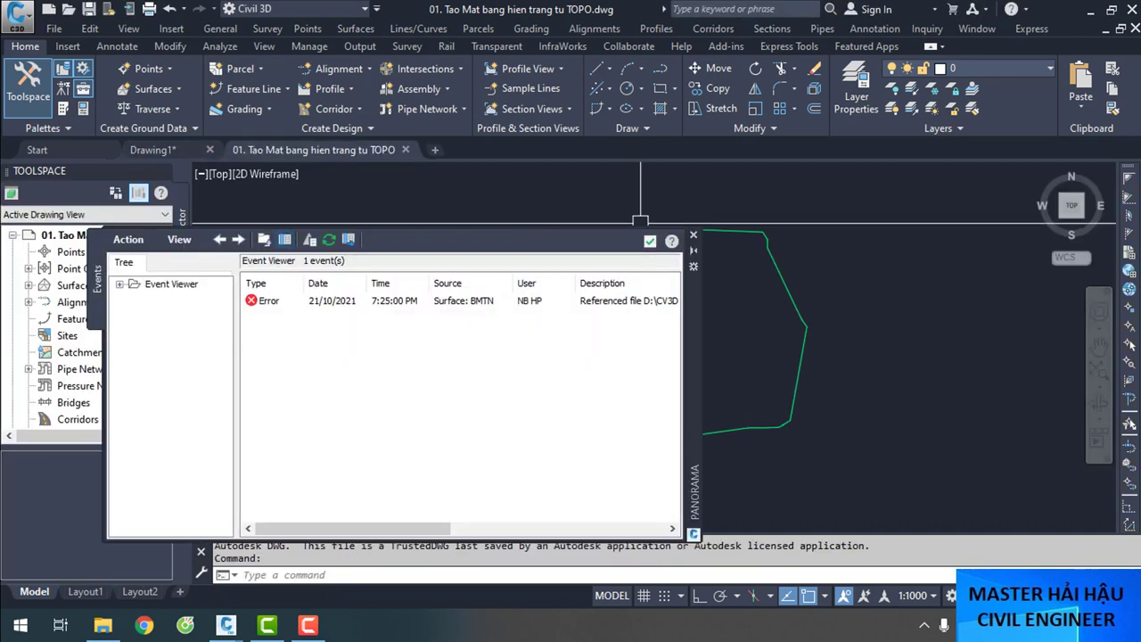
pyautogui.click(692, 235)
# Examine the point file in the BMTN surface's definition, and close the sample drawing
pyautogui.click(29, 285)
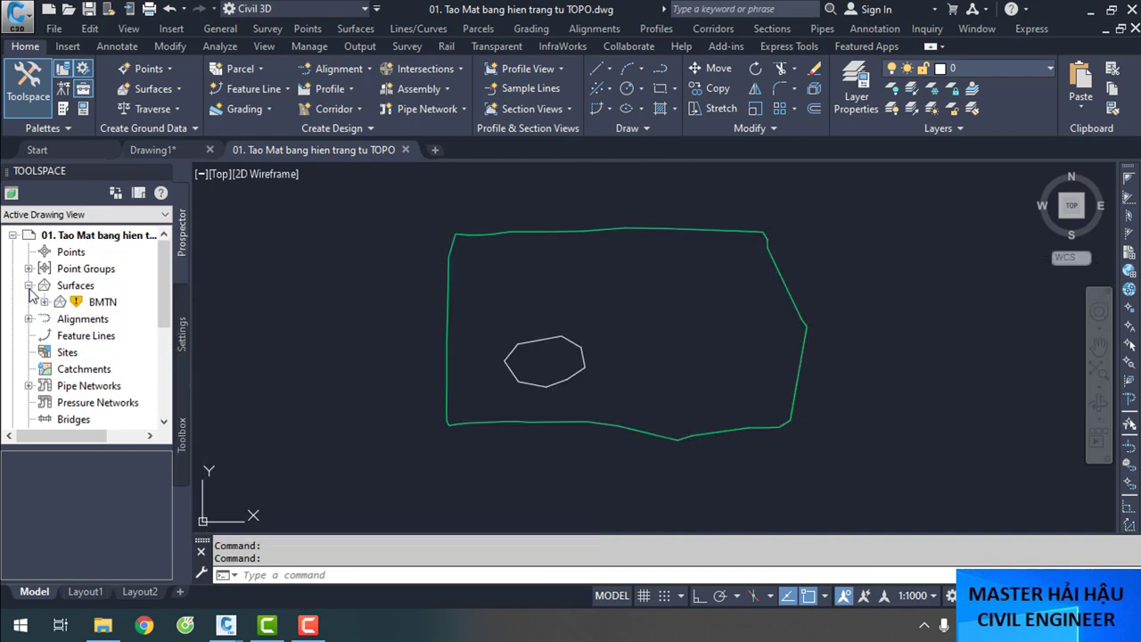
pyautogui.click(45, 302)
pyautogui.click(97, 304)
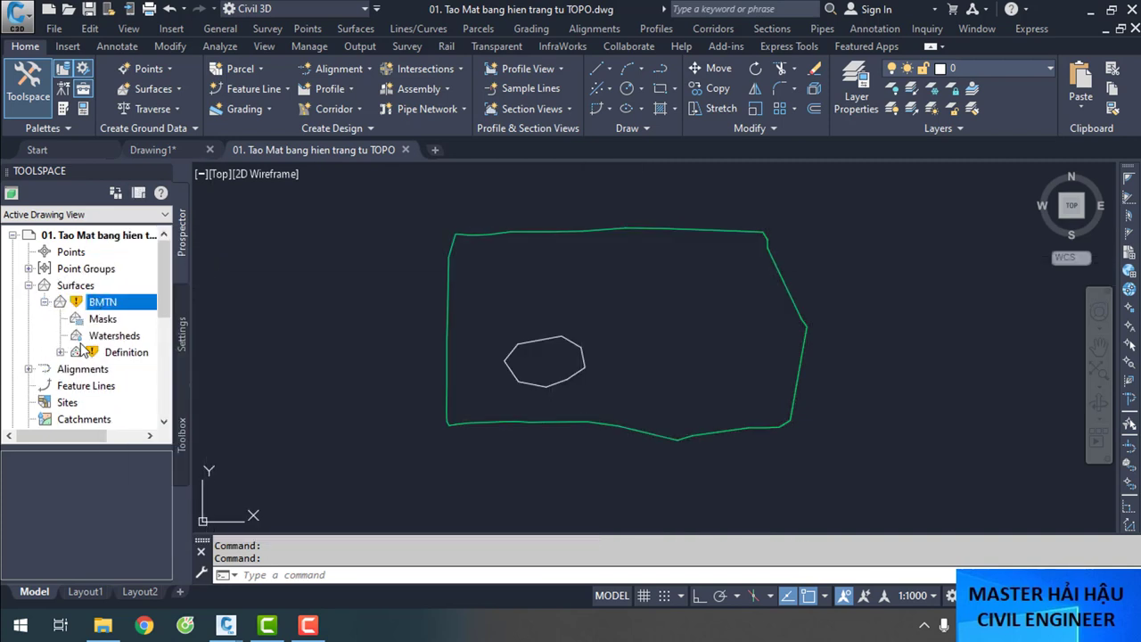
pyautogui.click(61, 352)
pyautogui.rightClick(134, 369)
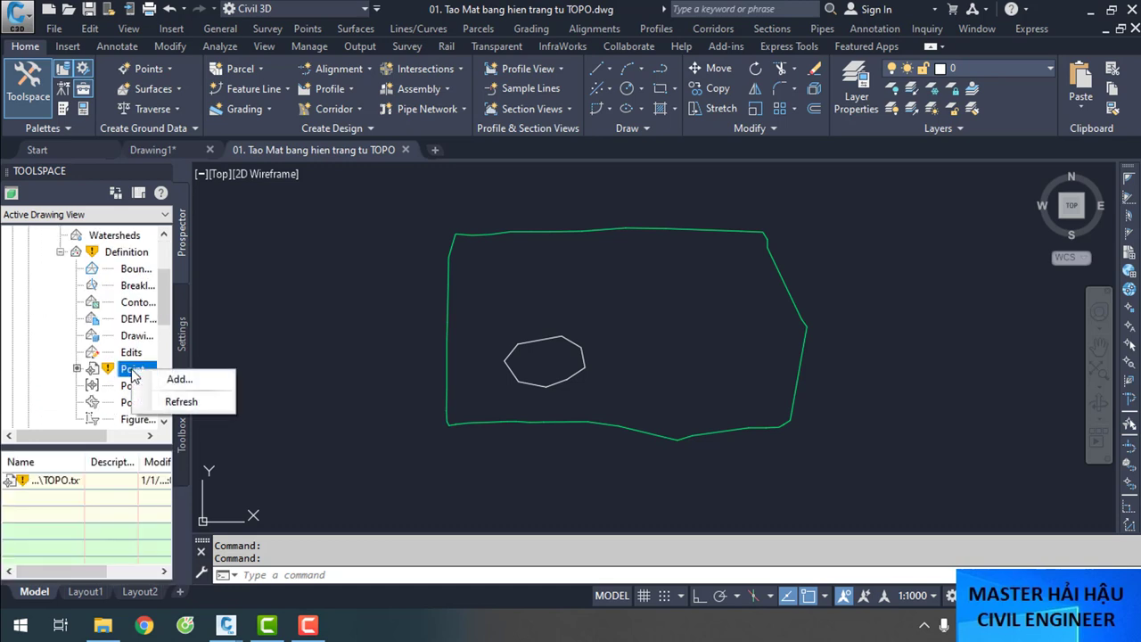
pyautogui.click(76, 482)
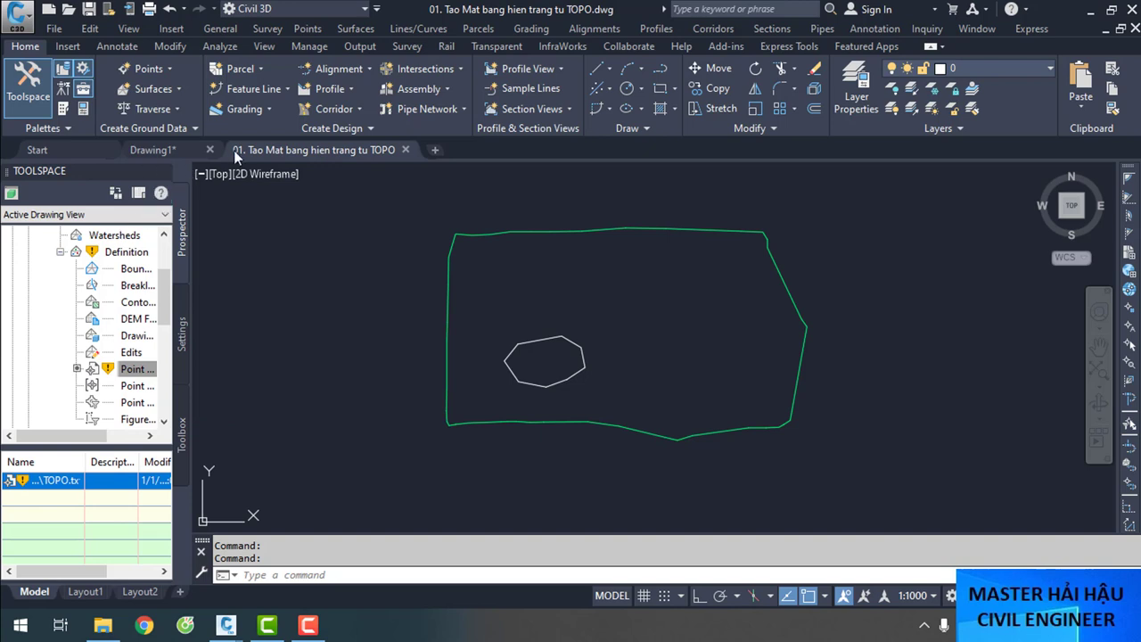
pyautogui.click(405, 150)
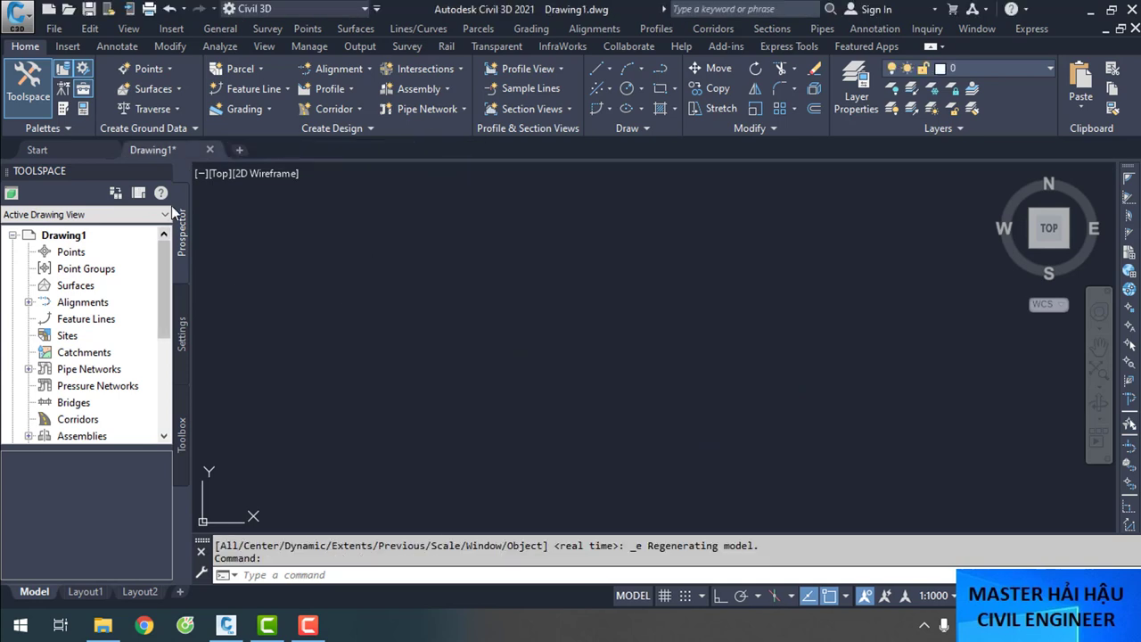
# Create a TIN surface named Bề mặt tự nhiên in Drawing1
pyautogui.rightClick(77, 286)
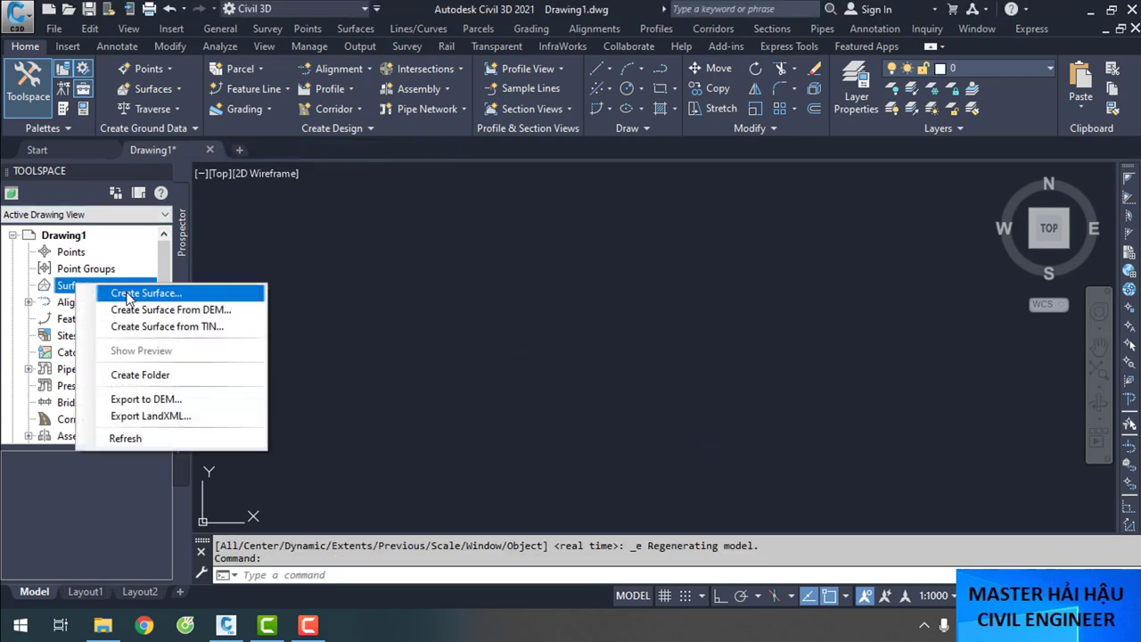
pyautogui.click(124, 297)
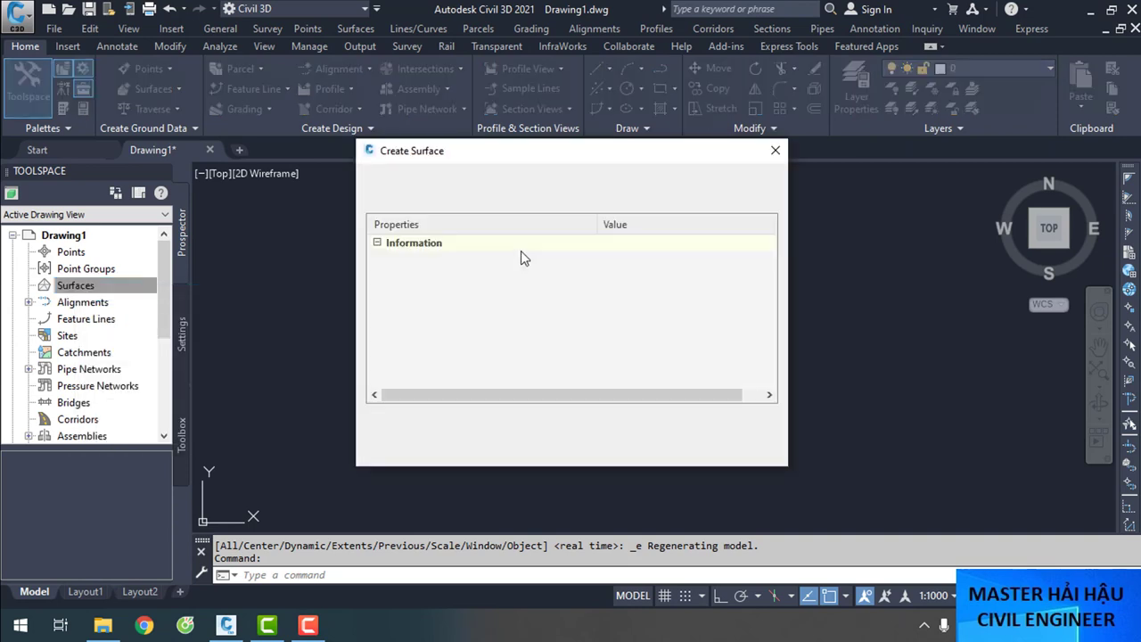
pyautogui.click(726, 258)
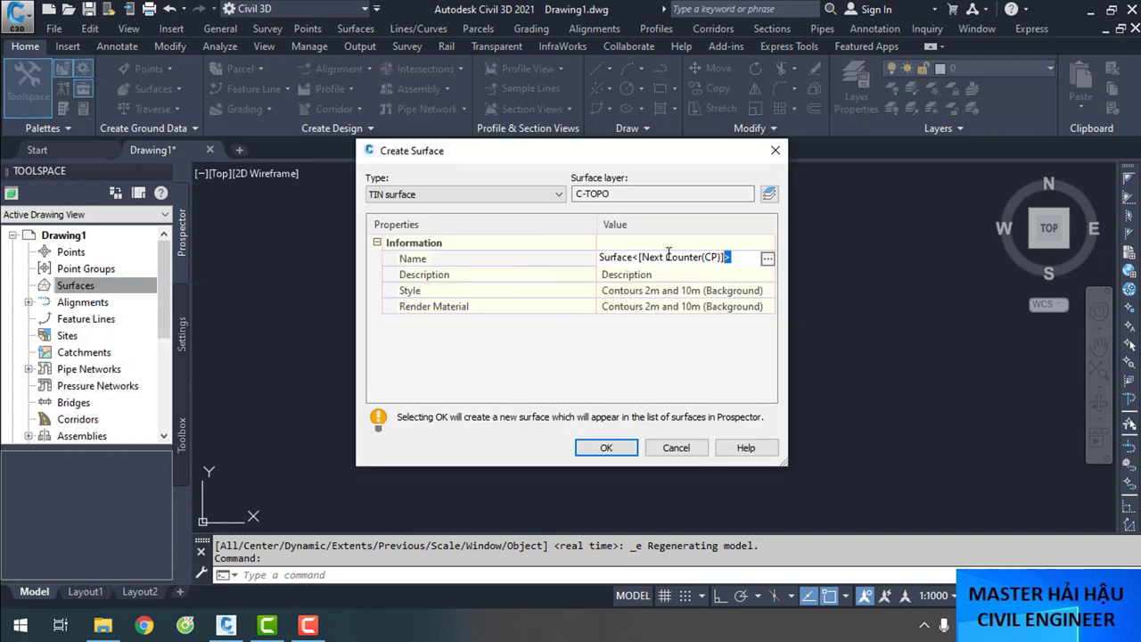
pyautogui.write('Be')
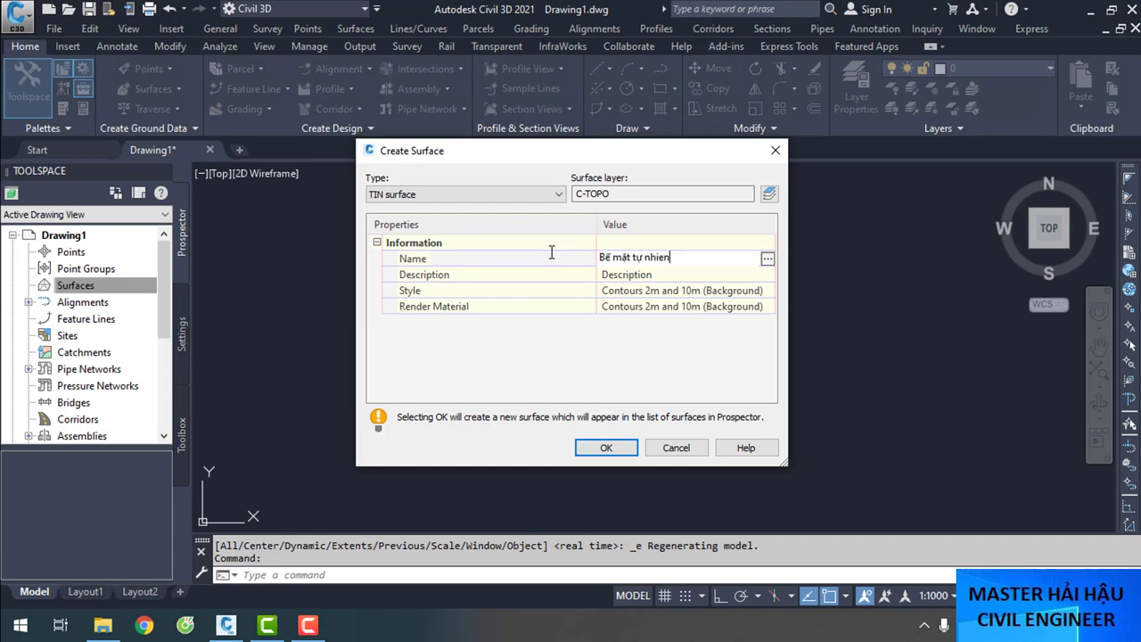
pyautogui.press('Return')
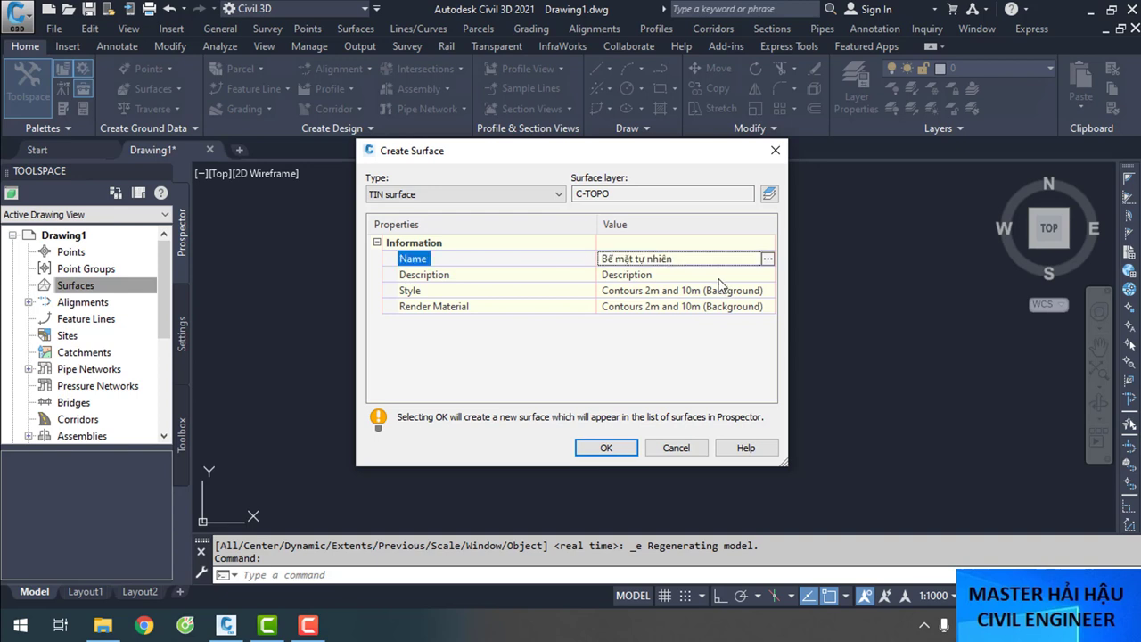
pyautogui.click(613, 447)
# Expand the definition of the Bề mặt tự nhiên surface down to its point data entries
pyautogui.click(44, 285)
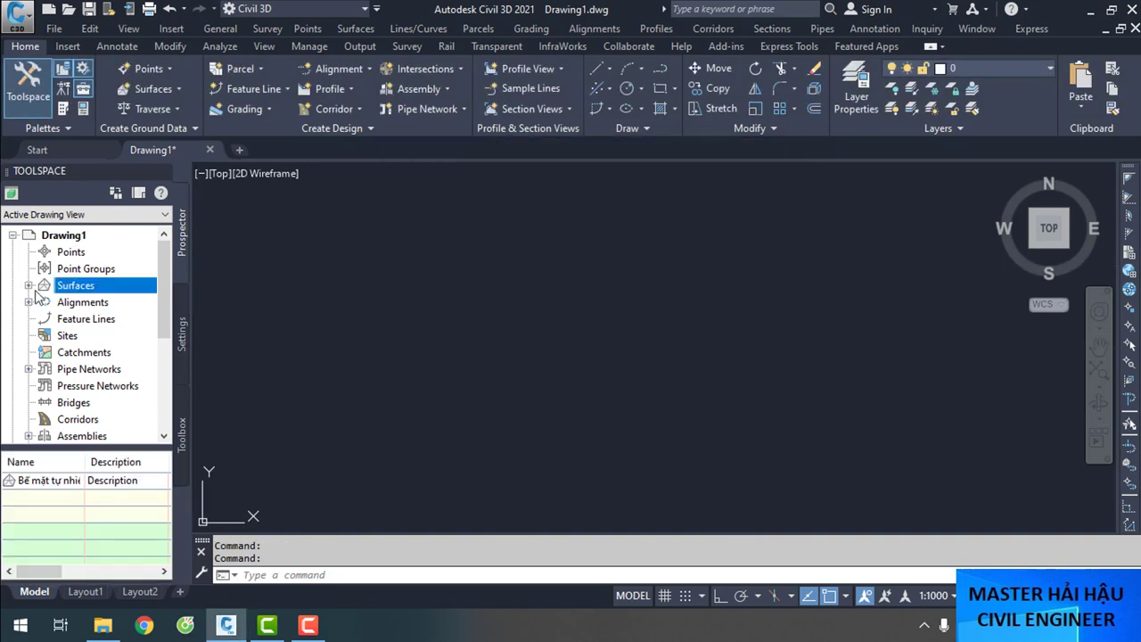
pyautogui.click(28, 286)
pyautogui.click(44, 303)
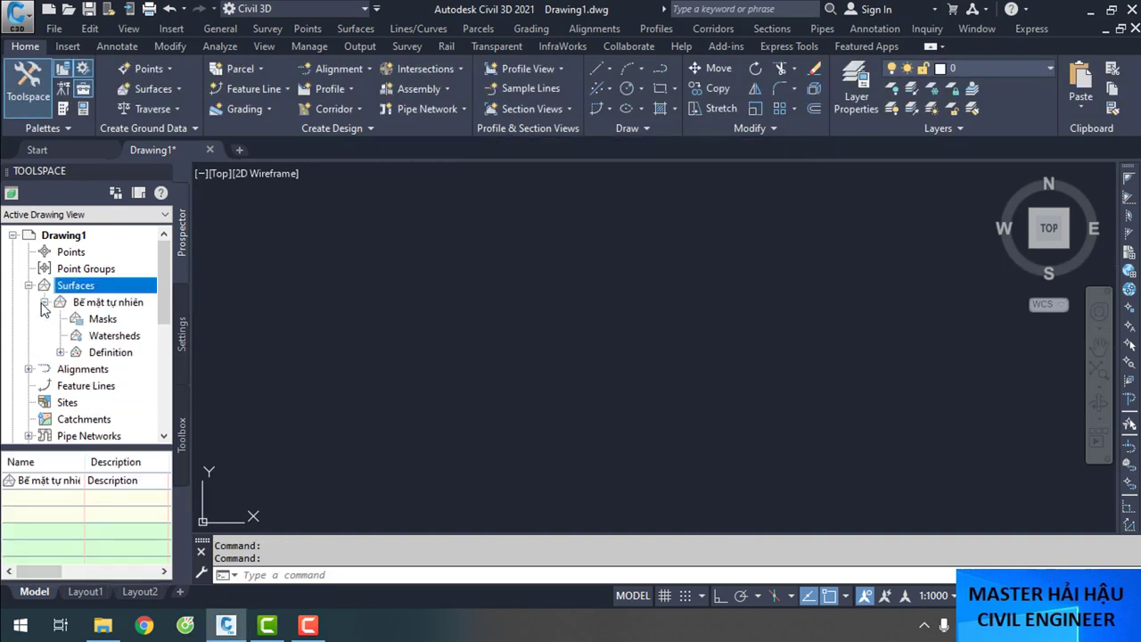
pyautogui.click(62, 354)
pyautogui.scroll(-2, 125, 377)
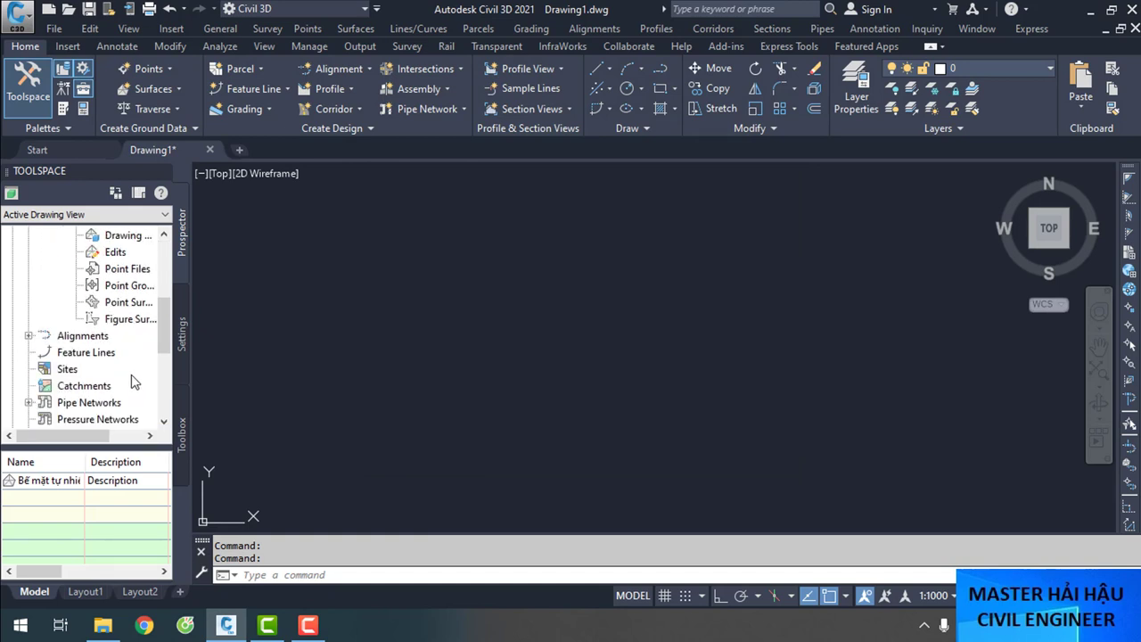
pyautogui.rightClick(127, 288)
pyautogui.click(157, 297)
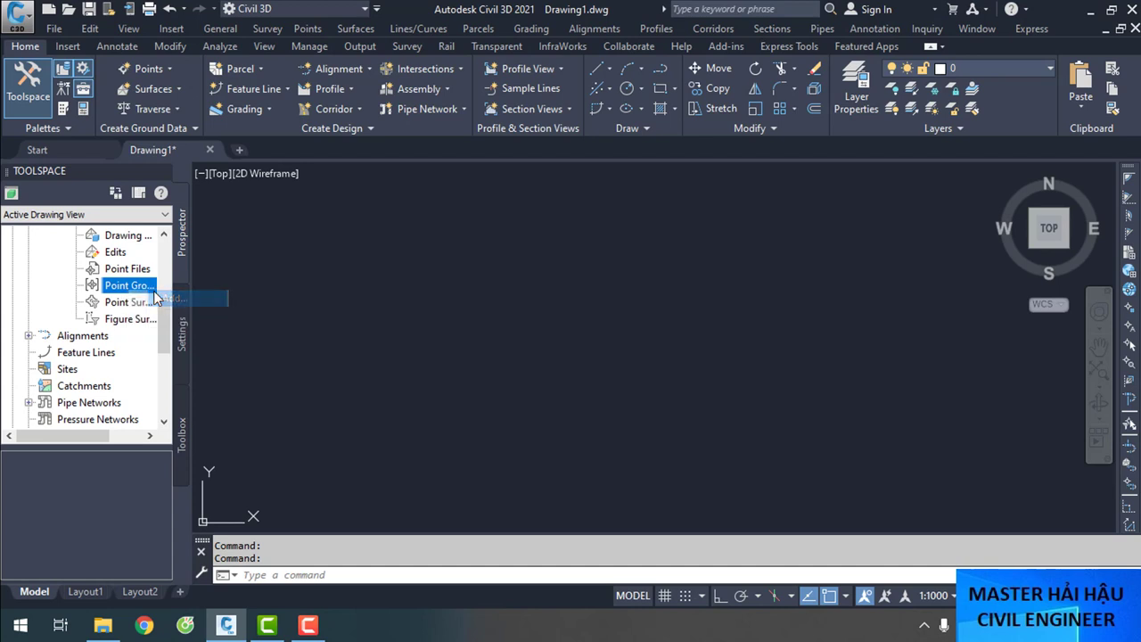
pyautogui.press('Escape')
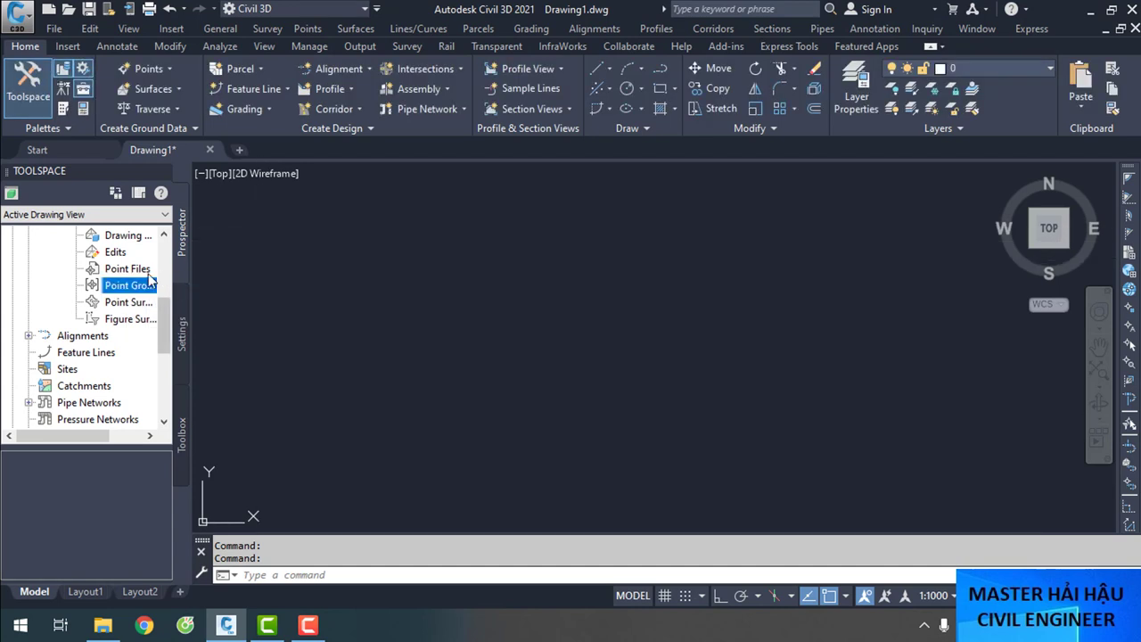
pyautogui.rightClick(149, 269)
pyautogui.click(182, 282)
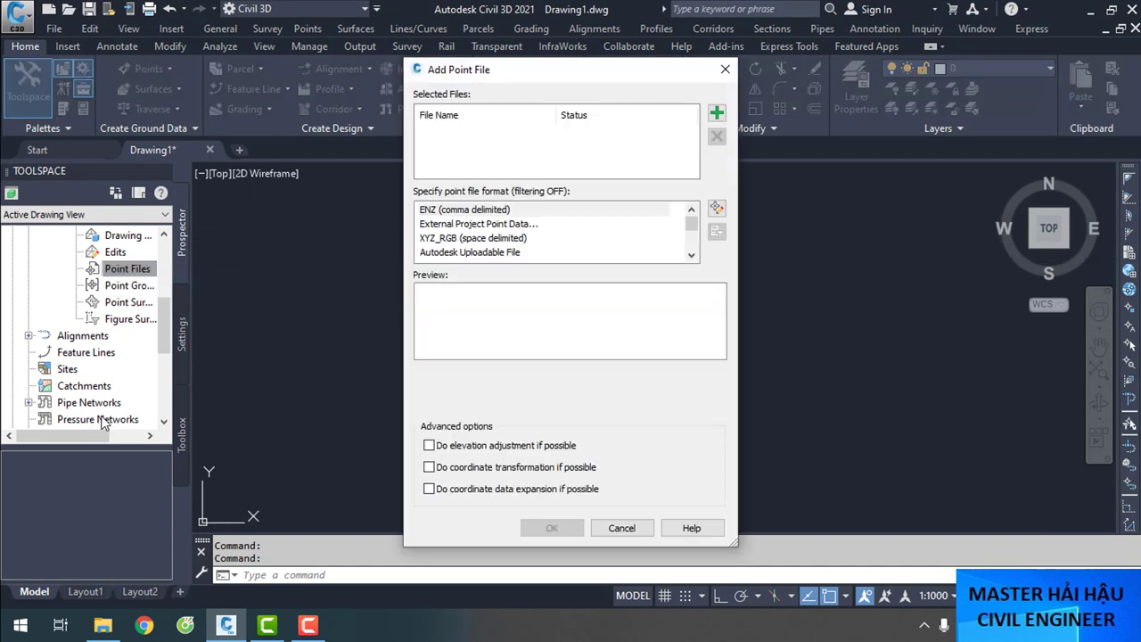
pyautogui.click(727, 70)
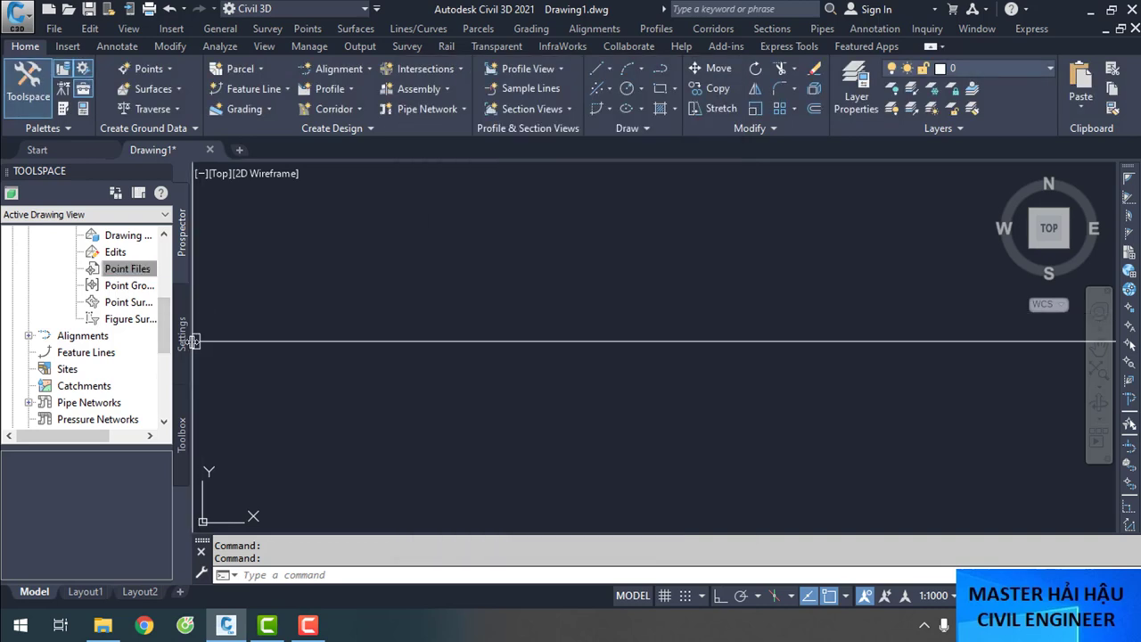
# Widen the Toolspace so the surface definition entries are fully readable, and return to the start of the tree
pyautogui.moveTo(193, 341); pyautogui.dragTo(242, 342)
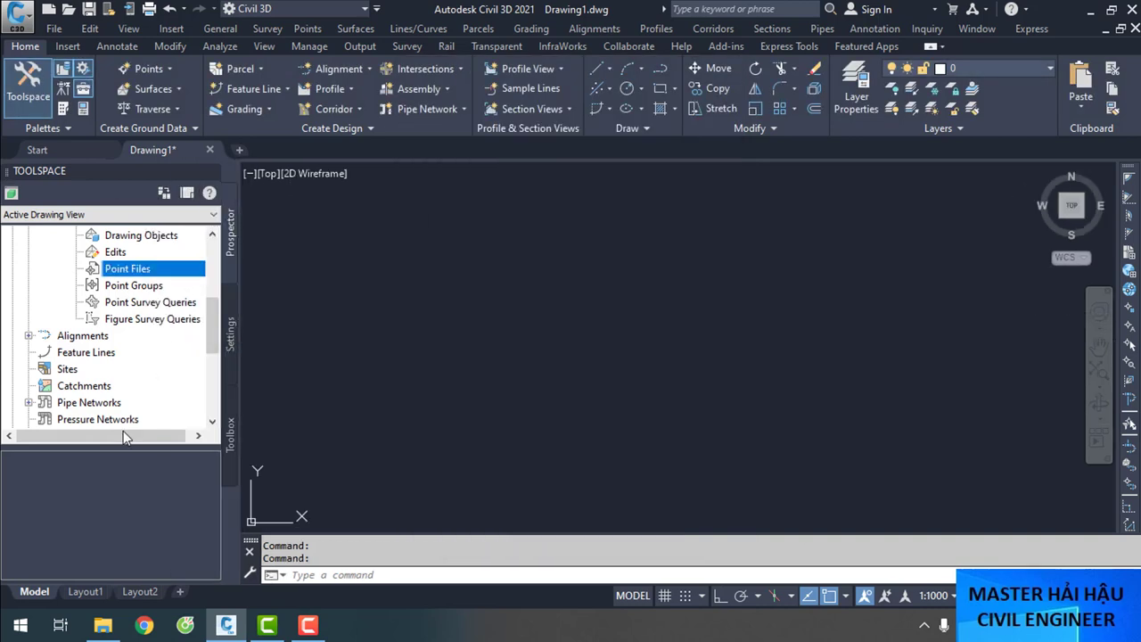
pyautogui.moveTo(123, 431); pyautogui.dragTo(148, 432)
pyautogui.scroll(4, 87, 313)
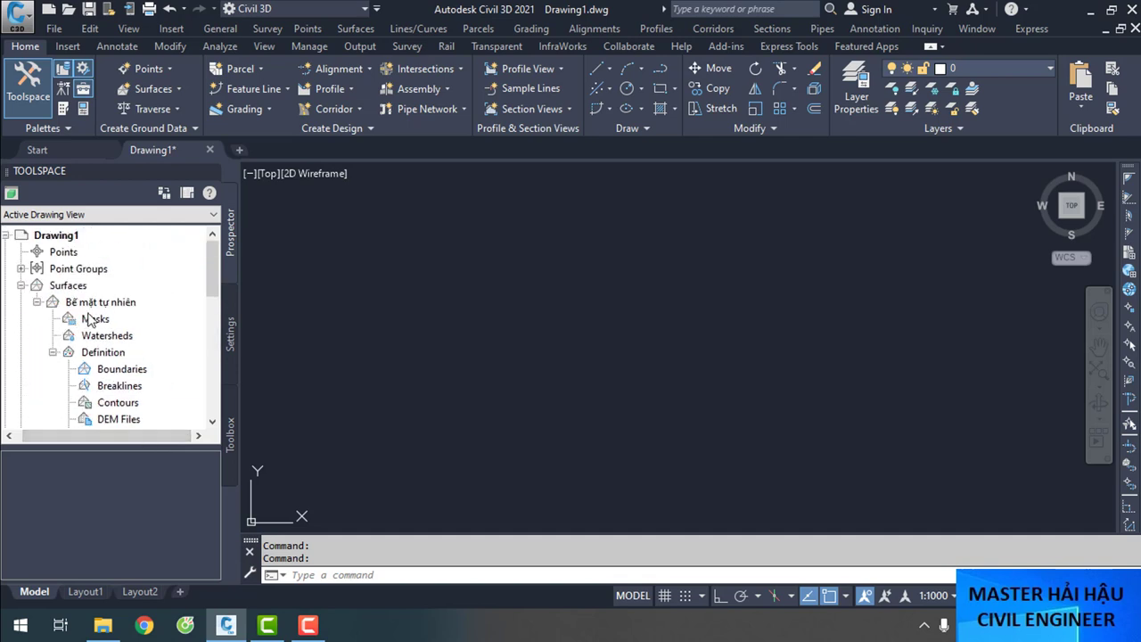
# Examine the drawing's Point Groups collection and the definition entries of the Bề mặt tự nhiên surface down to Point Files
pyautogui.scroll(-4, 98, 321)
pyautogui.scroll(1, 121, 324)
pyautogui.scroll(3, 120, 322)
pyautogui.scroll(-3, 90, 317)
pyautogui.scroll(2, 106, 325)
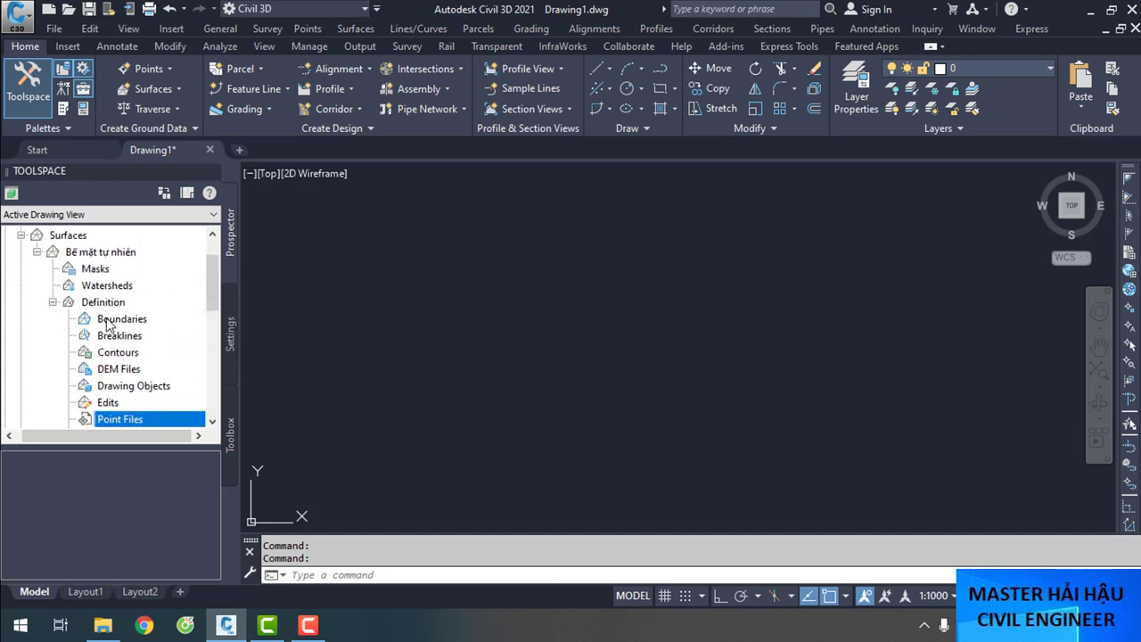
pyautogui.scroll(1, 138, 352)
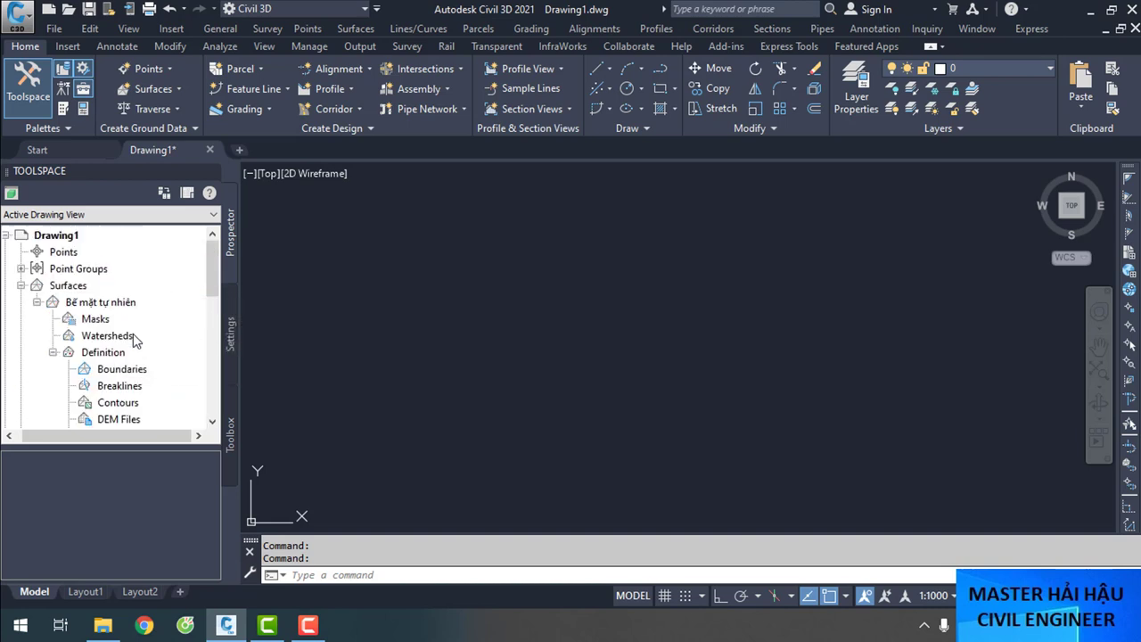
pyautogui.click(20, 269)
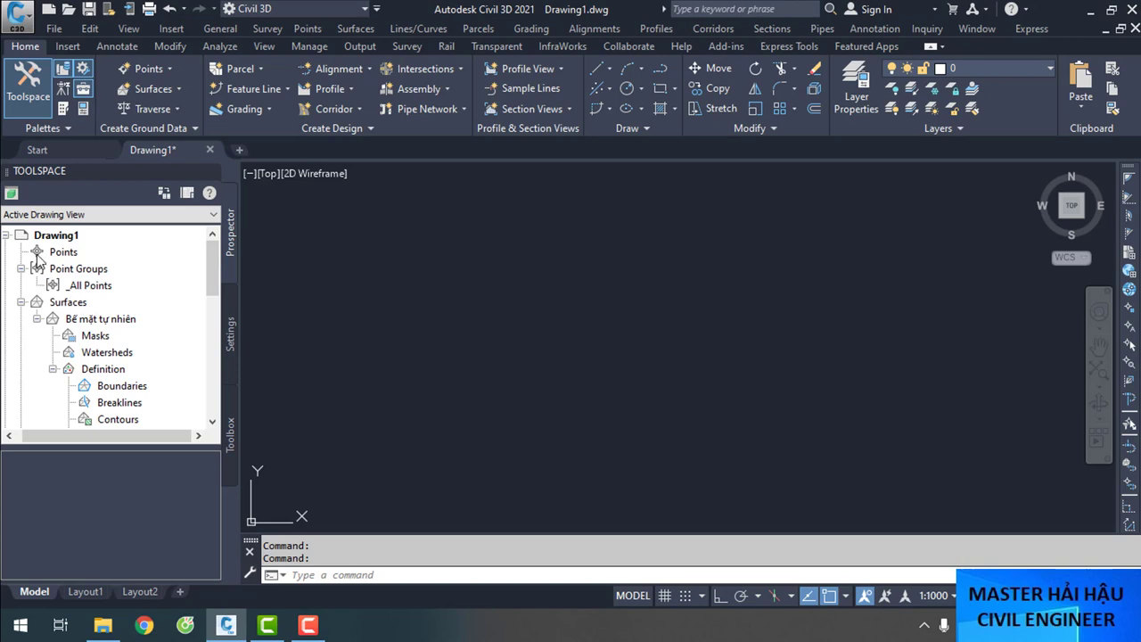
pyautogui.scroll(-4, 80, 285)
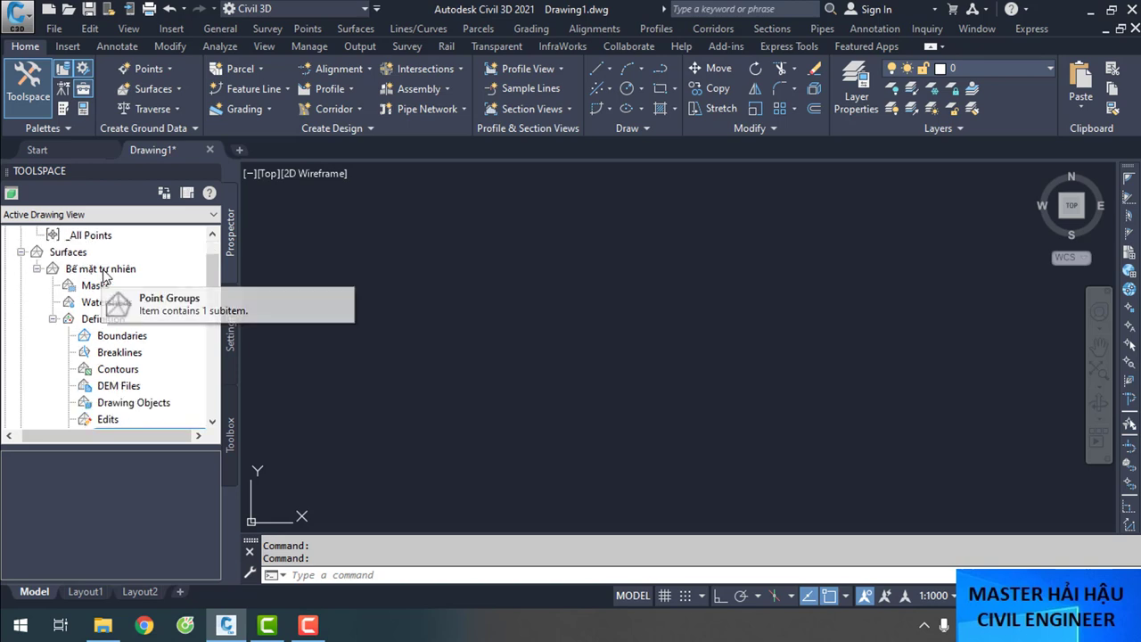
pyautogui.click(120, 286)
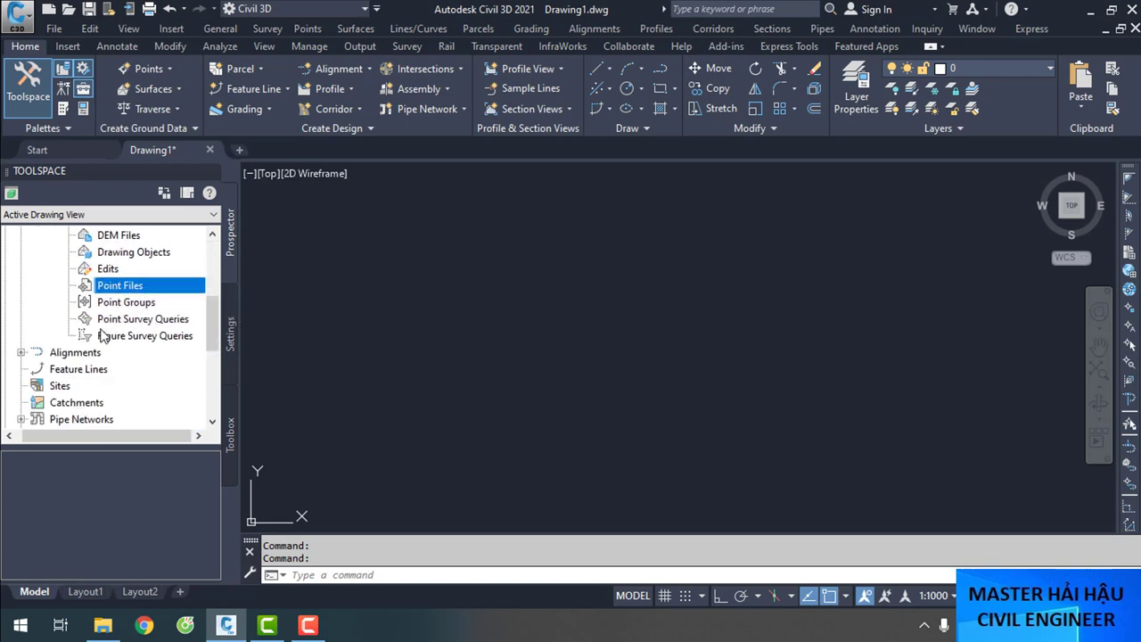
# Examine the contents of the Alignments and Pipe Networks collections, collapsing each one again
pyautogui.click(21, 353)
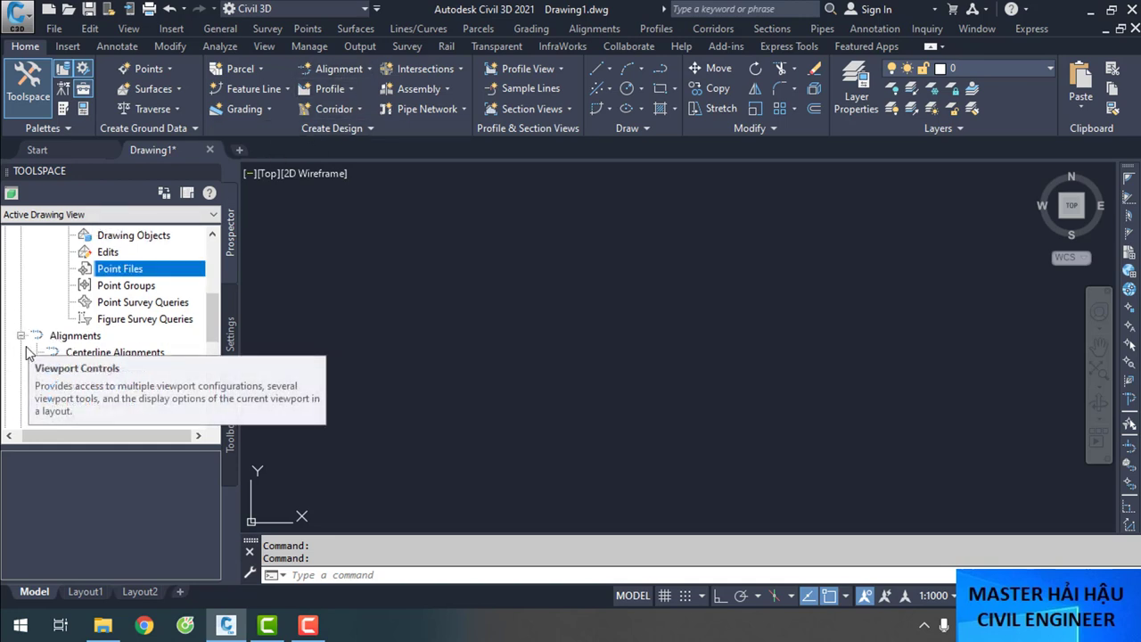
pyautogui.scroll(-1, 78, 337)
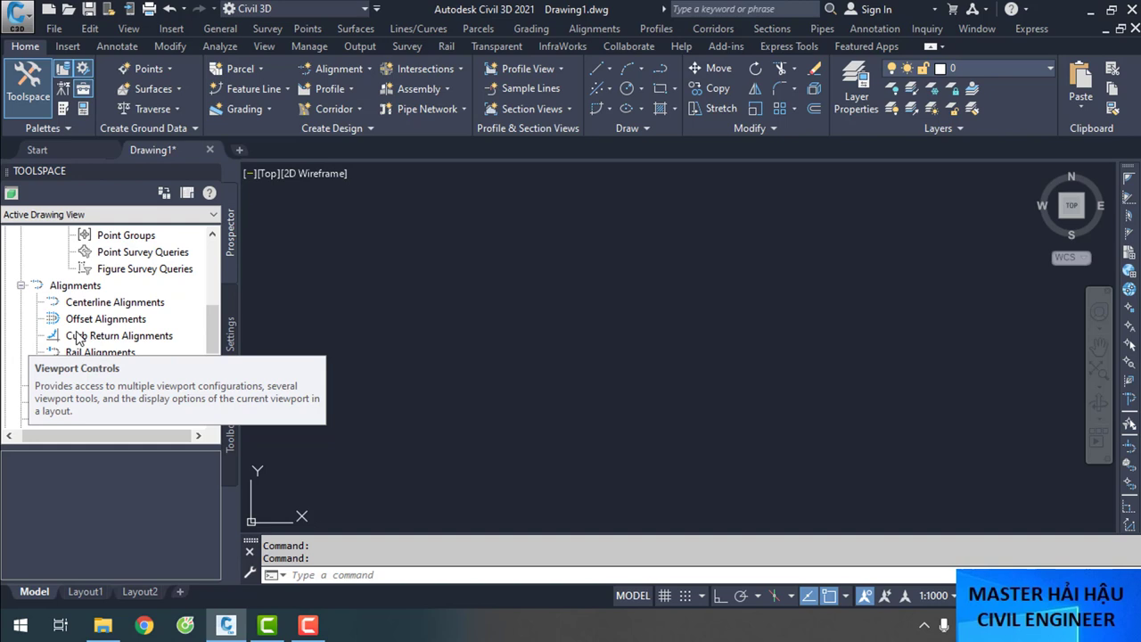
pyautogui.click(21, 286)
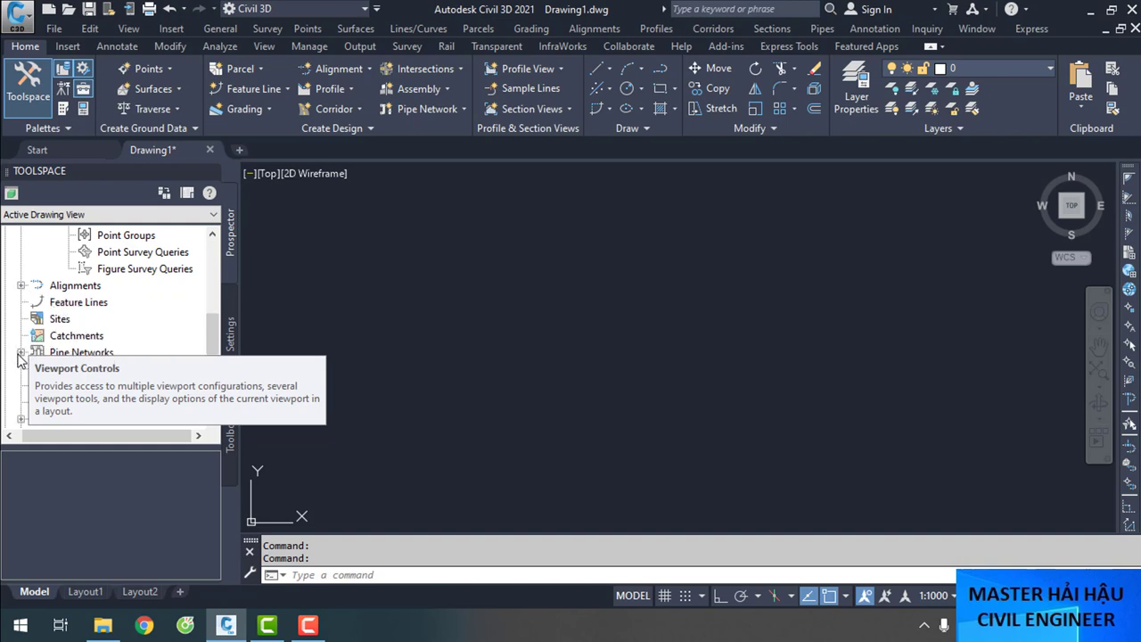
pyautogui.click(19, 353)
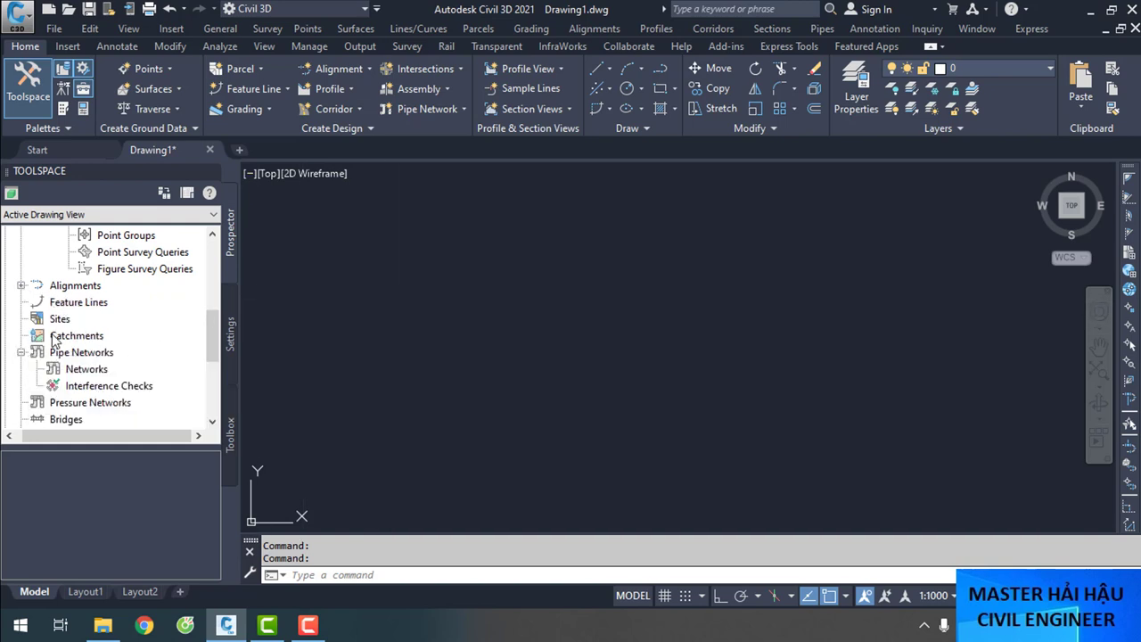
pyautogui.click(20, 353)
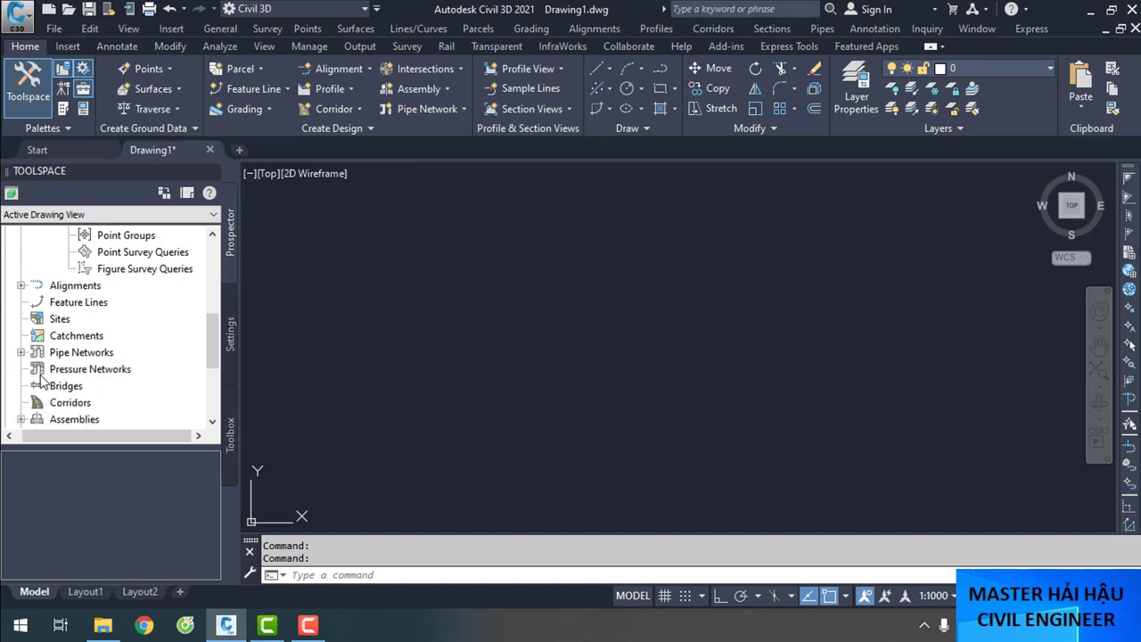
# Examine the Pressure Networks, Bridges, Corridors and Intersections collections along with the available corridor commands
pyautogui.click(40, 373)
pyautogui.scroll(-1, 93, 379)
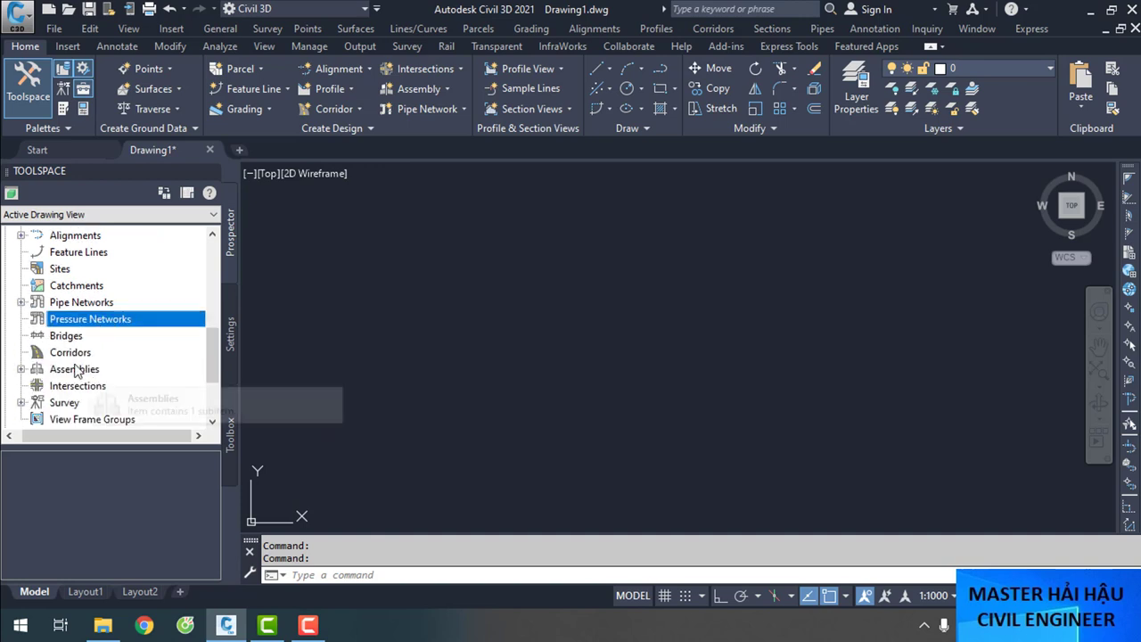
pyautogui.click(64, 336)
pyautogui.click(70, 354)
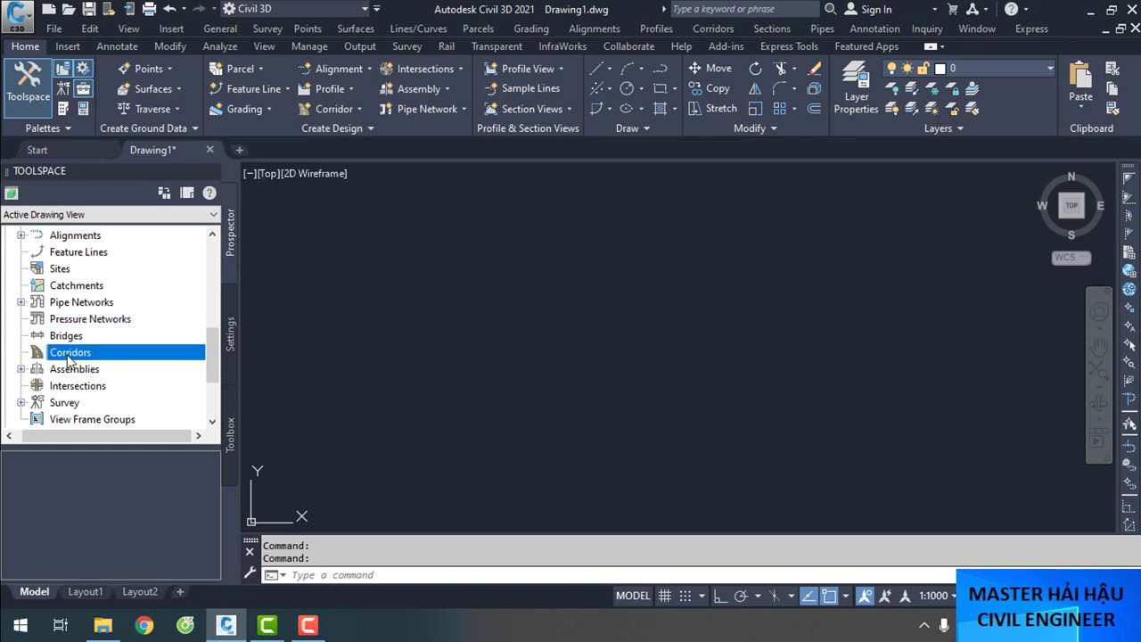
pyautogui.click(713, 28)
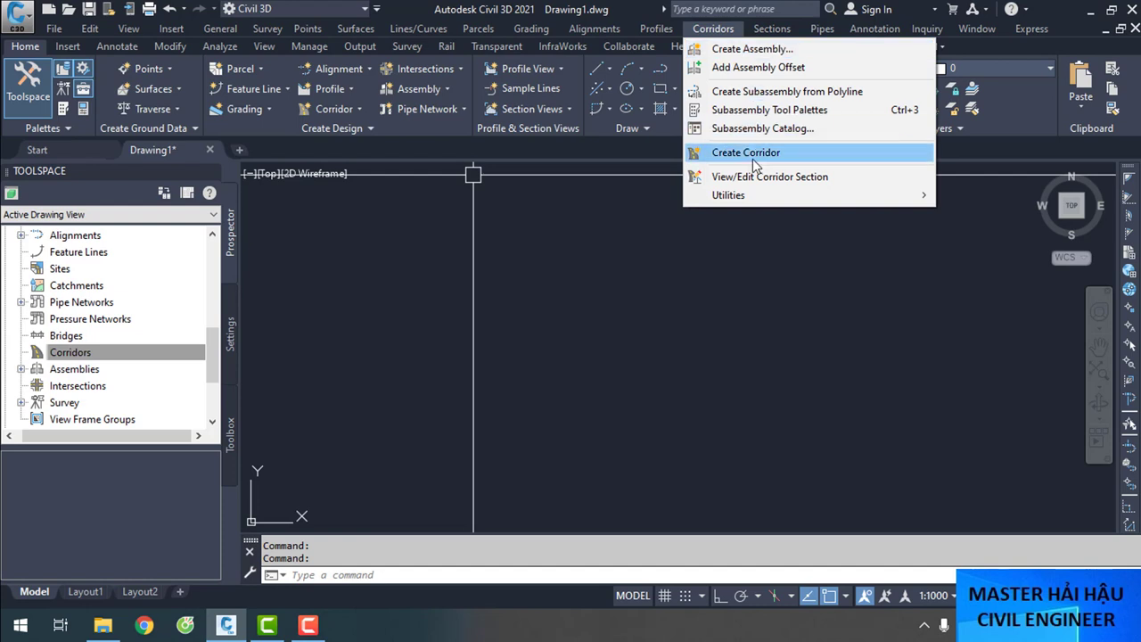
pyautogui.click(713, 29)
pyautogui.click(772, 28)
pyautogui.moveTo(714, 37)
pyautogui.click(78, 386)
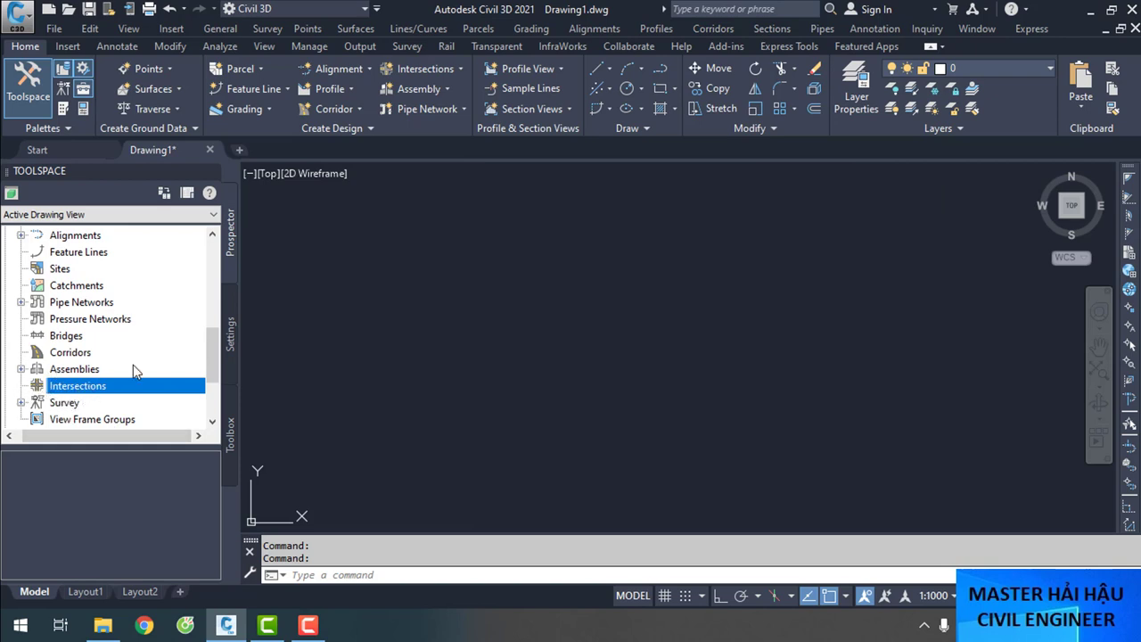
# Examine the Data Shortcuts collection, and return to the definition entries of the Bề mặt tự nhiên surface
pyautogui.scroll(-3, 74, 392)
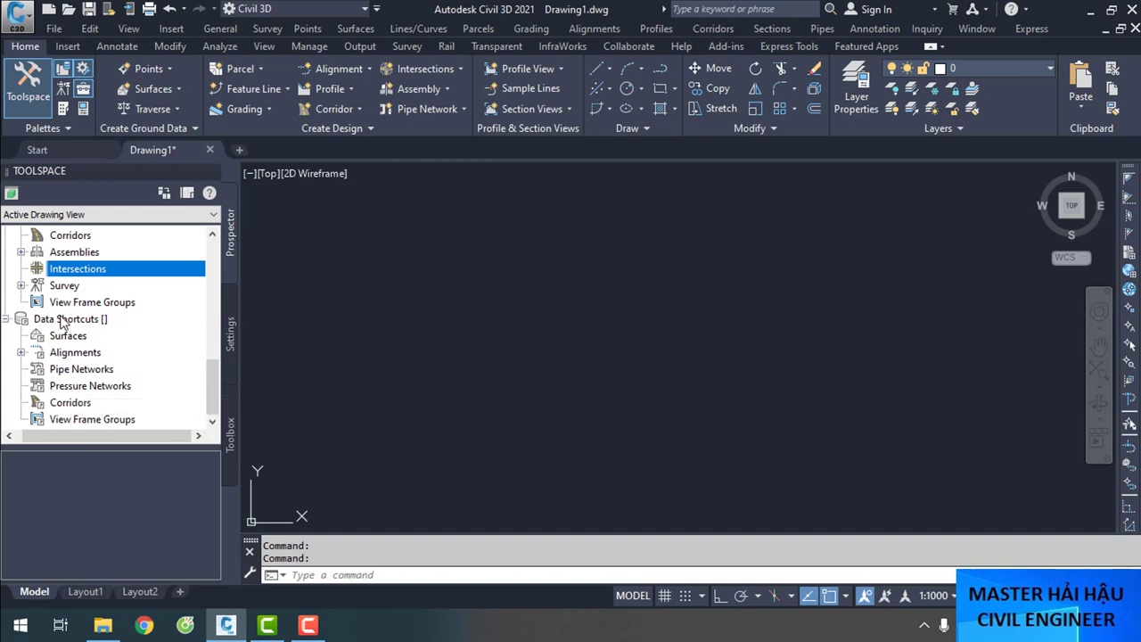
pyautogui.click(62, 319)
pyautogui.moveTo(81, 436); pyautogui.dragTo(75, 436)
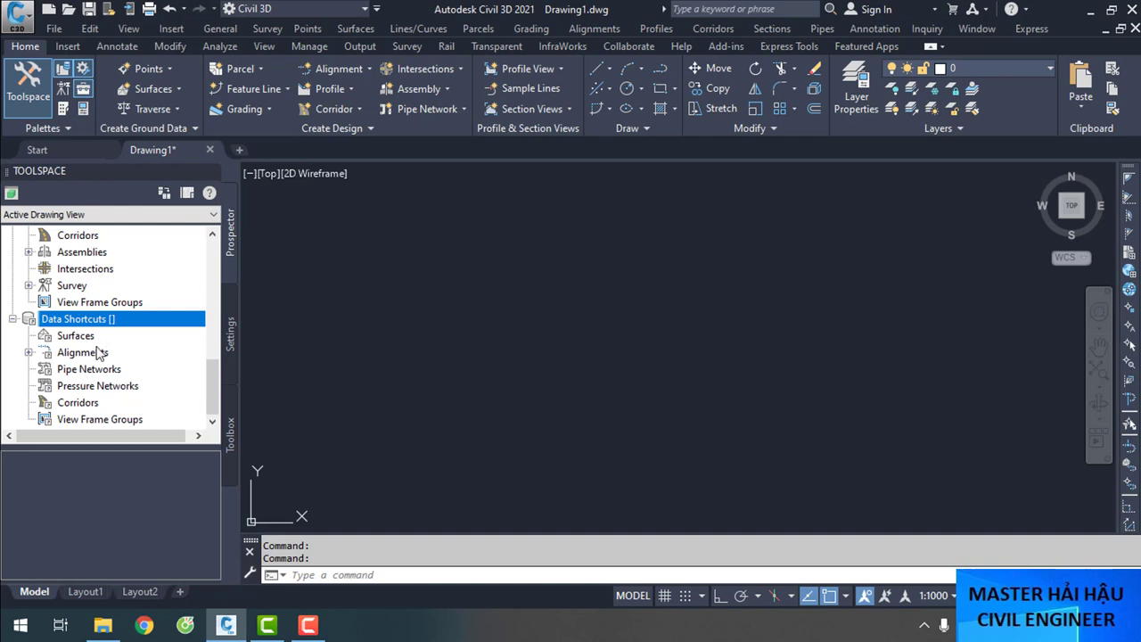
pyautogui.scroll(6, 133, 359)
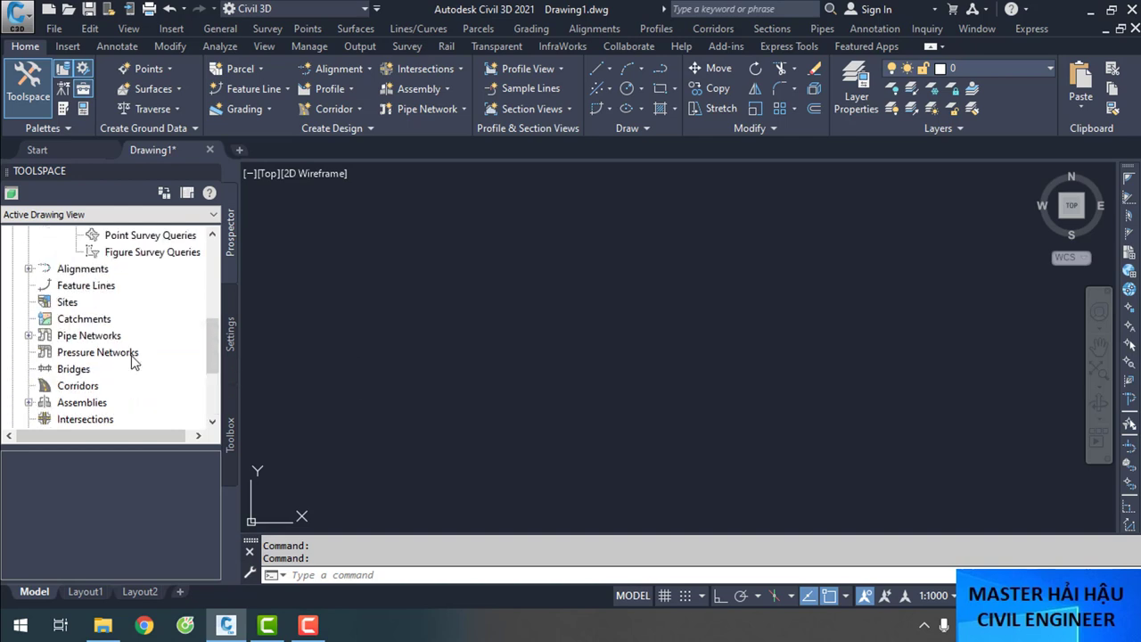
pyautogui.scroll(-5, 133, 359)
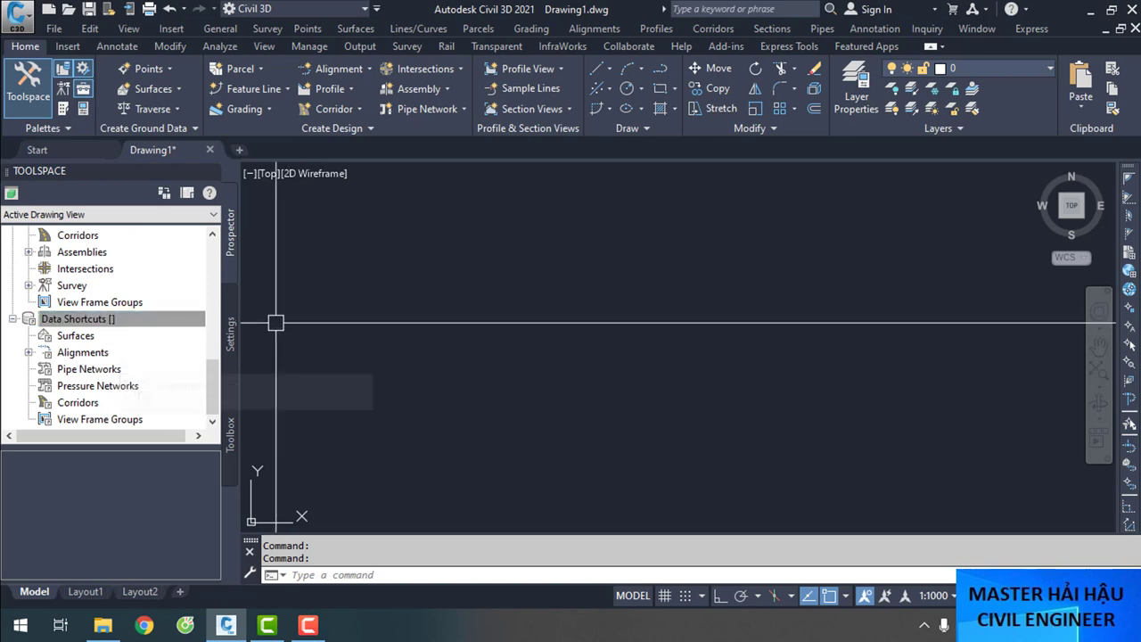
pyautogui.scroll(4, 74, 321)
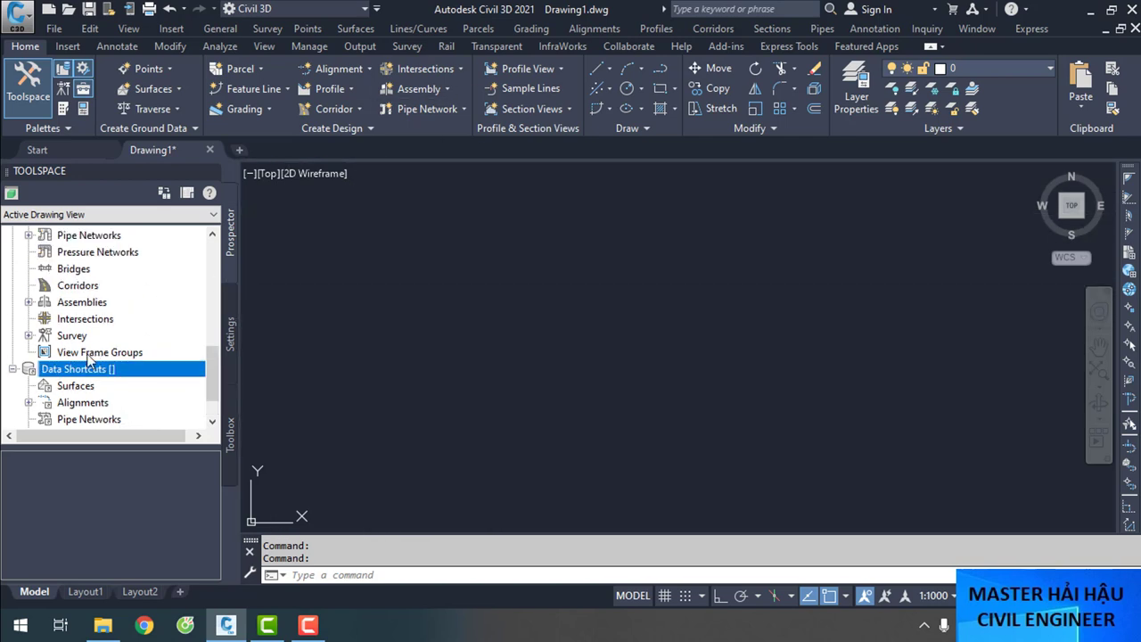
pyautogui.scroll(-4, 74, 330)
pyautogui.scroll(4, 75, 340)
pyautogui.scroll(4, 75, 343)
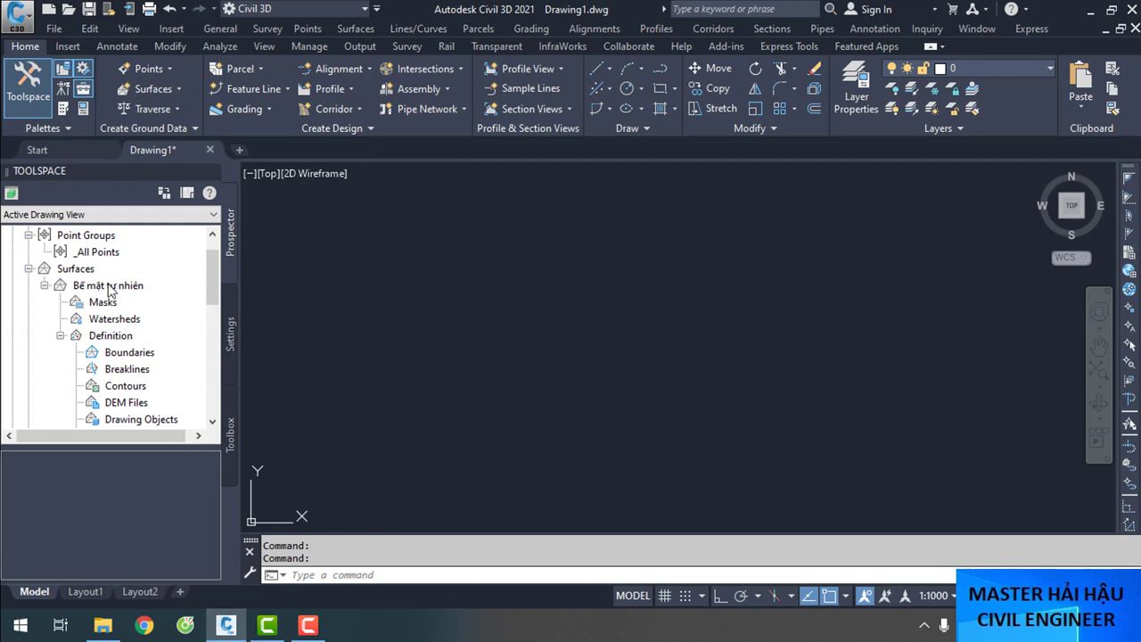
pyautogui.scroll(-2, 134, 356)
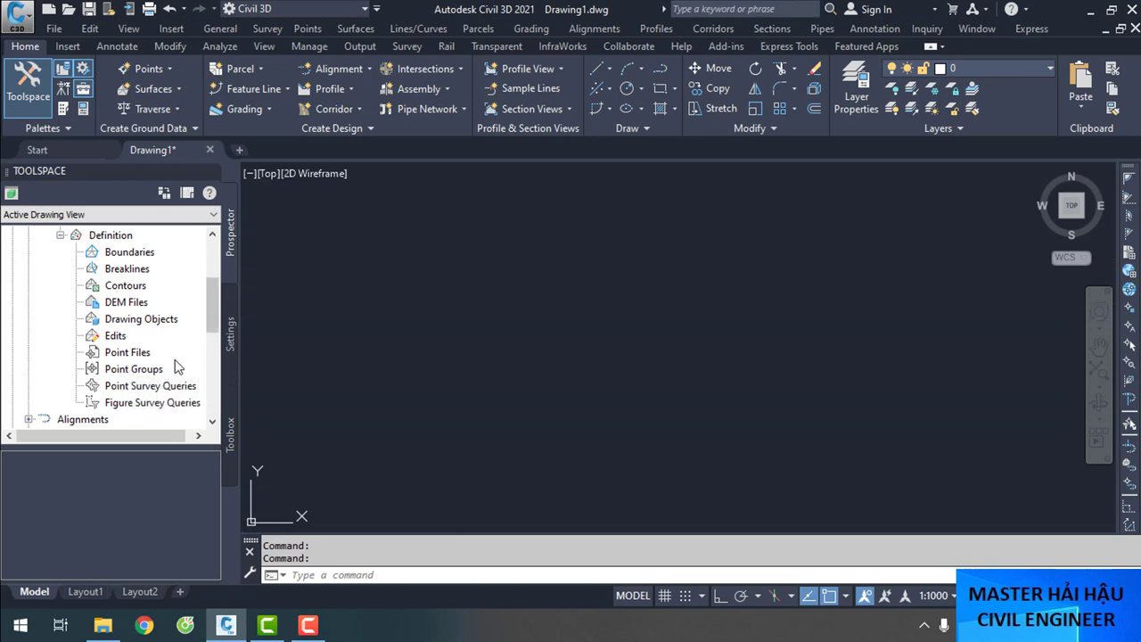
# Add the TOPO text file to the surface definition's point files using the PNEZD (comma delimited) format
pyautogui.click(130, 353)
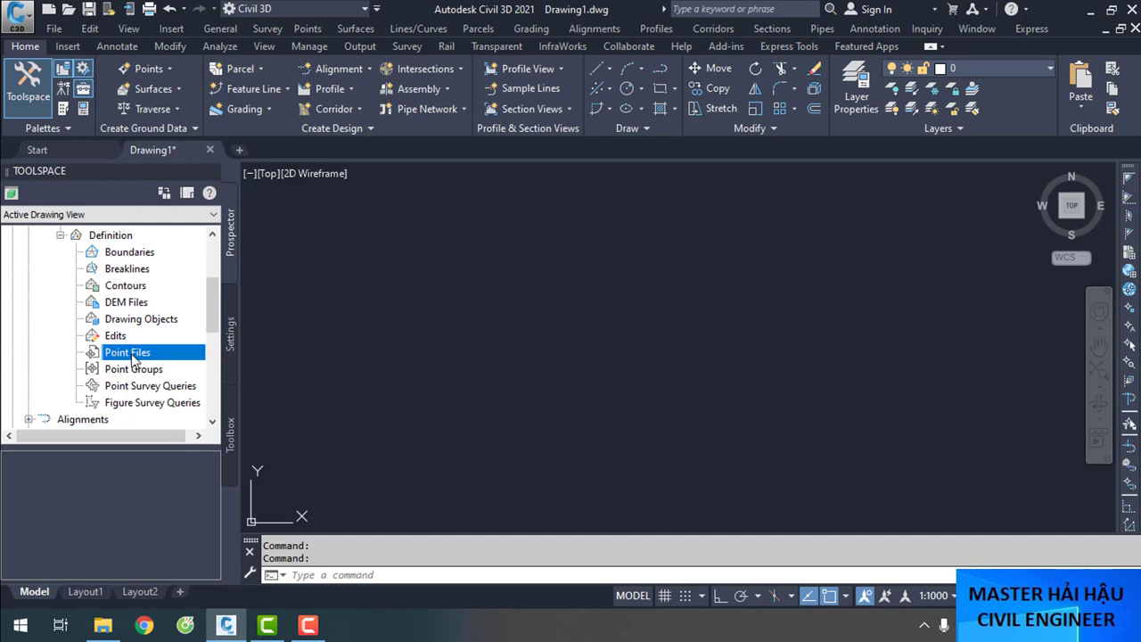
pyautogui.rightClick(132, 356)
pyautogui.click(179, 364)
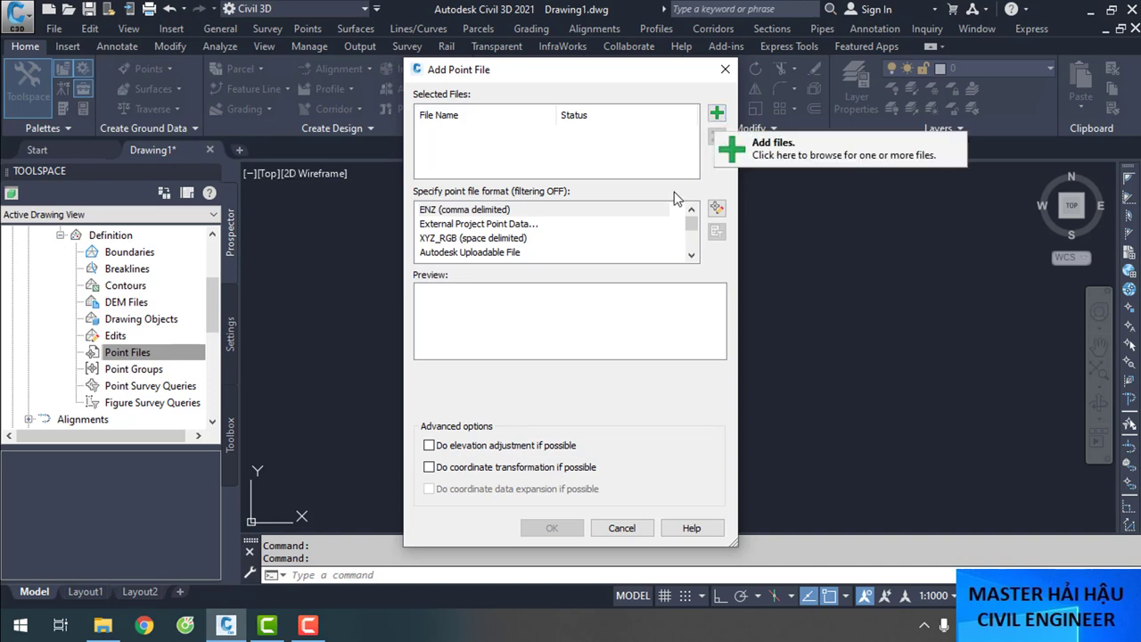
pyautogui.click(719, 116)
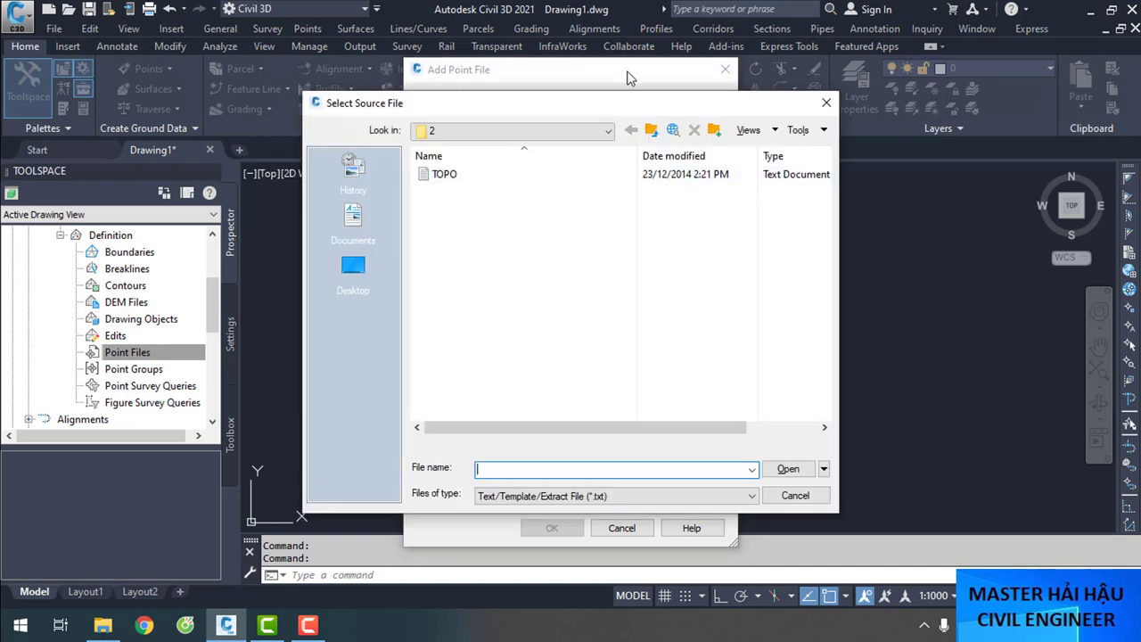
pyautogui.click(451, 178)
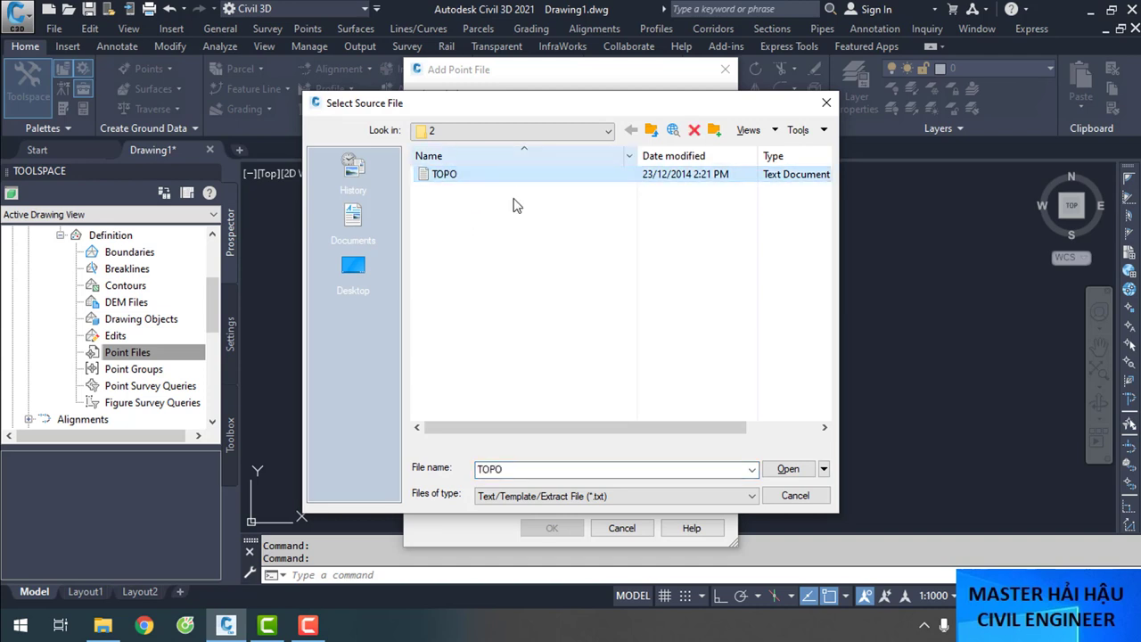
pyautogui.doubleClick(445, 175)
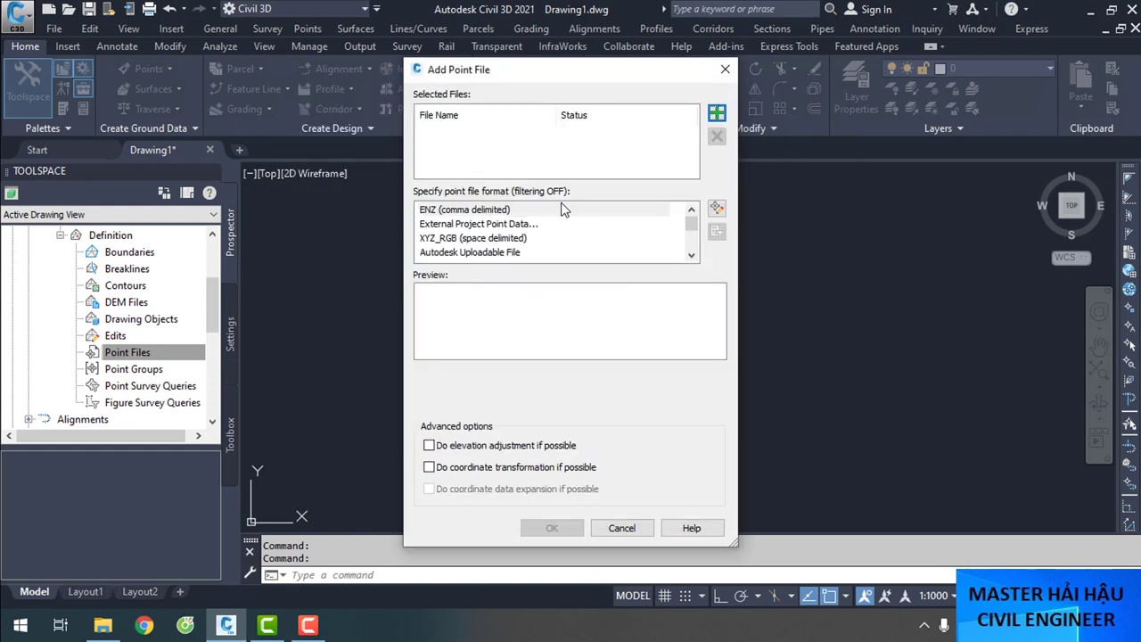
pyautogui.scroll(-2, 651, 240)
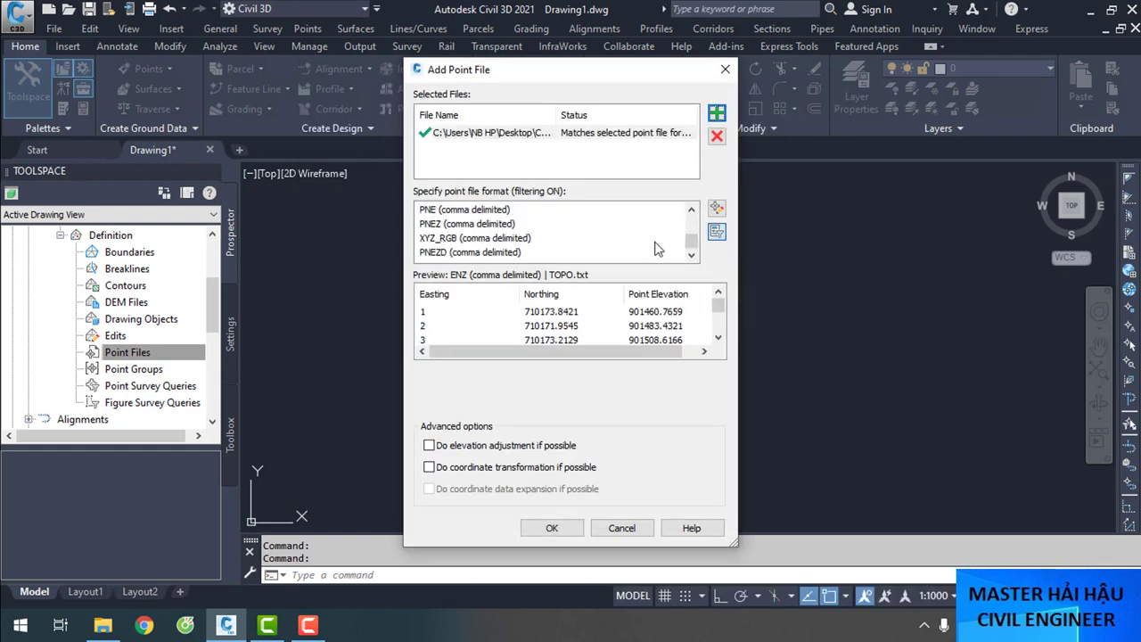
pyautogui.click(475, 253)
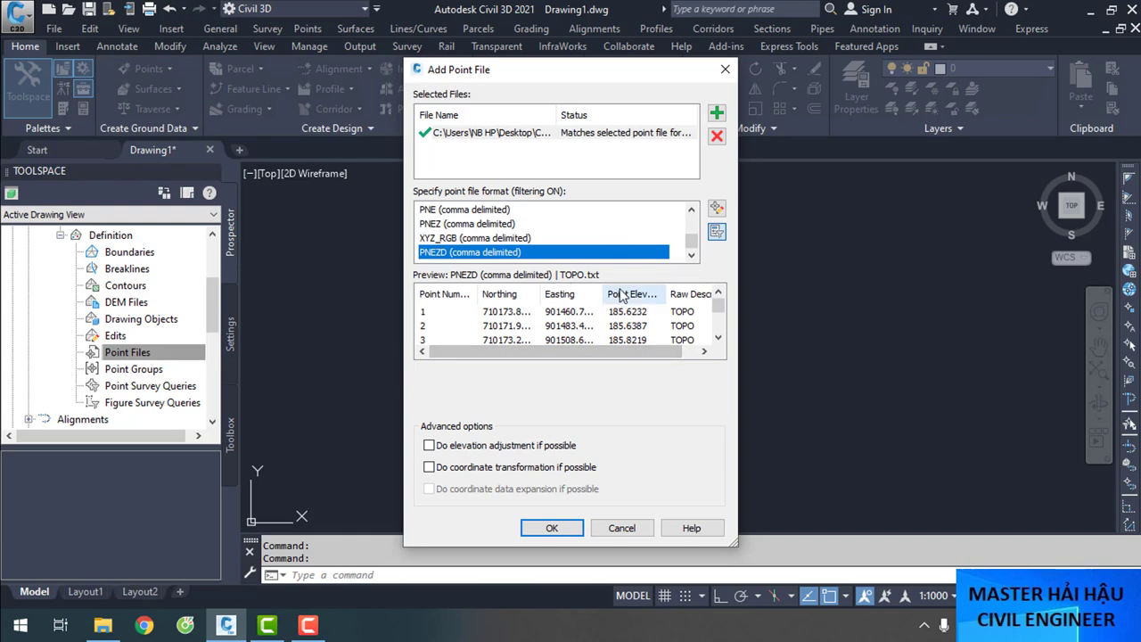
pyautogui.click(552, 528)
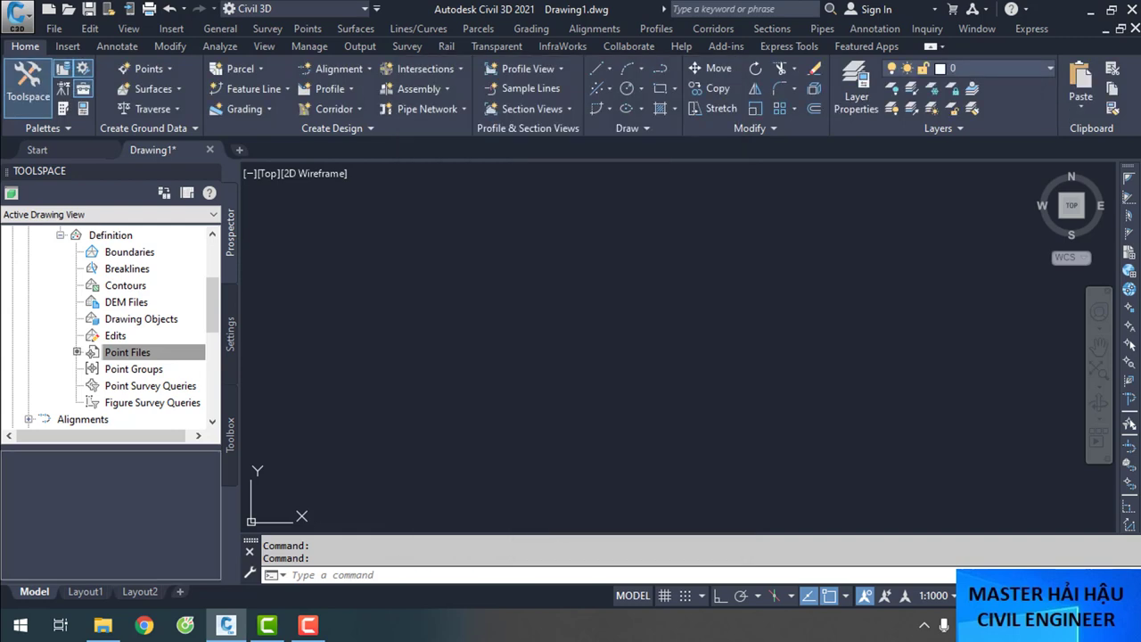
# View the full extents of the generated surface and check the drawing units, leaving them unmodified
pyautogui.middleClick(457, 337)
pyautogui.middleClick(456, 337)
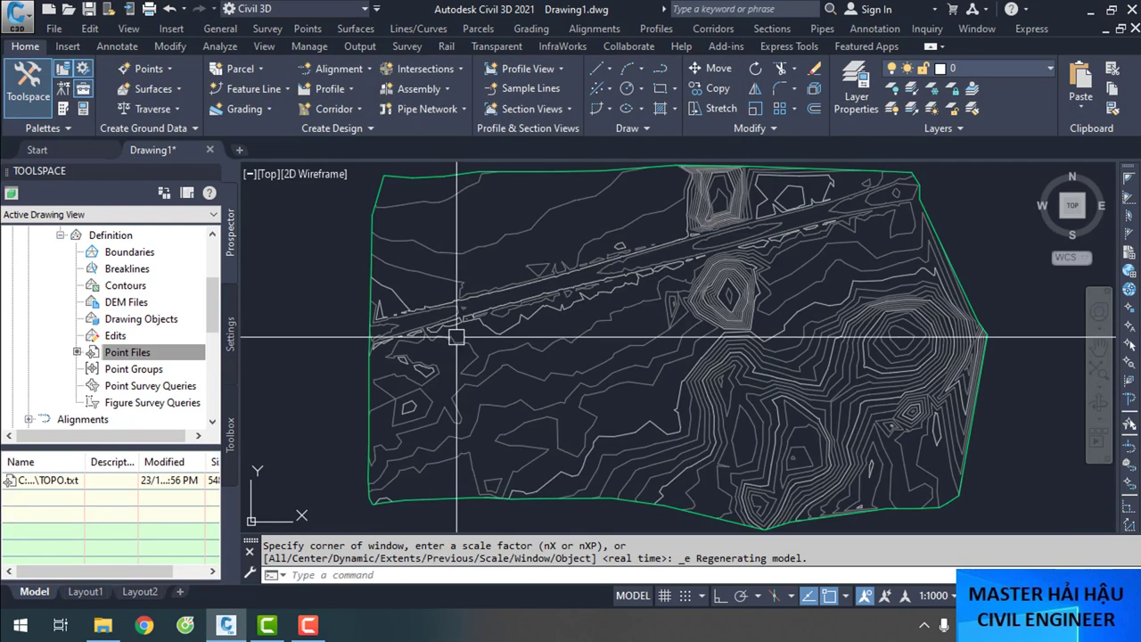
pyautogui.scroll(-2, 437, 354)
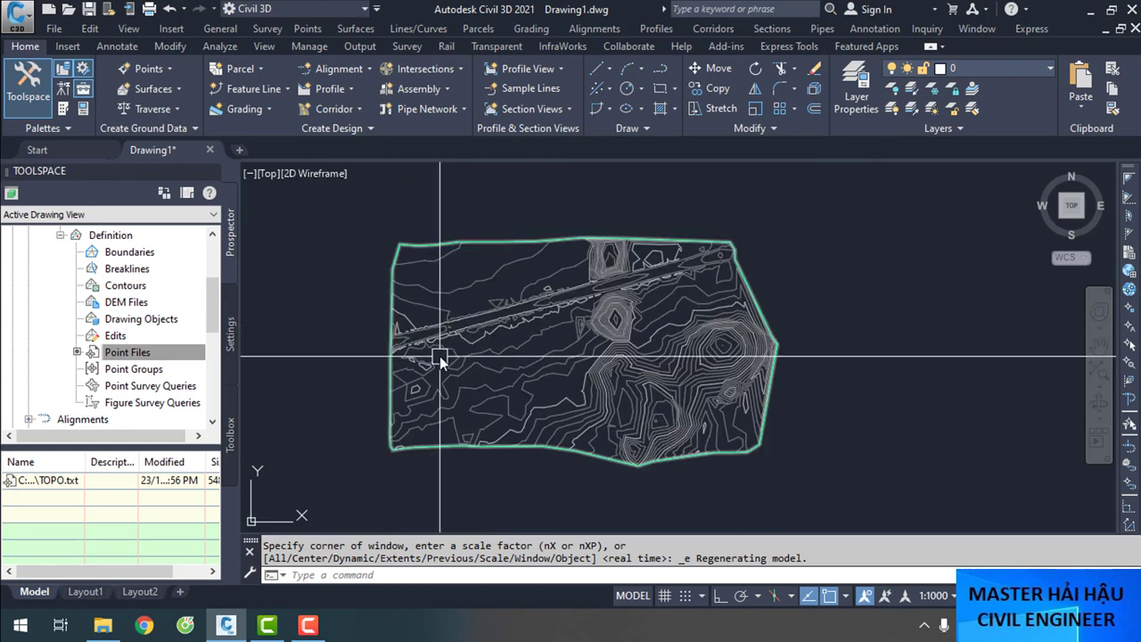
pyautogui.press('Return')
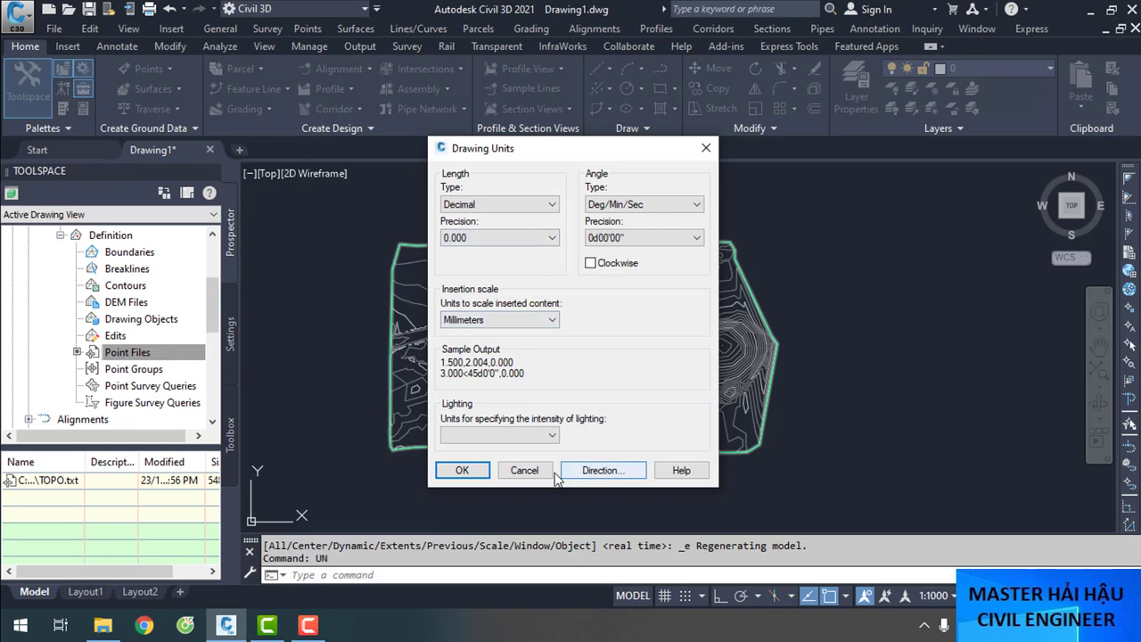
pyautogui.click(535, 470)
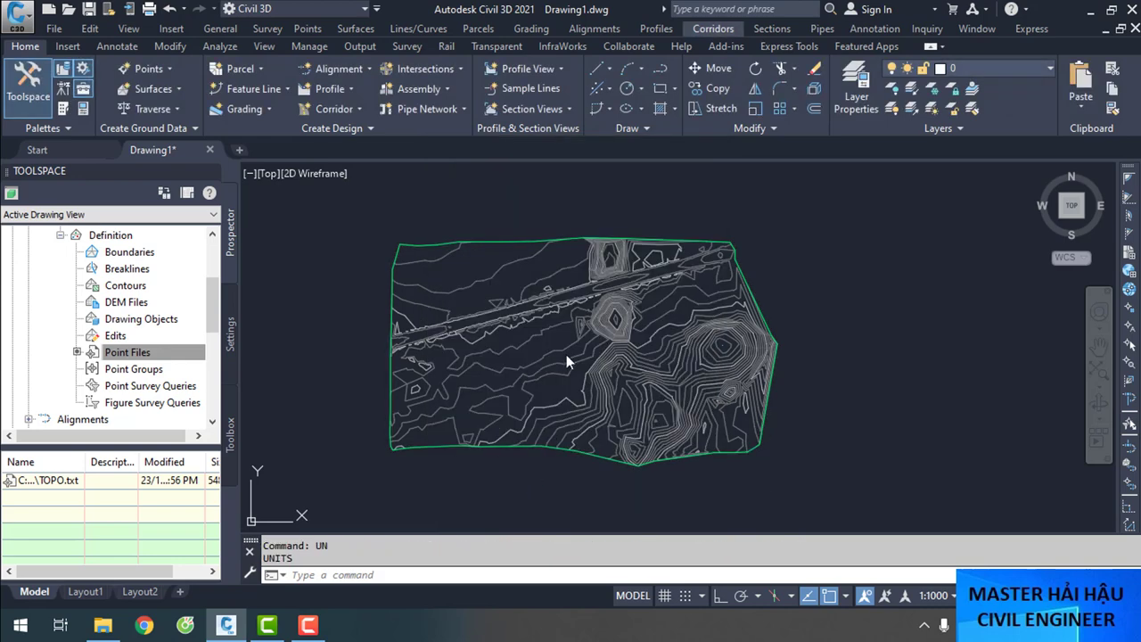
# Clear the selection and undo the recent zoom and pan changes
pyautogui.click(509, 350)
pyautogui.press('Escape')
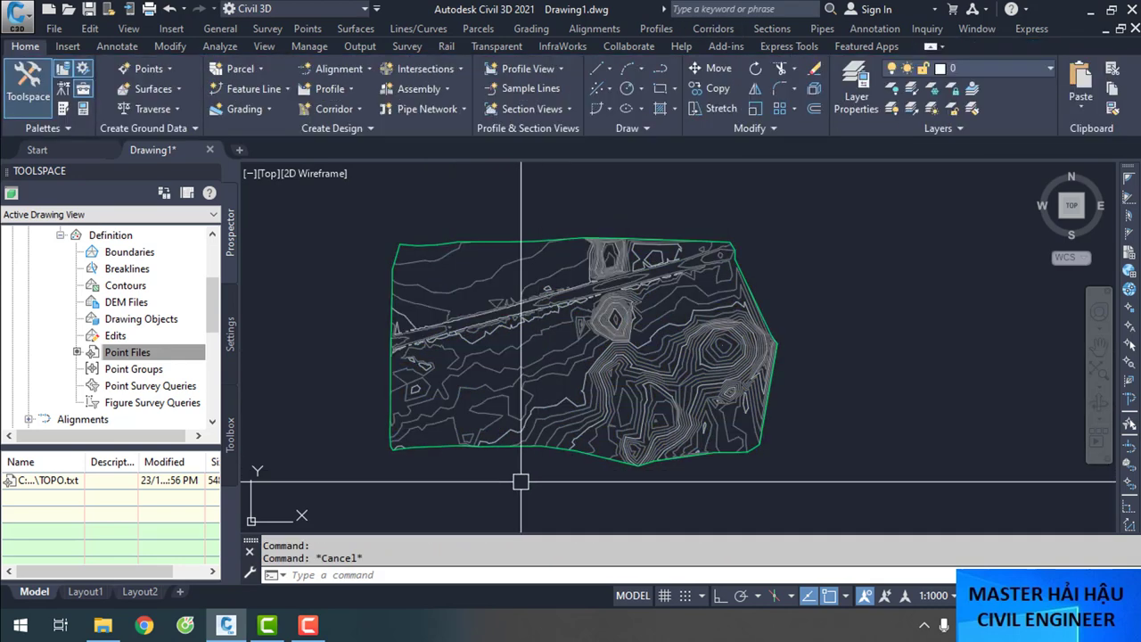
pyautogui.hotkey('ctrl', 'z')
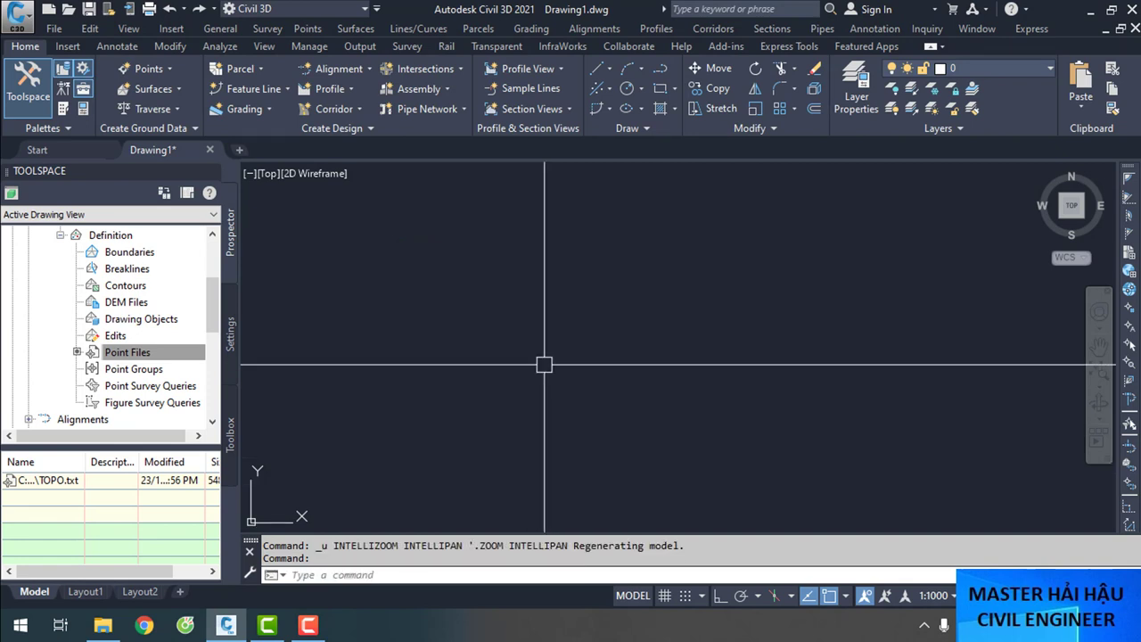
# Undo adding the TOPO point file, and set the drawing's insertion scale units to Meters
pyautogui.hotkey('ctrl', 'z')
pyautogui.write('un')
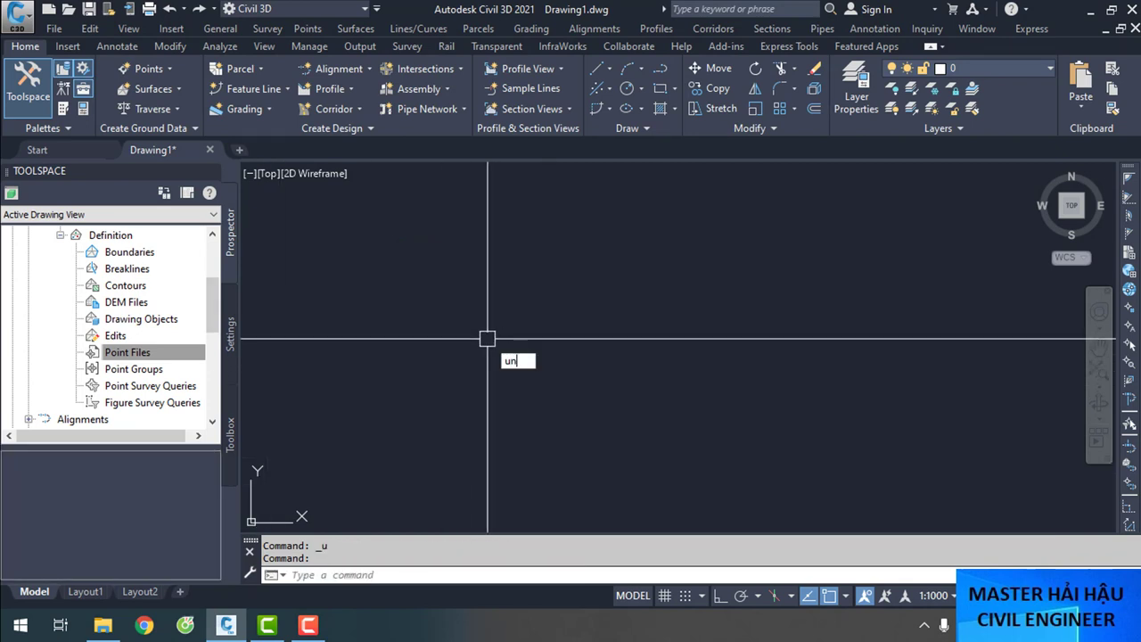
pyautogui.press('Return')
pyautogui.click(500, 320)
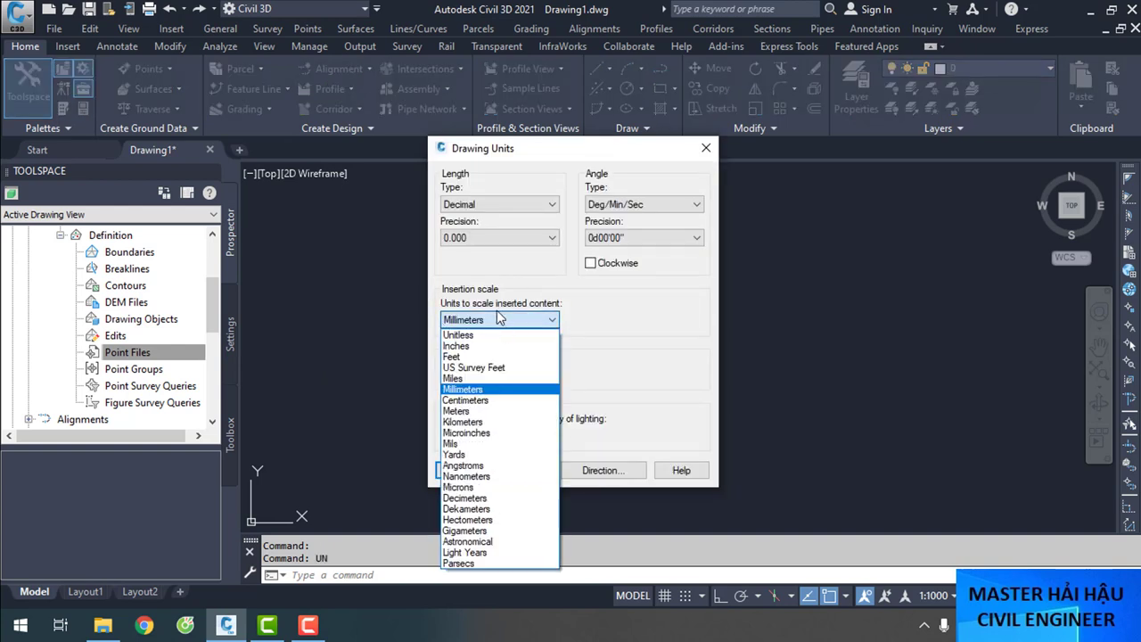
pyautogui.click(475, 411)
pyautogui.click(463, 471)
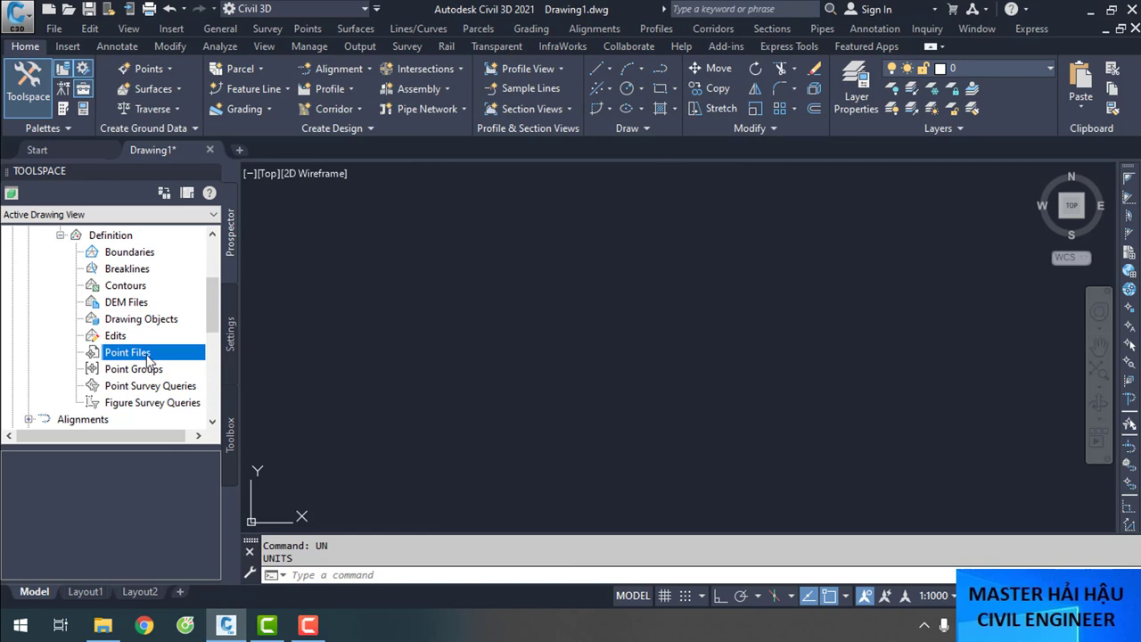
# Add the TOPO text file to the surface's point files again, using the PNEZD (comma delimited) format
pyautogui.rightClick(149, 358)
pyautogui.click(174, 364)
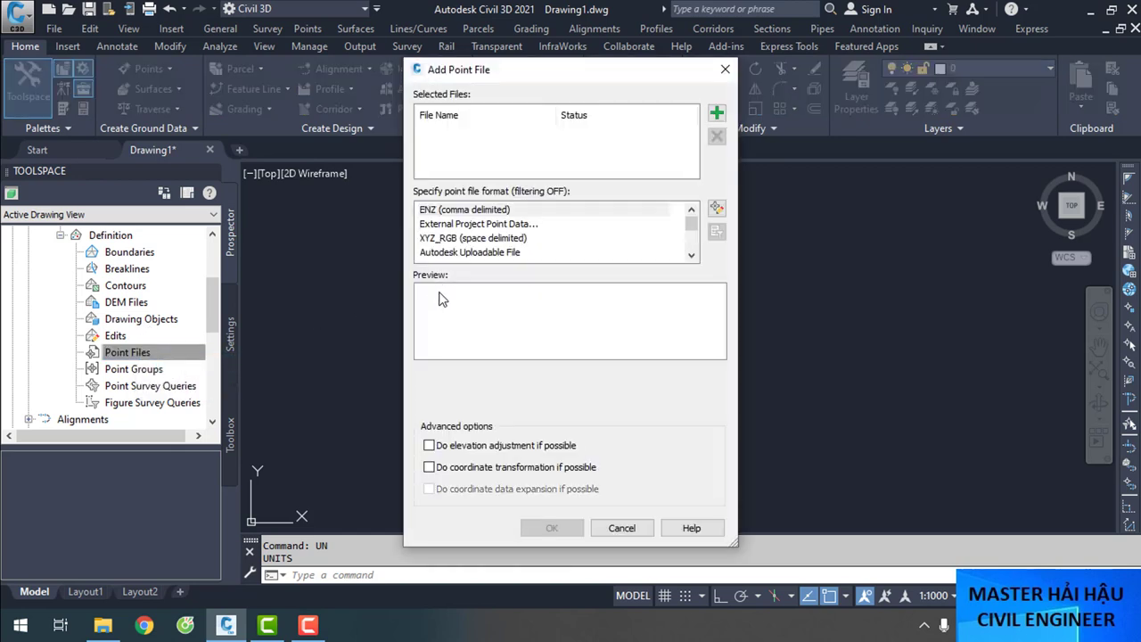
pyautogui.click(717, 113)
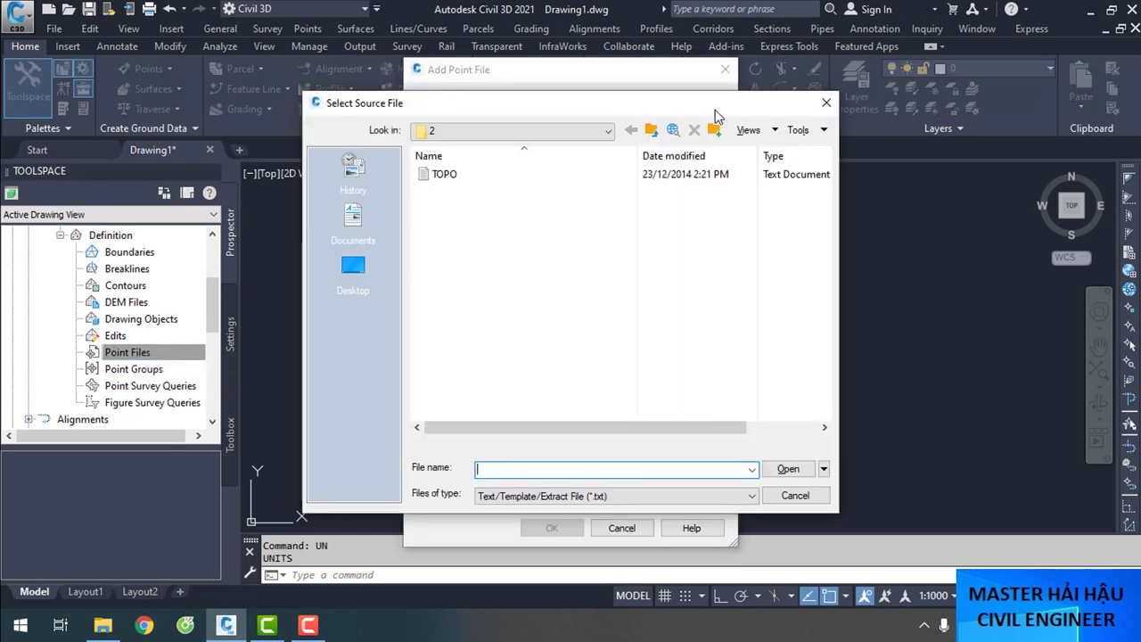
pyautogui.click(445, 175)
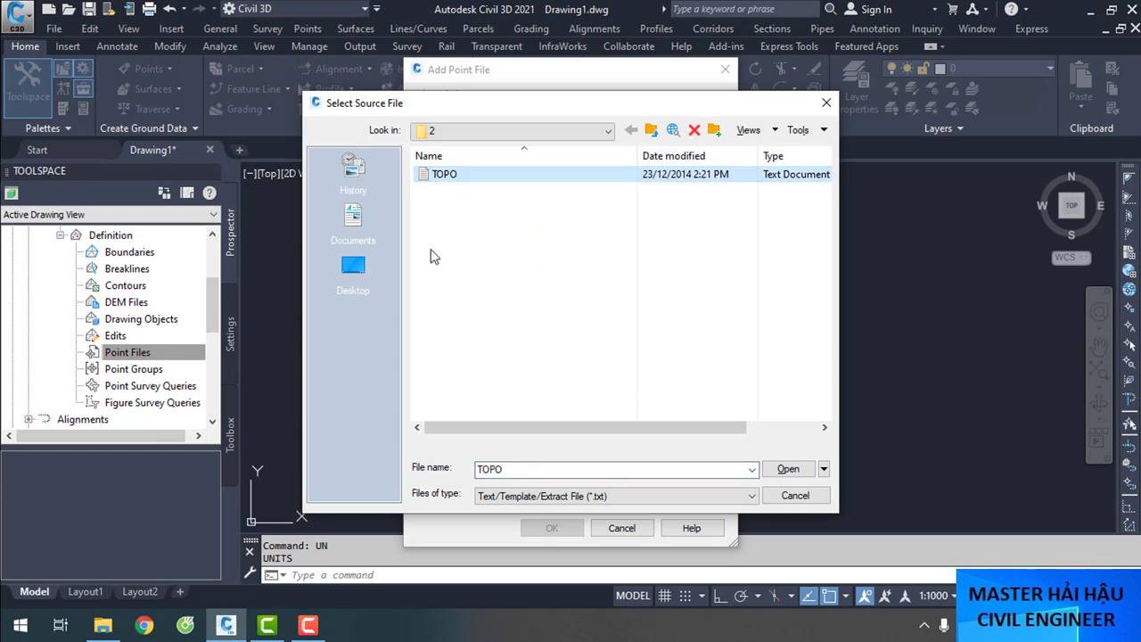
pyautogui.doubleClick(443, 178)
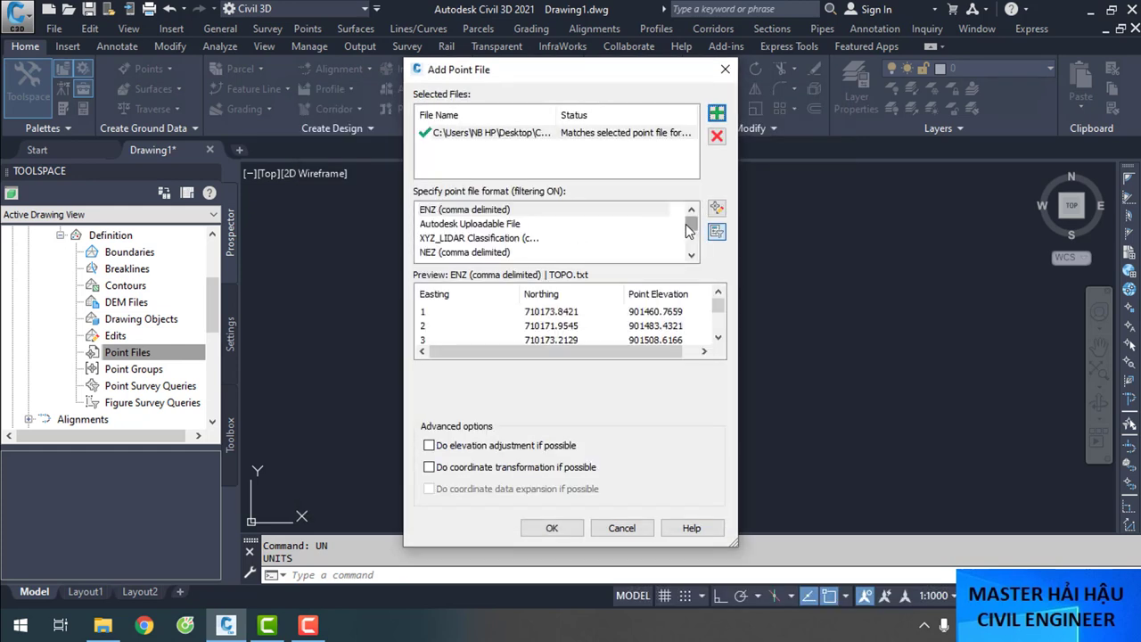
pyautogui.scroll(-3, 689, 230)
pyautogui.click(482, 252)
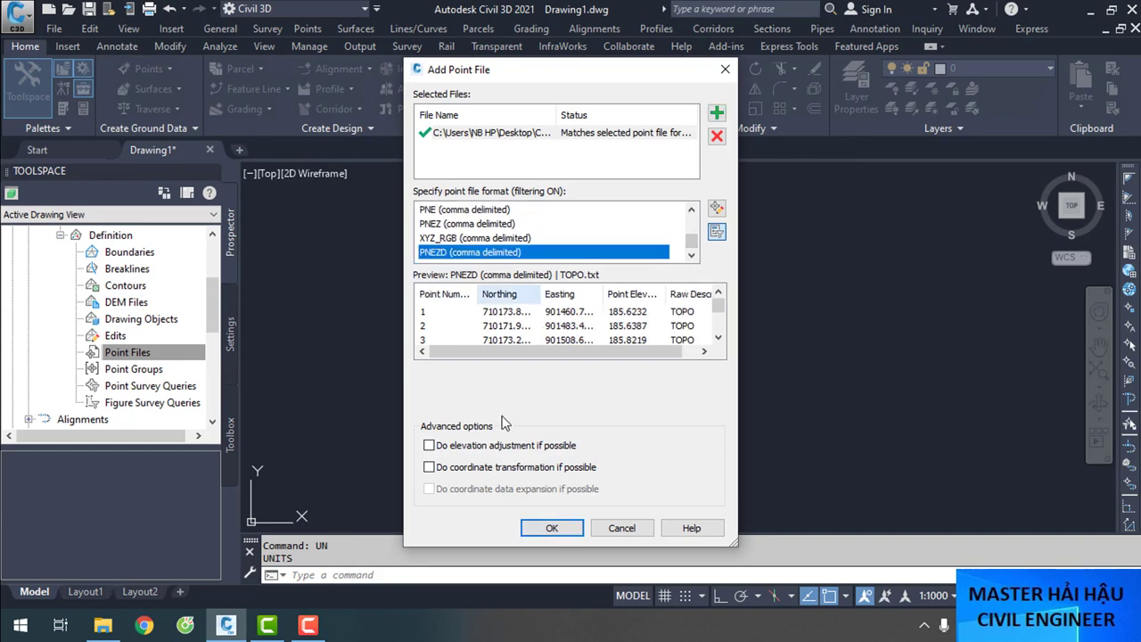
pyautogui.click(552, 529)
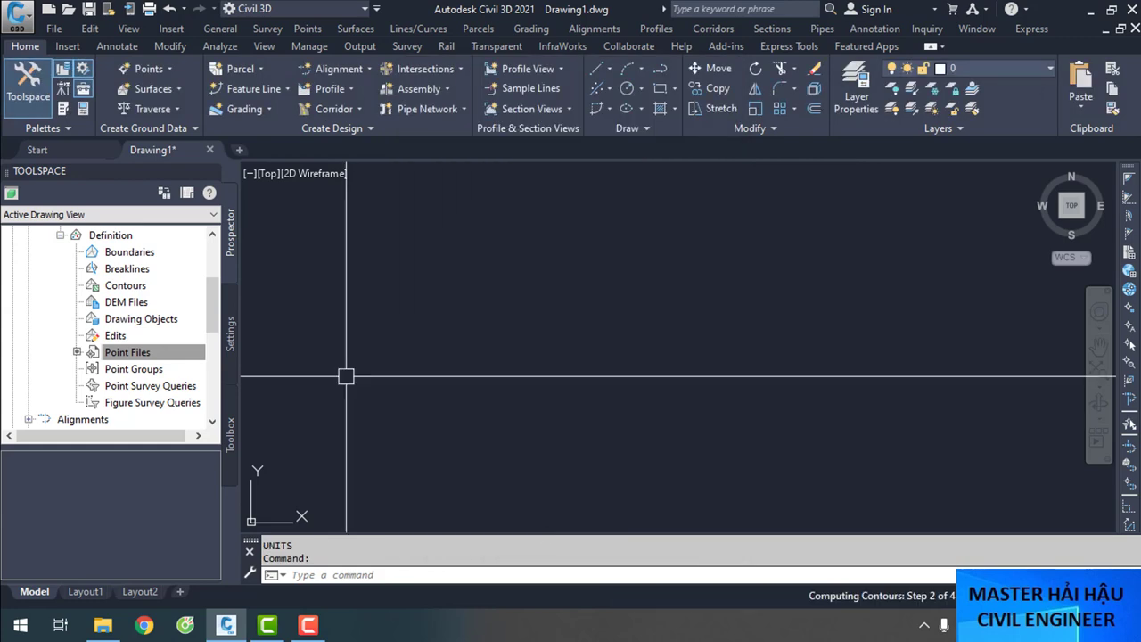
# View the full extents of the rebuilt surface and examine its contours and boundary up close
pyautogui.middleClick(625, 322)
pyautogui.middleClick(626, 322)
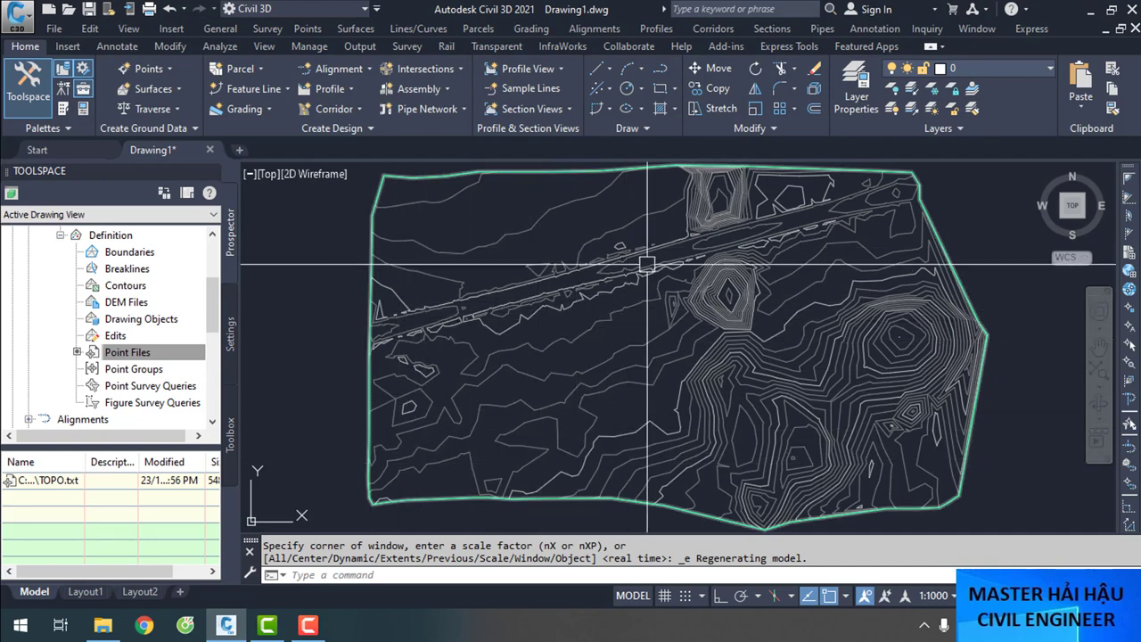
pyautogui.scroll(-2, 566, 327)
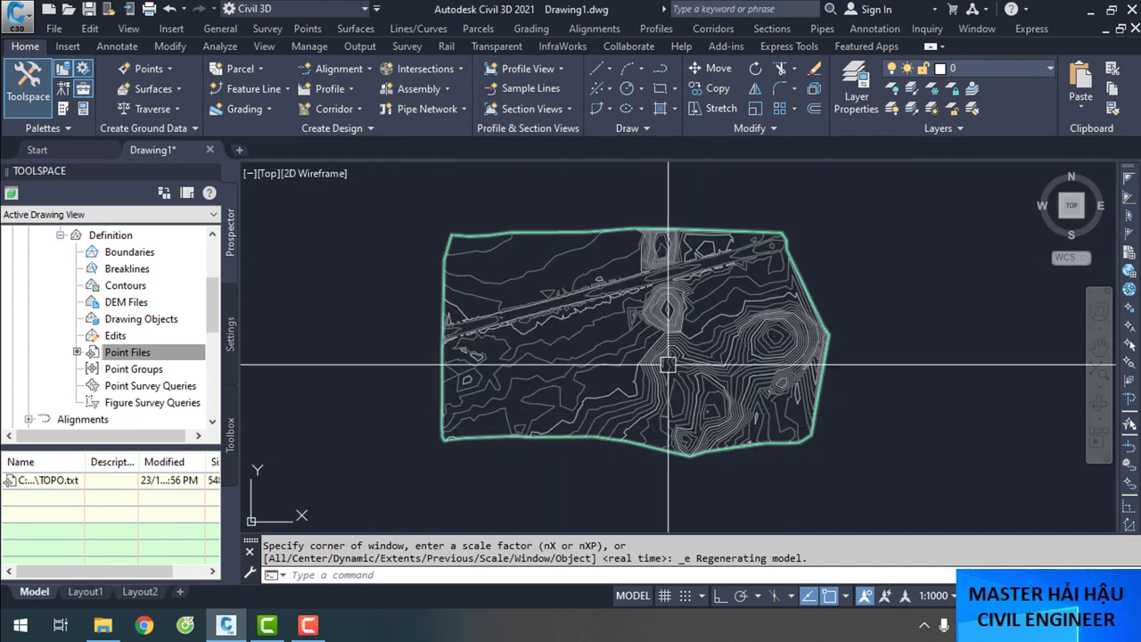
pyautogui.scroll(3, 613, 359)
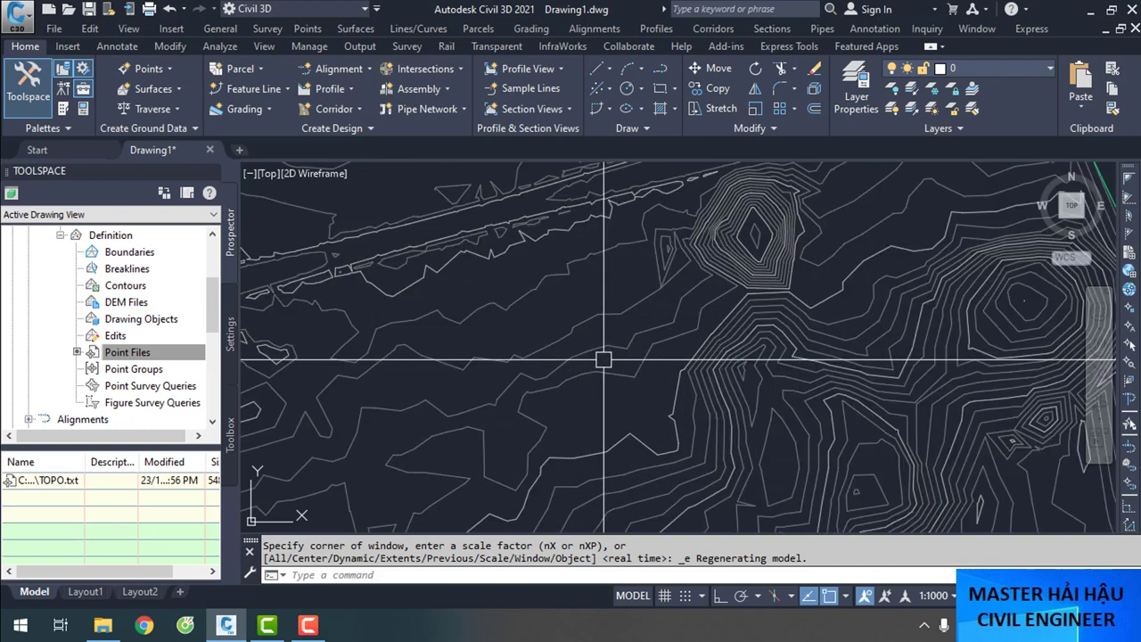
pyautogui.scroll(-5, 603, 359)
pyautogui.scroll(2, 509, 349)
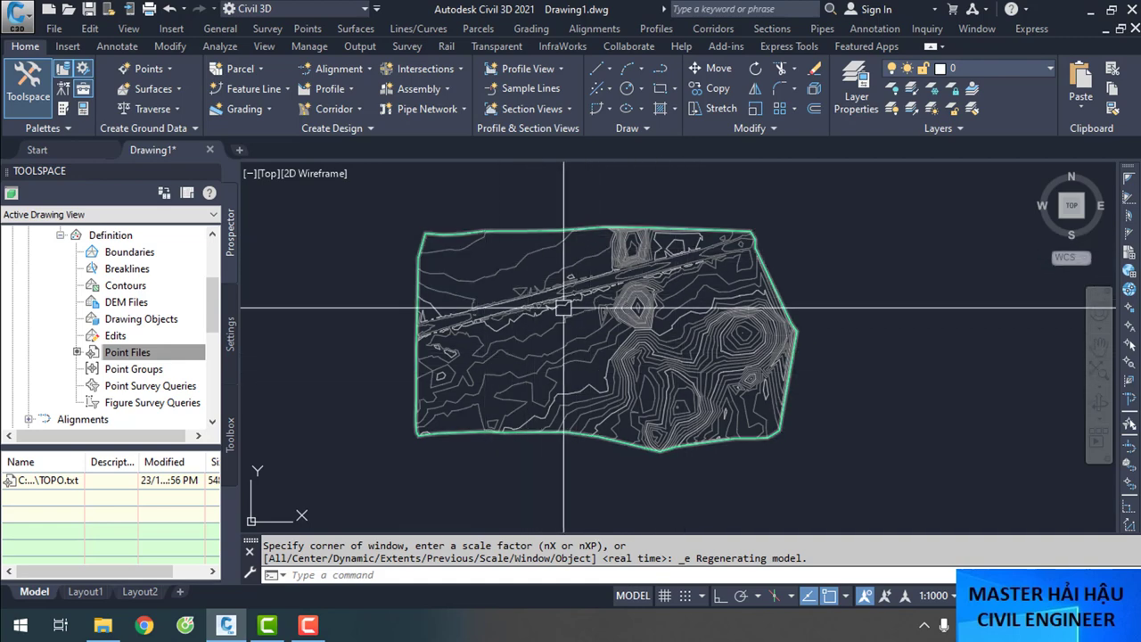
pyautogui.scroll(5, 529, 357)
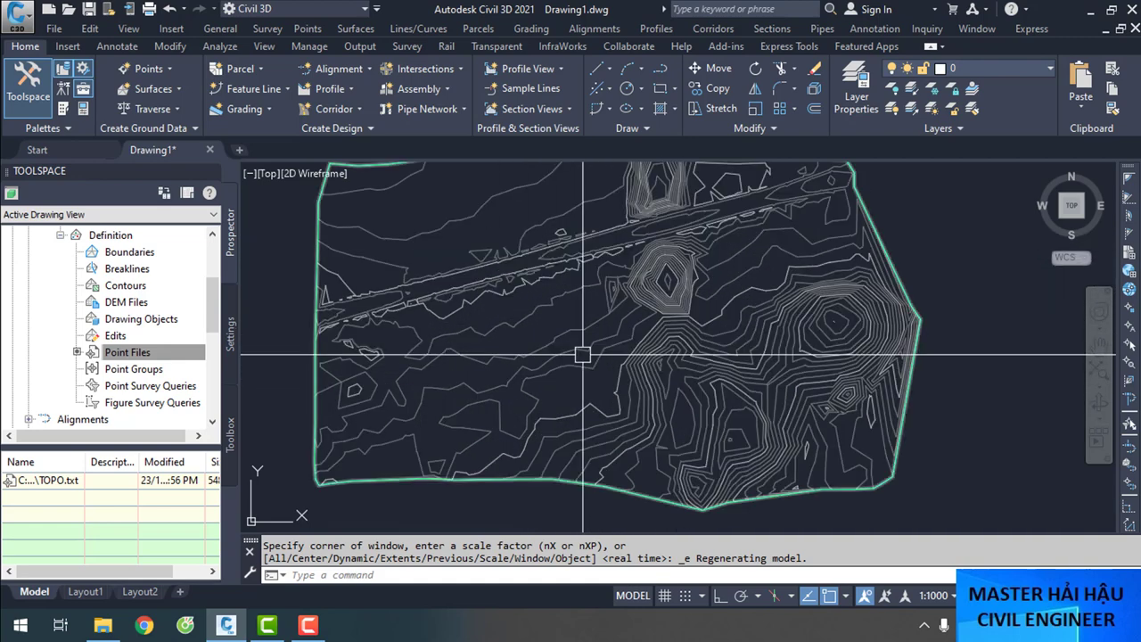
pyautogui.moveTo(515, 359); pyautogui.dragTo(518, 409, button='middle')
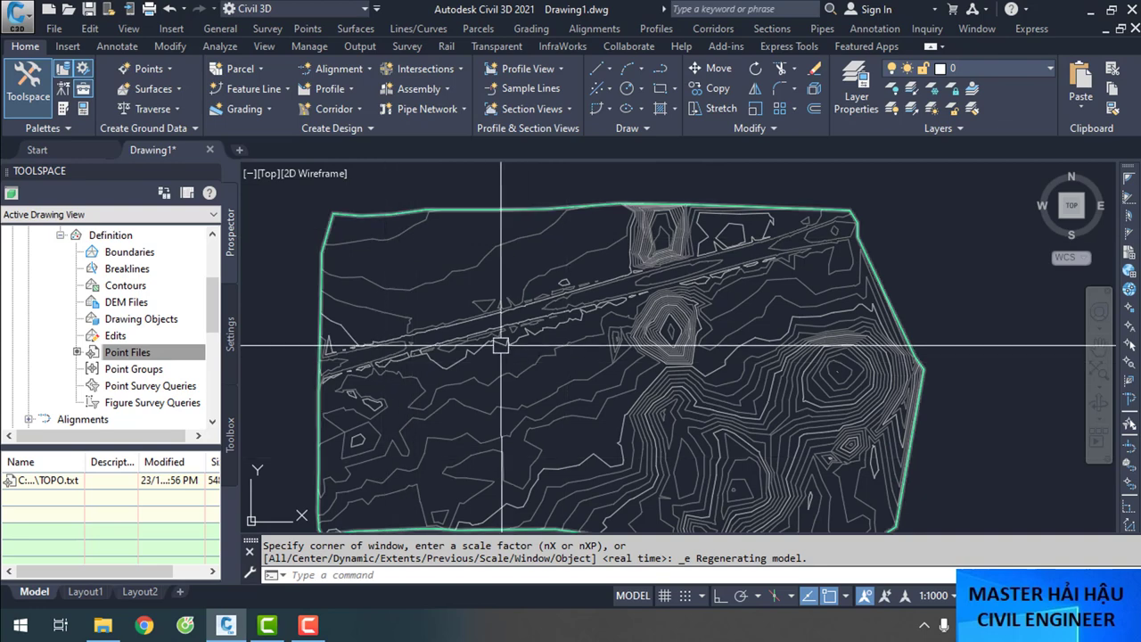
pyautogui.moveTo(582, 397)
pyautogui.mouseDown(button='middle')
pyautogui.moveTo(554, 349)
pyautogui.moveTo(570, 407)
pyautogui.mouseUp(button='middle')
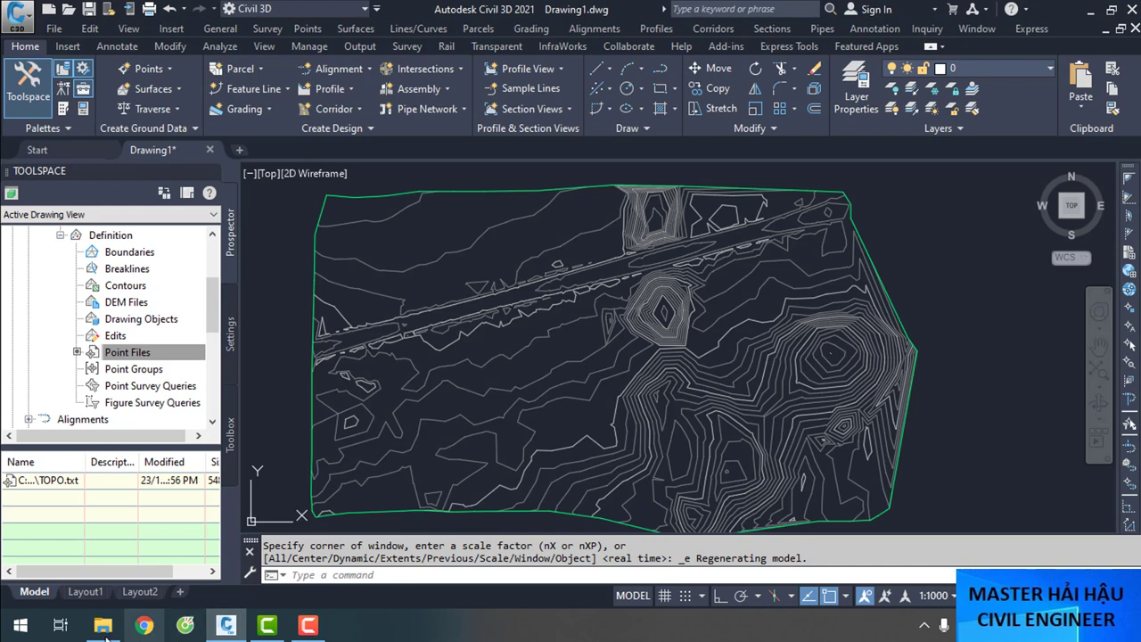
# Switch to File Explorer and look through the 00. Dau vao 1 input folder of Lesson 03.1 TK Duong Do thi Ep1
pyautogui.moveTo(100, 627)
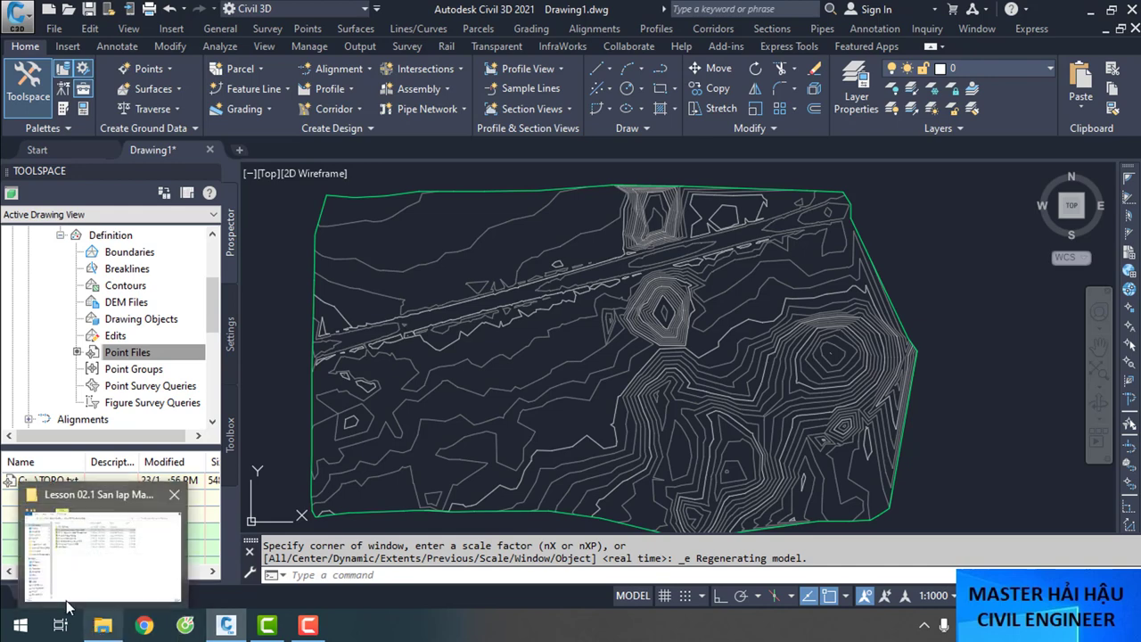
pyautogui.click(88, 571)
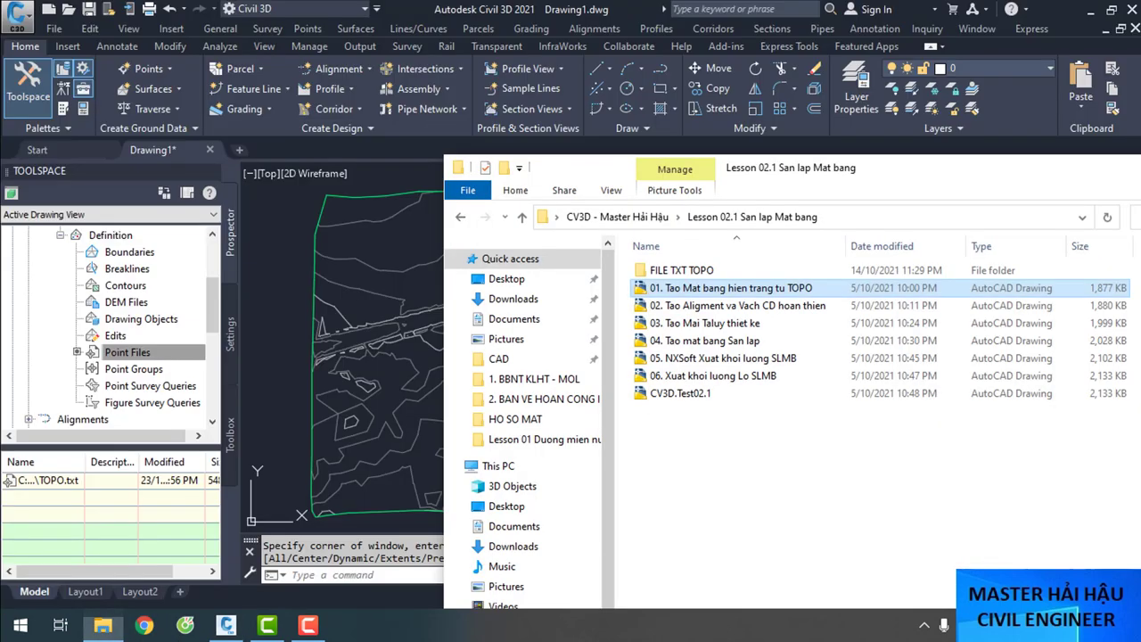
pyautogui.click(660, 218)
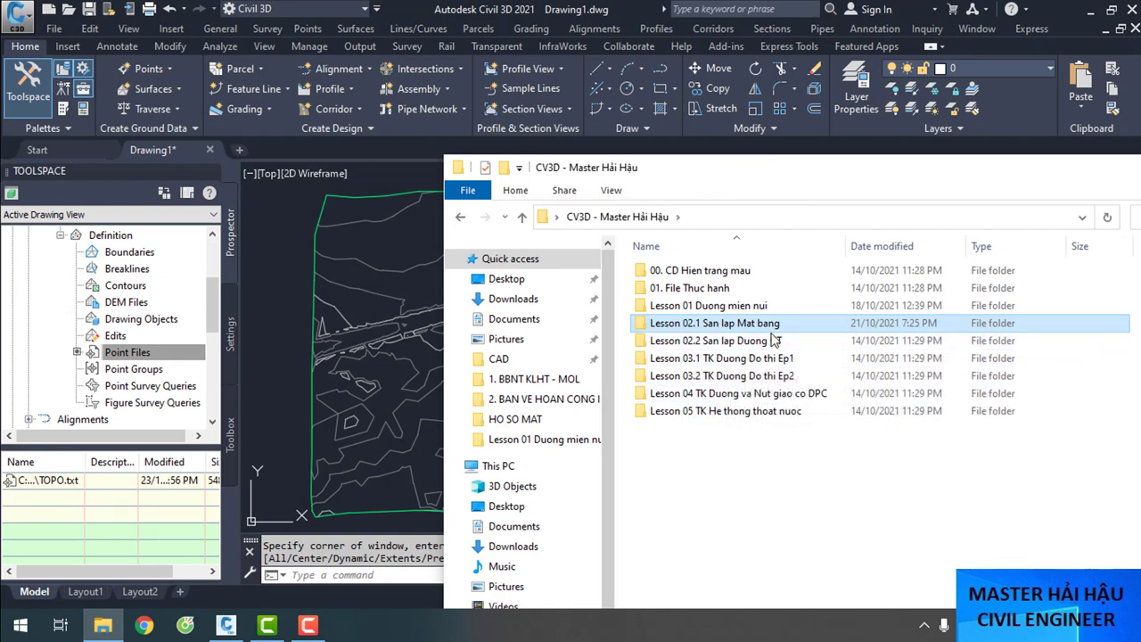
pyautogui.click(739, 366)
pyautogui.doubleClick(739, 363)
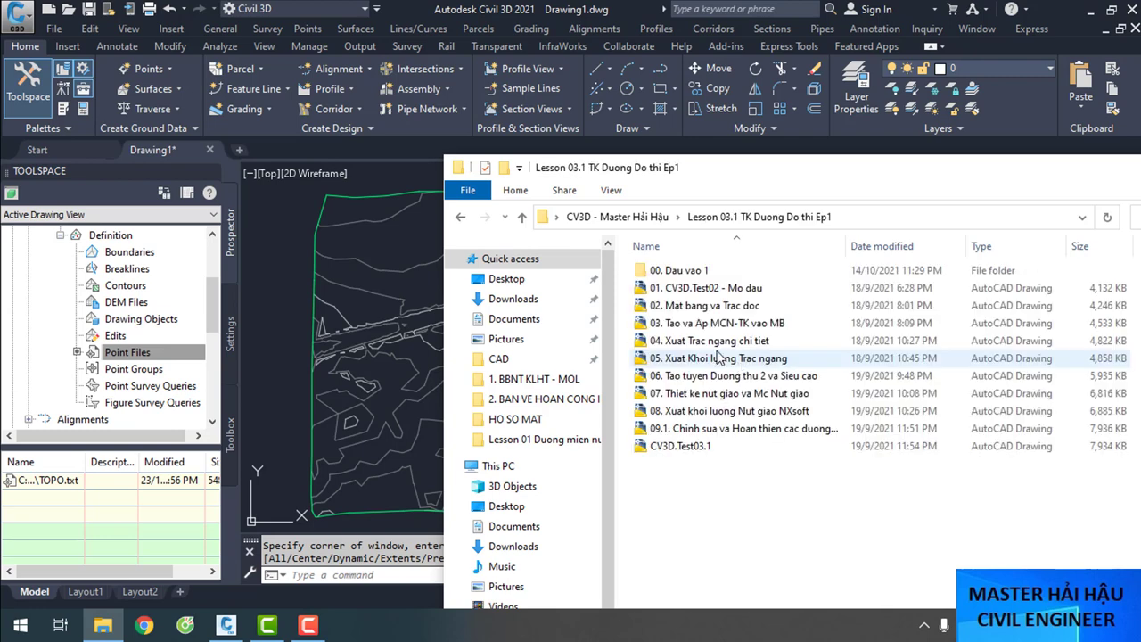
pyautogui.doubleClick(703, 272)
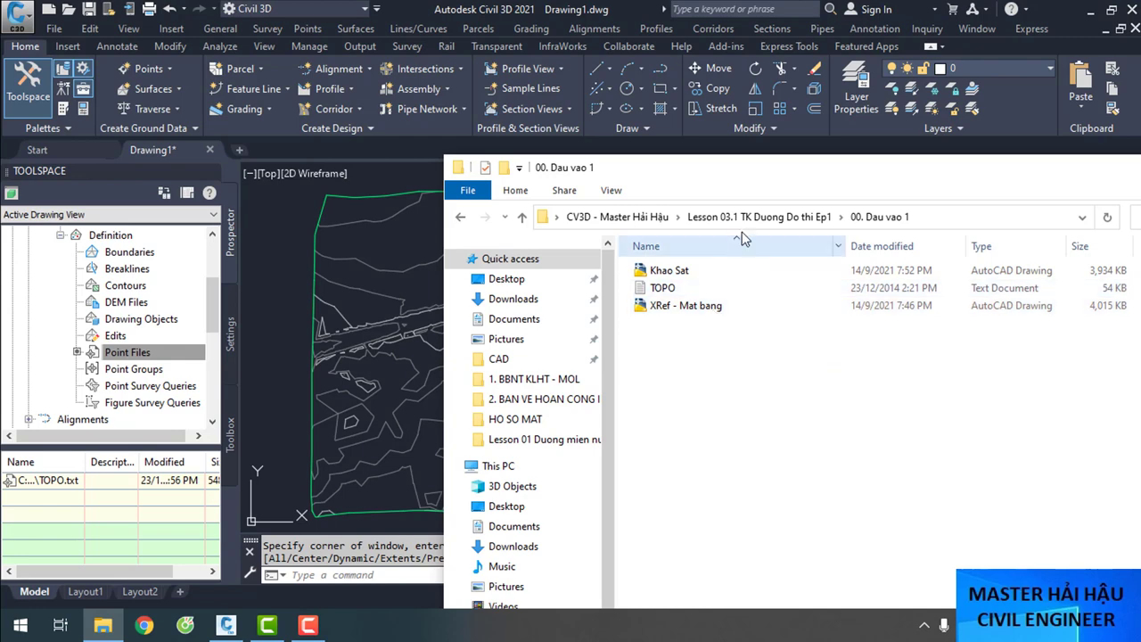
# Go back to the Lesson 02.1 San lap Mat bang folder to view its drawings, and return to Civil 3D
pyautogui.click(704, 217)
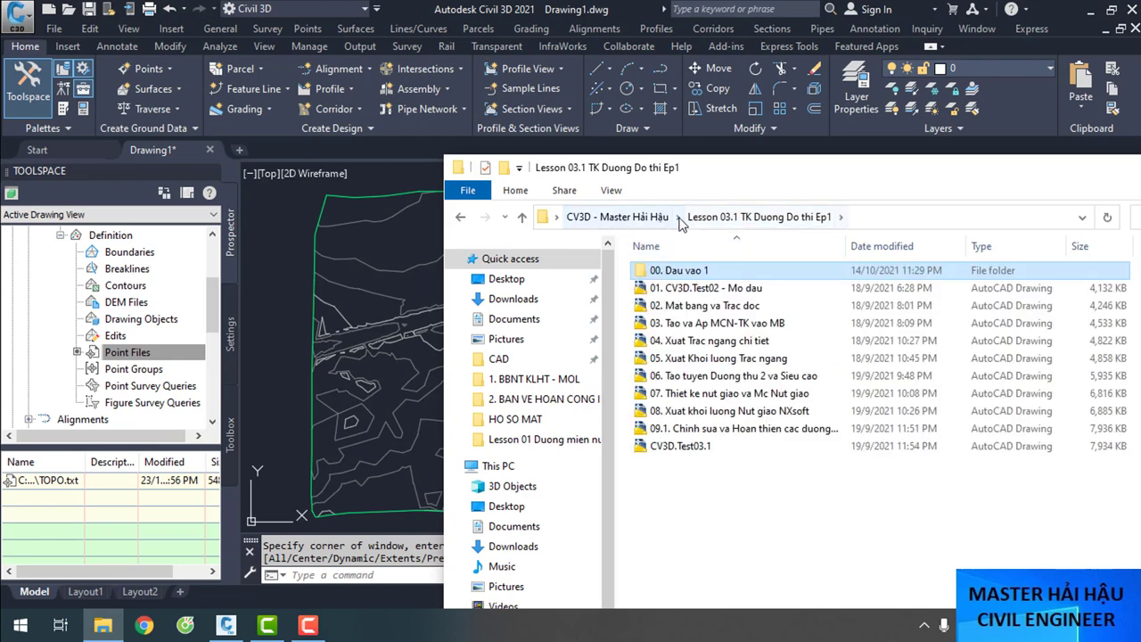
pyautogui.click(637, 218)
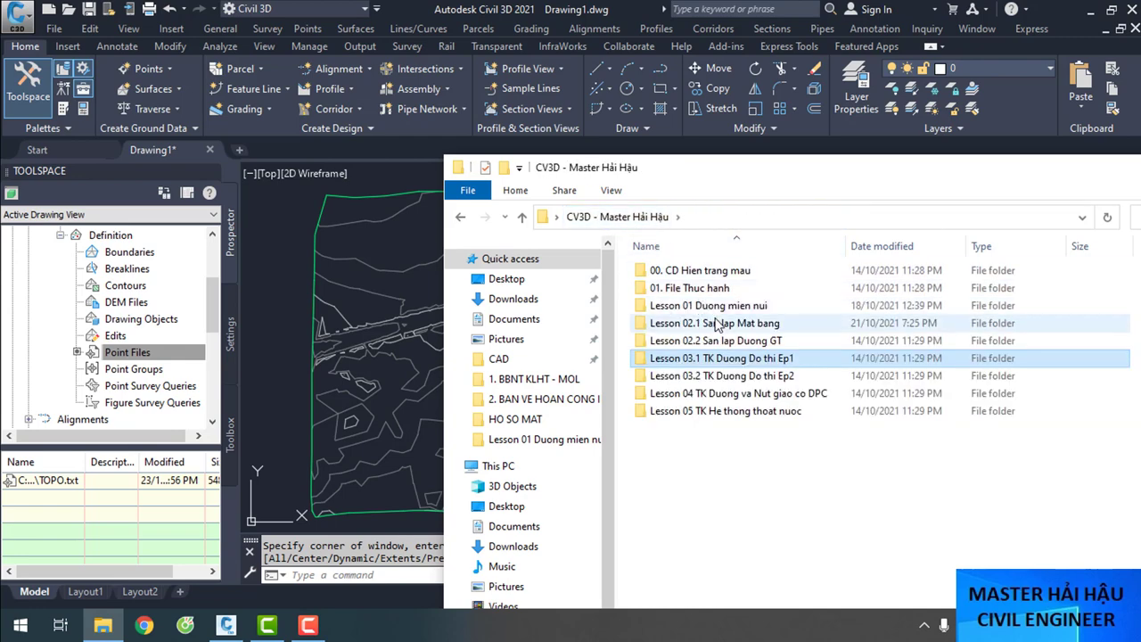
pyautogui.moveTo(717, 330)
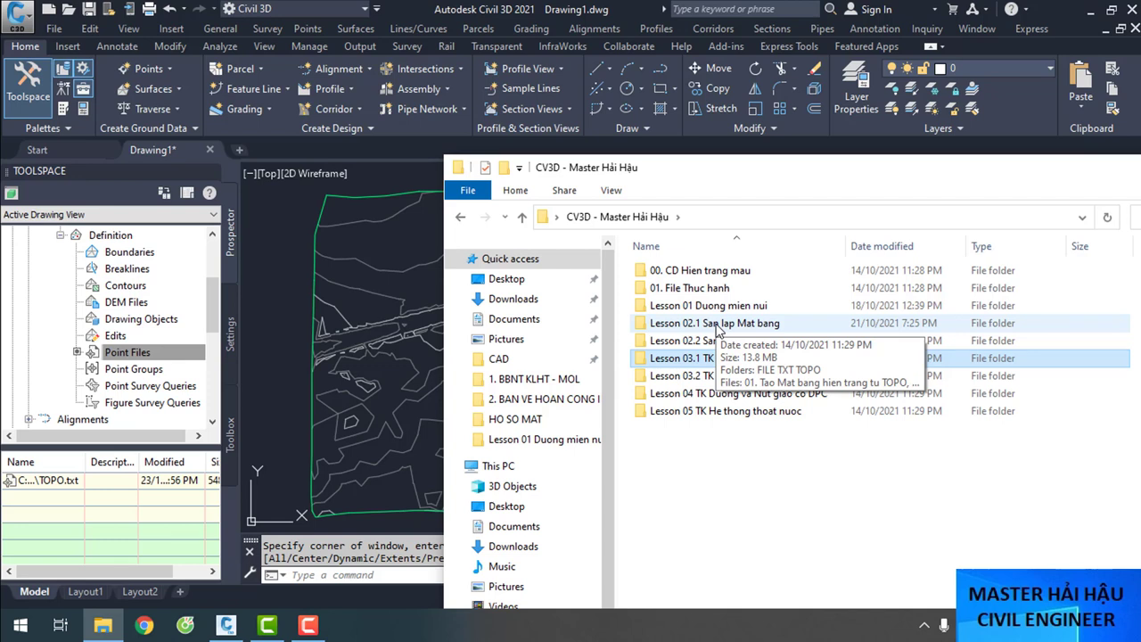
pyautogui.doubleClick(718, 329)
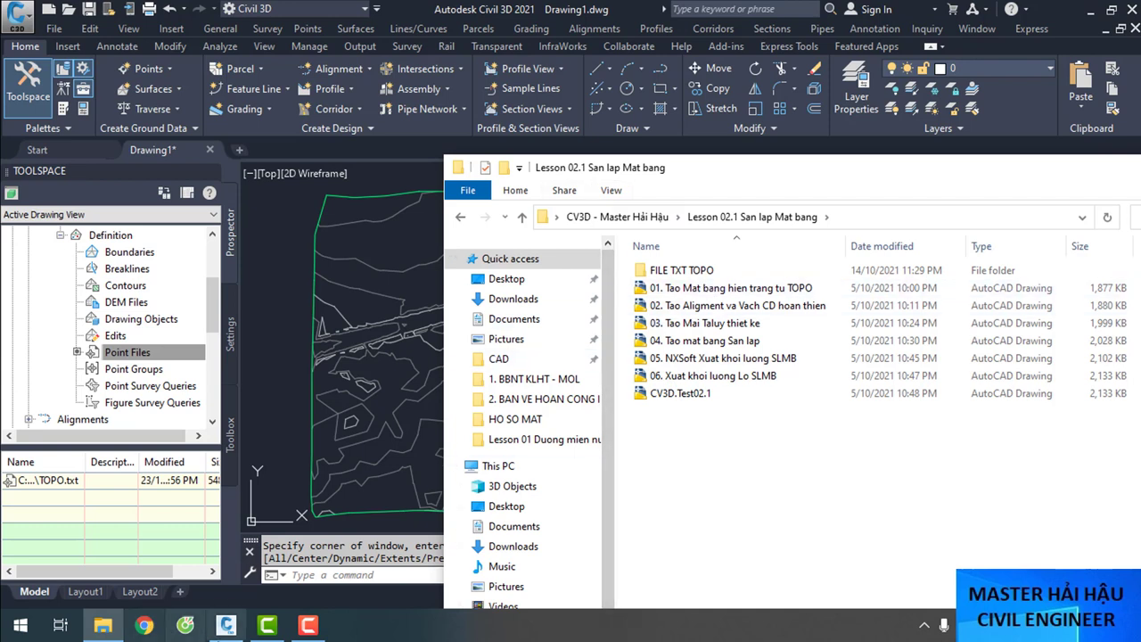
pyautogui.click(216, 630)
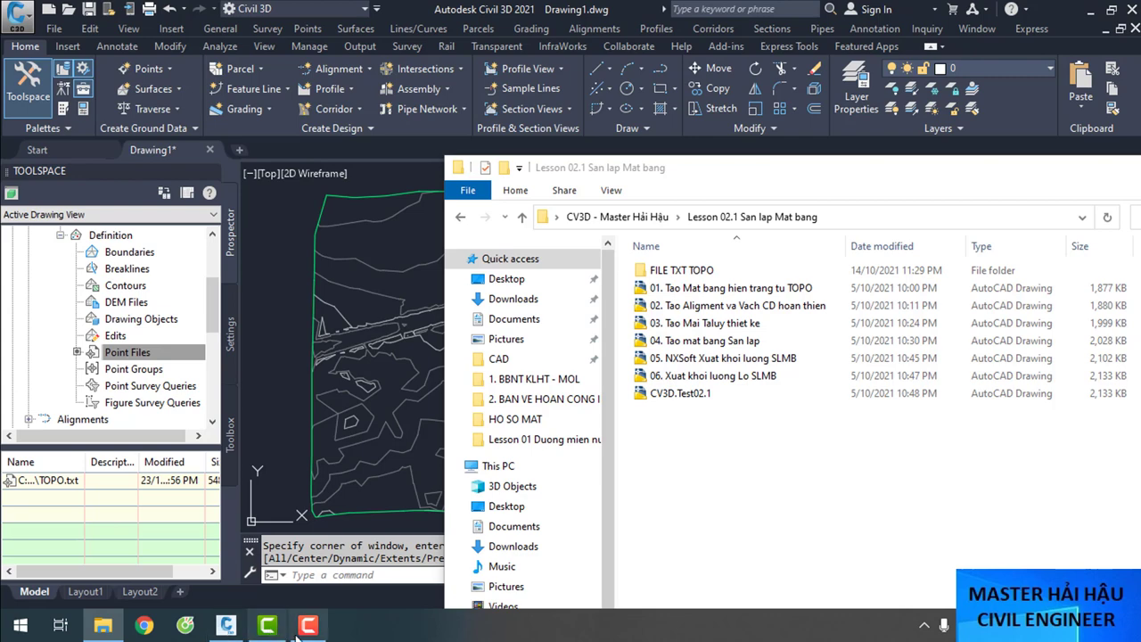
pyautogui.moveTo(280, 638)
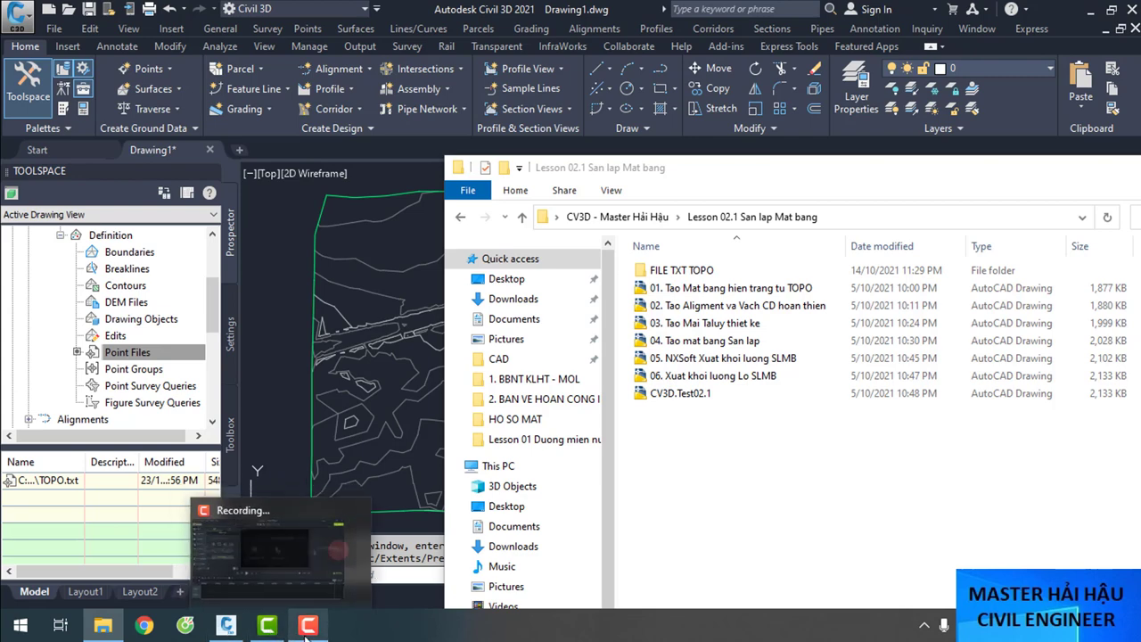
pyautogui.click(308, 626)
pyautogui.click(1050, 548)
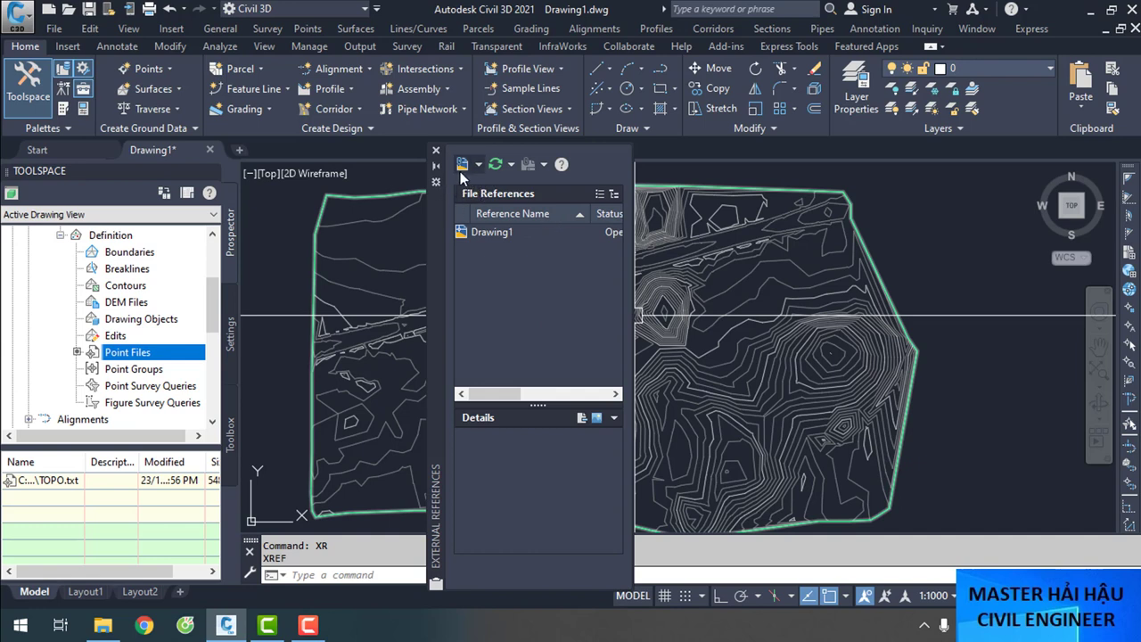
pyautogui.click(479, 165)
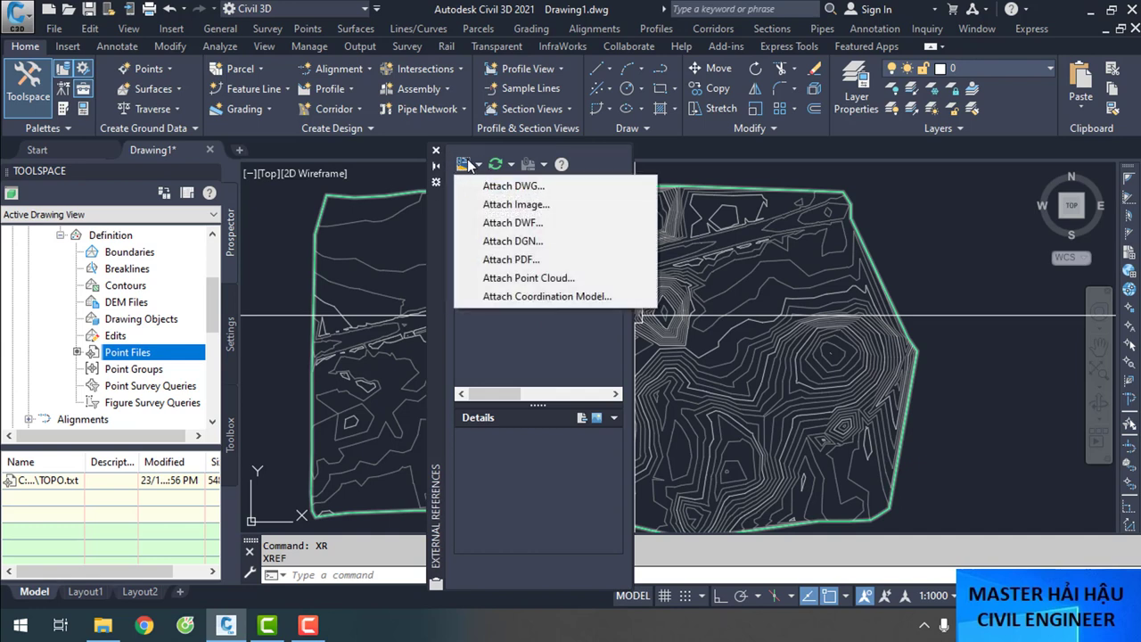
pyautogui.click(504, 187)
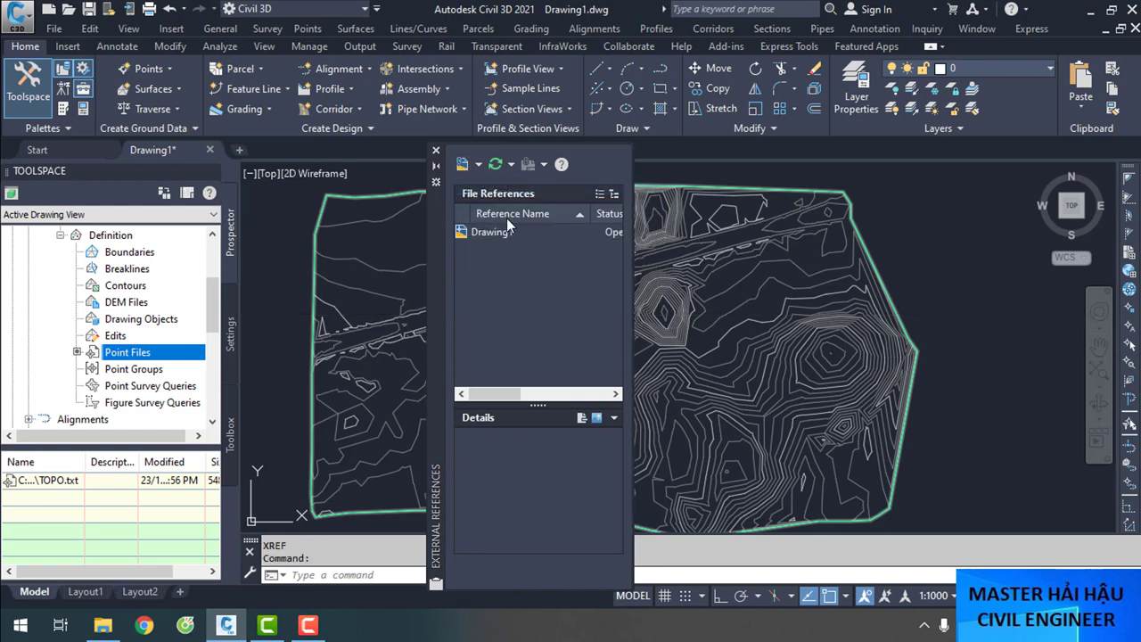
pyautogui.click(461, 191)
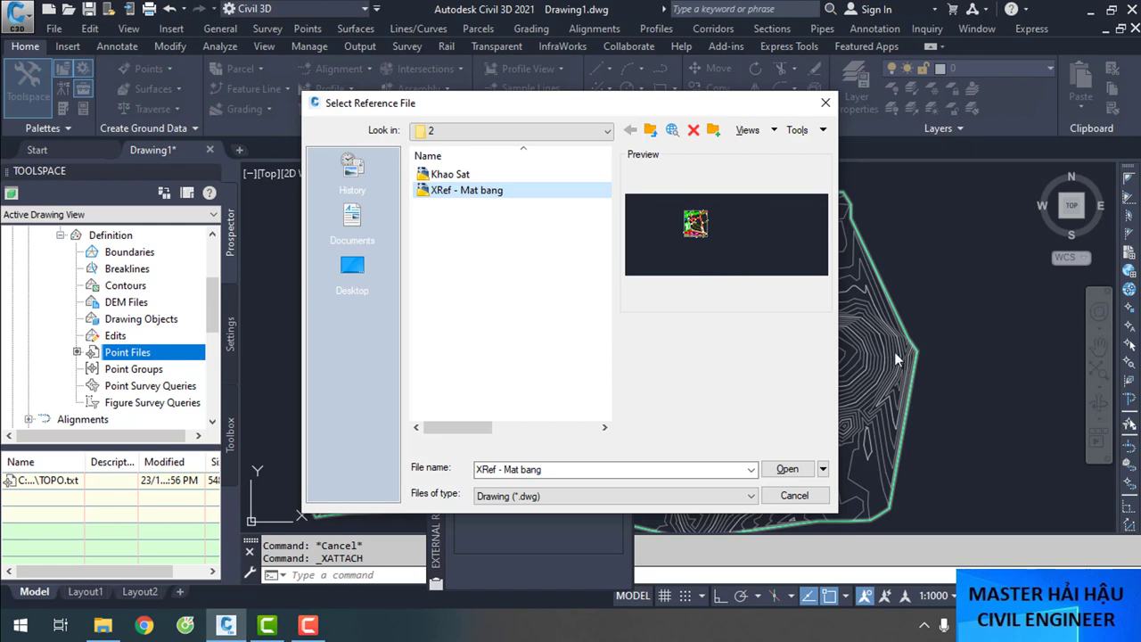
pyautogui.click(795, 496)
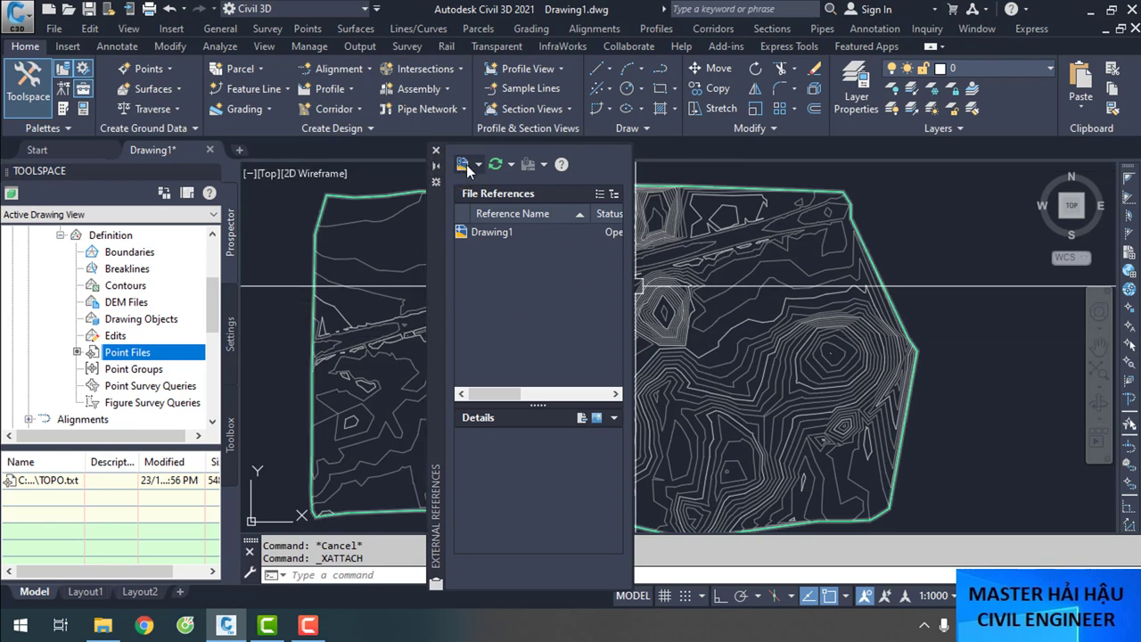
pyautogui.click(436, 153)
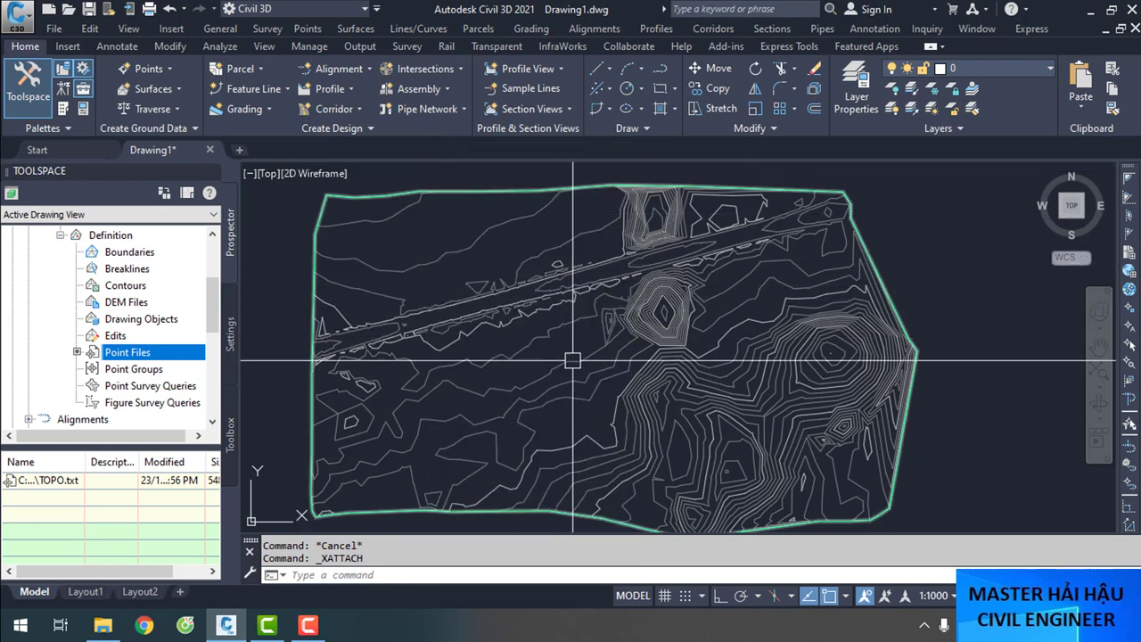
# Draw a closed four-sided polyline enclosing about 8810 square metres in the southwest part of the surface, south of the road
pyautogui.moveTo(479, 389); pyautogui.dragTo(599, 345, button='middle')
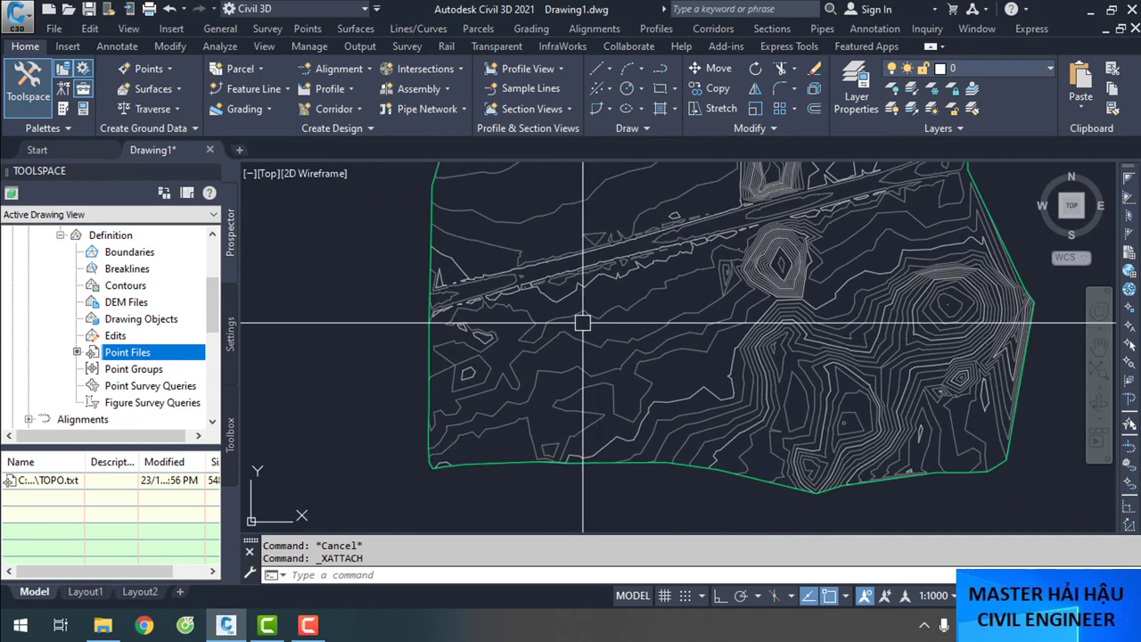
pyautogui.write('PL')
pyautogui.press('Return')
pyautogui.scroll(3, 598, 344)
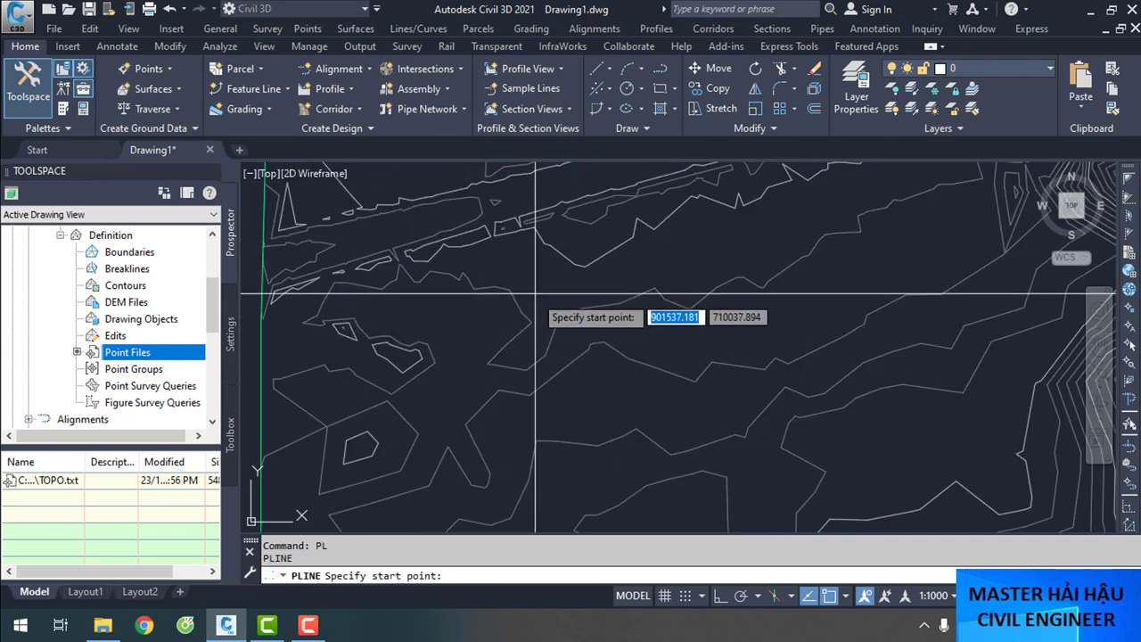
pyautogui.click(598, 344)
pyautogui.scroll(5, 510, 390)
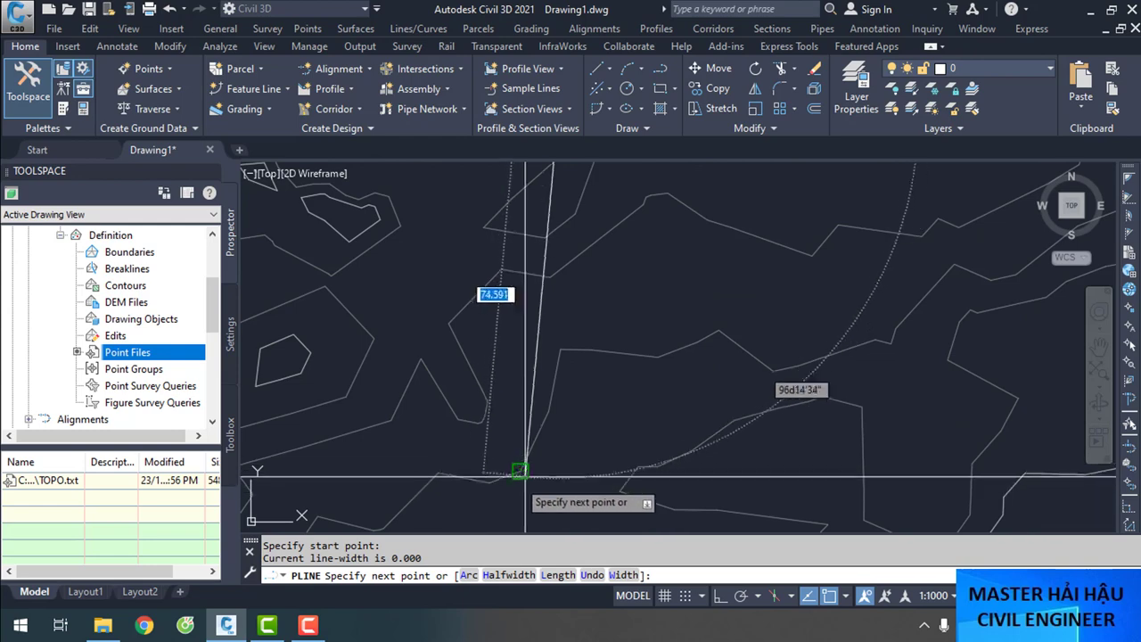
pyautogui.scroll(-5, 511, 391)
pyautogui.click(503, 388)
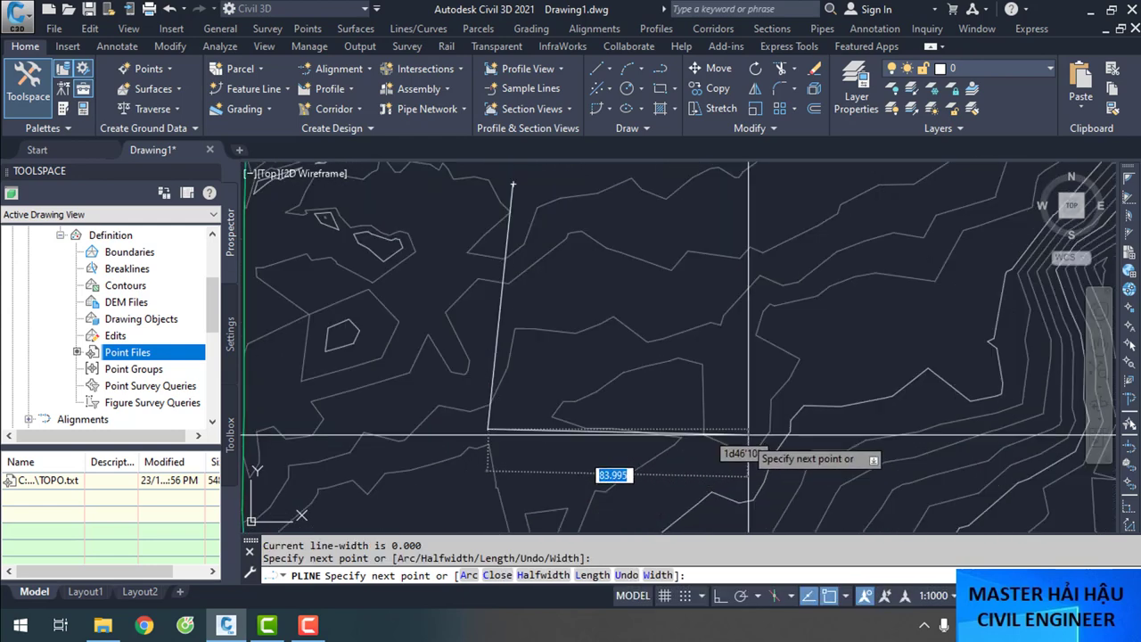
pyautogui.scroll(3, 820, 446)
pyautogui.click(820, 450)
pyautogui.scroll(-4, 816, 352)
pyautogui.scroll(2, 817, 268)
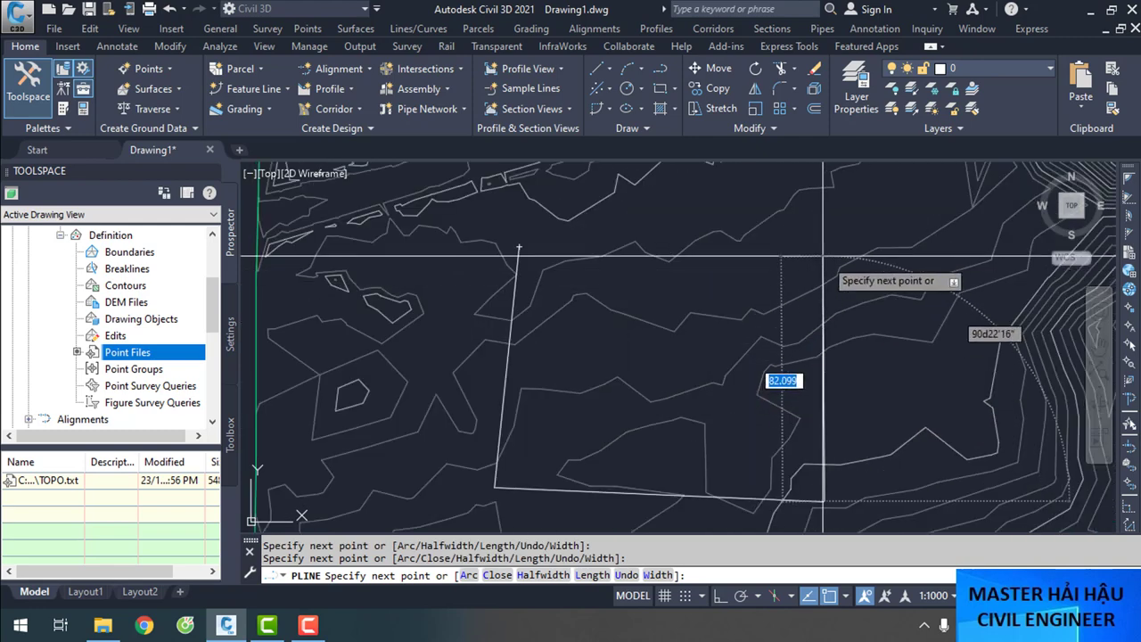
pyautogui.click(817, 241)
pyautogui.write('c')
pyautogui.press('Return')
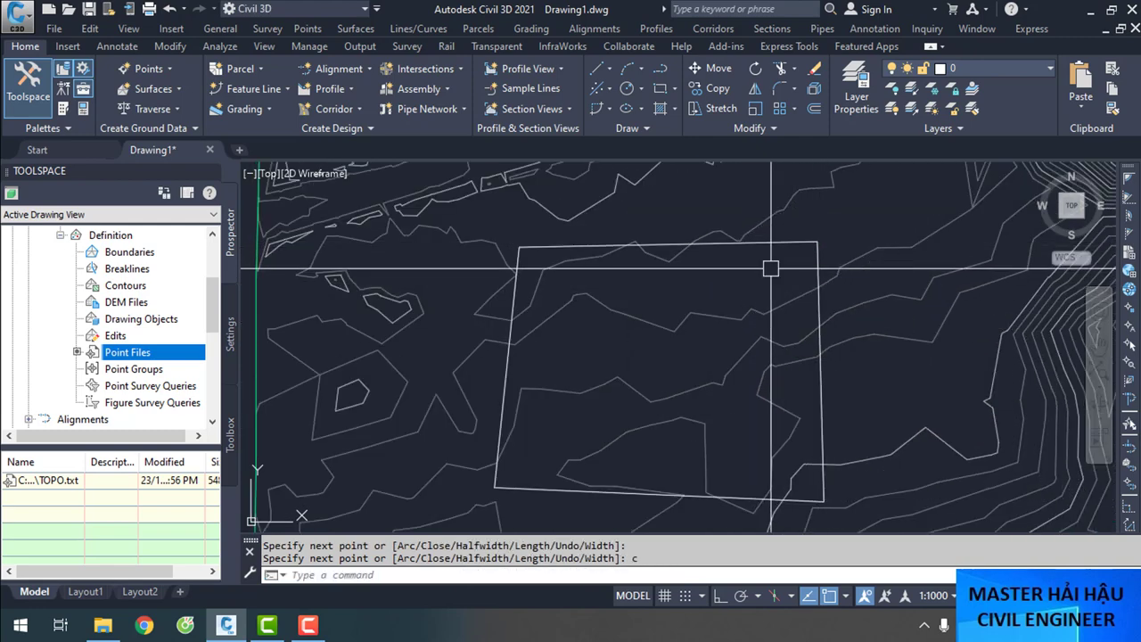
# Set the color of the four-sided levelling area polyline to Red
pyautogui.scroll(2, 706, 229)
pyautogui.click(652, 248)
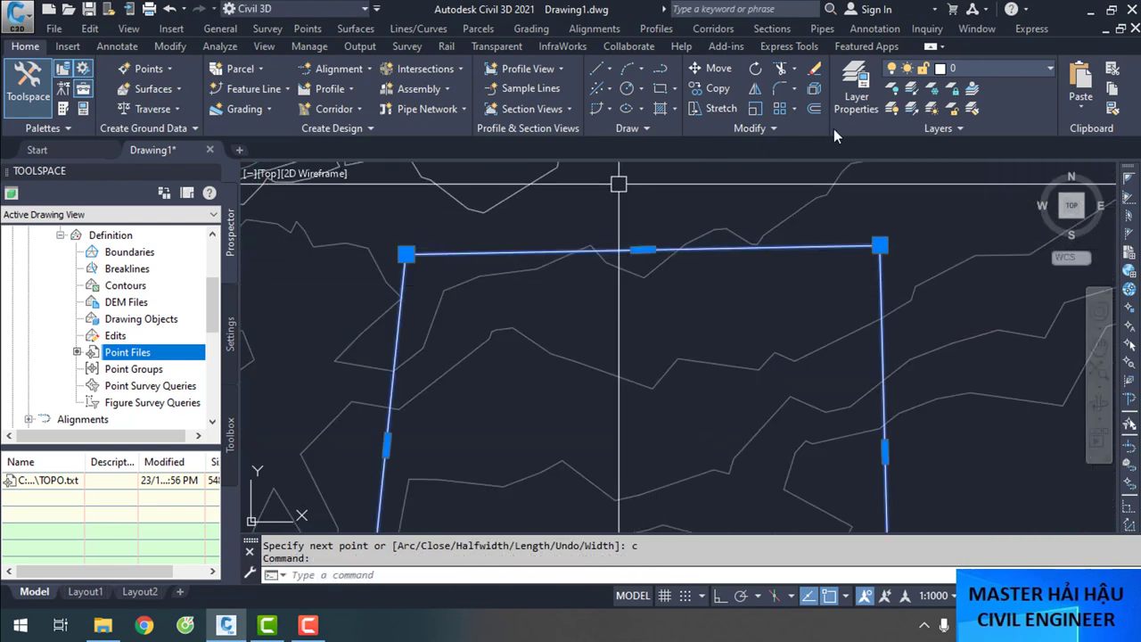
pyautogui.hotkey('ctrl', '1')
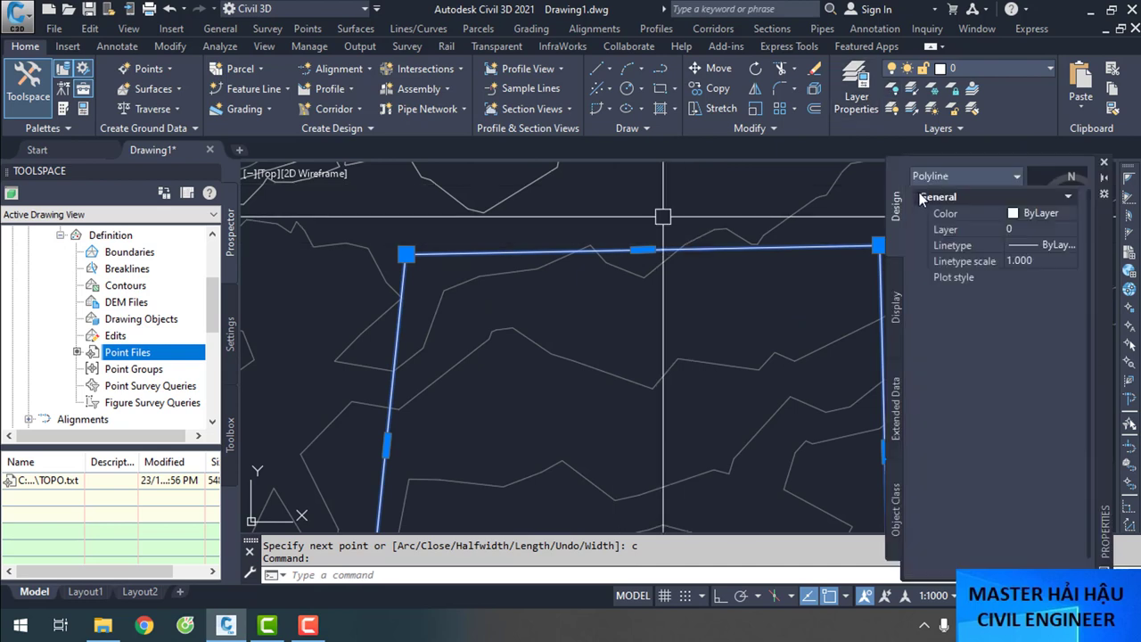
pyautogui.click(1050, 215)
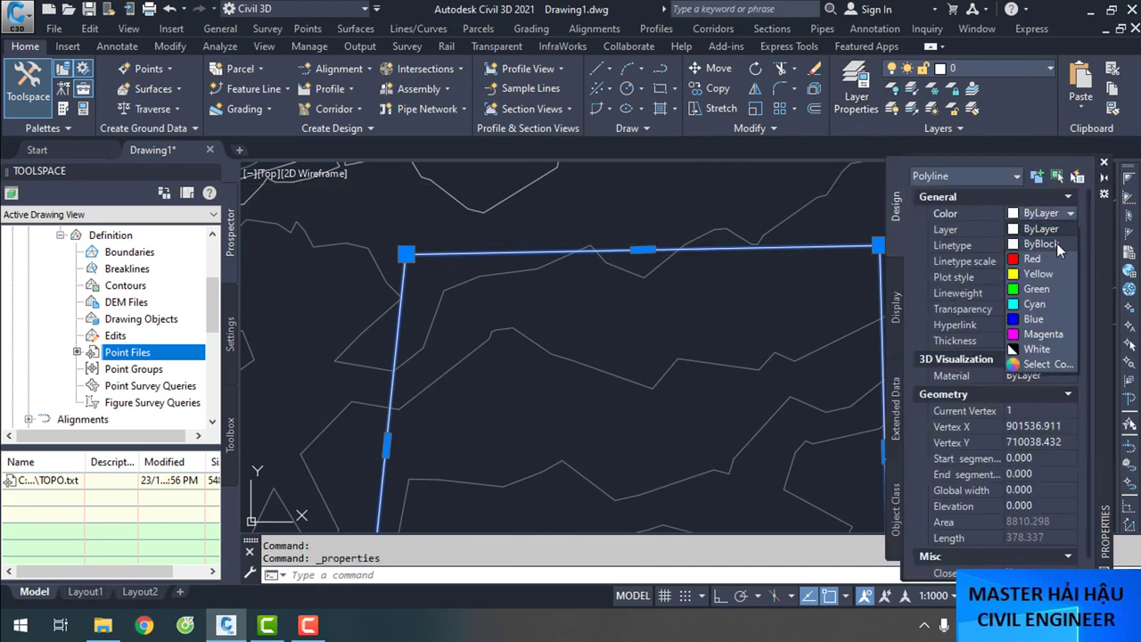
pyautogui.click(1040, 255)
pyautogui.scroll(-6, 619, 306)
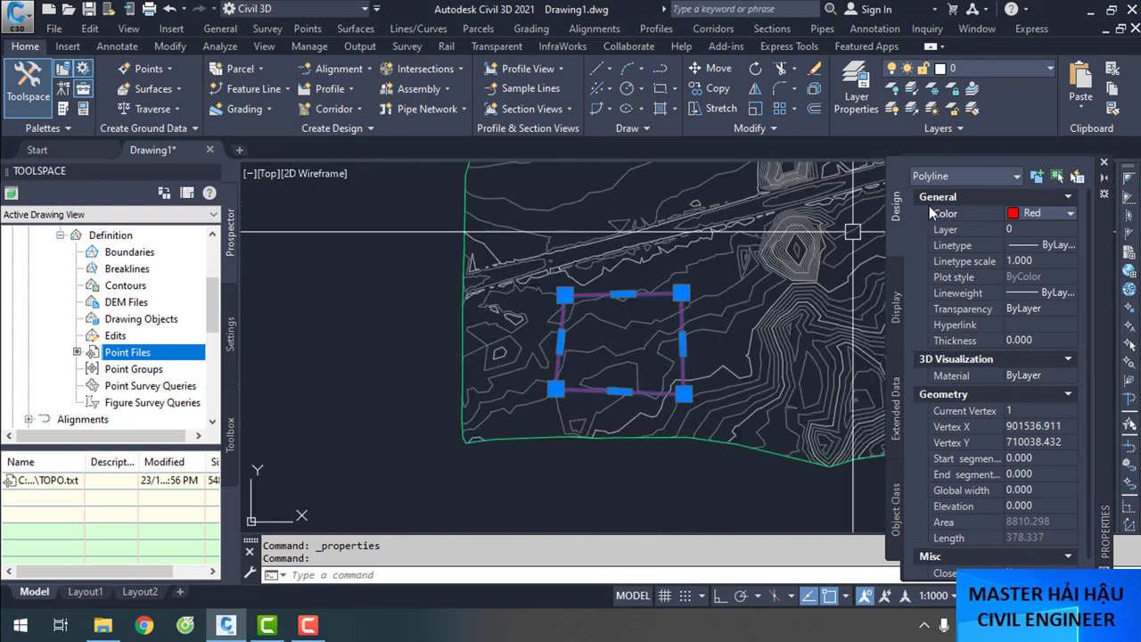
pyautogui.click(1103, 168)
pyautogui.press('Escape')
pyautogui.scroll(5, 555, 331)
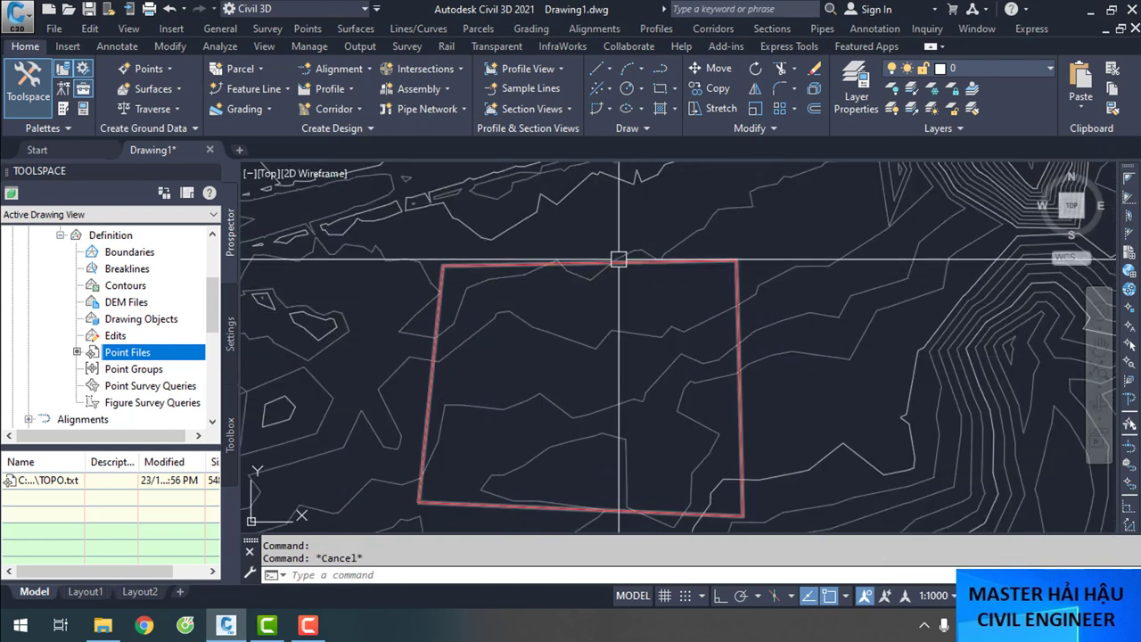
pyautogui.click(619, 259)
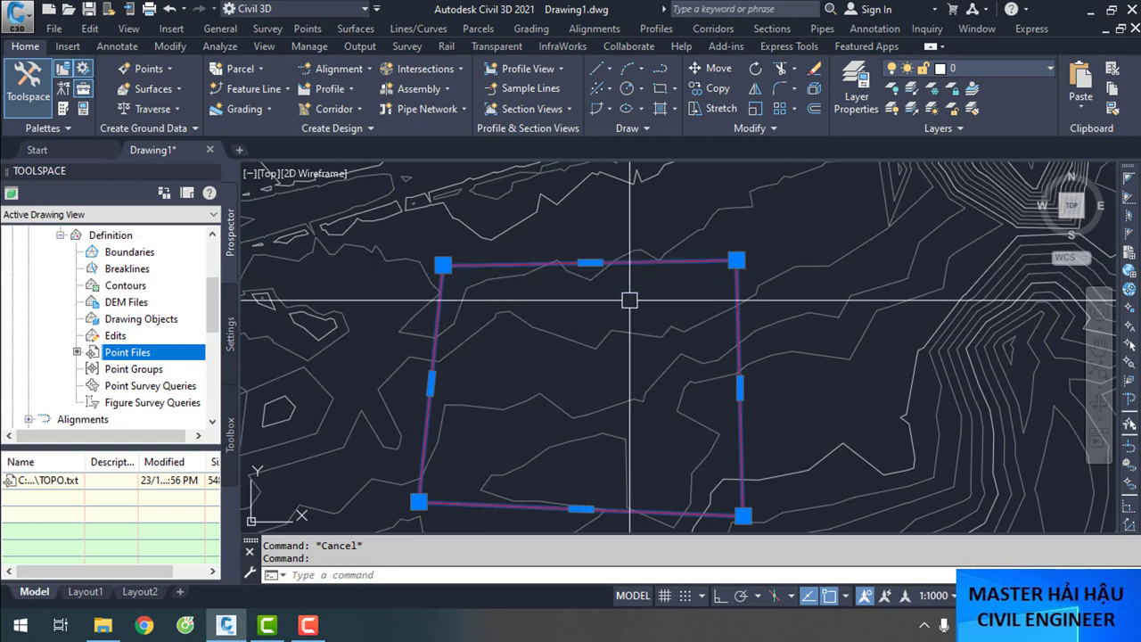
pyautogui.scroll(-2, 565, 377)
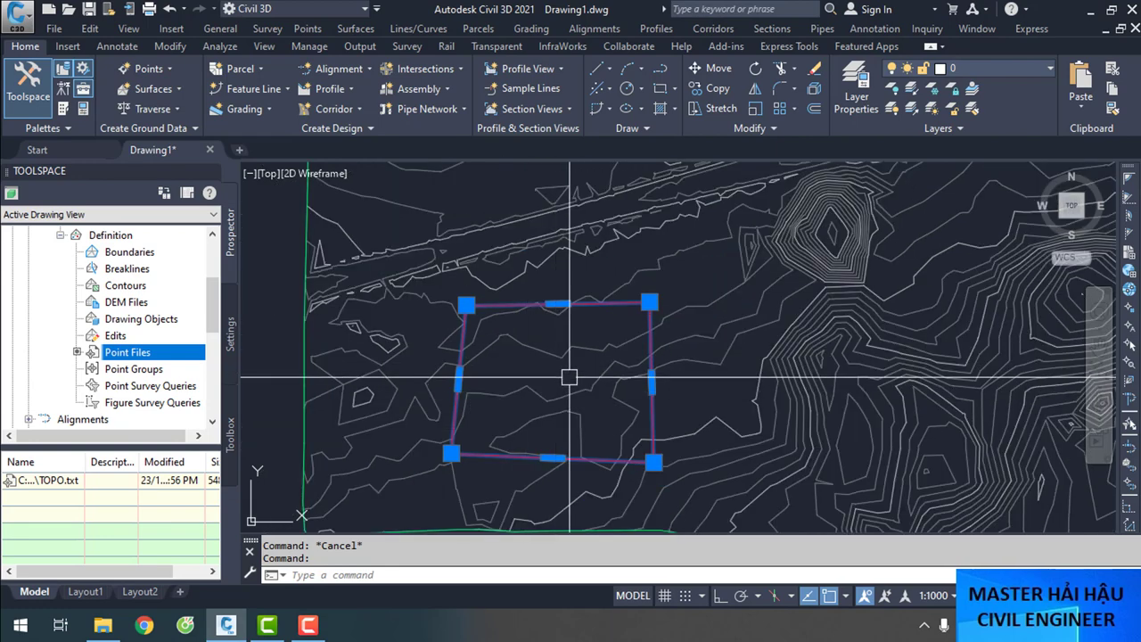
pyautogui.press('Escape')
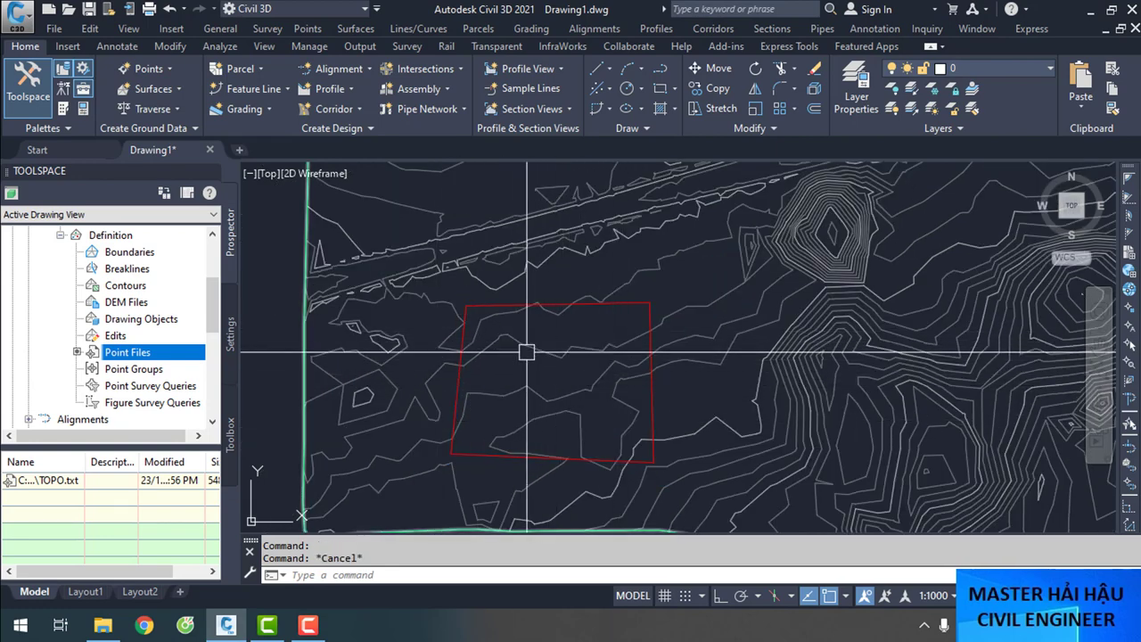
pyautogui.click(308, 29)
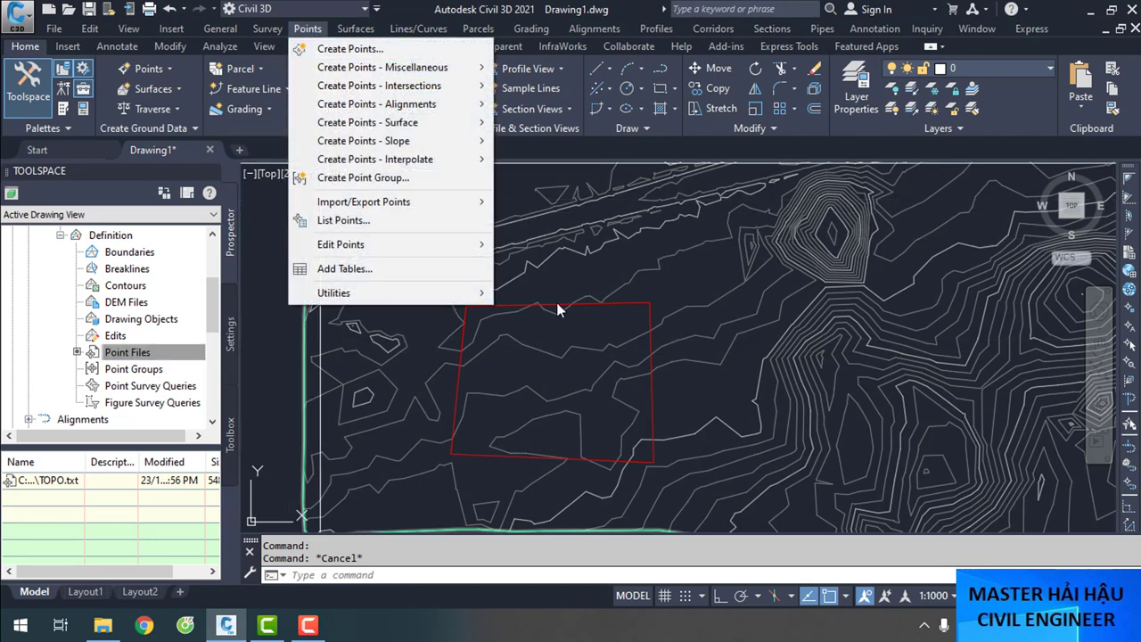
pyautogui.click(346, 52)
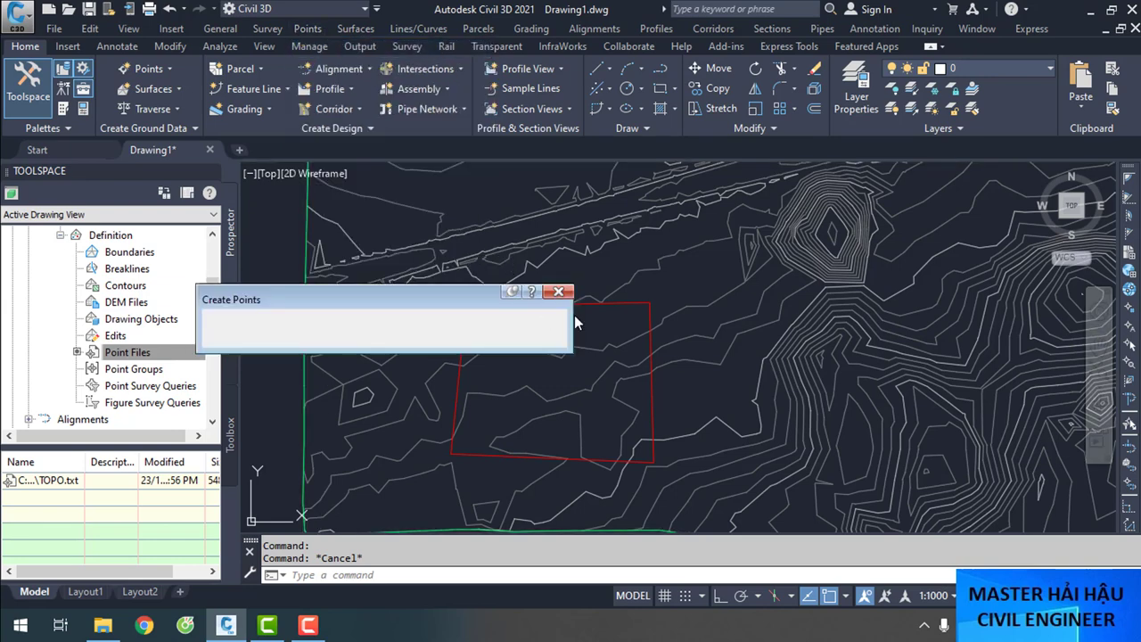
pyautogui.click(237, 323)
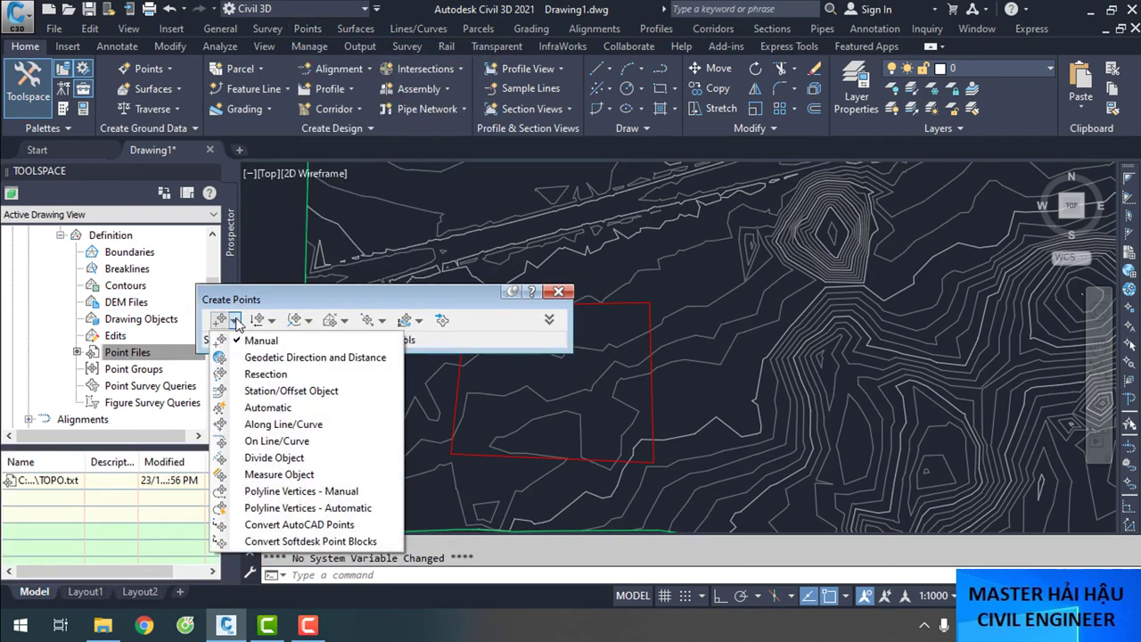
pyautogui.click(236, 323)
pyautogui.click(220, 323)
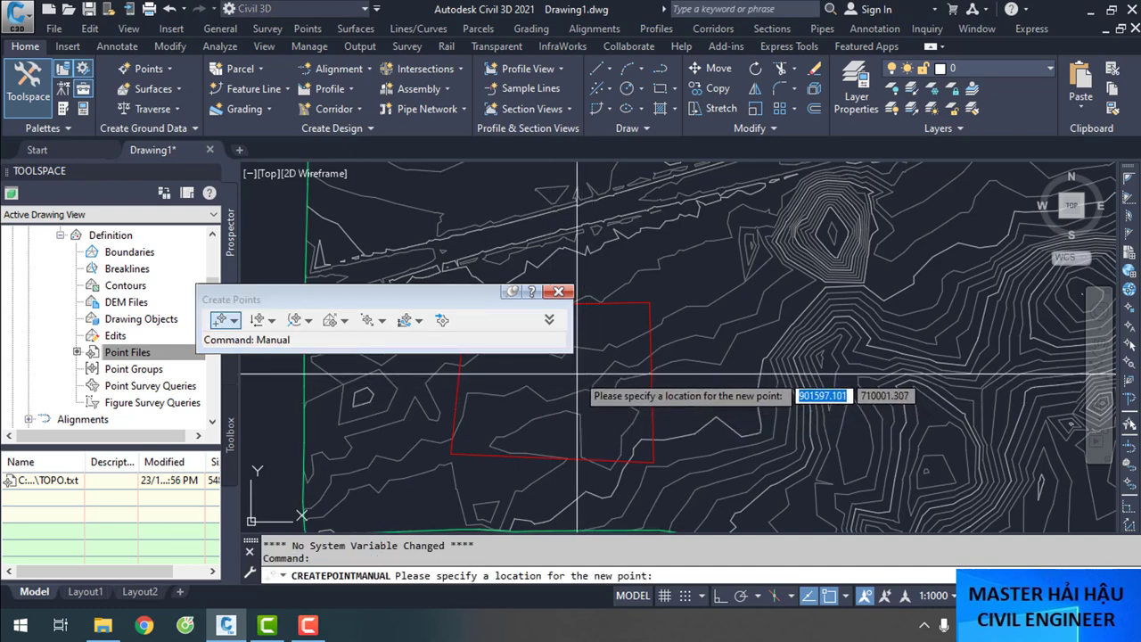
pyautogui.moveTo(601, 349); pyautogui.dragTo(770, 348, button='middle')
pyautogui.scroll(4, 769, 348)
pyautogui.moveTo(687, 330); pyautogui.dragTo(856, 307, button='middle')
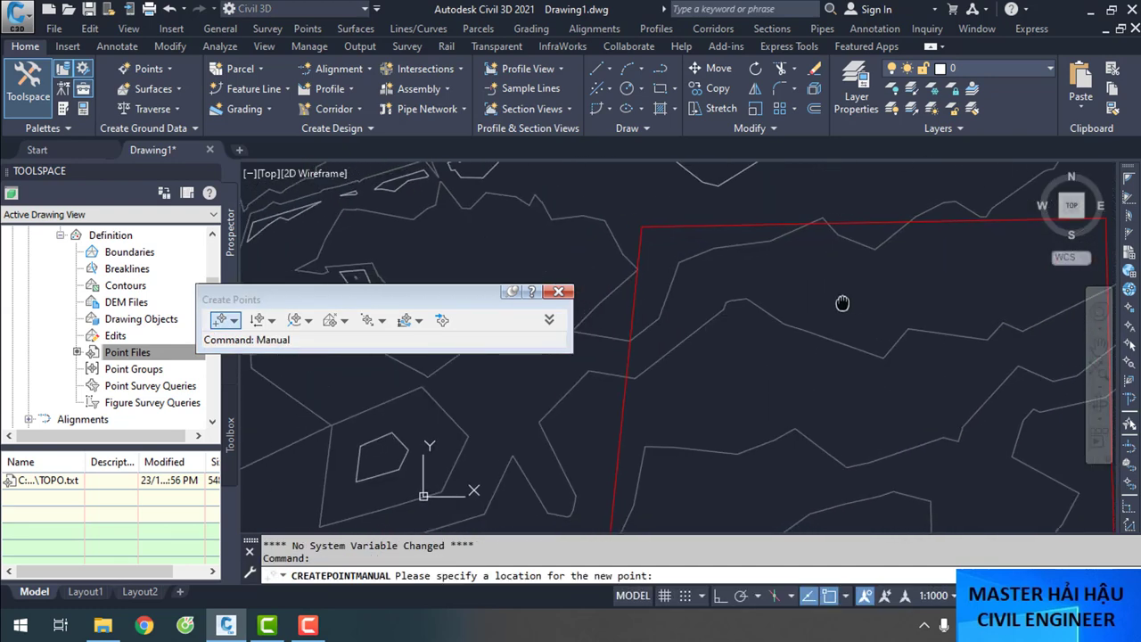
pyautogui.click(559, 293)
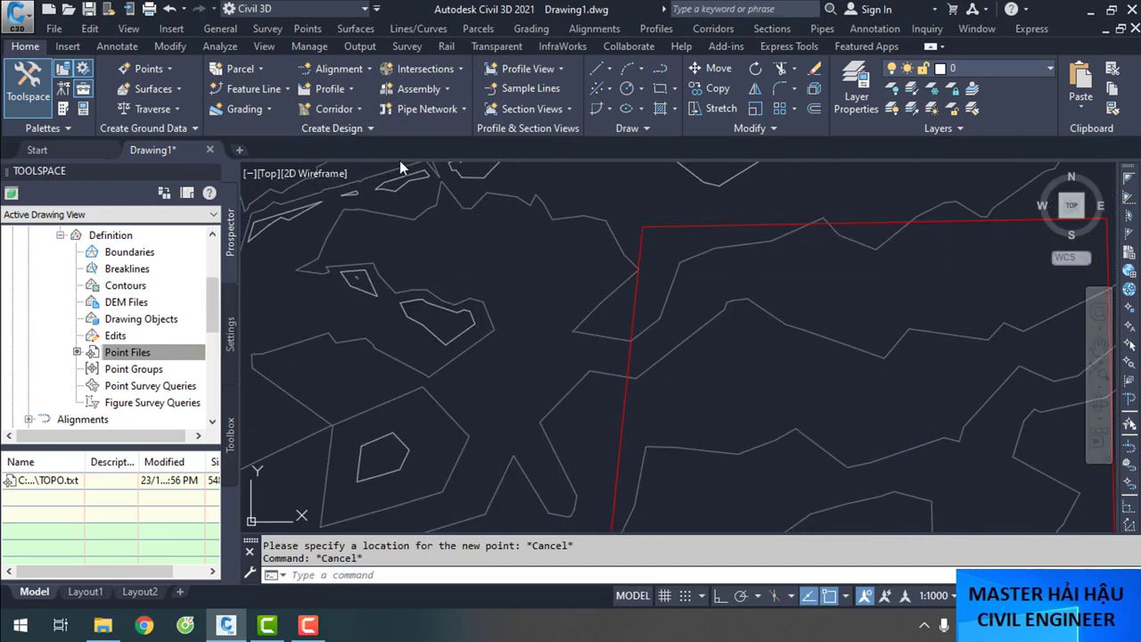
# Create six COGO points with the Manual point creation tool, spread across the middle and northern parts of the red boundary
pyautogui.click(307, 29)
pyautogui.moveTo(477, 28)
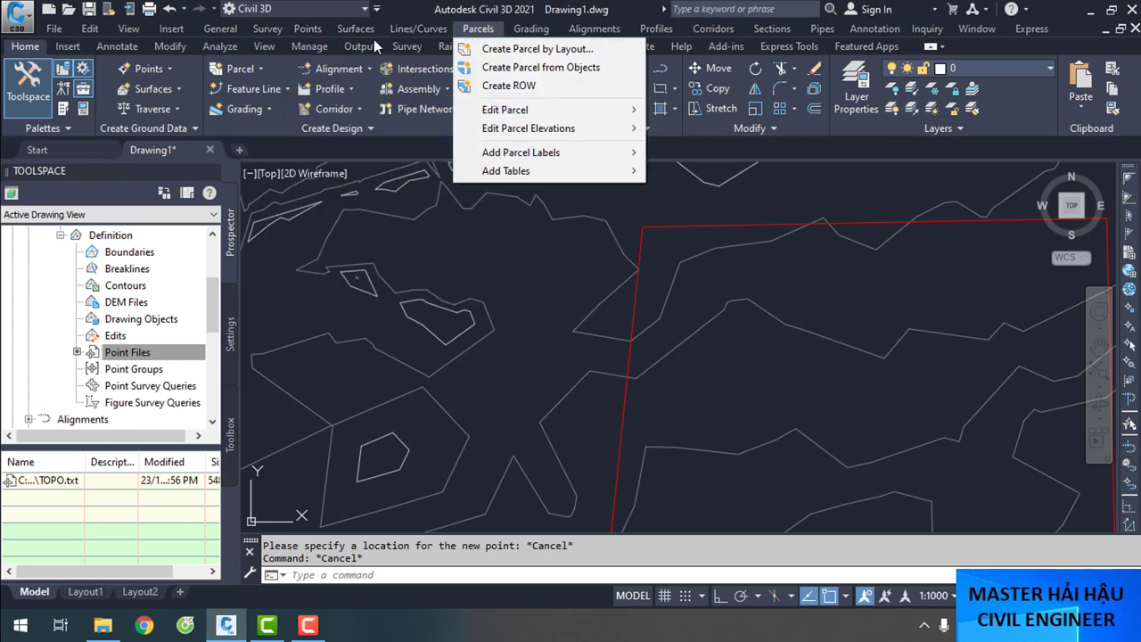
pyautogui.moveTo(316, 33)
pyautogui.click(329, 53)
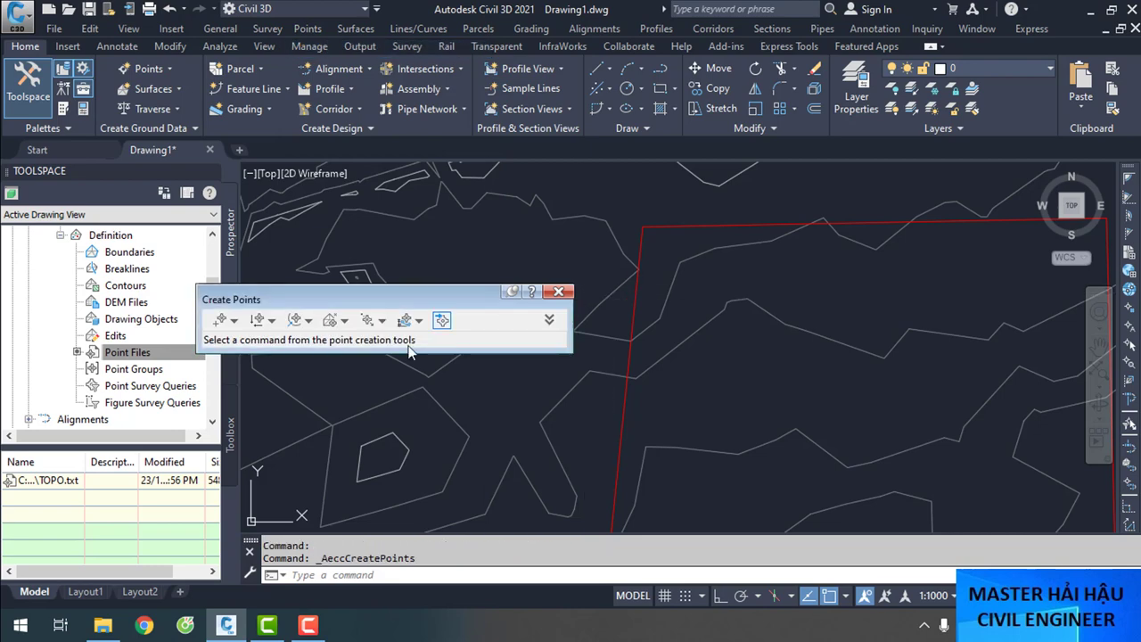
pyautogui.scroll(-6, 729, 357)
pyautogui.scroll(2, 787, 345)
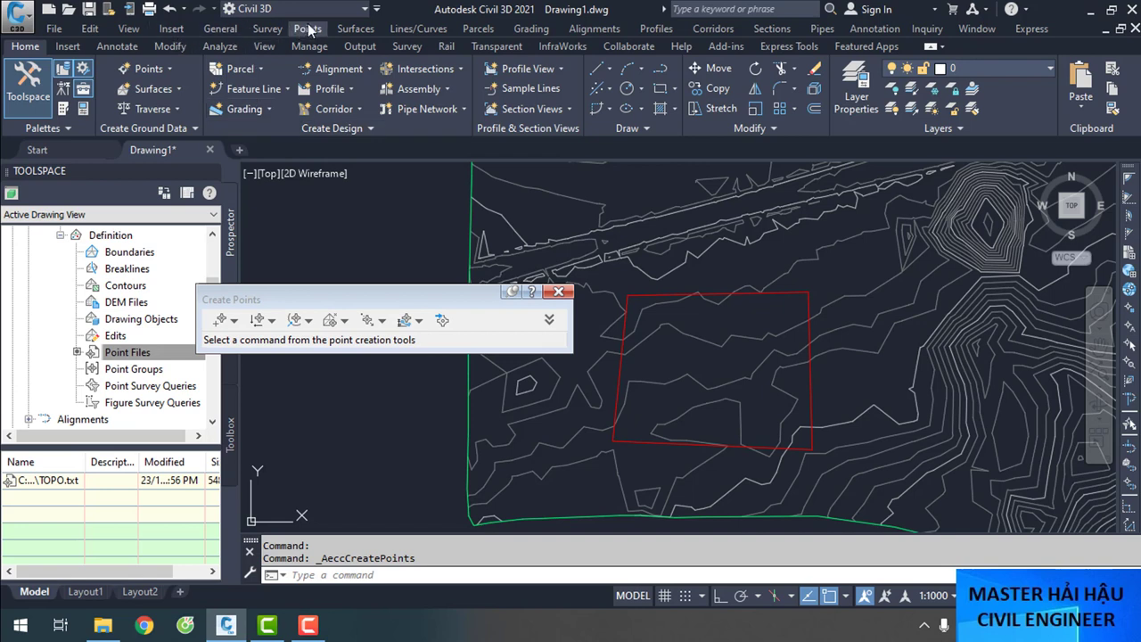
pyautogui.click(220, 319)
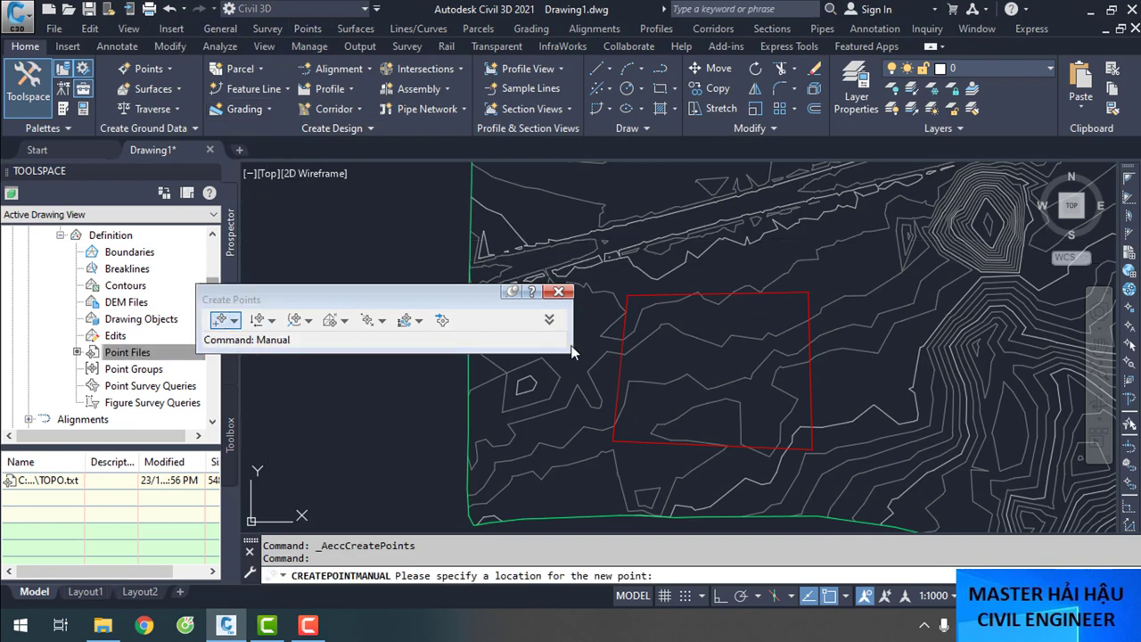
pyautogui.click(674, 357)
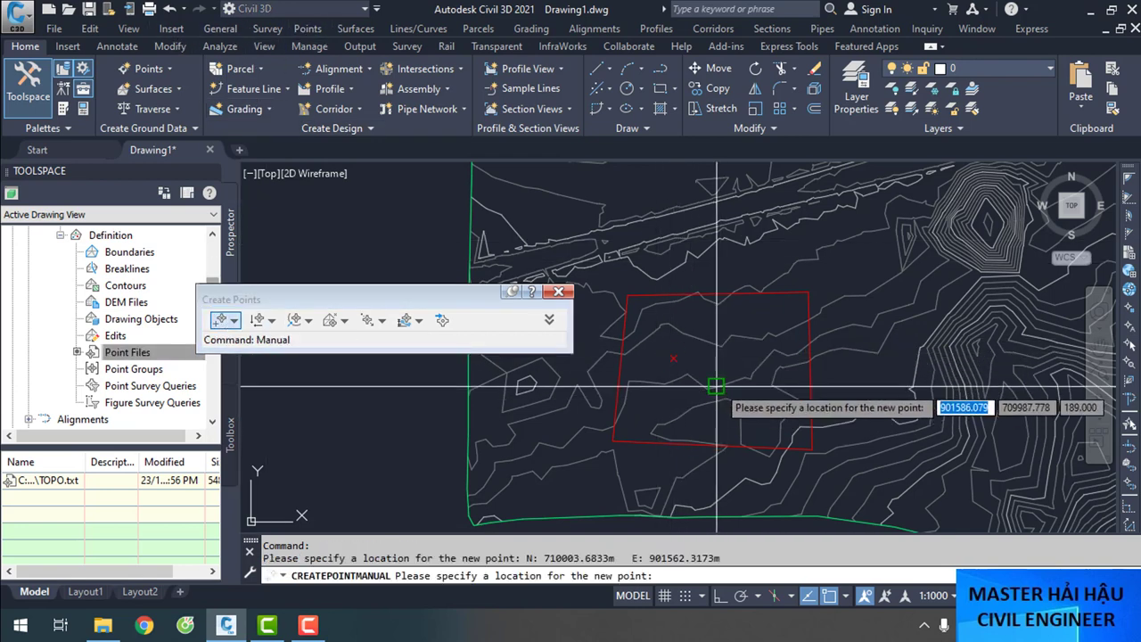
pyautogui.scroll(2, 720, 385)
pyautogui.click(654, 398)
pyautogui.click(777, 423)
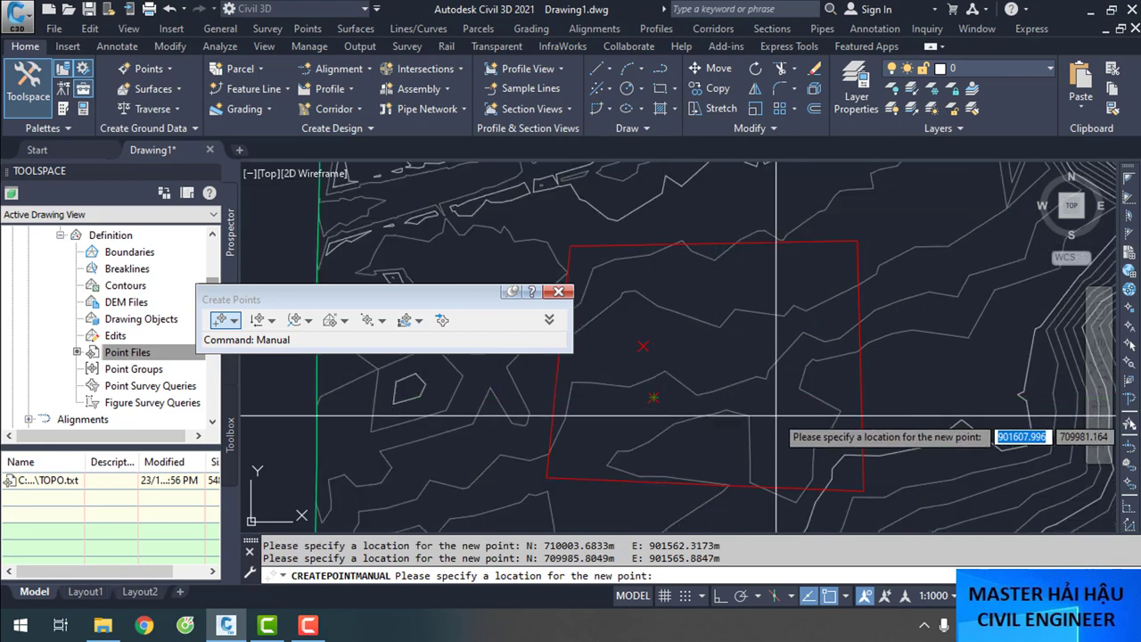
pyautogui.click(757, 345)
pyautogui.click(803, 271)
pyautogui.click(672, 266)
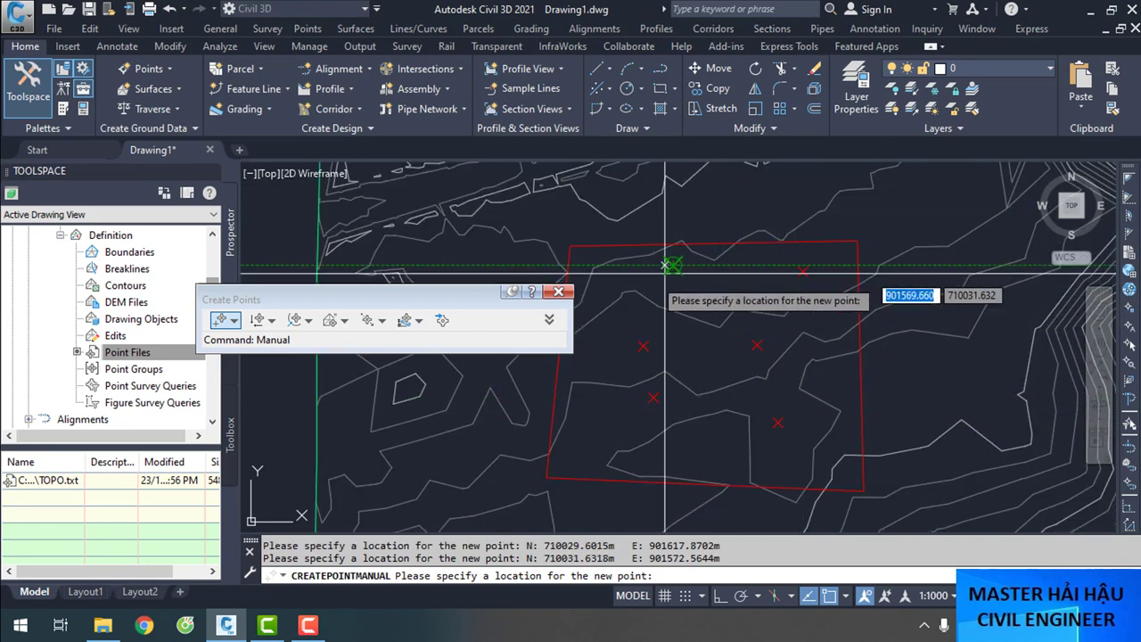
# Add three more manual points inside the red boundary, near its northwest corner, its west side and its south edge, and finish point creation
pyautogui.scroll(2, 790, 244)
pyautogui.scroll(-2, 726, 254)
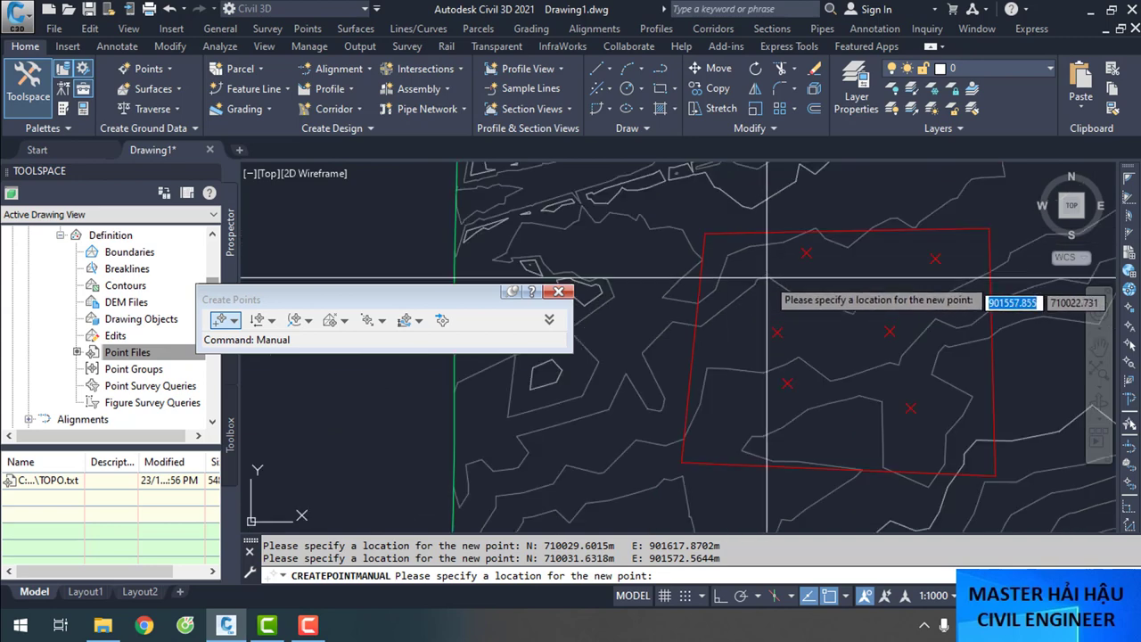
pyautogui.scroll(1, 748, 274)
pyautogui.click(748, 273)
pyautogui.click(723, 479)
pyautogui.scroll(-2, 726, 473)
pyautogui.moveTo(726, 473); pyautogui.dragTo(720, 288, button='middle')
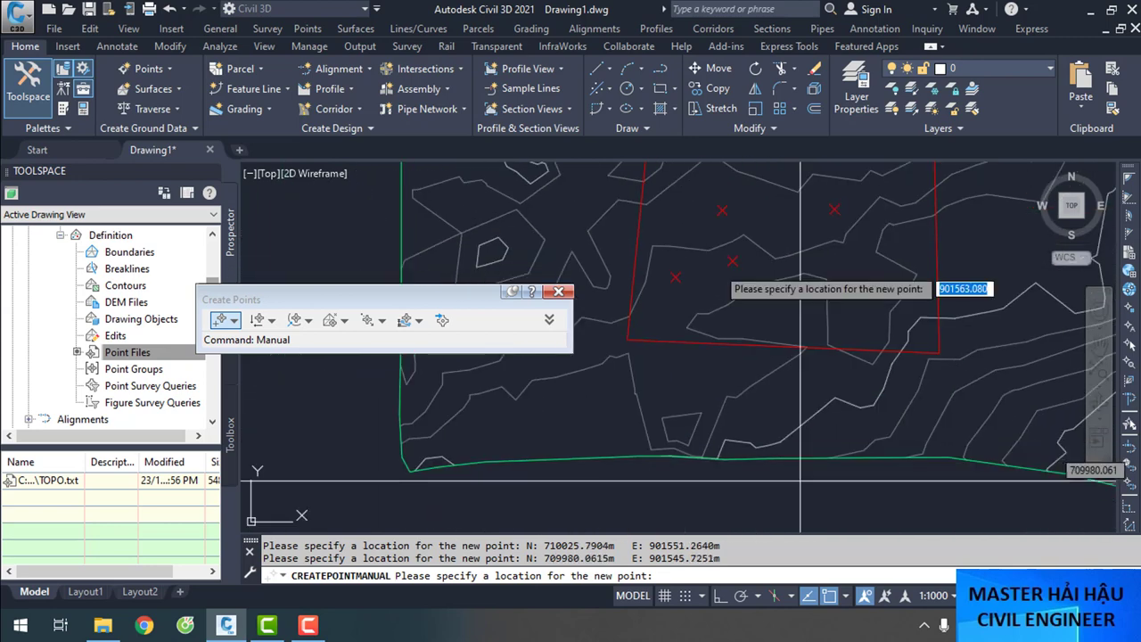
pyautogui.click(775, 319)
pyautogui.moveTo(775, 319); pyautogui.dragTo(762, 390, button='middle')
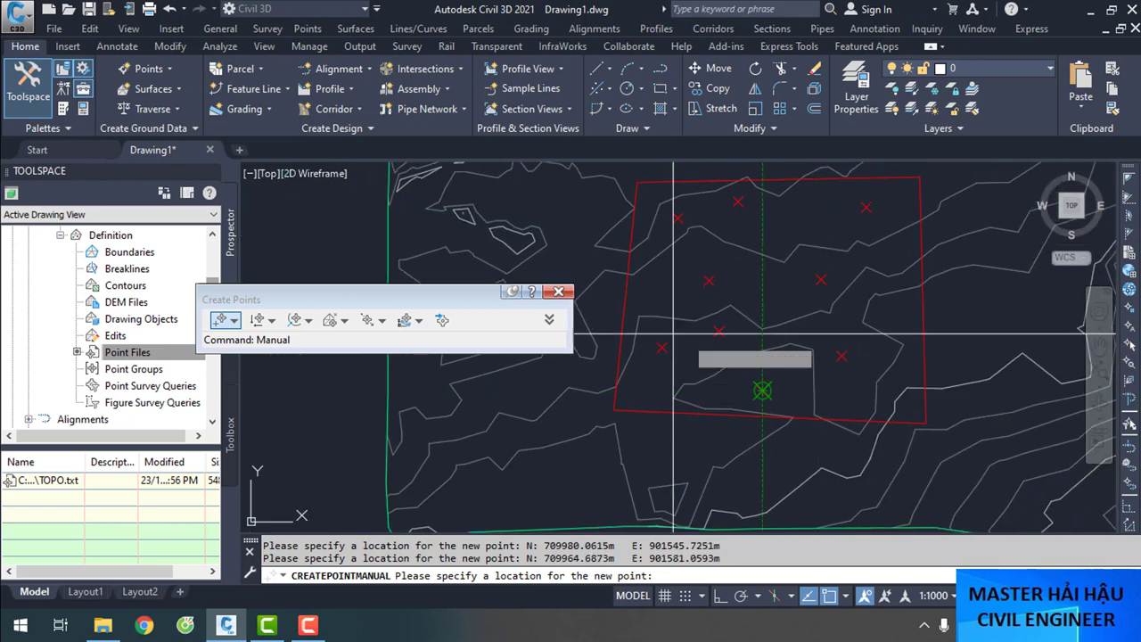
pyautogui.press('Escape')
pyautogui.press('Escape')
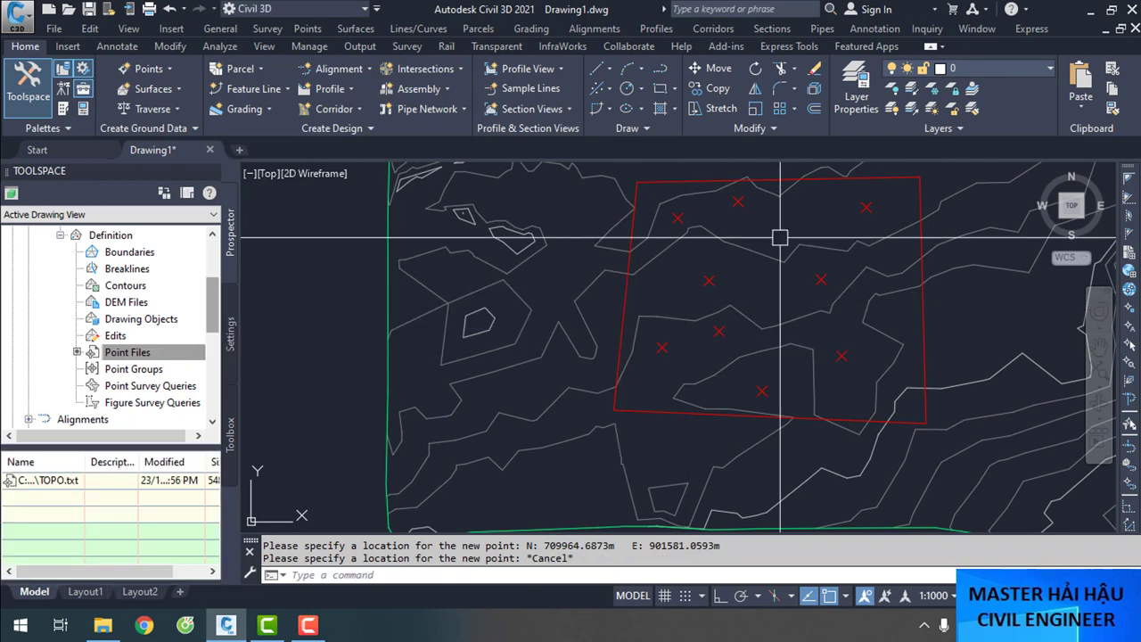
pyautogui.moveTo(691, 231); pyautogui.dragTo(710, 285, button='middle')
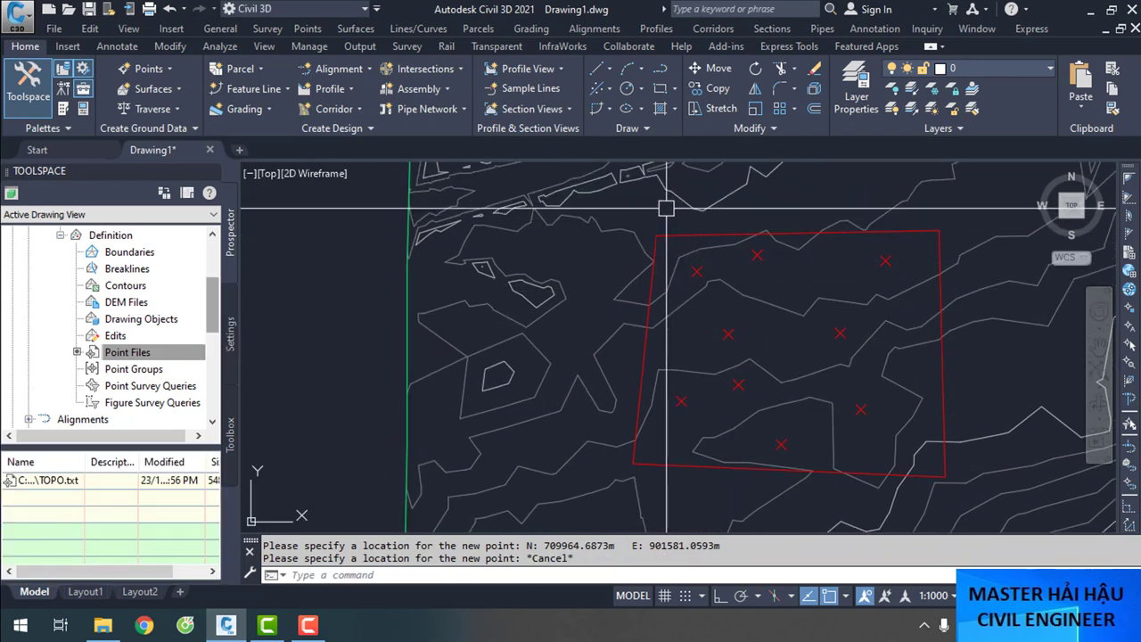
pyautogui.click(666, 210)
pyautogui.click(912, 476)
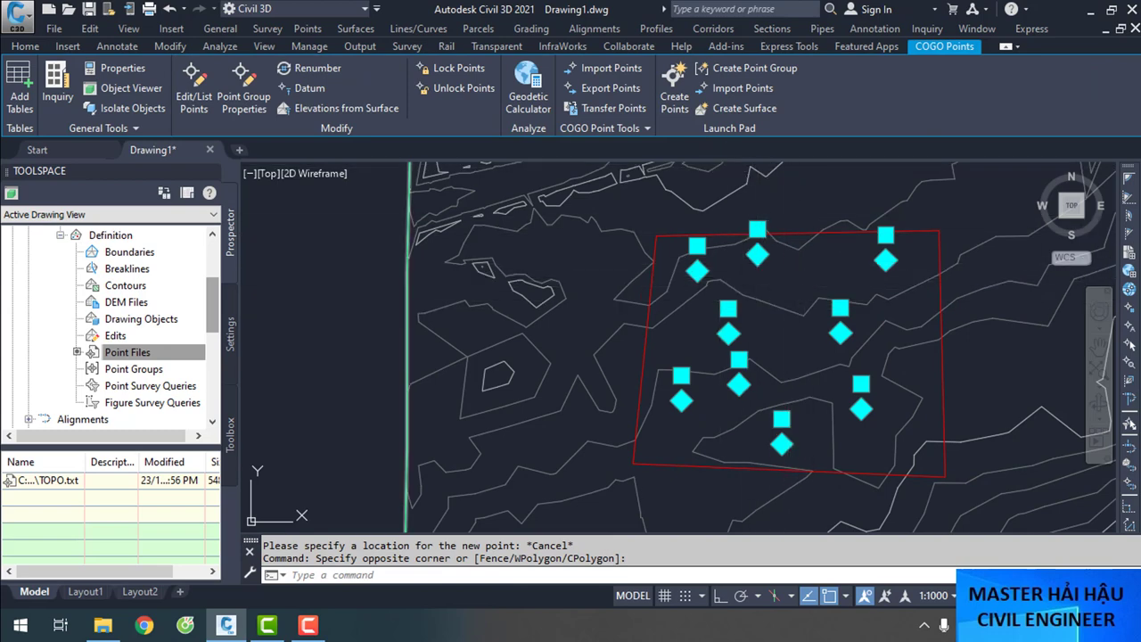
pyautogui.rightClick(789, 220)
pyautogui.press('Escape')
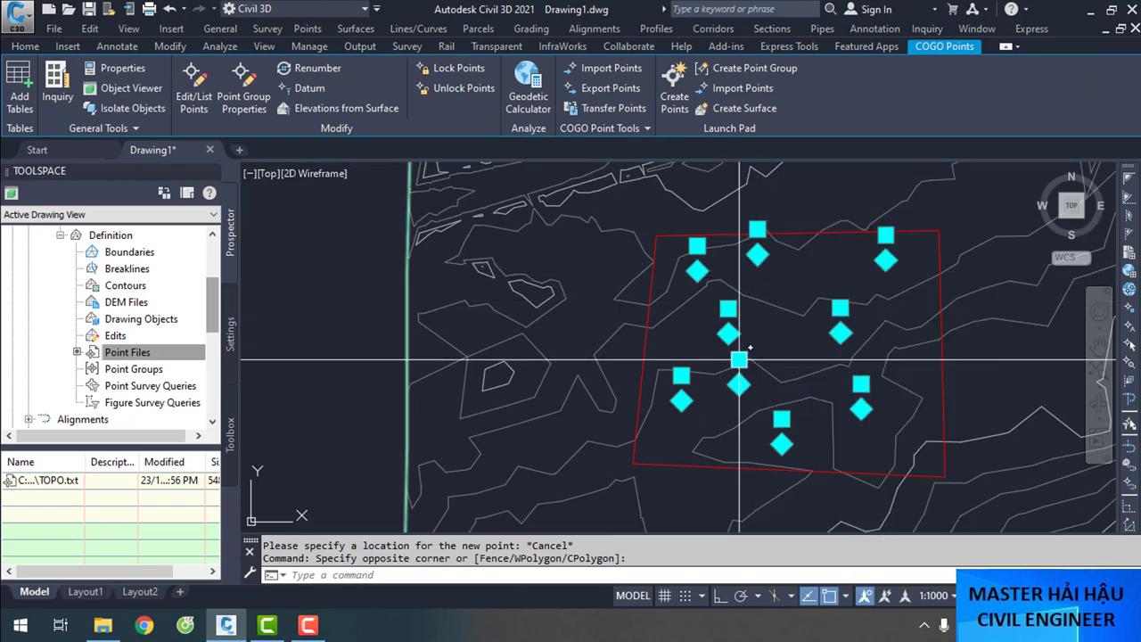
pyautogui.press('Escape')
pyautogui.scroll(4, 708, 390)
pyautogui.scroll(-5, 708, 391)
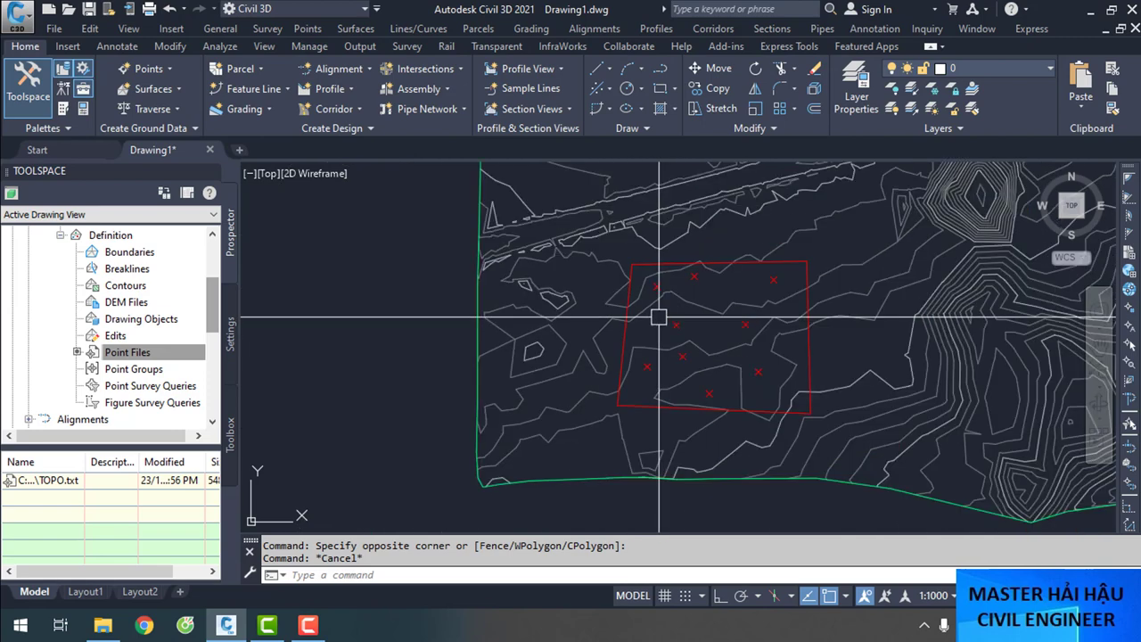
# Try to assign elevations from the Bề mặt tự nhiên surface to the nine COGO points inside the red boundary
pyautogui.scroll(3, 657, 318)
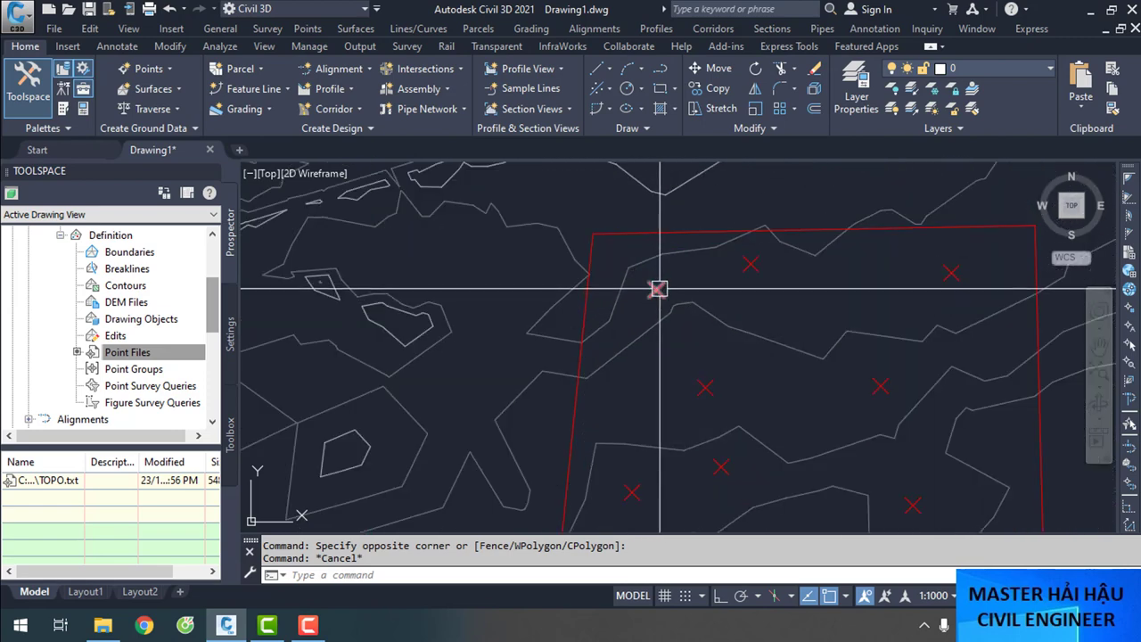
pyautogui.scroll(-2, 656, 291)
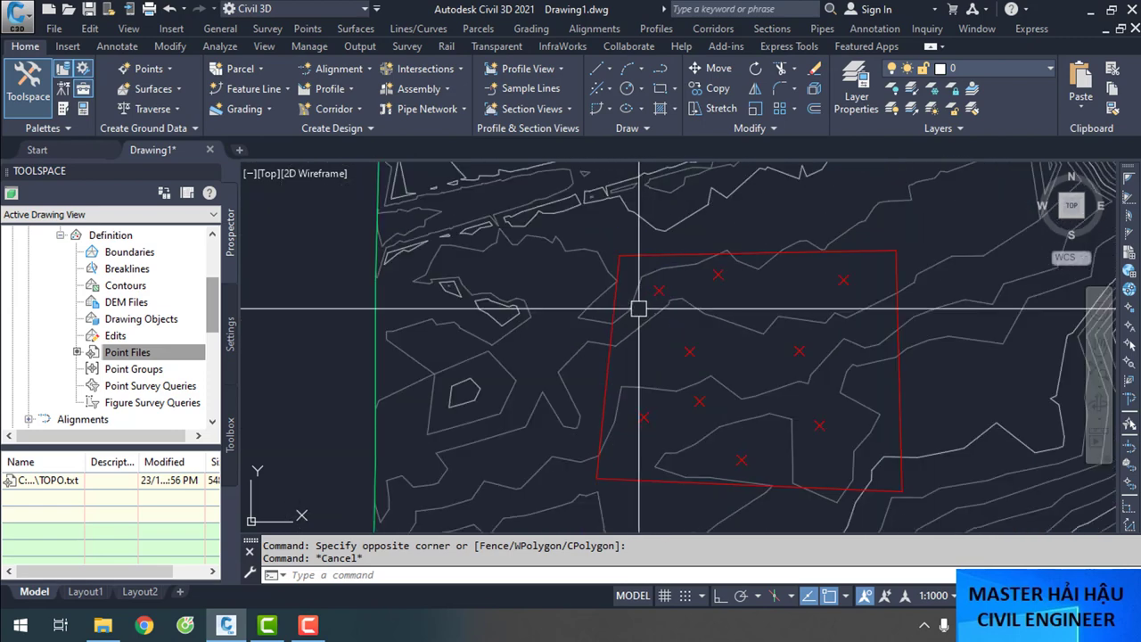
pyautogui.click(625, 235)
pyautogui.click(873, 481)
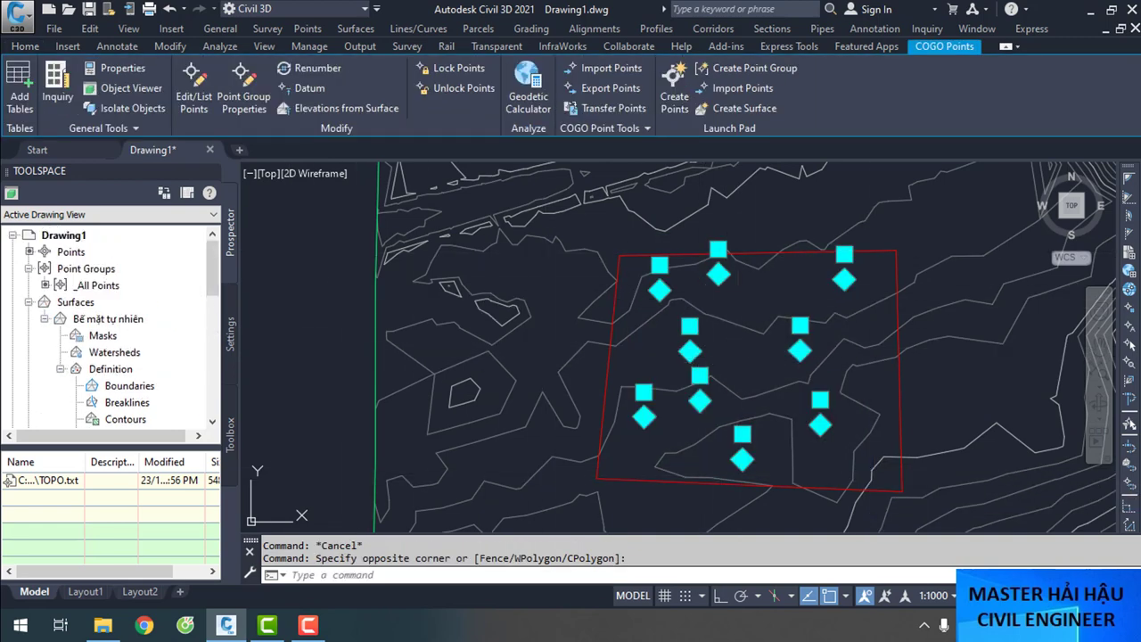
pyautogui.rightClick(737, 218)
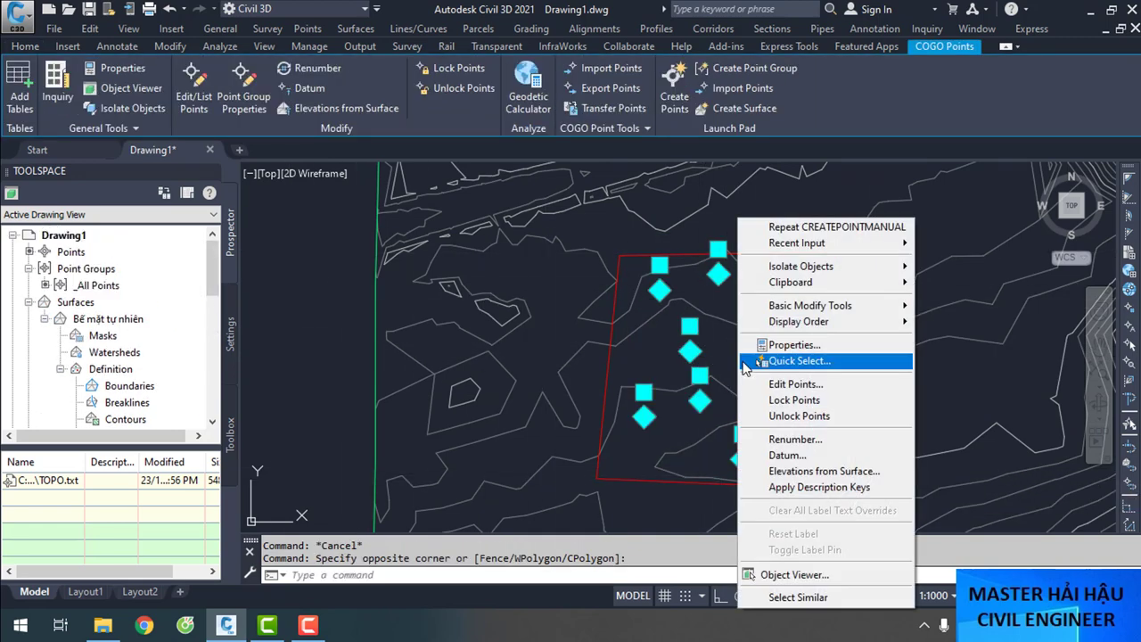
pyautogui.click(824, 470)
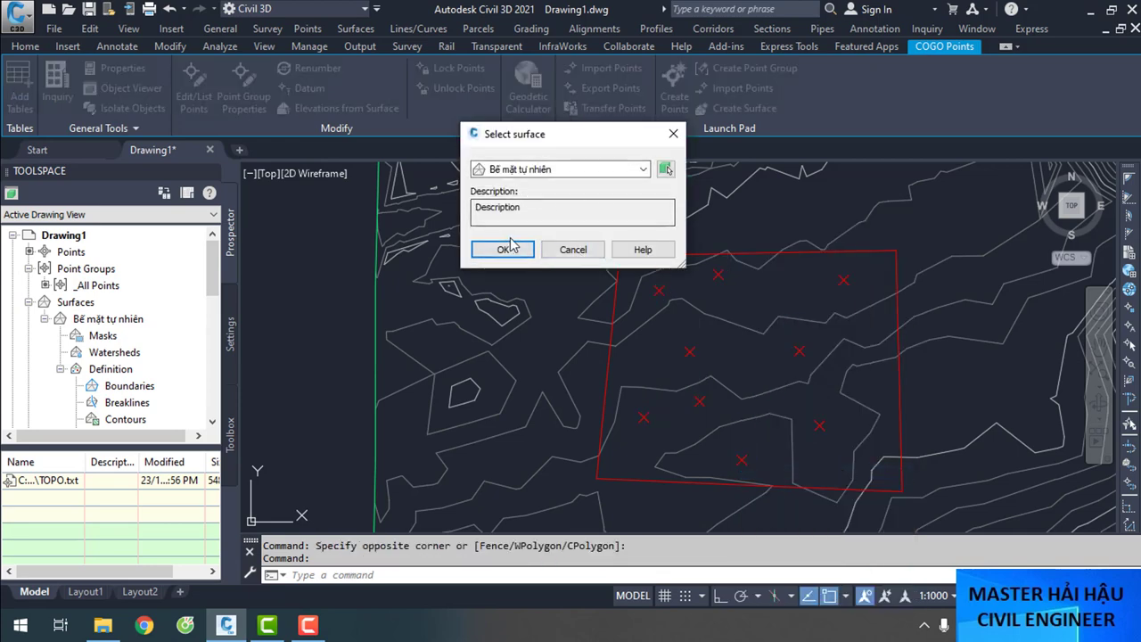
pyautogui.click(502, 250)
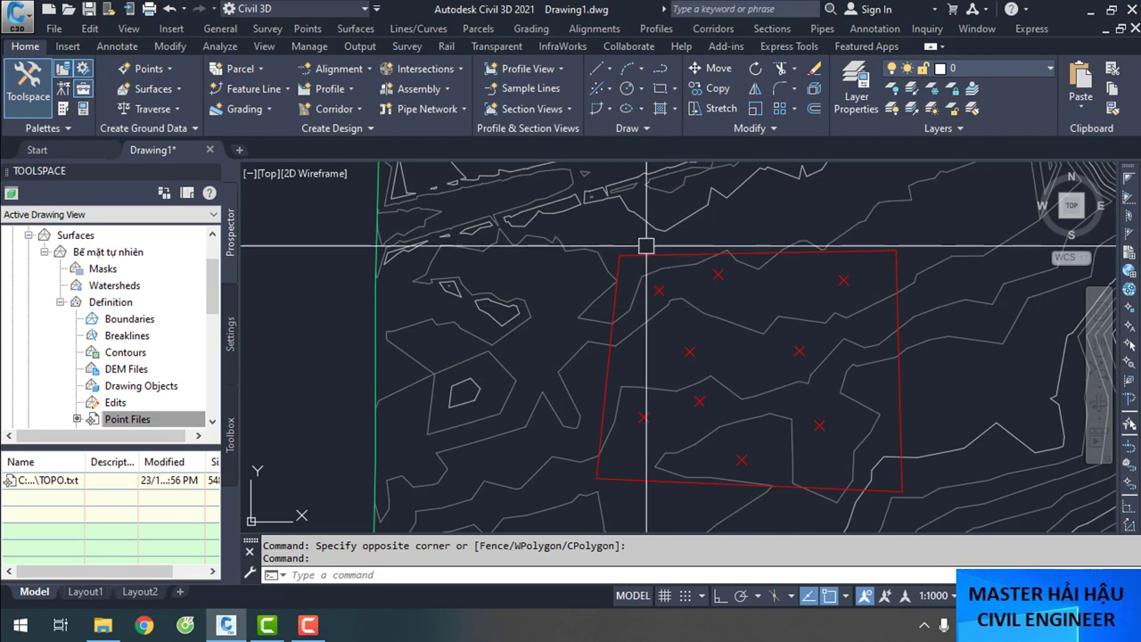
pyautogui.click(633, 236)
pyautogui.click(892, 477)
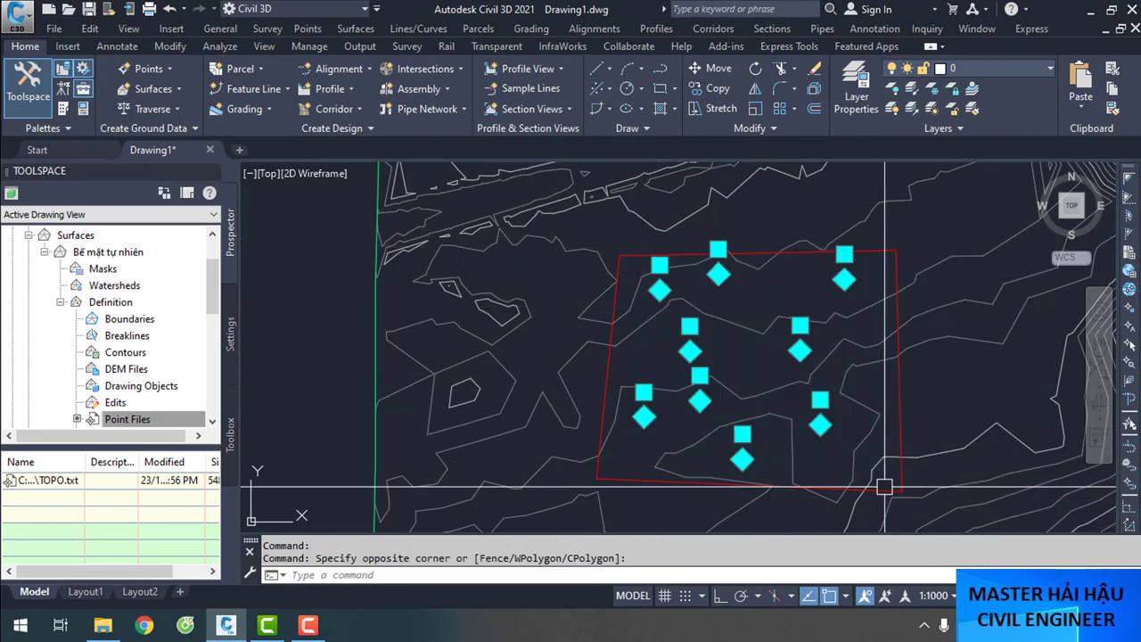
pyautogui.rightClick(764, 286)
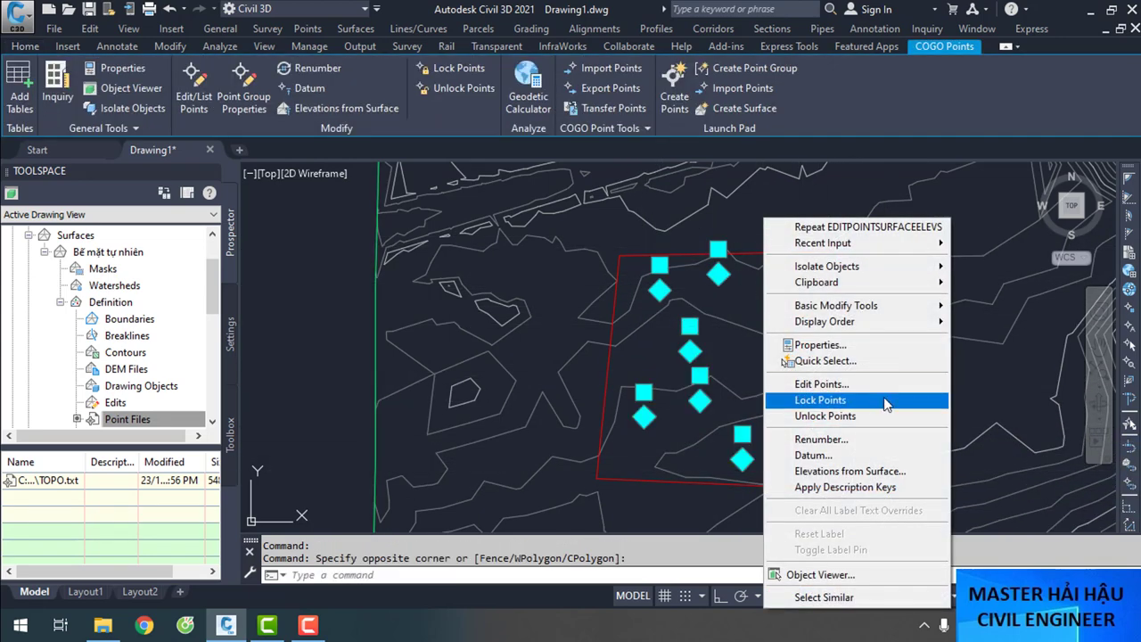
pyautogui.press('Escape')
pyautogui.press('Escape')
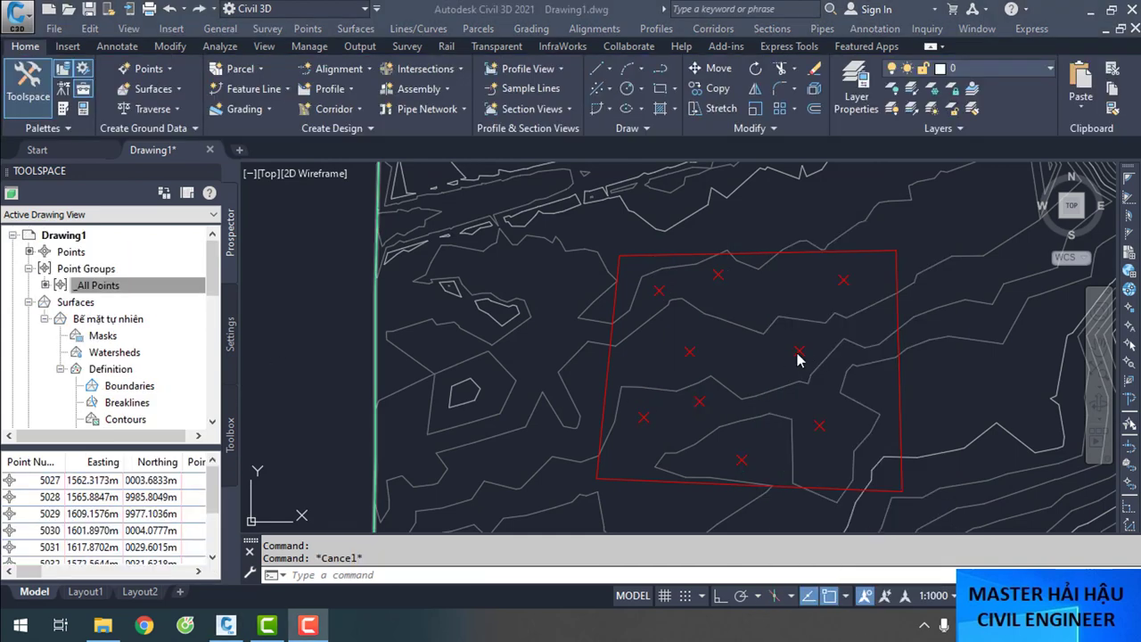
# Set the point label style of the _All Points group to Elevation Only, keeping the Basic point style
pyautogui.click(798, 350)
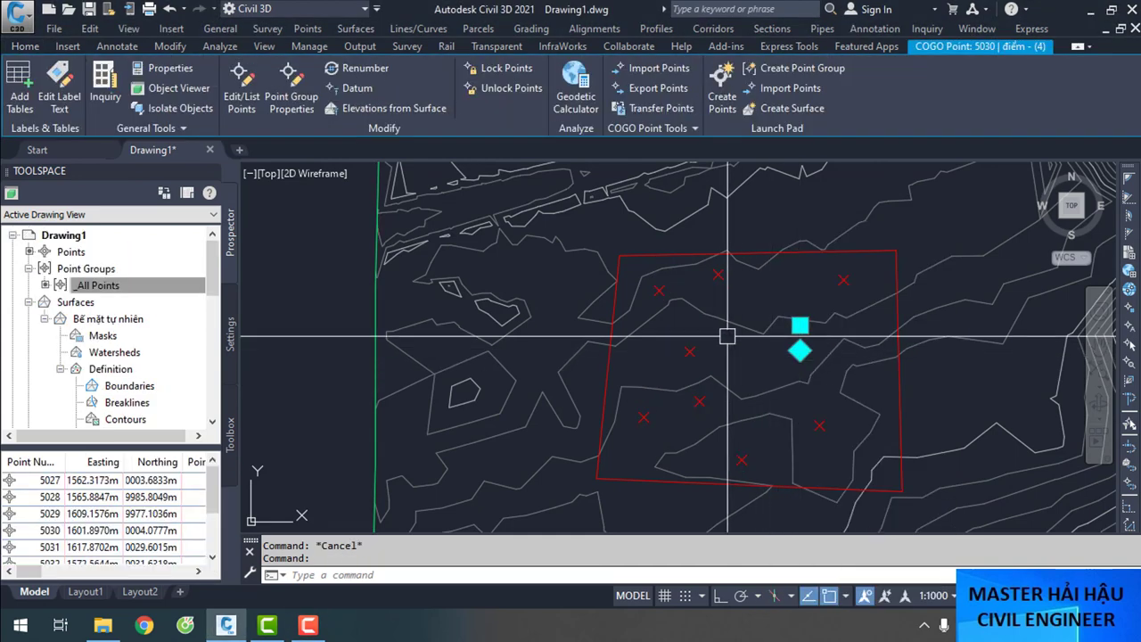
pyautogui.rightClick(765, 345)
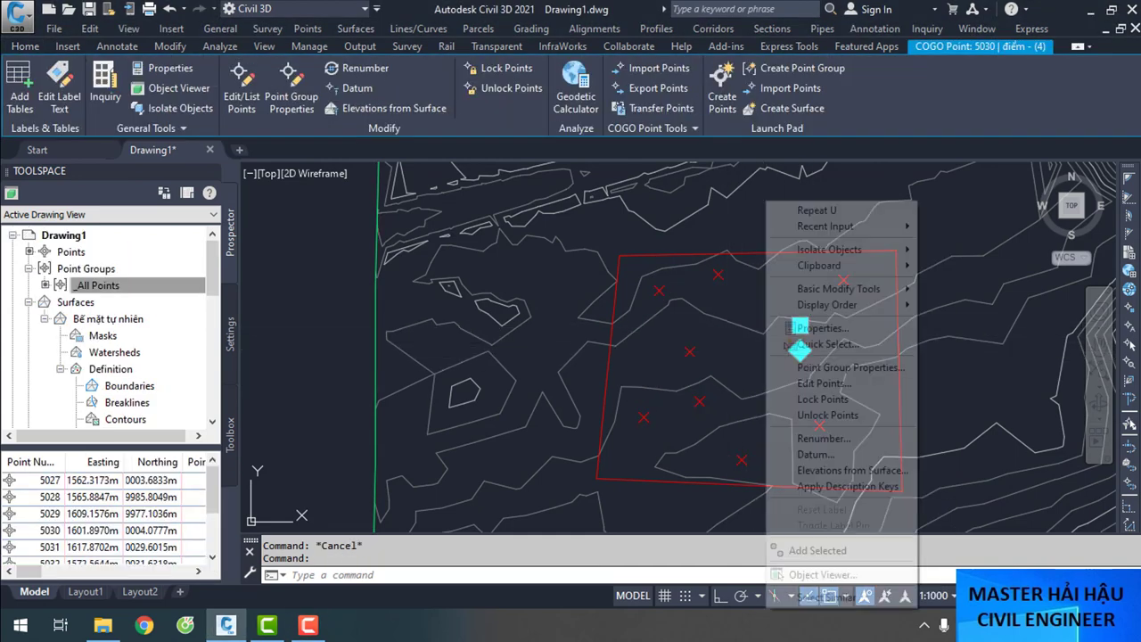
pyautogui.click(799, 369)
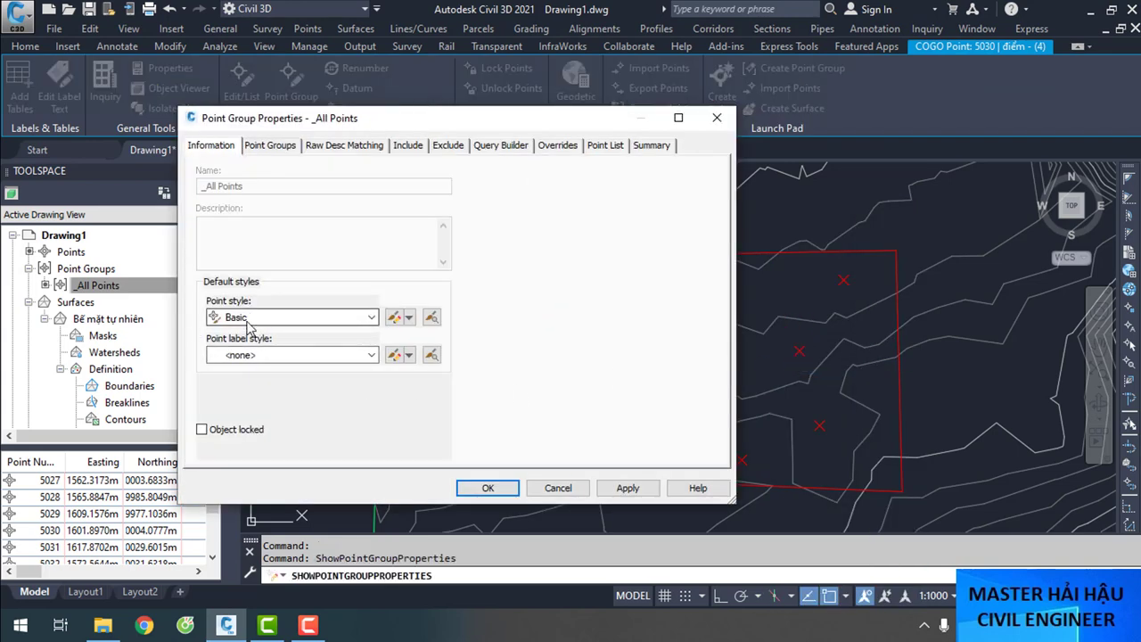
pyautogui.click(294, 355)
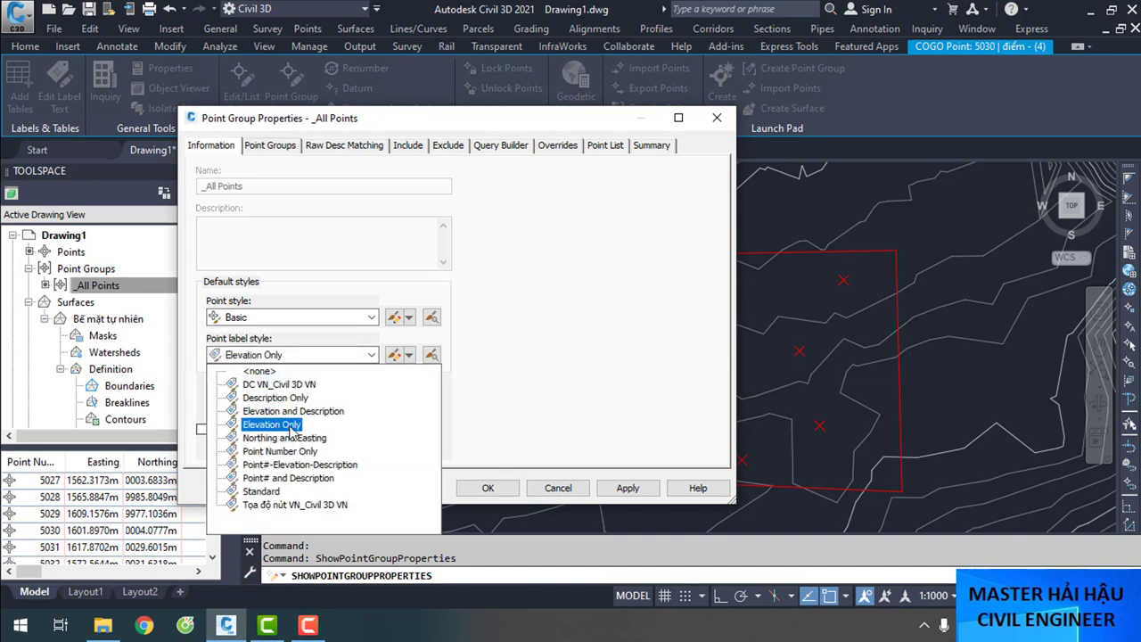
pyautogui.press('Escape')
pyautogui.click(717, 118)
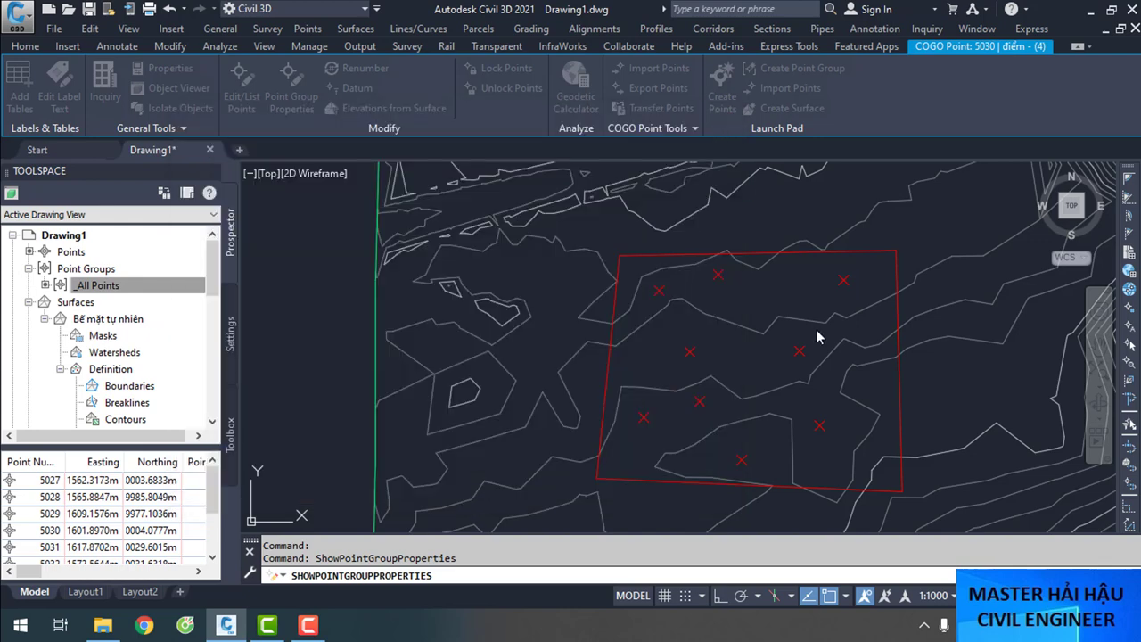
pyautogui.rightClick(733, 353)
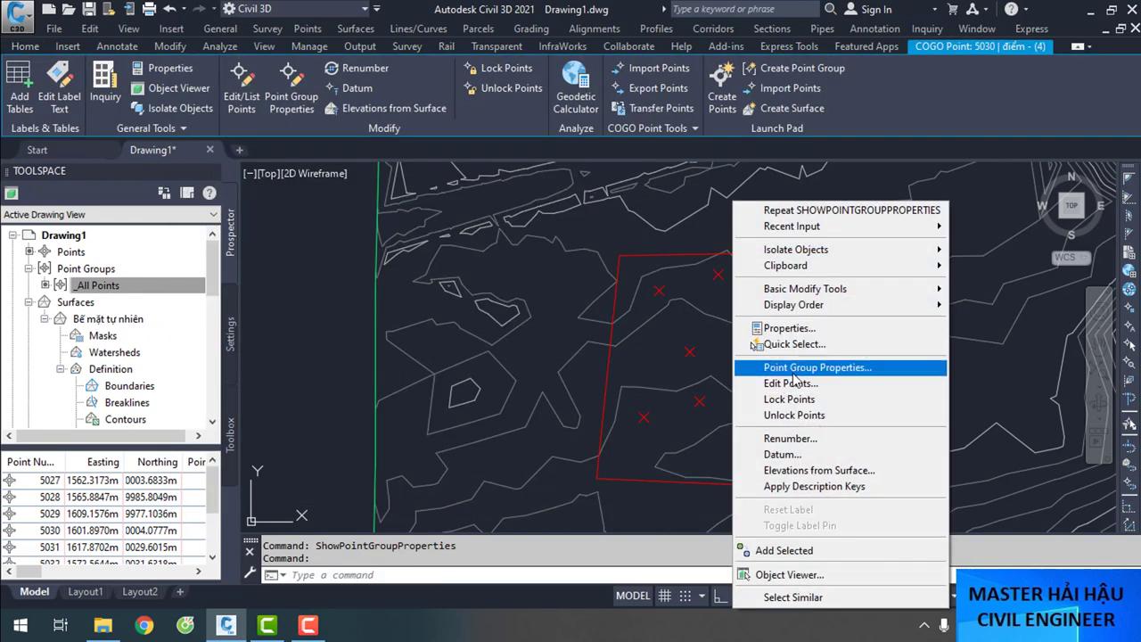
pyautogui.click(791, 373)
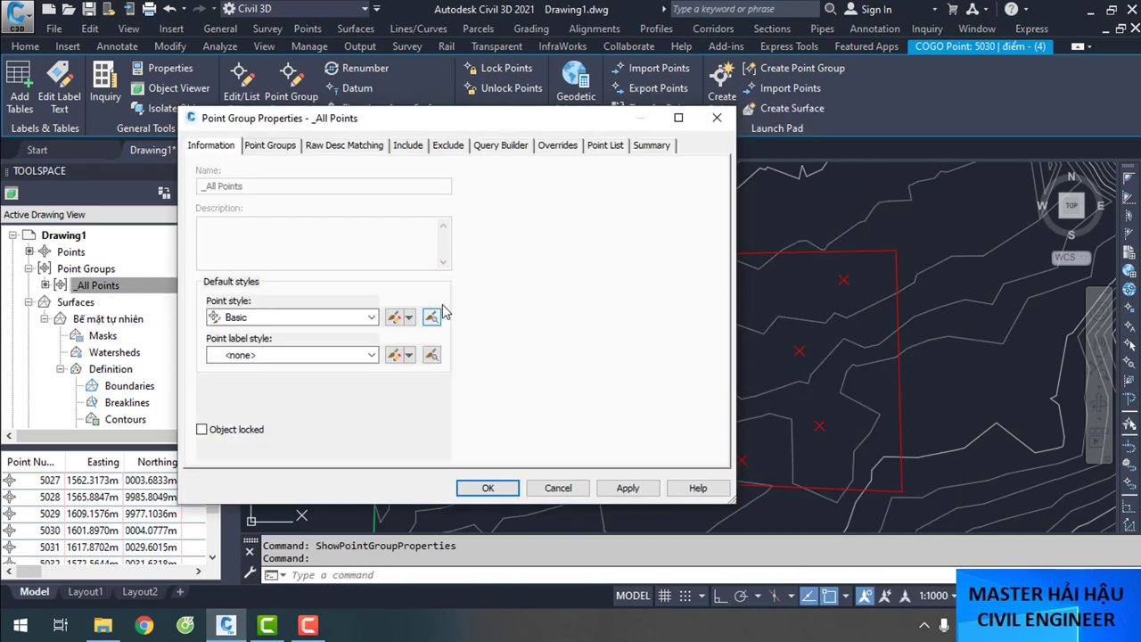
pyautogui.click(339, 354)
pyautogui.click(275, 425)
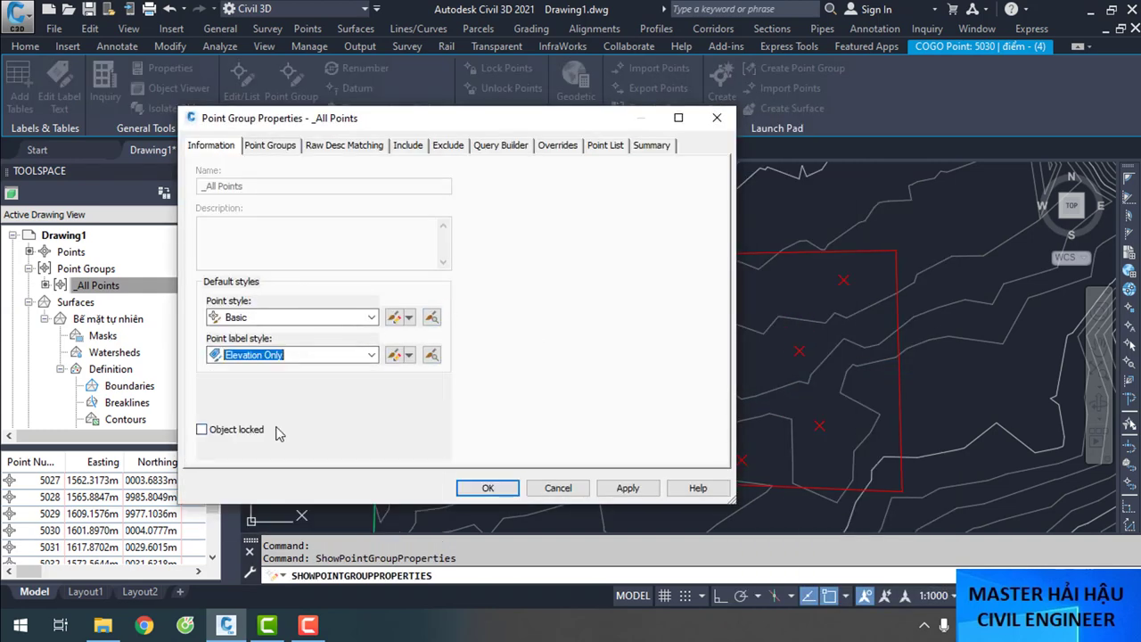
pyautogui.click(487, 488)
pyautogui.press('Escape')
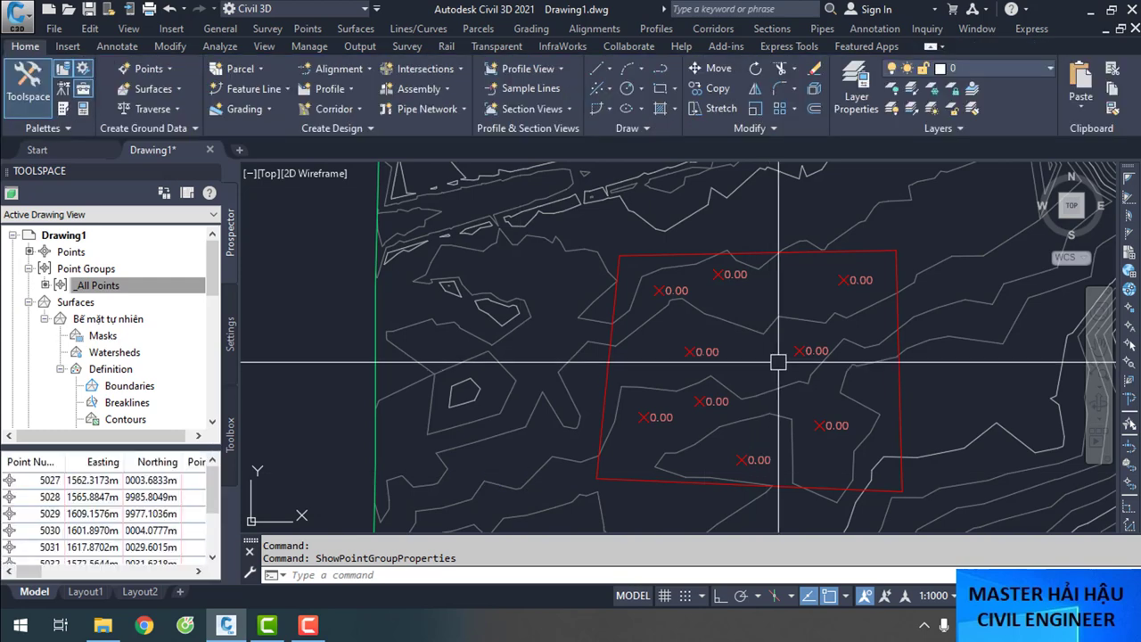
# Select the nine labelled points inside the red boundary and assign their elevations from the Bề mặt tự nhiên surface
pyautogui.scroll(2, 780, 353)
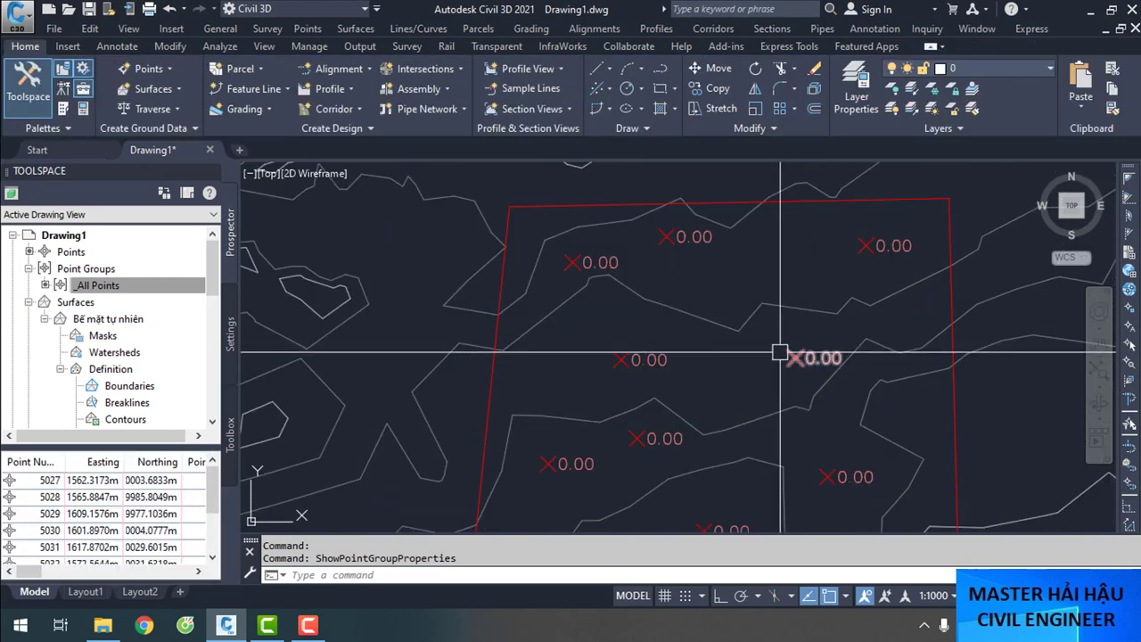
pyautogui.click(525, 172)
pyautogui.scroll(-3, 705, 374)
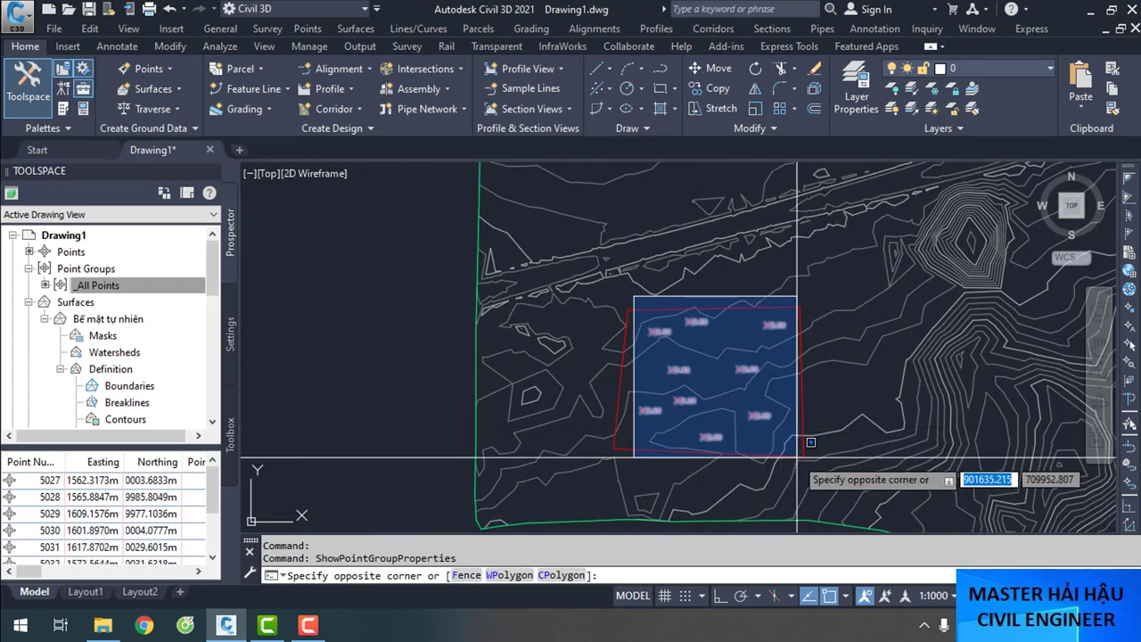
pyautogui.click(767, 458)
pyautogui.scroll(2, 717, 359)
pyautogui.rightClick(674, 355)
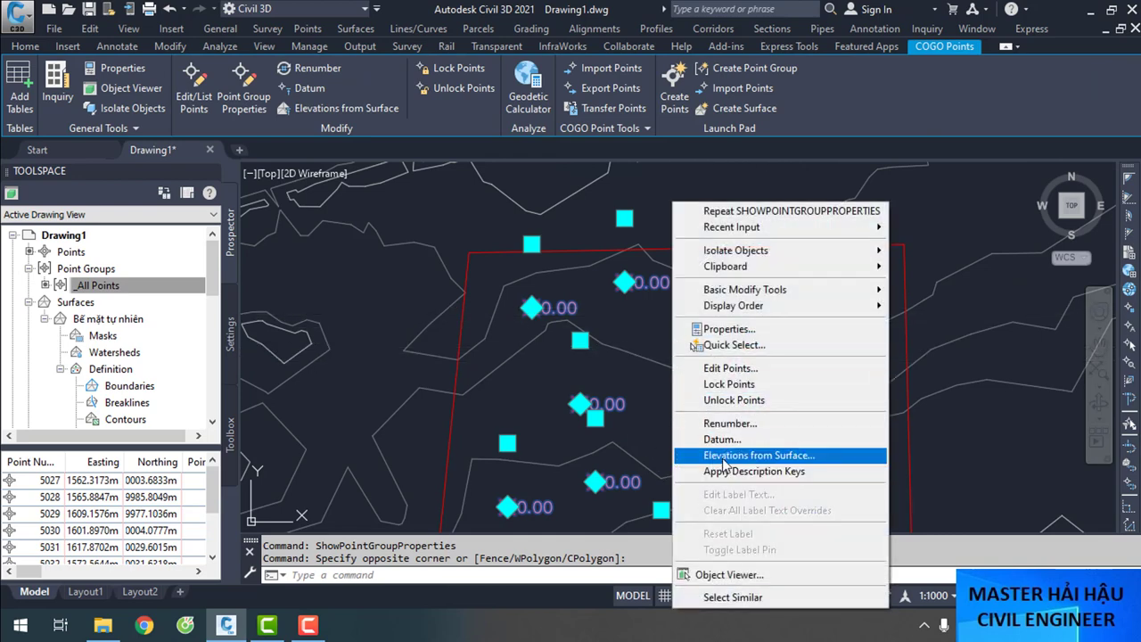
pyautogui.click(753, 456)
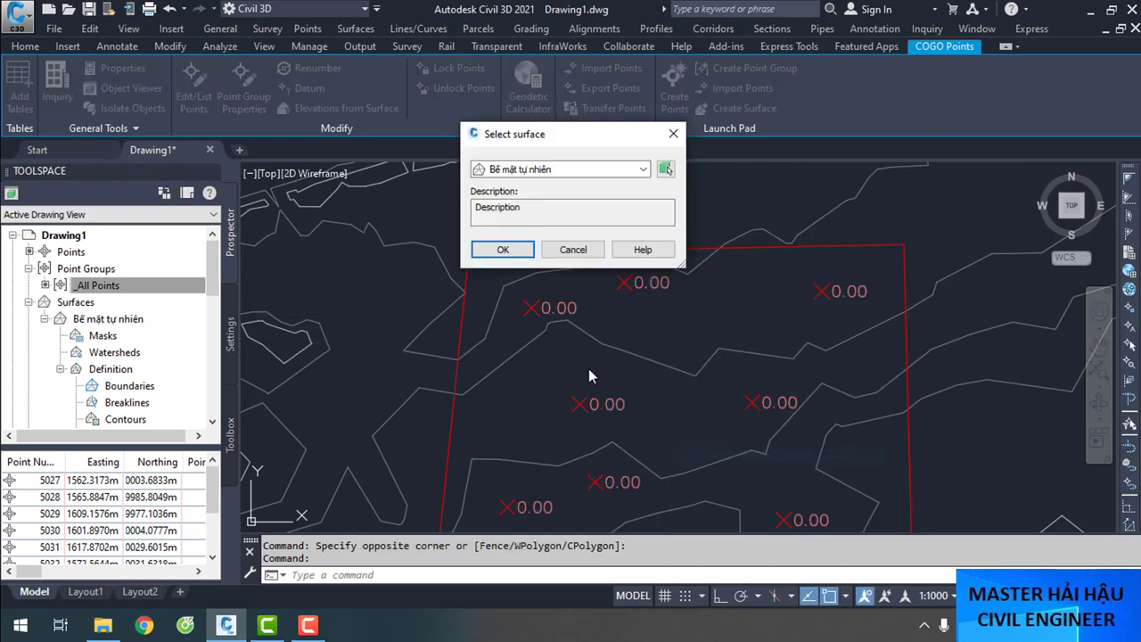
pyautogui.click(504, 251)
# Examine the elevation labels of the nine points across the red levelling area
pyautogui.moveTo(776, 341); pyautogui.dragTo(751, 251, button='middle')
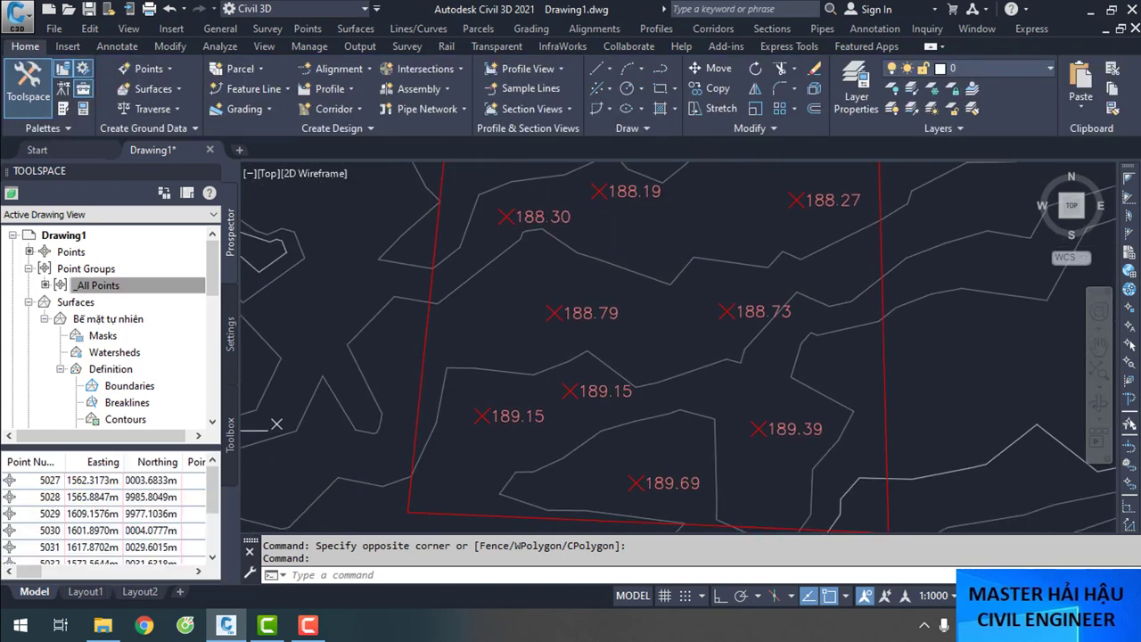
pyautogui.scroll(-3, 663, 390)
pyautogui.scroll(5, 647, 390)
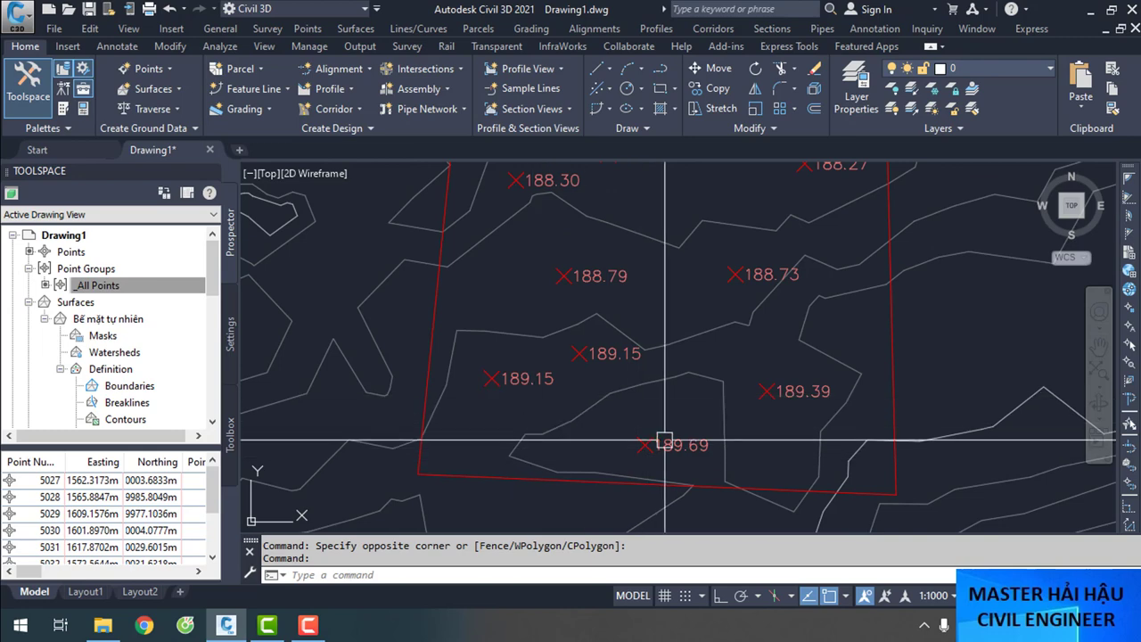
pyautogui.scroll(1, 635, 415)
pyautogui.scroll(2, 624, 411)
pyautogui.scroll(-4, 604, 384)
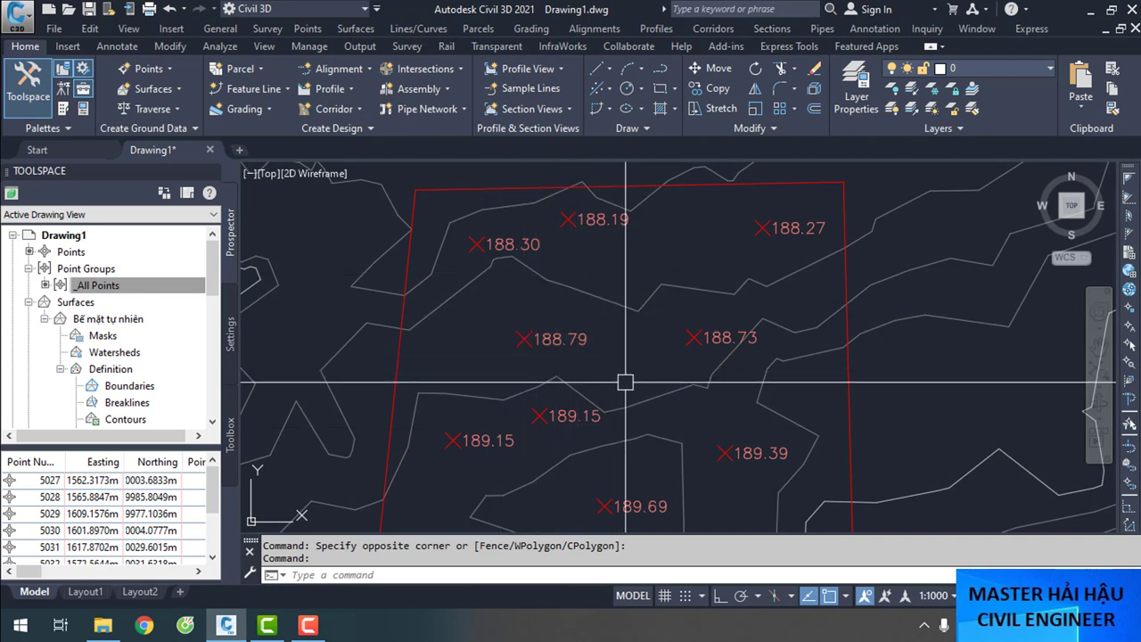
pyautogui.moveTo(640, 389); pyautogui.dragTo(626, 325, button='middle')
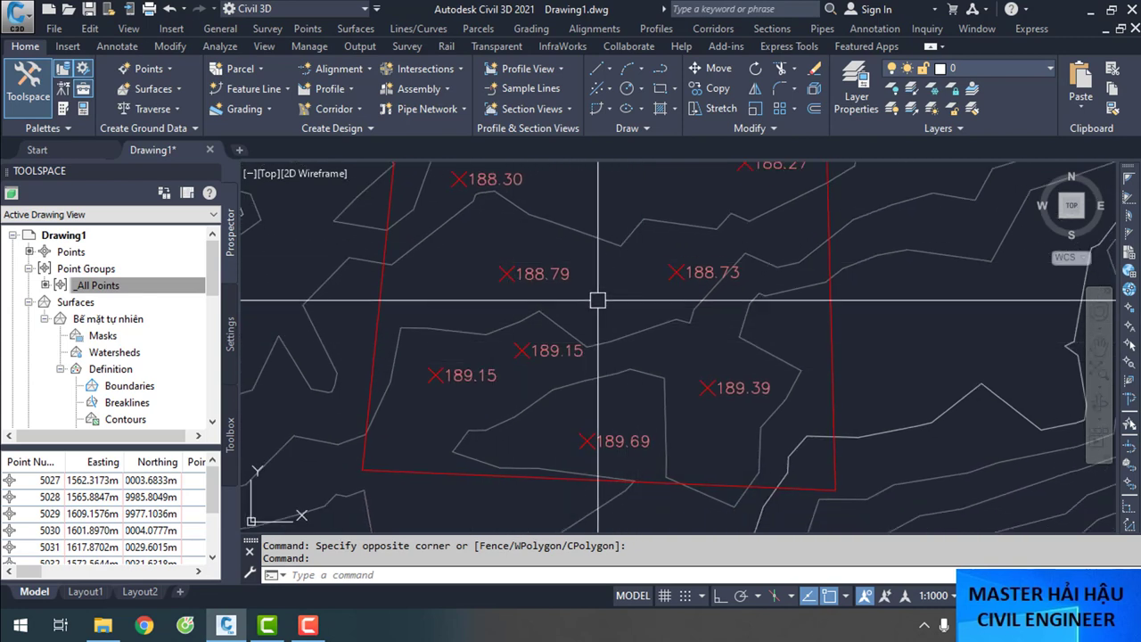
pyautogui.moveTo(597, 274); pyautogui.dragTo(597, 308, button='middle')
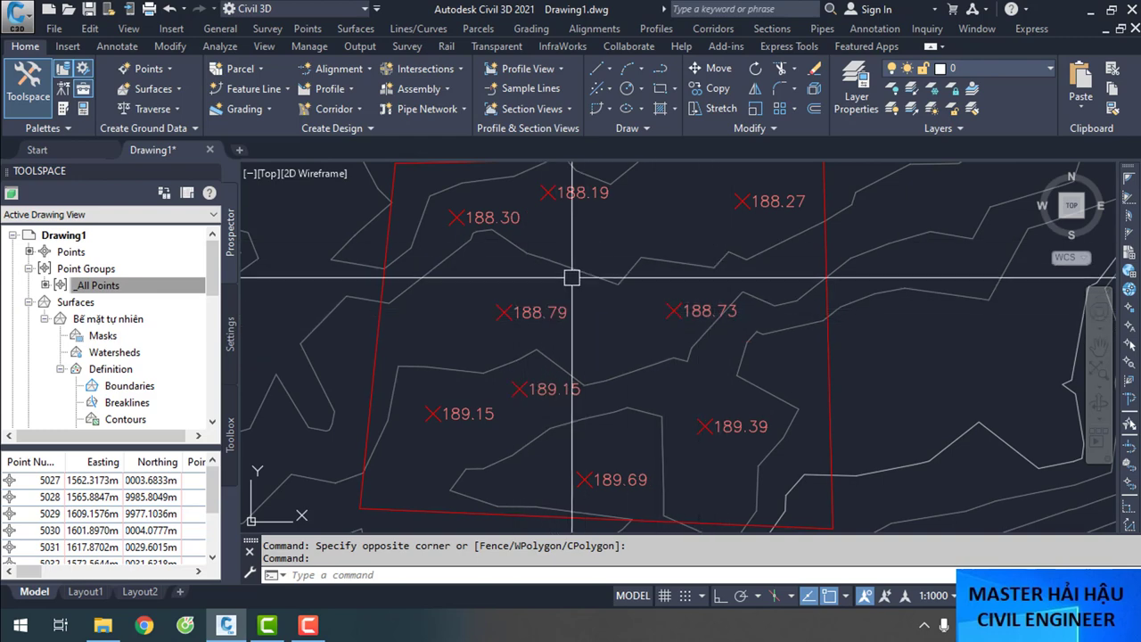
pyautogui.scroll(2, 526, 342)
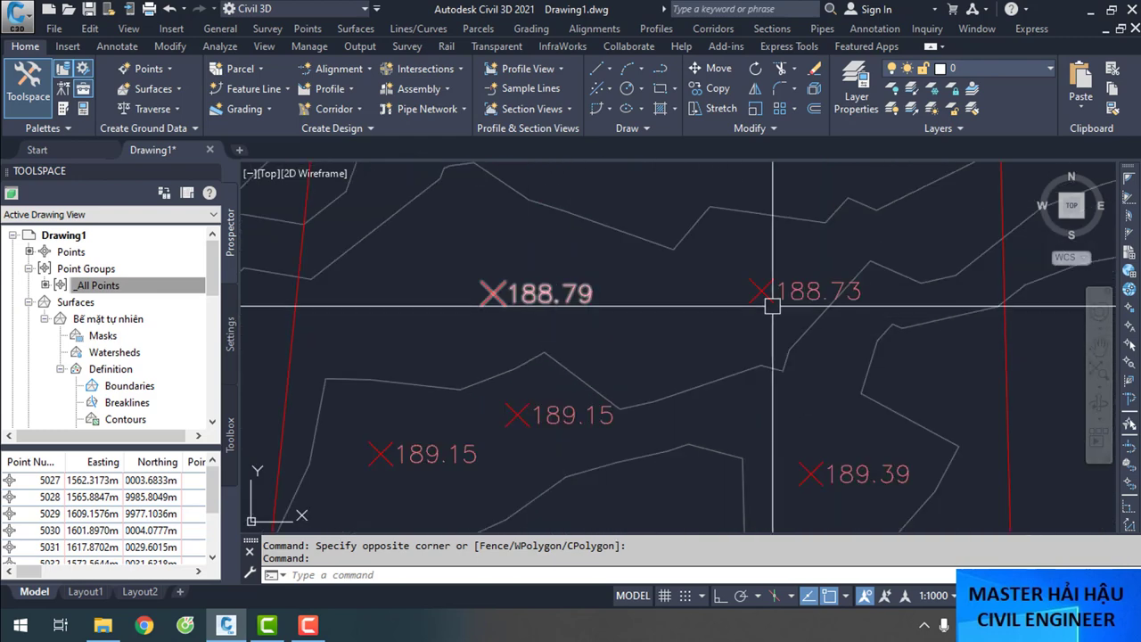
pyautogui.scroll(-3, 624, 290)
pyautogui.moveTo(625, 290)
pyautogui.mouseDown(button='middle')
pyautogui.moveTo(647, 395)
pyautogui.moveTo(625, 326)
pyautogui.mouseUp(button='middle')
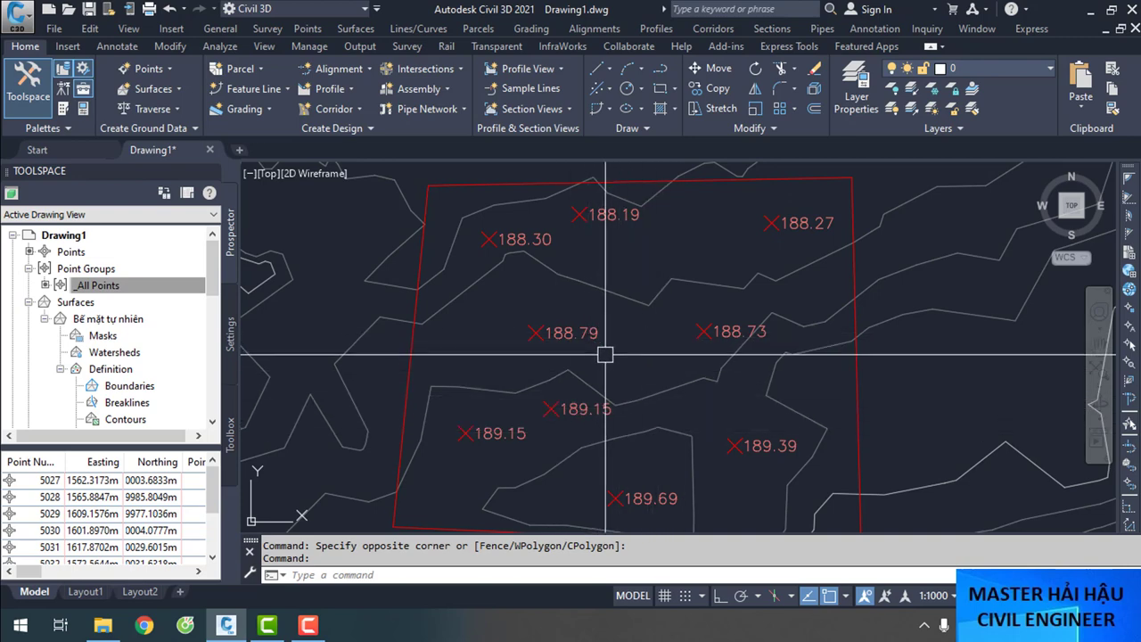
pyautogui.scroll(-2, 553, 356)
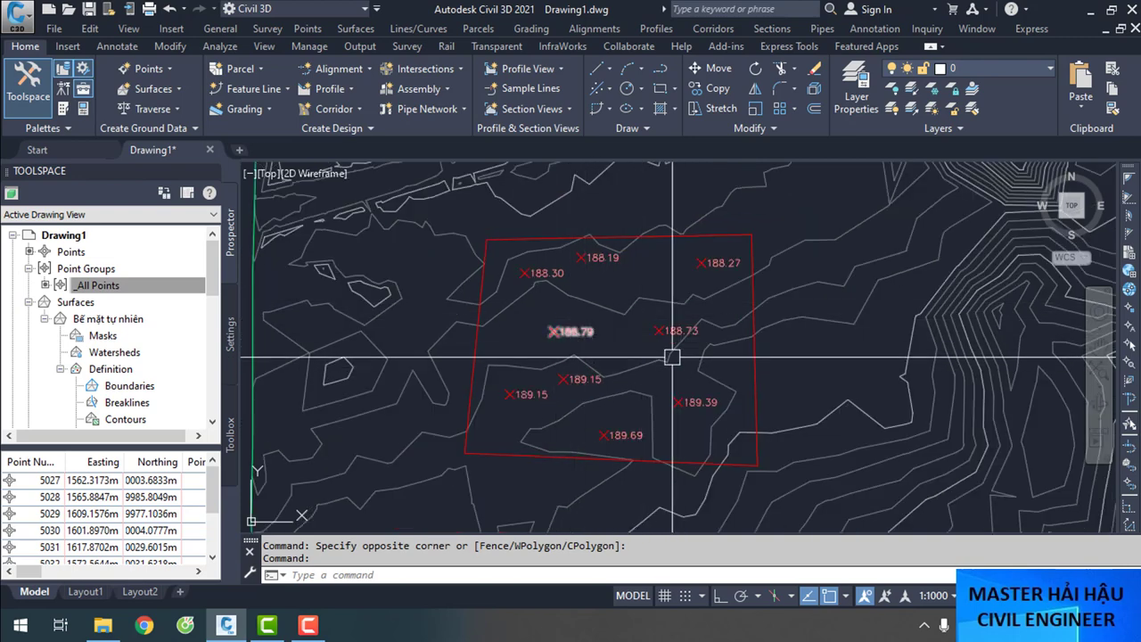
# Select all nine elevation-labelled COGO points inside the red boundary
pyautogui.click(493, 213)
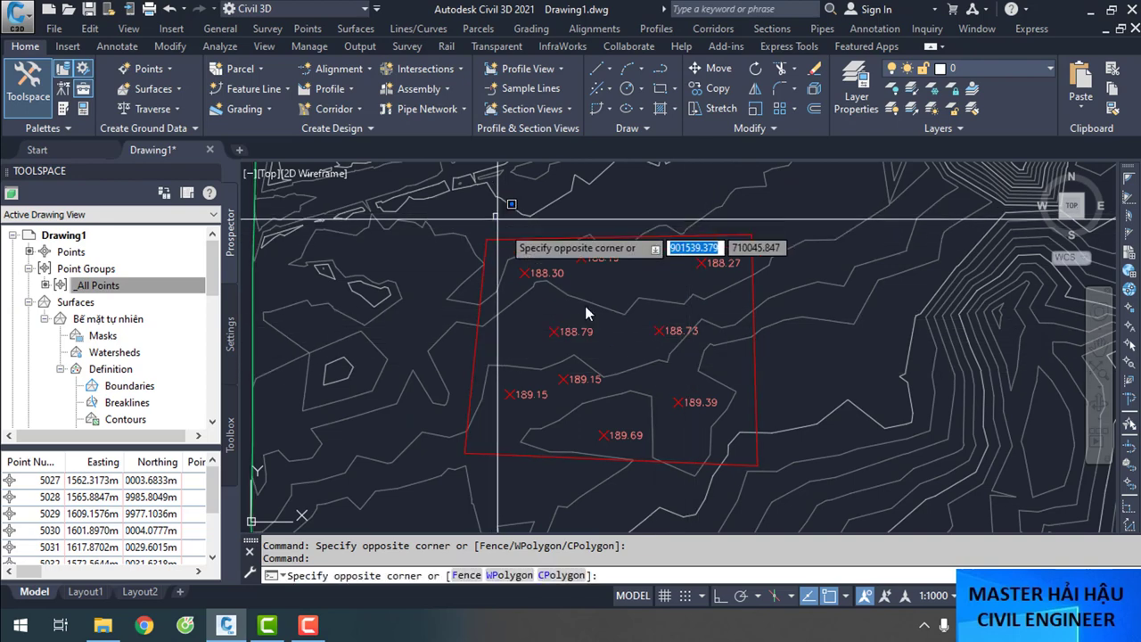
pyautogui.click(803, 444)
pyautogui.scroll(2, 682, 410)
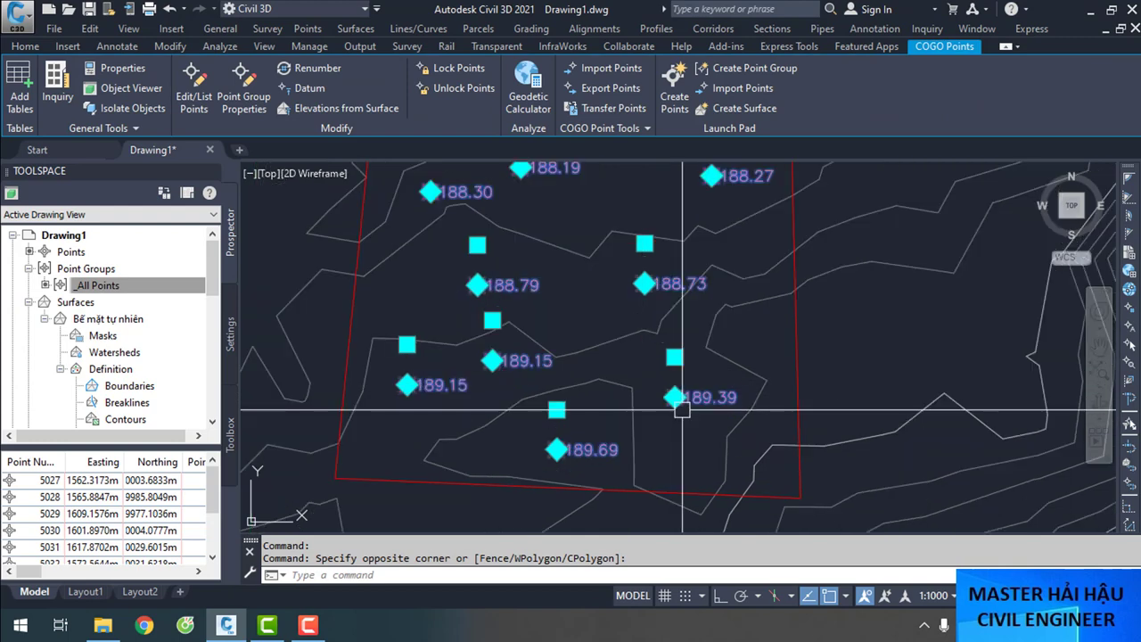
pyautogui.scroll(-2, 713, 397)
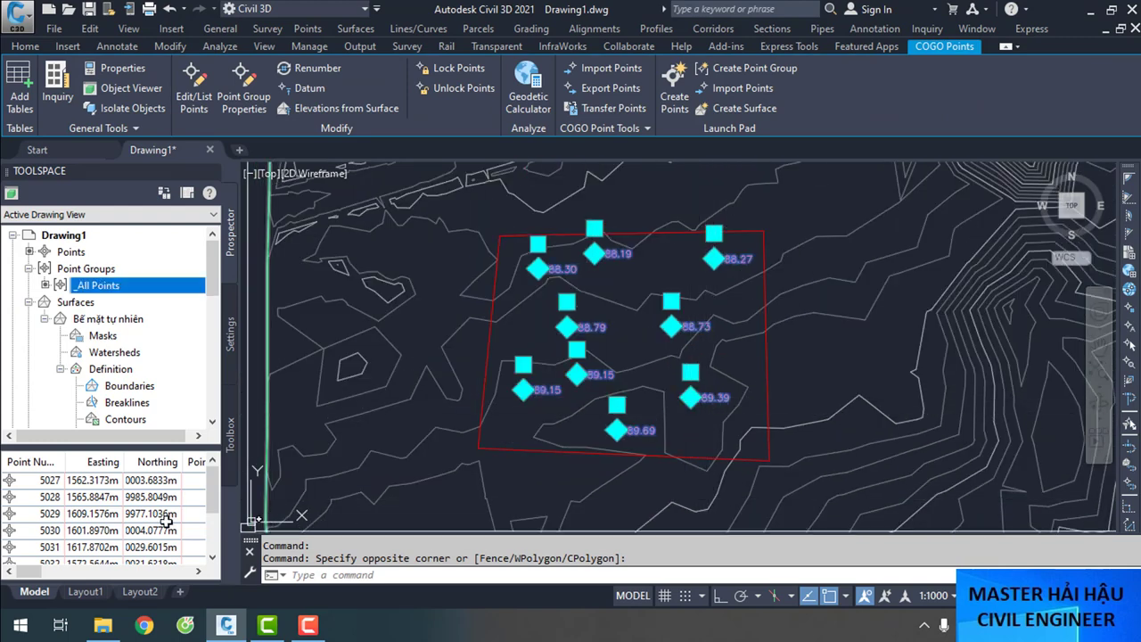
# Open Notepad and note down the levelling elevation 188.5
pyautogui.click(20, 625)
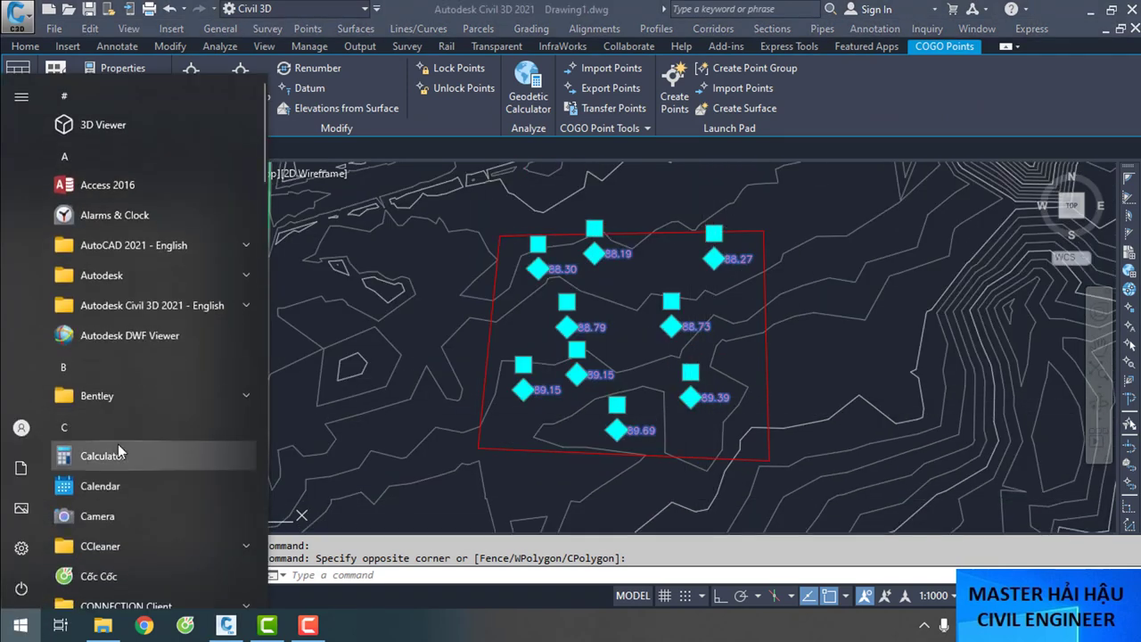
pyautogui.write('text')
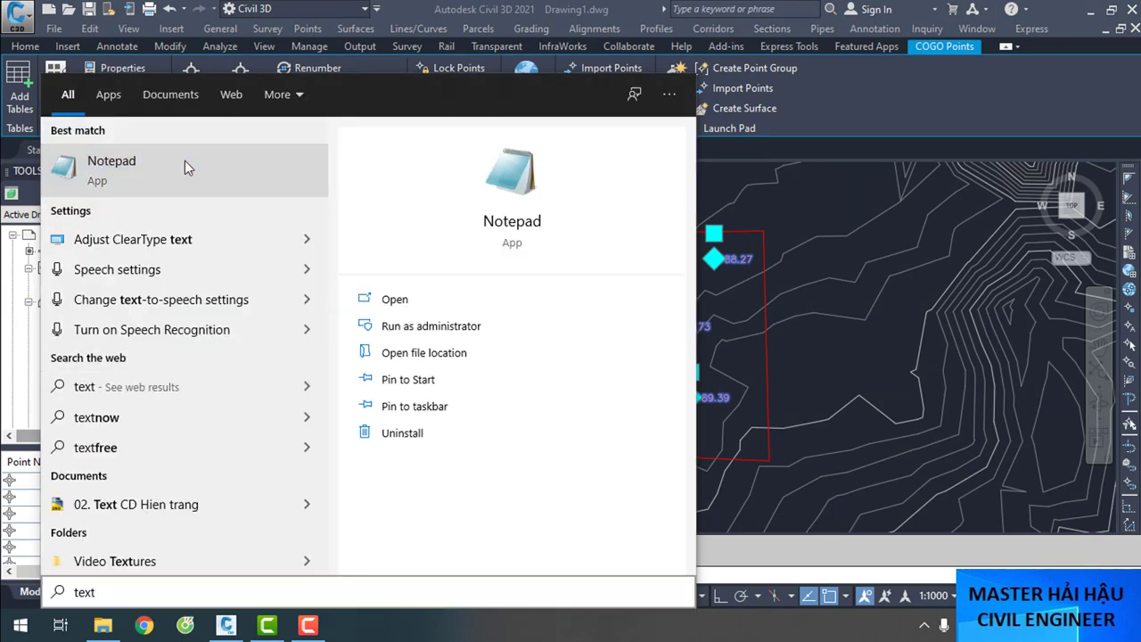
pyautogui.click(184, 161)
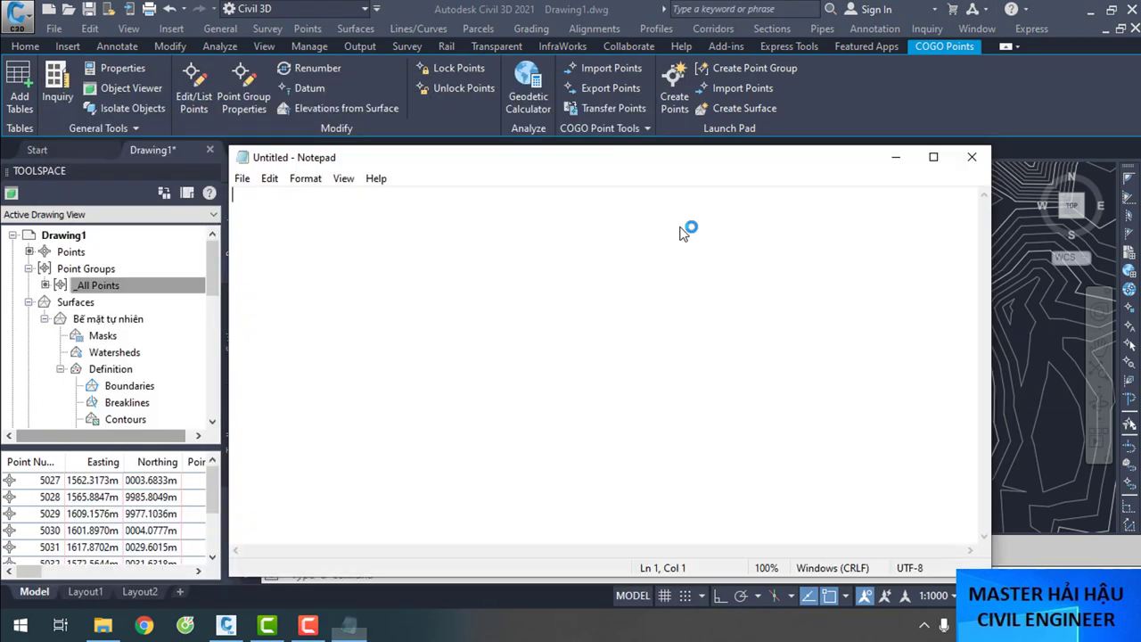
pyautogui.write('188.5')
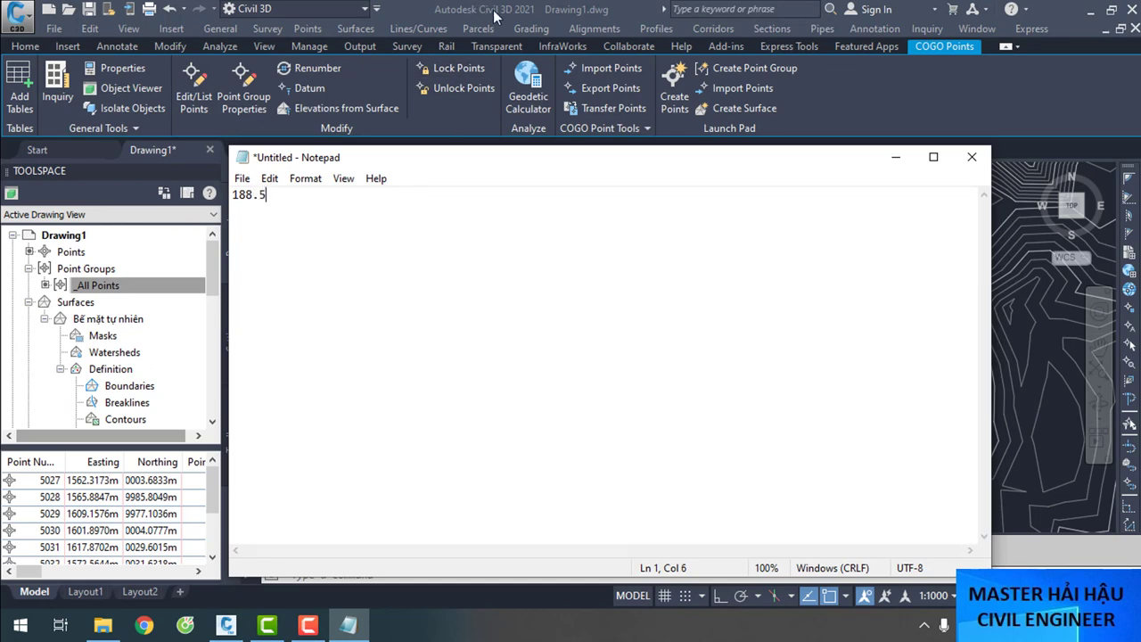
# Switch back to Civil 3D and erase the nine selected COGO points inside the red boundary
pyautogui.hotkey('alt', 'Tab')
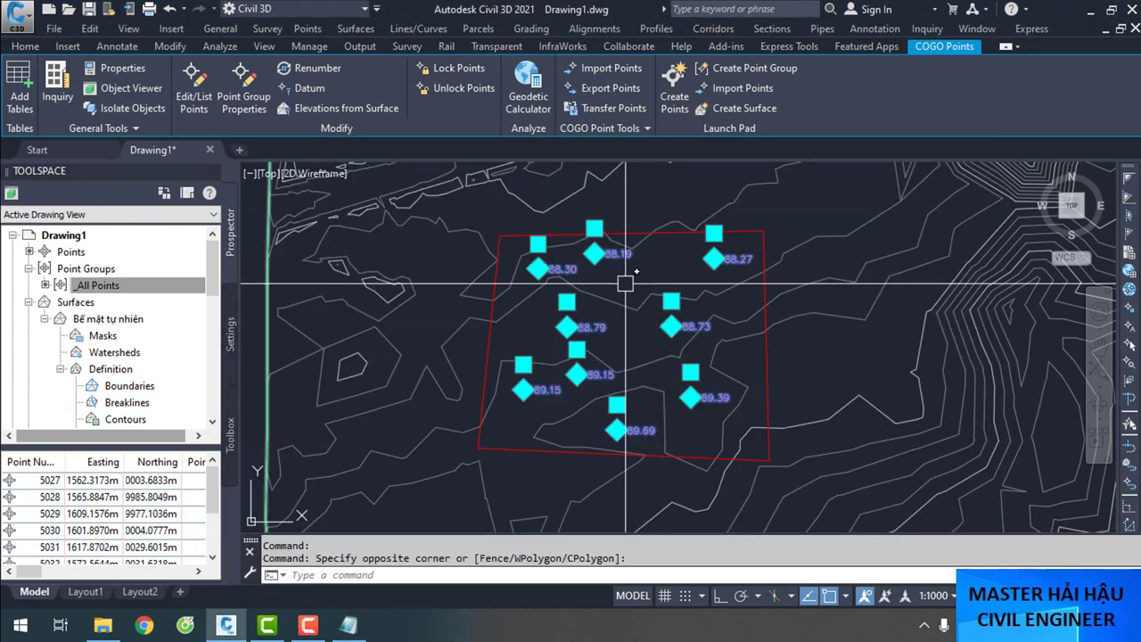
pyautogui.write('E')
pyautogui.press('Return')
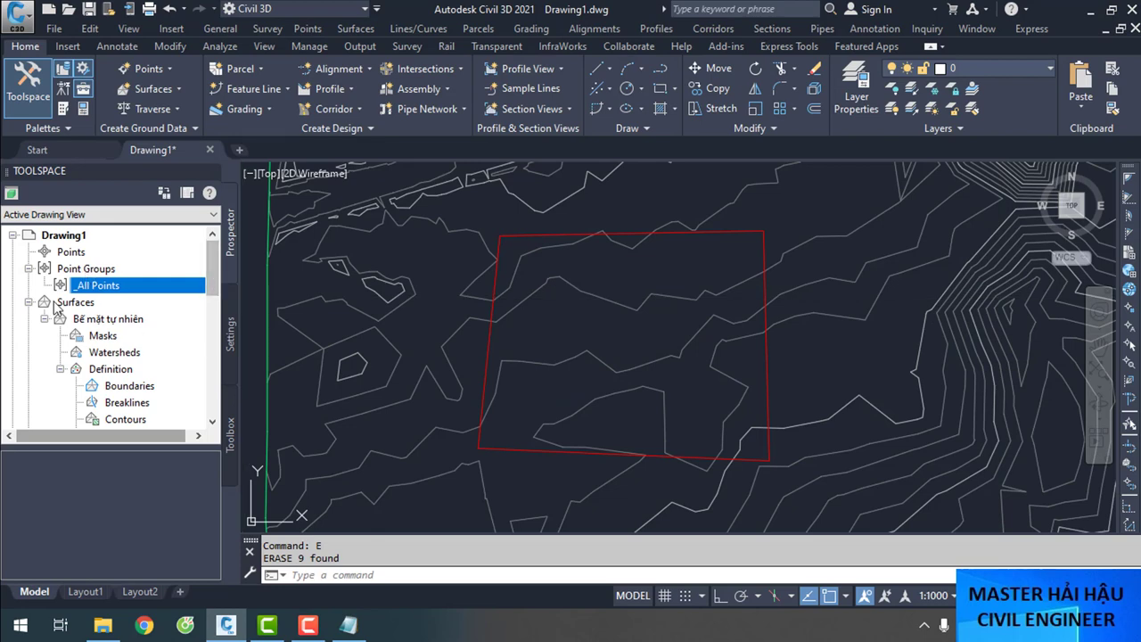
# Examine the red levelling boundary against the surrounding contours of the Bề mặt tự nhiên surface
pyautogui.scroll(-1, 515, 230)
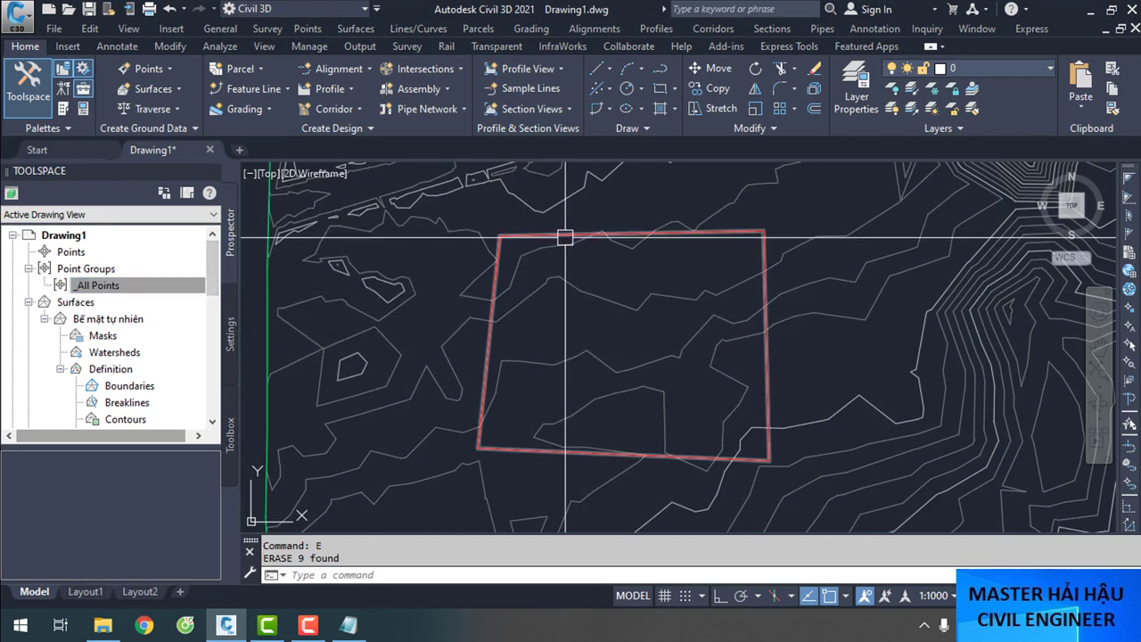
pyautogui.scroll(1, 701, 326)
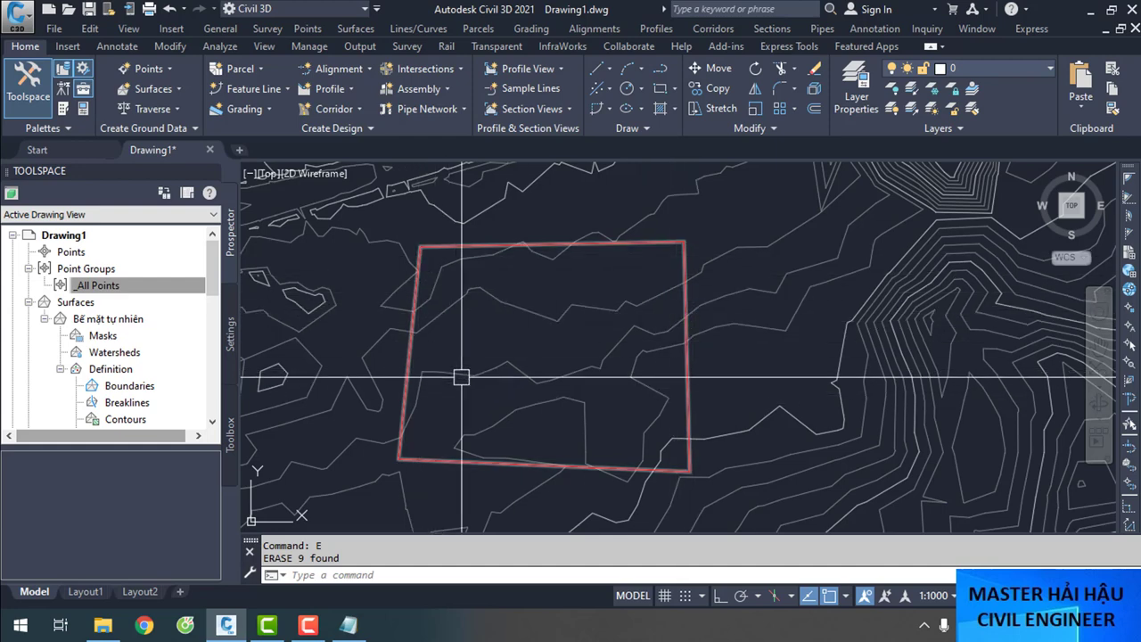
pyautogui.scroll(-1, 668, 377)
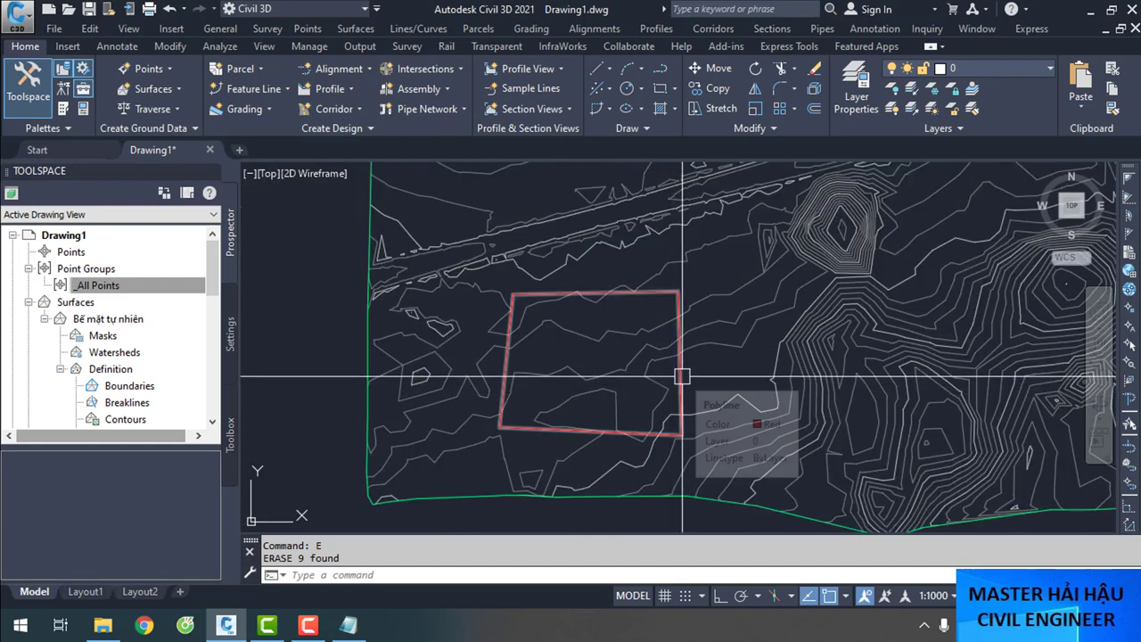
pyautogui.click(682, 377)
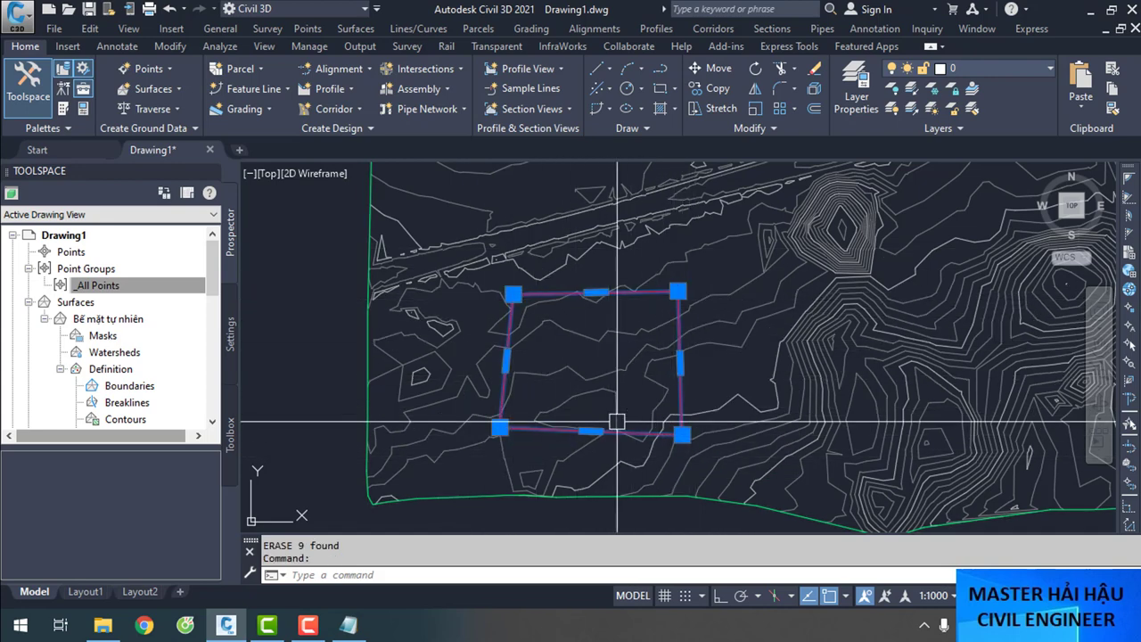
pyautogui.press('Escape')
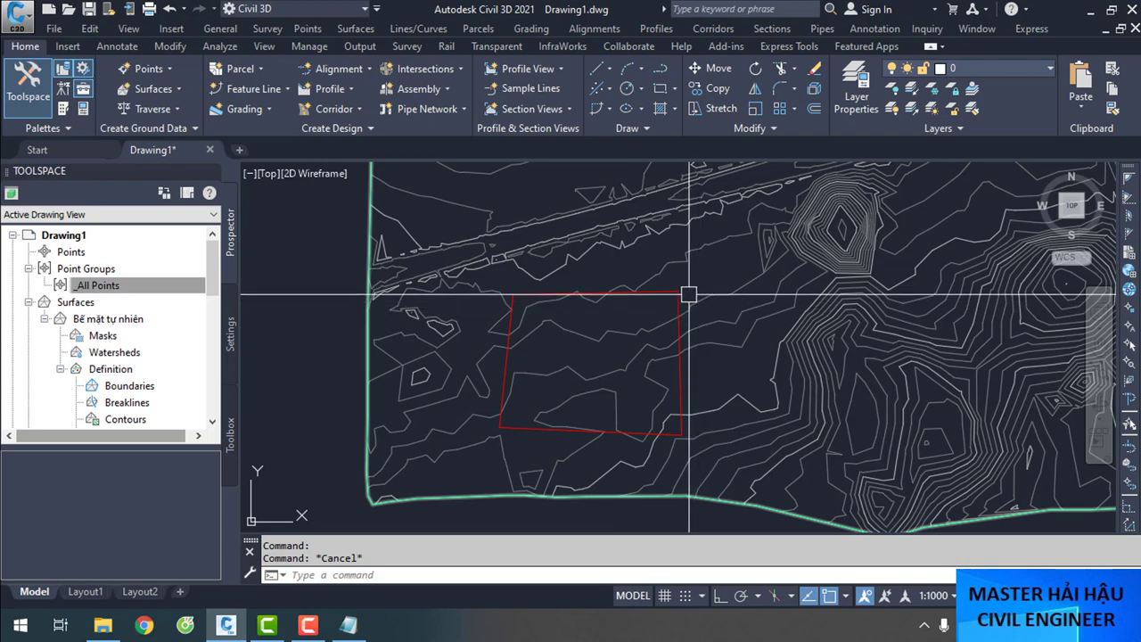
pyautogui.scroll(3, 687, 290)
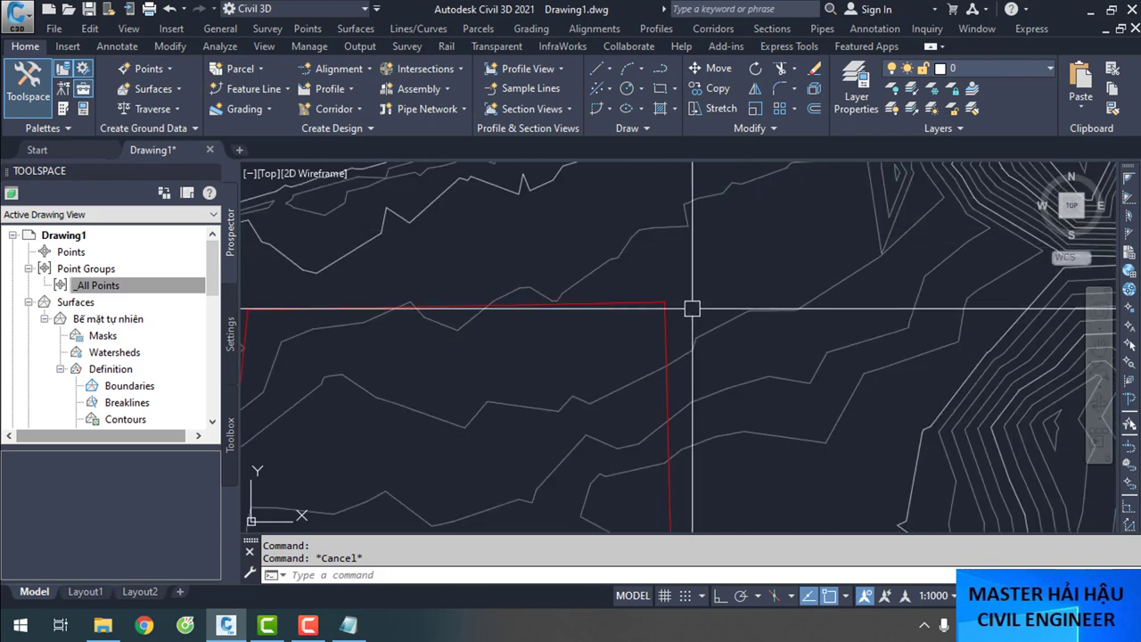
pyautogui.scroll(-2, 669, 321)
pyautogui.moveTo(629, 402)
pyautogui.mouseDown(button='middle')
pyautogui.moveTo(677, 387)
pyautogui.moveTo(654, 387)
pyautogui.mouseUp(button='middle')
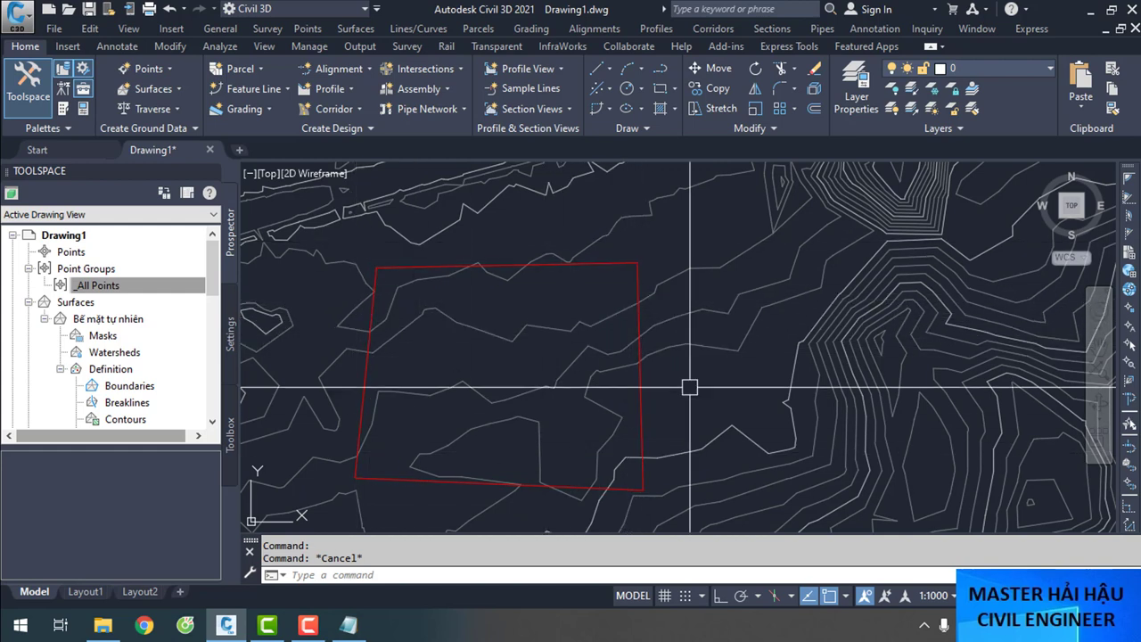
pyautogui.click(639, 319)
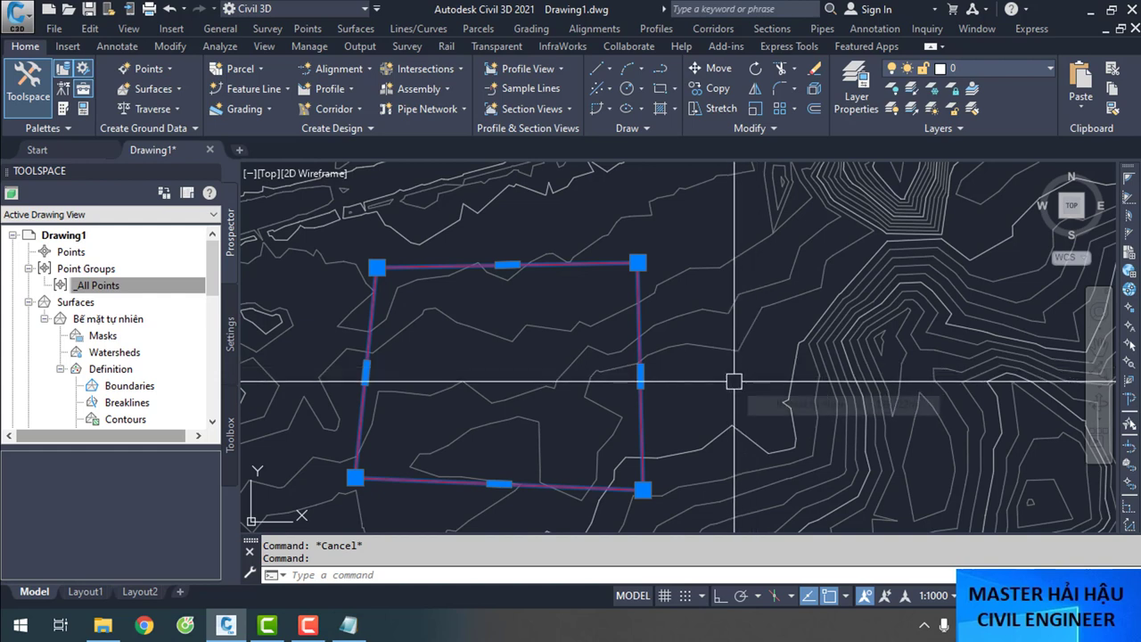
pyautogui.moveTo(734, 382)
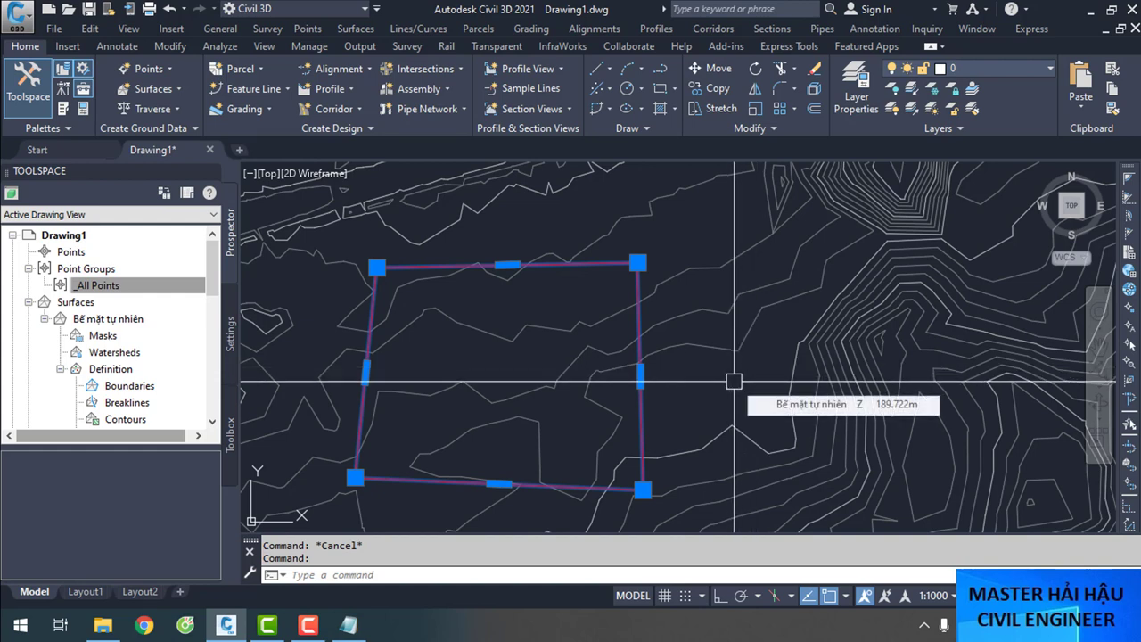
# Save the drawing to the Desktop as Drawing1.dwg in AutoCAD 2018 Drawing format
pyautogui.hotkey('ctrl', 's')
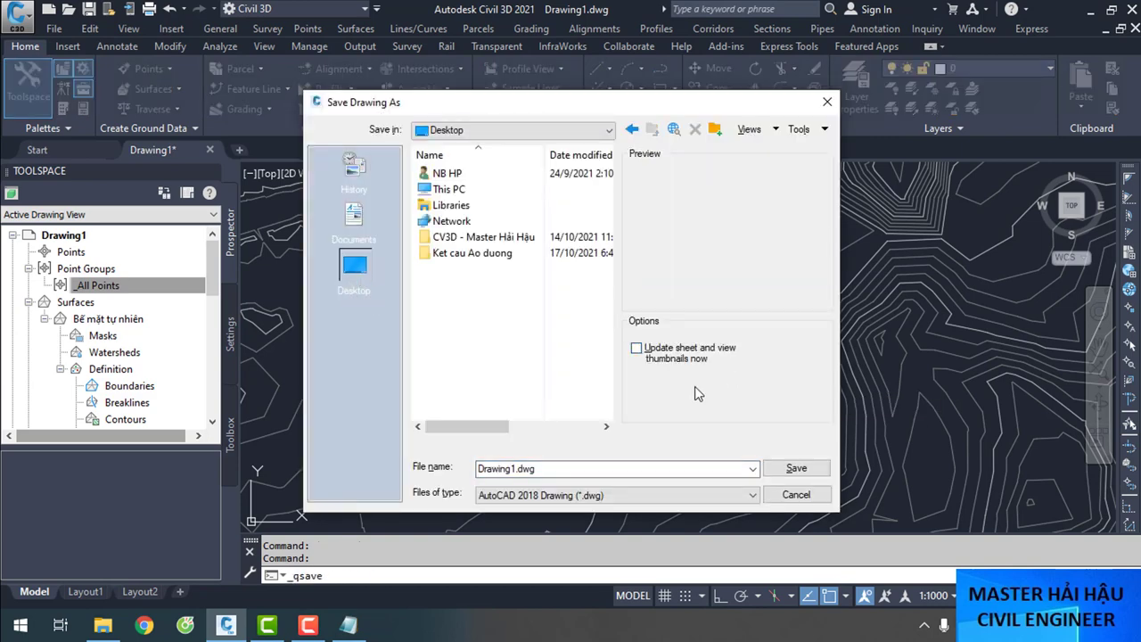
pyautogui.click(796, 468)
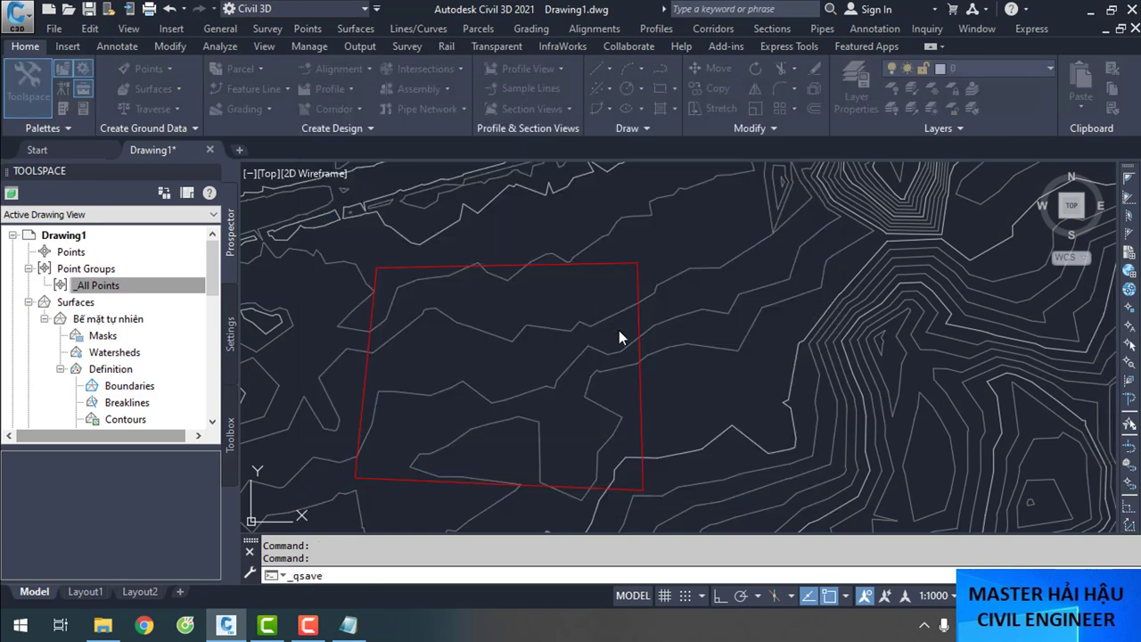
# Select the red boundary polyline and set its elevation to 188.5 in its properties
pyautogui.click(654, 388)
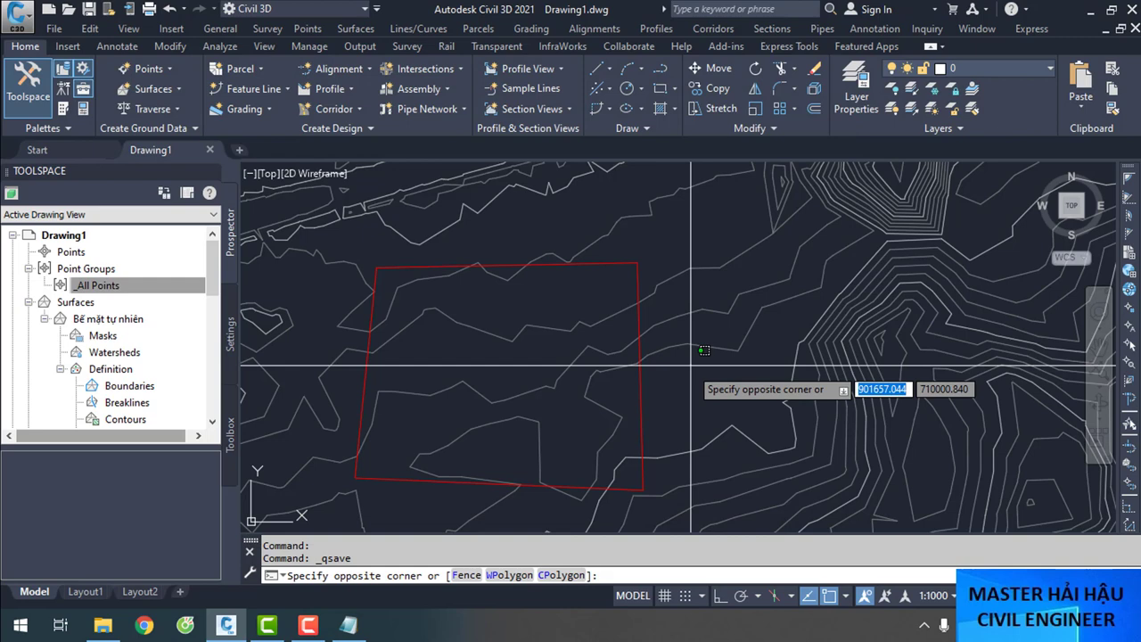
pyautogui.click(632, 389)
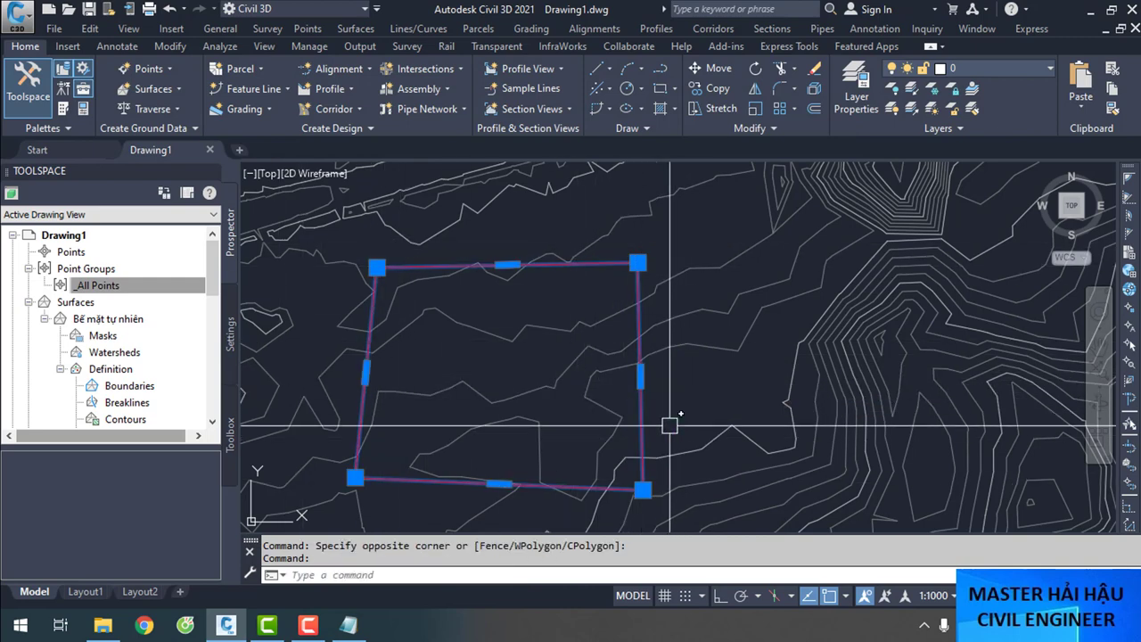
pyautogui.hotkey('ctrl', '1')
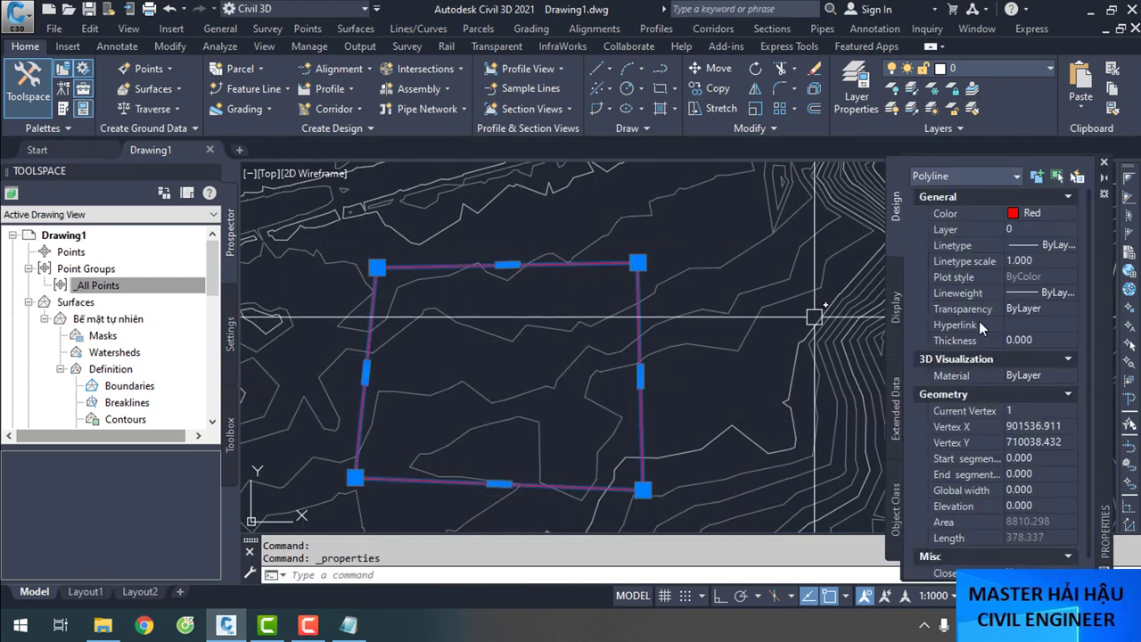
pyautogui.scroll(-1, 1034, 468)
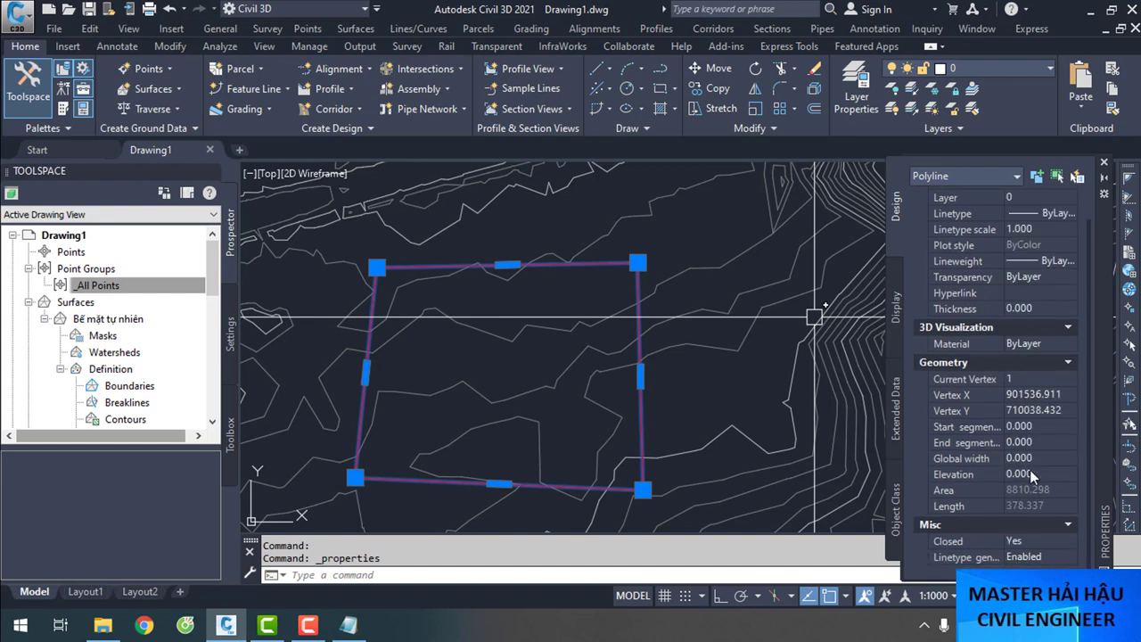
pyautogui.click(1034, 475)
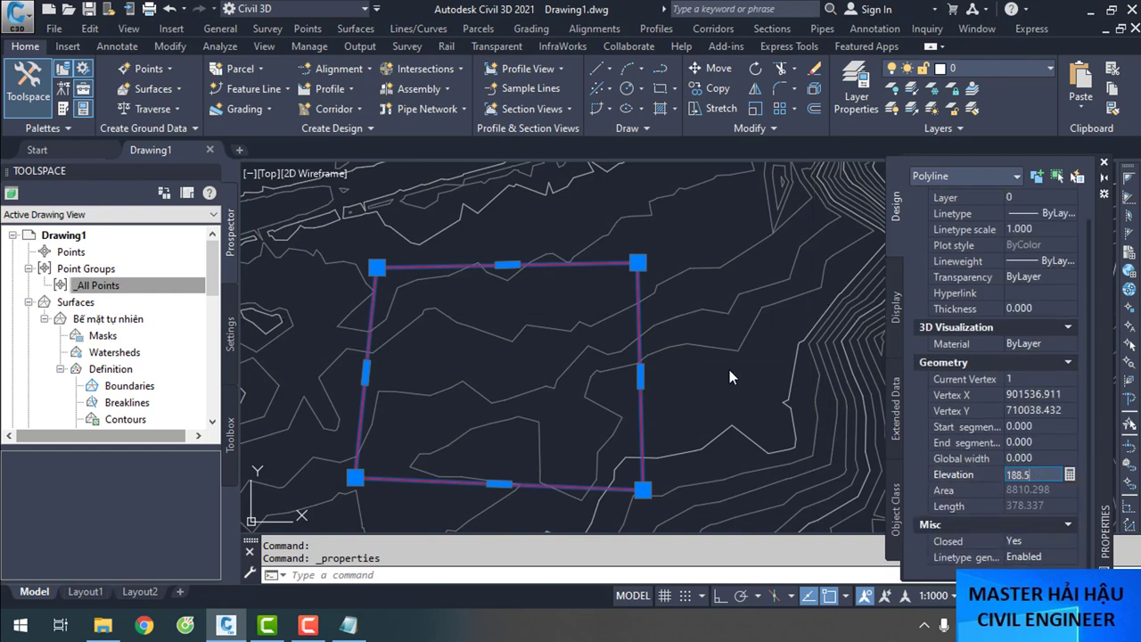
pyautogui.press('Return')
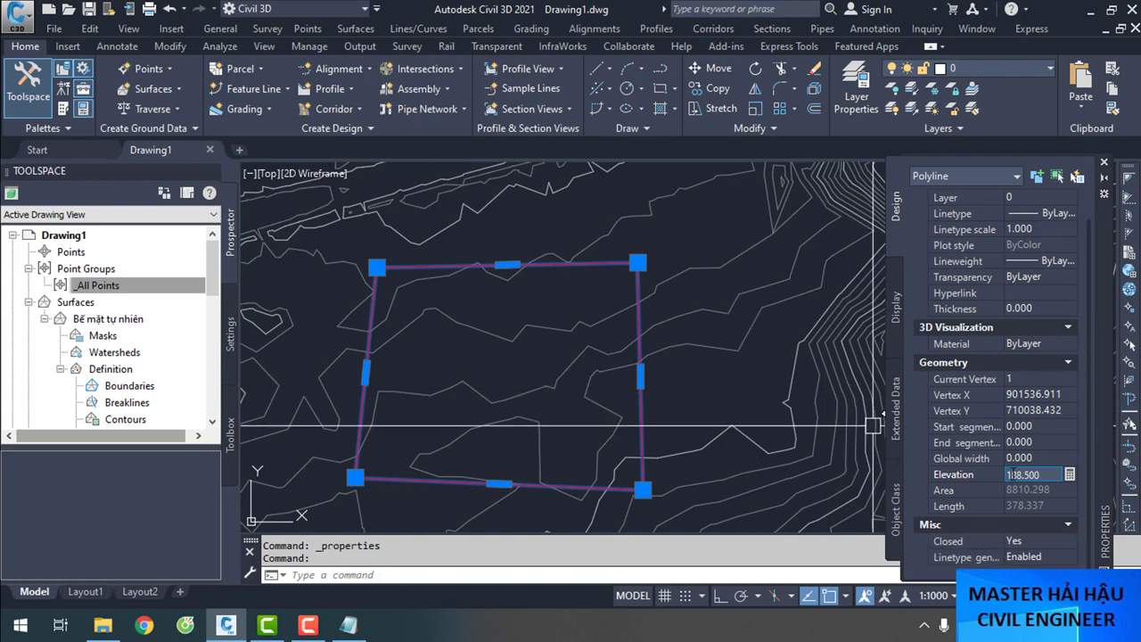
pyautogui.click(1035, 460)
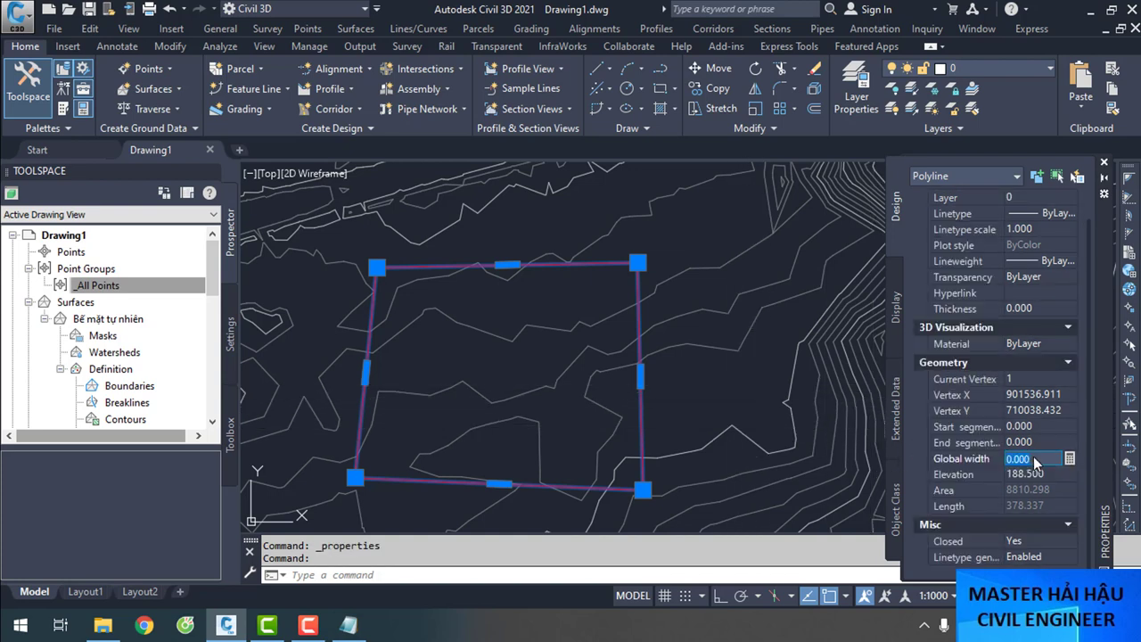
pyautogui.click(1104, 165)
# Create a TIN surface named Bề mặt san lấp on layer C-TOPO with the Contours 2m and 10m (Background) style
pyautogui.rightClick(77, 303)
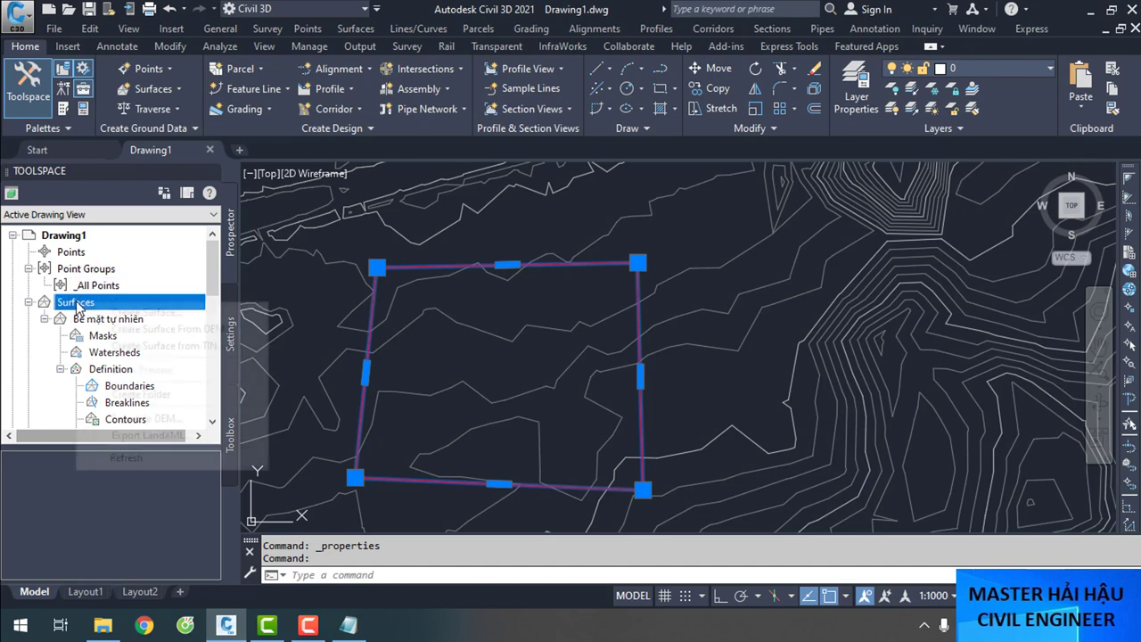
pyautogui.click(109, 314)
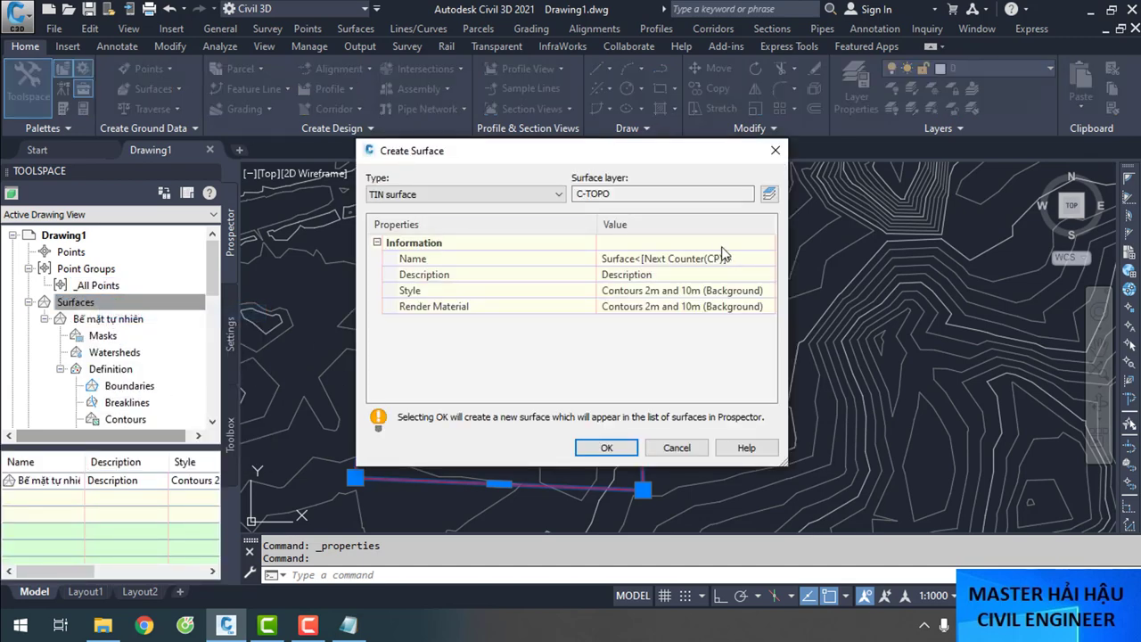
pyautogui.click(746, 259)
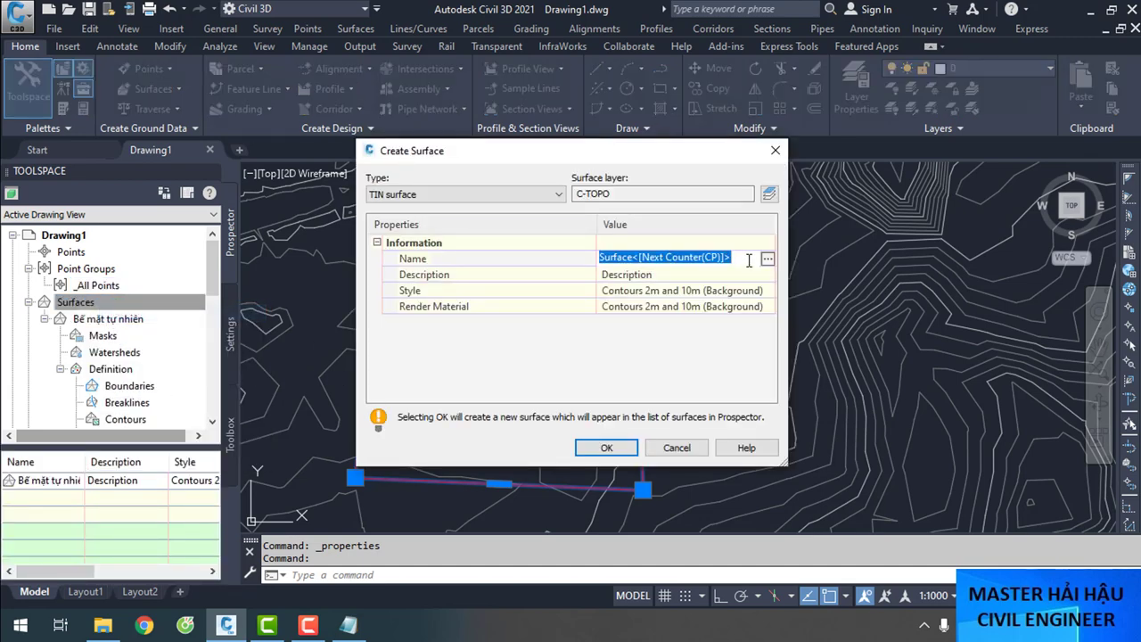
pyautogui.write('BE')
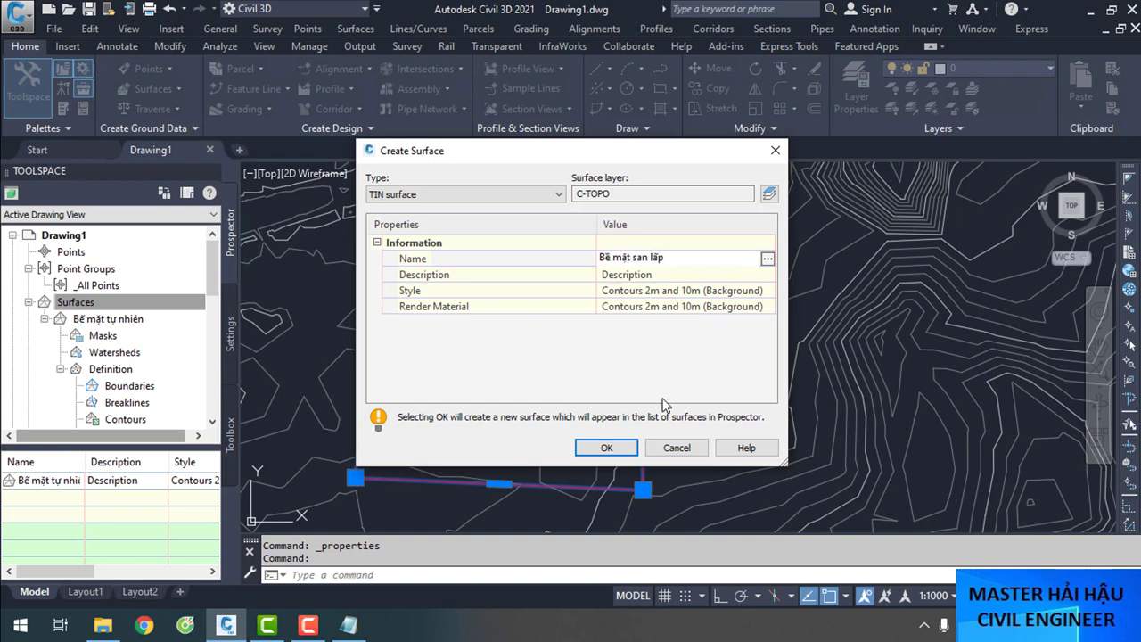
pyautogui.click(606, 448)
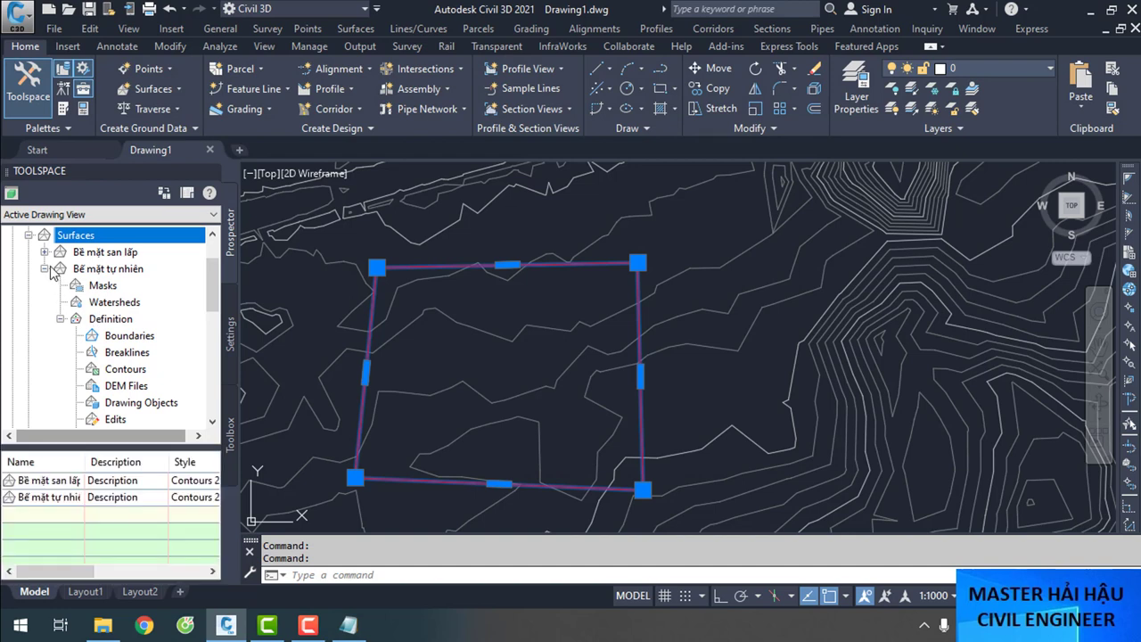
# Add the selected boundary polyline as contour data to the Bề mặt san lấp definition, keeping the default weeding and supplementing factors
pyautogui.click(45, 268)
pyautogui.click(44, 253)
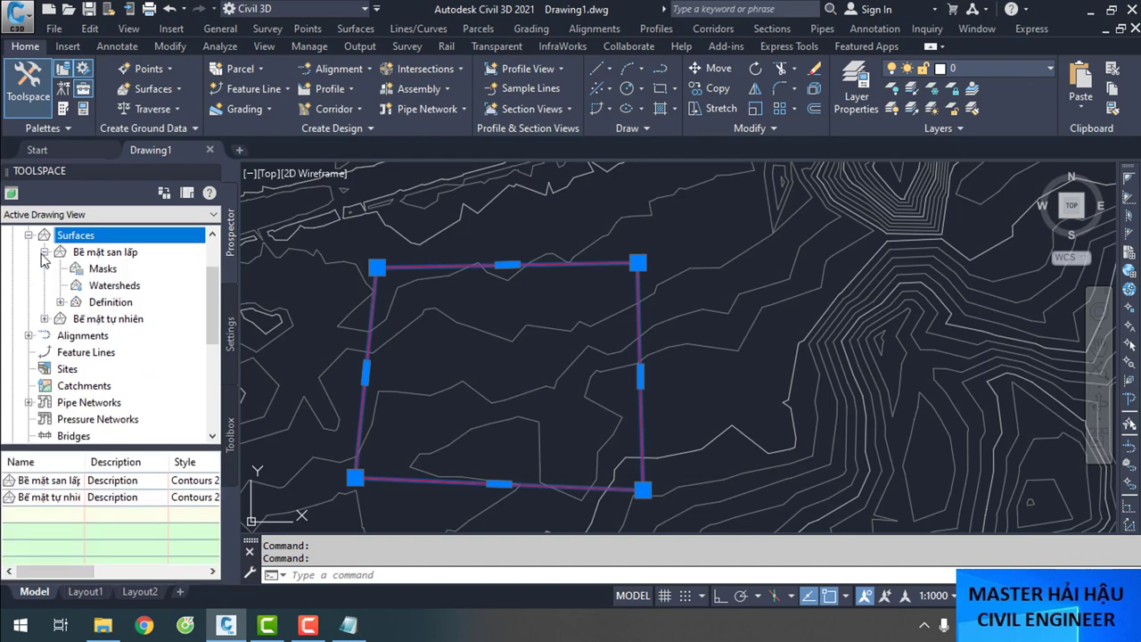
pyautogui.click(60, 303)
pyautogui.rightClick(125, 307)
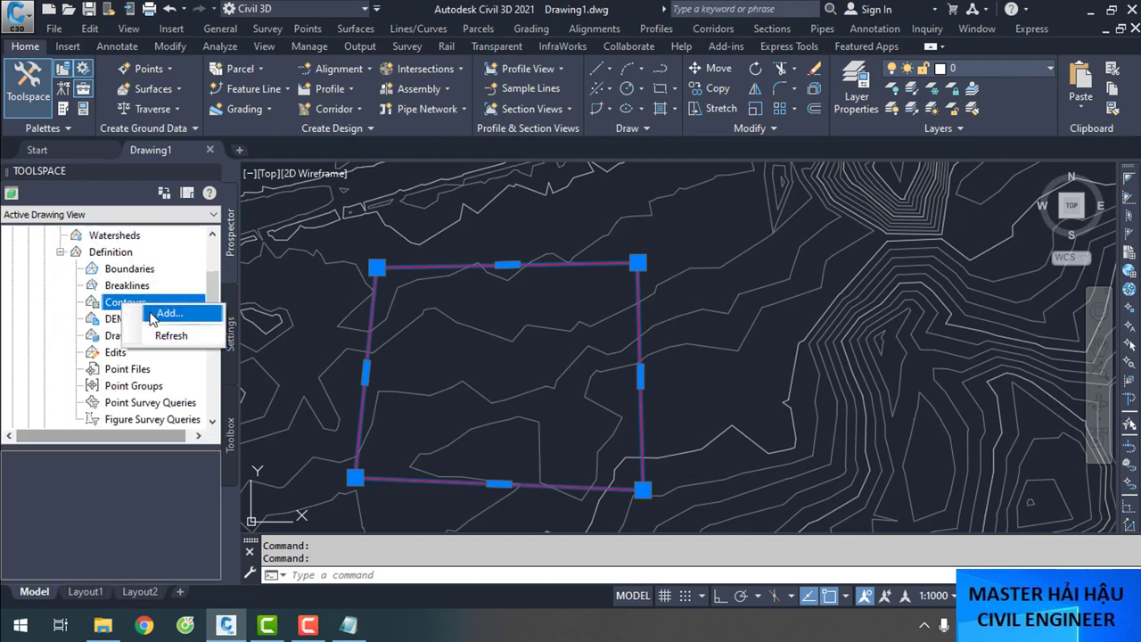
pyautogui.click(156, 315)
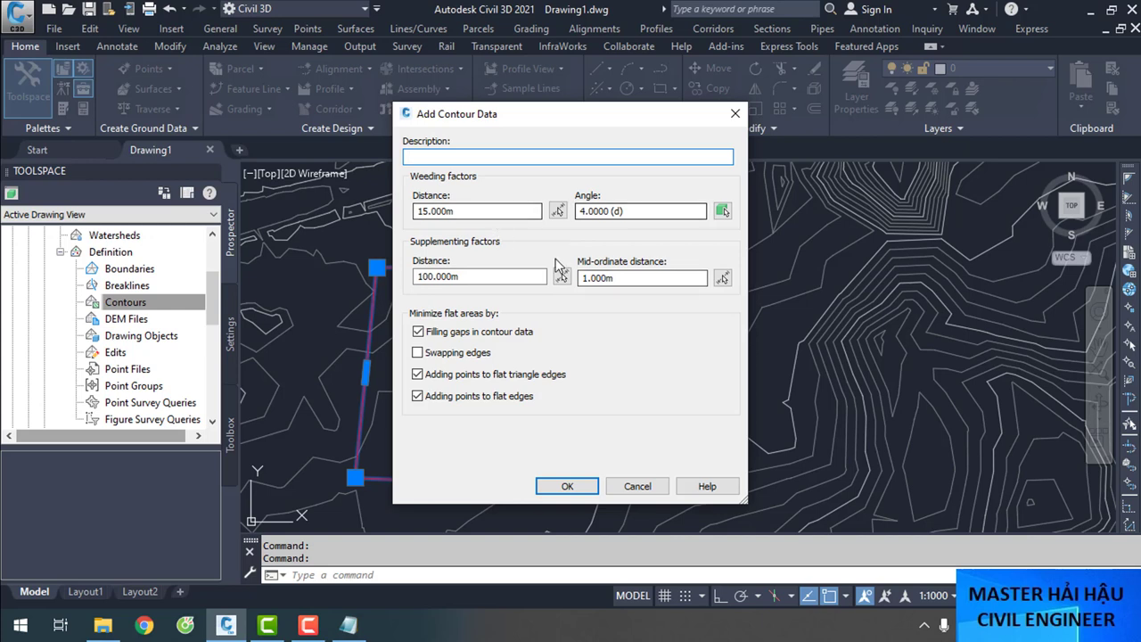
pyautogui.click(564, 485)
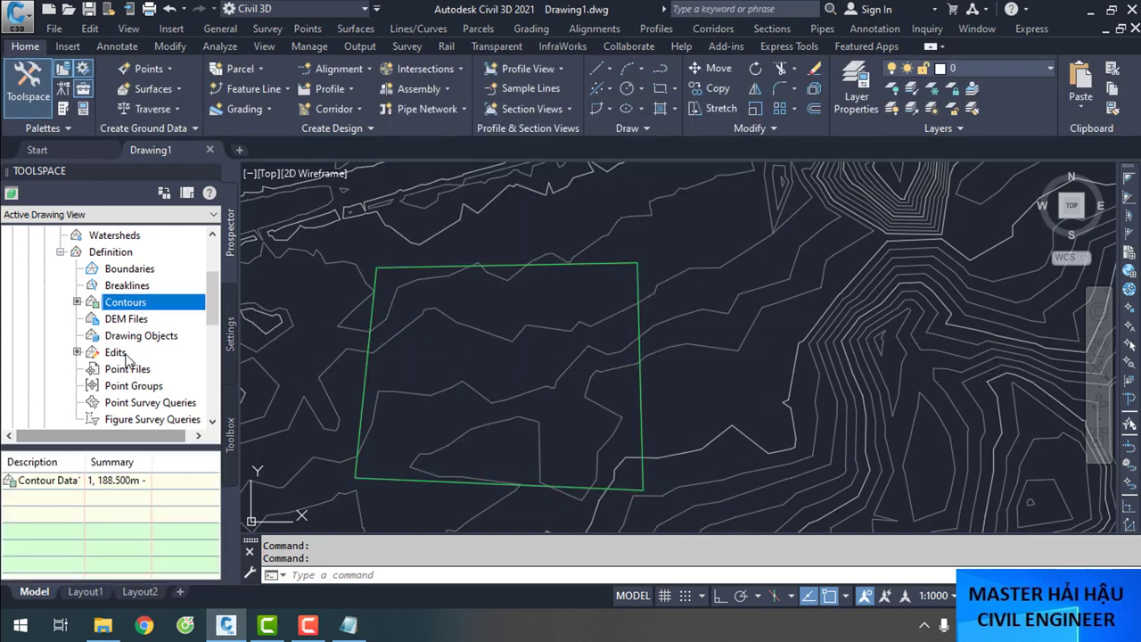
pyautogui.click(116, 485)
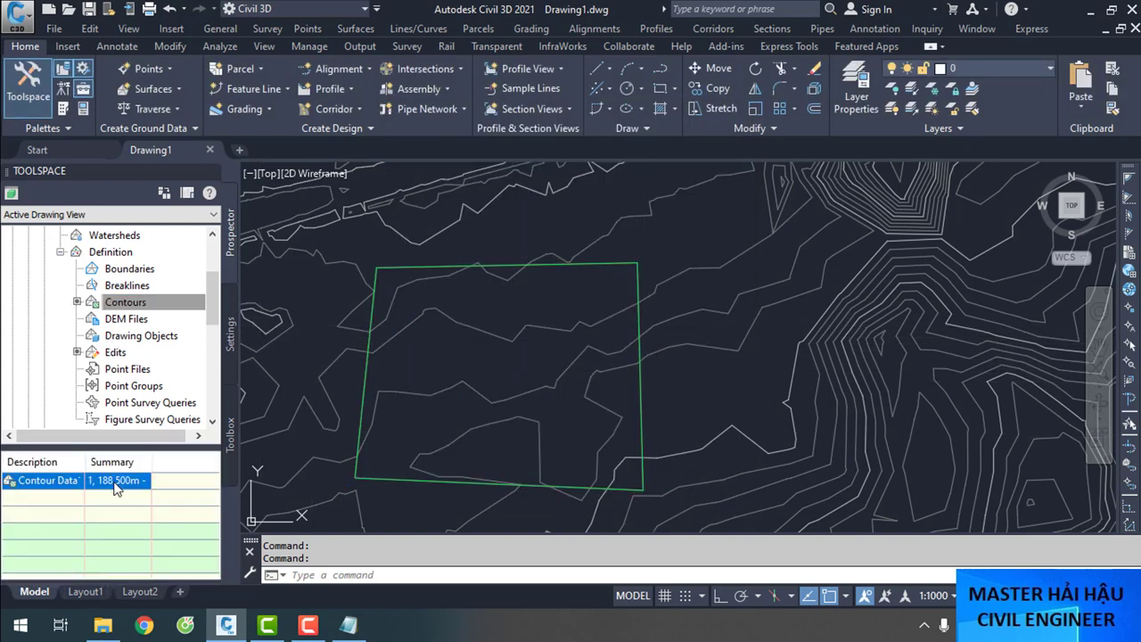
pyautogui.scroll(-4, 570, 384)
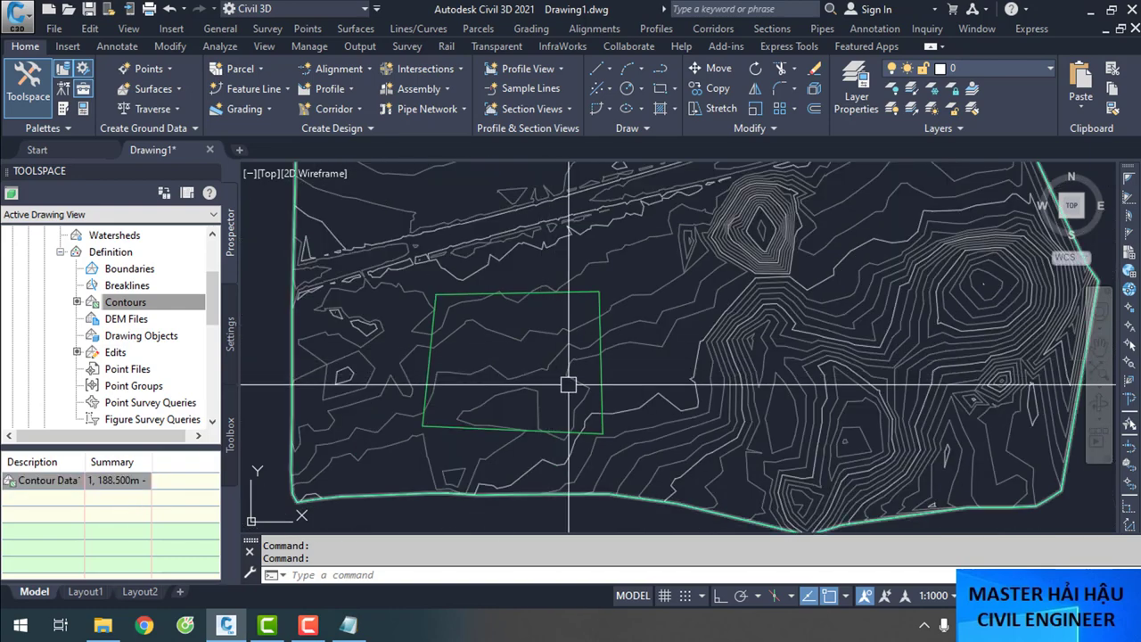
# Load the NXsoft_DotNet.dll assembly from the NXsoft folder with the NETLOAD command
pyautogui.press('Escape')
pyautogui.scroll(4, 568, 379)
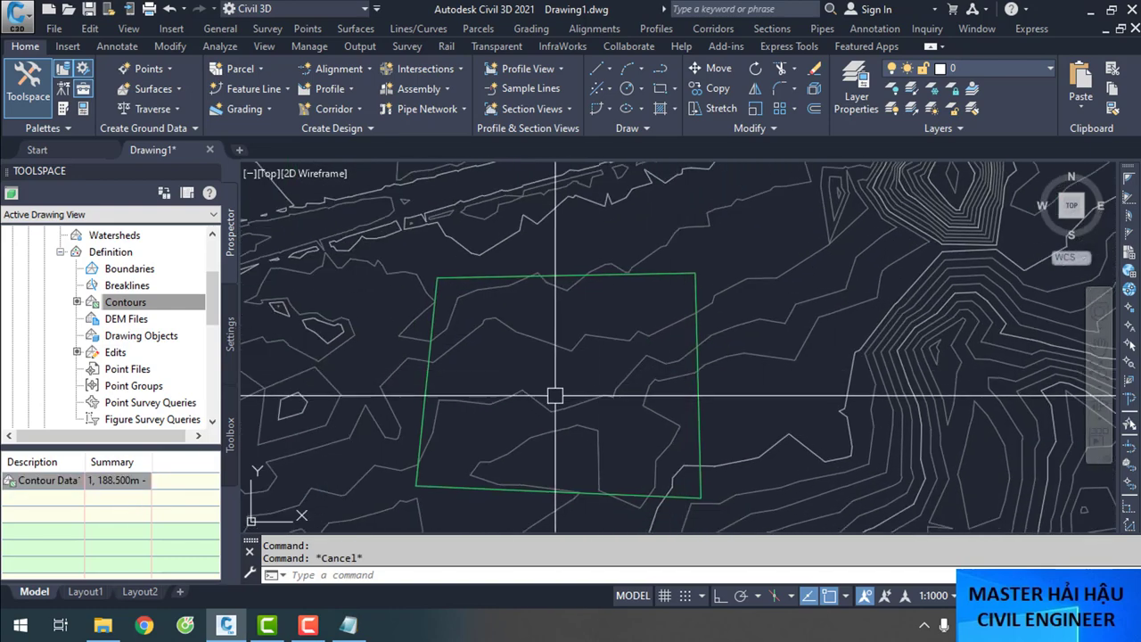
pyautogui.scroll(-2, 555, 395)
pyautogui.scroll(-4, 588, 478)
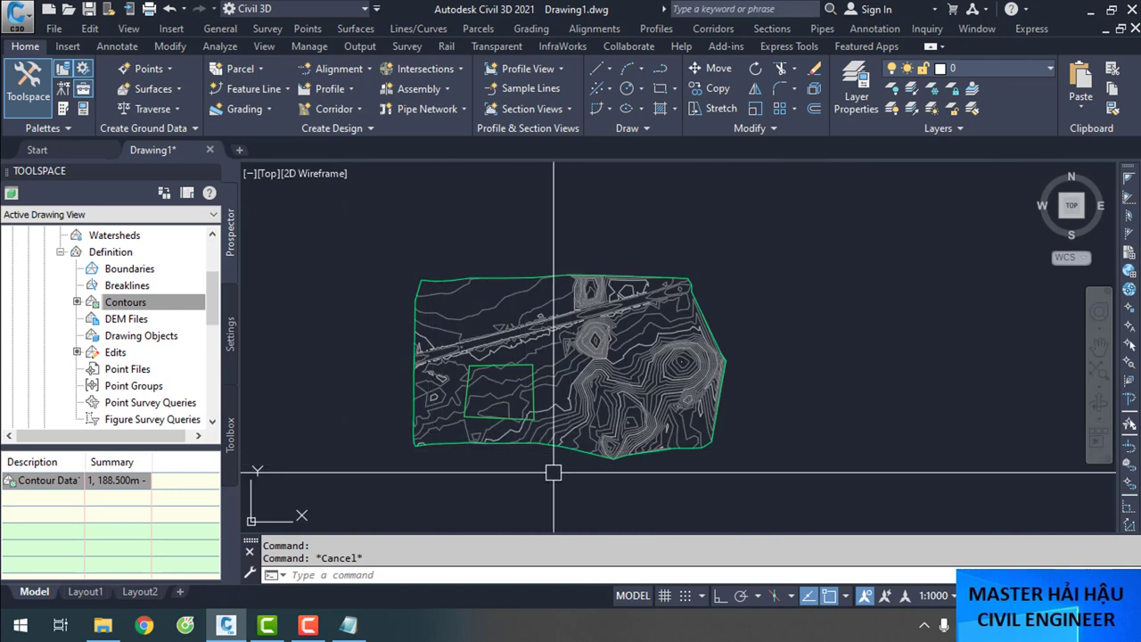
pyautogui.write('netload')
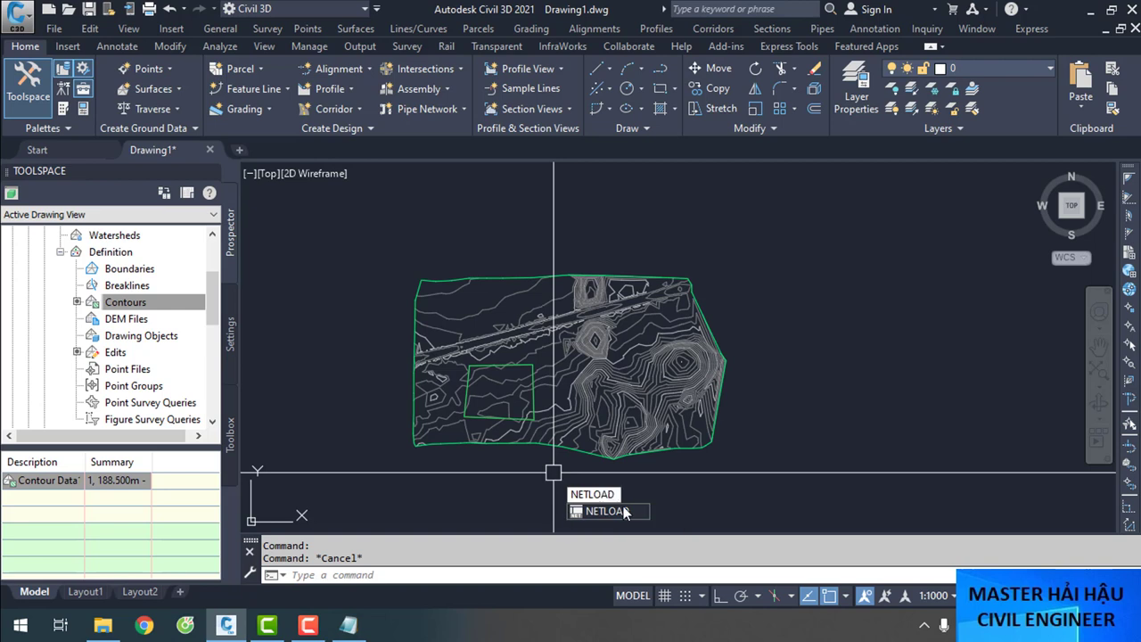
pyautogui.press('Return')
pyautogui.click(457, 287)
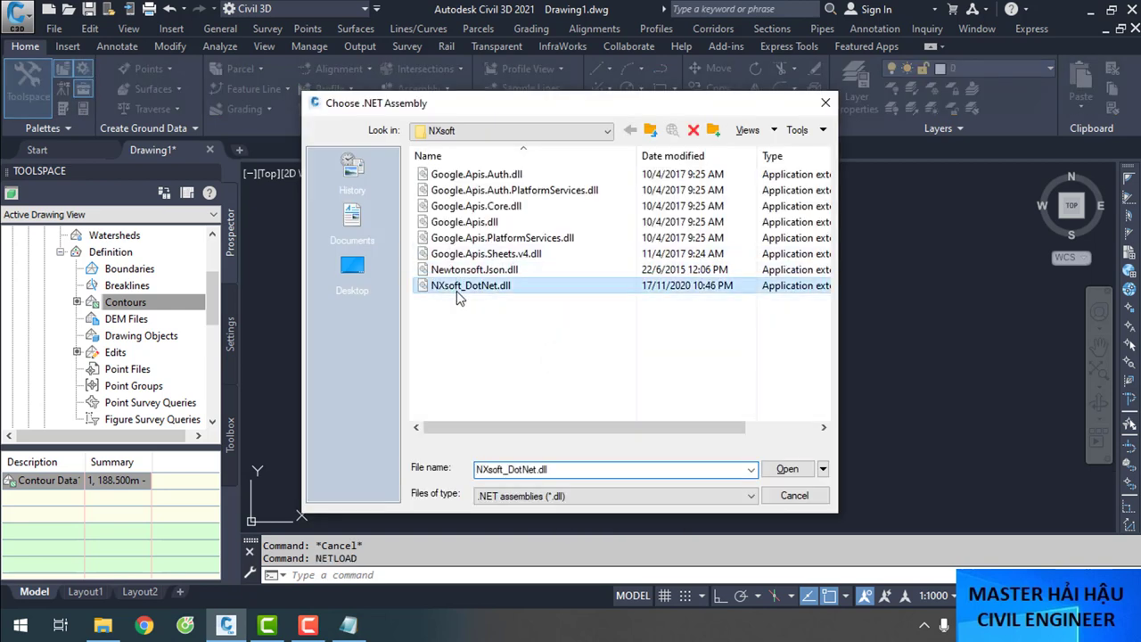
pyautogui.click(788, 469)
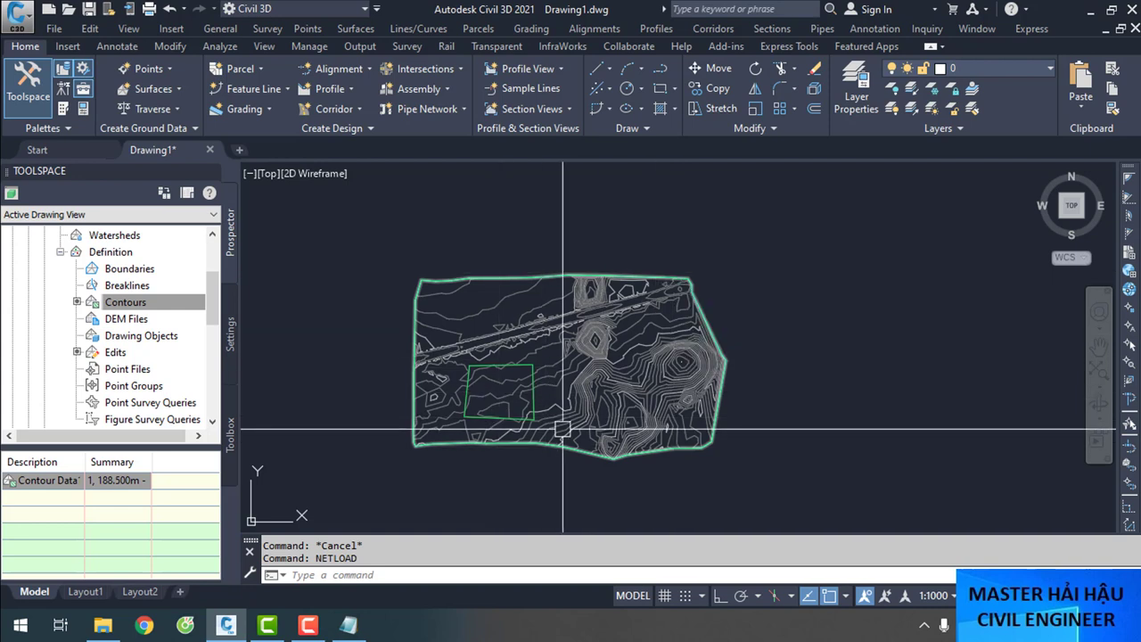
# Run the NXSOFTRIBBON command to load the NXSOFT-Civil tools and dismiss the Microsoft Forms warnings
pyautogui.write('NXz')
pyautogui.press('BackSpace')
pyautogui.write('SOFTRIBBON')
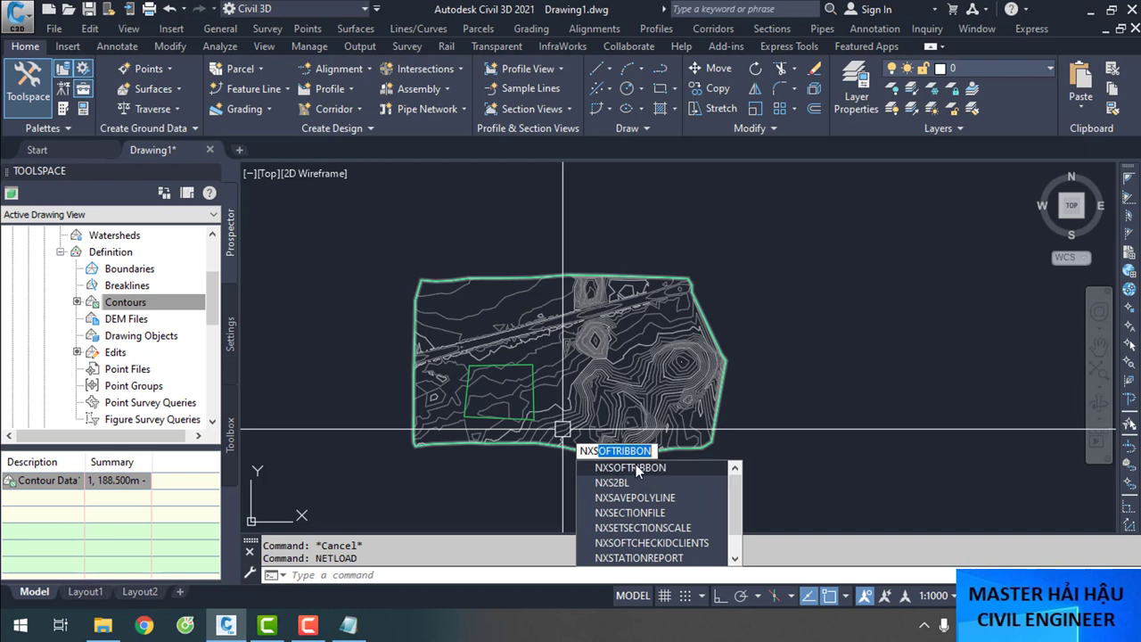
pyautogui.click(635, 468)
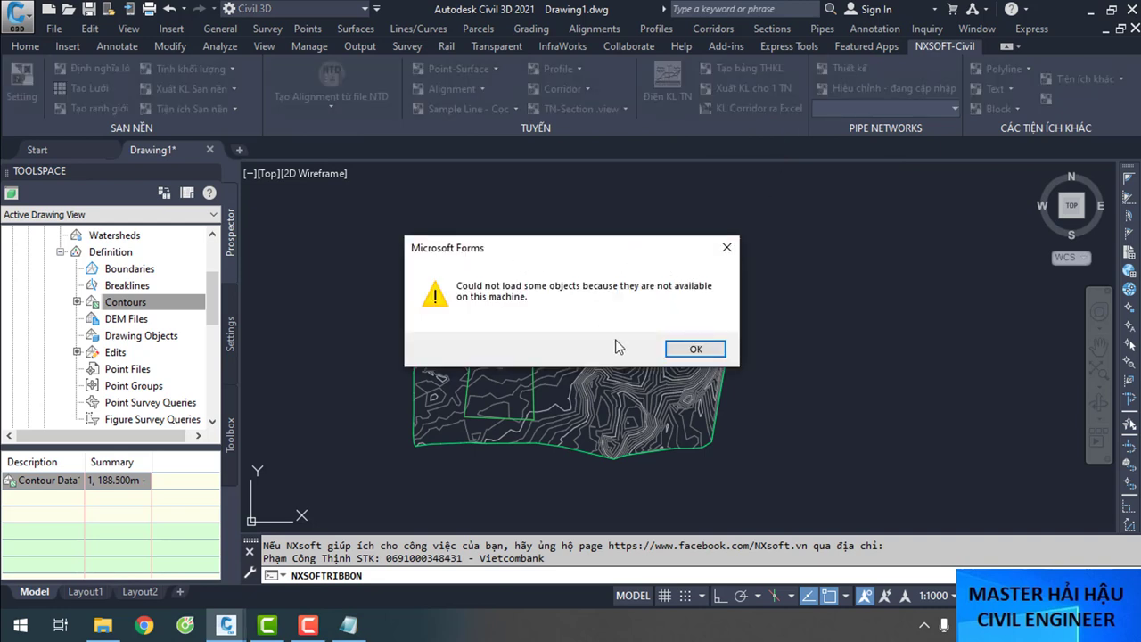
pyautogui.click(728, 250)
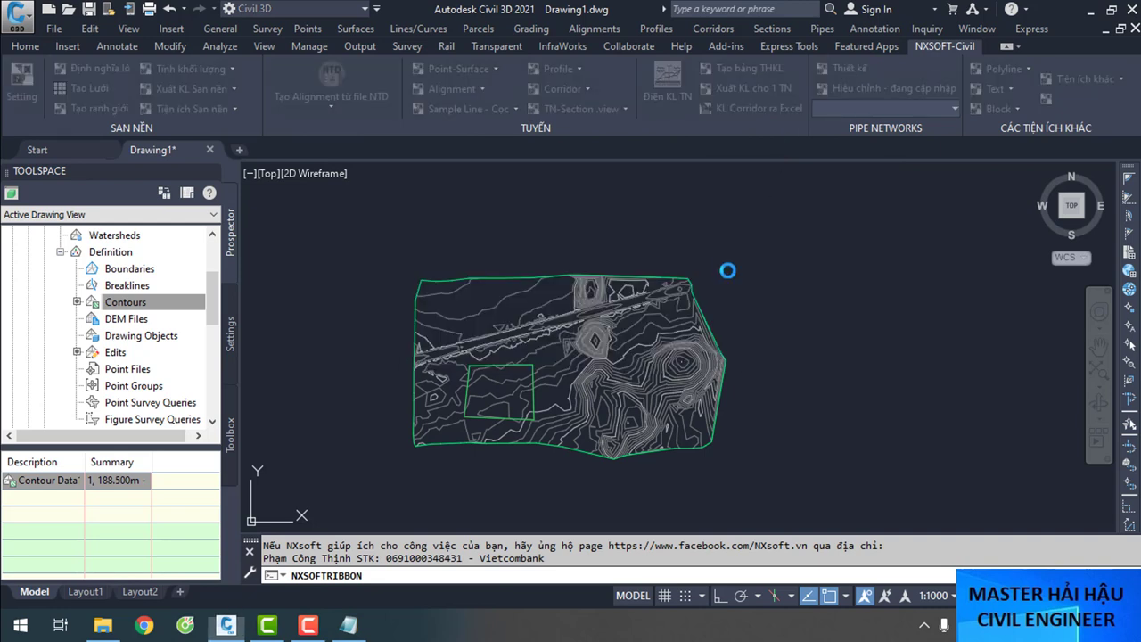
pyautogui.click(726, 251)
pyautogui.click(726, 250)
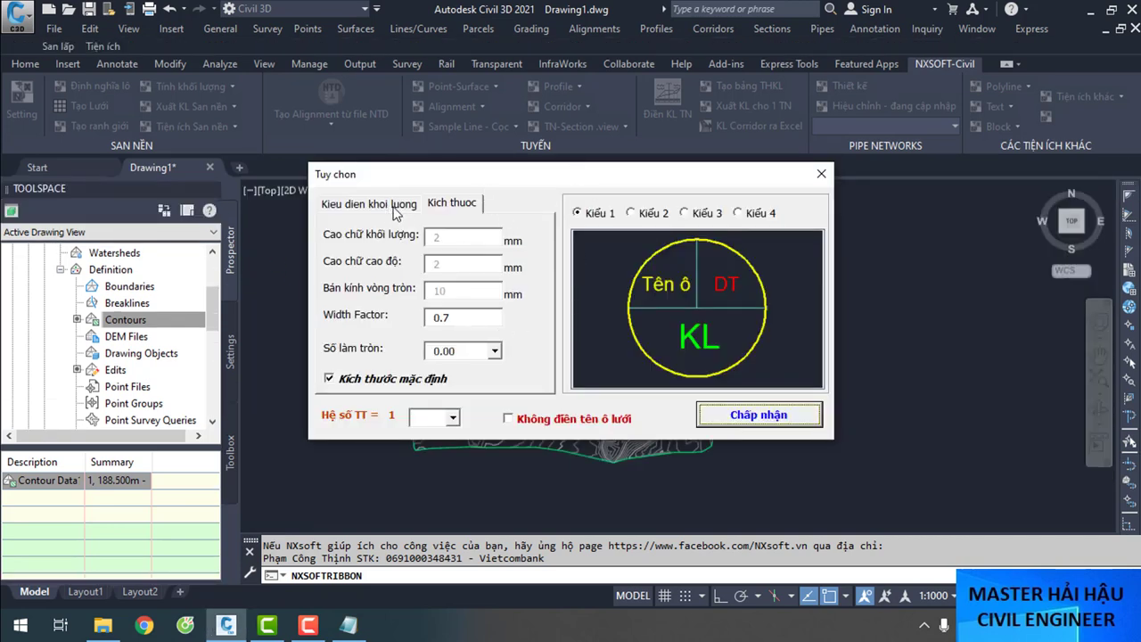
# Compare the volume label styles in the options, keep Kiểu 1 with the default sizes enabled, and accept the settings
pyautogui.click(392, 204)
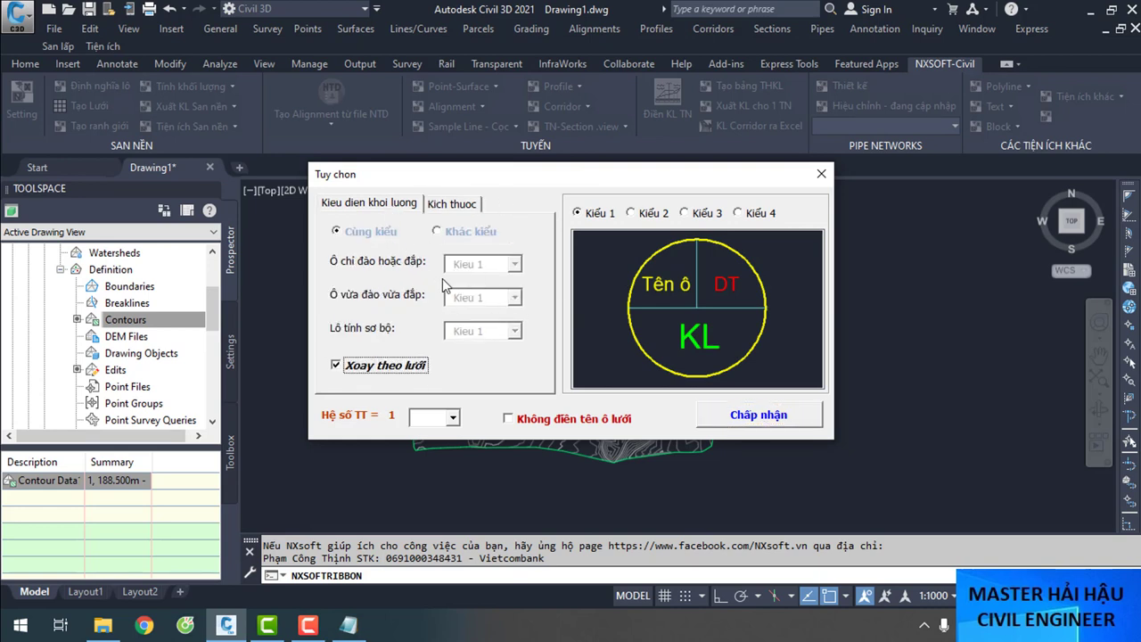
pyautogui.click(633, 214)
pyautogui.click(687, 214)
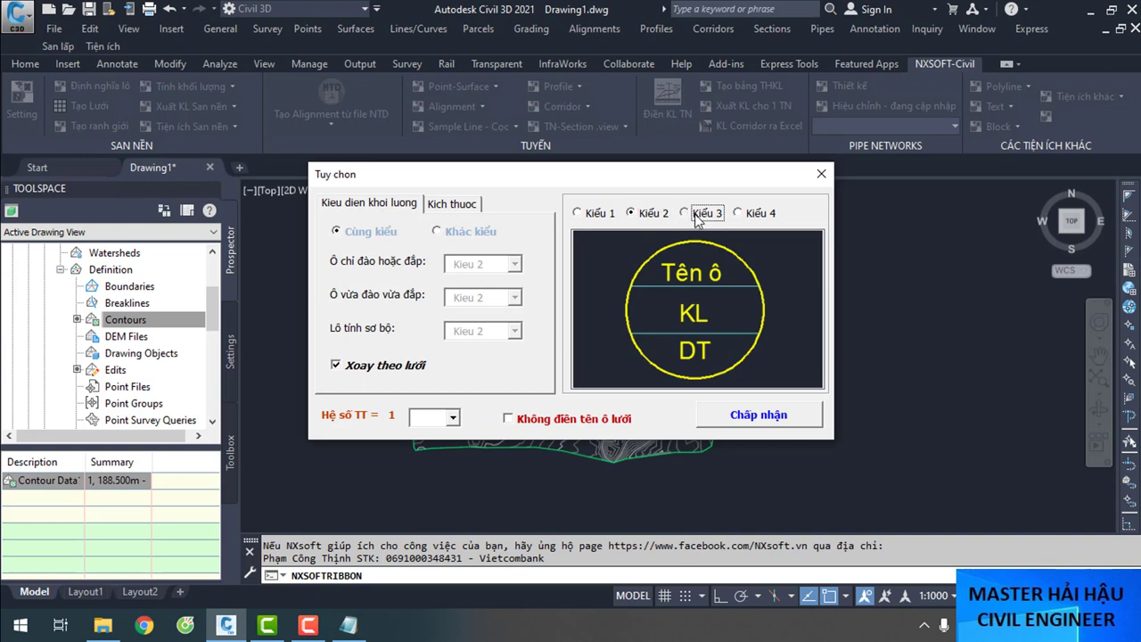
pyautogui.click(740, 214)
pyautogui.click(593, 216)
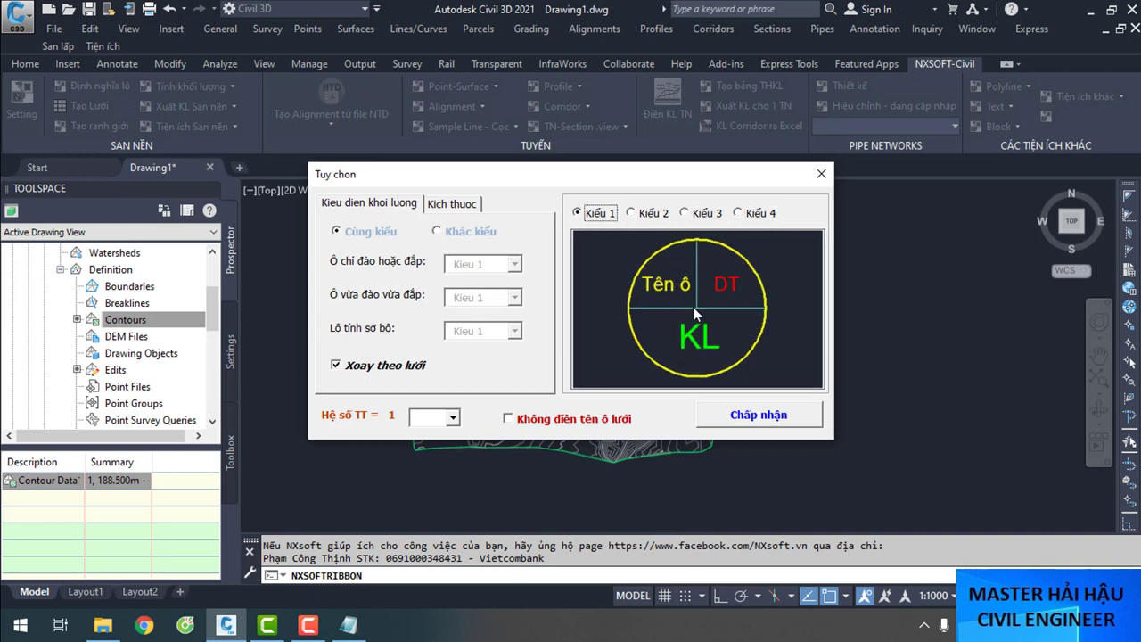
pyautogui.click(455, 205)
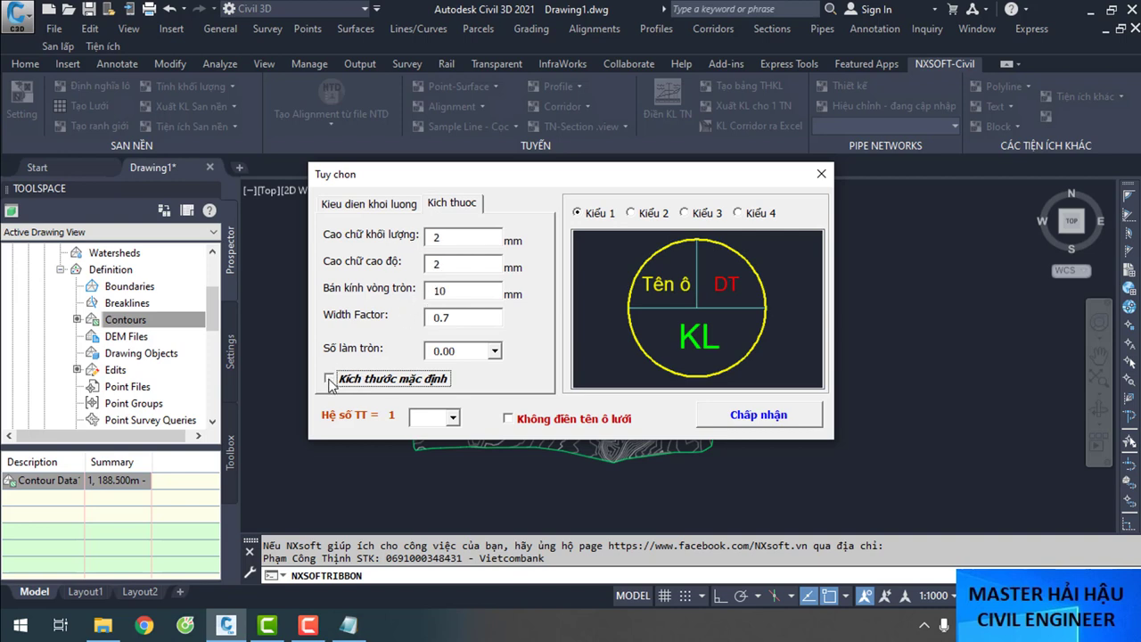
pyautogui.click(330, 380)
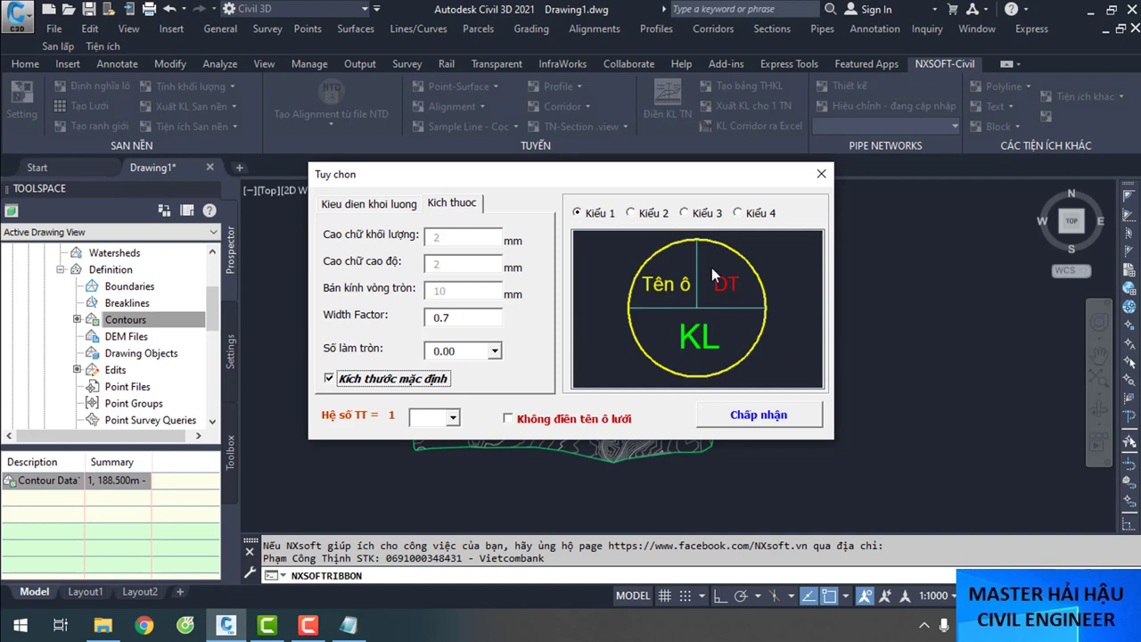
pyautogui.click(781, 420)
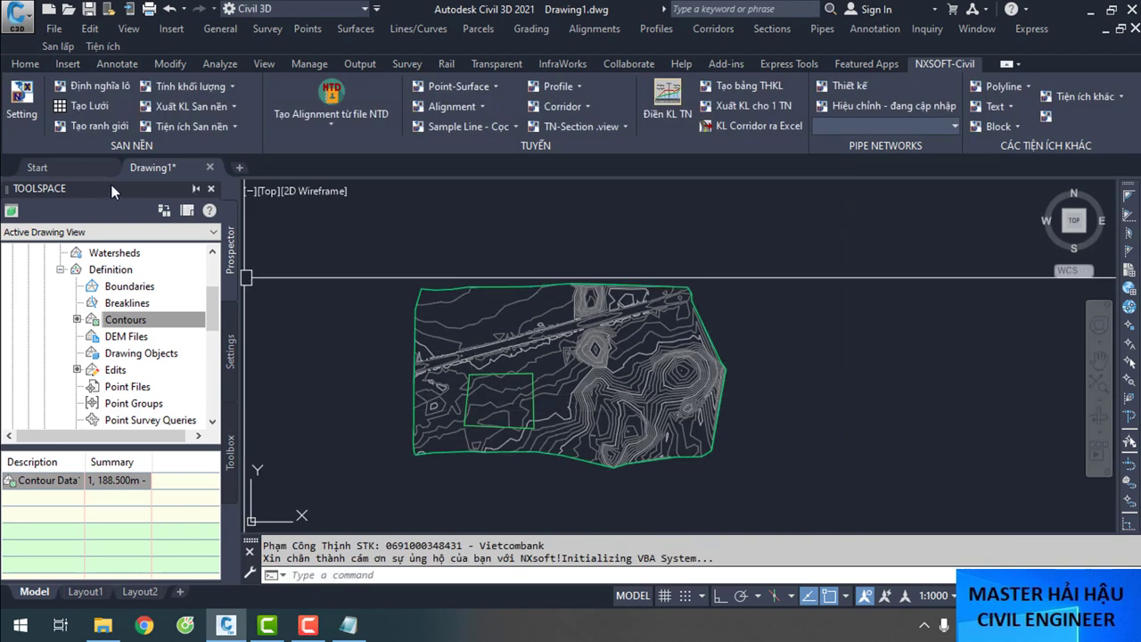
# Try to define the calculation lot with Định nghĩa lô by picking the four-sided levelling boundary
pyautogui.click(58, 46)
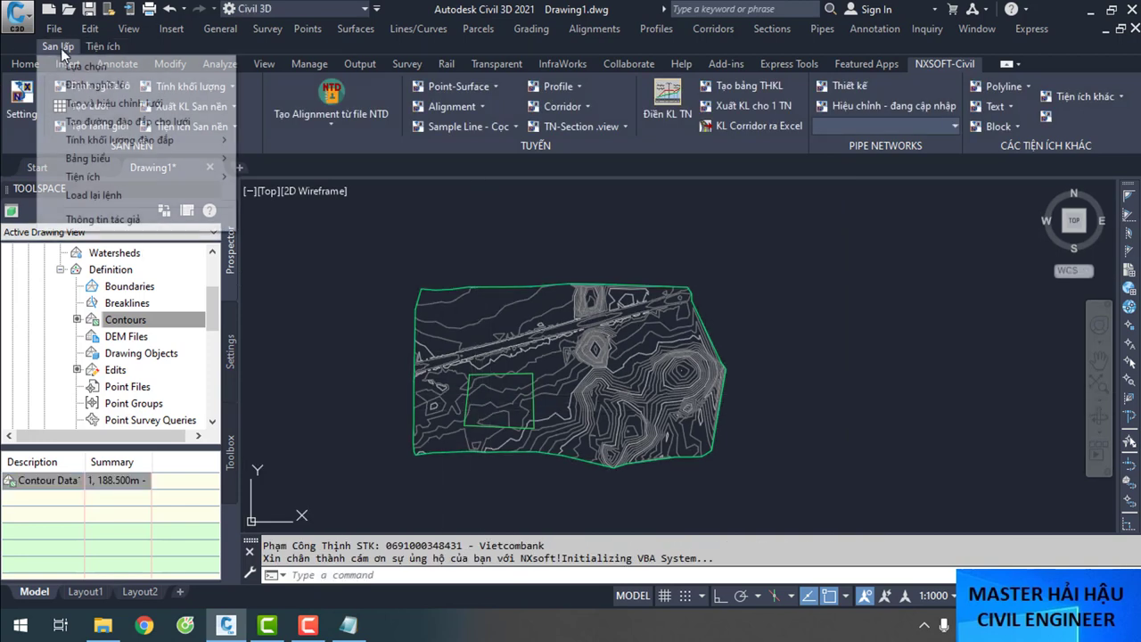
pyautogui.click(61, 49)
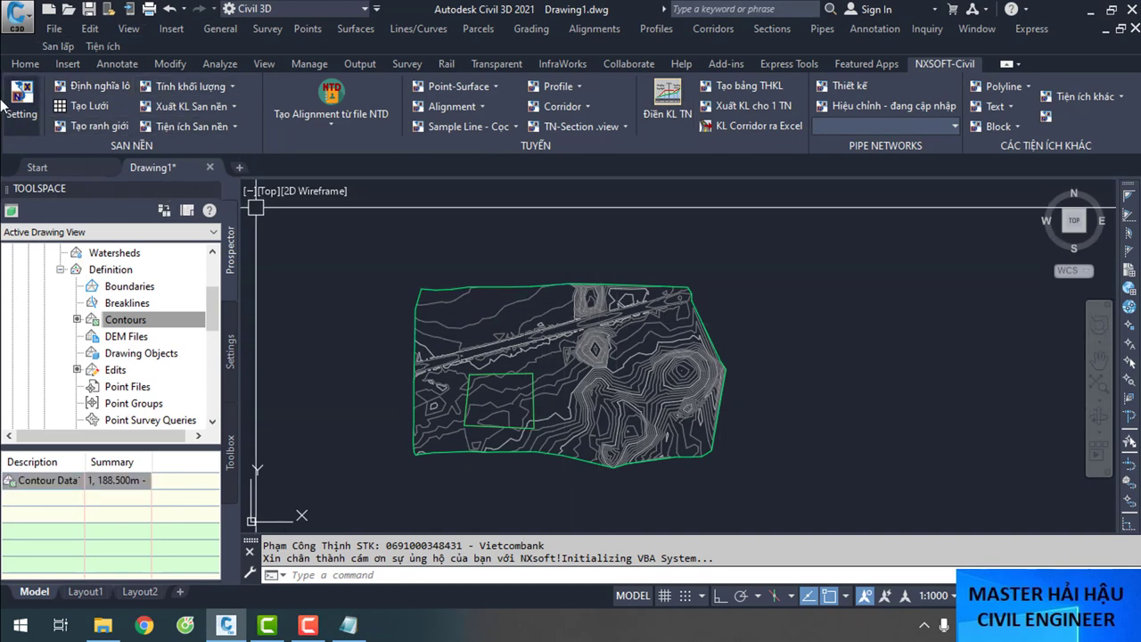
pyautogui.click(86, 89)
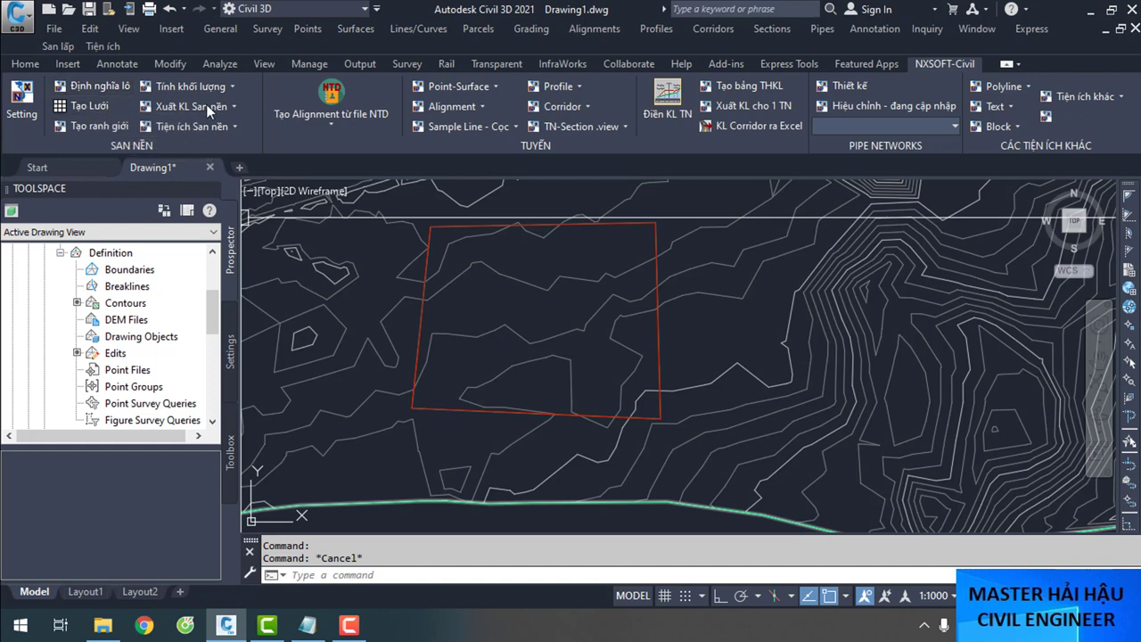
pyautogui.click(109, 88)
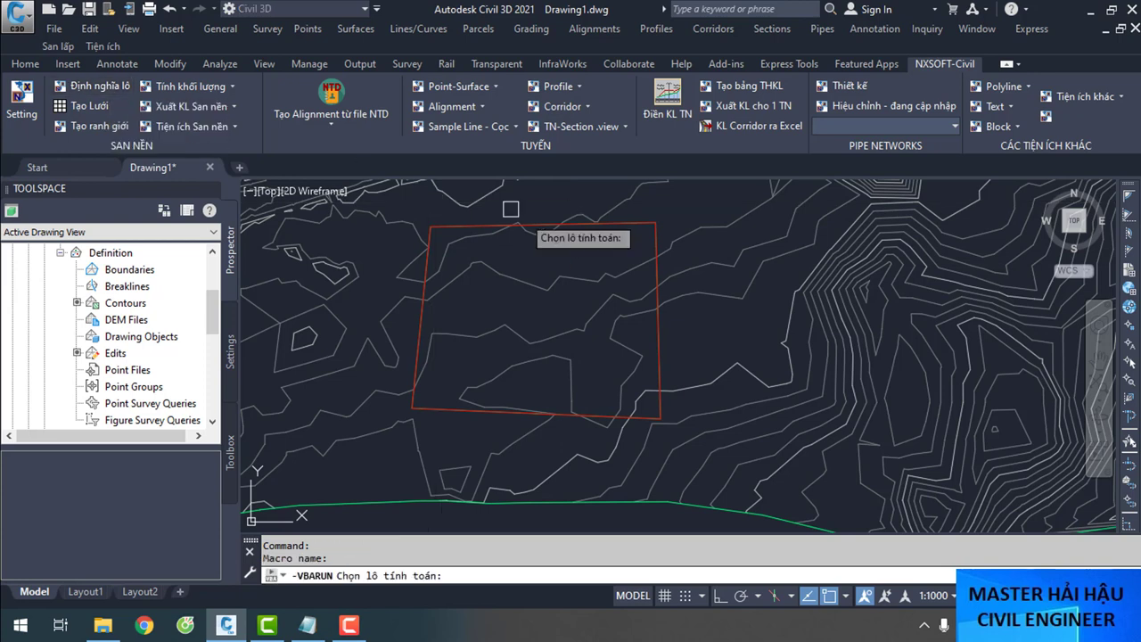
pyautogui.click(651, 279)
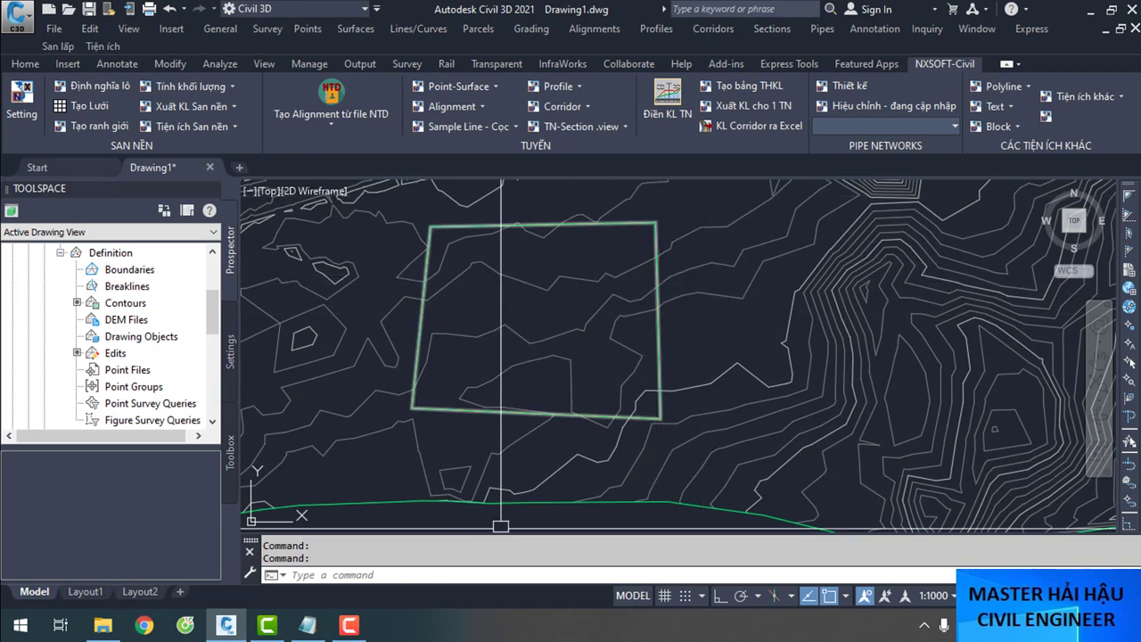
# Draw a short slanted helper line in the empty area just west of the site surface
pyautogui.scroll(2, 660, 320)
pyautogui.scroll(-2, 640, 345)
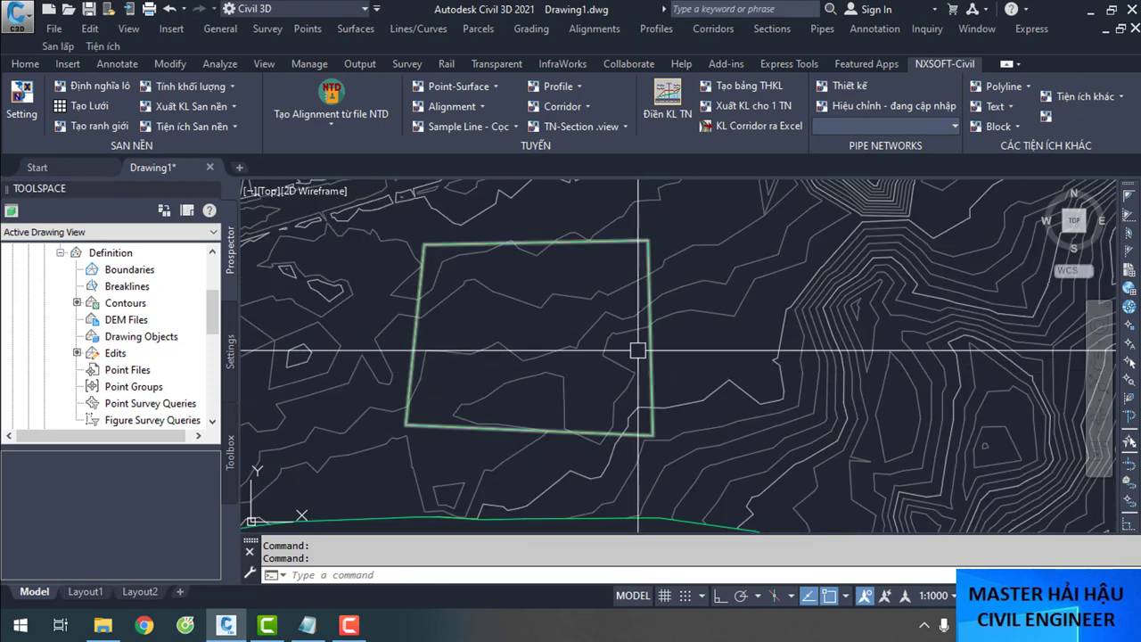
pyautogui.scroll(3, 660, 274)
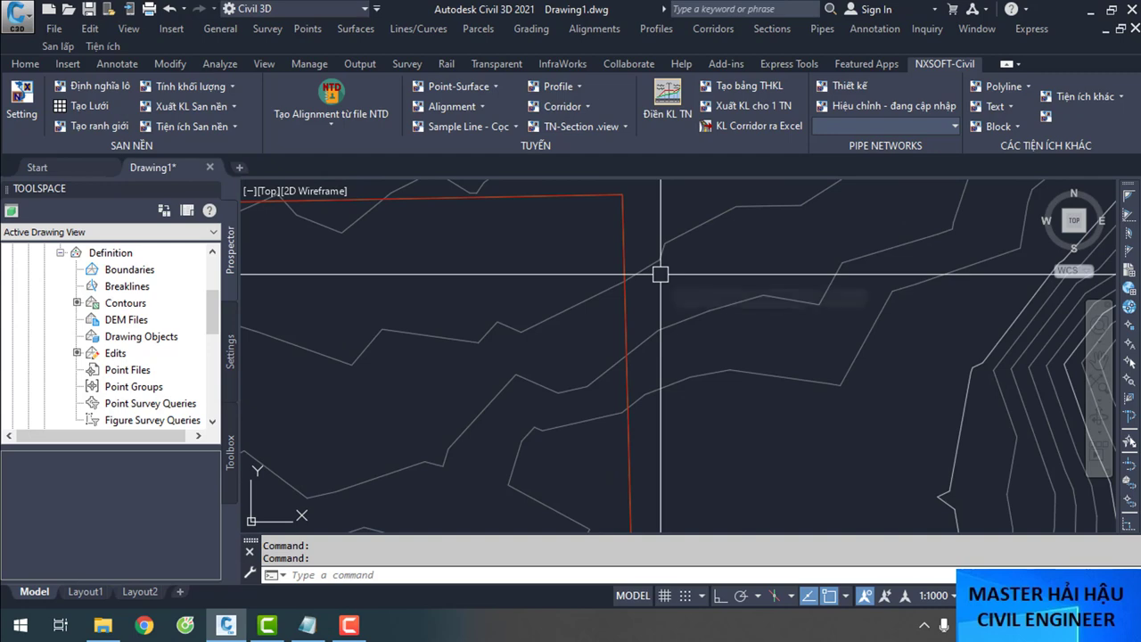
pyautogui.scroll(-4, 638, 360)
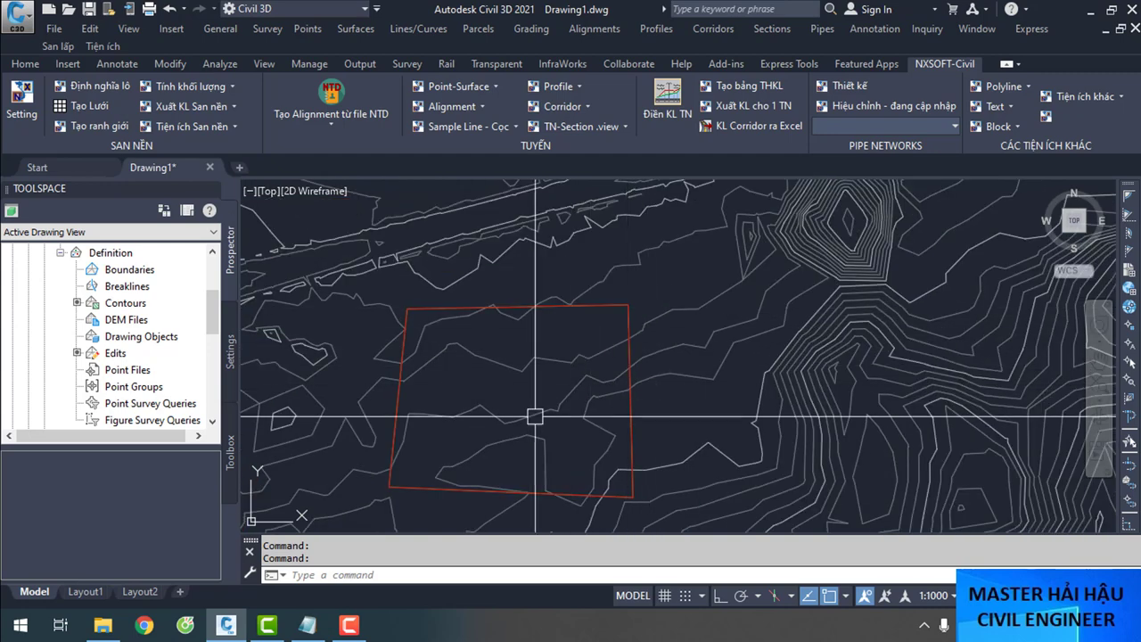
pyautogui.scroll(2, 628, 406)
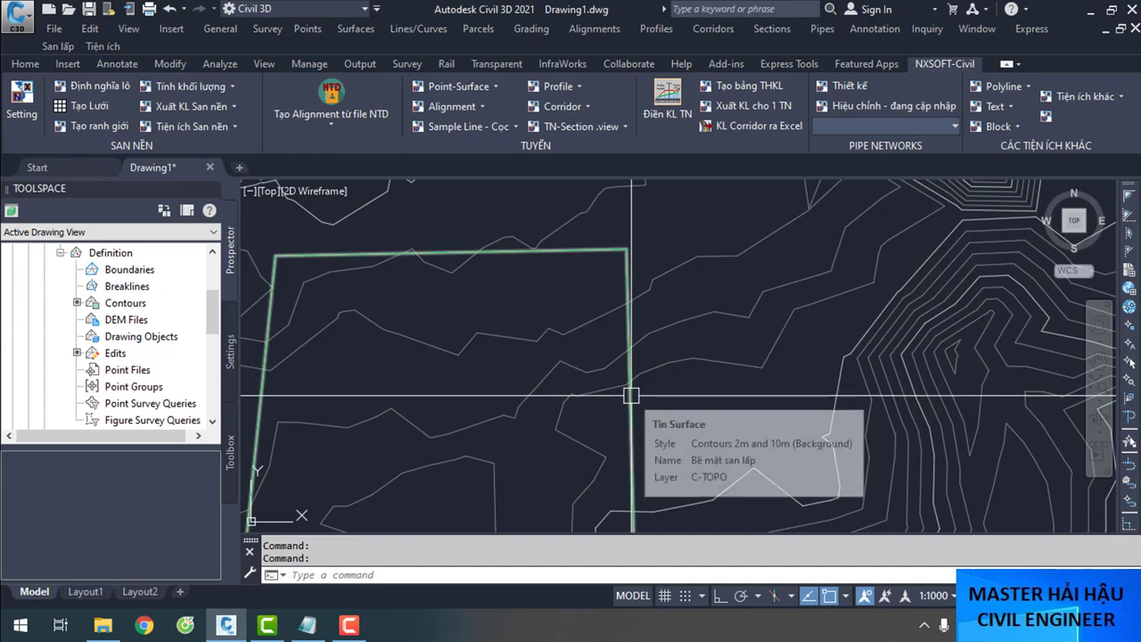
pyautogui.scroll(-4, 631, 395)
pyautogui.write('L')
pyautogui.press('Return')
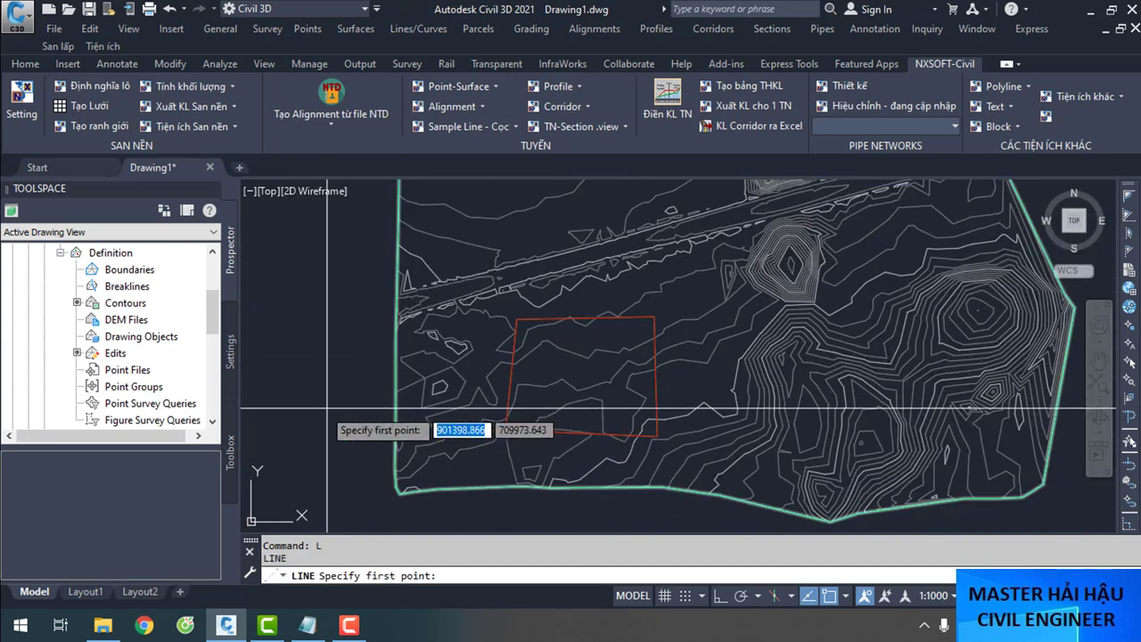
pyautogui.click(320, 407)
pyautogui.click(341, 343)
pyautogui.press('Return')
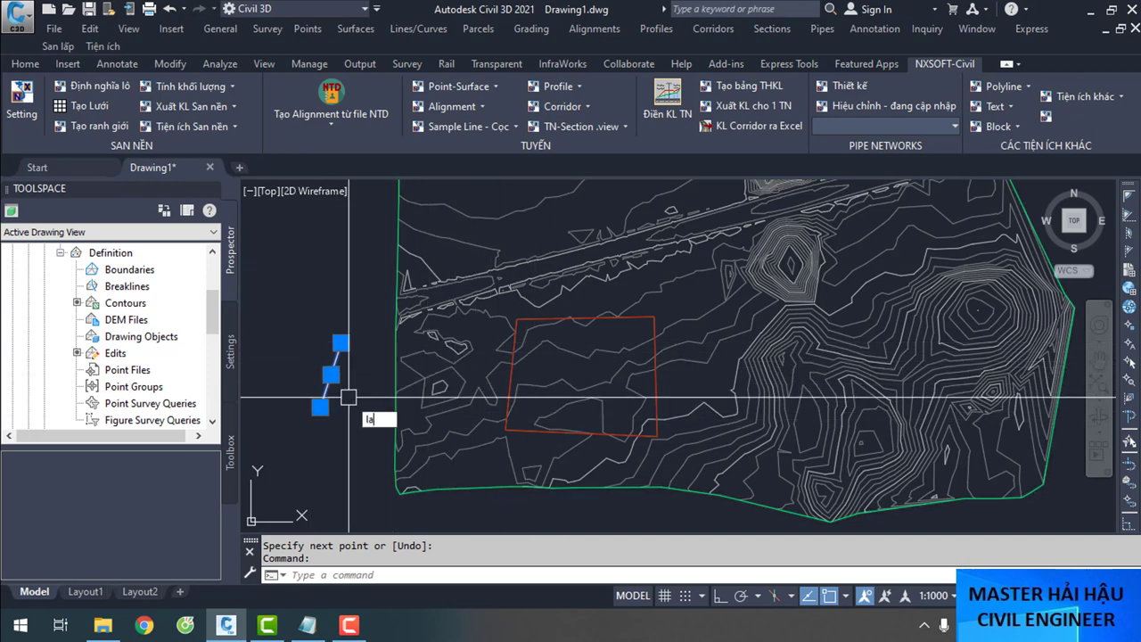
# Turn on all layers with LAYON and isolate layer 0 with LAYISO, using the short line as the reference object
pyautogui.write('LAYON')
pyautogui.press('Return')
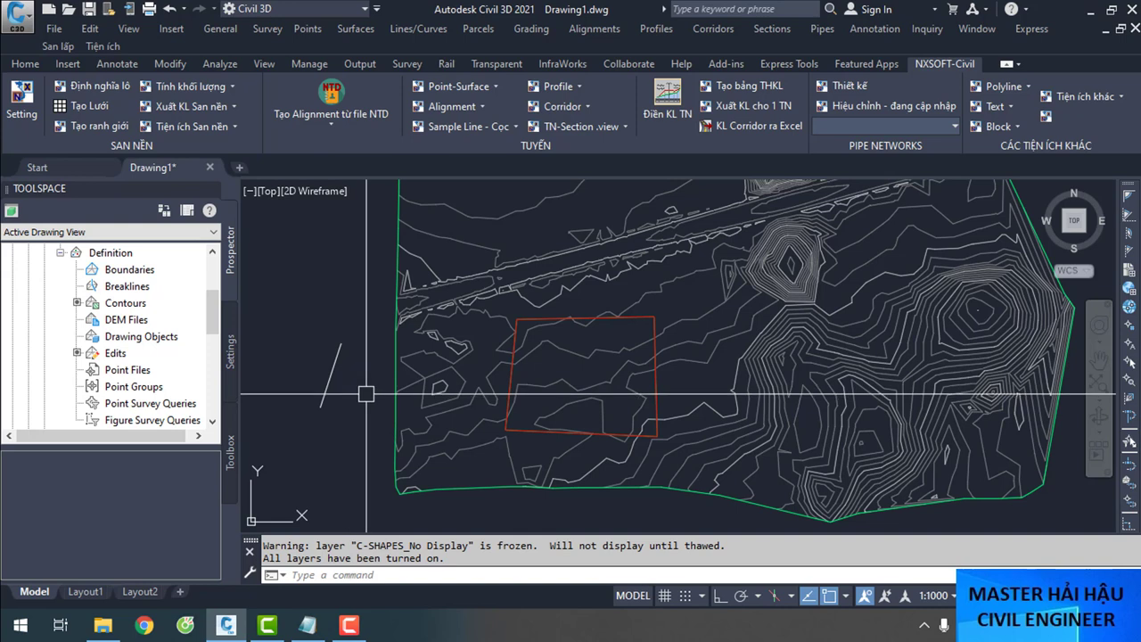
pyautogui.write('LAYo')
pyautogui.press('Escape')
pyautogui.click(329, 373)
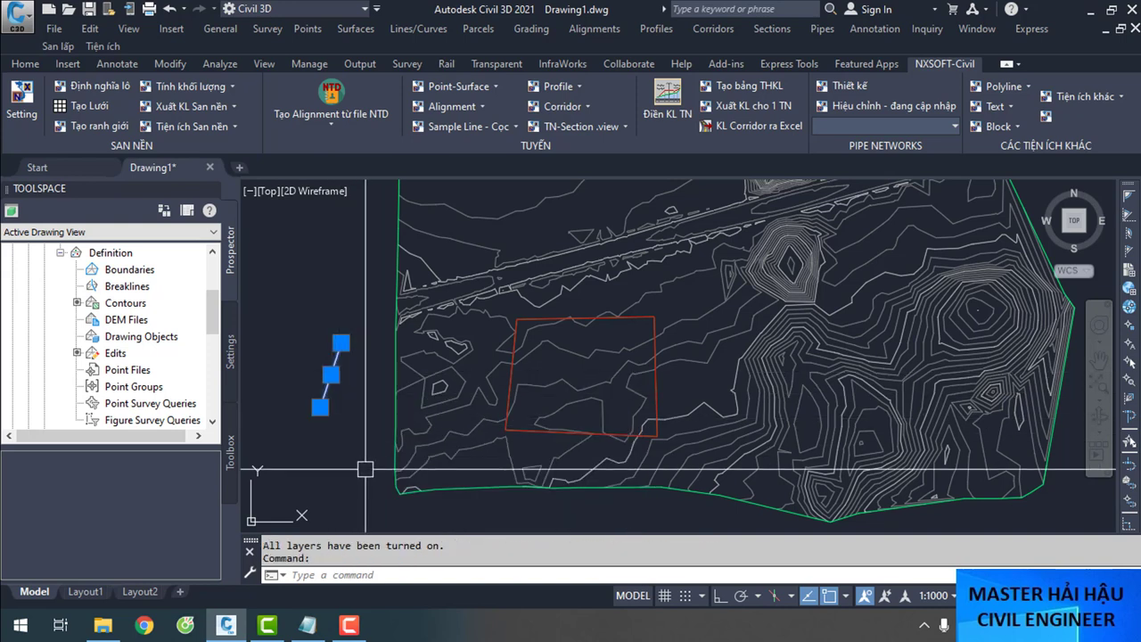
pyautogui.write('layiso')
pyautogui.press('Return')
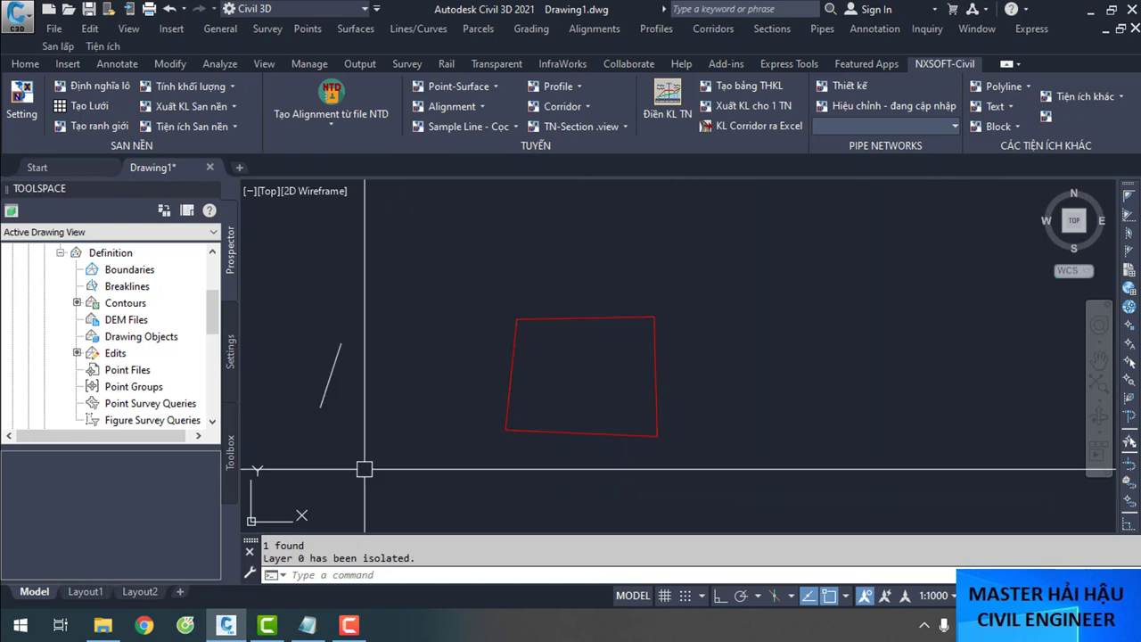
# Check that the red boundary polyline can be selected, and erase the short helper line beside it
pyautogui.click(566, 435)
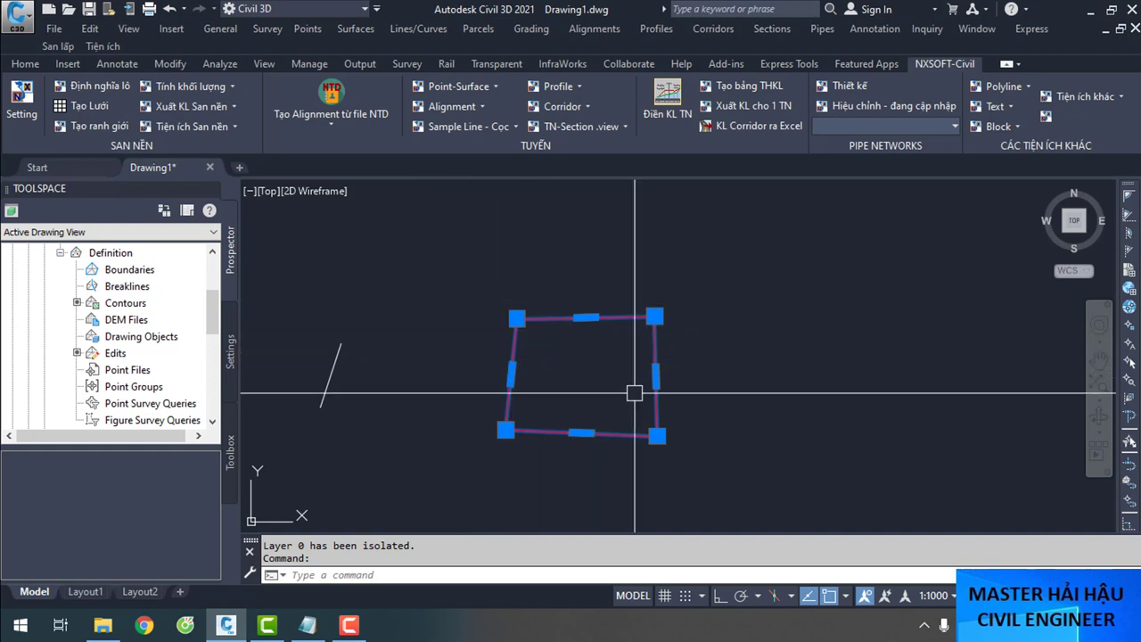
pyautogui.press('Escape')
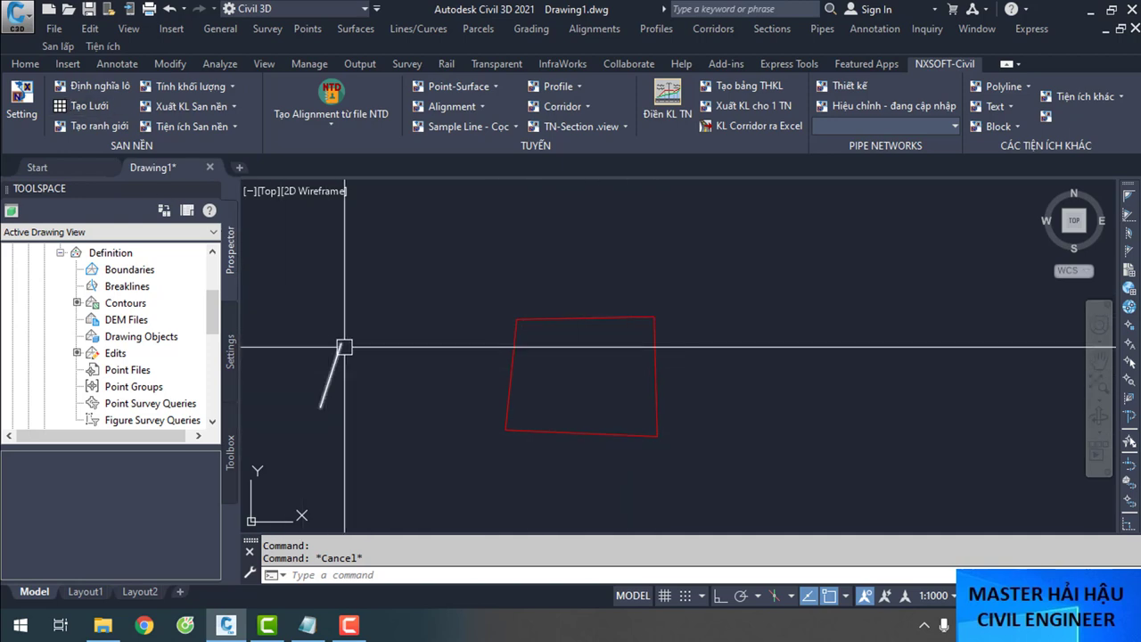
pyautogui.click(326, 372)
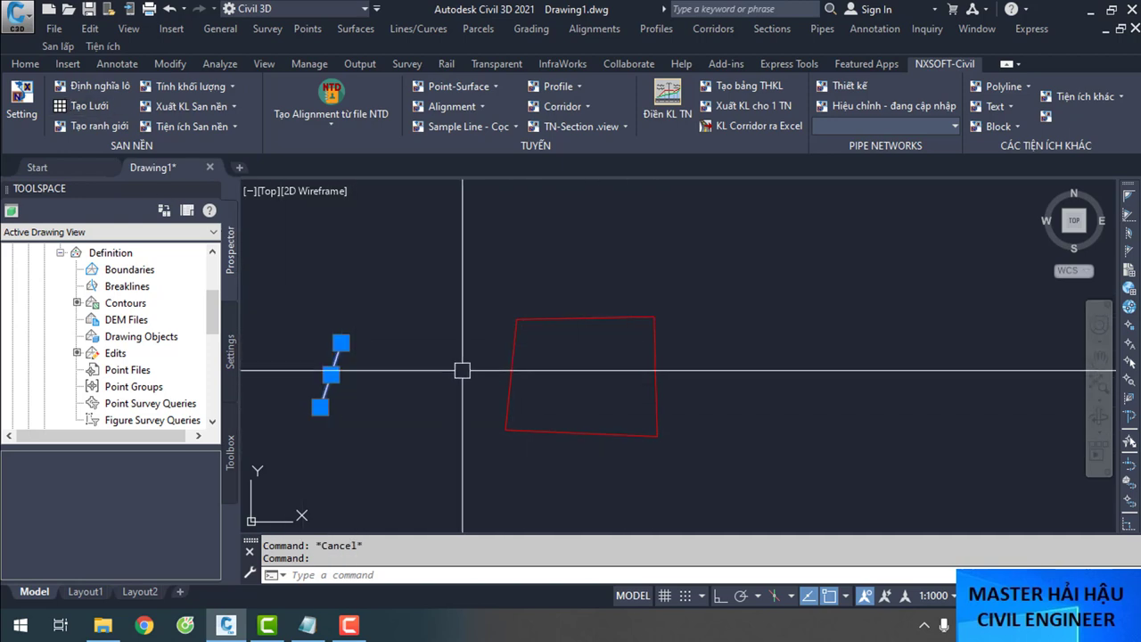
pyautogui.write('e')
pyautogui.press('Return')
# Examine the contour data in the definition of the Bề mặt san lấp surface, and collapse the definition
pyautogui.click(123, 305)
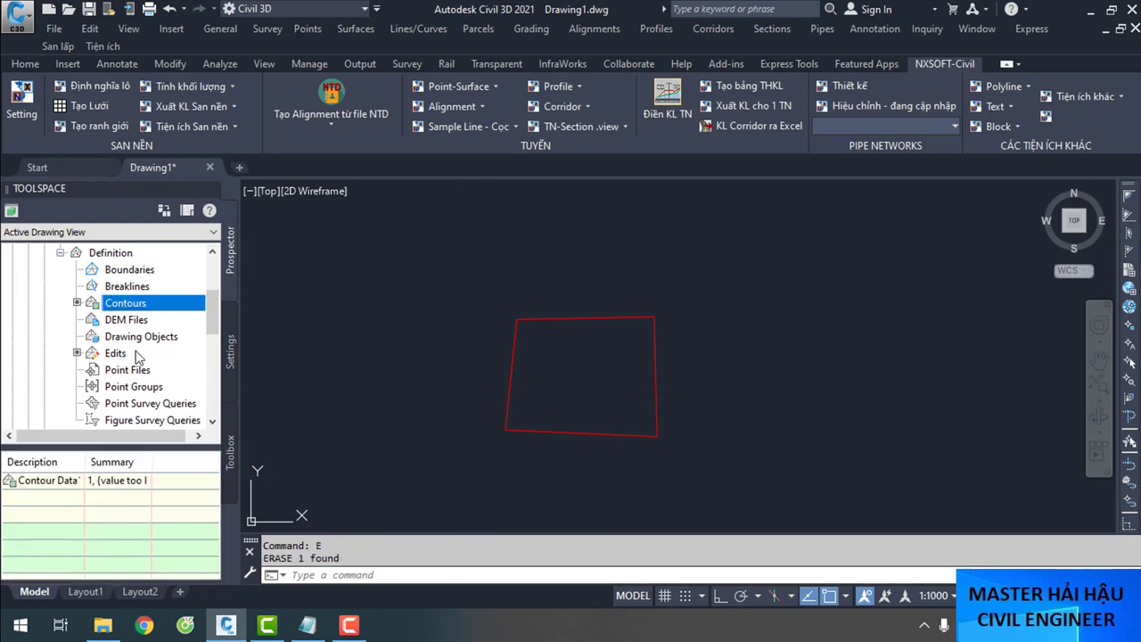
pyautogui.click(79, 484)
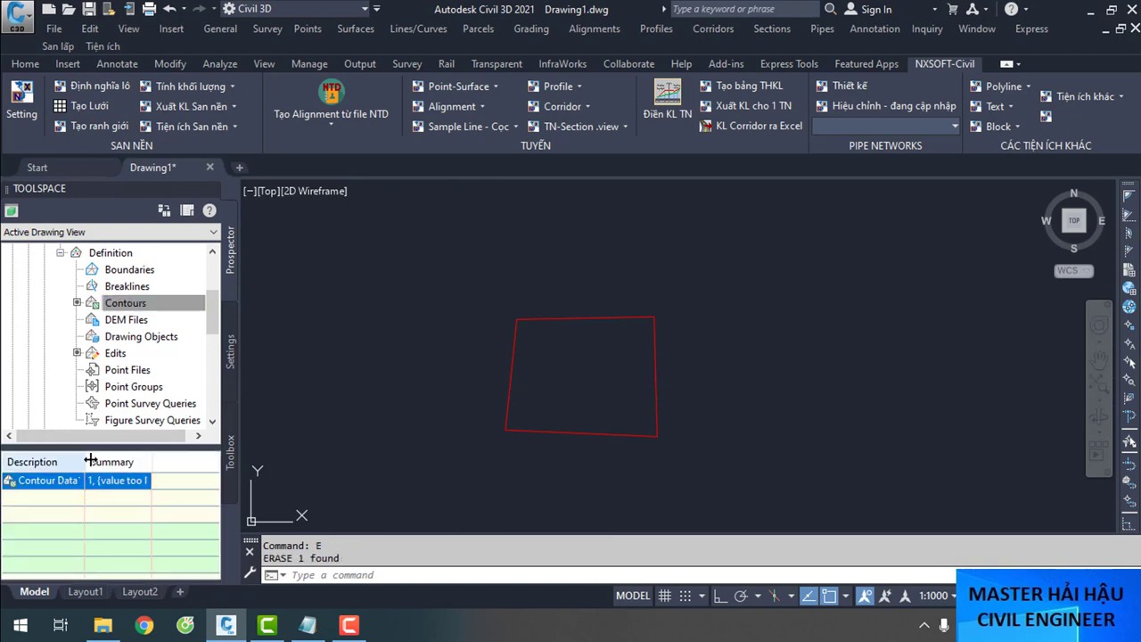
pyautogui.moveTo(125, 462); pyautogui.dragTo(114, 462)
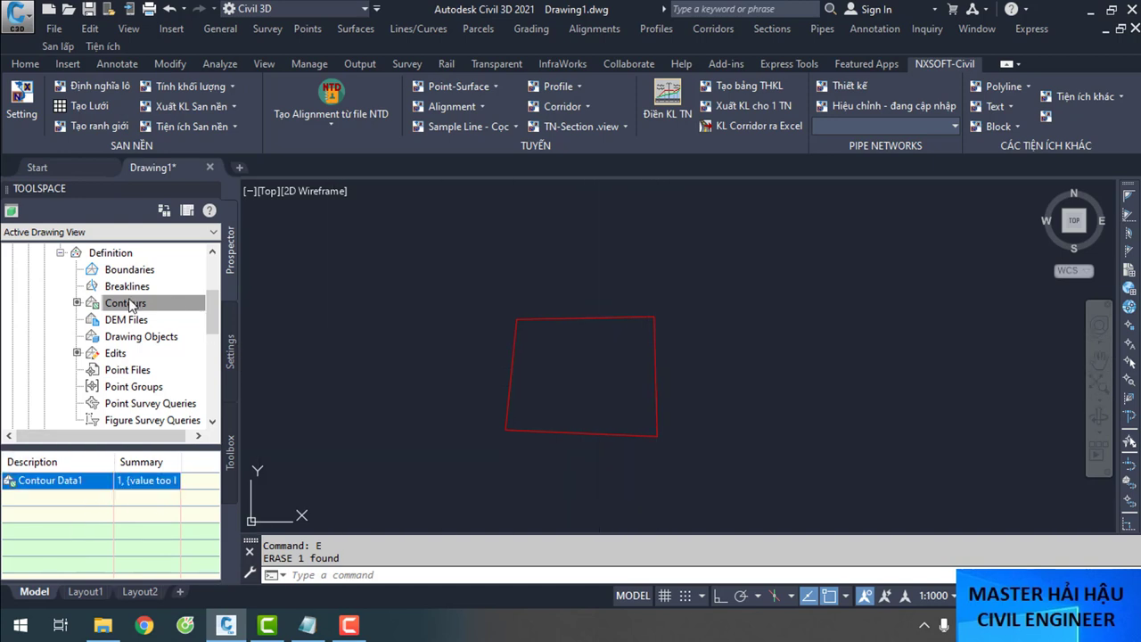
pyautogui.scroll(3, 82, 339)
pyautogui.click(61, 389)
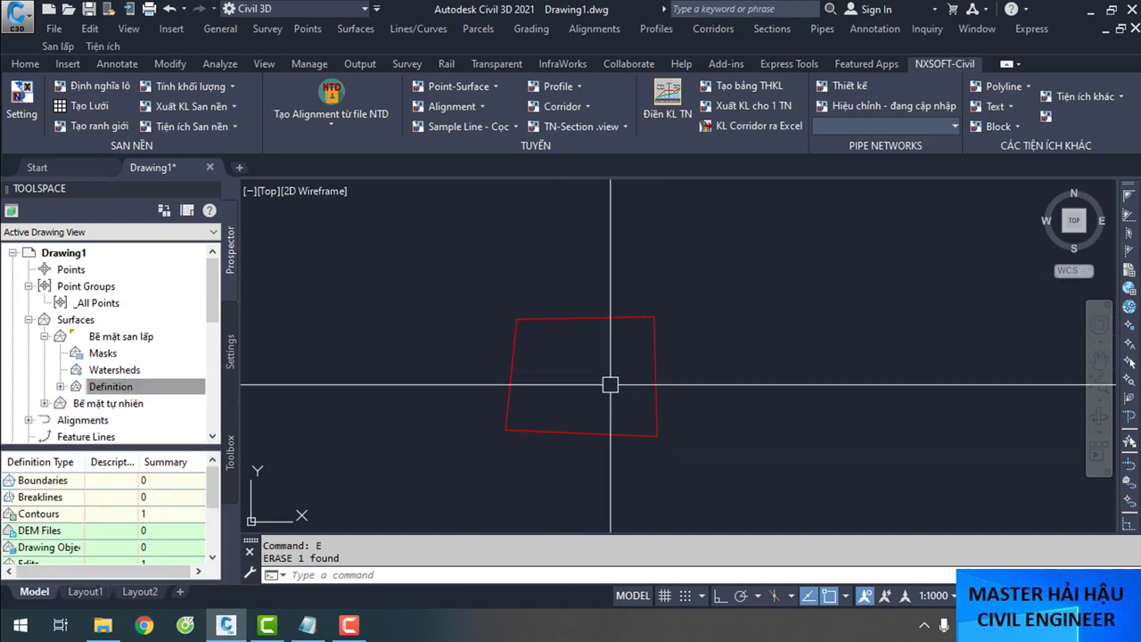
# Copy the red boundary polyline 200 units due west with ortho on
pyautogui.click(656, 361)
pyautogui.scroll(-1, 641, 399)
pyautogui.write('co')
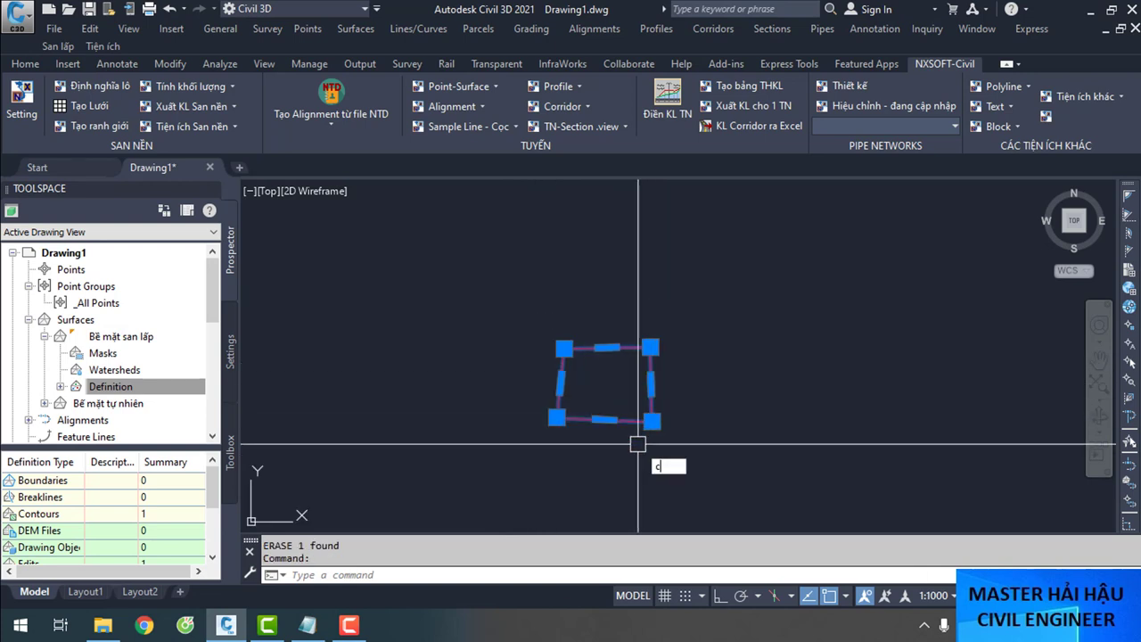
pyautogui.press('Return')
pyautogui.click(842, 414)
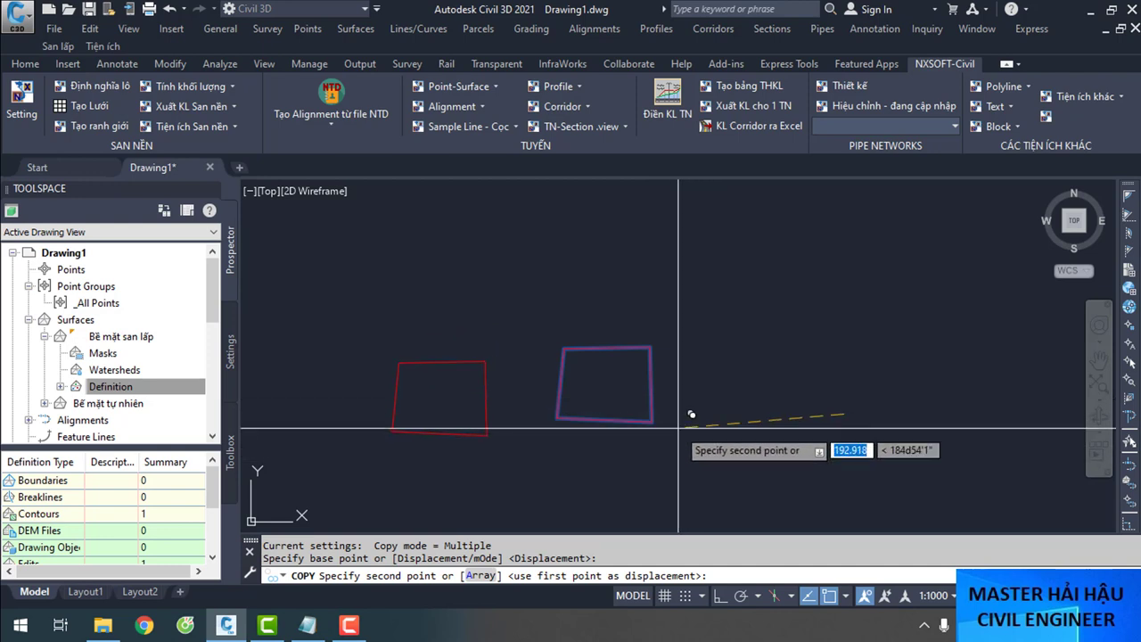
pyautogui.press('F8')
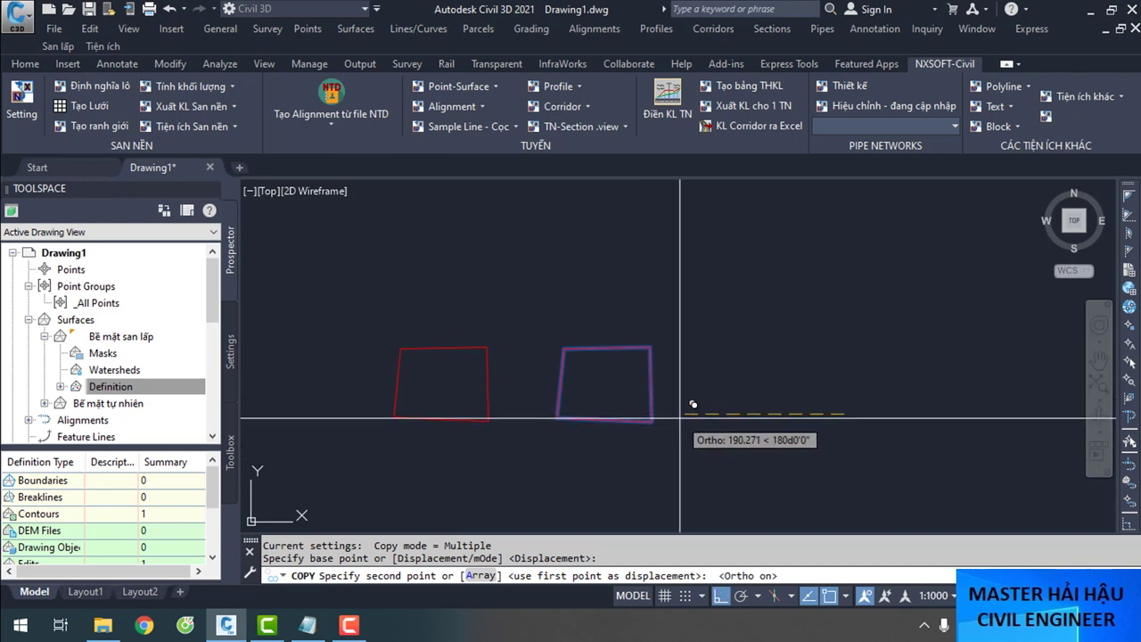
pyautogui.write('20')
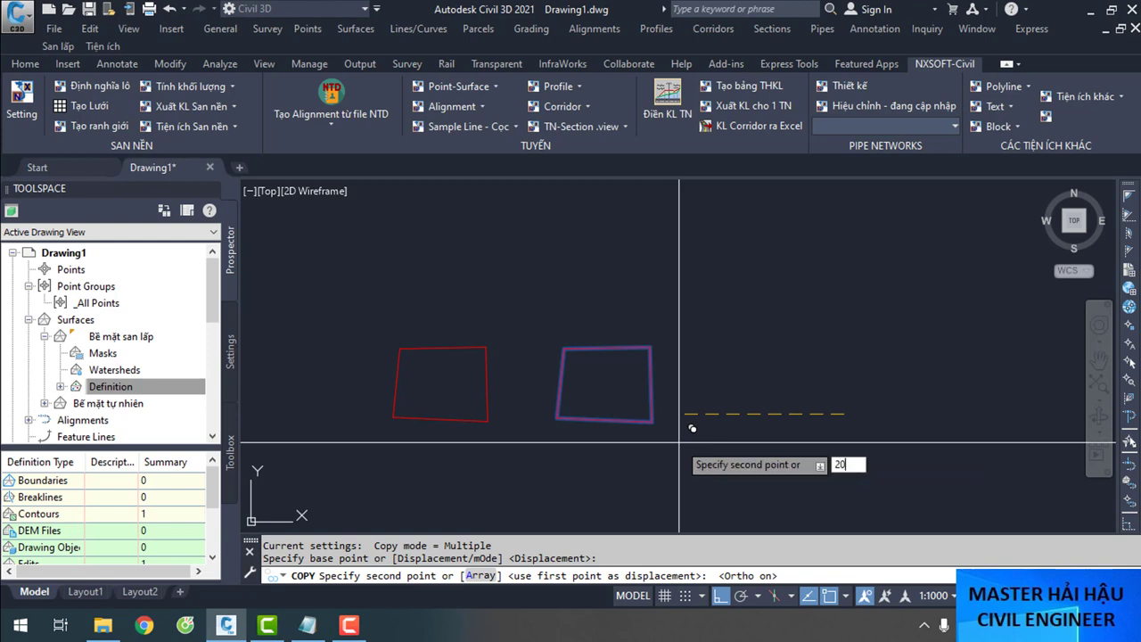
pyautogui.write('0')
pyautogui.press('Return')
pyautogui.press('Escape')
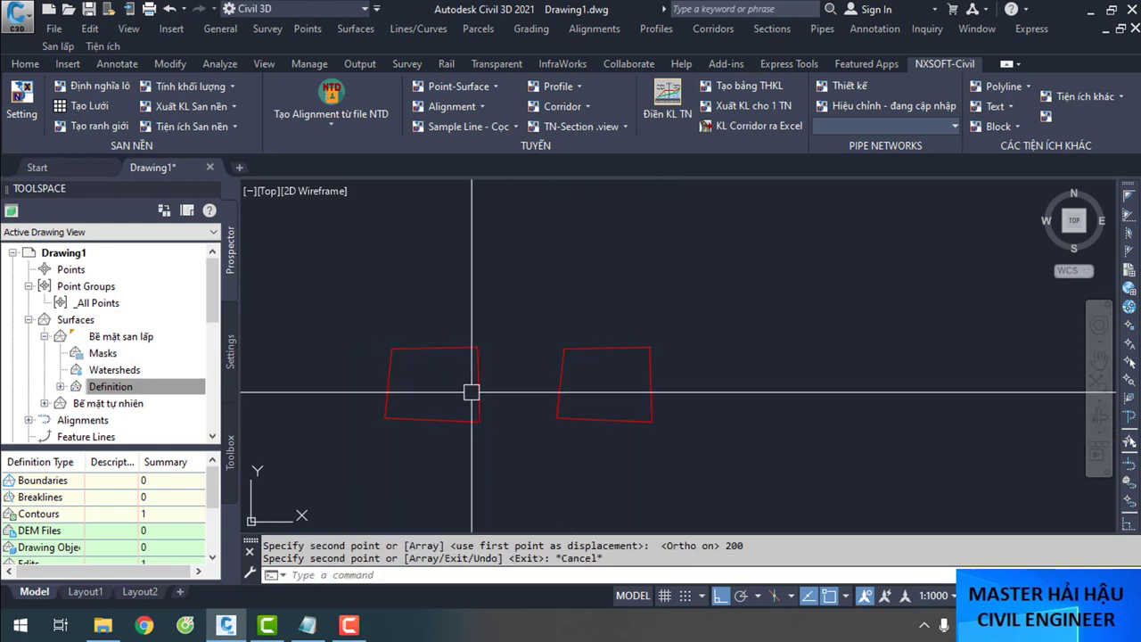
# Create a new layer named SLMB and set its colour to yellow
pyautogui.click(25, 64)
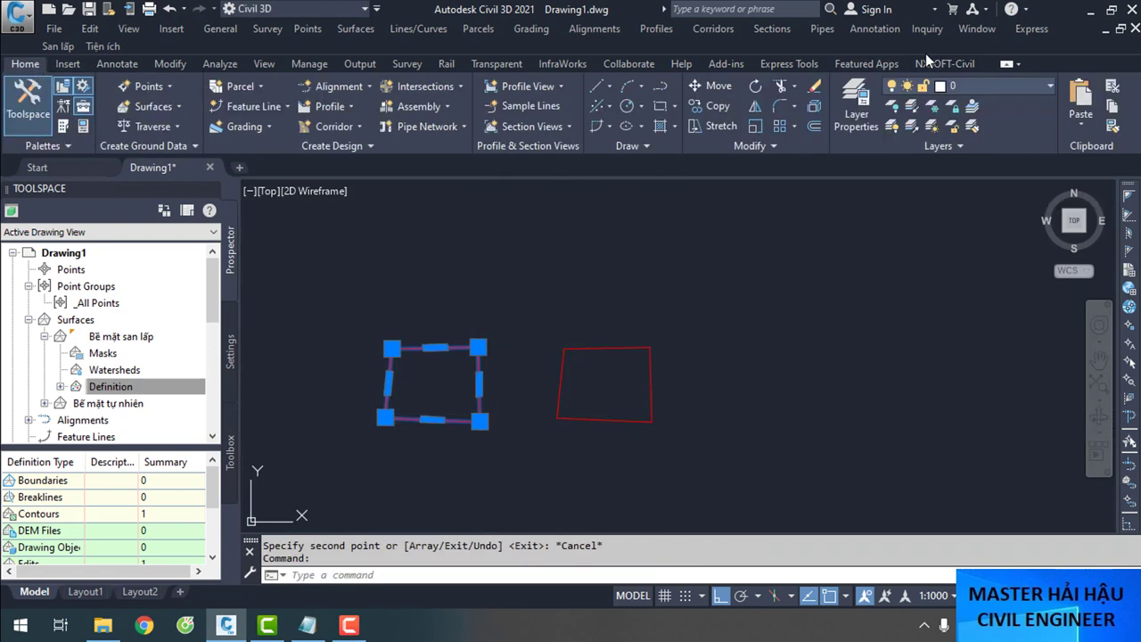
pyautogui.click(992, 85)
pyautogui.click(856, 105)
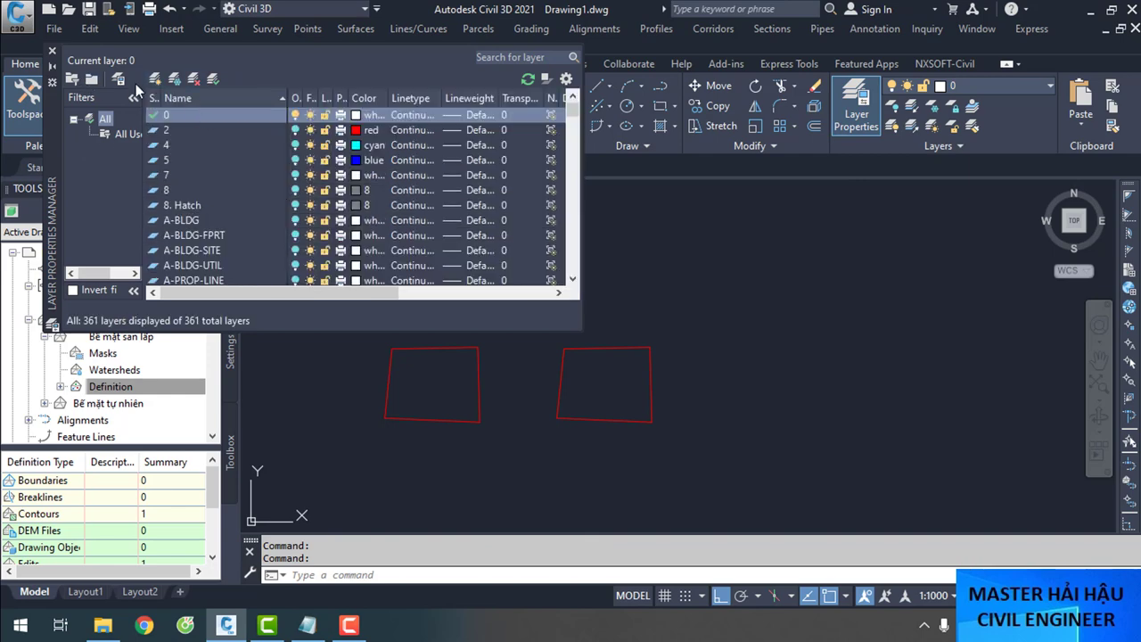
pyautogui.rightClick(181, 113)
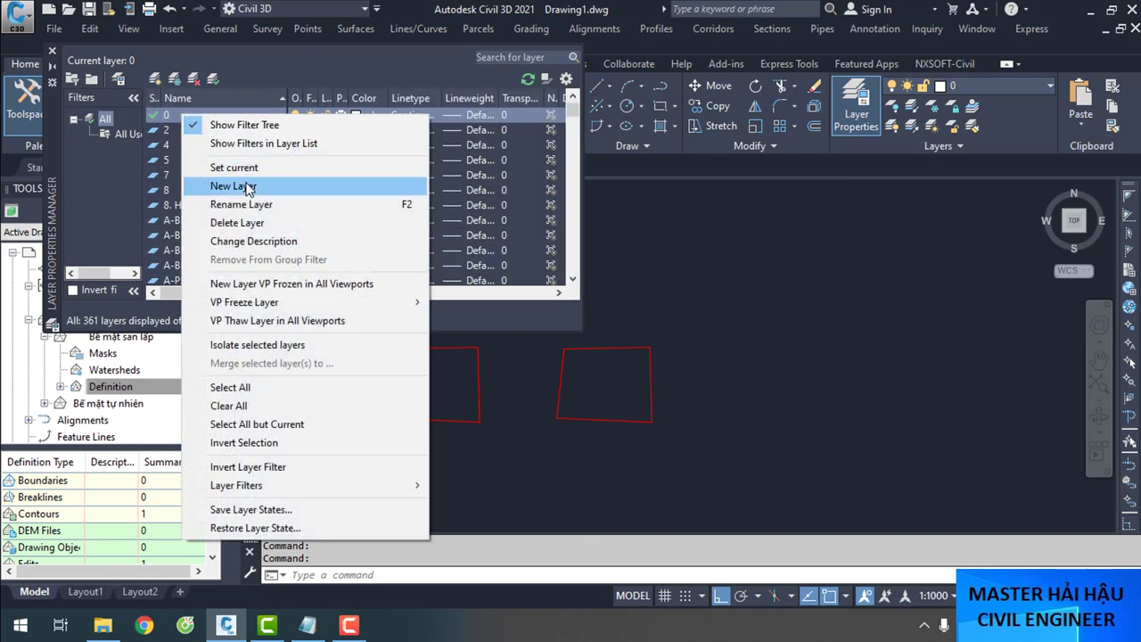
pyautogui.click(247, 186)
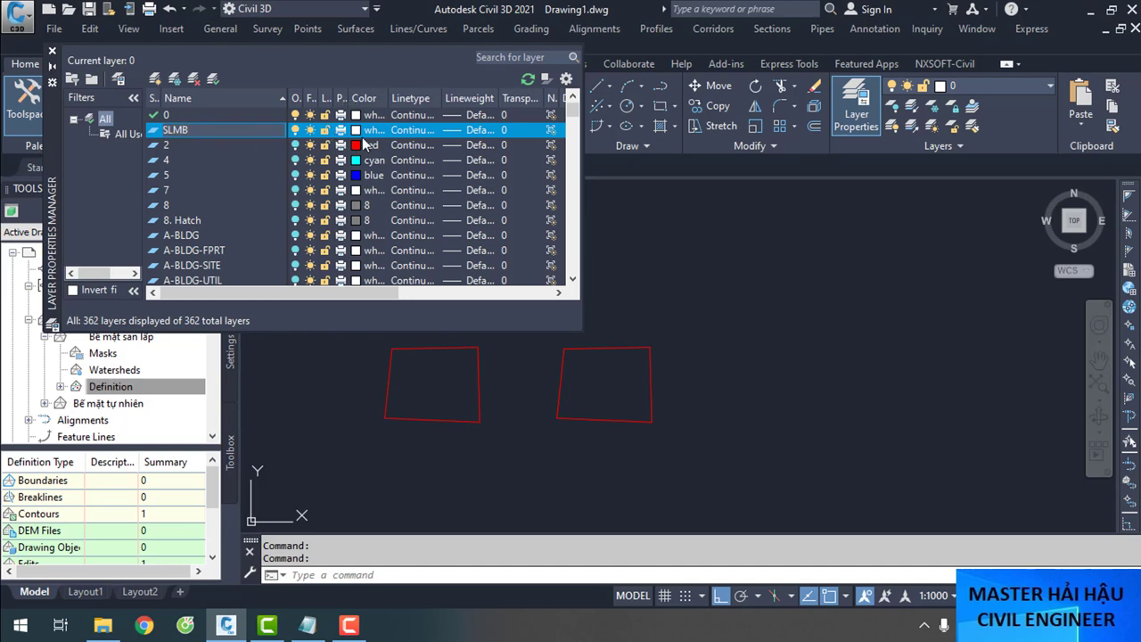
pyautogui.click(357, 130)
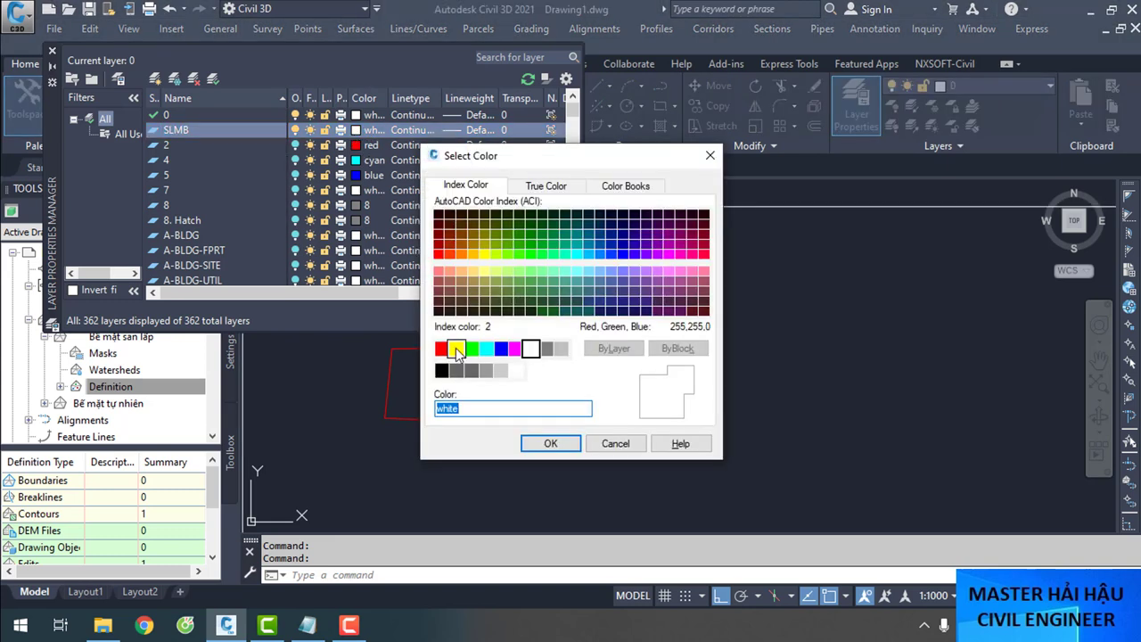
pyautogui.click(455, 349)
pyautogui.click(550, 443)
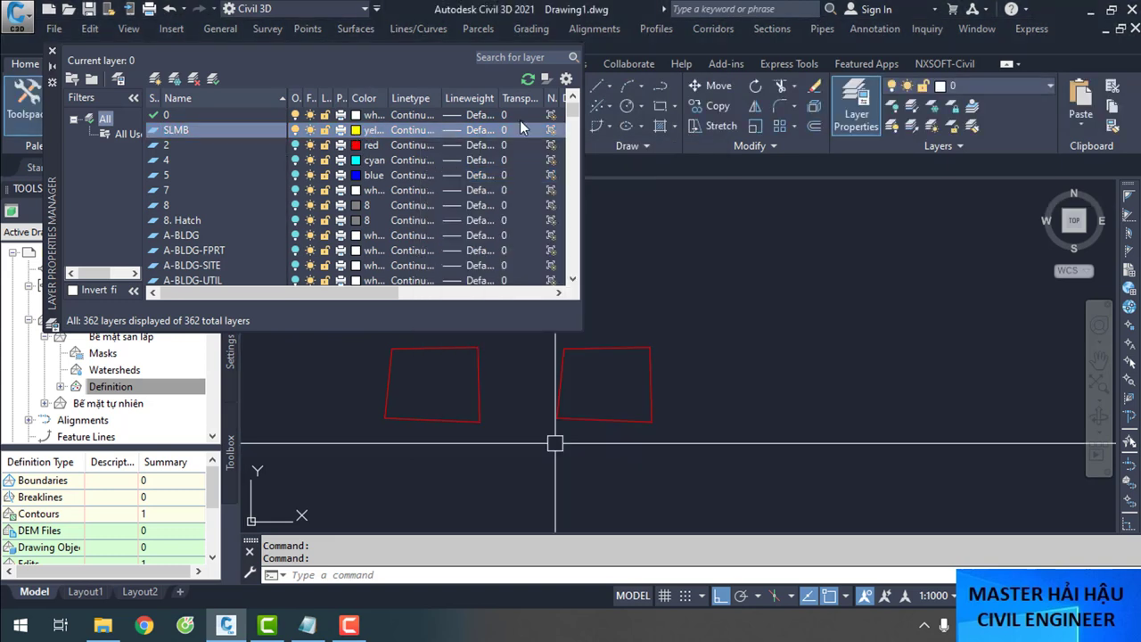
pyautogui.click(52, 51)
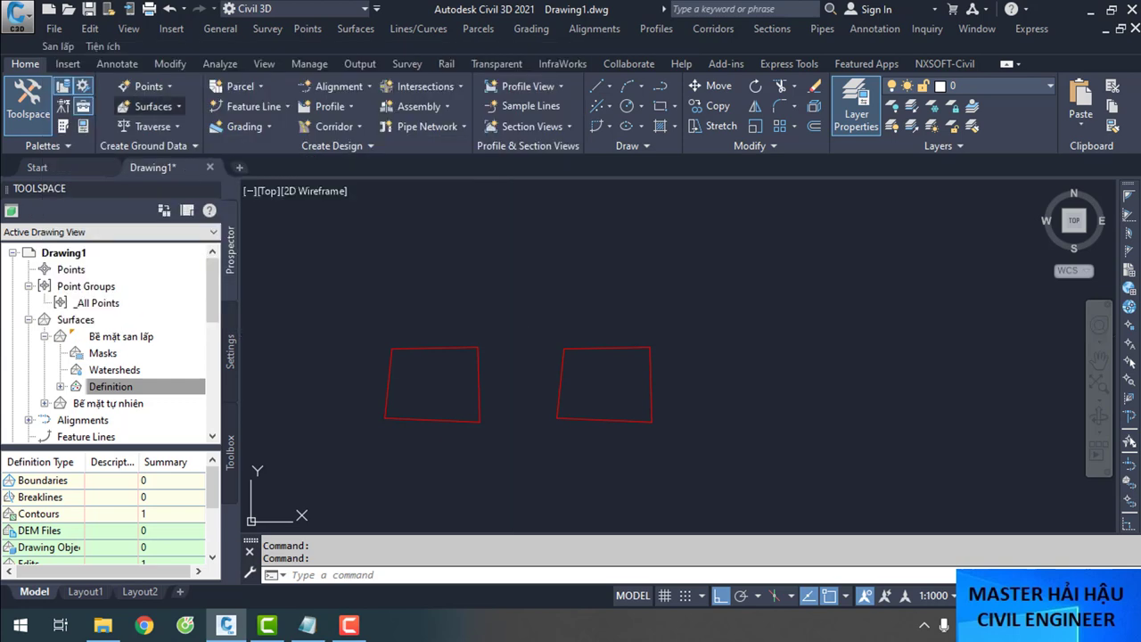
# Put the copied boundary polyline on layer SLMB and set its colour to ByLayer
pyautogui.click(413, 416)
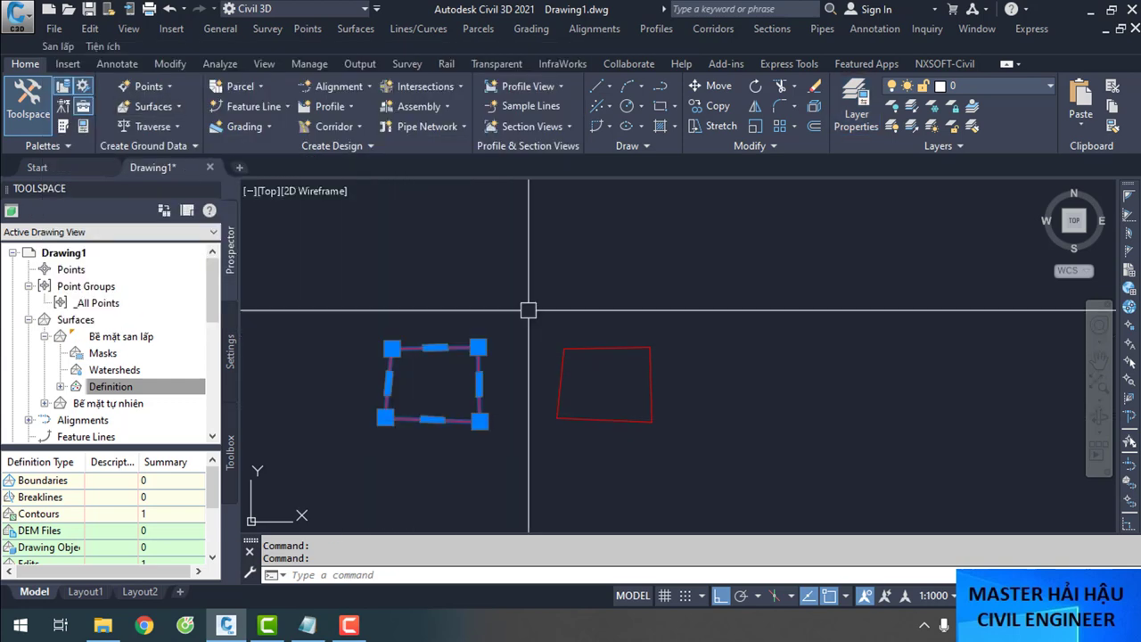
pyautogui.click(965, 88)
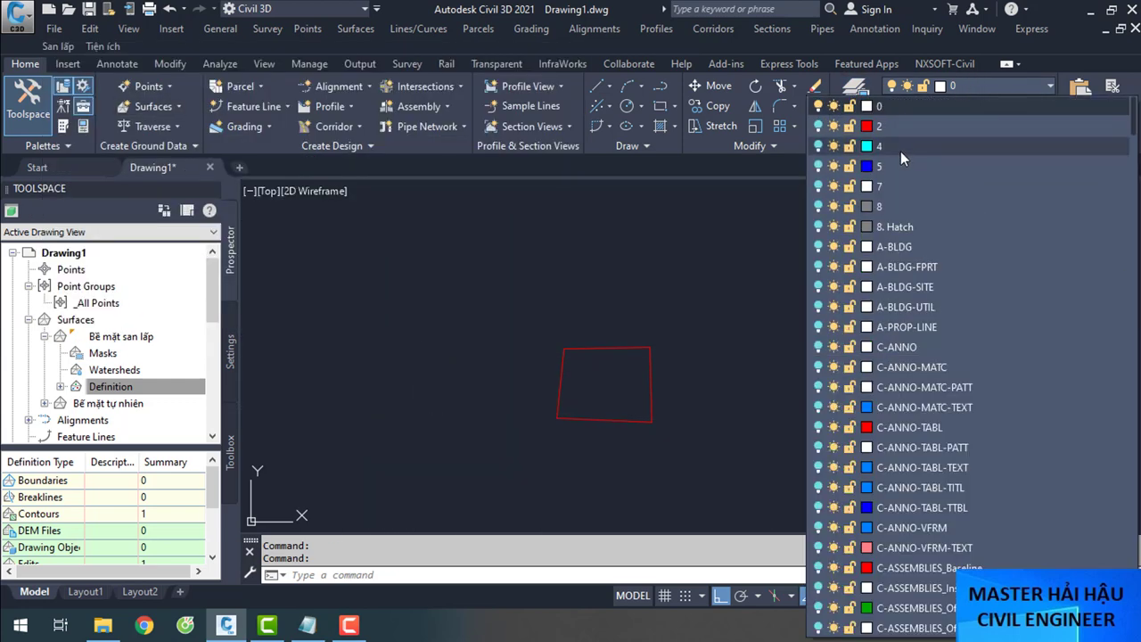
pyautogui.scroll(-10, 901, 151)
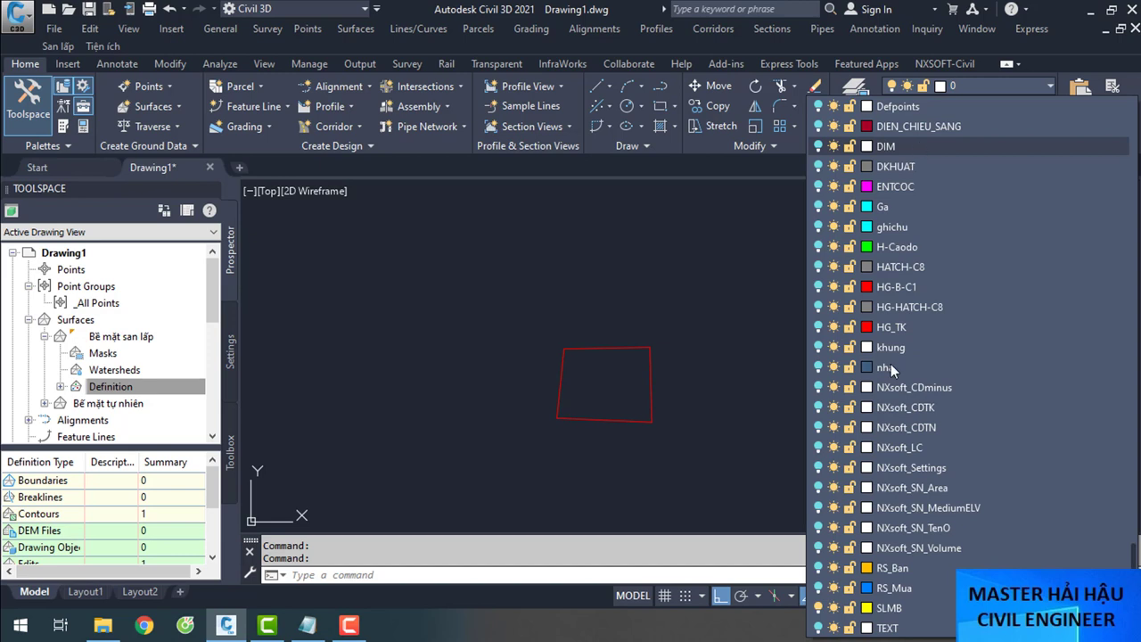
pyautogui.click(889, 608)
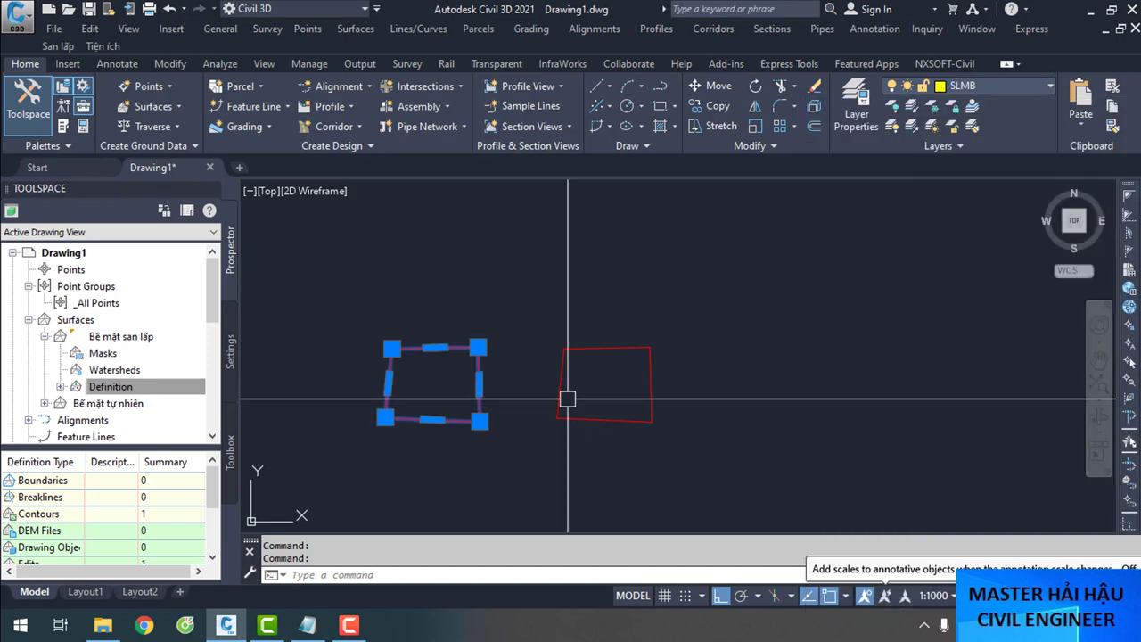
pyautogui.hotkey('ctrl', '1')
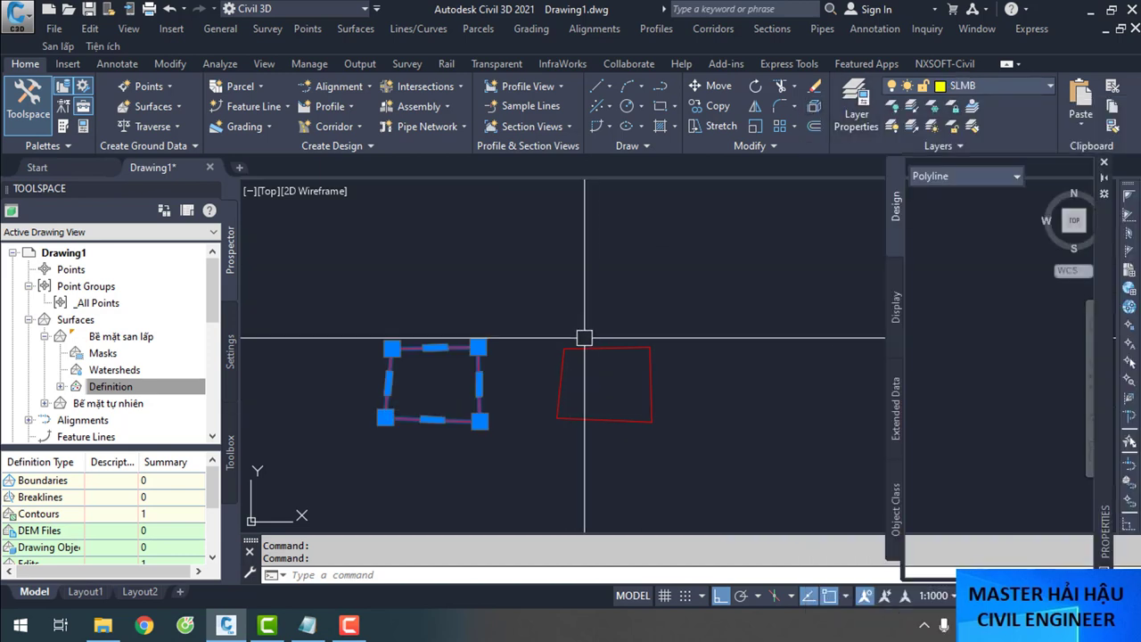
pyautogui.click(1040, 211)
pyautogui.click(1066, 214)
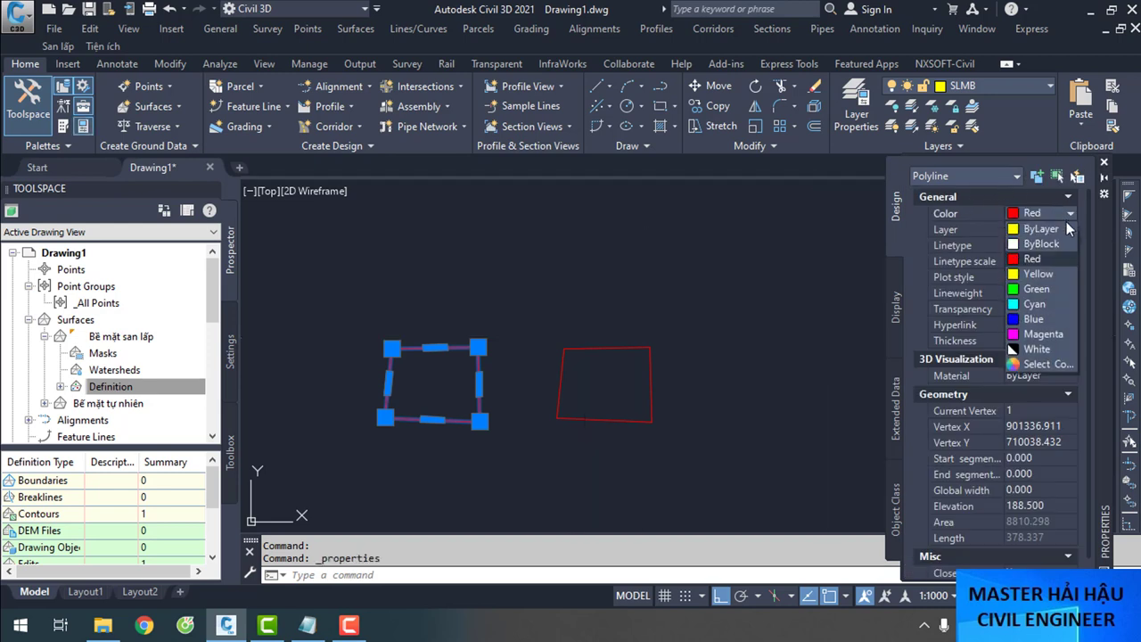
pyautogui.click(1040, 229)
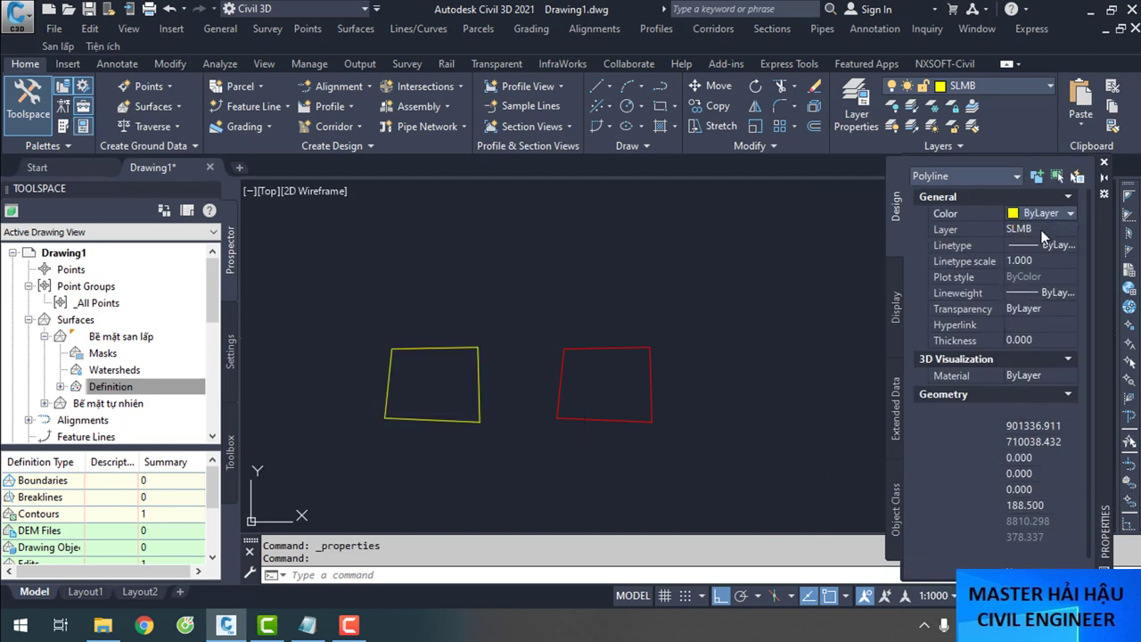
pyautogui.click(1106, 166)
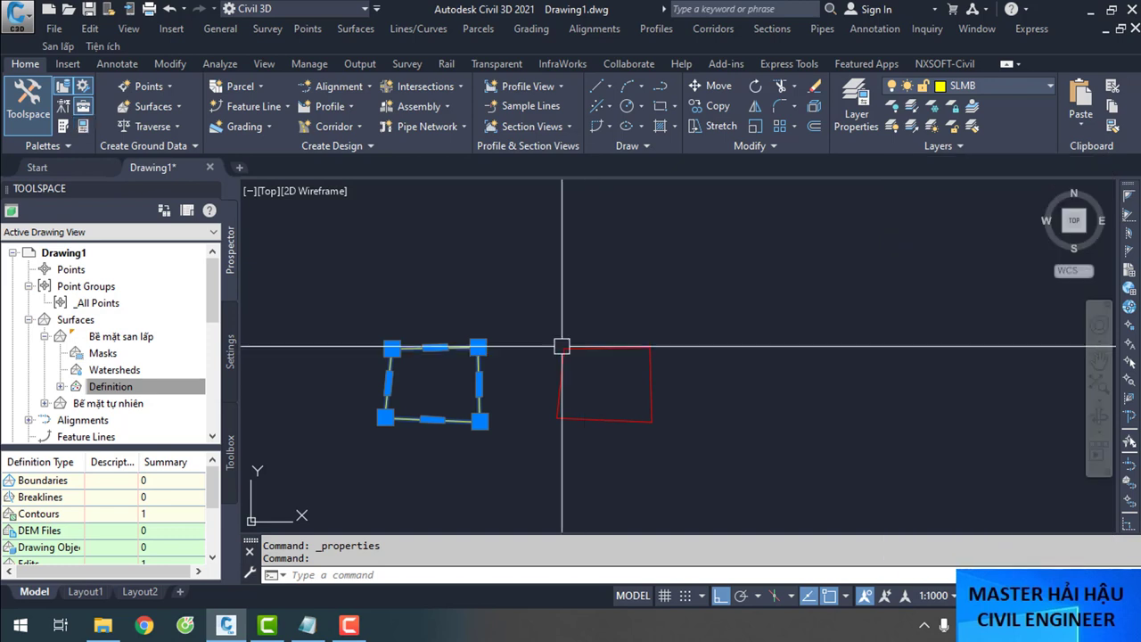
# Move the yellow boundary copy 200 units due east, back over the original red boundary
pyautogui.write('m')
pyautogui.press('Return')
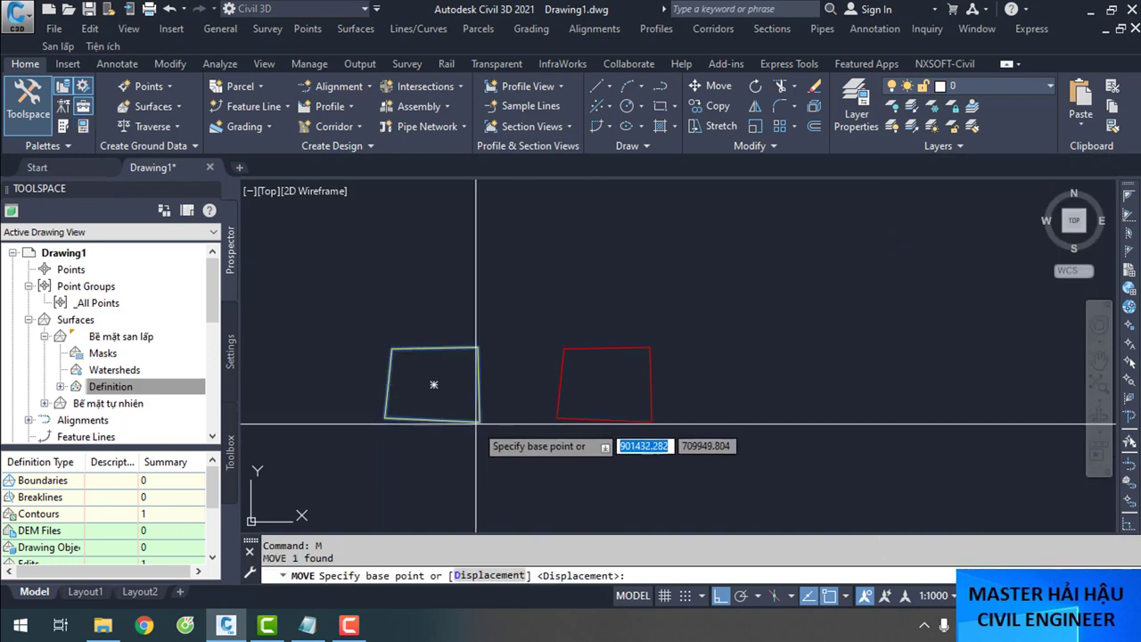
pyautogui.click(479, 422)
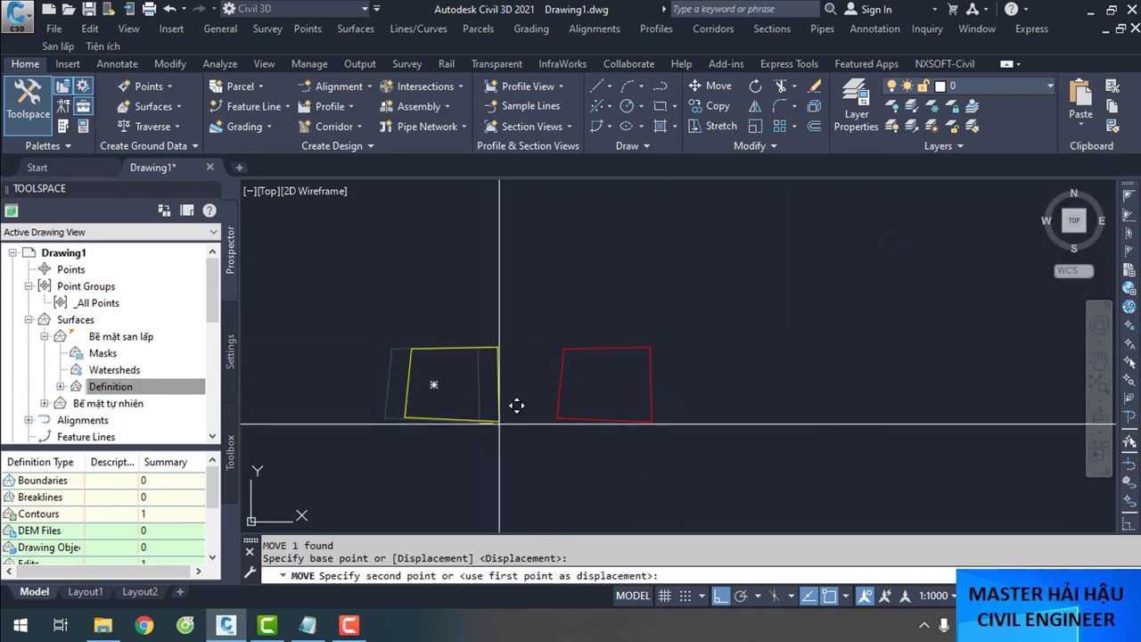
pyautogui.write('200')
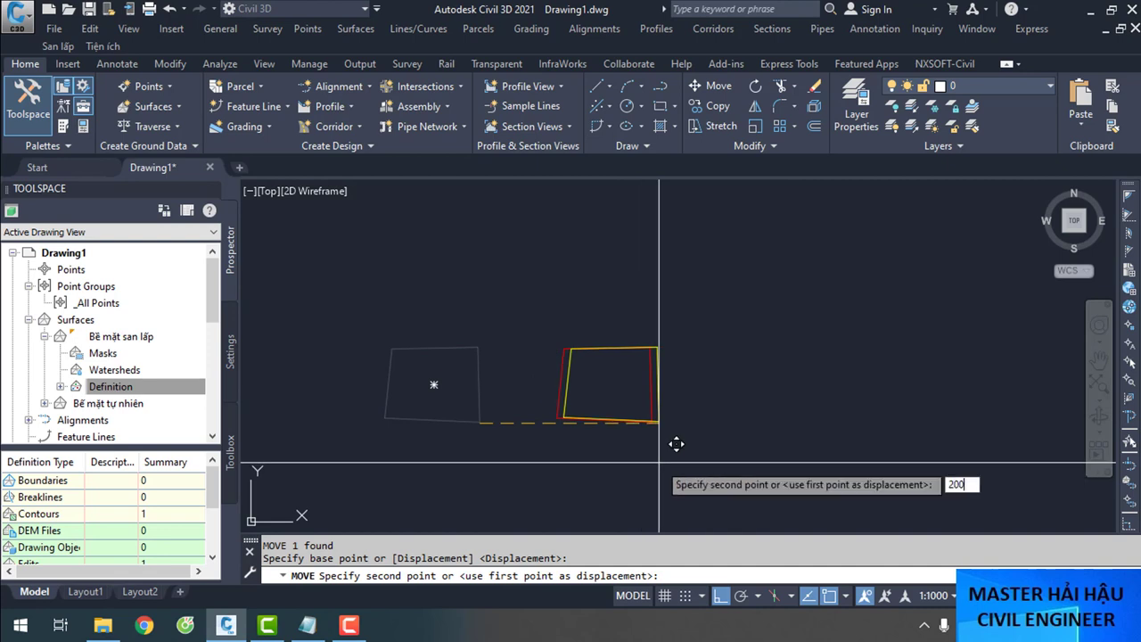
pyautogui.press('Return')
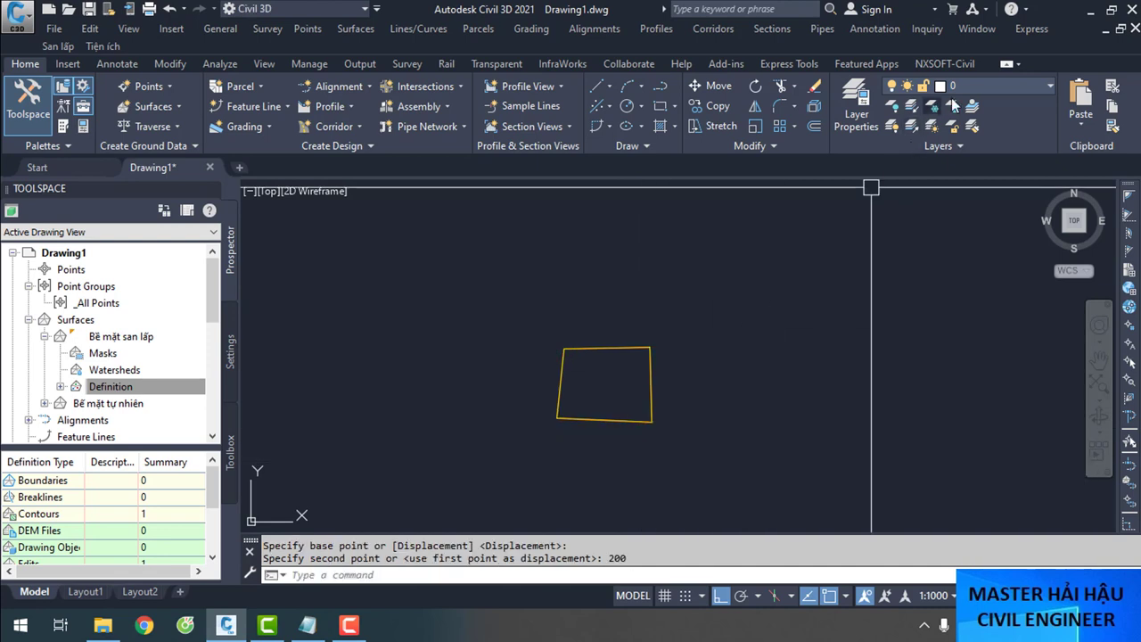
# Make SLMB the current layer
pyautogui.click(967, 85)
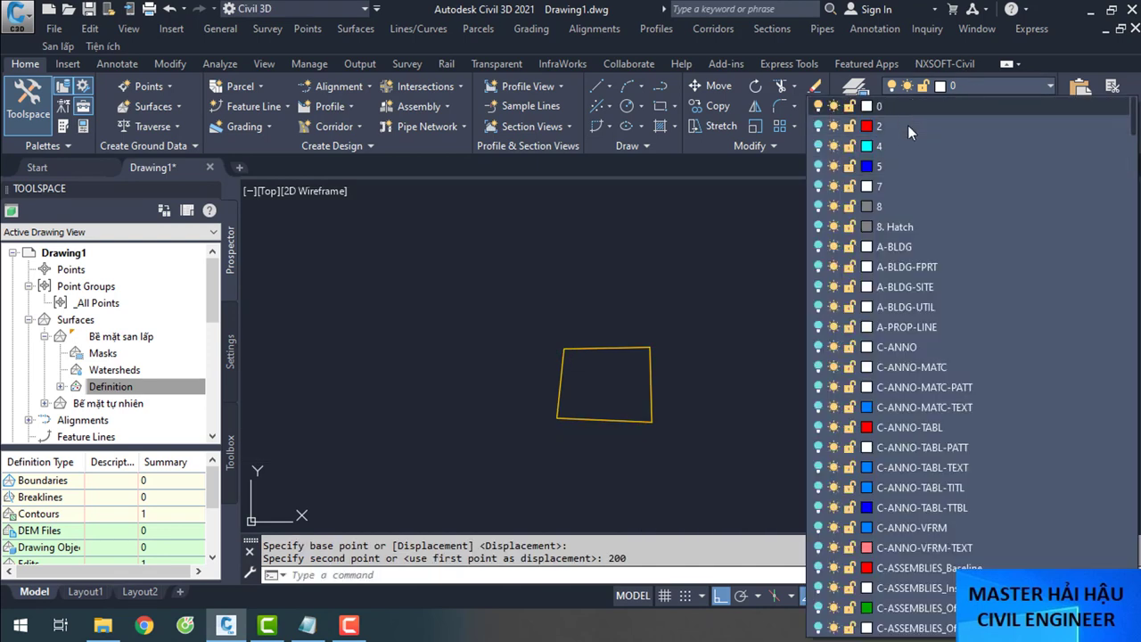
pyautogui.scroll(-10, 901, 458)
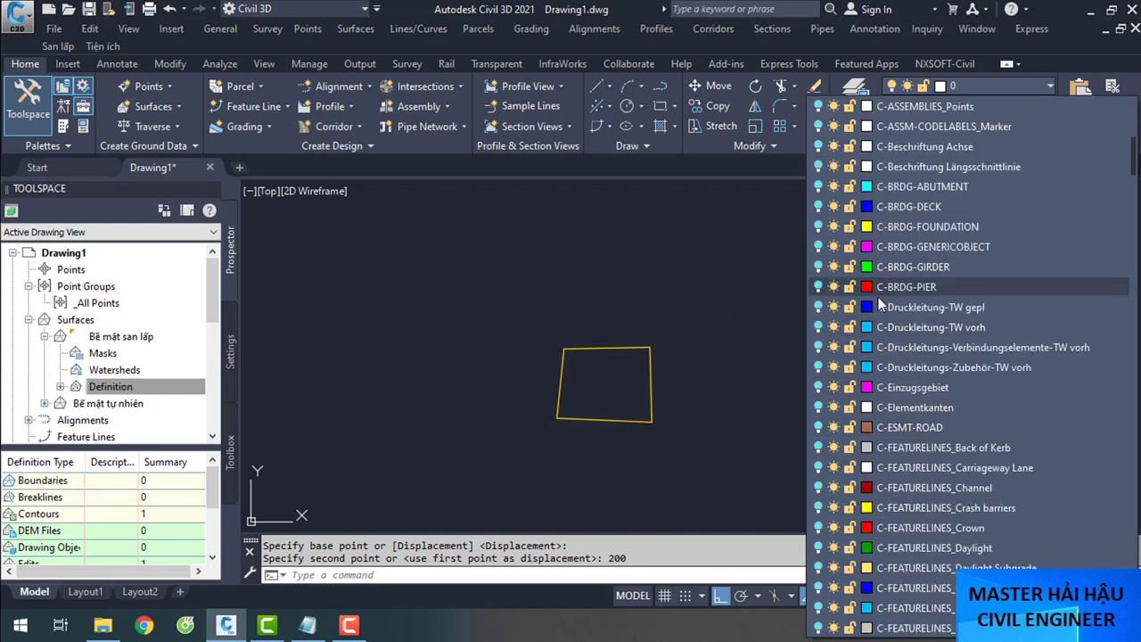
pyautogui.scroll(-10, 892, 284)
pyautogui.click(892, 608)
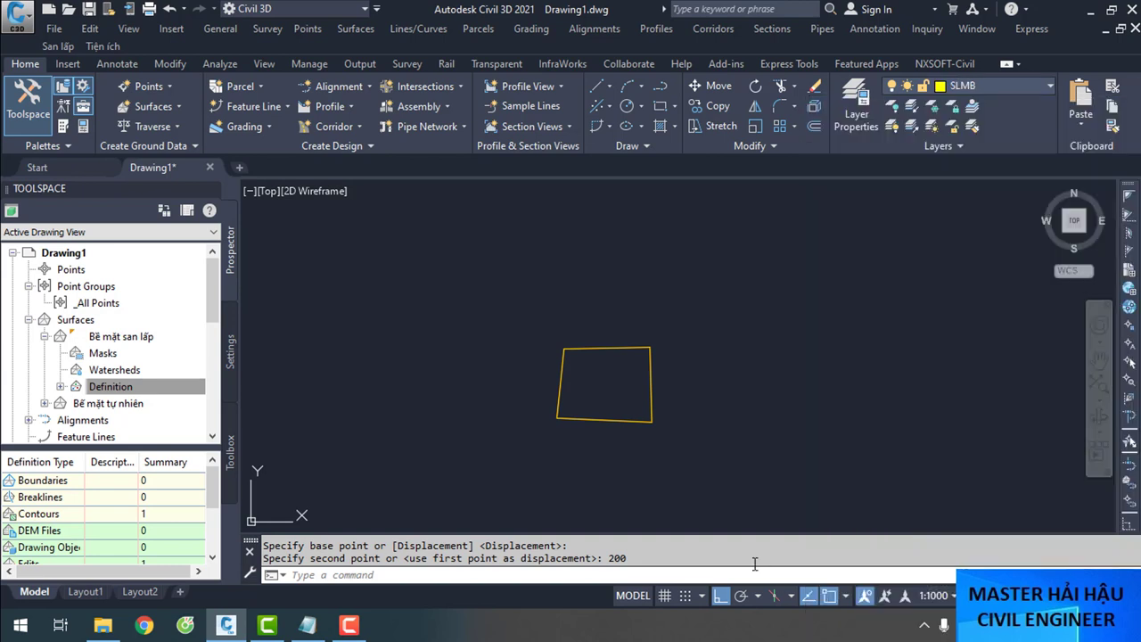
# Draw a short vertical helper line in the empty area west of the boundary
pyautogui.write('l')
pyautogui.press('Return')
pyautogui.click(461, 407)
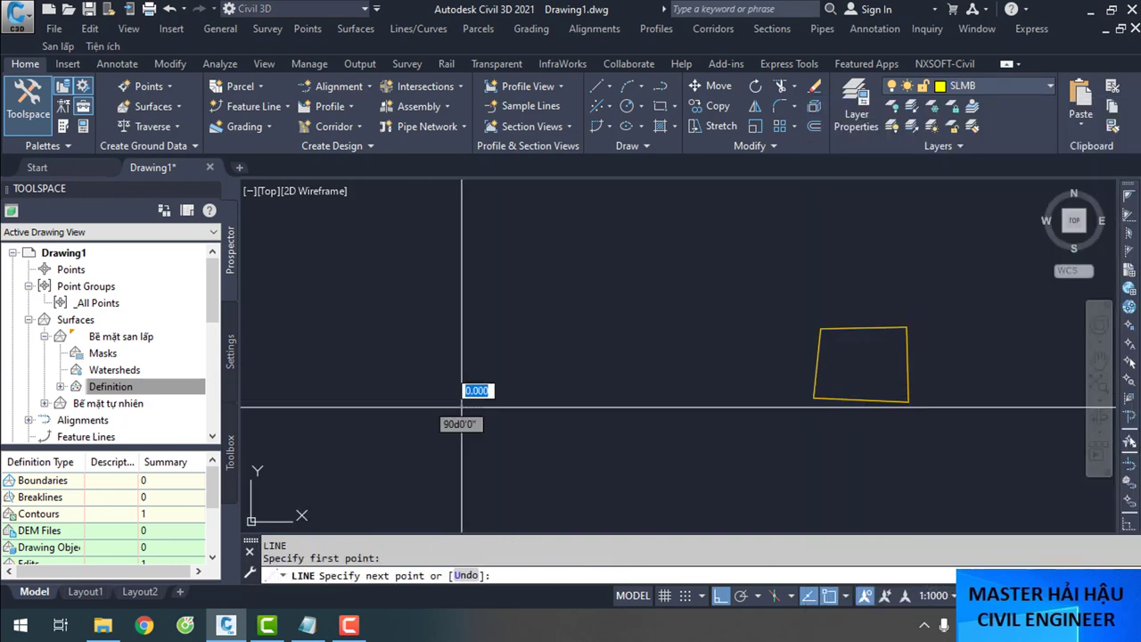
pyautogui.click(461, 318)
pyautogui.press('Escape')
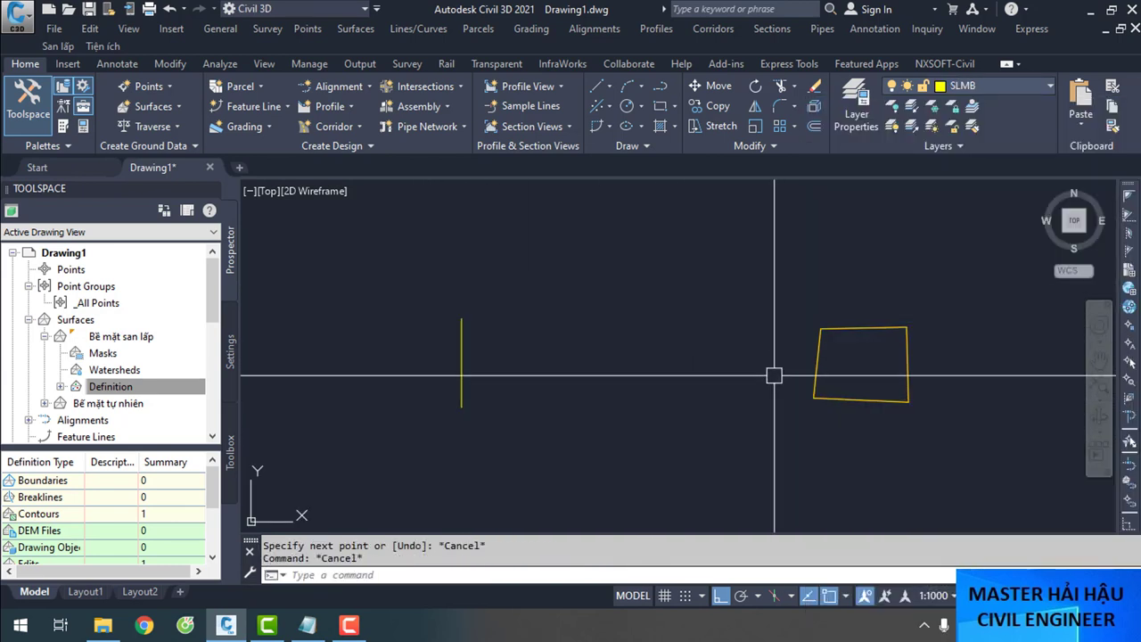
# Turn on all layers with LAYON and check the yellow boundary against the site contours
pyautogui.write('layon')
pyautogui.press('Return')
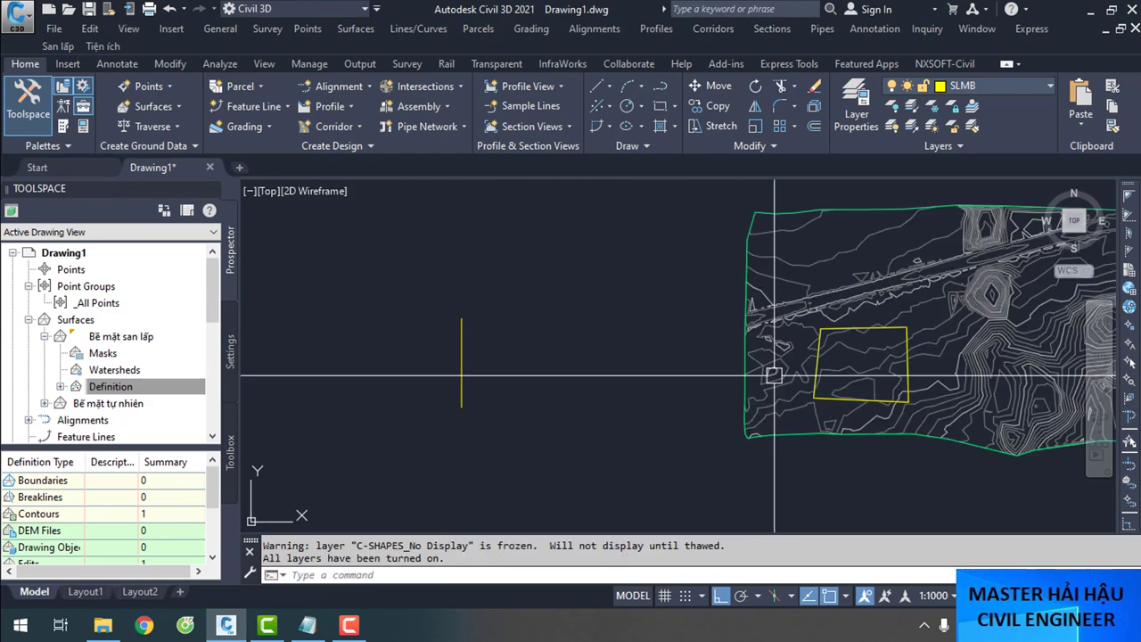
pyautogui.scroll(3, 879, 364)
pyautogui.scroll(-4, 958, 347)
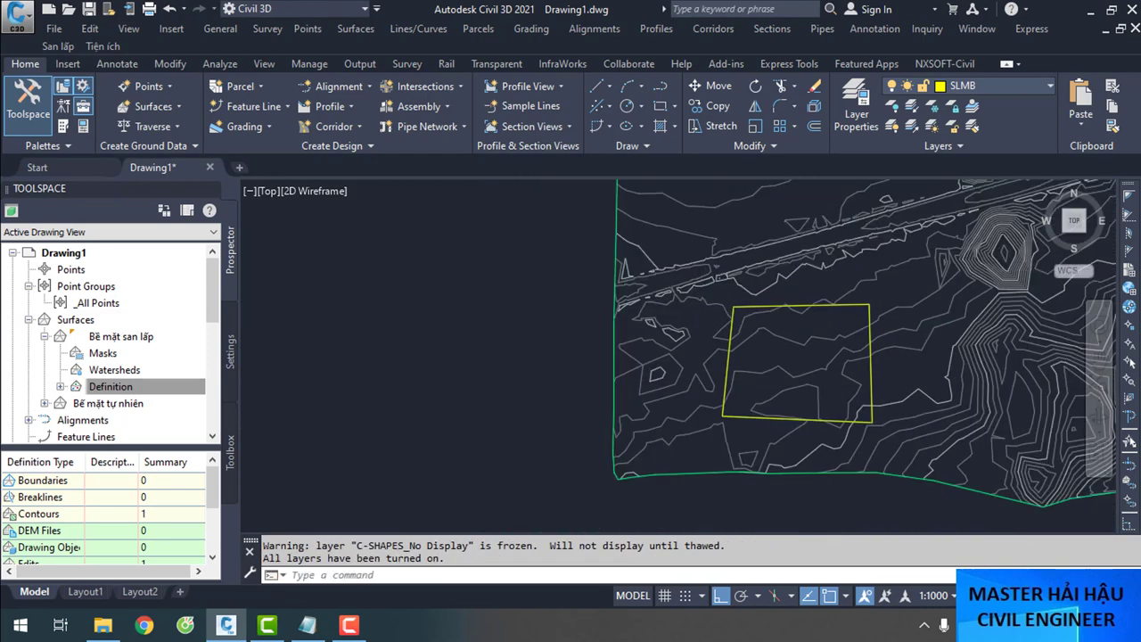
# Examine the contour data in the definition of the Bề mặt san lấp surface
pyautogui.scroll(4, 889, 354)
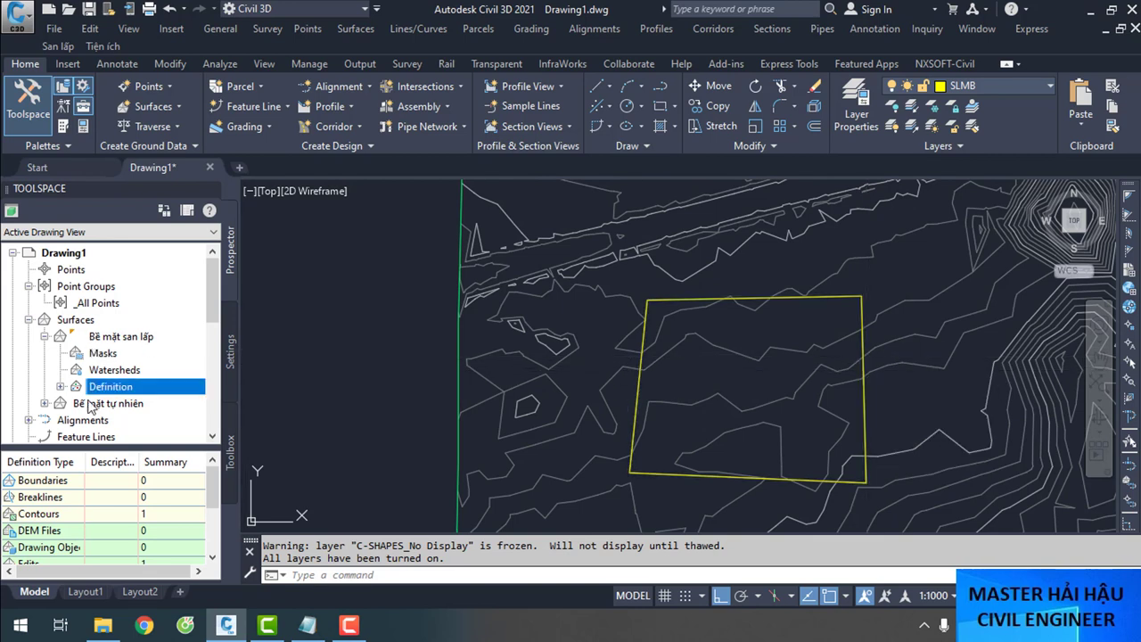
pyautogui.click(58, 387)
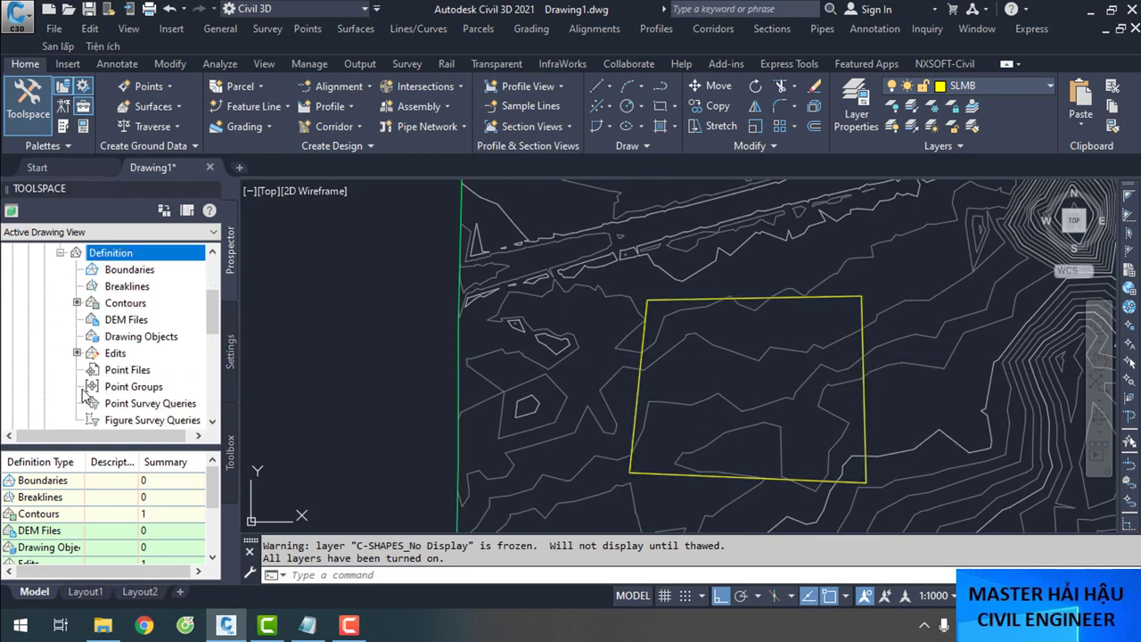
pyautogui.click(125, 305)
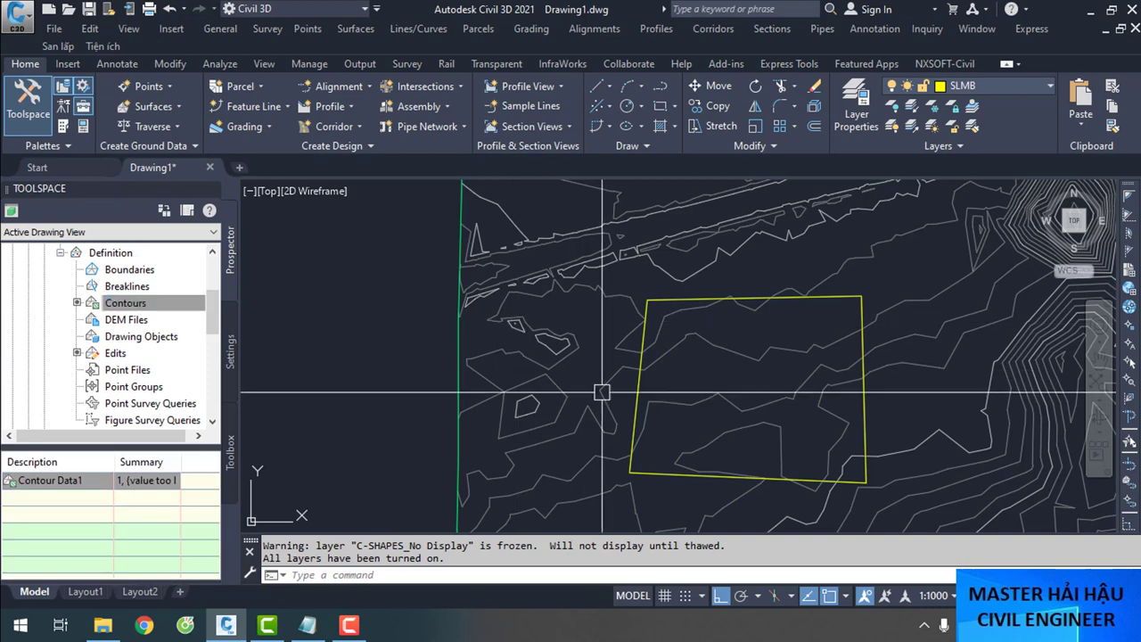
pyautogui.scroll(-5, 704, 375)
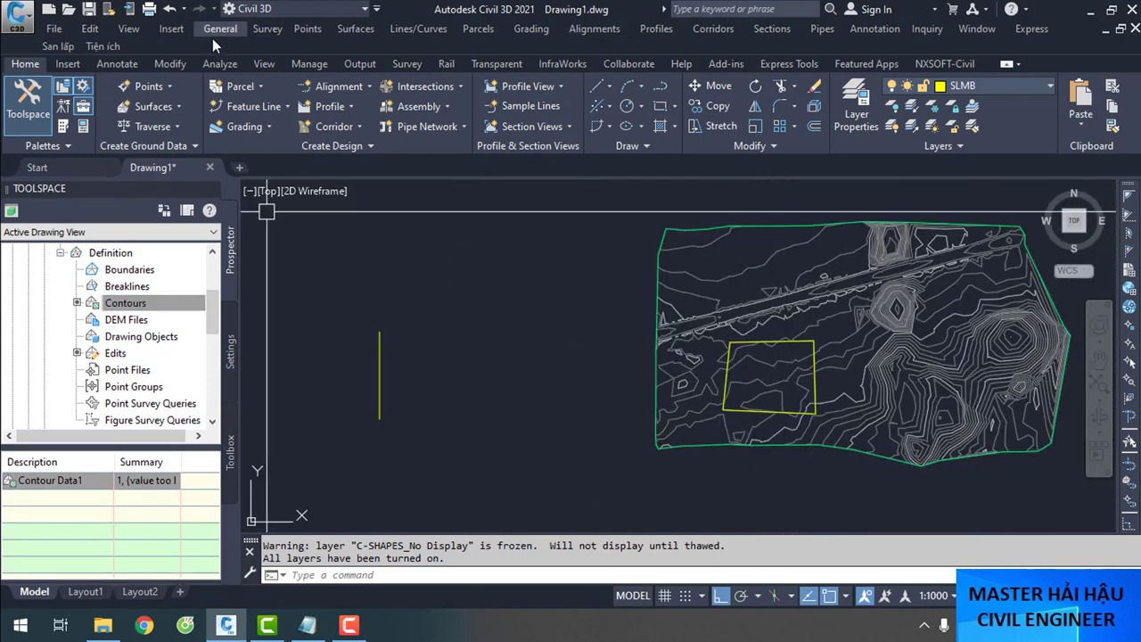
pyautogui.click(932, 64)
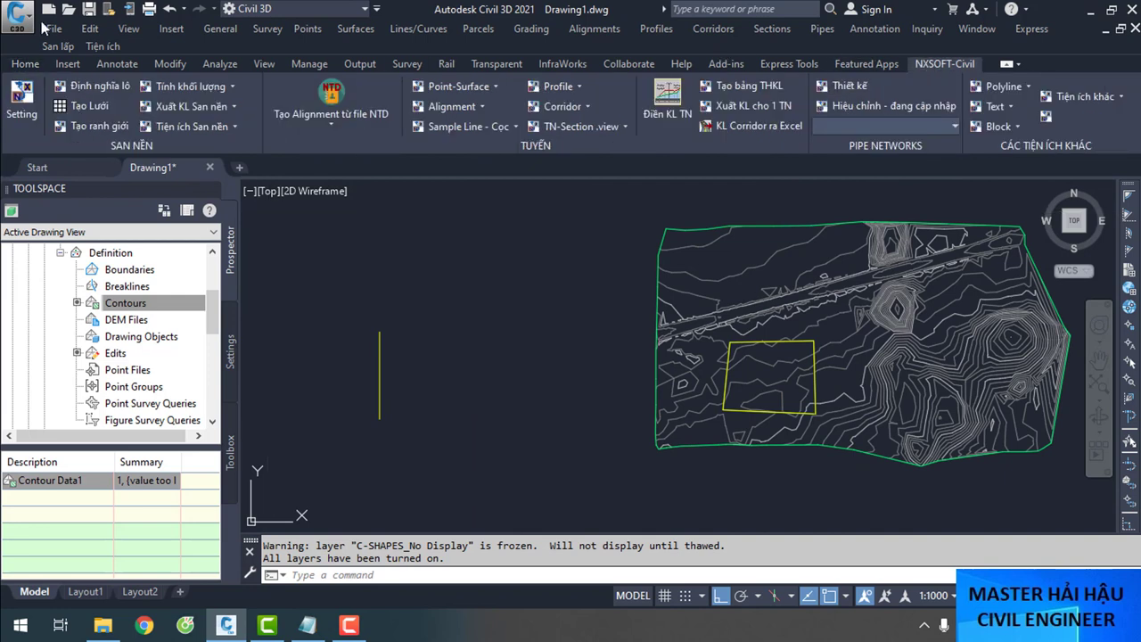
pyautogui.press('Escape')
pyautogui.click(380, 375)
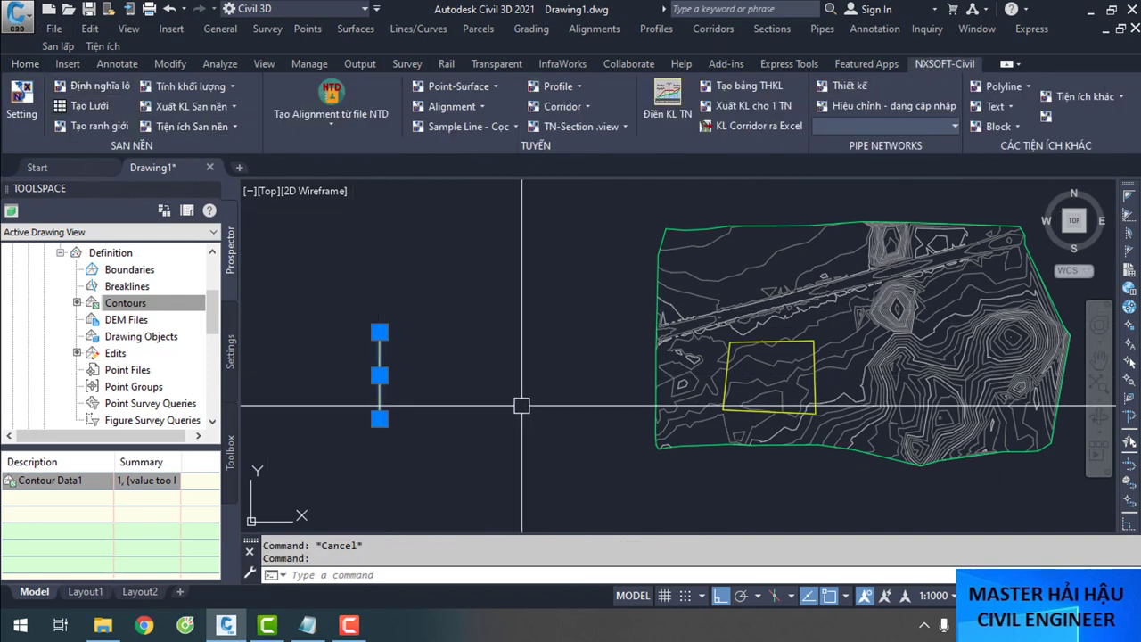
pyautogui.scroll(6, 759, 407)
pyautogui.press('Escape')
# Draw a rectangle about 33 by 12 units inside the yellow boundary on the SLMB layer and check its layer
pyautogui.scroll(2, 819, 276)
pyautogui.scroll(2, 838, 312)
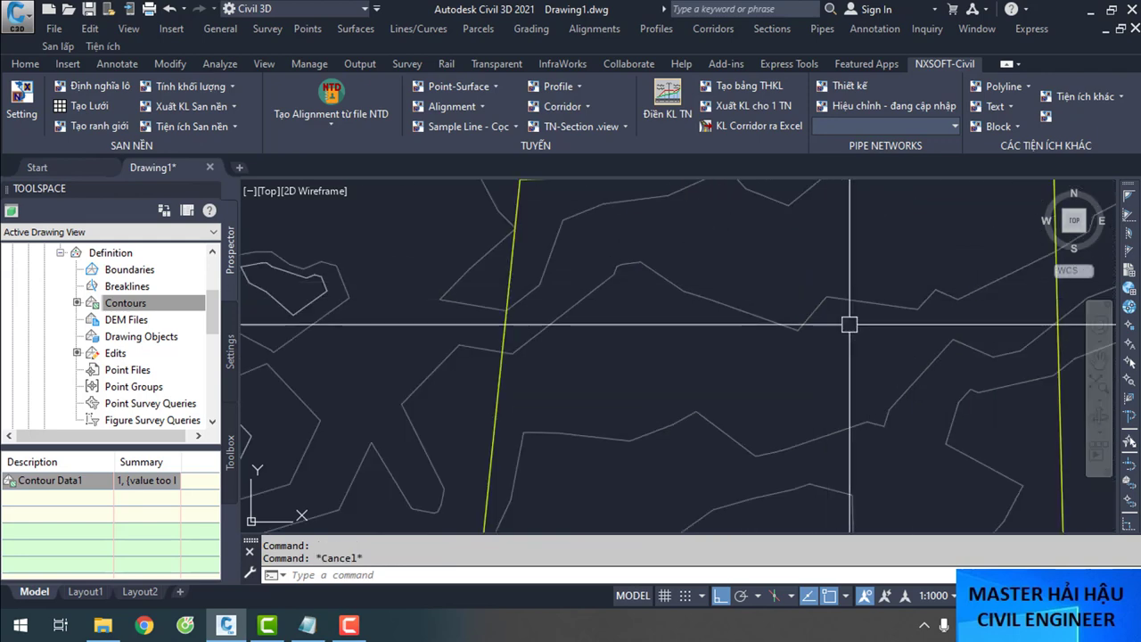
pyautogui.write('c')
pyautogui.press('Return')
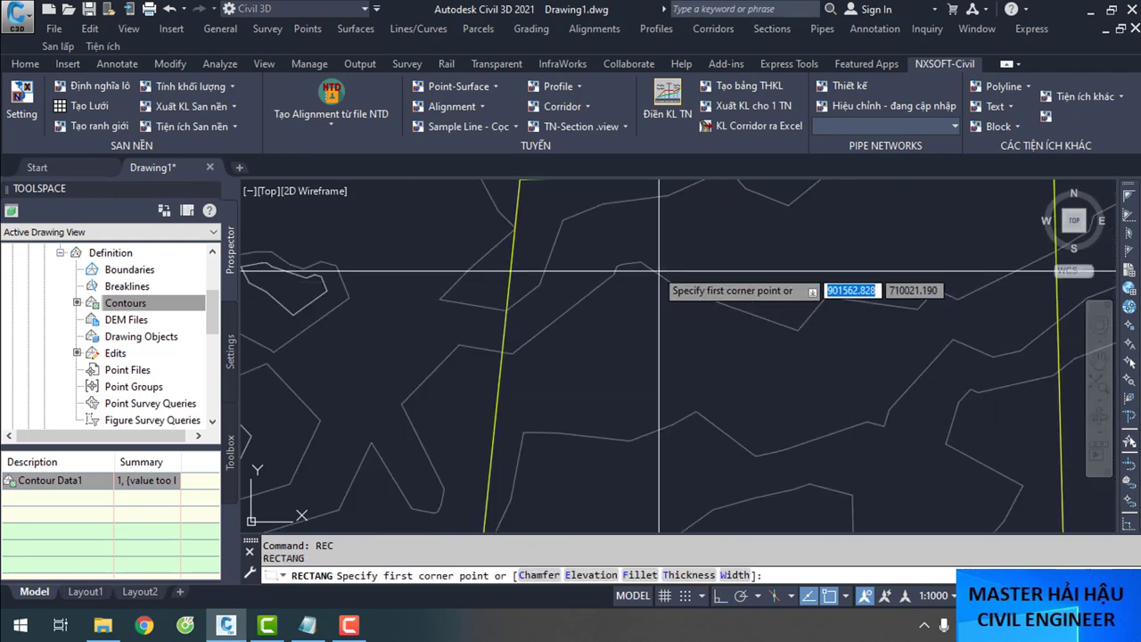
pyautogui.click(671, 313)
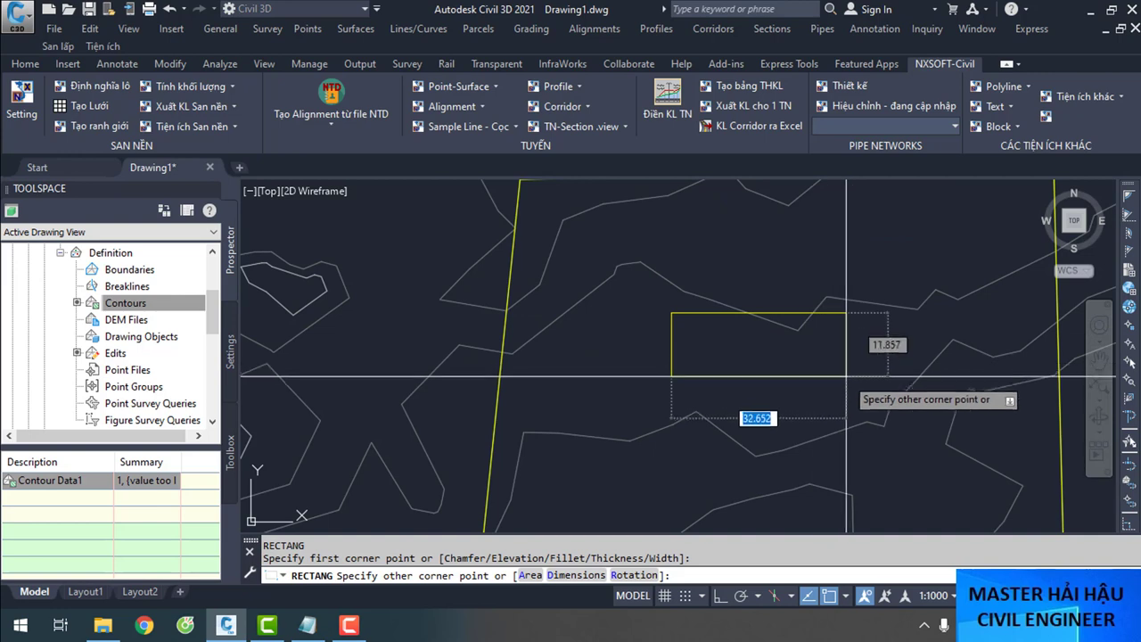
pyautogui.click(845, 379)
pyautogui.scroll(-2, 767, 389)
pyautogui.press('Escape')
pyautogui.click(758, 389)
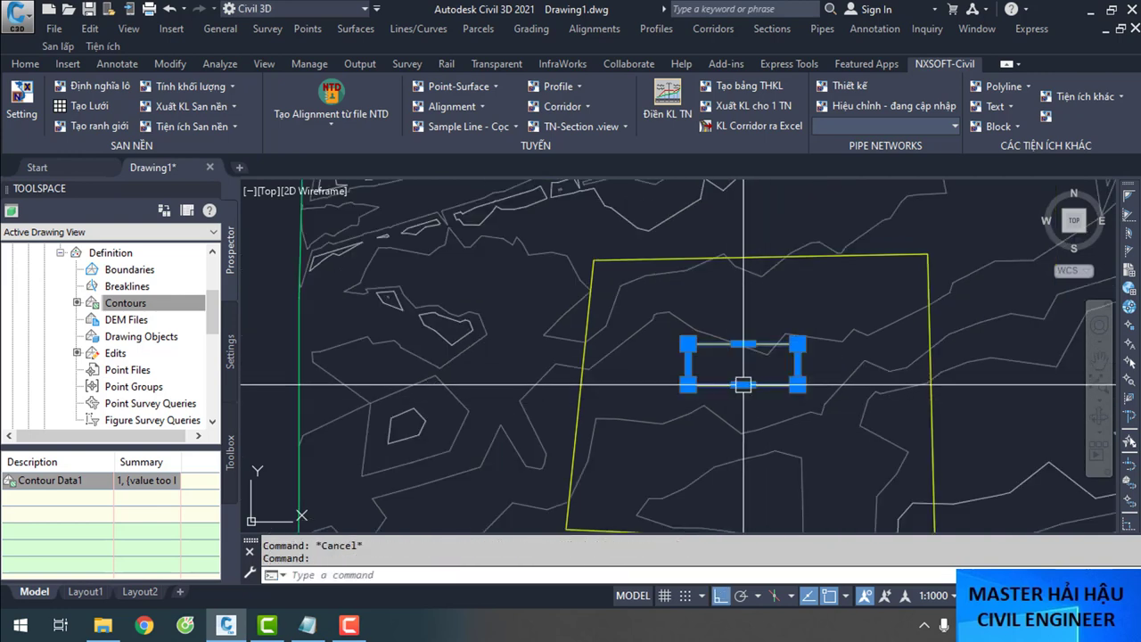
pyautogui.click(25, 64)
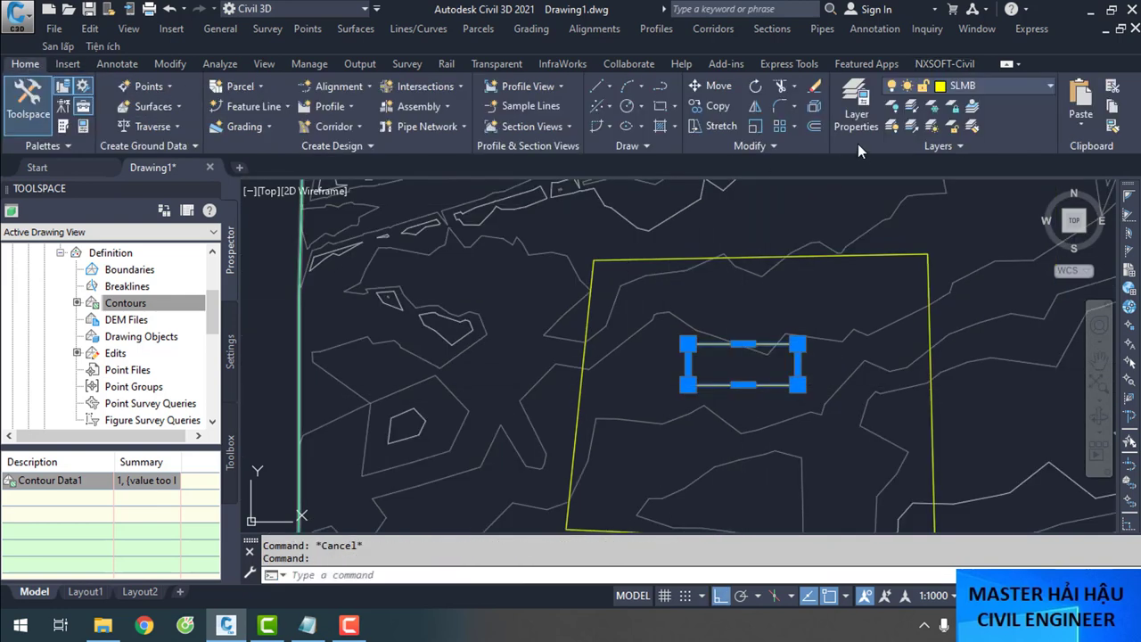
pyautogui.press('Escape')
# Isolate the SLMB layer by picking the short helper line west of the site
pyautogui.scroll(-4, 879, 395)
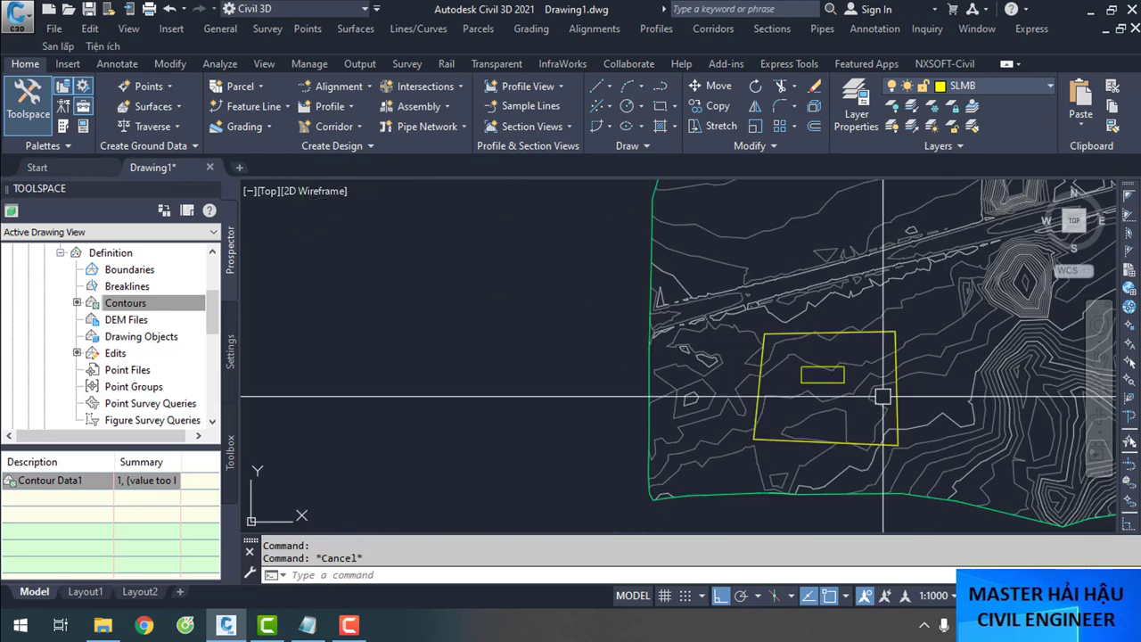
pyautogui.scroll(5, 903, 365)
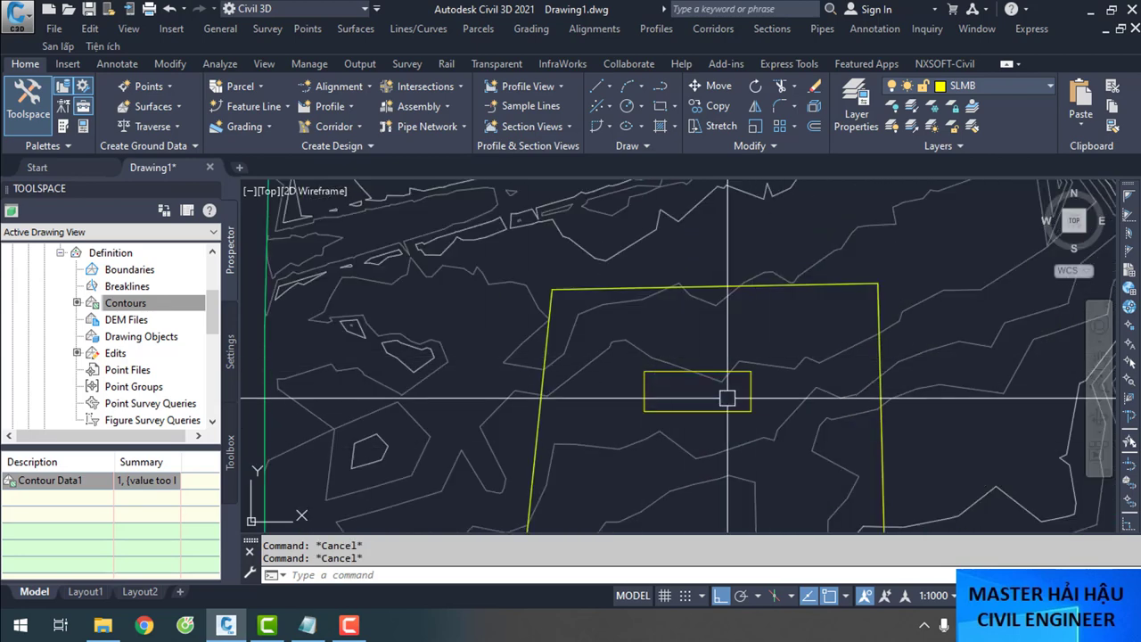
pyautogui.scroll(-5, 793, 381)
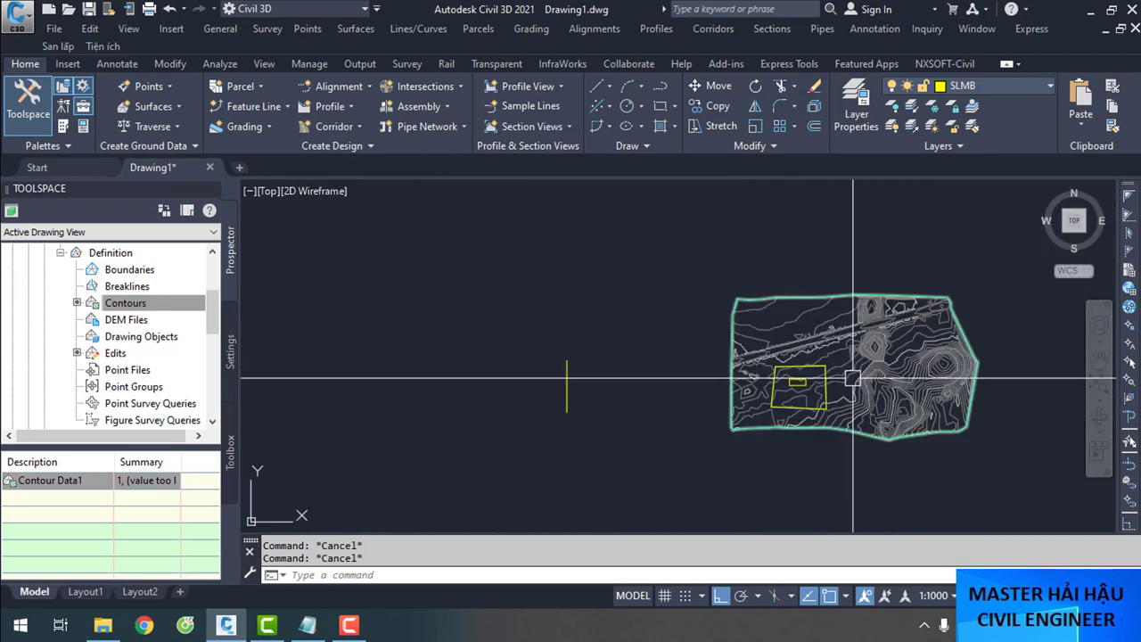
pyautogui.click(567, 385)
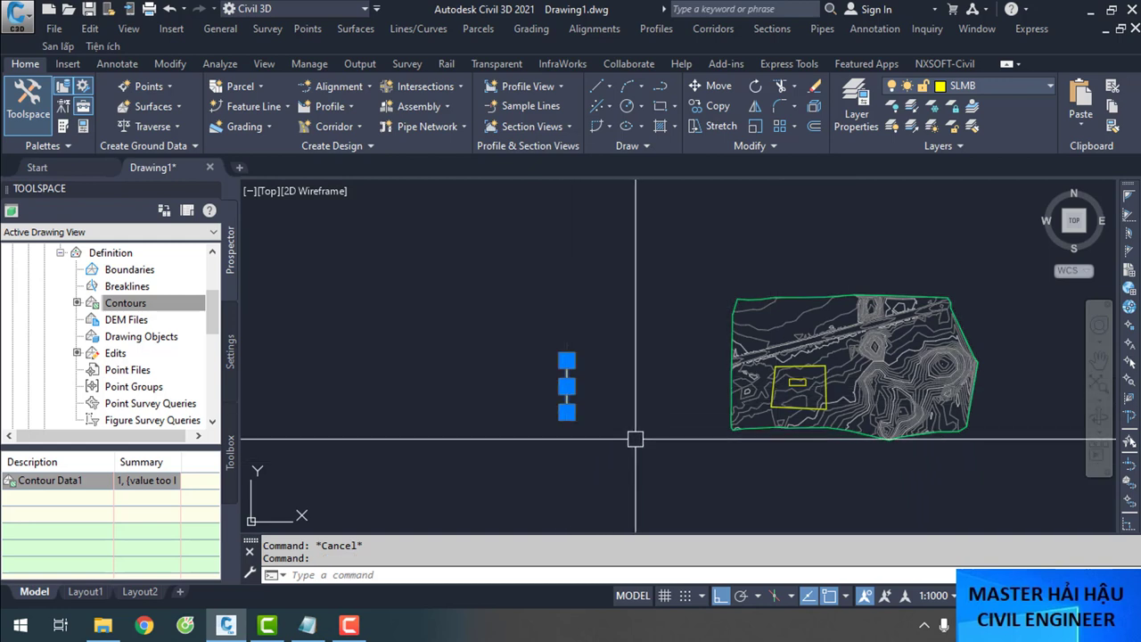
pyautogui.press('Return')
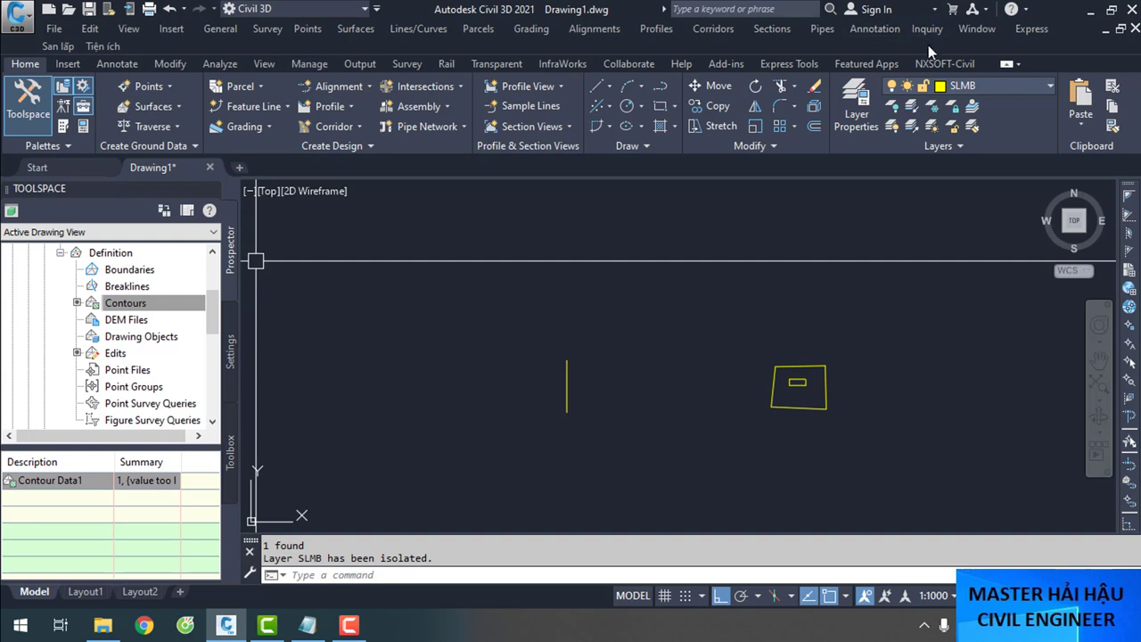
# Start the NXsoft lot definition (Định nghĩa lô) on the outer yellow boundary and name the lot SL.01
pyautogui.click(943, 64)
pyautogui.click(114, 85)
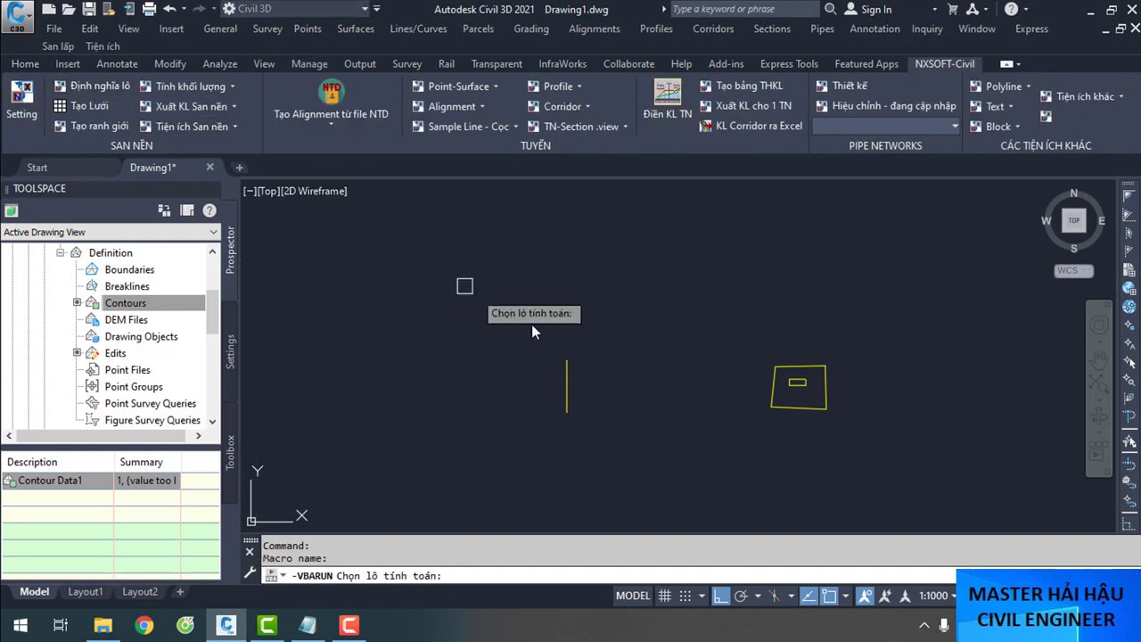
pyautogui.scroll(4, 823, 446)
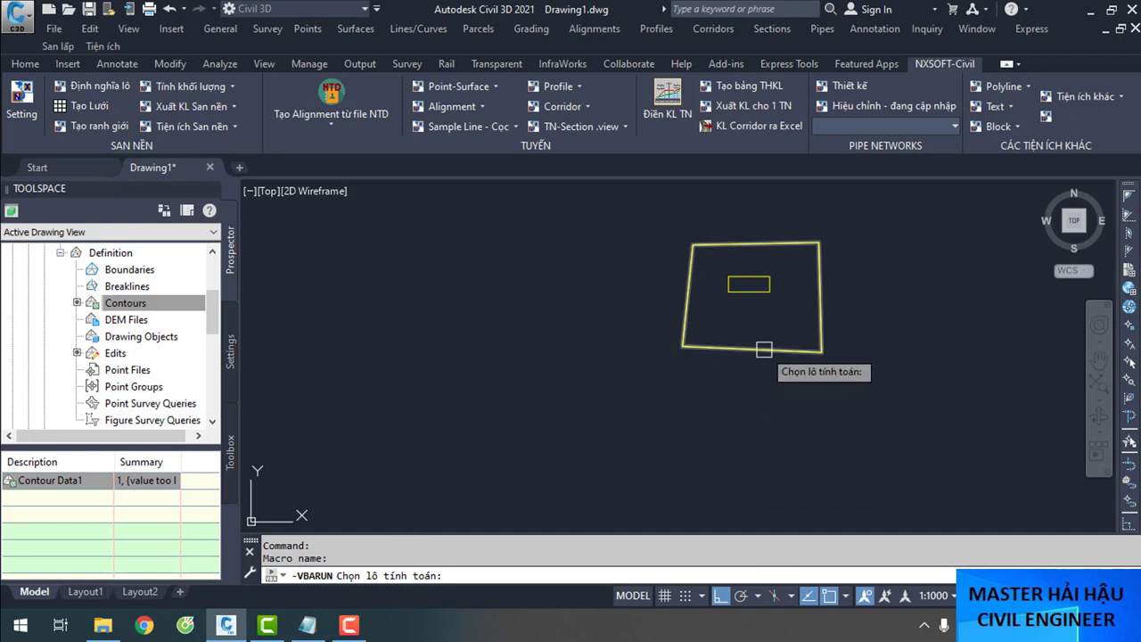
pyautogui.scroll(2, 820, 329)
pyautogui.click(822, 331)
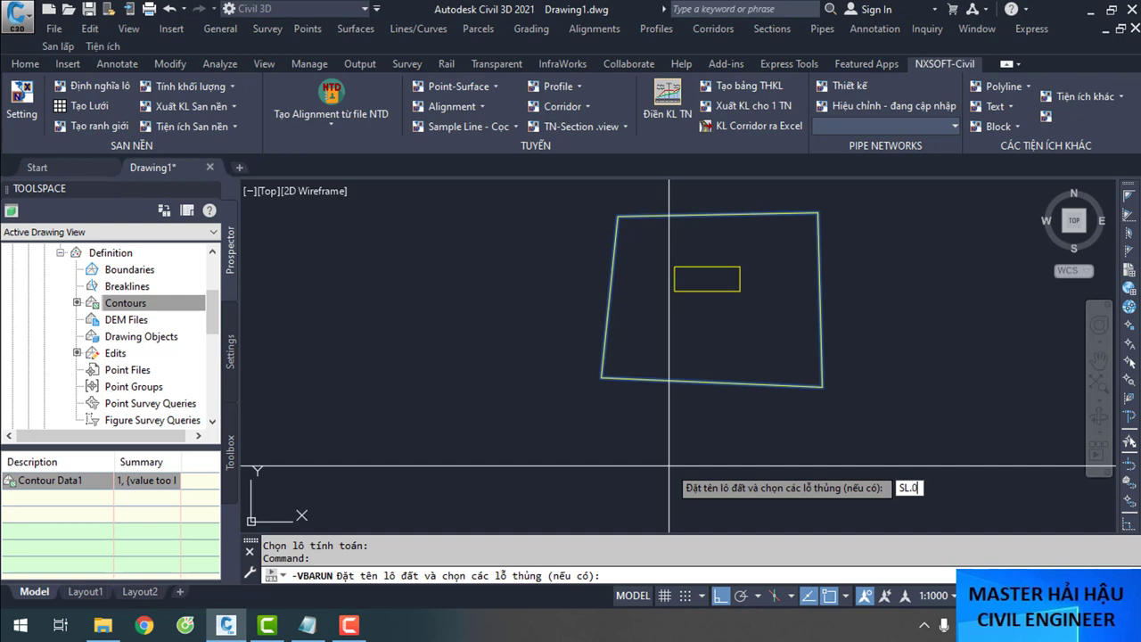
pyautogui.press('Return')
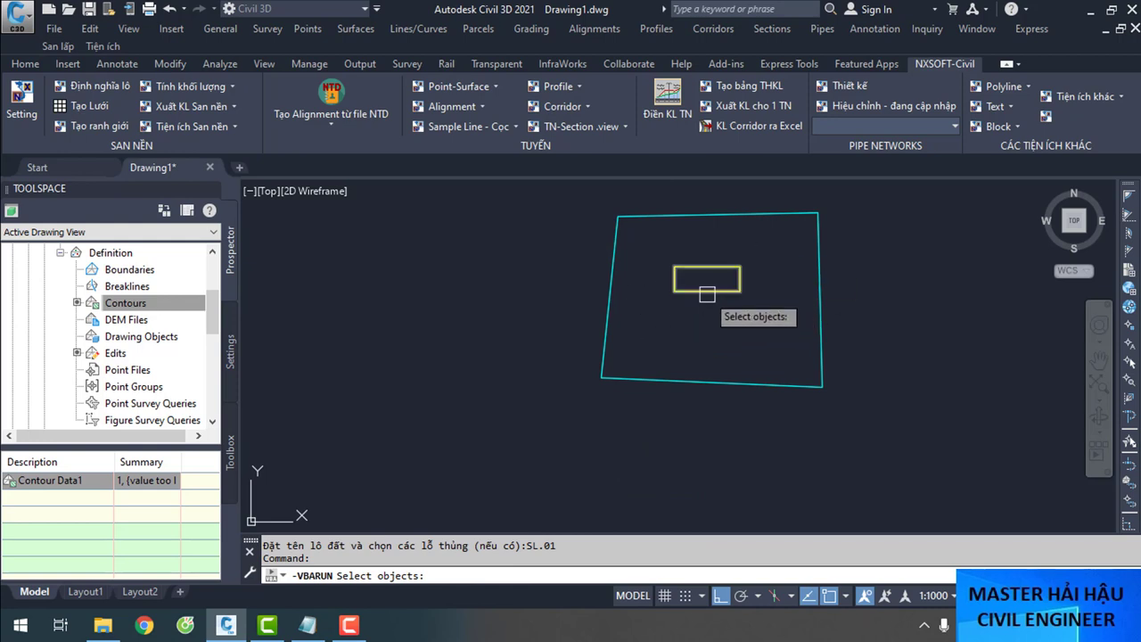
# Assign the small inner rectangle as the hole of lot SL.01 and finish the lot definition
pyautogui.scroll(3, 718, 278)
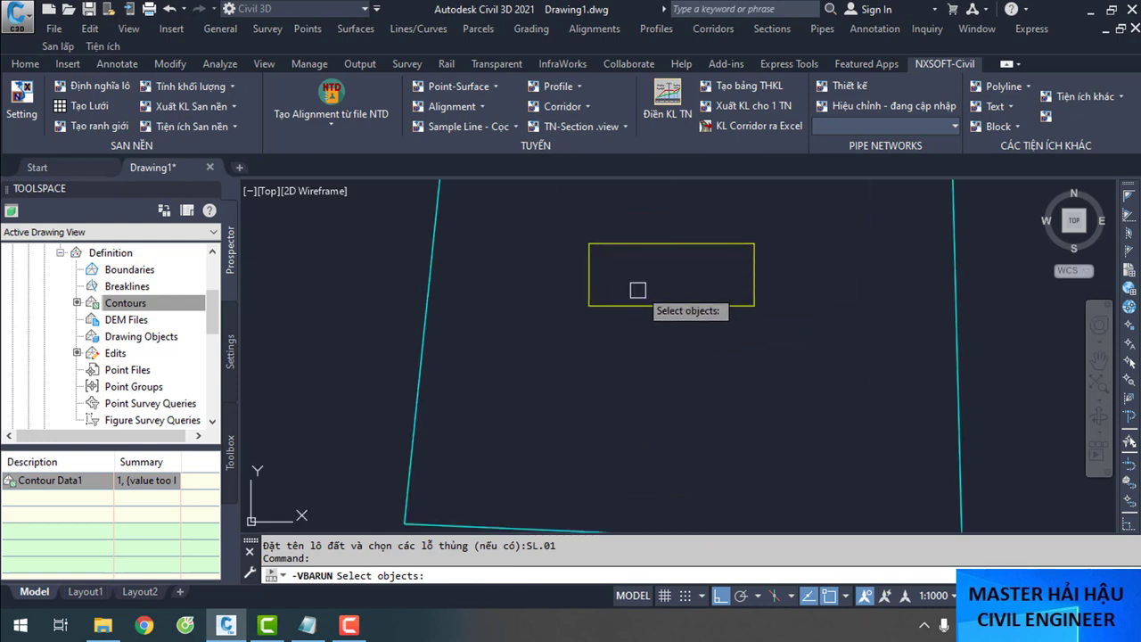
pyautogui.scroll(-2, 642, 297)
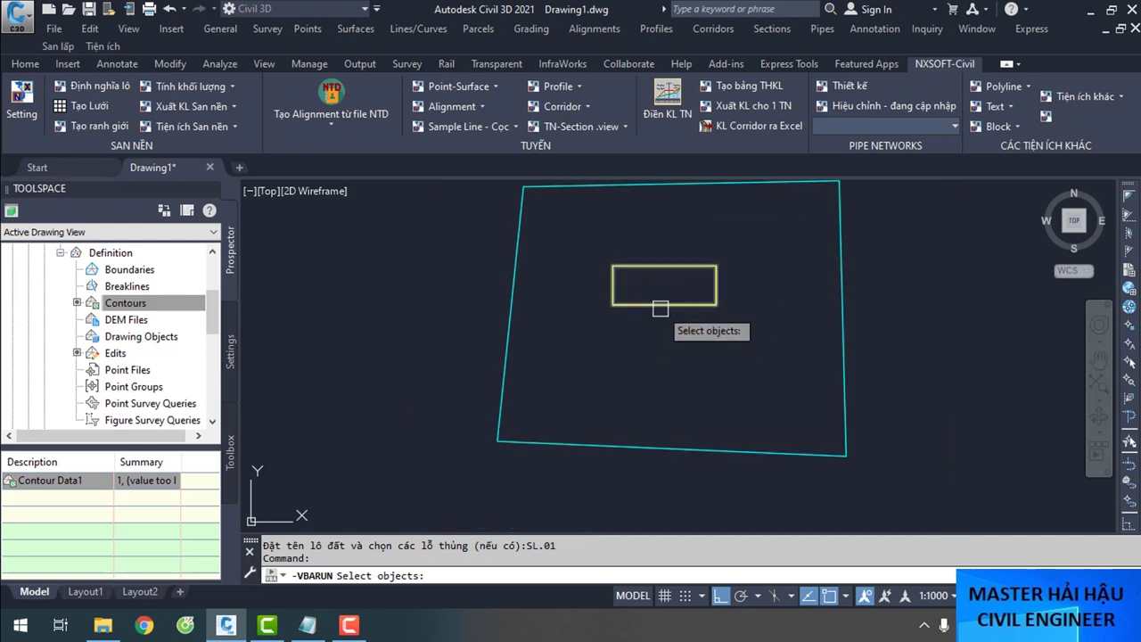
pyautogui.scroll(2, 664, 303)
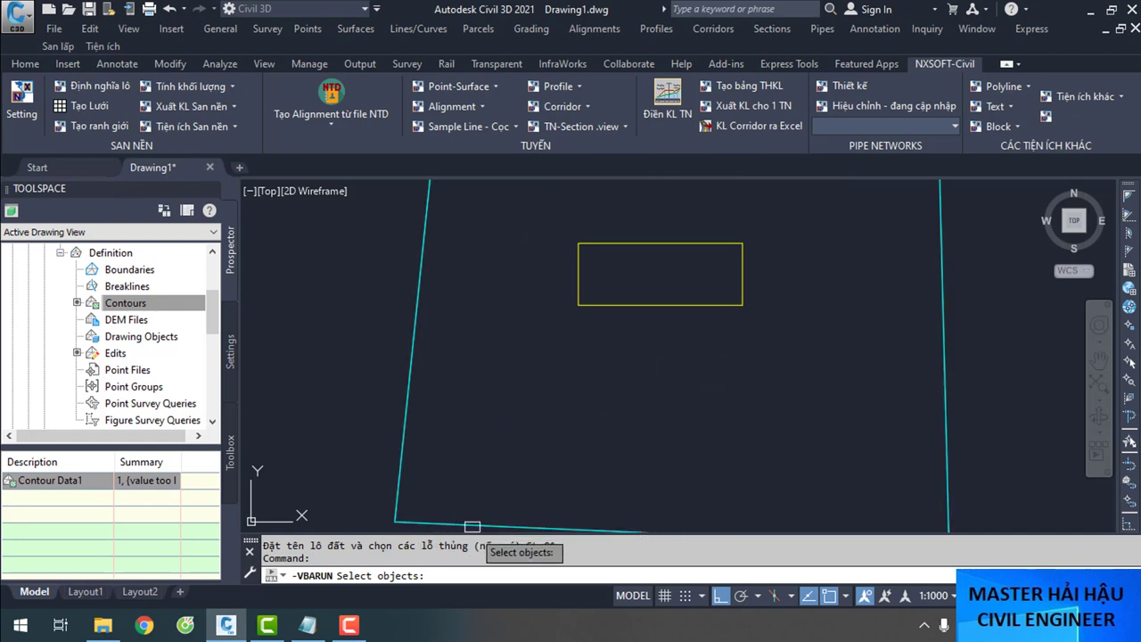
pyautogui.click(673, 303)
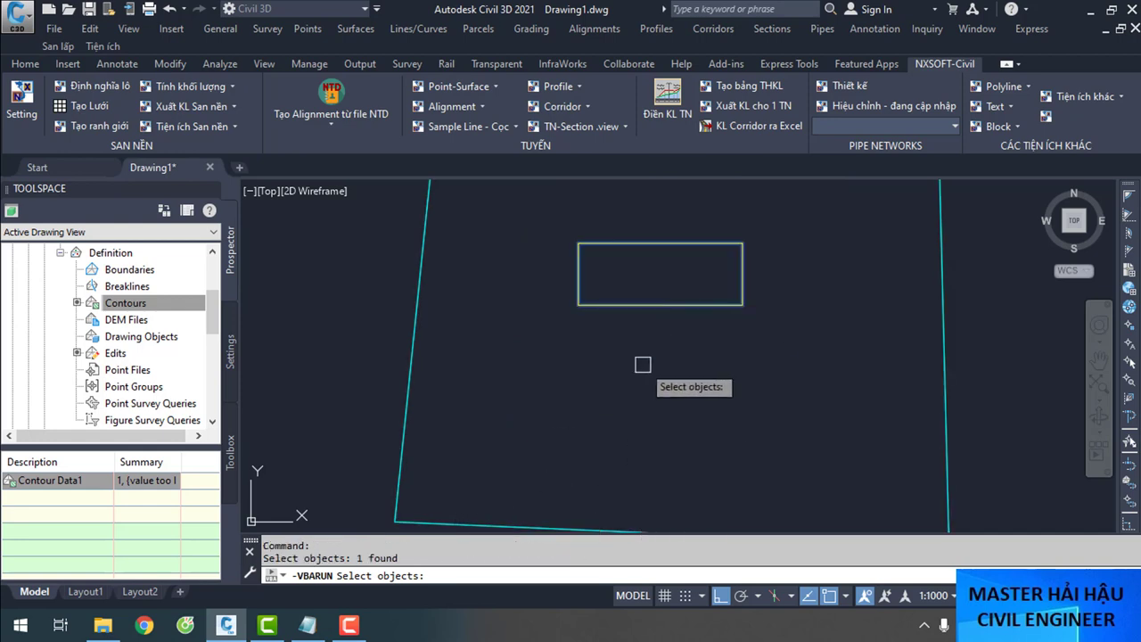
pyautogui.scroll(-4, 607, 372)
pyautogui.scroll(4, 670, 352)
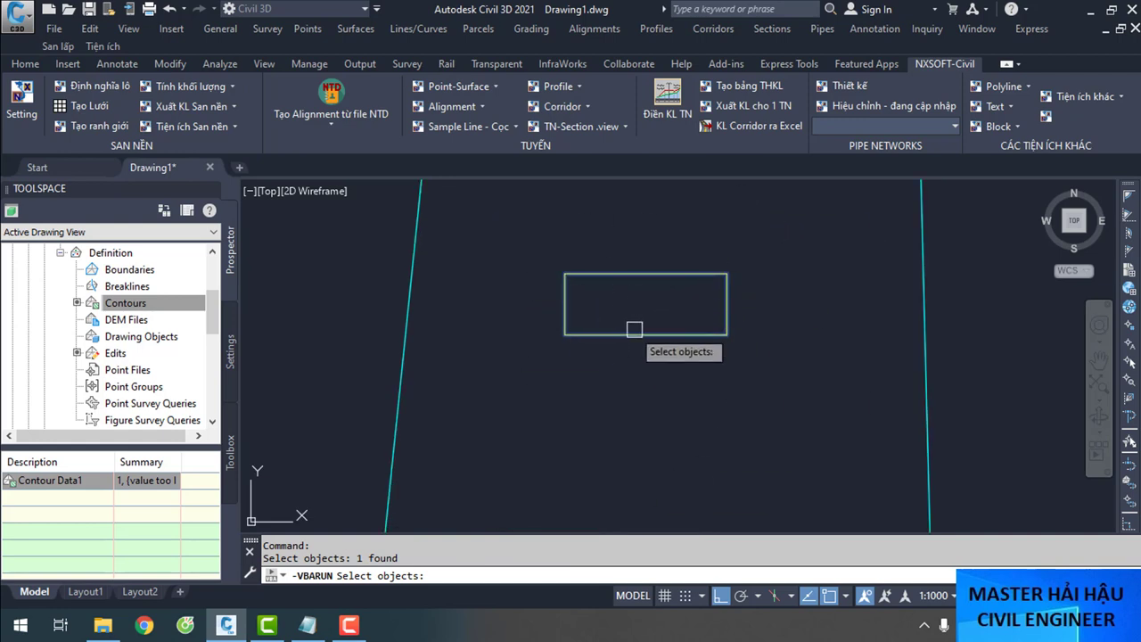
pyautogui.press('Return')
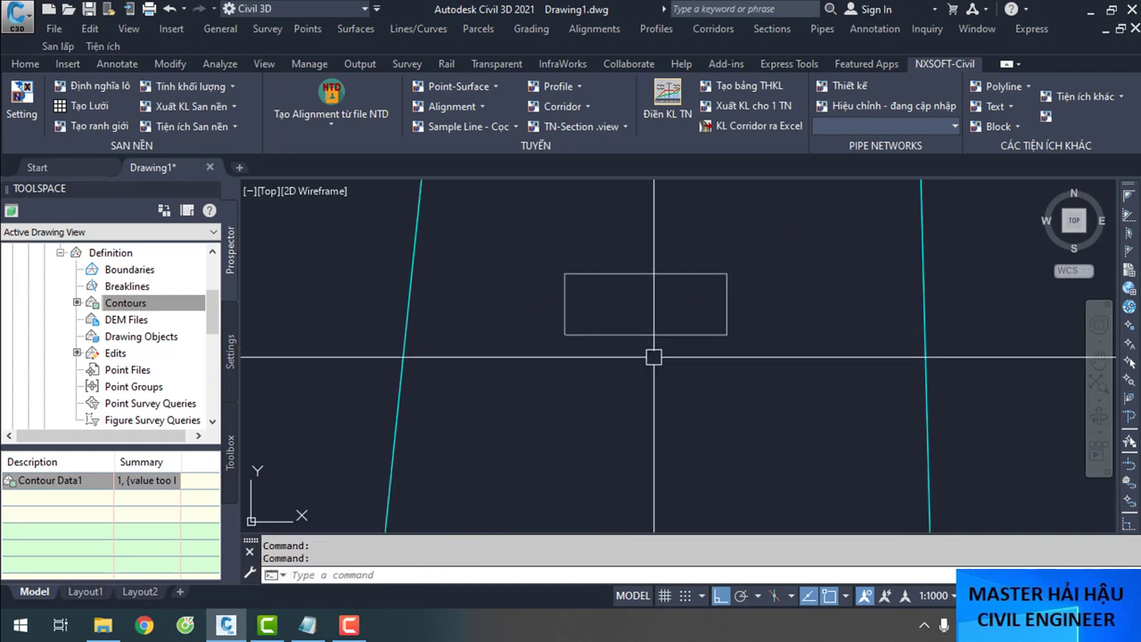
# Turn on all layers with LAYON and check the defined lot and its hole against the site contours
pyautogui.write('layon')
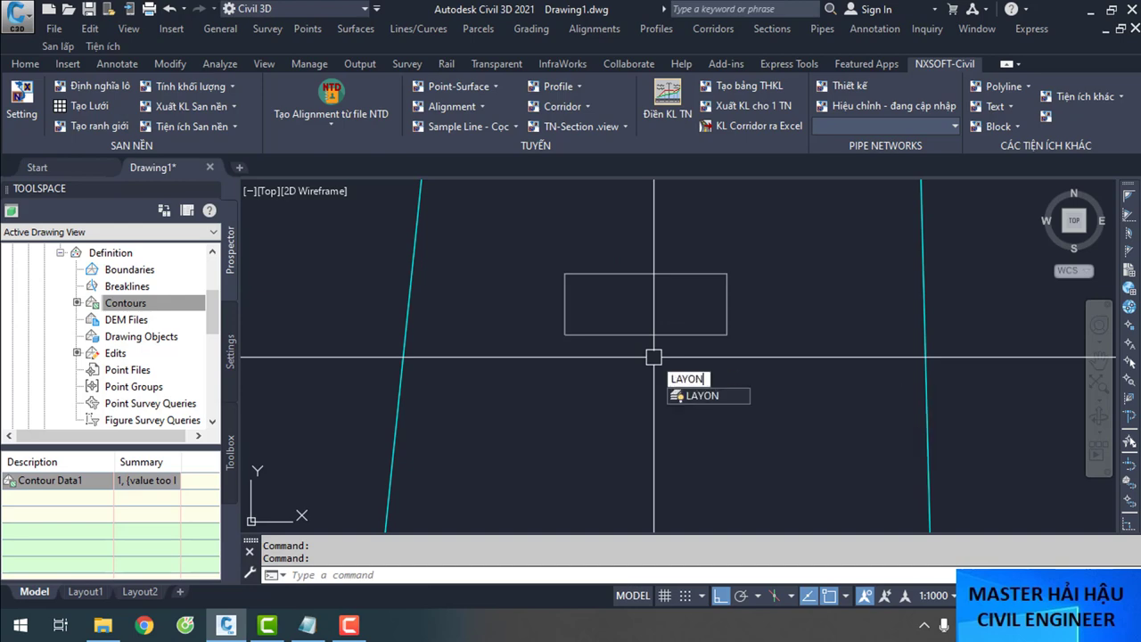
pyautogui.press('Return')
pyautogui.scroll(-6, 653, 357)
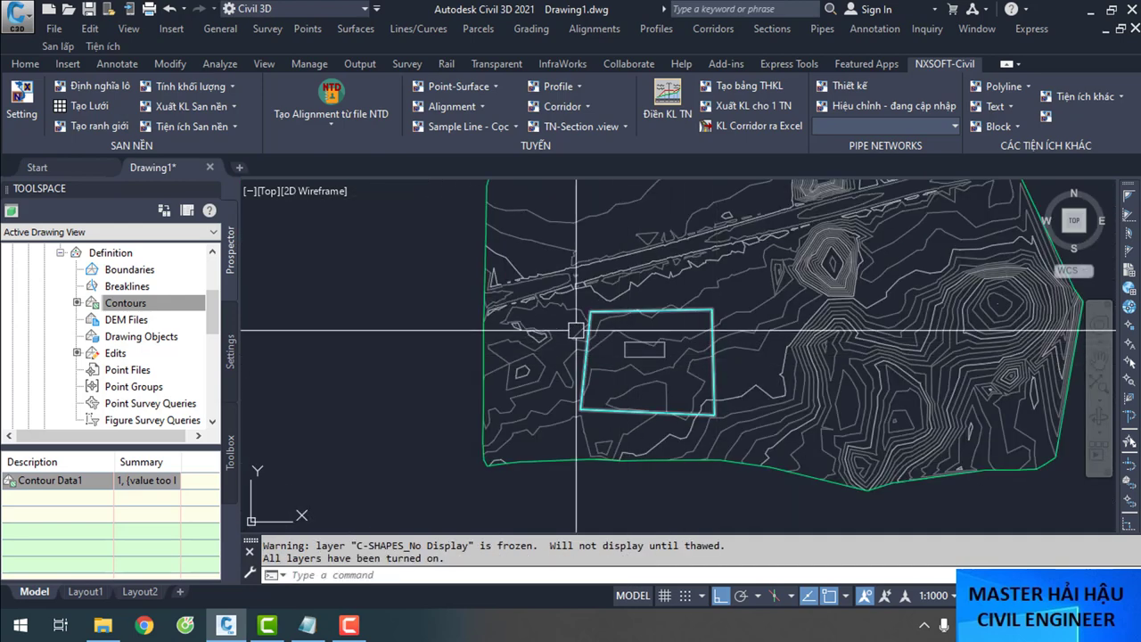
pyautogui.scroll(5, 664, 326)
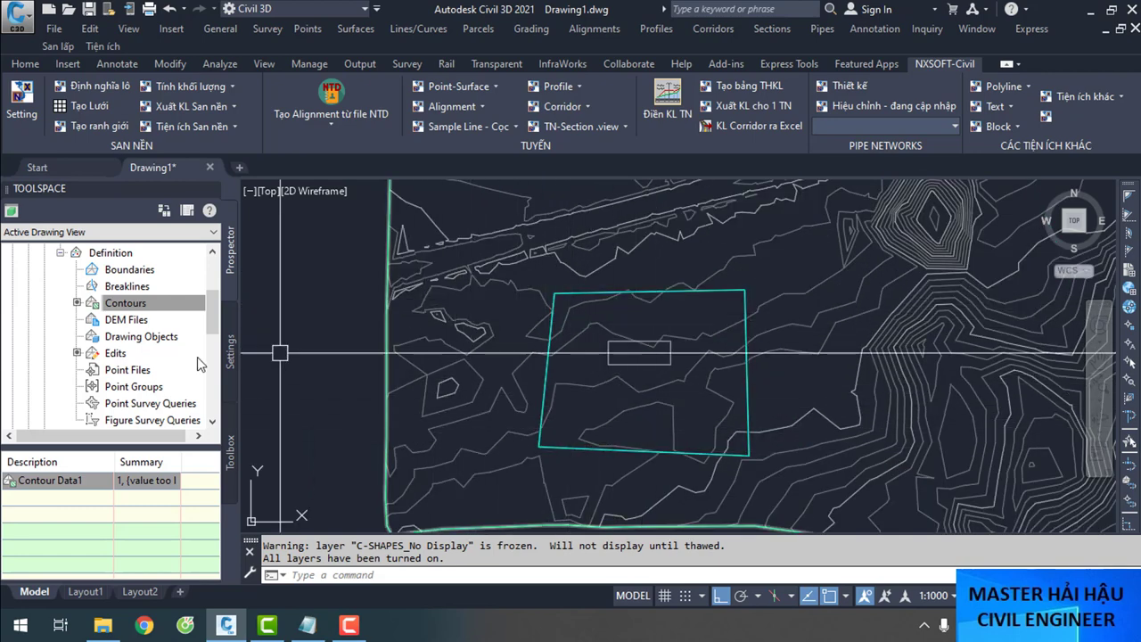
pyautogui.scroll(1, 183, 361)
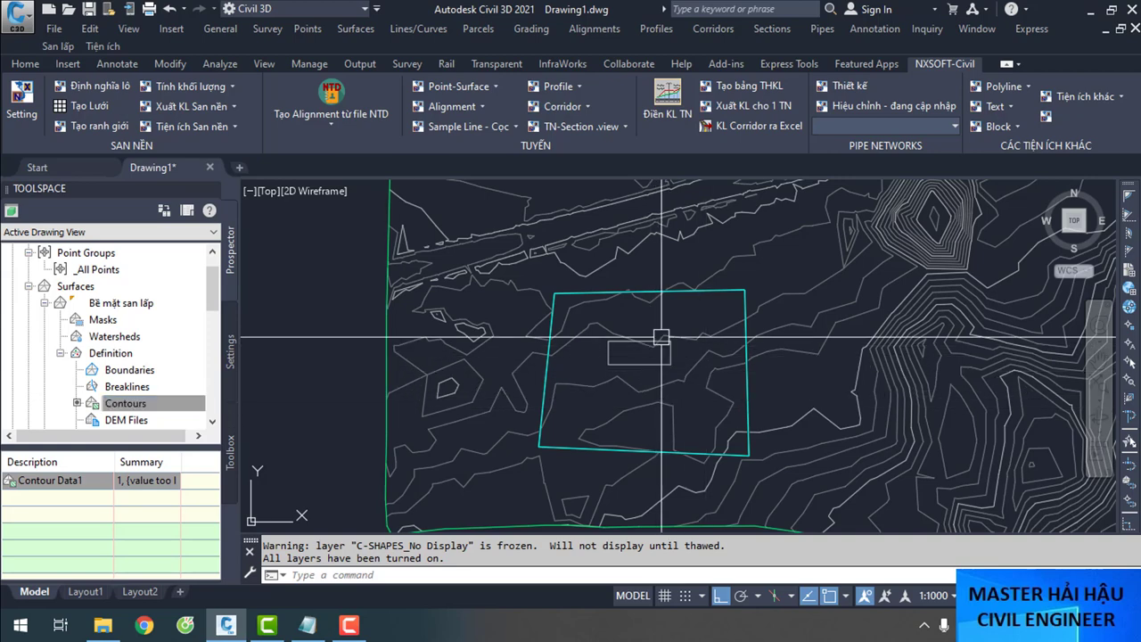
# Open the NXsoft grid creation dialog (Tạo Lưới)
pyautogui.click(93, 105)
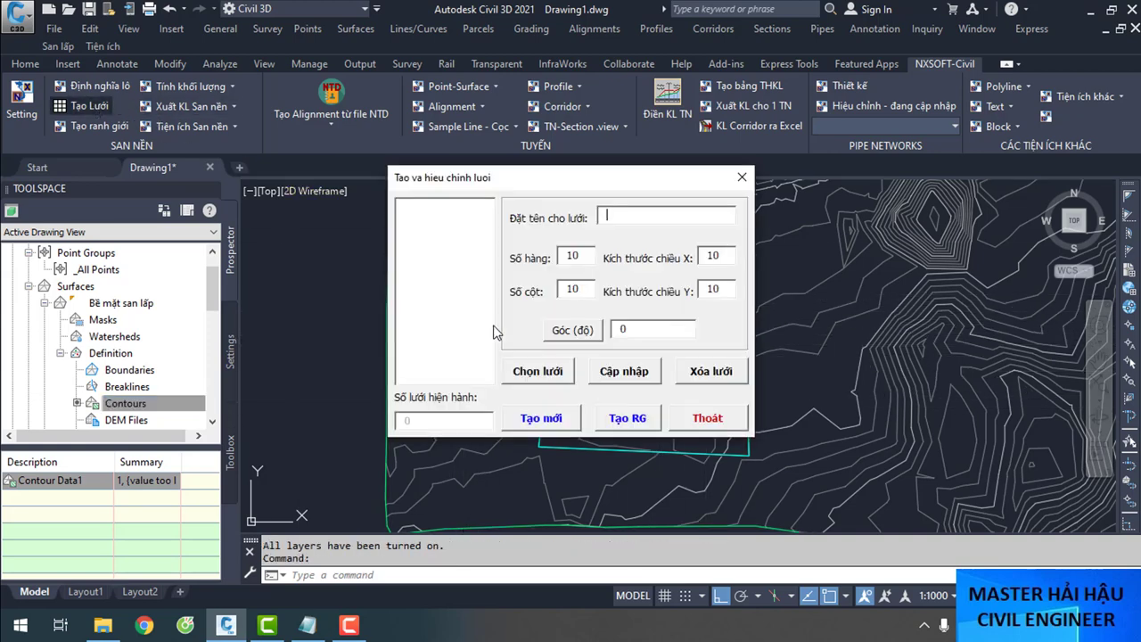
pyautogui.click(574, 330)
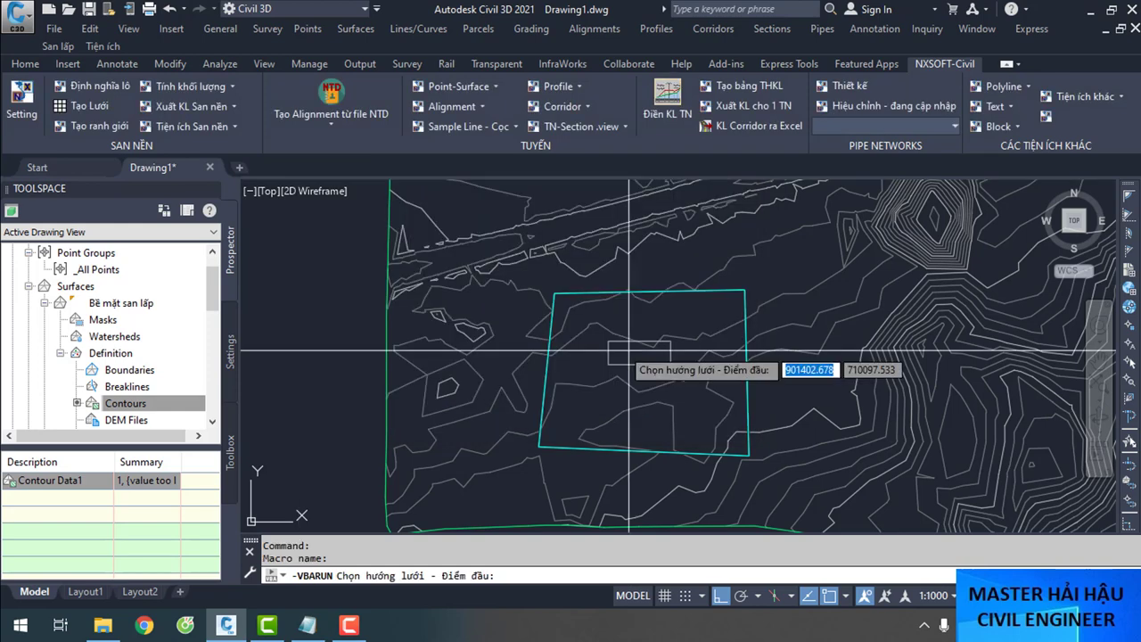
pyautogui.scroll(3, 544, 298)
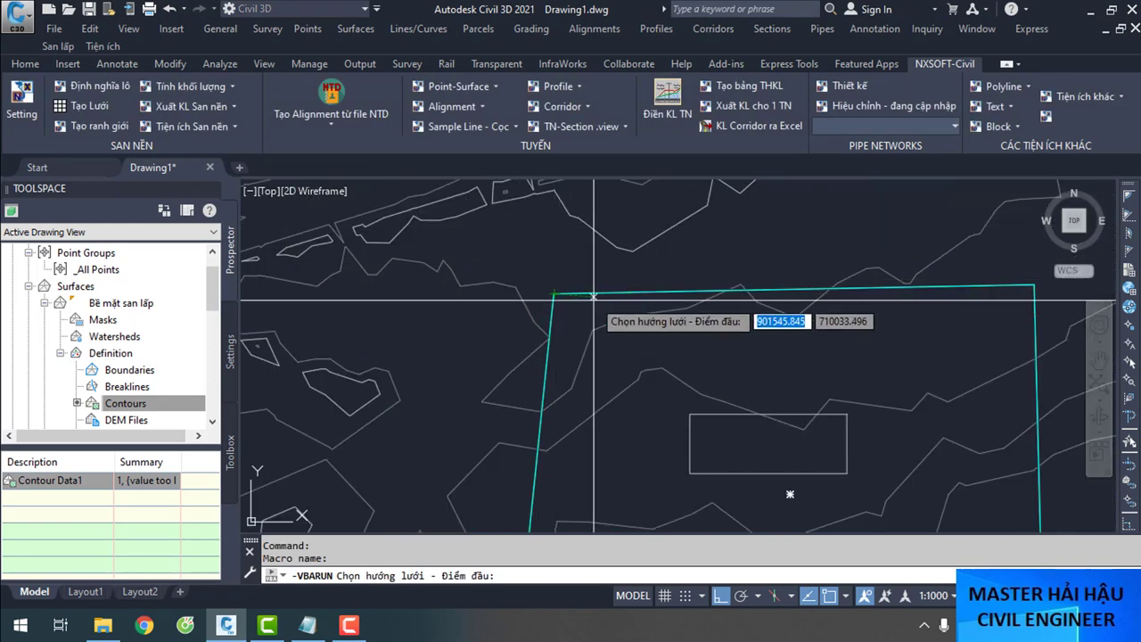
pyautogui.scroll(-2, 566, 316)
pyautogui.scroll(-2, 657, 303)
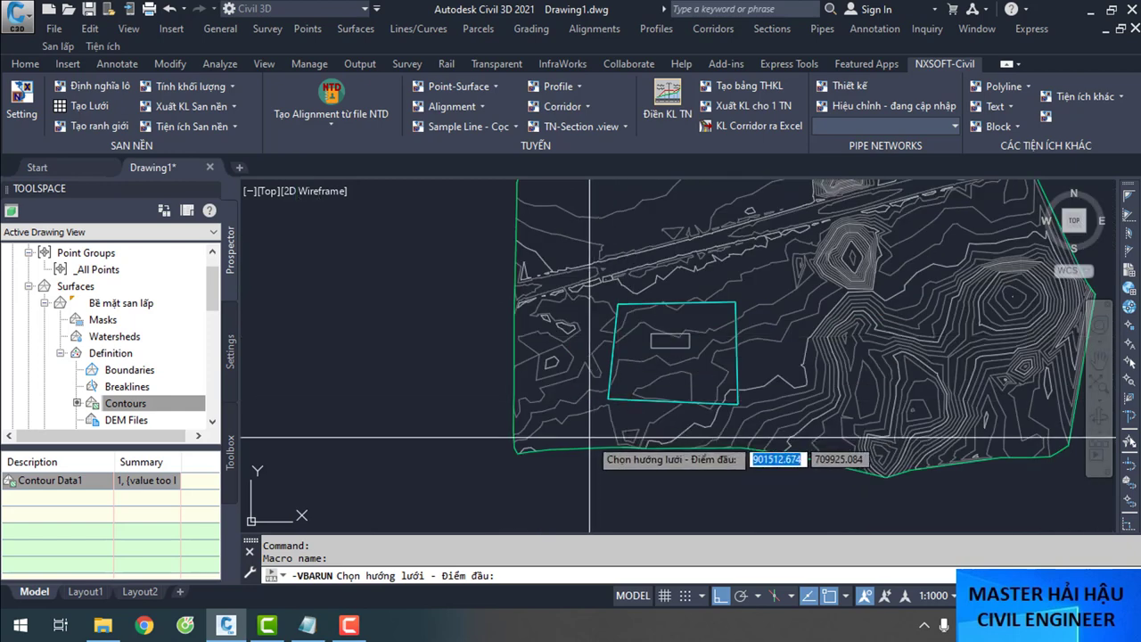
pyautogui.scroll(2, 610, 399)
pyautogui.press('Escape')
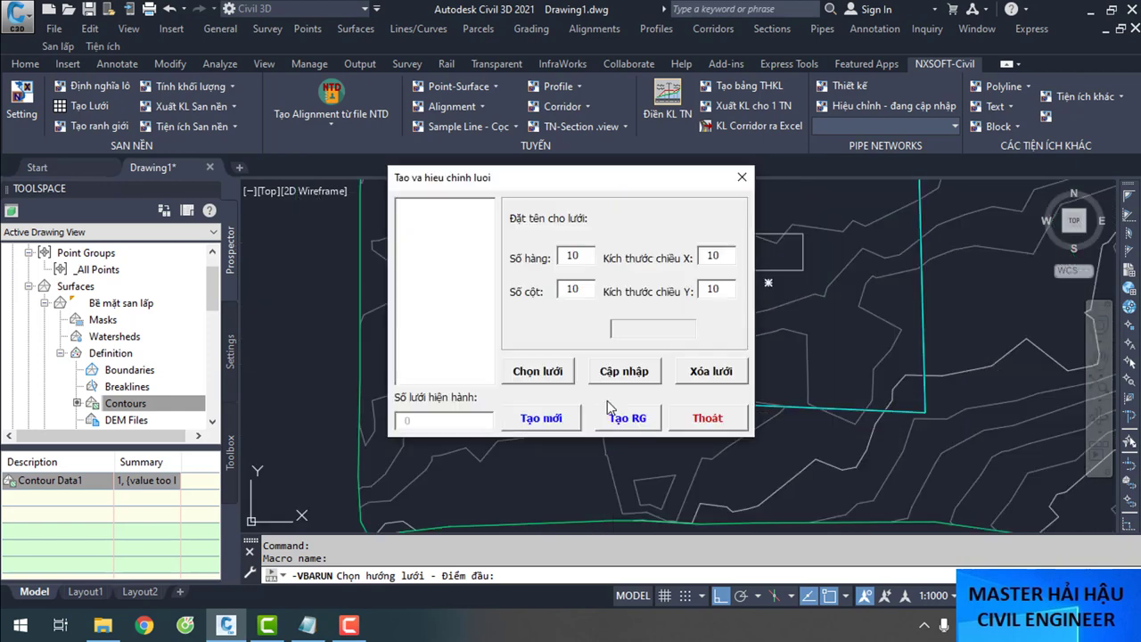
# Leave the grid dialog and draw two vertical construction lines, one through the lot's lower-left corner and one just to its right
pyautogui.click(708, 419)
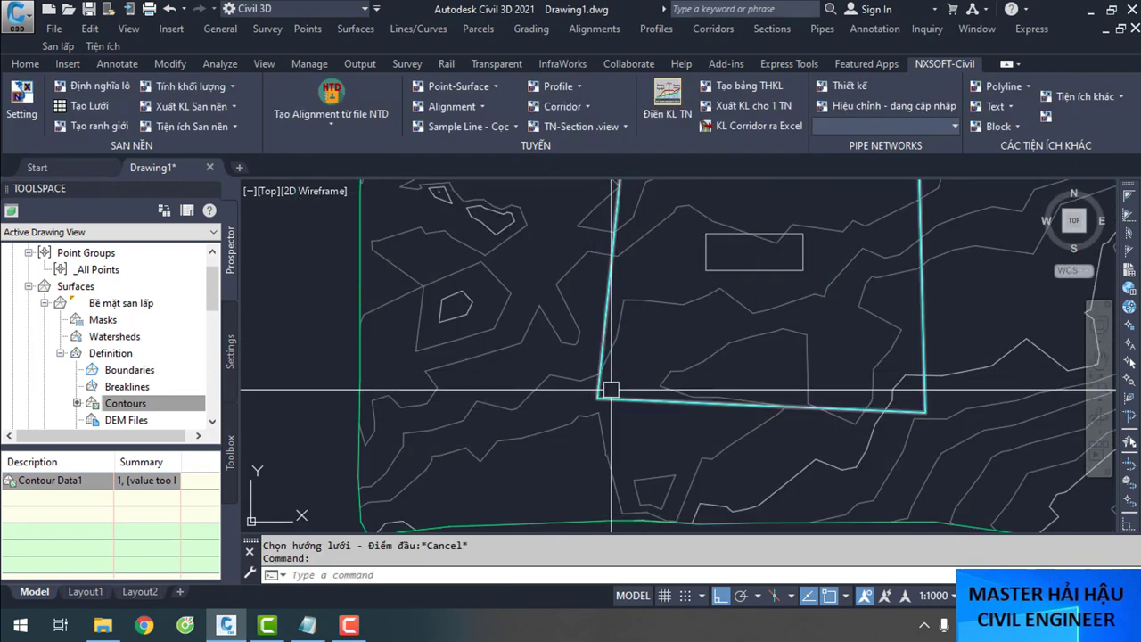
pyautogui.write('XL')
pyautogui.press('Return')
pyautogui.click(598, 397)
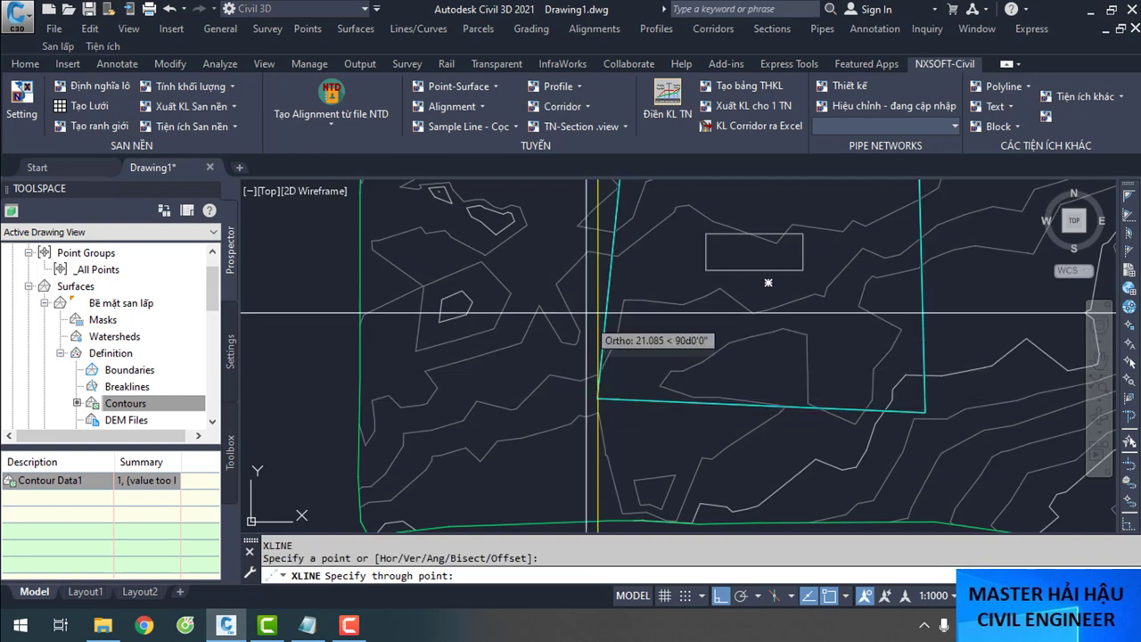
pyautogui.click(512, 286)
pyautogui.press('Return')
pyautogui.press('Return')
pyautogui.click(633, 369)
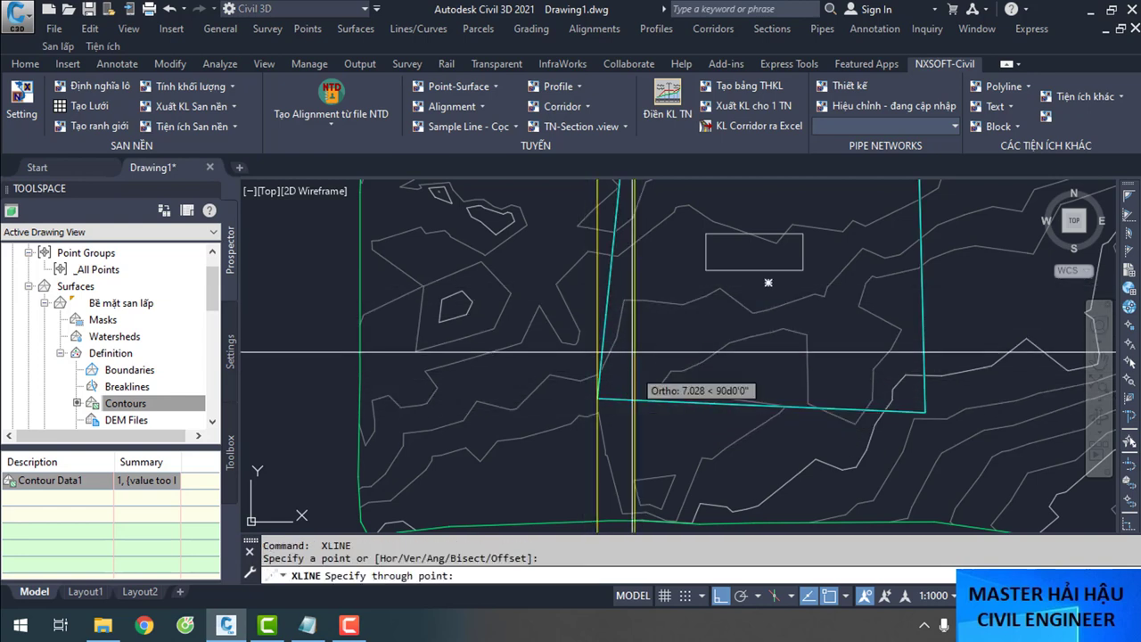
pyautogui.click(634, 339)
pyautogui.press('Return')
# Draw two horizontal construction lines above the lot's lower-left corner, crossing the vertical ones to illustrate a grid cell
pyautogui.press('Return')
pyautogui.click(597, 347)
pyautogui.click(642, 386)
pyautogui.press('Return')
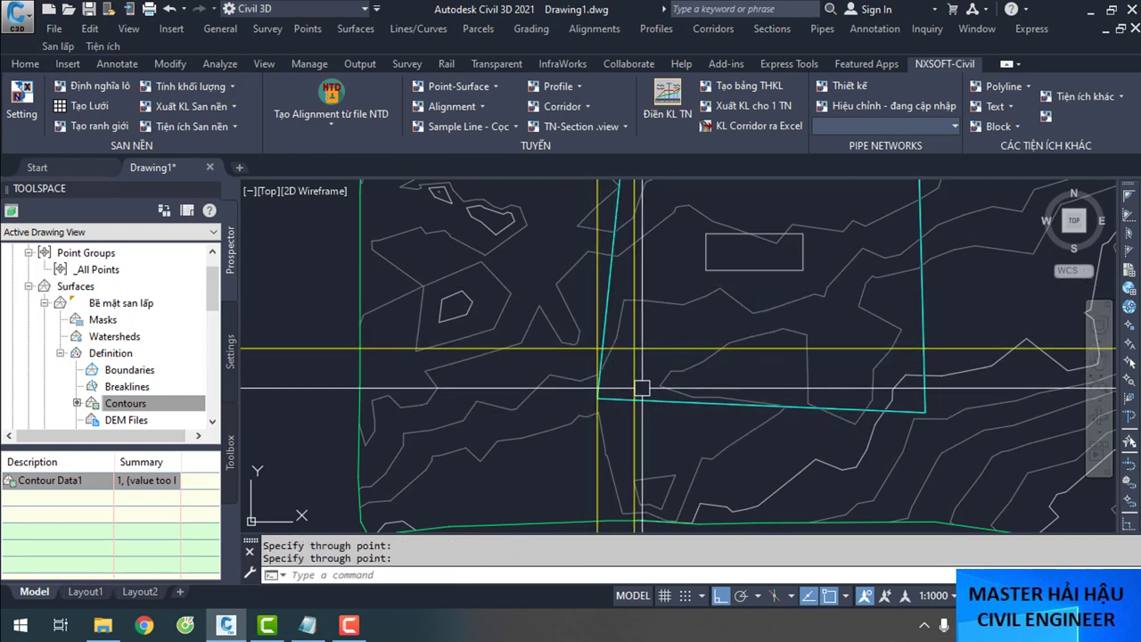
pyautogui.press('Return')
pyautogui.click(611, 309)
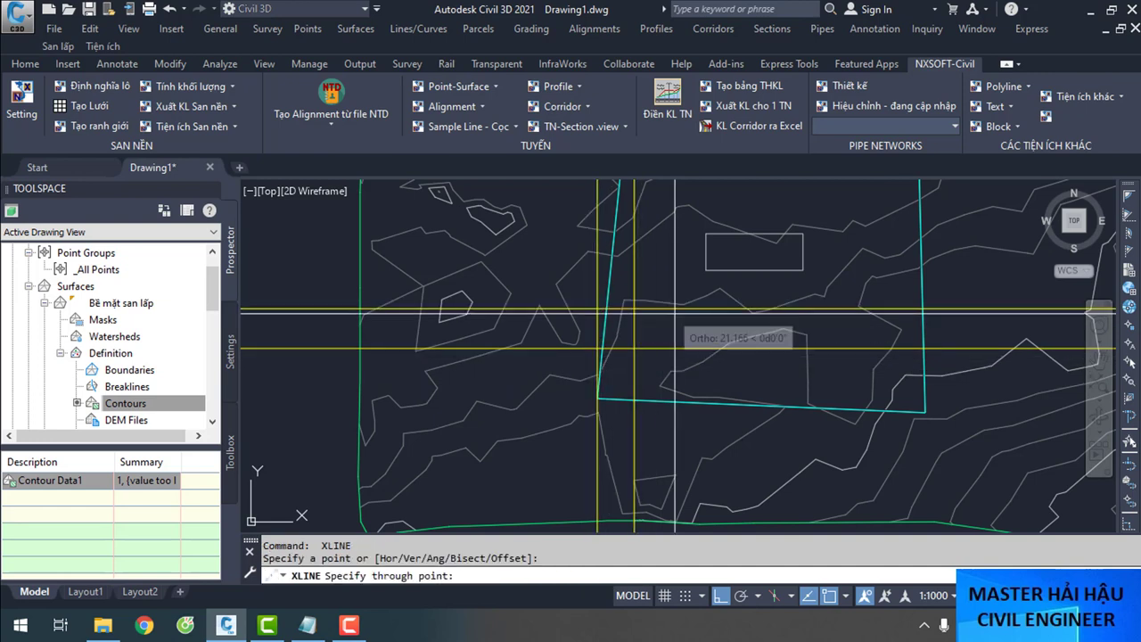
pyautogui.click(614, 357)
pyautogui.press('Return')
# Erase the four construction lines near the lot's lower-left corner
pyautogui.scroll(4, 655, 328)
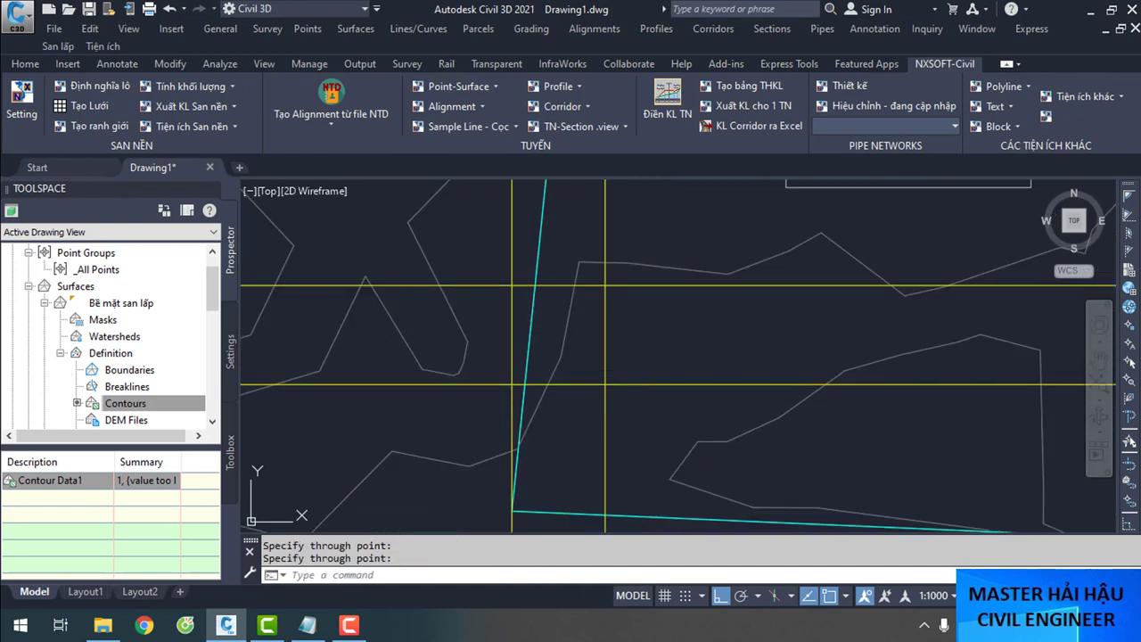
pyautogui.click(606, 401)
pyautogui.click(530, 366)
pyautogui.scroll(-2, 522, 292)
pyautogui.click(522, 306)
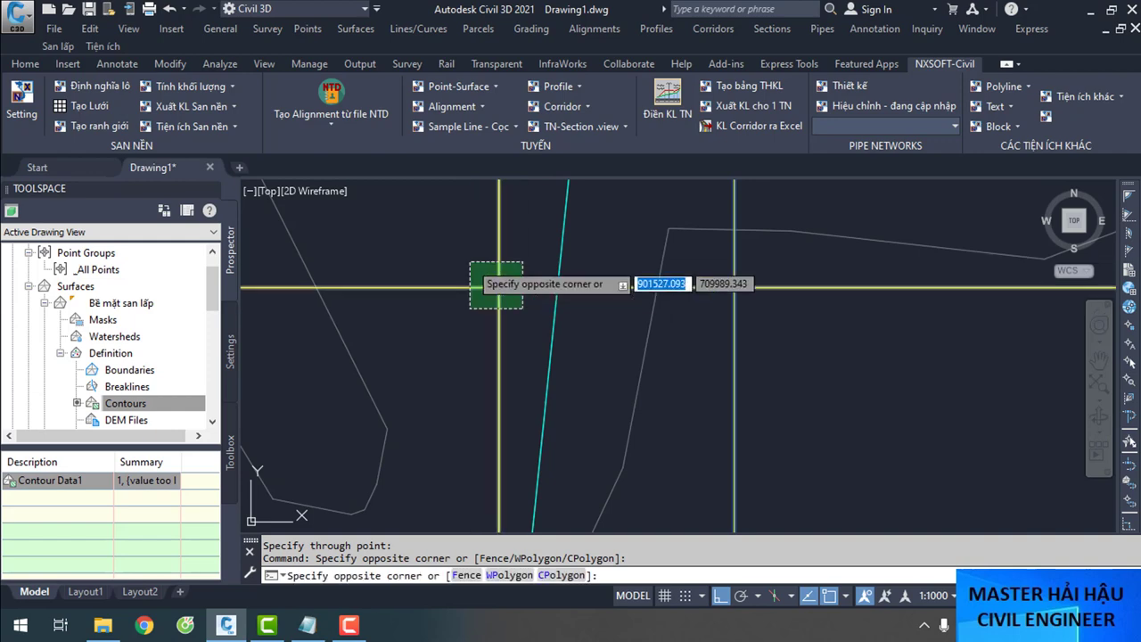
pyautogui.click(473, 270)
pyautogui.scroll(-2, 559, 350)
pyautogui.write('E')
pyautogui.press('Return')
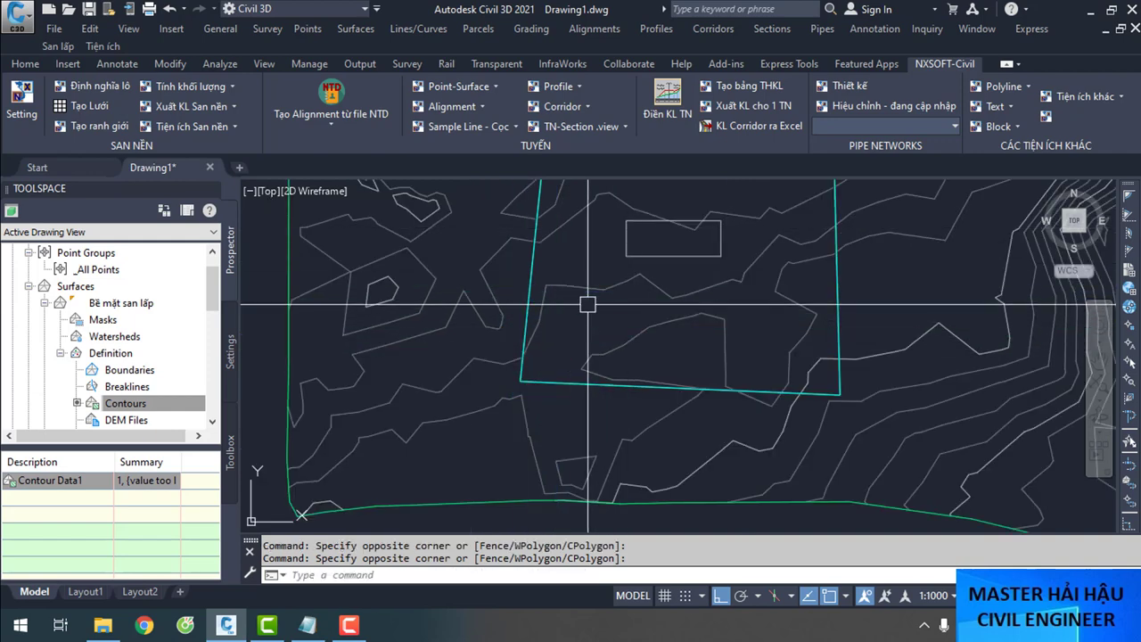
# Reopen the NXsoft grid creation and define the grid angle from the lot's upper-left corner along its upper edge
pyautogui.moveTo(612, 229); pyautogui.dragTo(619, 313, button='middle')
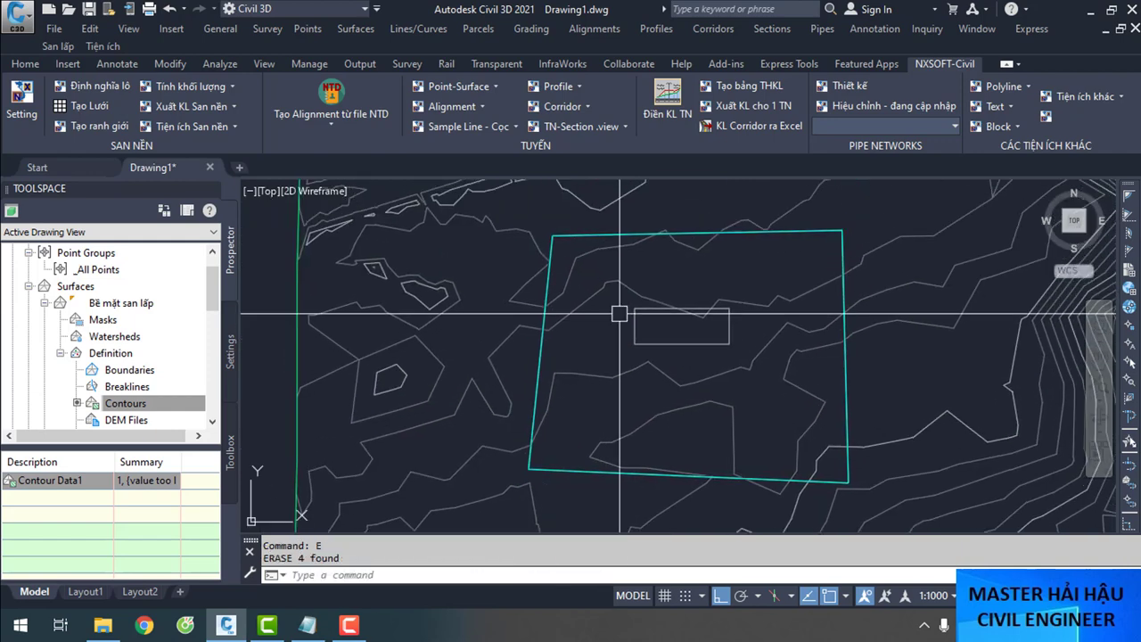
pyautogui.click(100, 106)
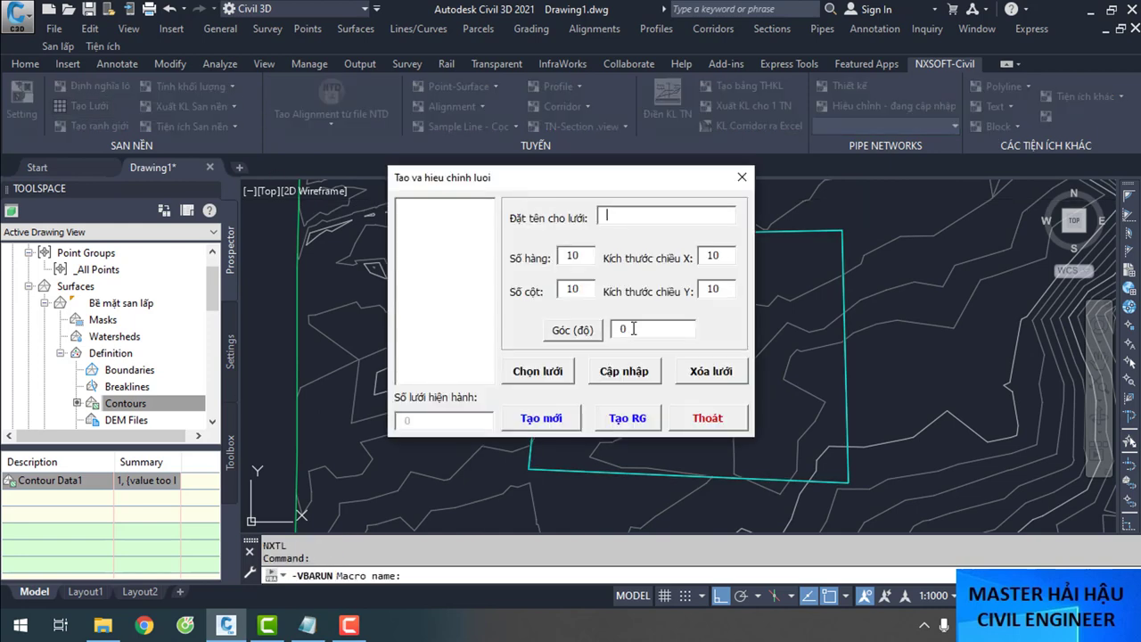
pyautogui.click(574, 333)
pyautogui.scroll(5, 555, 230)
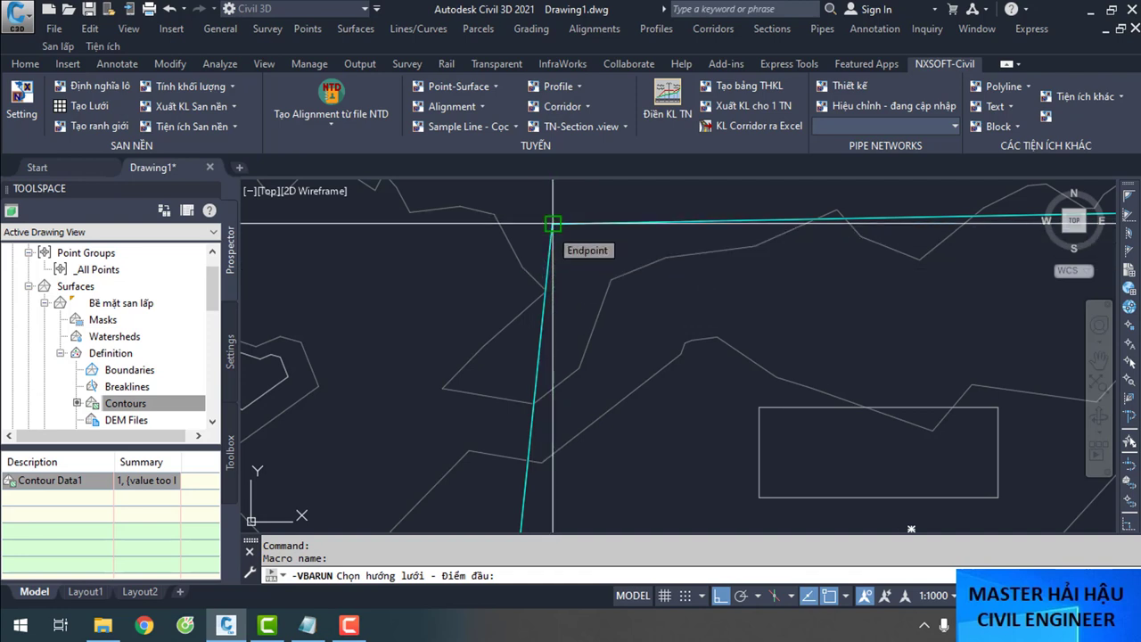
pyautogui.scroll(-2, 606, 234)
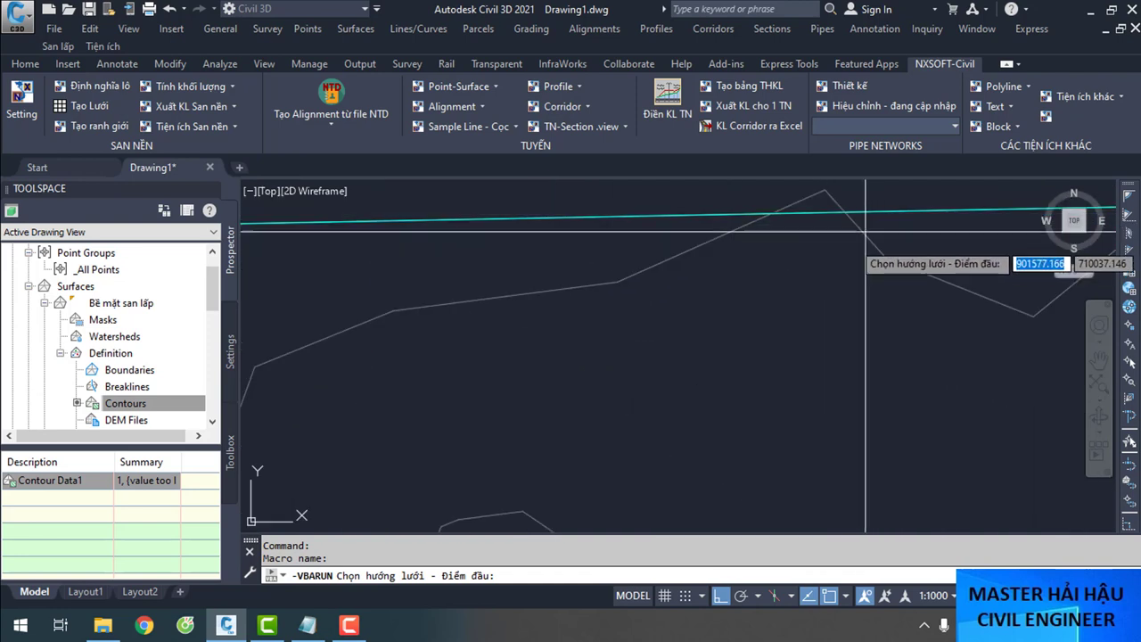
pyautogui.click(572, 230)
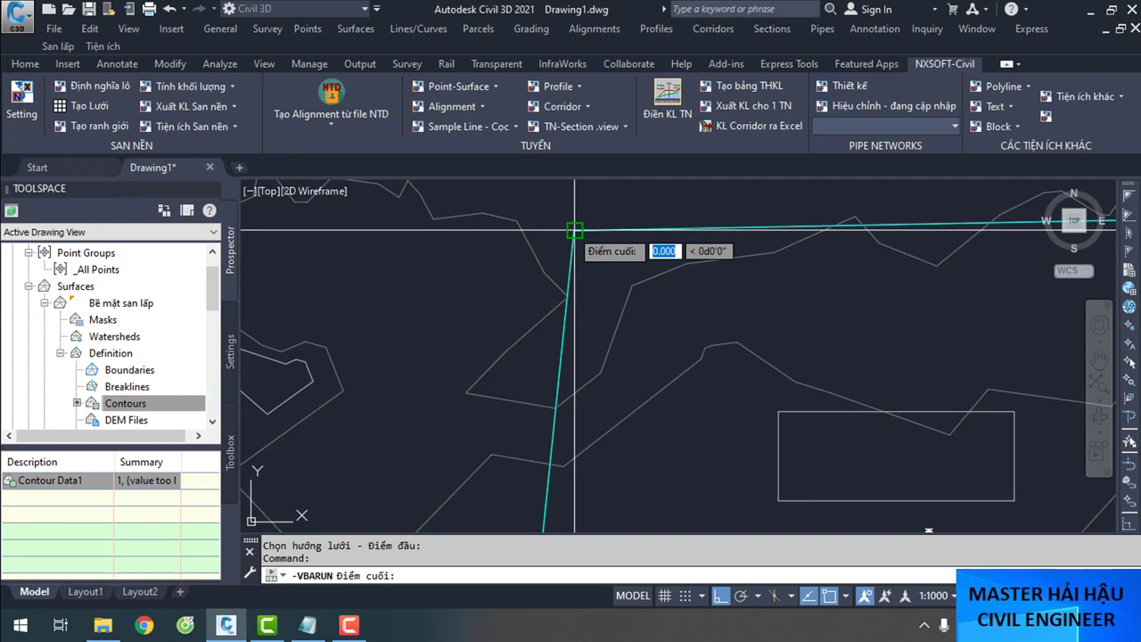
pyautogui.click(710, 230)
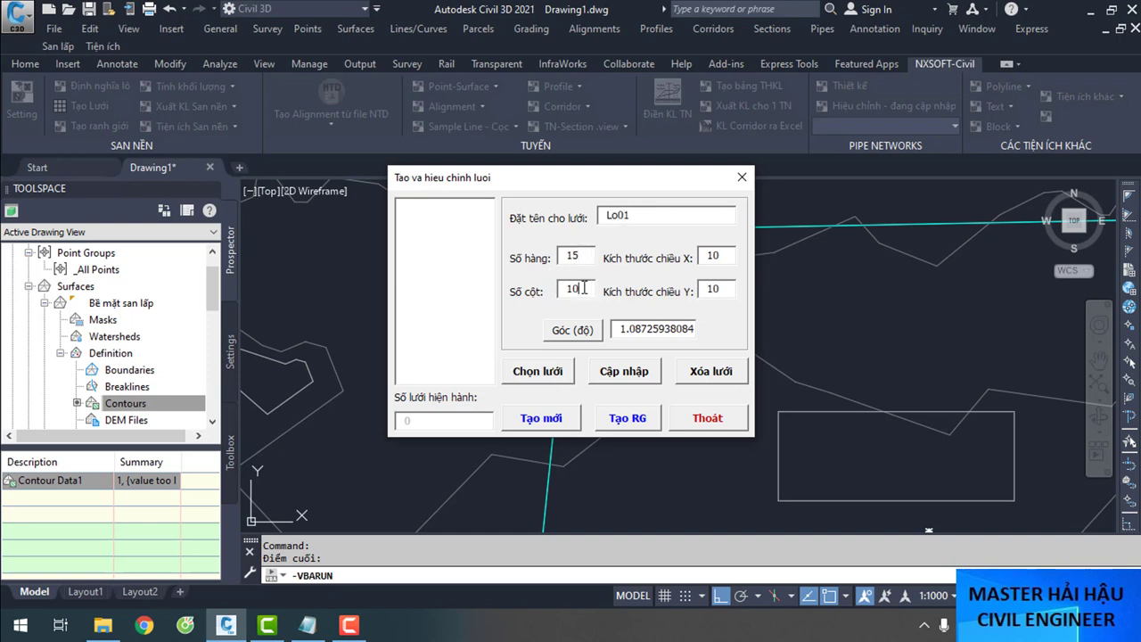
# Create grid Lo01 with 15 rows and 10 by 10 cells, insert it at the lot's lower-left corner, and exit grid creation
pyautogui.click(552, 419)
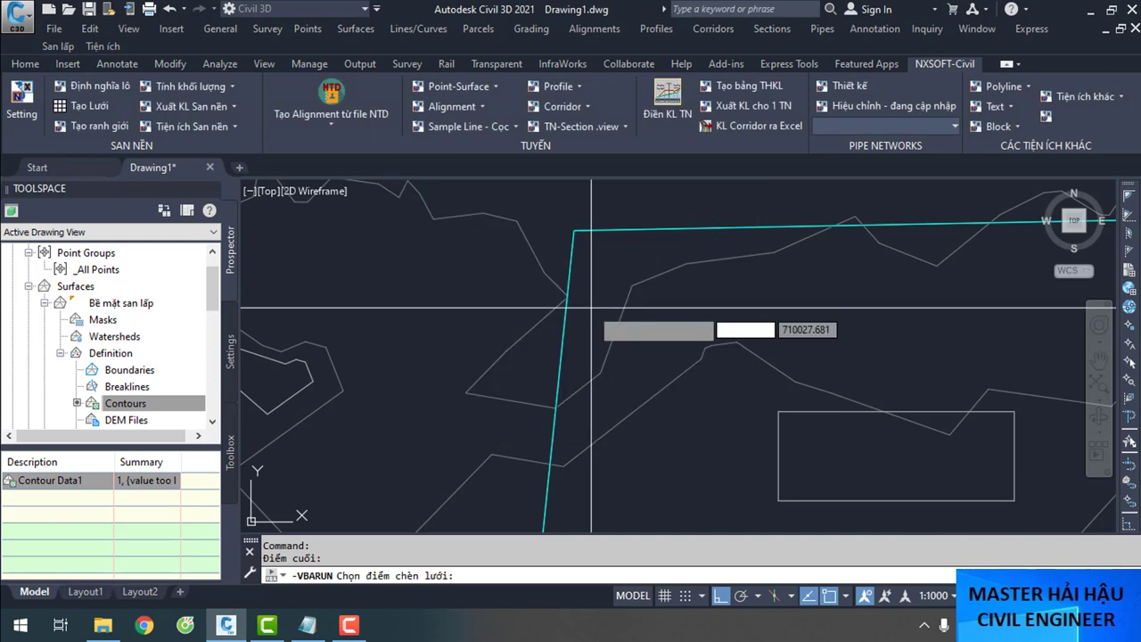
pyautogui.scroll(-3, 597, 277)
pyautogui.scroll(3, 546, 415)
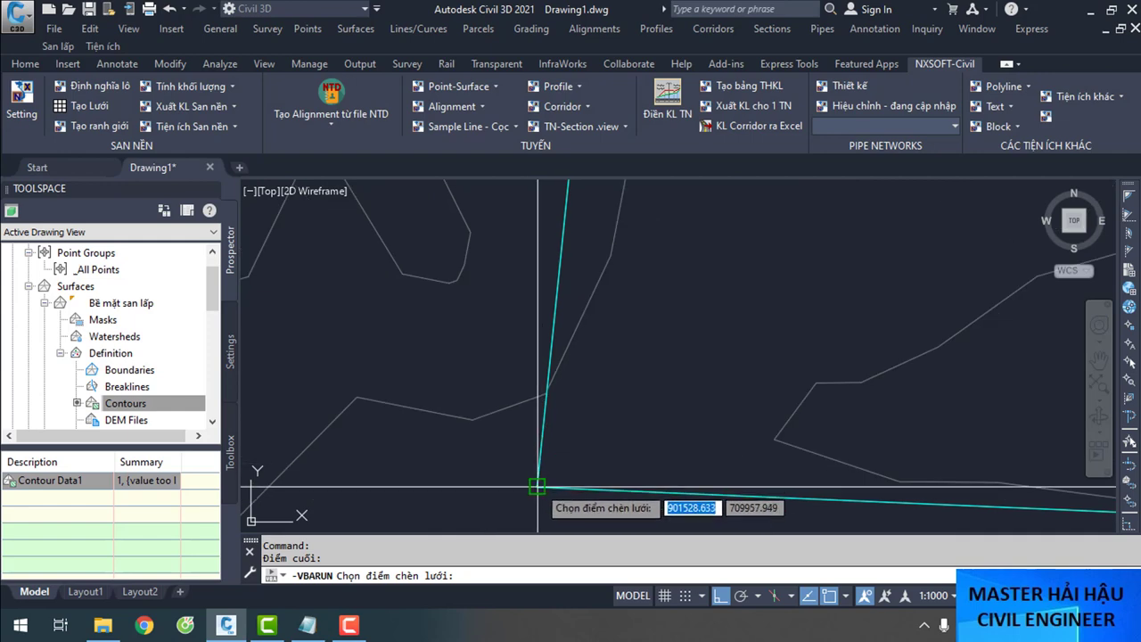
pyautogui.click(538, 480)
pyautogui.click(711, 418)
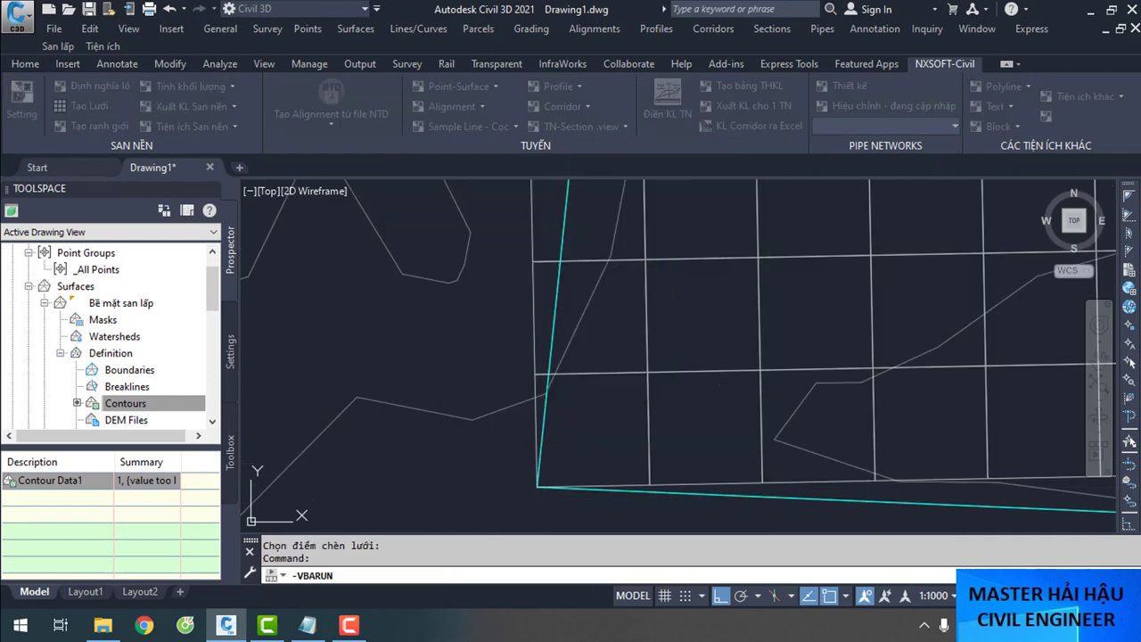
# Move the grid so that the grid node nearest the site boundary's lower-right corner coincides with that corner
pyautogui.scroll(-3, 624, 411)
pyautogui.click(712, 396)
pyautogui.scroll(5, 711, 397)
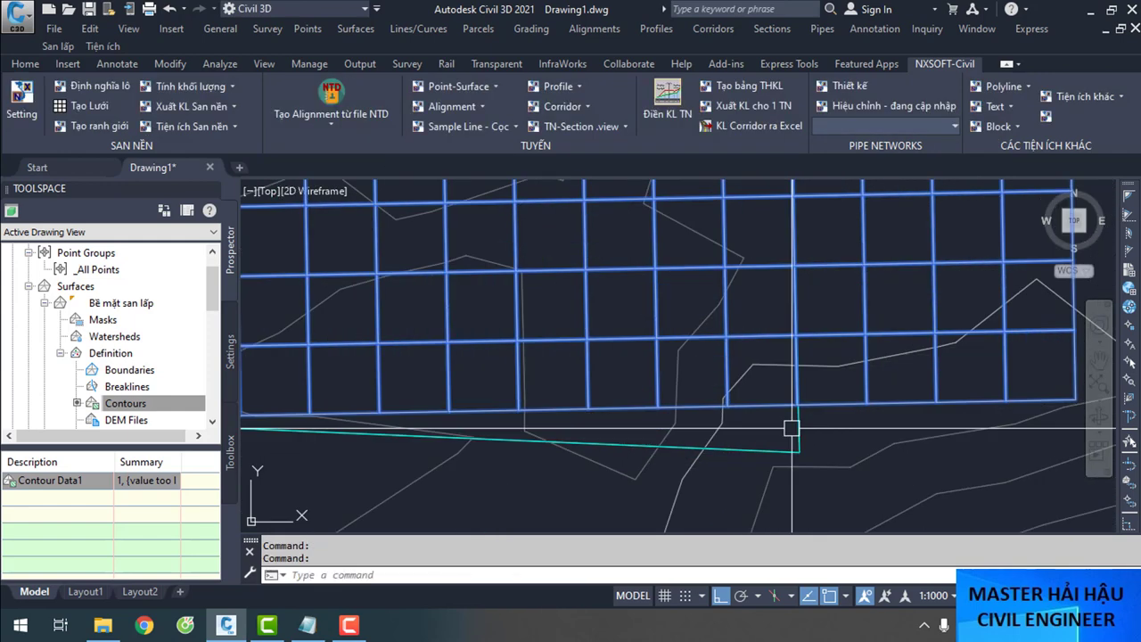
pyautogui.write('M')
pyautogui.press('Return')
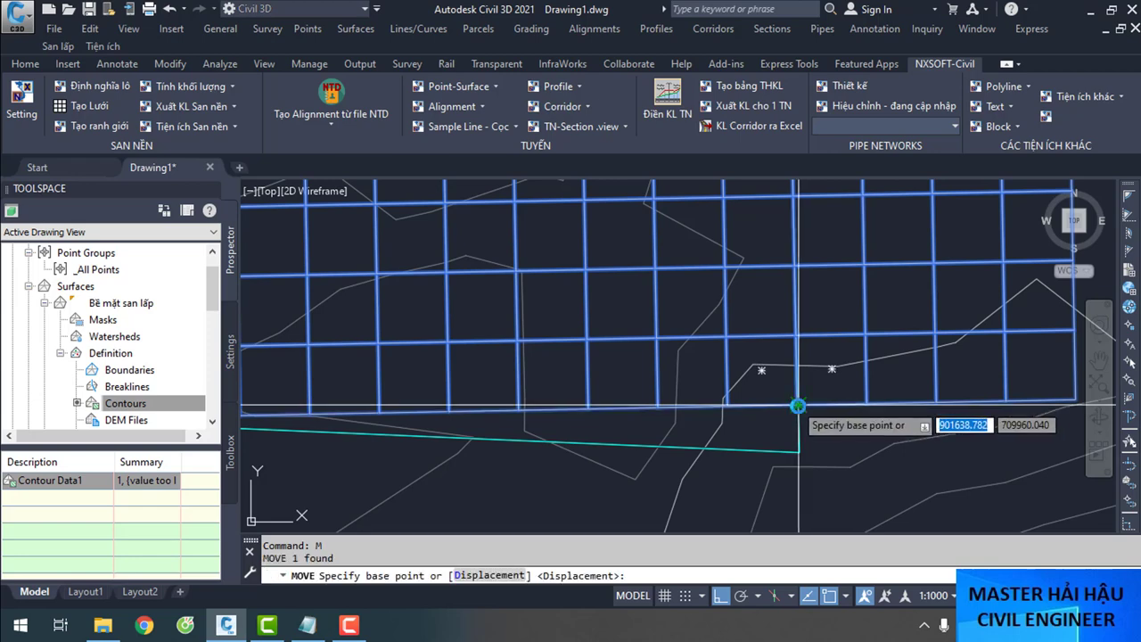
pyautogui.scroll(3, 799, 404)
pyautogui.click(790, 402)
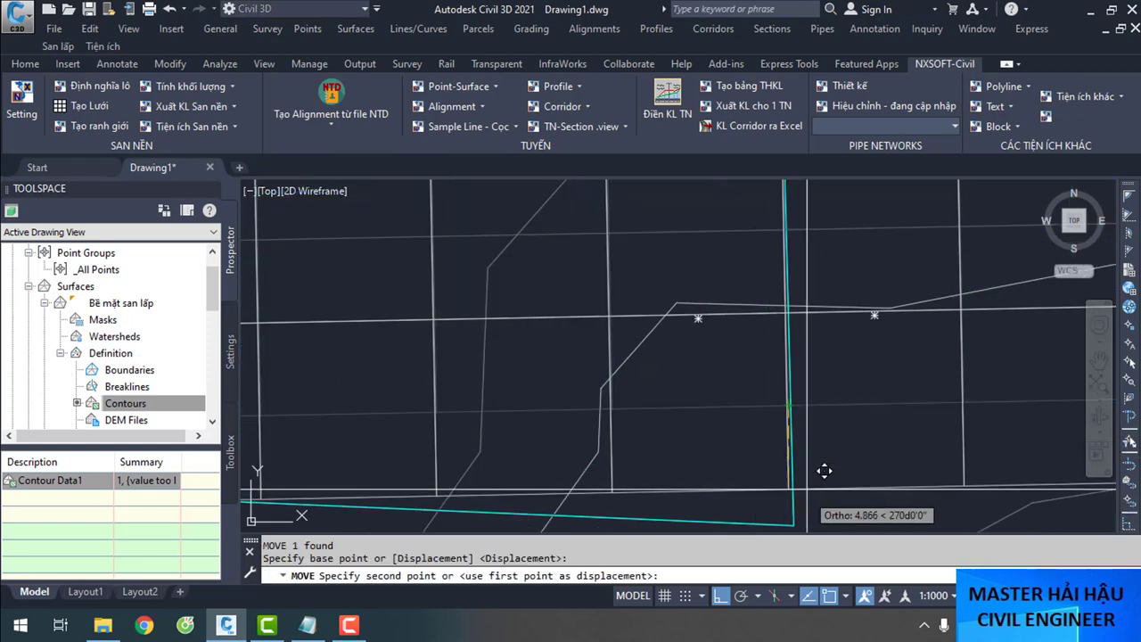
pyautogui.click(795, 526)
pyautogui.scroll(-6, 930, 364)
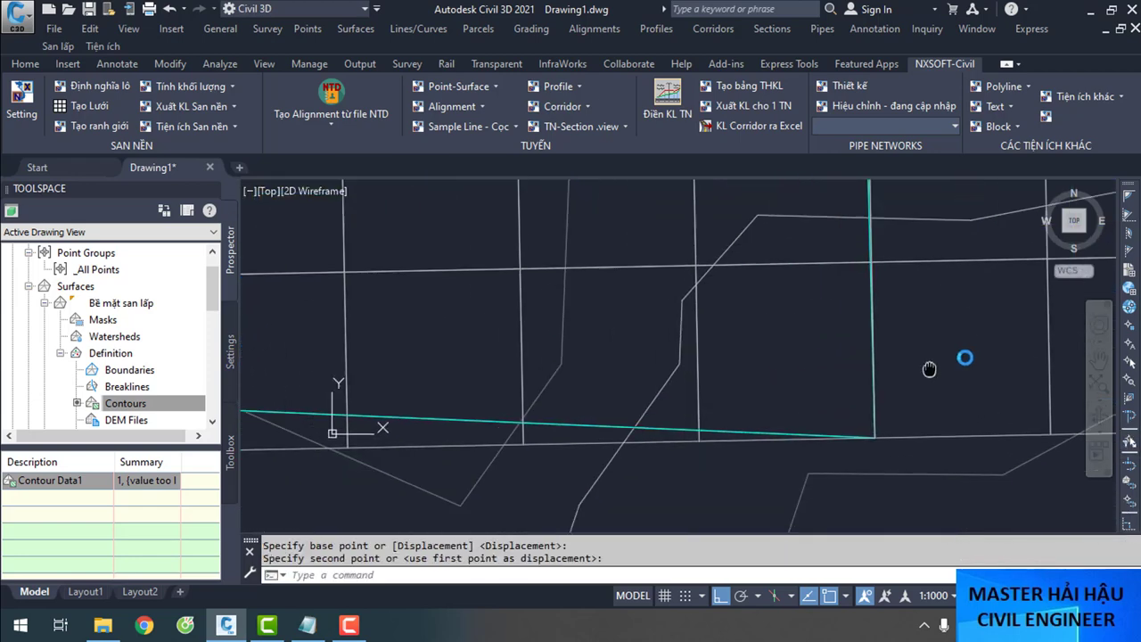
# Move the grid so that its leftmost node just above the boundary's lower-left corner coincides with that corner
pyautogui.scroll(8, 646, 420)
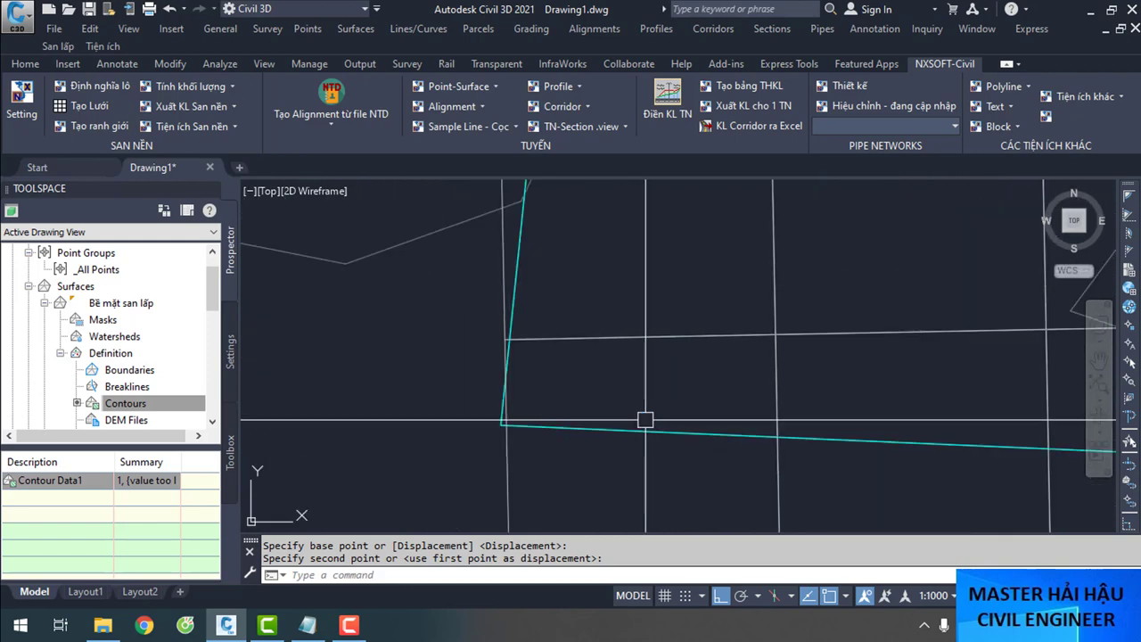
pyautogui.click(504, 337)
pyautogui.click(504, 337)
pyautogui.write('m')
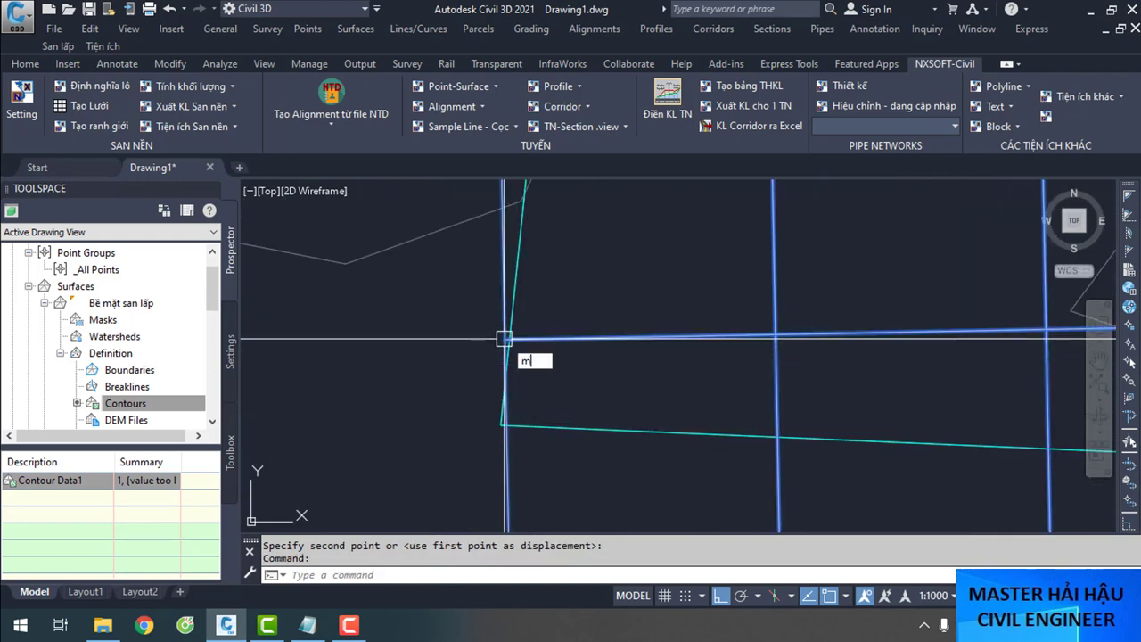
pyautogui.press('Return')
pyautogui.click(504, 337)
pyautogui.click(518, 406)
pyautogui.scroll(-5, 384, 356)
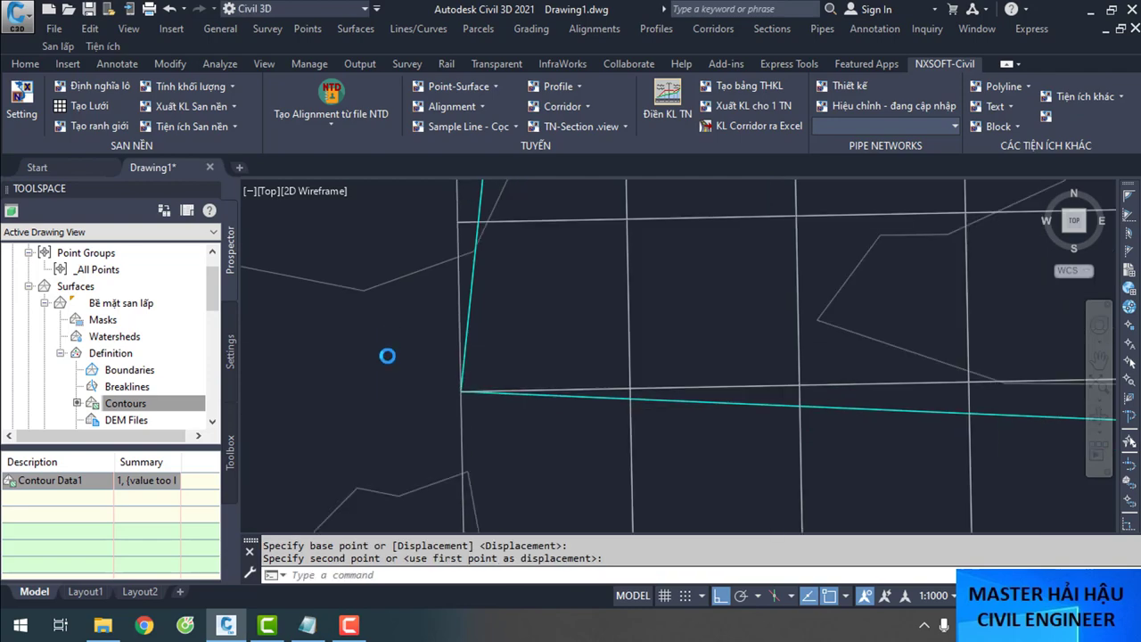
# Examine how the grid lines fit the site boundary along its lower edge and across the whole lot
pyautogui.scroll(5, 597, 395)
pyautogui.scroll(1, 597, 395)
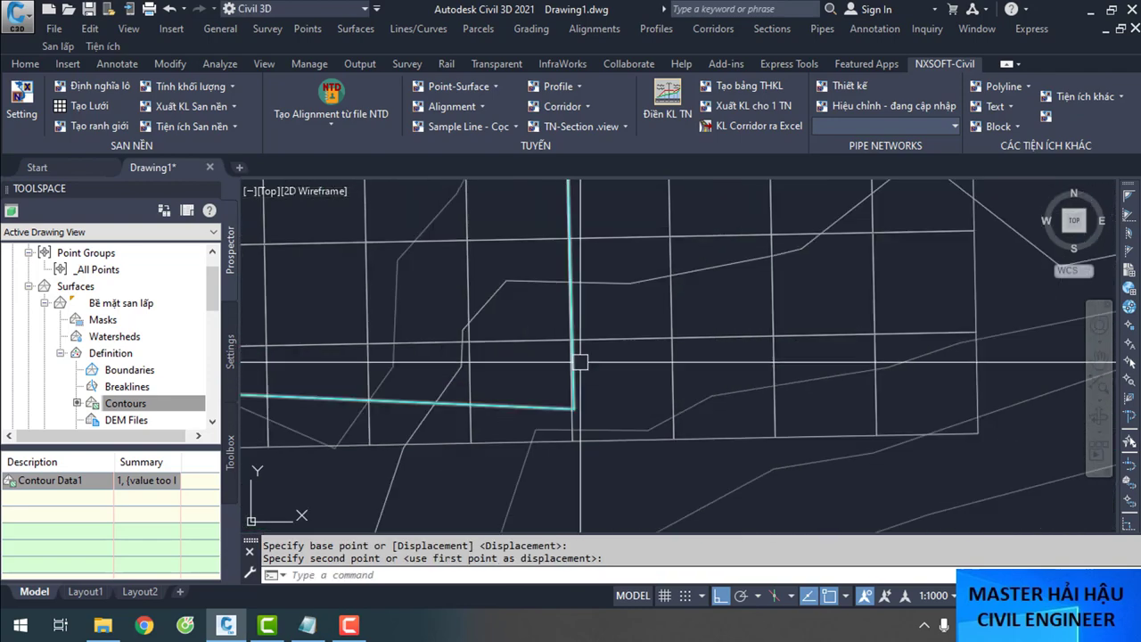
pyautogui.scroll(-3, 580, 362)
pyautogui.scroll(5, 566, 395)
pyautogui.scroll(-5, 570, 392)
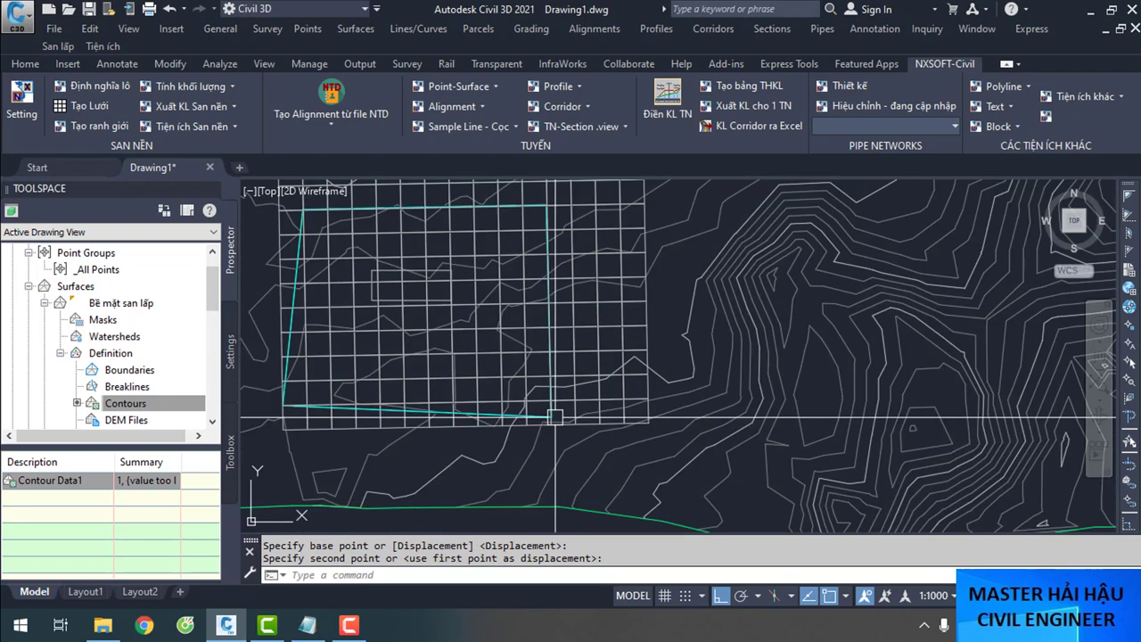
pyautogui.scroll(4, 664, 348)
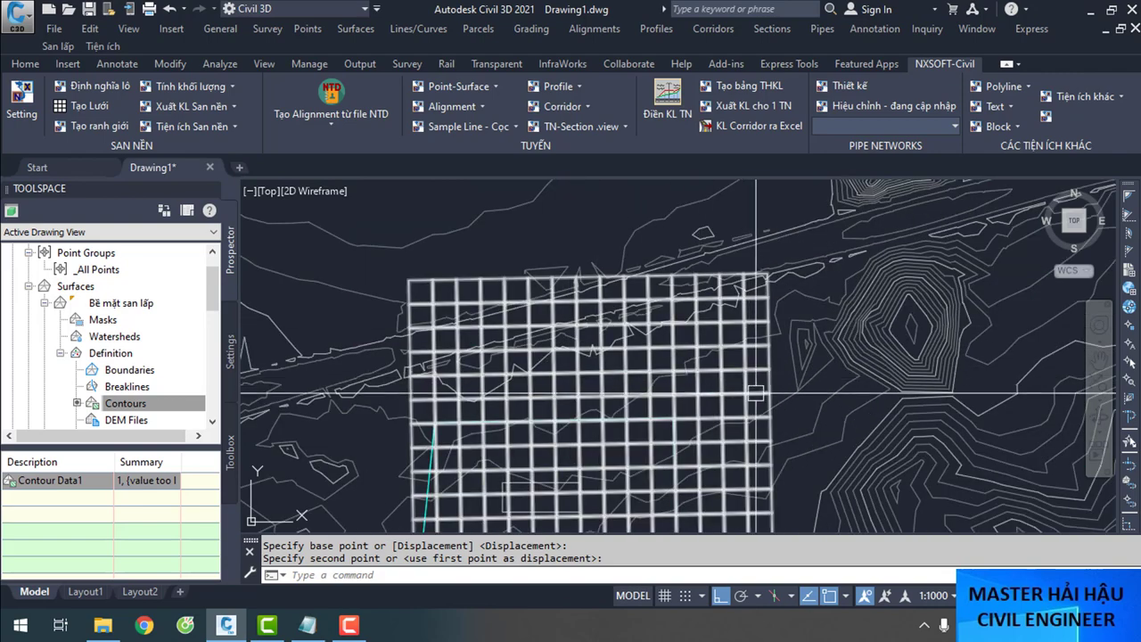
pyautogui.scroll(-2, 692, 318)
pyautogui.scroll(4, 535, 427)
pyautogui.scroll(-3, 366, 473)
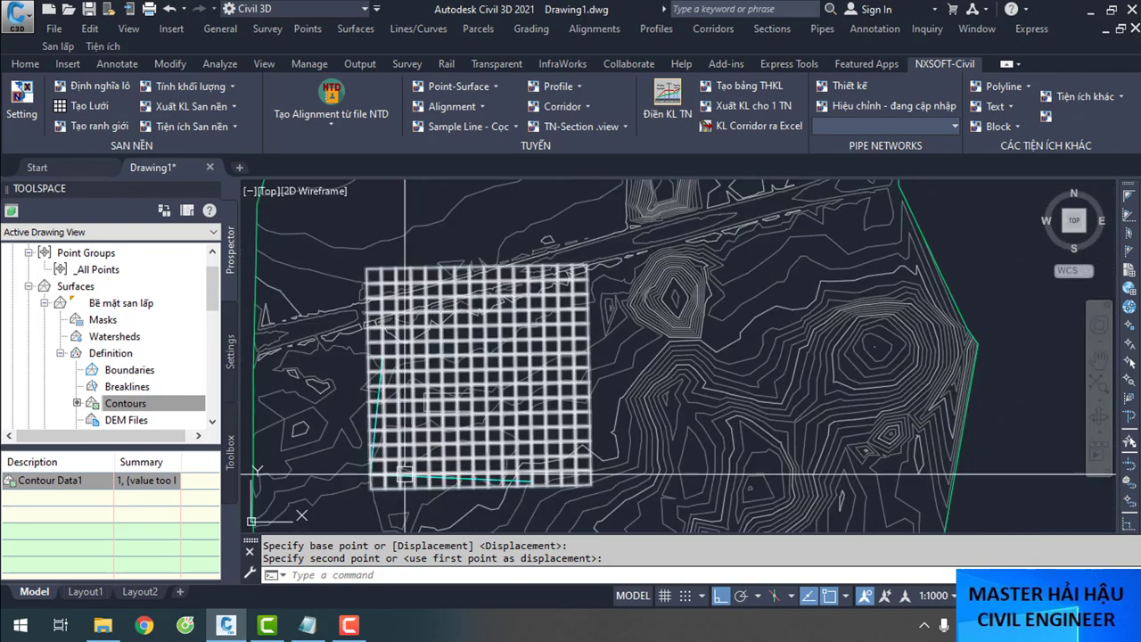
pyautogui.scroll(3, 369, 481)
pyautogui.scroll(-1, 267, 467)
pyautogui.scroll(2, 267, 467)
pyautogui.scroll(-5, 419, 396)
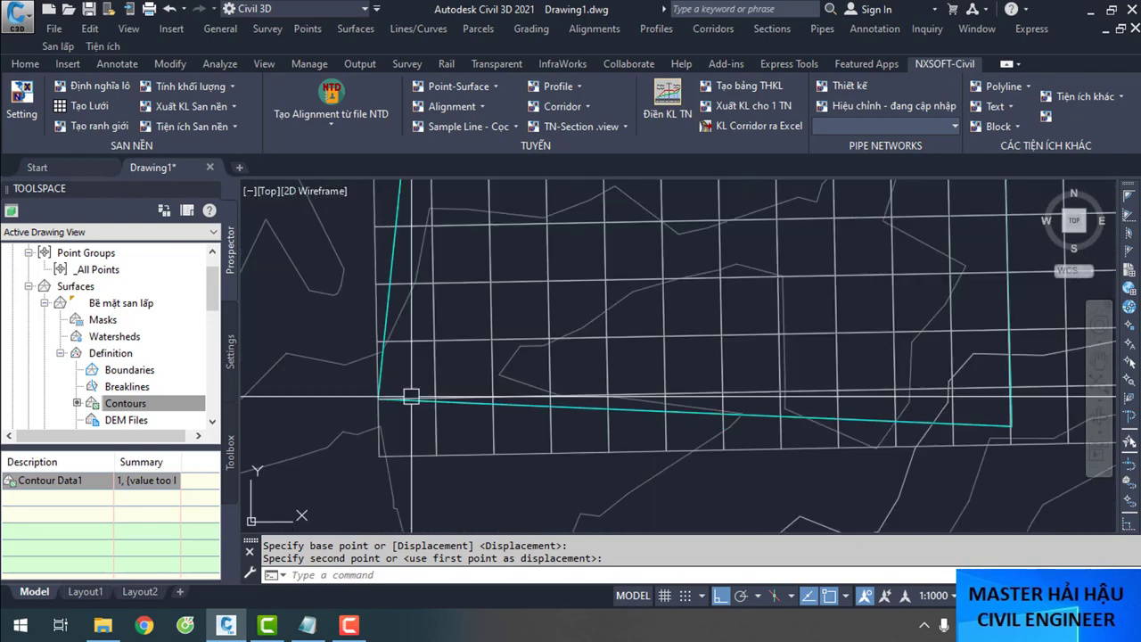
pyautogui.scroll(2, 570, 366)
pyautogui.scroll(-2, 499, 374)
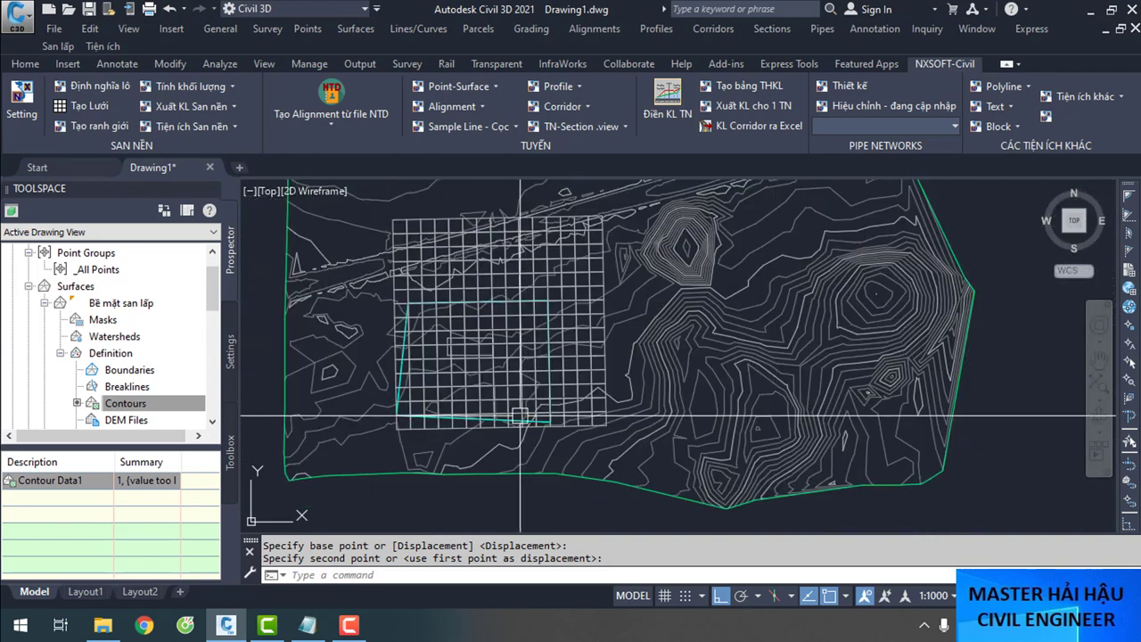
# Examine the grid's alignment with the boundary at its upper-left corner and down its left edge
pyautogui.scroll(5, 412, 362)
pyautogui.scroll(5, 412, 362)
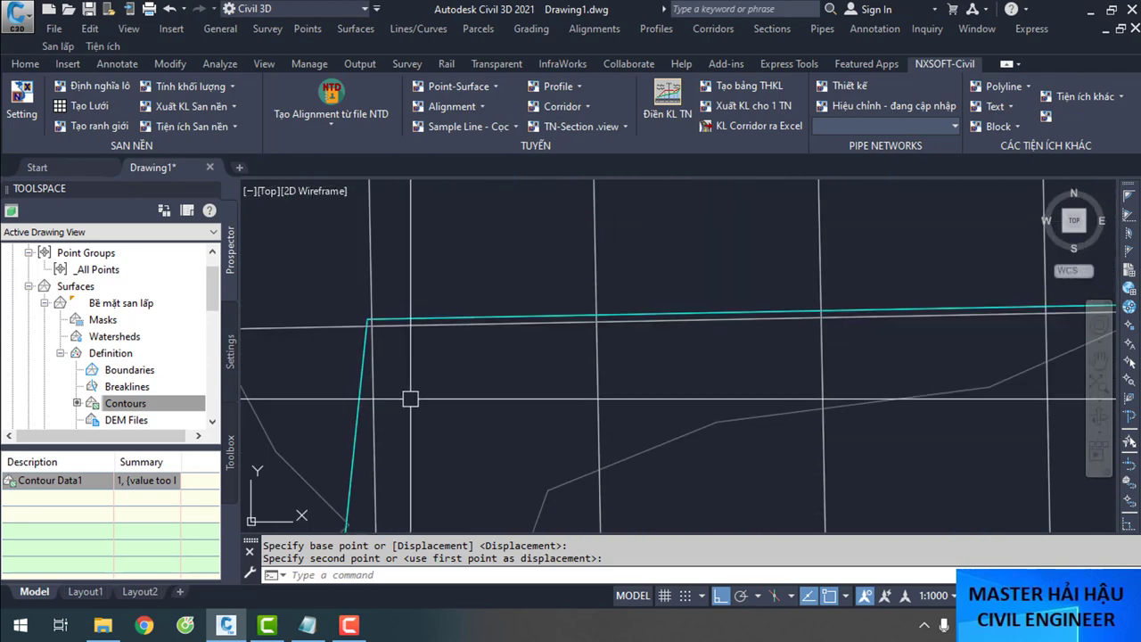
pyautogui.scroll(-2, 437, 345)
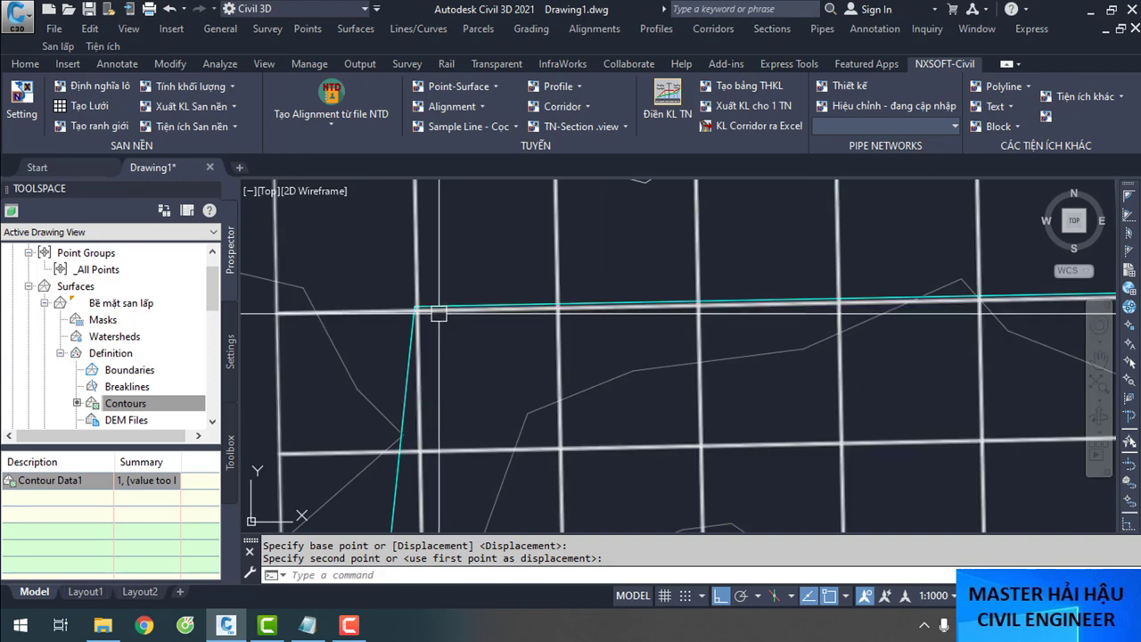
pyautogui.click(435, 314)
pyautogui.scroll(-10, 451, 307)
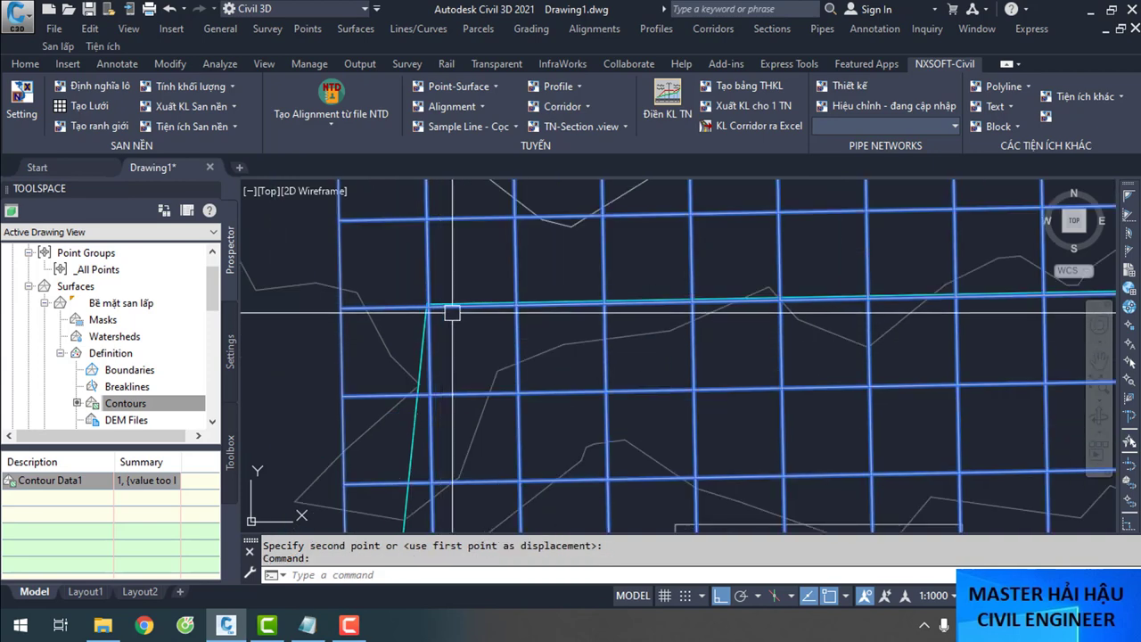
pyautogui.scroll(4, 522, 337)
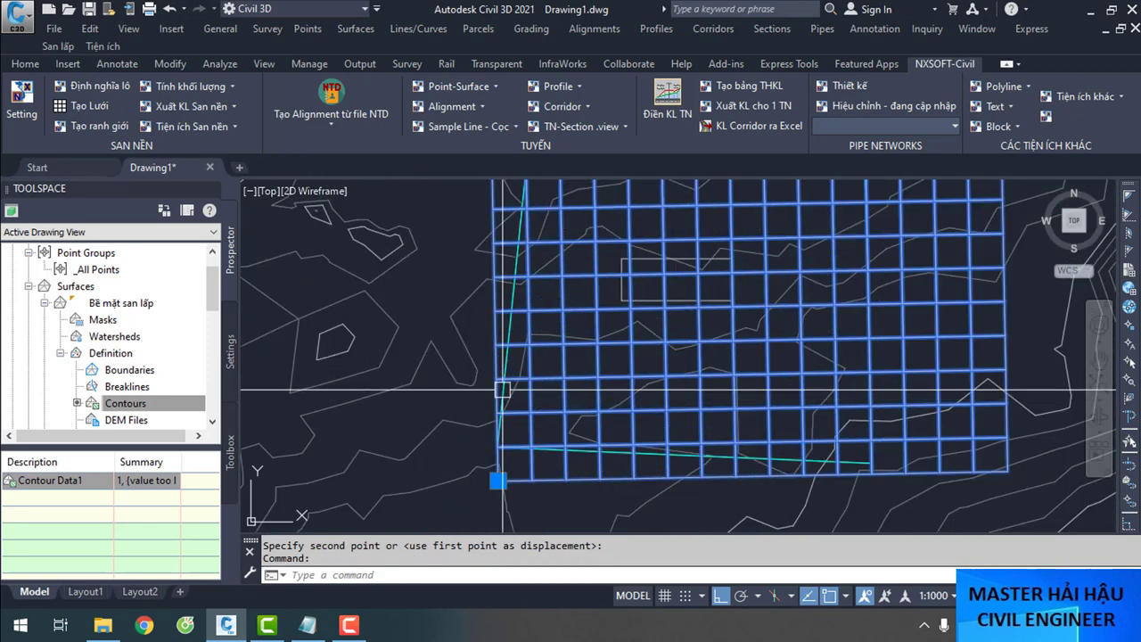
pyautogui.scroll(-1, 502, 389)
pyautogui.scroll(3, 535, 321)
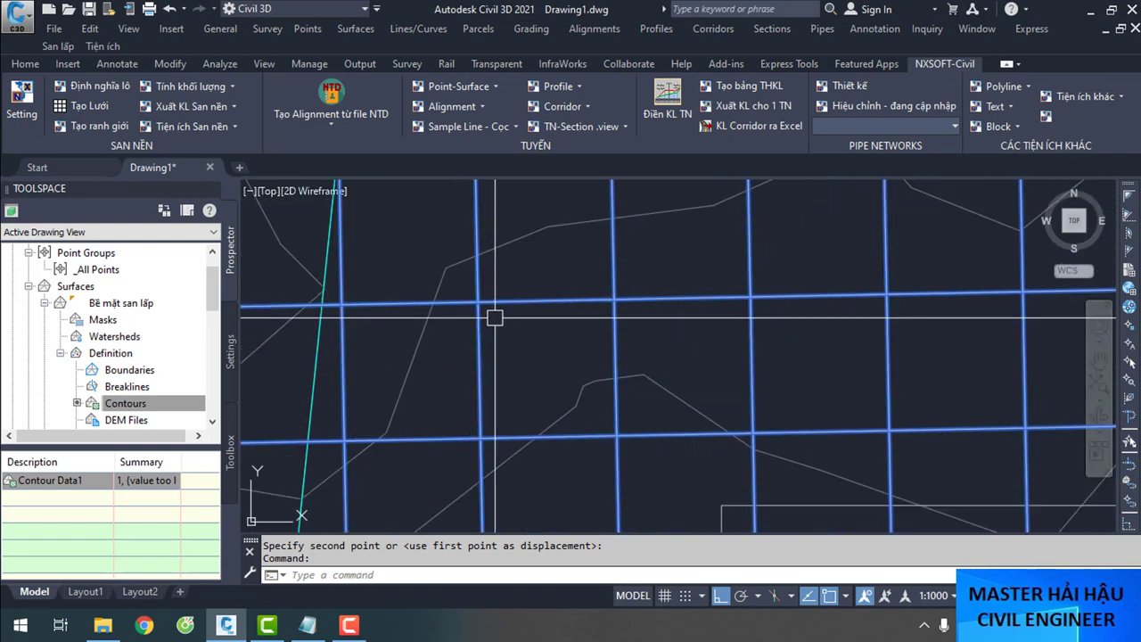
pyautogui.scroll(-5, 464, 348)
pyautogui.press('Escape')
pyautogui.press('Escape')
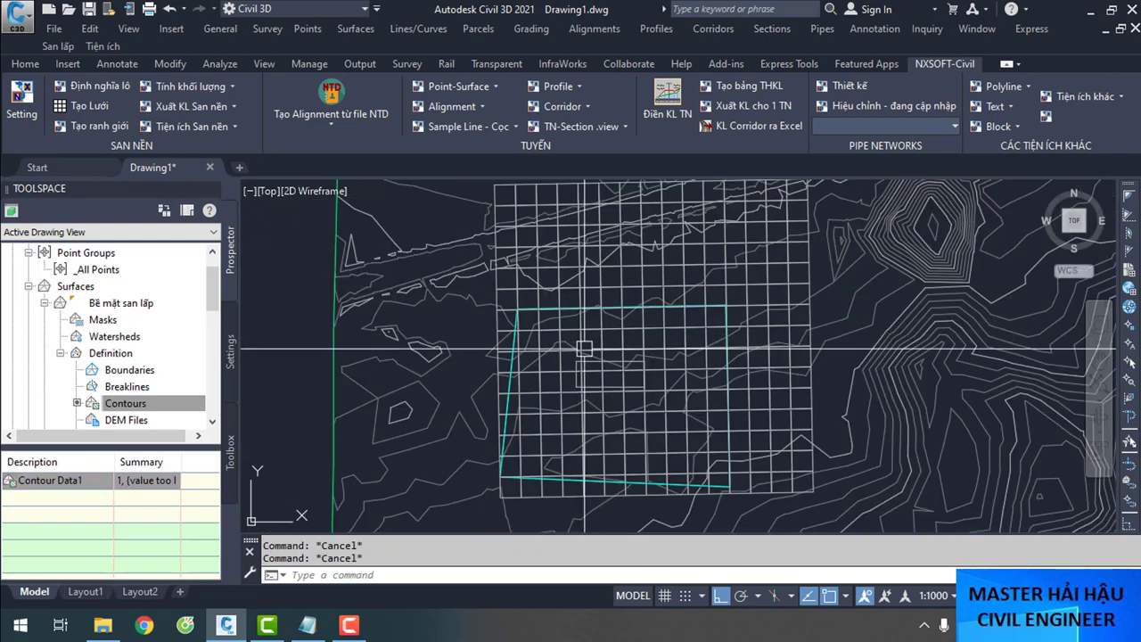
# Generate the cut/fill dividing line for grid Lo01, using Bề mặt tự nhiên as natural surface and Bề mặt san lấp as design surface
pyautogui.click(85, 129)
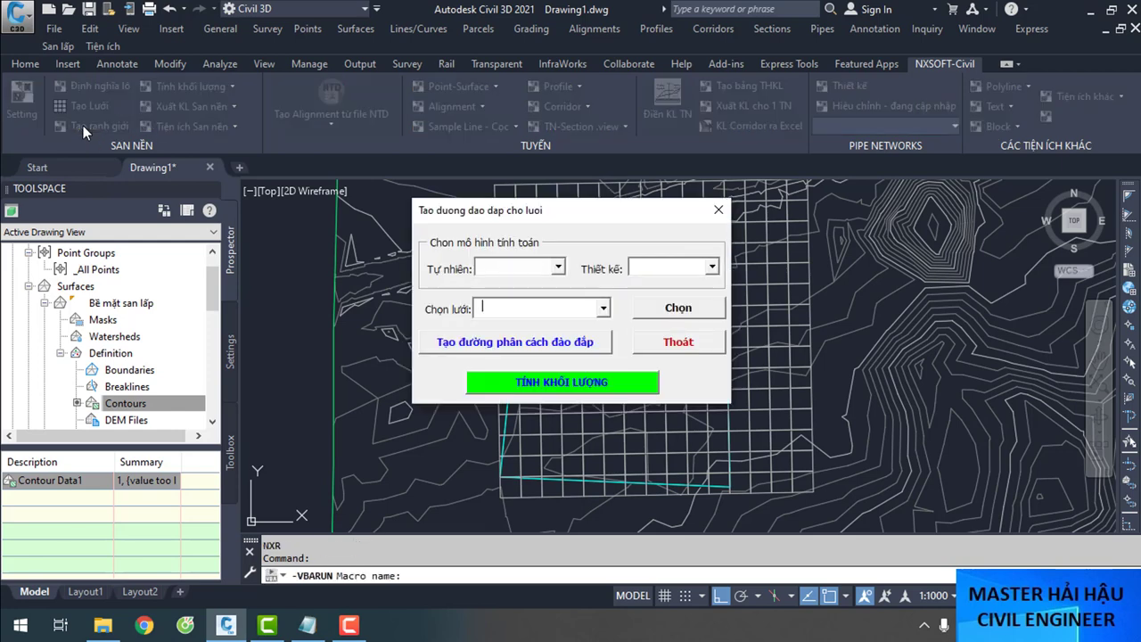
pyautogui.click(558, 268)
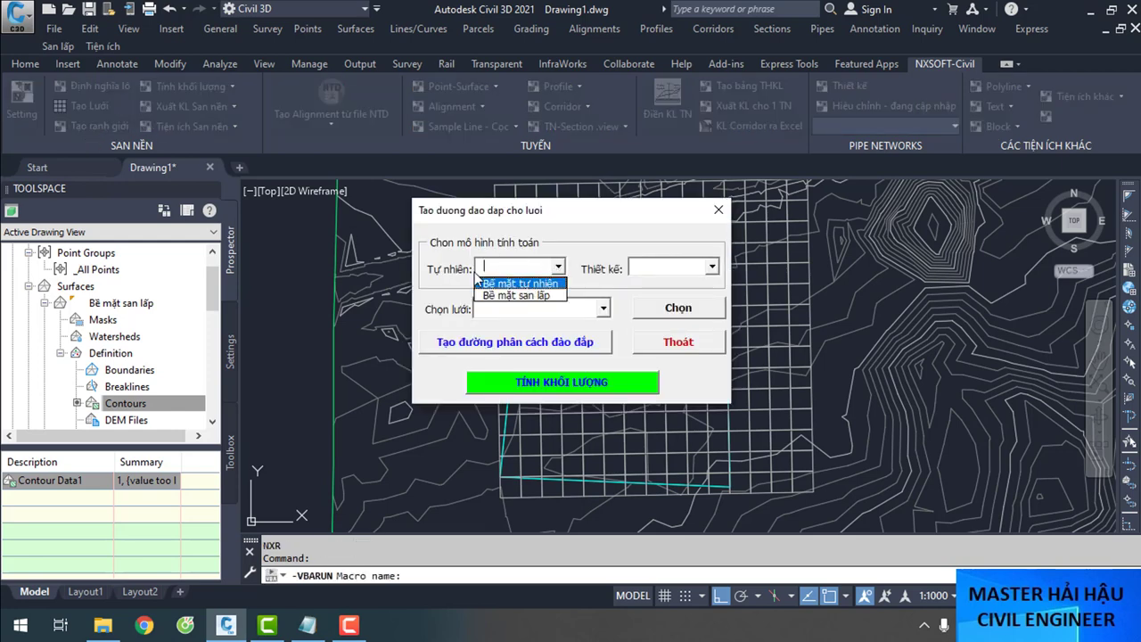
pyautogui.click(521, 284)
pyautogui.click(712, 267)
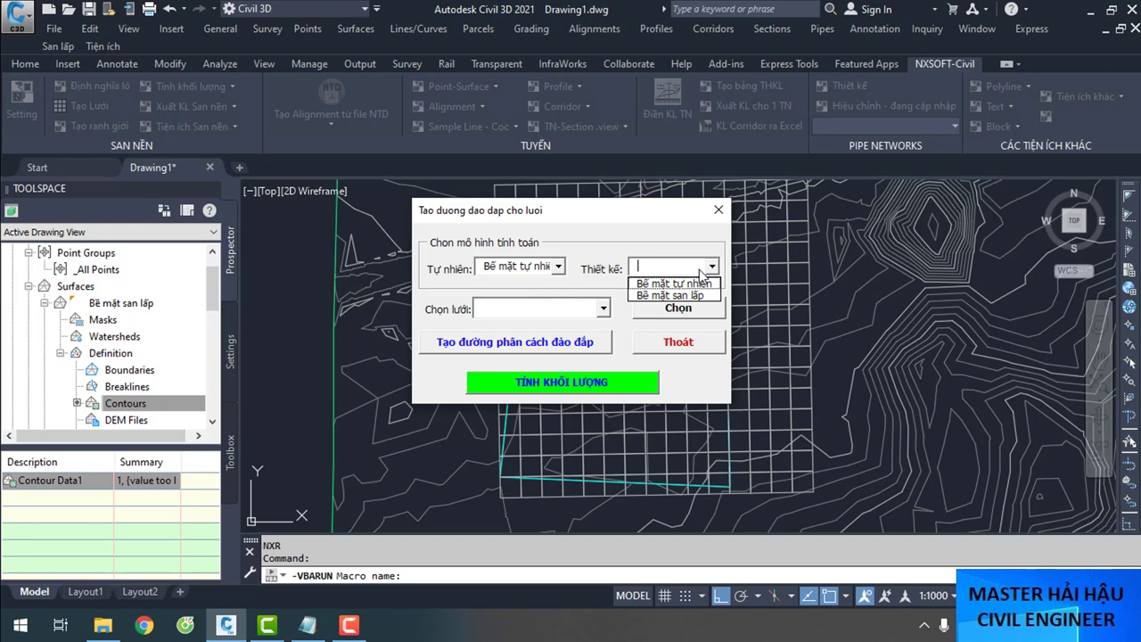
pyautogui.click(659, 294)
pyautogui.click(604, 308)
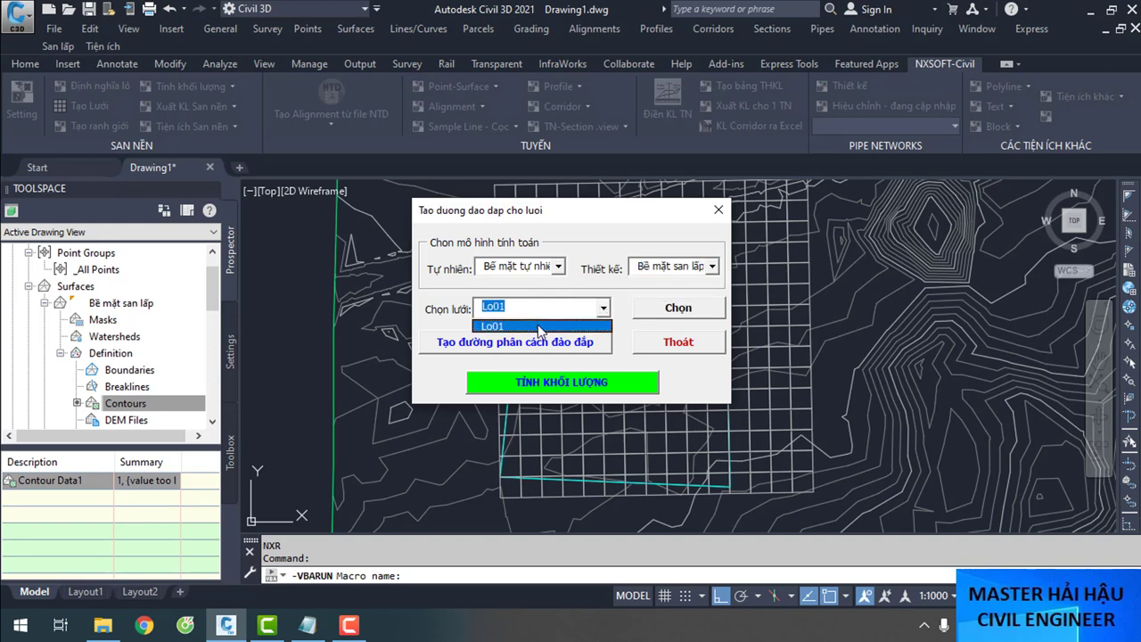
pyautogui.click(537, 328)
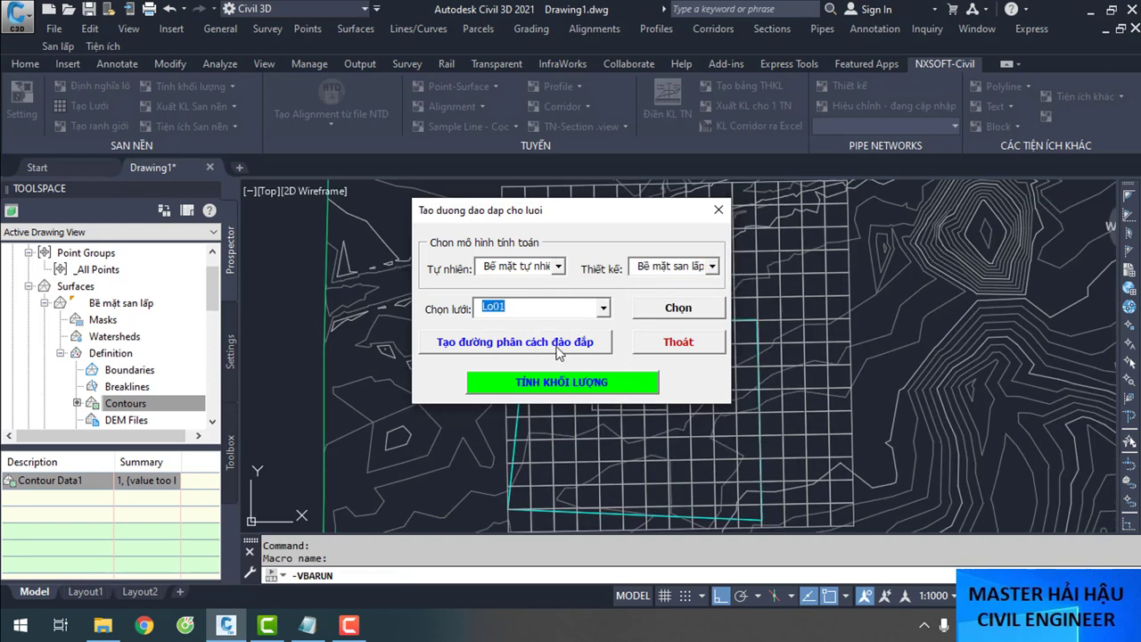
pyautogui.click(558, 350)
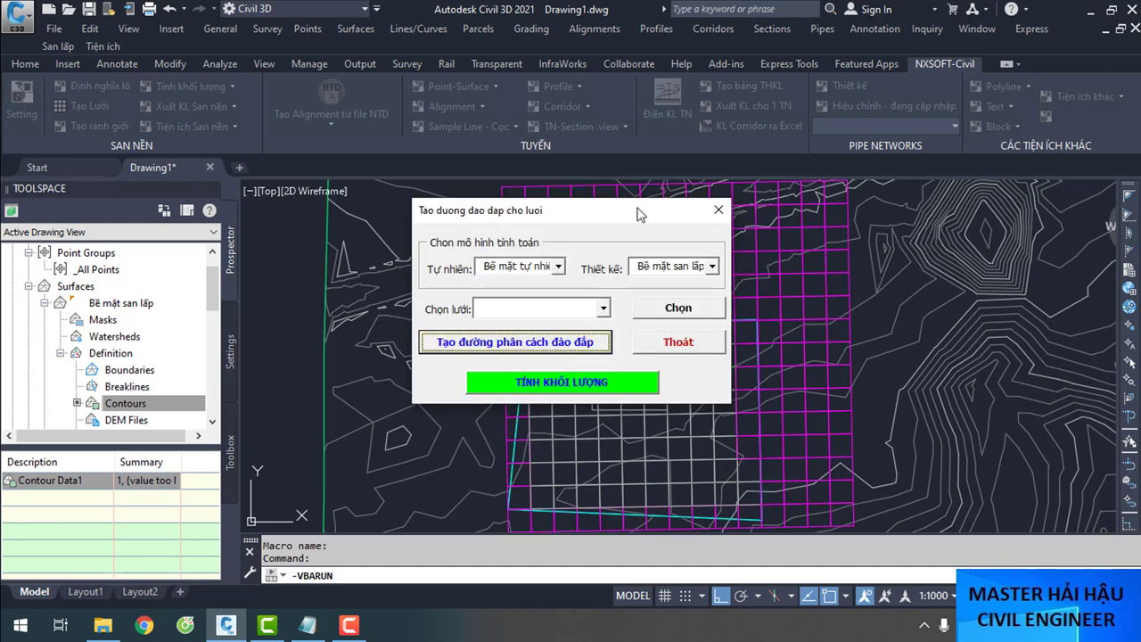
pyautogui.moveTo(660, 207); pyautogui.dragTo(460, 215)
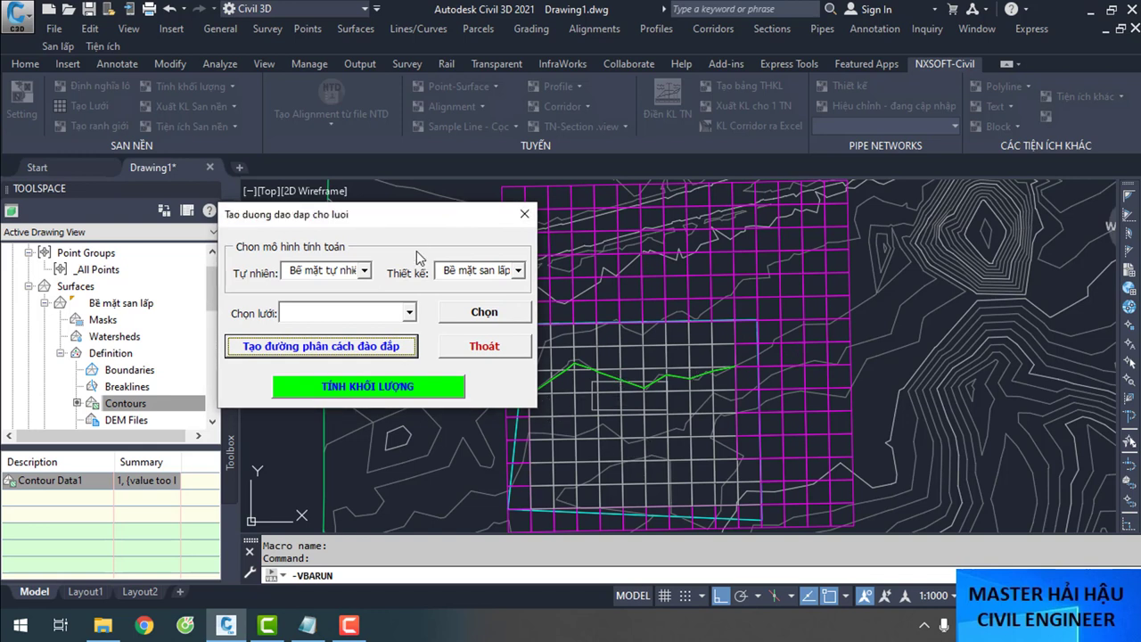
pyautogui.moveTo(375, 214); pyautogui.dragTo(239, 217)
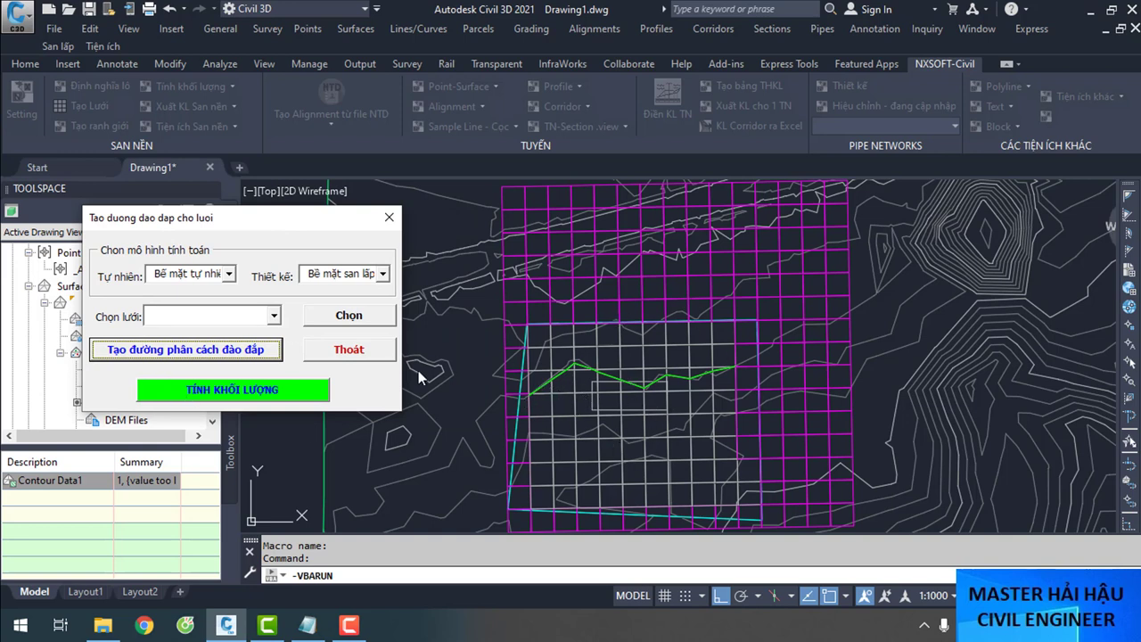
# Calculate earthwork volumes for grid Lo01 and lot SL.01, merging cells smaller than 1/3 and using the PP cộng diện tích method
pyautogui.click(284, 393)
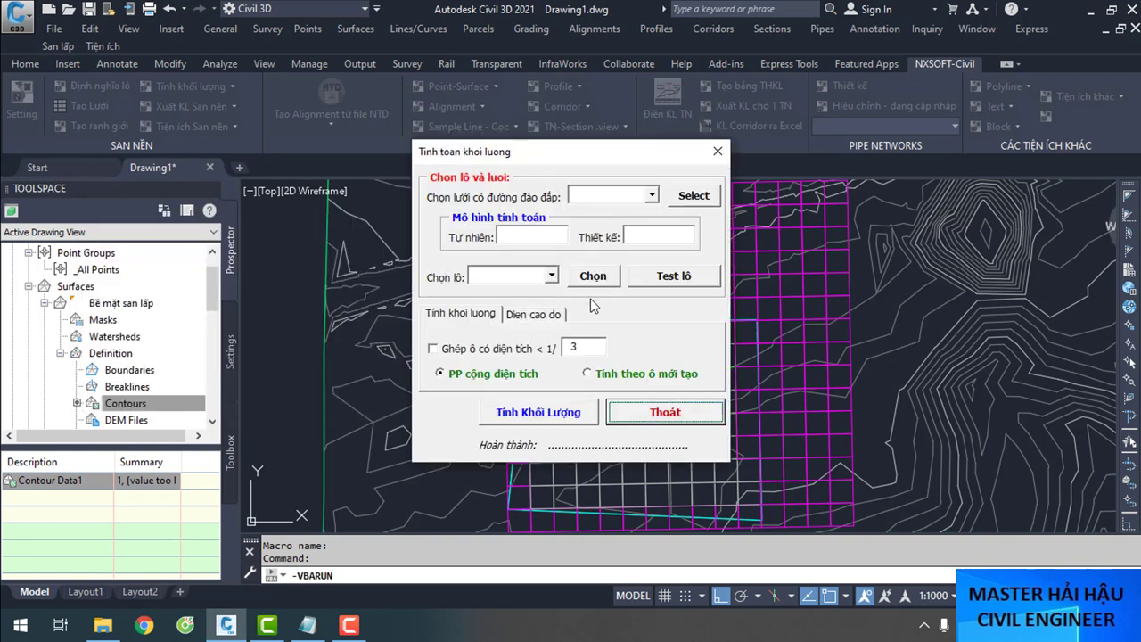
pyautogui.click(654, 194)
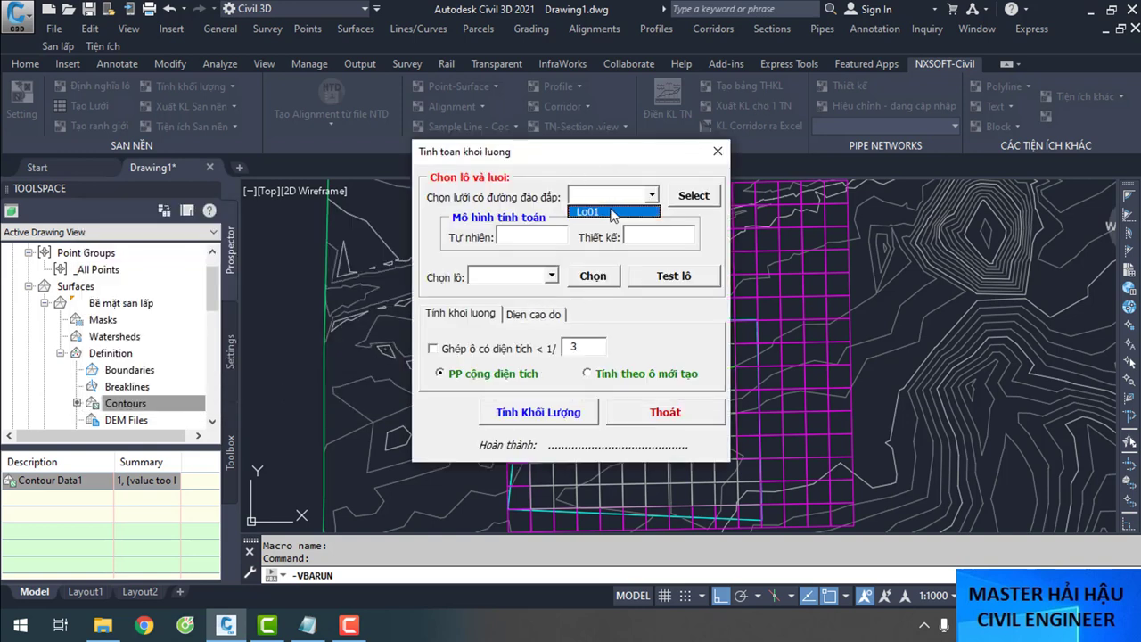
pyautogui.click(612, 212)
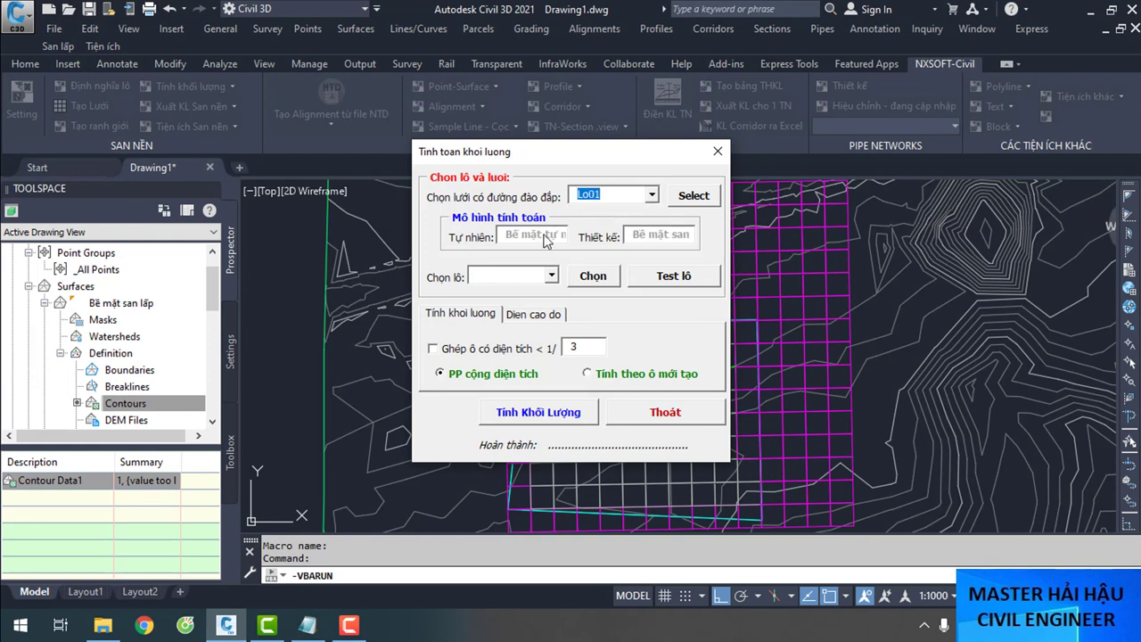
pyautogui.click(552, 276)
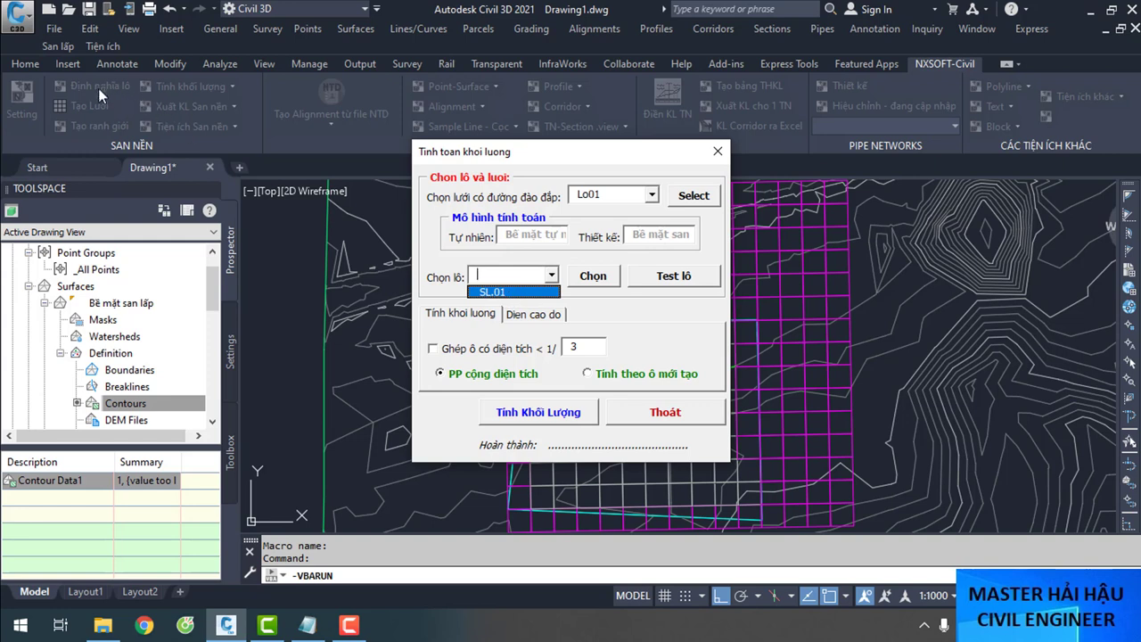
pyautogui.click(513, 292)
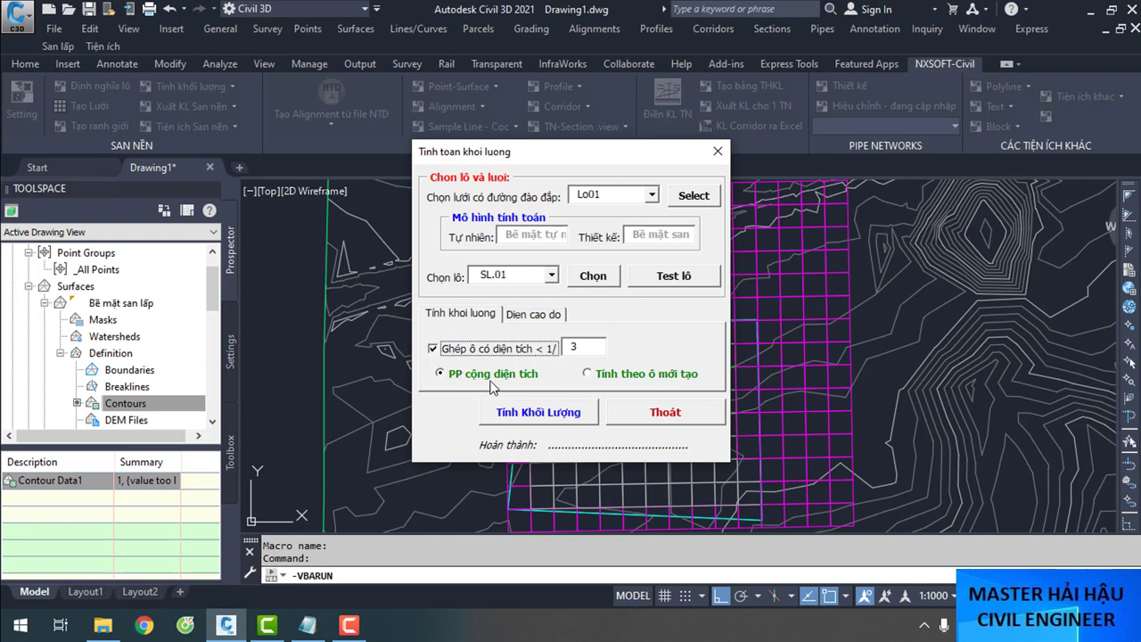
pyautogui.click(561, 419)
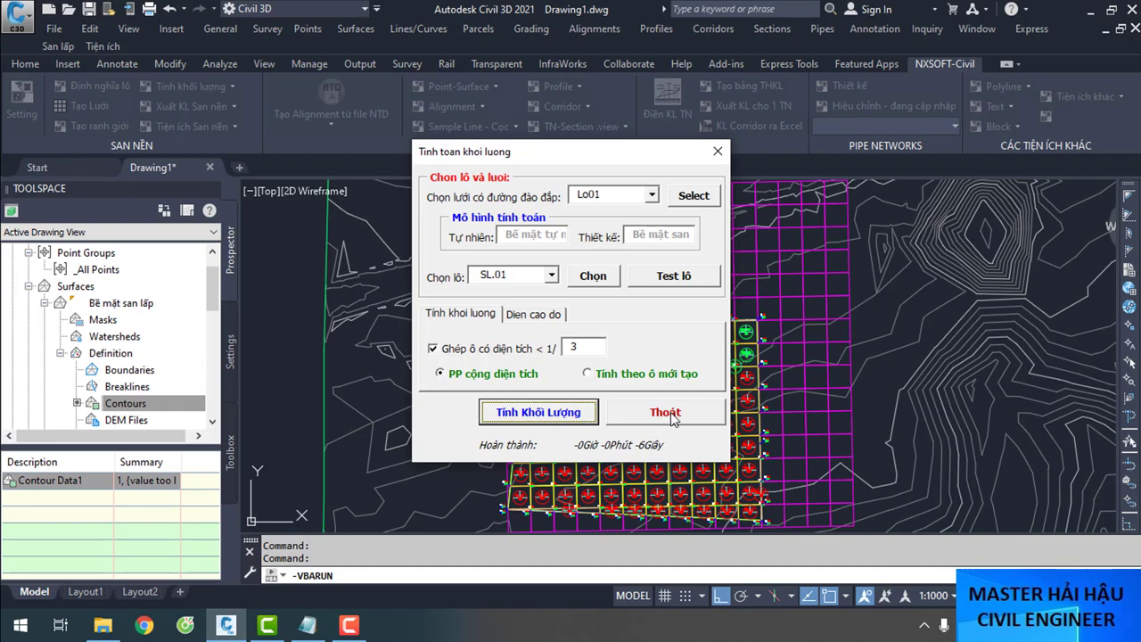
pyautogui.click(665, 412)
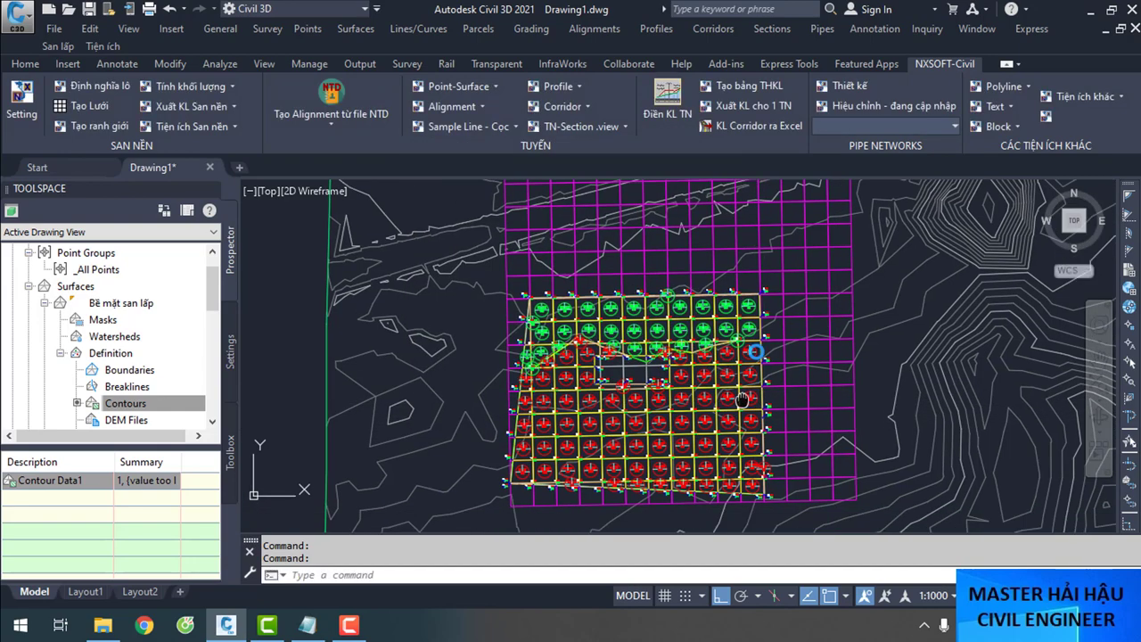
pyautogui.scroll(5, 639, 326)
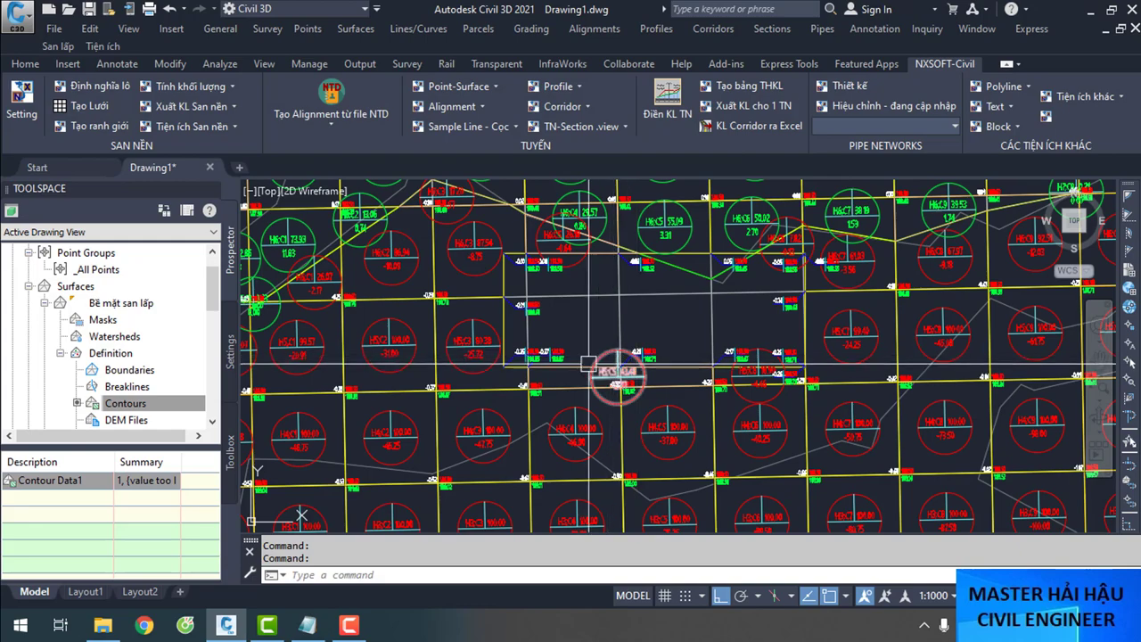
# Erase the magenta levelling grid that extends beyond the lot boundary
pyautogui.scroll(-3, 618, 374)
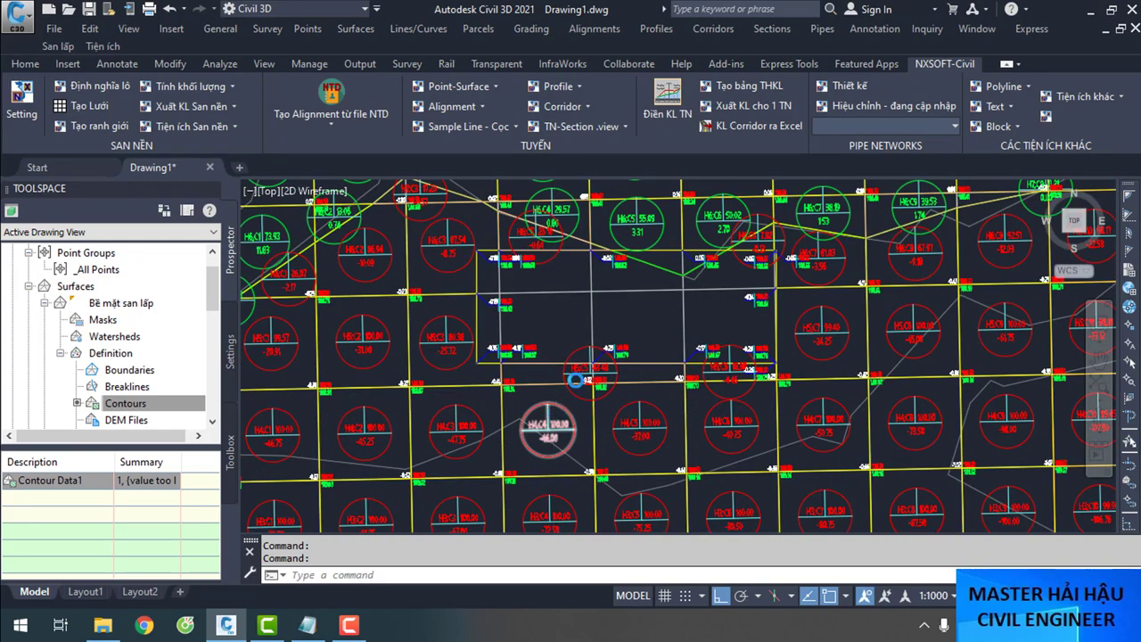
pyautogui.scroll(-6, 615, 346)
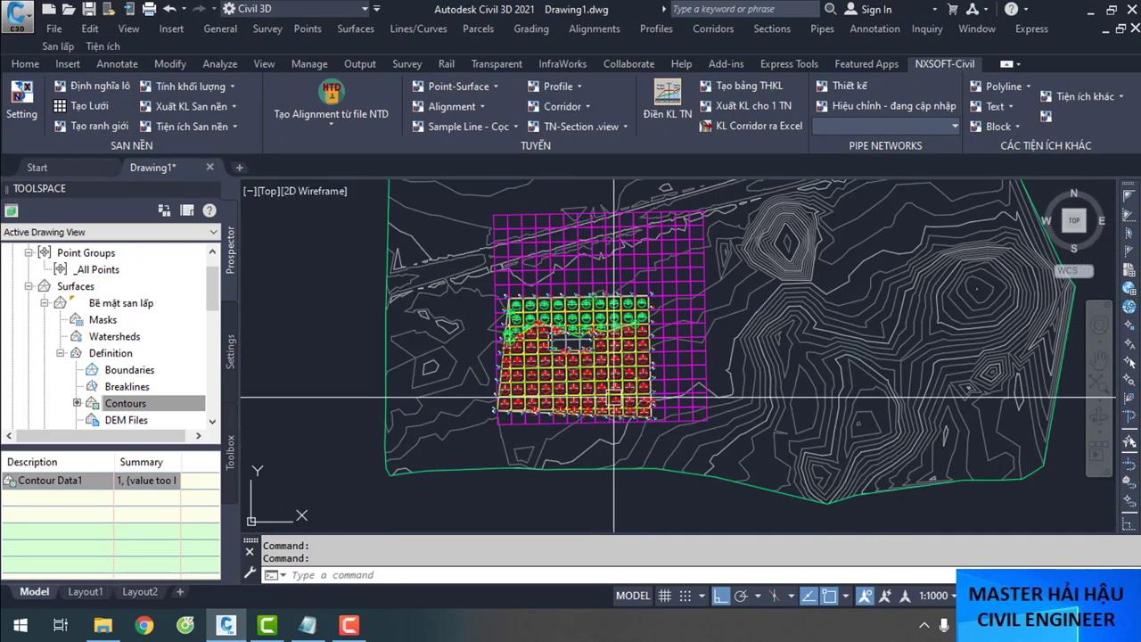
pyautogui.press('Escape')
pyautogui.scroll(3, 657, 341)
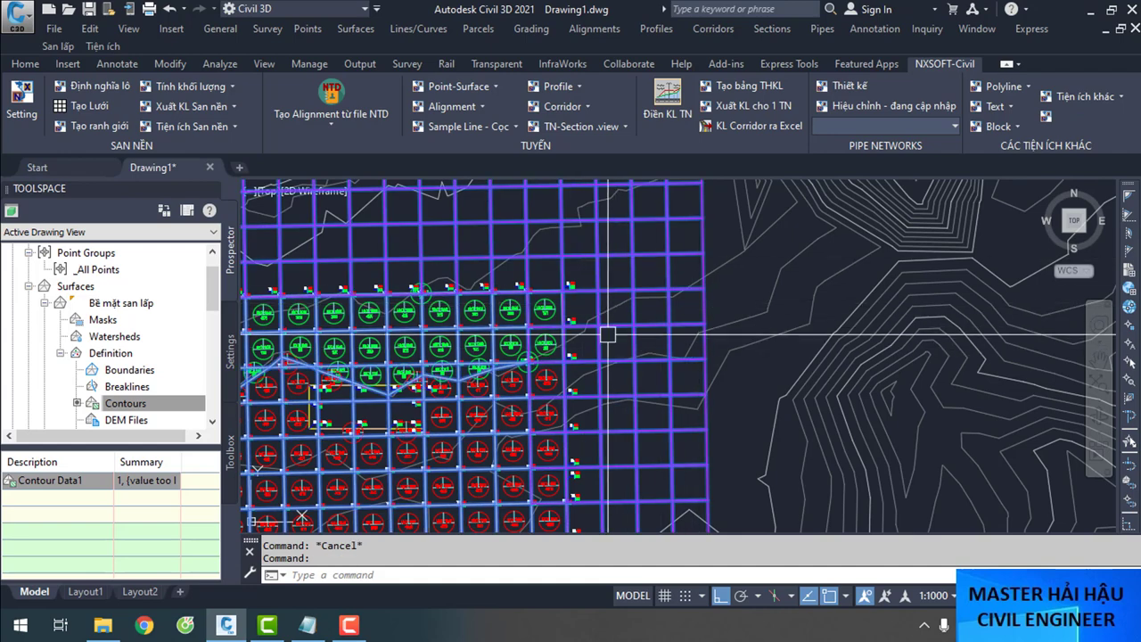
pyautogui.write('e')
pyautogui.press('Return')
# Examine the volume labels around the inner rectangle and along the cut/fill line, and the elevation labels at the grid nodes above it
pyautogui.scroll(3, 331, 395)
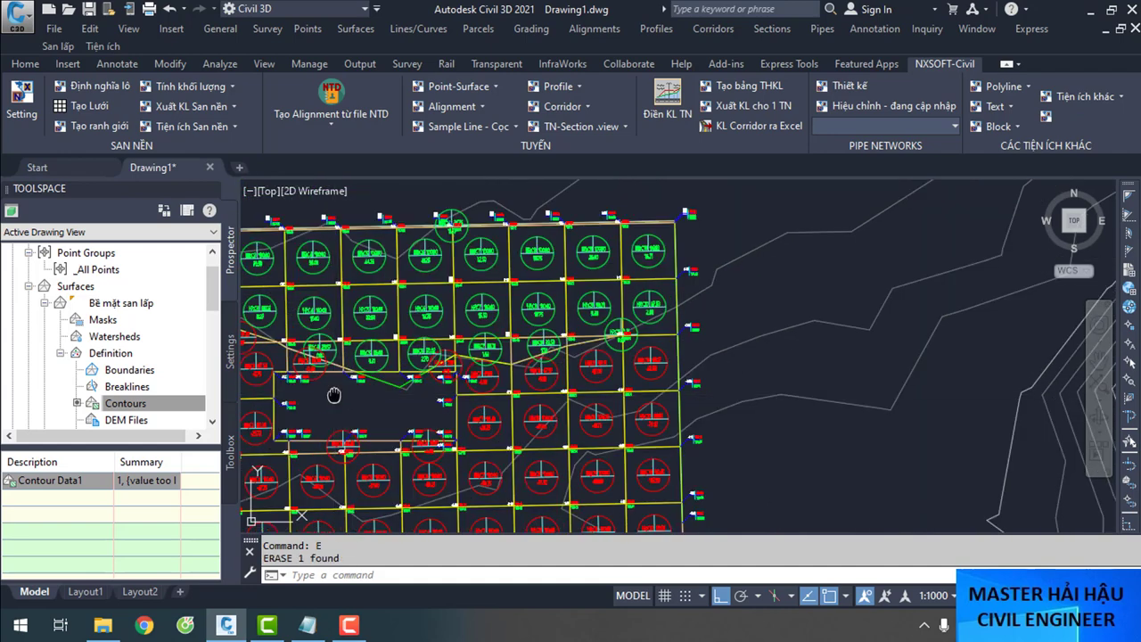
pyautogui.moveTo(331, 395); pyautogui.dragTo(381, 388, button='middle')
pyautogui.scroll(5, 427, 375)
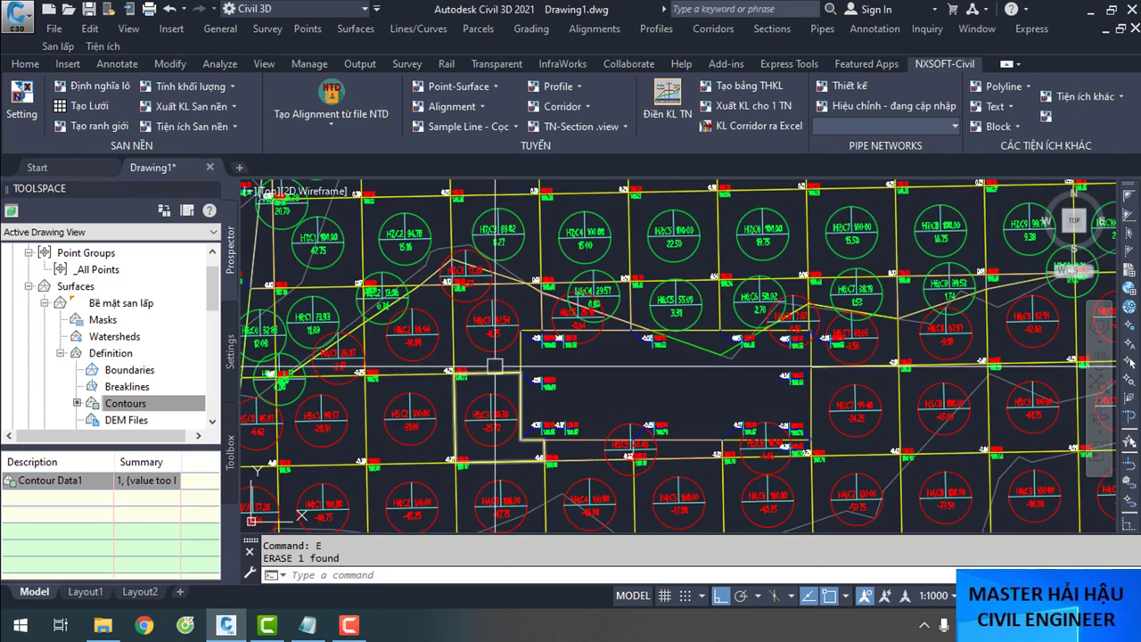
pyautogui.scroll(2, 484, 316)
pyautogui.scroll(-3, 479, 360)
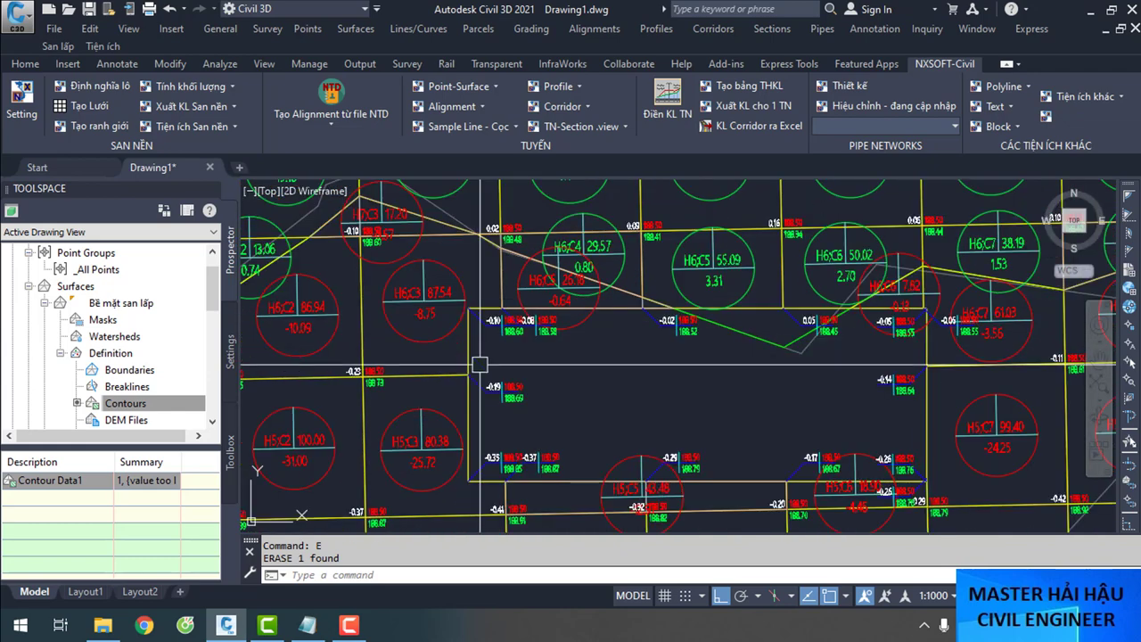
pyautogui.scroll(2, 673, 475)
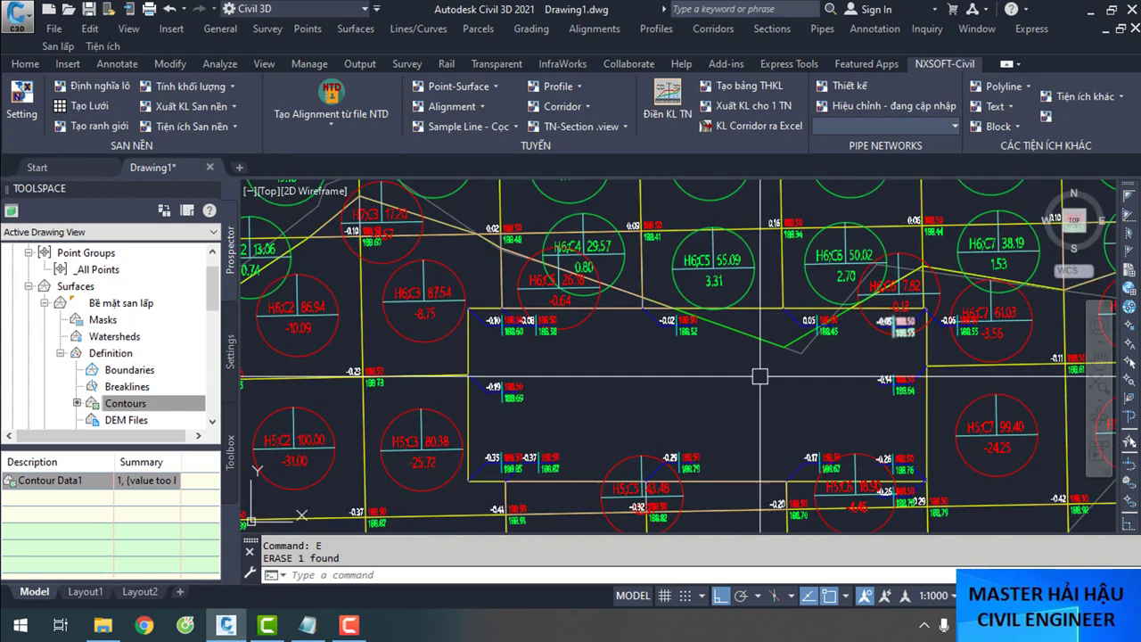
pyautogui.scroll(-4, 830, 323)
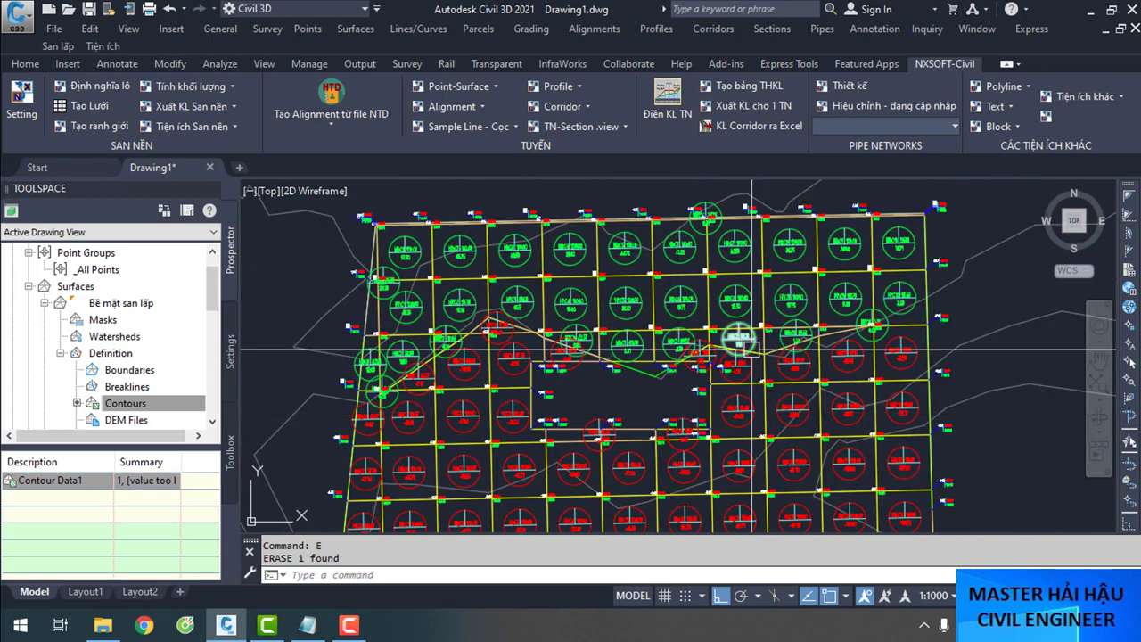
pyautogui.scroll(8, 838, 312)
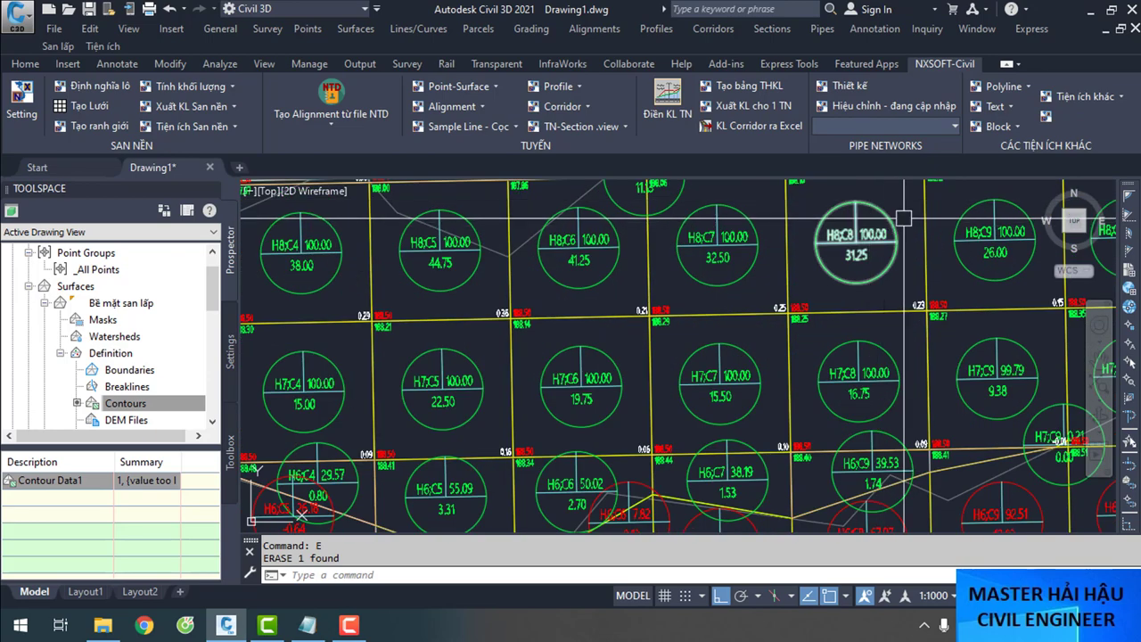
pyautogui.scroll(-6, 866, 284)
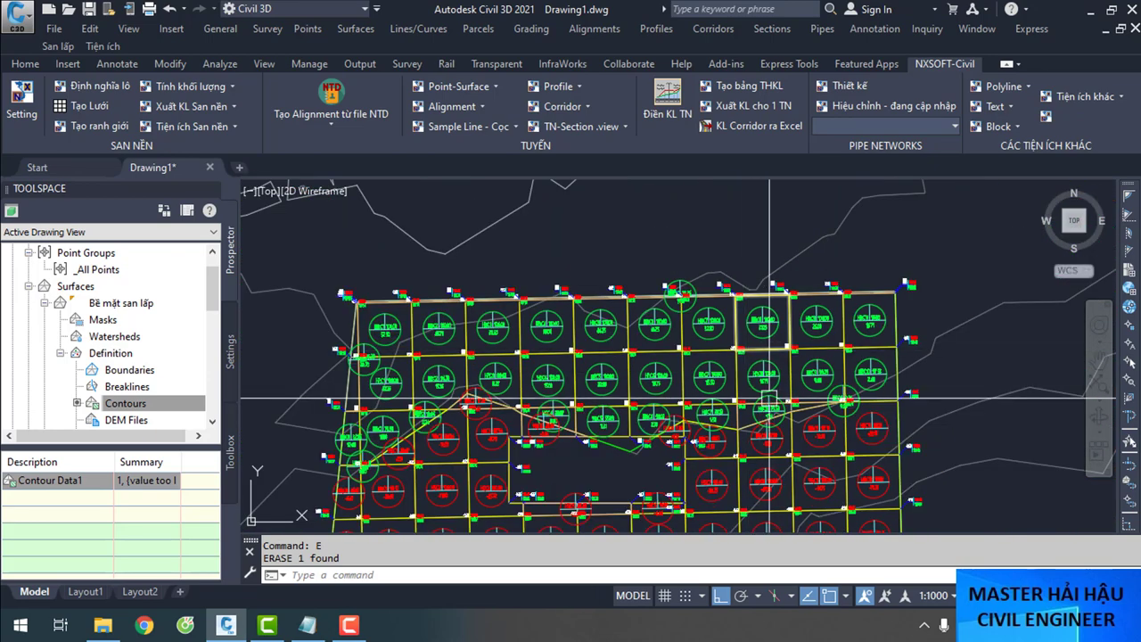
pyautogui.scroll(8, 893, 392)
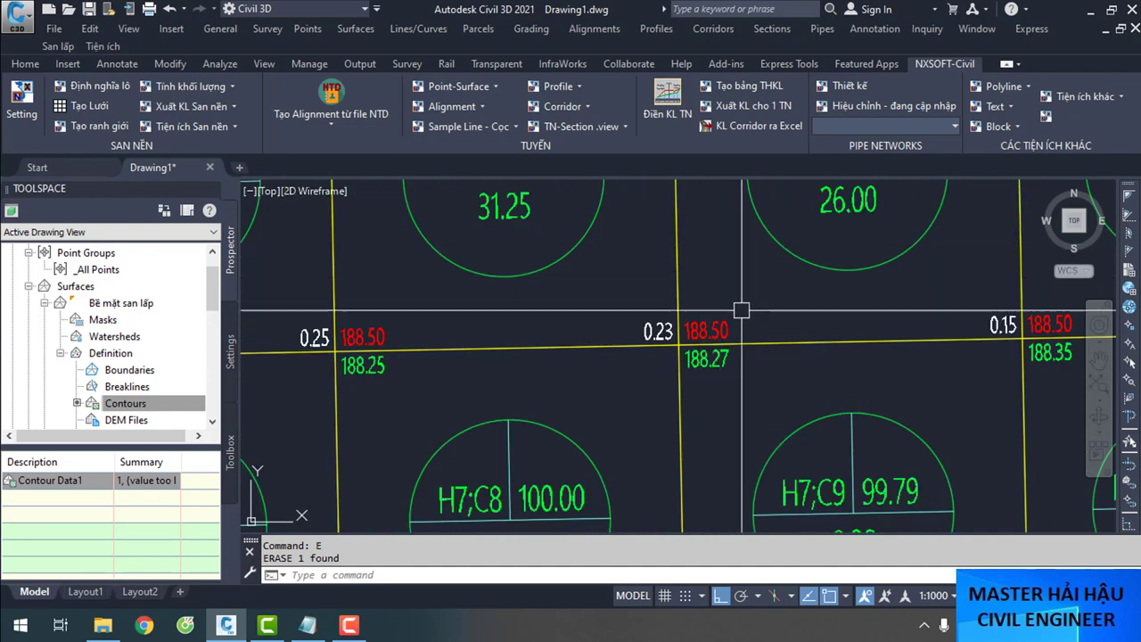
pyautogui.scroll(3, 698, 352)
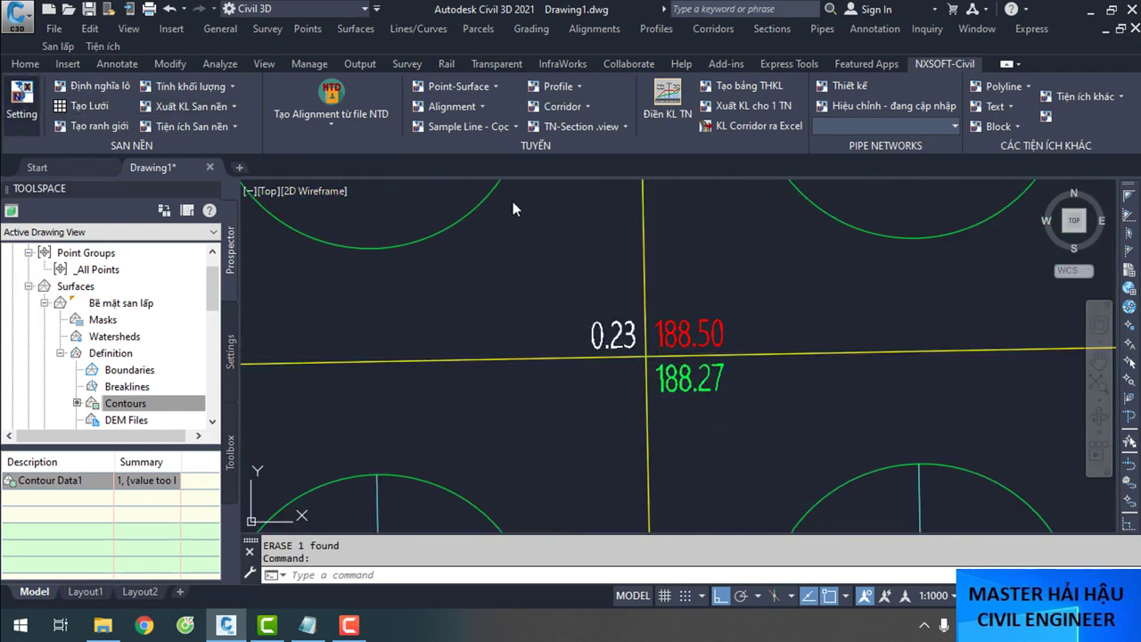
# Review the text and circle size options for the Kiểu 1 volume label in the settings
pyautogui.click(22, 100)
pyautogui.click(392, 211)
pyautogui.click(456, 204)
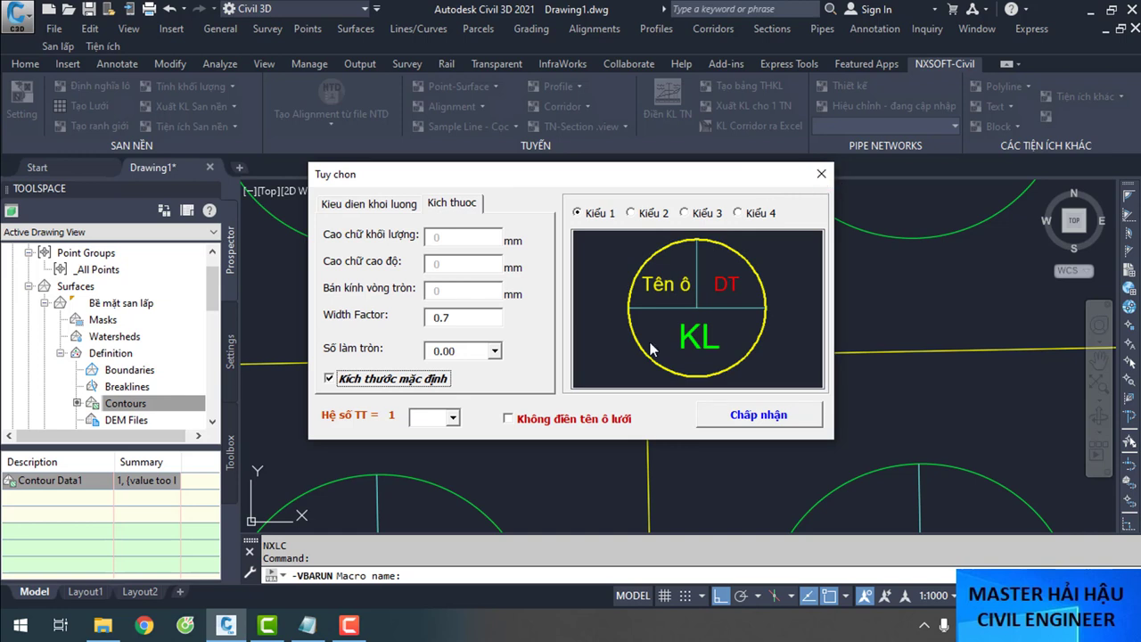
pyautogui.press('Return')
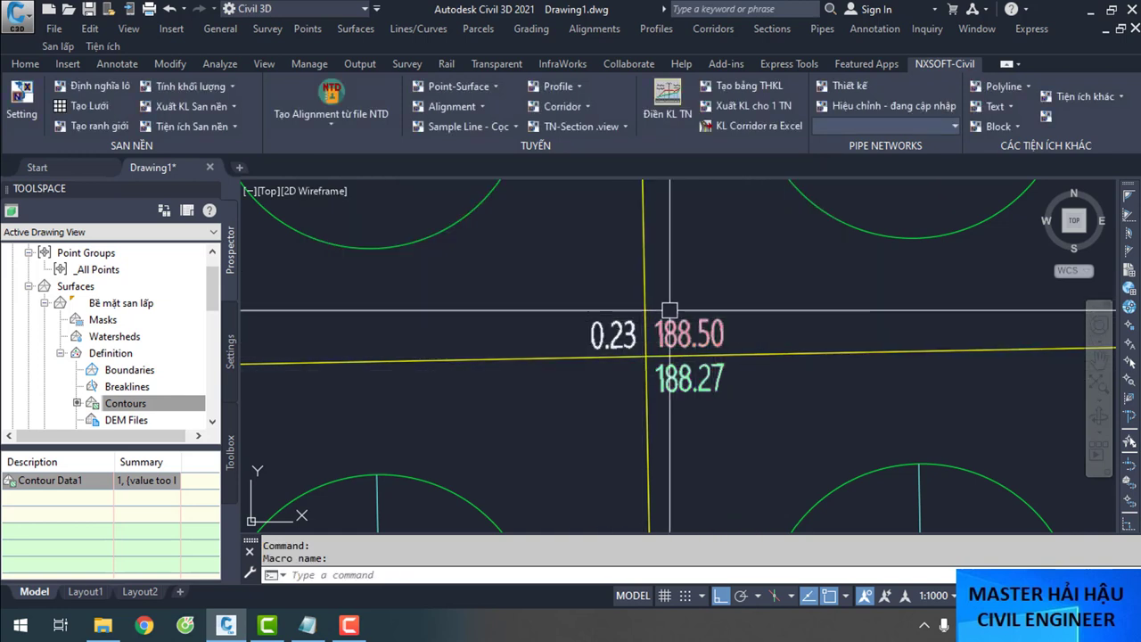
# Examine the elevation labels at a grid node and the name, area and volume in cell H7;C9's label, rechecking the label options
pyautogui.scroll(3, 669, 310)
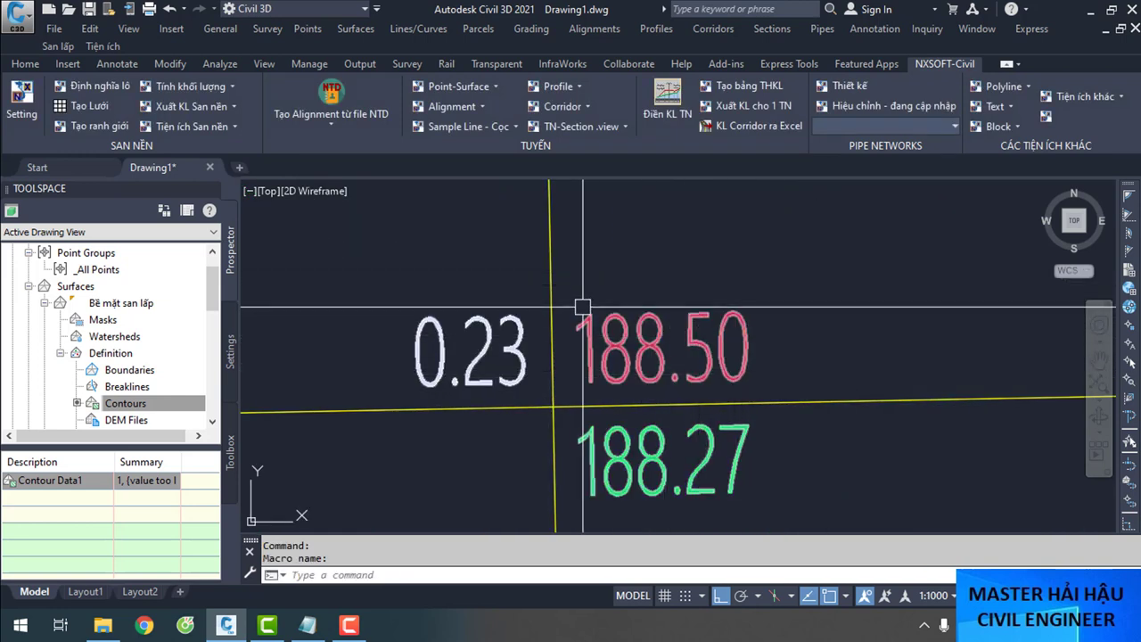
pyautogui.scroll(-2, 582, 306)
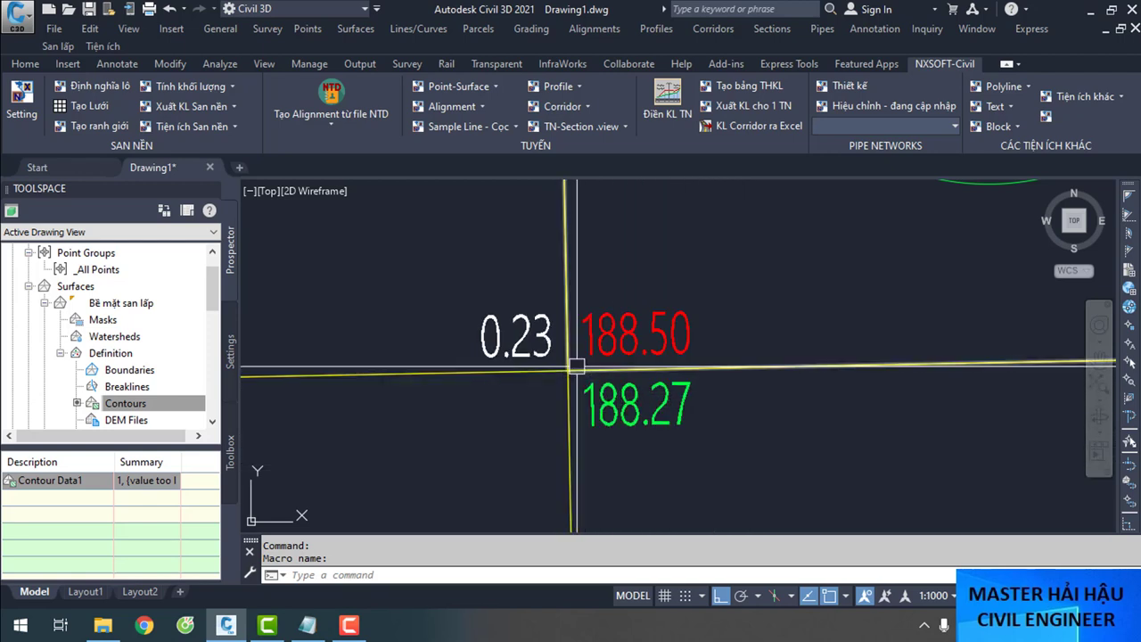
pyautogui.scroll(-3, 500, 303)
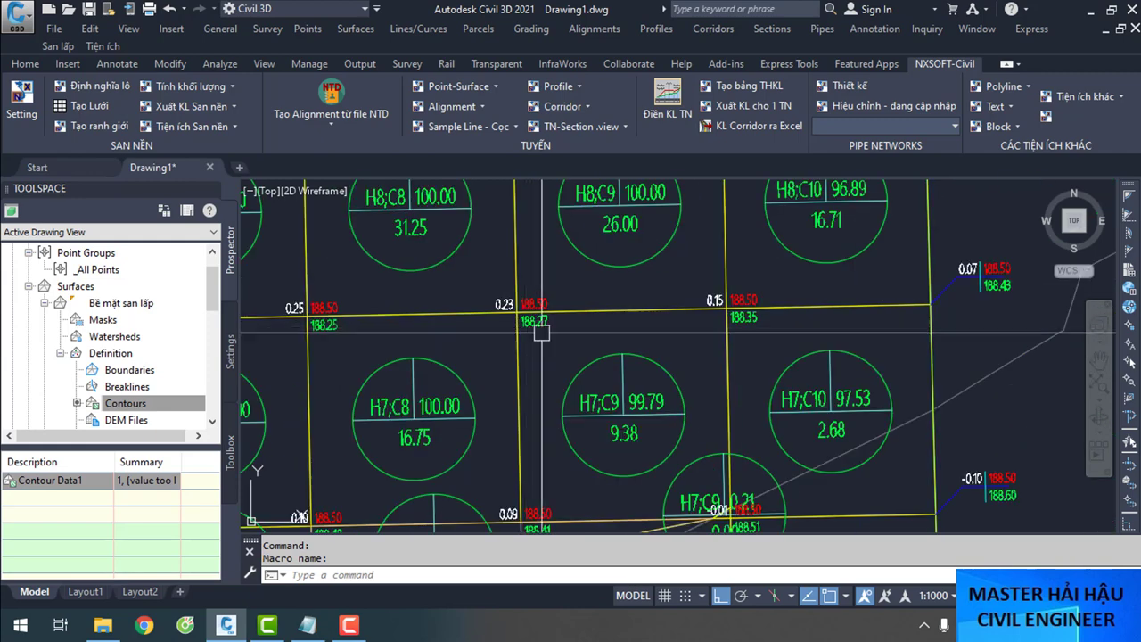
pyautogui.moveTo(553, 437); pyautogui.dragTo(562, 389, button='middle')
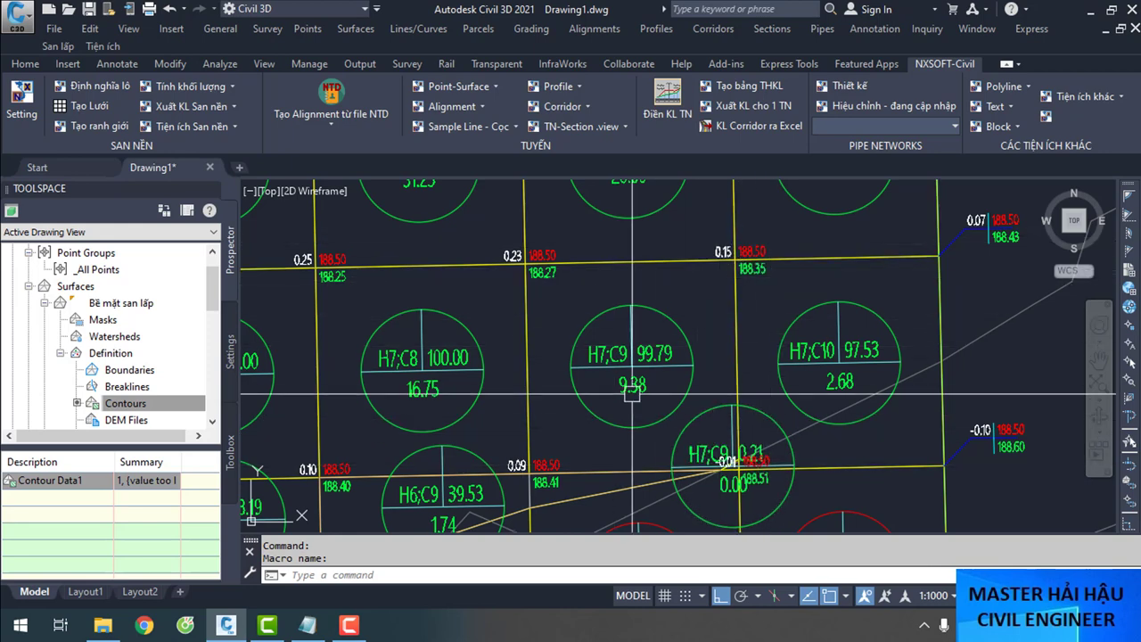
pyautogui.scroll(5, 631, 392)
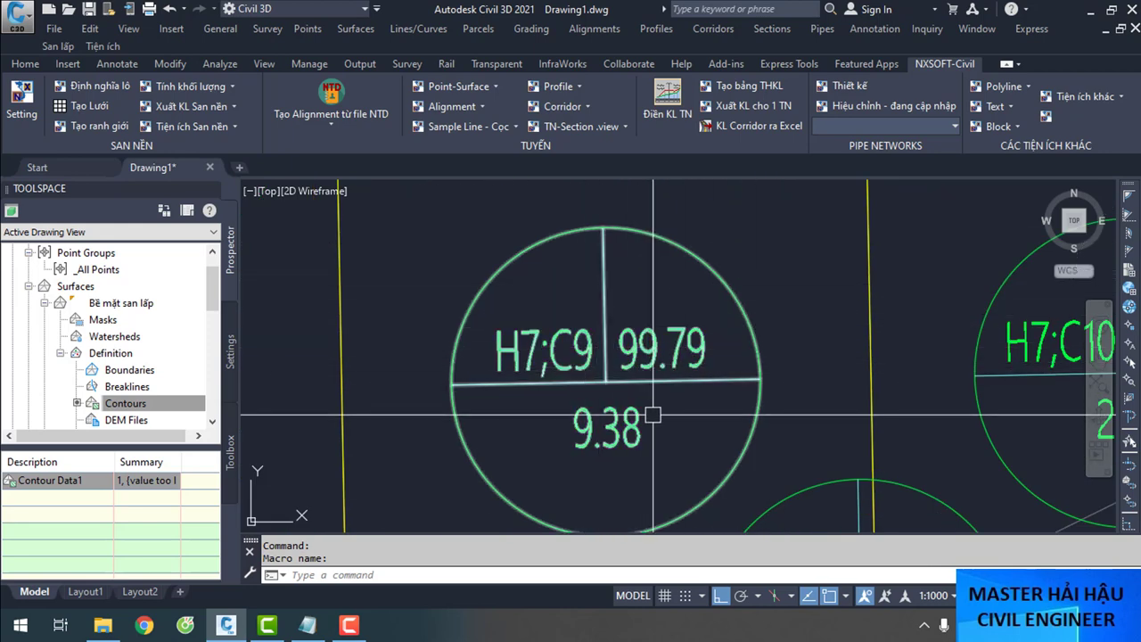
pyautogui.scroll(1, 649, 377)
pyautogui.scroll(-3, 620, 401)
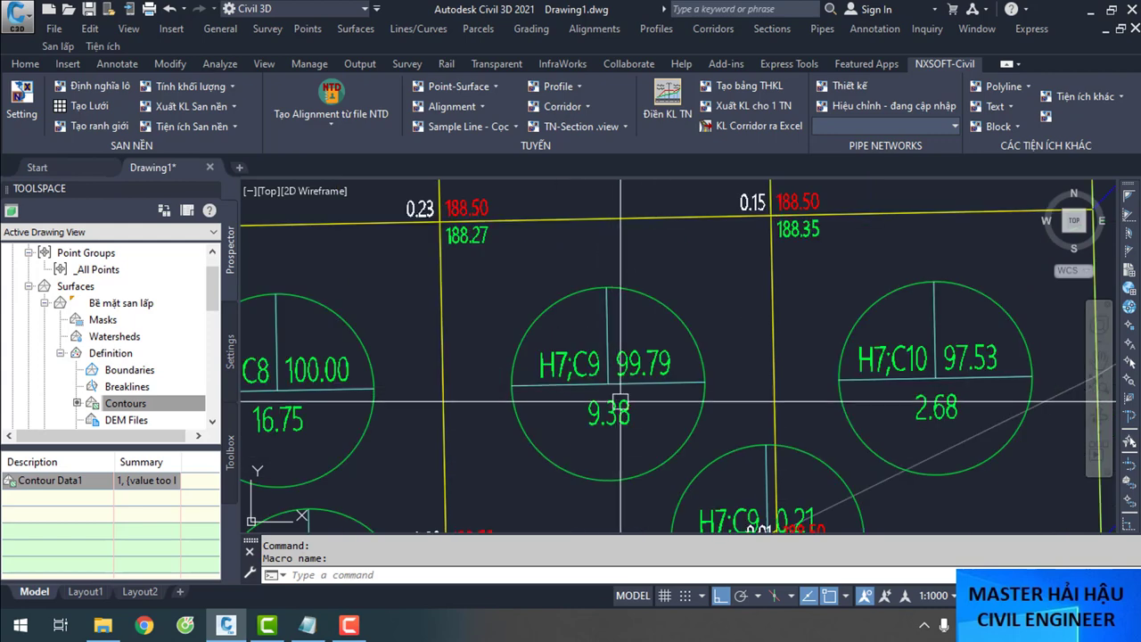
pyautogui.scroll(3, 620, 401)
pyautogui.scroll(-3, 653, 425)
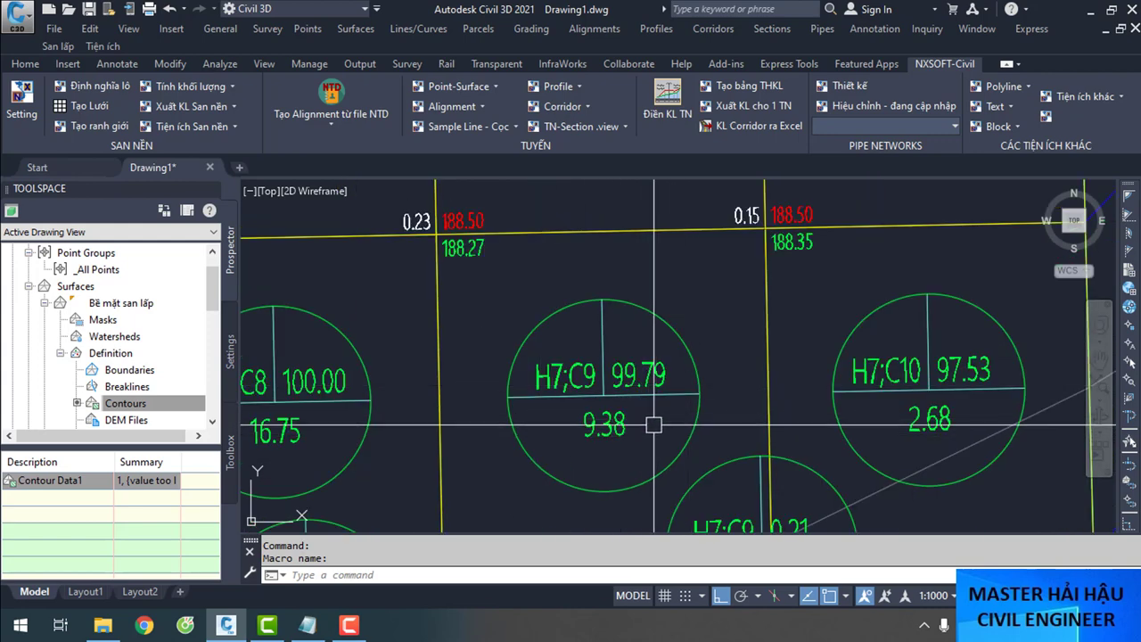
pyautogui.scroll(-3, 540, 444)
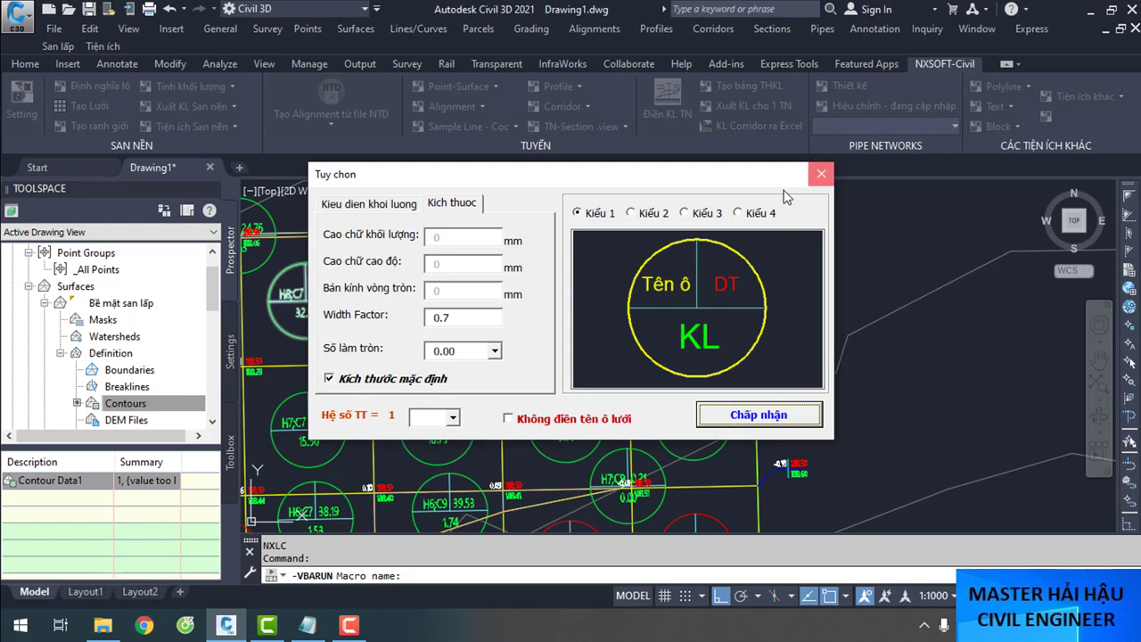
pyautogui.click(821, 173)
pyautogui.scroll(2, 614, 369)
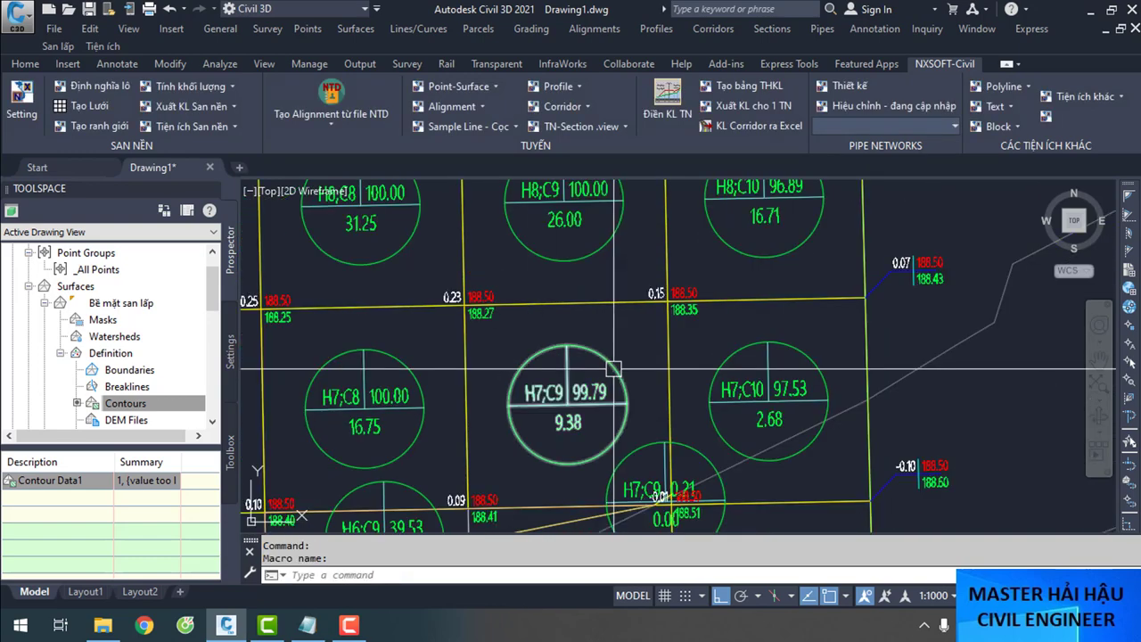
# Examine the volume and elevation labels at the lot's lower-left and lower-right corners
pyautogui.scroll(-5, 613, 368)
pyautogui.moveTo(614, 368); pyautogui.dragTo(650, 335, button='middle')
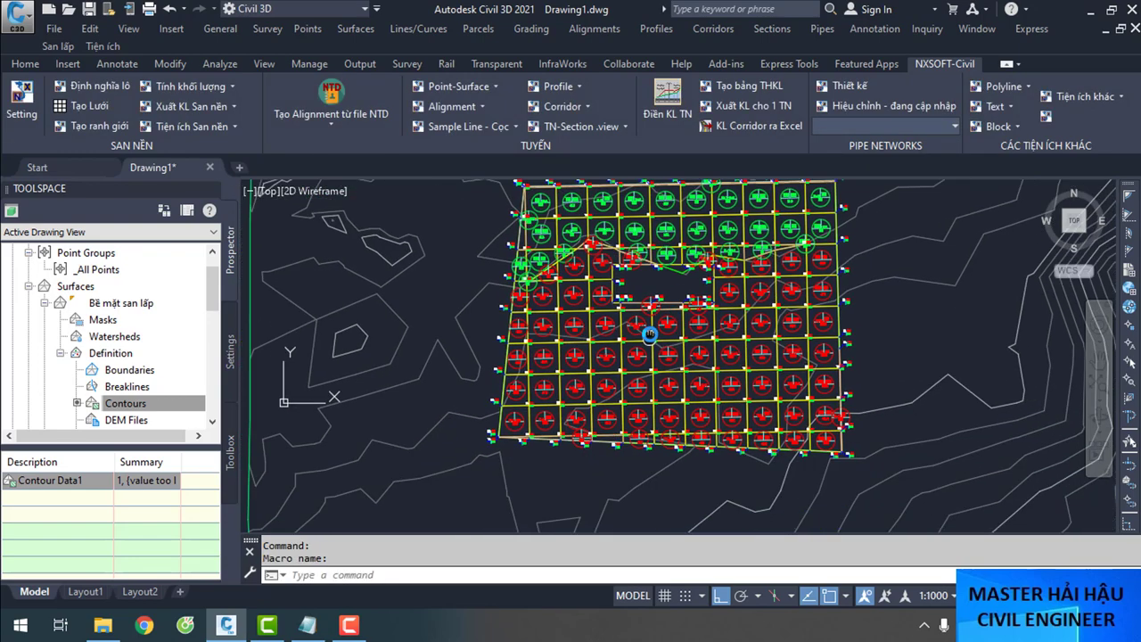
pyautogui.scroll(7, 505, 436)
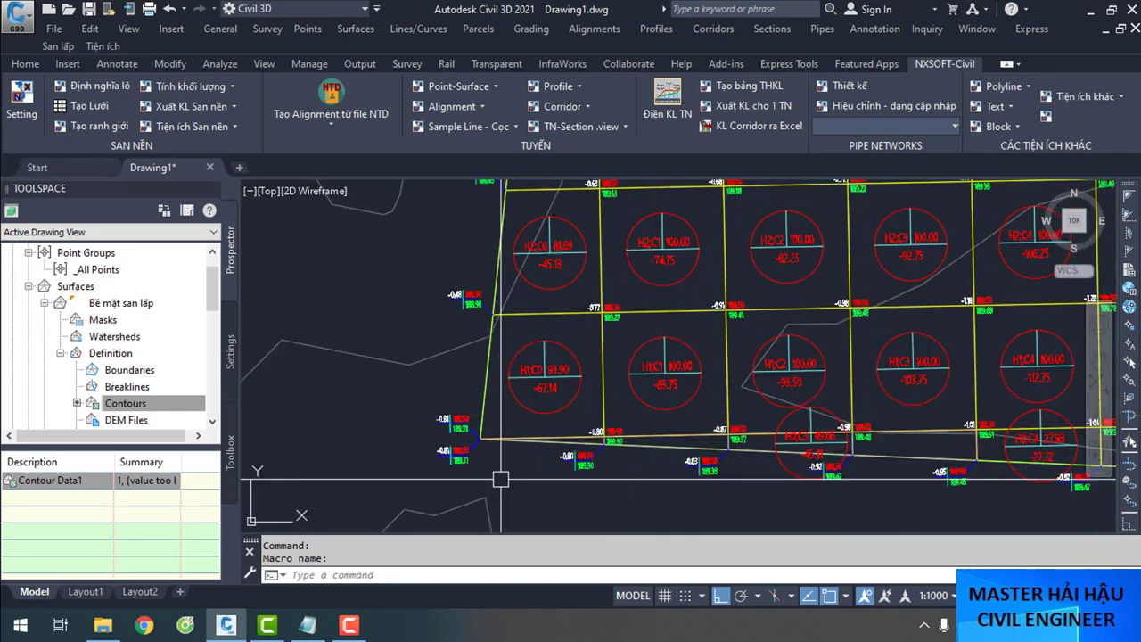
pyautogui.scroll(4, 500, 478)
pyautogui.scroll(-10, 438, 395)
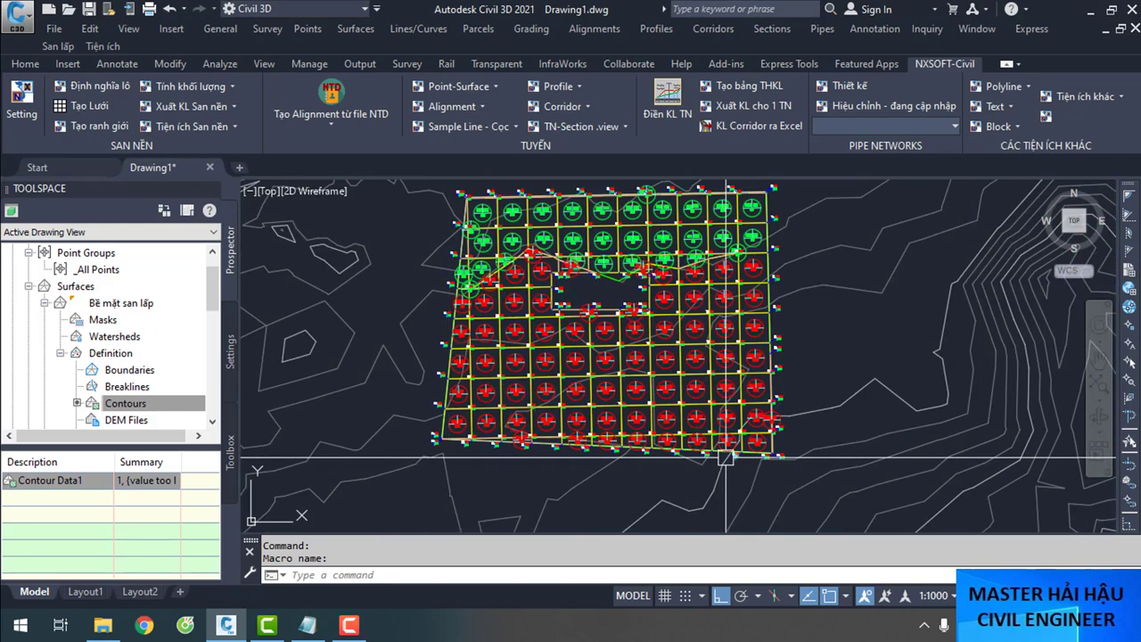
pyautogui.scroll(6, 725, 457)
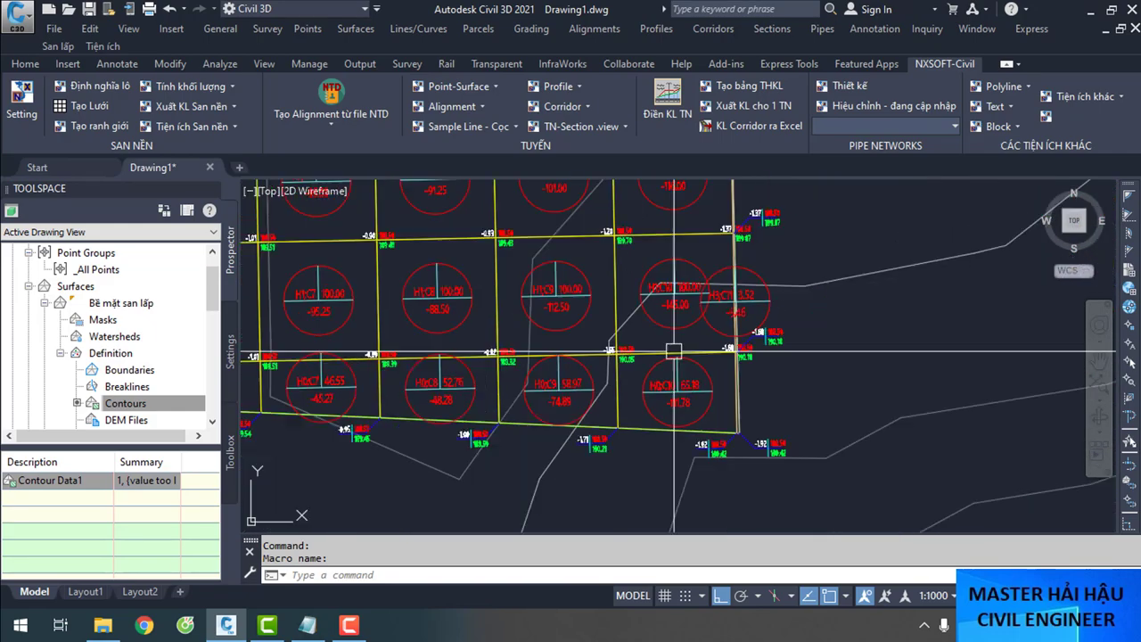
pyautogui.scroll(5, 733, 443)
pyautogui.scroll(-1, 729, 449)
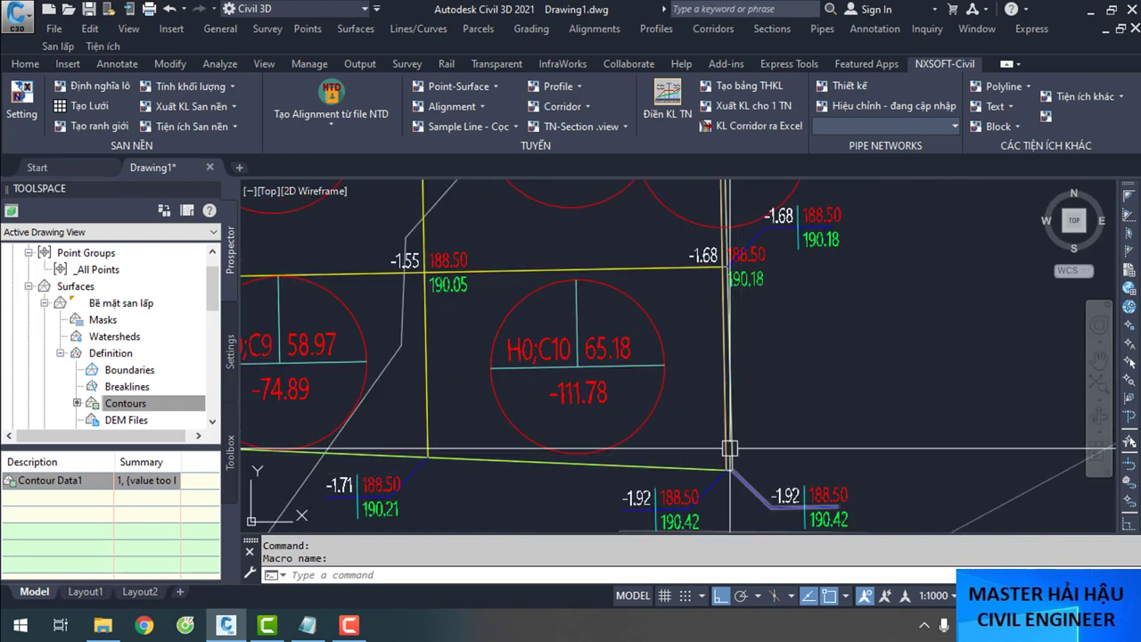
# Examine the narrow cell H3;C11 along the lot's right edge and its neighbours H1;C10 and H0;C10
pyautogui.scroll(-4, 722, 433)
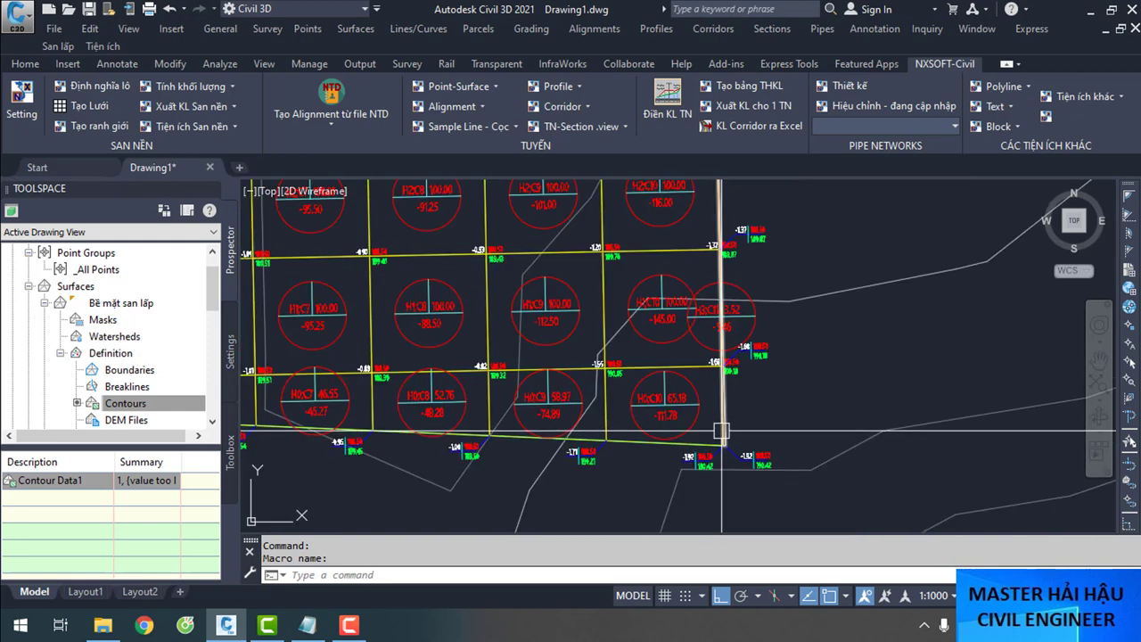
pyautogui.scroll(4, 723, 320)
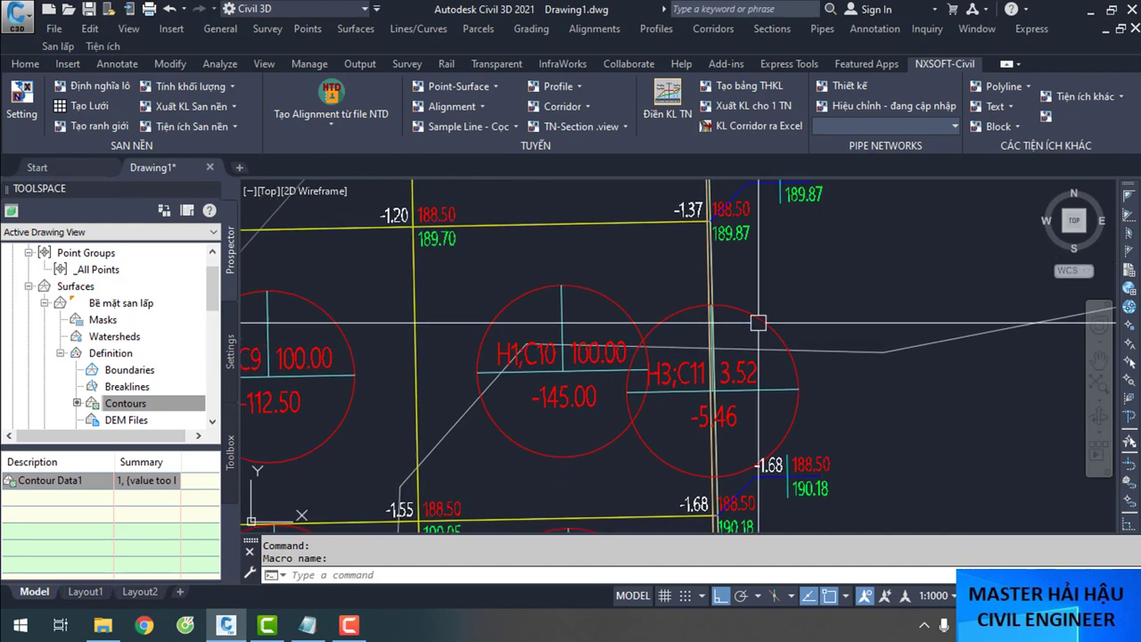
pyautogui.moveTo(757, 339); pyautogui.dragTo(734, 169, button='middle')
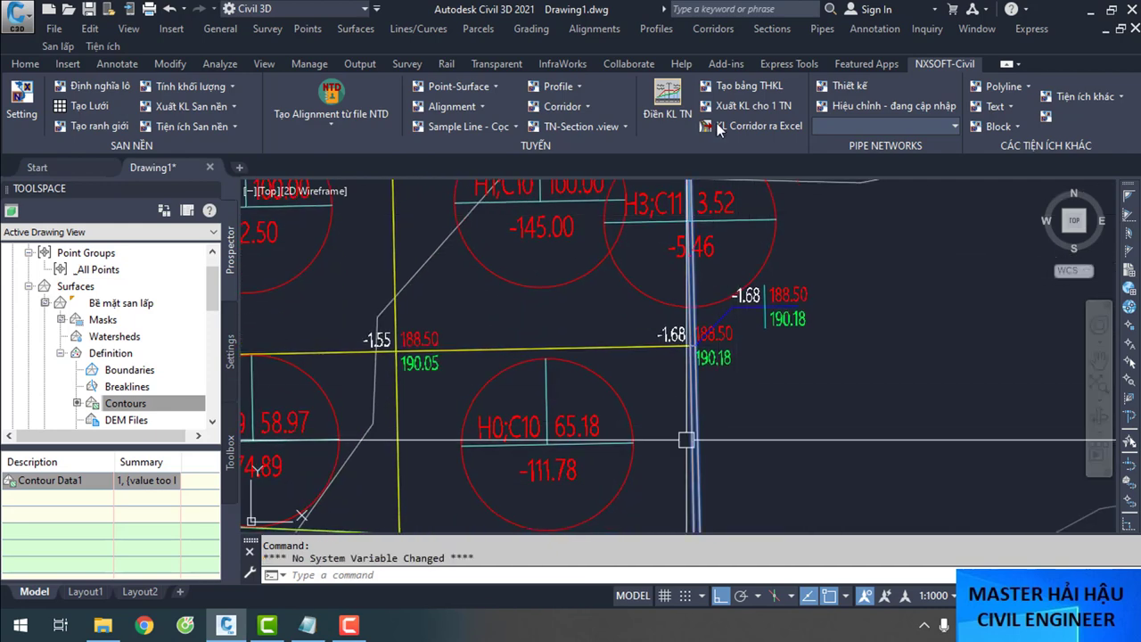
pyautogui.scroll(-4, 763, 366)
pyautogui.scroll(3, 793, 374)
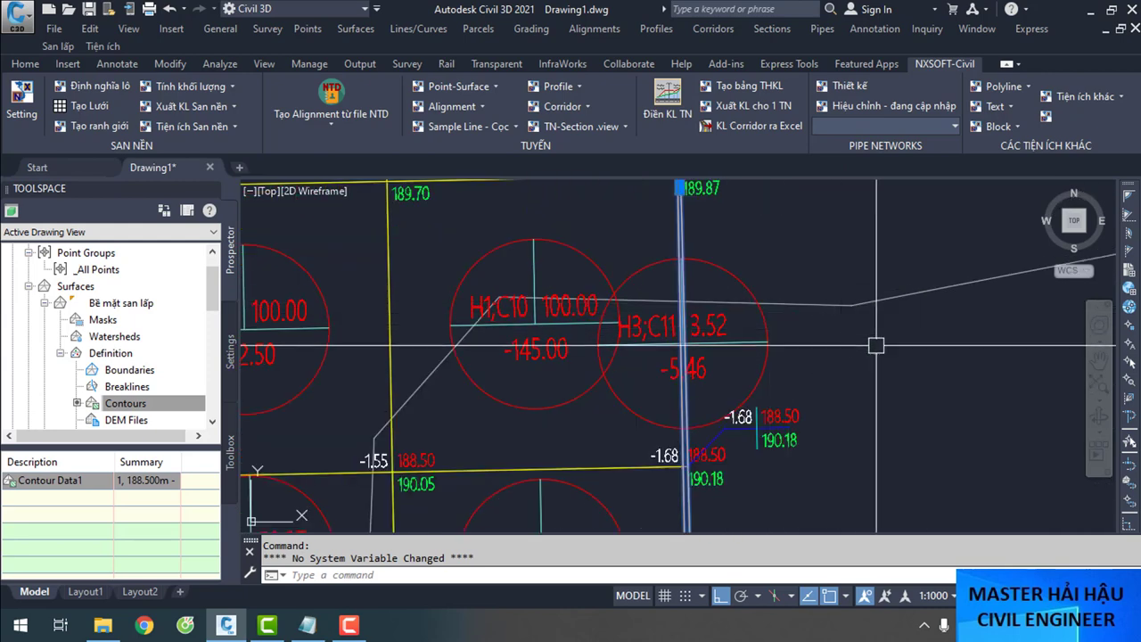
pyautogui.scroll(-2, 793, 375)
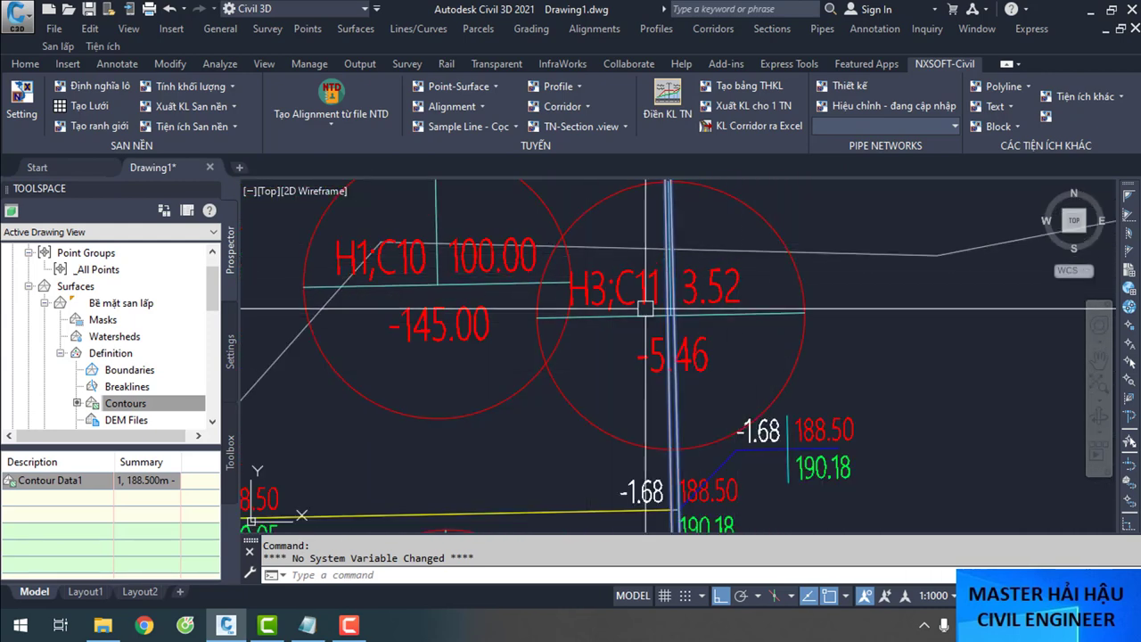
pyautogui.scroll(-3, 673, 321)
pyautogui.scroll(2, 667, 267)
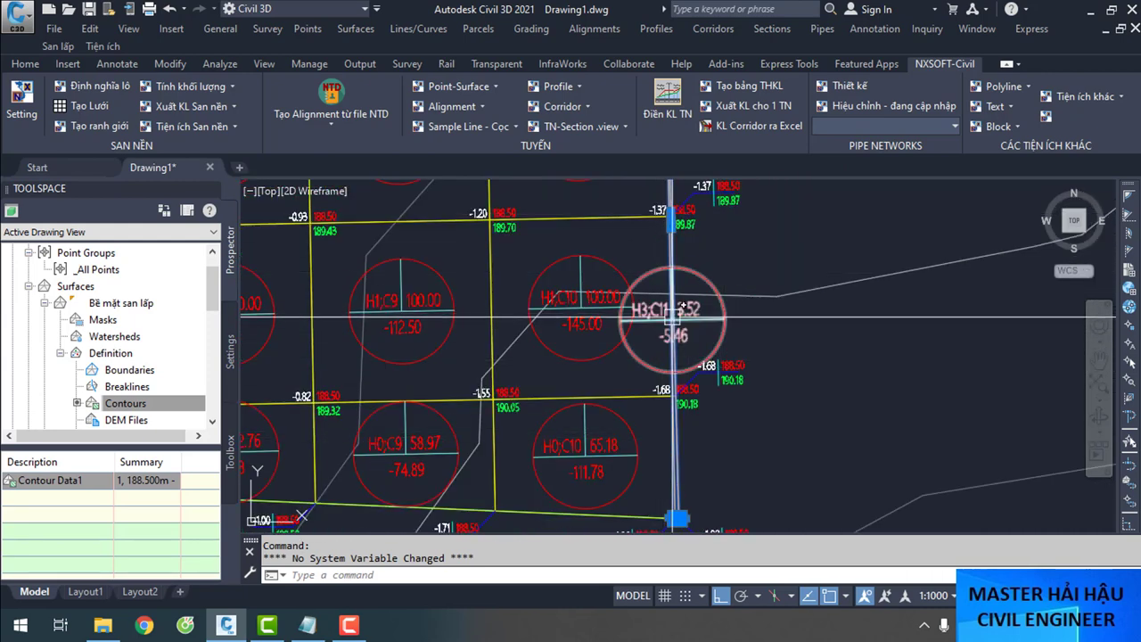
pyautogui.scroll(-2, 668, 420)
pyautogui.scroll(3, 683, 420)
pyautogui.scroll(-3, 684, 421)
pyautogui.scroll(-5, 684, 421)
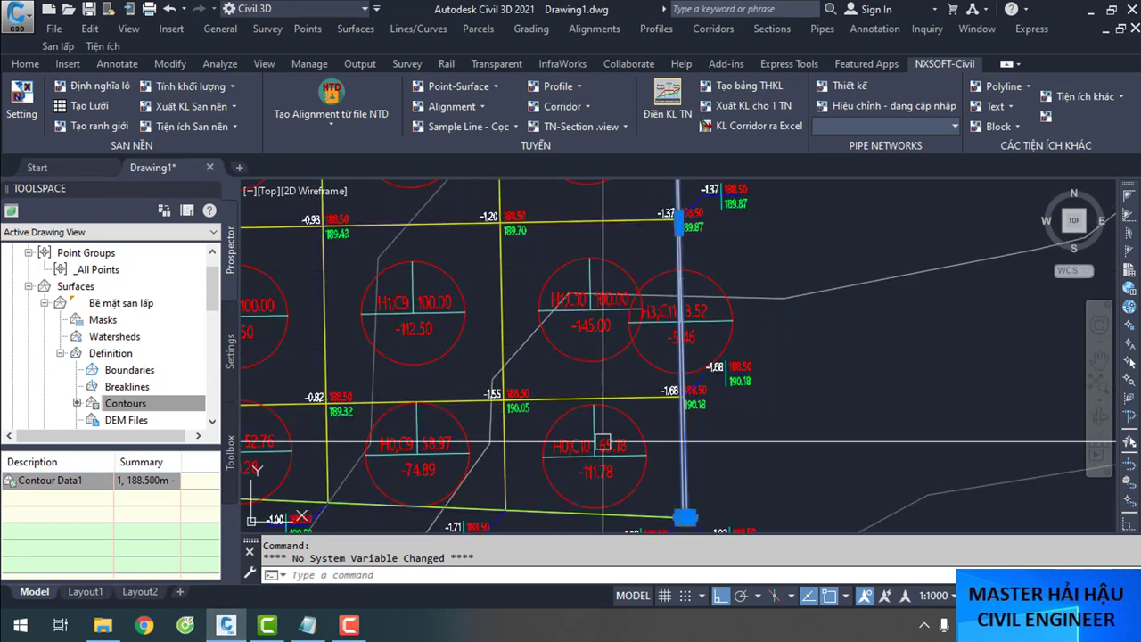
# Examine cell H3;C10 at the lot's right edge, followed by the overall cut/fill pattern of the levelling grid
pyautogui.press('Escape')
pyautogui.scroll(5, 669, 406)
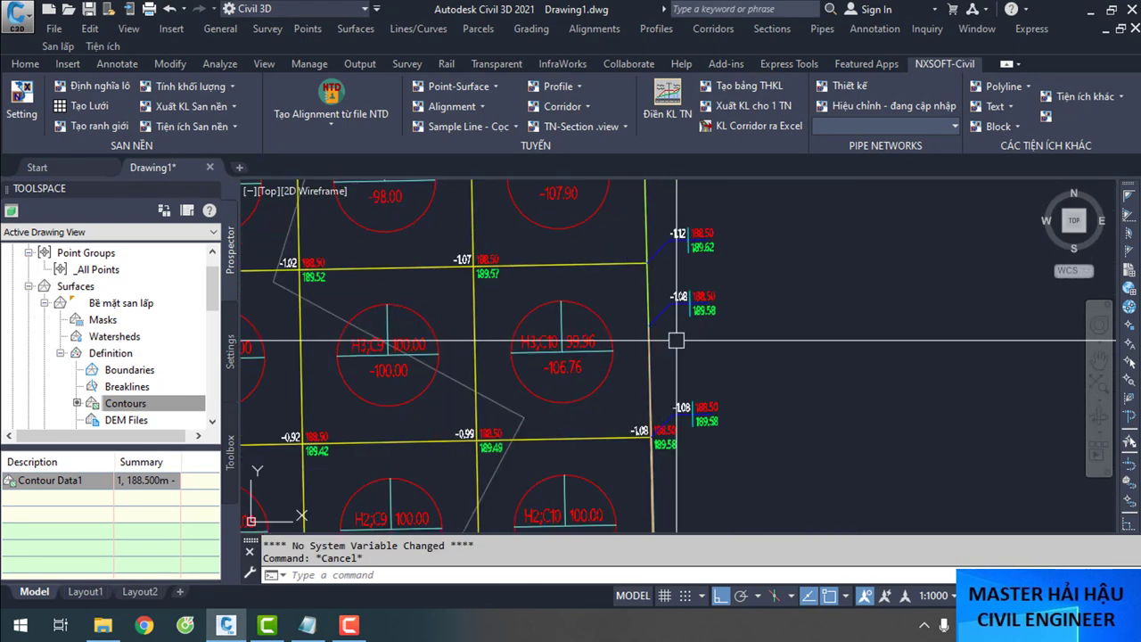
pyautogui.click(600, 441)
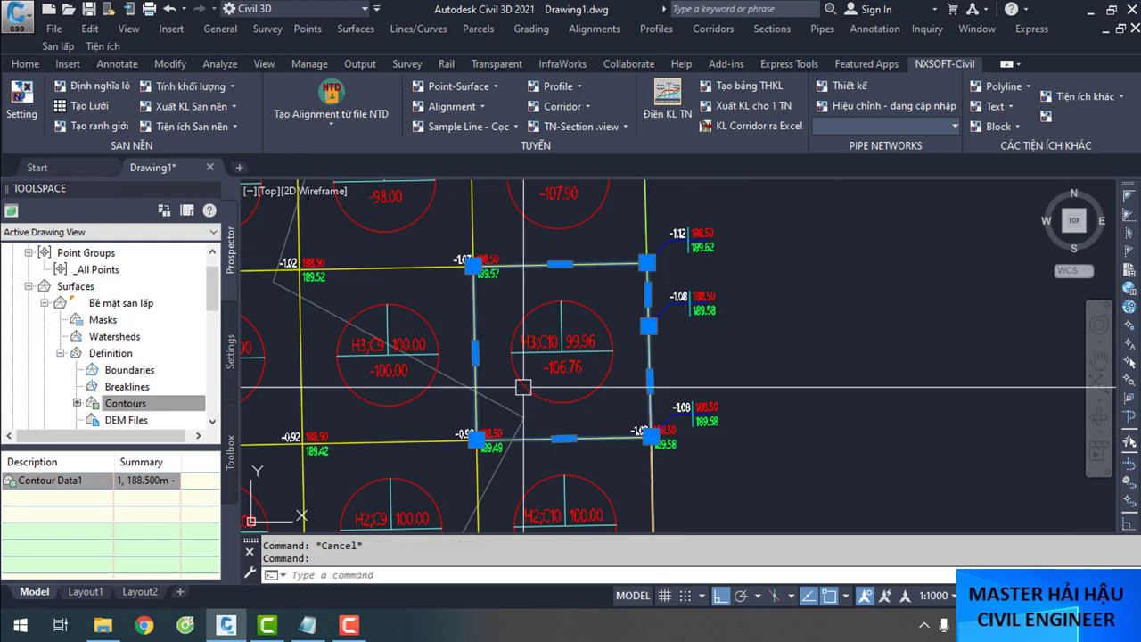
pyautogui.moveTo(385, 273)
pyautogui.press('Escape')
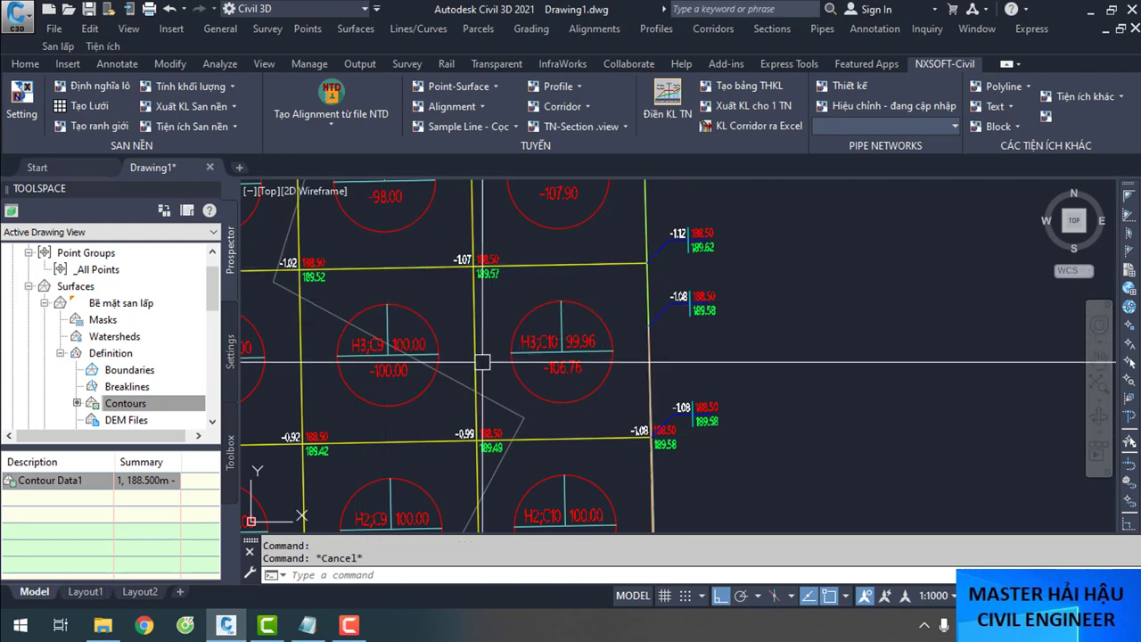
pyautogui.scroll(-6, 570, 369)
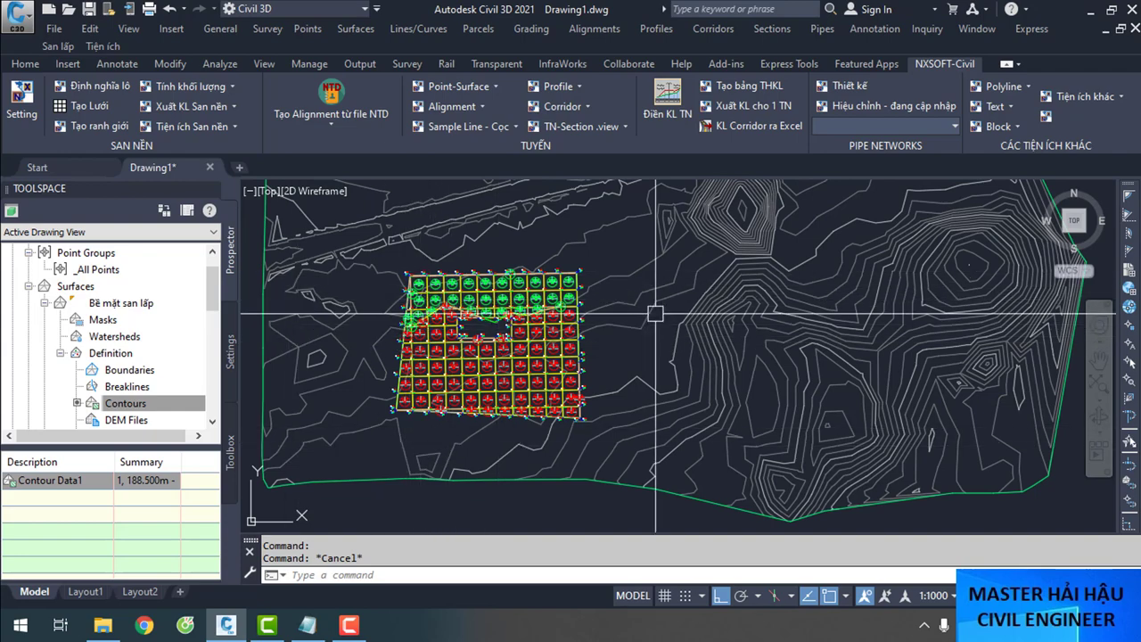
pyautogui.scroll(3, 553, 272)
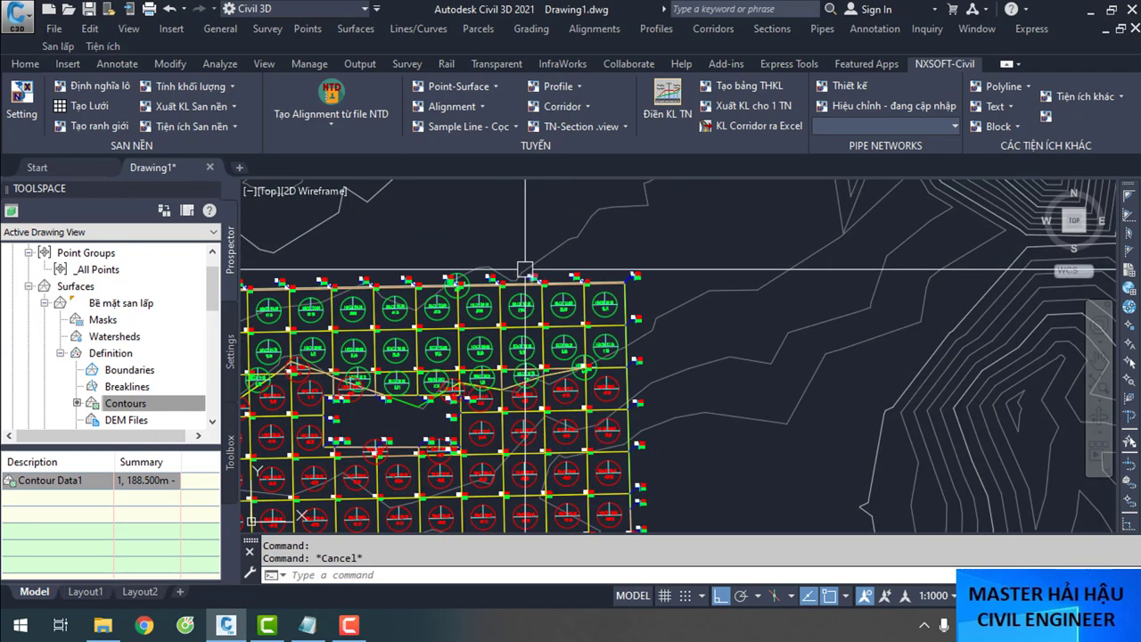
# Collapse the definition and contents of the Bề mặt san lấp surface in the drawing's object tree
pyautogui.scroll(1, 45, 347)
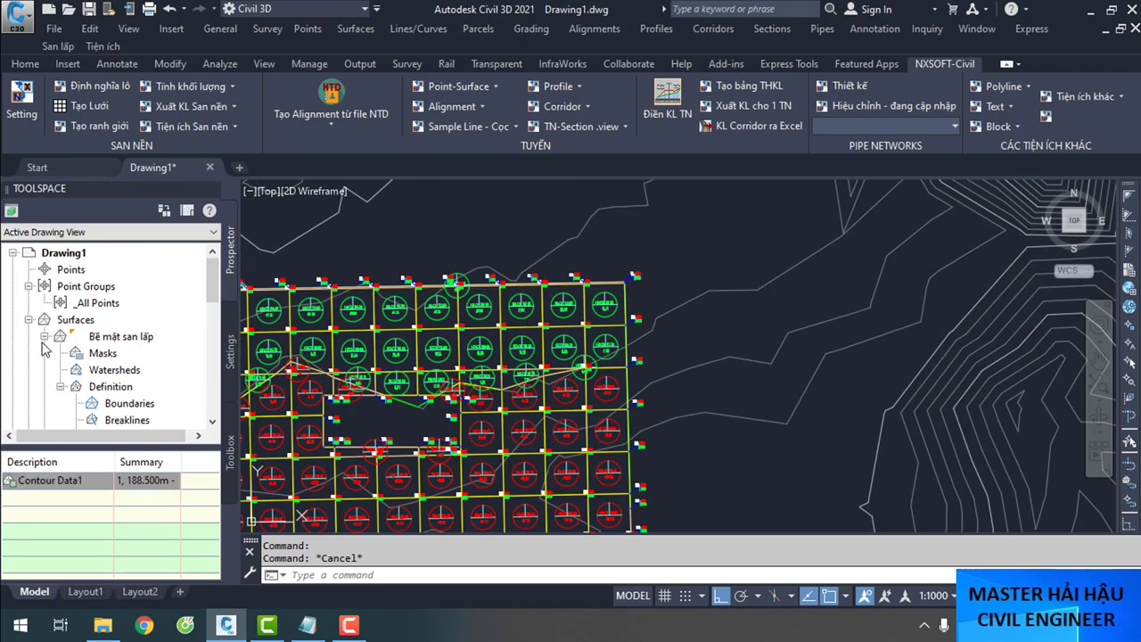
pyautogui.click(60, 387)
pyautogui.click(45, 336)
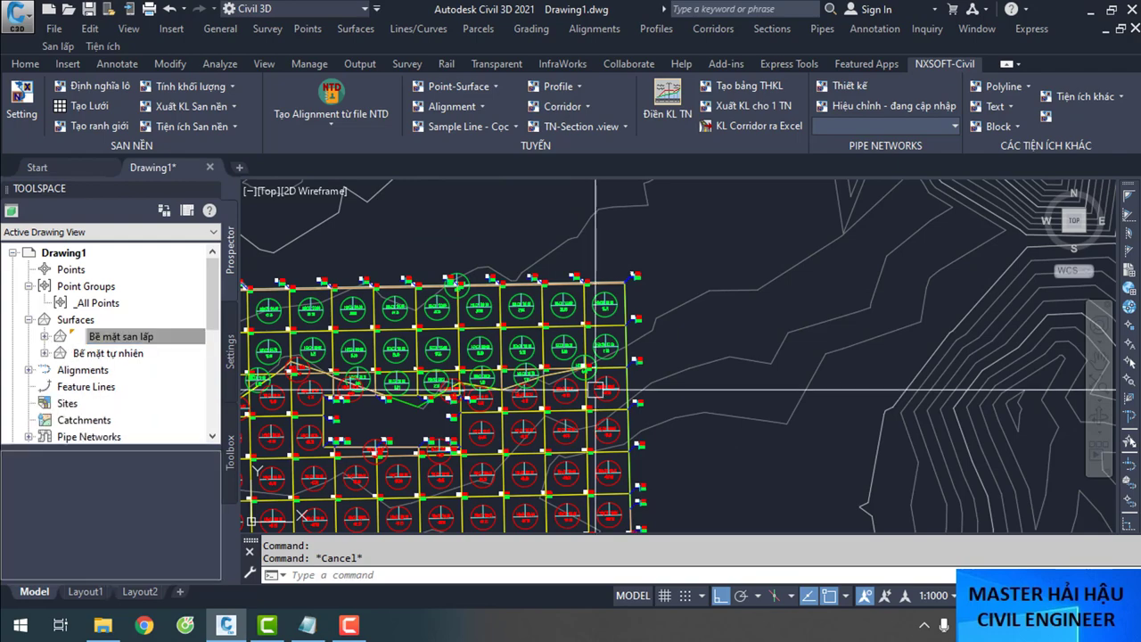
# Start a polyline in the terrain's north-west area with Ortho off and draw its sloping upper edge toward the north-east
pyautogui.scroll(-3, 695, 317)
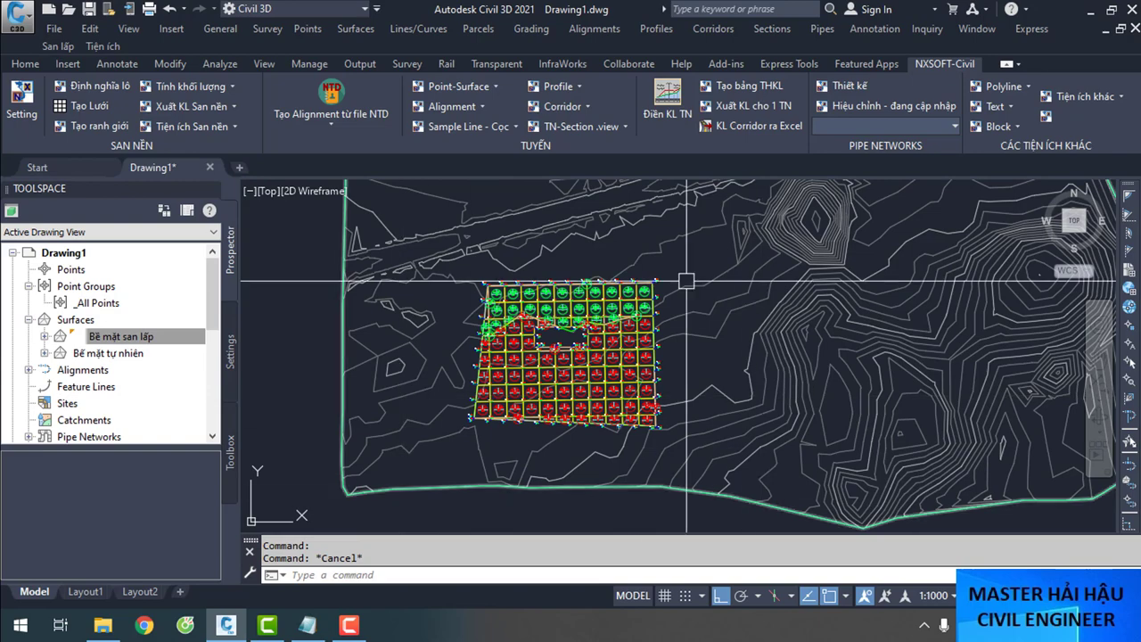
pyautogui.scroll(5, 520, 309)
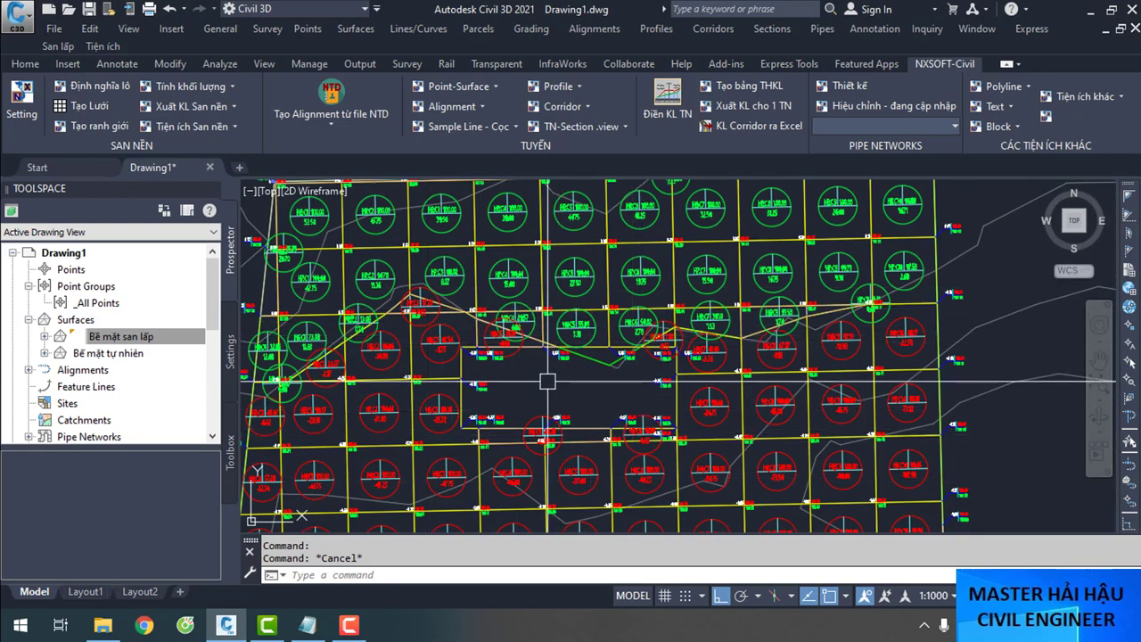
pyautogui.scroll(-8, 549, 383)
pyautogui.scroll(4, 721, 383)
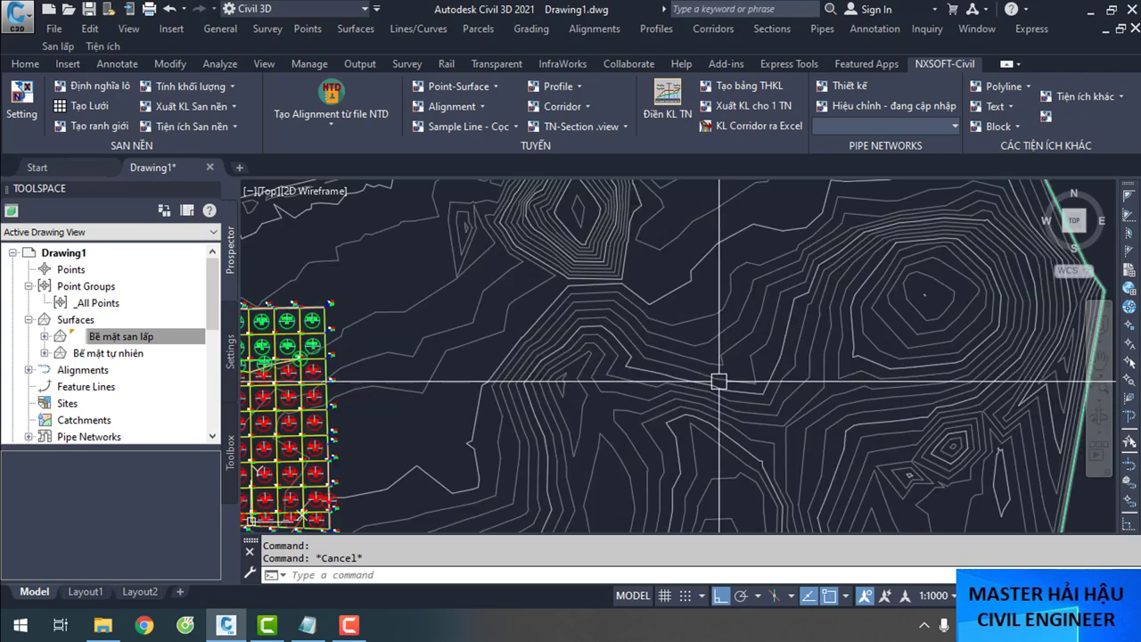
pyautogui.scroll(-2, 455, 278)
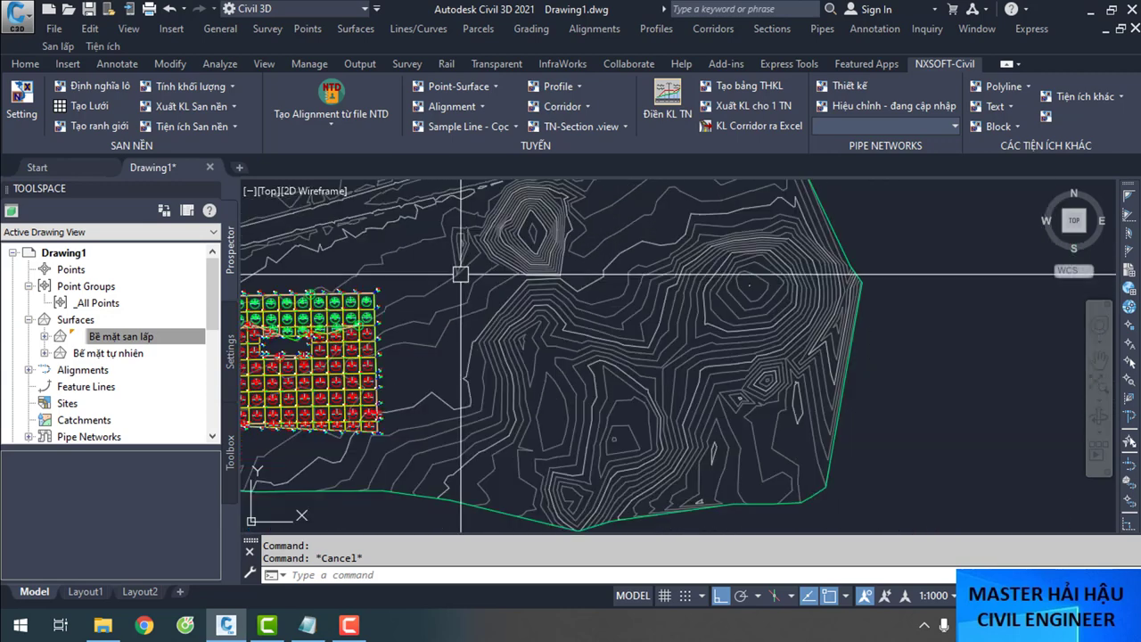
pyautogui.write('pl')
pyautogui.press('Return')
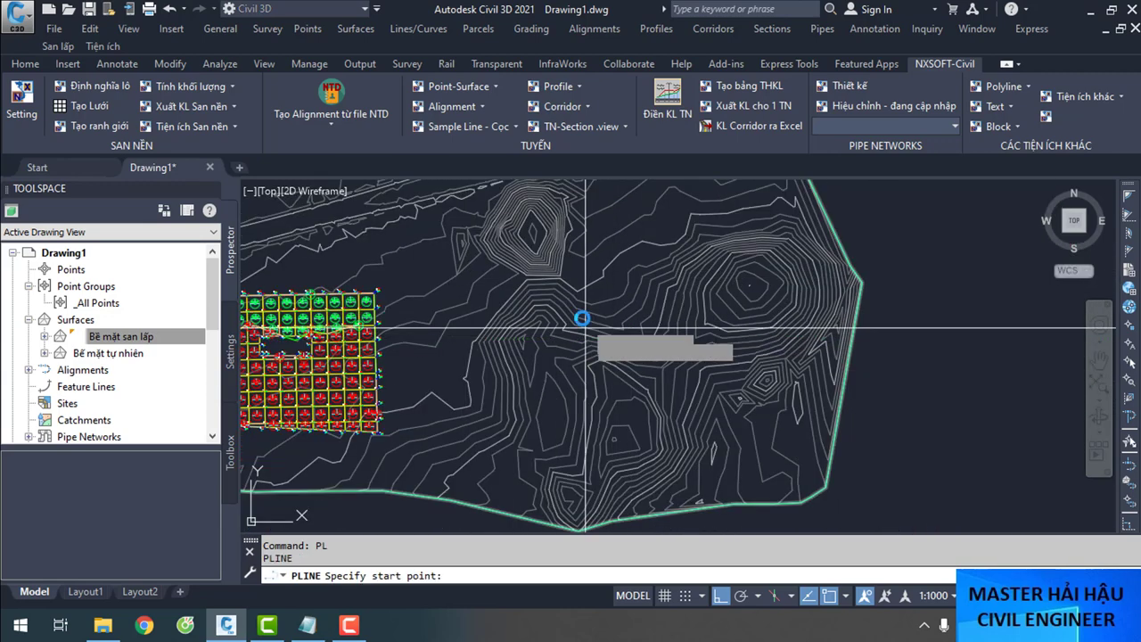
pyautogui.scroll(2, 570, 356)
pyautogui.scroll(-5, 535, 401)
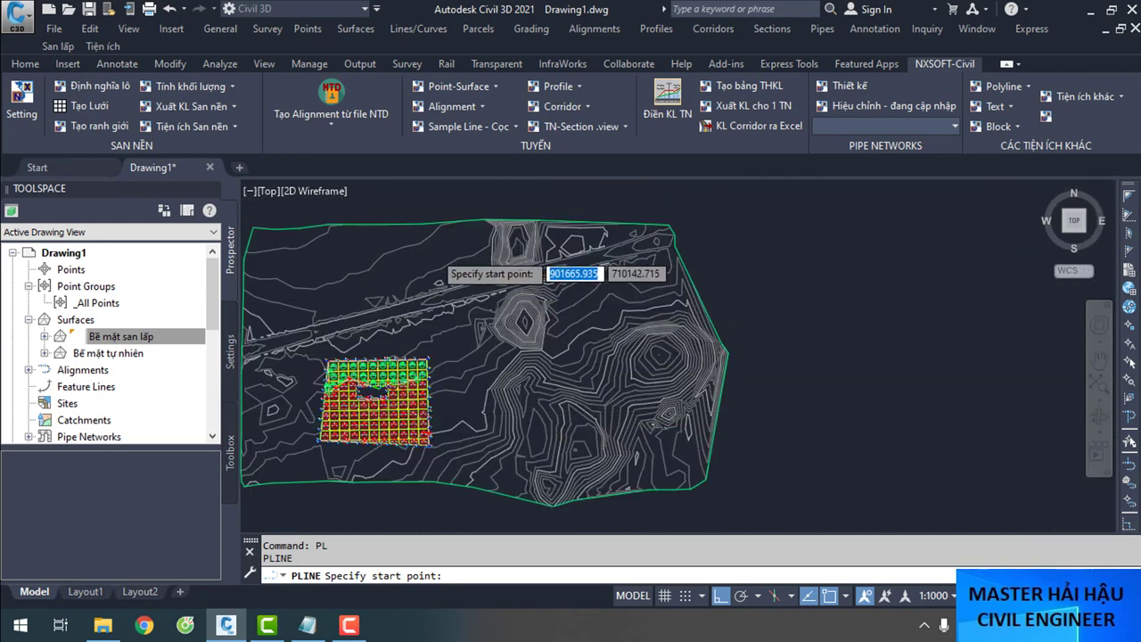
pyautogui.scroll(4, 535, 258)
pyautogui.scroll(2, 490, 294)
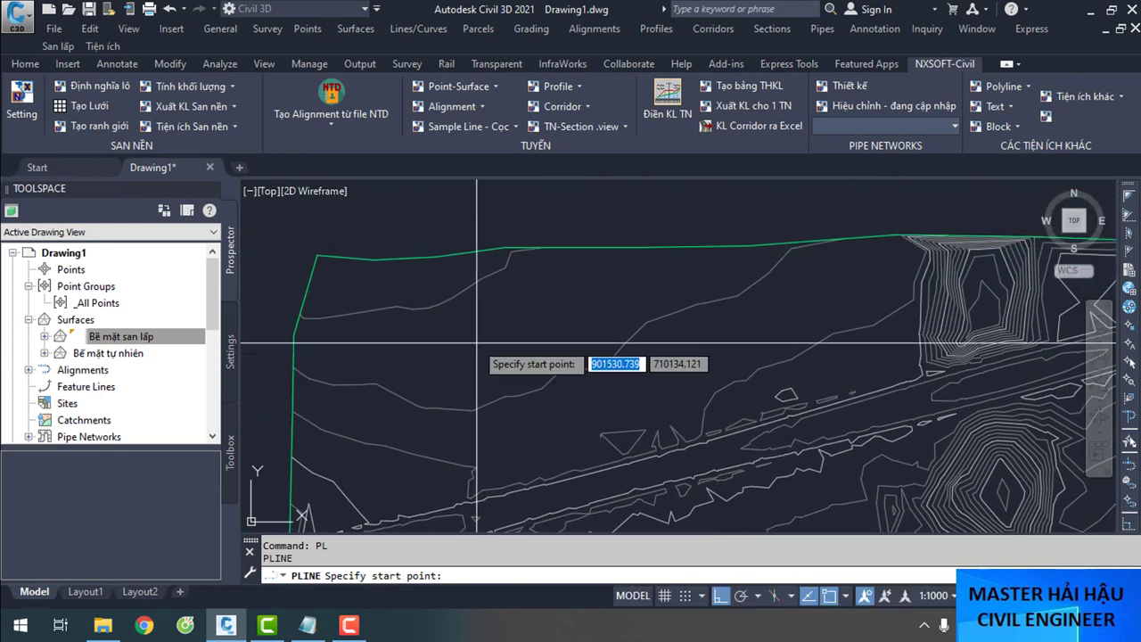
pyautogui.click(395, 347)
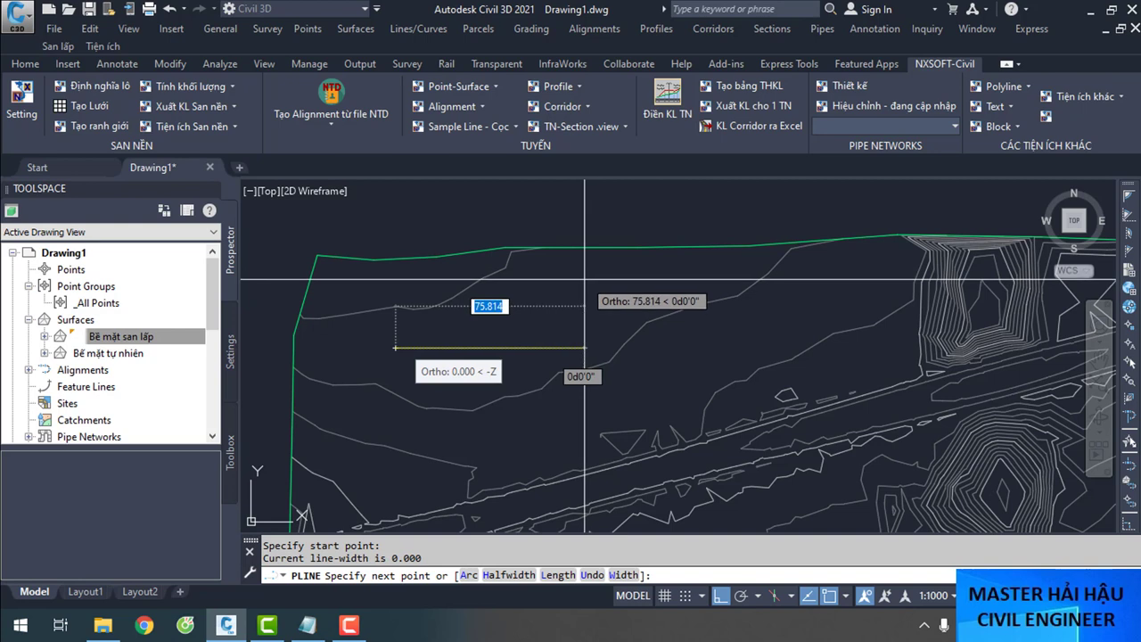
pyautogui.press('F8')
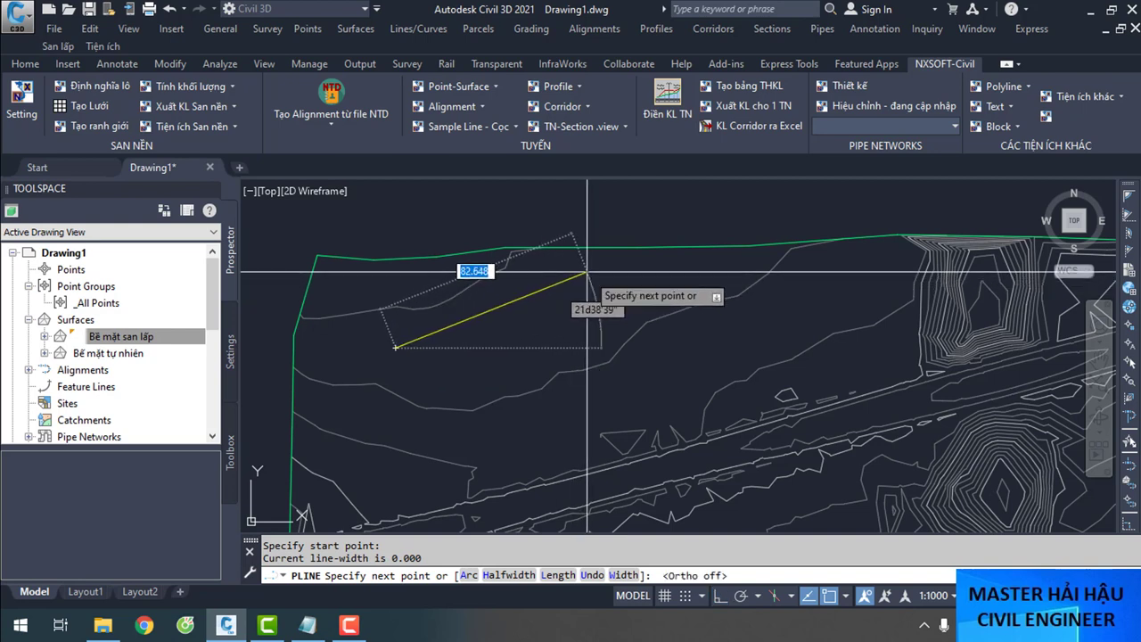
pyautogui.click(29, 64)
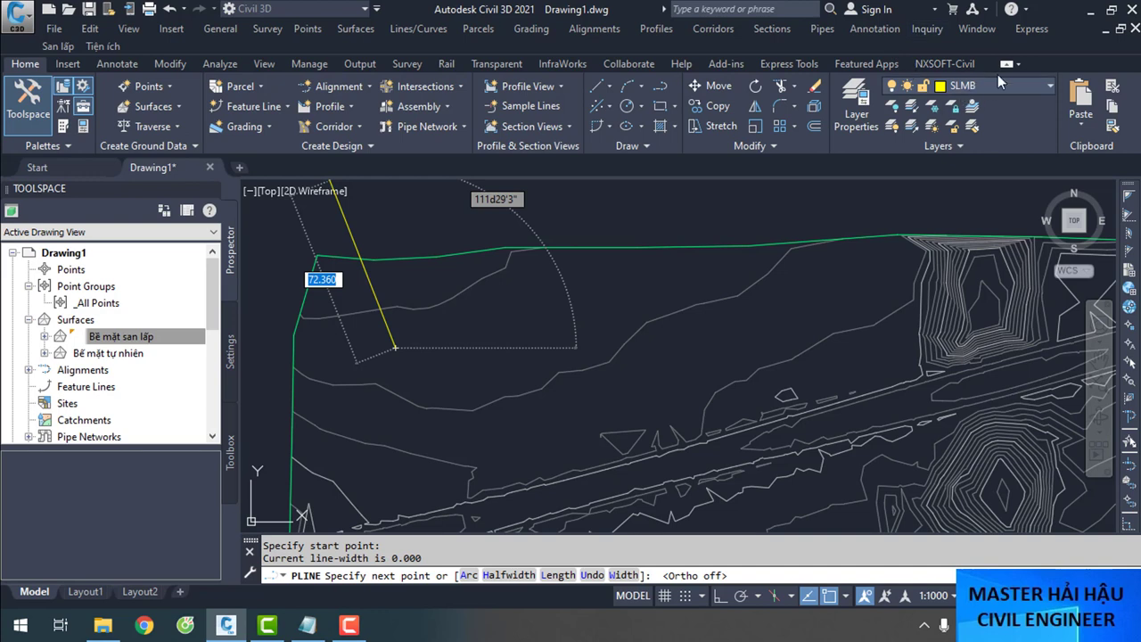
pyautogui.scroll(2, 649, 278)
pyautogui.click(662, 269)
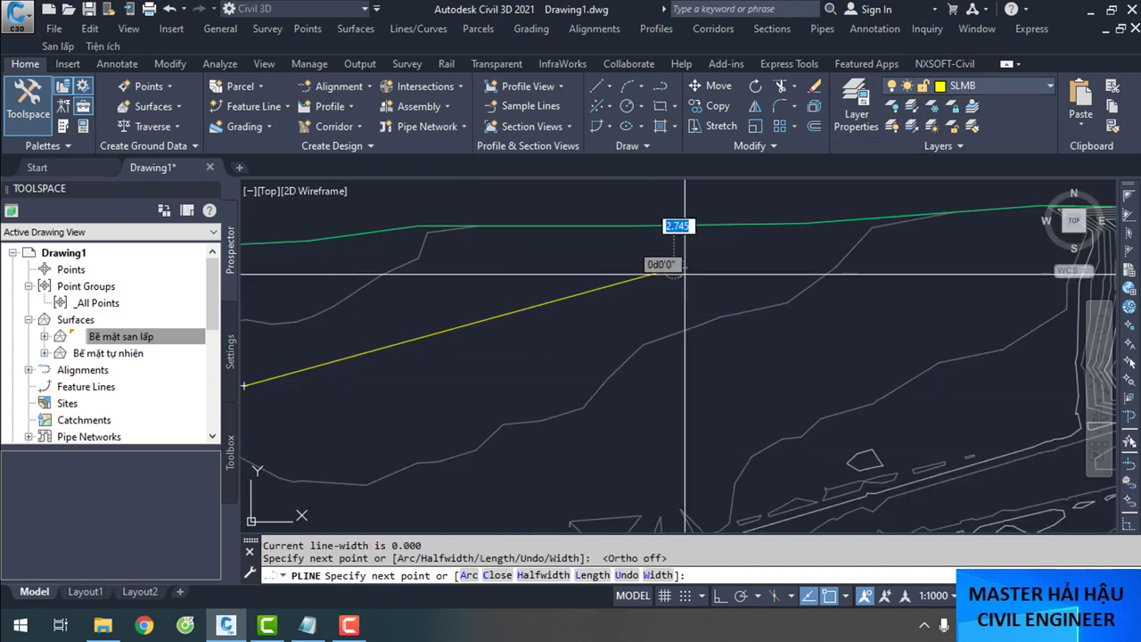
# Add the polyline's lower-right and lower-left corners above the road contours and close it into a four-sided boundary
pyautogui.scroll(-2, 762, 357)
pyautogui.scroll(2, 738, 344)
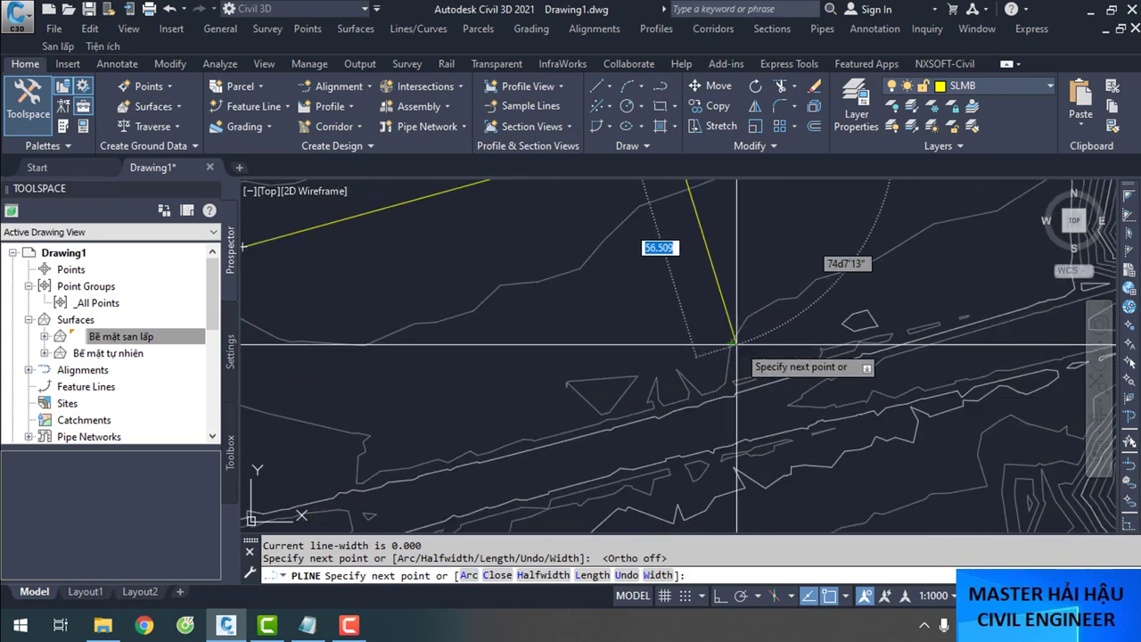
pyautogui.click(756, 342)
pyautogui.scroll(-2, 766, 345)
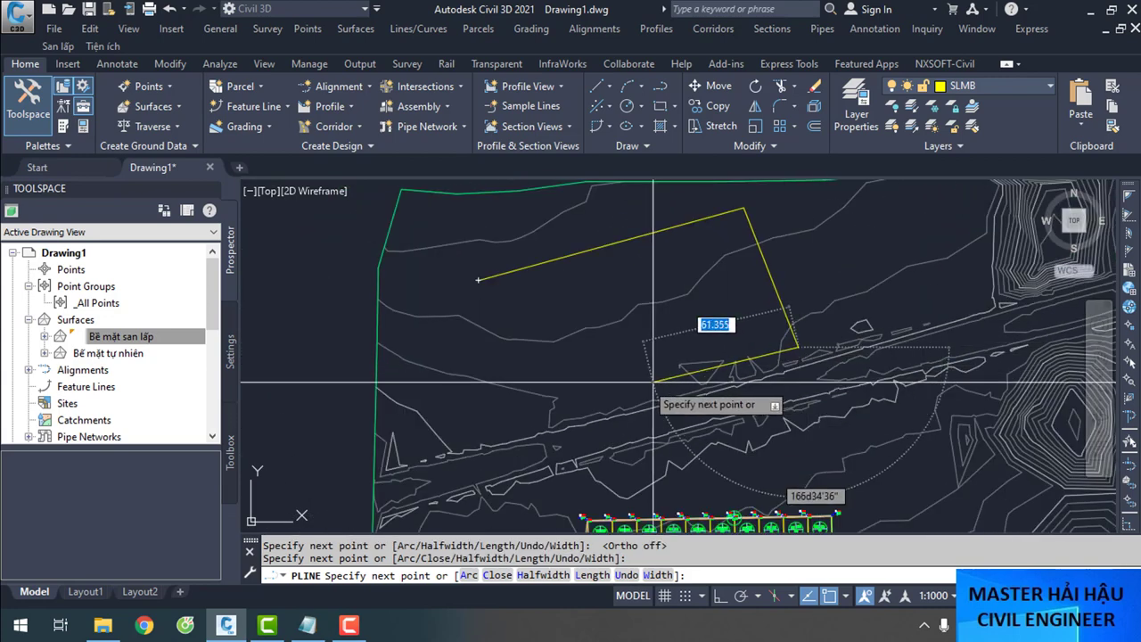
pyautogui.scroll(2, 624, 393)
pyautogui.click(493, 434)
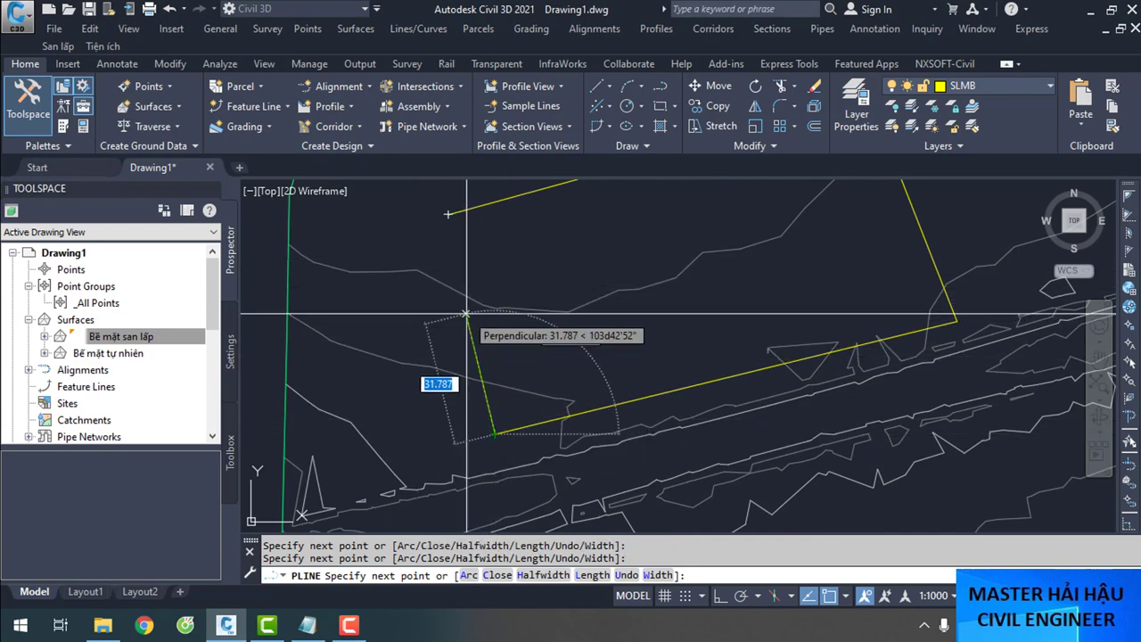
pyautogui.write('c')
pyautogui.press('Return')
pyautogui.scroll(-3, 467, 314)
pyautogui.scroll(3, 501, 276)
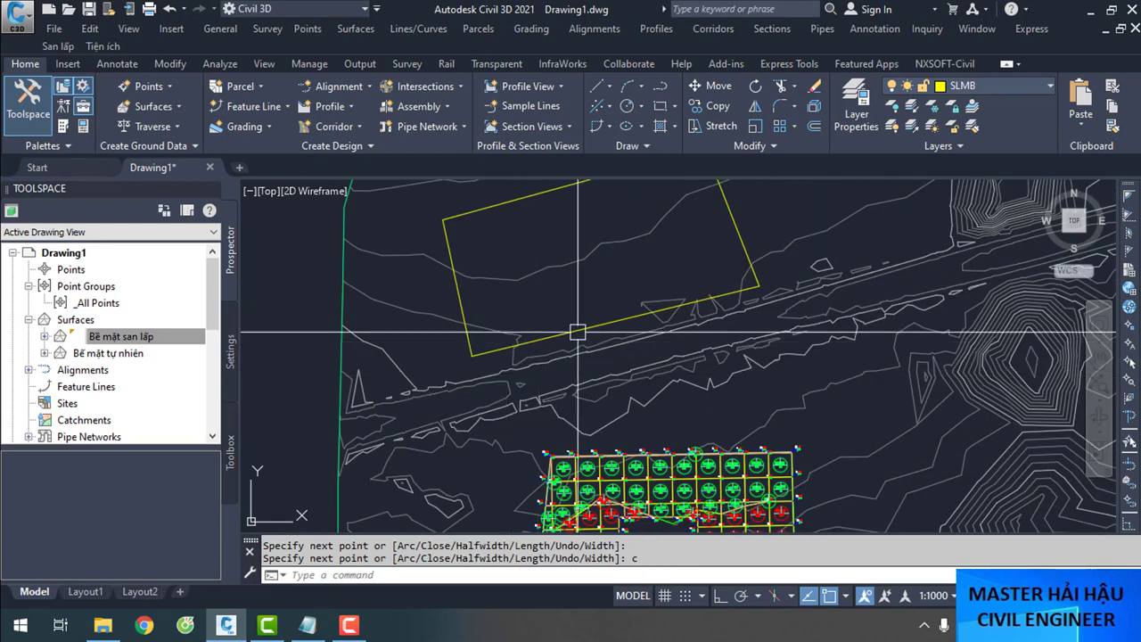
# Move the new four-sided boundary slightly toward the north-west, away from the road contours
pyautogui.click(588, 330)
pyautogui.scroll(4, 751, 327)
pyautogui.write('M')
pyautogui.press('Return')
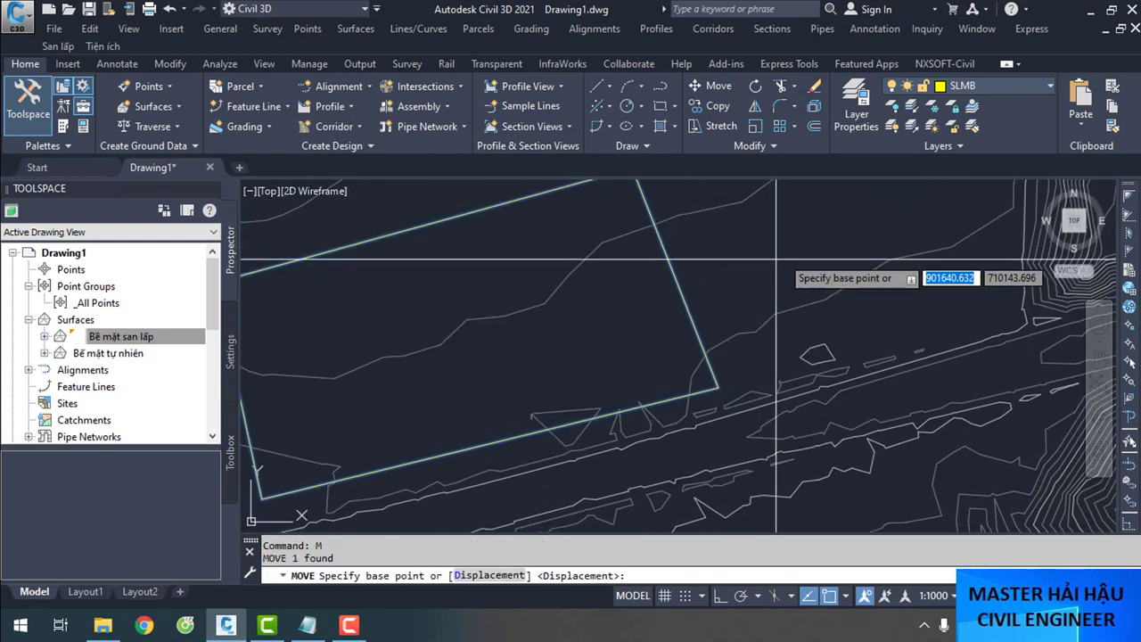
pyautogui.moveTo(732, 259); pyautogui.dragTo(833, 323, button='middle')
pyautogui.click(834, 304)
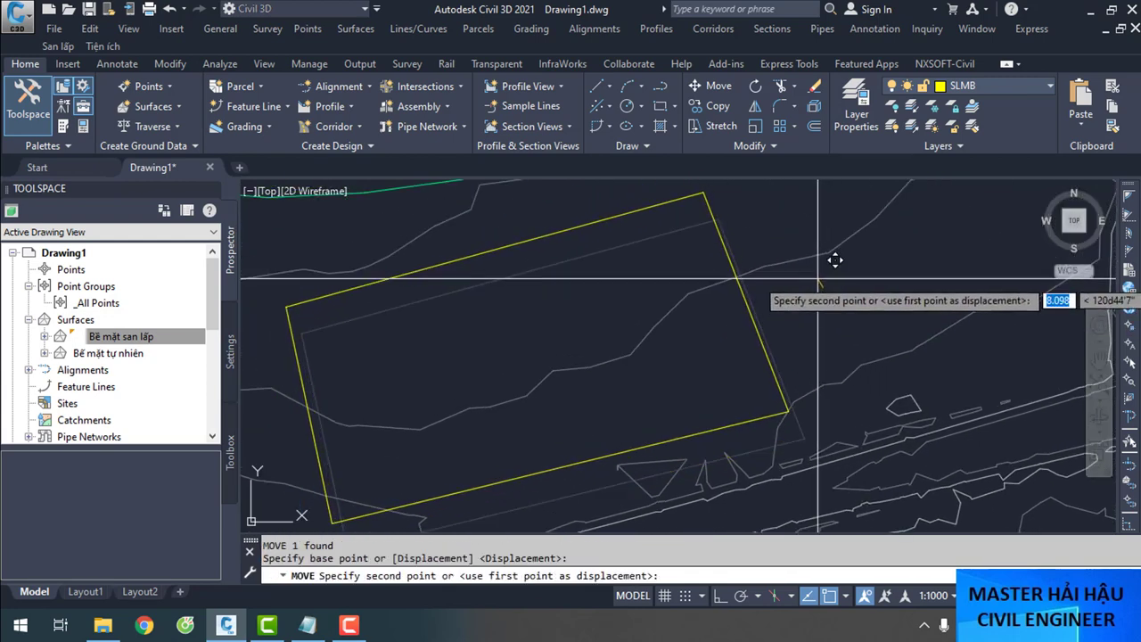
pyautogui.scroll(-5, 760, 333)
pyautogui.scroll(3, 693, 300)
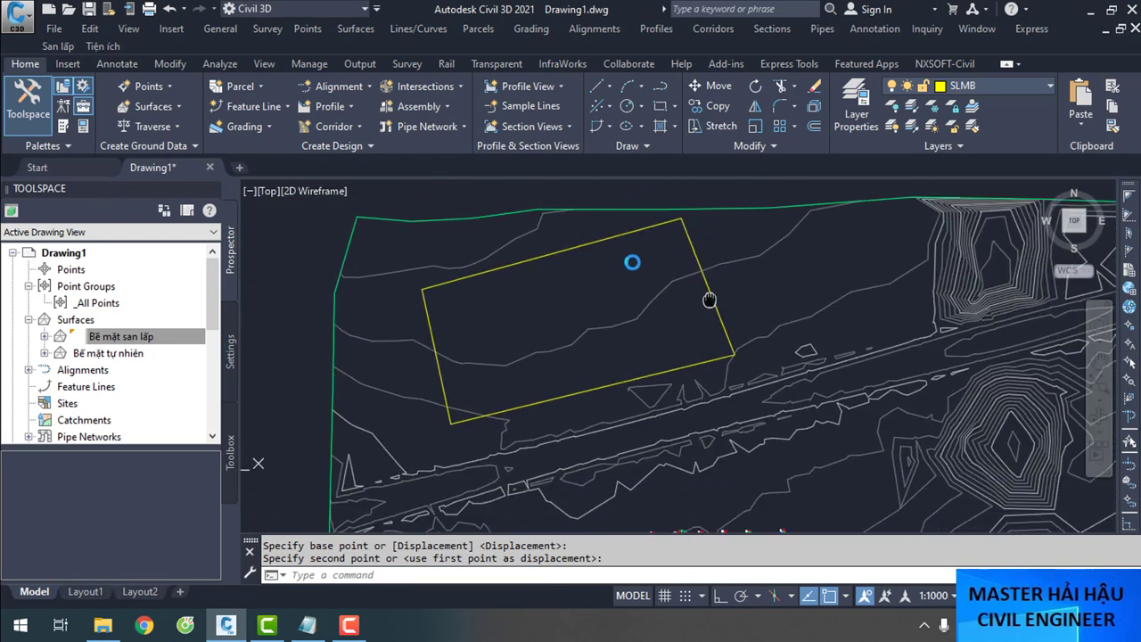
pyautogui.scroll(-2, 660, 294)
# Move the four-sided boundary by its lower-right corner onto the hilly contours east of the levelling grid
pyautogui.click(694, 361)
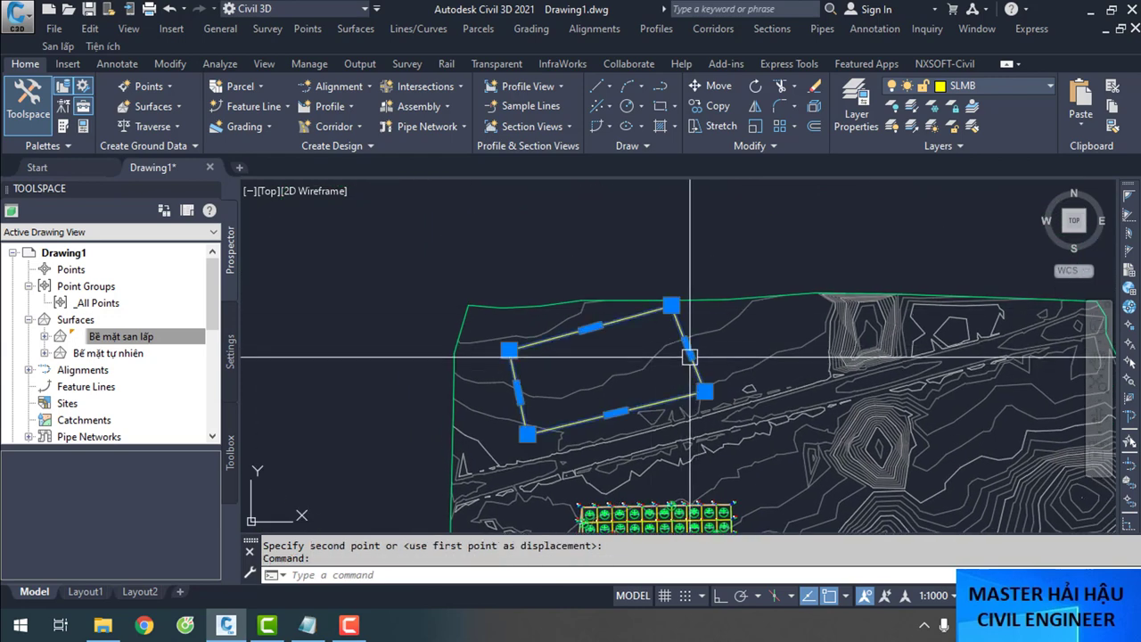
pyautogui.moveTo(760, 408)
pyautogui.mouseDown(button='middle')
pyautogui.moveTo(672, 319)
pyautogui.moveTo(619, 303)
pyautogui.mouseUp(button='middle')
pyautogui.write('M')
pyautogui.press('Return')
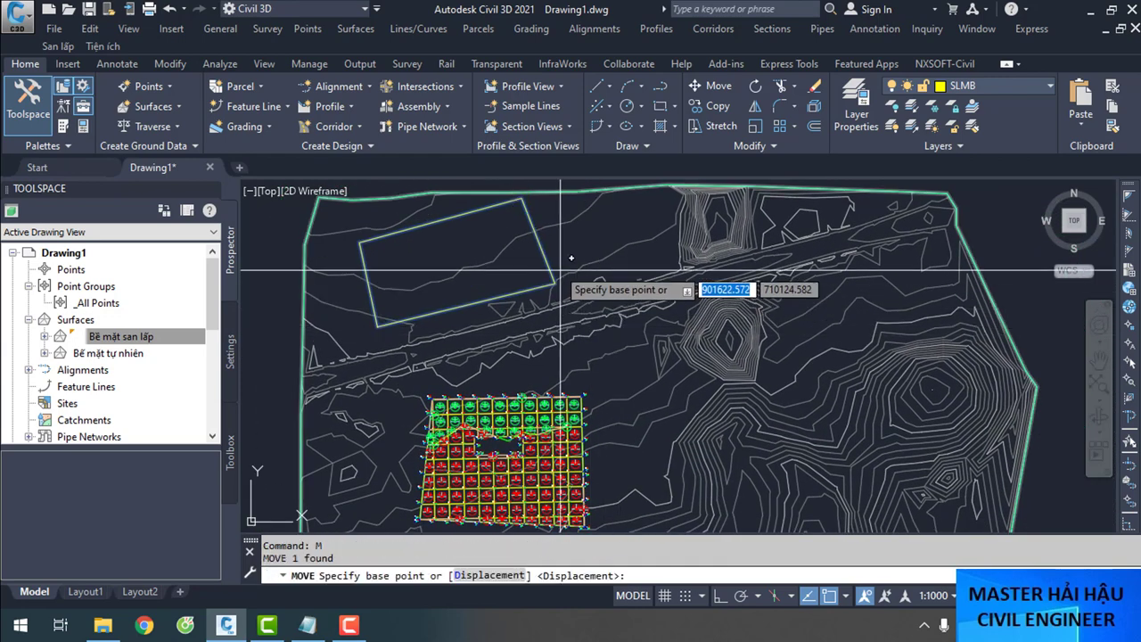
pyautogui.scroll(2, 556, 279)
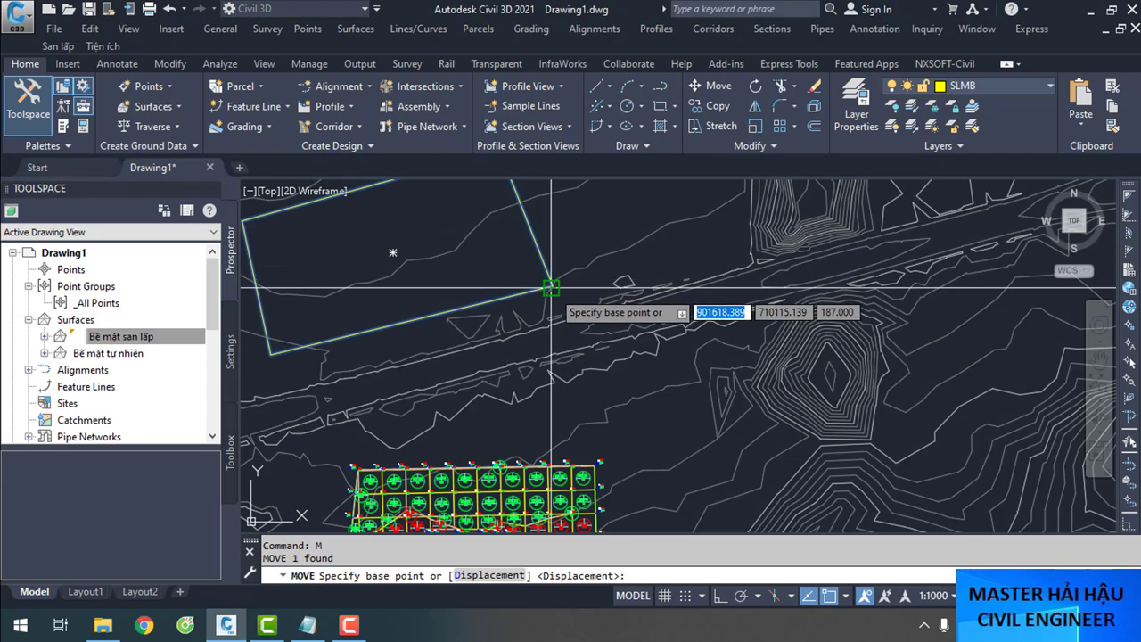
pyautogui.click(556, 279)
pyautogui.scroll(-3, 556, 279)
pyautogui.scroll(3, 760, 386)
pyautogui.scroll(2, 784, 370)
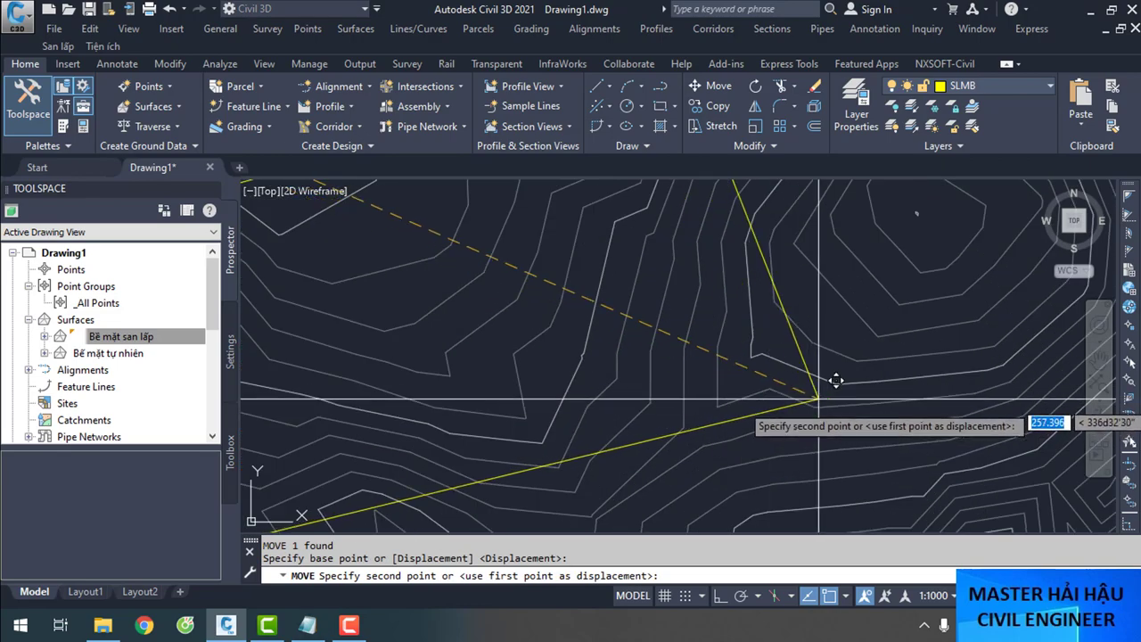
pyautogui.scroll(-2, 856, 419)
pyautogui.press('Escape')
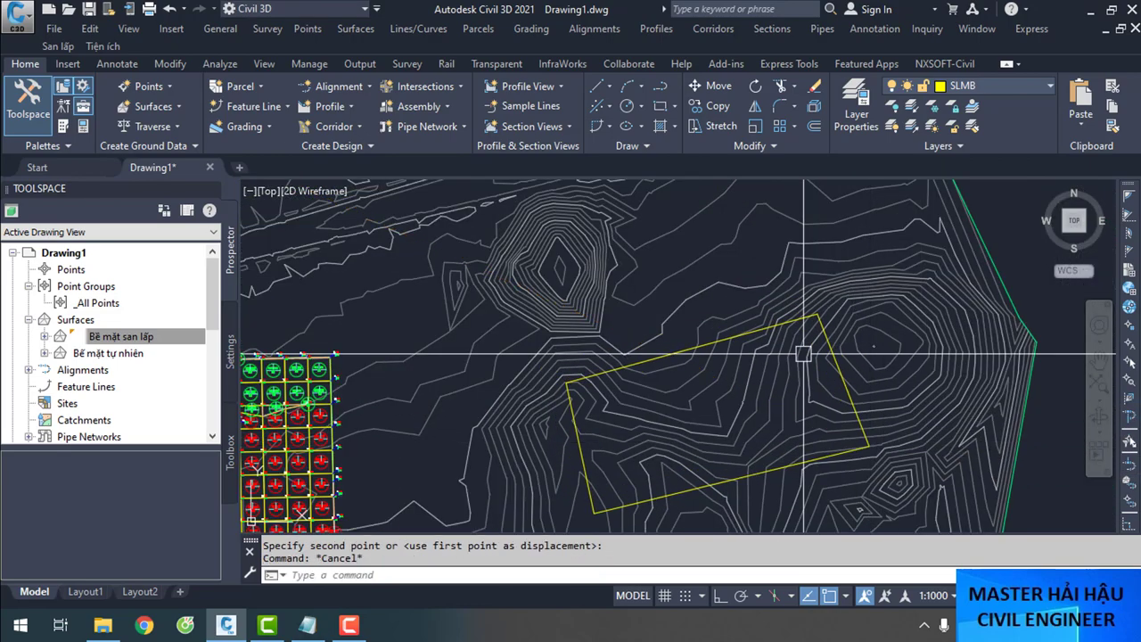
# Examine the boundary's placement across the hill contours relative to the levelling grid and the terrain edge
pyautogui.scroll(-3, 805, 352)
pyautogui.scroll(5, 715, 451)
pyautogui.scroll(-5, 649, 398)
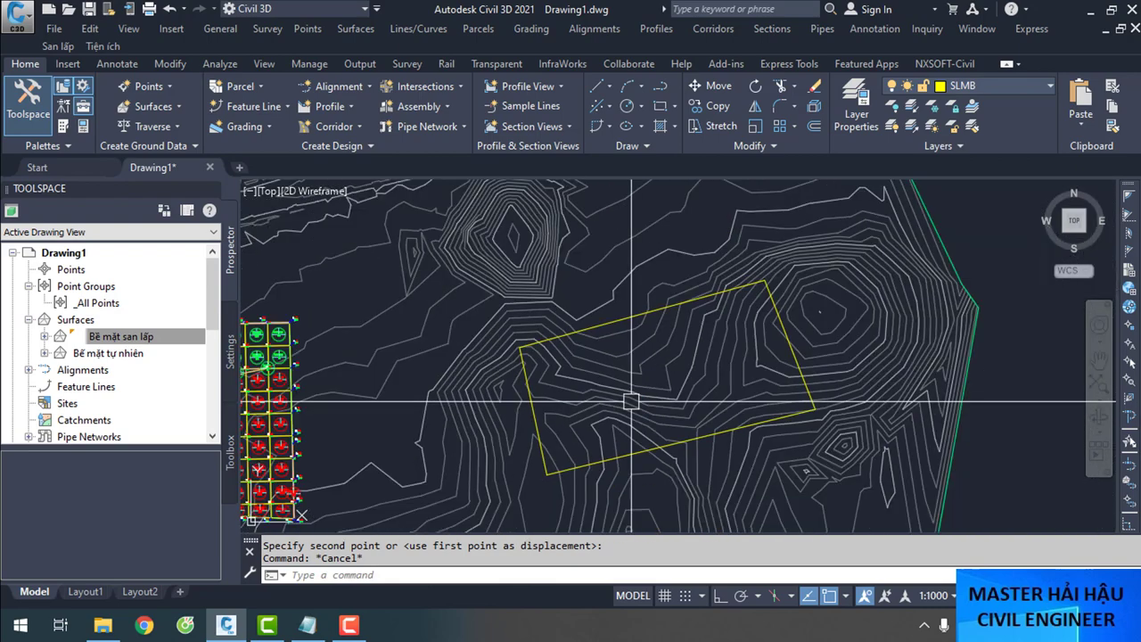
pyautogui.scroll(2, 652, 401)
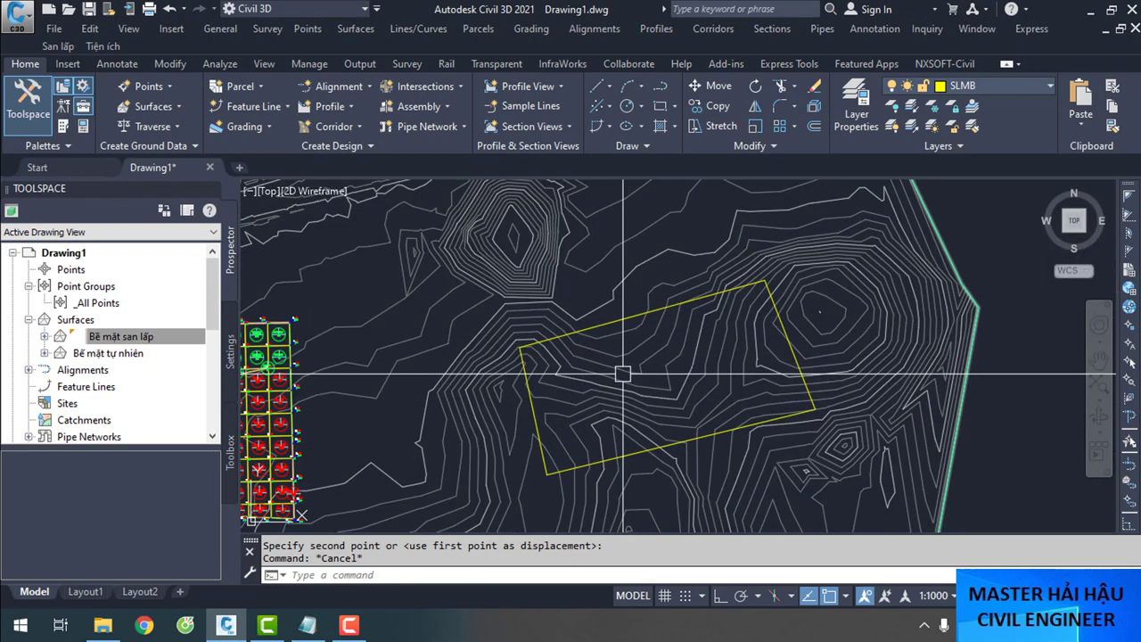
pyautogui.scroll(-5, 649, 363)
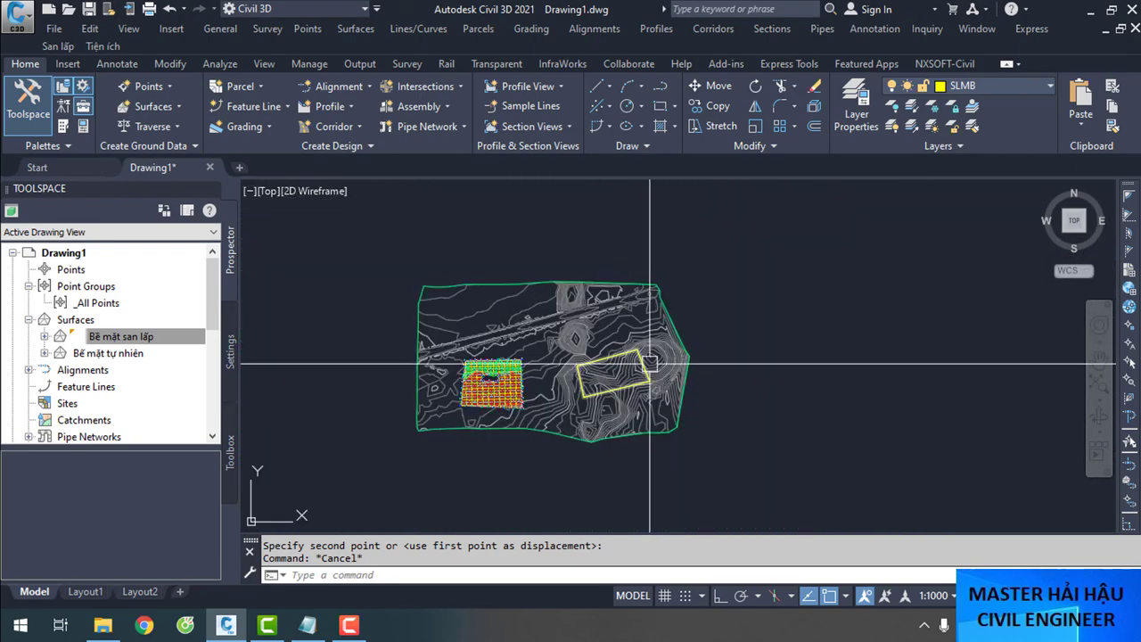
pyautogui.scroll(5, 650, 352)
pyautogui.scroll(-2, 683, 352)
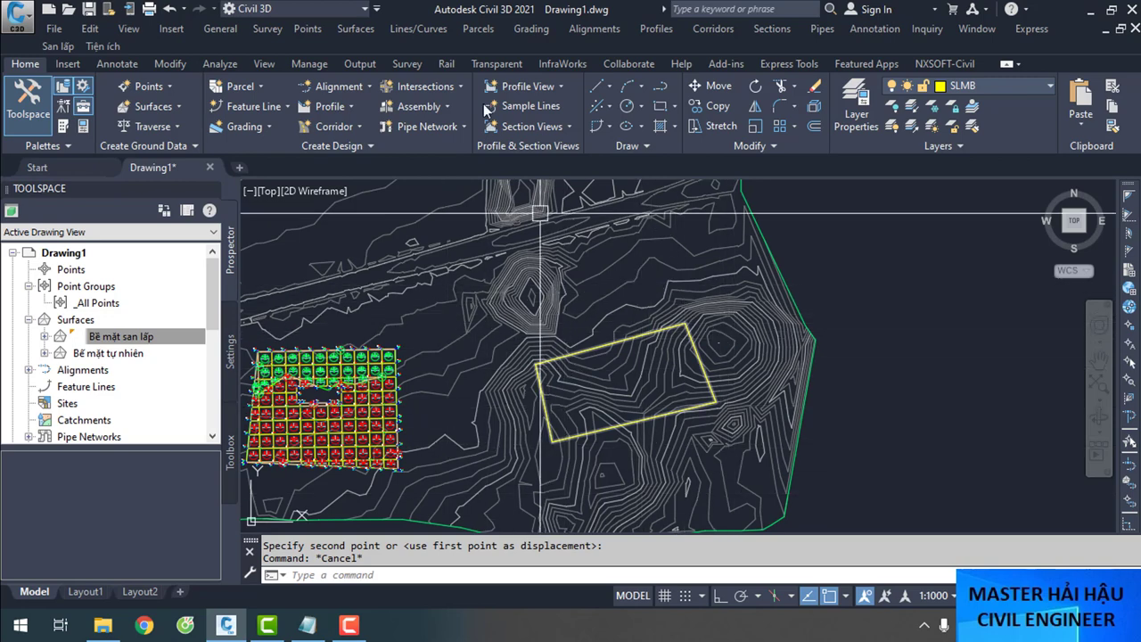
pyautogui.scroll(-1, 60, 292)
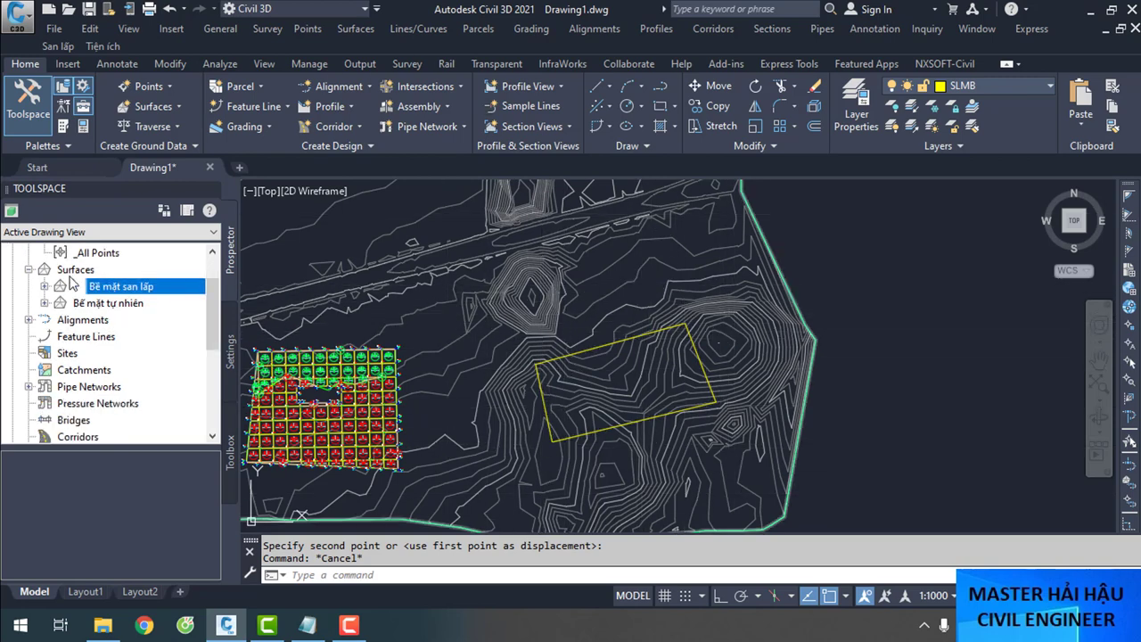
# Start creating an alignment from the four-sided boundary polyline on the hilly contours, accepting its default direction
pyautogui.click(351, 86)
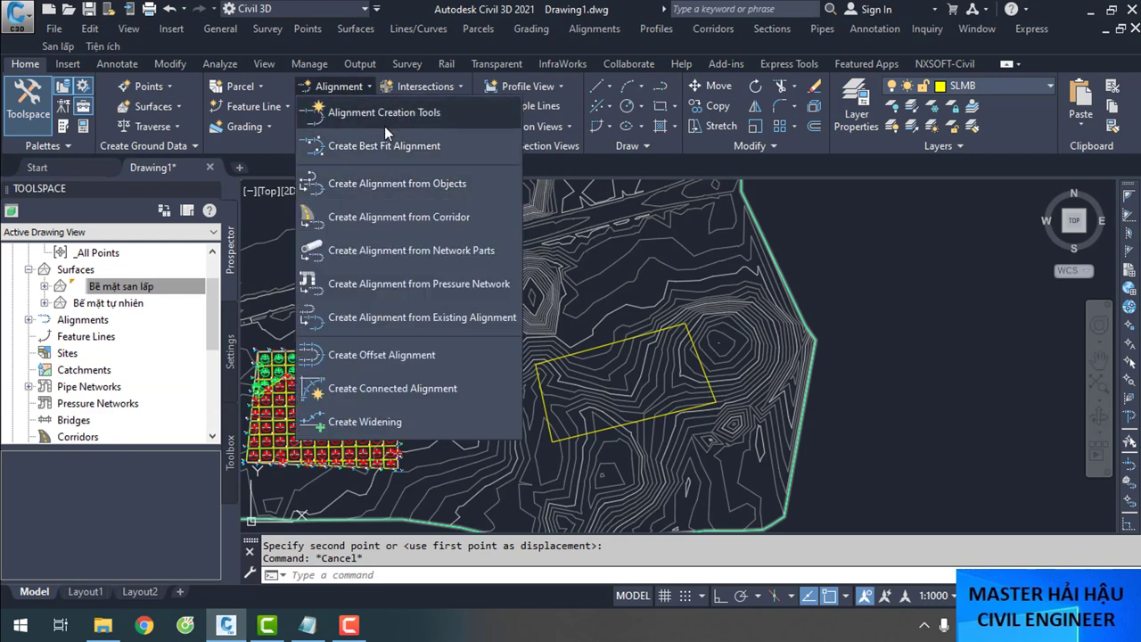
pyautogui.click(414, 184)
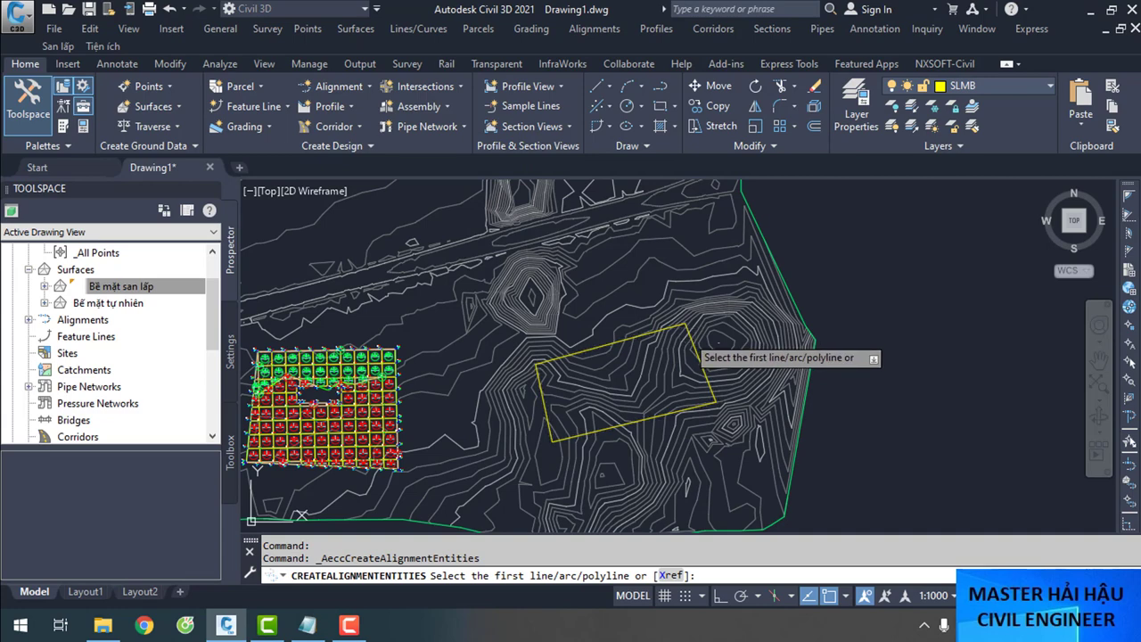
pyautogui.click(691, 342)
pyautogui.press('Return')
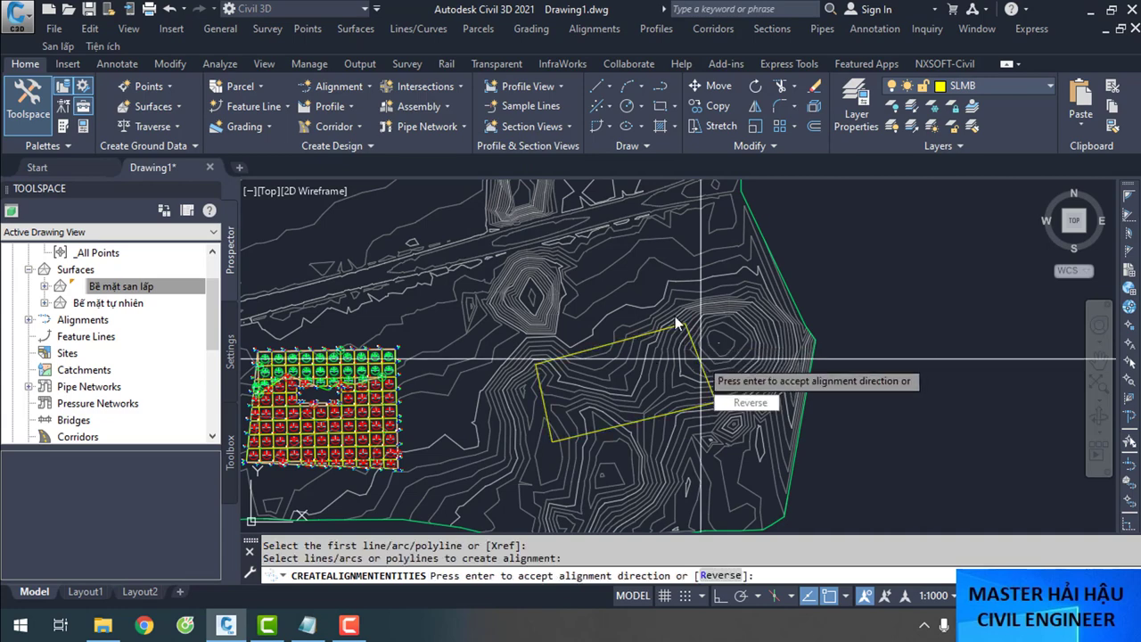
pyautogui.scroll(3, 841, 295)
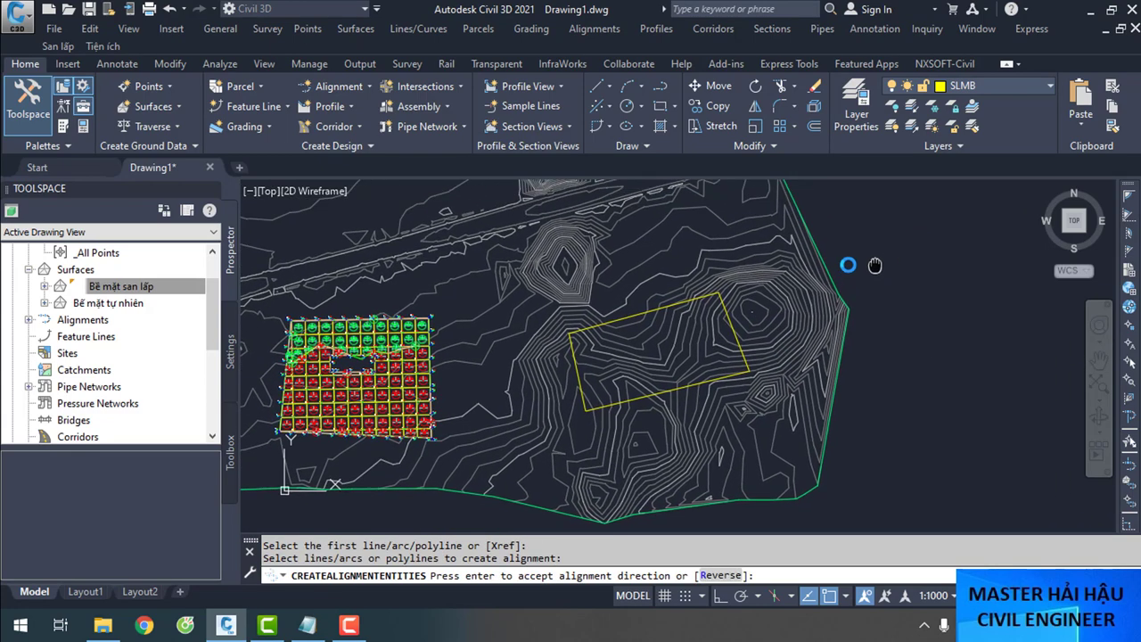
pyautogui.scroll(-3, 588, 351)
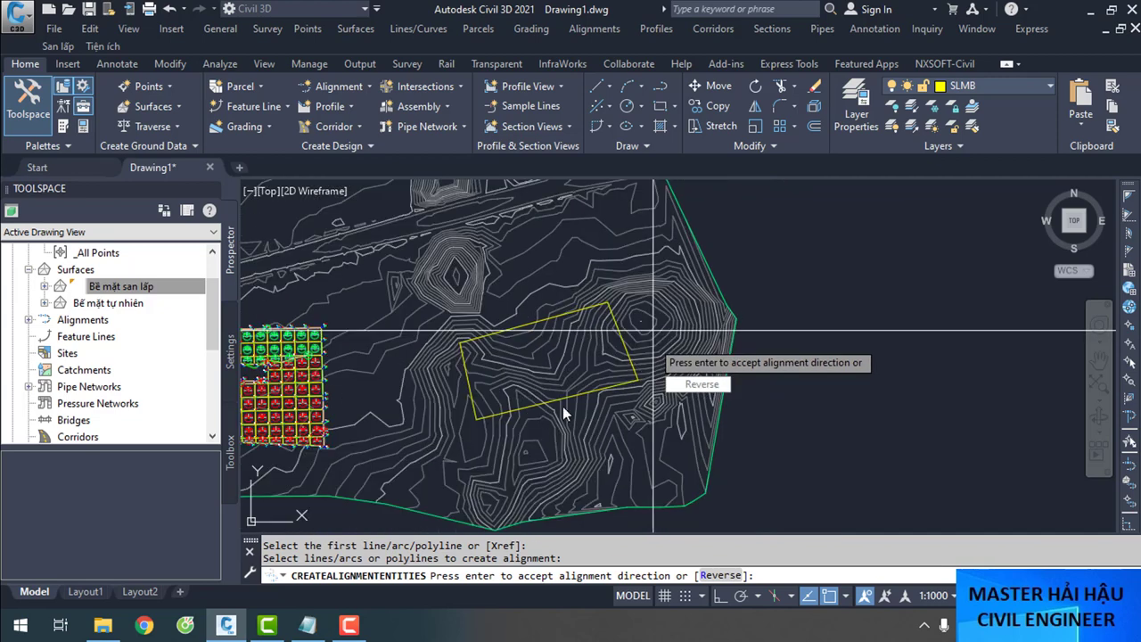
pyautogui.press('Return')
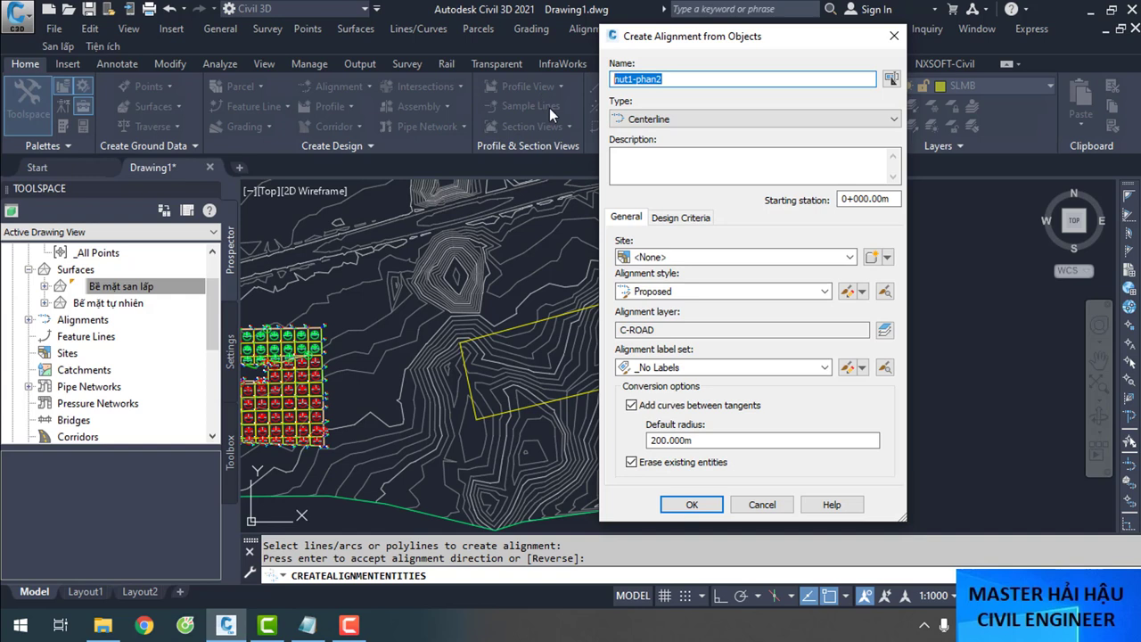
# Name the new alignment Đường bao lô 01
pyautogui.write('Bao')
pyautogui.press('BackSpace')
pyautogui.press('BackSpace')
pyautogui.press('BackSpace')
pyautogui.press('BackSpace')
pyautogui.write('Dduong')
pyautogui.press('BackSpace')
pyautogui.write('wf bao loo')
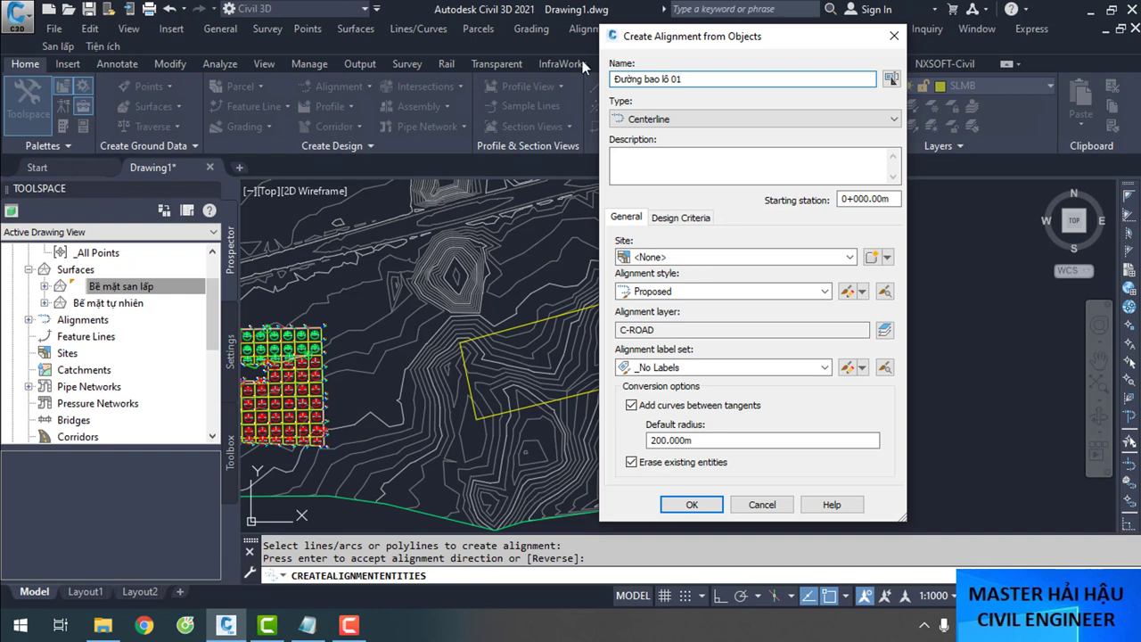
# Create the alignment with style V_Tim tuyến and label set V_Bộ nhãn tuyến, without curves between tangents
pyautogui.click(710, 256)
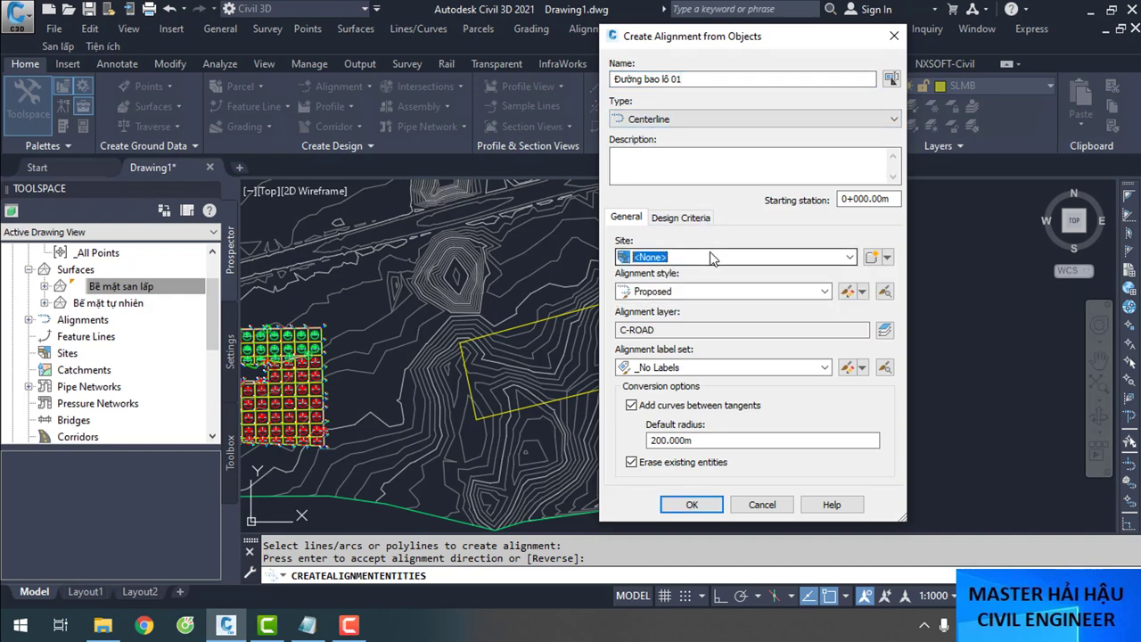
pyautogui.click(678, 292)
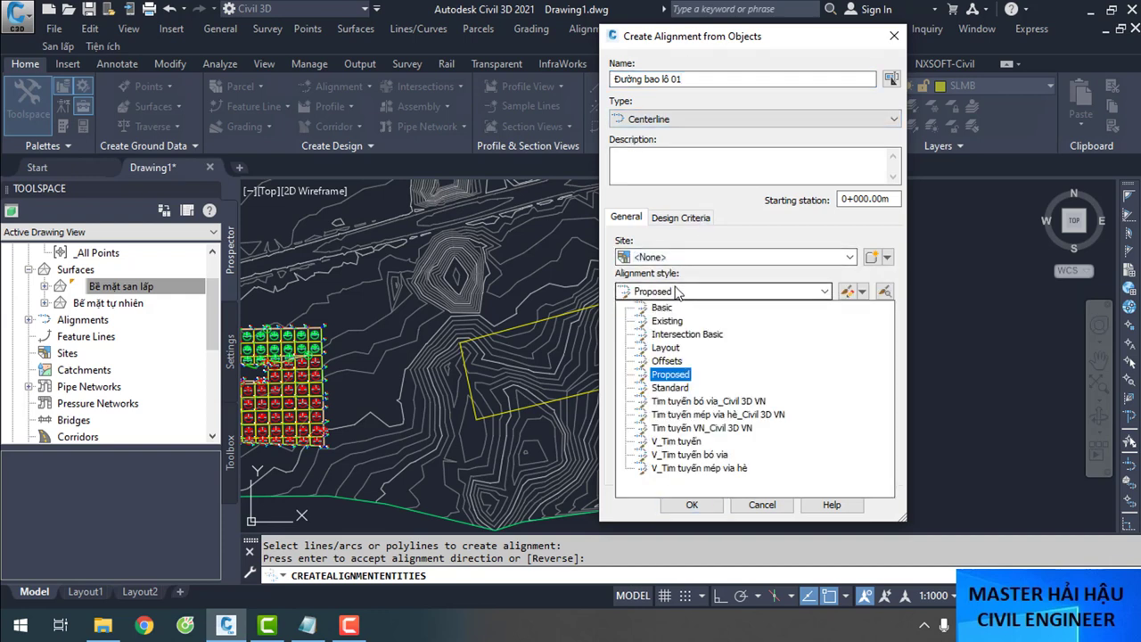
pyautogui.click(677, 441)
pyautogui.click(698, 368)
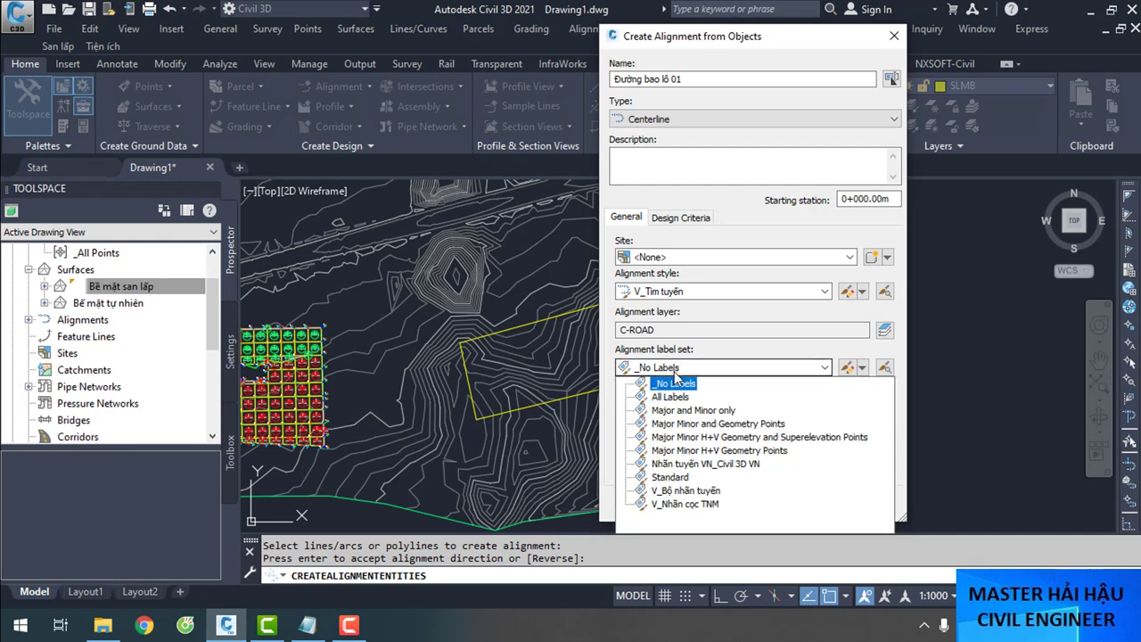
pyautogui.click(686, 490)
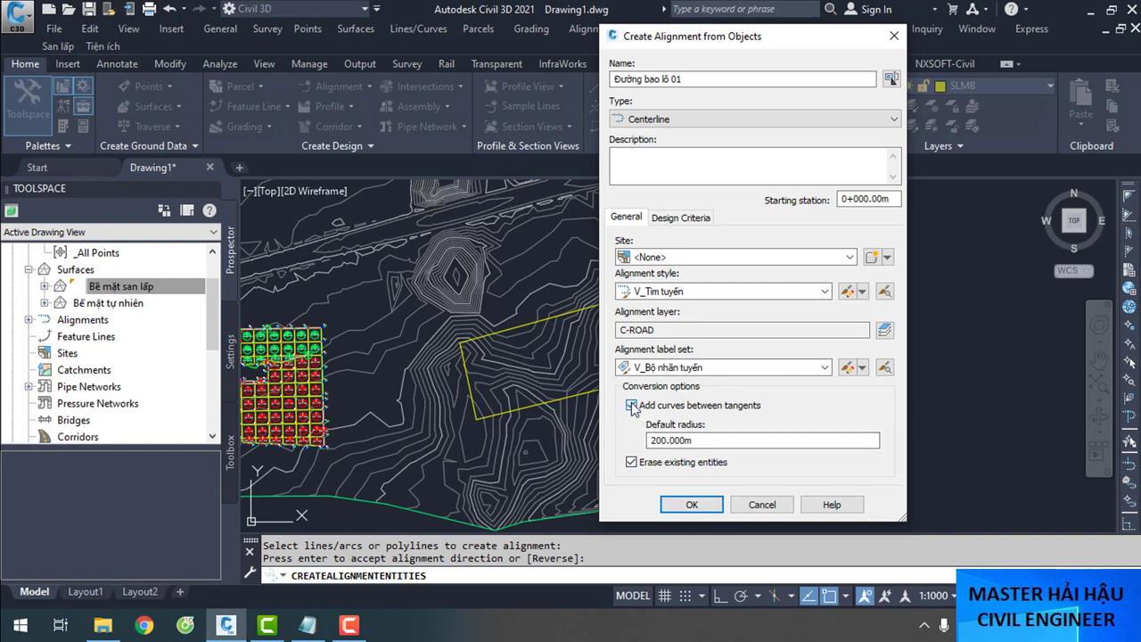
pyautogui.click(632, 406)
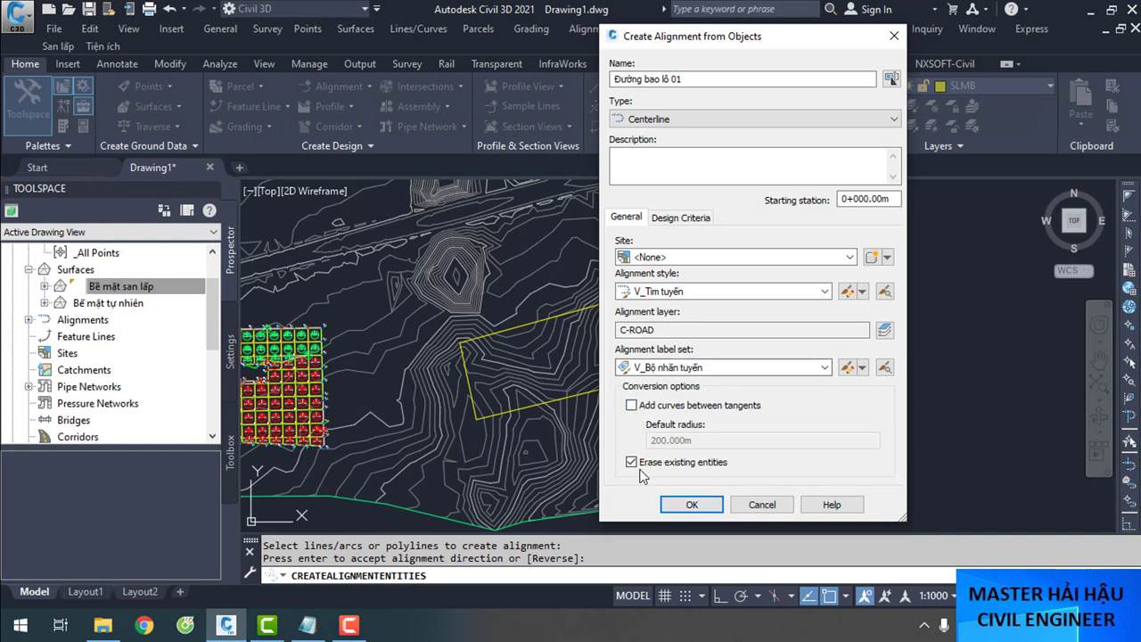
pyautogui.click(692, 506)
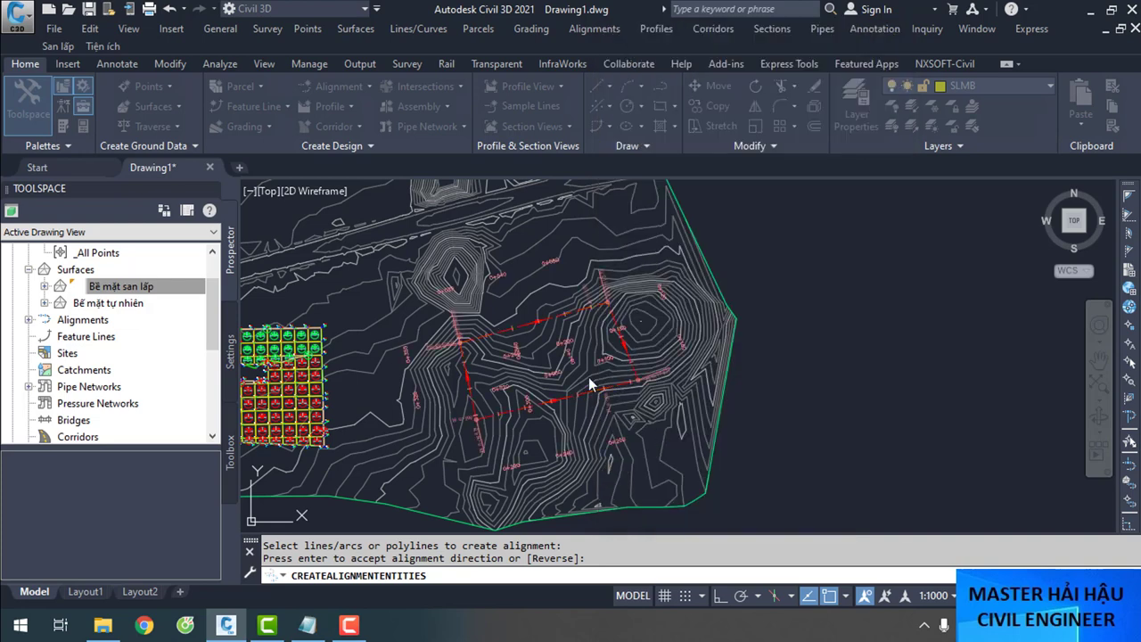
# Inspect the station and corner labels along the boundary alignment, and undo the alignment's creation
pyautogui.scroll(5, 652, 308)
pyautogui.scroll(-5, 652, 308)
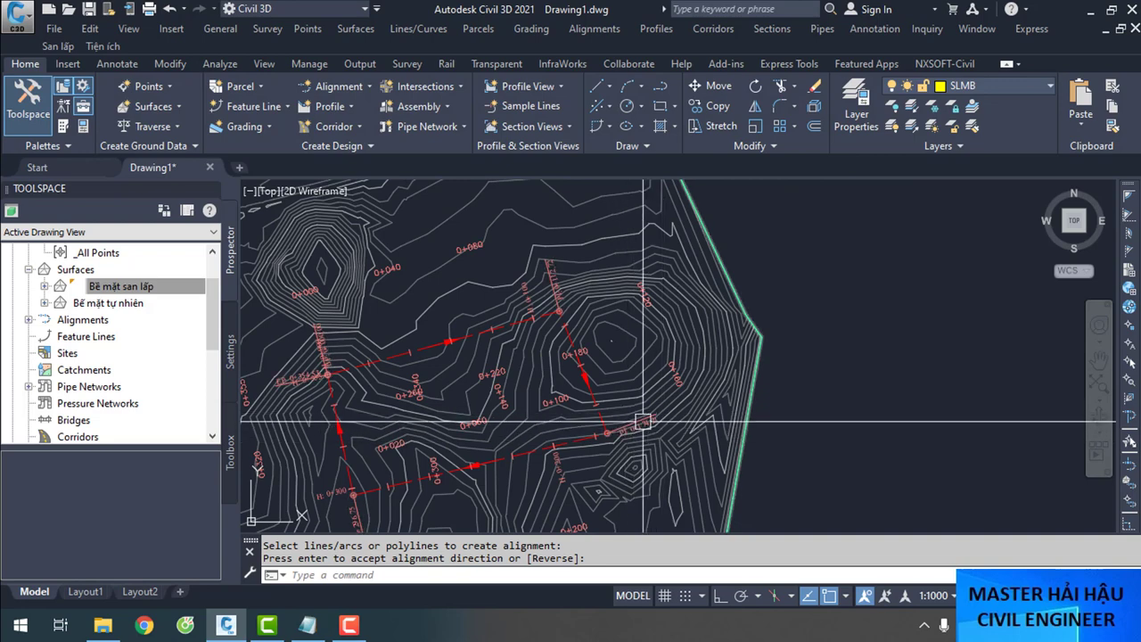
pyautogui.scroll(2, 643, 421)
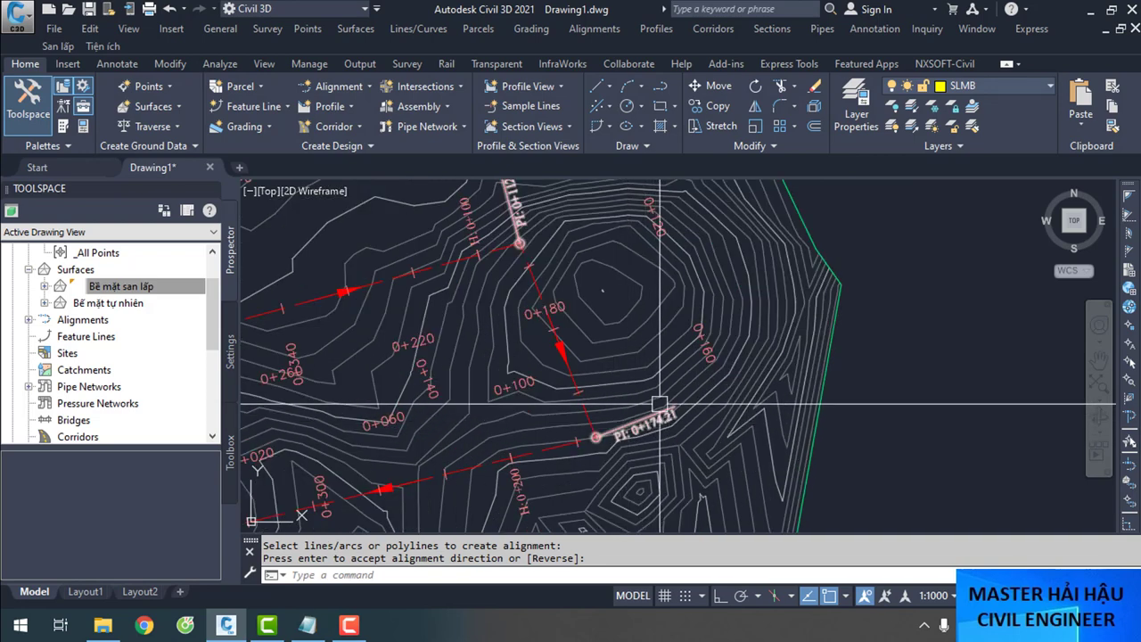
pyautogui.scroll(-2, 583, 374)
pyautogui.scroll(2, 679, 365)
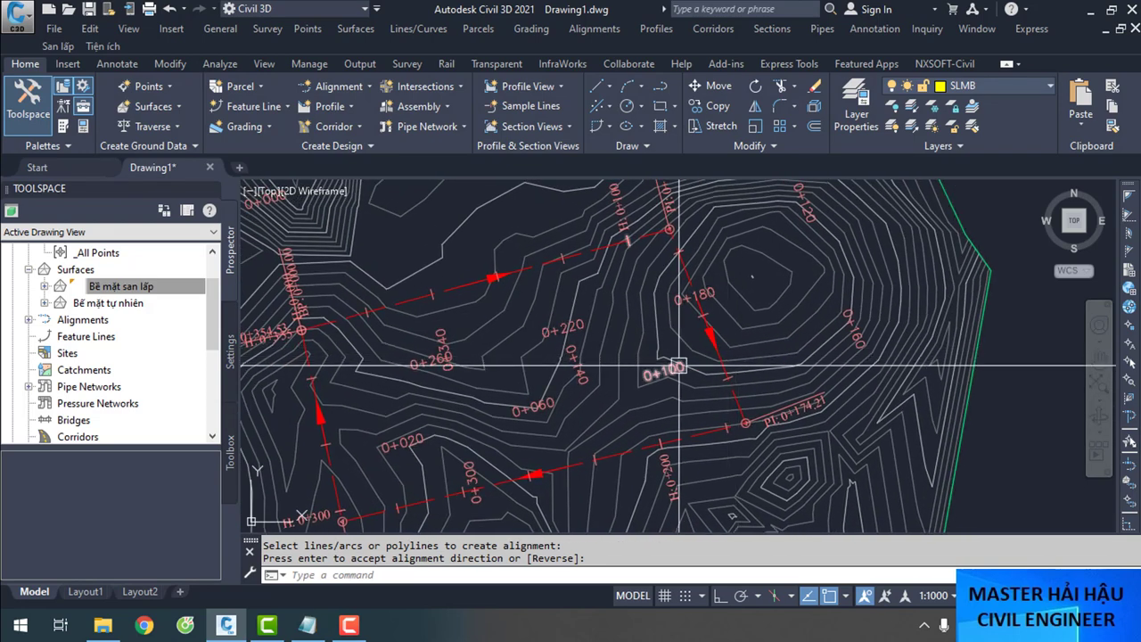
pyautogui.hotkey('ctrl', 'z')
pyautogui.hotkey('ctrl', 'z')
pyautogui.hotkey('ctrl', 'z')
pyautogui.hotkey('ctrl', 'z')
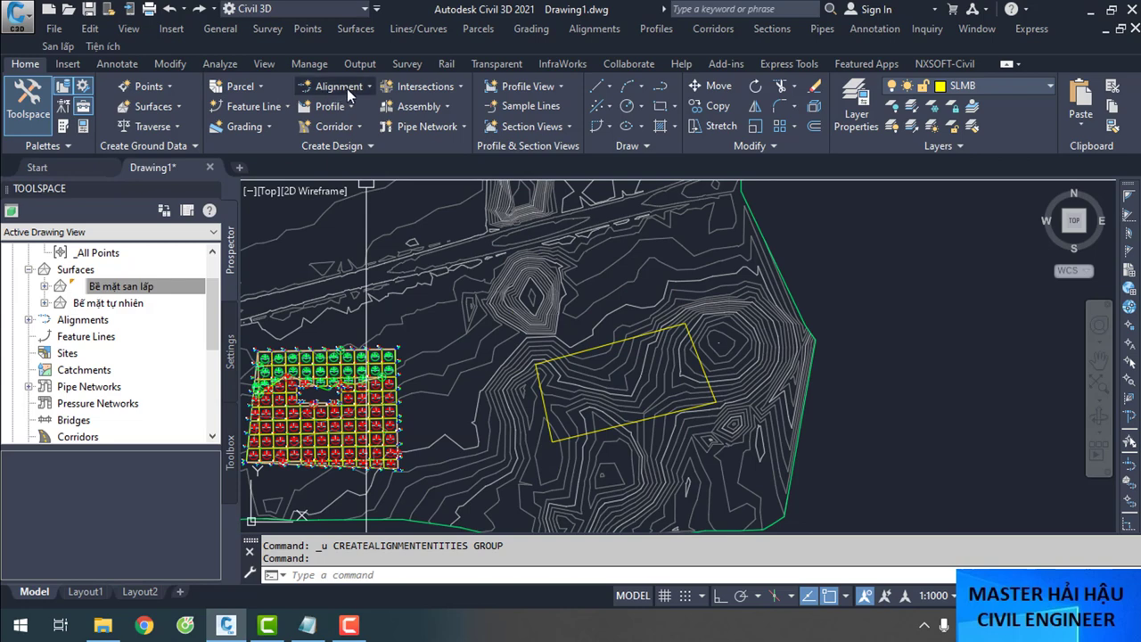
# Begin another alignment from the four-sided boundary polyline in its default direction, named Bao Lô 01, with no site
pyautogui.click(346, 88)
pyautogui.click(392, 187)
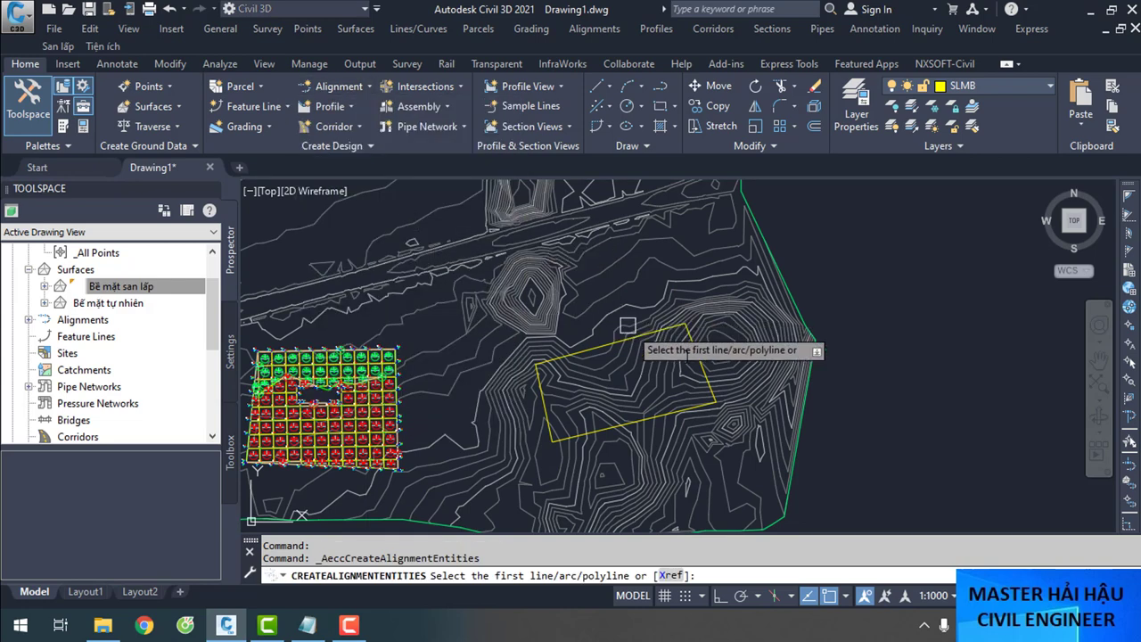
pyautogui.click(704, 356)
pyautogui.press('Return')
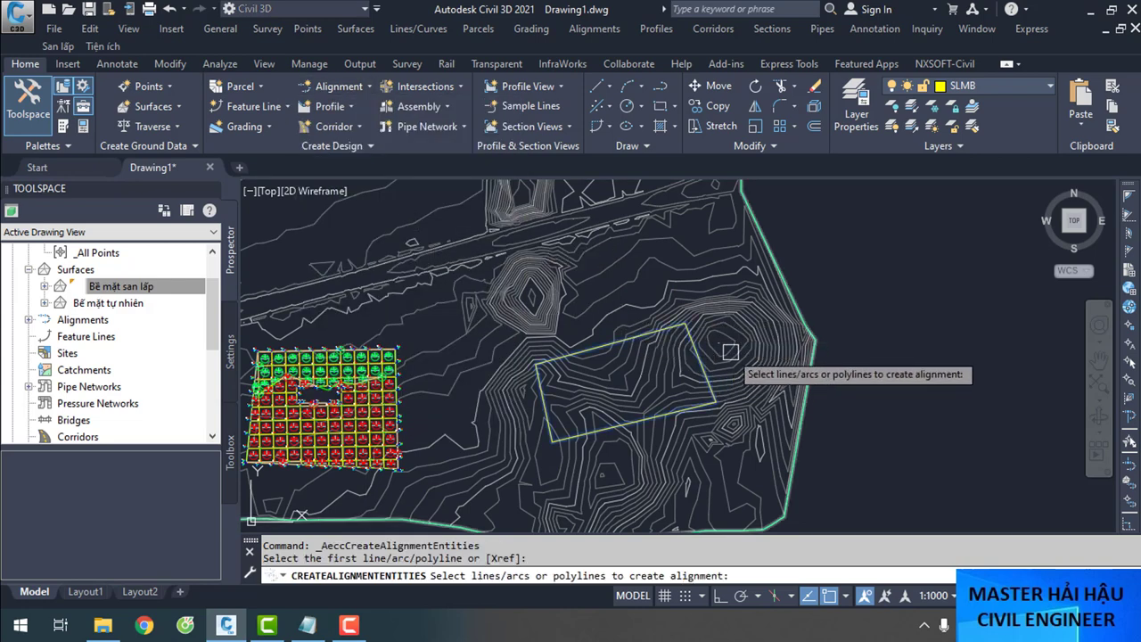
pyautogui.press('Return')
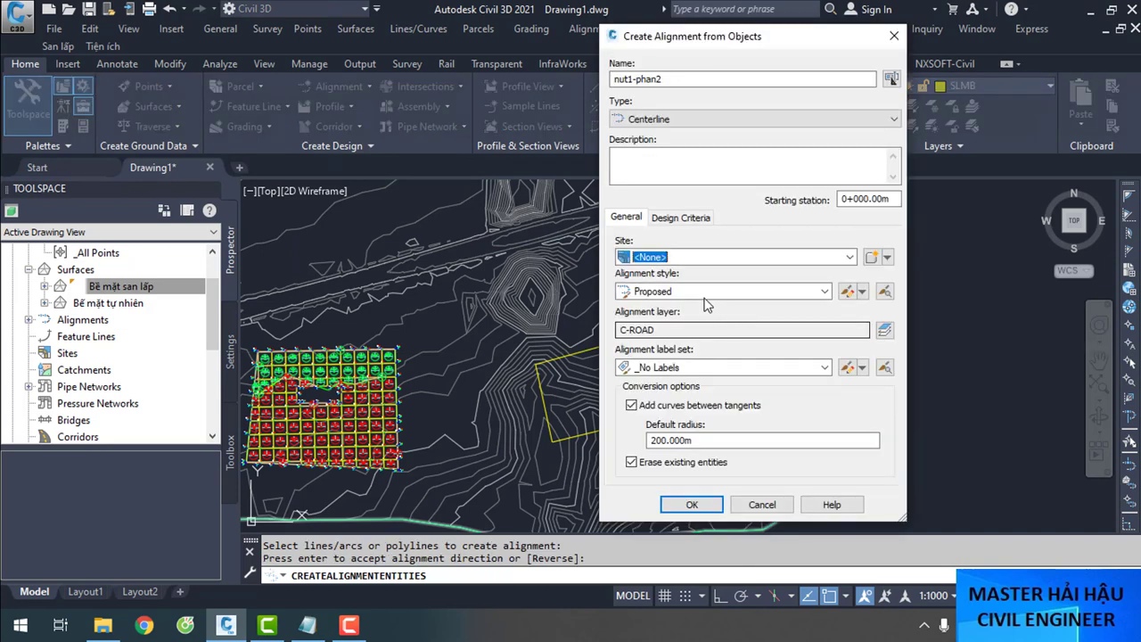
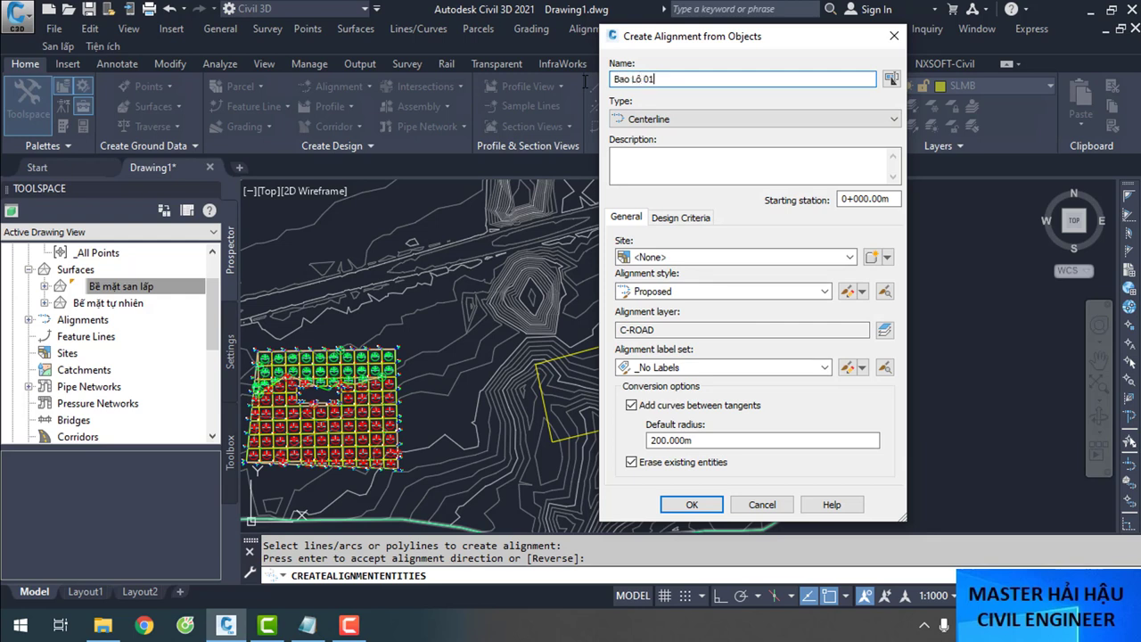
pyautogui.click(675, 257)
pyautogui.click(675, 259)
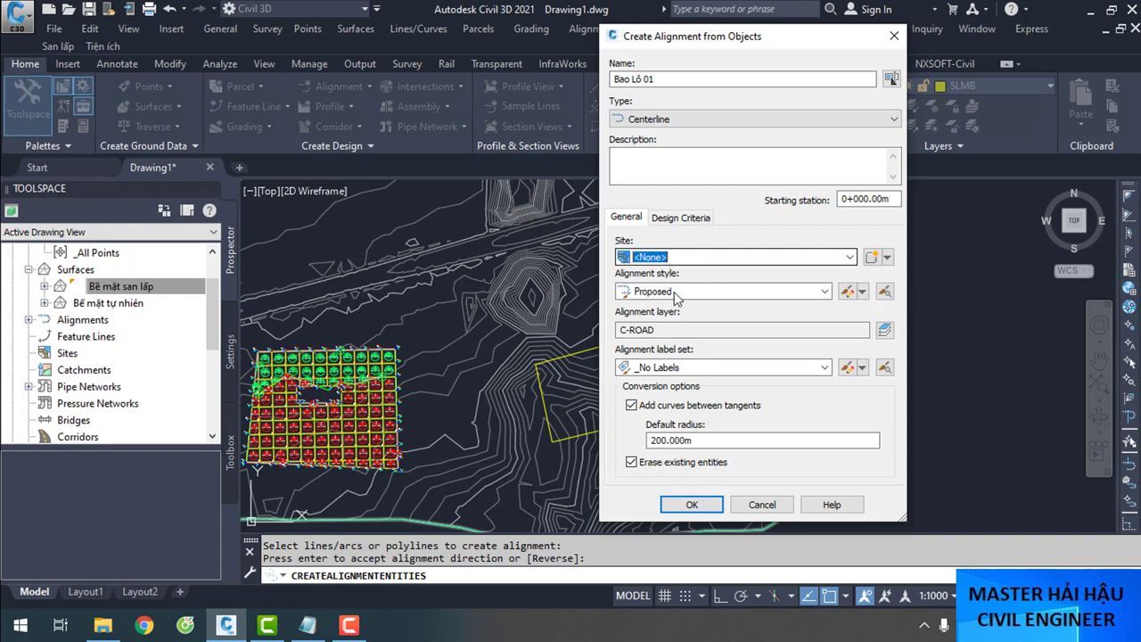
# Create the alignment Bao Lô 01 with style V_Tim tuyến and the Standard label set, without curves between tangents
pyautogui.click(674, 292)
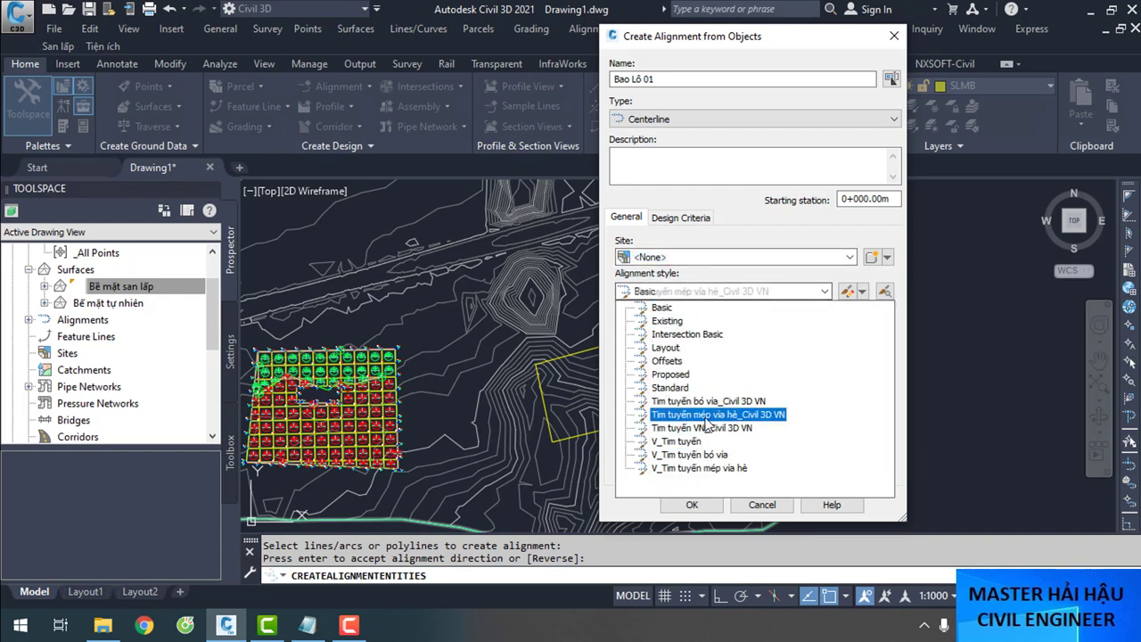
pyautogui.click(670, 443)
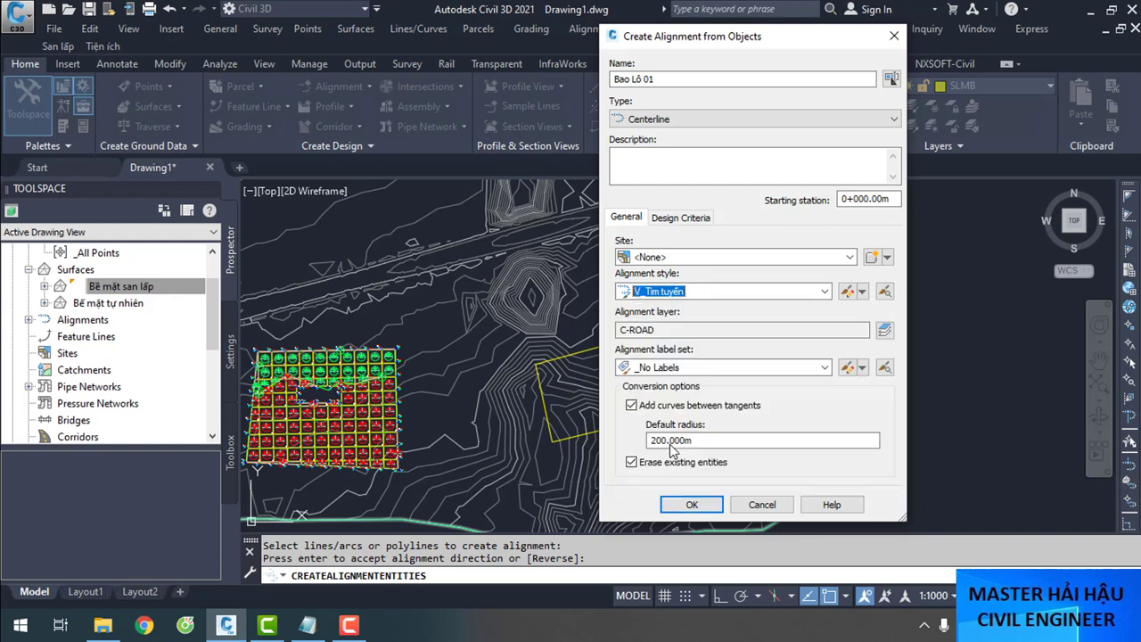
pyautogui.click(705, 369)
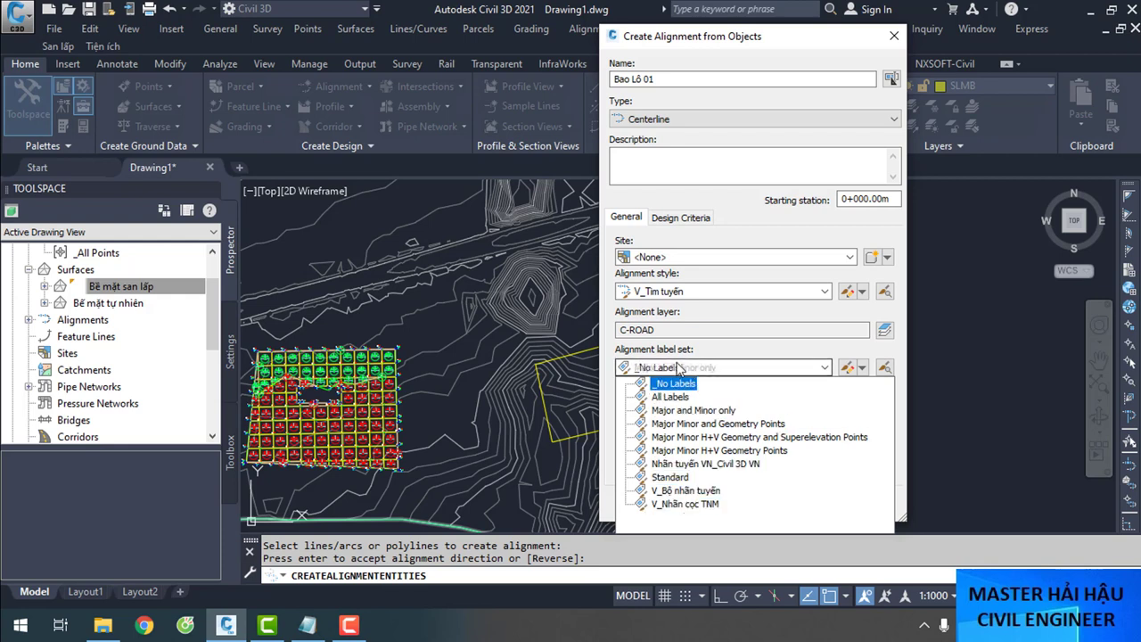
pyautogui.click(675, 479)
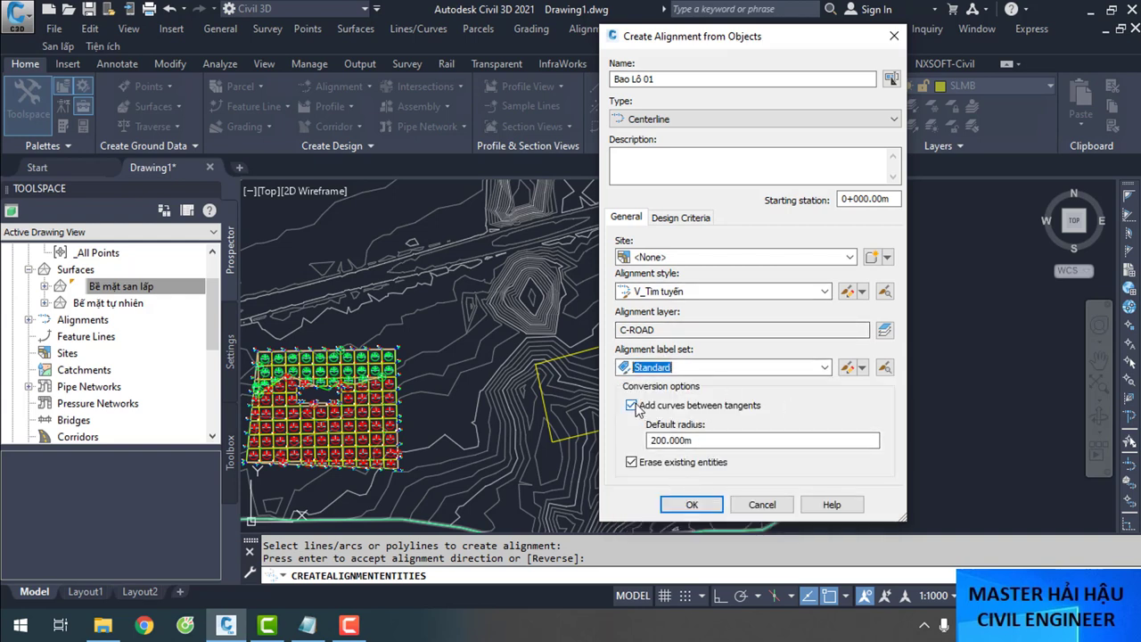
pyautogui.click(752, 300)
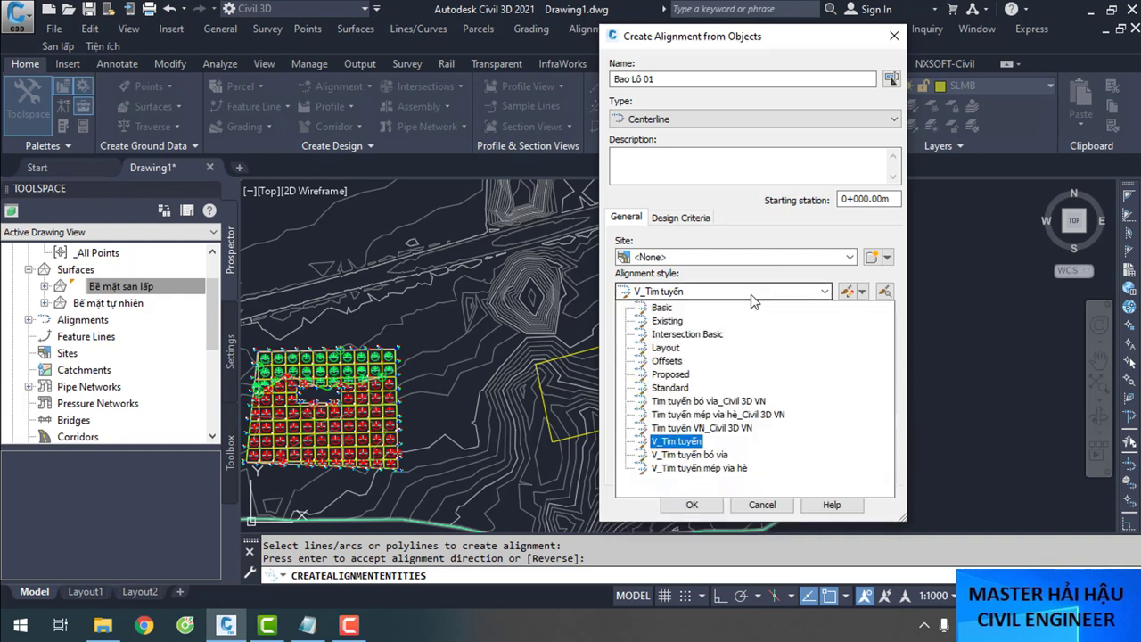
pyautogui.click(751, 300)
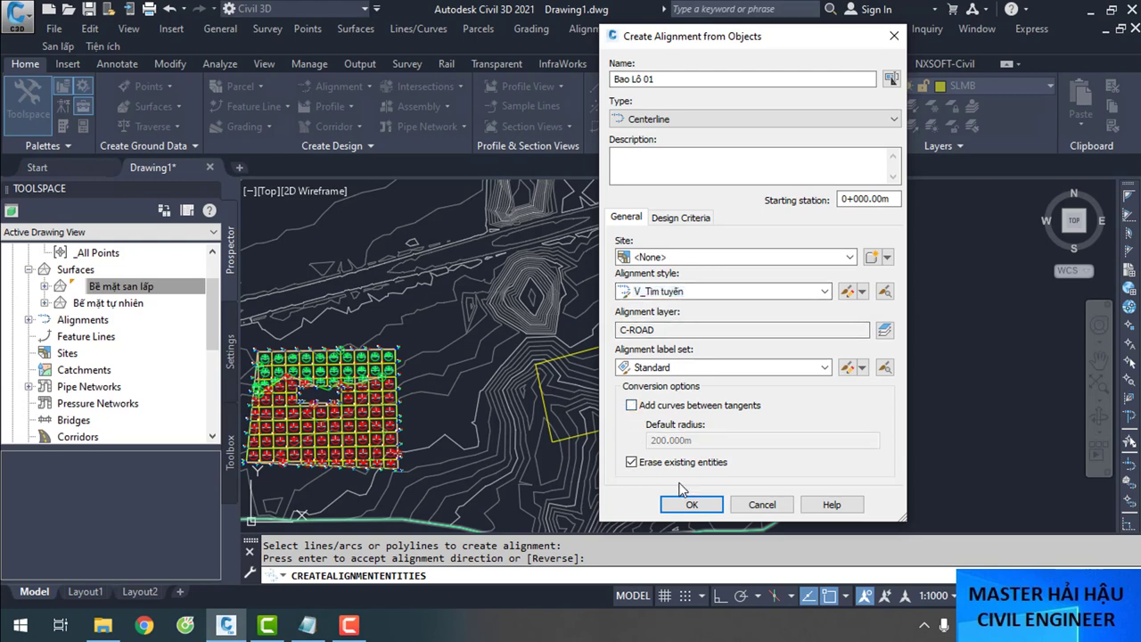
pyautogui.click(692, 506)
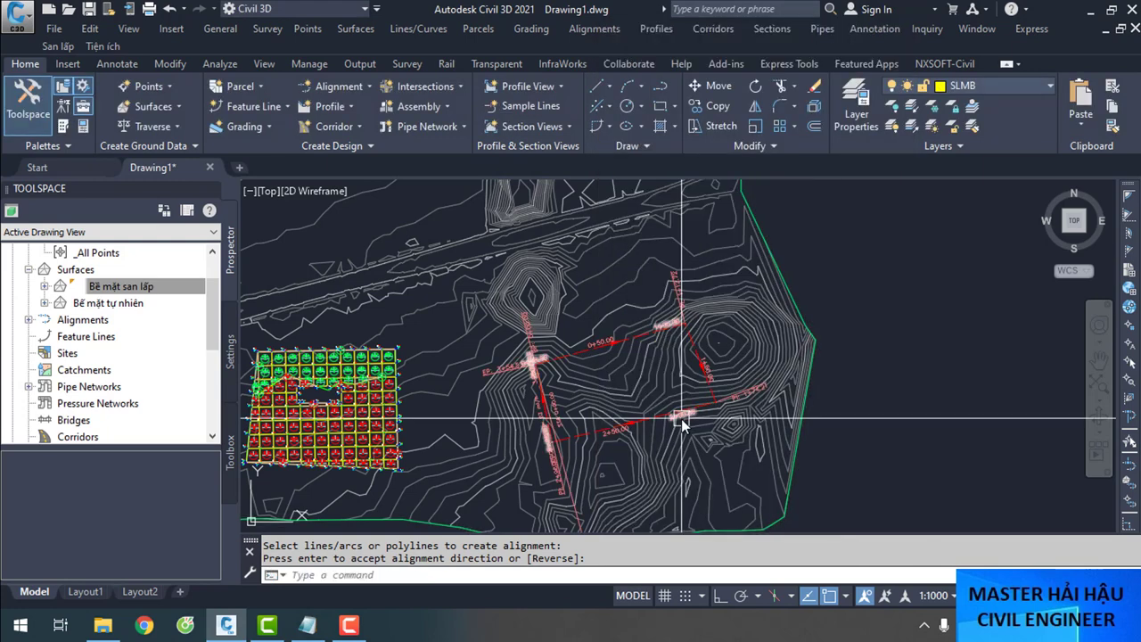
# Delete the geometry point labels (BP, PI and EP) at the corners of the boundary alignment
pyautogui.scroll(2, 713, 403)
pyautogui.scroll(2, 760, 387)
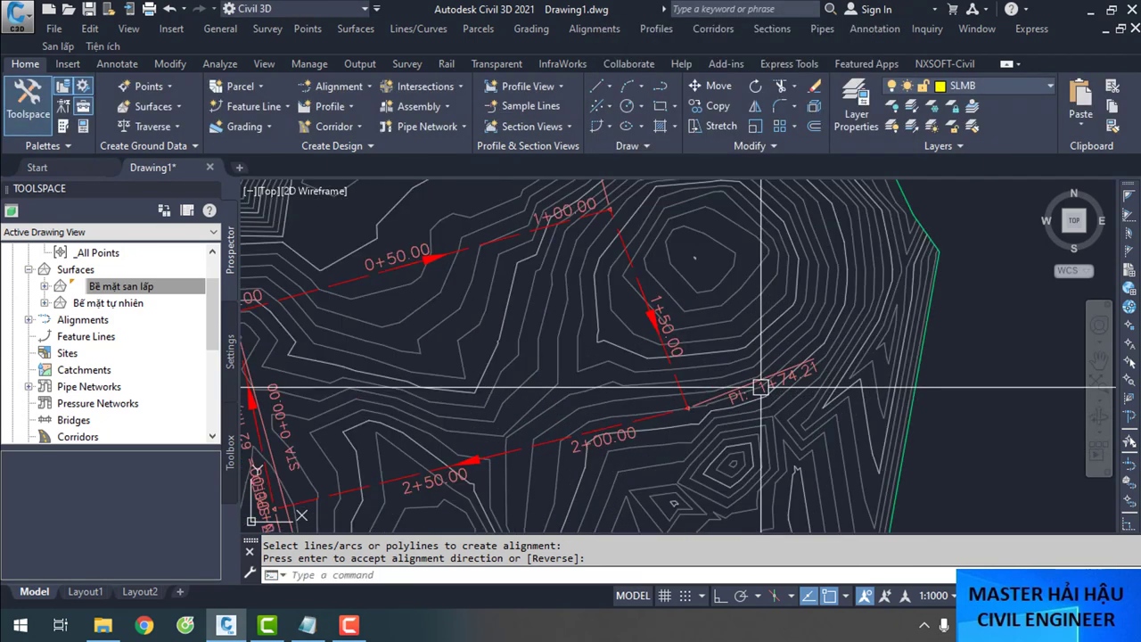
pyautogui.scroll(-2, 700, 416)
pyautogui.scroll(3, 366, 367)
pyautogui.moveTo(365, 367); pyautogui.dragTo(646, 353, button='middle')
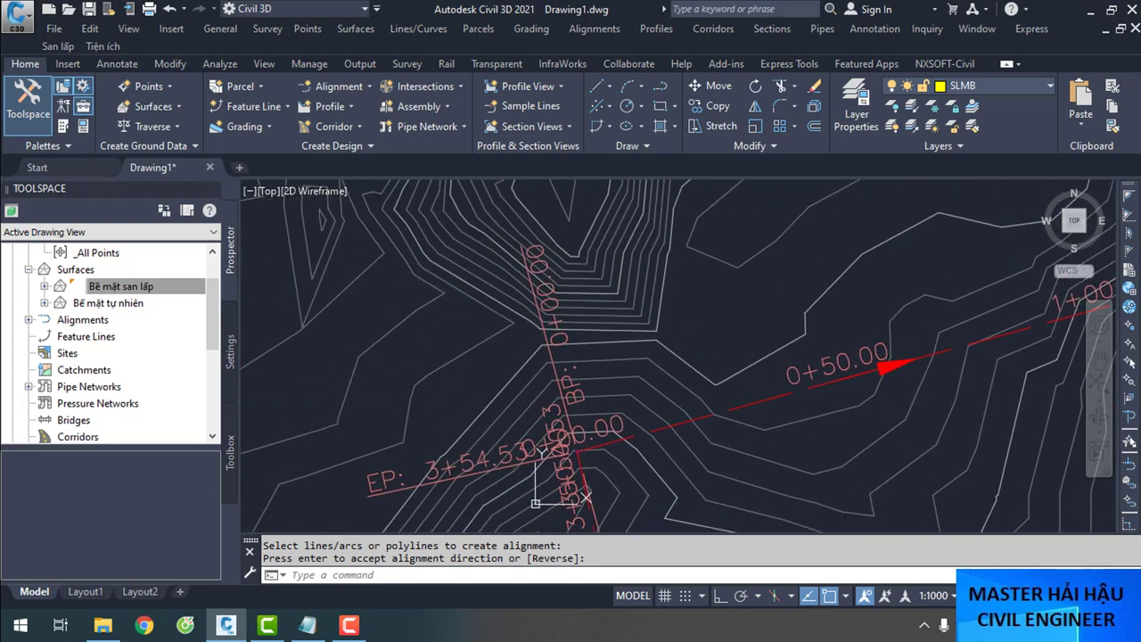
pyautogui.scroll(-3, 611, 395)
pyautogui.scroll(3, 841, 306)
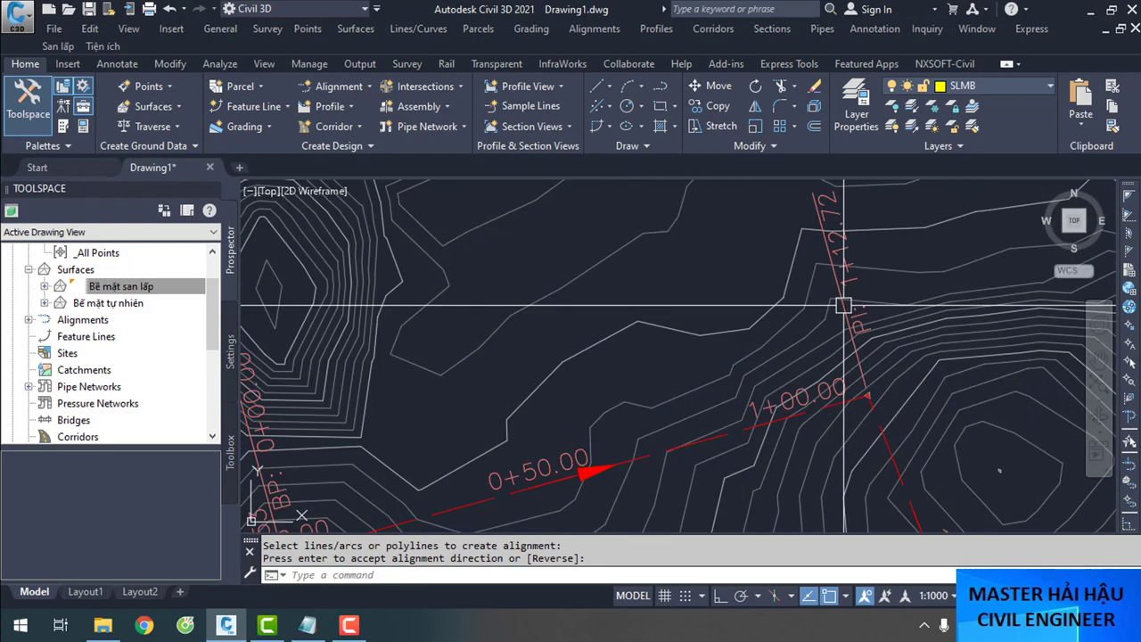
pyautogui.press('Return')
pyautogui.scroll(-4, 717, 380)
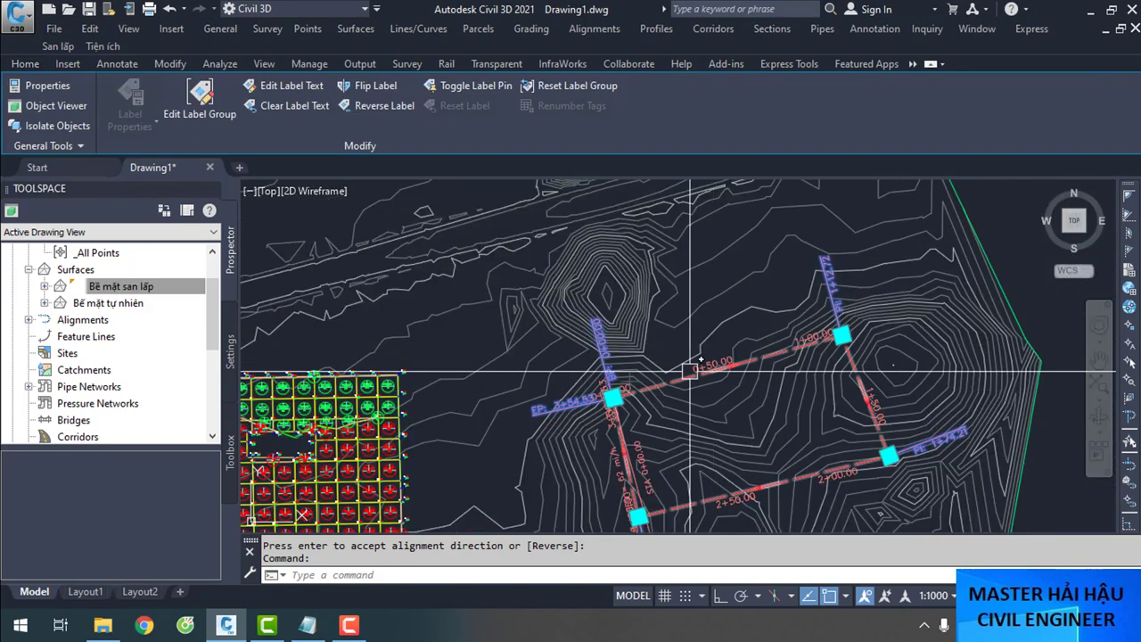
pyautogui.press('Delete')
# Delete the remaining station labels and the design speed labels along the boundary alignment
pyautogui.scroll(3, 883, 416)
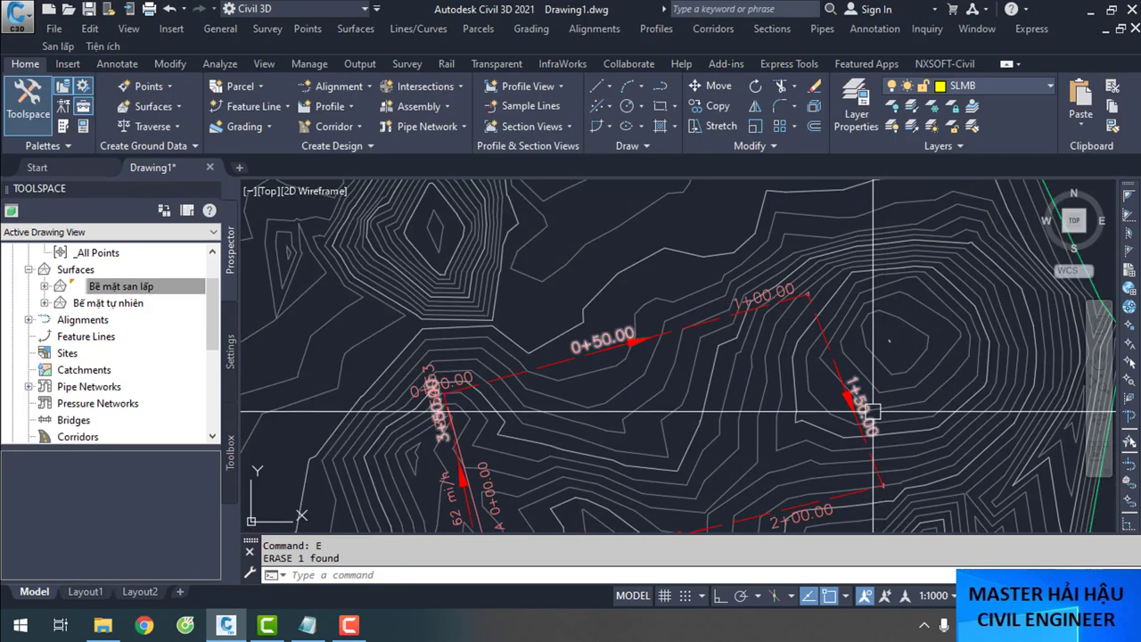
pyautogui.click(629, 322)
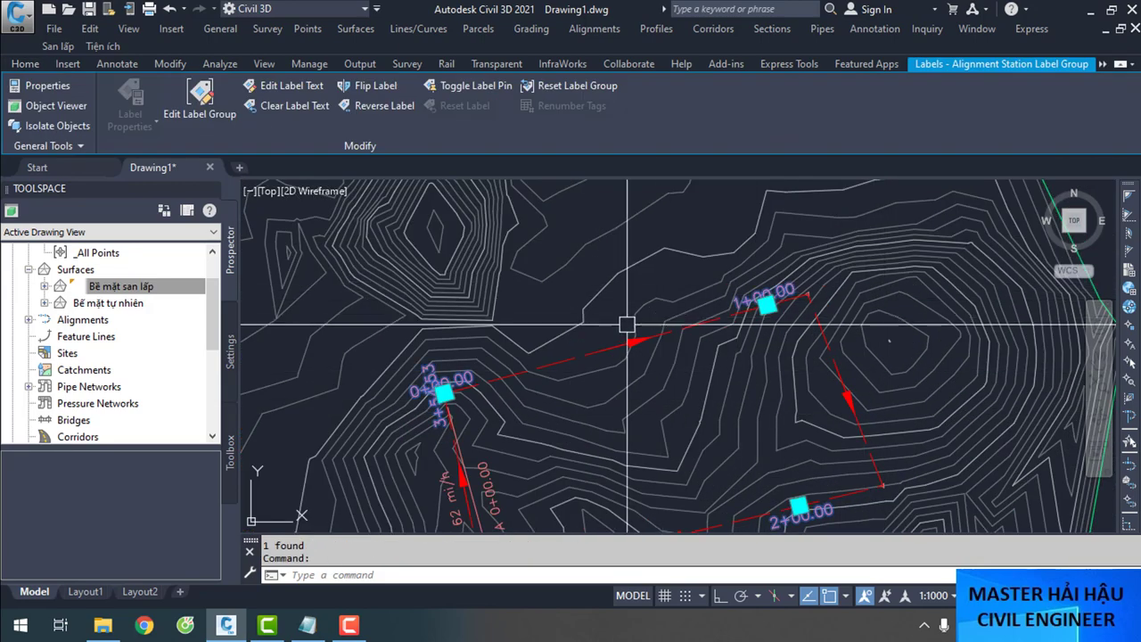
pyautogui.press('Delete')
pyautogui.scroll(-3, 581, 353)
pyautogui.scroll(3, 524, 438)
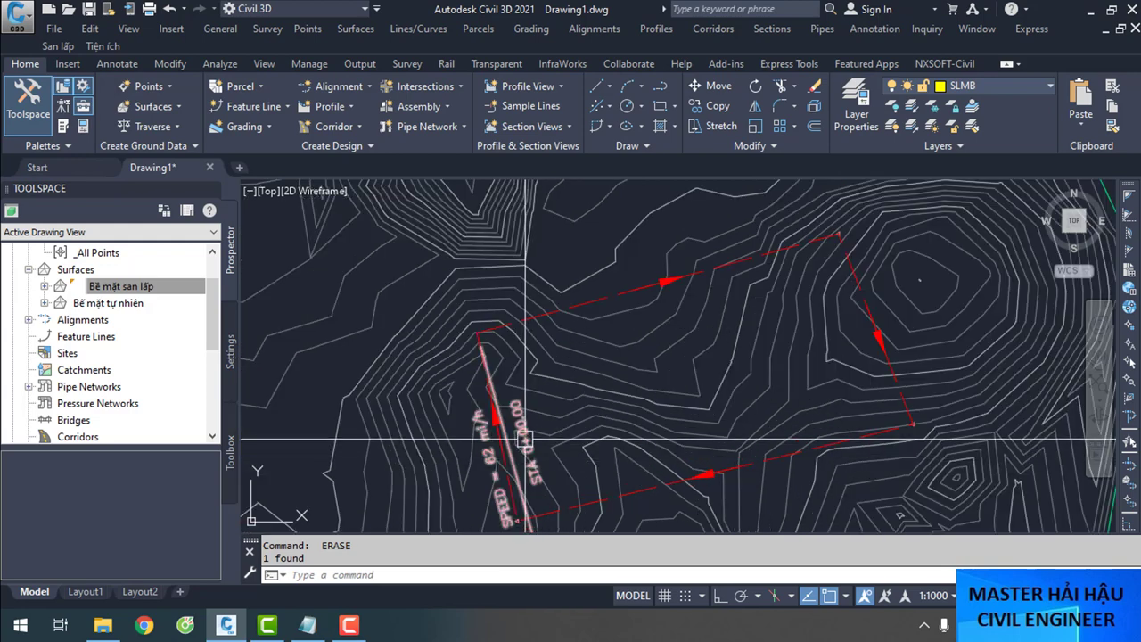
pyautogui.click(524, 439)
pyautogui.press('Delete')
pyautogui.scroll(-3, 675, 377)
pyautogui.scroll(2, 675, 378)
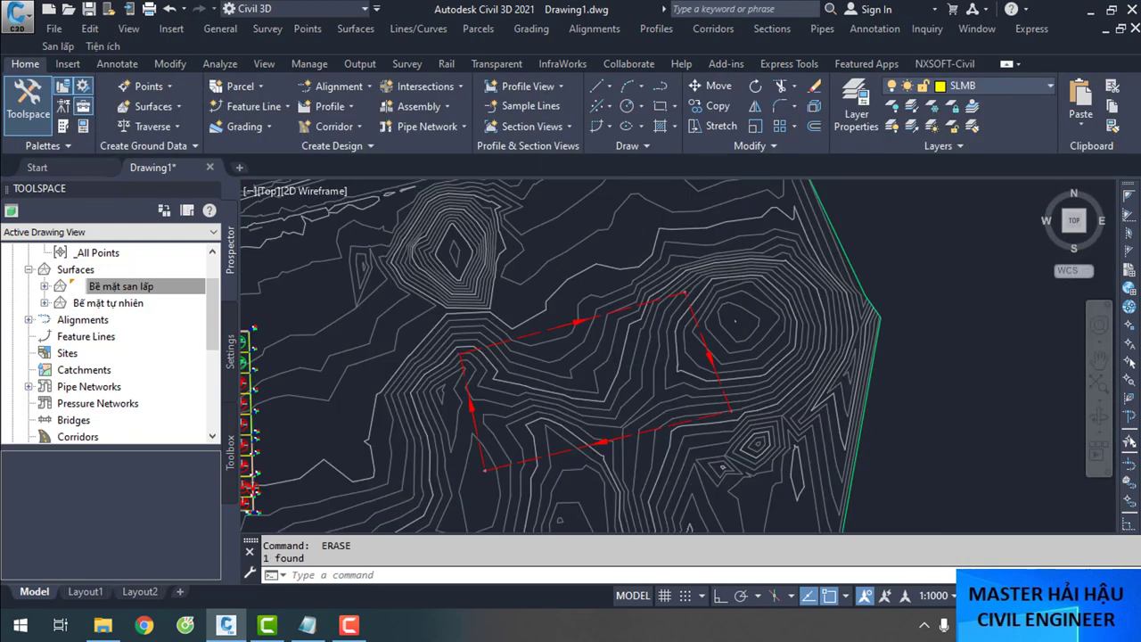
# Examine the cleaned boundary alignment's four sides and corners against the surrounding contours
pyautogui.scroll(2, 700, 276)
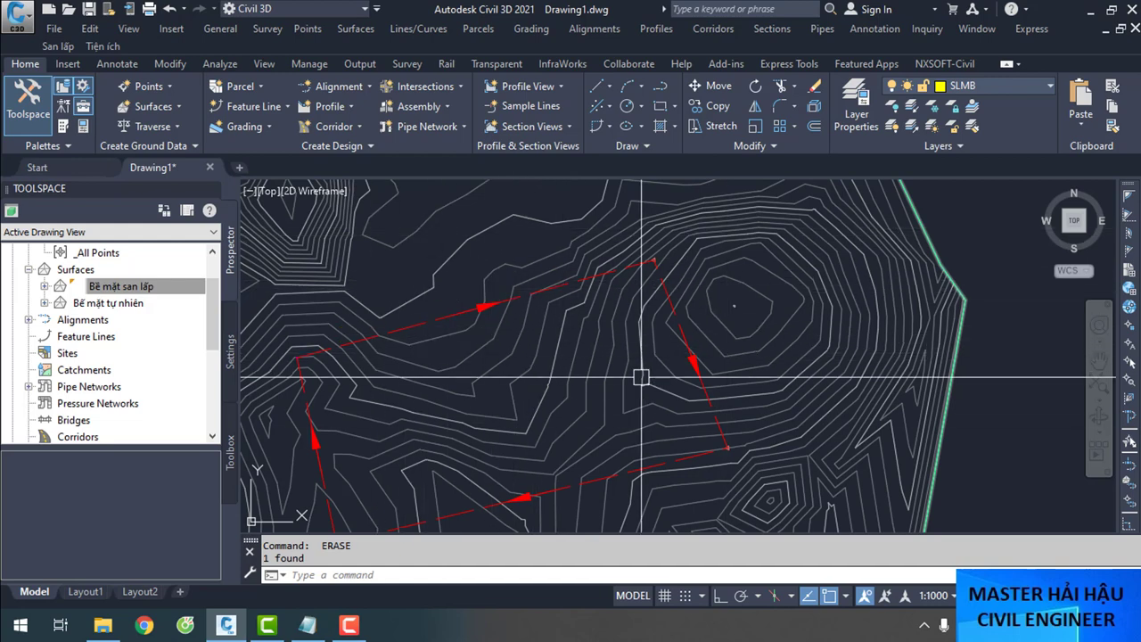
pyautogui.moveTo(484, 440); pyautogui.dragTo(638, 348, button='middle')
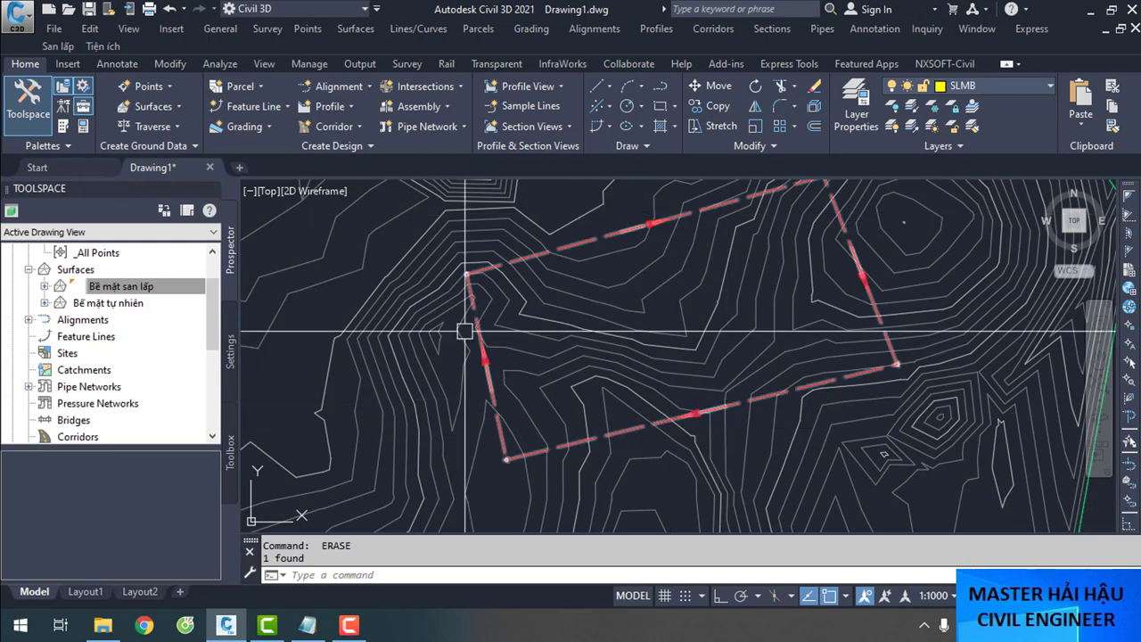
pyautogui.scroll(-1, 464, 331)
pyautogui.scroll(3, 612, 288)
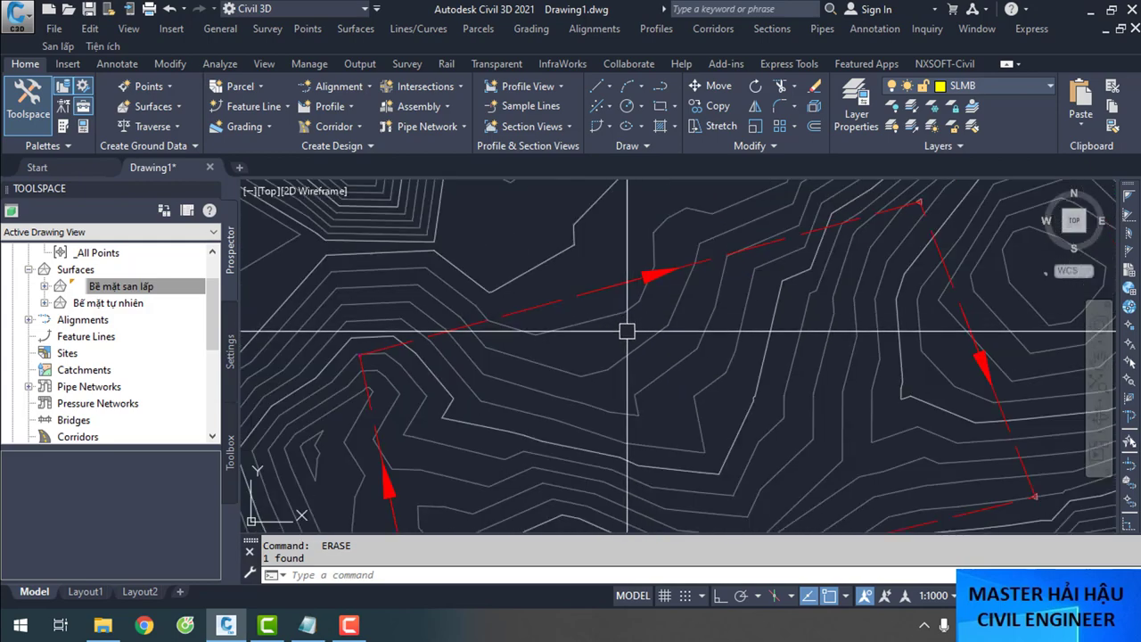
pyautogui.scroll(-6, 626, 330)
pyautogui.moveTo(866, 191); pyautogui.dragTo(803, 357, button='middle')
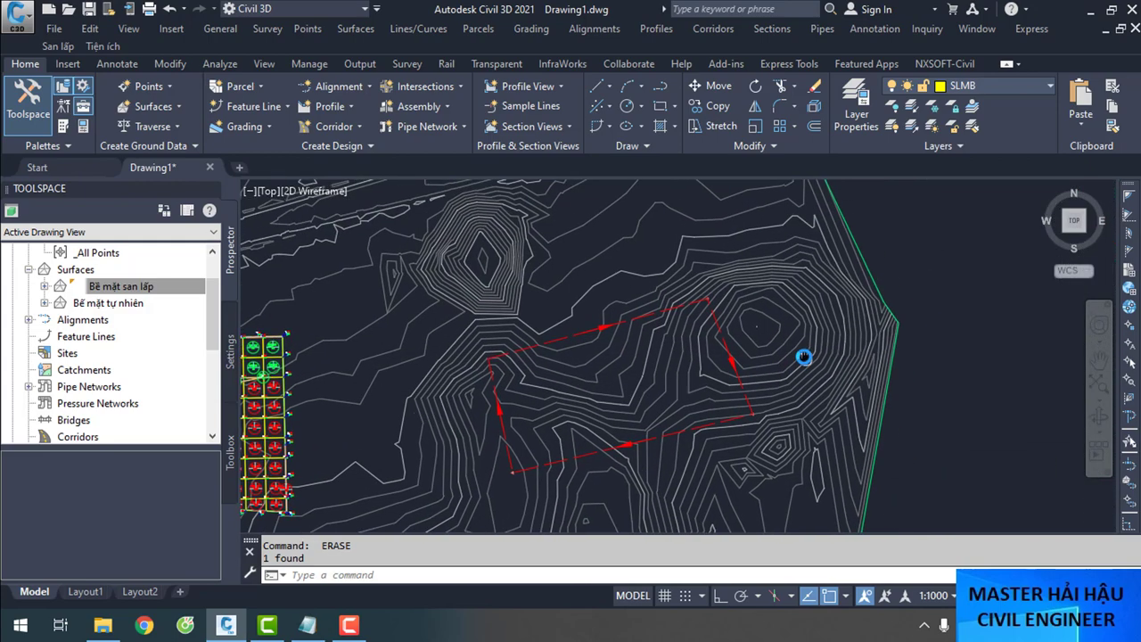
pyautogui.moveTo(645, 355)
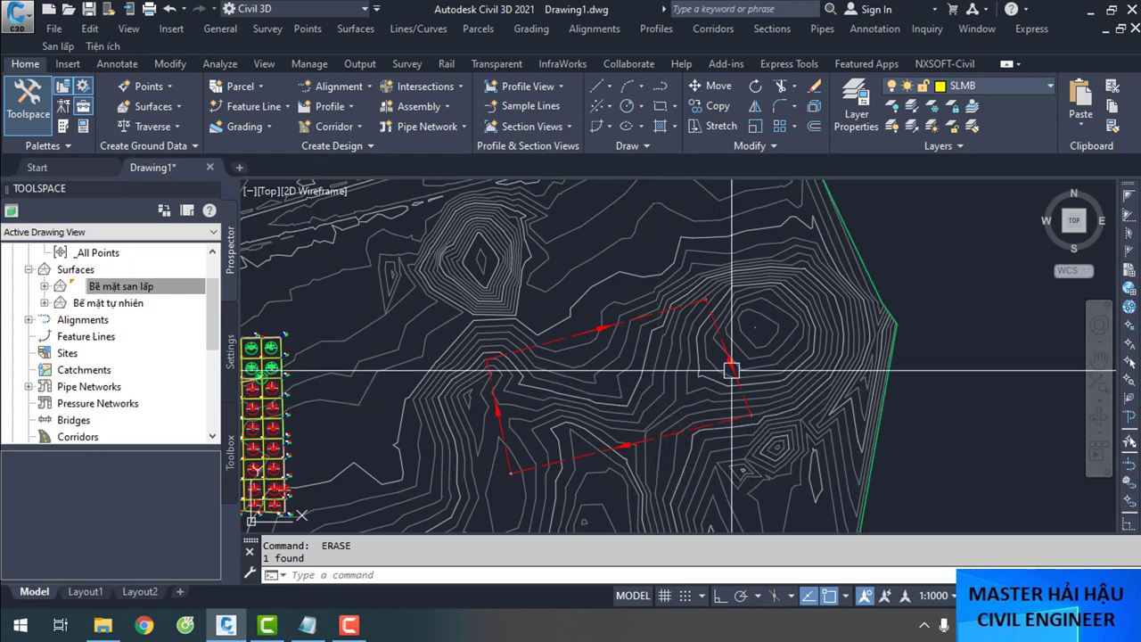
pyautogui.moveTo(725, 345)
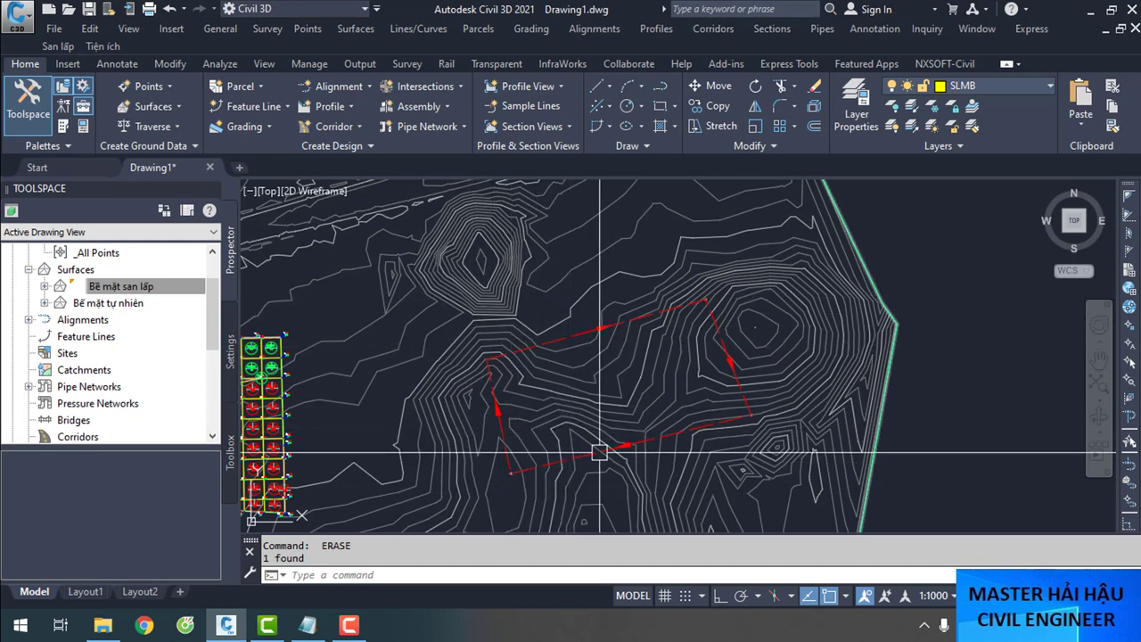
# Create a sample line group named Taluy on alignment Bao Lô 01 with style V_Cọc and label style V_Tên cọc_giao thông
pyautogui.click(527, 108)
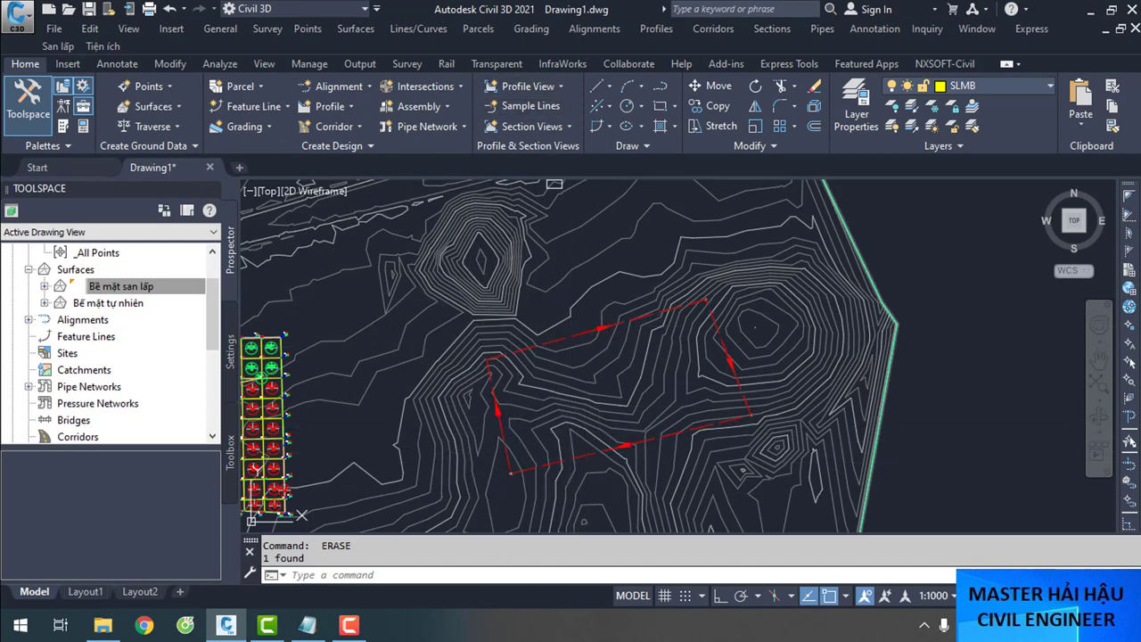
pyautogui.scroll(2, 561, 340)
pyautogui.click(586, 334)
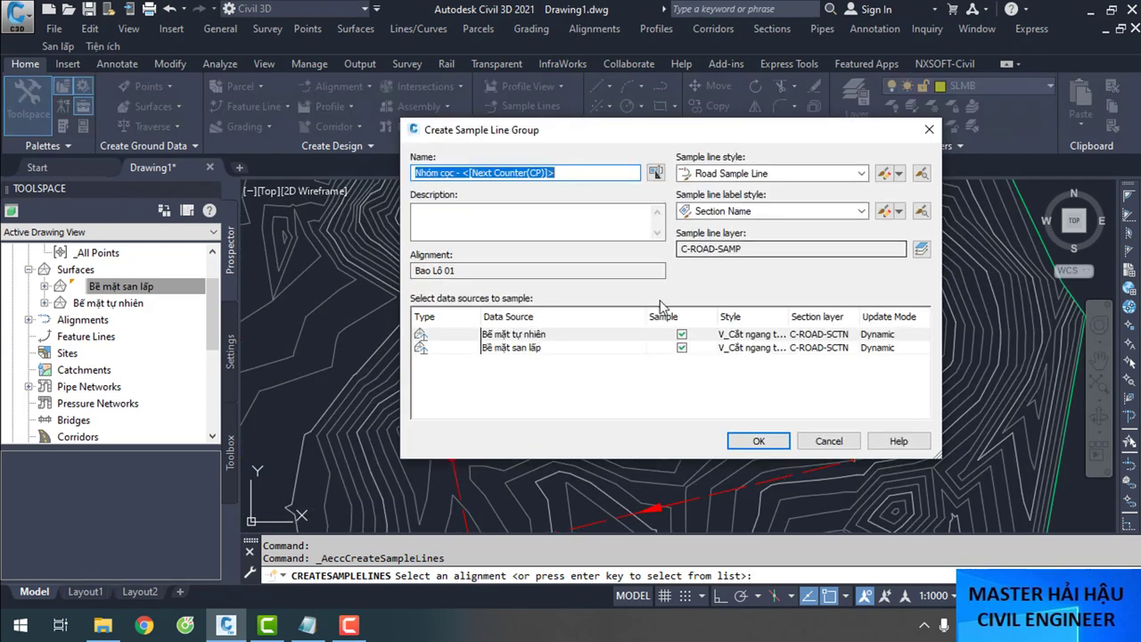
pyautogui.click(788, 174)
pyautogui.click(727, 230)
pyautogui.click(725, 211)
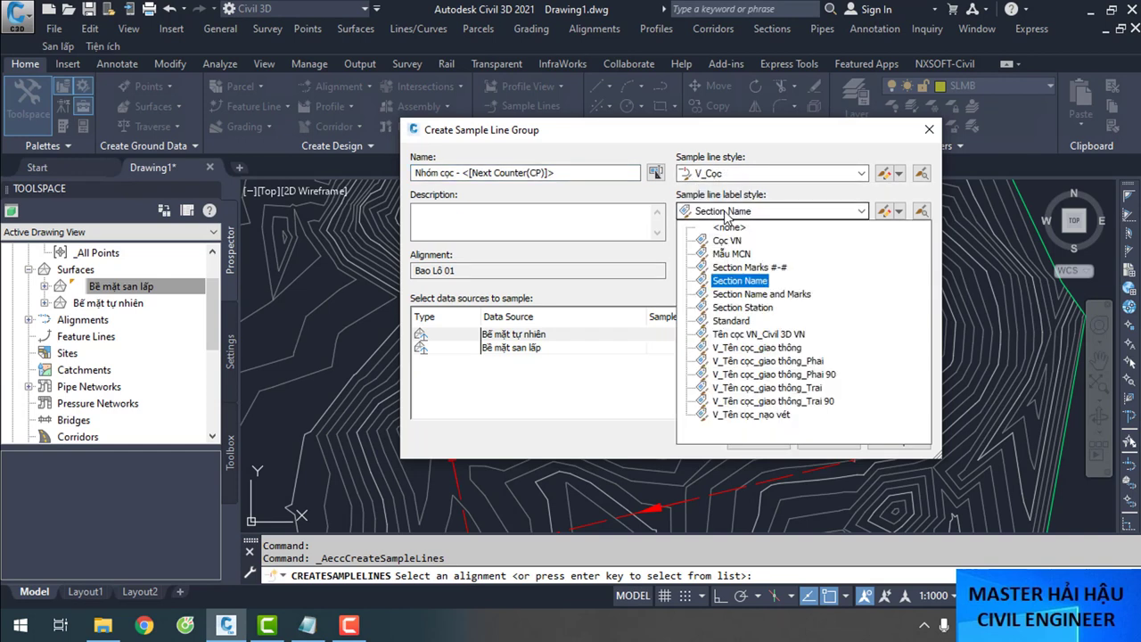
pyautogui.click(773, 350)
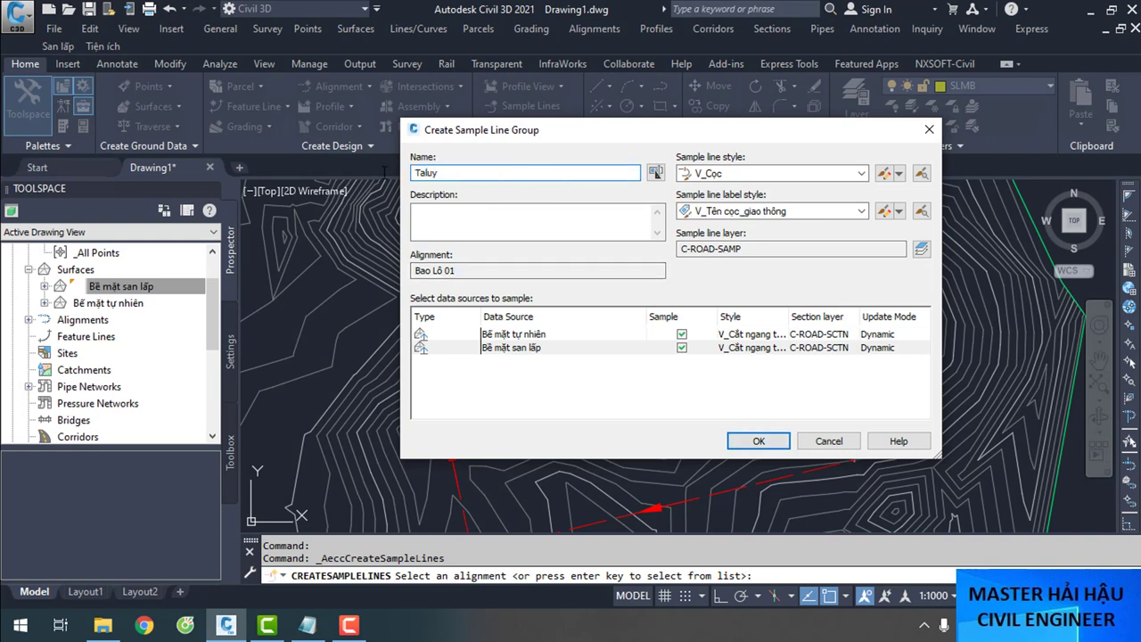
pyautogui.click(772, 446)
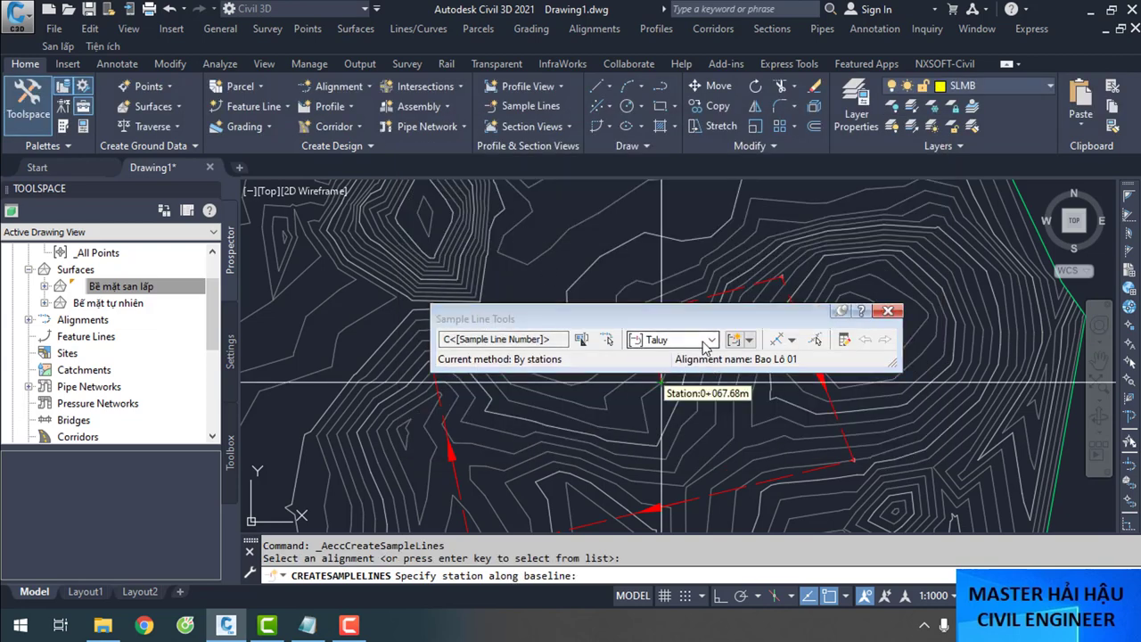
# Create sample lines by station range with 20 m left and right swaths, 20 m increments, and lines at range start, end and geometry points
pyautogui.click(712, 341)
pyautogui.click(792, 340)
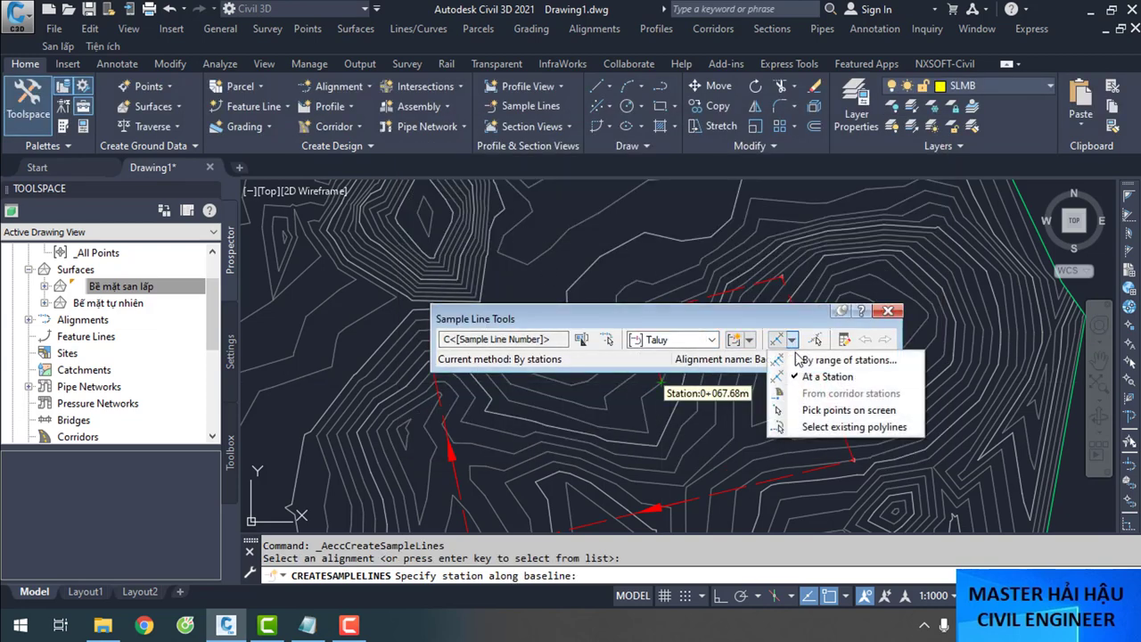
pyautogui.click(835, 362)
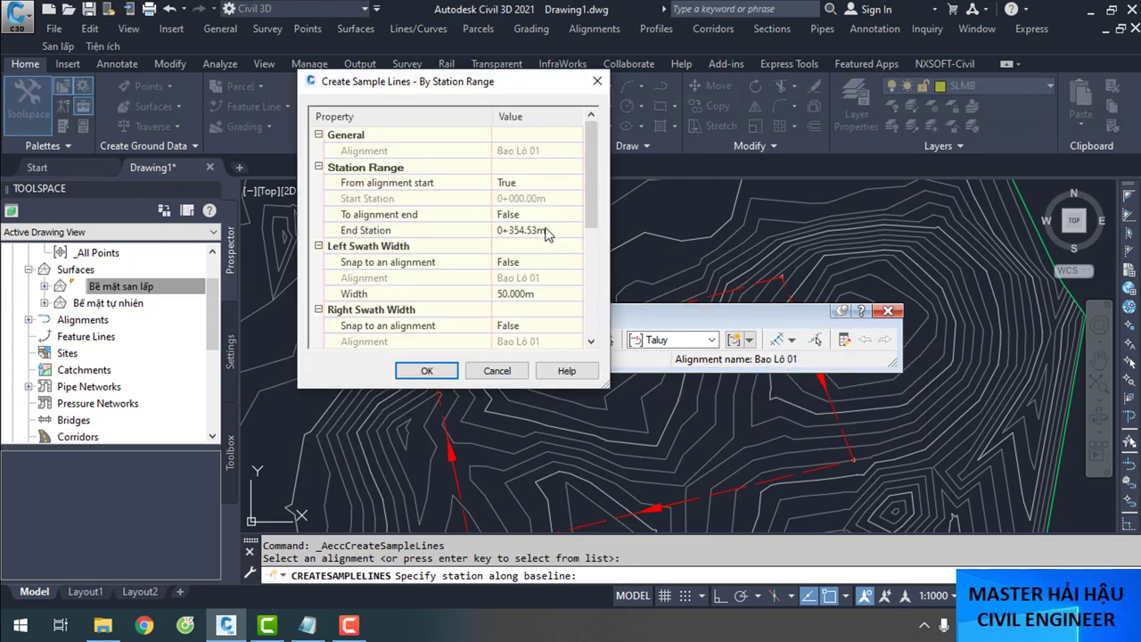
pyautogui.moveTo(599, 210); pyautogui.dragTo(608, 261)
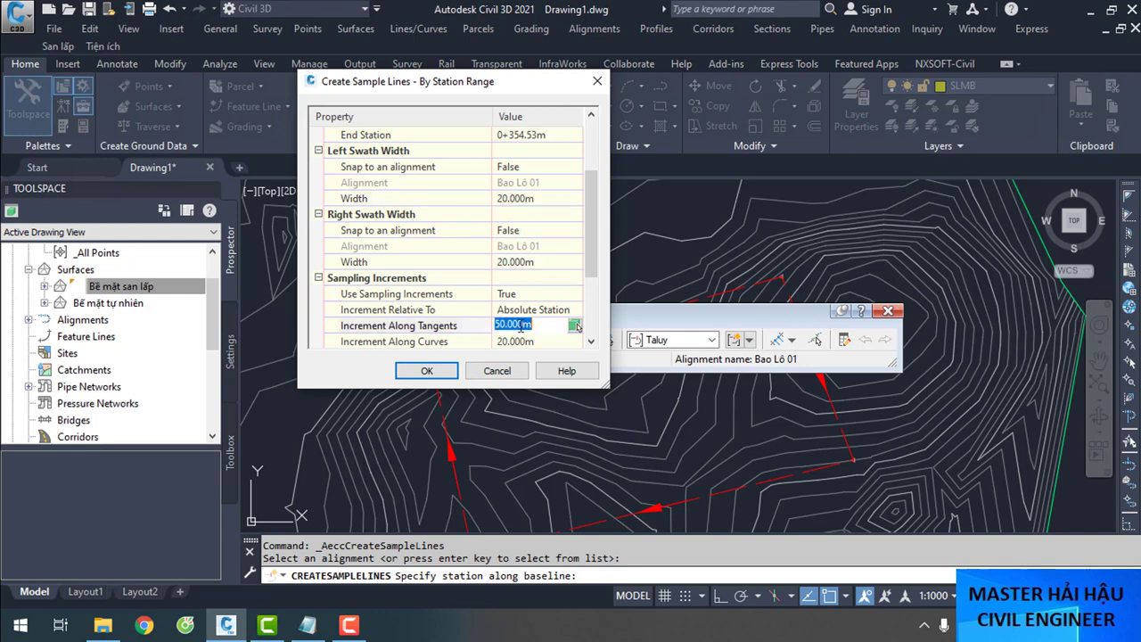
pyautogui.scroll(-3, 559, 285)
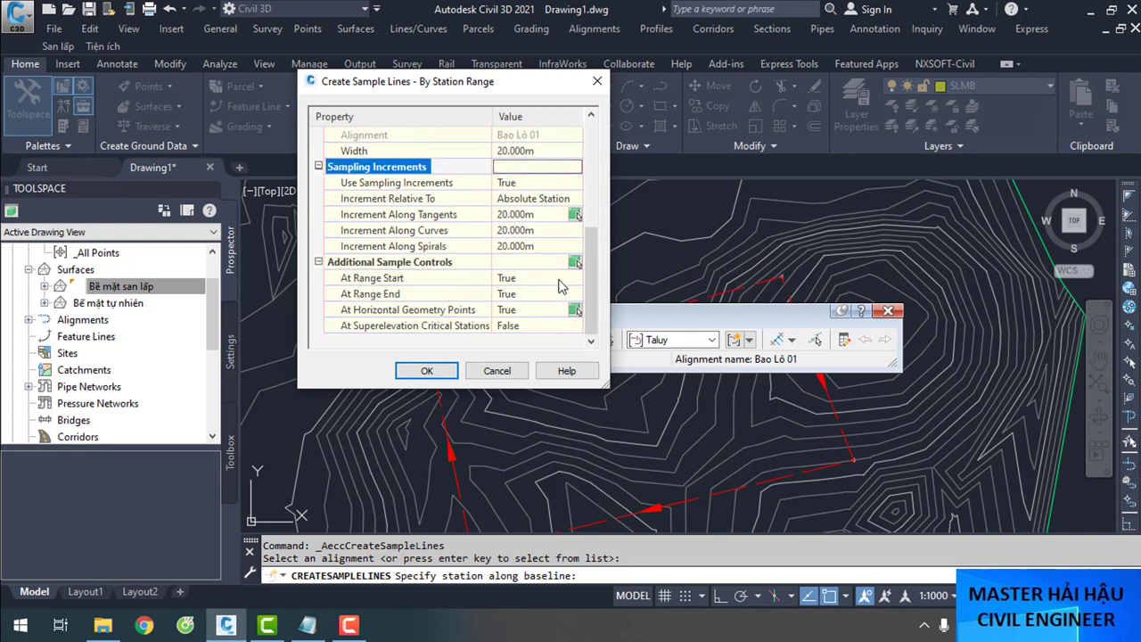
pyautogui.click(427, 371)
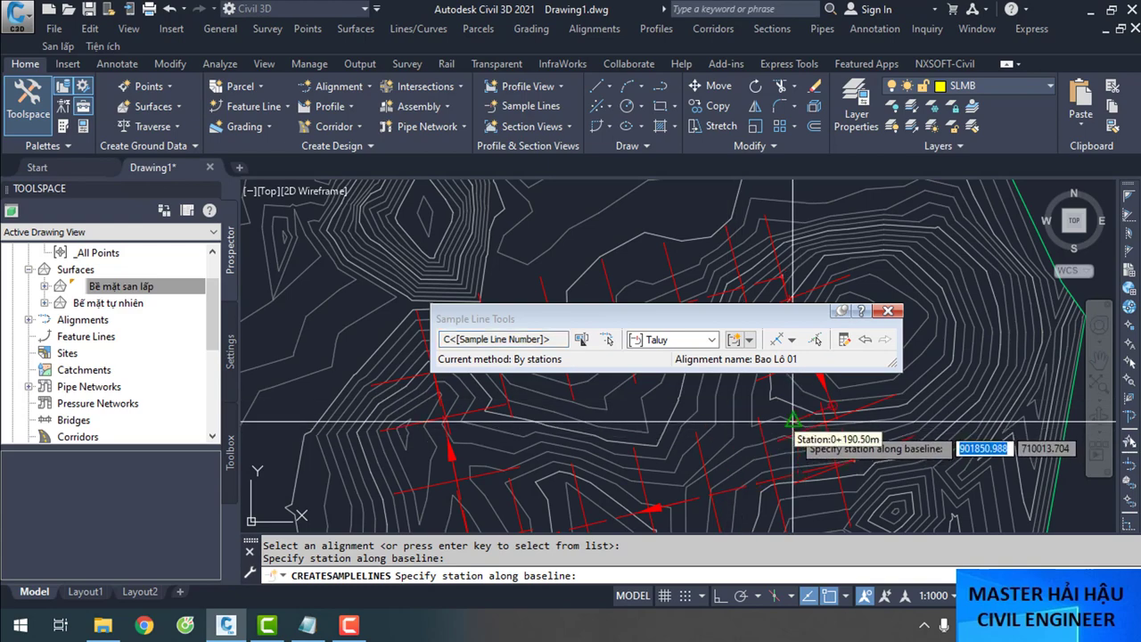
pyautogui.press('Return')
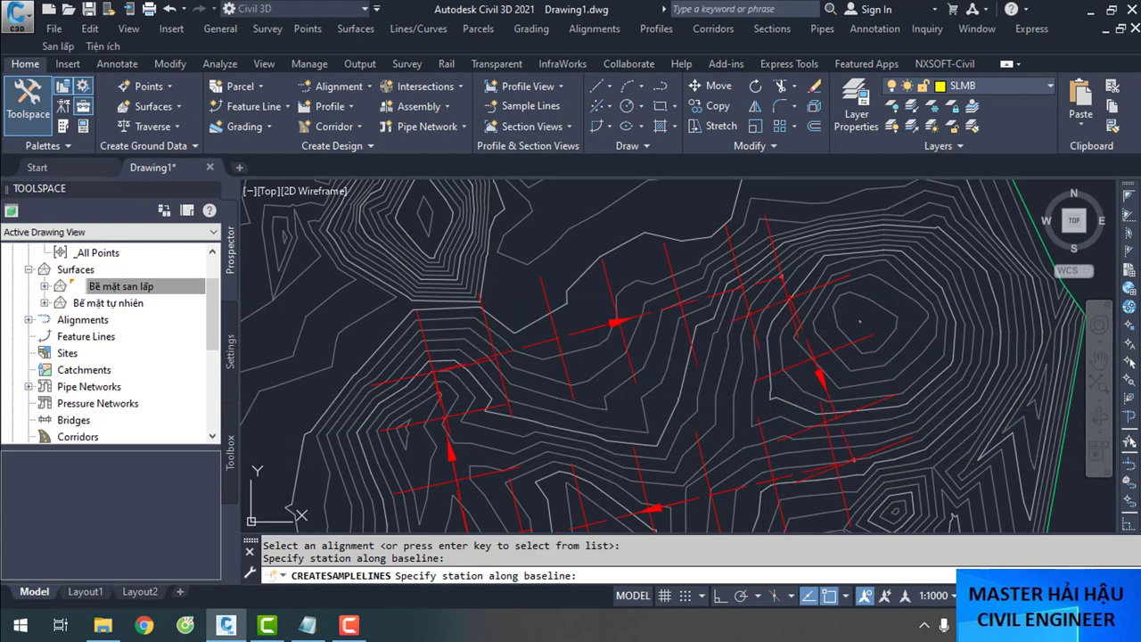
# Inspect the sample lines along the boundary alignment, especially where they cross near the corners
pyautogui.scroll(2, 771, 374)
pyautogui.scroll(-5, 676, 358)
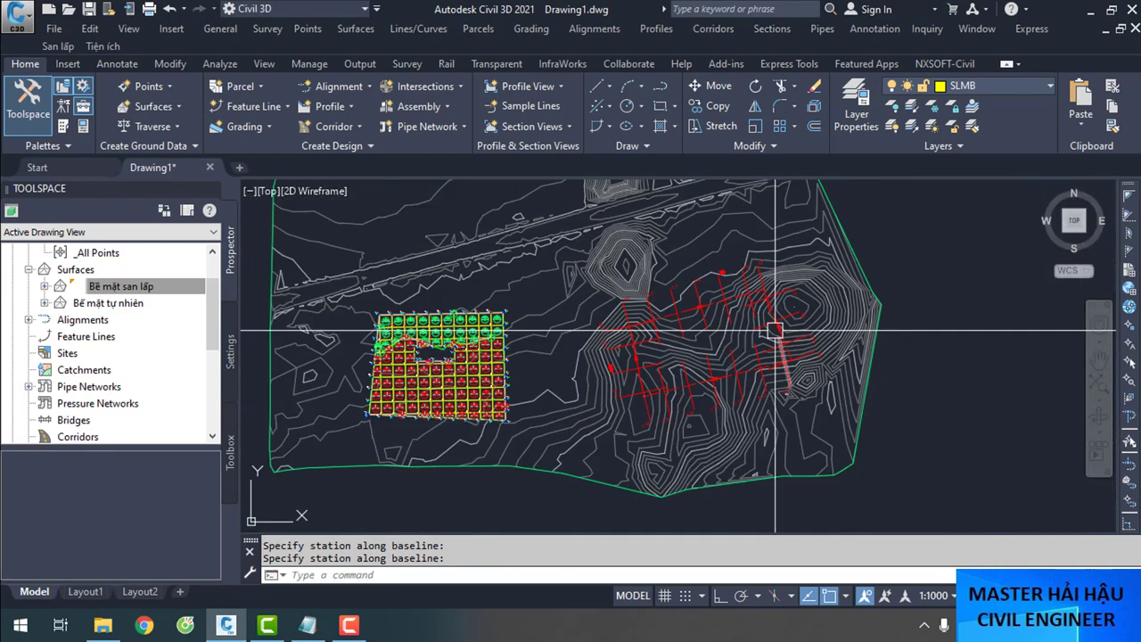
pyautogui.scroll(5, 675, 357)
pyautogui.scroll(-2, 581, 362)
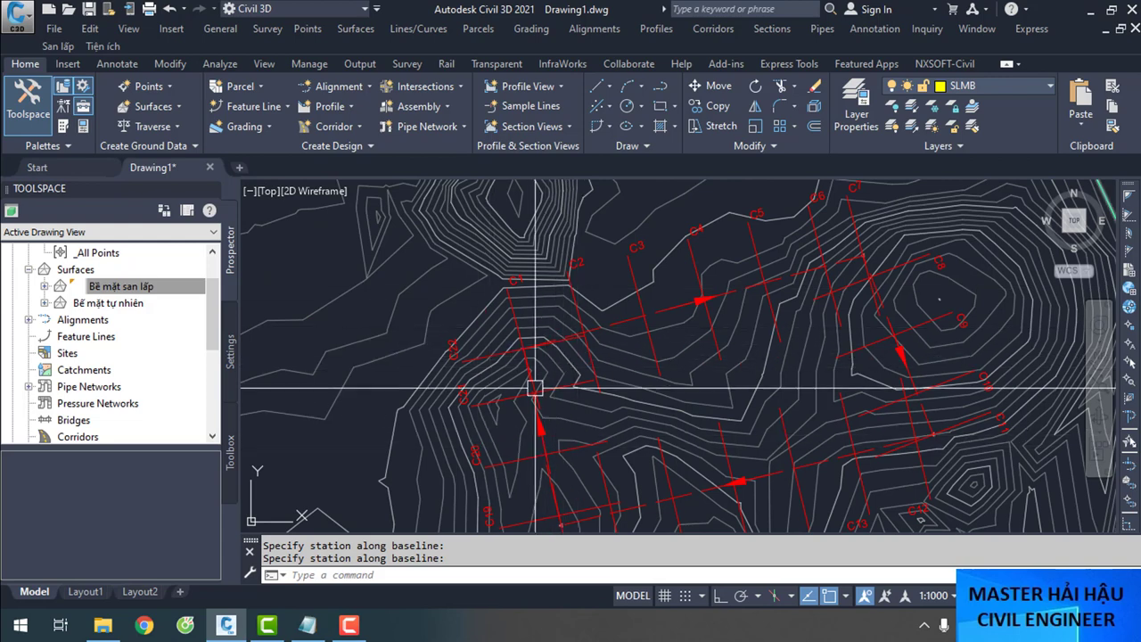
pyautogui.scroll(3, 718, 306)
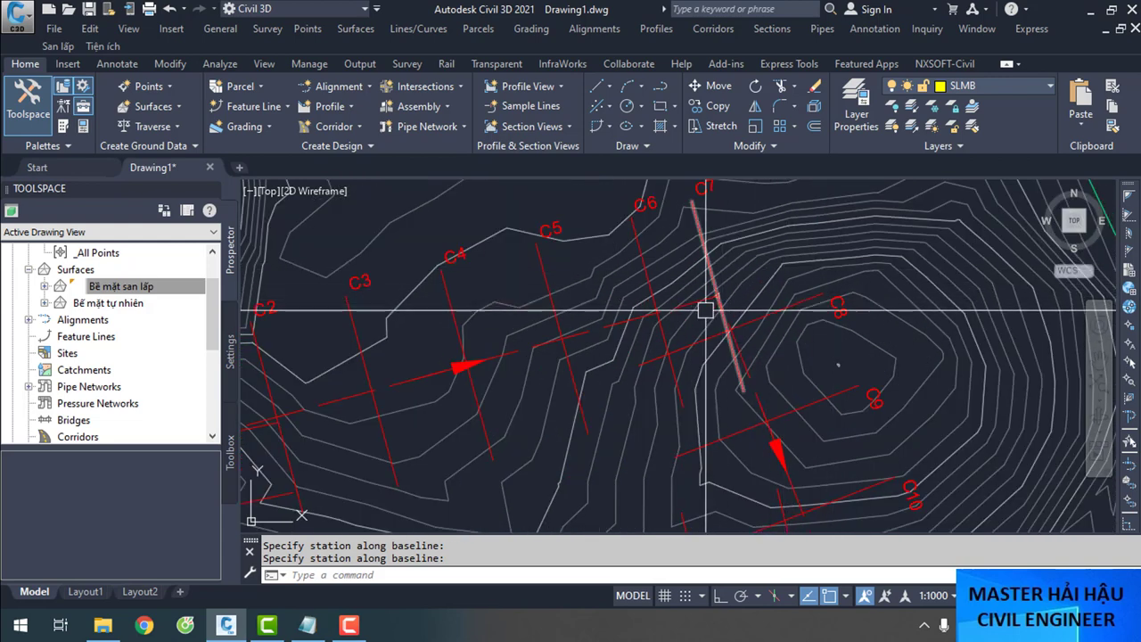
pyautogui.scroll(-5, 748, 254)
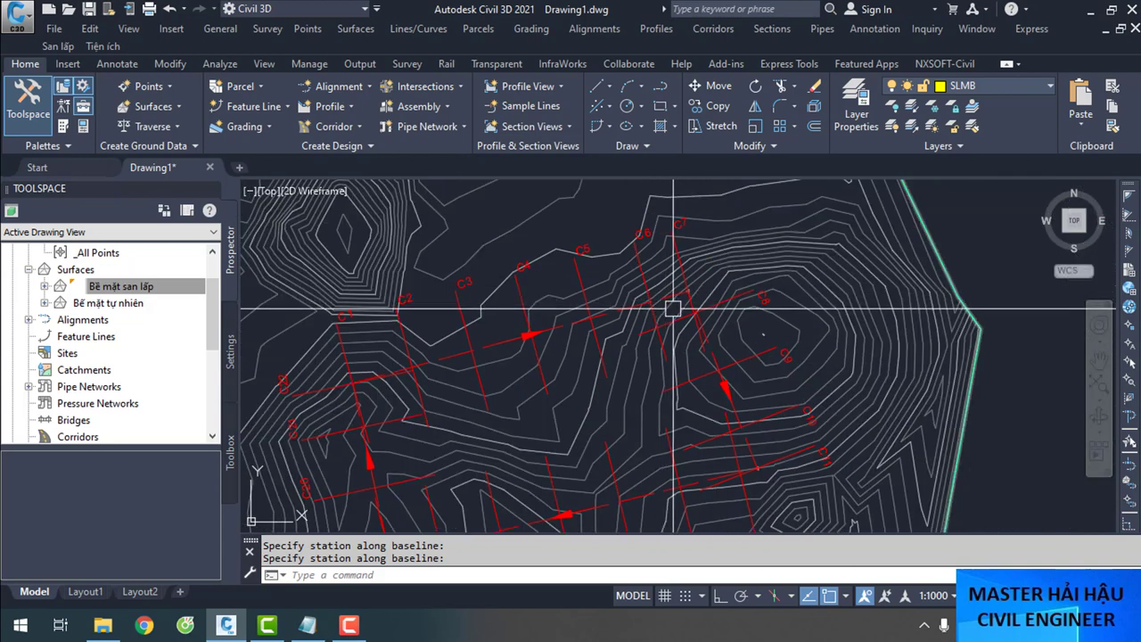
pyautogui.scroll(6, 546, 413)
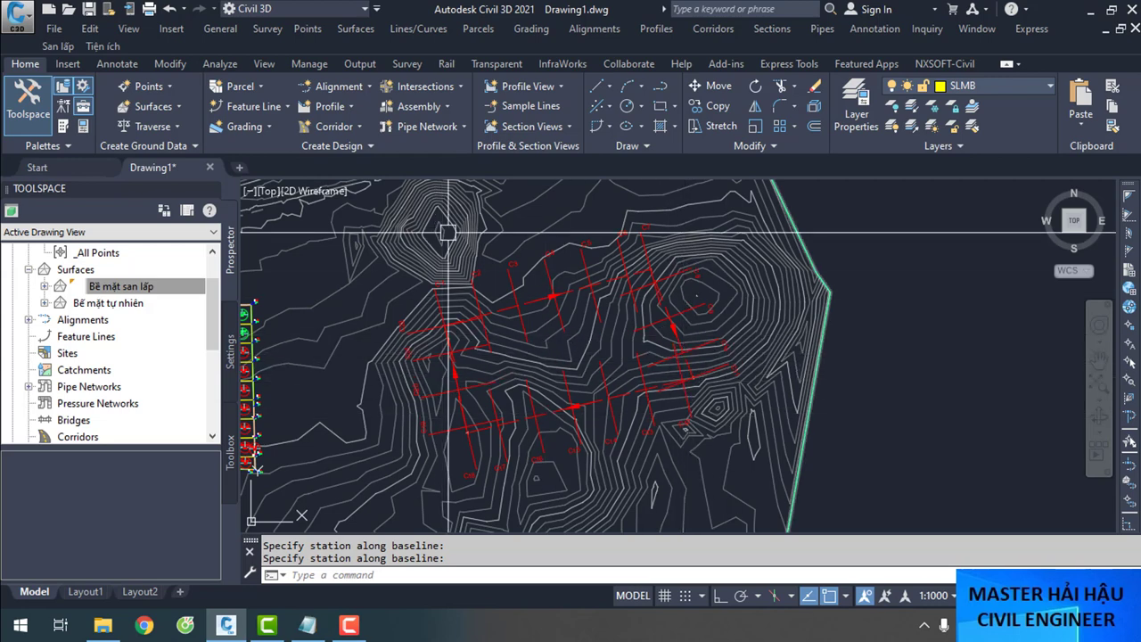
# Start manual point creation and place four points inside the boundary, two across the middle and two near the southern side
pyautogui.click(317, 33)
pyautogui.click(332, 48)
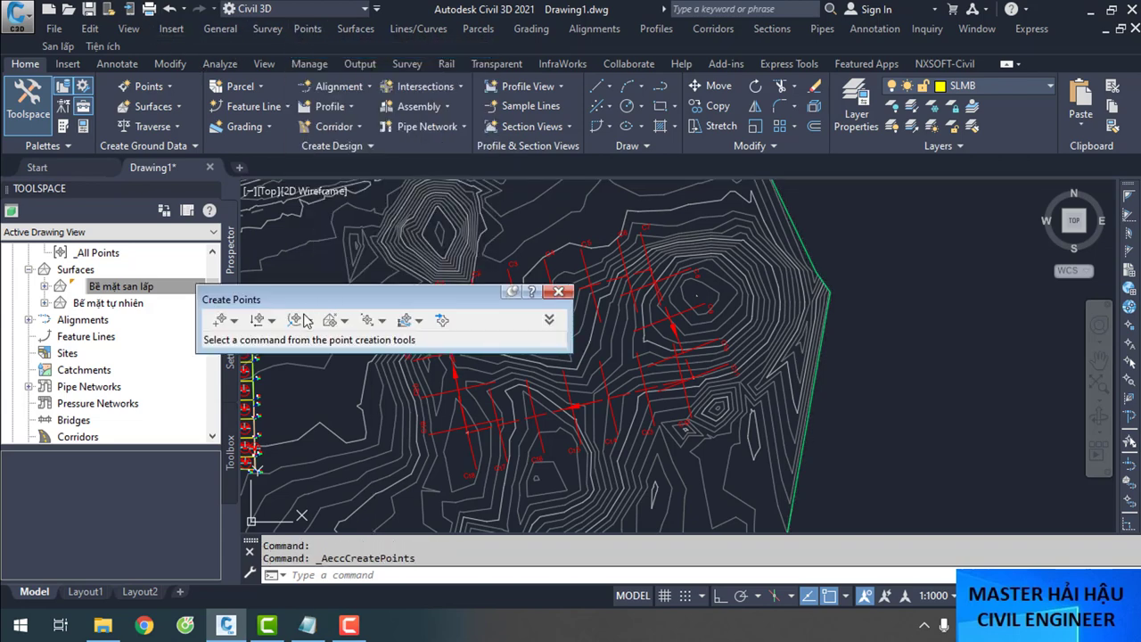
pyautogui.click(223, 320)
pyautogui.scroll(5, 664, 323)
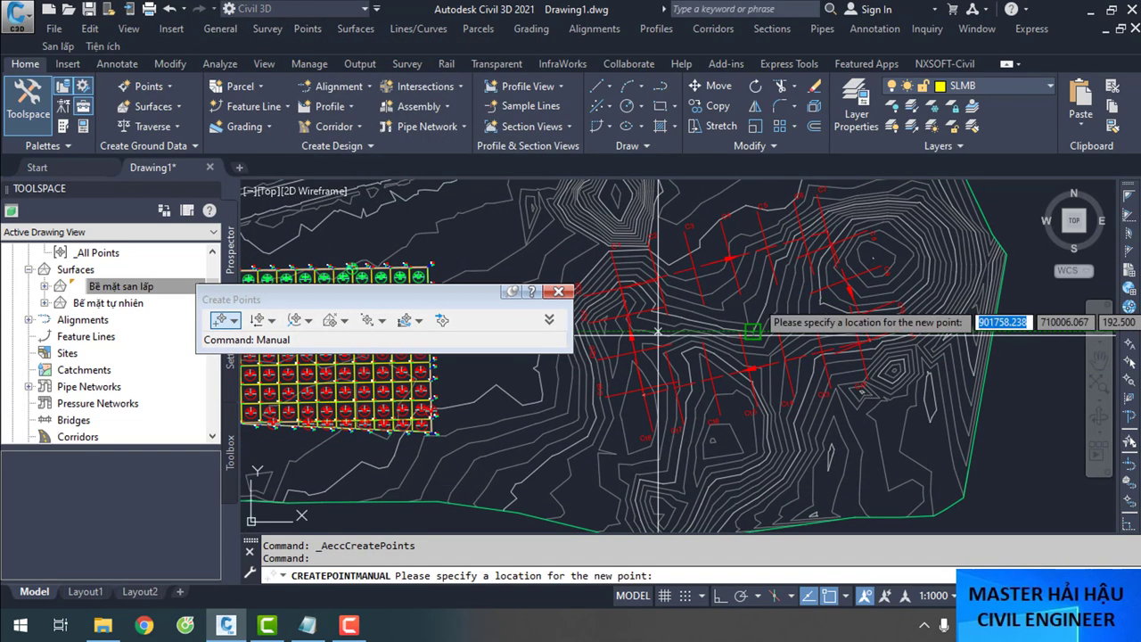
pyautogui.scroll(4, 785, 314)
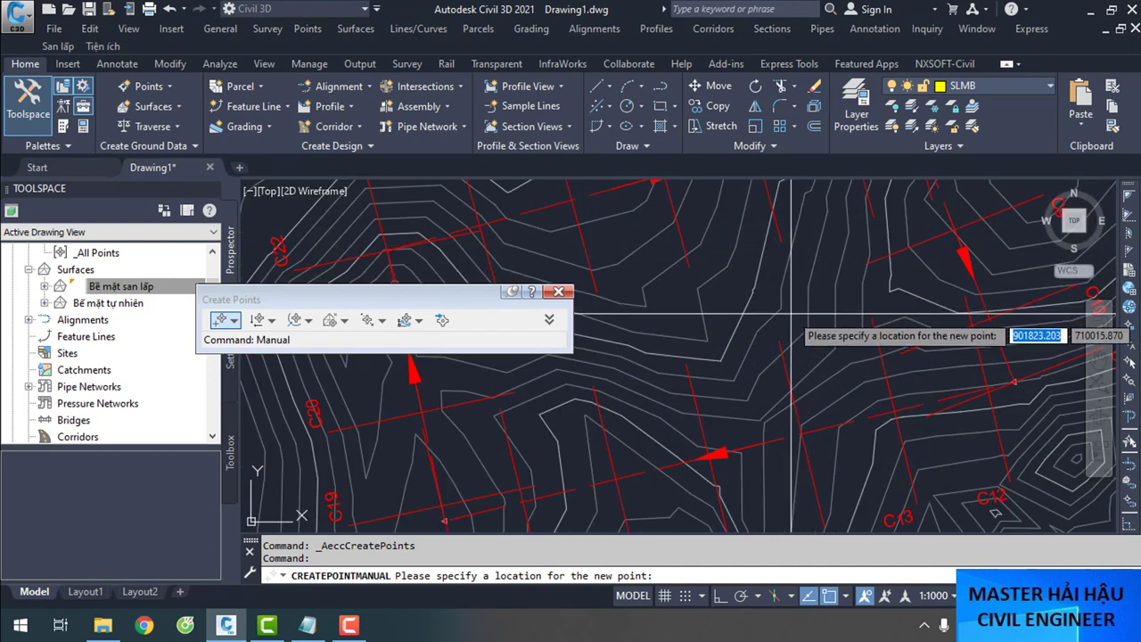
pyautogui.click(792, 318)
pyautogui.scroll(-3, 722, 337)
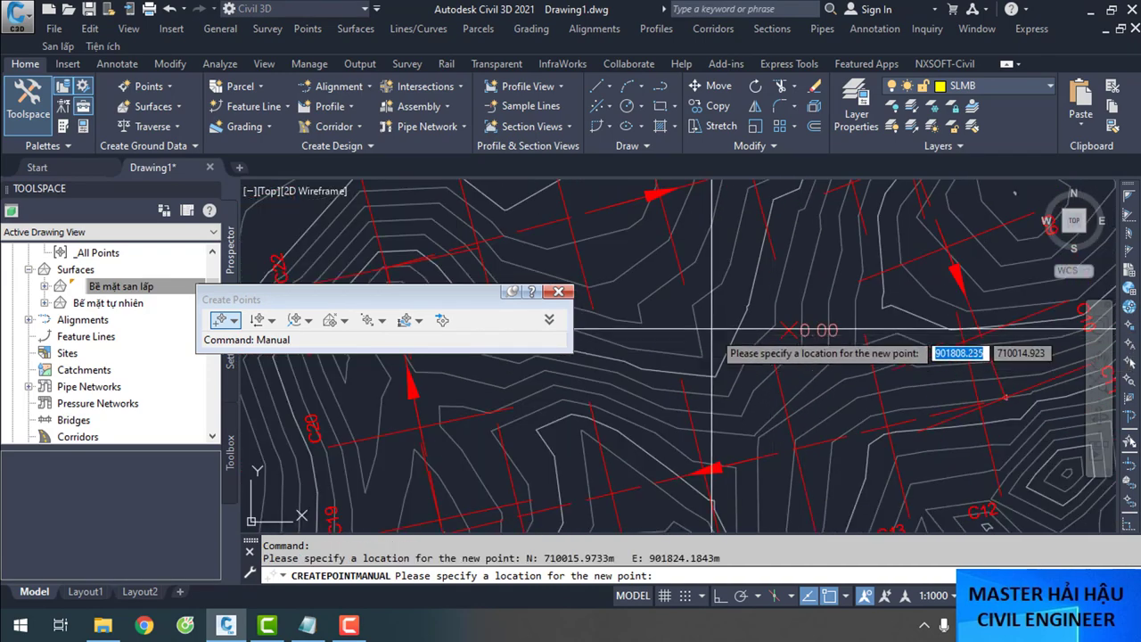
pyautogui.scroll(2, 677, 333)
pyautogui.click(668, 329)
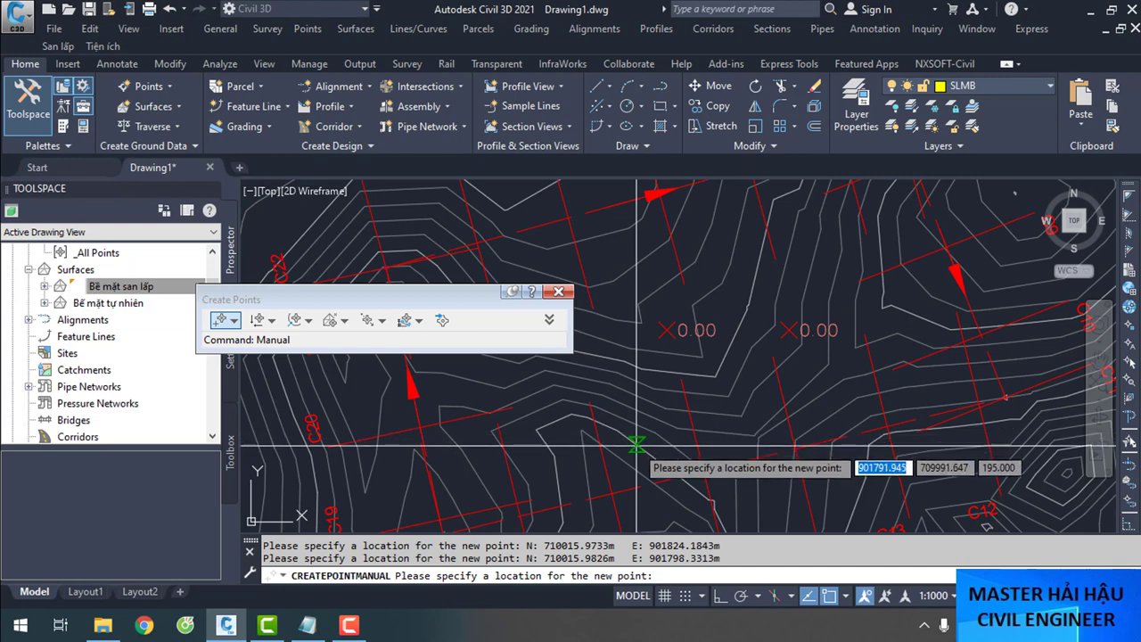
pyautogui.click(633, 444)
pyautogui.click(540, 410)
# Place four more points inside the boundary, two in the western part and two near the northeastern side, and end point placement
pyautogui.moveTo(488, 369); pyautogui.dragTo(686, 386, button='middle')
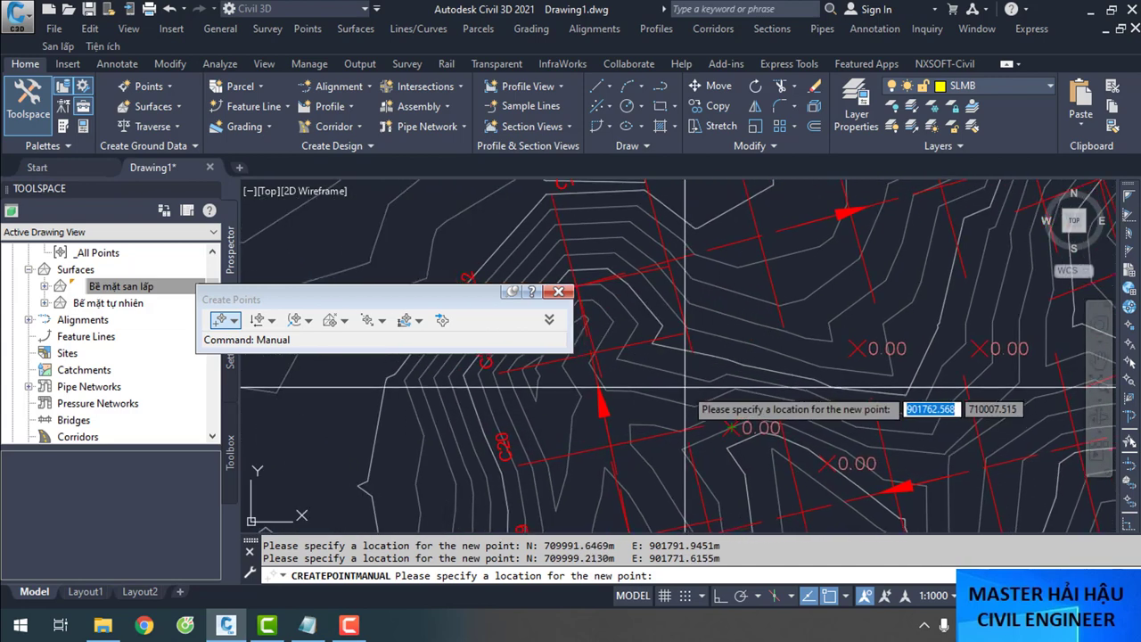
pyautogui.click(667, 371)
pyautogui.click(739, 293)
pyautogui.moveTo(985, 353); pyautogui.dragTo(700, 316, button='middle')
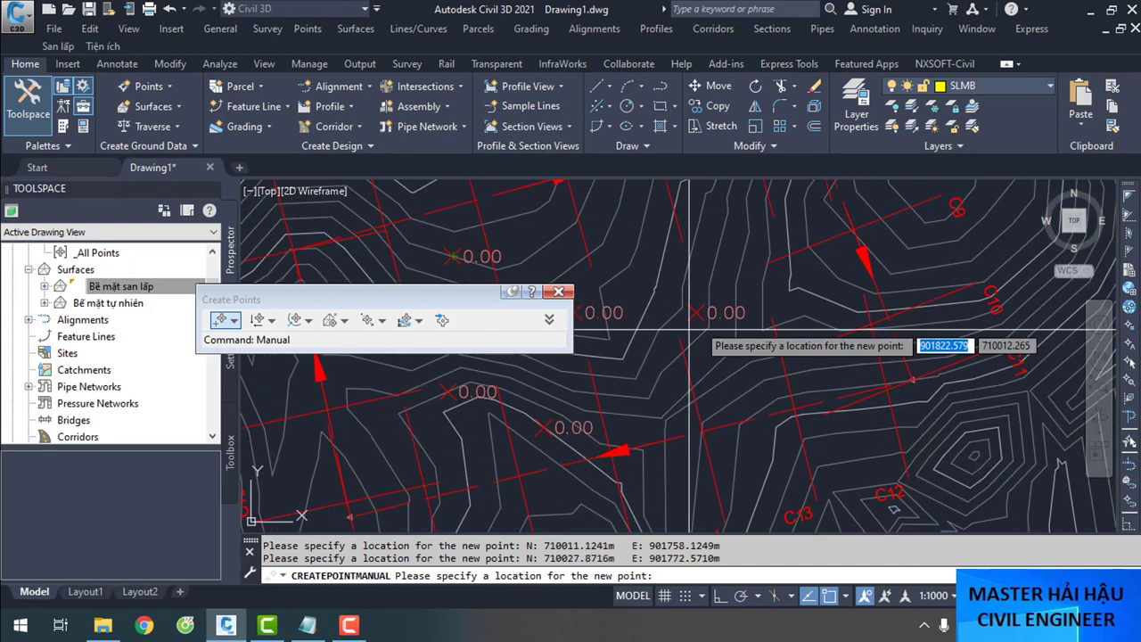
pyautogui.click(674, 219)
pyautogui.scroll(-2, 669, 319)
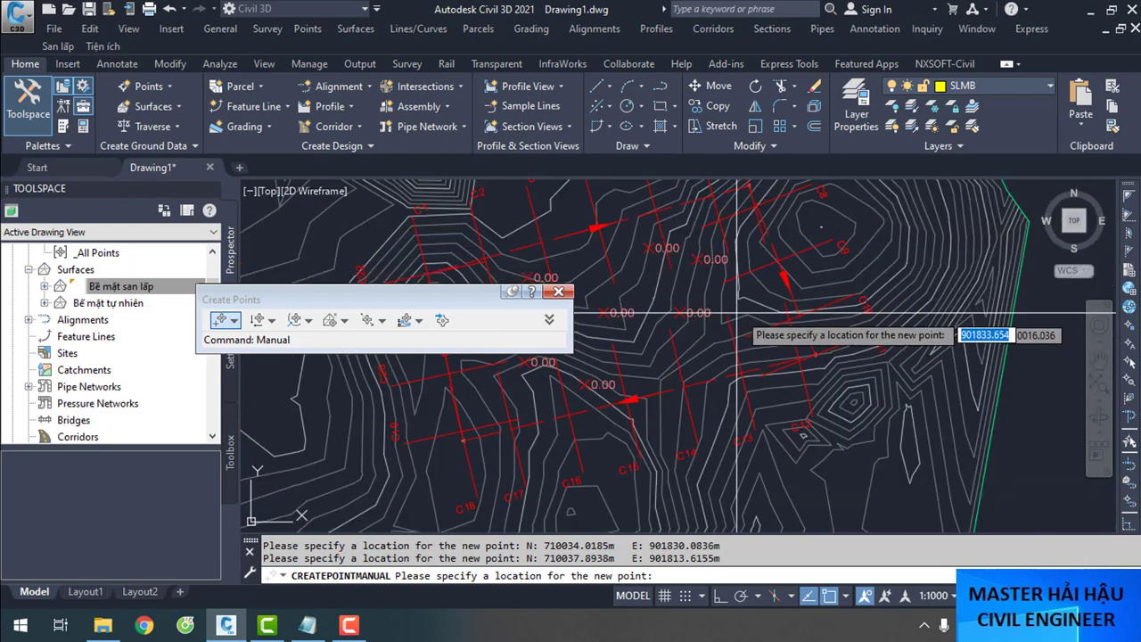
pyautogui.press('Escape')
pyautogui.moveTo(503, 294); pyautogui.dragTo(682, 287, button='middle')
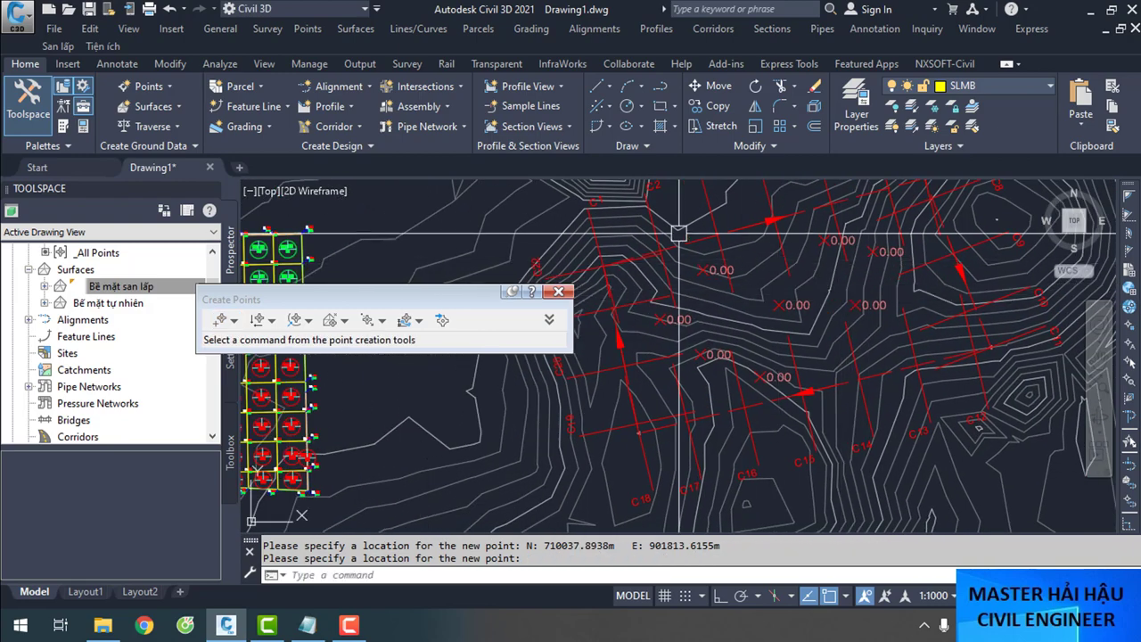
# Select all the new points inside the boundary and assign their elevations from the surface Bề mặt tự nhiên
pyautogui.scroll(2, 696, 270)
pyautogui.click(705, 270)
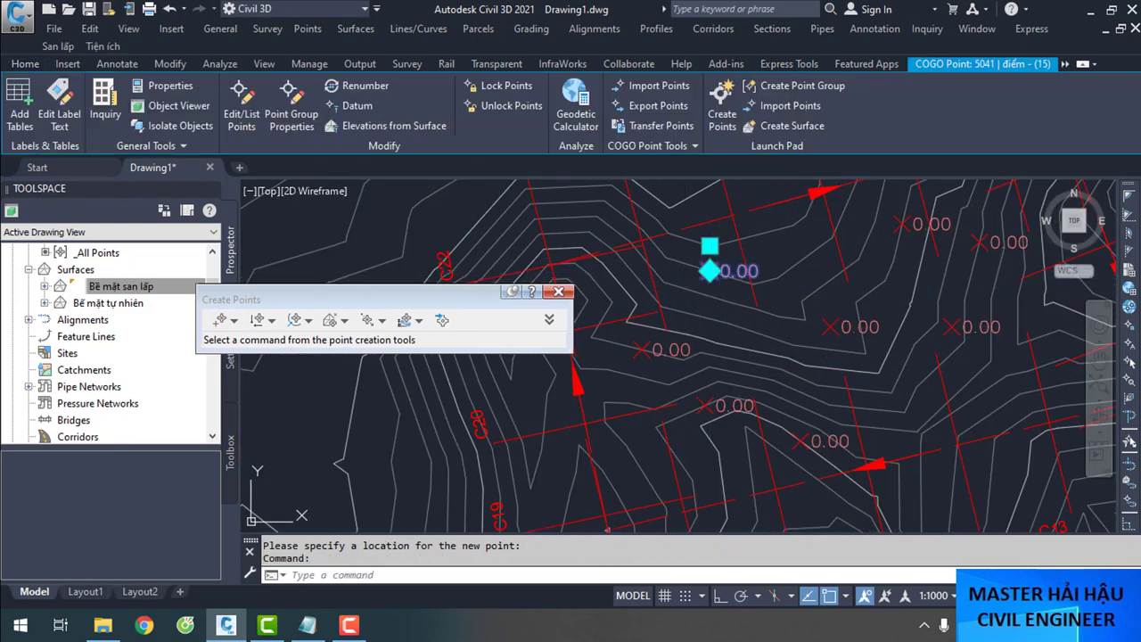
pyautogui.rightClick(710, 270)
pyautogui.click(770, 596)
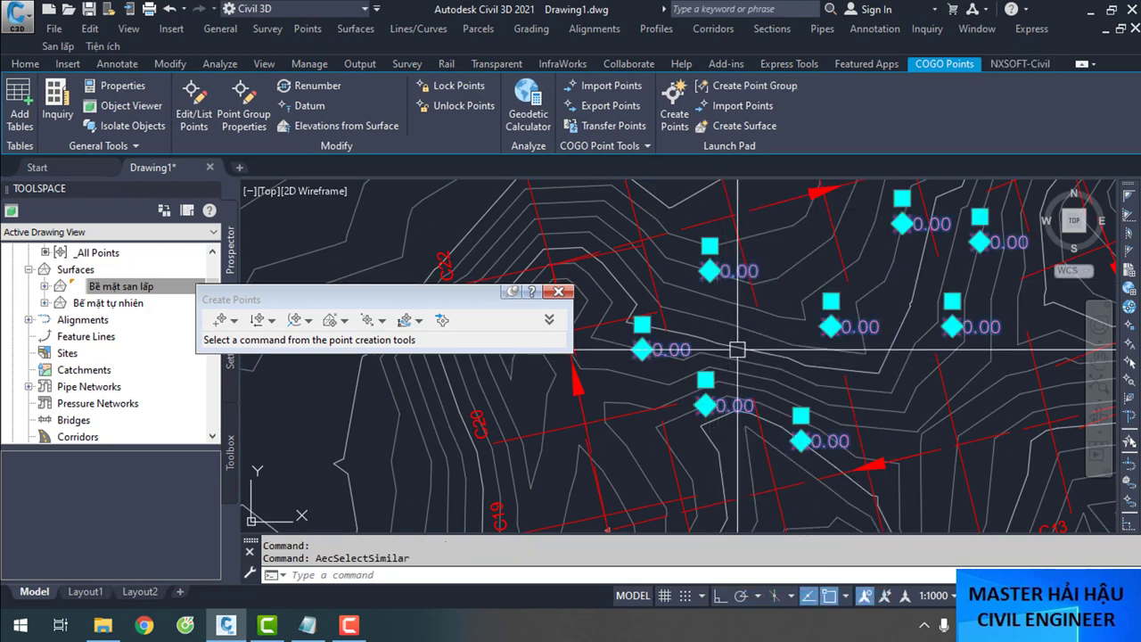
pyautogui.click(558, 292)
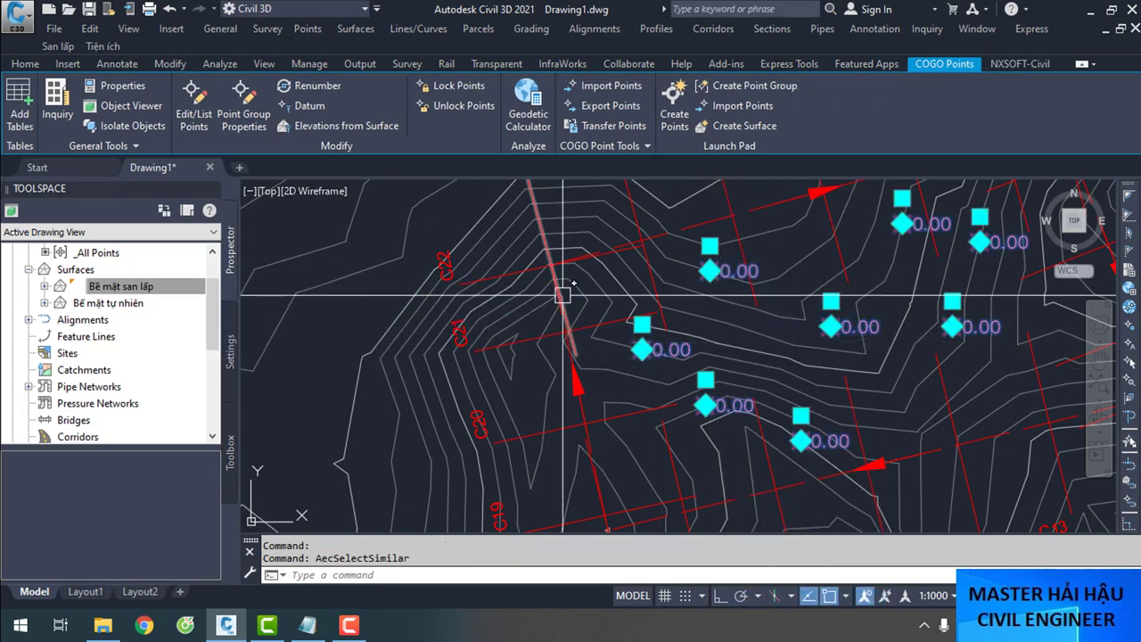
pyautogui.rightClick(741, 331)
pyautogui.click(829, 456)
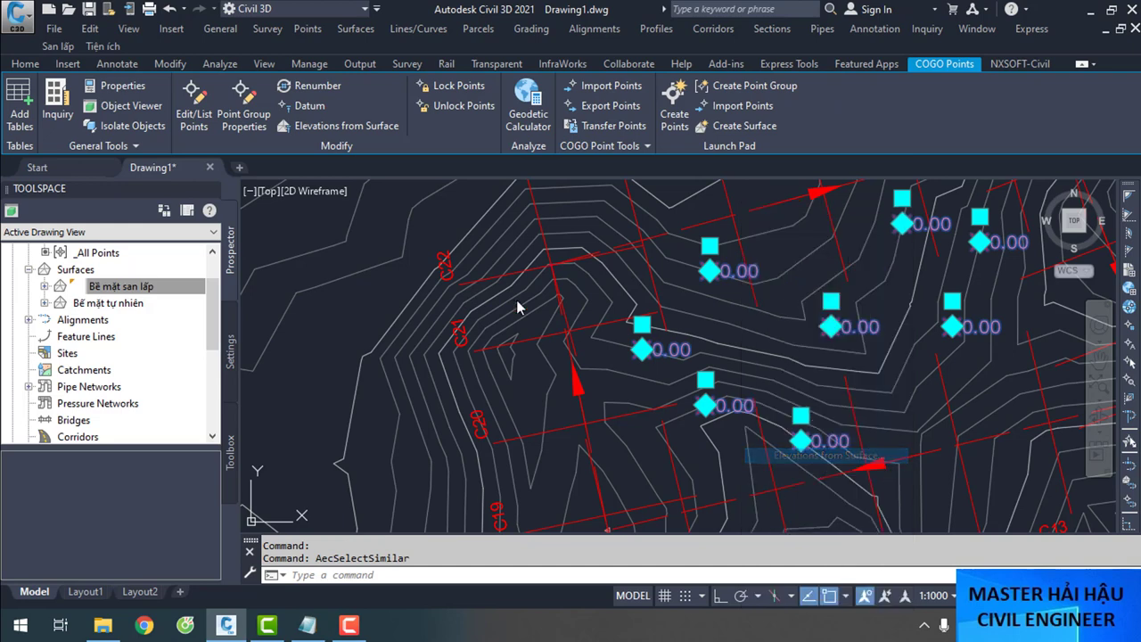
pyautogui.click(569, 169)
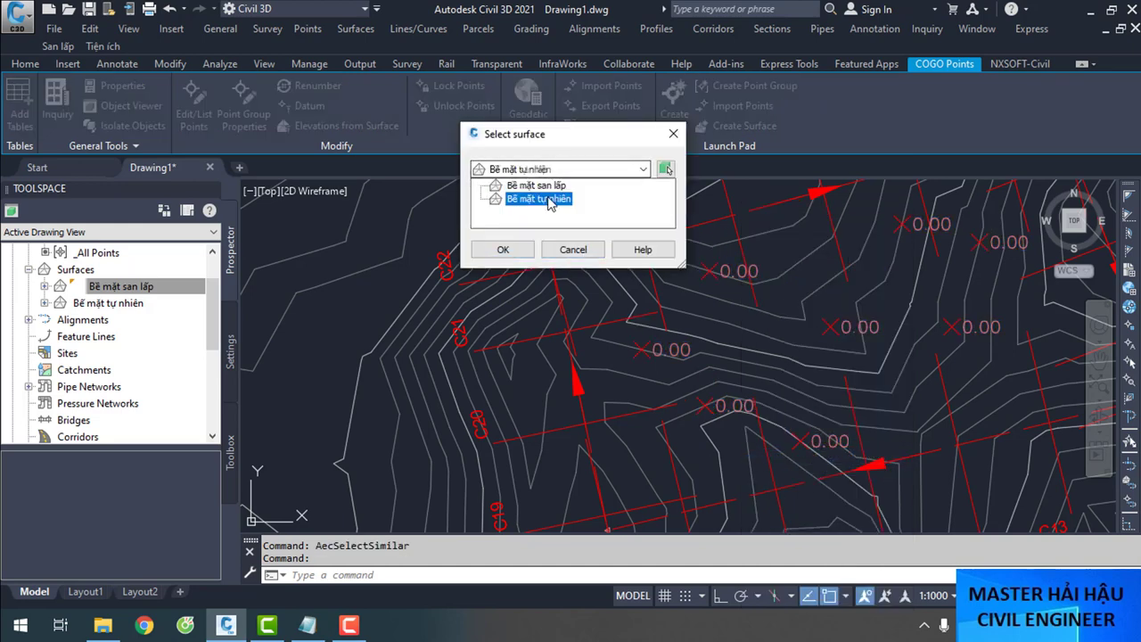
pyautogui.click(550, 199)
pyautogui.click(503, 249)
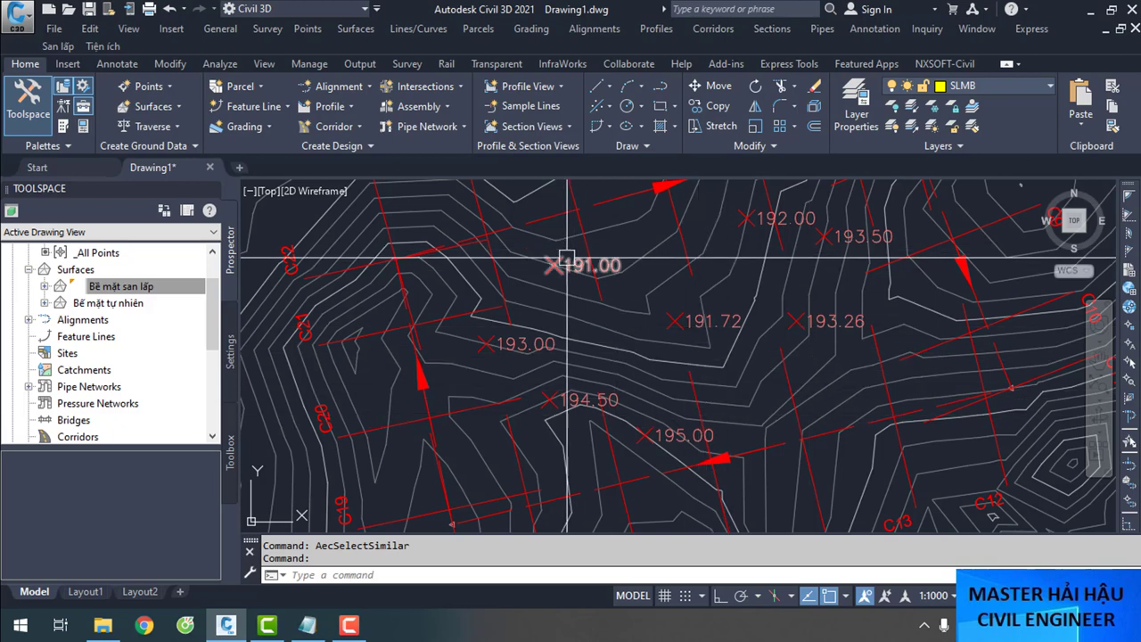
pyautogui.scroll(4, 570, 262)
pyautogui.scroll(-4, 624, 287)
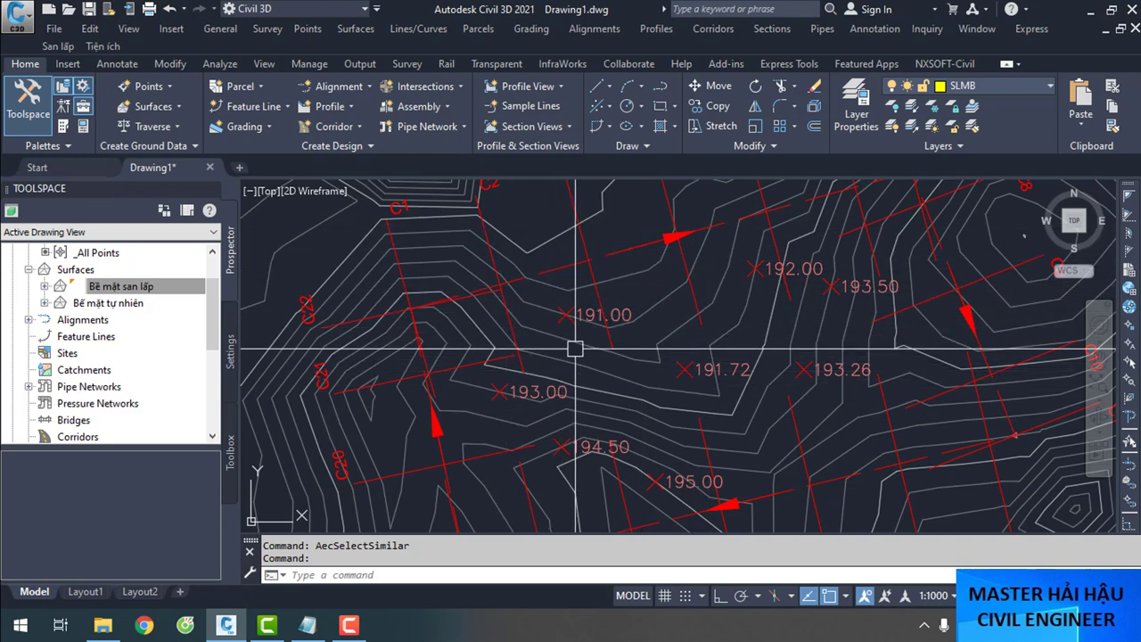
# Erase the eight elevation points inside the boundary
pyautogui.click(554, 401)
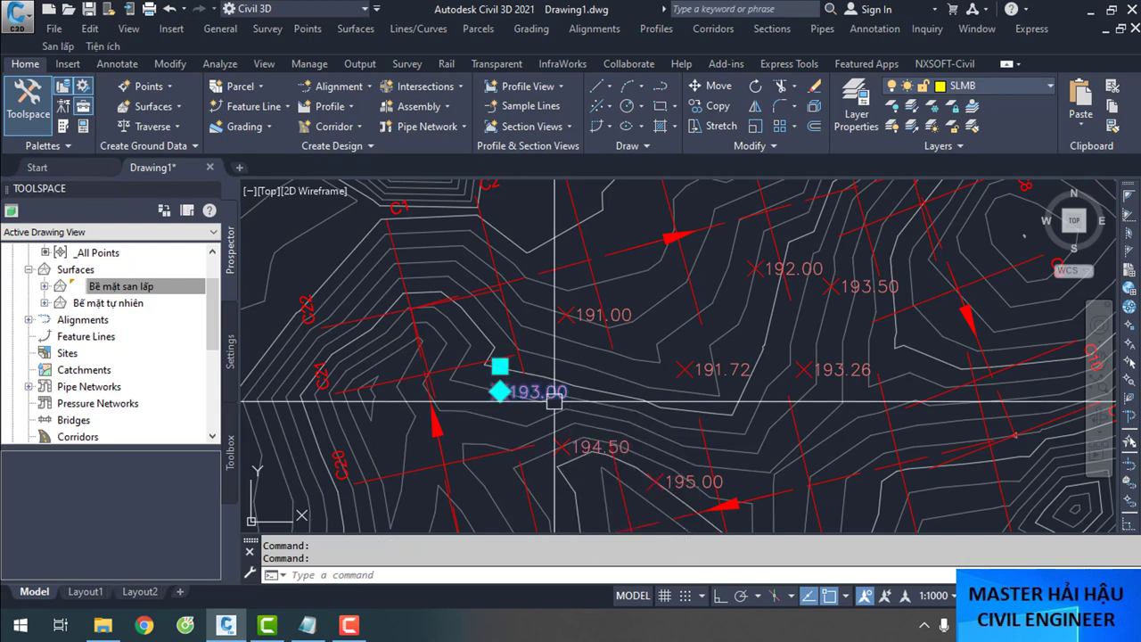
pyautogui.click(588, 319)
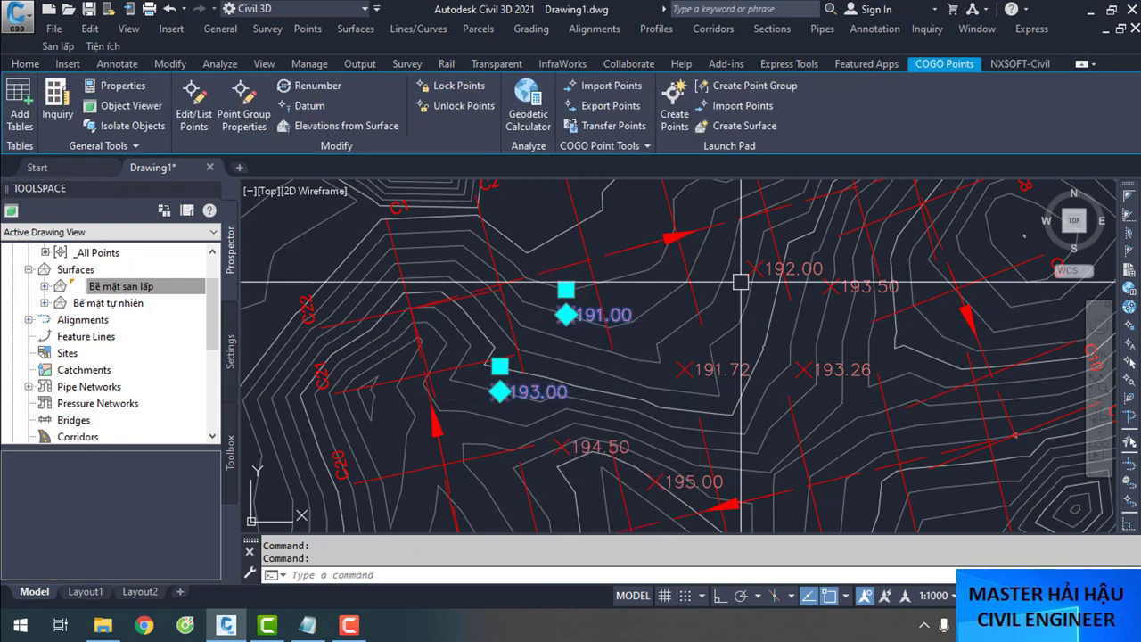
pyautogui.click(756, 268)
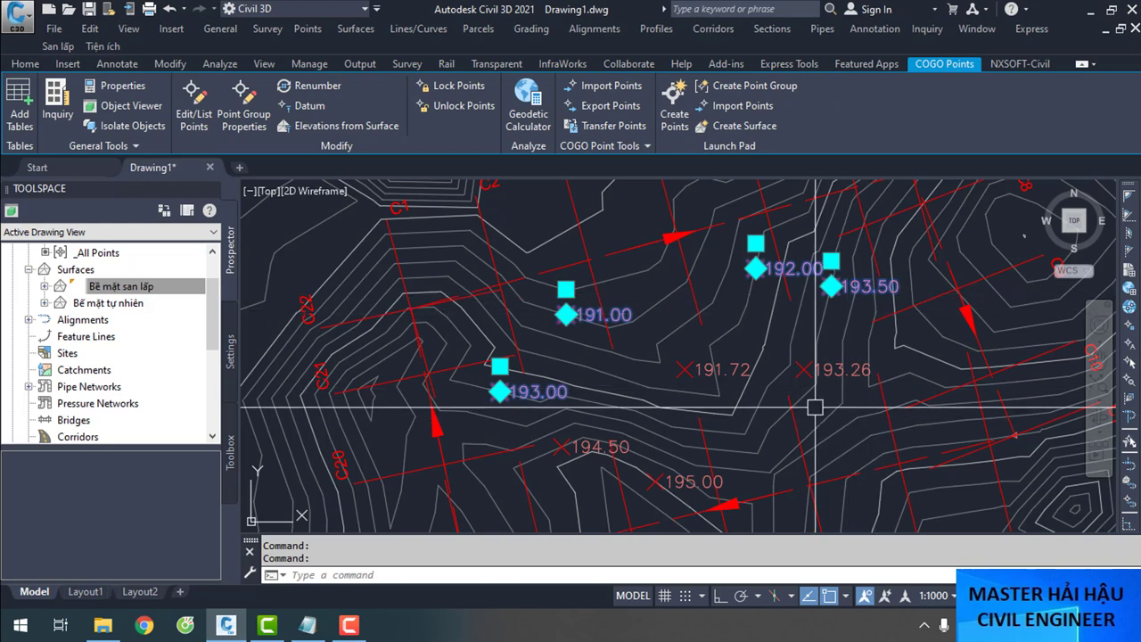
pyautogui.click(805, 369)
pyautogui.click(684, 481)
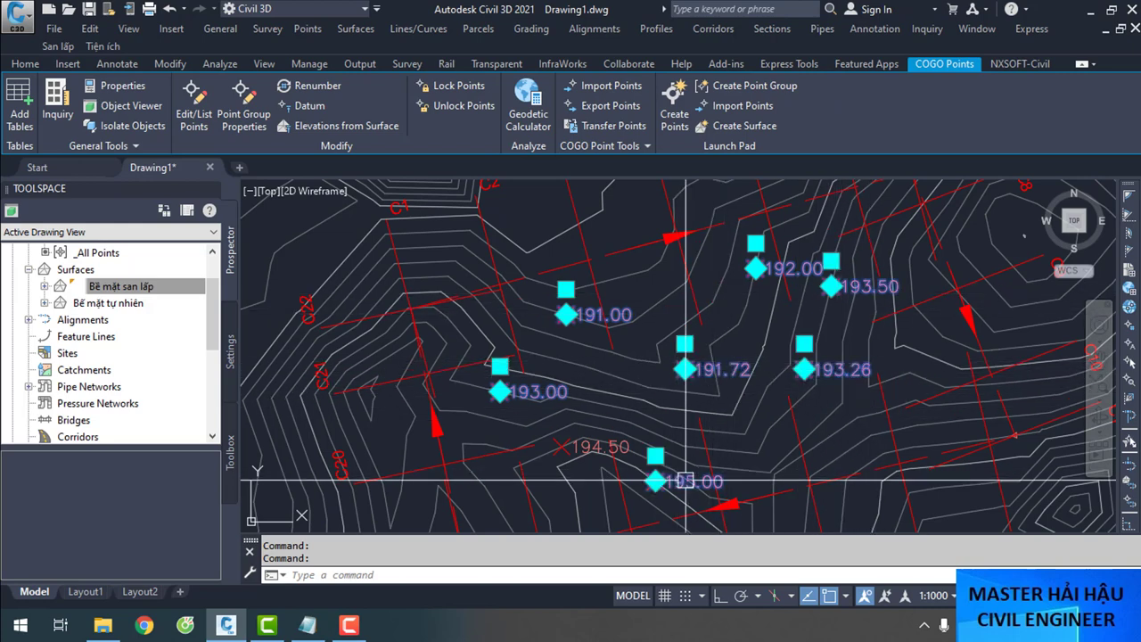
pyautogui.click(581, 446)
pyautogui.write('E')
pyautogui.press('Return')
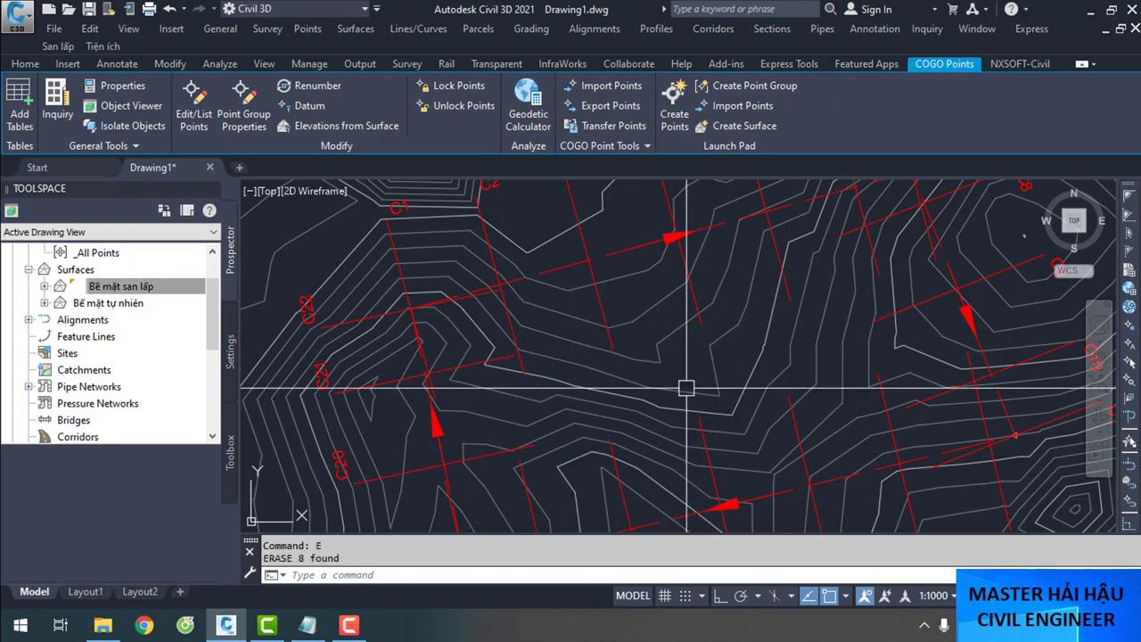
# Create a surface profile of Bề mặt tự nhiên along the alignment Bao Lô 01 and start drawing it in a profile view
pyautogui.scroll(-5, 668, 370)
pyautogui.scroll(3, 695, 358)
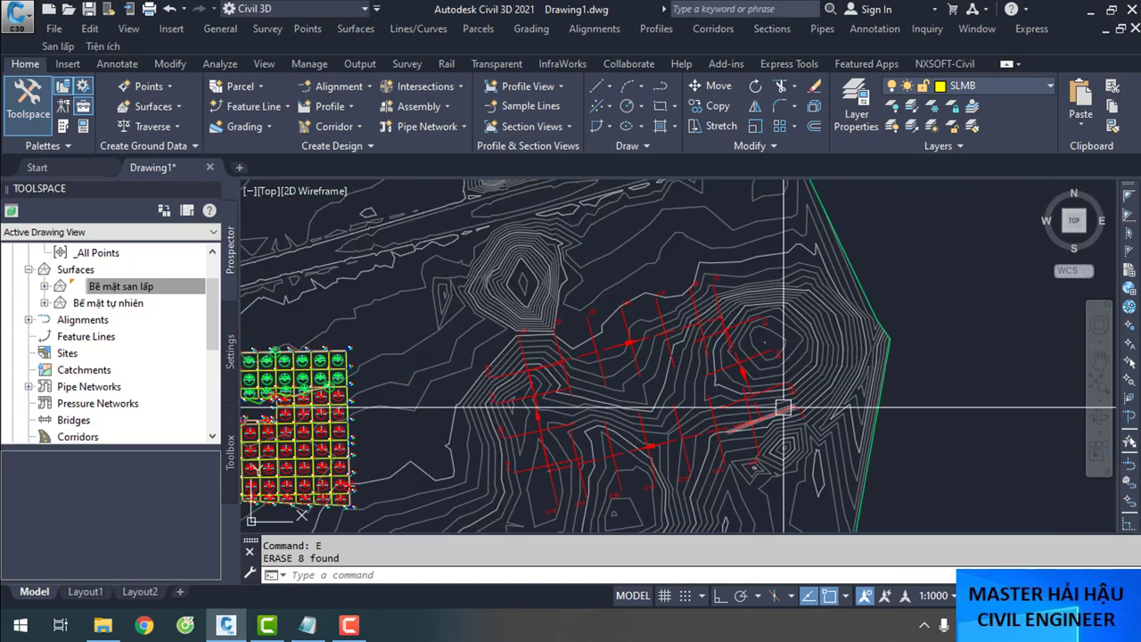
pyautogui.scroll(2, 729, 321)
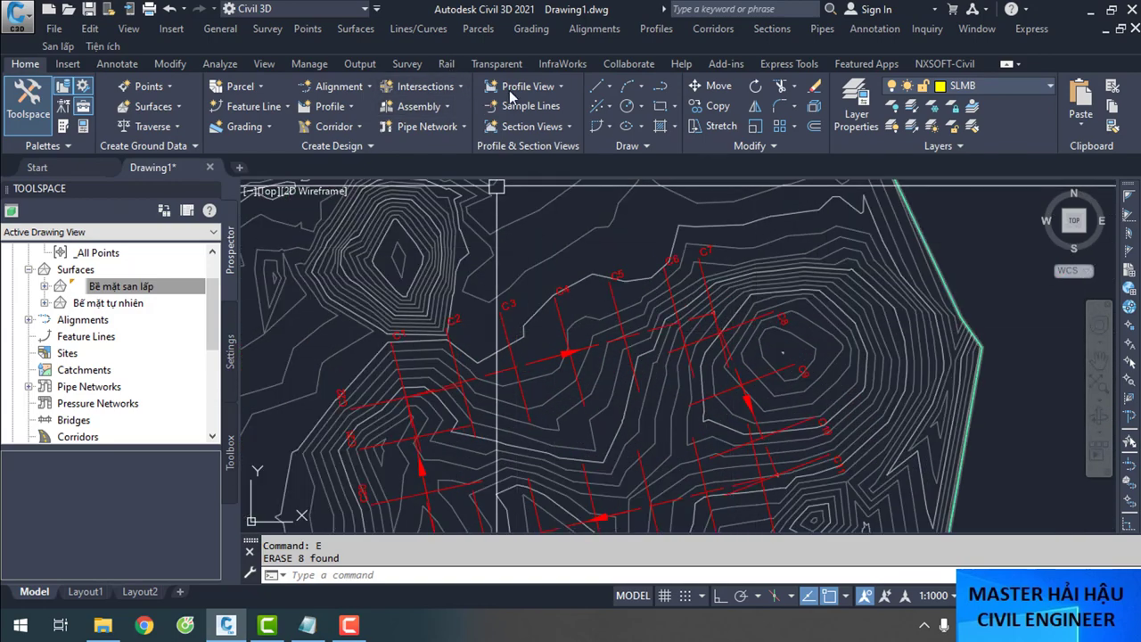
pyautogui.click(692, 324)
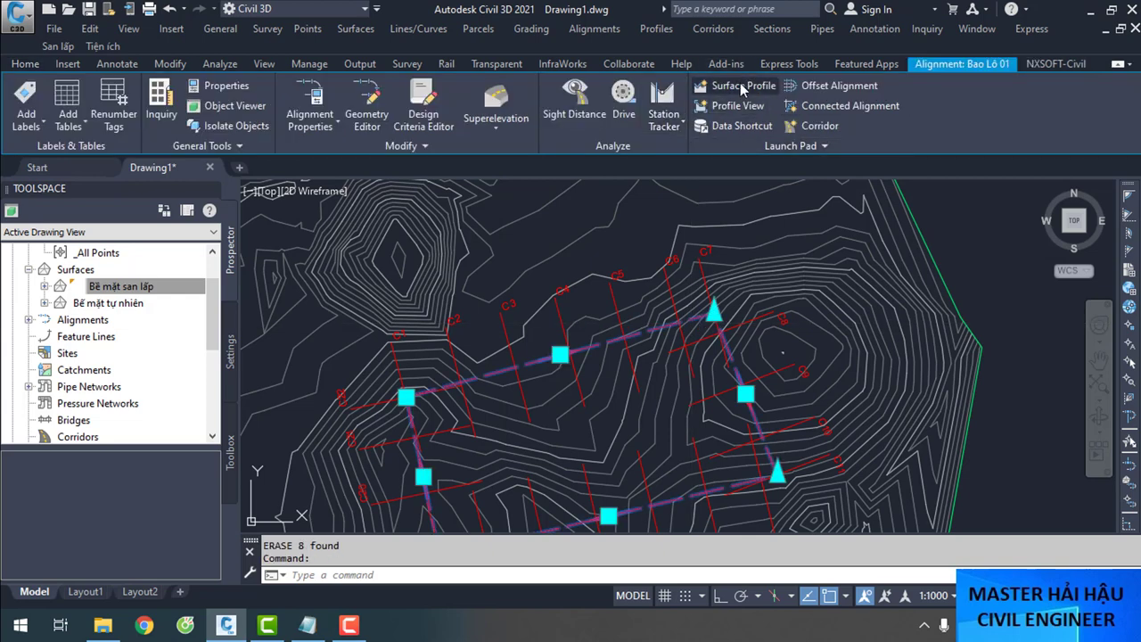
pyautogui.click(740, 85)
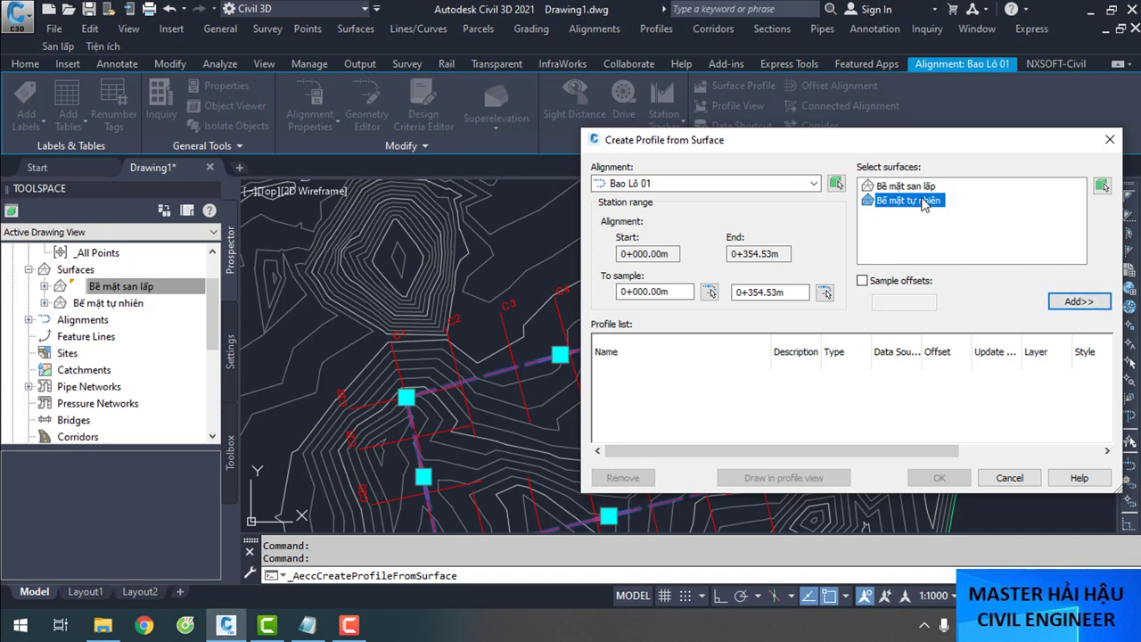
pyautogui.click(1086, 303)
pyautogui.click(784, 478)
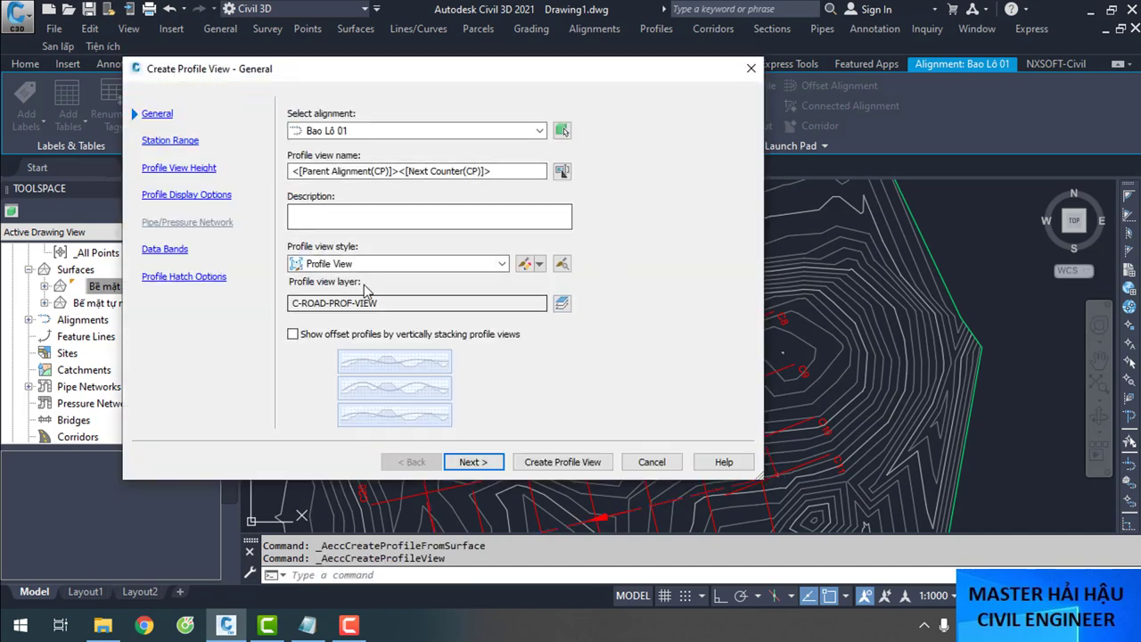
# Set the profile view style to V_Trắc dọc giao thông
pyautogui.click(400, 267)
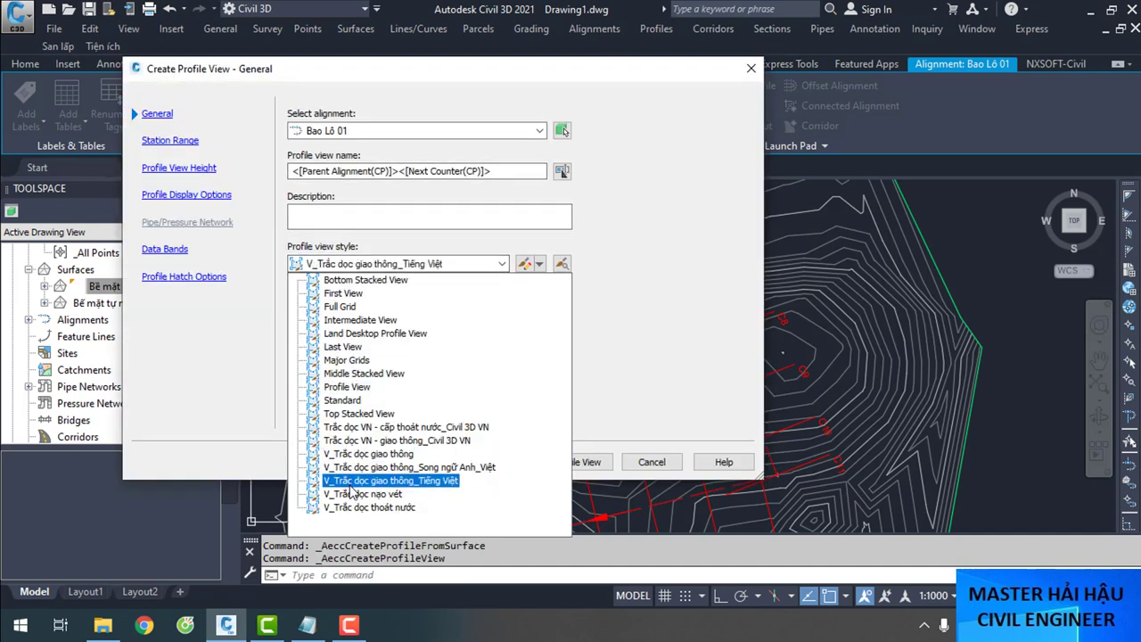
pyautogui.click(384, 455)
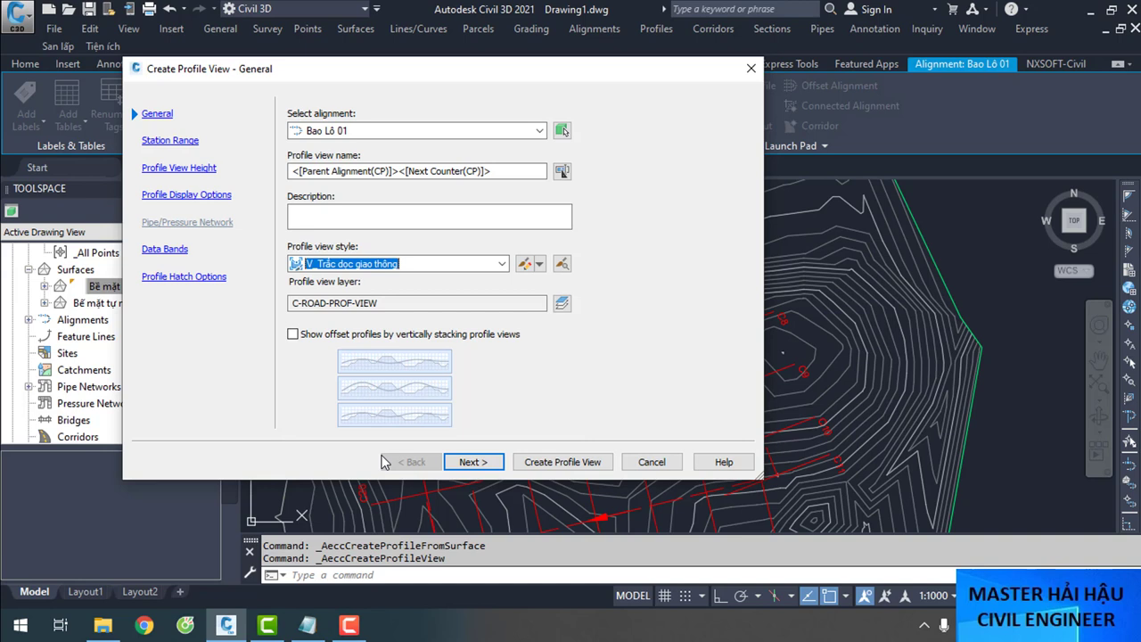
pyautogui.click(439, 266)
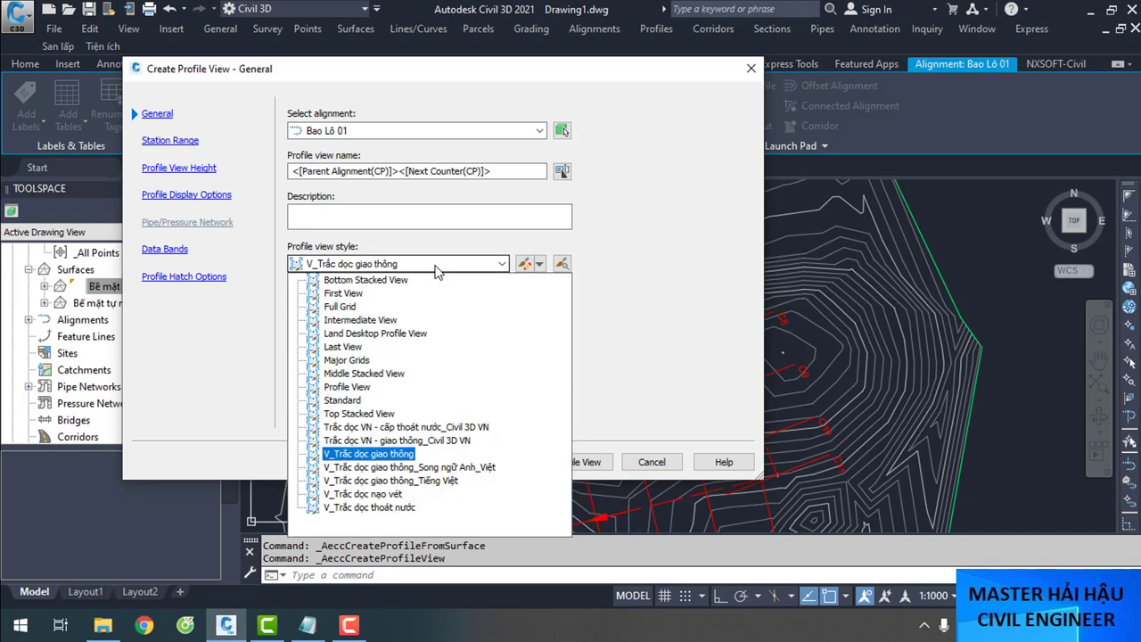
pyautogui.click(436, 267)
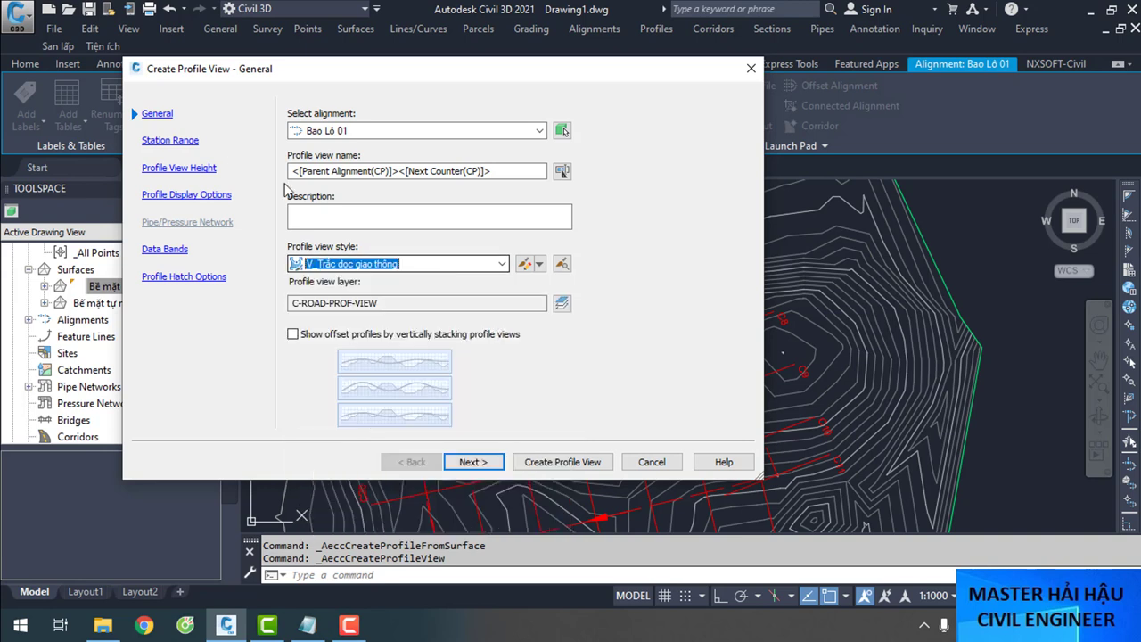
# Set the profile view's band set to Bảng trắc dọc VN - đường giao thông_thiết kế_Civil 3D VN
pyautogui.click(189, 142)
pyautogui.click(178, 170)
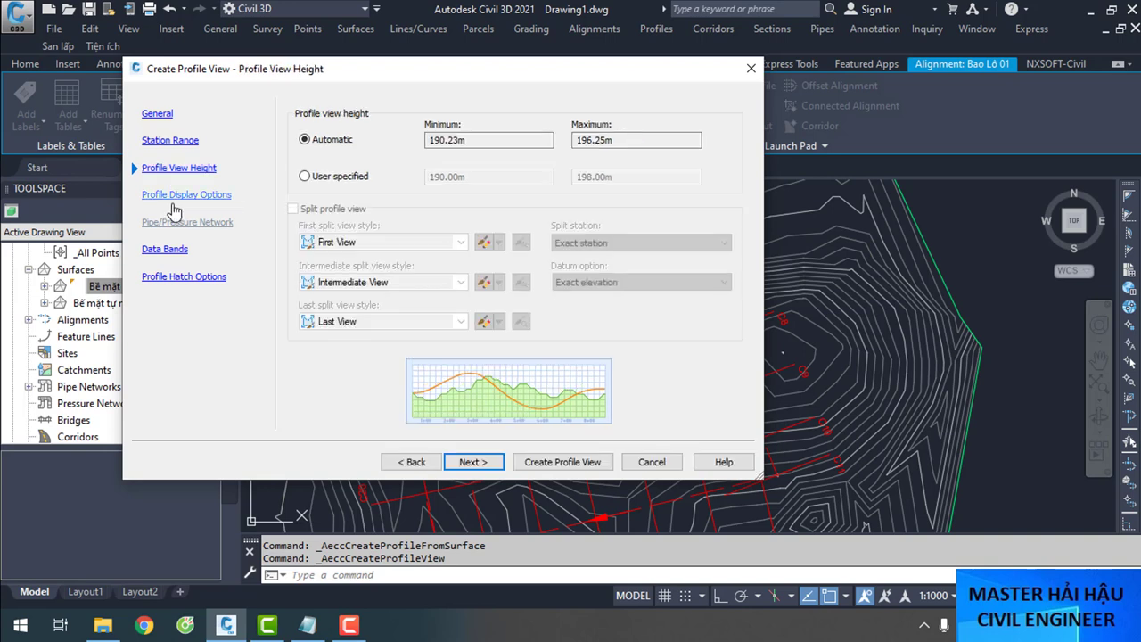
pyautogui.click(181, 196)
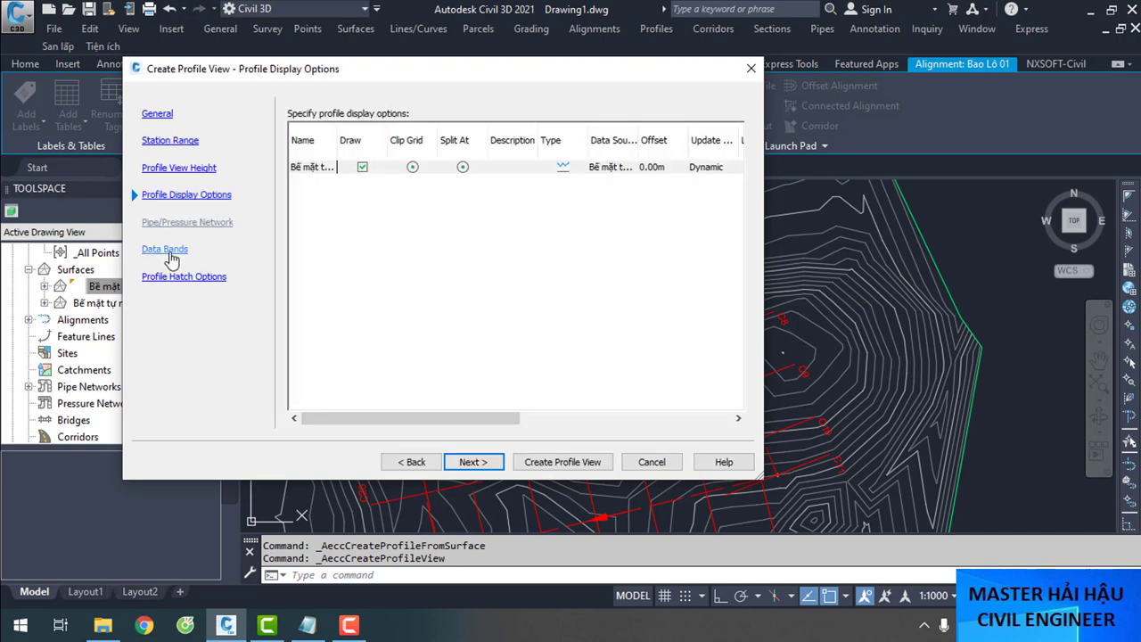
pyautogui.click(169, 254)
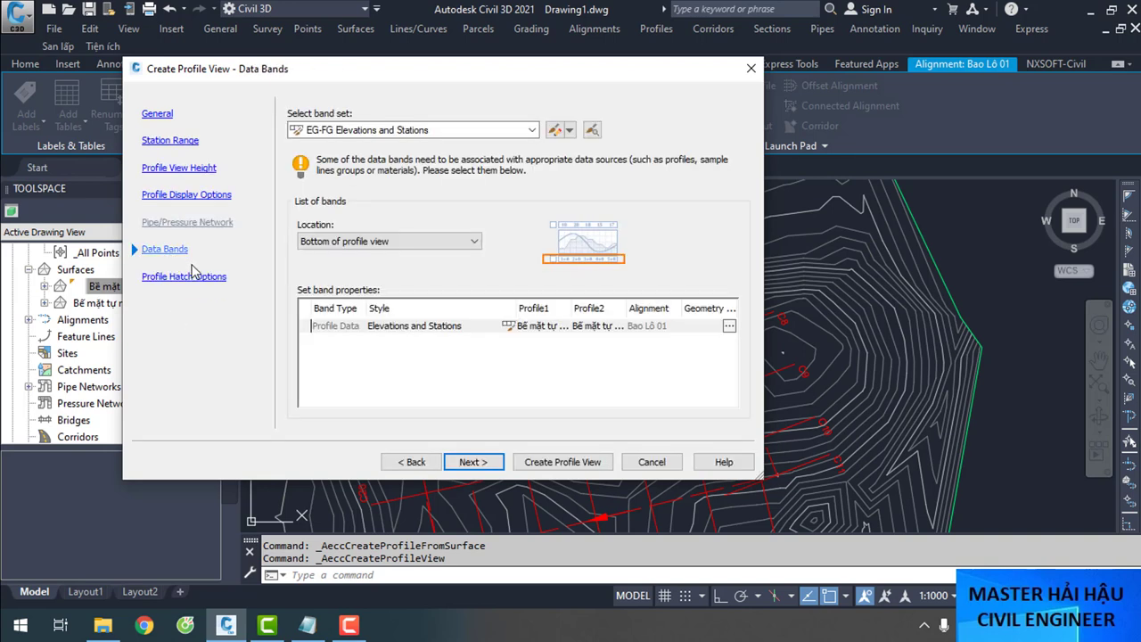
pyautogui.click(414, 131)
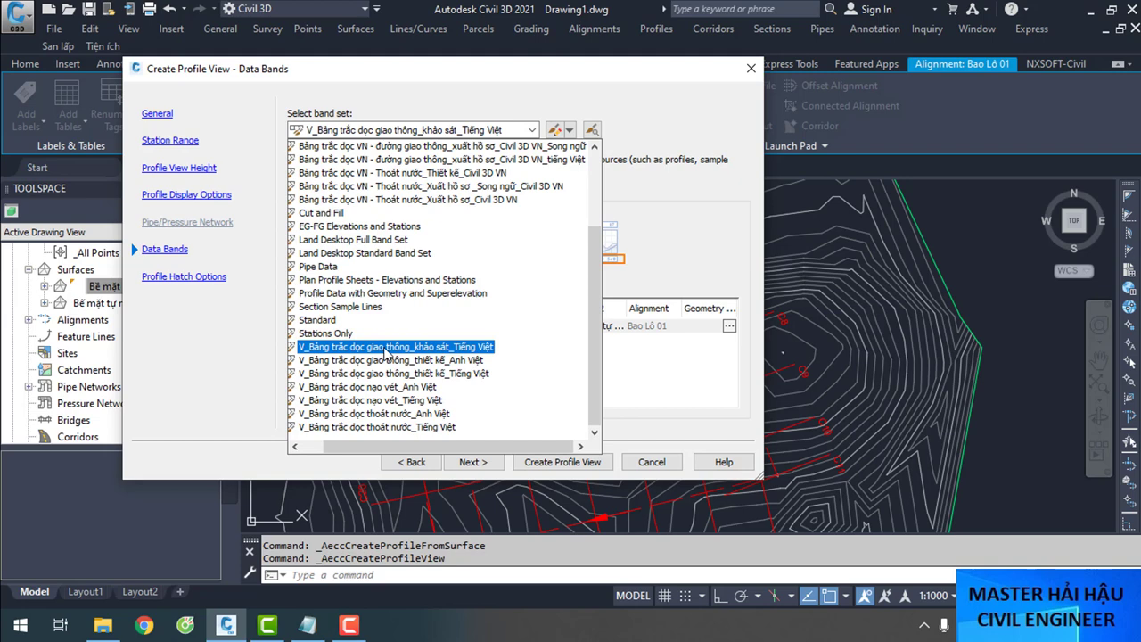
pyautogui.scroll(3, 386, 354)
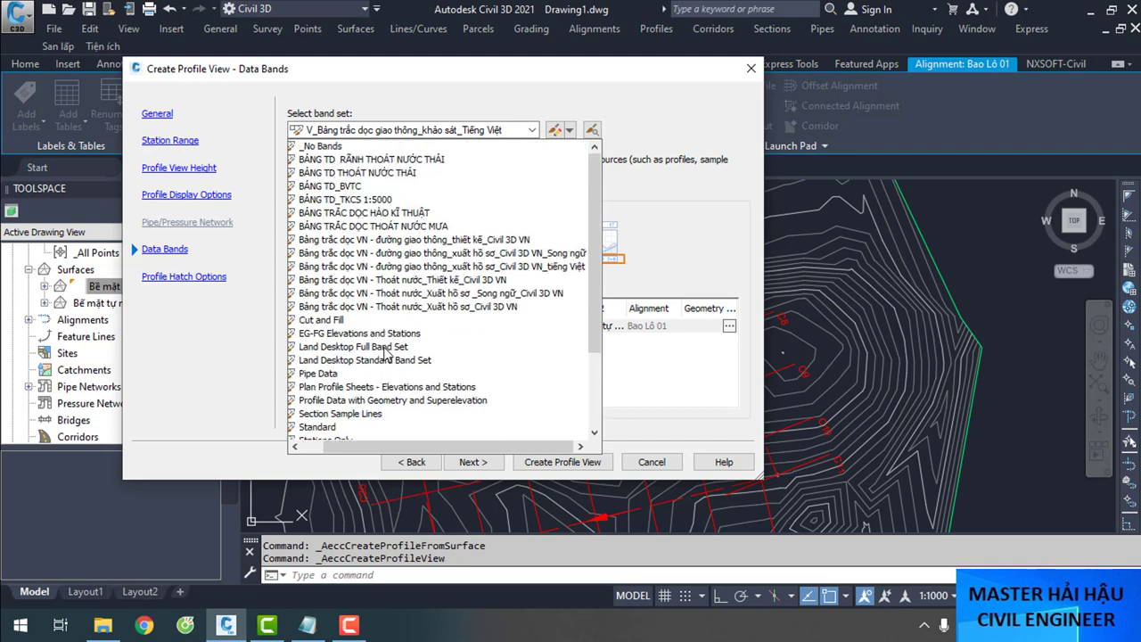
pyautogui.click(473, 240)
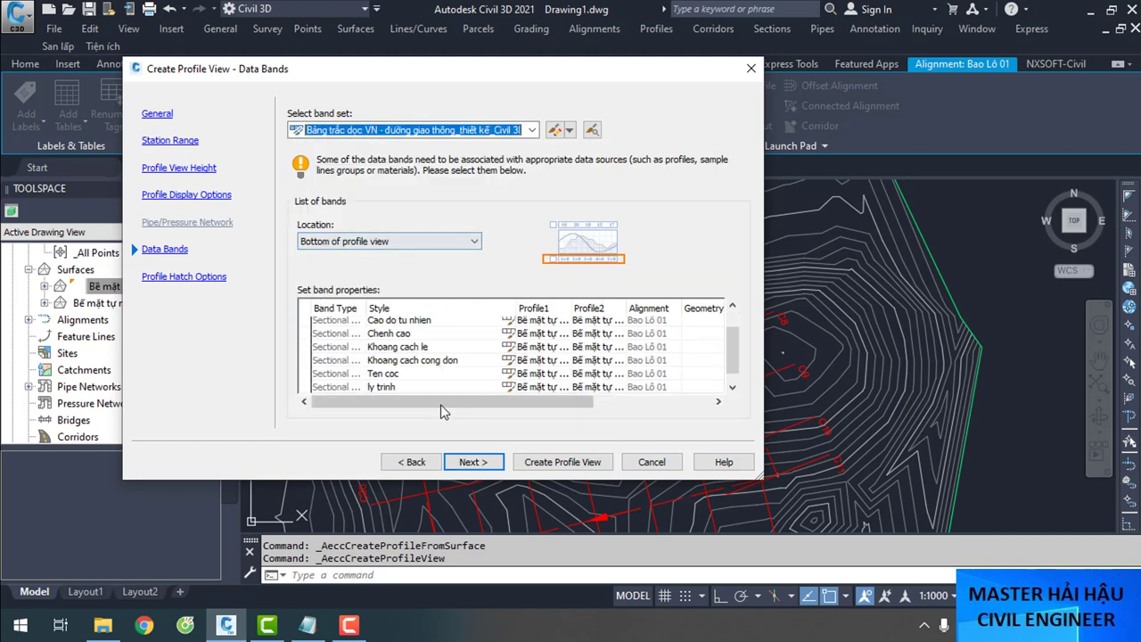
pyautogui.scroll(-1, 448, 350)
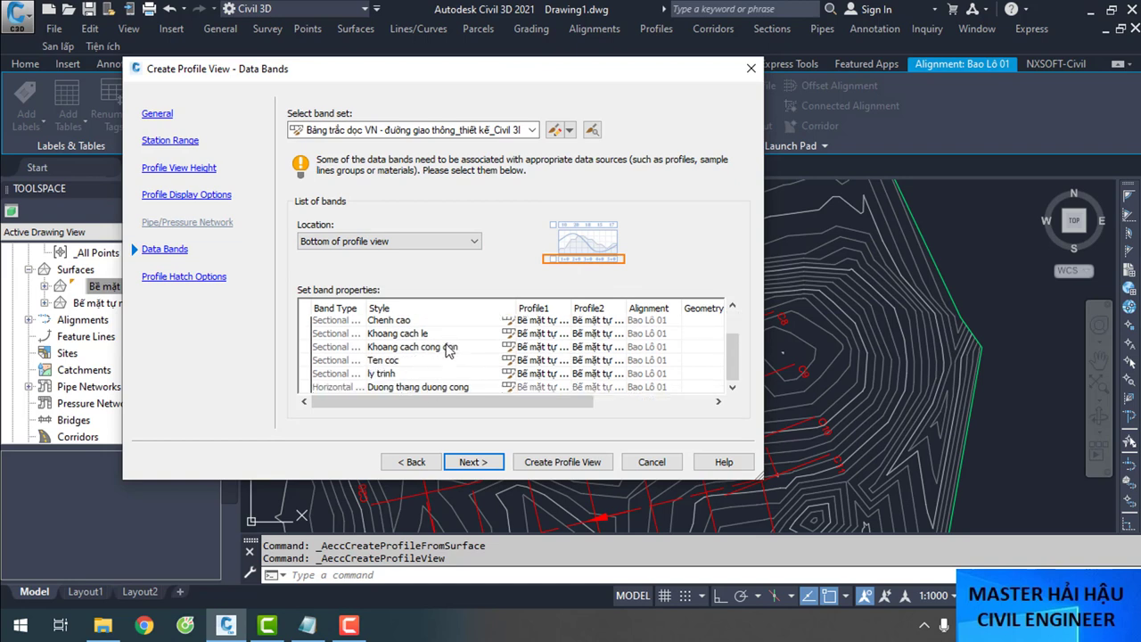
# Review the profile view settings through the hatch options, then create the view and place it just east of the terrain surface
pyautogui.click(156, 114)
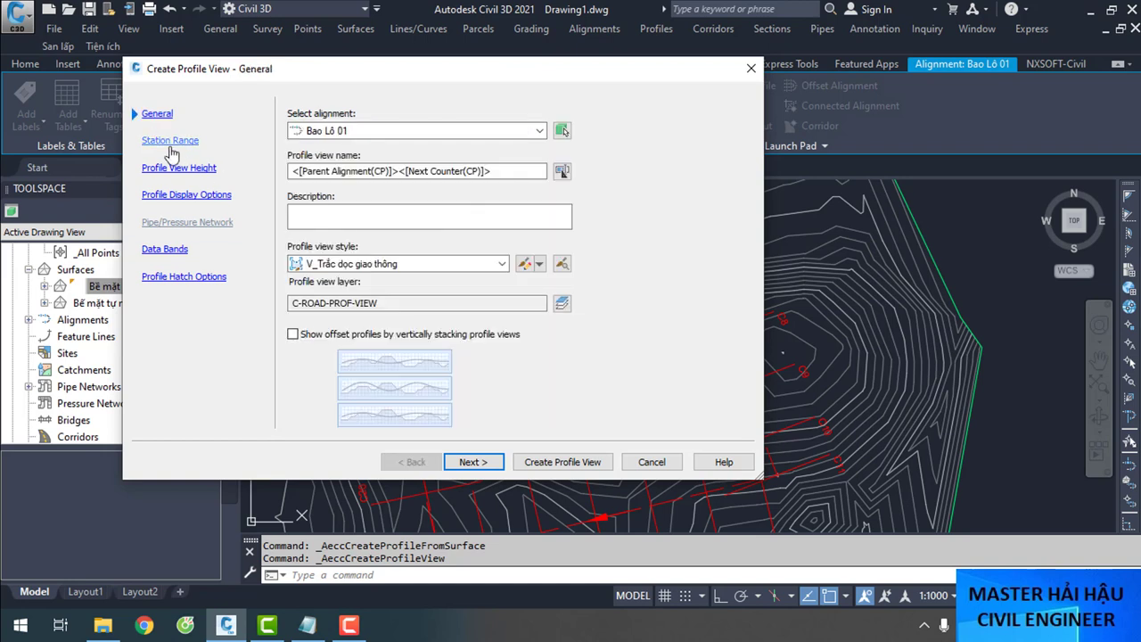
pyautogui.click(171, 143)
pyautogui.click(177, 169)
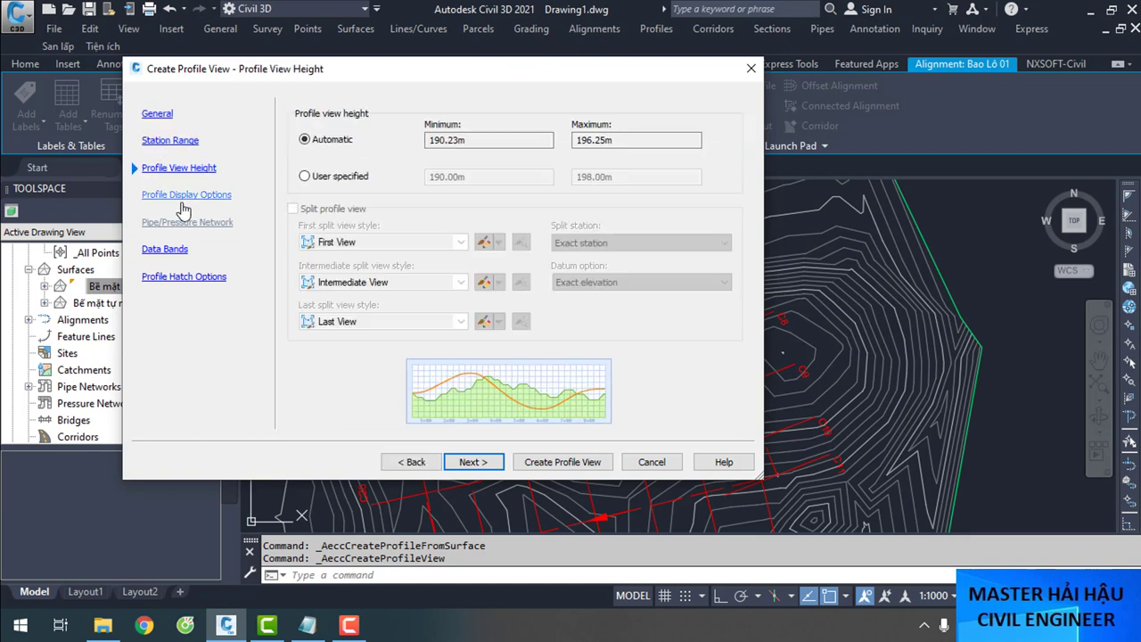
pyautogui.click(183, 196)
pyautogui.click(165, 249)
pyautogui.click(176, 278)
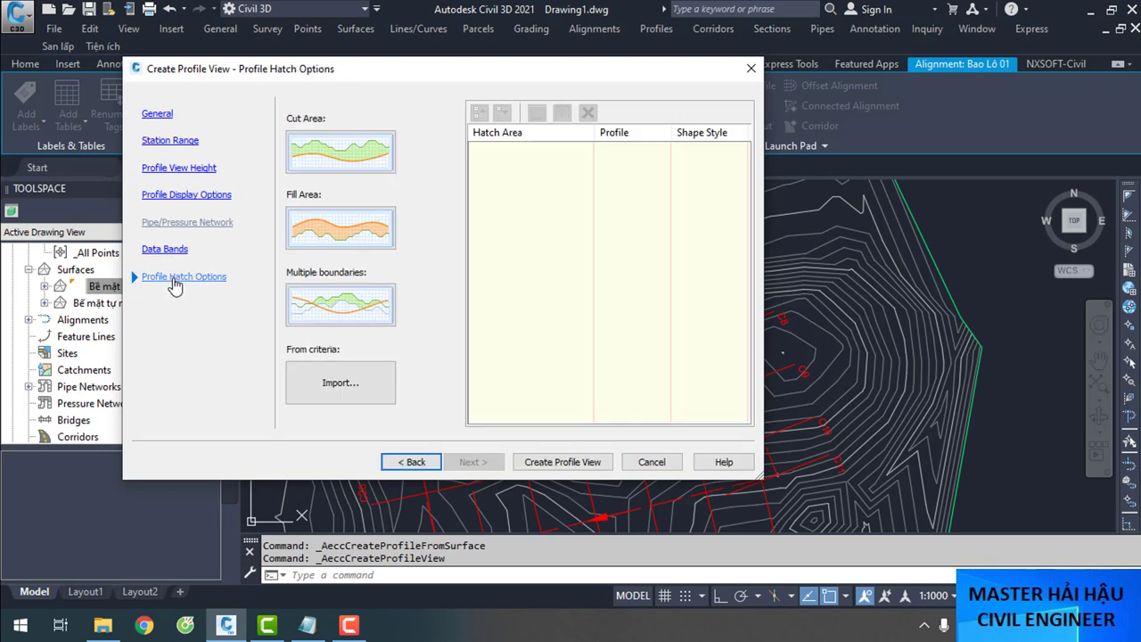
pyautogui.click(547, 461)
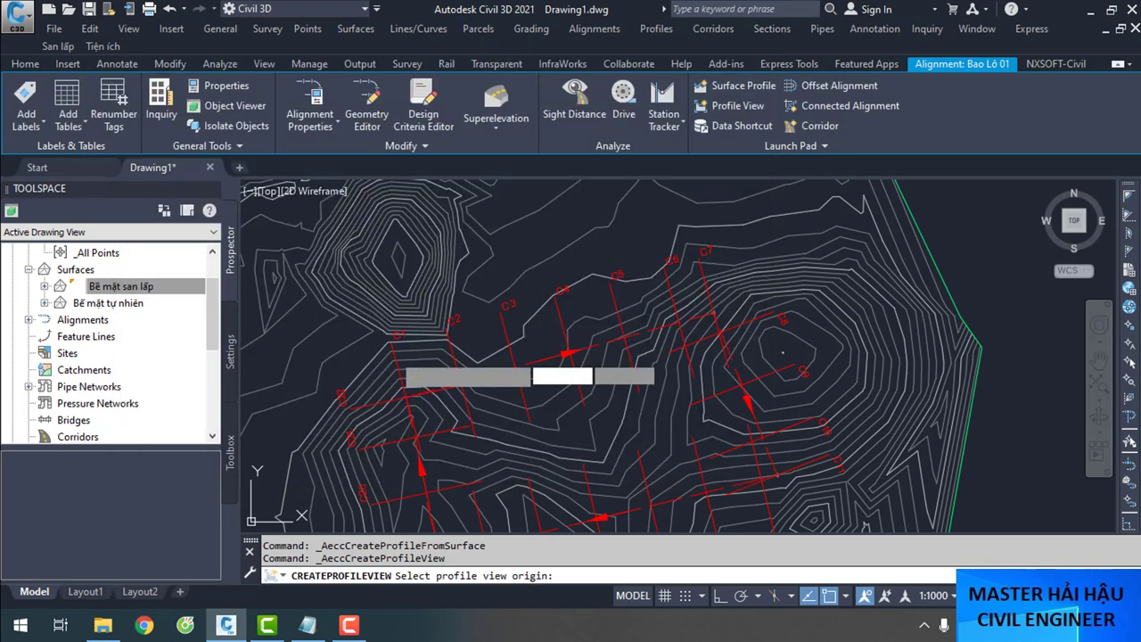
pyautogui.scroll(-3, 536, 393)
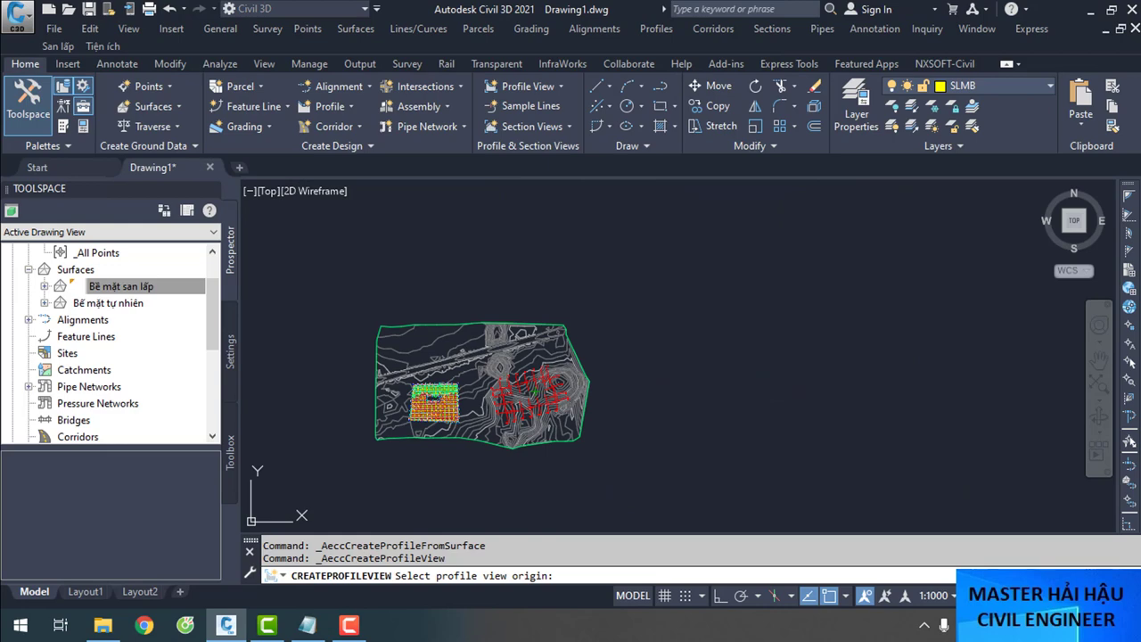
pyautogui.click(650, 331)
pyautogui.scroll(4, 572, 339)
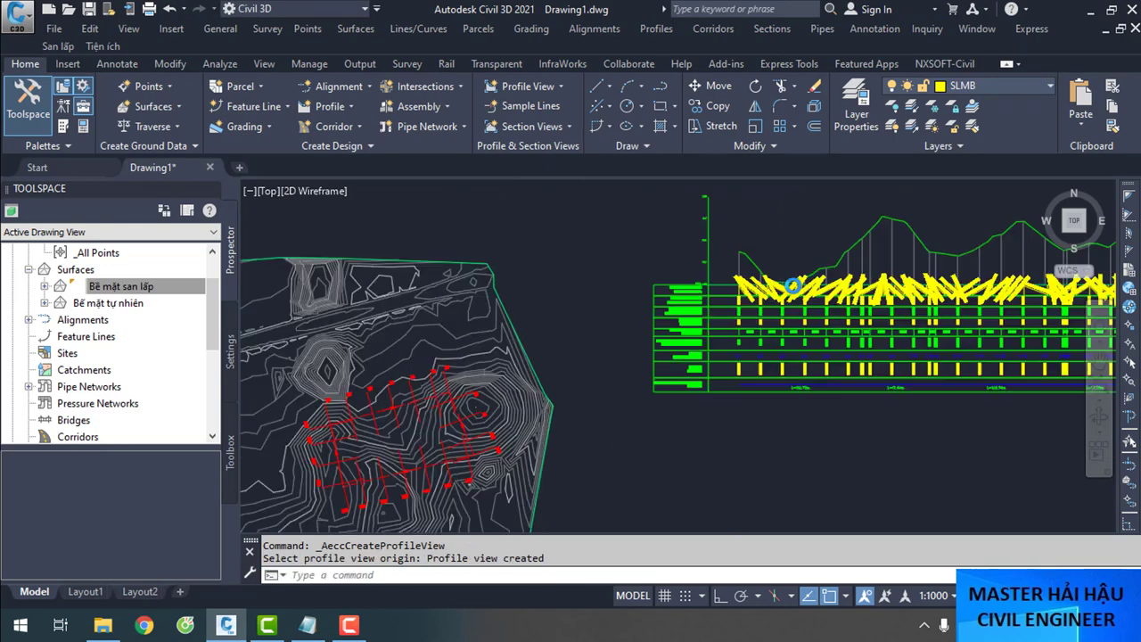
pyautogui.scroll(-3, 571, 339)
pyautogui.scroll(6, 562, 339)
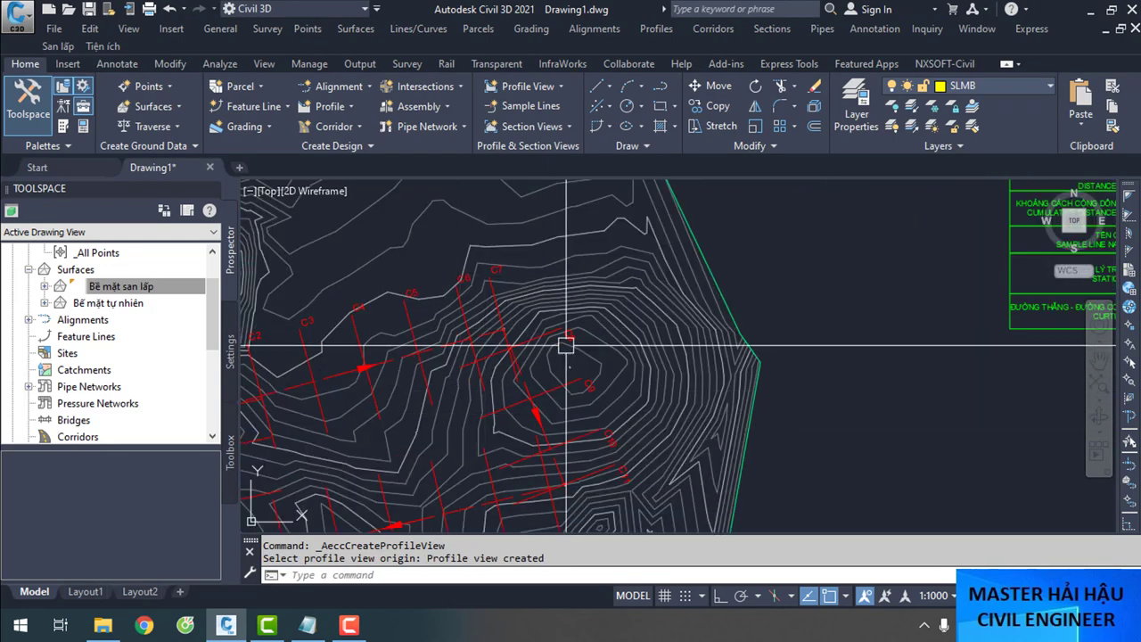
# Open the properties of the newly created Bao Lô 01 profile view
pyautogui.scroll(4, 527, 339)
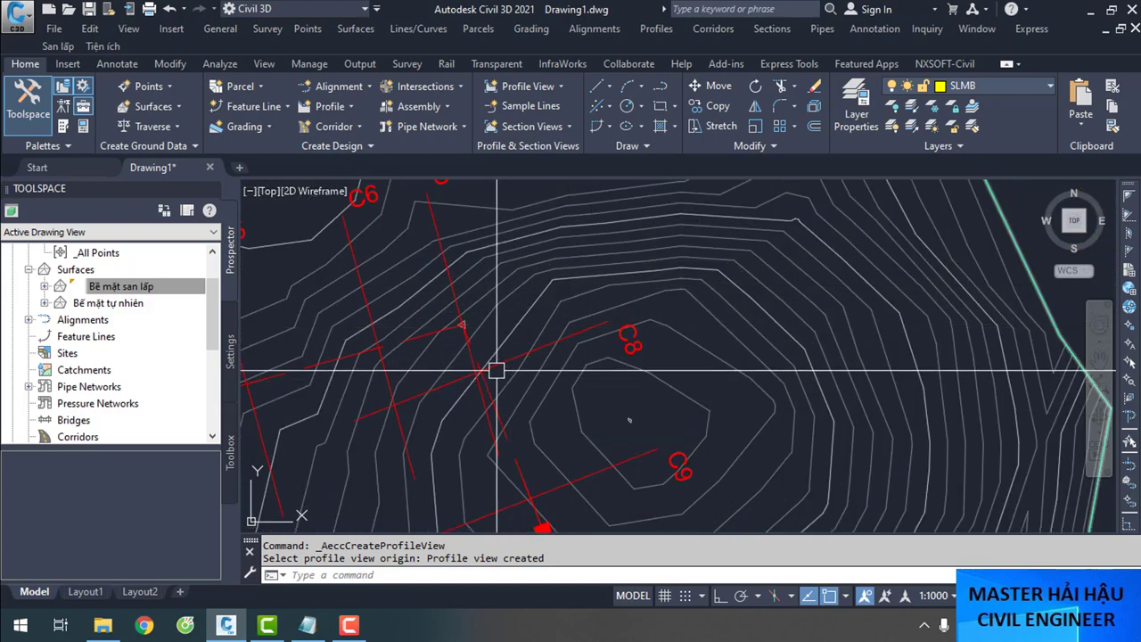
pyautogui.scroll(-5, 422, 396)
pyautogui.scroll(-3, 422, 396)
pyautogui.scroll(4, 657, 392)
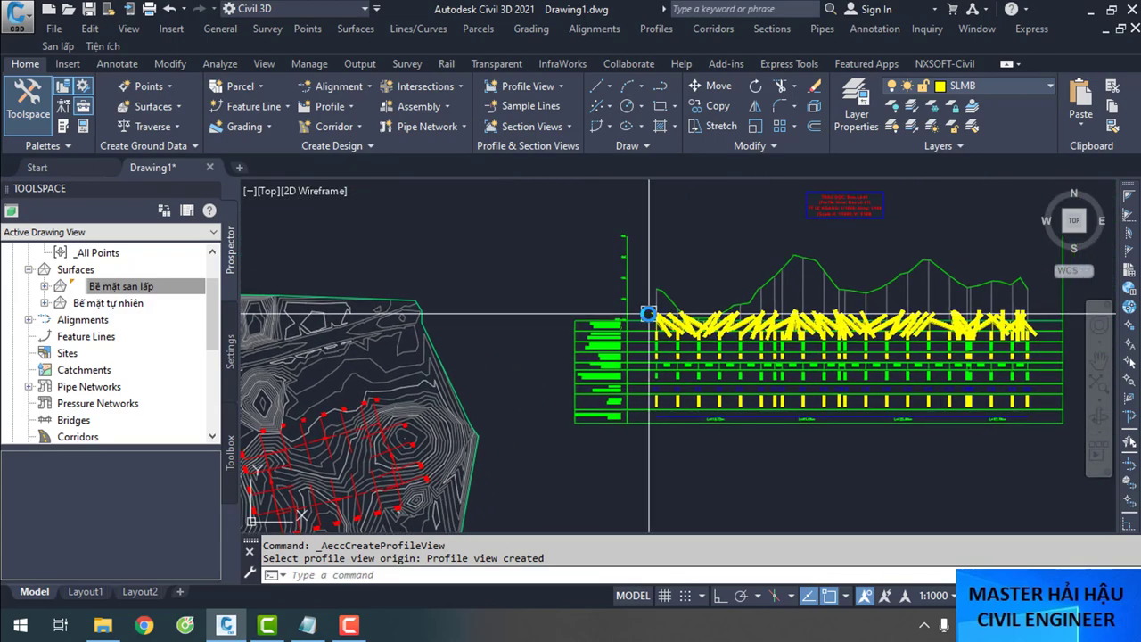
pyautogui.scroll(3, 542, 374)
pyautogui.scroll(-2, 479, 426)
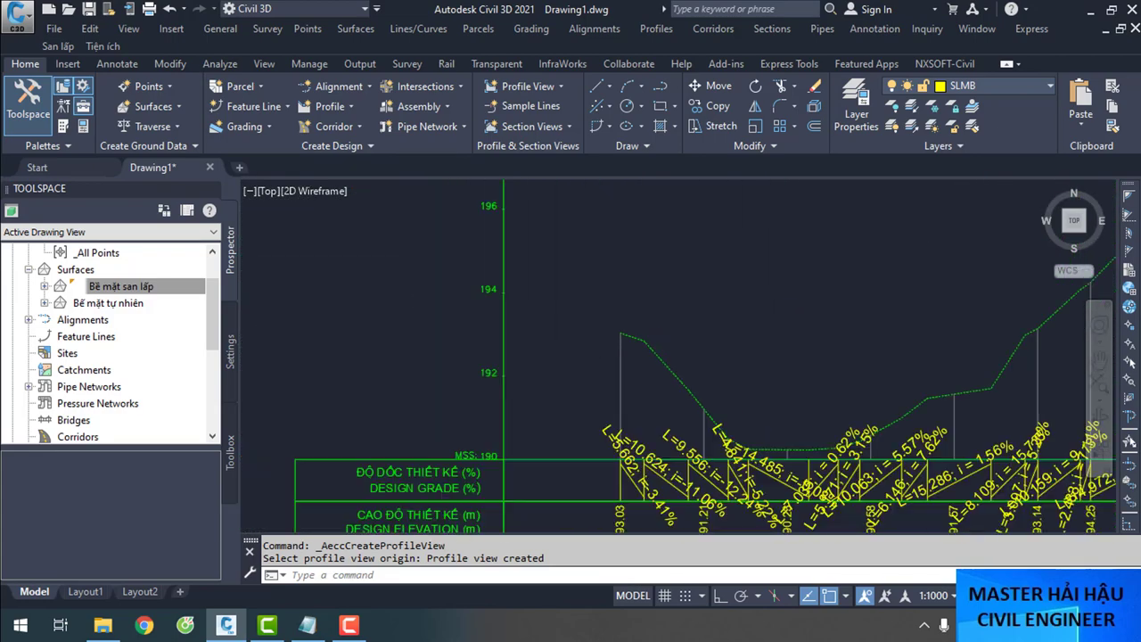
pyautogui.scroll(-2, 480, 426)
pyautogui.scroll(5, 539, 404)
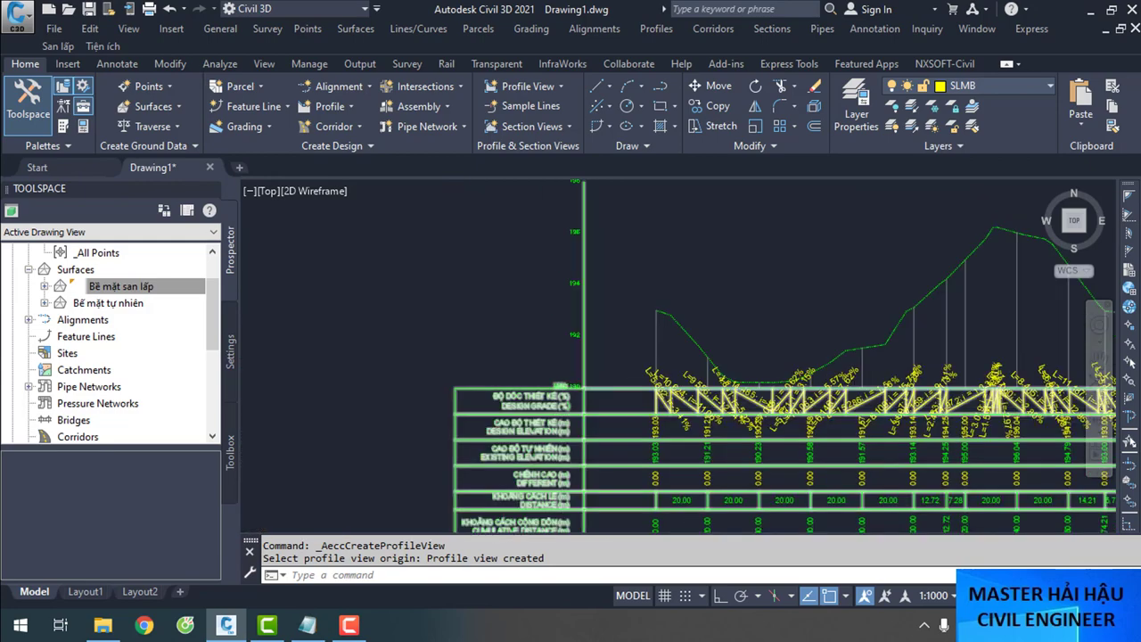
pyautogui.click(539, 403)
pyautogui.rightClick(536, 417)
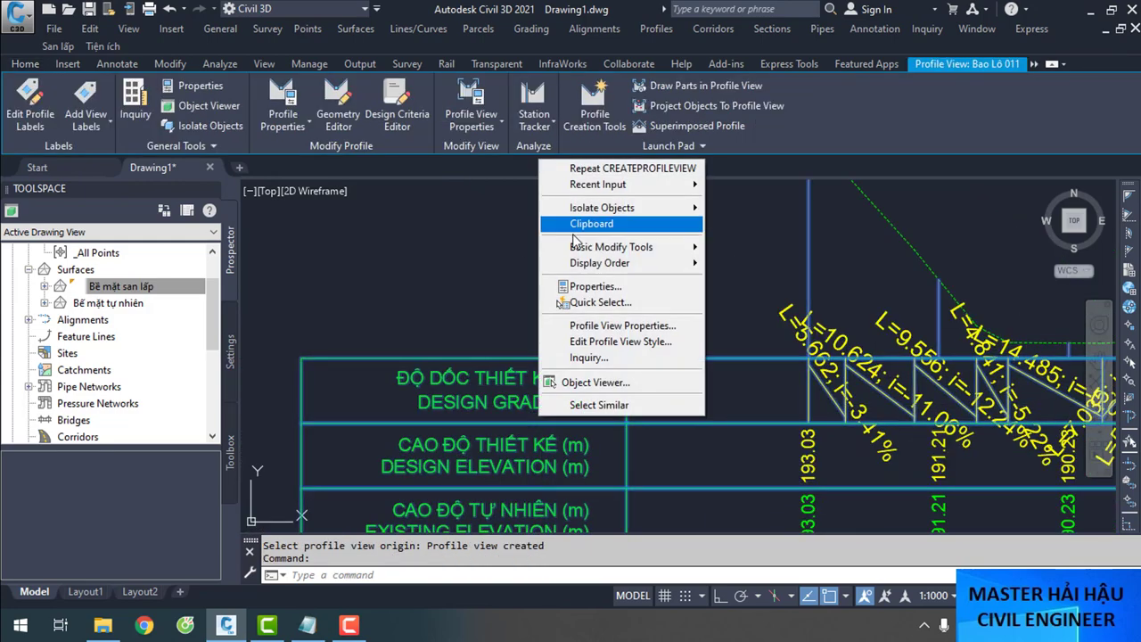
pyautogui.click(636, 328)
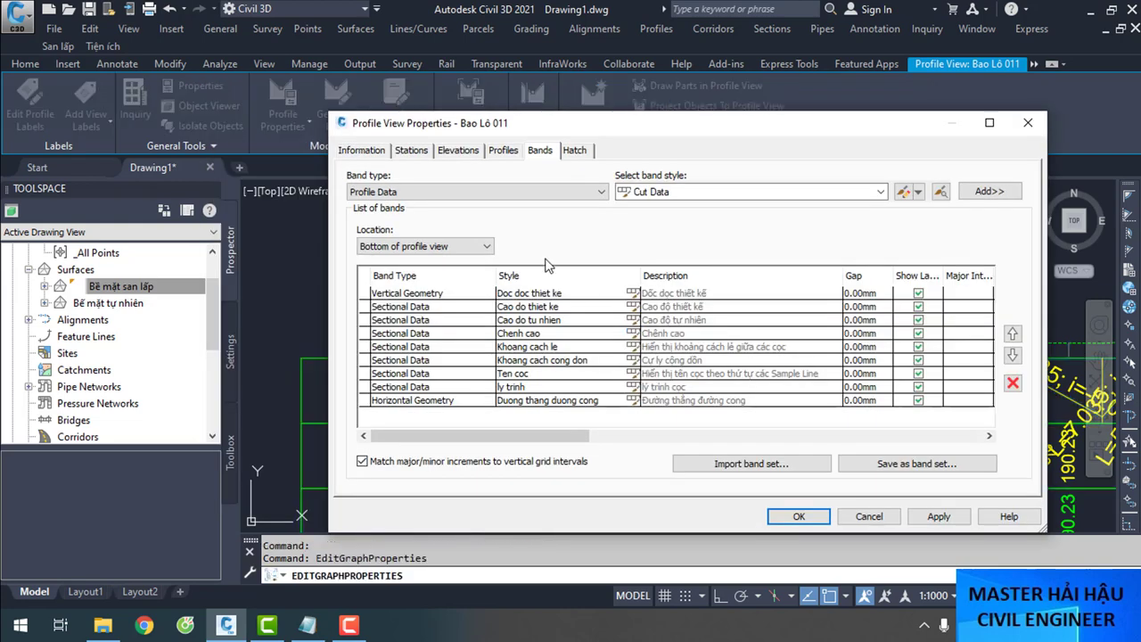
# Give the profile view a user-specified elevation range with a minimum of 170 m and a maximum of 200 m
pyautogui.click(371, 151)
pyautogui.click(414, 152)
pyautogui.click(470, 153)
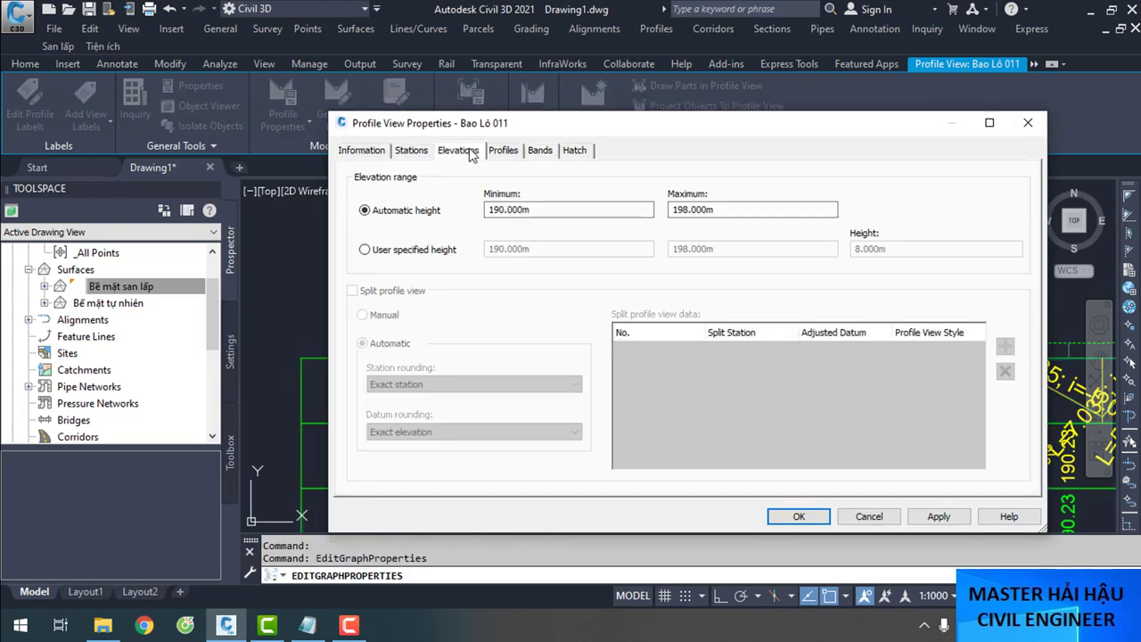
pyautogui.click(365, 251)
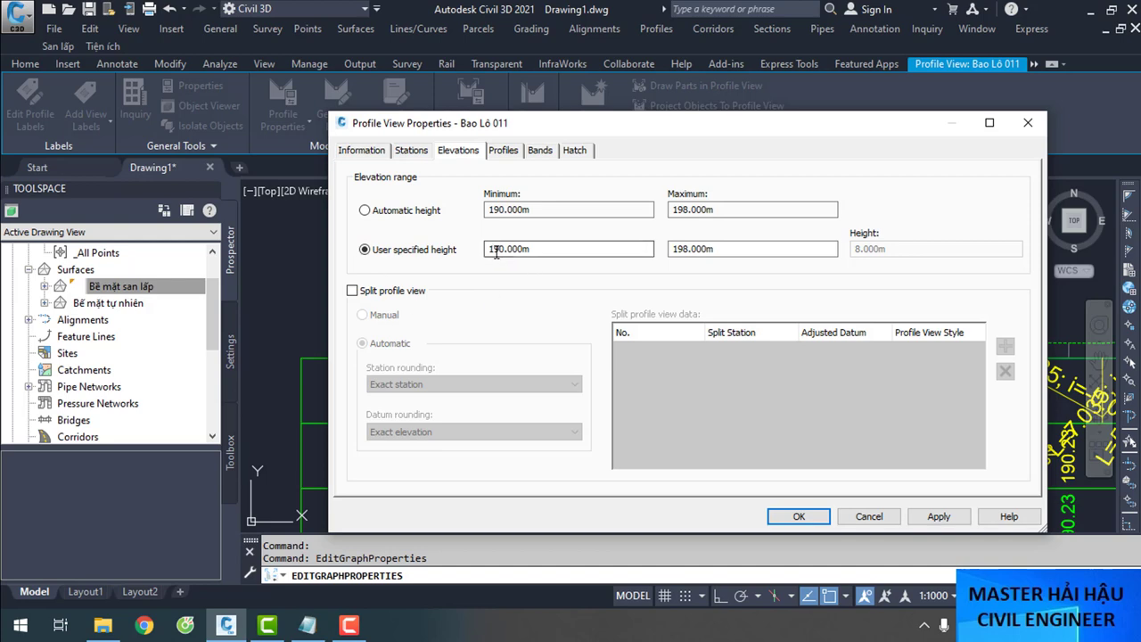
pyautogui.moveTo(498, 249); pyautogui.dragTo(492, 250)
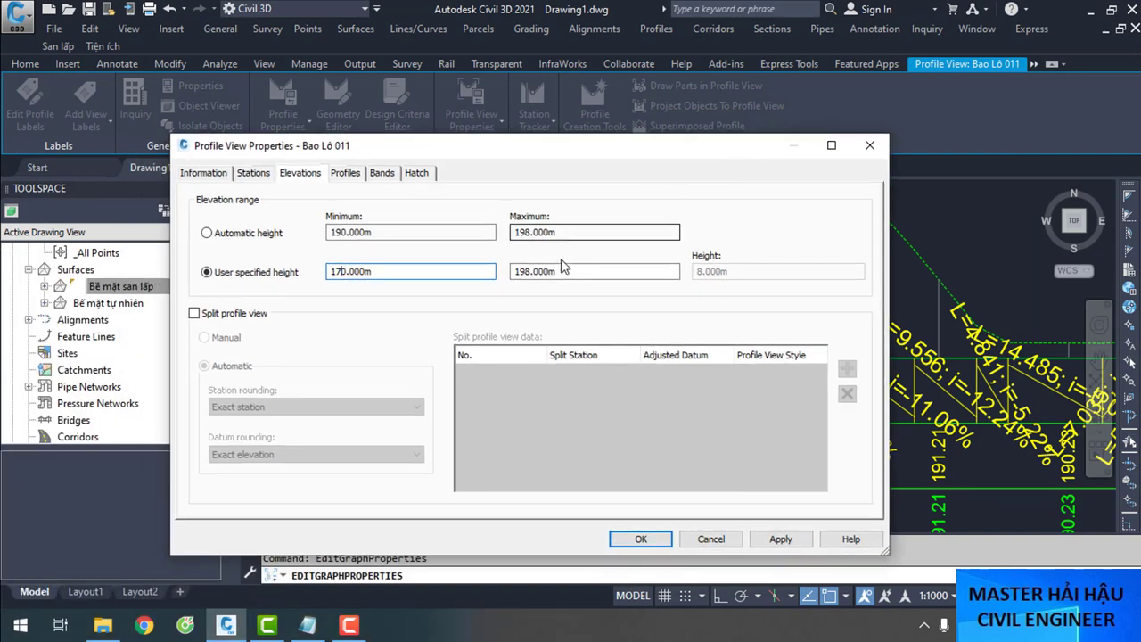
pyautogui.moveTo(532, 271); pyautogui.dragTo(493, 268)
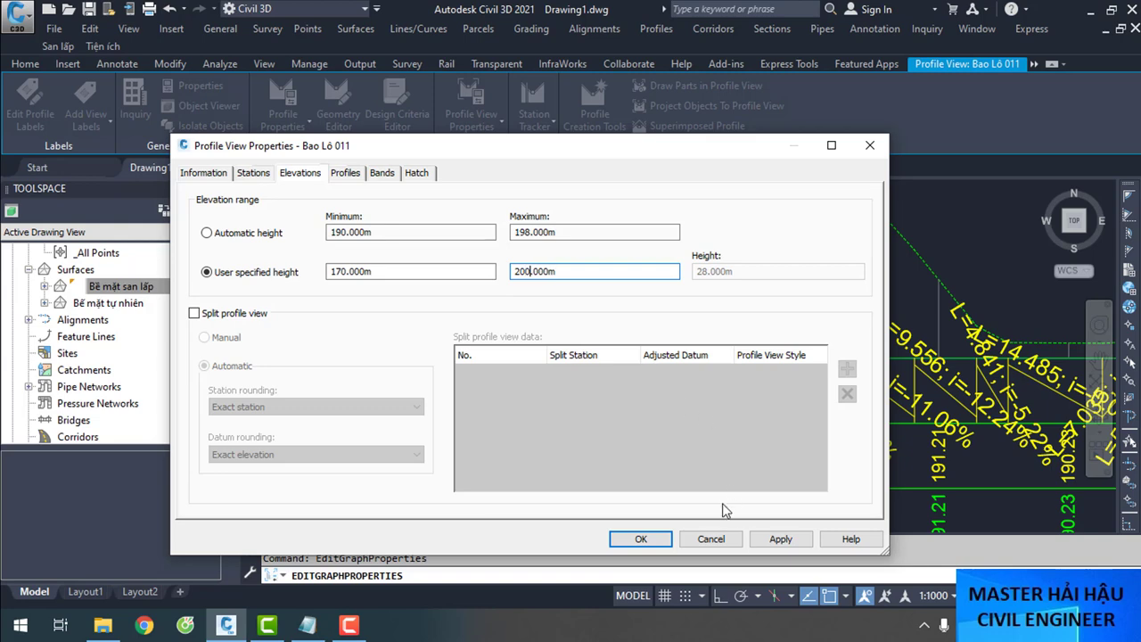
pyautogui.write('200')
pyautogui.click(640, 539)
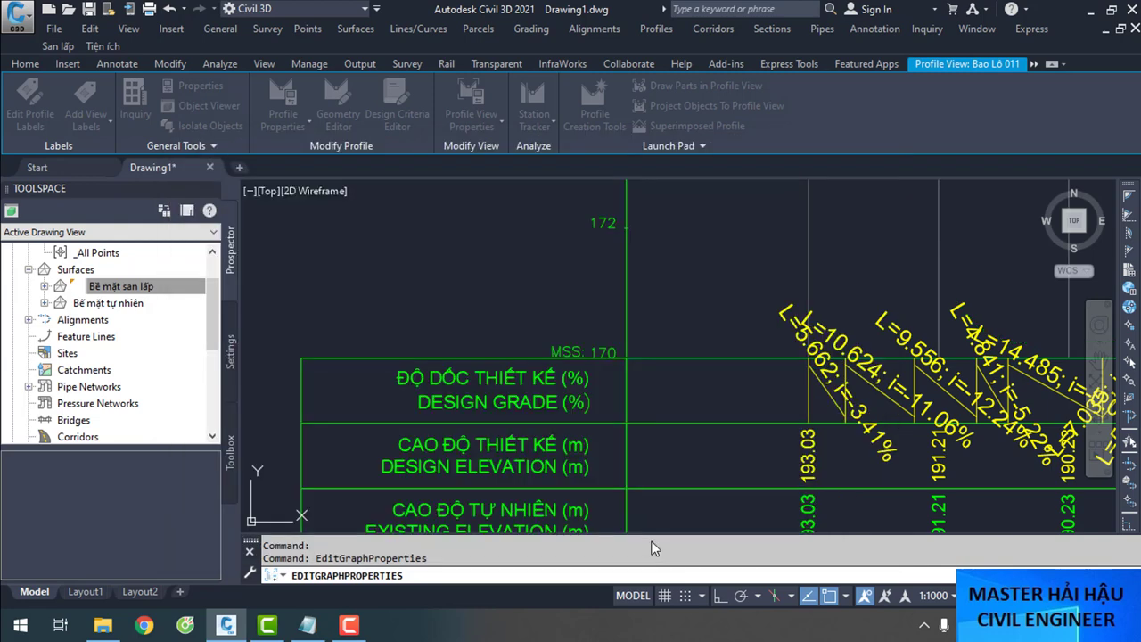
# Set the profile view's user-specified minimum elevation to 178 m
pyautogui.scroll(-5, 583, 330)
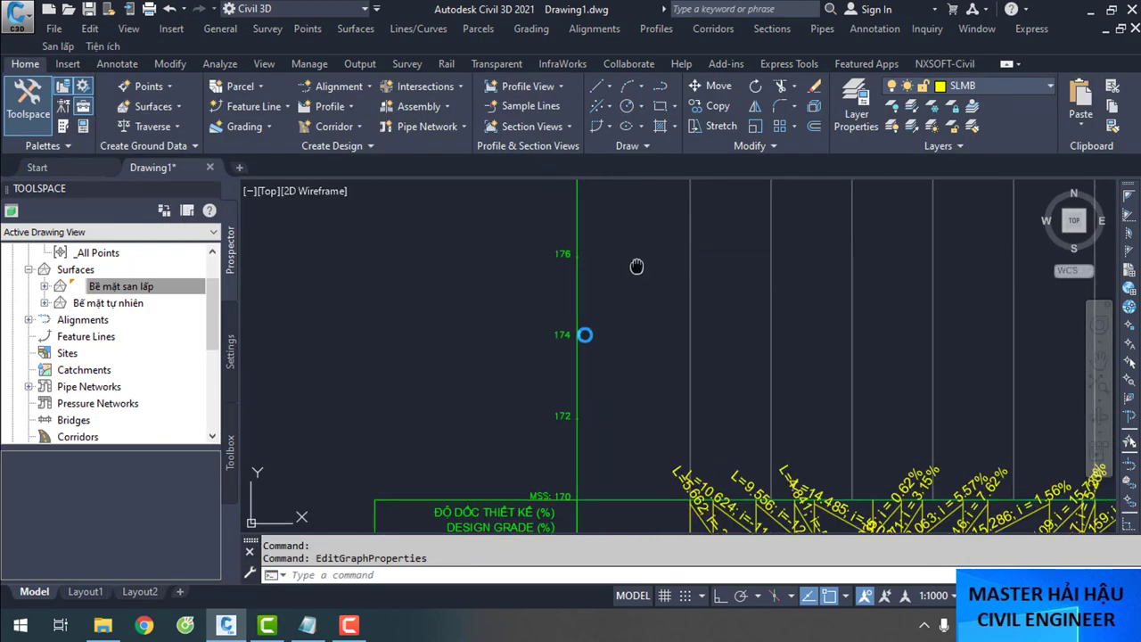
pyautogui.scroll(6, 636, 387)
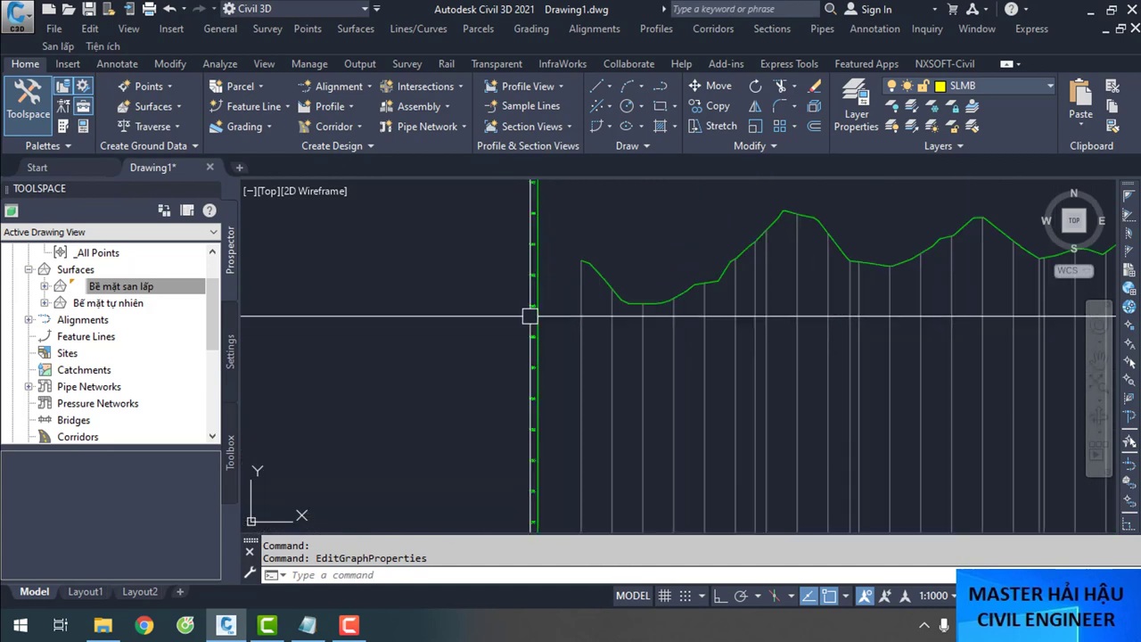
pyautogui.moveTo(565, 348); pyautogui.dragTo(541, 211, button='middle')
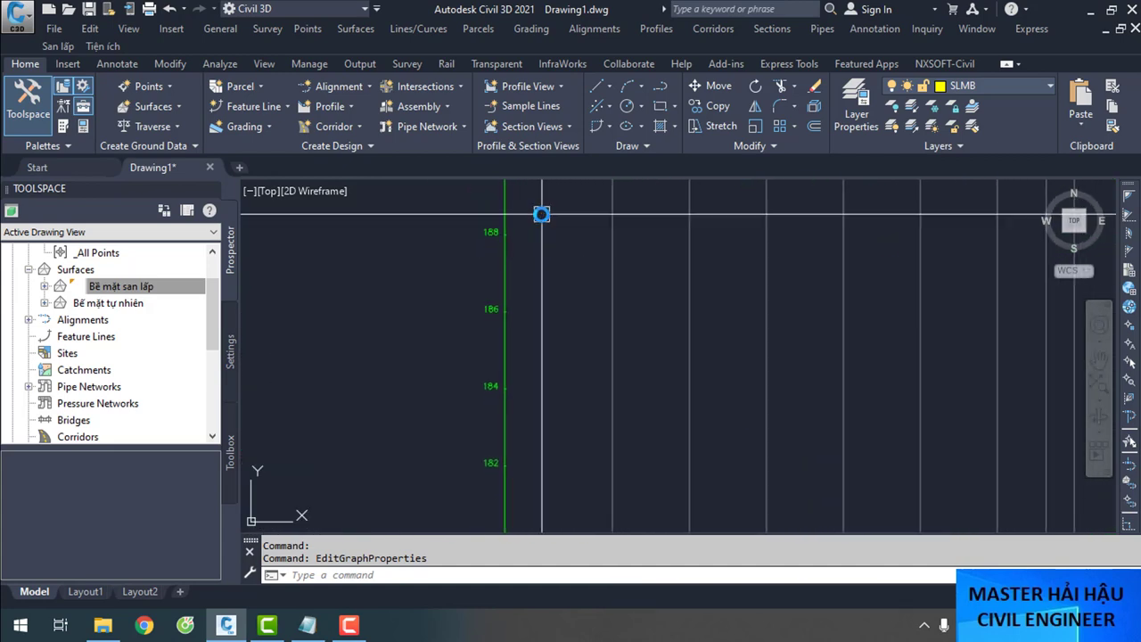
pyautogui.scroll(2, 466, 437)
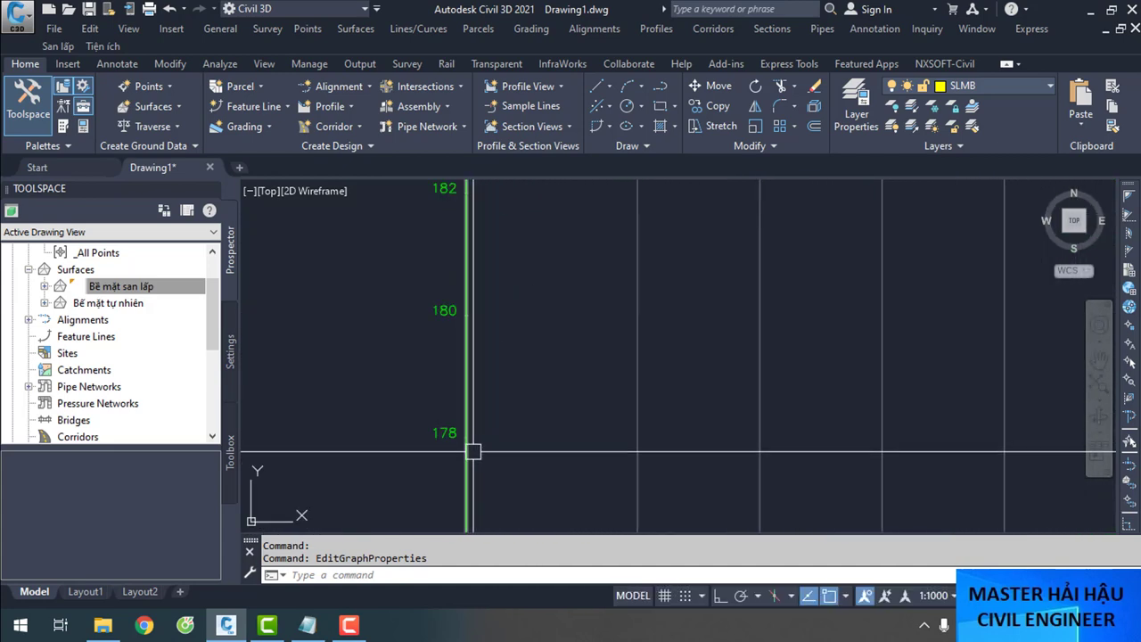
pyautogui.scroll(-6, 570, 428)
pyautogui.scroll(3, 574, 437)
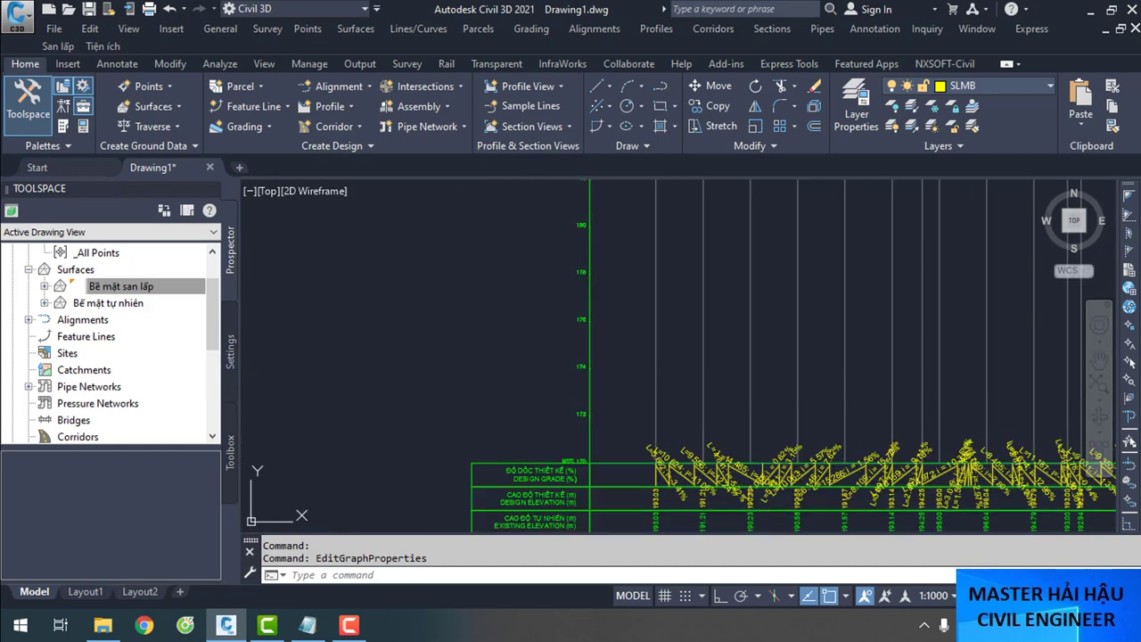
pyautogui.click(583, 383)
pyautogui.rightClick(583, 383)
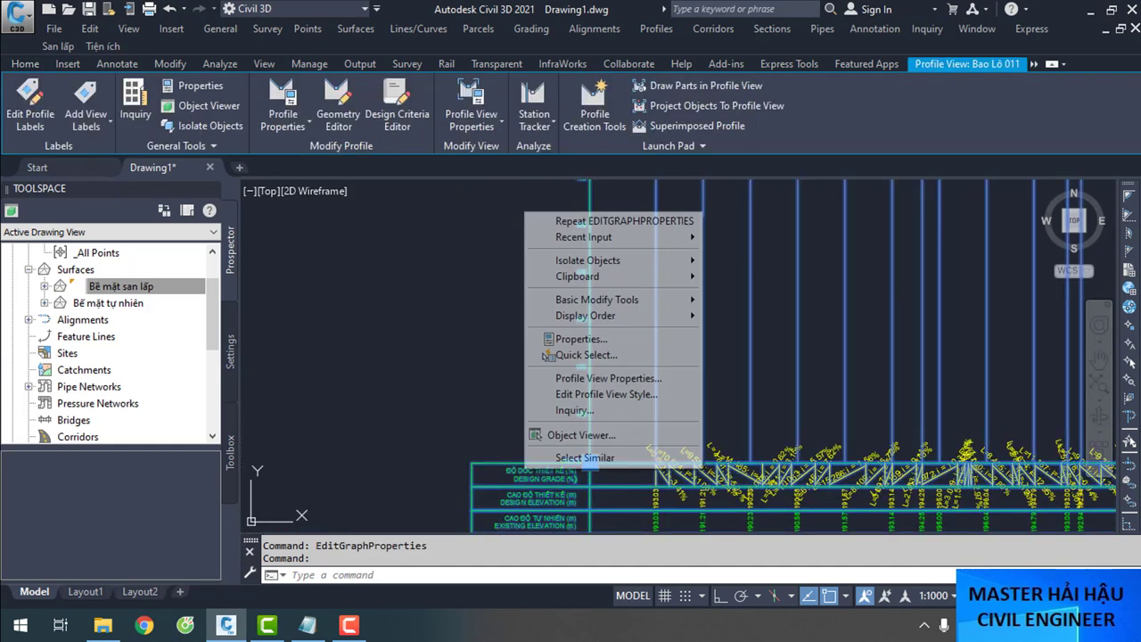
pyautogui.click(590, 381)
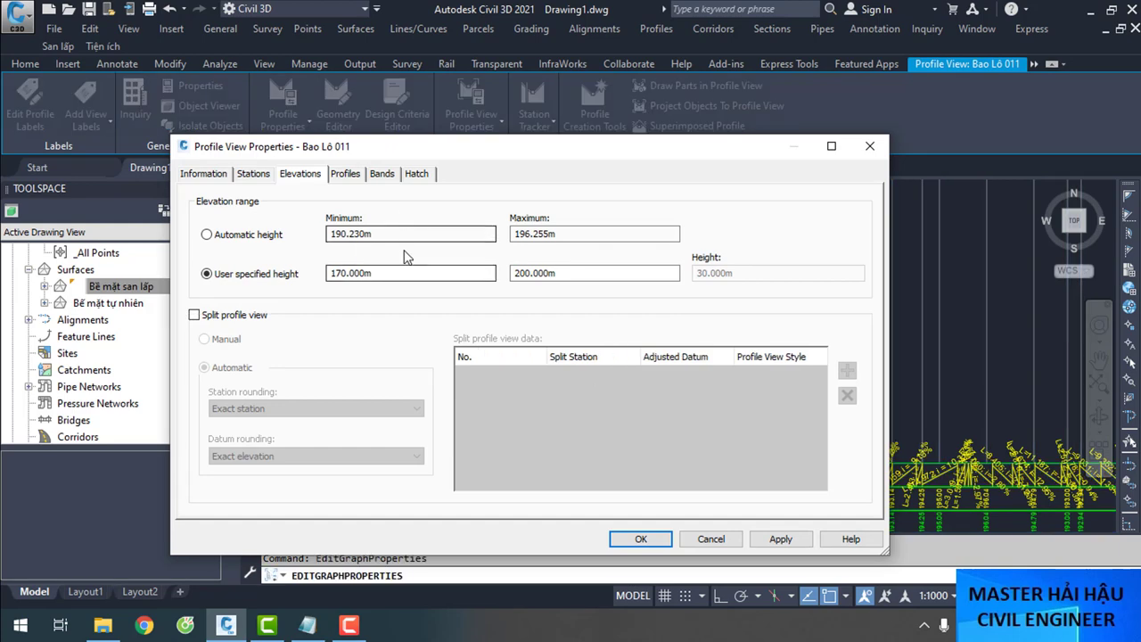
pyautogui.click(345, 273)
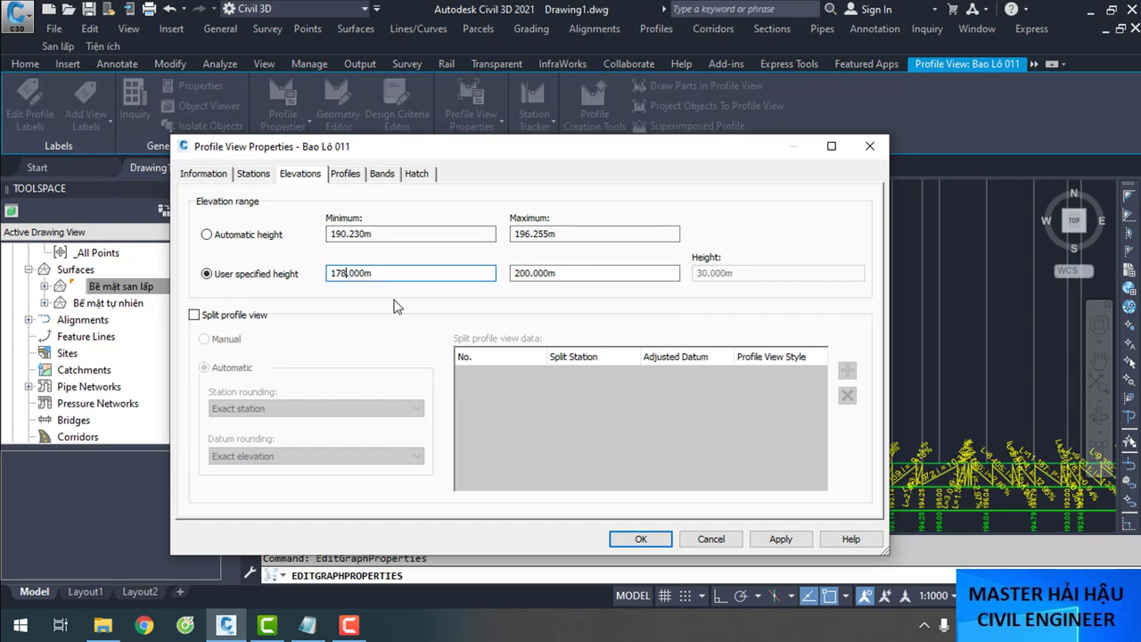
pyautogui.click(640, 539)
pyautogui.press('Escape')
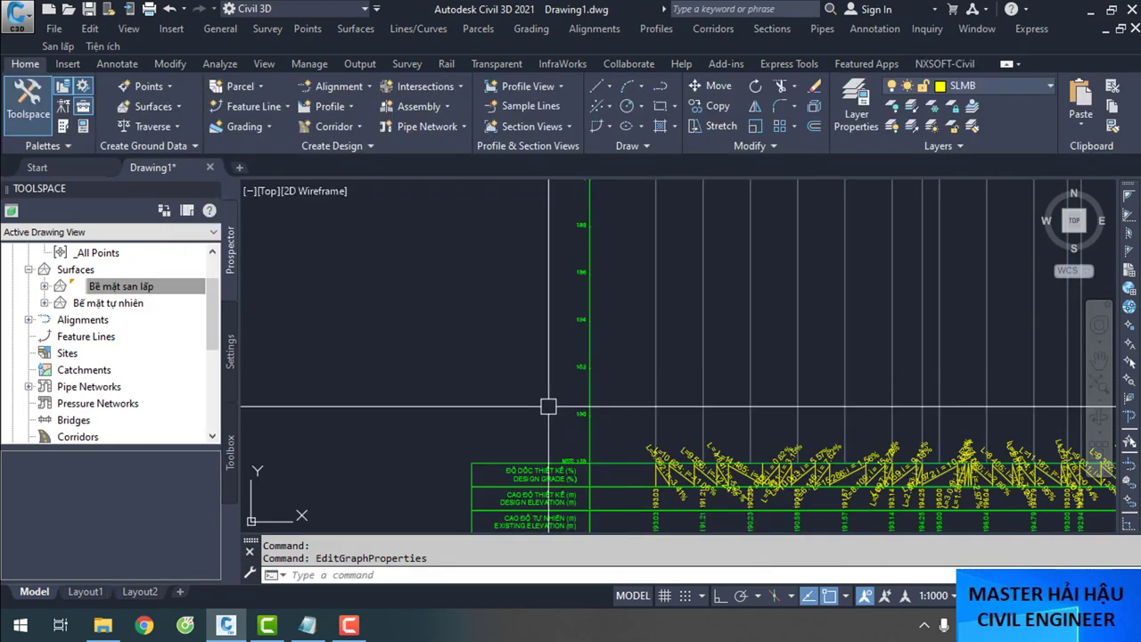
# Draw a horizontal construction line through the 180 elevation mark on the profile view's vertical axis, with Ortho on
pyautogui.scroll(-2, 608, 365)
pyautogui.scroll(6, 608, 365)
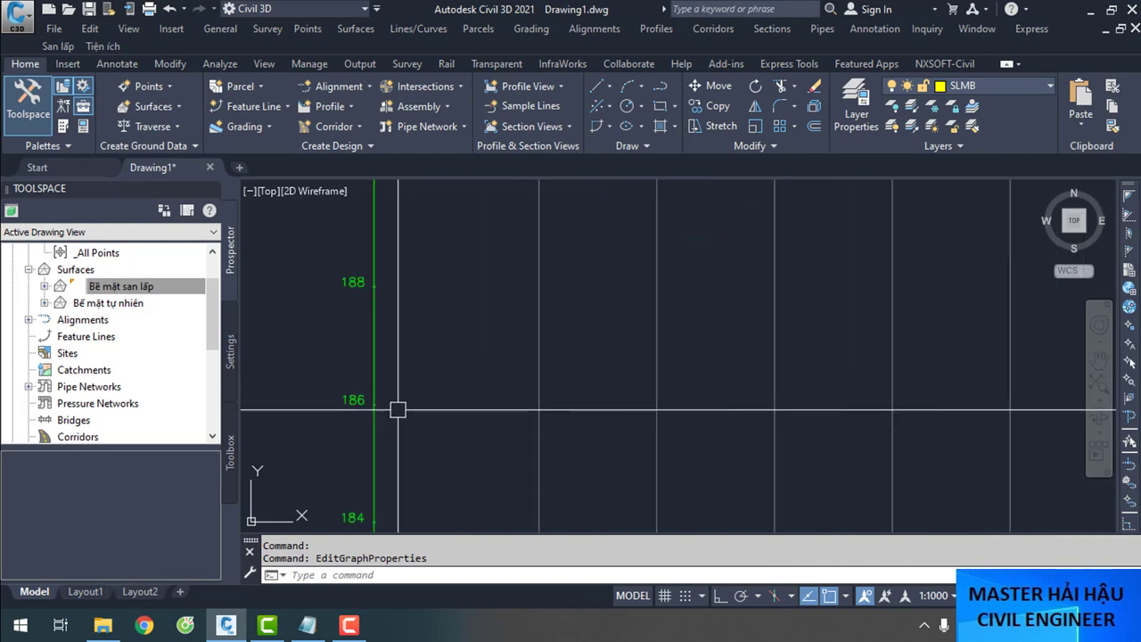
pyautogui.moveTo(502, 443)
pyautogui.mouseDown(button='middle')
pyautogui.moveTo(502, 255)
pyautogui.moveTo(469, 360)
pyautogui.mouseUp(button='middle')
pyautogui.write('XL')
pyautogui.press('Return')
pyautogui.scroll(3, 457, 378)
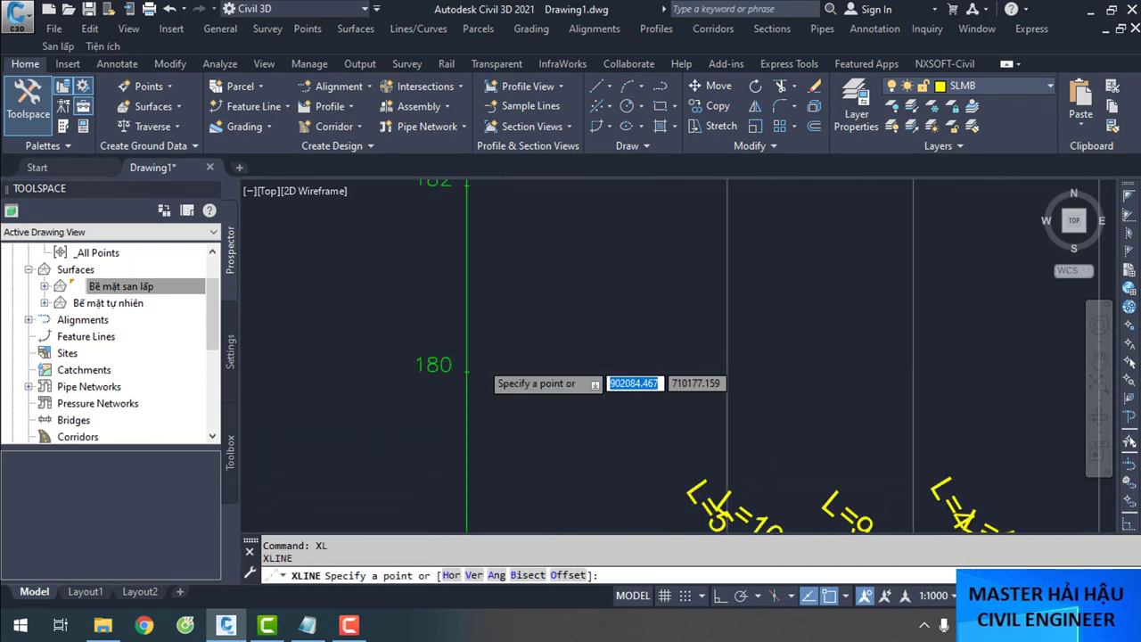
pyautogui.click(456, 378)
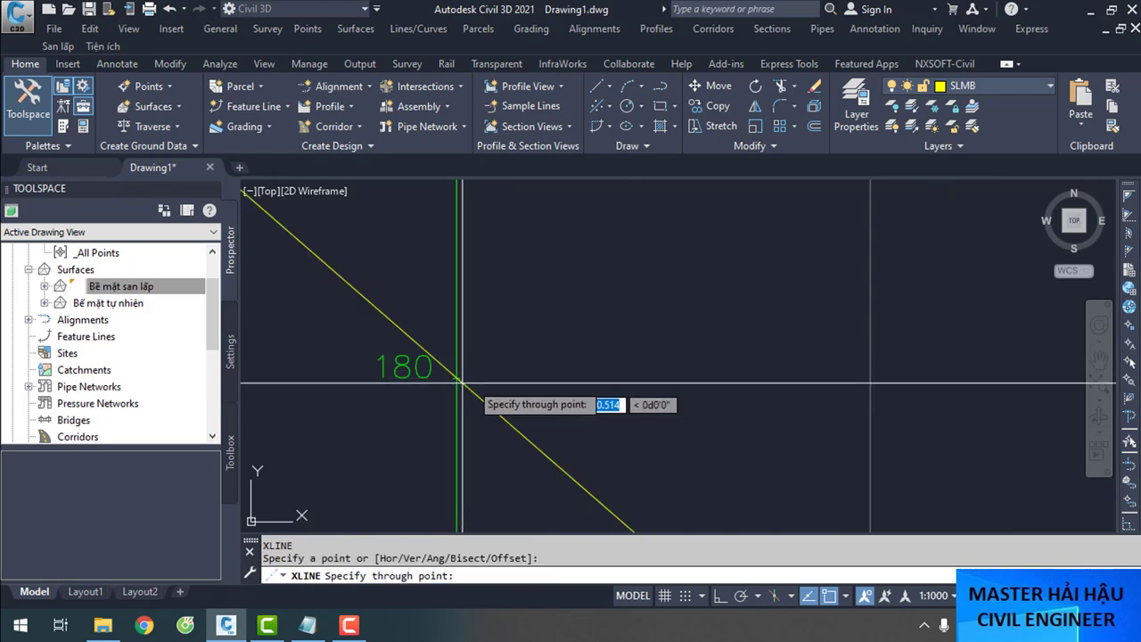
pyautogui.press('F8')
pyautogui.click(612, 399)
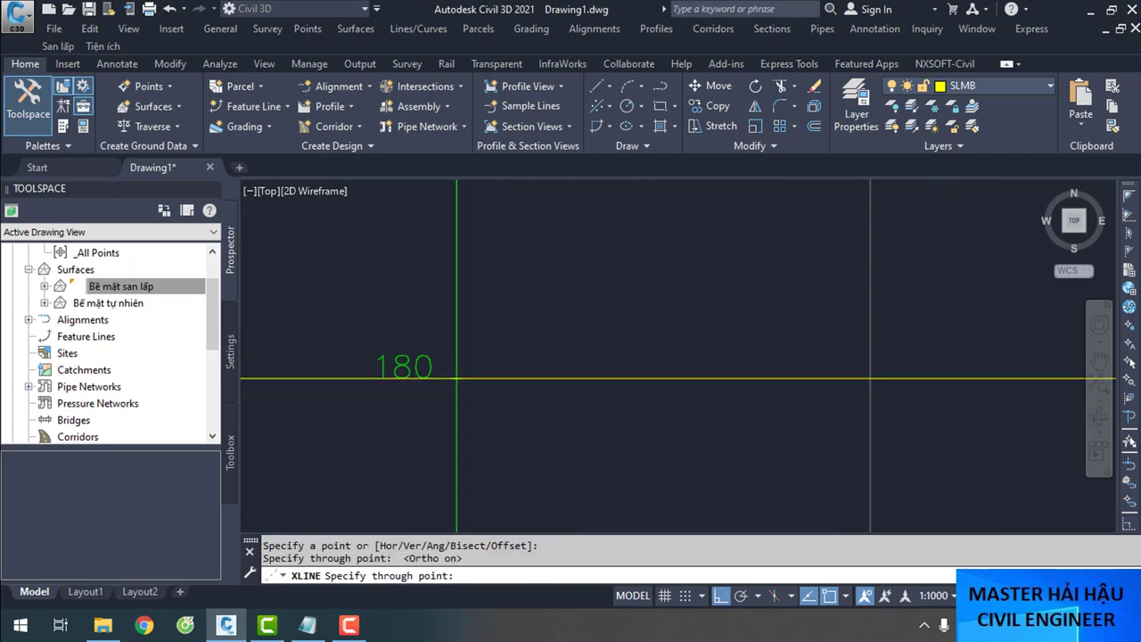
pyautogui.press('Return')
pyautogui.scroll(-3, 578, 404)
pyautogui.scroll(-3, 578, 404)
pyautogui.scroll(5, 603, 400)
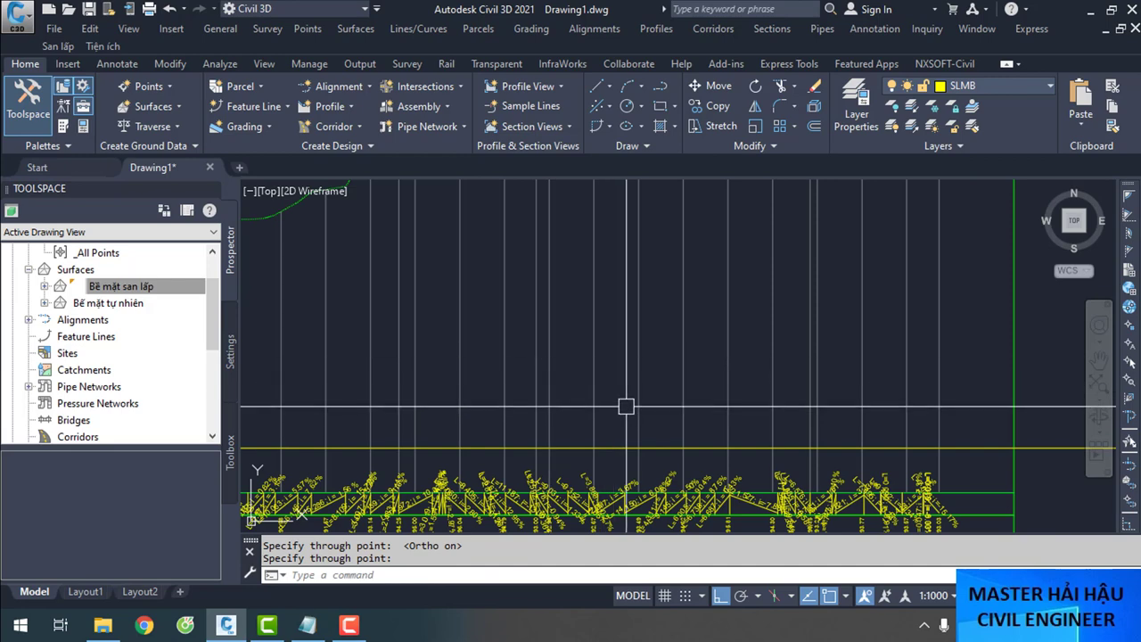
pyautogui.scroll(-4, 420, 393)
pyautogui.scroll(4, 420, 392)
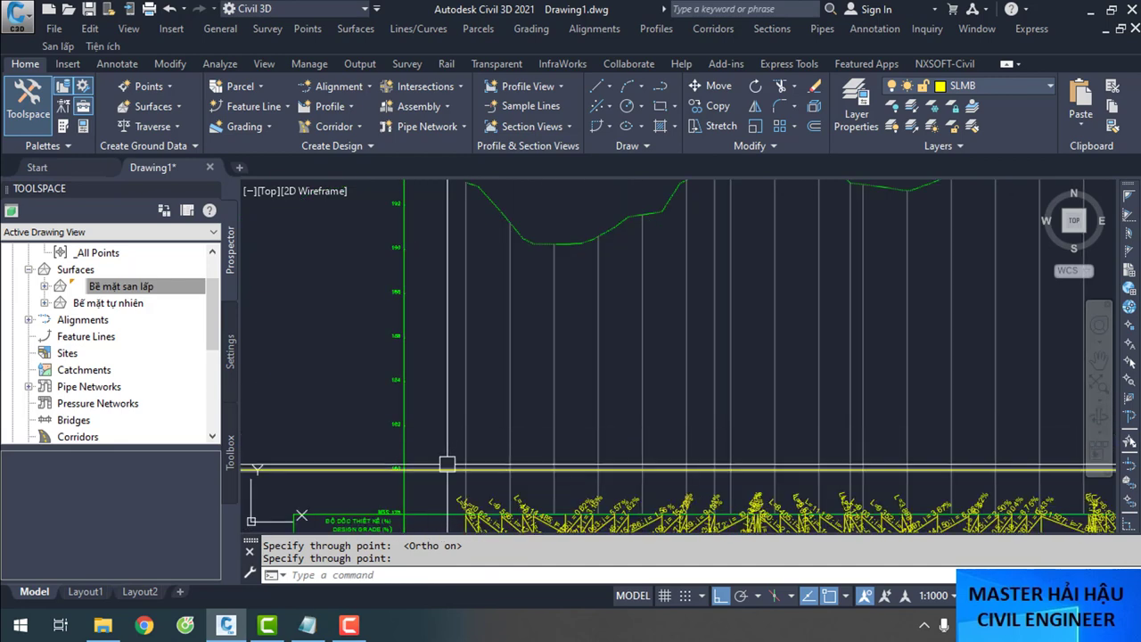
pyautogui.click(404, 469)
pyautogui.click(404, 469)
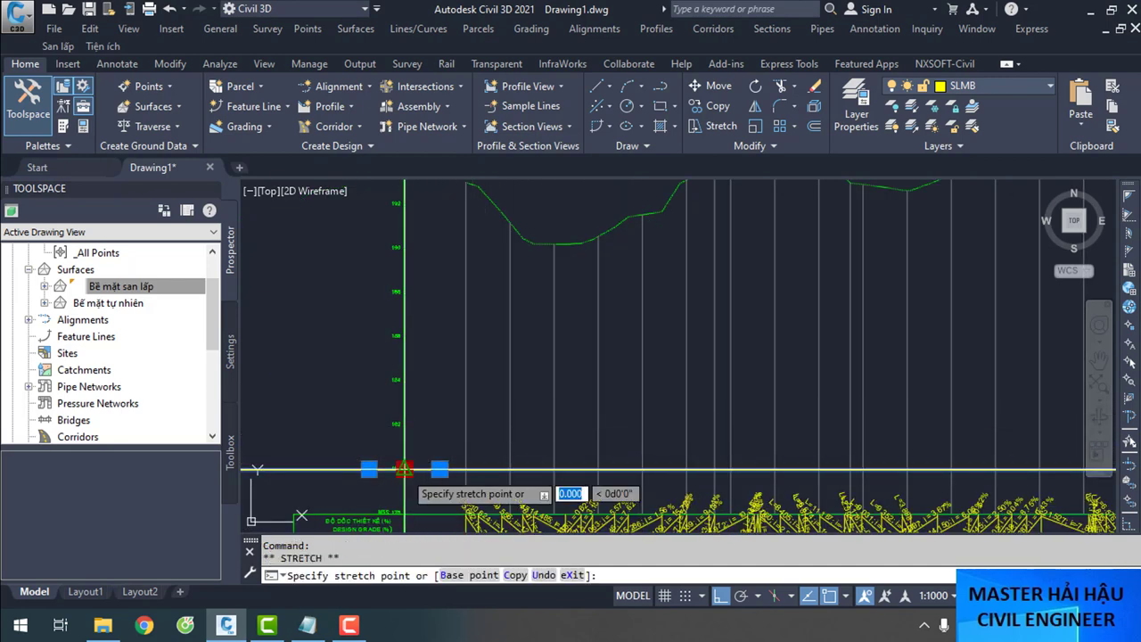
pyautogui.scroll(4, 411, 365)
pyautogui.scroll(-5, 411, 374)
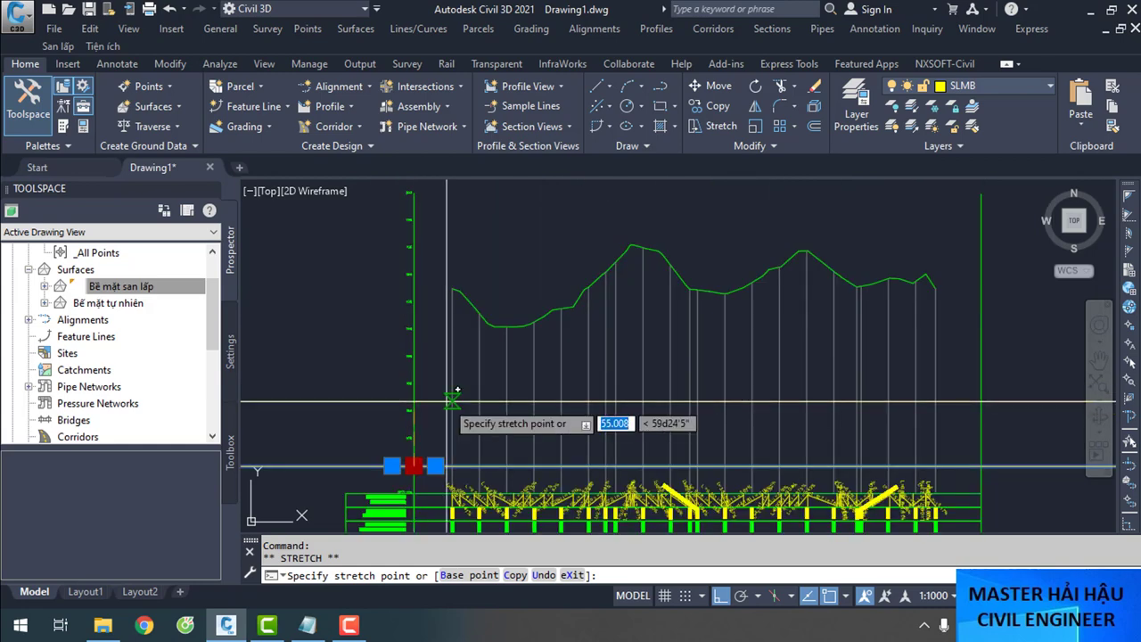
pyautogui.scroll(2, 411, 383)
pyautogui.scroll(-5, 411, 385)
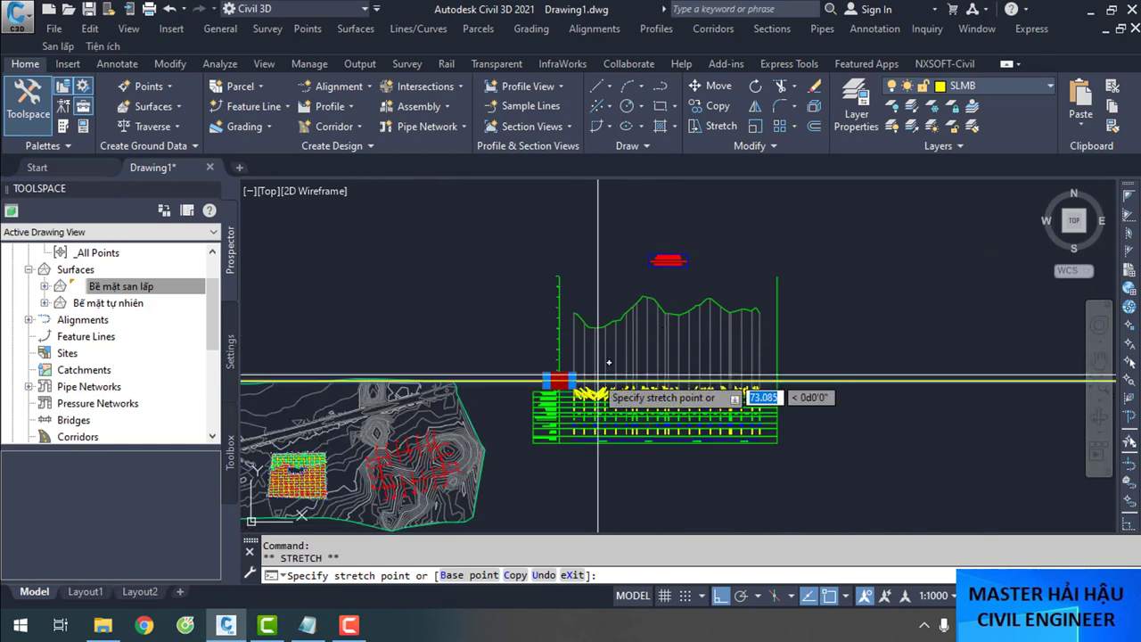
pyautogui.scroll(5, 495, 439)
pyautogui.scroll(-8, 589, 357)
pyautogui.press('Escape')
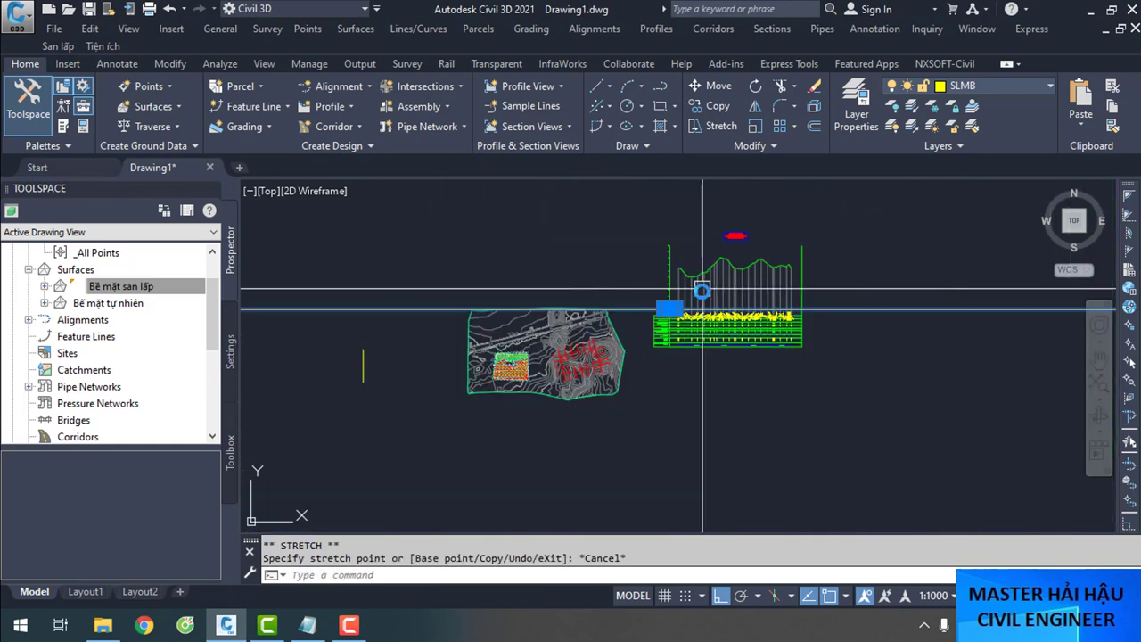
pyautogui.press('Escape')
pyautogui.press('Escape')
# Select sample line C8 of the Taluy group on the contour plan
pyautogui.scroll(5, 597, 341)
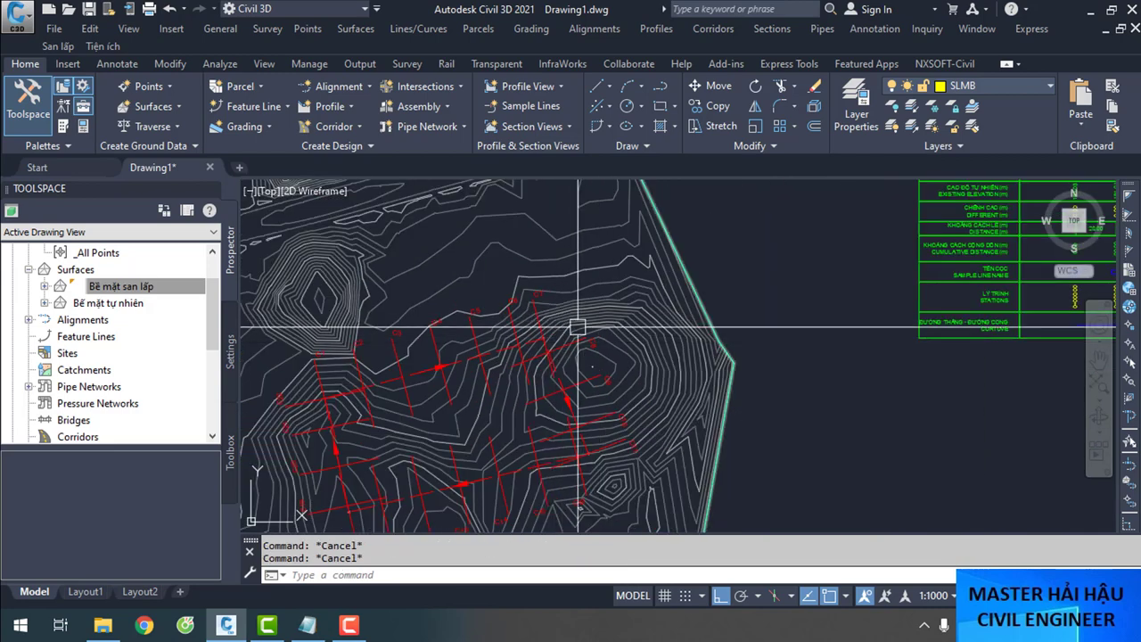
pyautogui.scroll(2, 579, 324)
pyautogui.scroll(2, 575, 347)
pyautogui.click(579, 354)
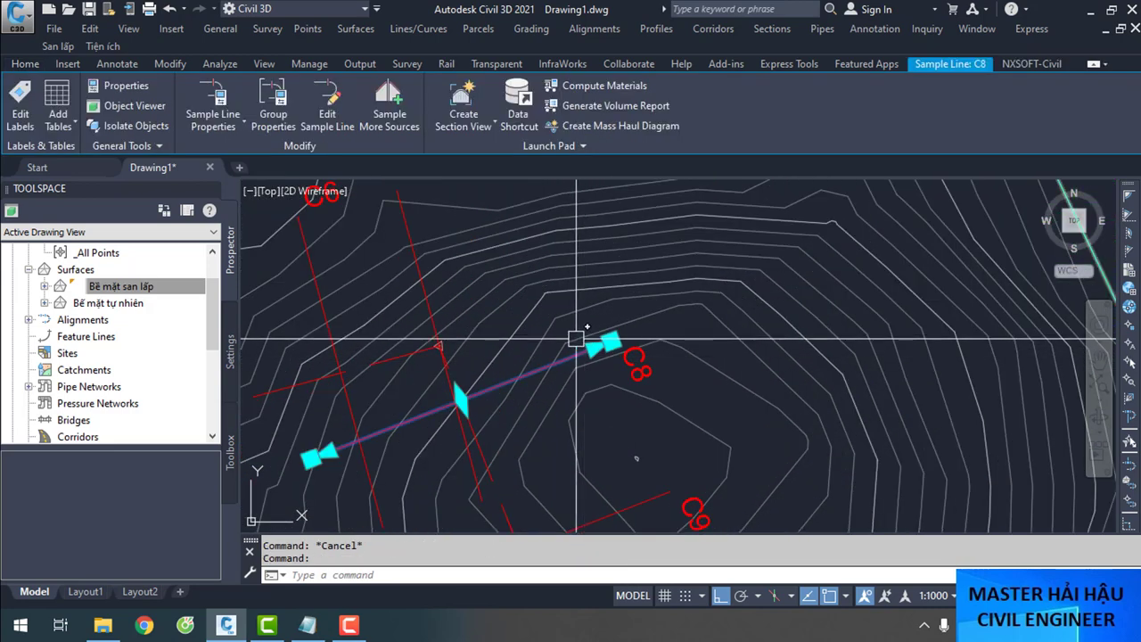
pyautogui.scroll(2, 647, 342)
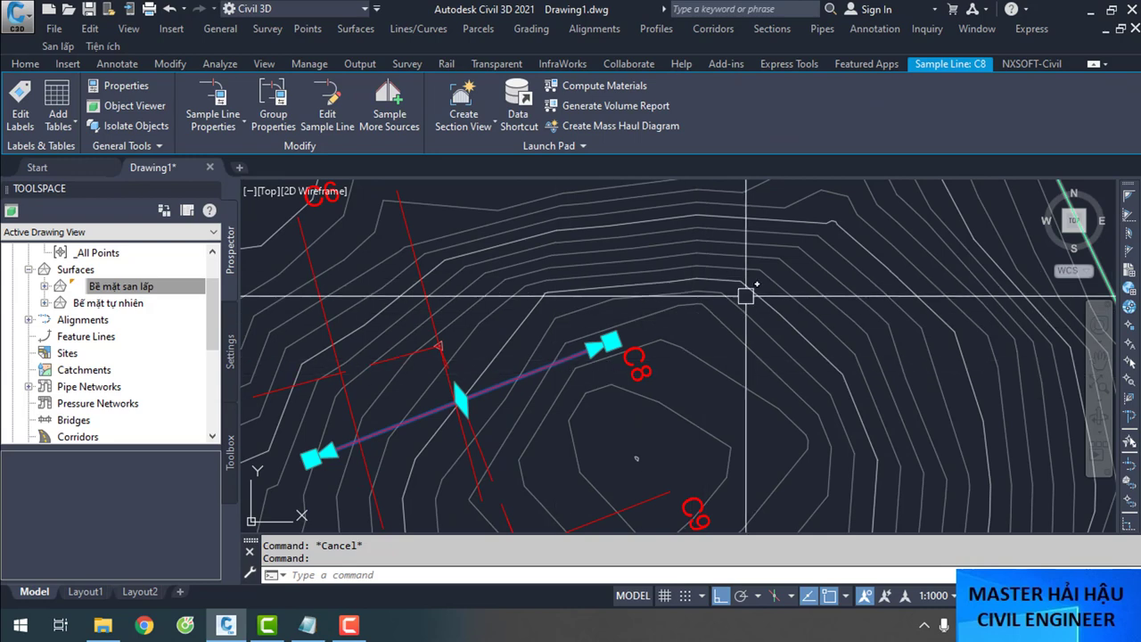
pyautogui.rightClick(529, 371)
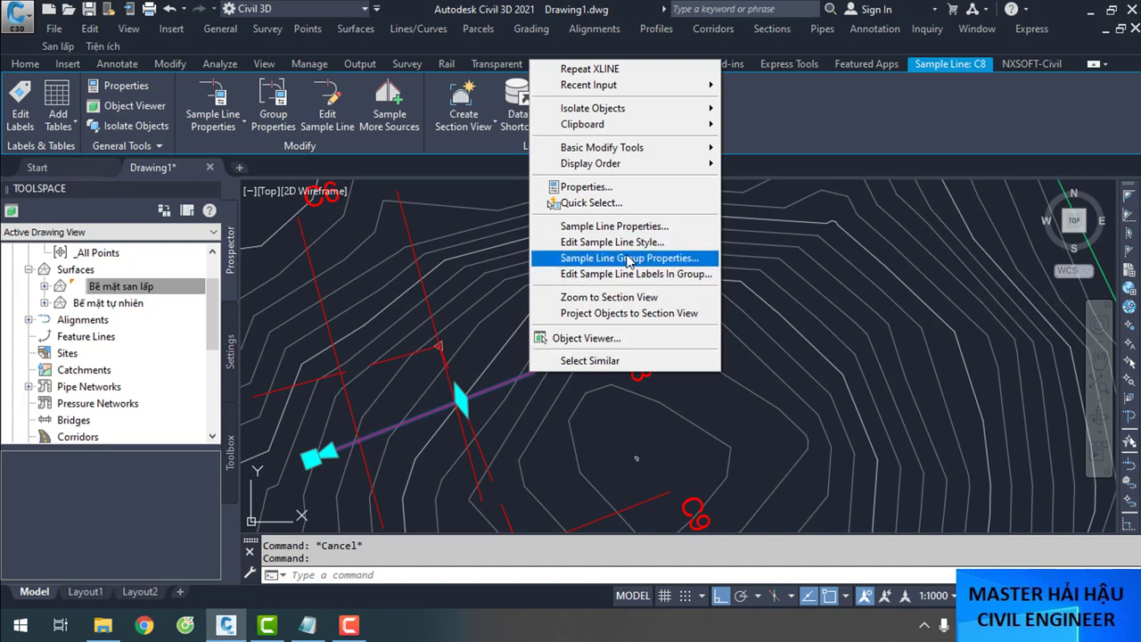
pyautogui.press('Escape')
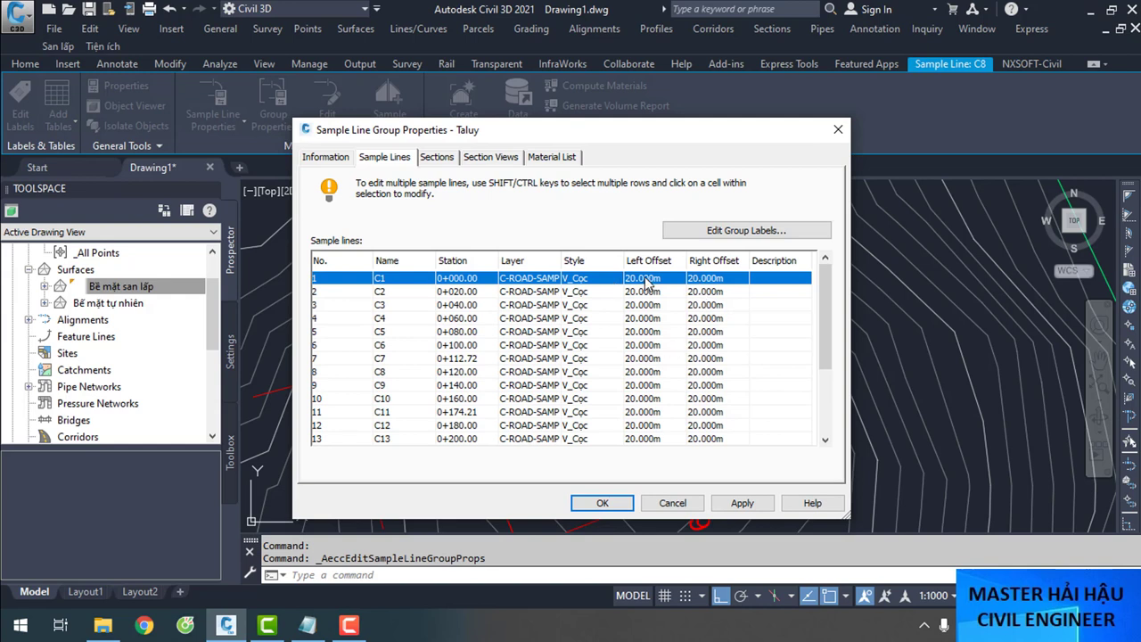
pyautogui.click(646, 279)
pyautogui.click(733, 282)
pyautogui.click(718, 332)
pyautogui.click(719, 282)
pyautogui.scroll(-3, 689, 333)
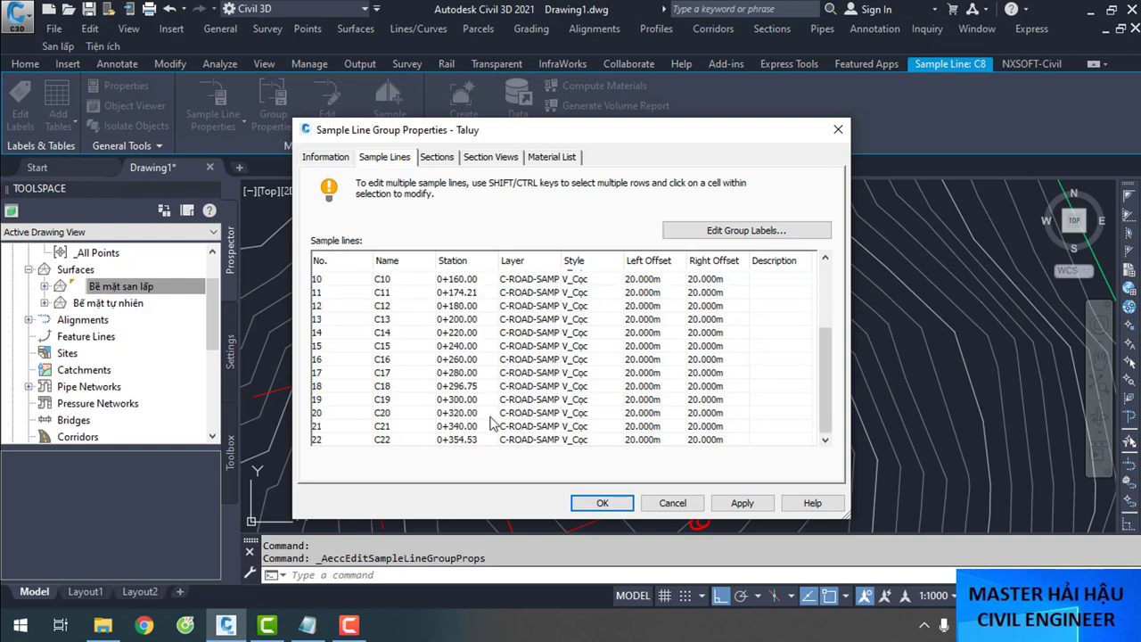
pyautogui.keyDown('shift'); pyautogui.click(339, 443); pyautogui.keyUp('shift')
pyautogui.scroll(3, 718, 357)
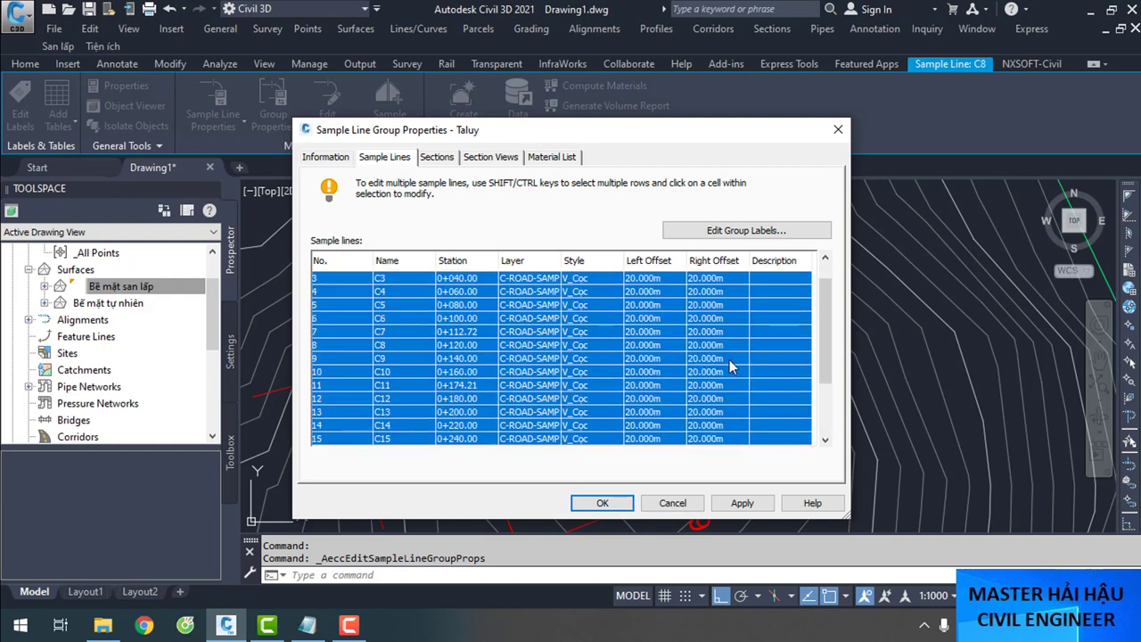
pyautogui.moveTo(651, 129); pyautogui.dragTo(1011, 87)
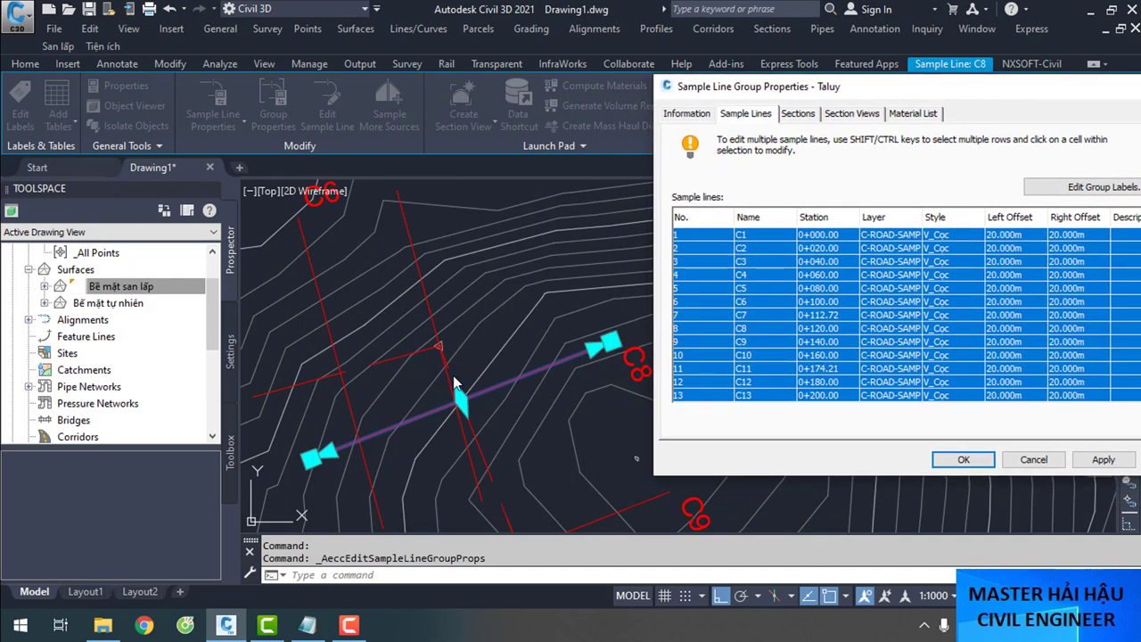
pyautogui.click(1088, 422)
pyautogui.click(1032, 458)
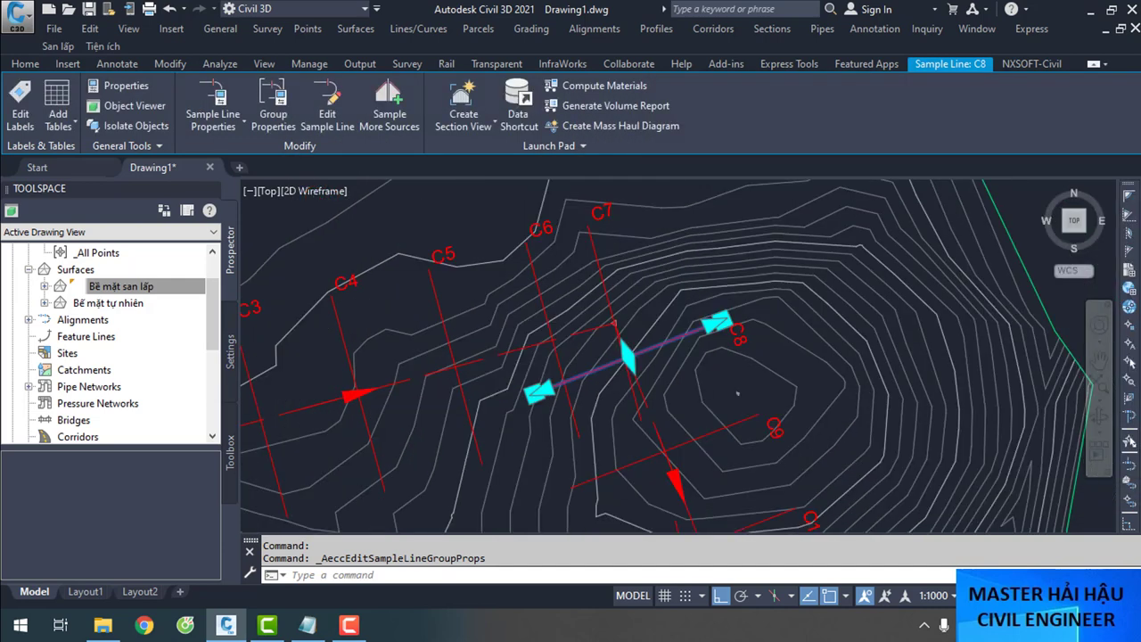
# In the Taluy sample line group properties, set the left offset of all sample lines C1 to C22 to 100 m
pyautogui.scroll(-2, 556, 375)
pyautogui.scroll(4, 556, 375)
pyautogui.scroll(-3, 555, 376)
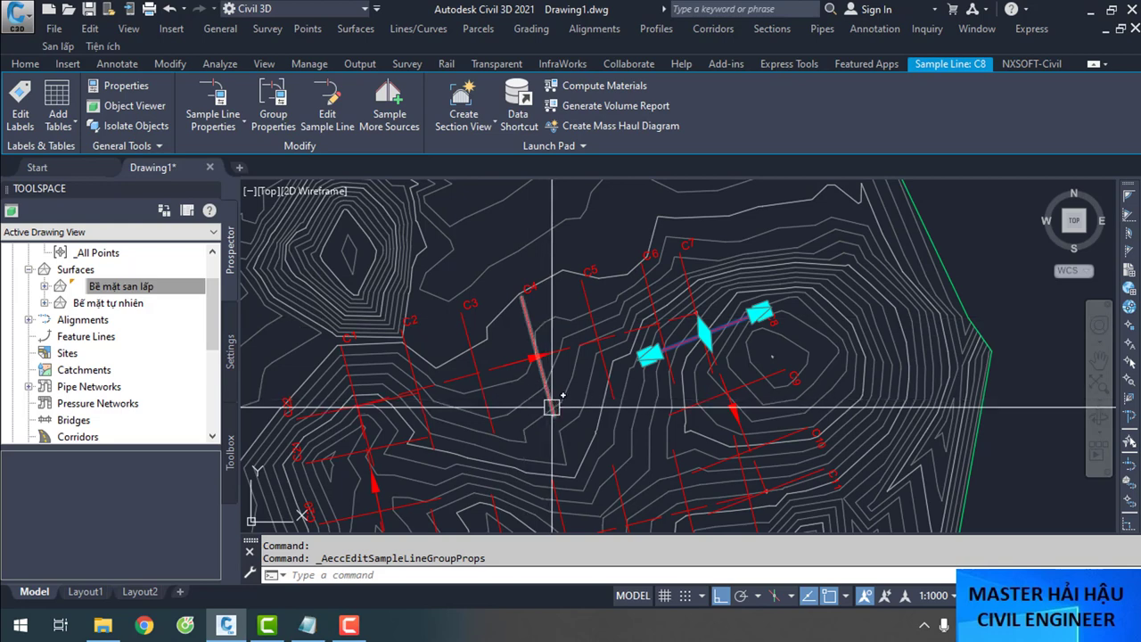
pyautogui.click(664, 392)
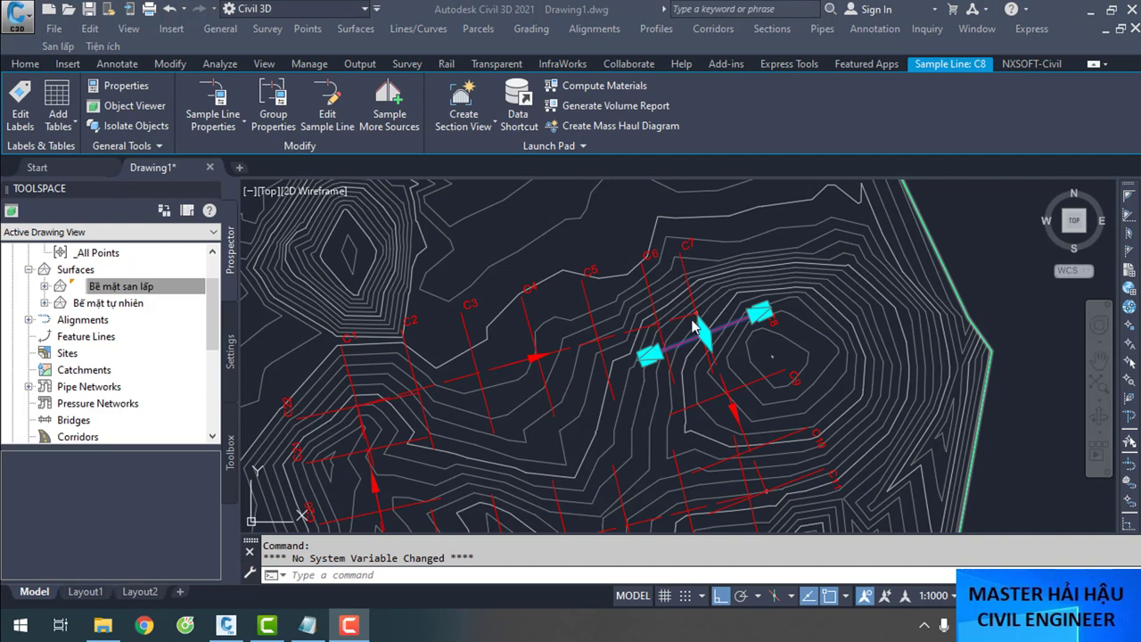
pyautogui.scroll(-2, 659, 321)
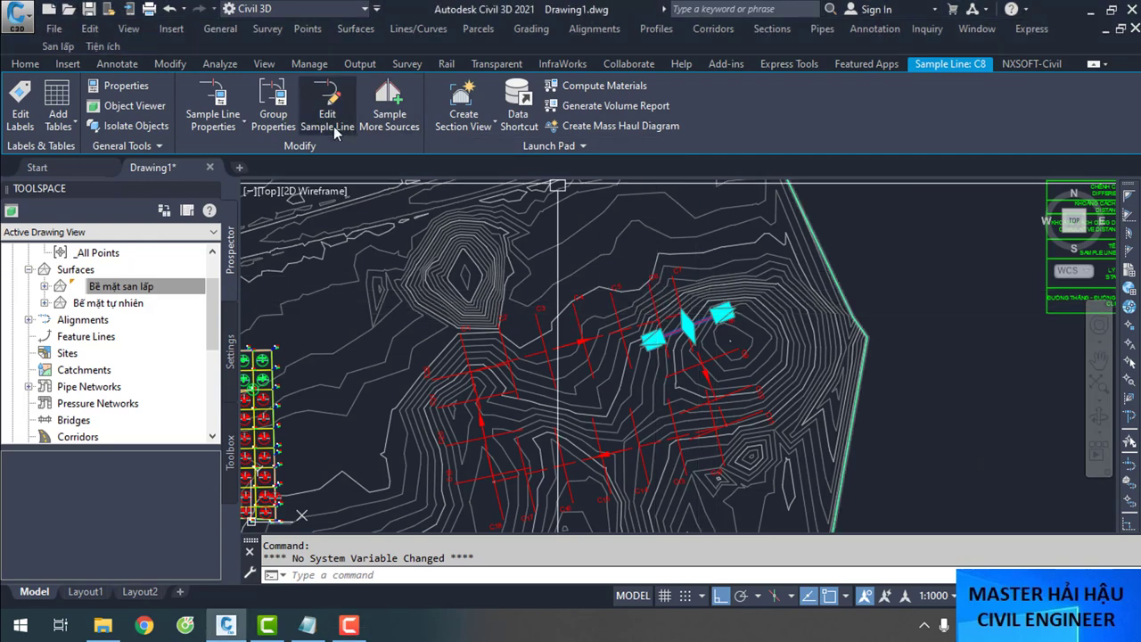
pyautogui.click(282, 106)
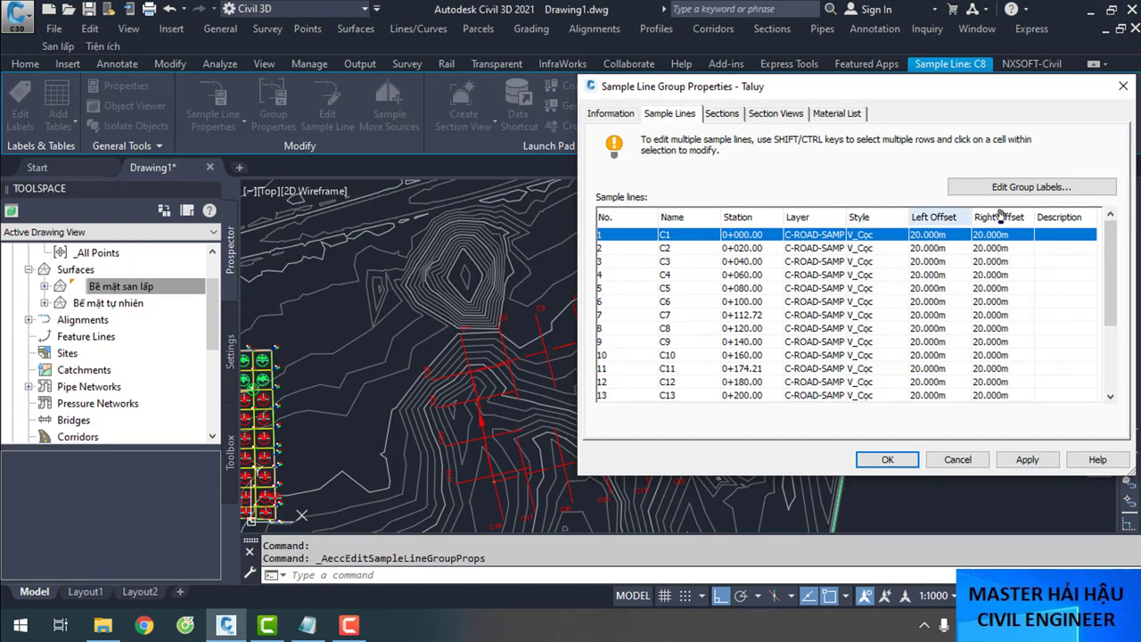
pyautogui.scroll(-3, 670, 323)
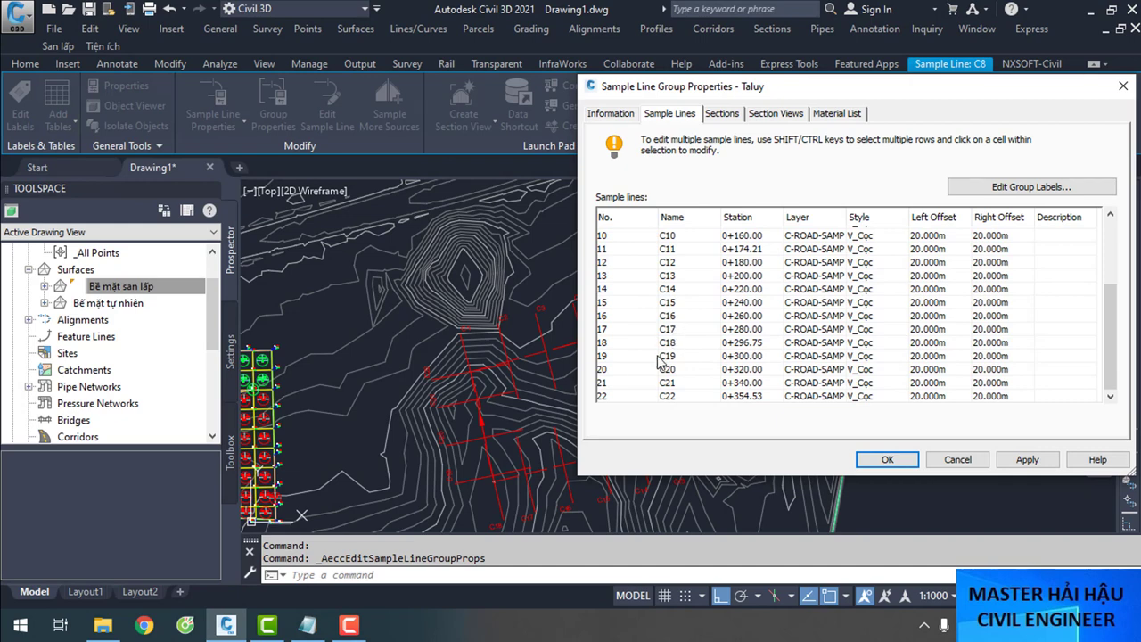
pyautogui.keyDown('shift'); pyautogui.click(629, 398); pyautogui.keyUp('shift')
pyautogui.scroll(3, 671, 349)
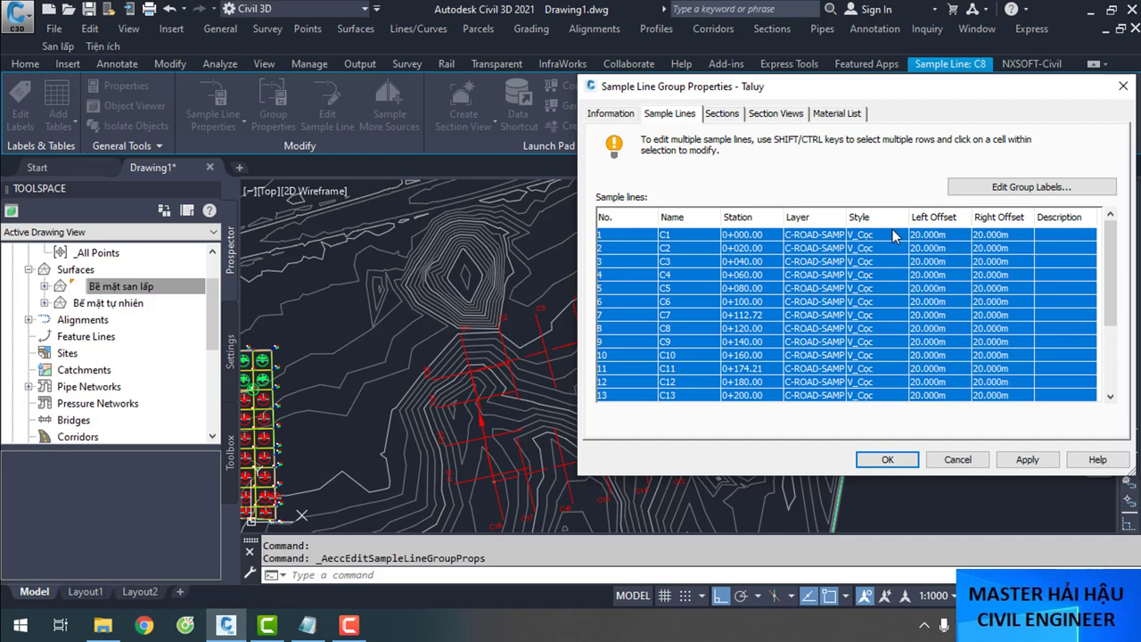
pyautogui.click(941, 235)
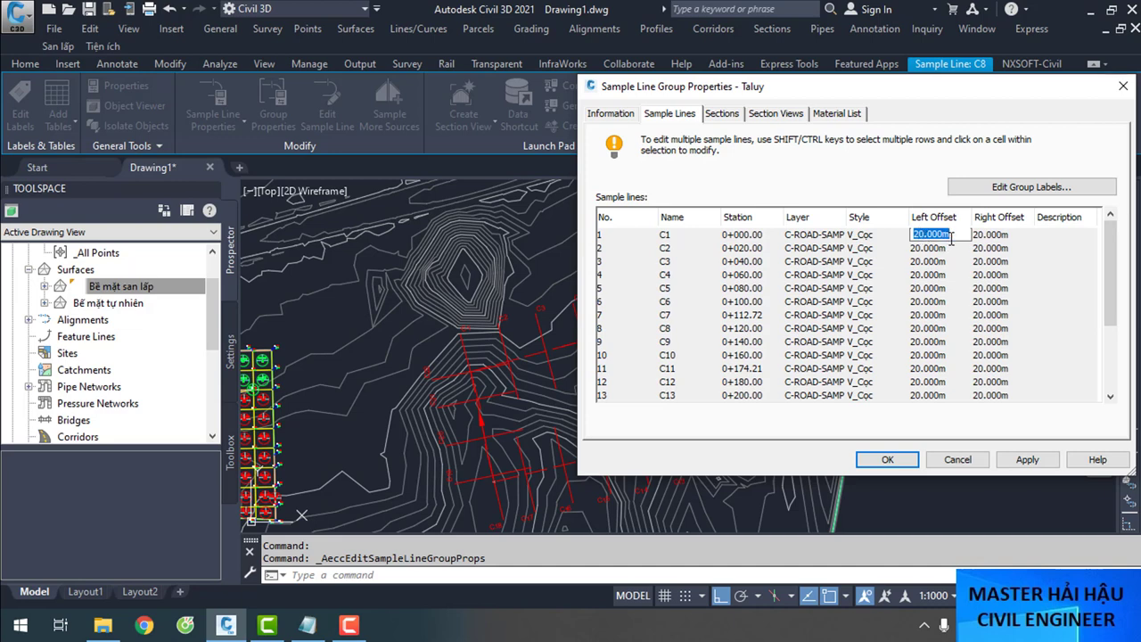
# Set the right offset of all Taluy sample lines to 0 m and accept the group properties
pyautogui.click(994, 234)
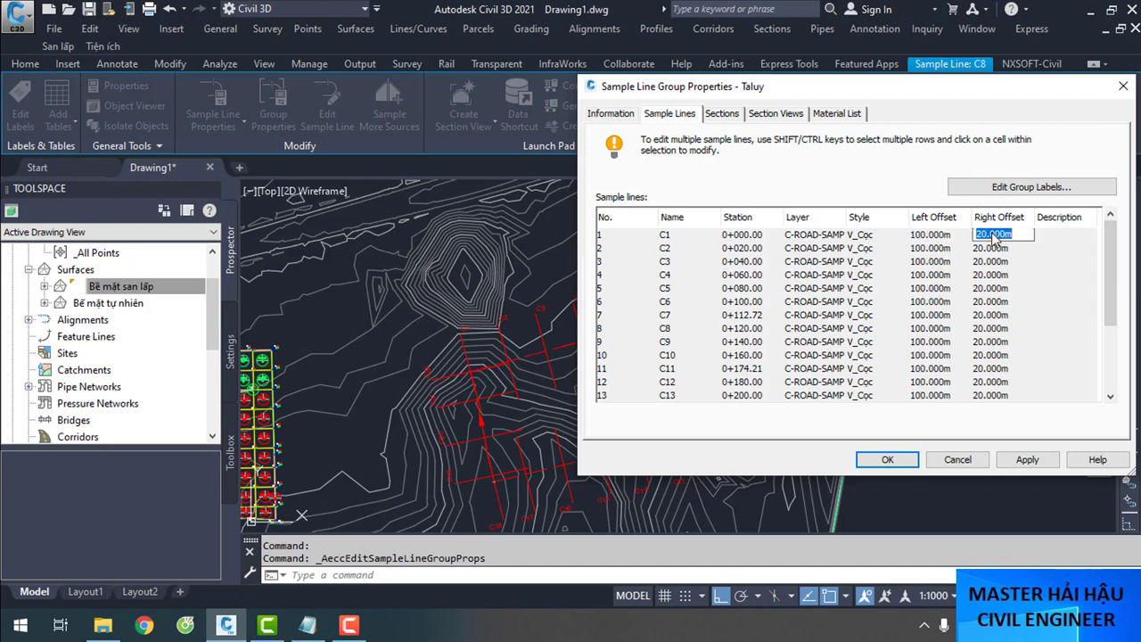
pyautogui.click(935, 261)
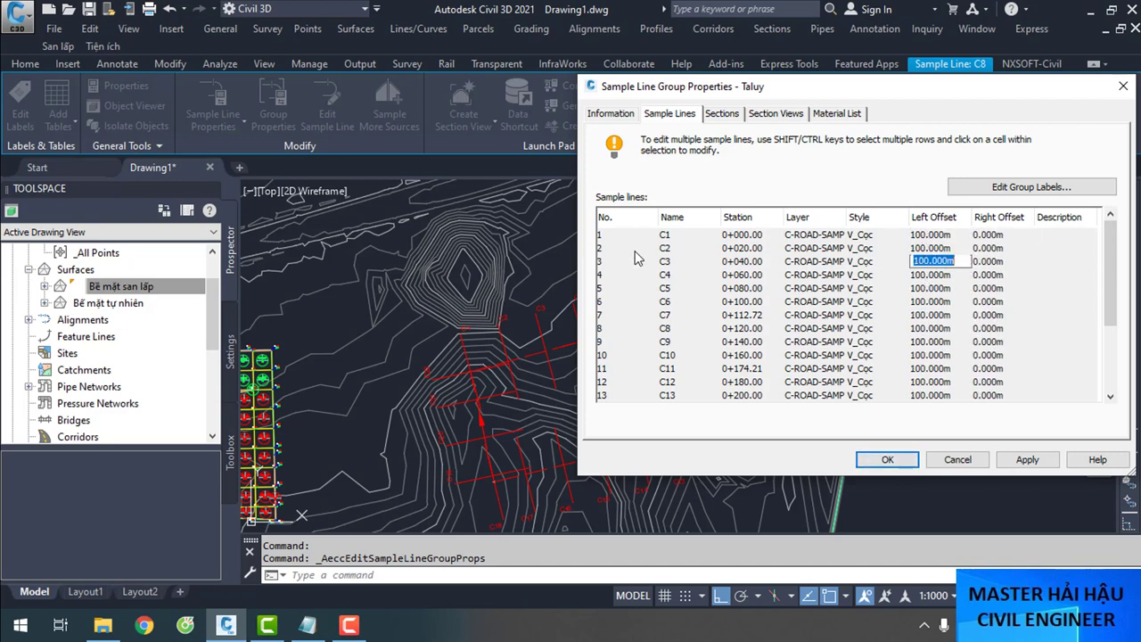
pyautogui.hotkey('ctrl', 'a')
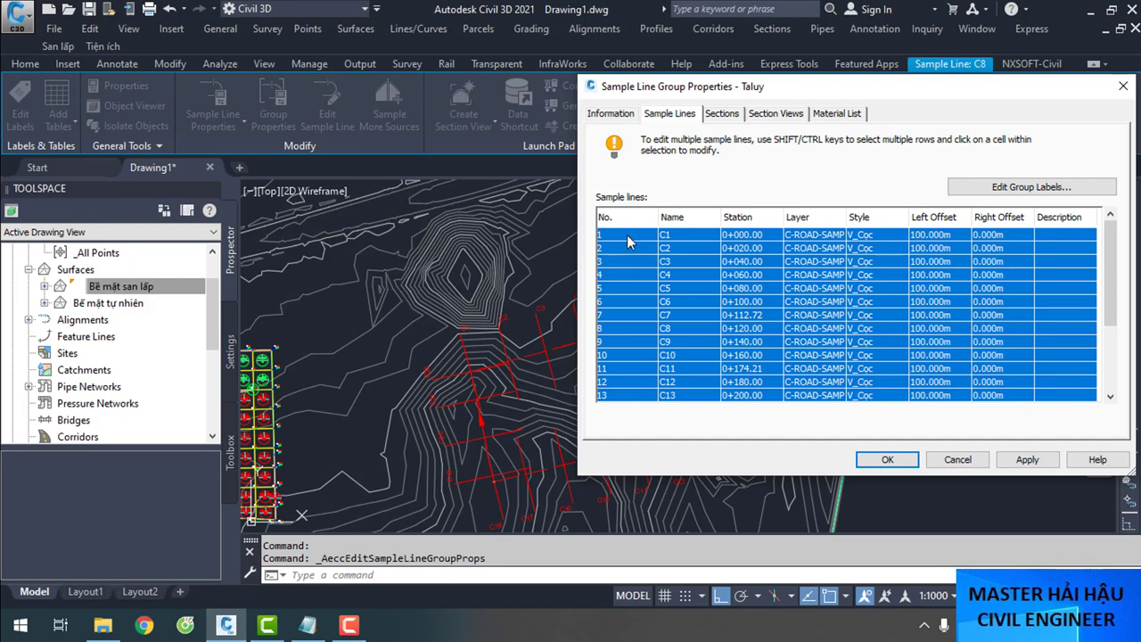
pyautogui.scroll(-2, 646, 282)
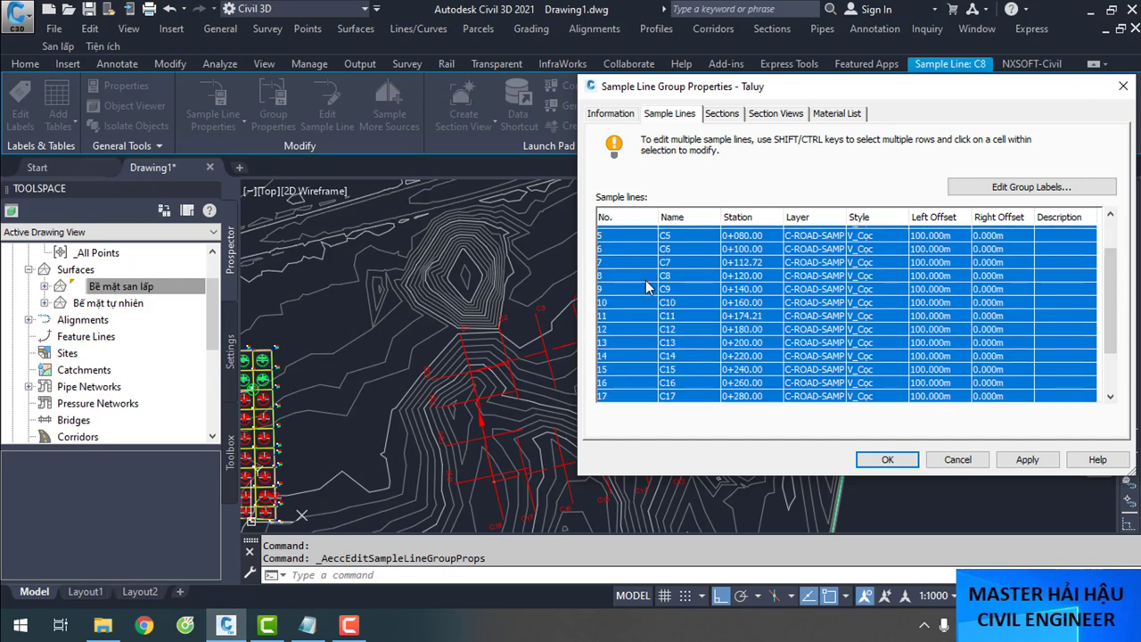
pyautogui.scroll(3, 638, 352)
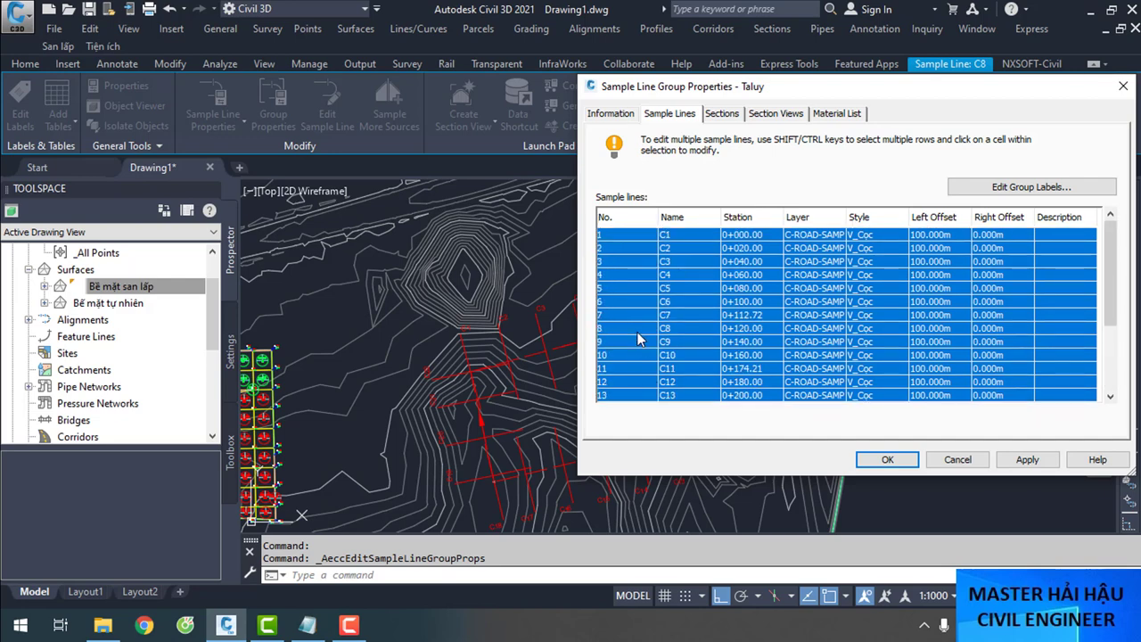
pyautogui.scroll(-3, 630, 321)
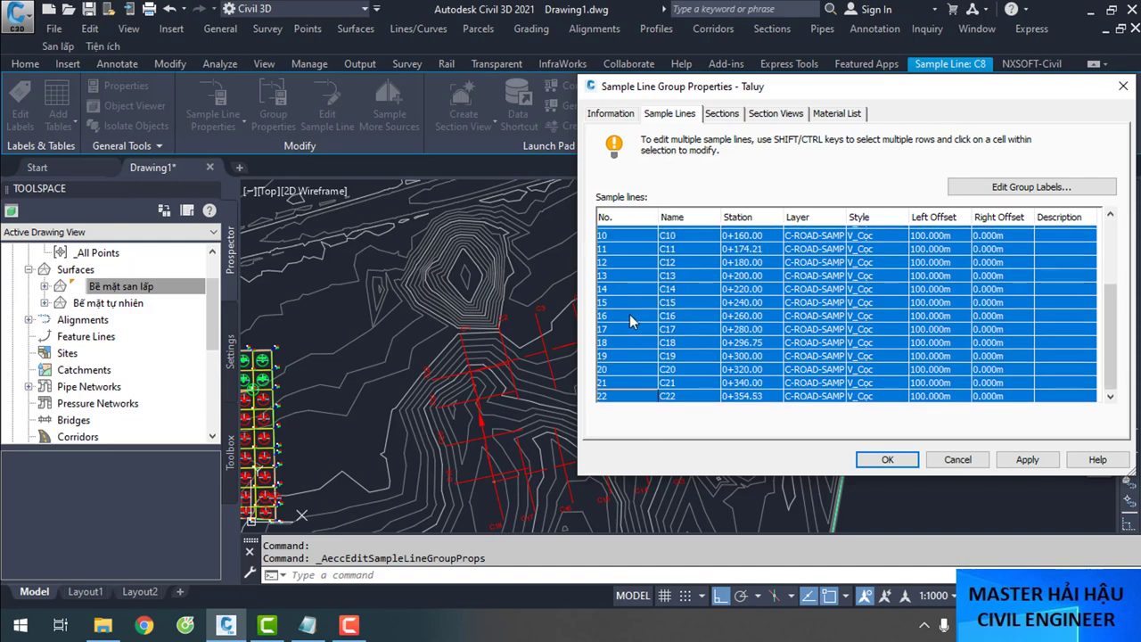
pyautogui.click(891, 459)
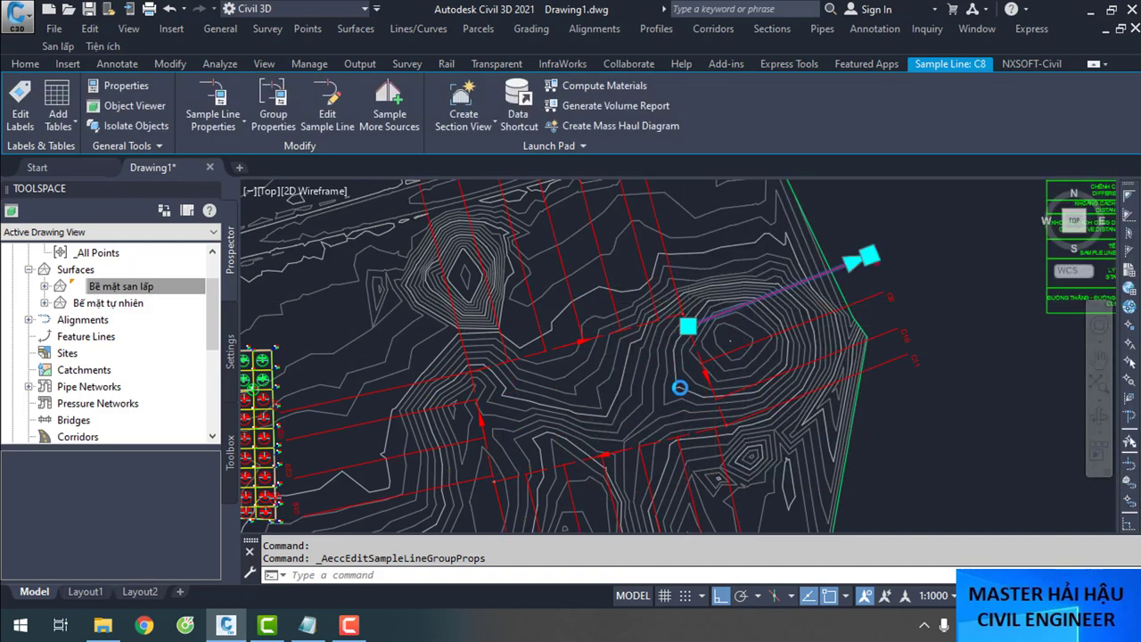
# Examine the extended Taluy sample lines across the contour plan and compare them with the profile view
pyautogui.scroll(-3, 688, 352)
pyautogui.scroll(3, 713, 357)
pyautogui.scroll(-5, 856, 312)
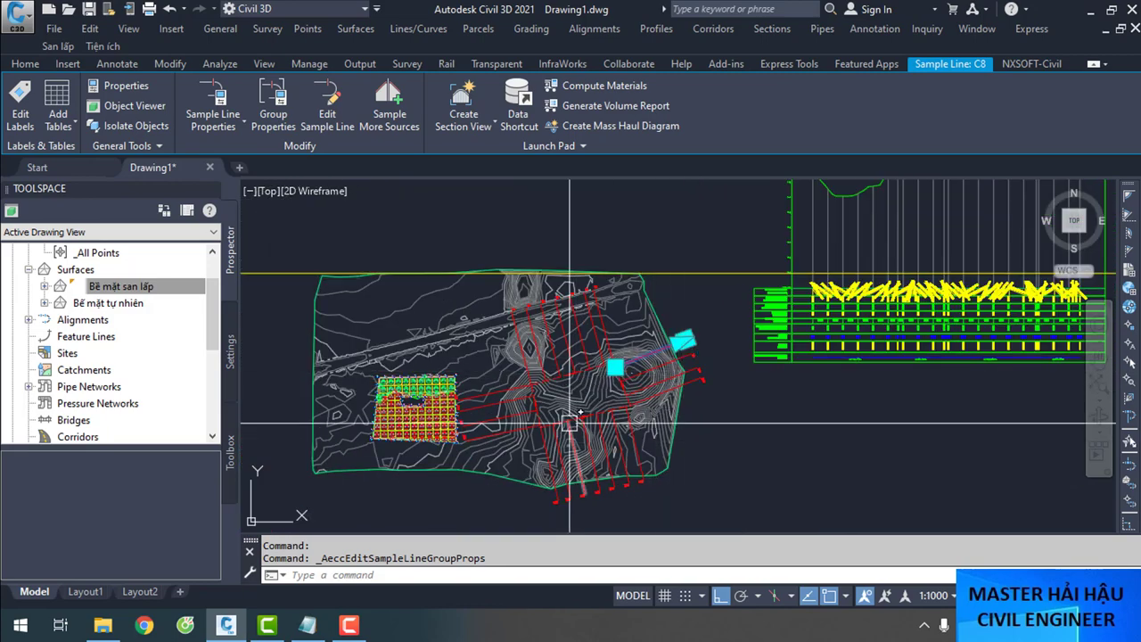
pyautogui.scroll(2, 616, 374)
pyautogui.press('Escape')
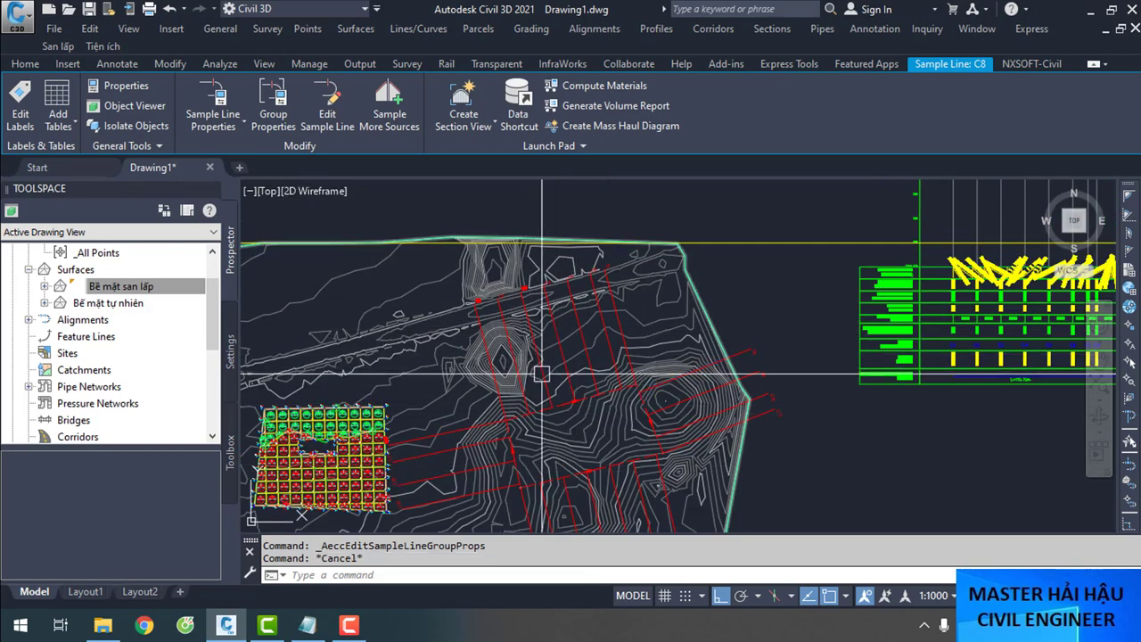
pyautogui.moveTo(880, 308); pyautogui.dragTo(606, 477, button='middle')
pyautogui.scroll(2, 683, 262)
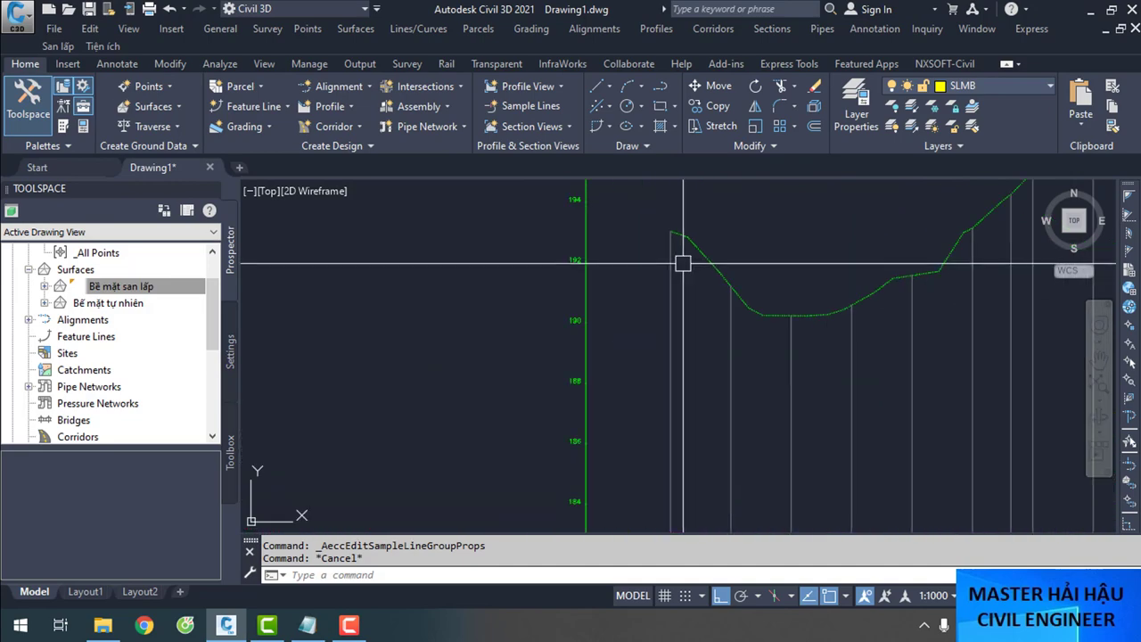
pyautogui.scroll(-2, 673, 357)
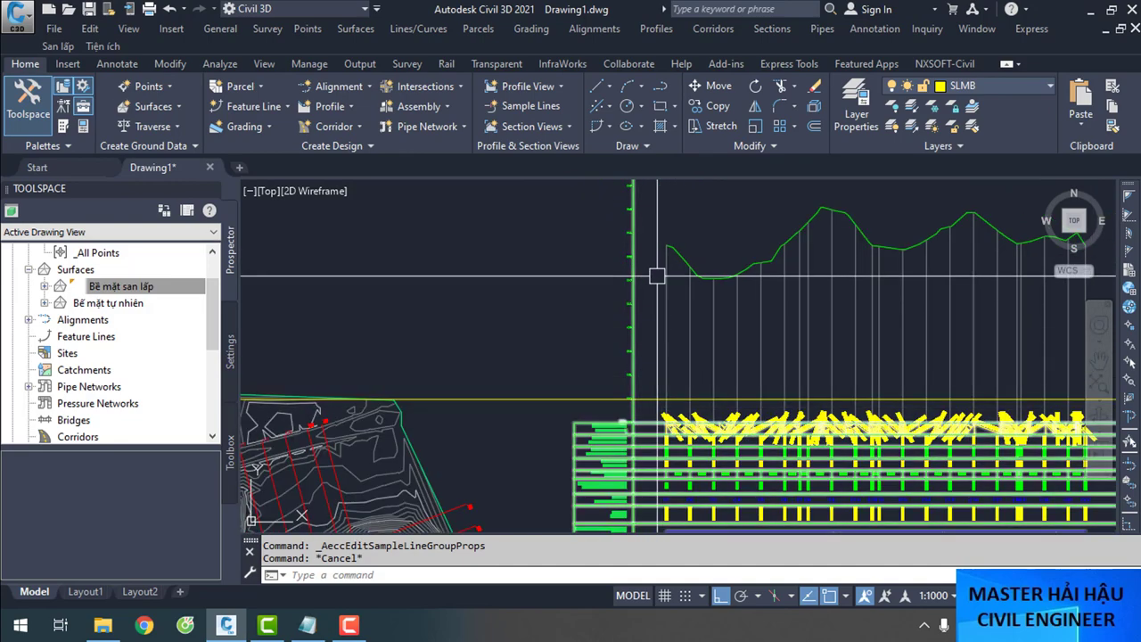
pyautogui.scroll(-4, 570, 352)
pyautogui.scroll(6, 469, 443)
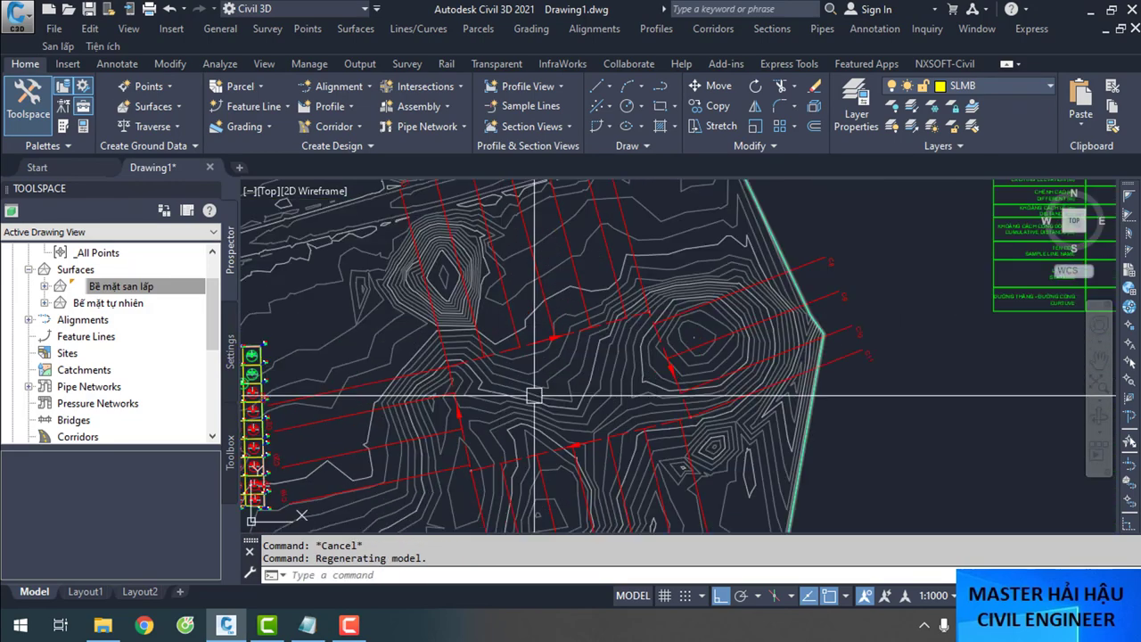
pyautogui.scroll(1, 674, 348)
pyautogui.scroll(-6, 657, 362)
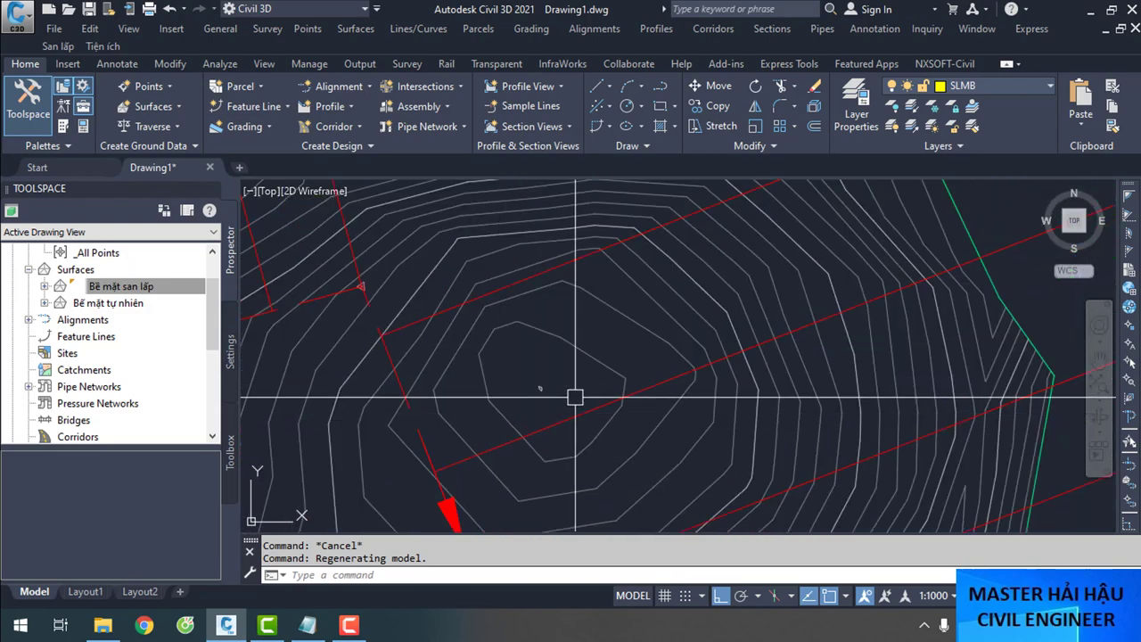
pyautogui.moveTo(806, 329); pyautogui.dragTo(584, 378, button='middle')
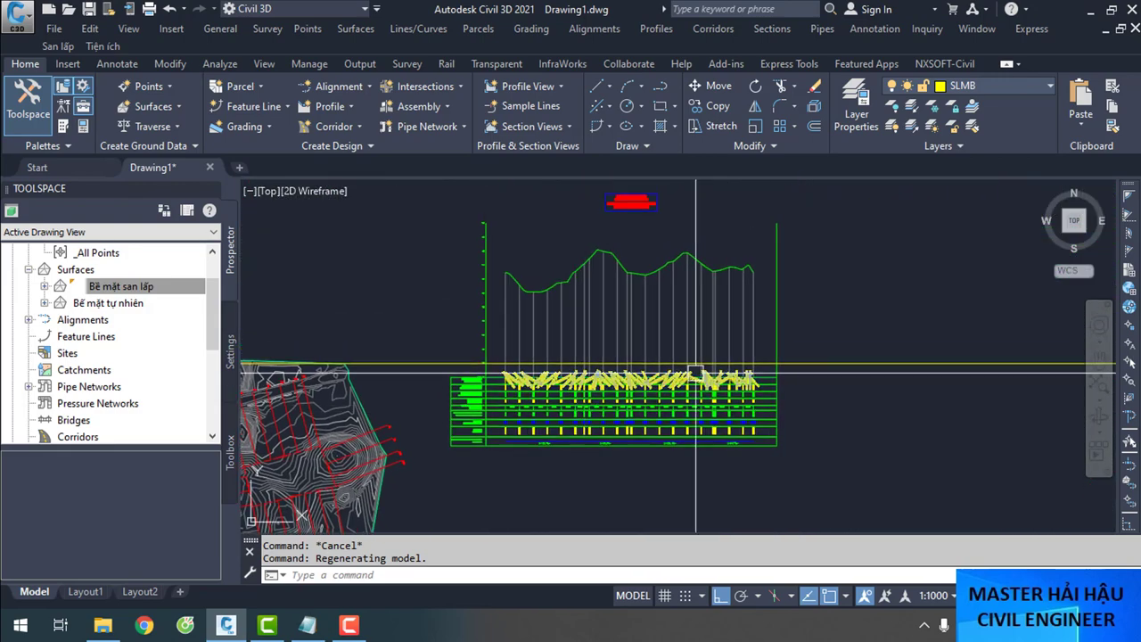
pyautogui.click(863, 341)
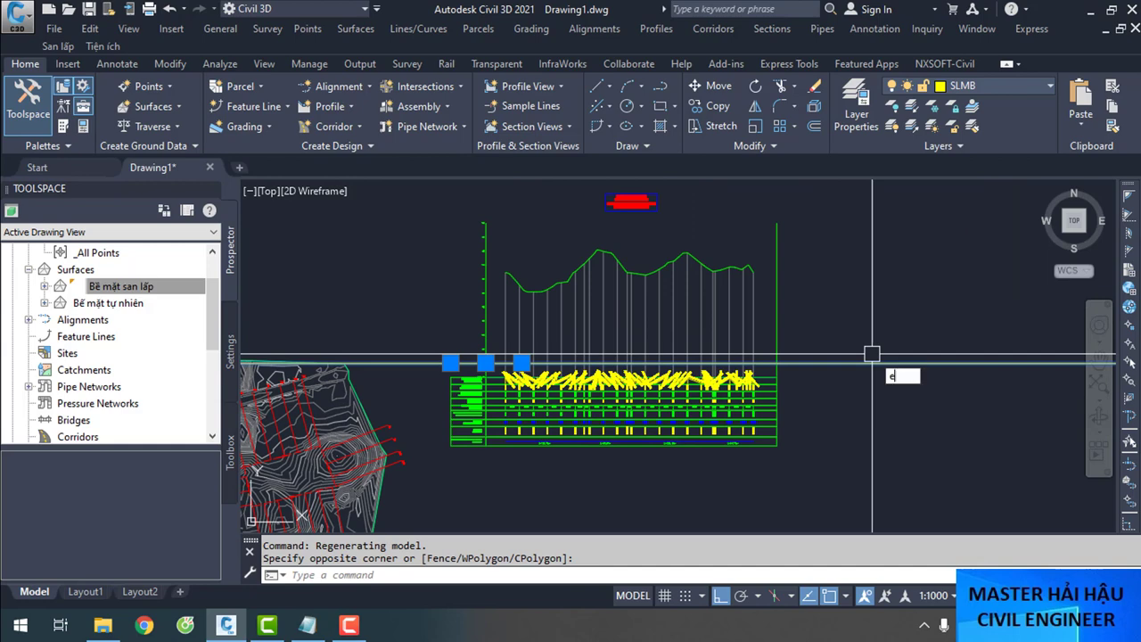
pyautogui.write('e')
pyautogui.press('Return')
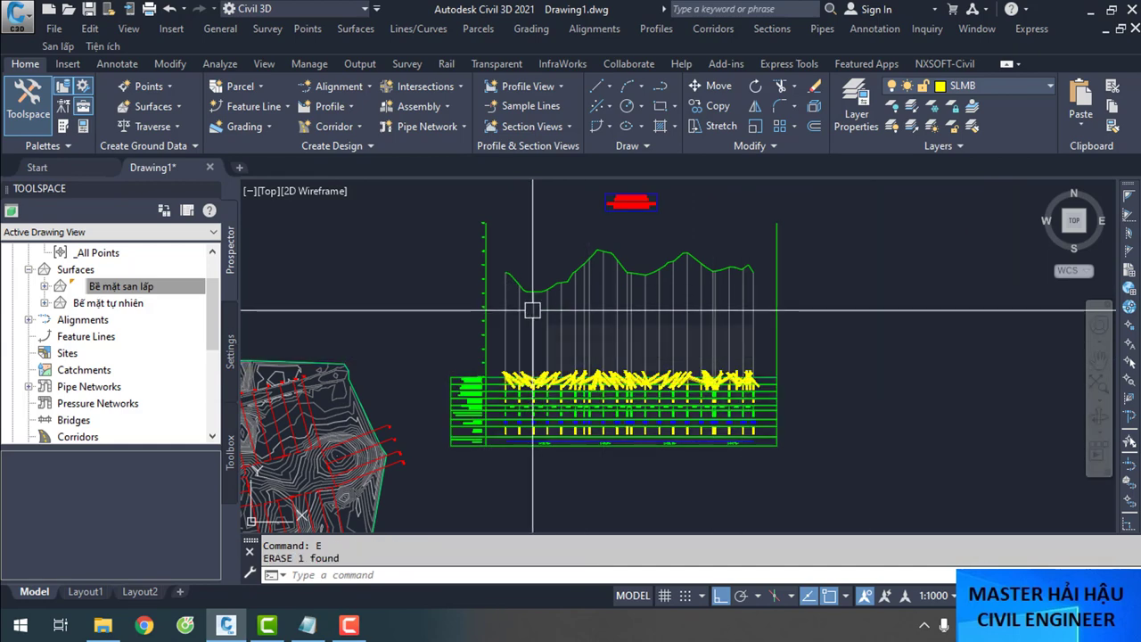
pyautogui.hotkey('ctrl', 'z')
# Start a layout profile on the Bao Lô 01 profile view with style V_Cắt dọc thiết kế and label set V_Bộ nhãn điền thiết kế cắt dọc
pyautogui.scroll(6, 492, 349)
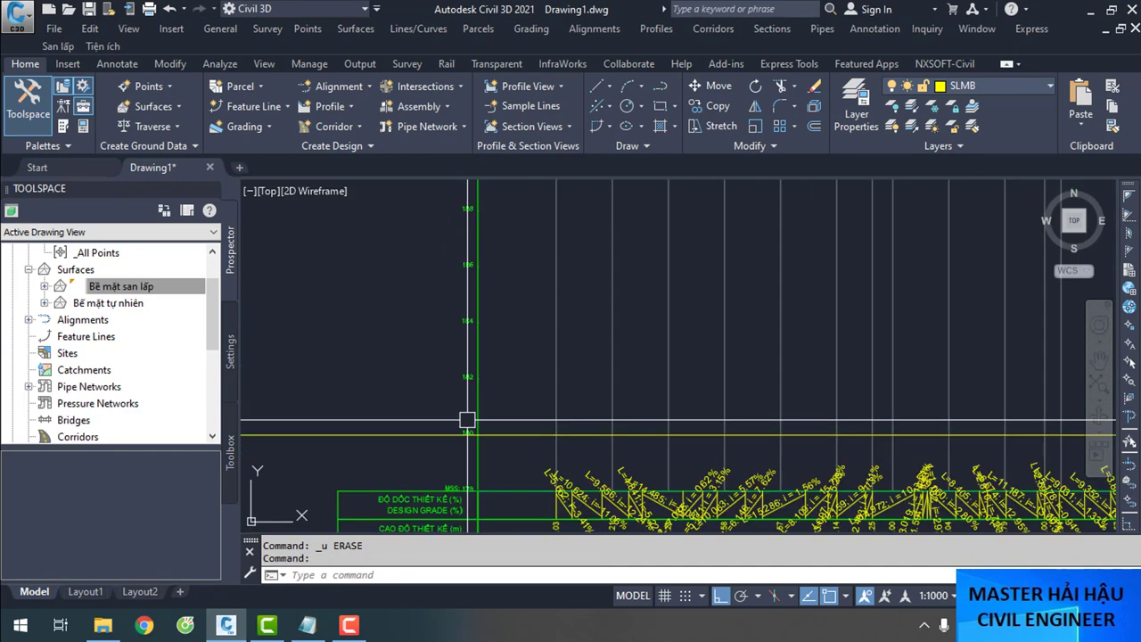
pyautogui.click(468, 435)
pyautogui.press('Escape')
pyautogui.scroll(-3, 523, 372)
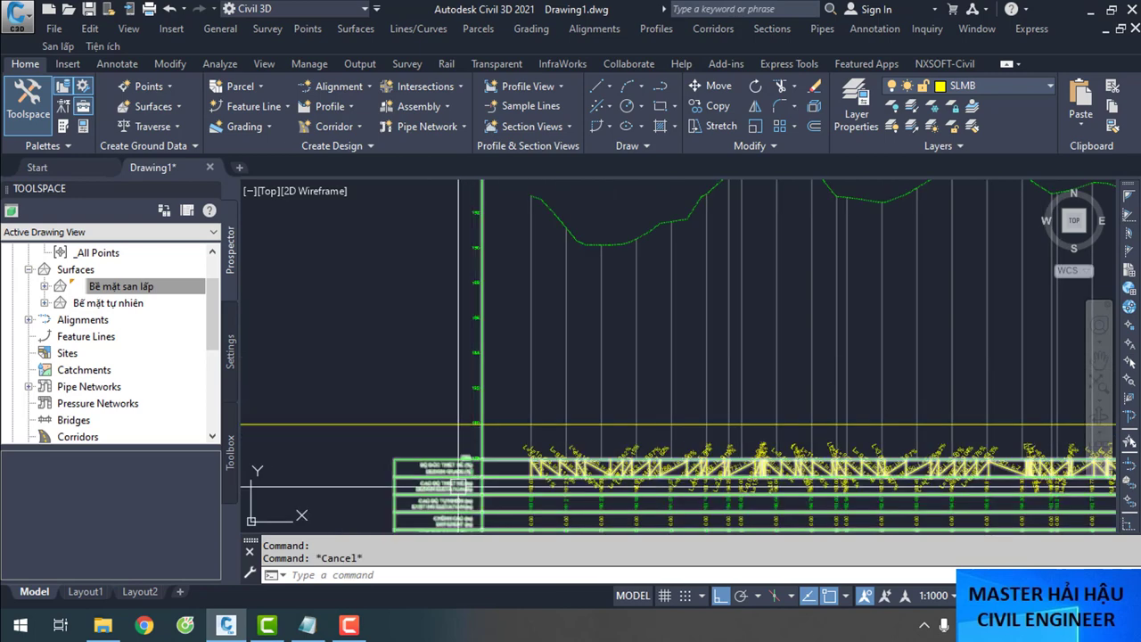
pyautogui.click(459, 487)
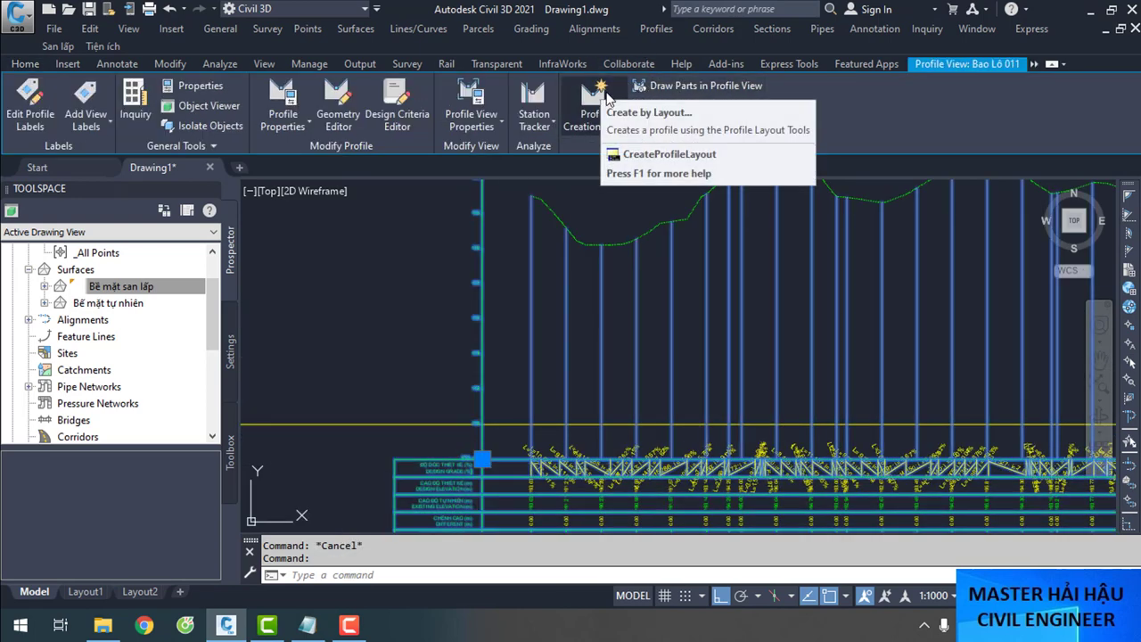
pyautogui.click(604, 100)
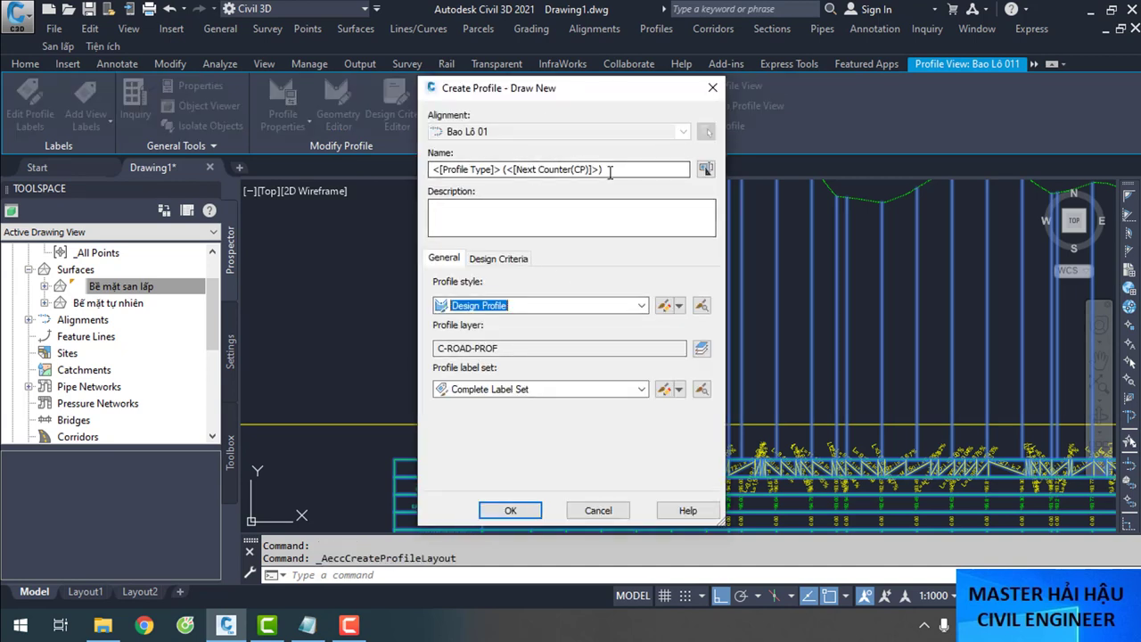
pyautogui.moveTo(639, 171); pyautogui.dragTo(431, 157)
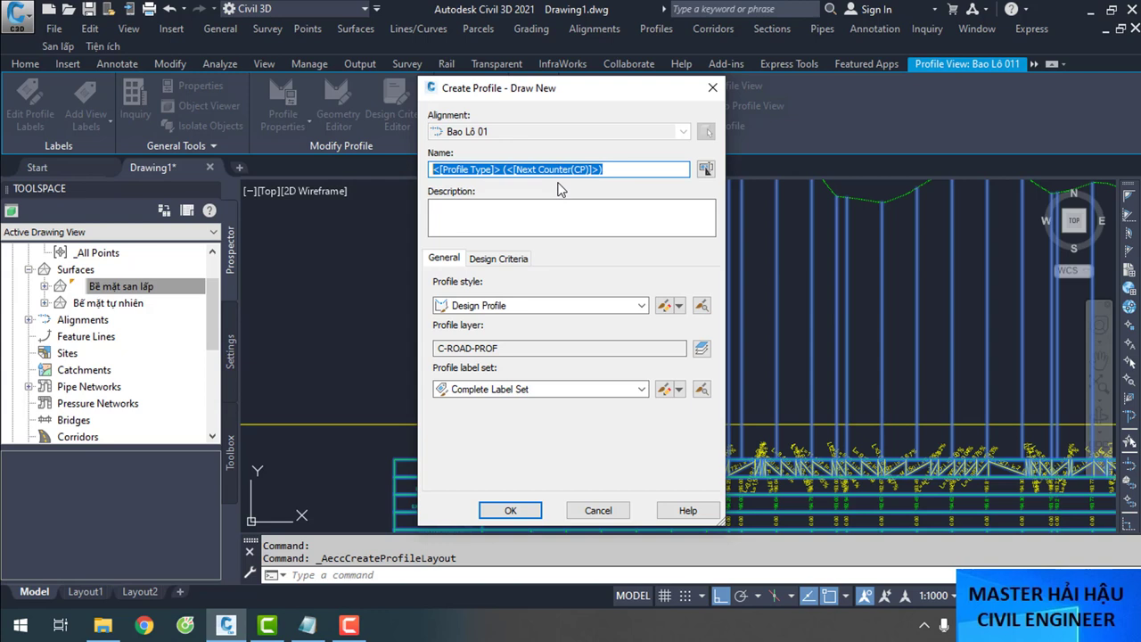
pyautogui.click(521, 306)
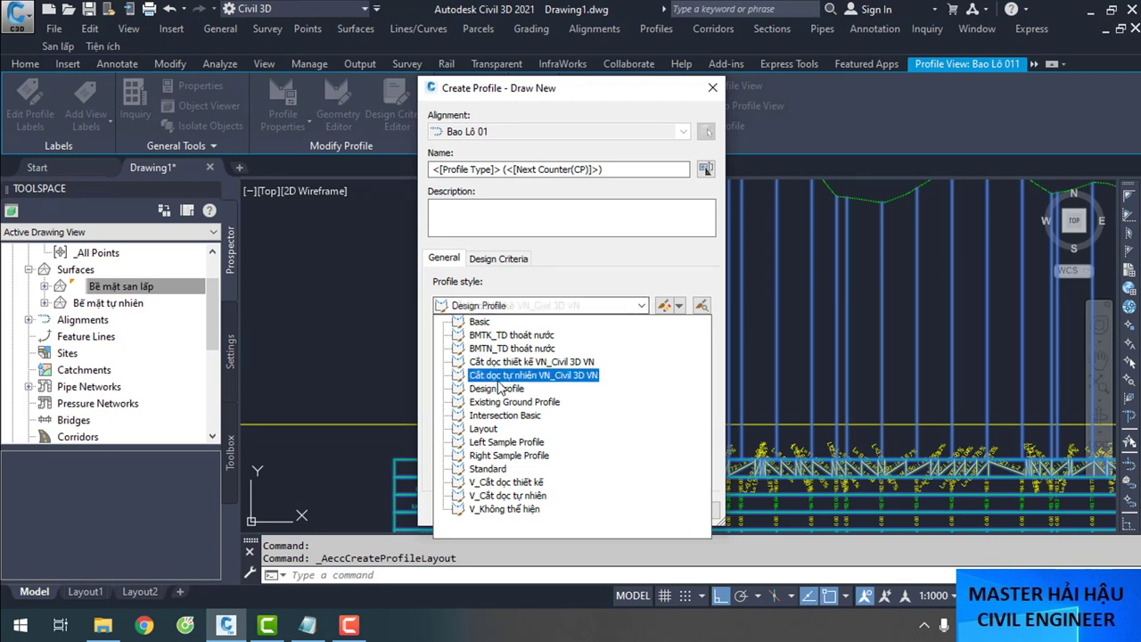
pyautogui.click(507, 482)
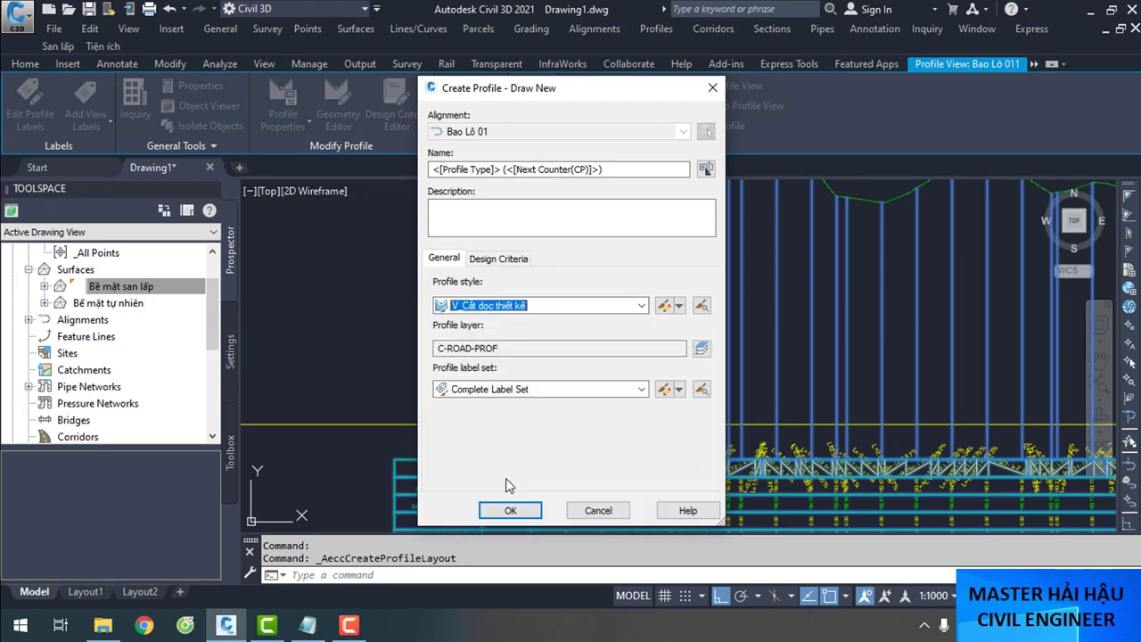
pyautogui.click(522, 392)
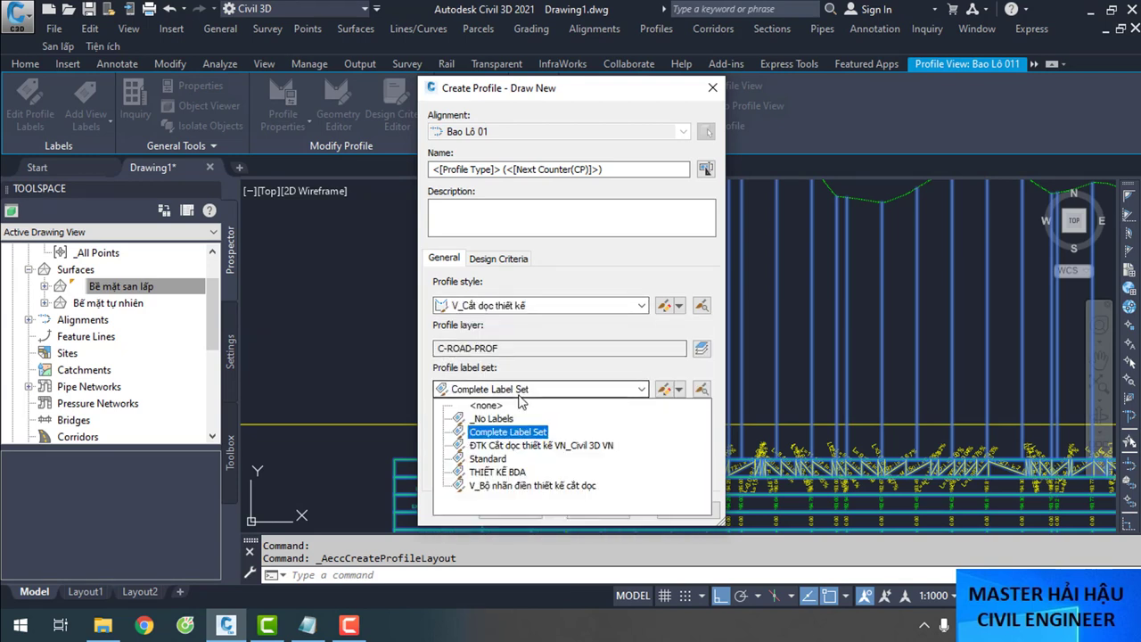
pyautogui.click(508, 486)
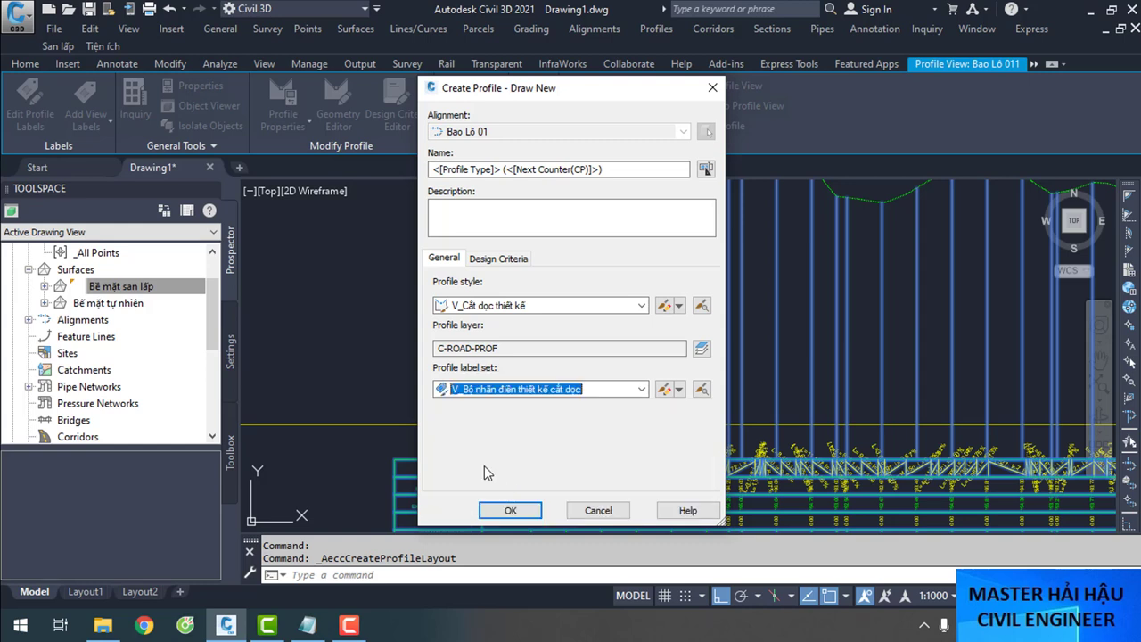
pyautogui.click(510, 511)
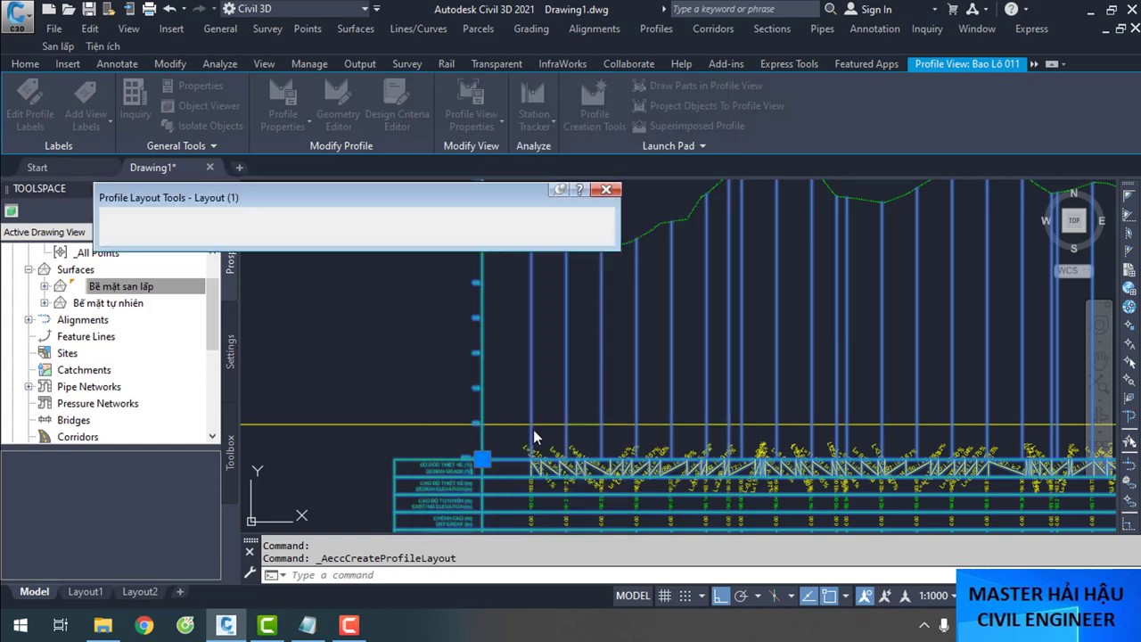
# Draw one level design profile tangent at elevation 180 from the first to the last sample line of the profile view
pyautogui.click(111, 218)
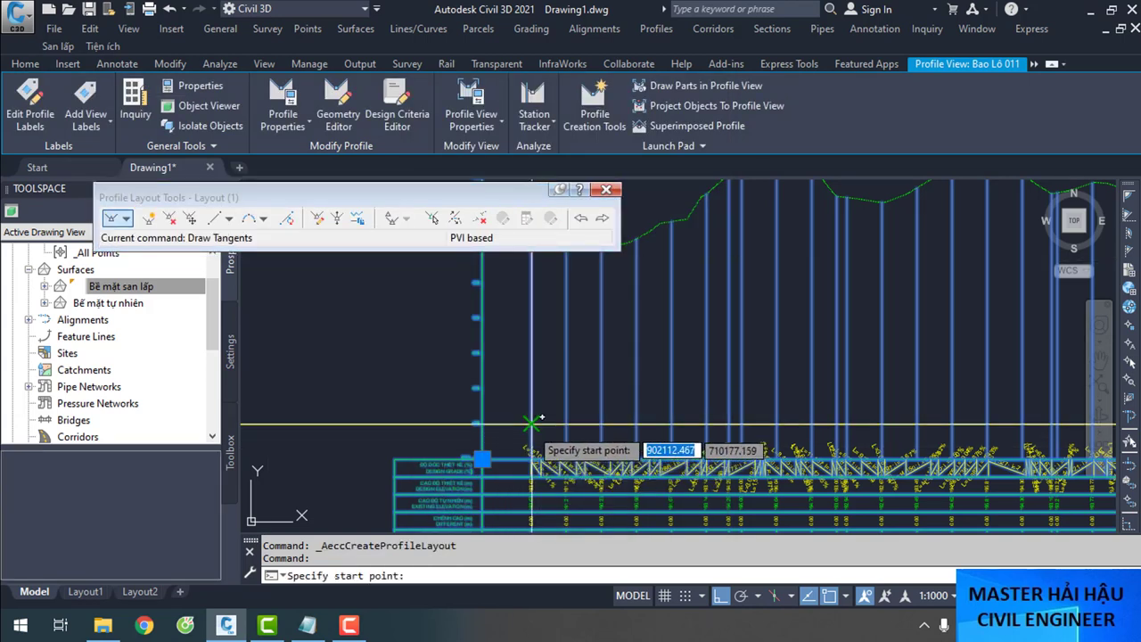
pyautogui.scroll(5, 482, 419)
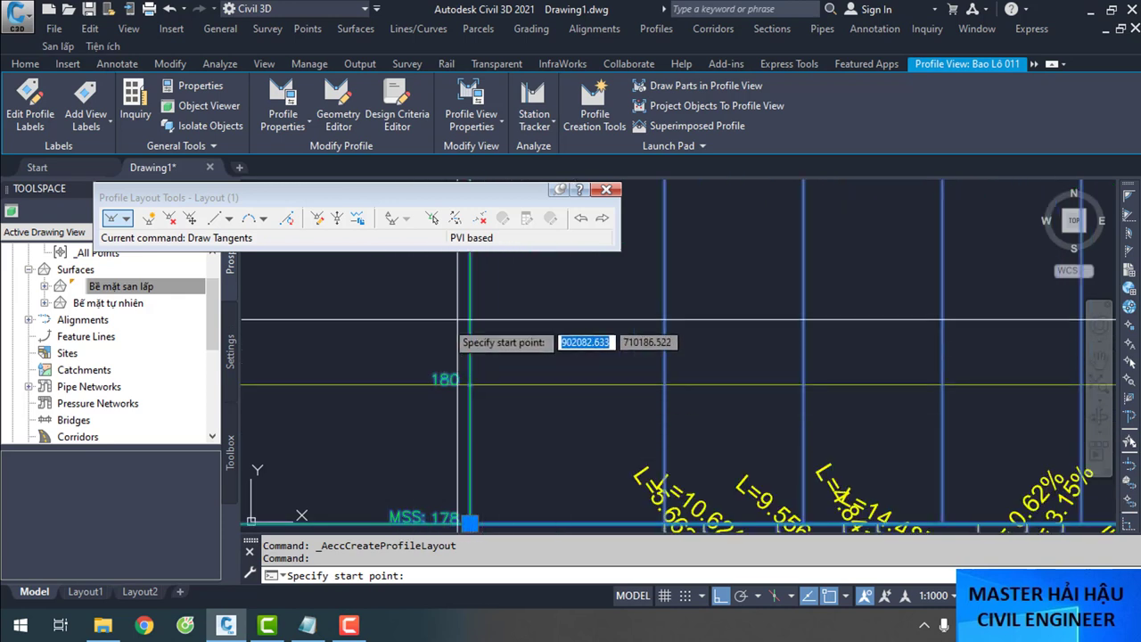
pyautogui.click(664, 384)
pyautogui.scroll(-5, 664, 384)
pyautogui.scroll(3, 519, 450)
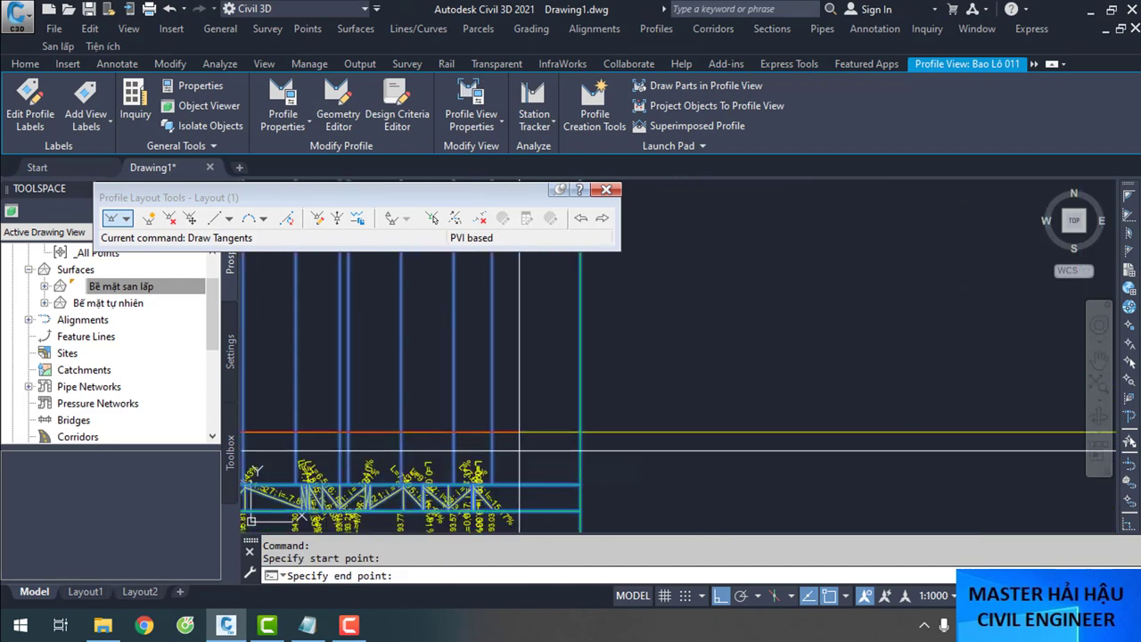
pyautogui.click(458, 408)
pyautogui.scroll(-4, 630, 423)
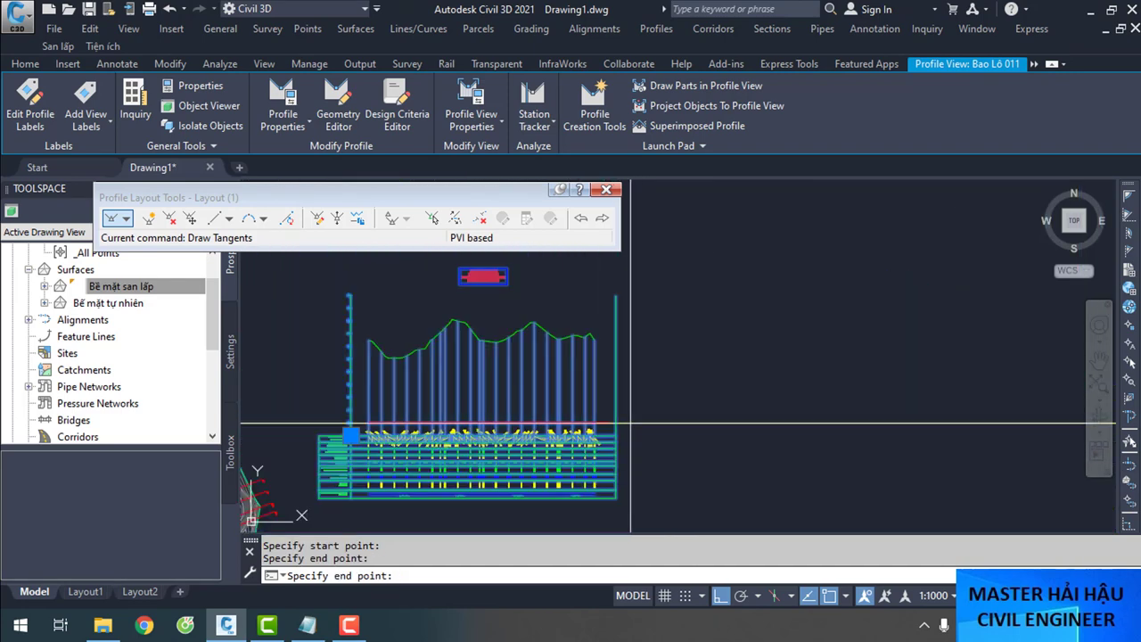
pyautogui.press('Escape')
# Erase the yellow horizontal guide line at elevation 180 and close the profile layout tools
pyautogui.scroll(3, 634, 437)
pyautogui.scroll(-3, 771, 409)
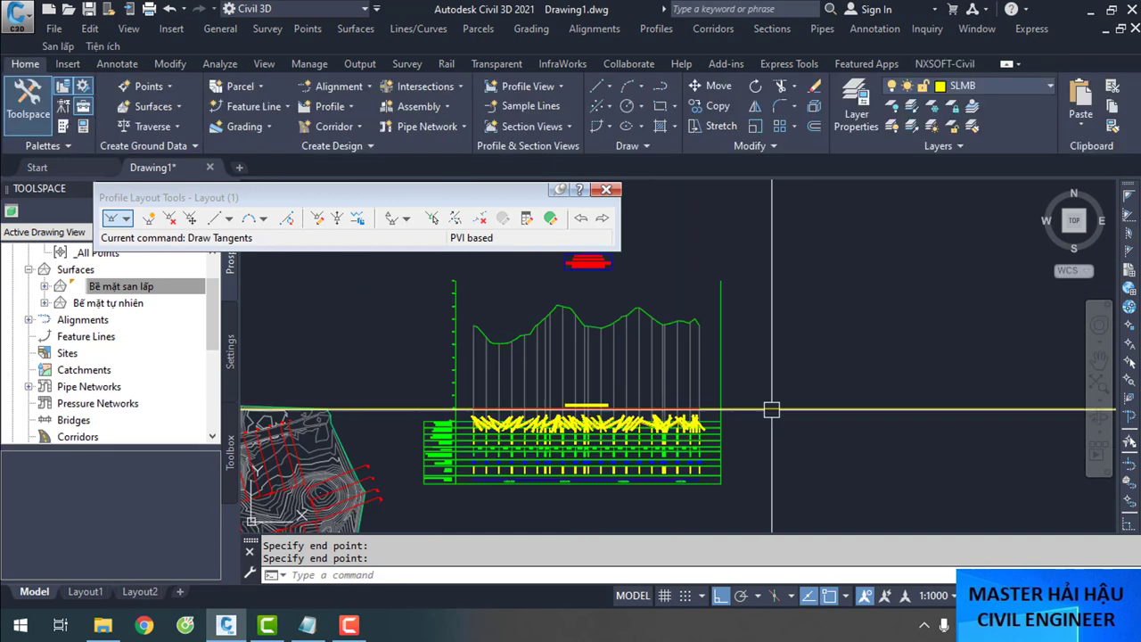
pyautogui.press('Return')
pyautogui.write('E')
pyautogui.press('Return')
pyautogui.scroll(5, 586, 406)
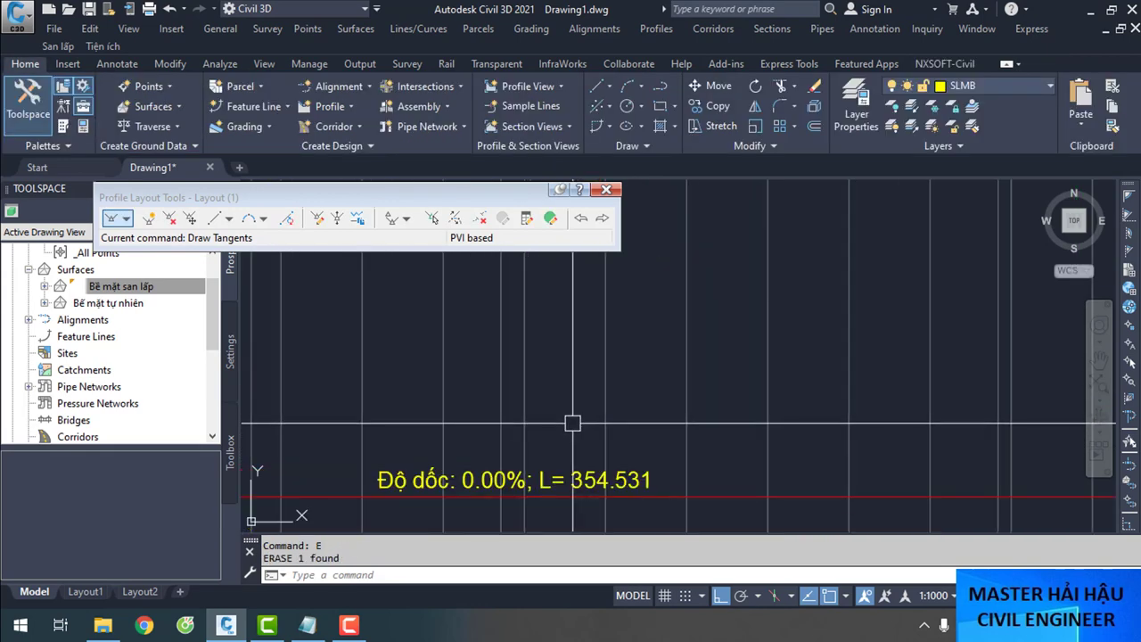
pyautogui.scroll(-8, 560, 471)
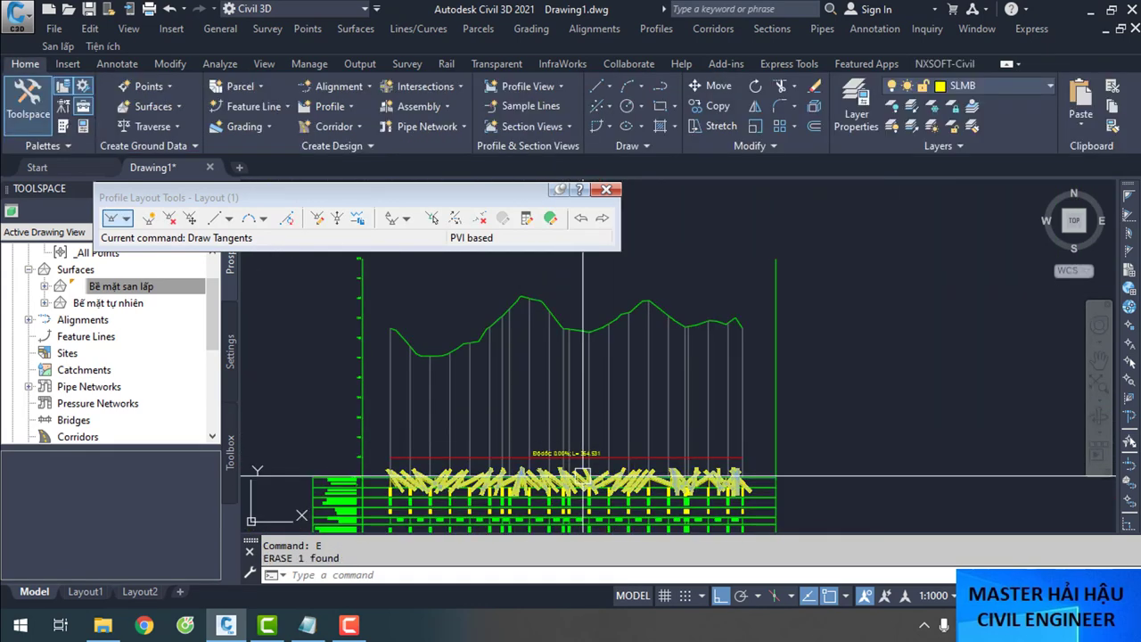
pyautogui.scroll(6, 570, 455)
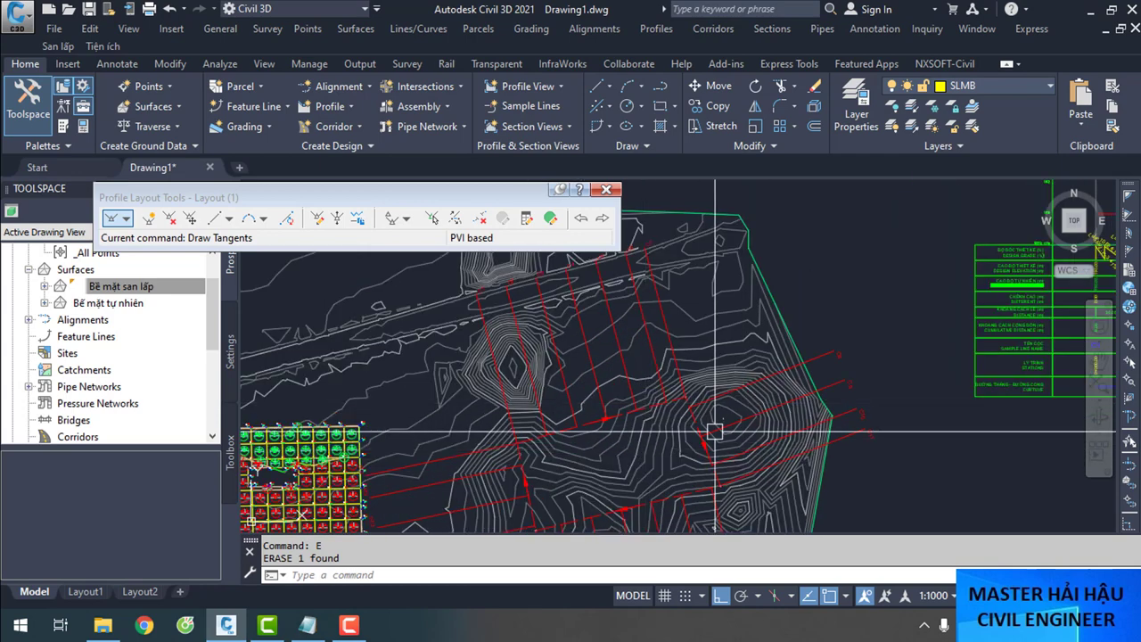
pyautogui.click(606, 189)
# Create an assembly of type Other with assembly style V_Trắc ngang điển hình and code set style V_Bình đồ 1
pyautogui.scroll(-5, 585, 387)
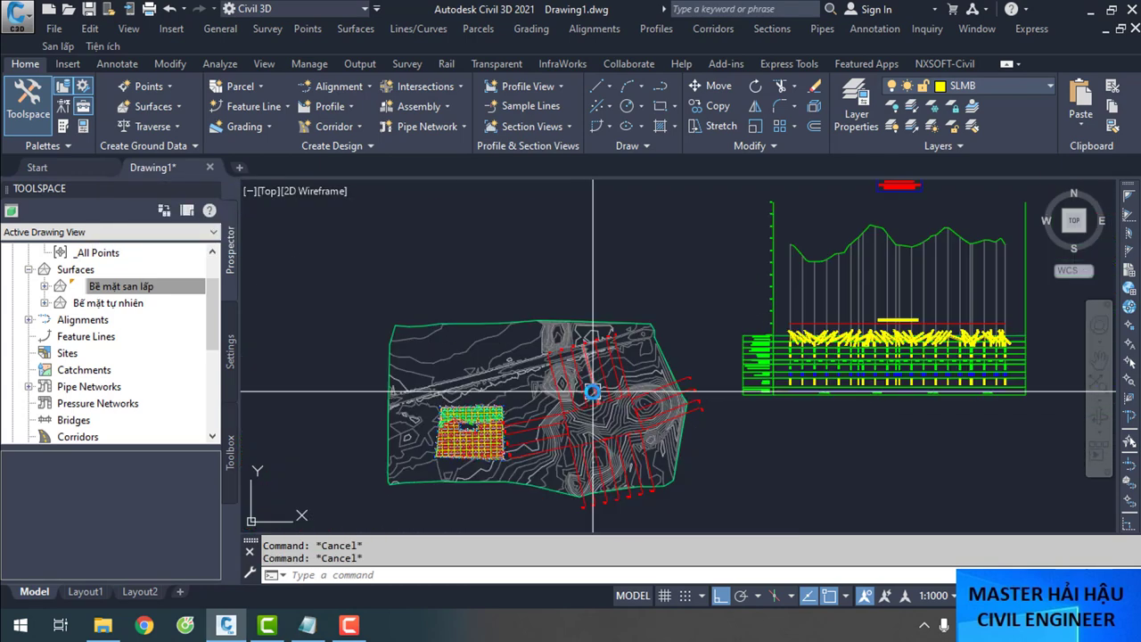
pyautogui.moveTo(586, 386); pyautogui.dragTo(398, 393, button='middle')
pyautogui.scroll(2, 637, 392)
pyautogui.scroll(-4, 743, 339)
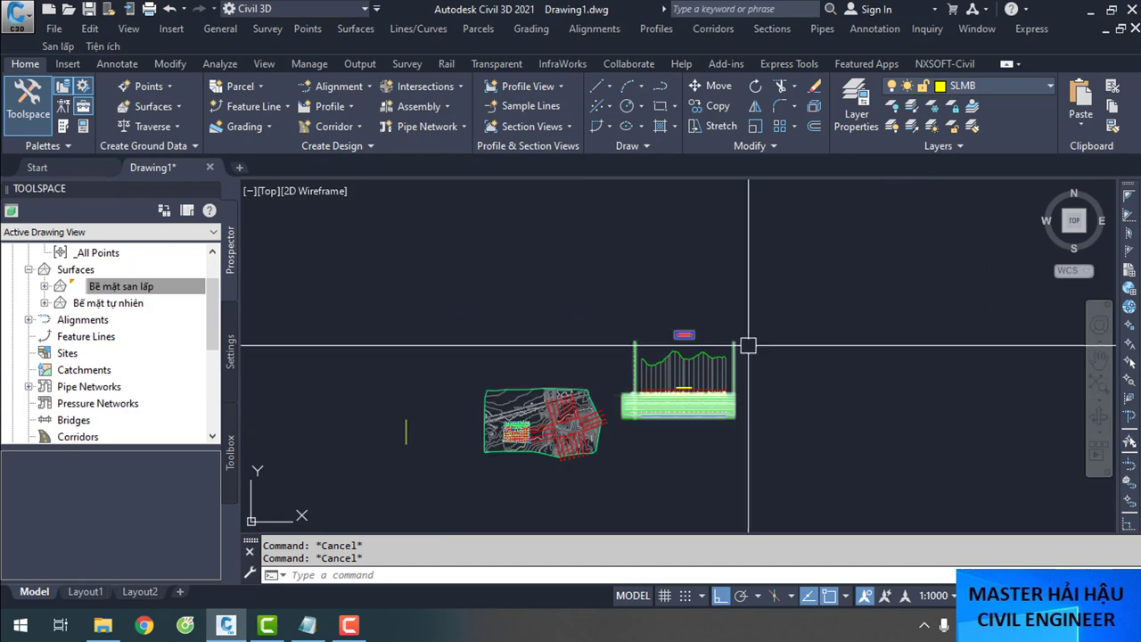
pyautogui.click(713, 30)
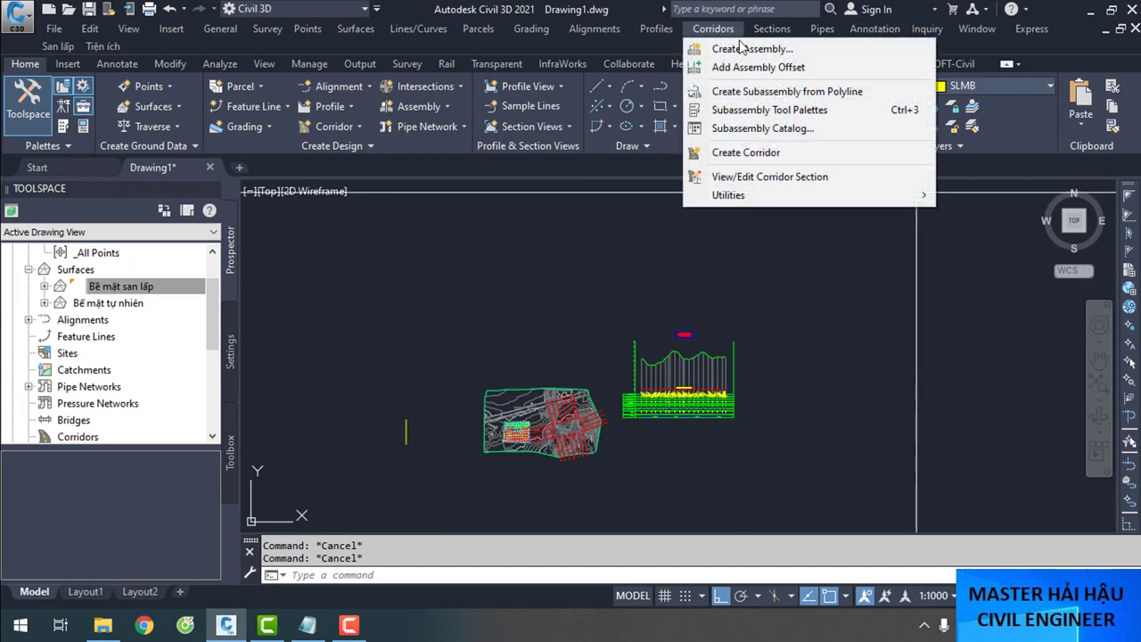
pyautogui.moveTo(772, 30)
pyautogui.moveTo(713, 29)
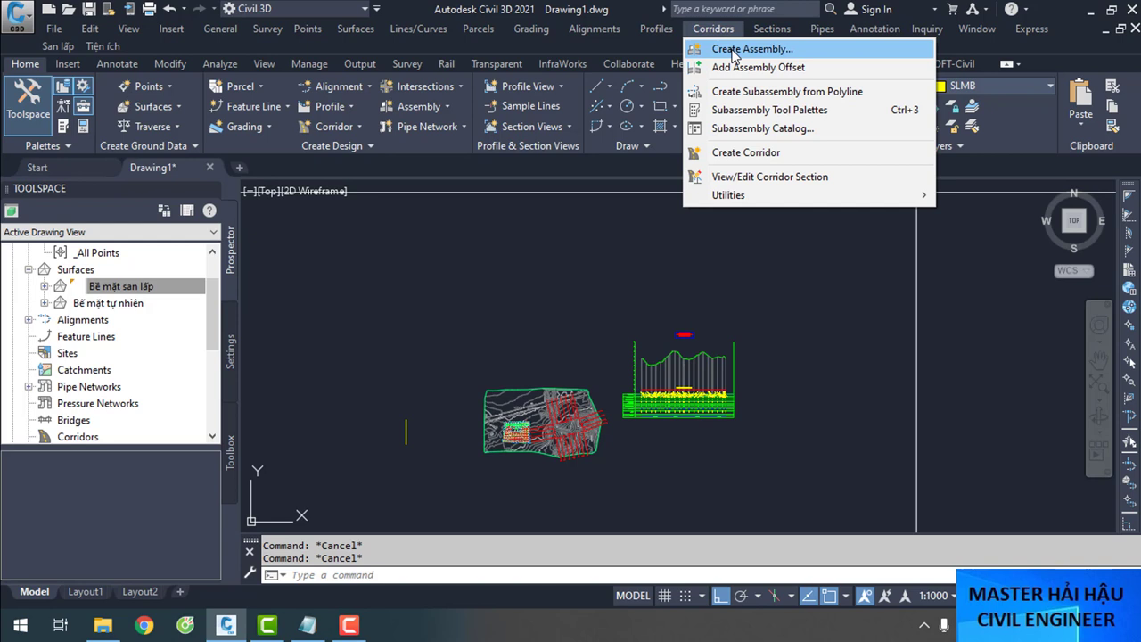
pyautogui.click(735, 54)
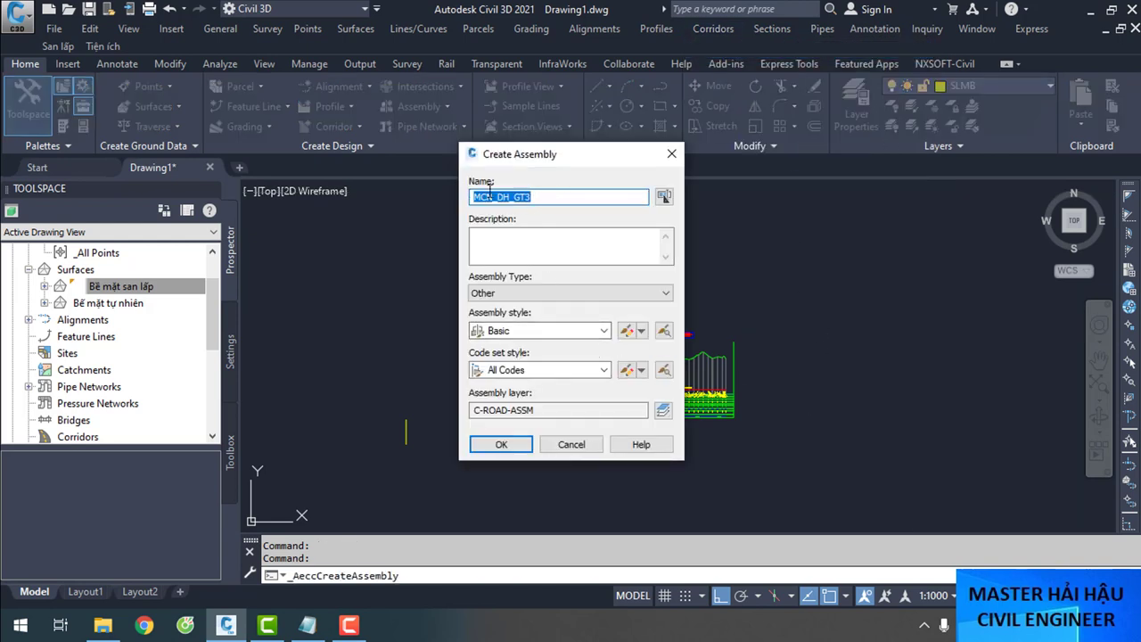
pyautogui.click(552, 332)
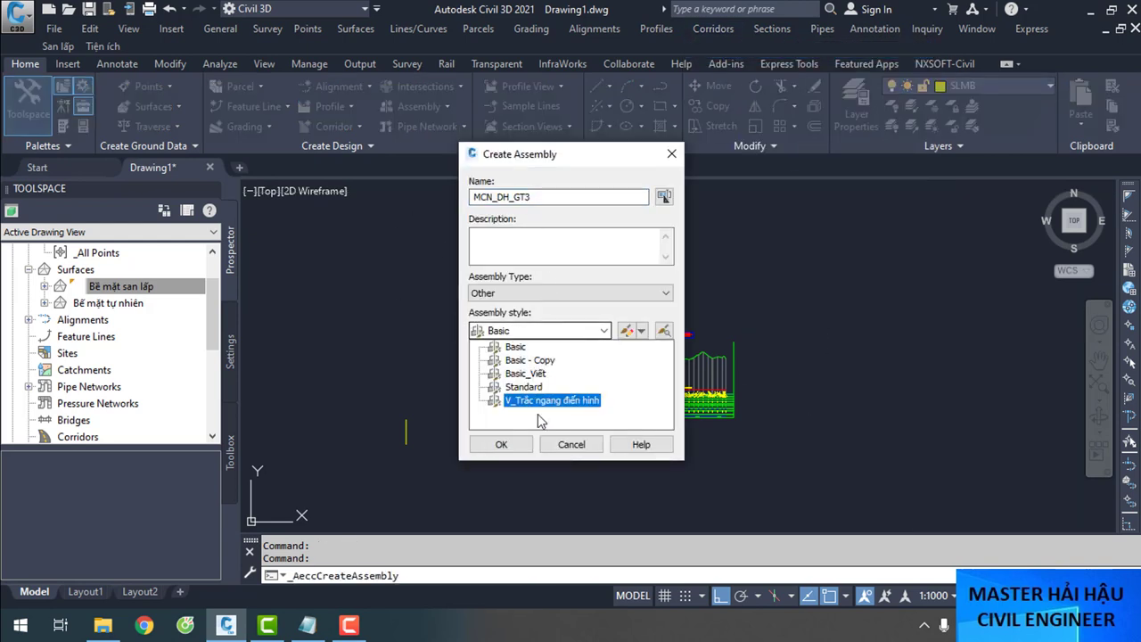
pyautogui.click(537, 400)
pyautogui.click(512, 371)
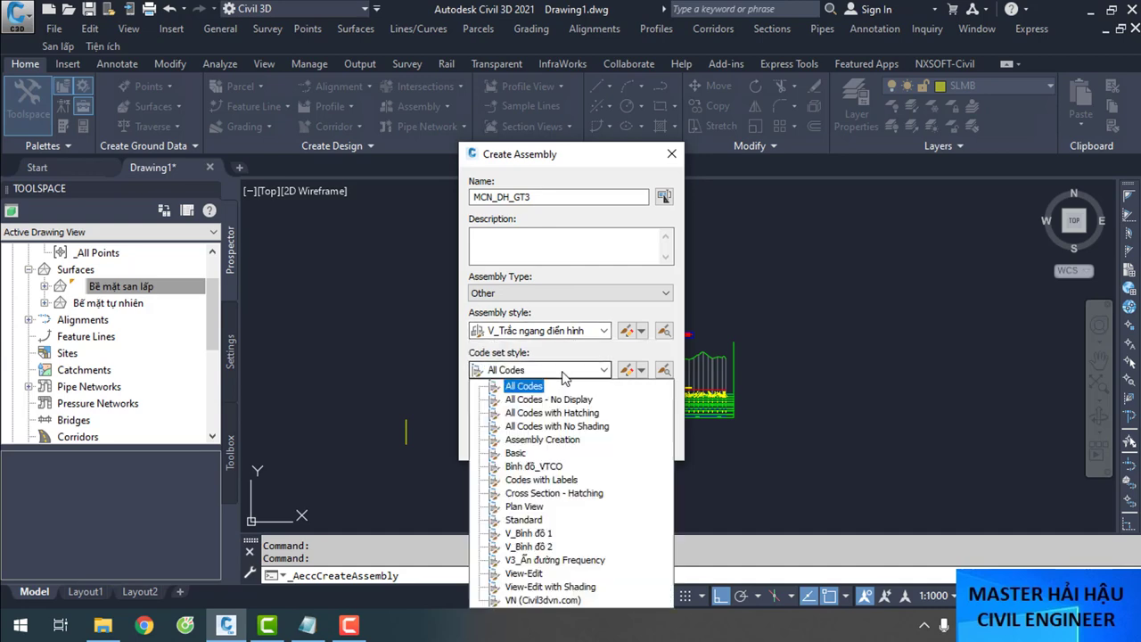
pyautogui.click(527, 535)
pyautogui.click(502, 445)
# Place the assembly baseline in the empty area to the right of the profile view
pyautogui.scroll(8, 794, 361)
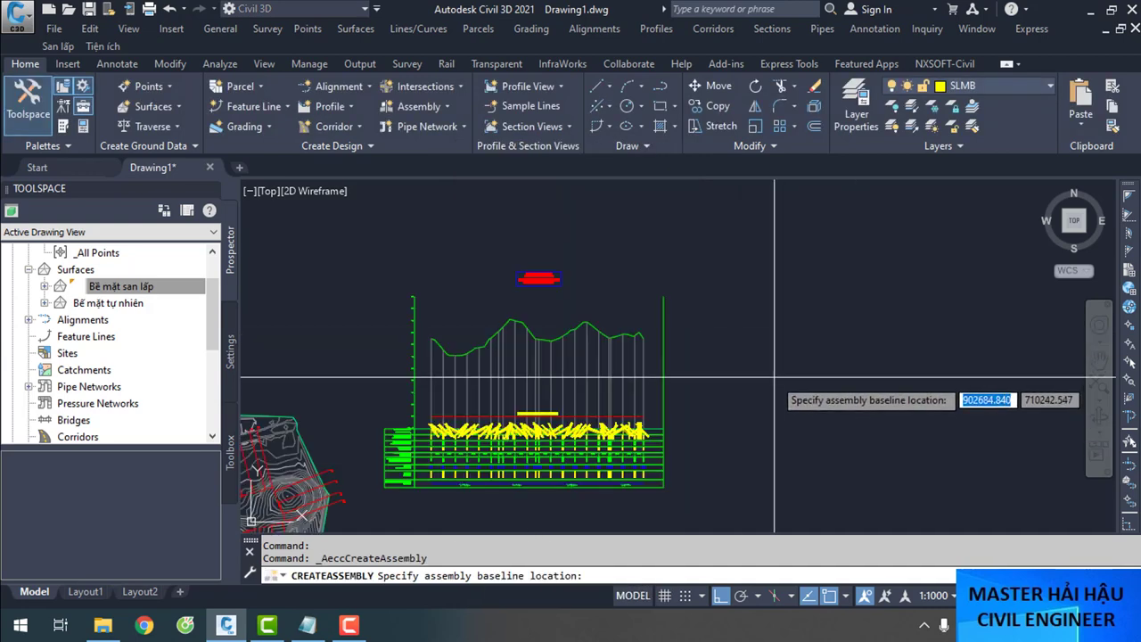
pyautogui.moveTo(789, 370); pyautogui.dragTo(663, 354, button='middle')
pyautogui.click(700, 356)
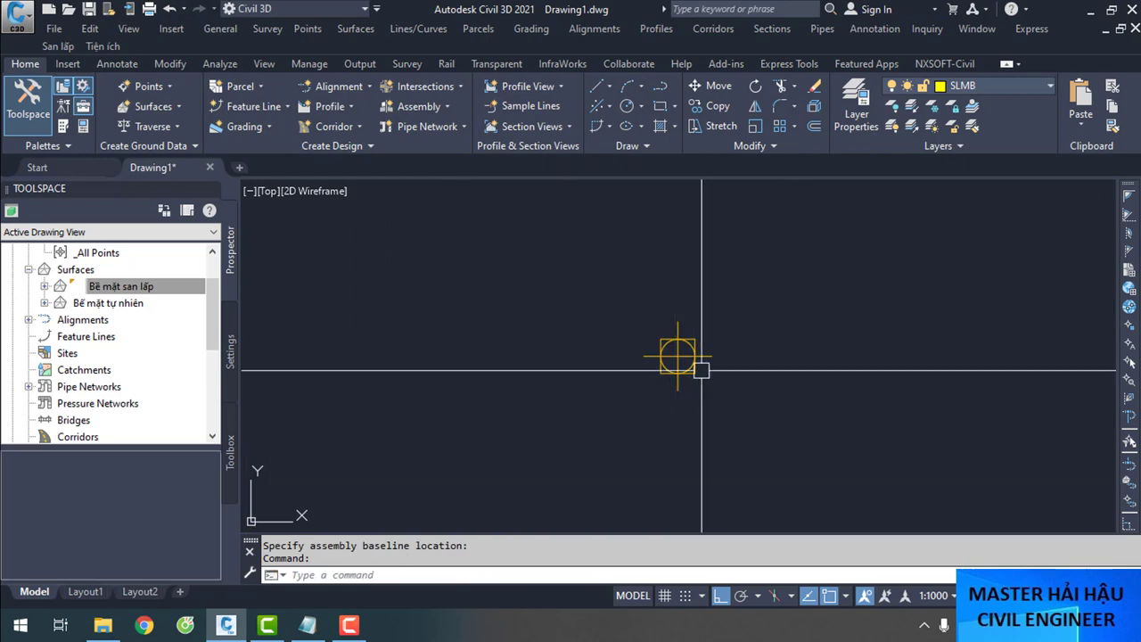
# Review the profile view and the sample lines on the contour plan, and return to the new assembly baseline
pyautogui.scroll(-8, 693, 360)
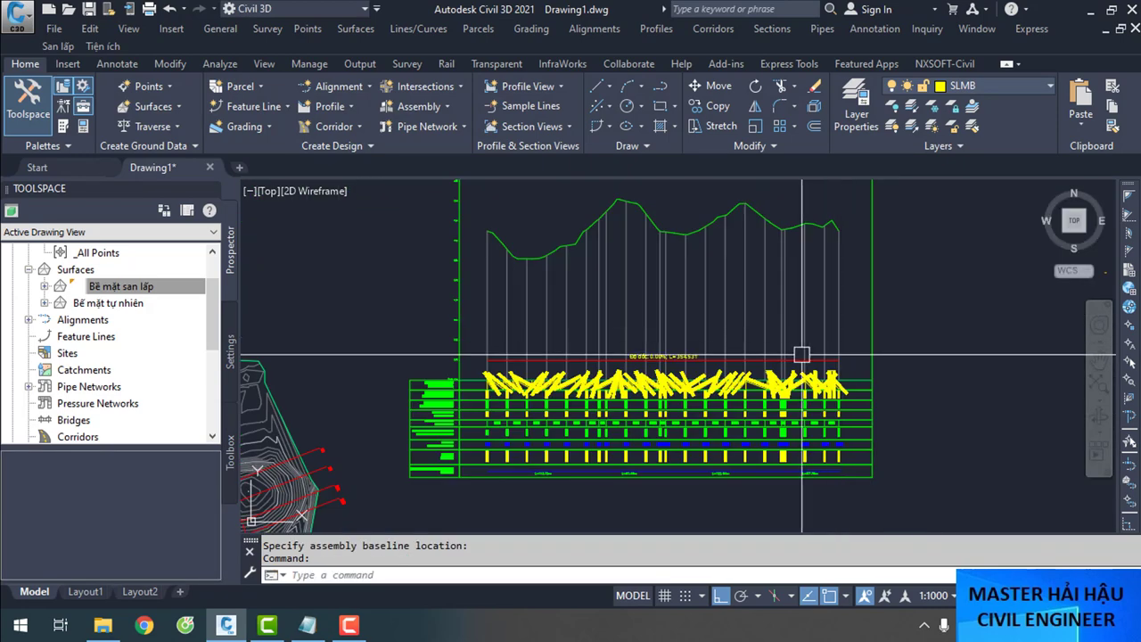
pyautogui.scroll(3, 419, 462)
pyautogui.scroll(3, 565, 446)
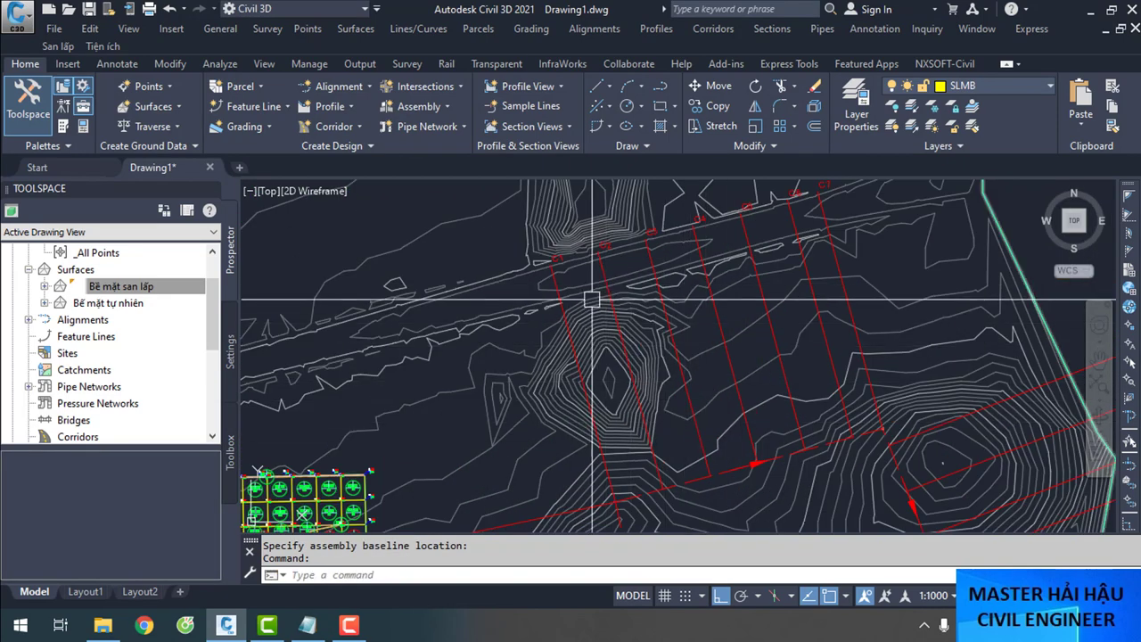
pyautogui.scroll(-7, 662, 398)
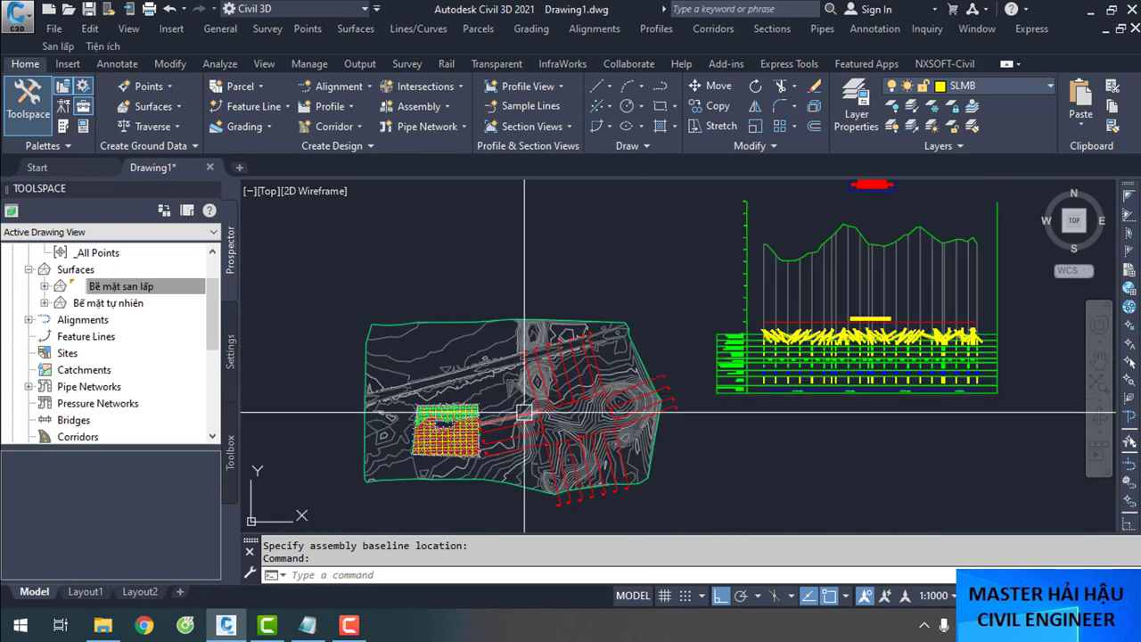
pyautogui.scroll(-6, 514, 377)
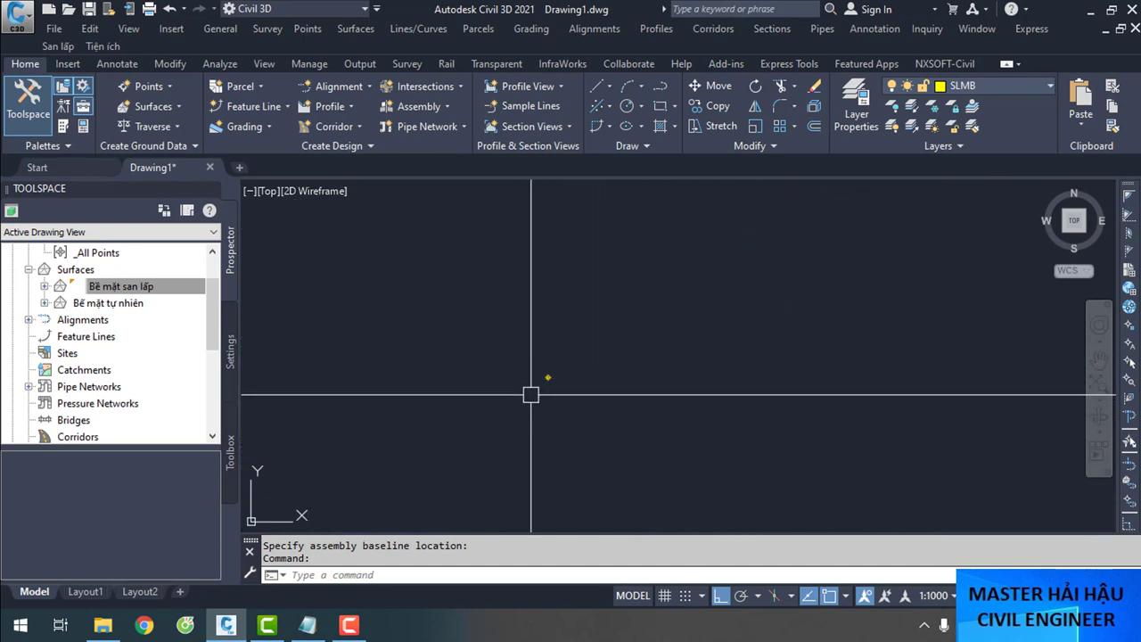
pyautogui.scroll(3, 384, 419)
pyautogui.moveTo(384, 420); pyautogui.dragTo(571, 365, button='middle')
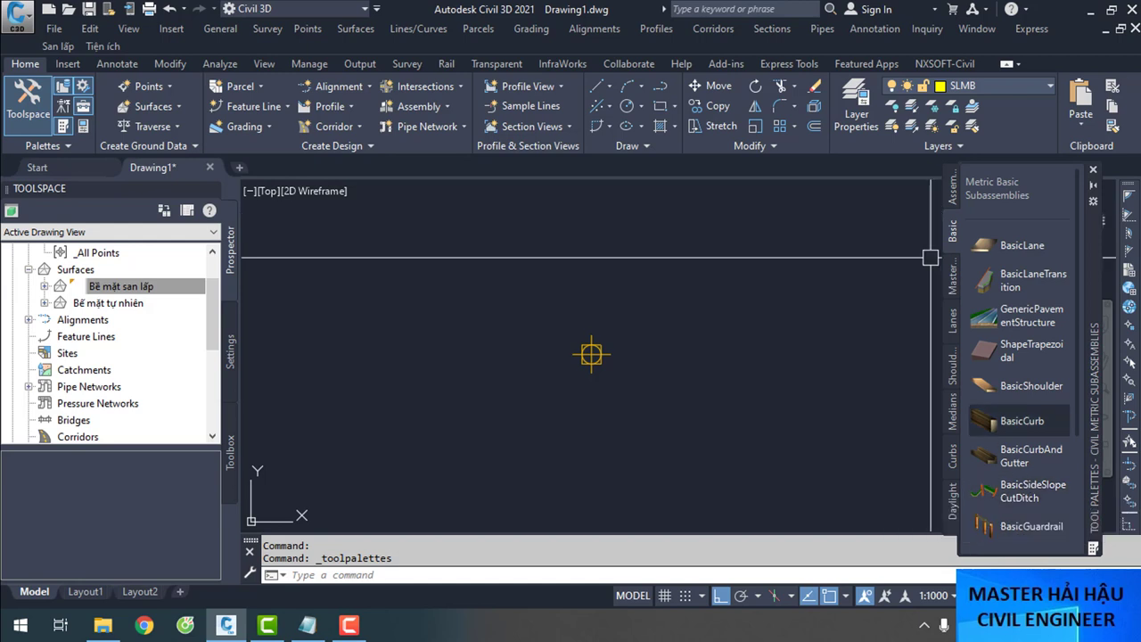
# Look through the Basic, Lanes, Shoulders, Medians and Curbs subassembly categories for a suitable slope component
pyautogui.click(954, 283)
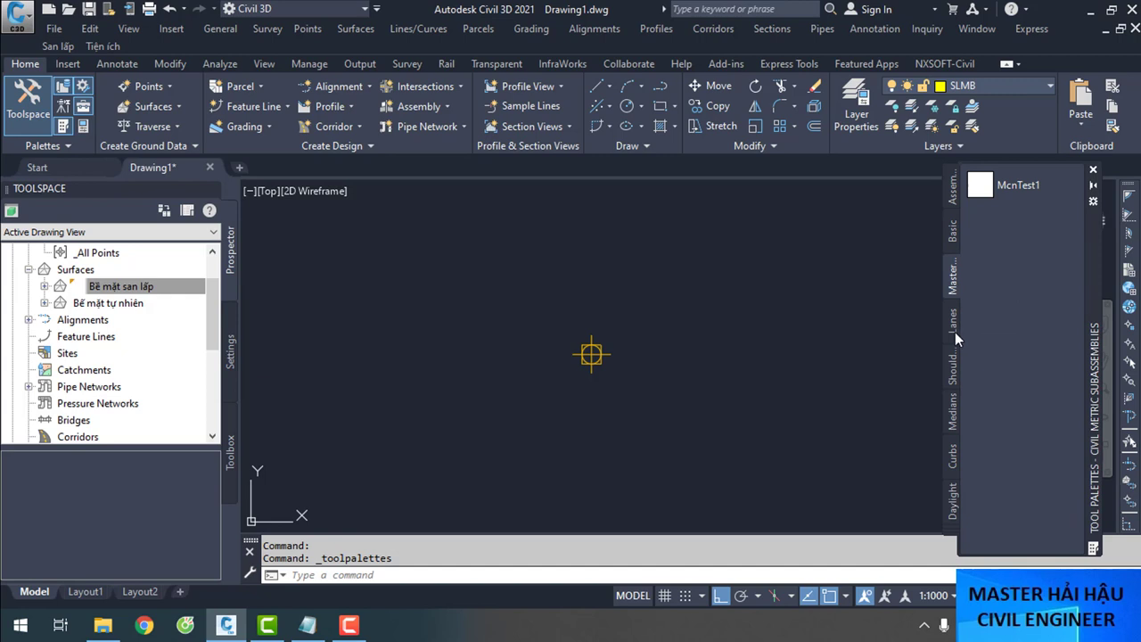
pyautogui.click(955, 328)
pyautogui.click(955, 368)
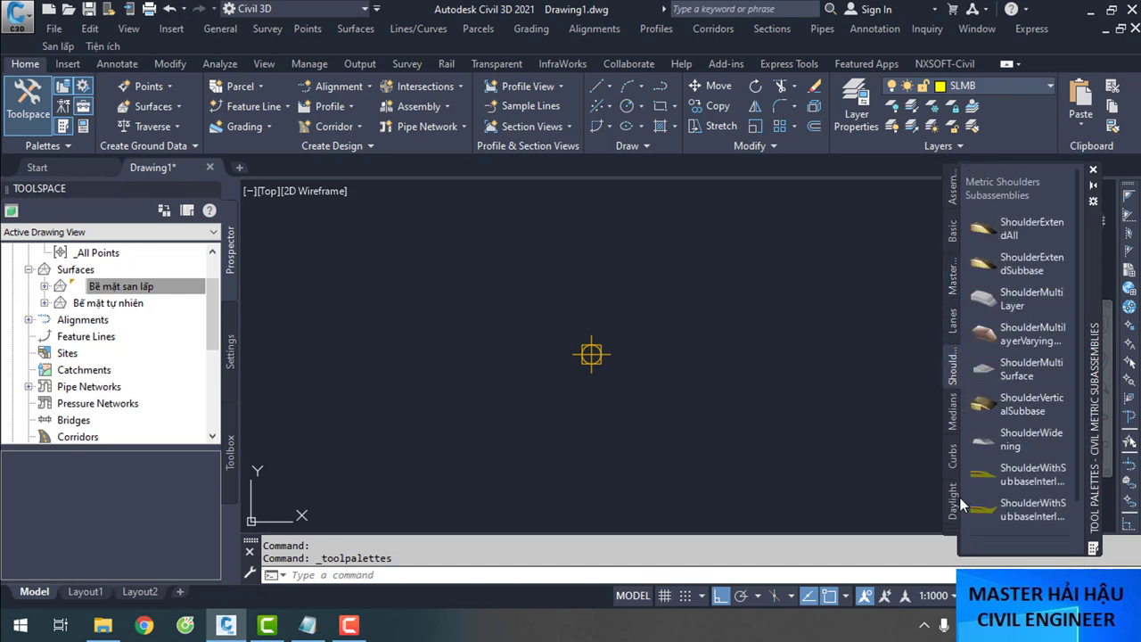
pyautogui.click(951, 231)
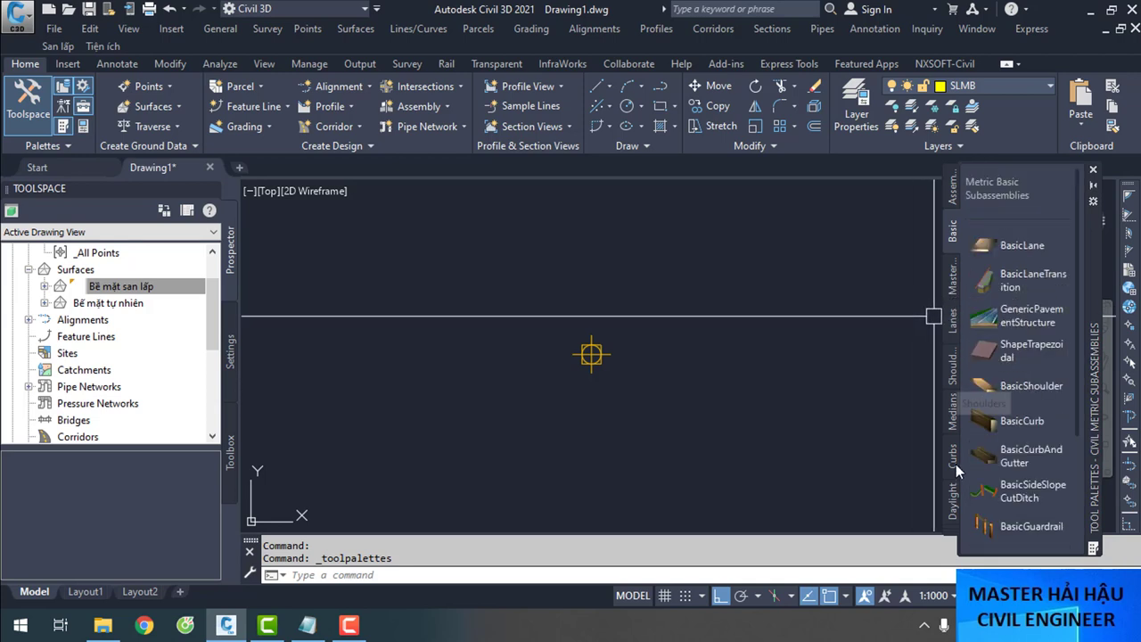
pyautogui.click(952, 525)
pyautogui.click(820, 264)
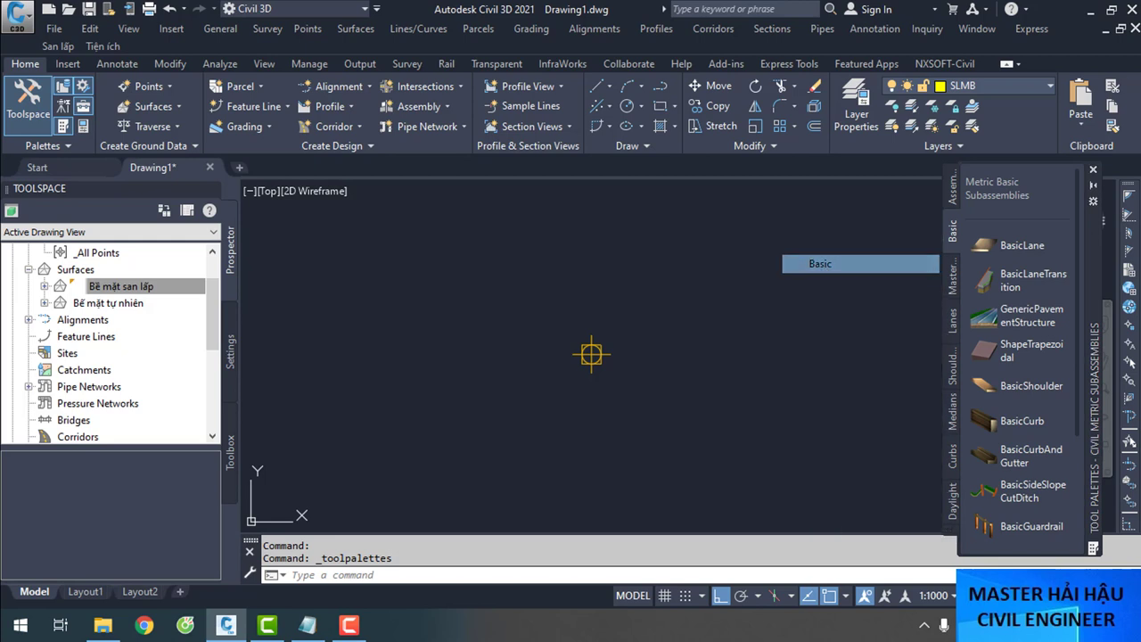
pyautogui.click(952, 276)
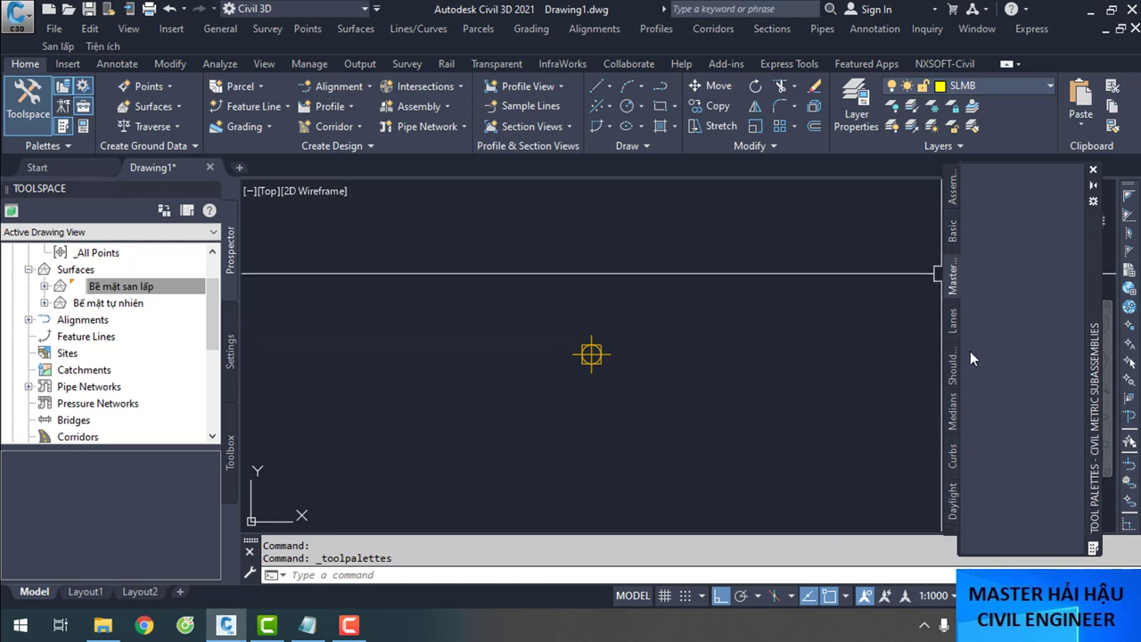
pyautogui.click(953, 367)
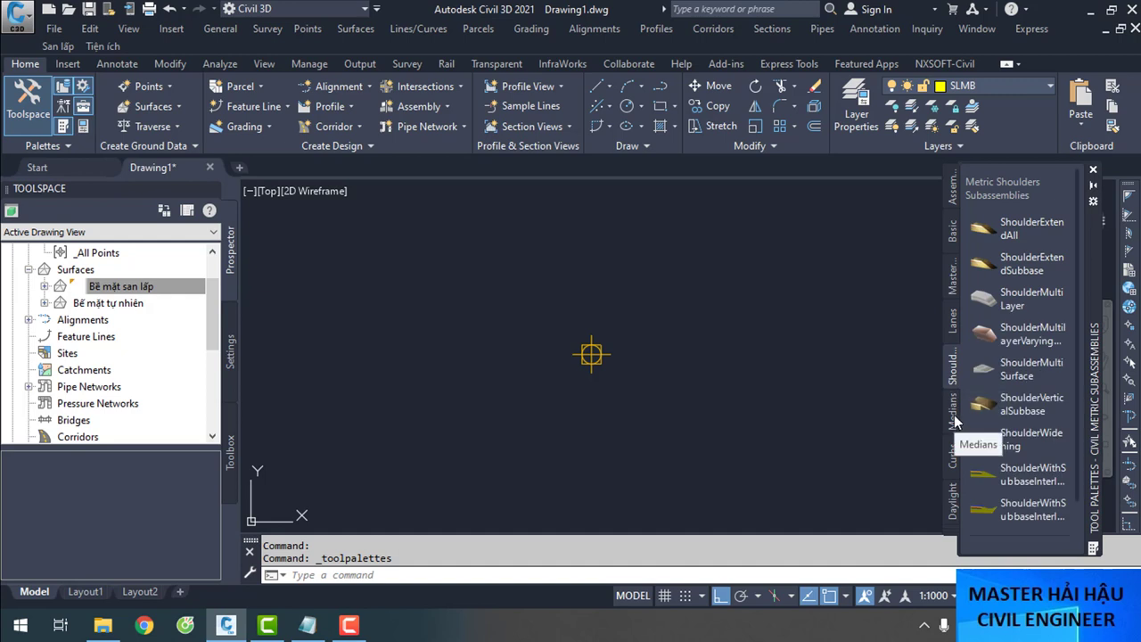
pyautogui.click(954, 414)
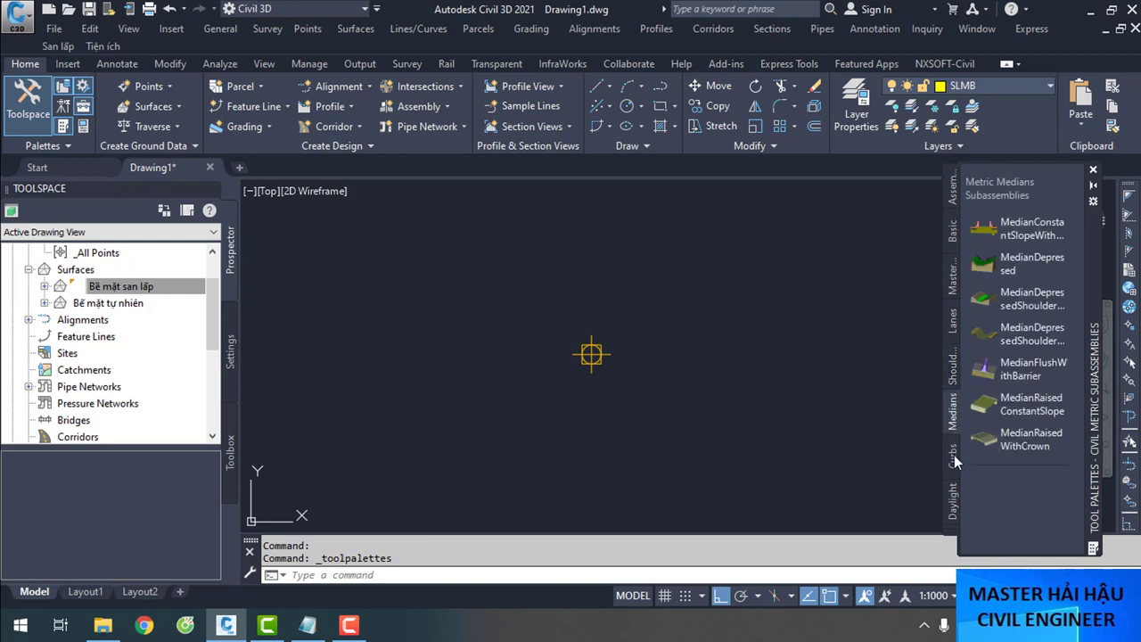
pyautogui.click(954, 454)
# Attach a DaylightBench subassembly from the Metric Daylight set to the right side of the assembly baseline
pyautogui.click(952, 501)
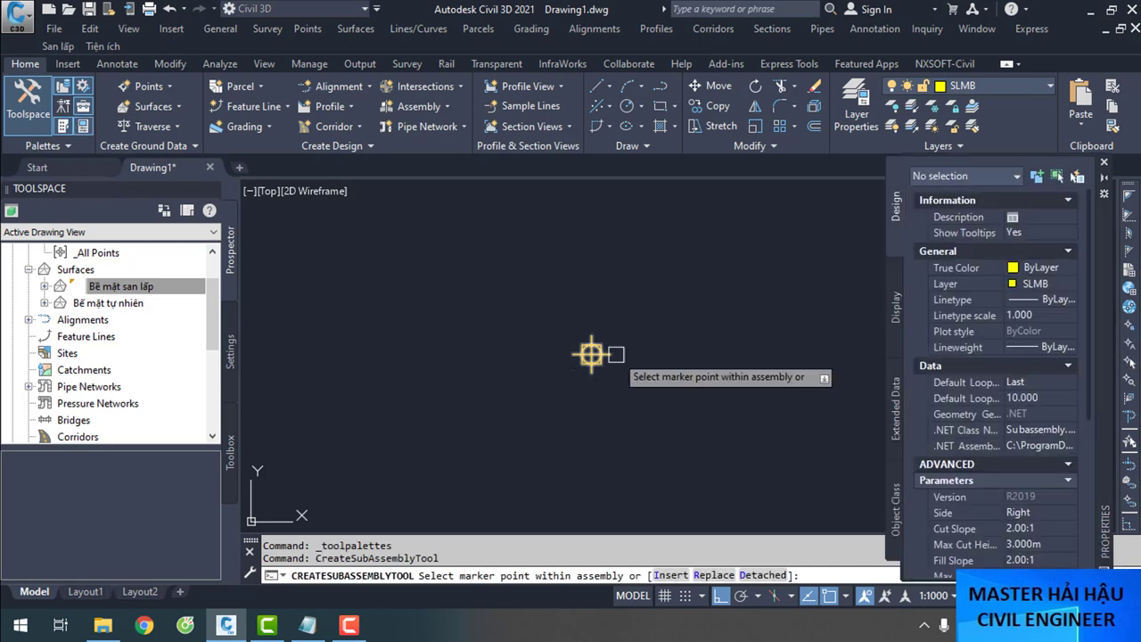
pyautogui.scroll(-4, 581, 367)
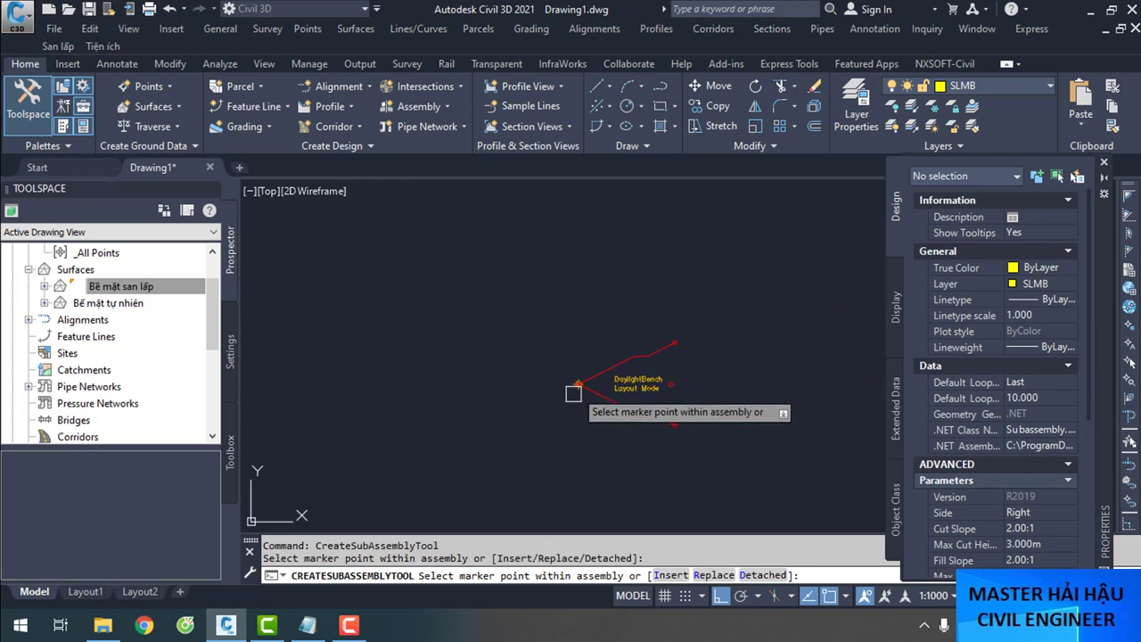
pyautogui.scroll(3, 595, 414)
pyautogui.press('Escape')
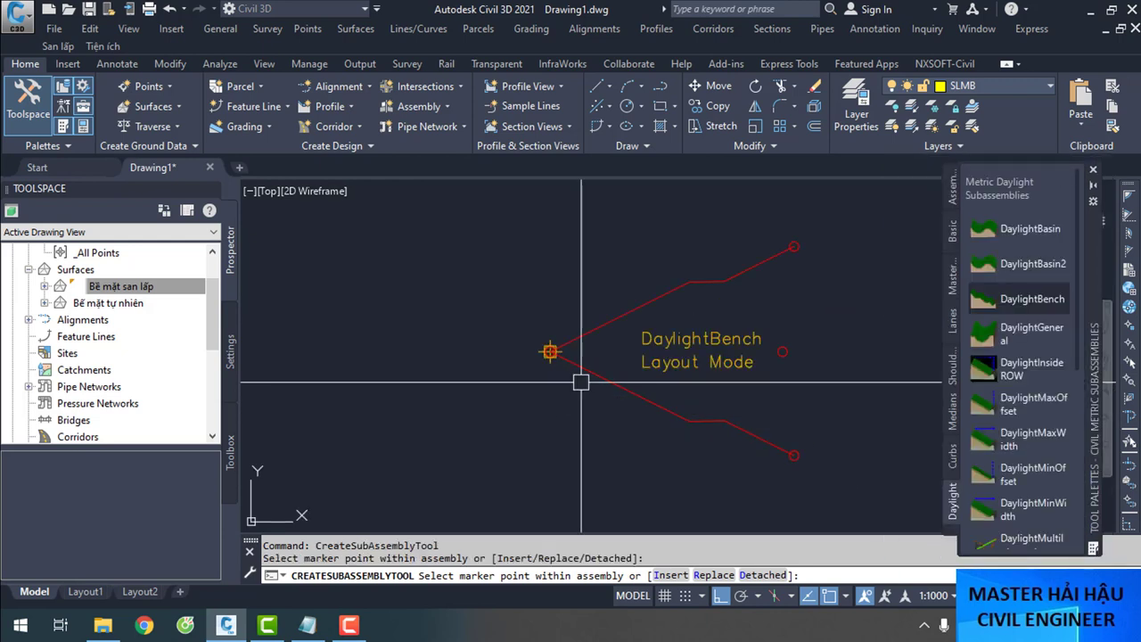
# Mirror the DaylightBench subassembly to the left side of the assembly at the baseline marker
pyautogui.click(576, 372)
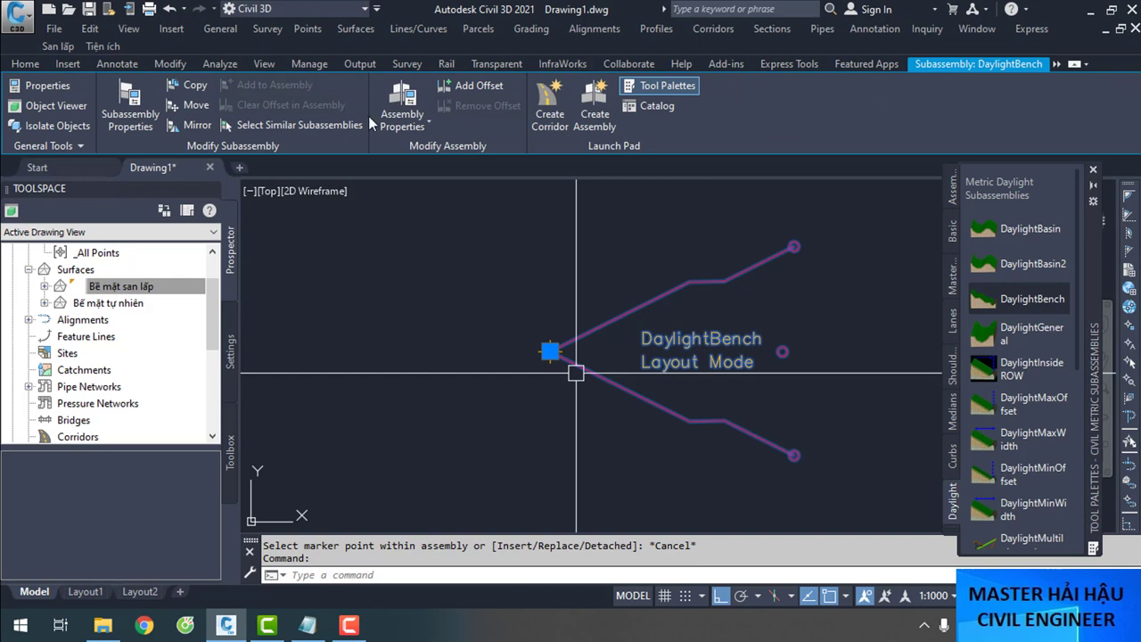
pyautogui.click(198, 127)
pyautogui.scroll(4, 511, 335)
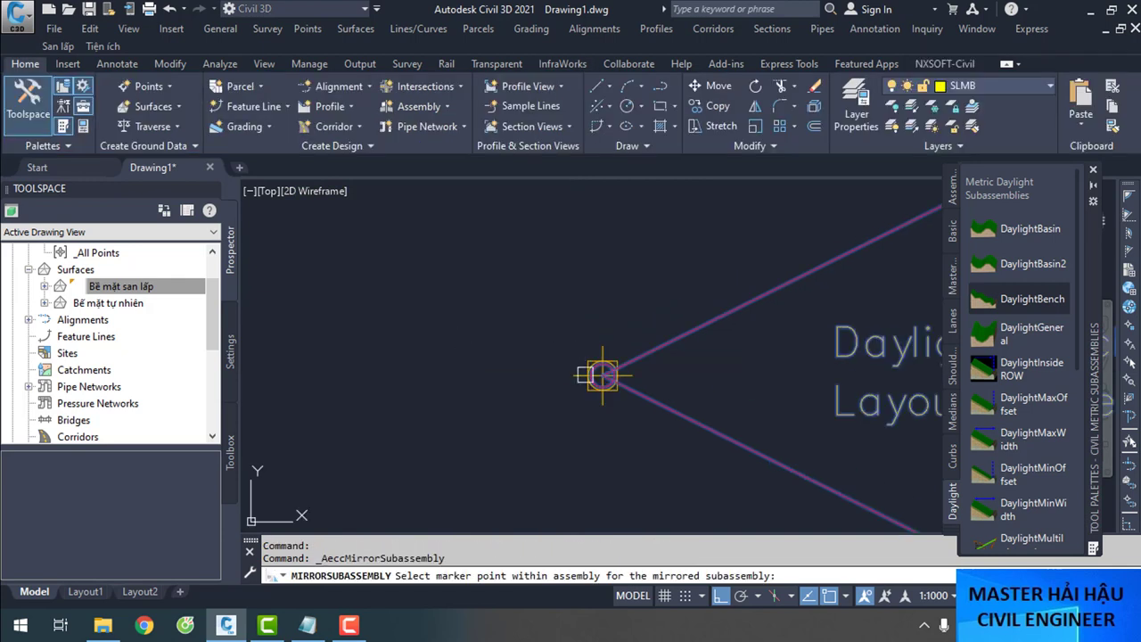
pyautogui.scroll(4, 590, 369)
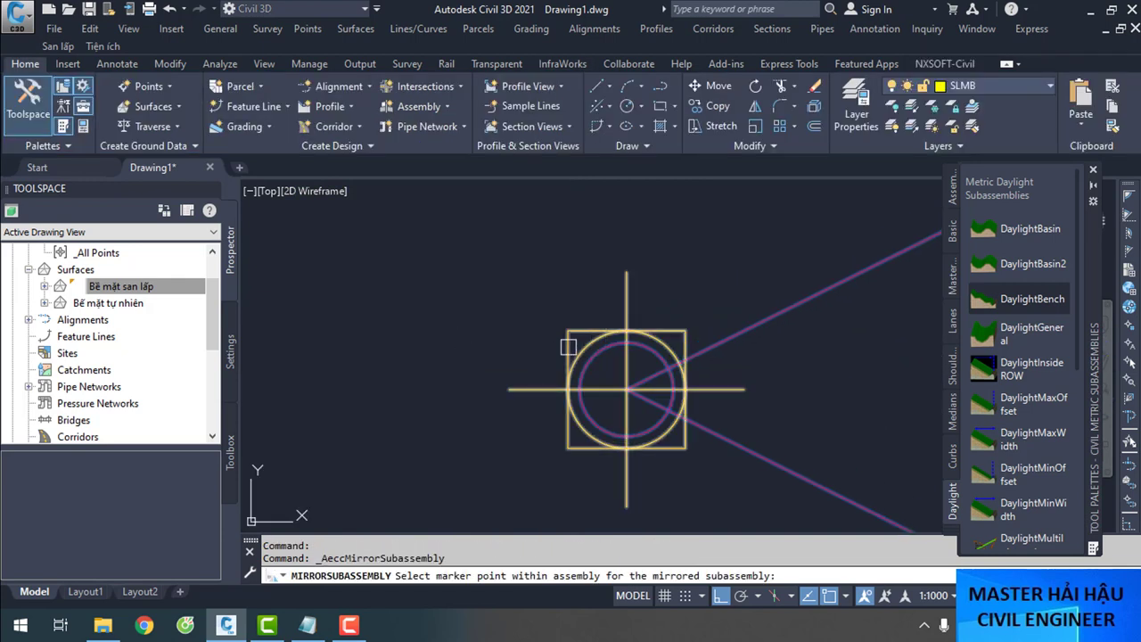
pyautogui.click(568, 345)
pyautogui.press('Escape')
pyautogui.scroll(-5, 522, 323)
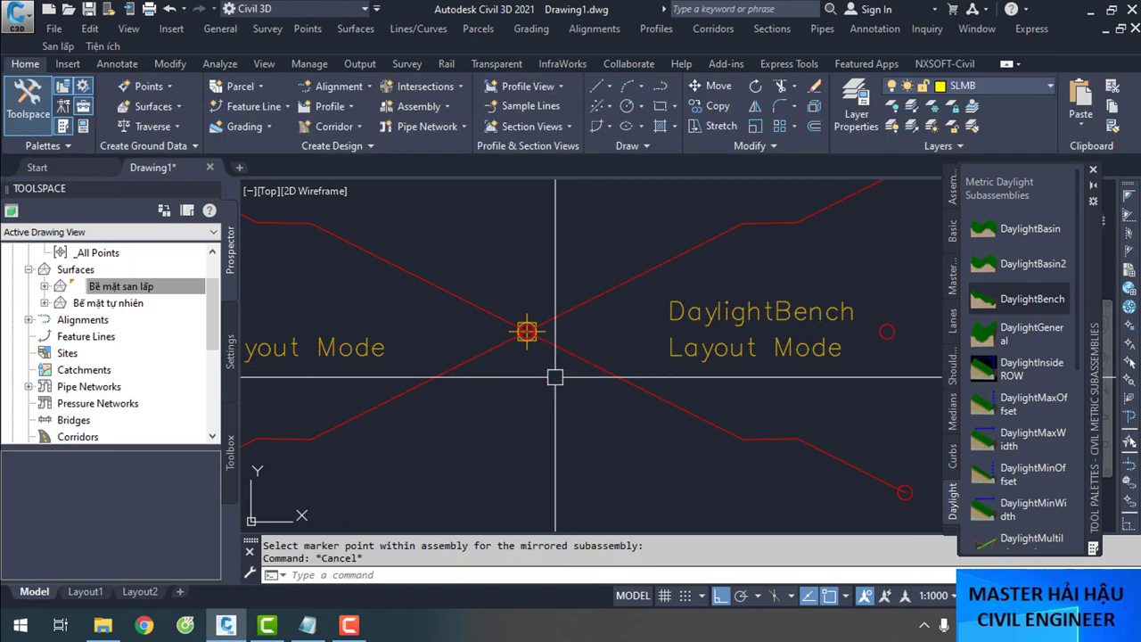
# Erase the DaylightBench subassembly on the right side of the assembly
pyautogui.scroll(4, 407, 339)
pyautogui.scroll(-1, 468, 374)
pyautogui.click(472, 372)
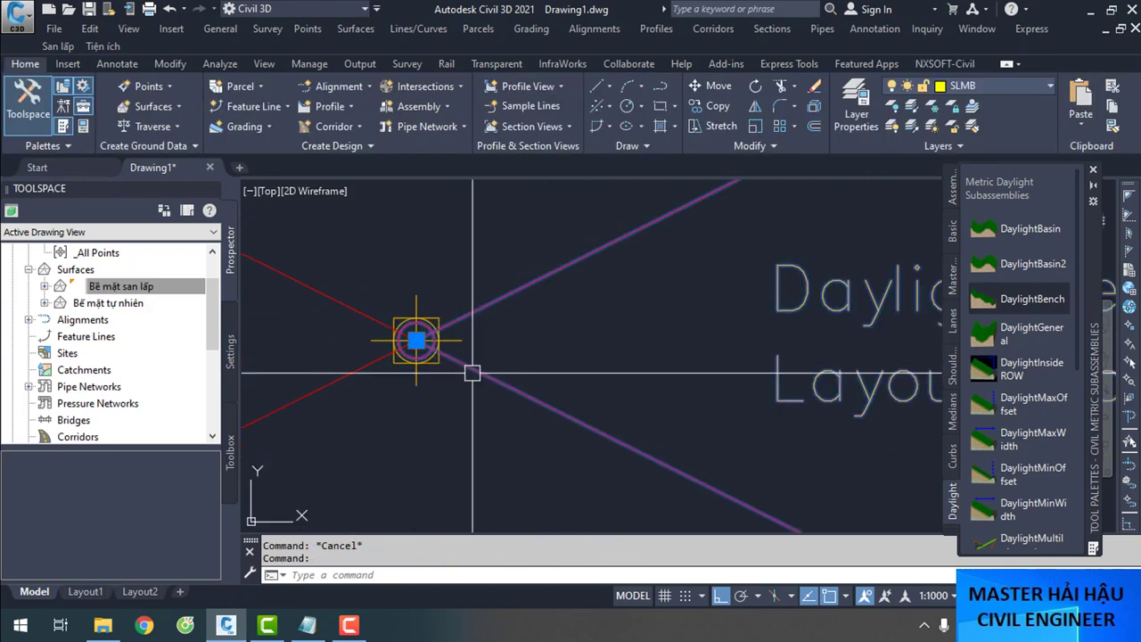
pyautogui.scroll(-3, 464, 366)
pyautogui.write('E')
pyautogui.press('Return')
# Open the subassembly properties of the left DaylightBench and display its input parameters
pyautogui.moveTo(423, 363)
pyautogui.mouseDown(button='middle')
pyautogui.moveTo(542, 309)
pyautogui.moveTo(644, 295)
pyautogui.mouseUp(button='middle')
pyautogui.click(637, 299)
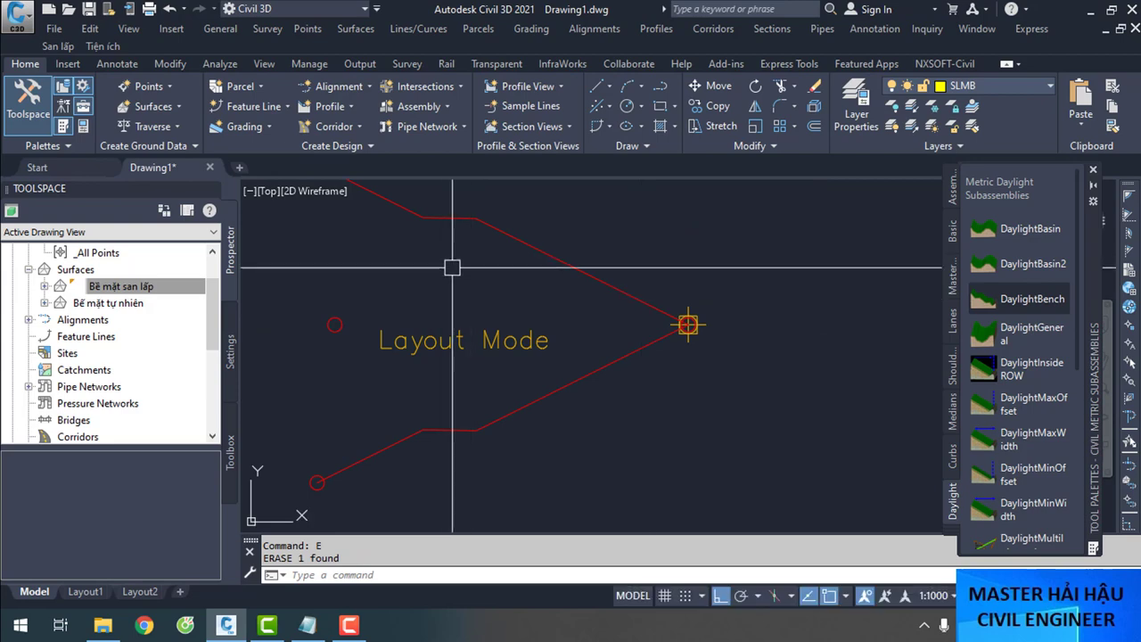
pyautogui.rightClick(607, 354)
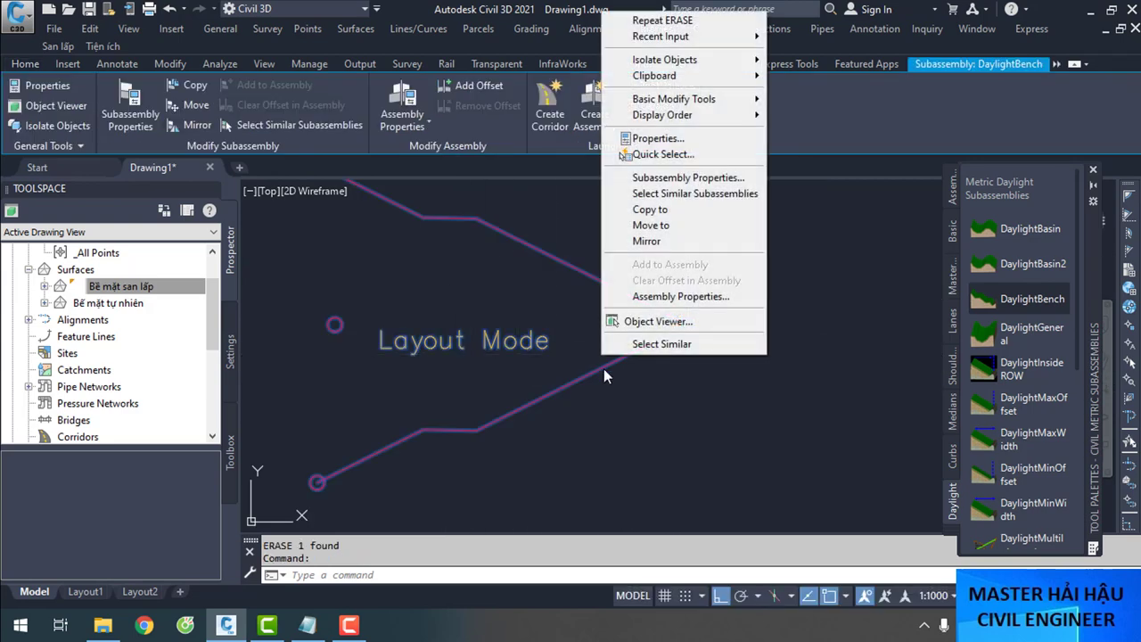
pyautogui.click(691, 178)
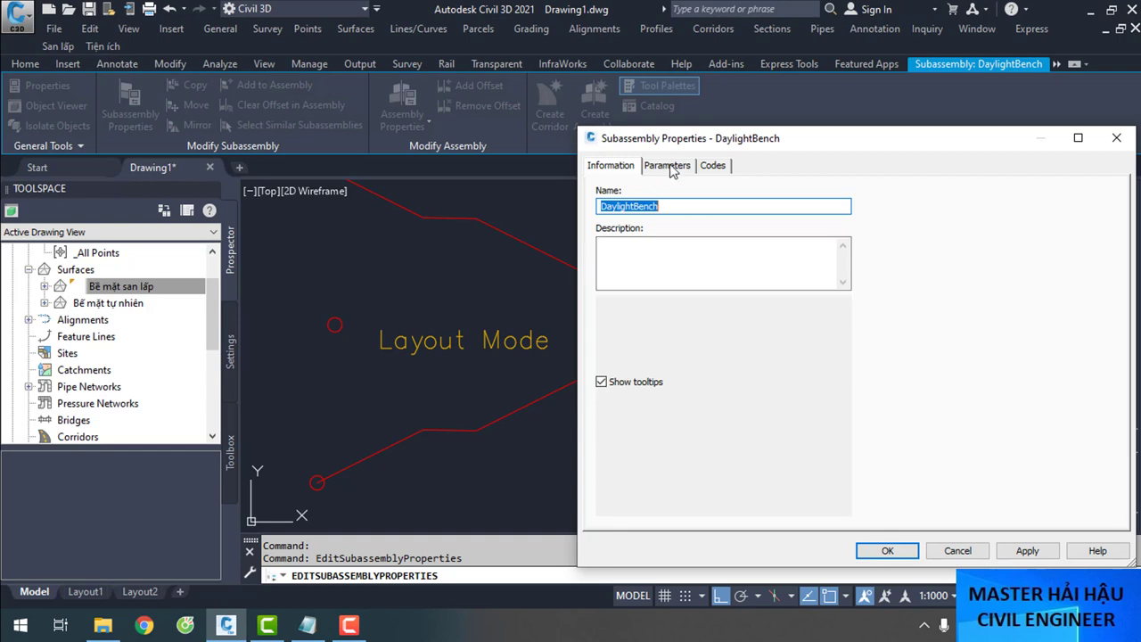
pyautogui.click(671, 167)
# Open the DaylightBench subassembly help, shift its window aside, and return to the subassembly parameters
pyautogui.click(1107, 508)
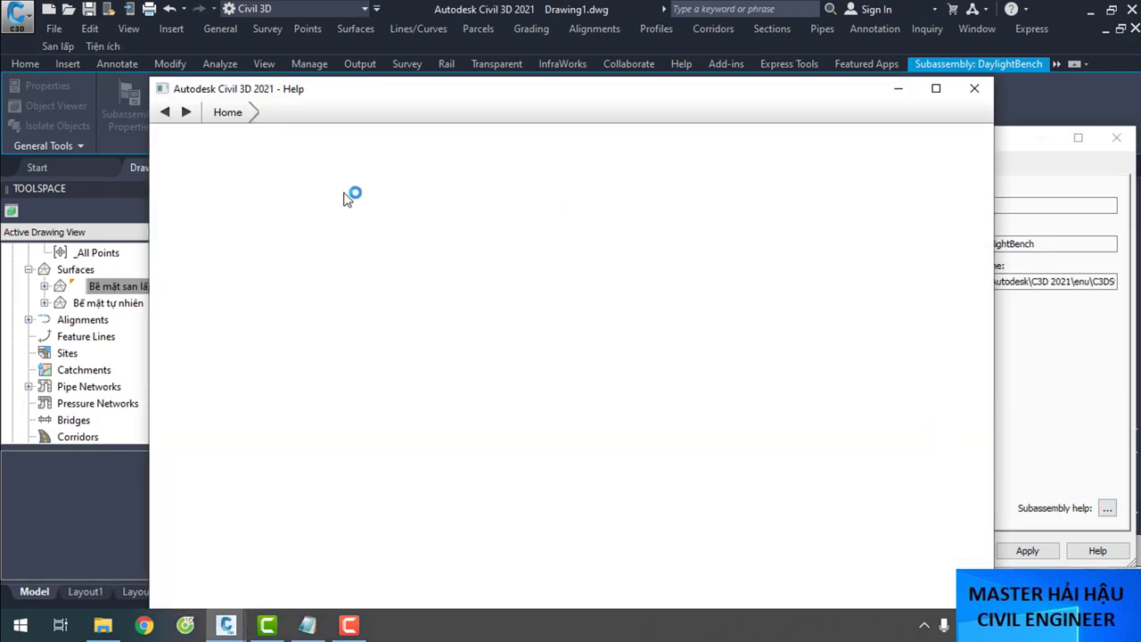
pyautogui.click(1010, 145)
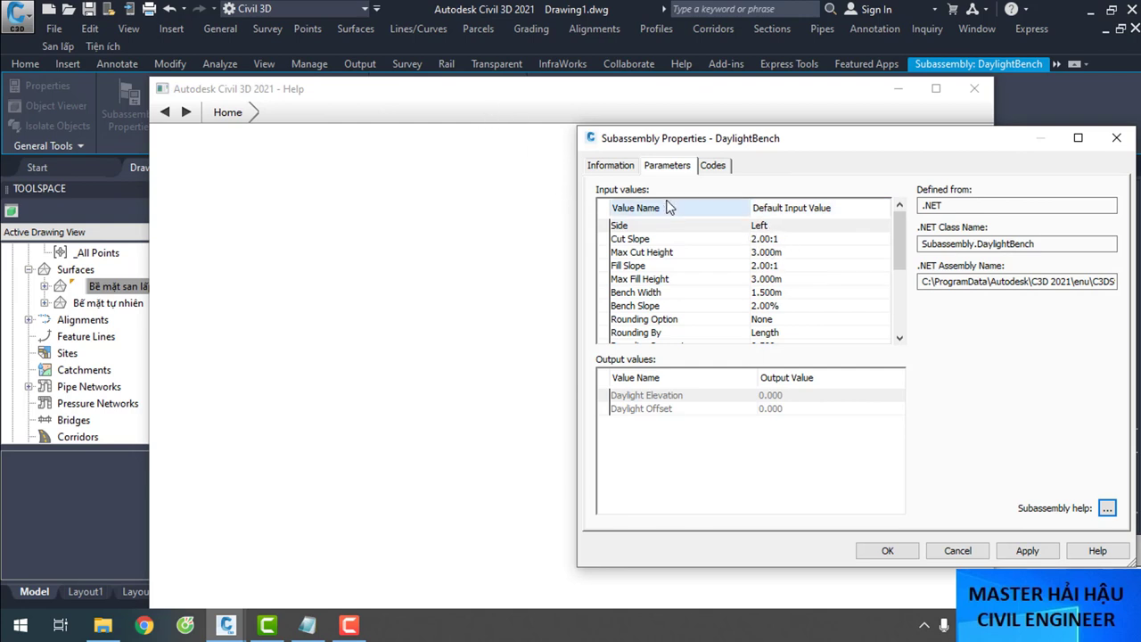
pyautogui.click(466, 363)
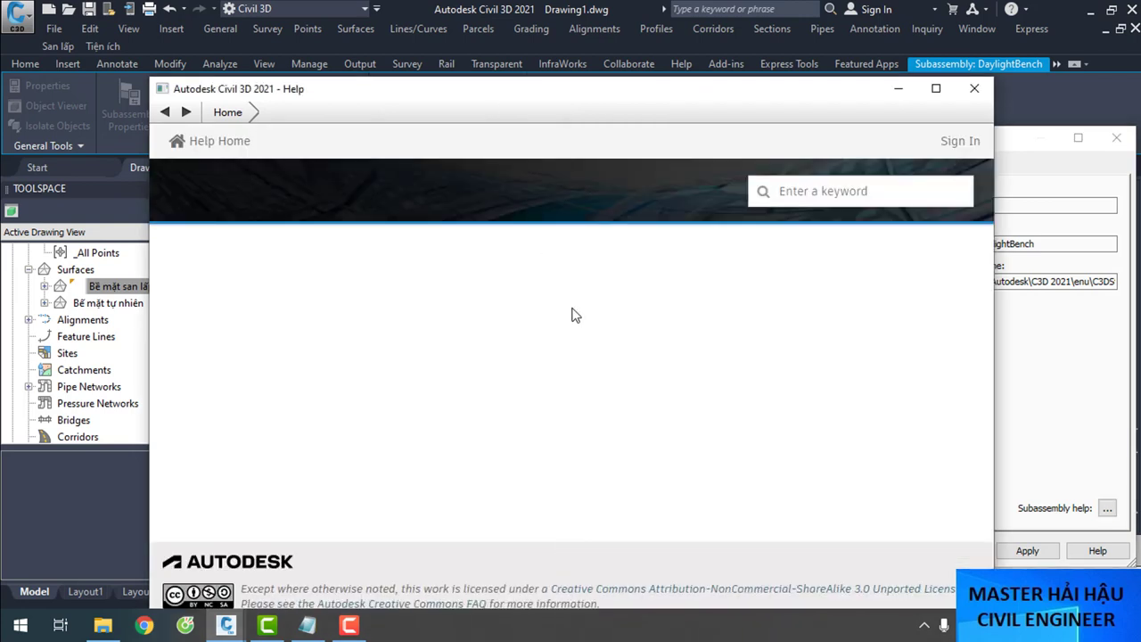
pyautogui.moveTo(705, 98); pyautogui.dragTo(630, 21)
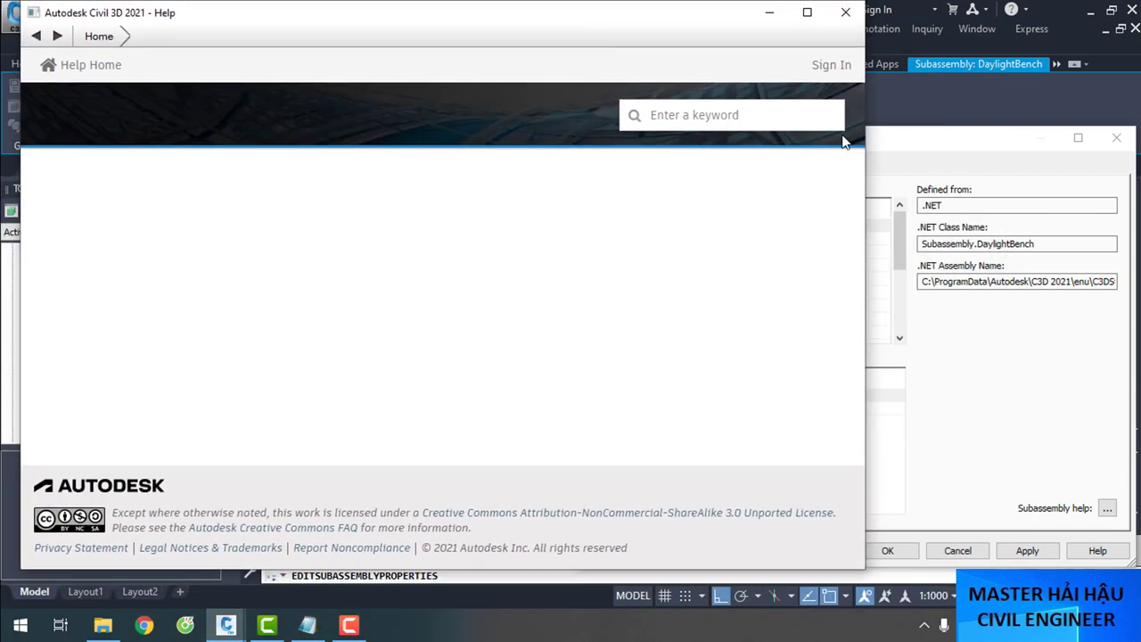
pyautogui.click(911, 140)
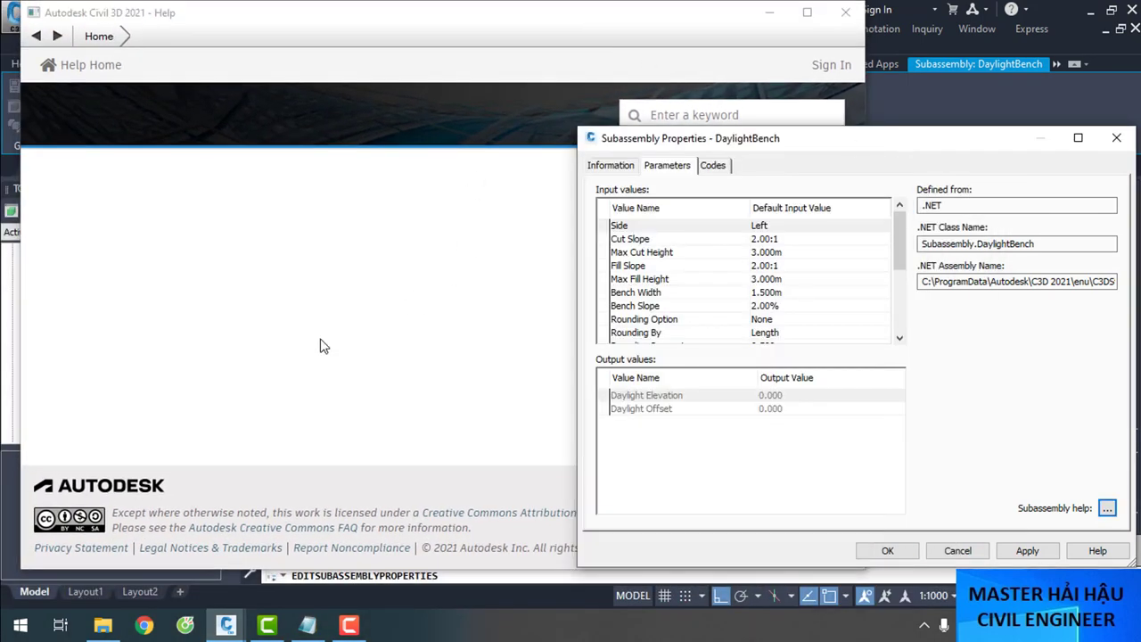
# Set the DaylightBench subassembly's Cut Slope to 1:1
pyautogui.click(303, 250)
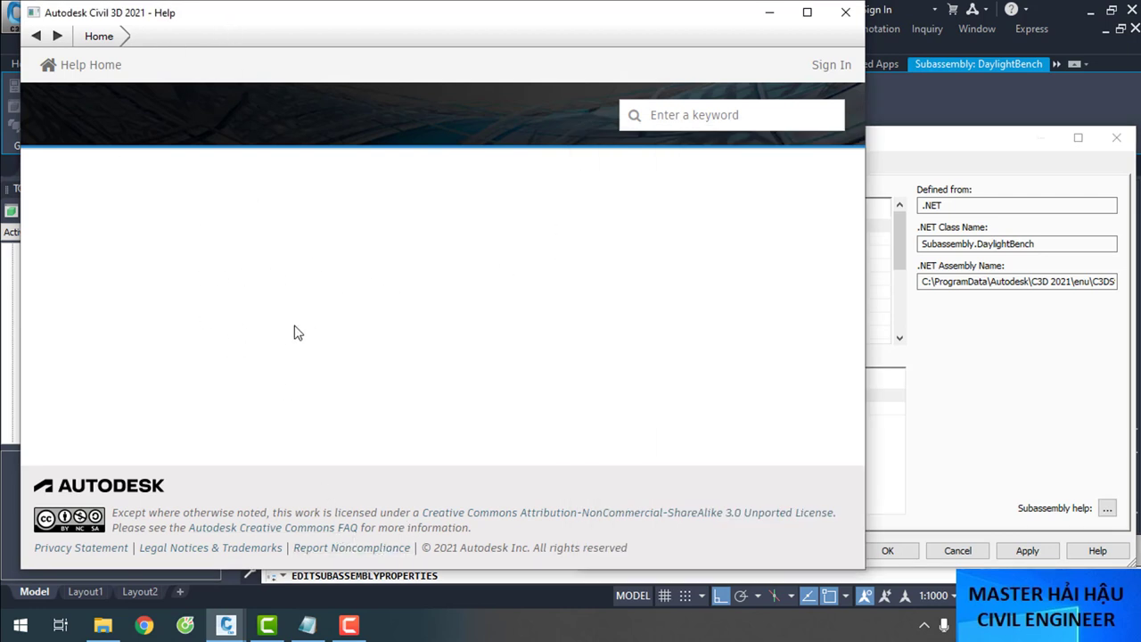
pyautogui.click(997, 382)
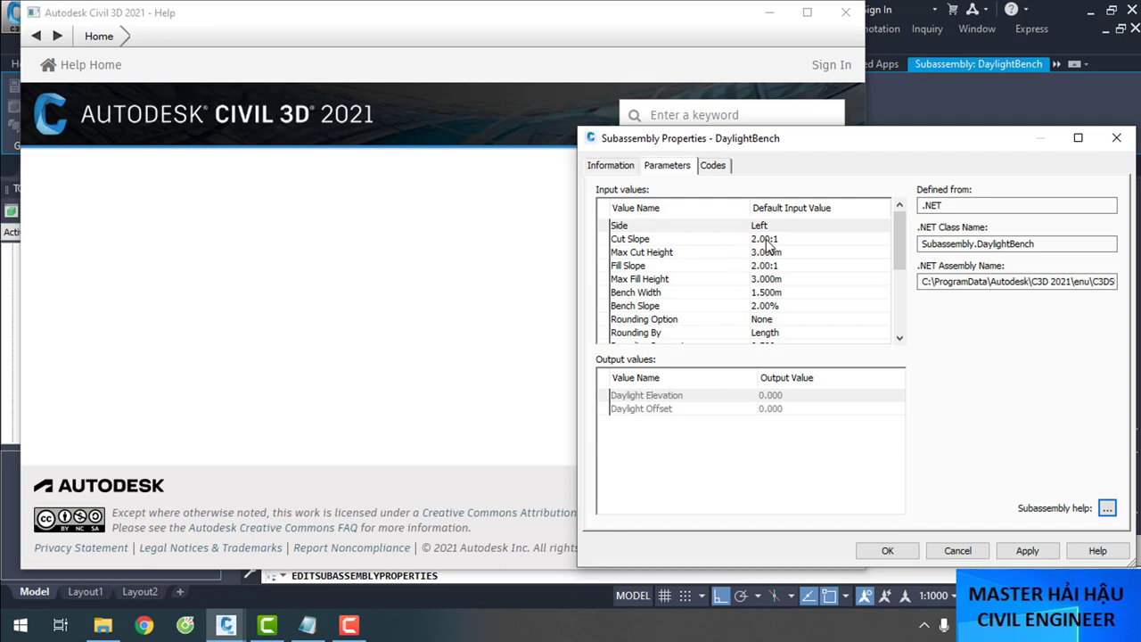
pyautogui.click(765, 241)
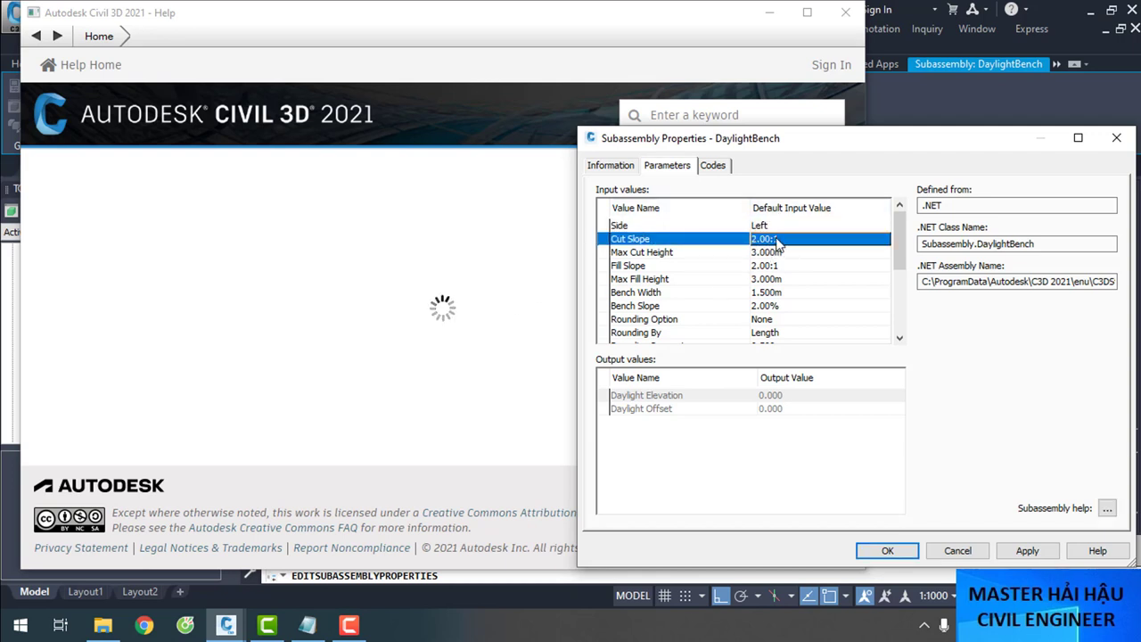
pyautogui.click(774, 241)
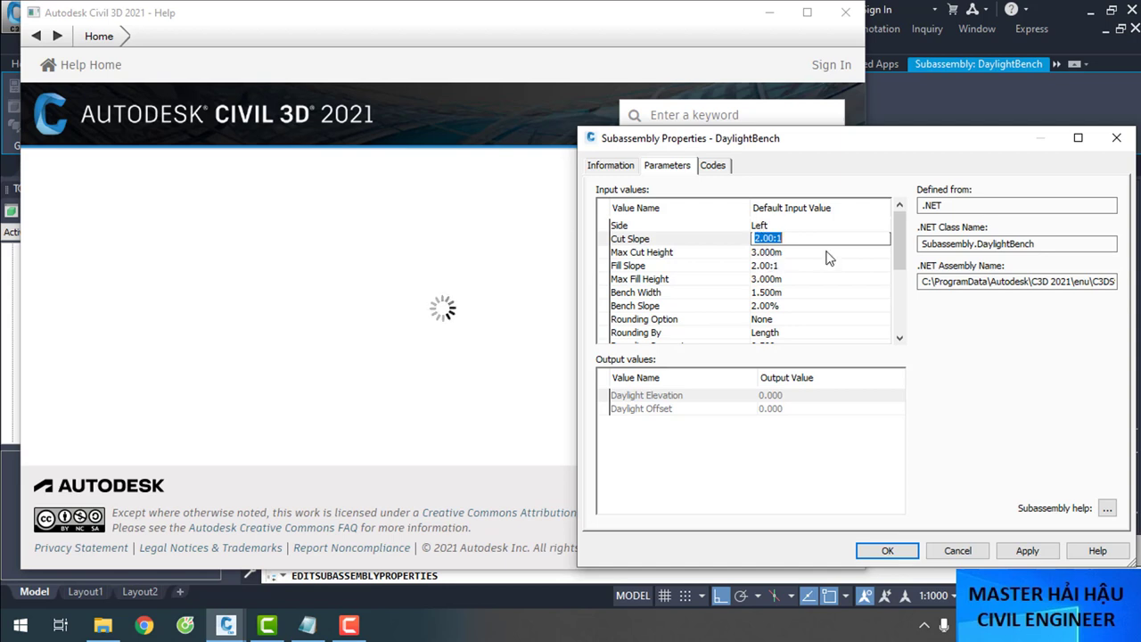
pyautogui.write('1')
pyautogui.press('Return')
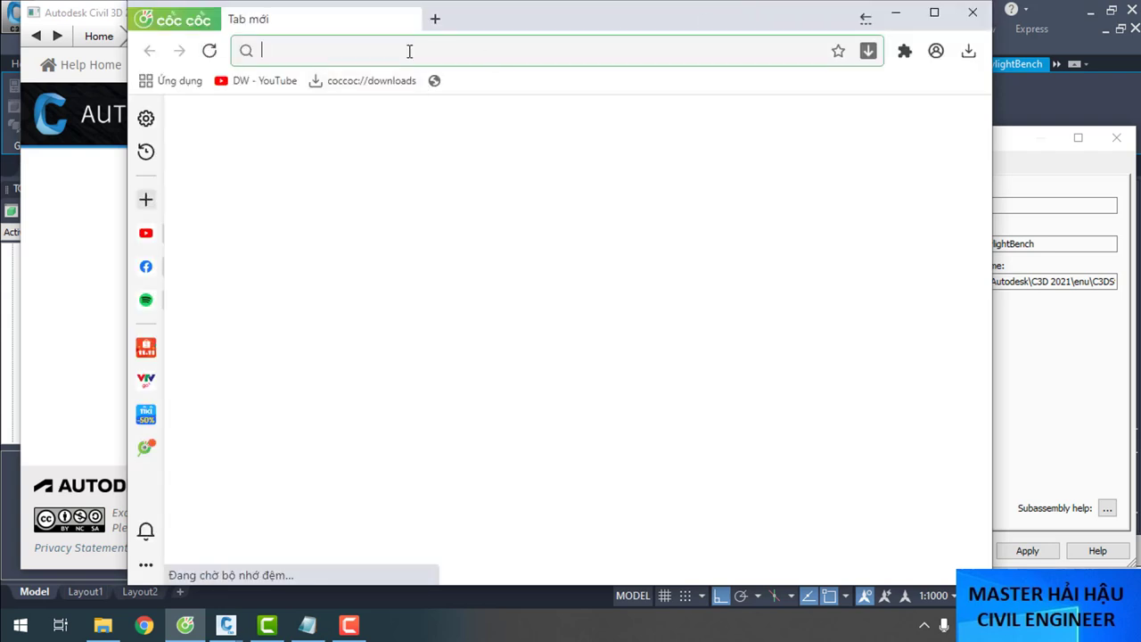
# Switch to the Cốc Cốc browser and search the web for "cung trượt bishop"
pyautogui.click(409, 50)
pyautogui.write('cu')
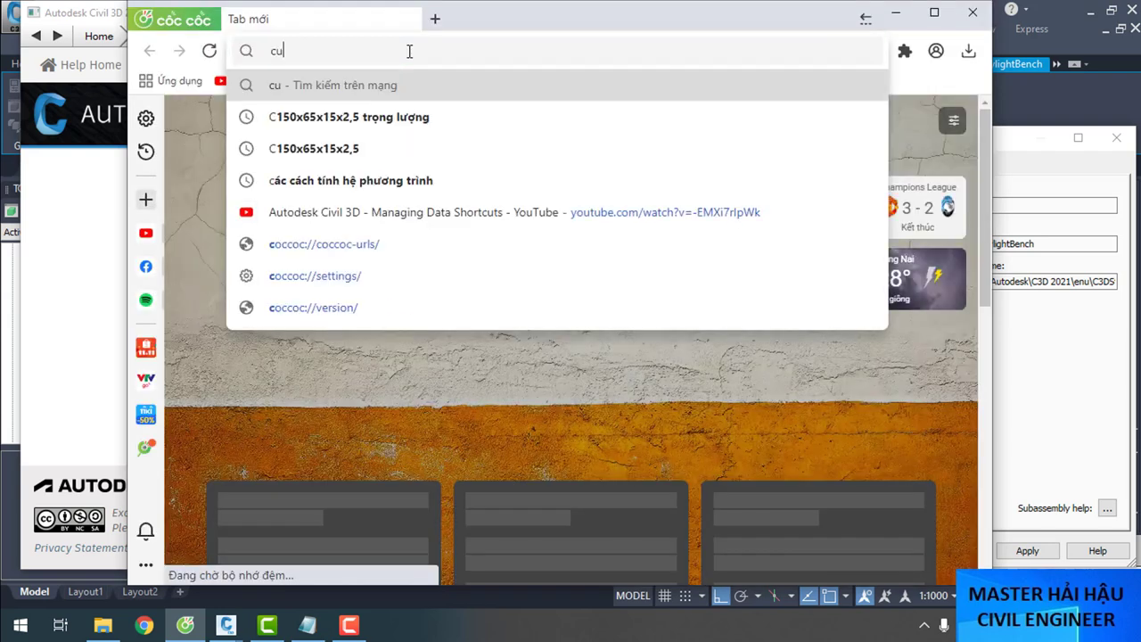
pyautogui.write('ng tr')
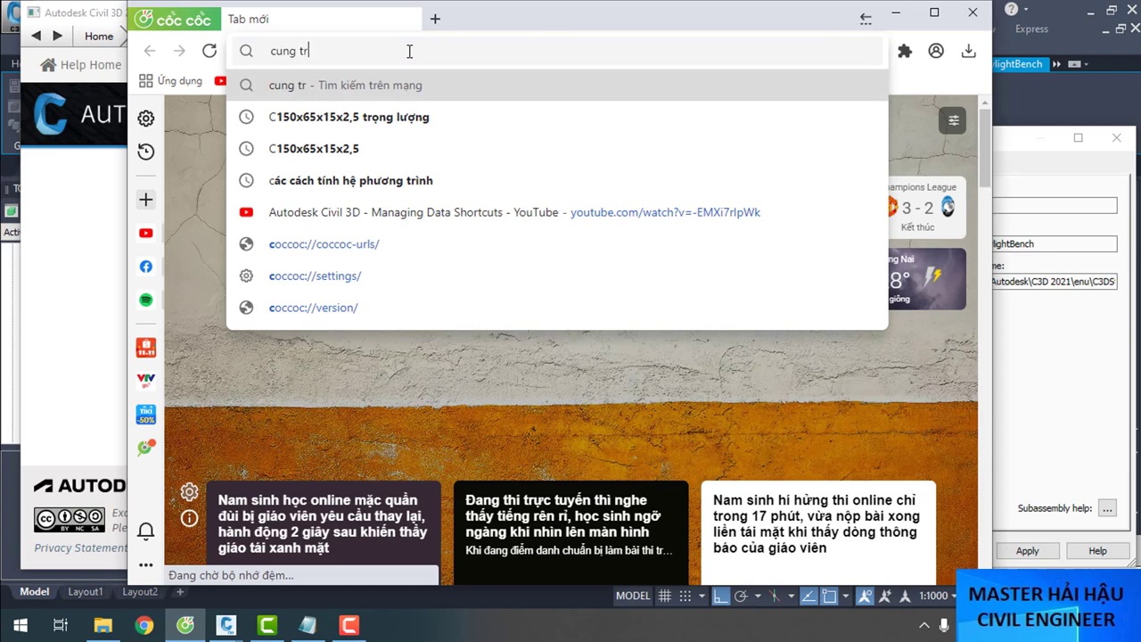
pyautogui.write('ượt bis')
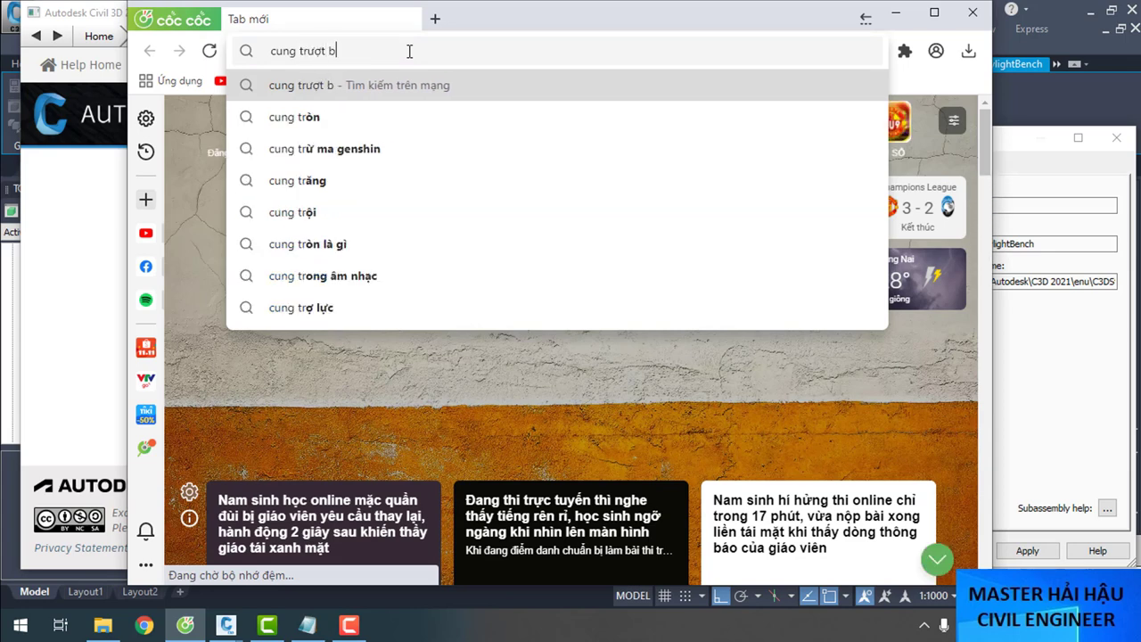
pyautogui.write('hop')
pyautogui.press('Return')
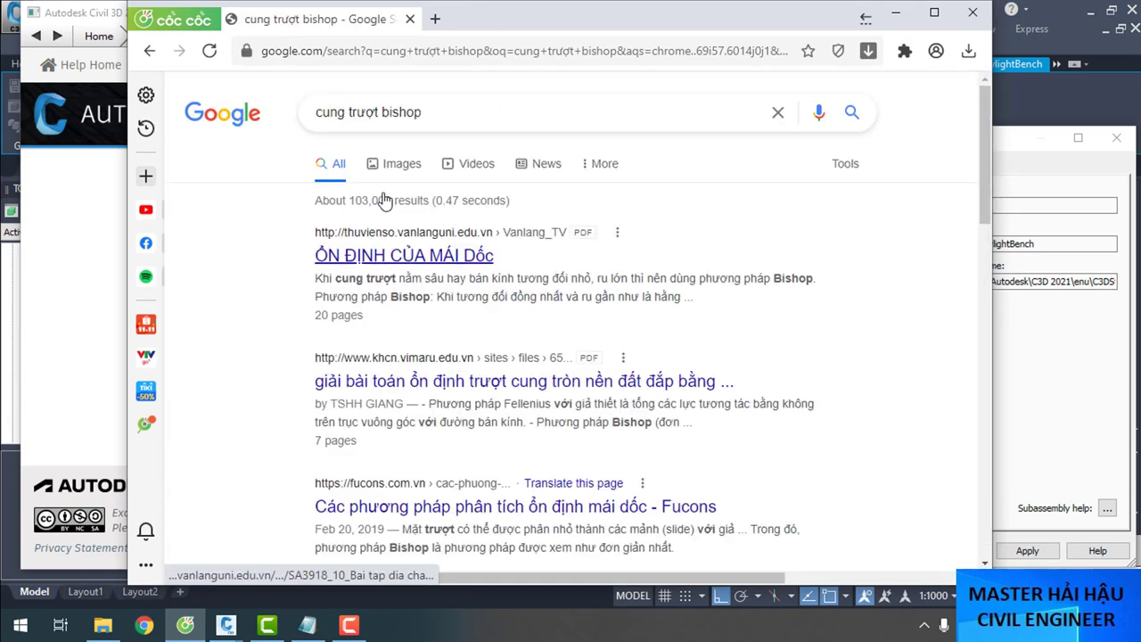
# Browse the image results for slip-circle diagrams and enlarge the tvxaydung.com embankment slope stability figure
pyautogui.click(401, 166)
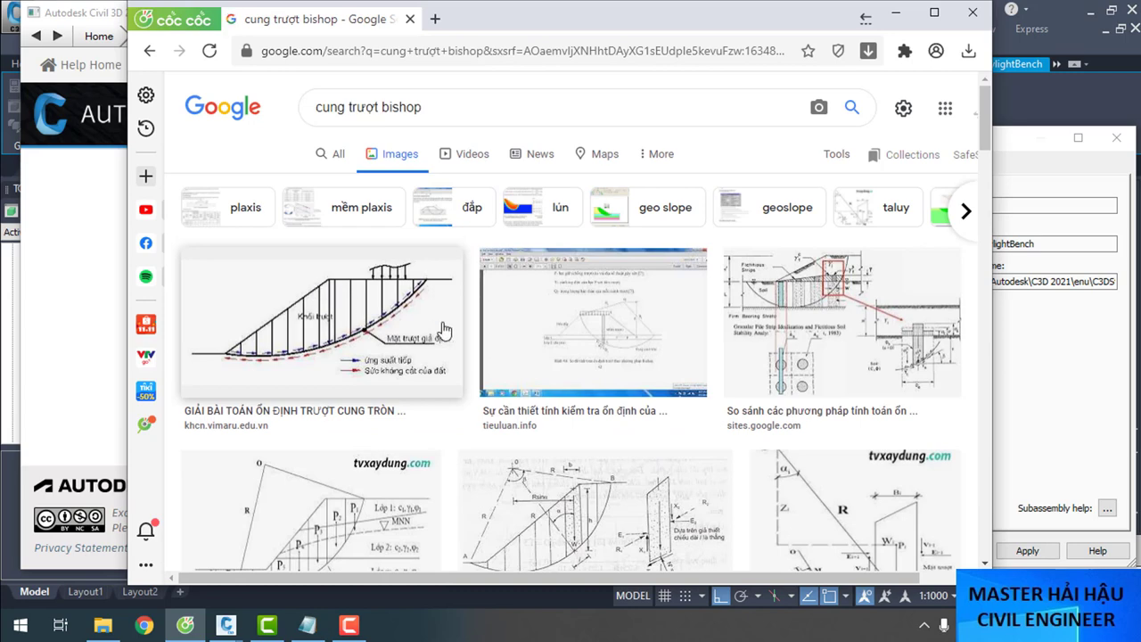
pyautogui.click(341, 319)
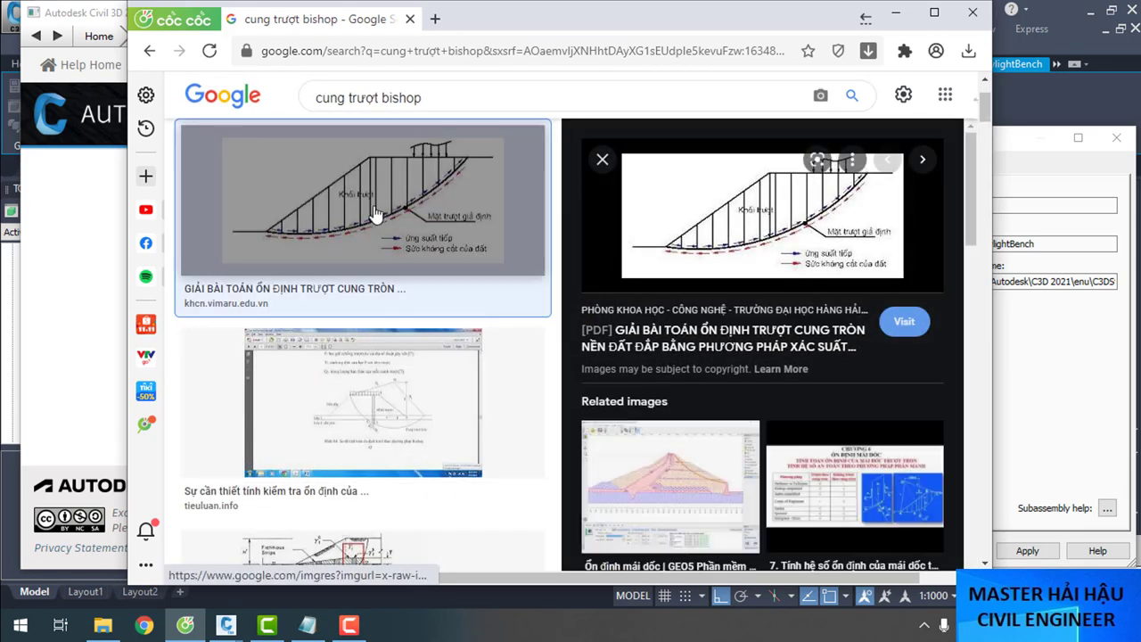
pyautogui.scroll(1, 318, 283)
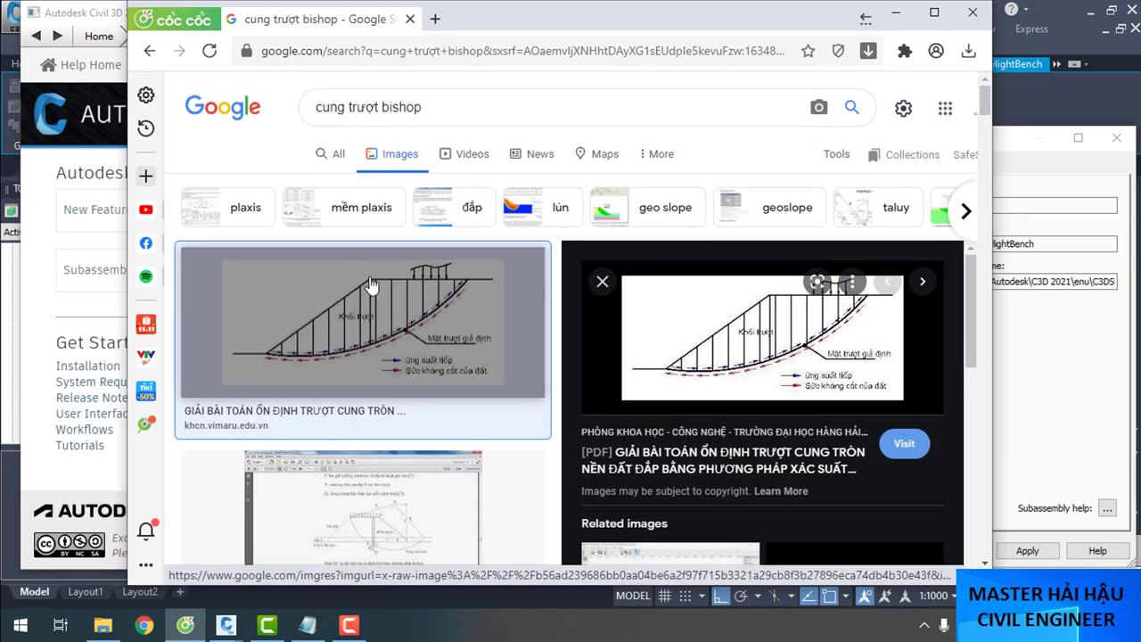
pyautogui.scroll(-5, 437, 290)
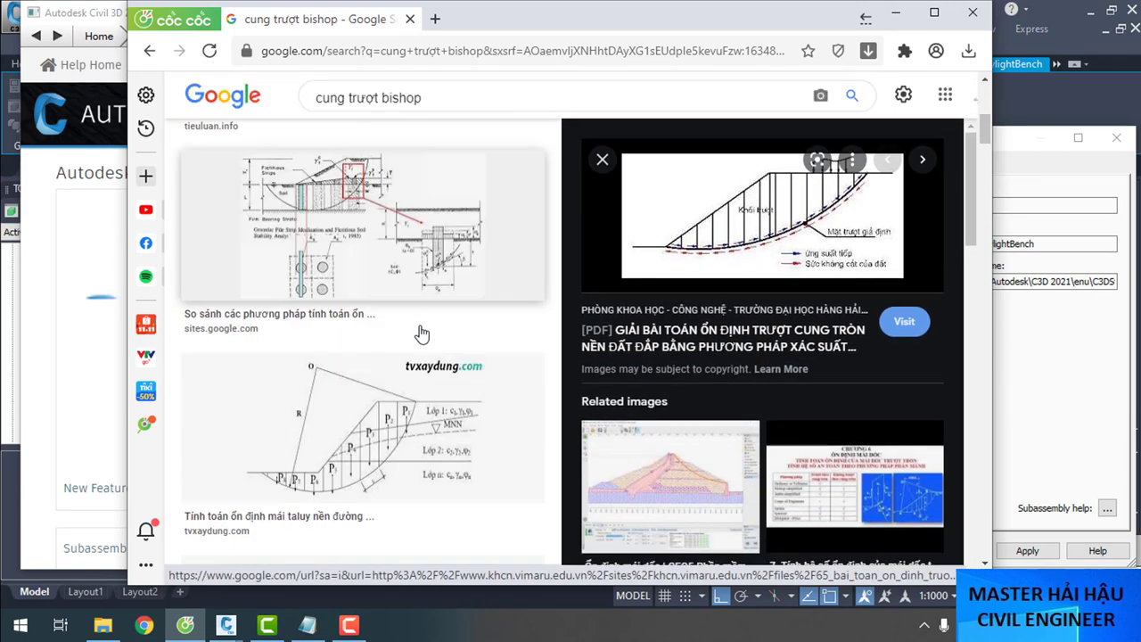
pyautogui.click(369, 433)
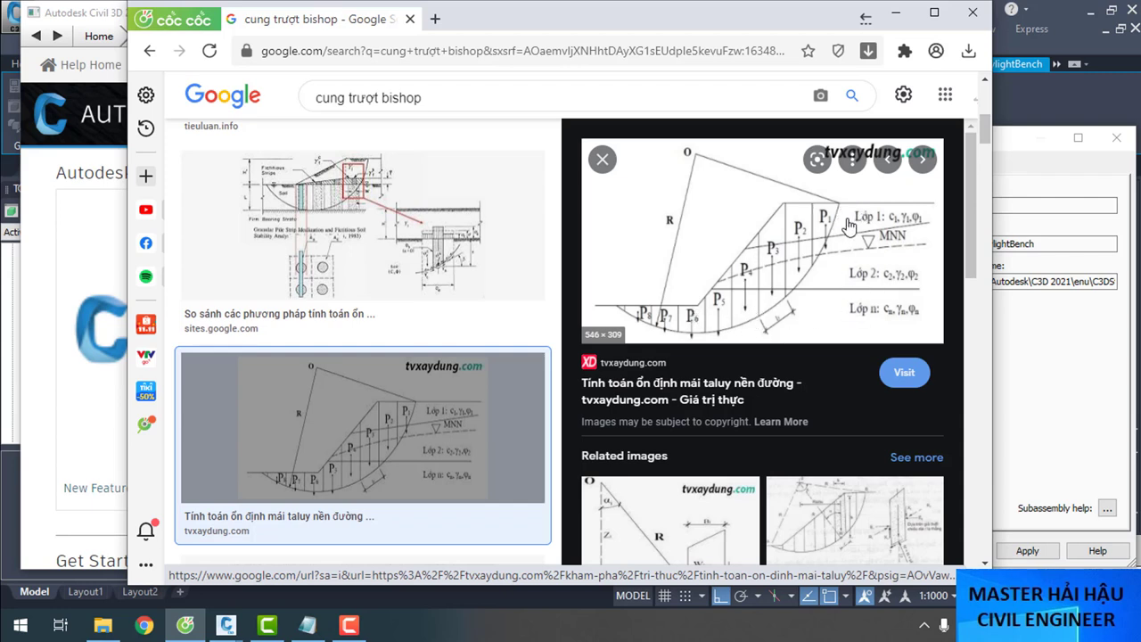
# Return to Civil 3D and reopen the DaylightBench subassembly help at its bench slope diagram
pyautogui.click(1048, 140)
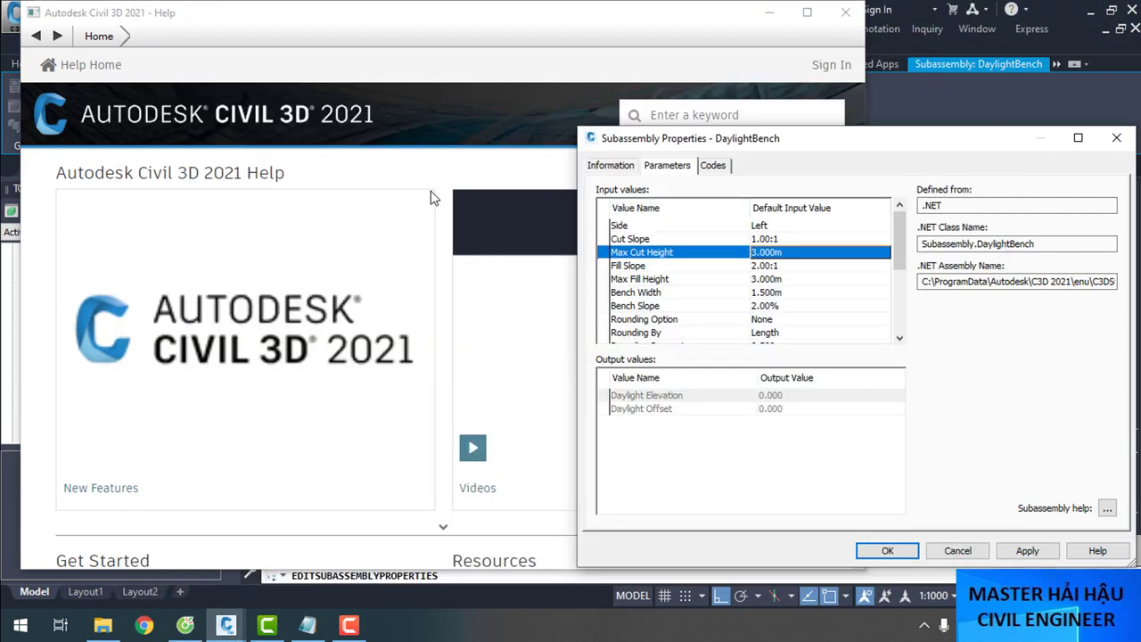
pyautogui.click(483, 64)
pyautogui.scroll(-3, 553, 280)
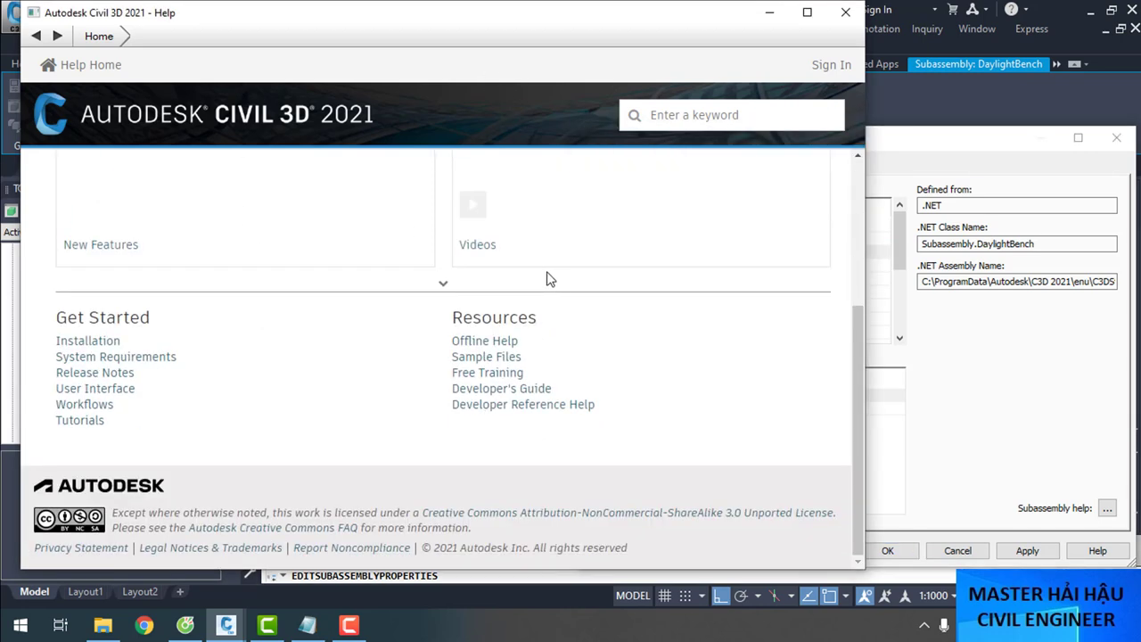
pyautogui.scroll(3, 547, 280)
pyautogui.click(847, 12)
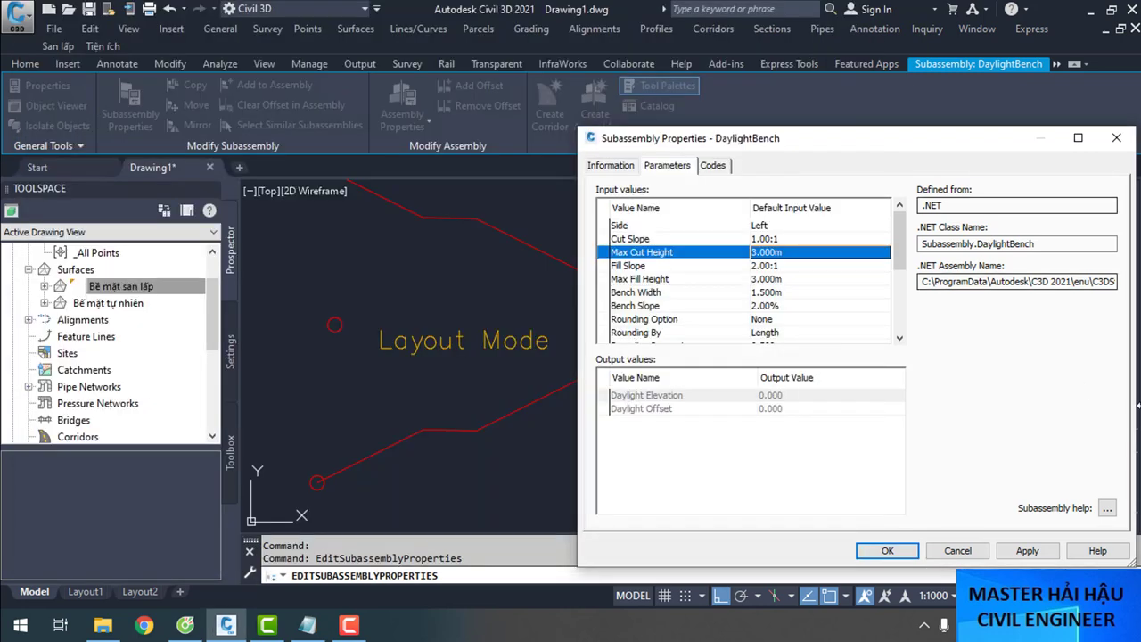
pyautogui.click(1107, 508)
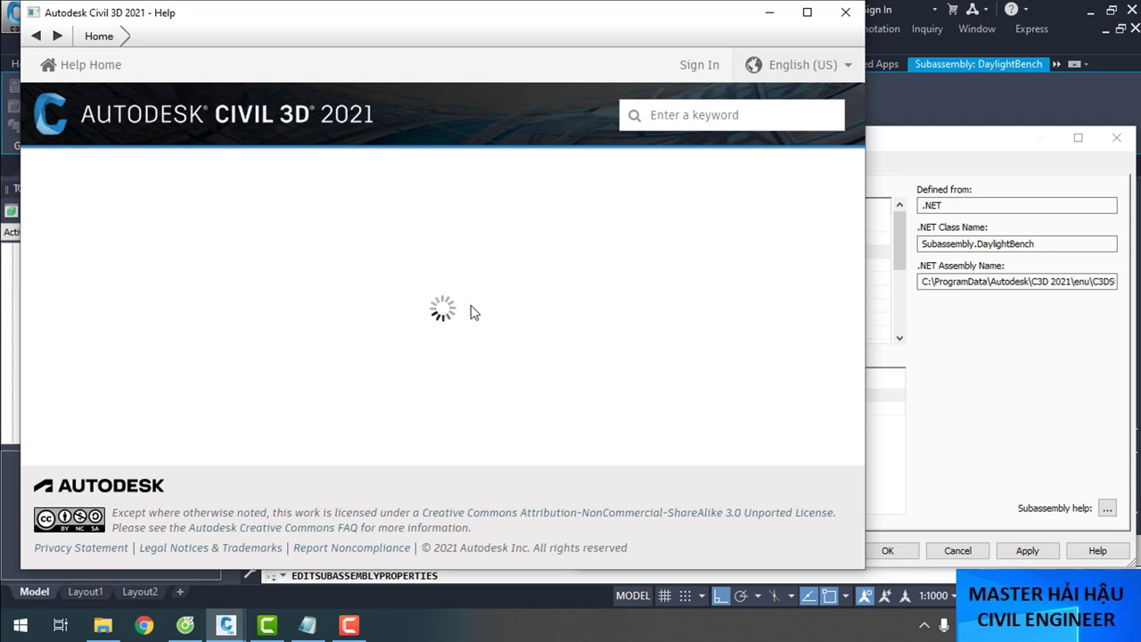
pyautogui.scroll(-1, 426, 321)
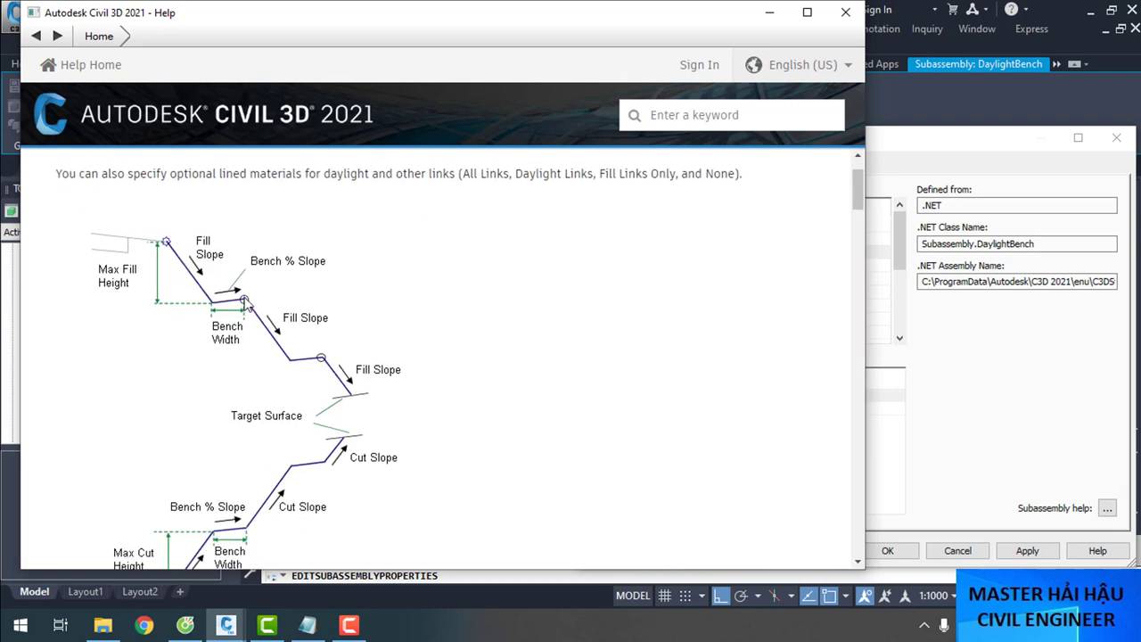
pyautogui.click(959, 356)
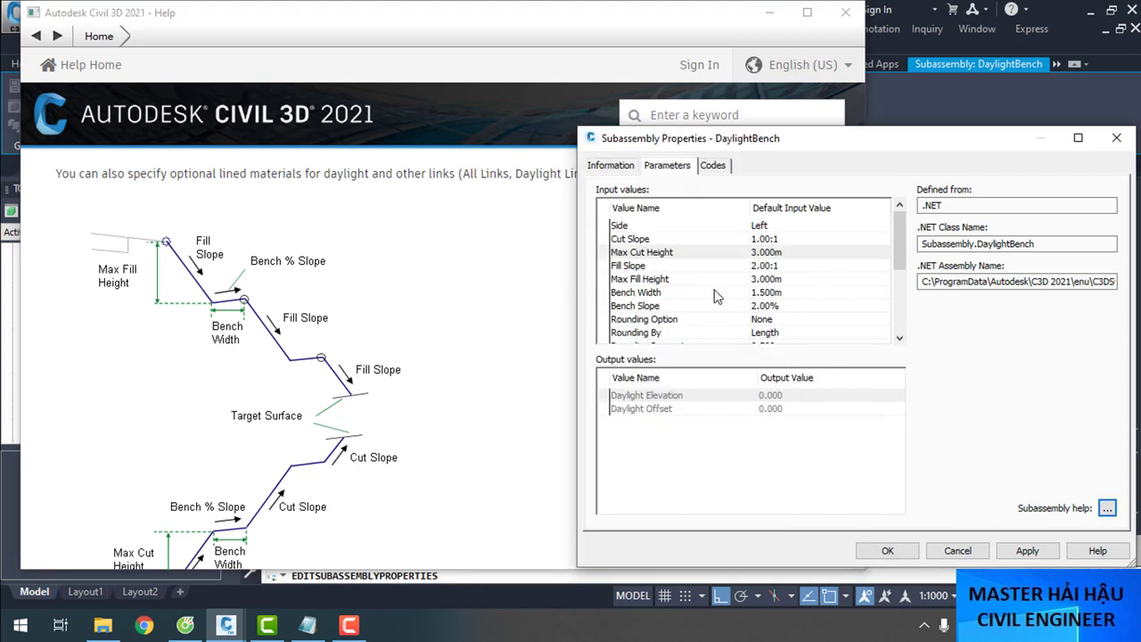
# Check the cut and fill diagrams in the help and set the subassembly's Fill Slope to 1.5:1
pyautogui.scroll(-2, 234, 244)
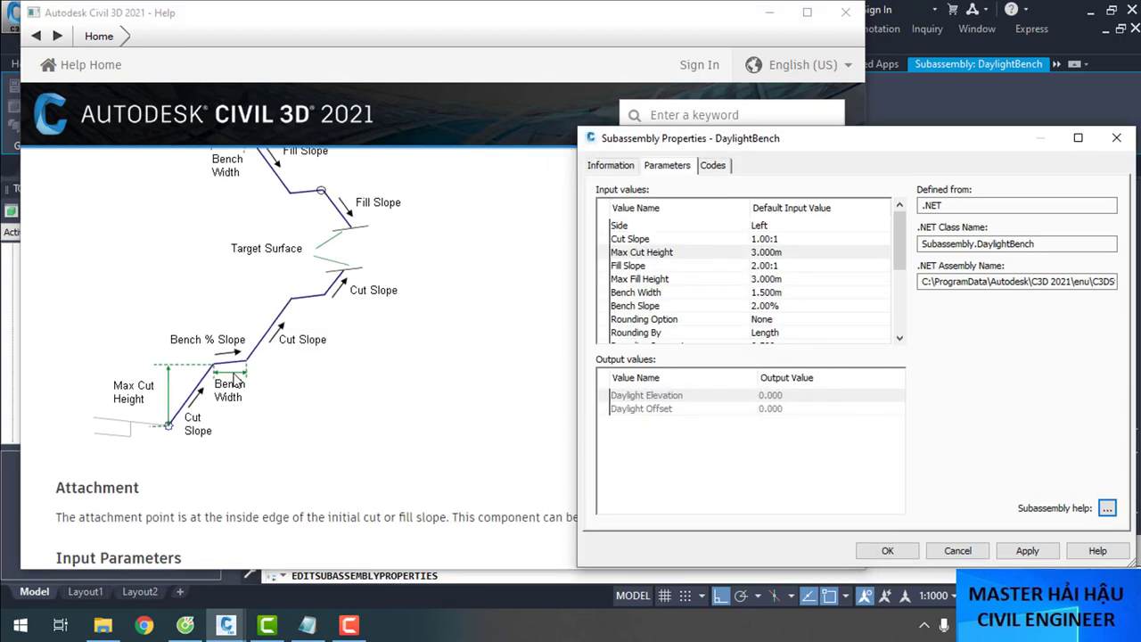
pyautogui.scroll(1, 218, 379)
pyautogui.click(772, 253)
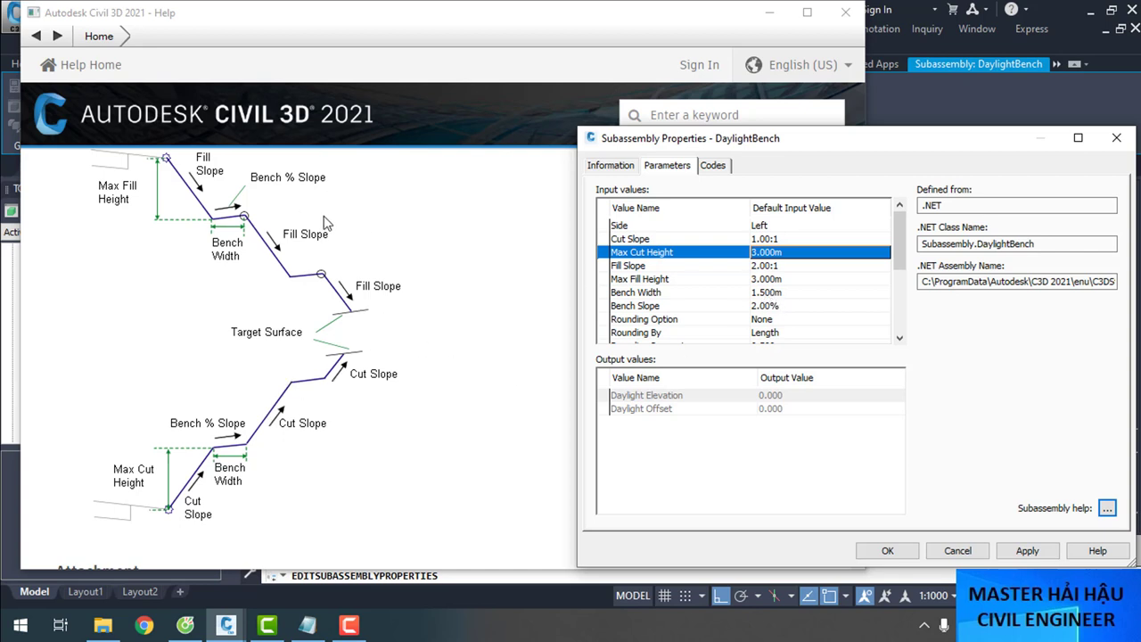
pyautogui.click(764, 267)
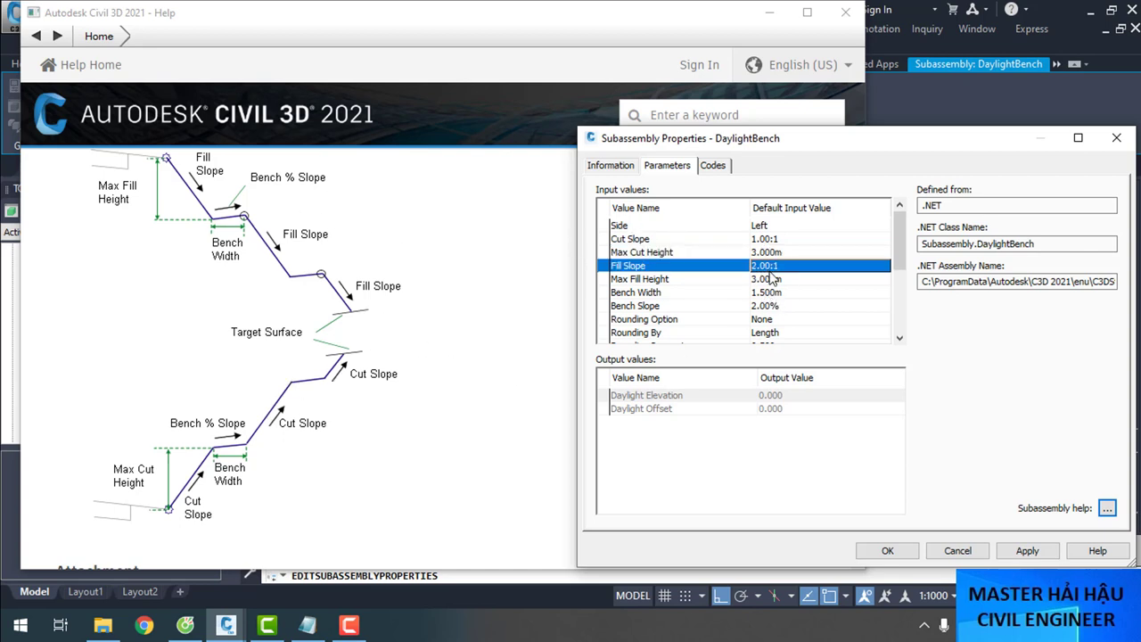
pyautogui.click(772, 270)
pyautogui.write('1.5')
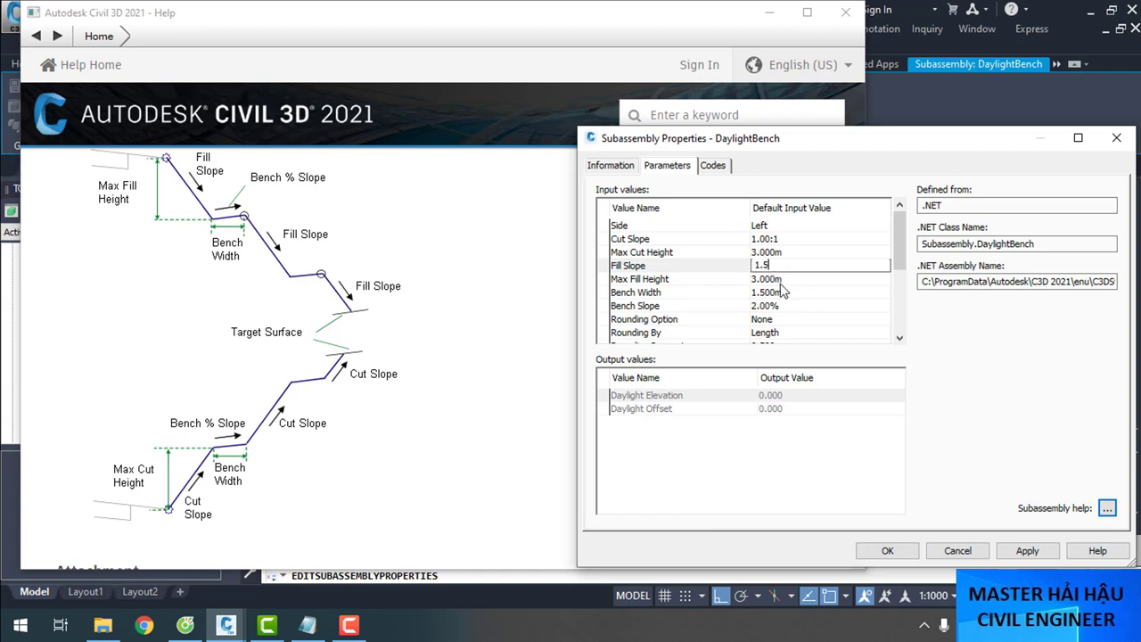
pyautogui.press('Return')
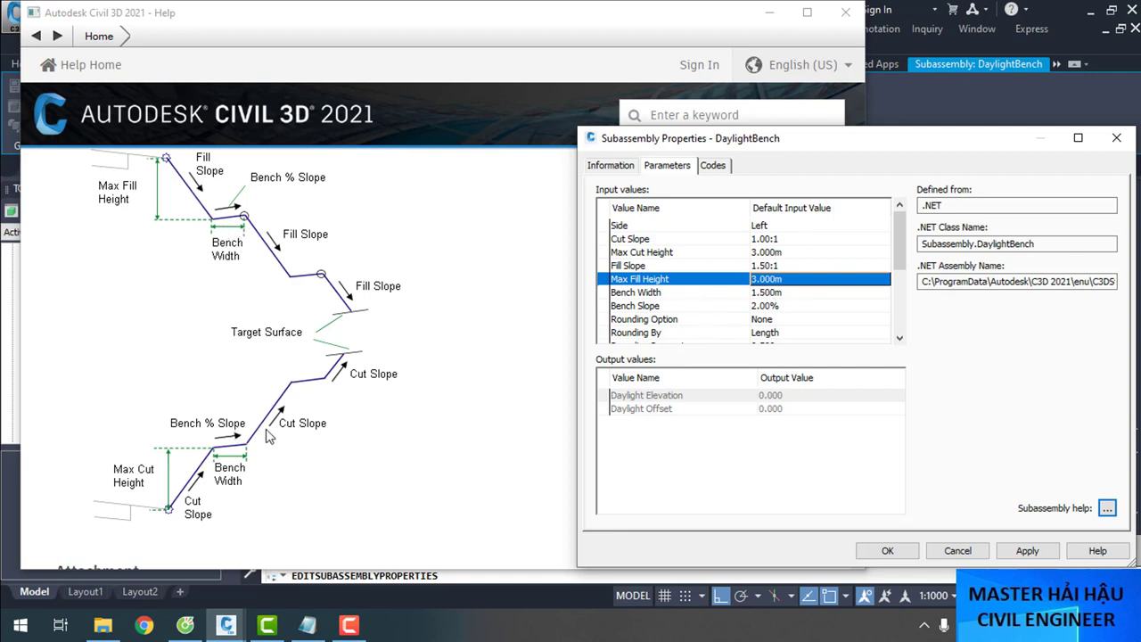
# Set the subassembly's Bench Slope to 0%
pyautogui.click(770, 293)
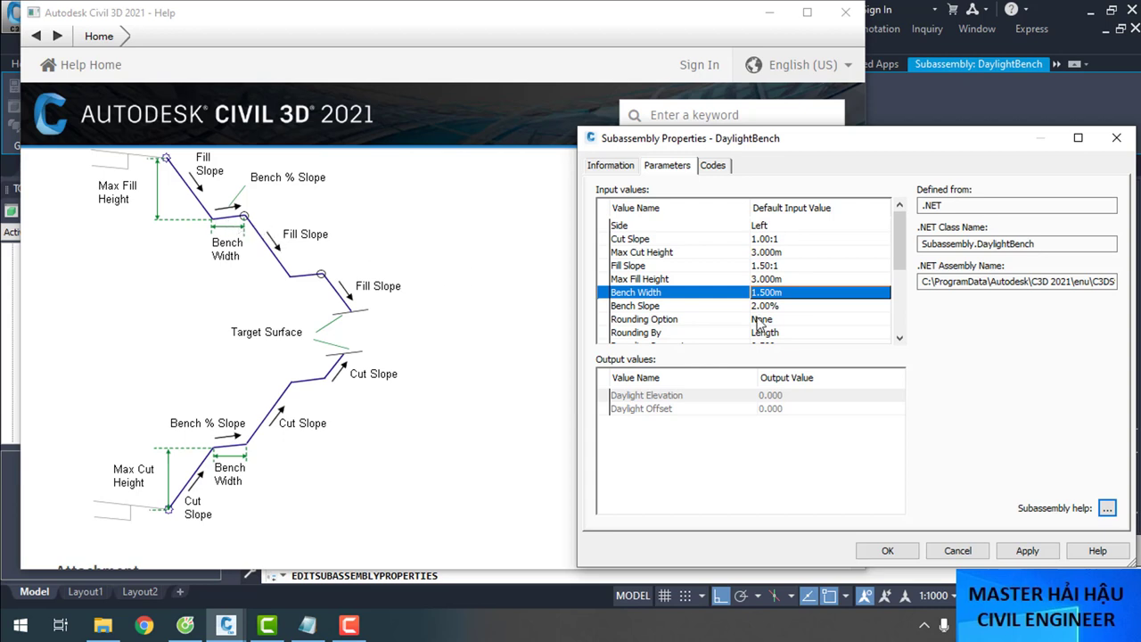
pyautogui.click(782, 308)
pyautogui.click(782, 308)
pyautogui.write('0')
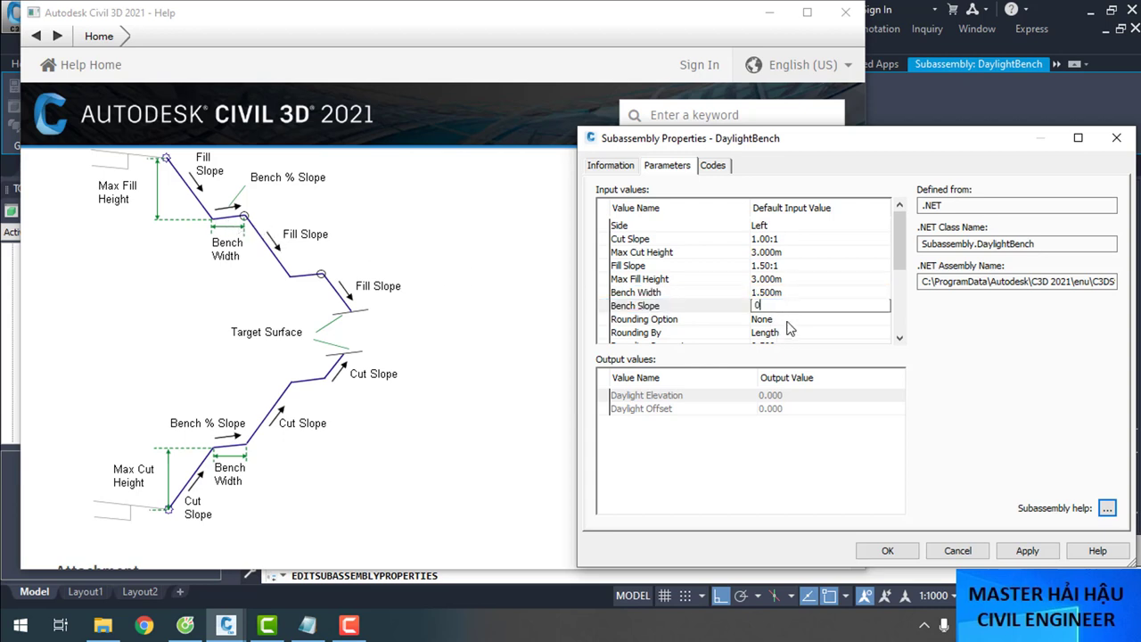
pyautogui.click(787, 322)
# Review the remaining rounding, slope limit and material parameters and accept the DaylightBench subassembly properties
pyautogui.scroll(-1, 793, 321)
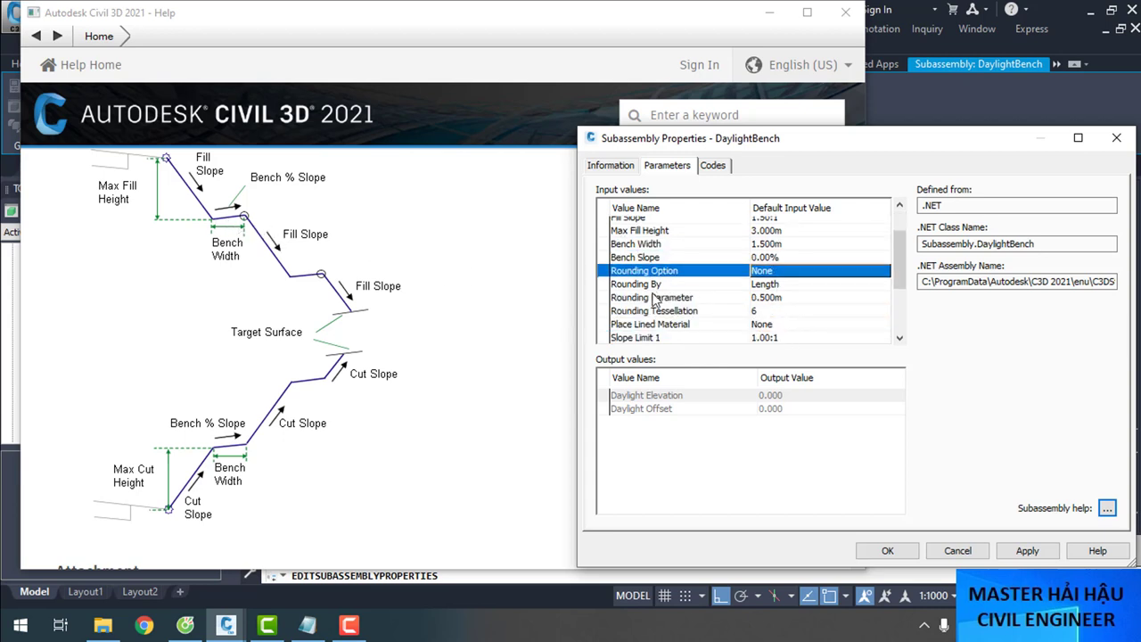
pyautogui.scroll(-2, 796, 307)
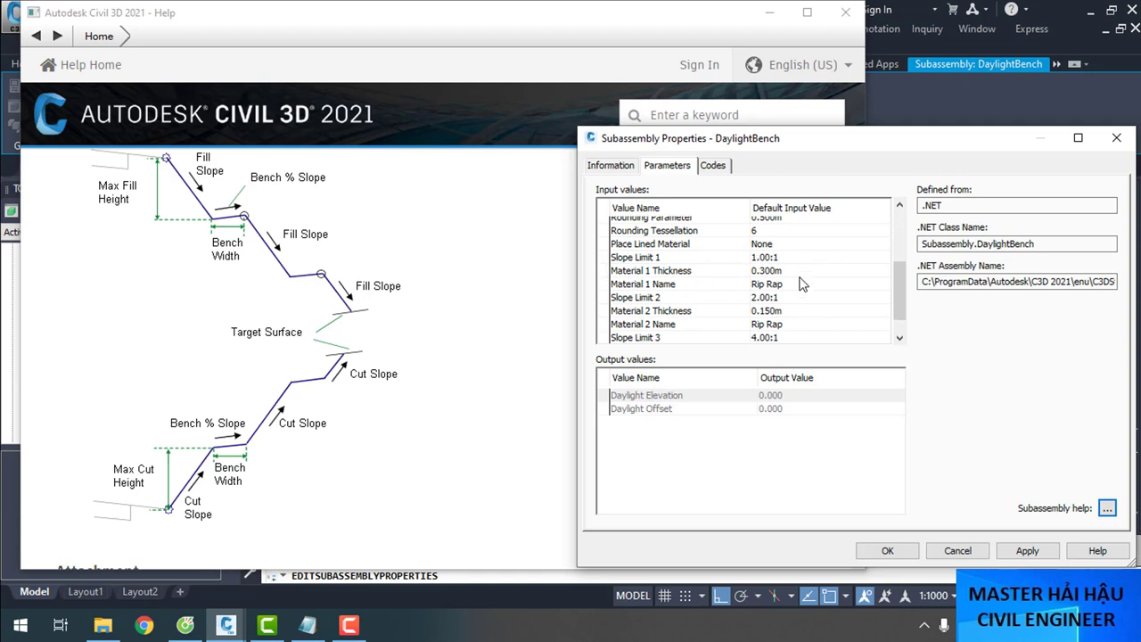
pyautogui.scroll(1, 711, 288)
pyautogui.scroll(3, 669, 276)
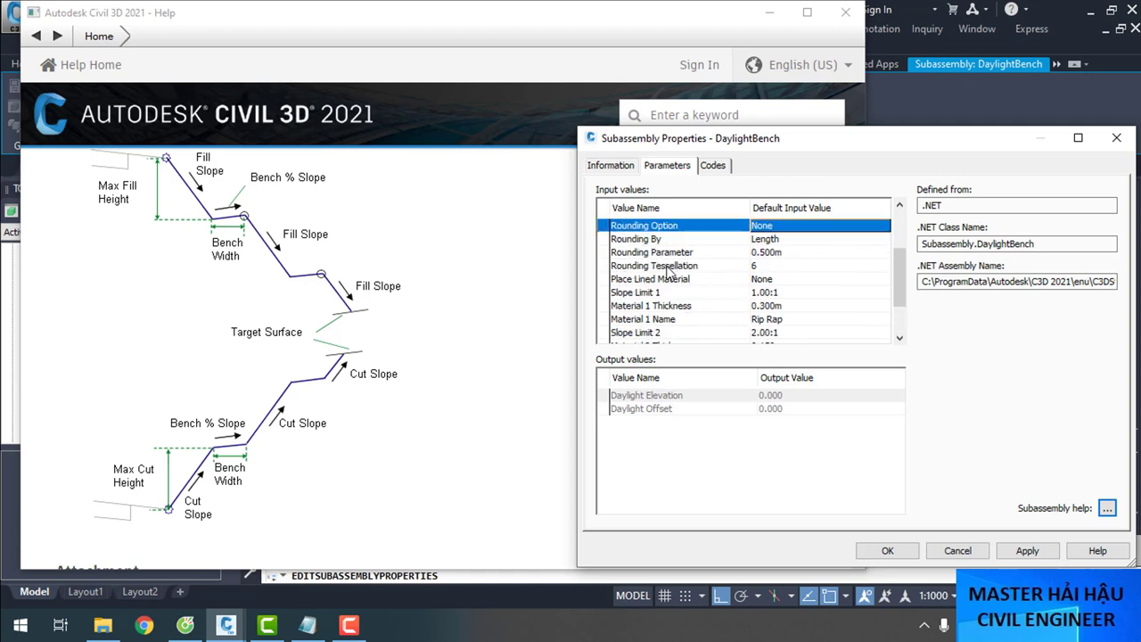
pyautogui.scroll(-3, 685, 285)
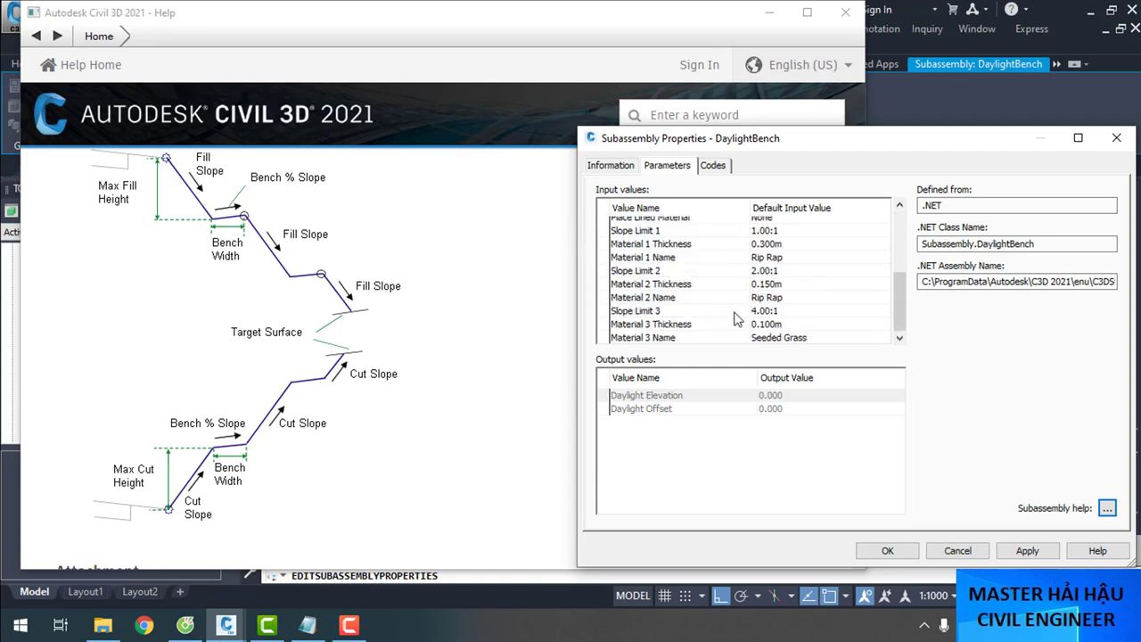
pyautogui.click(644, 273)
pyautogui.click(655, 312)
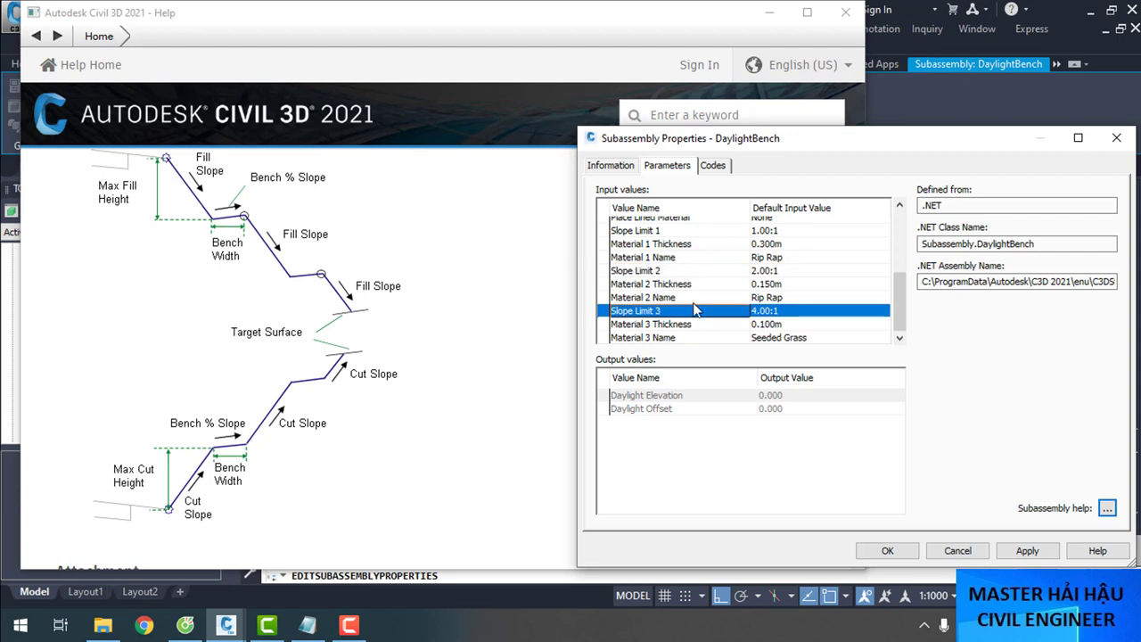
pyautogui.scroll(4, 695, 308)
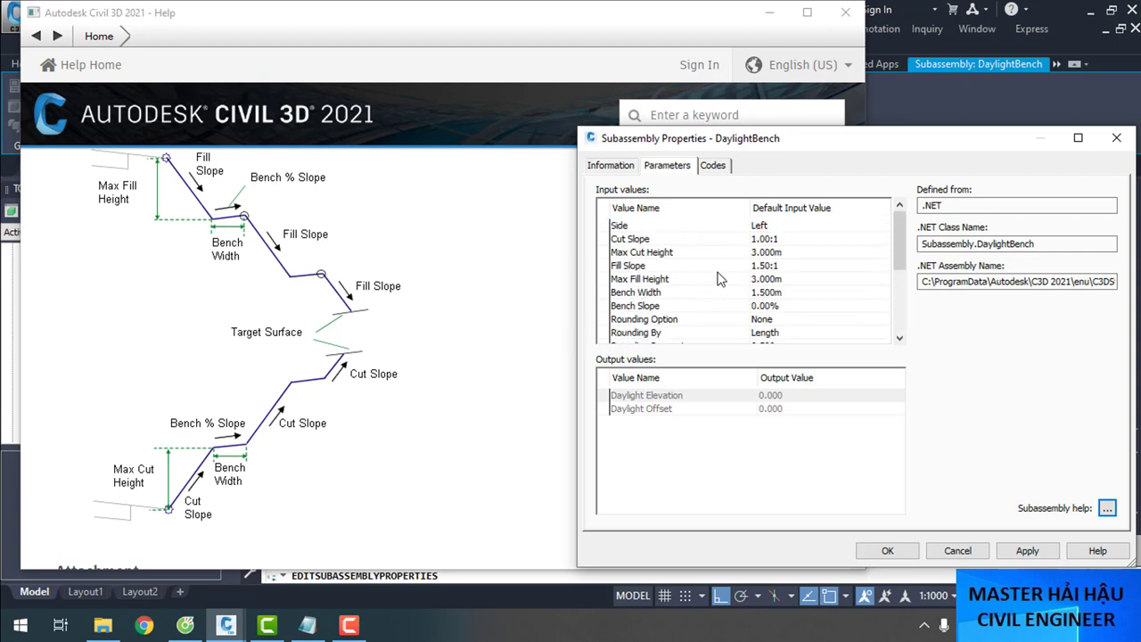
pyautogui.click(887, 551)
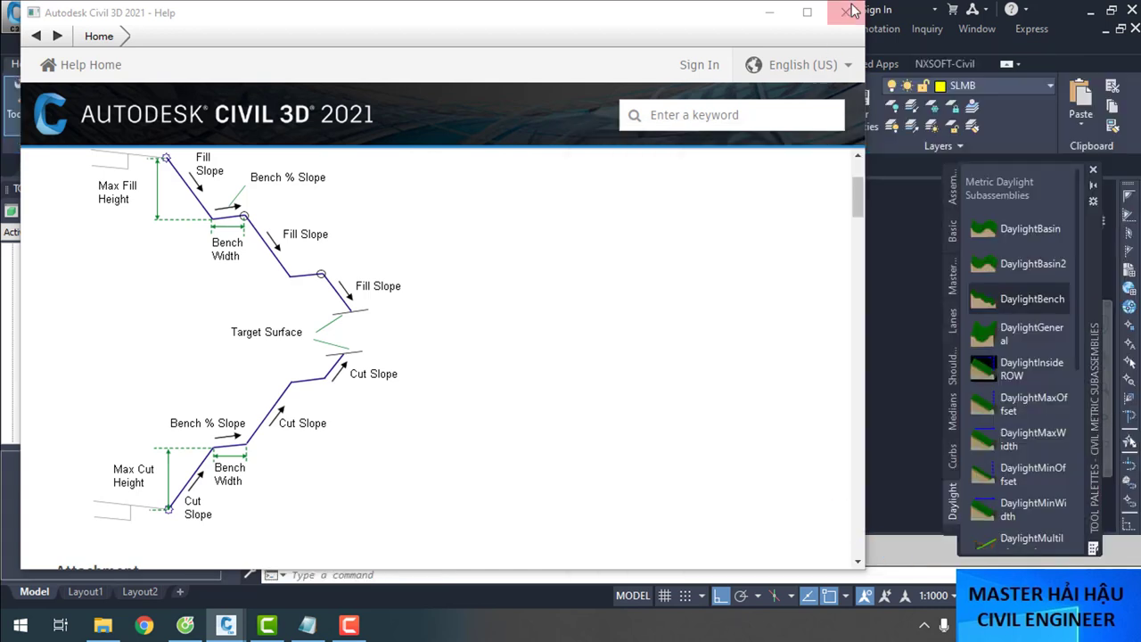
pyautogui.scroll(3, 463, 385)
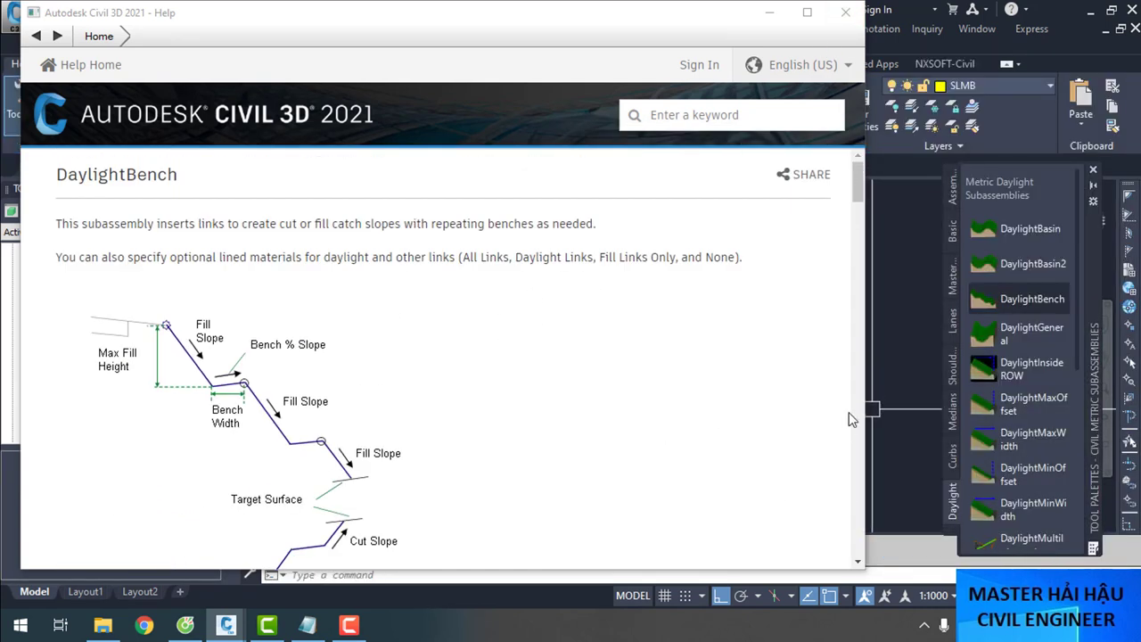
# Close the help and recheck the slope, height and bench input values in the DaylightBench subassembly's properties
pyautogui.click(846, 16)
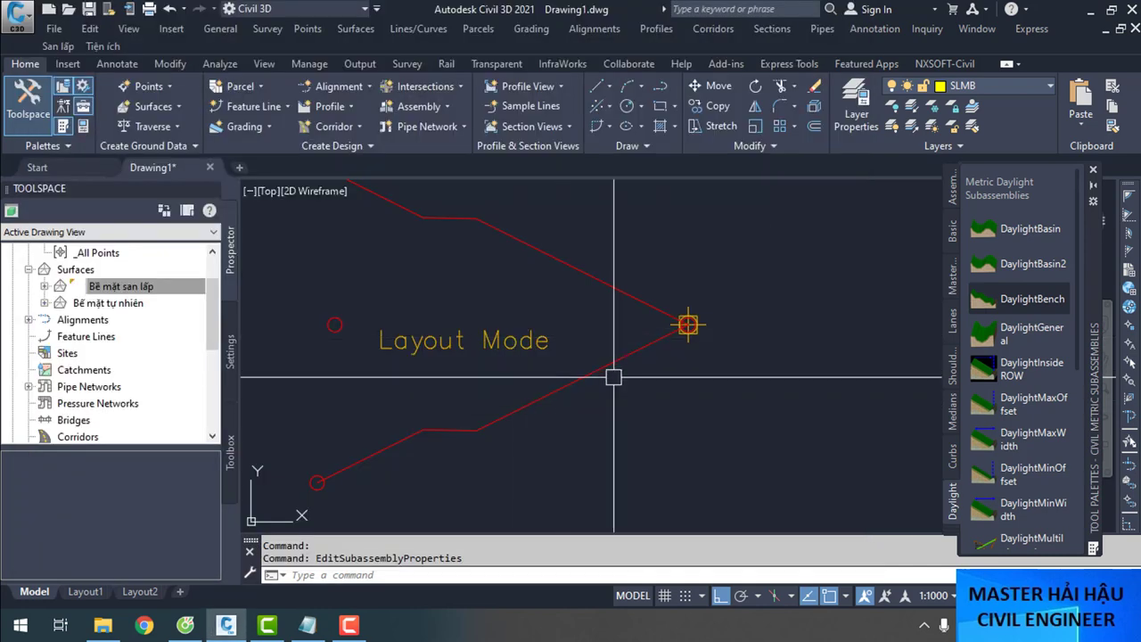
pyautogui.rightClick(606, 372)
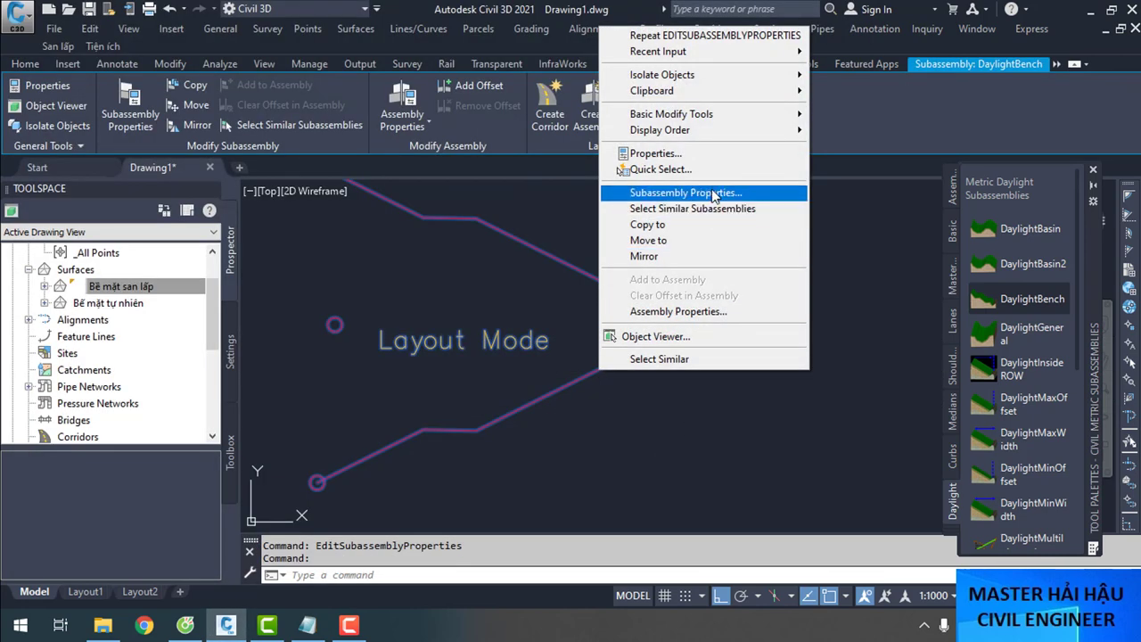
pyautogui.click(678, 188)
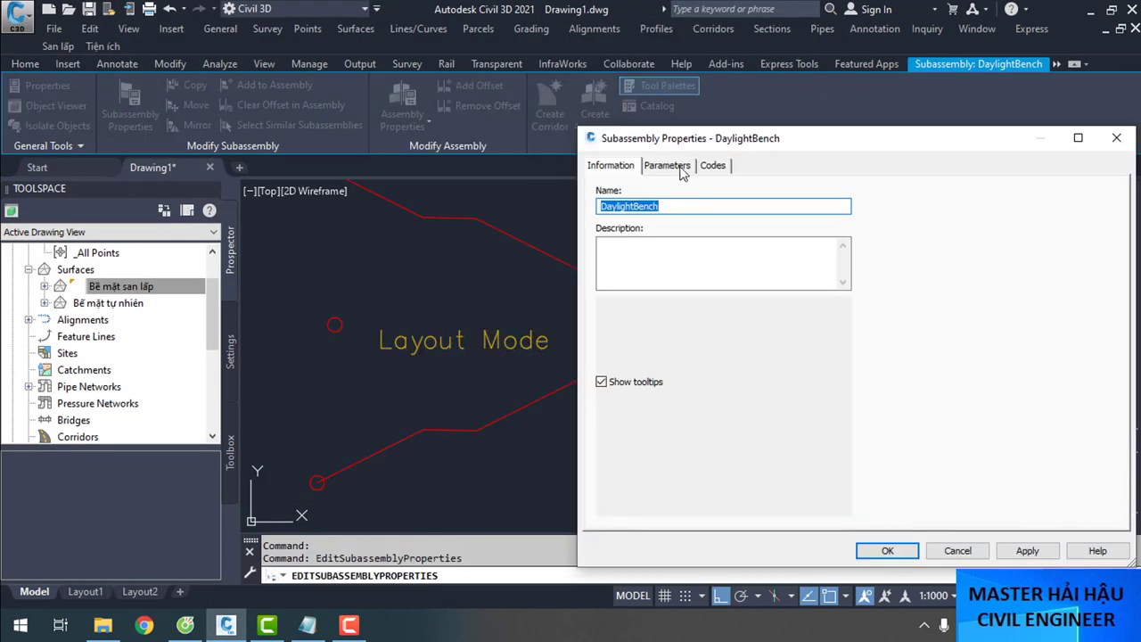
pyautogui.click(668, 166)
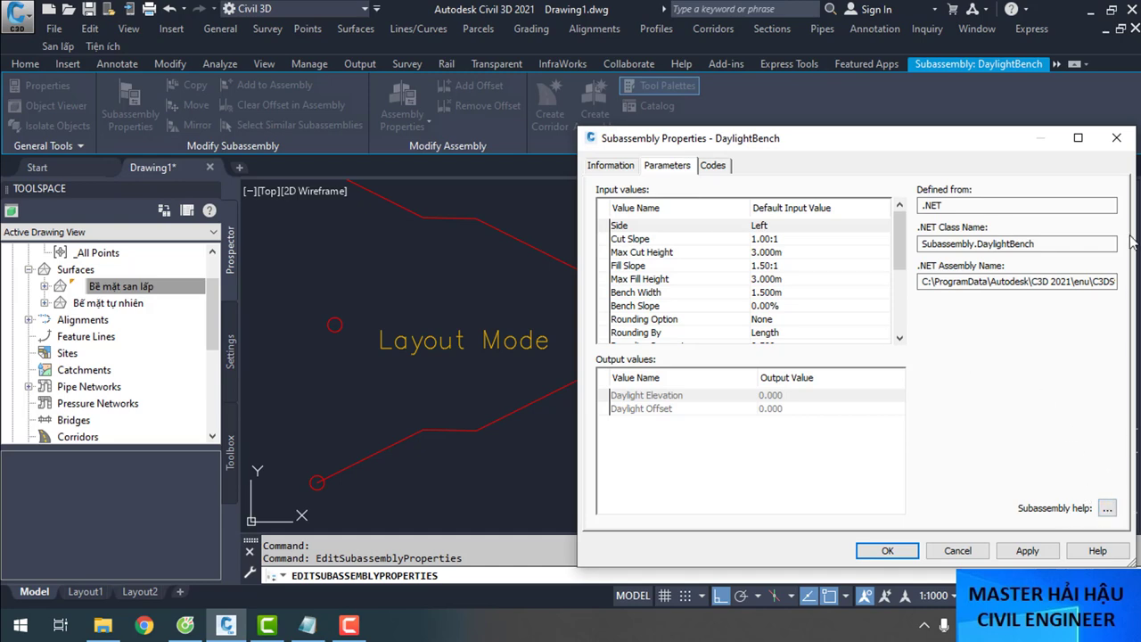
pyautogui.click(1117, 138)
pyautogui.press('Escape')
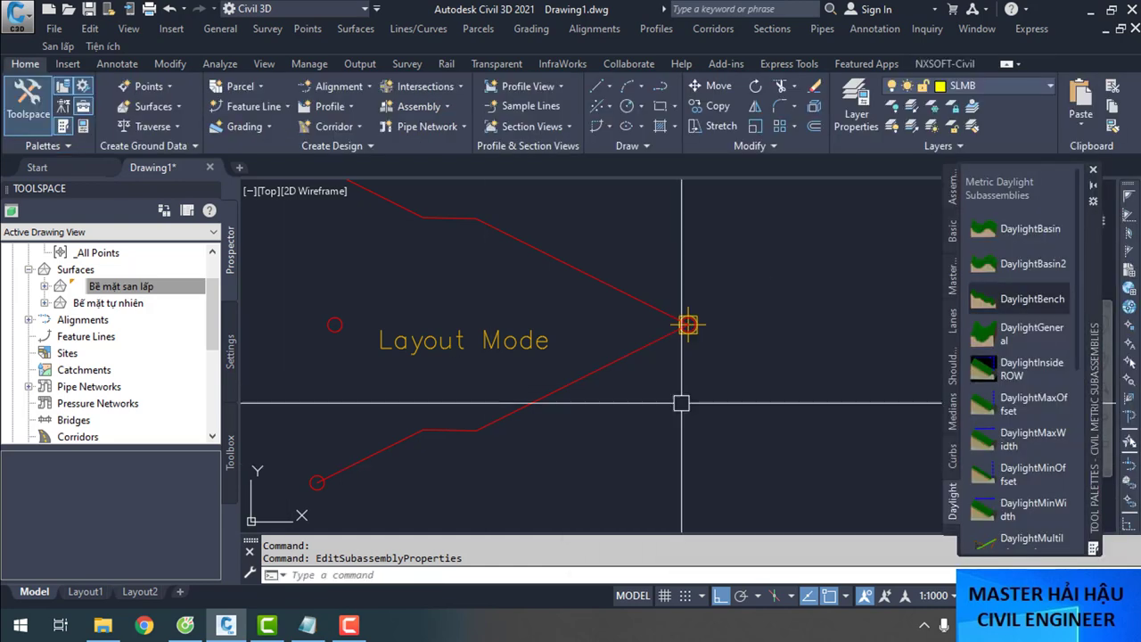
# Close the subassembly tool palettes to clear the drawing area around the assembly
pyautogui.scroll(-3, 642, 387)
pyautogui.scroll(8, 698, 381)
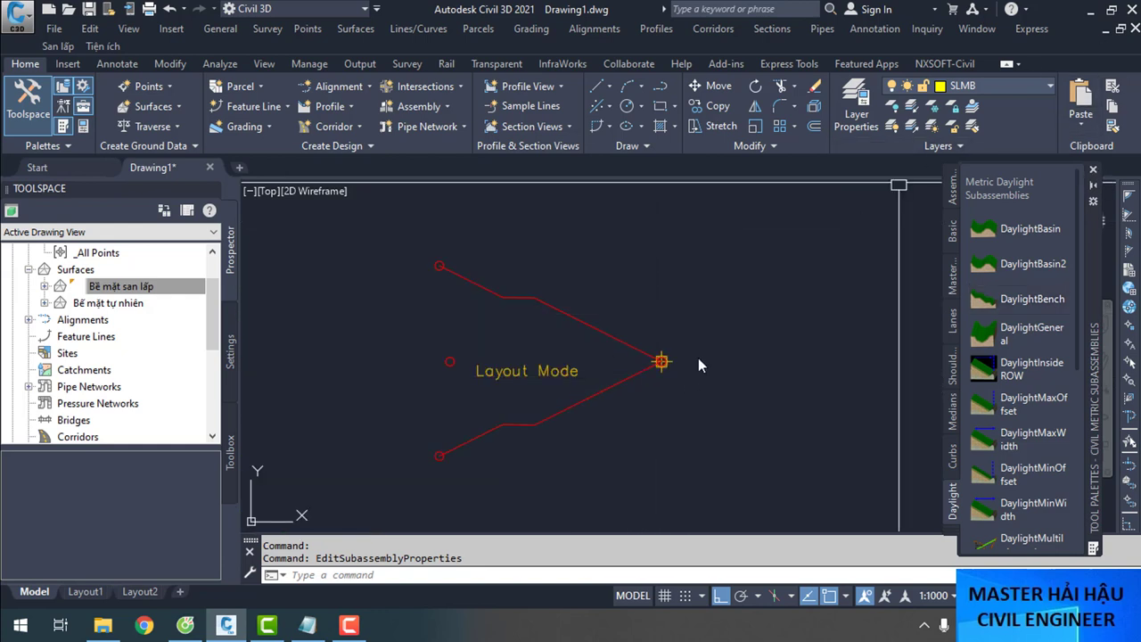
pyautogui.click(1094, 172)
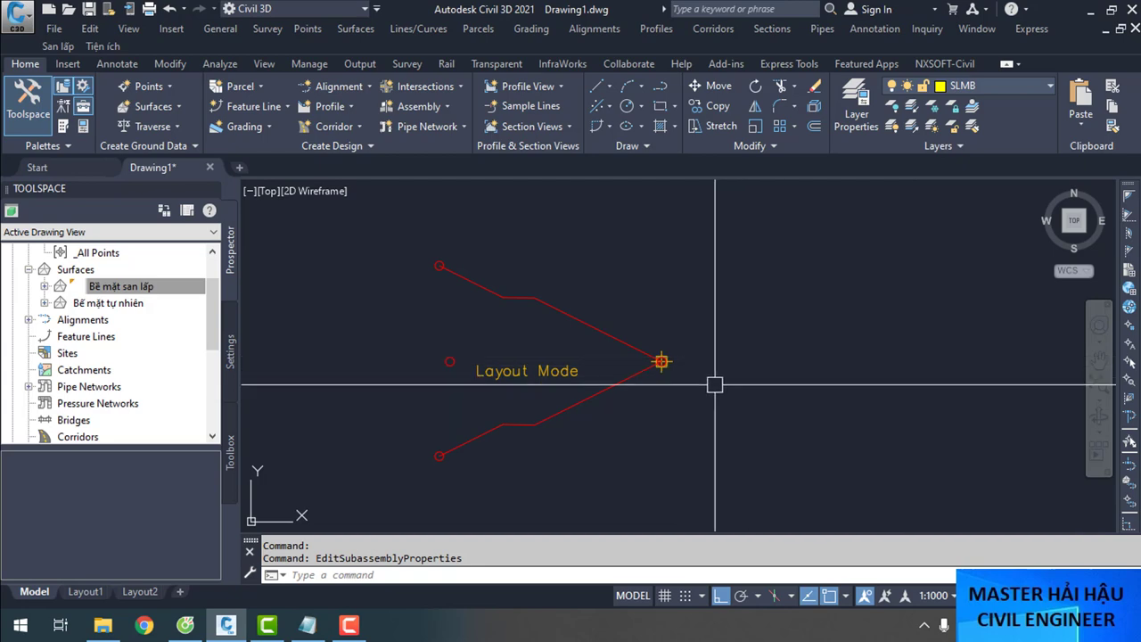
# Look over the site plan with its contours and alignment, the profile view, and the assembly
pyautogui.scroll(-10, 843, 318)
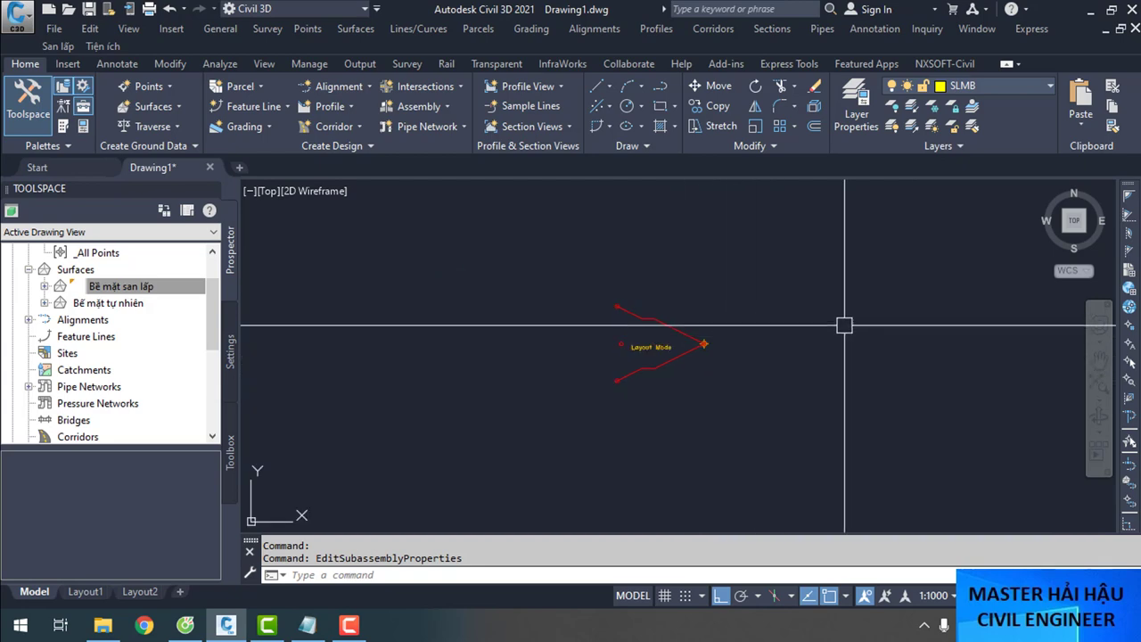
pyautogui.scroll(-2, 589, 383)
pyautogui.scroll(8, 593, 382)
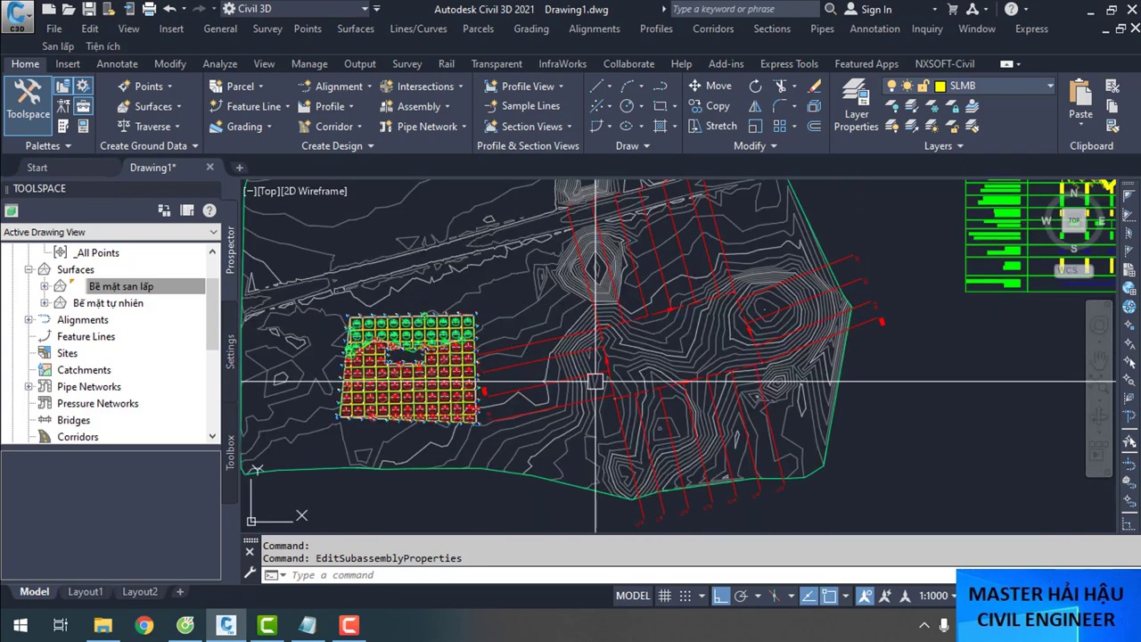
pyautogui.scroll(2, 620, 293)
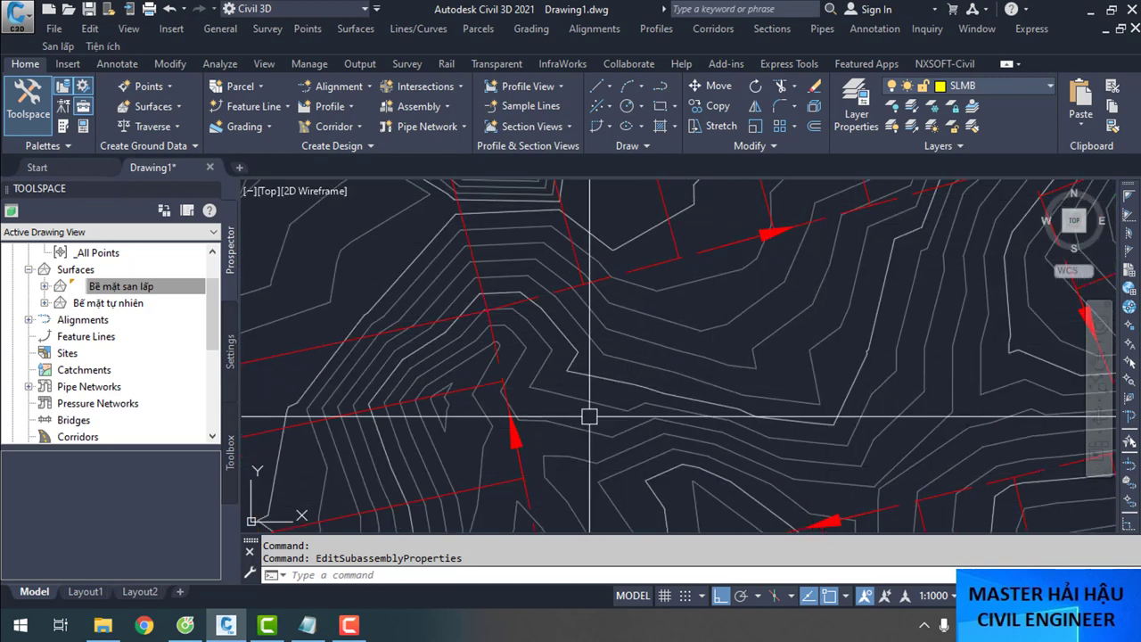
pyautogui.scroll(-2, 581, 393)
pyautogui.scroll(-5, 710, 390)
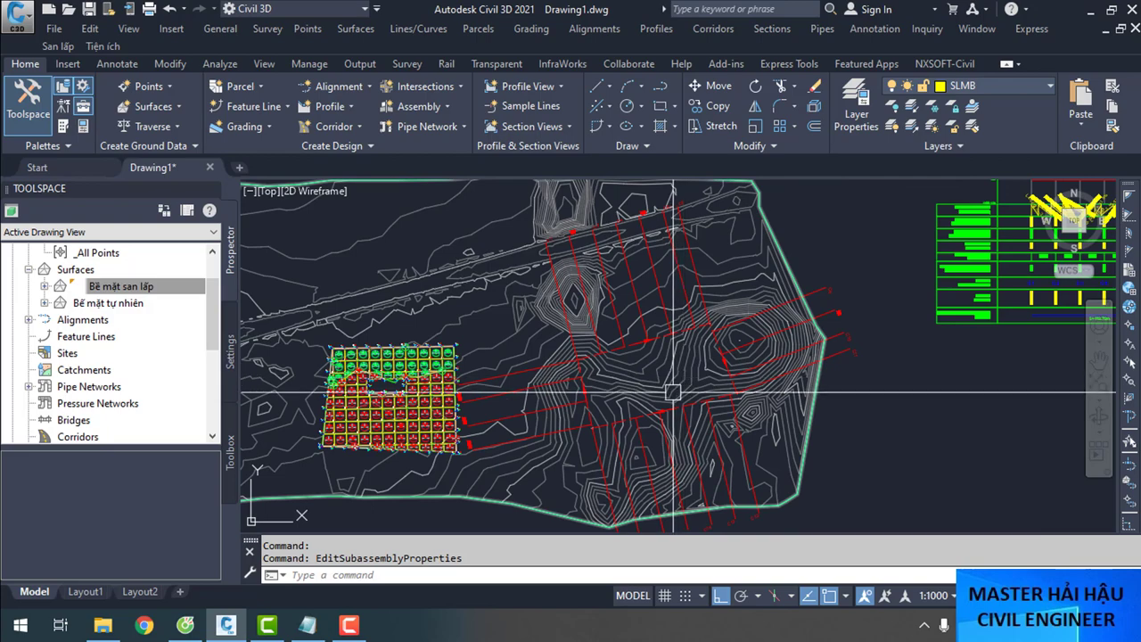
pyautogui.moveTo(847, 349)
pyautogui.mouseDown(button='middle')
pyautogui.moveTo(806, 328)
pyautogui.moveTo(545, 436)
pyautogui.mouseUp(button='middle')
pyautogui.scroll(3, 678, 339)
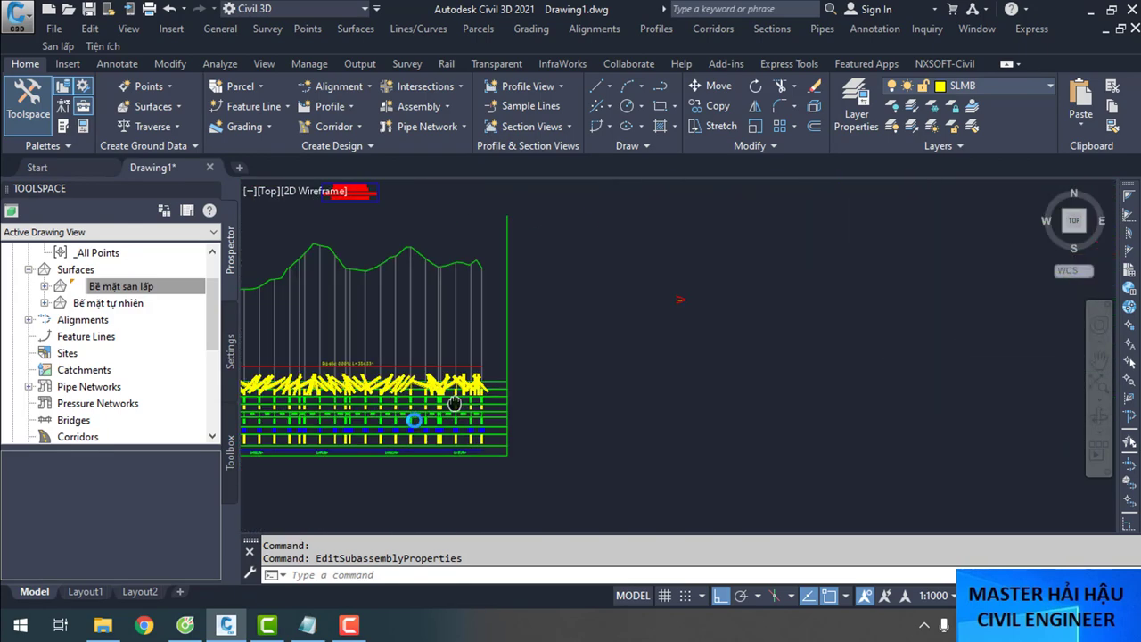
pyautogui.moveTo(704, 314); pyautogui.dragTo(664, 335, button='middle')
pyautogui.scroll(5, 664, 335)
pyautogui.moveTo(469, 364); pyautogui.dragTo(675, 331, button='middle')
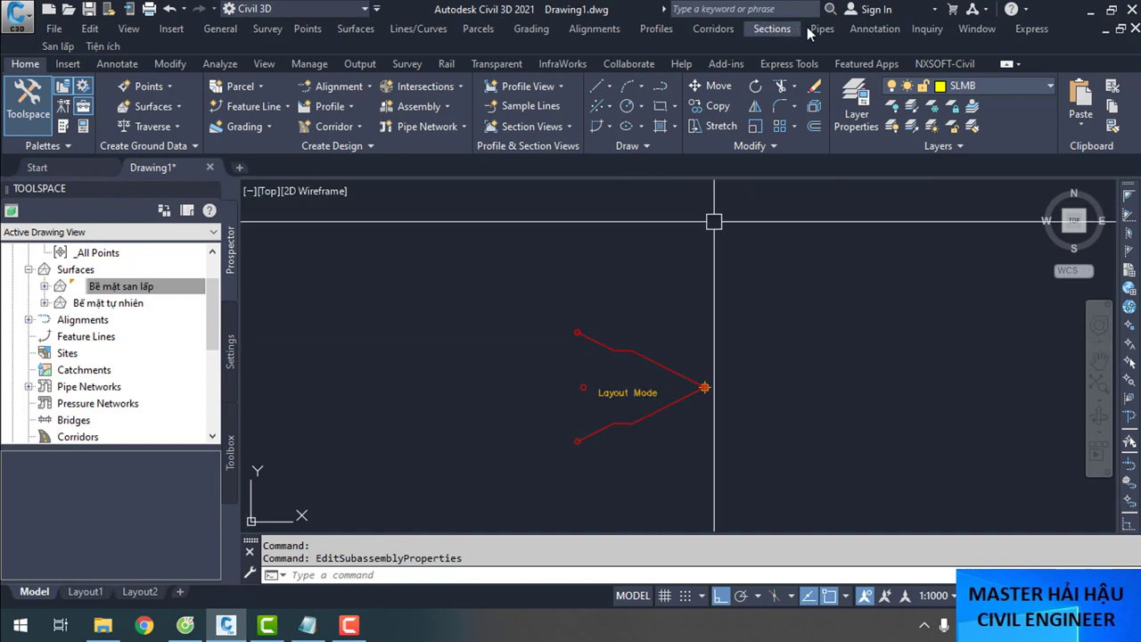
# Start a corridor named BDT with alignment Bao Lô 01 and profile Layout (1) as its baseline
pyautogui.click(723, 32)
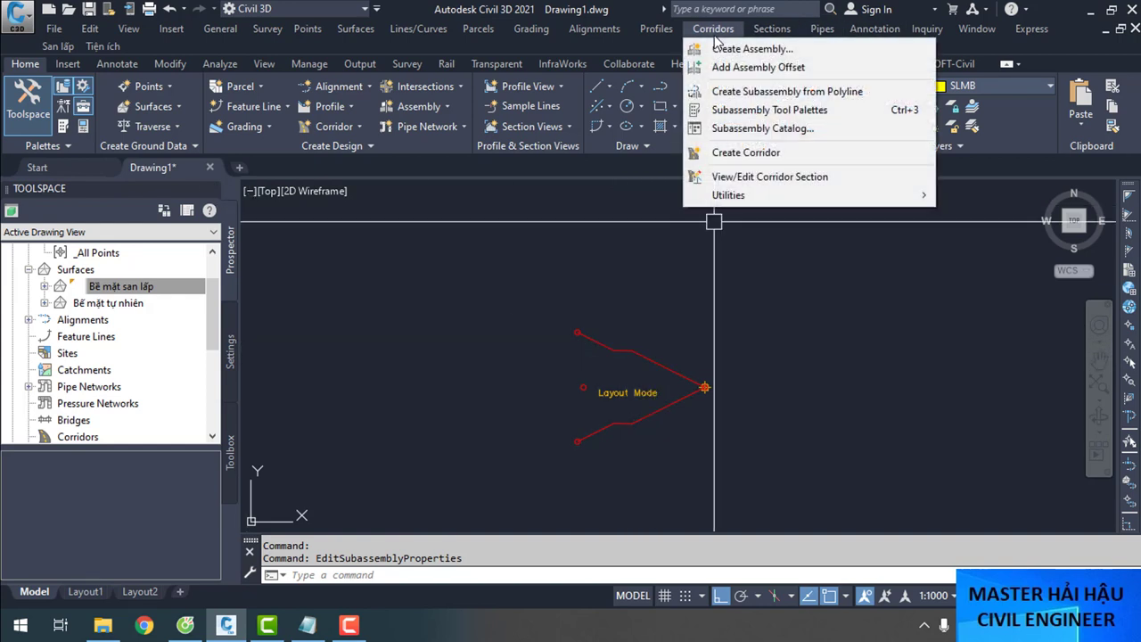
pyautogui.click(756, 155)
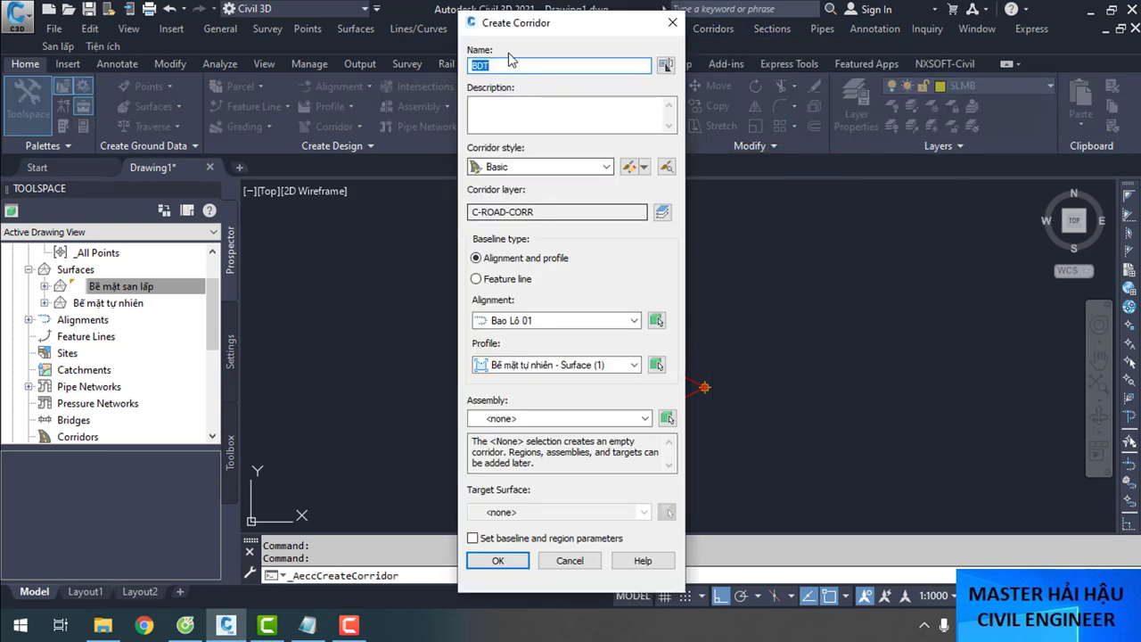
pyautogui.click(575, 322)
pyautogui.click(535, 334)
pyautogui.click(552, 370)
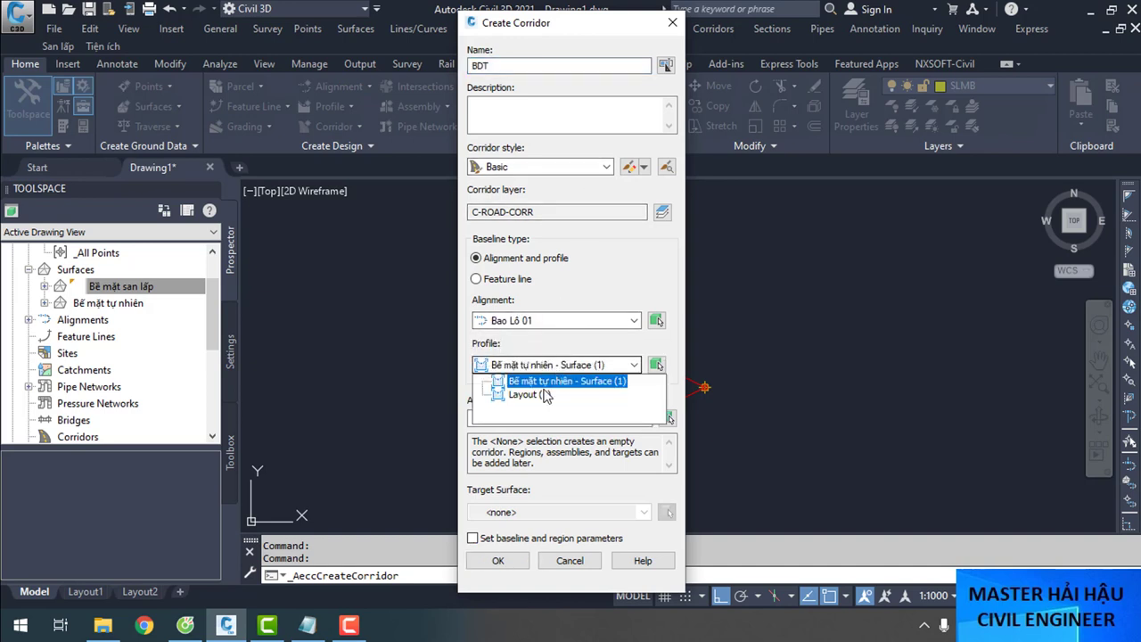
pyautogui.click(546, 395)
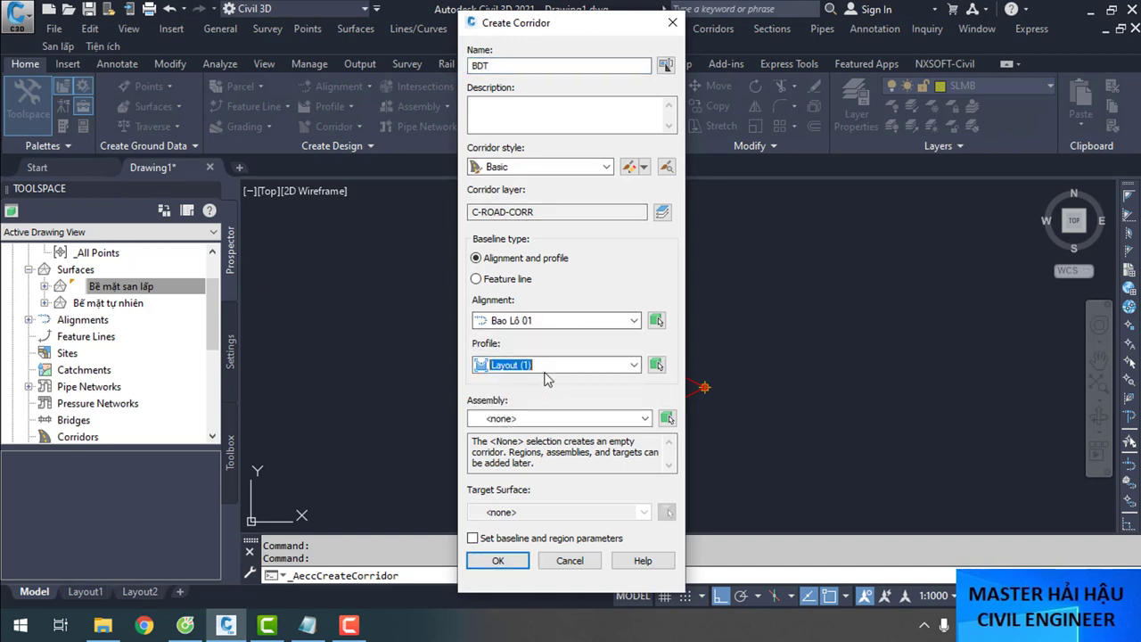
# Assign assembly MCN_DH_GT3 and target surface Bề mặt tự nhiên to the corridor and continue to its baseline and region parameters
pyautogui.click(562, 419)
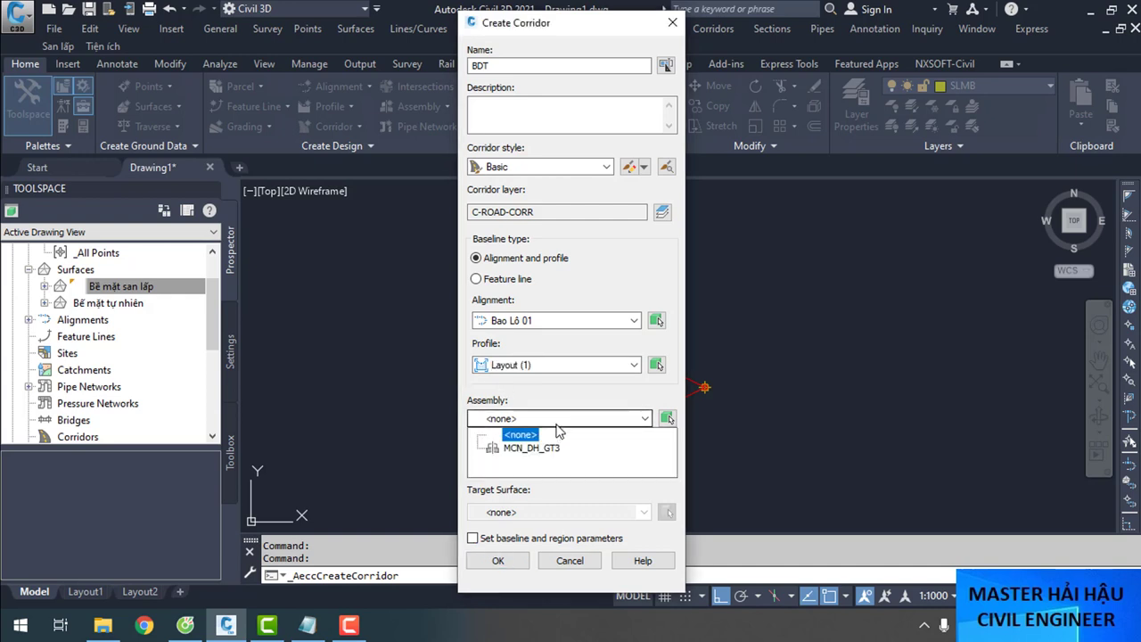
pyautogui.click(527, 448)
pyautogui.click(524, 513)
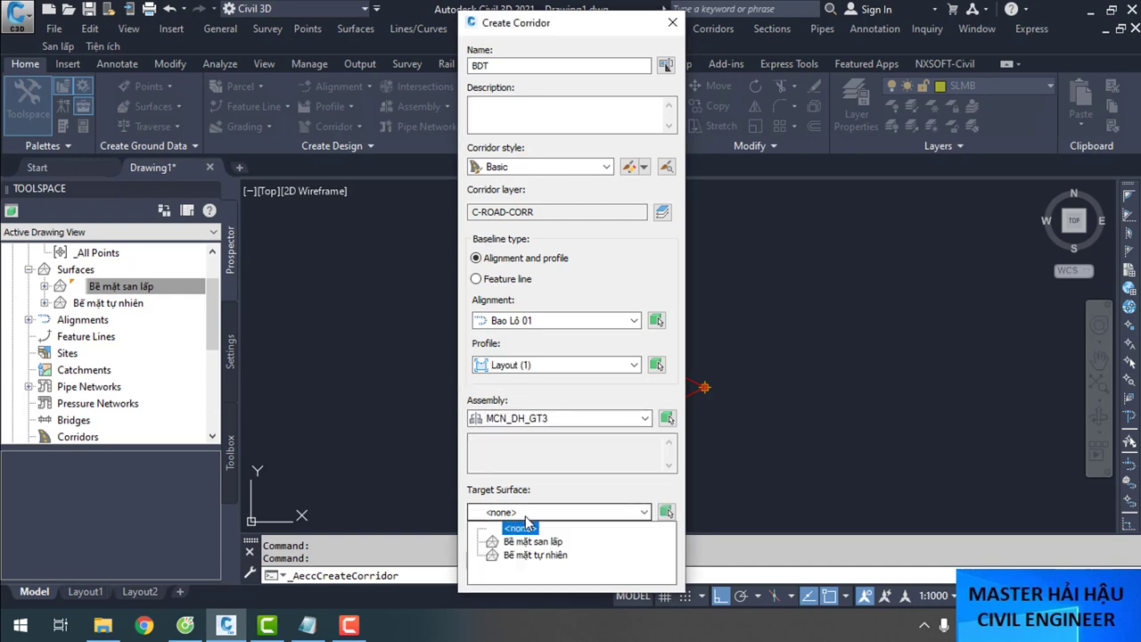
pyautogui.click(550, 555)
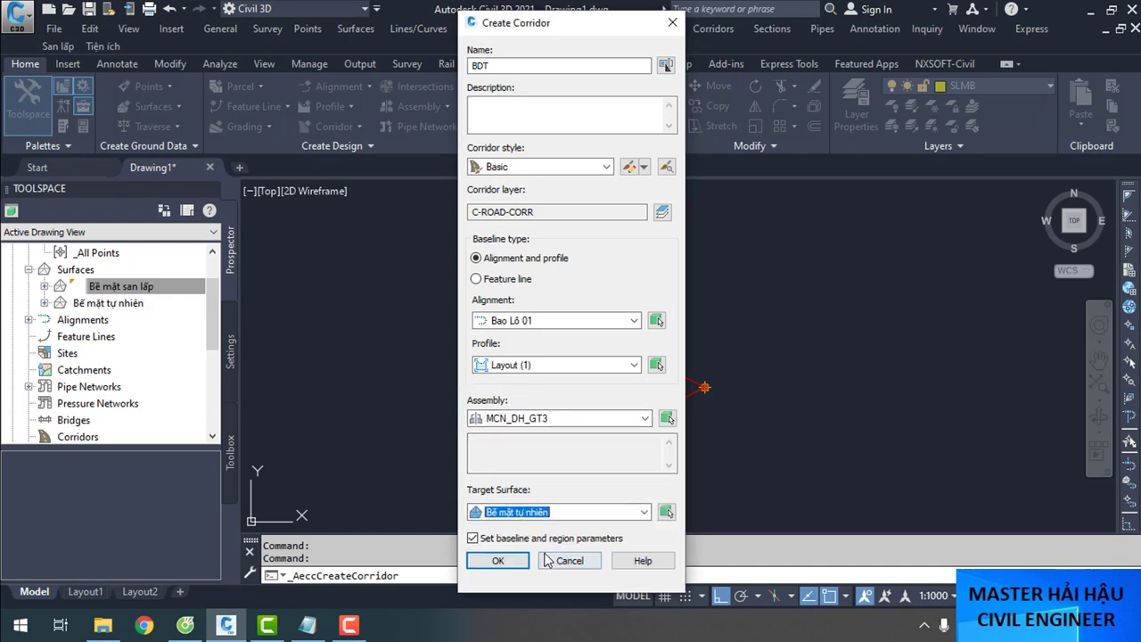
pyautogui.click(498, 561)
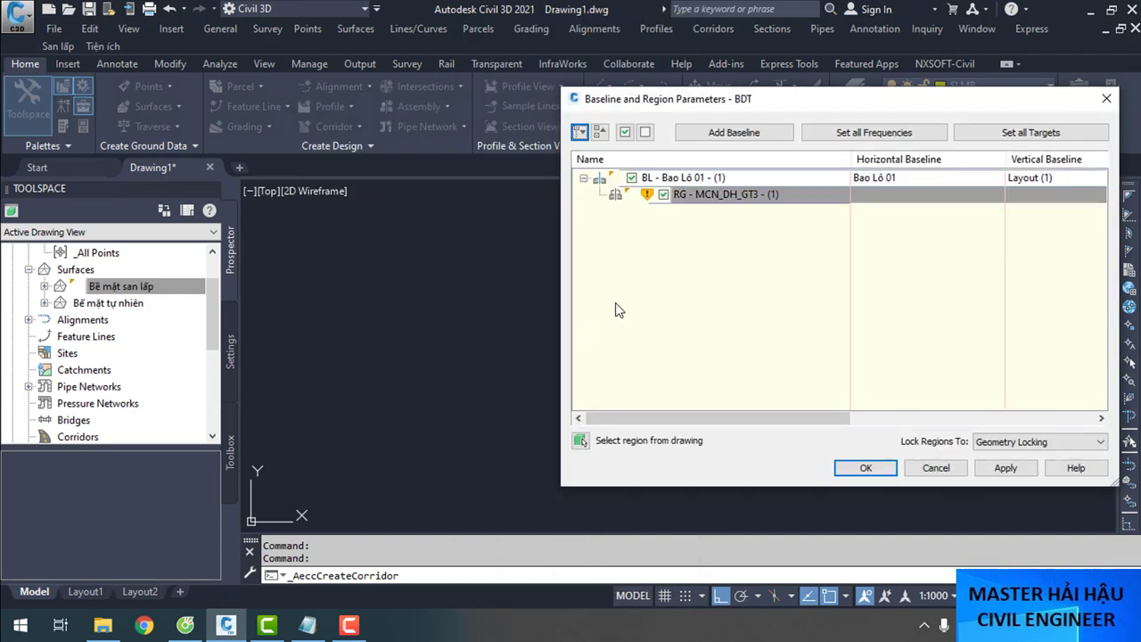
# Set the region's frequency to 10 m along tangents, curves, spirals and vertical curves, and rebuild the corridor
pyautogui.moveTo(668, 412); pyautogui.dragTo(924, 387)
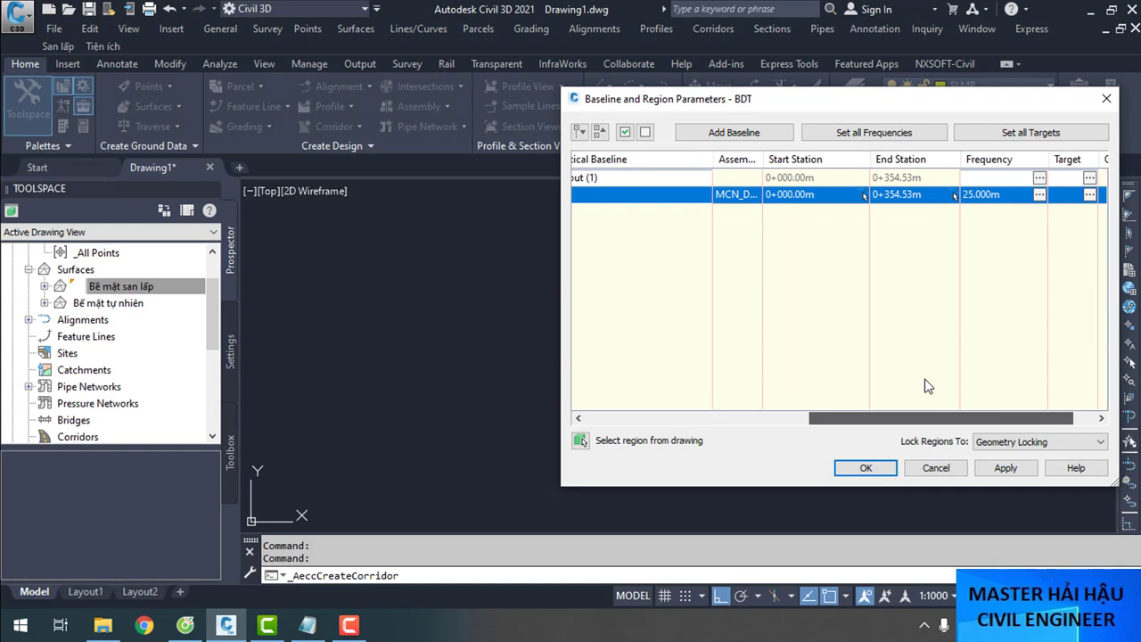
pyautogui.click(1041, 195)
pyautogui.scroll(-1, 623, 206)
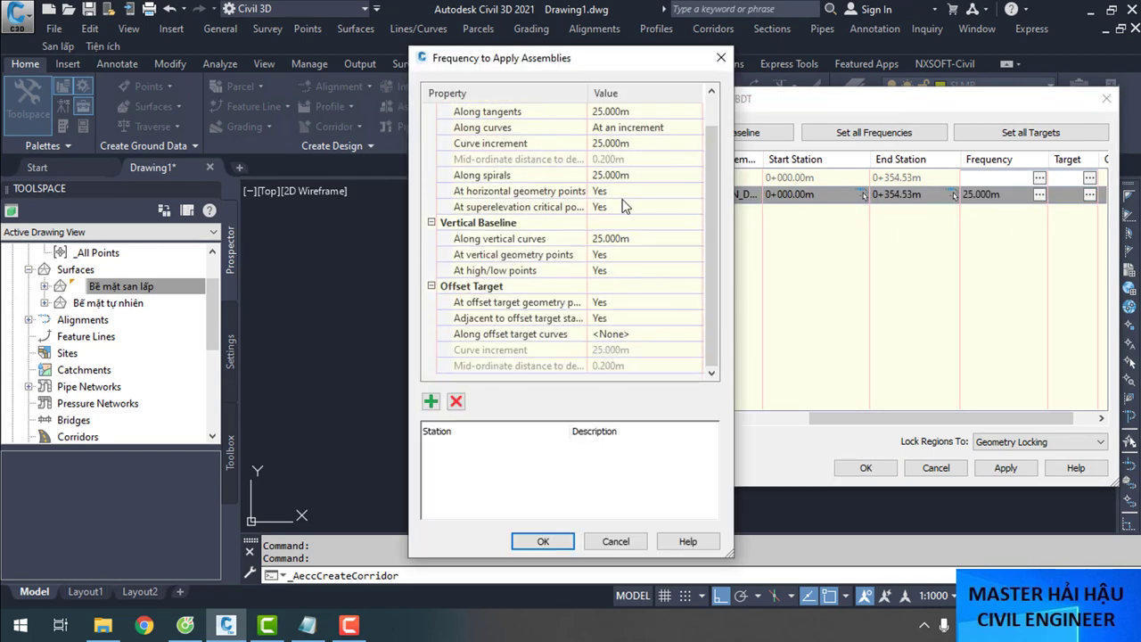
pyautogui.scroll(1, 587, 207)
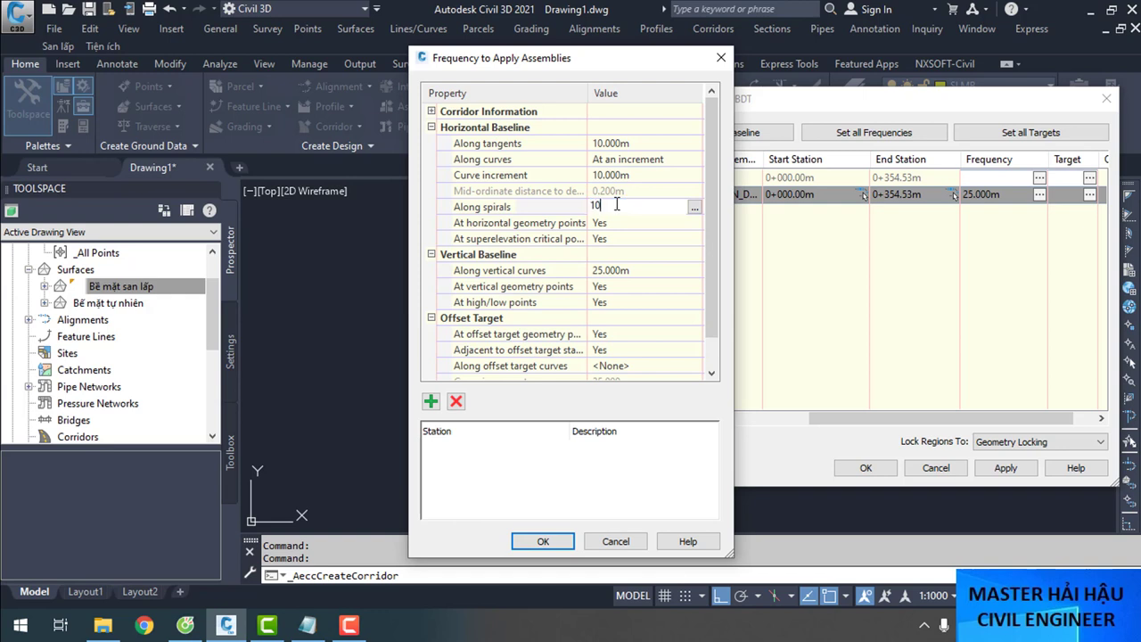
pyautogui.scroll(-1, 638, 219)
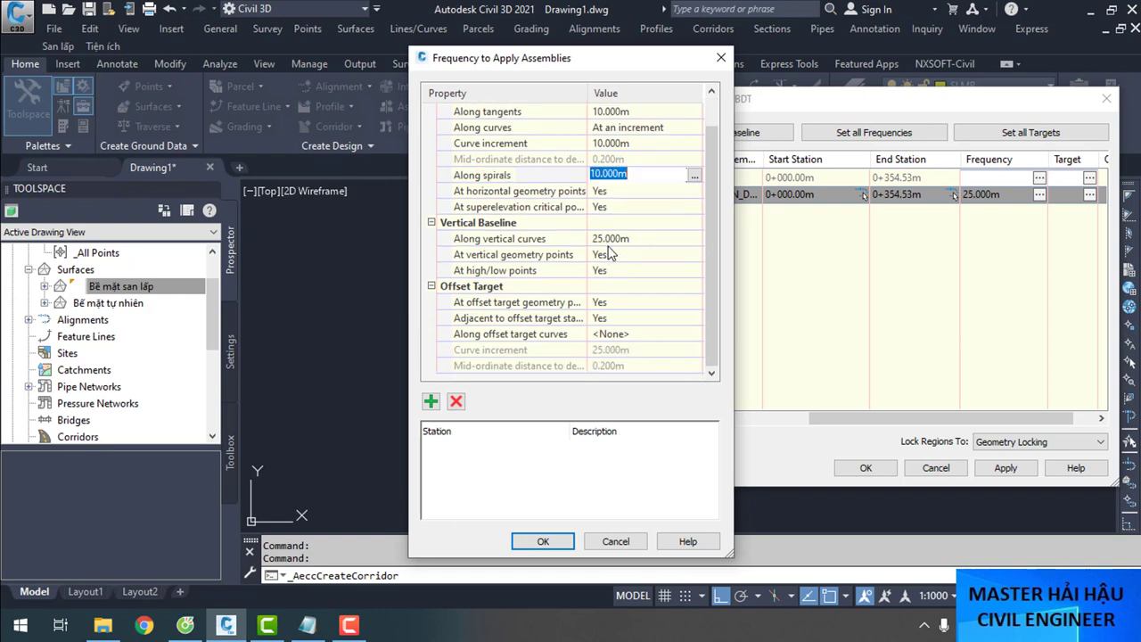
pyautogui.click(611, 239)
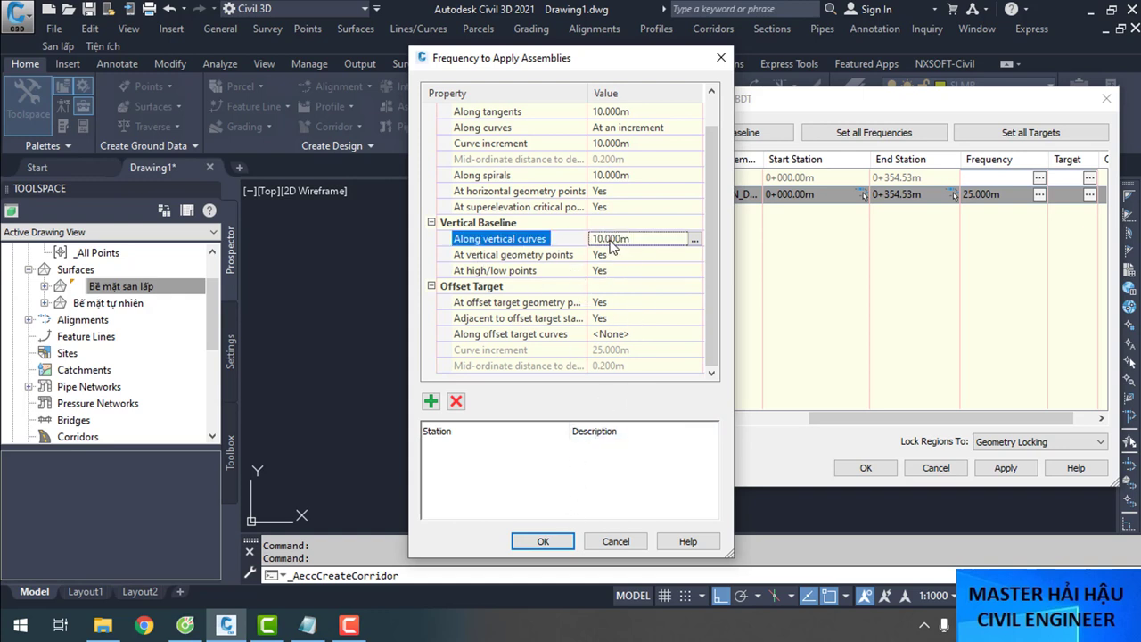
pyautogui.click(560, 546)
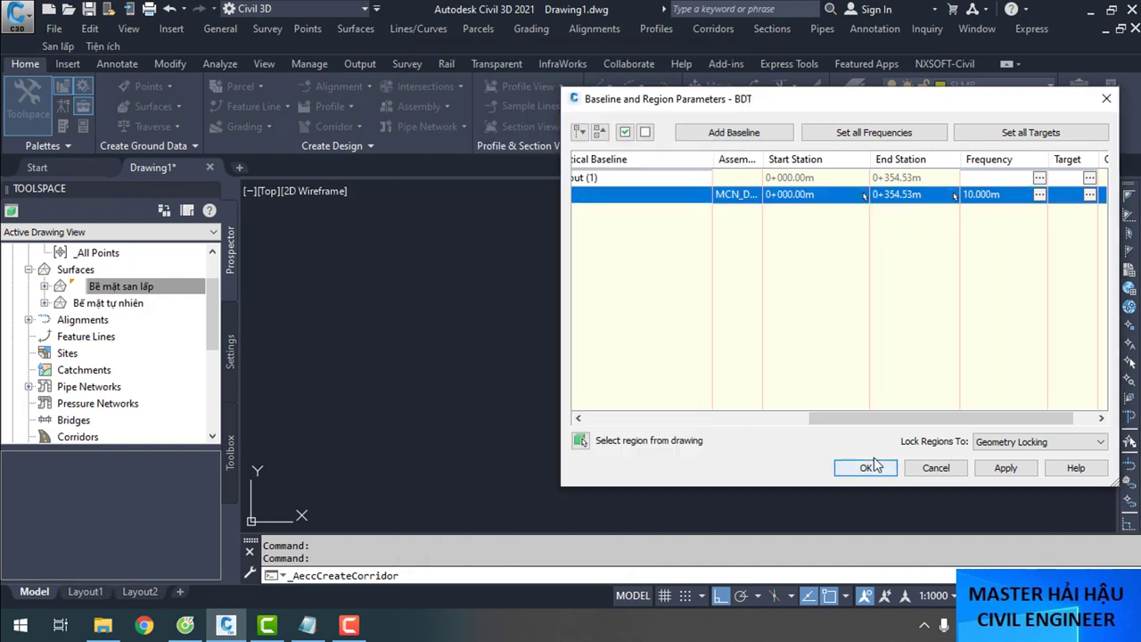
pyautogui.click(866, 468)
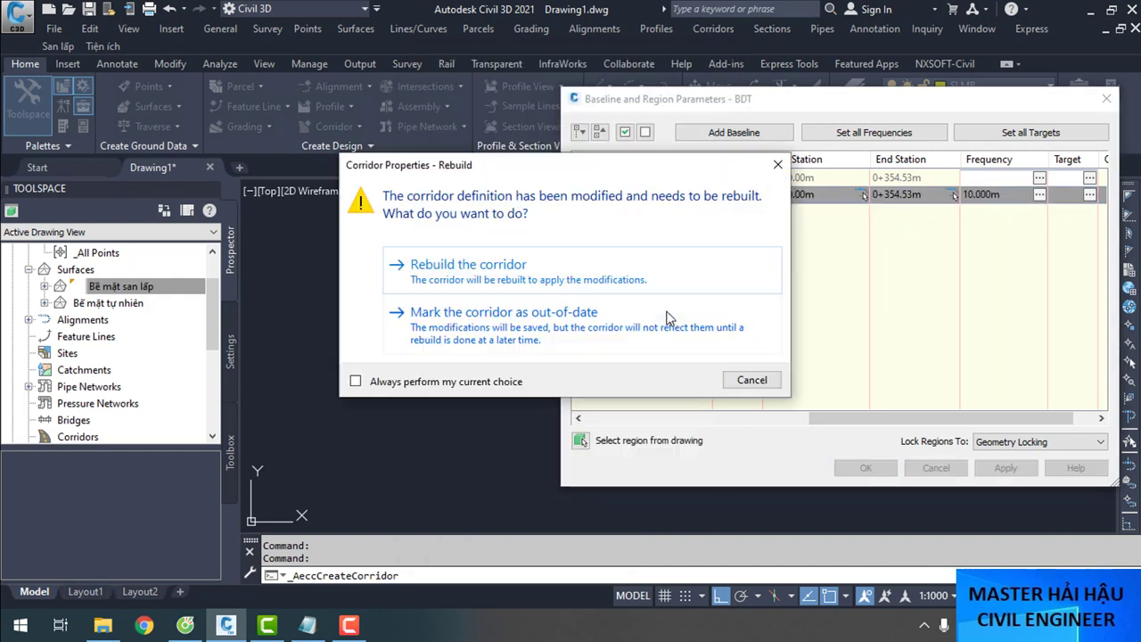
pyautogui.click(504, 272)
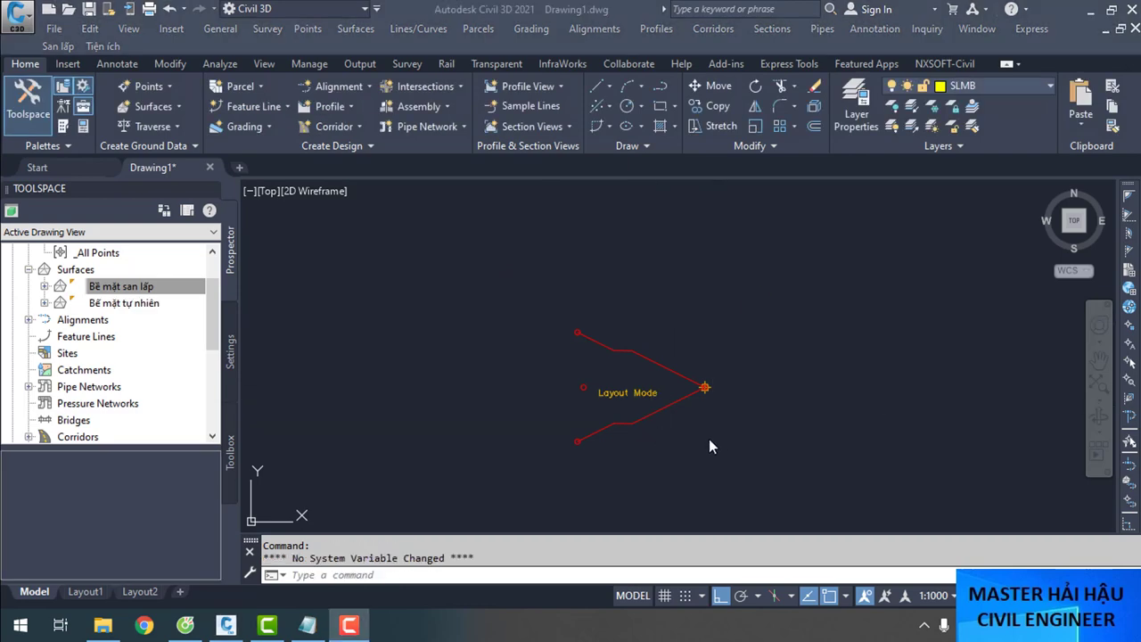
# Examine the BDT corridor around the closed alignment, especially how its slopes and benches meet at the corners
pyautogui.scroll(-10, 746, 361)
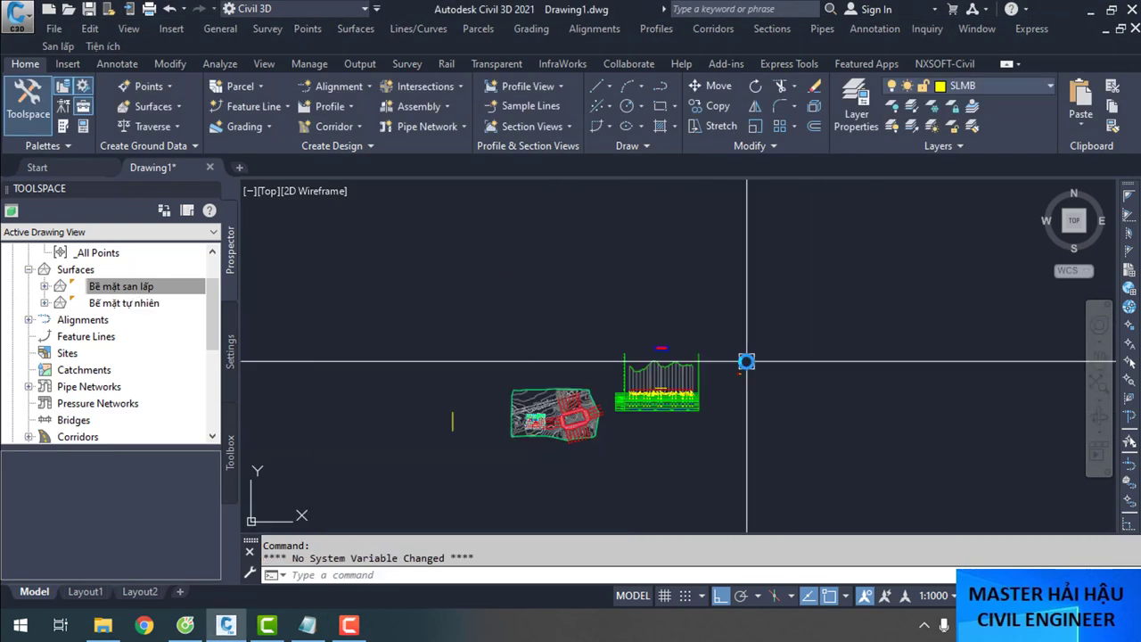
pyautogui.scroll(10, 561, 421)
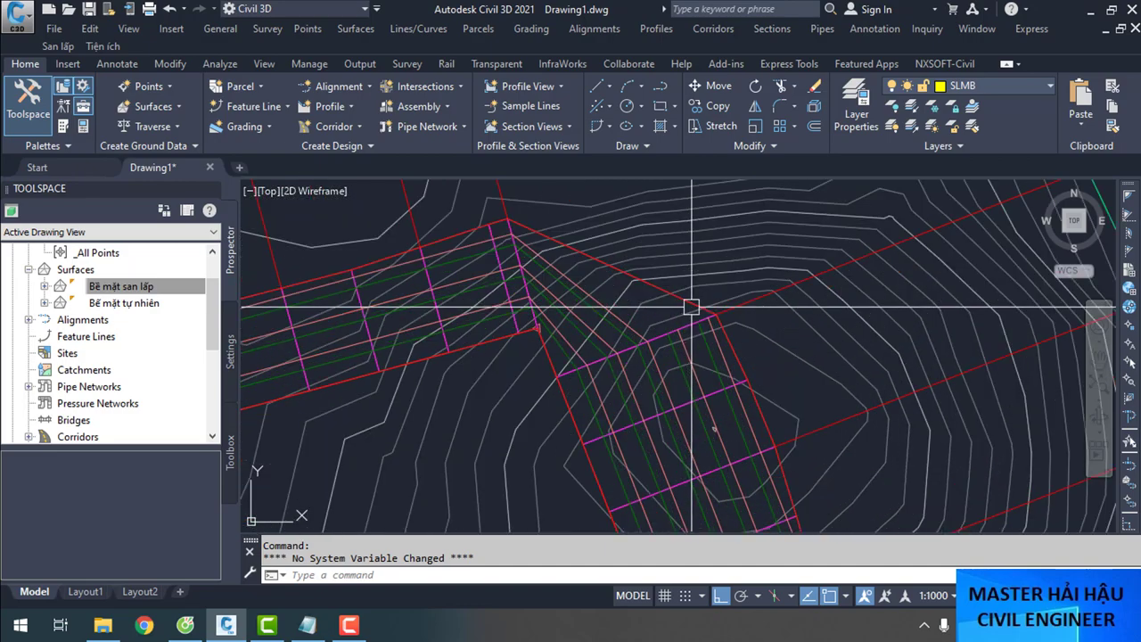
pyautogui.scroll(-5, 691, 307)
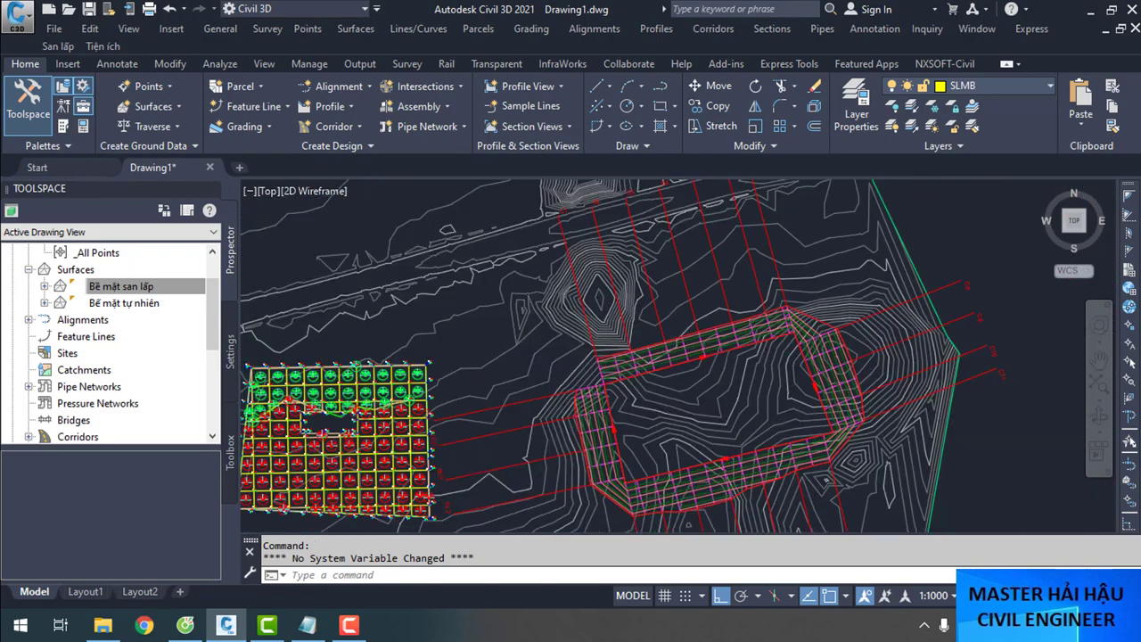
pyautogui.scroll(-5, 627, 310)
pyautogui.scroll(10, 627, 311)
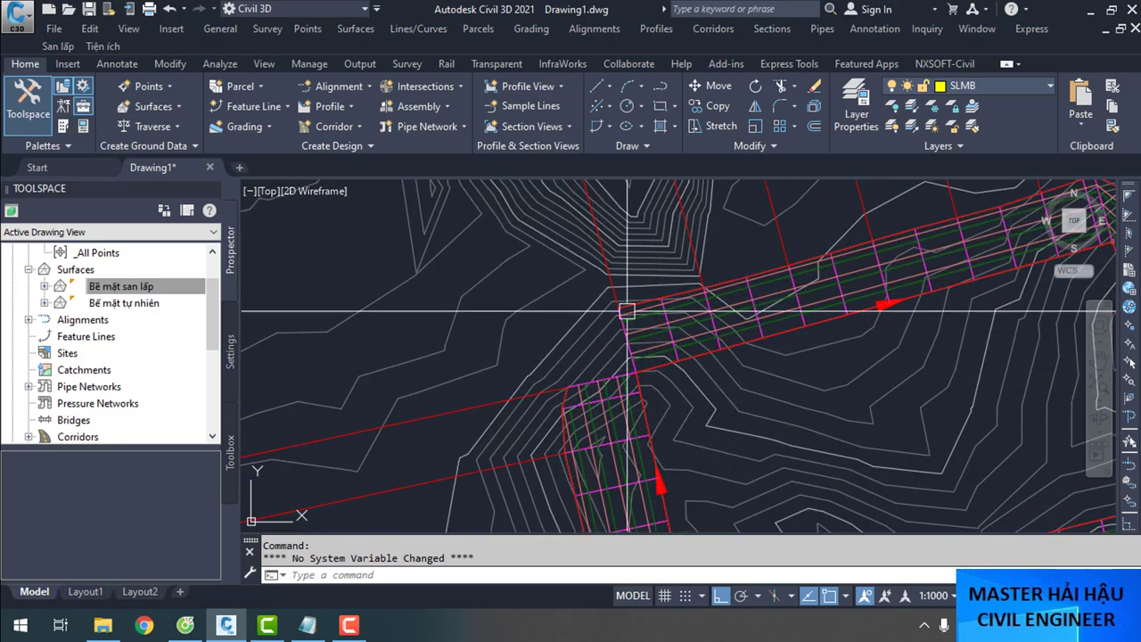
pyautogui.scroll(5, 644, 389)
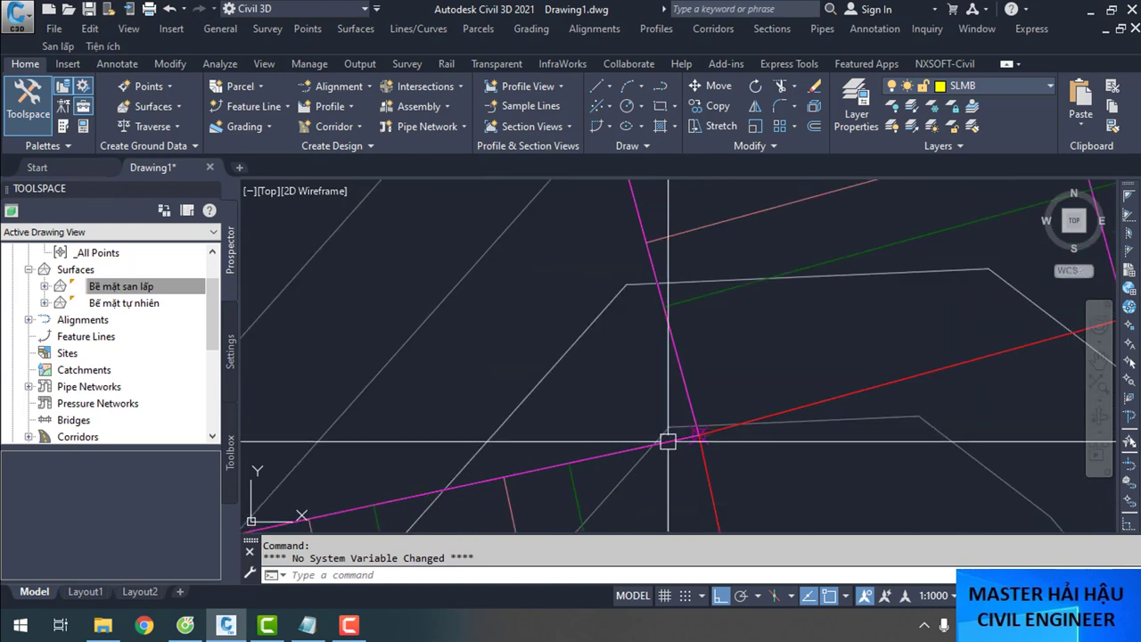
pyautogui.scroll(-5, 668, 442)
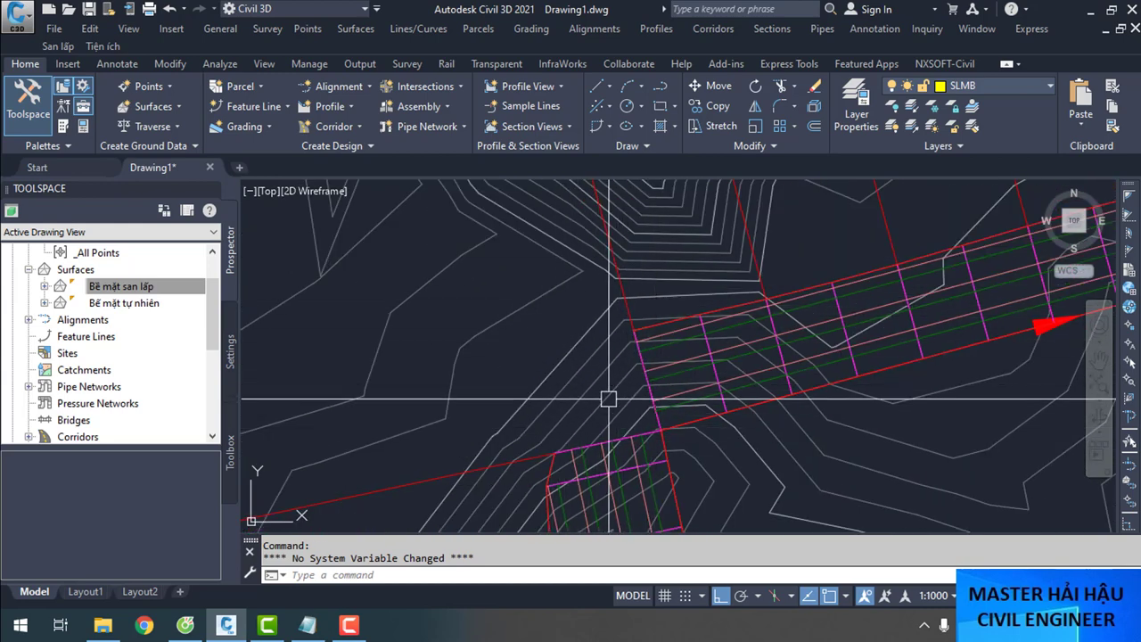
# Examine the corner where the BDT corridor's start and end meet, and how far the sample lines extend beyond its slopes
pyautogui.click(156, 286)
pyautogui.scroll(1, 158, 325)
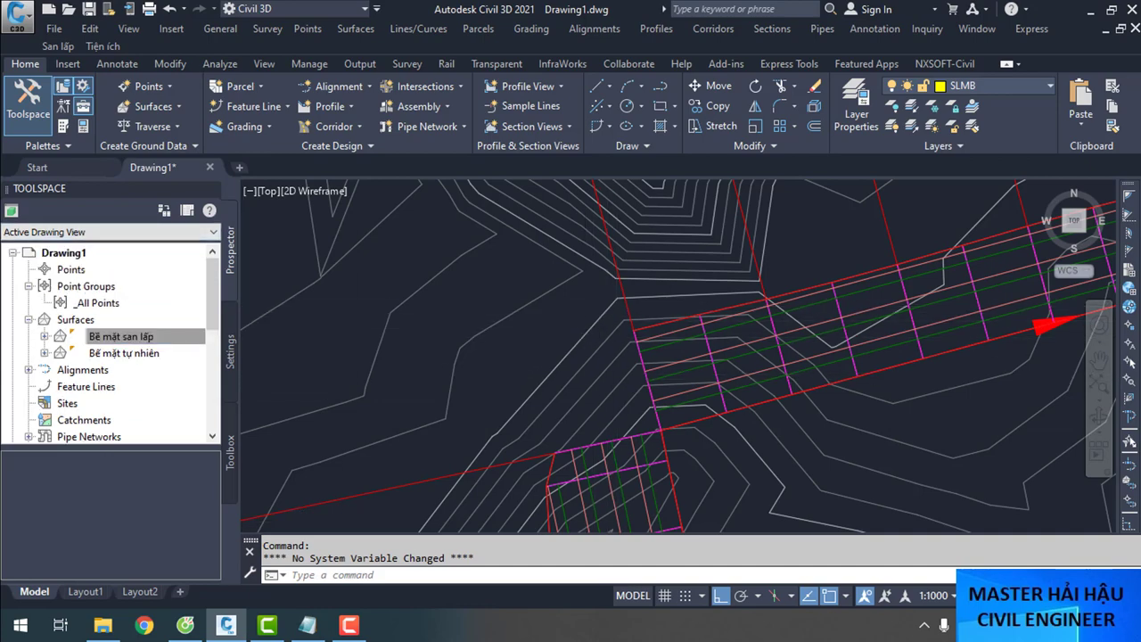
pyautogui.scroll(-4, 458, 377)
pyautogui.scroll(3, 581, 369)
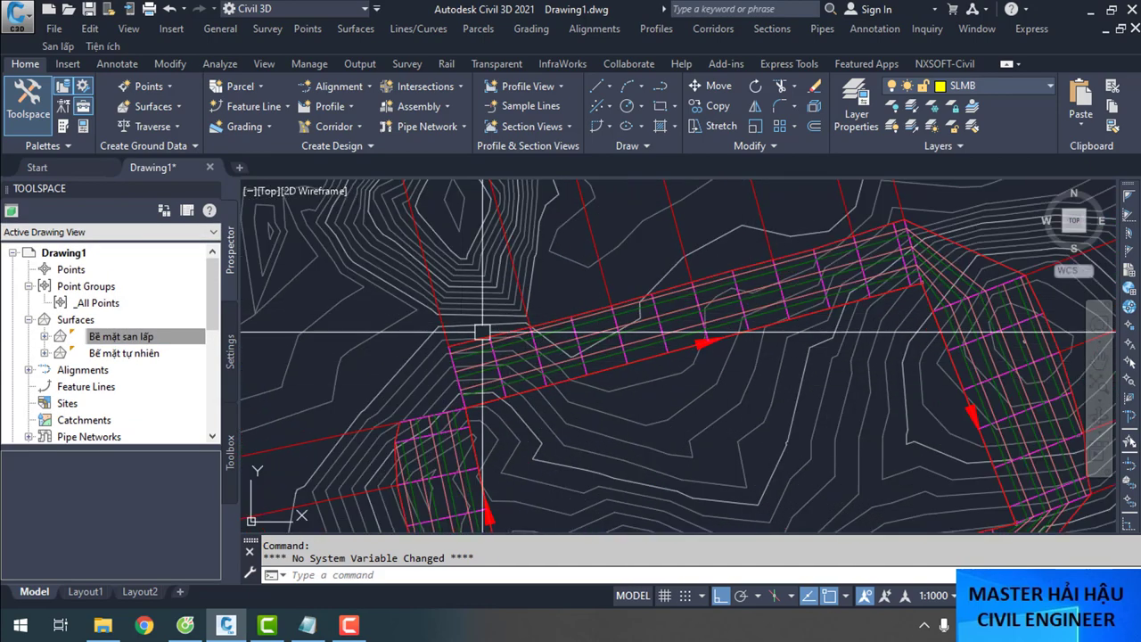
pyautogui.scroll(-2, 479, 412)
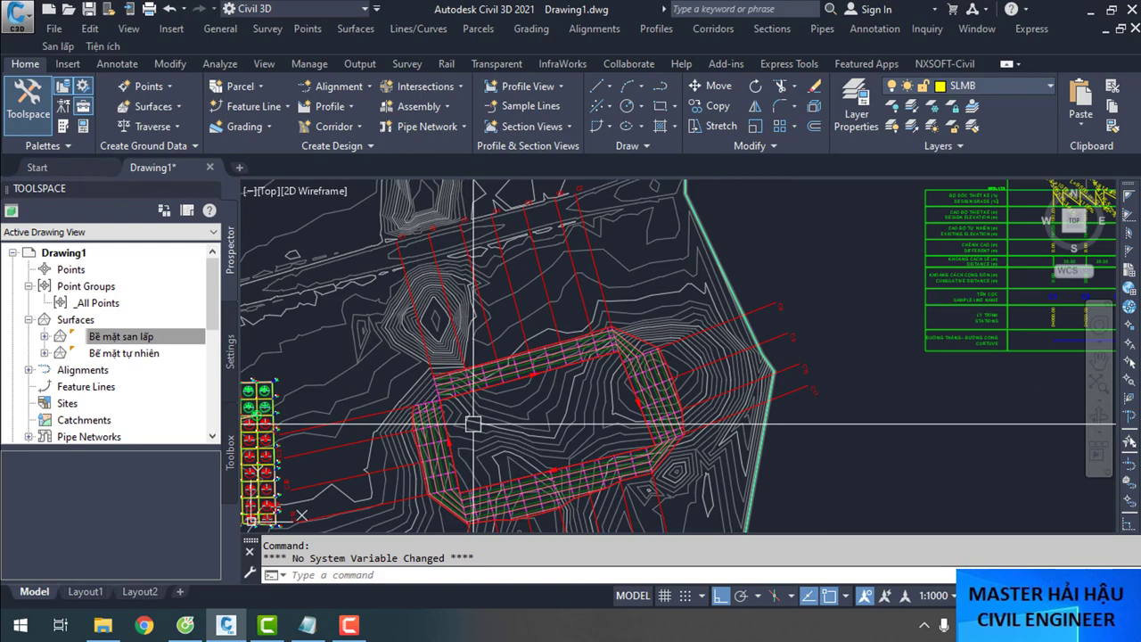
pyautogui.scroll(3, 470, 410)
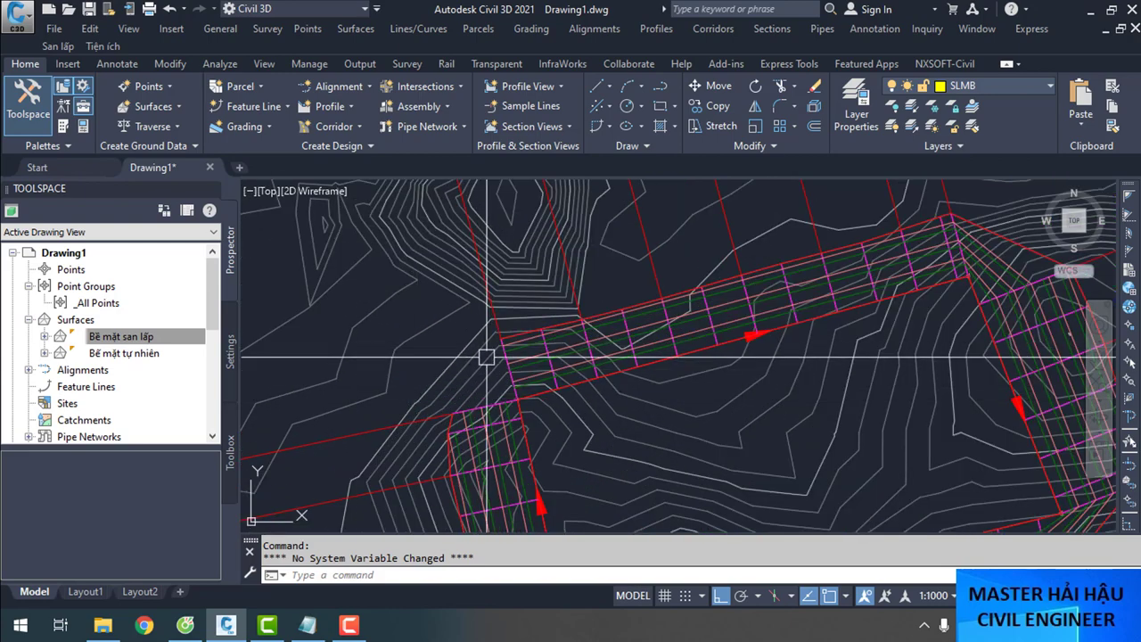
pyautogui.scroll(2, 468, 394)
pyautogui.scroll(-5, 394, 407)
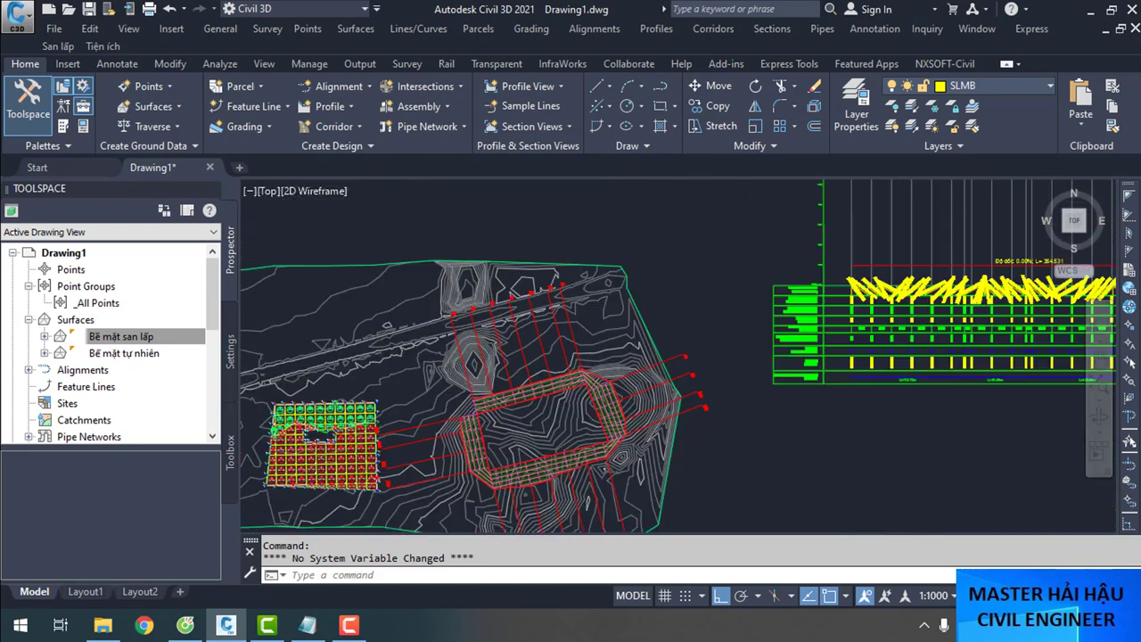
pyautogui.scroll(6, 407, 423)
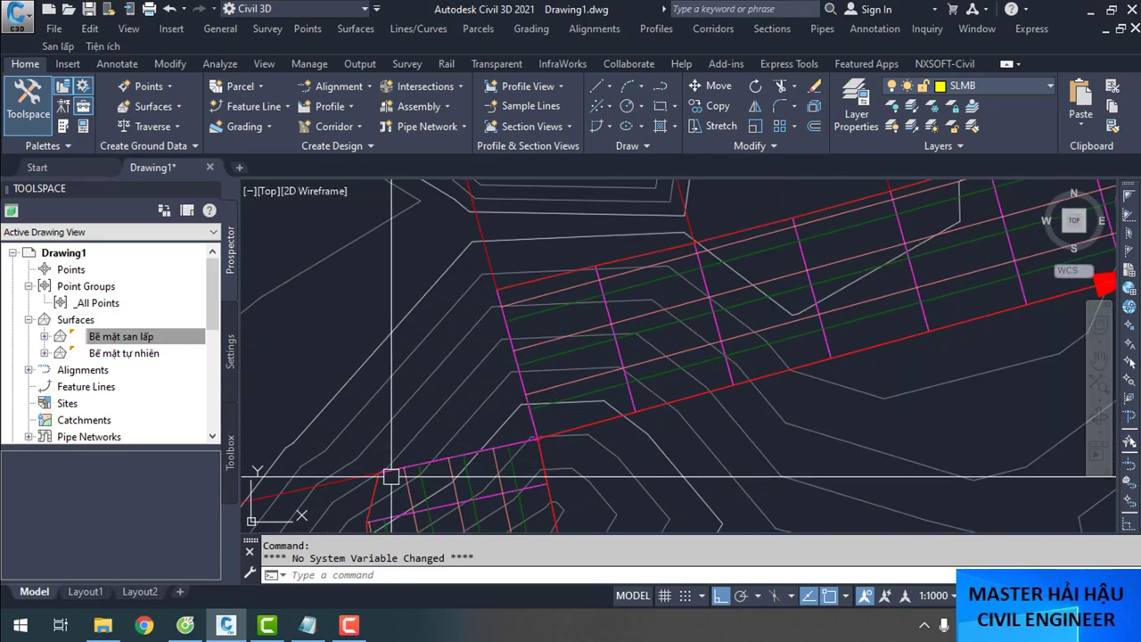
pyautogui.scroll(-6, 379, 468)
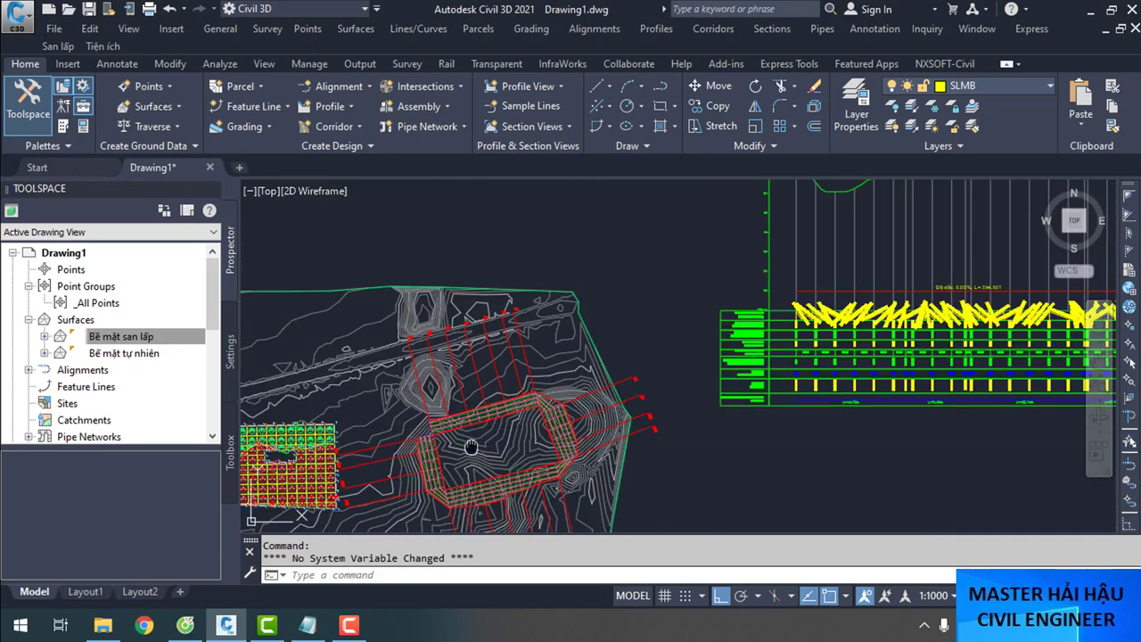
pyautogui.moveTo(493, 506); pyautogui.dragTo(553, 386, button='middle')
pyautogui.scroll(3, 552, 386)
pyautogui.scroll(-3, 575, 357)
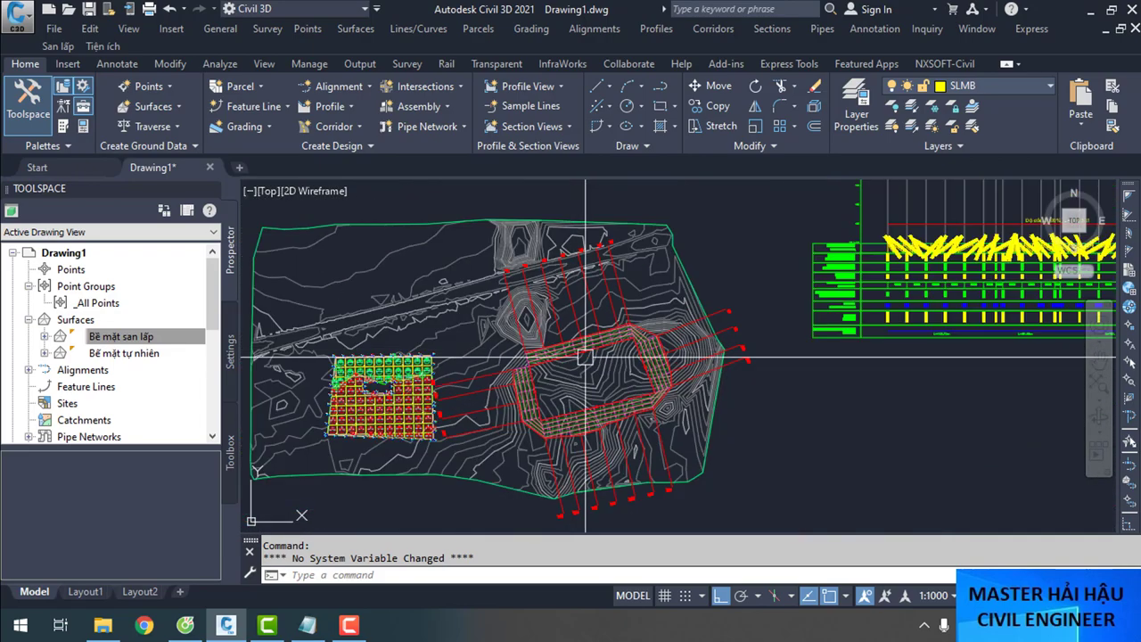
# Set the left offset of all sample lines in the Taluy group to 50 m and apply it
pyautogui.scroll(6, 594, 356)
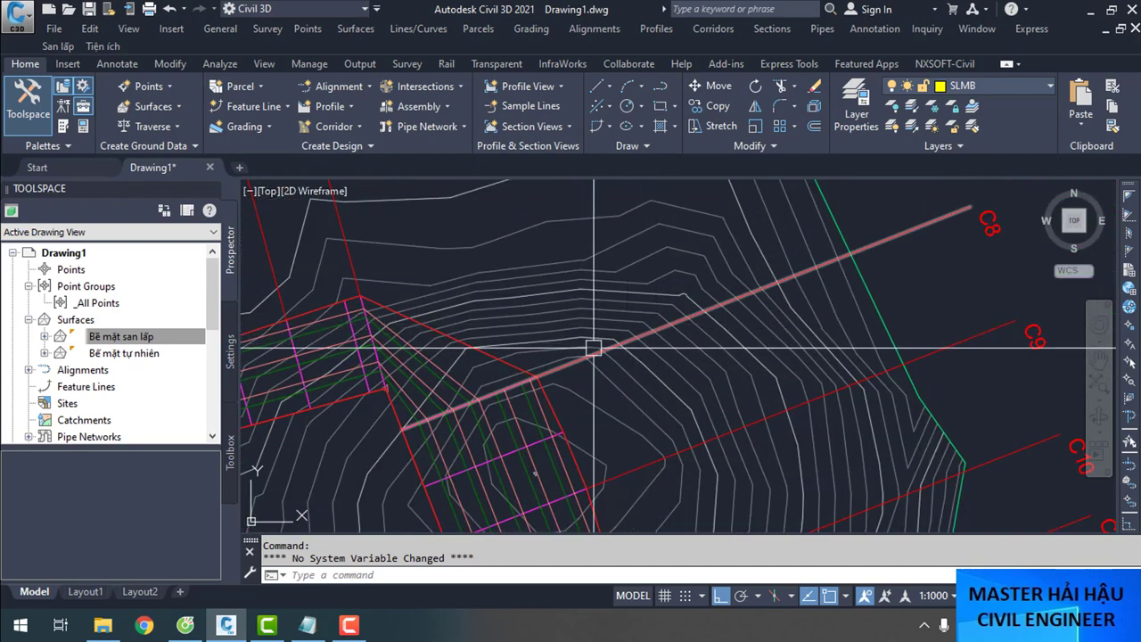
pyautogui.scroll(-2, 734, 314)
pyautogui.click(683, 325)
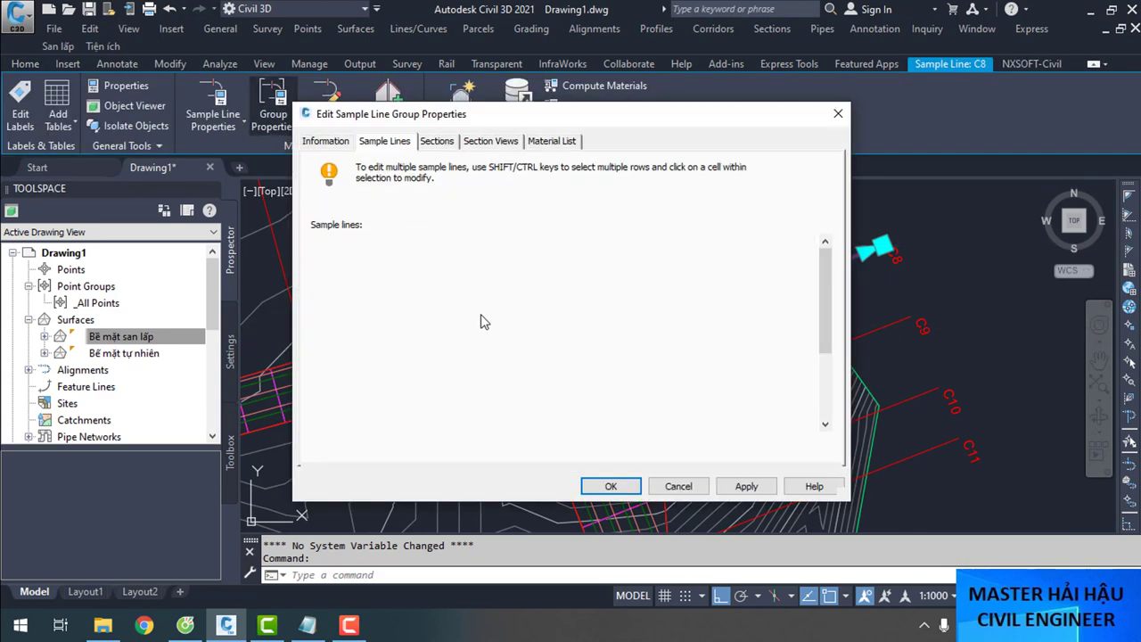
pyautogui.scroll(-3, 700, 343)
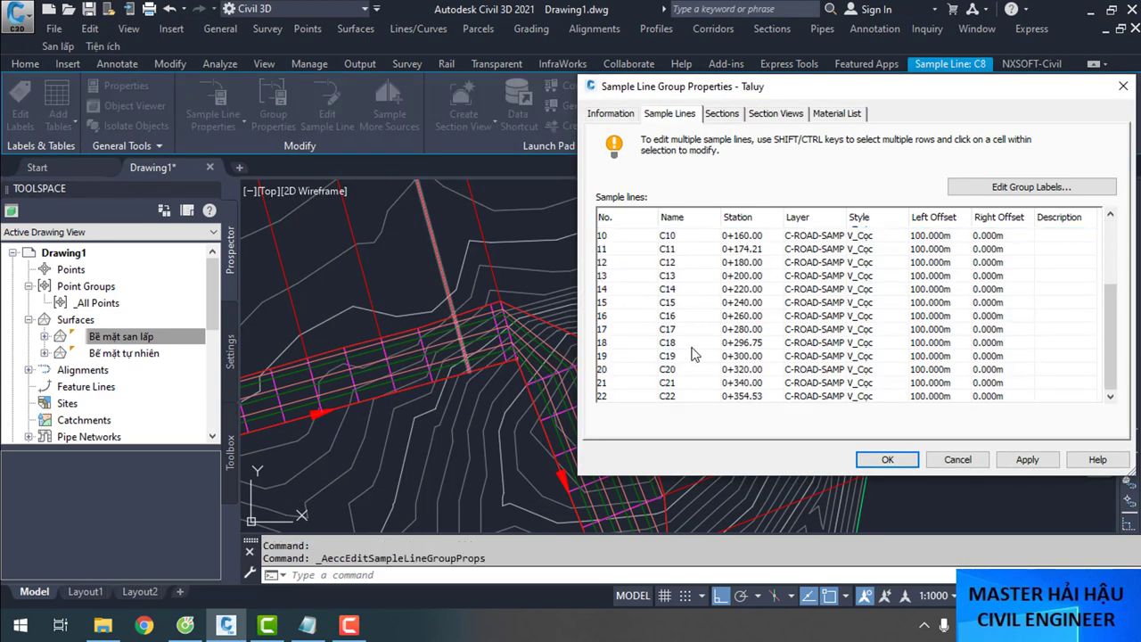
pyautogui.click(614, 7)
pyautogui.hotkey('ctrl', 'a')
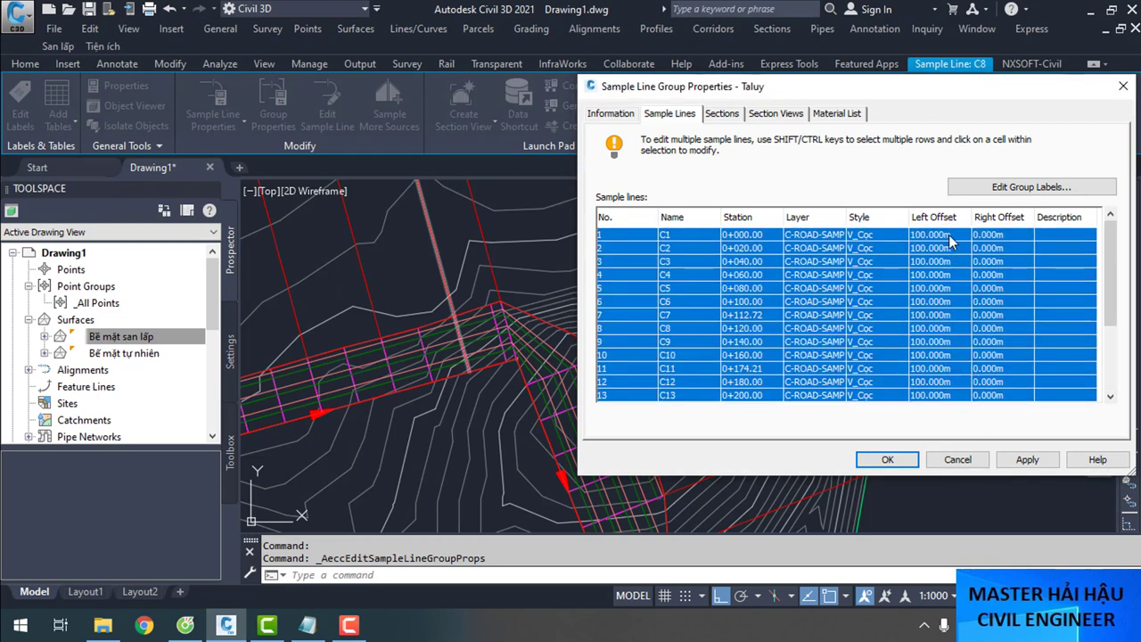
pyautogui.click(951, 235)
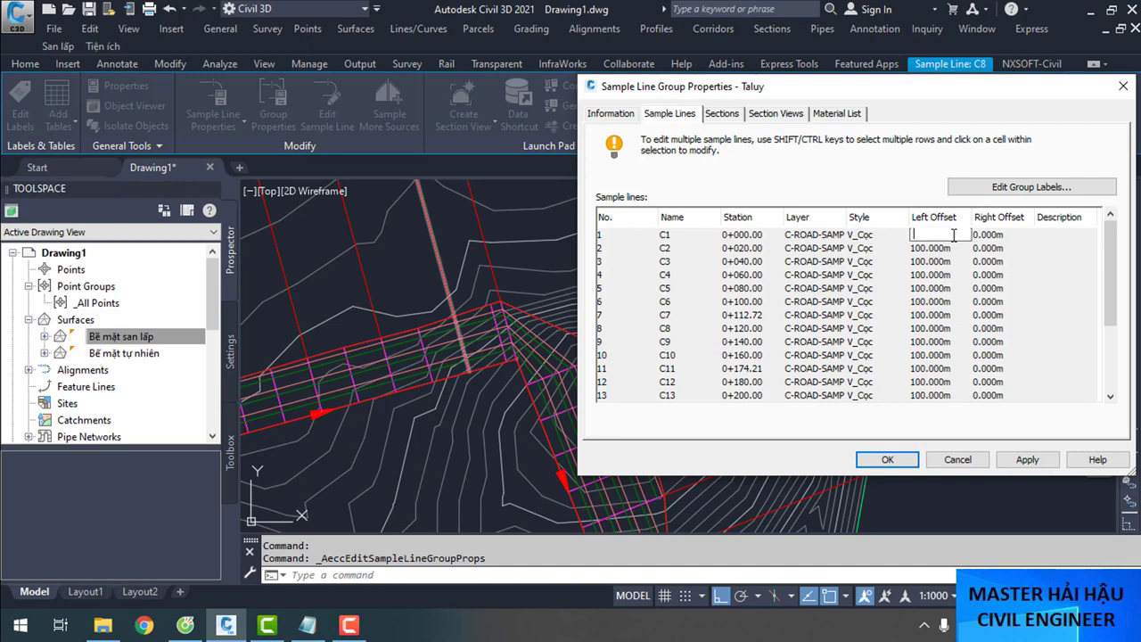
pyautogui.click(953, 354)
pyautogui.click(1027, 459)
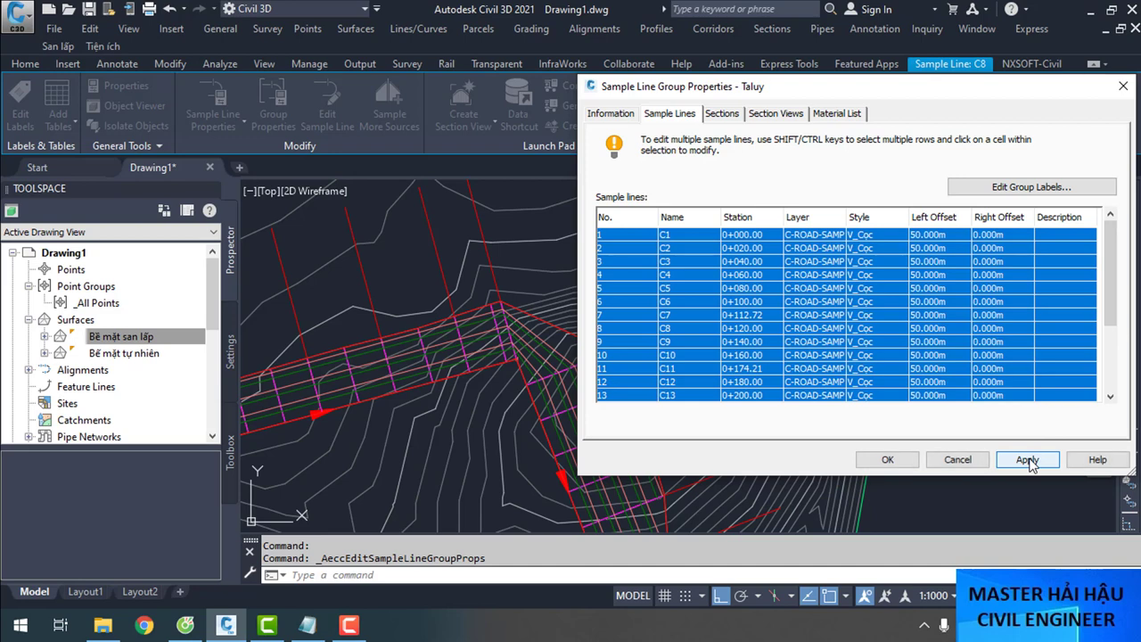
# Reduce the left offset of all Taluy sample lines to 20 m and check their reach across the slopes near C8
pyautogui.click(929, 236)
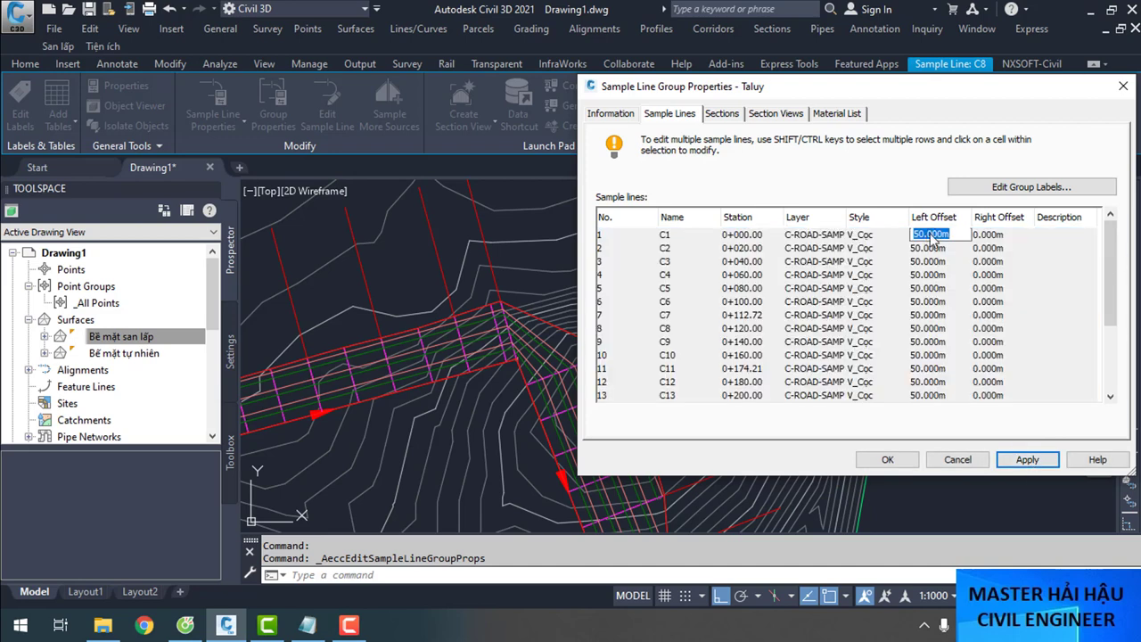
pyautogui.click(1042, 459)
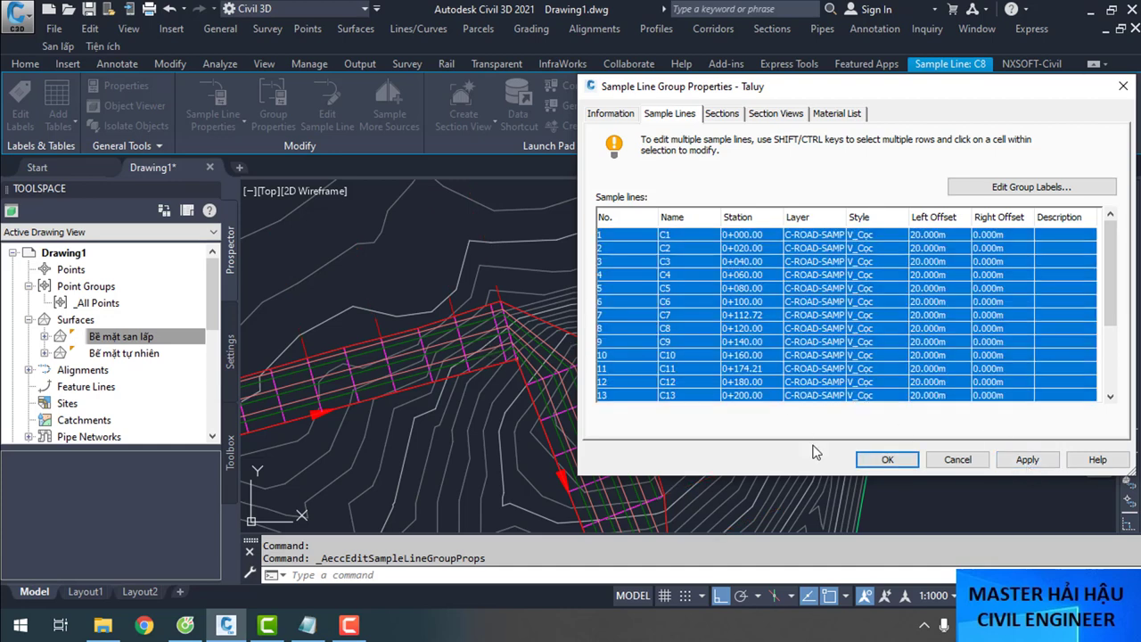
pyautogui.click(892, 464)
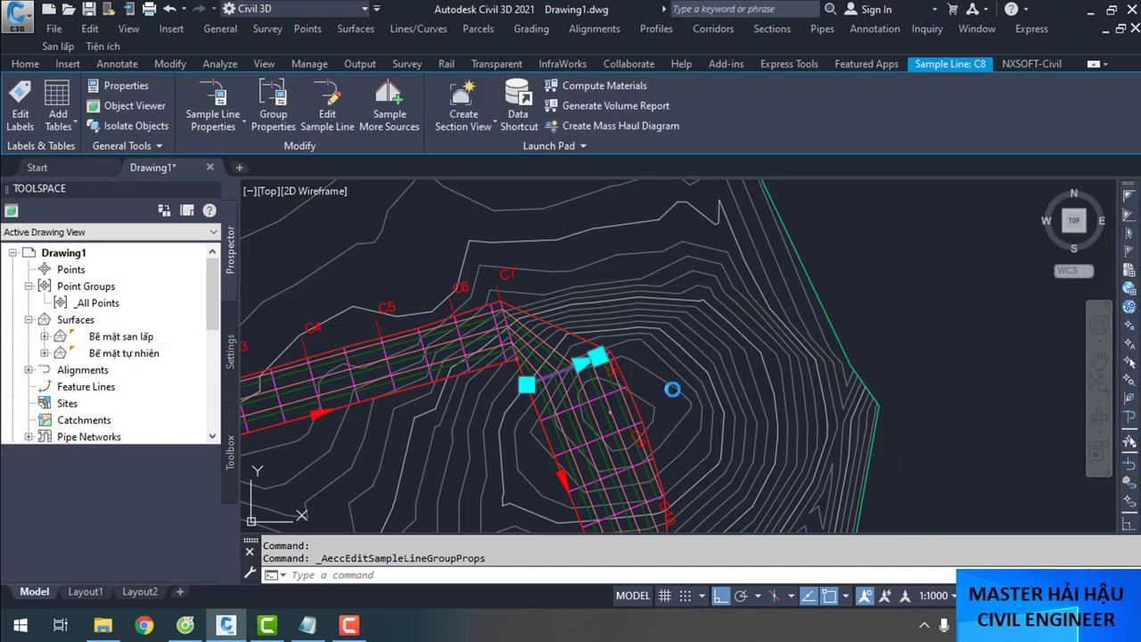
pyautogui.scroll(5, 600, 367)
pyautogui.scroll(-4, 663, 265)
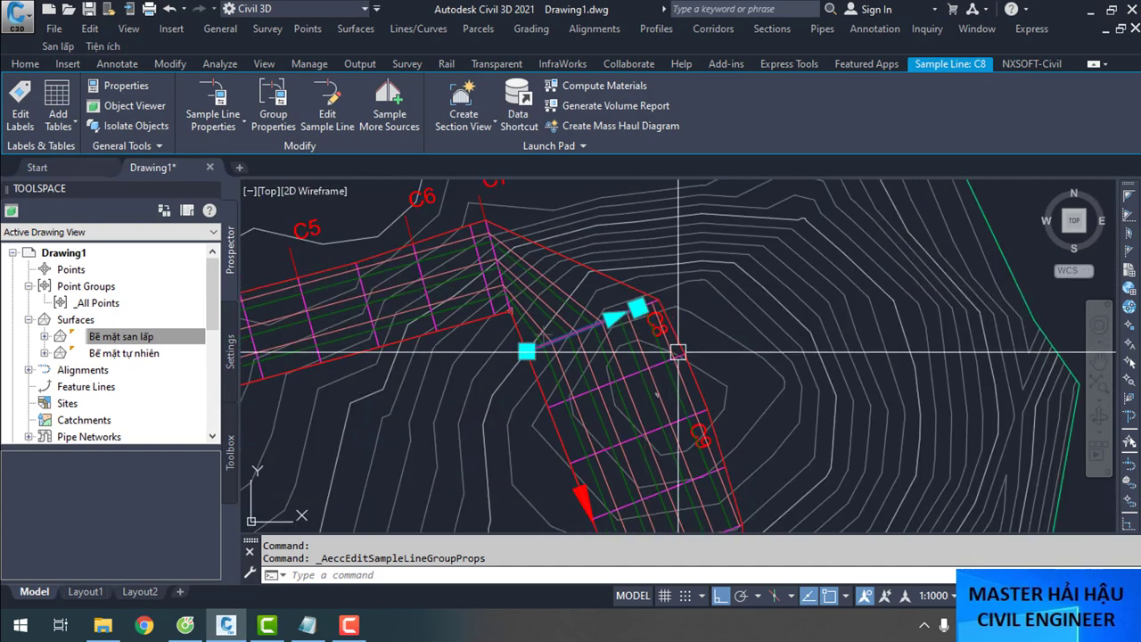
# Set the left offset of all sample lines in the Taluy group to 30 m
pyautogui.scroll(8, 601, 244)
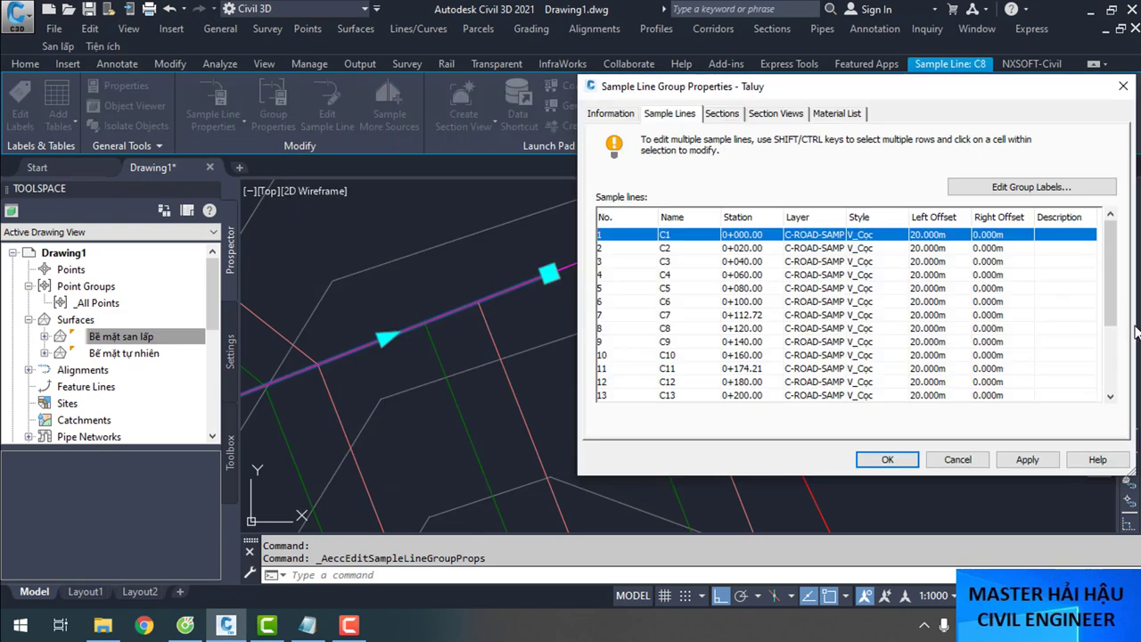
pyautogui.scroll(-3, 978, 354)
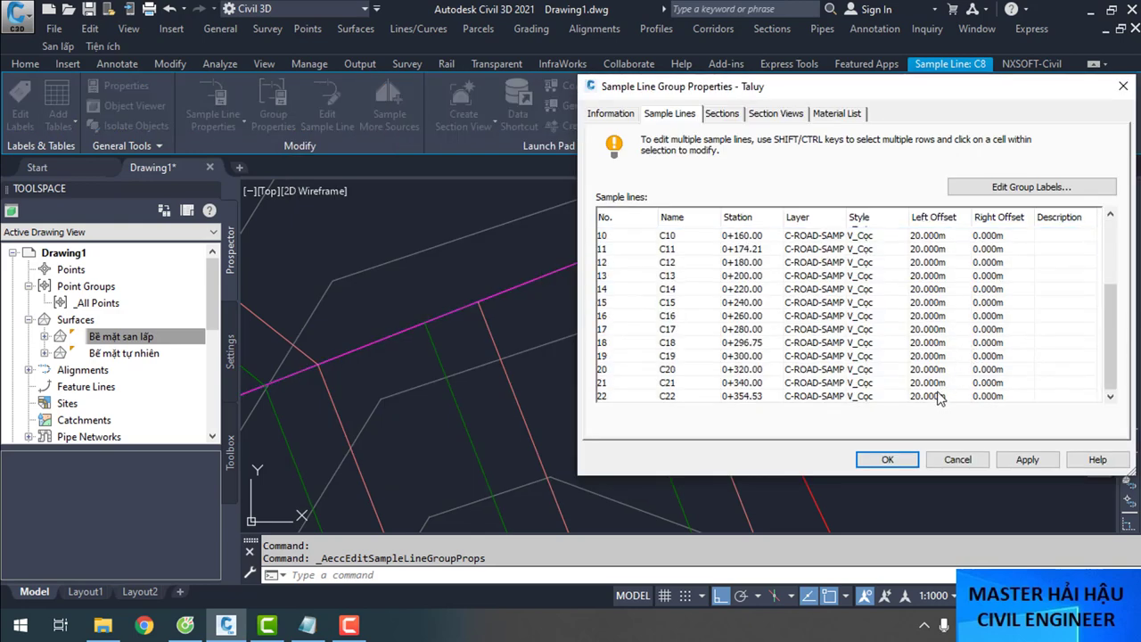
pyautogui.hotkey('ctrl', 'a')
pyautogui.scroll(3, 940, 366)
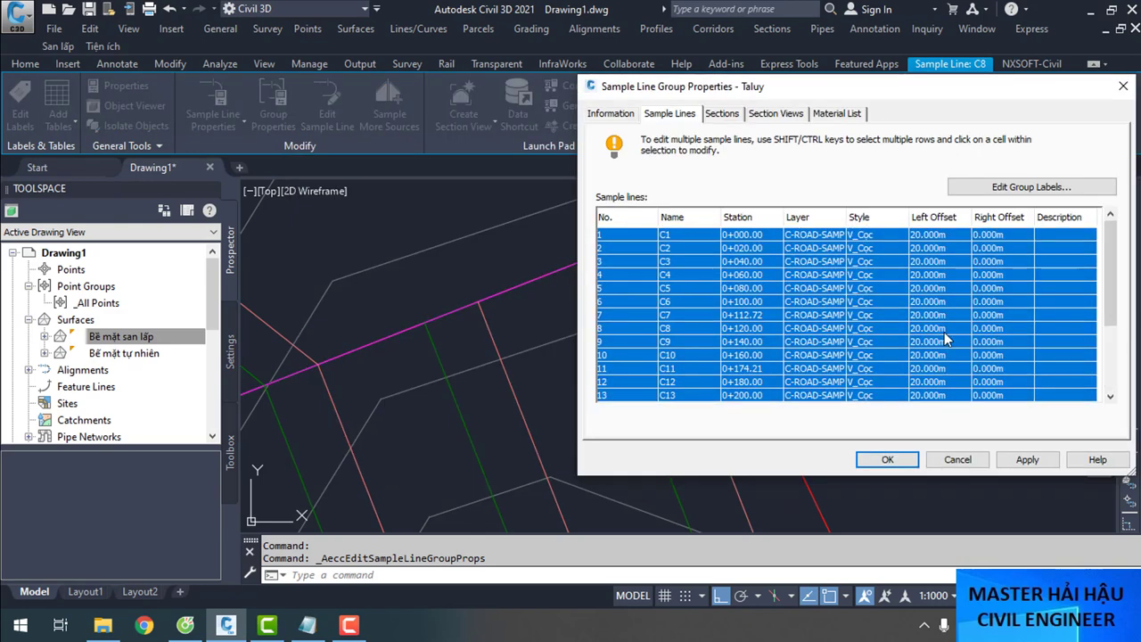
pyautogui.click(937, 237)
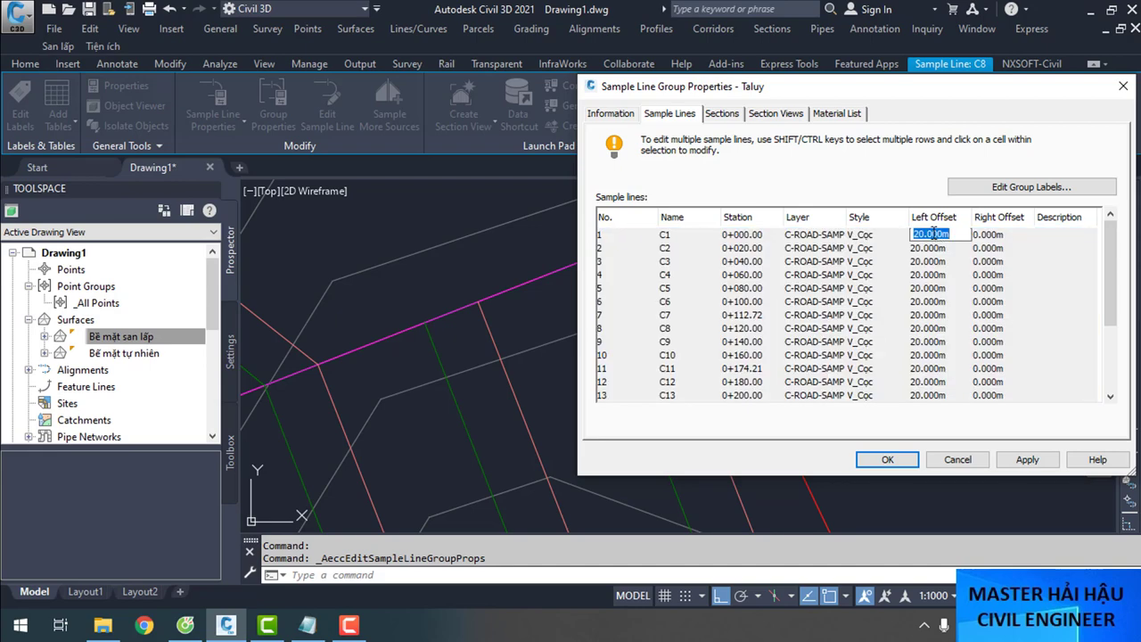
pyautogui.write('30')
pyautogui.press('Return')
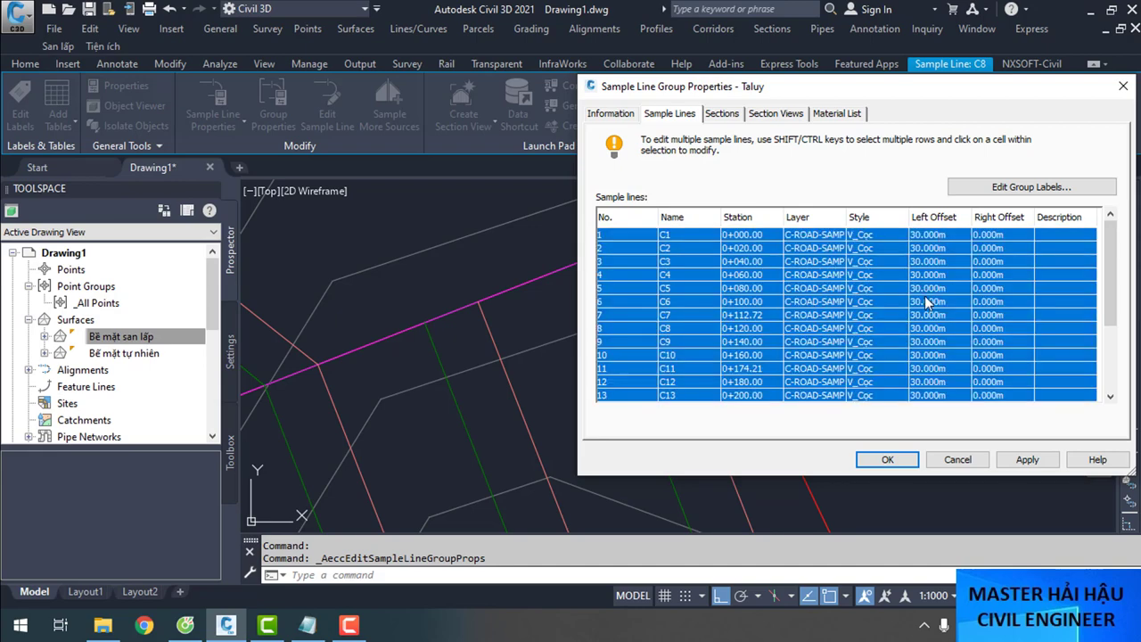
pyautogui.click(1027, 459)
pyautogui.click(887, 459)
pyautogui.scroll(-10, 738, 268)
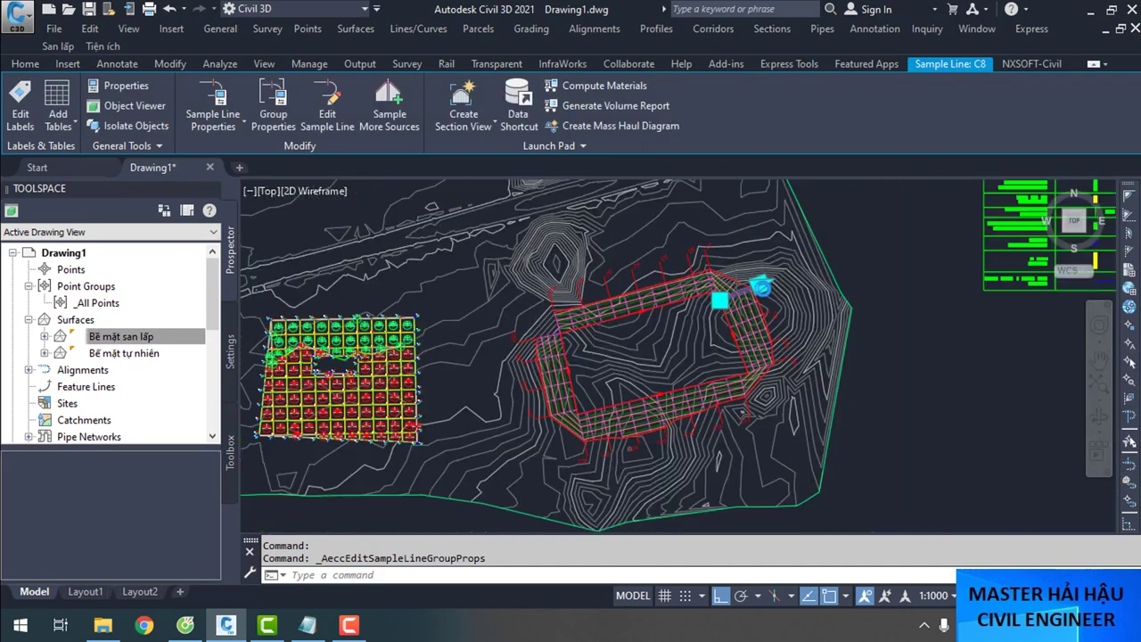
# Check the coverage of the resized sample lines C1 to C22 around the corridor, and look over the profile view
pyautogui.scroll(5, 660, 419)
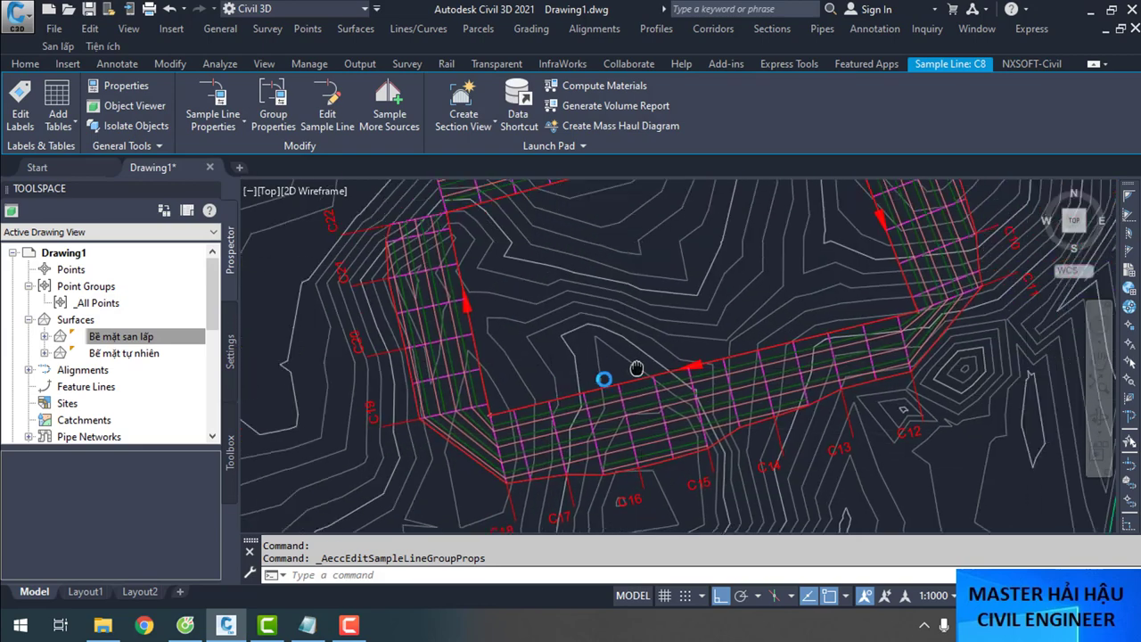
pyautogui.scroll(2, 637, 368)
pyautogui.scroll(-10, 797, 364)
pyautogui.scroll(2, 852, 312)
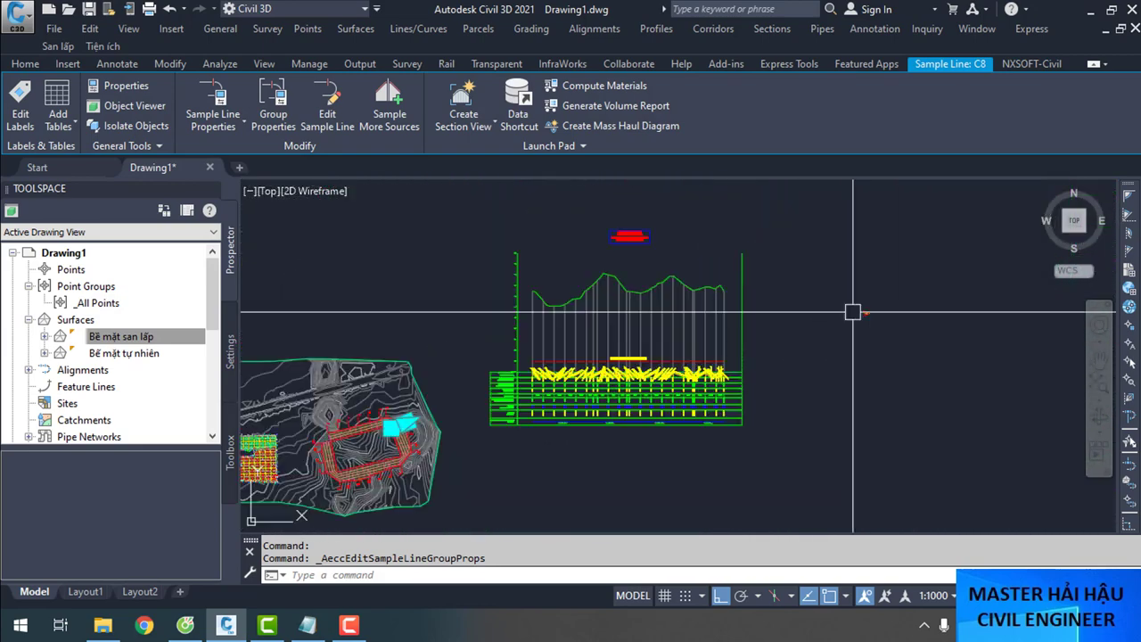
pyautogui.scroll(1, 853, 312)
pyautogui.moveTo(356, 374); pyautogui.dragTo(838, 268, button='middle')
pyautogui.scroll(3, 599, 455)
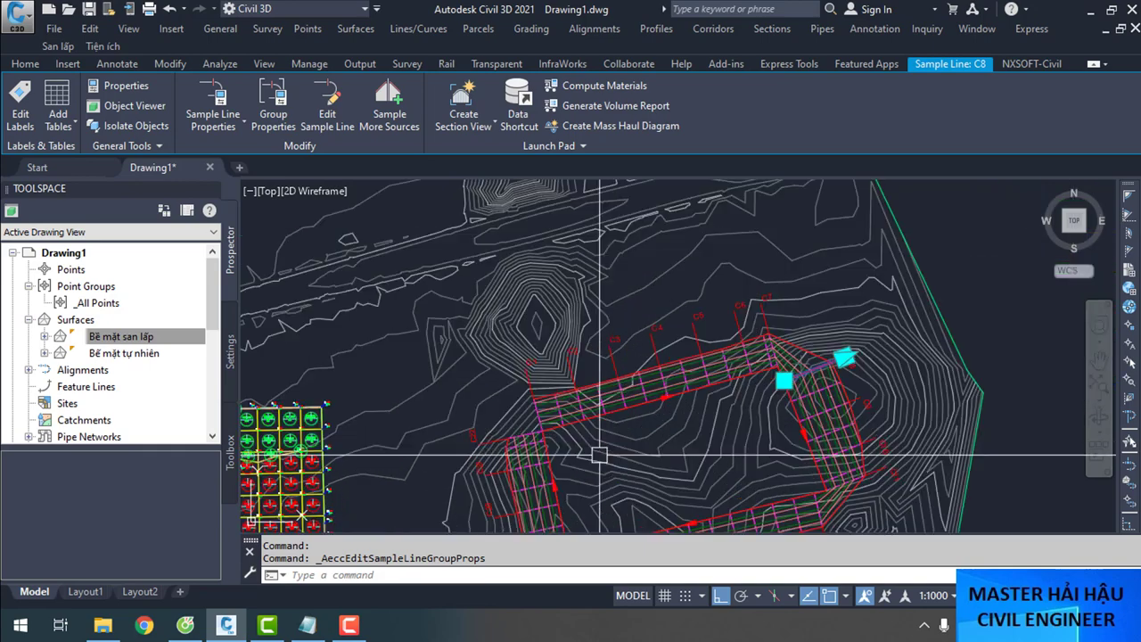
pyautogui.scroll(2, 633, 401)
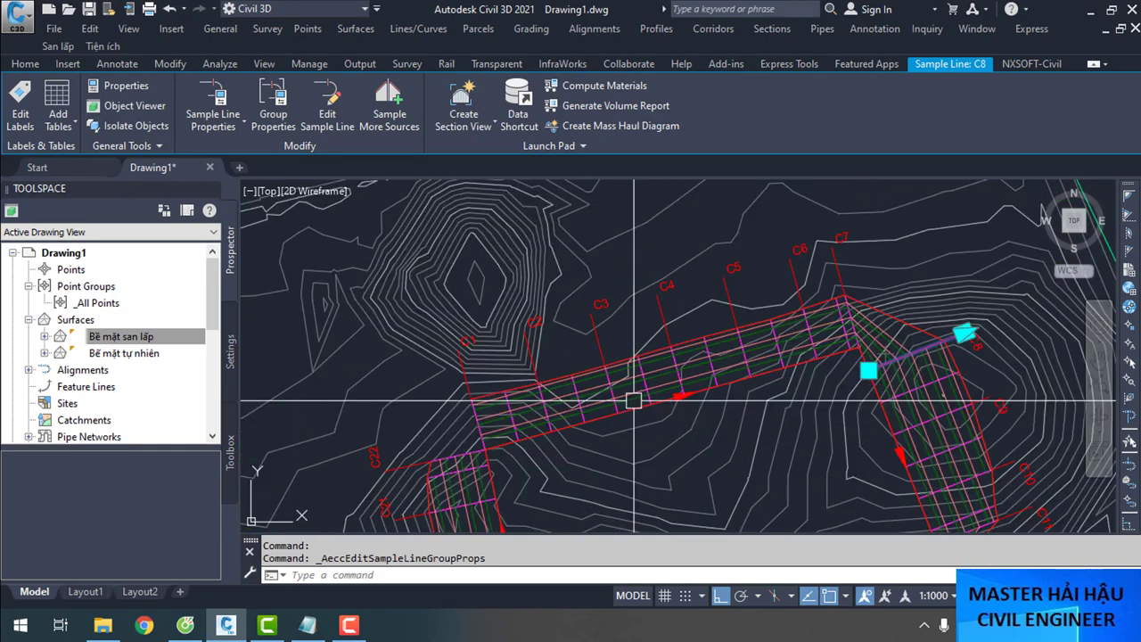
pyautogui.scroll(-1, 614, 375)
pyautogui.moveTo(614, 375); pyautogui.dragTo(715, 308, button='middle')
pyautogui.scroll(1, 604, 323)
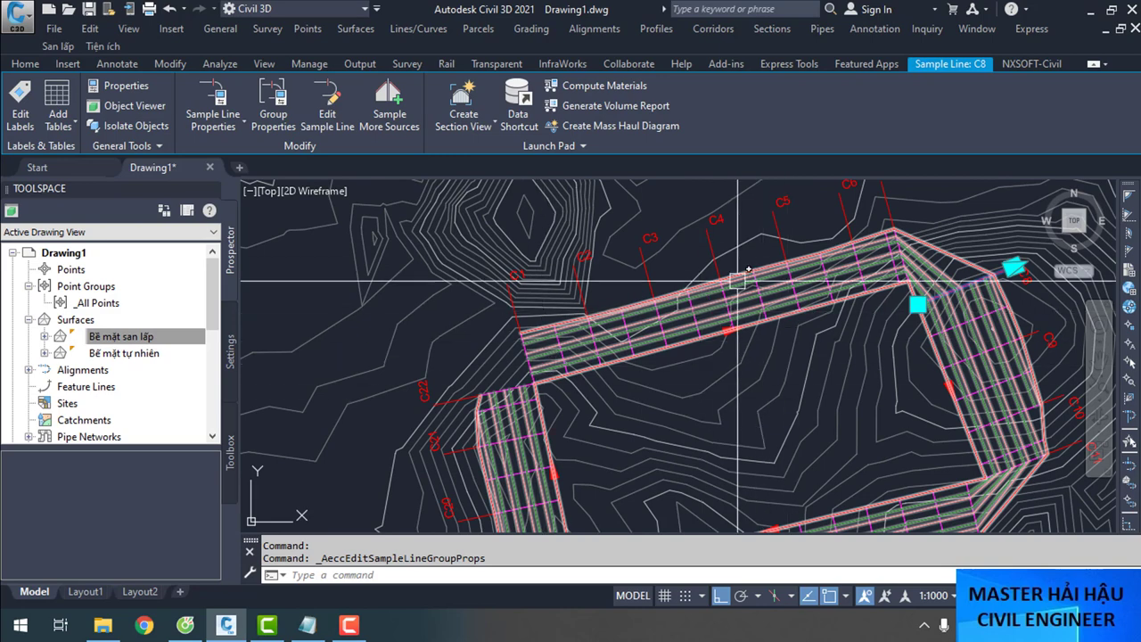
pyautogui.click(621, 365)
pyautogui.press('Escape')
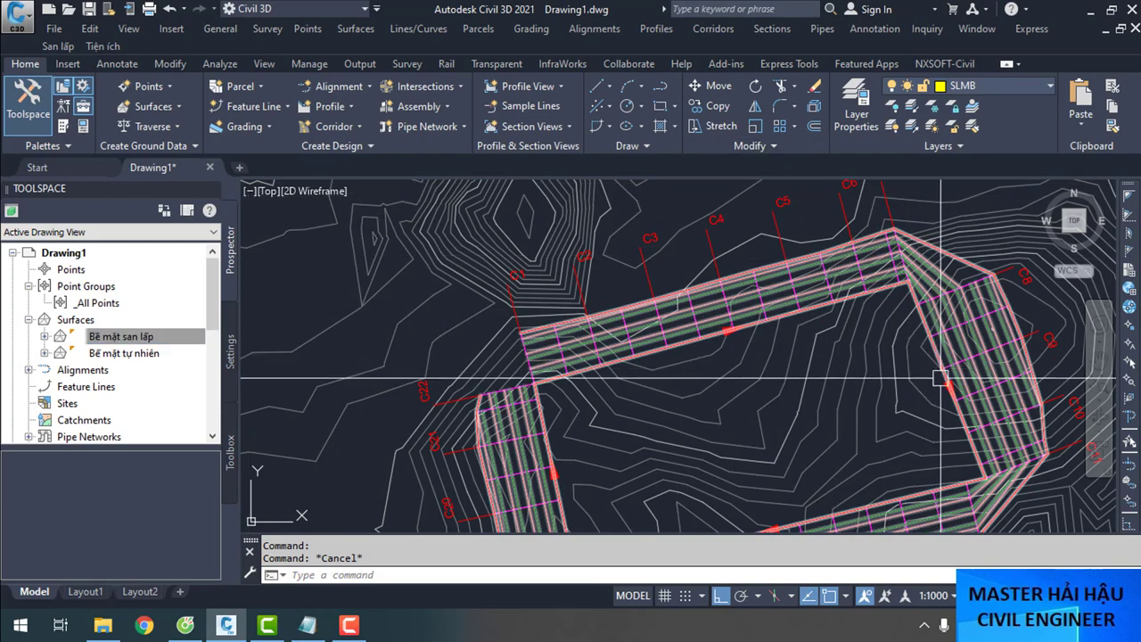
pyautogui.scroll(5, 941, 378)
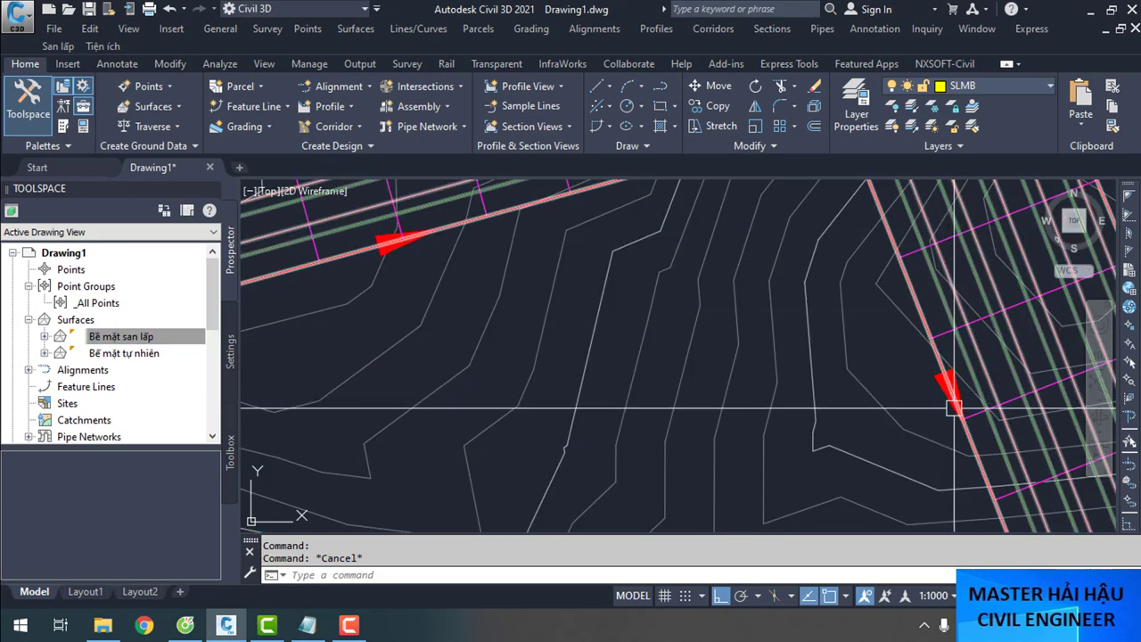
pyautogui.click(932, 385)
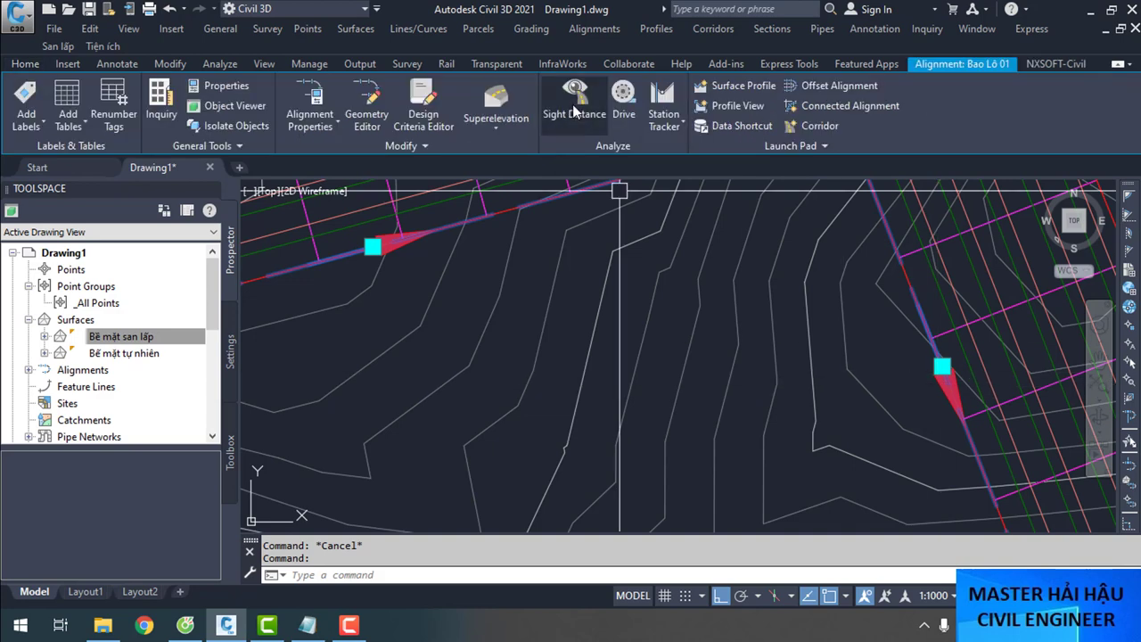
pyautogui.press('Escape')
# Review which section sources are available and already sampled for the Taluy sample line group, starting from sample line C8
pyautogui.scroll(-5, 558, 326)
pyautogui.scroll(3, 768, 242)
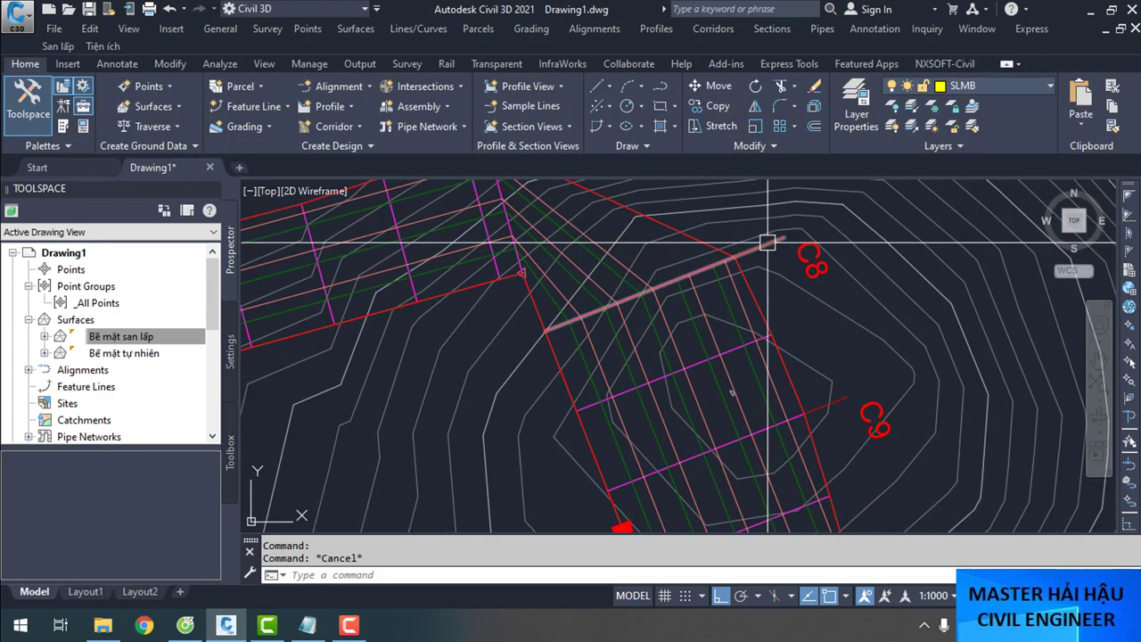
pyautogui.click(768, 241)
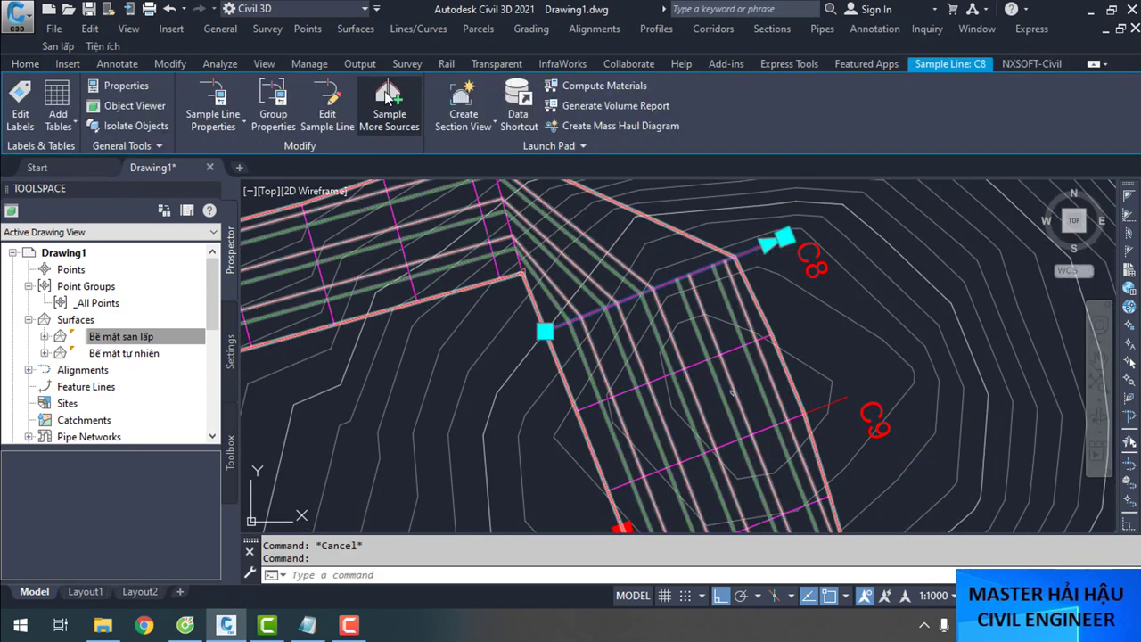
pyautogui.click(388, 98)
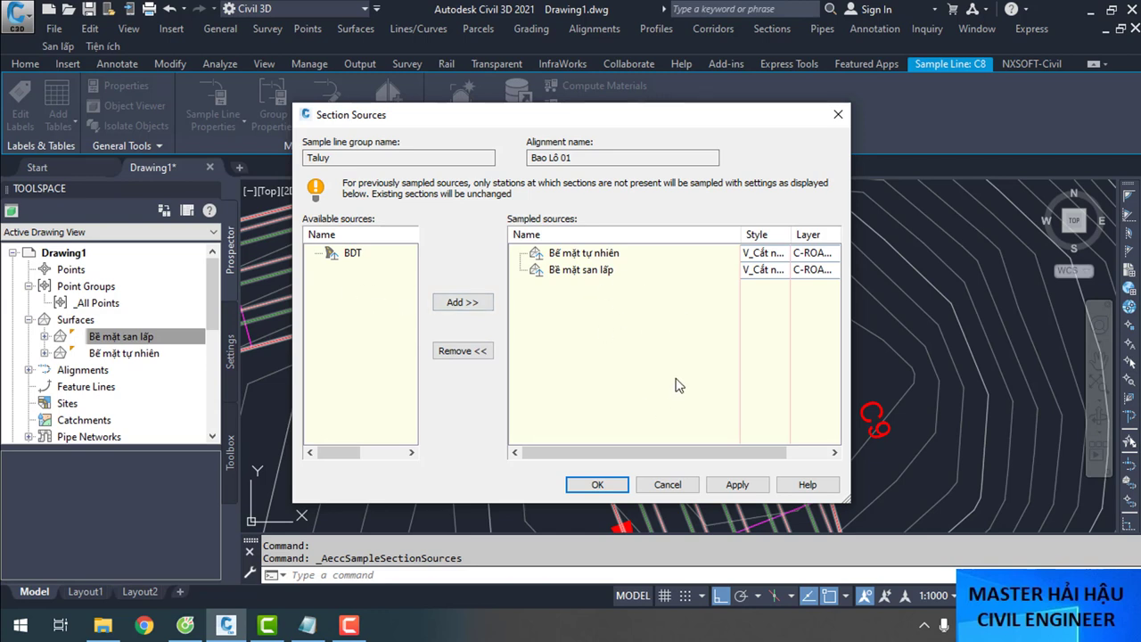
pyautogui.click(677, 491)
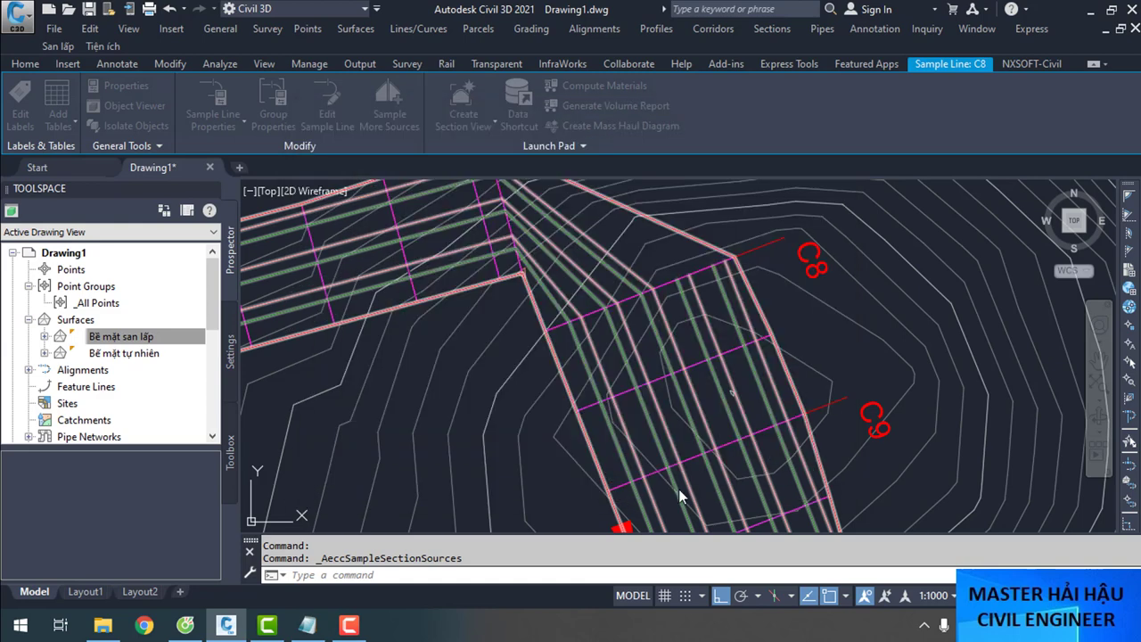
pyautogui.press('Escape')
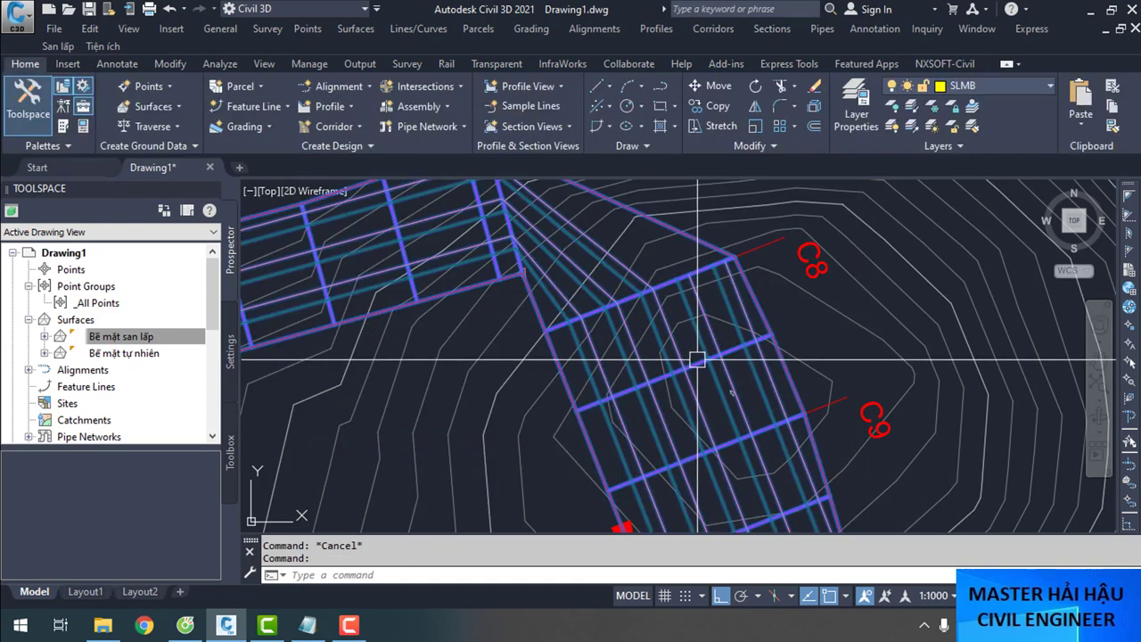
# Open the BDT corridor's properties, look through its parameters, codes and feature lines, and bring up its surface definitions
pyautogui.click(698, 356)
pyautogui.rightClick(698, 358)
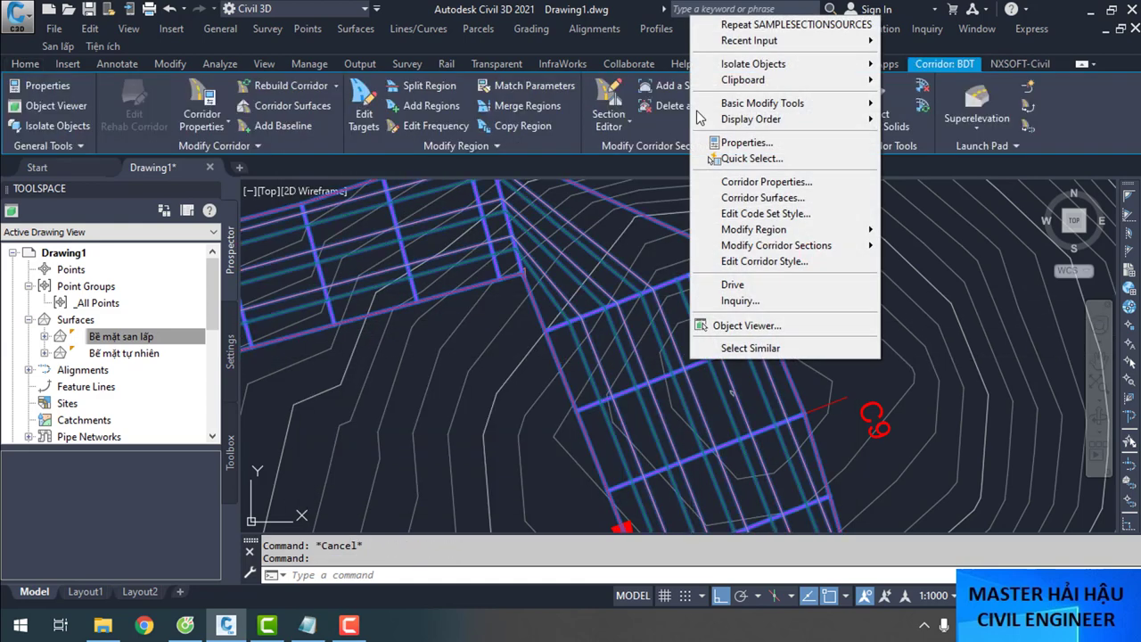
pyautogui.click(772, 183)
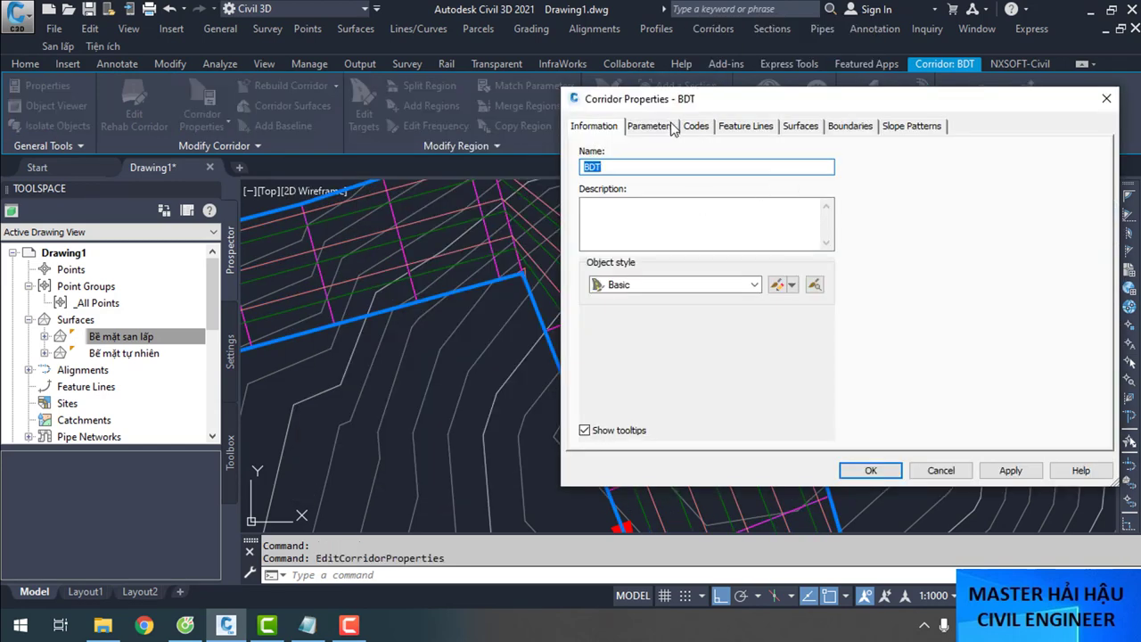
pyautogui.click(649, 125)
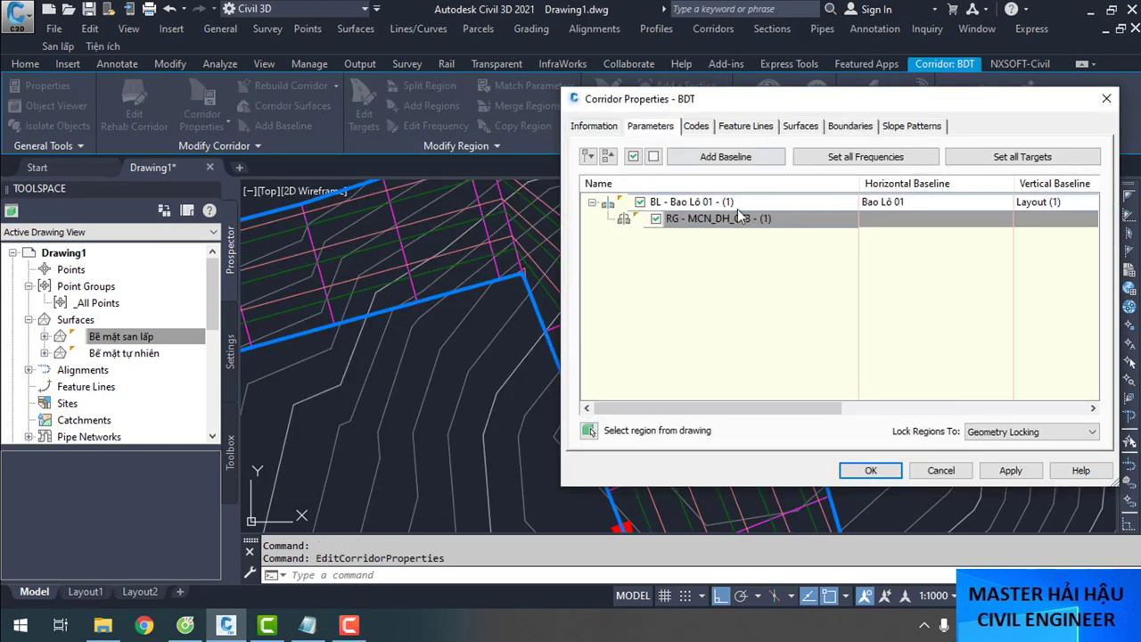
pyautogui.click(704, 129)
pyautogui.click(759, 129)
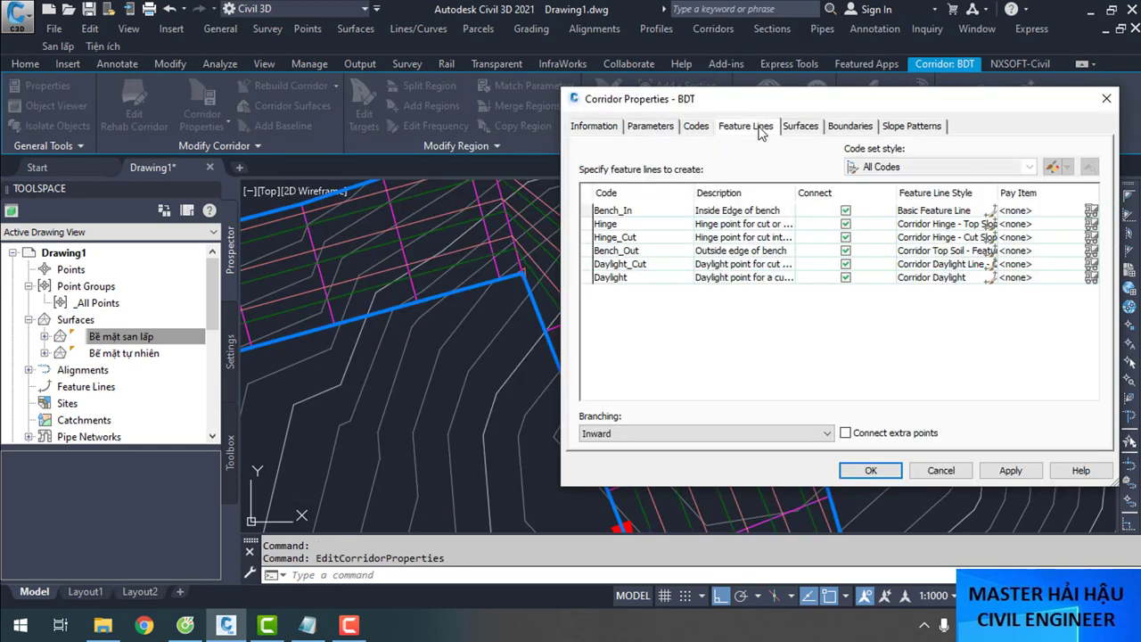
pyautogui.click(703, 129)
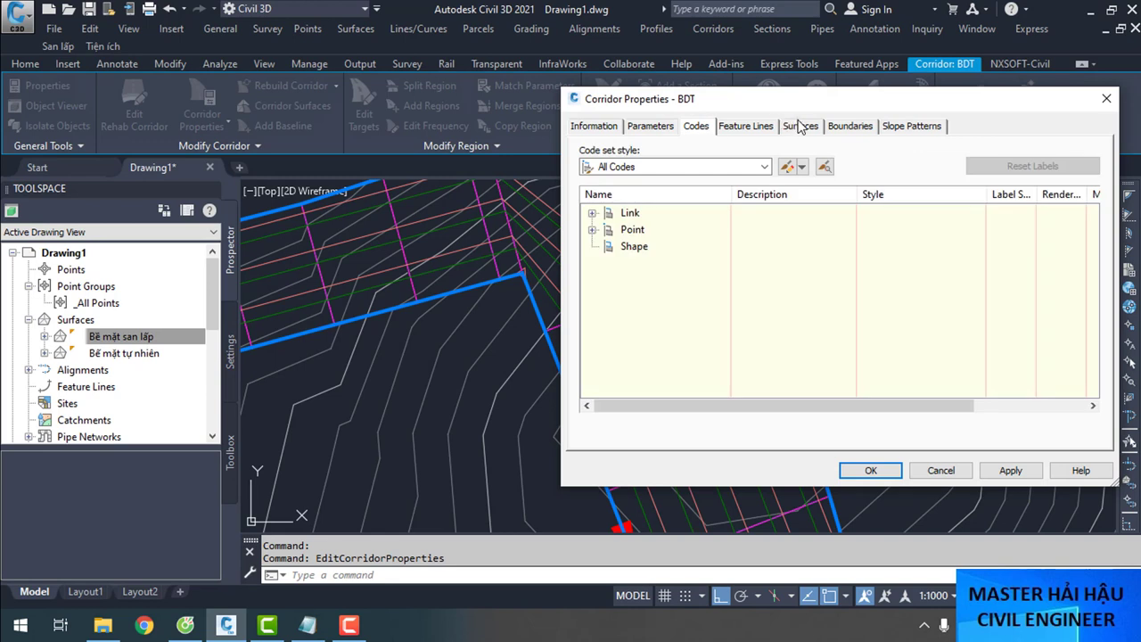
pyautogui.click(801, 127)
pyautogui.moveTo(841, 105); pyautogui.dragTo(623, 141)
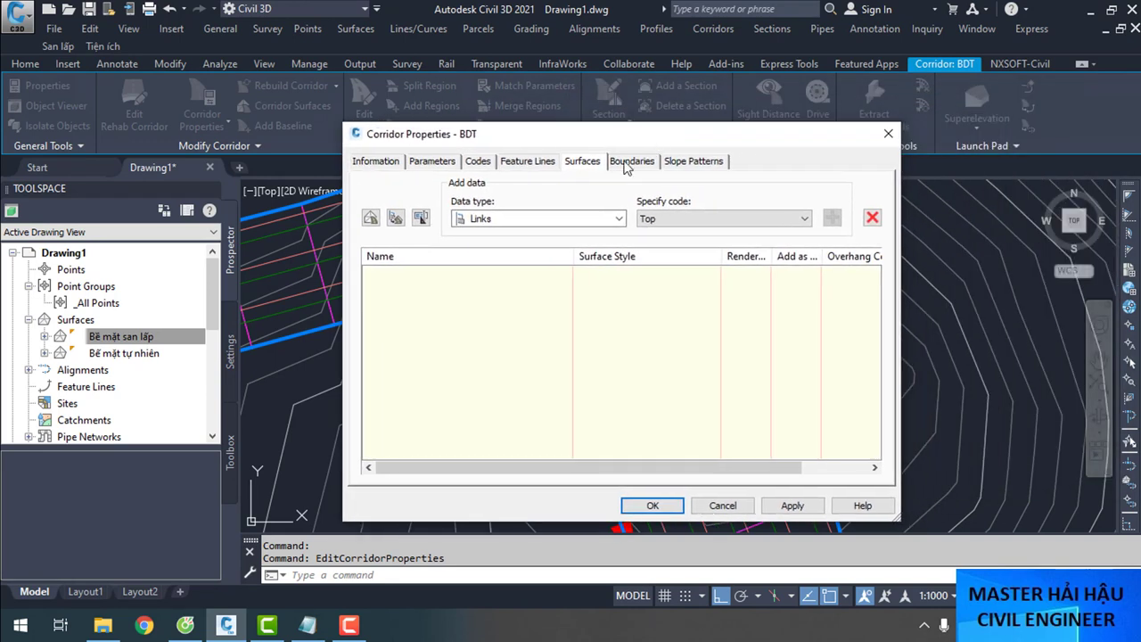
# Create two corridor surfaces for BDT and name them BDT - (top) and BDT - (datum)
pyautogui.click(370, 218)
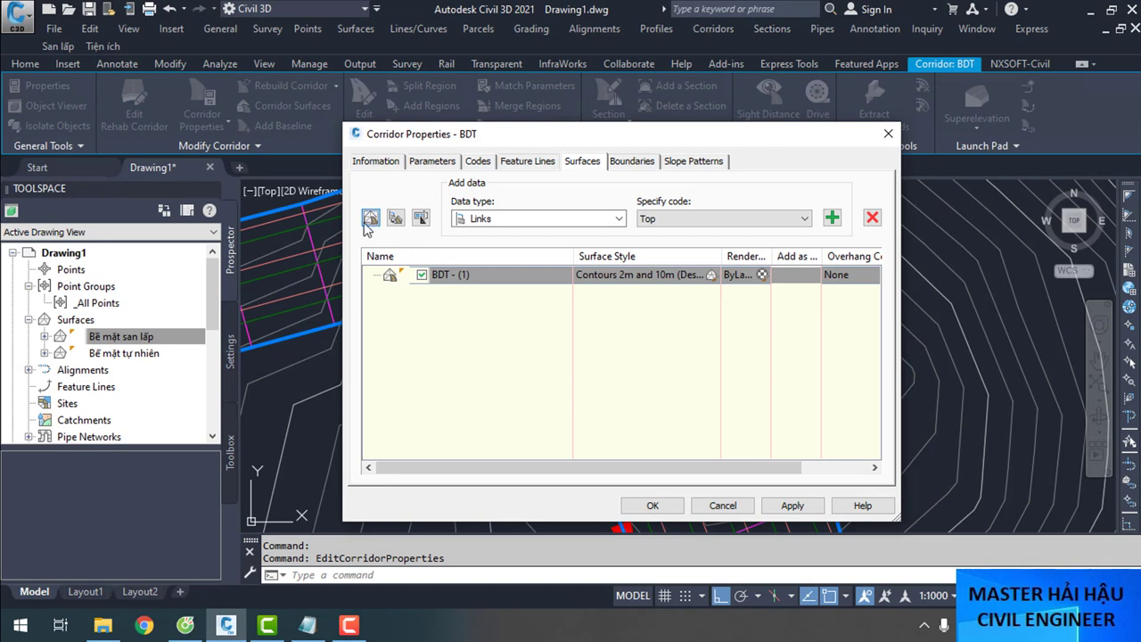
pyautogui.click(370, 218)
pyautogui.click(464, 277)
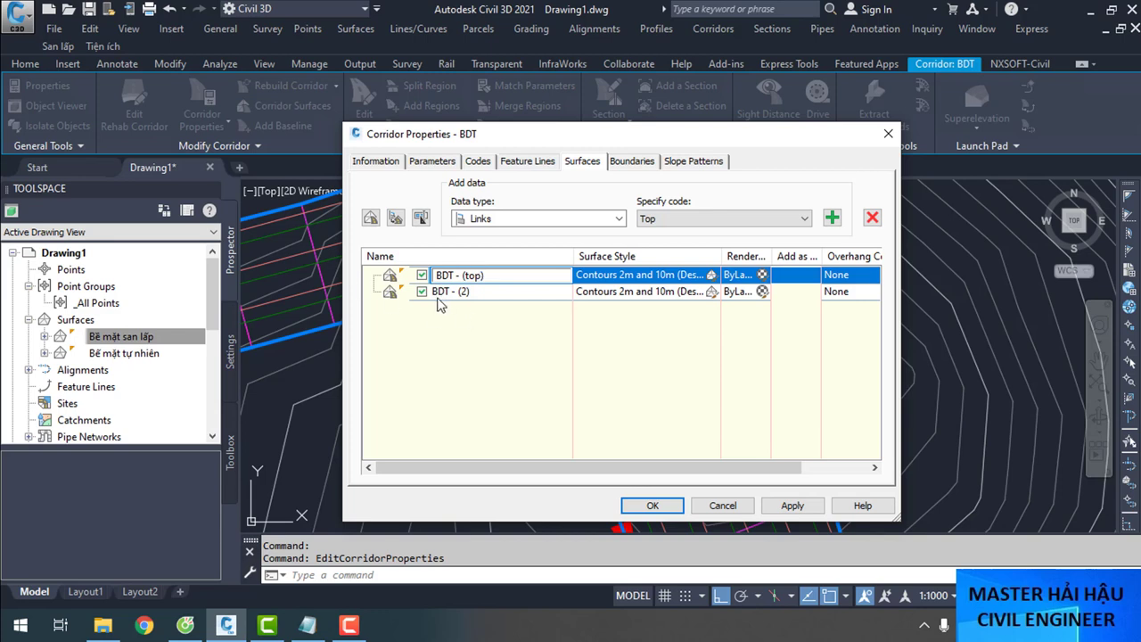
pyautogui.click(478, 292)
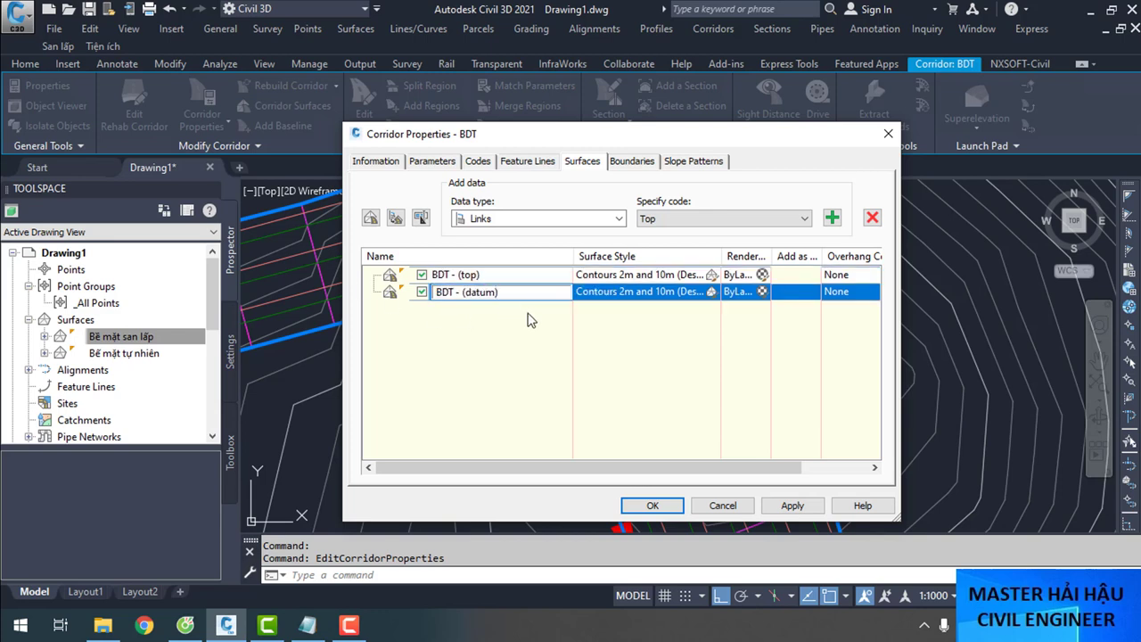
# Add the Top link code to surface BDT - (top) and the Datum link code to surface BDT - (datum)
pyautogui.click(712, 275)
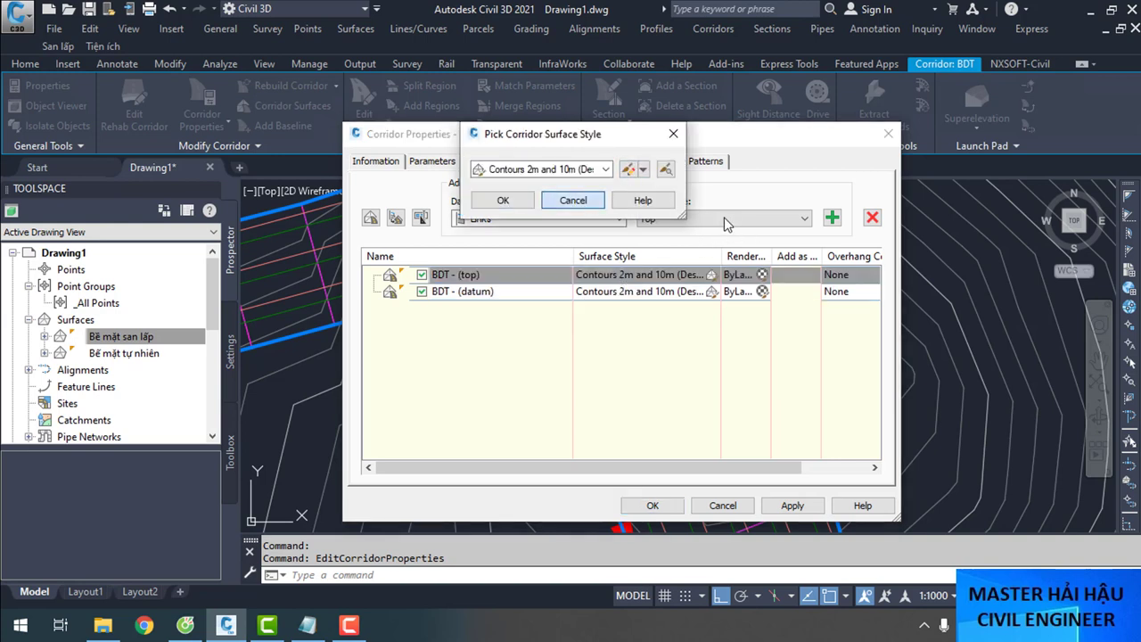
pyautogui.click(574, 201)
pyautogui.click(831, 217)
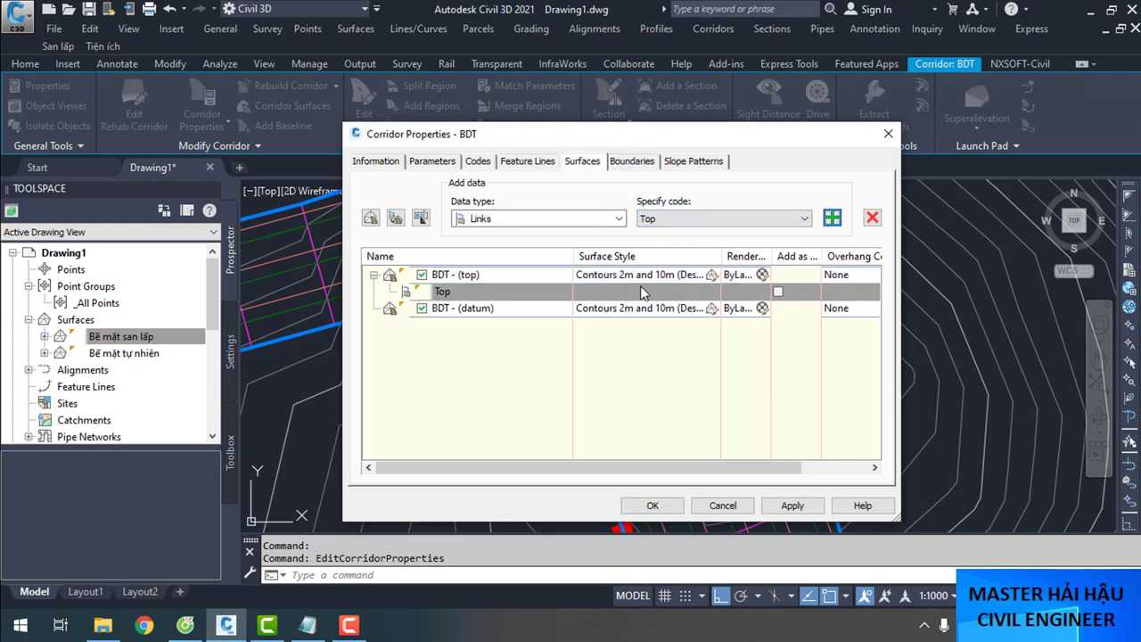
pyautogui.click(646, 308)
pyautogui.click(573, 200)
pyautogui.click(805, 219)
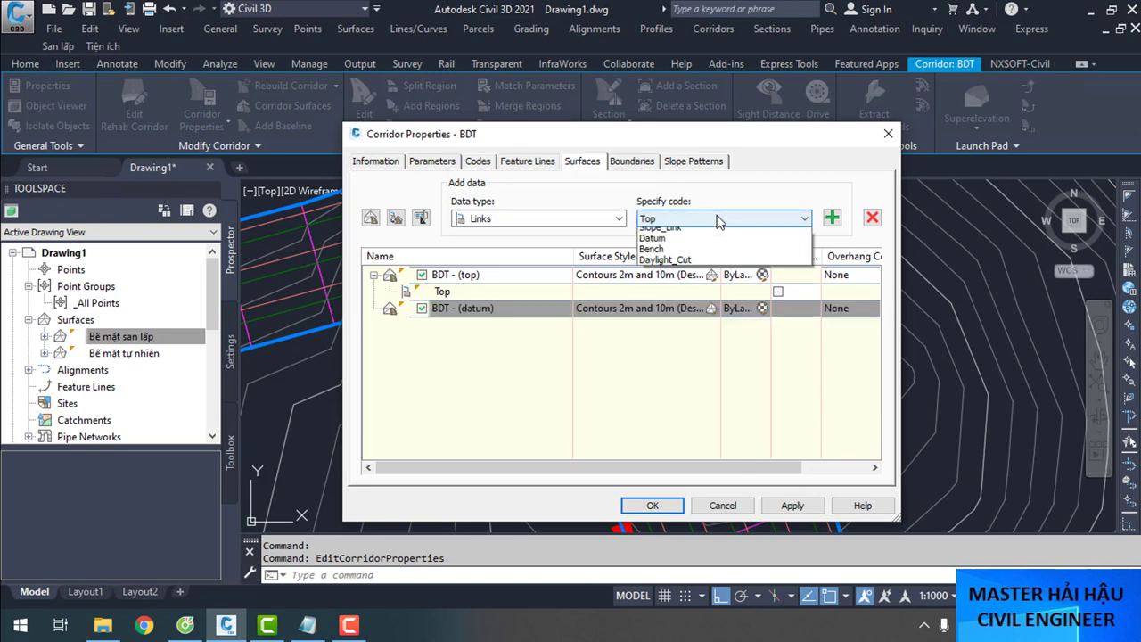
pyautogui.click(676, 267)
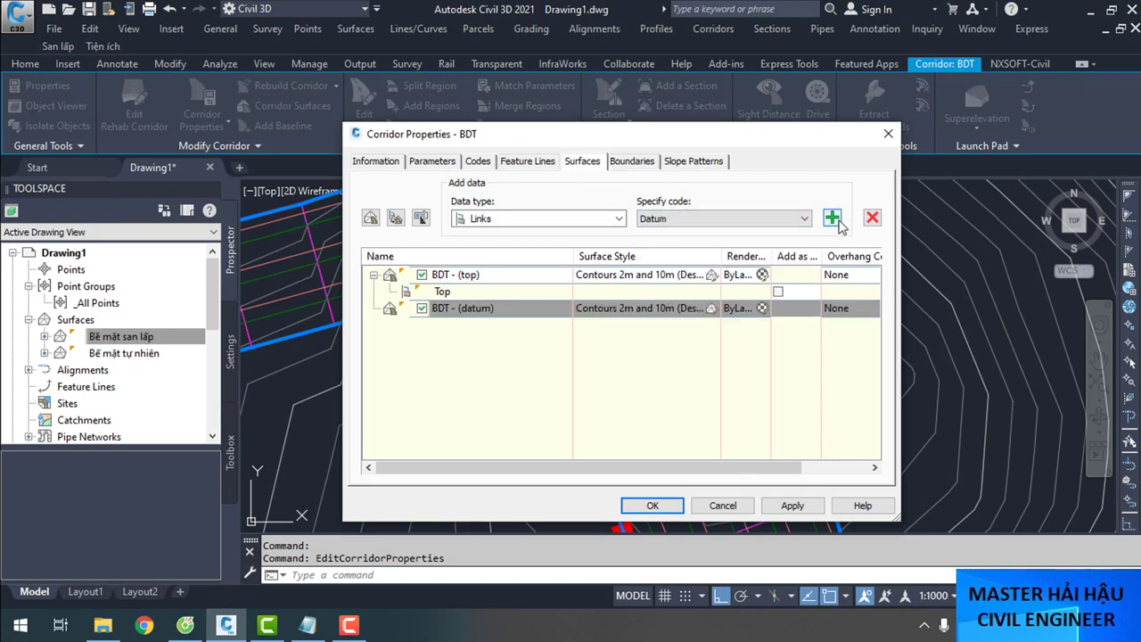
pyautogui.click(834, 220)
# Add both link codes as breaklines and set overhang correction to Top Links for BDT - (top) and Bottom Links for BDT - (datum)
pyautogui.click(778, 291)
pyautogui.click(779, 325)
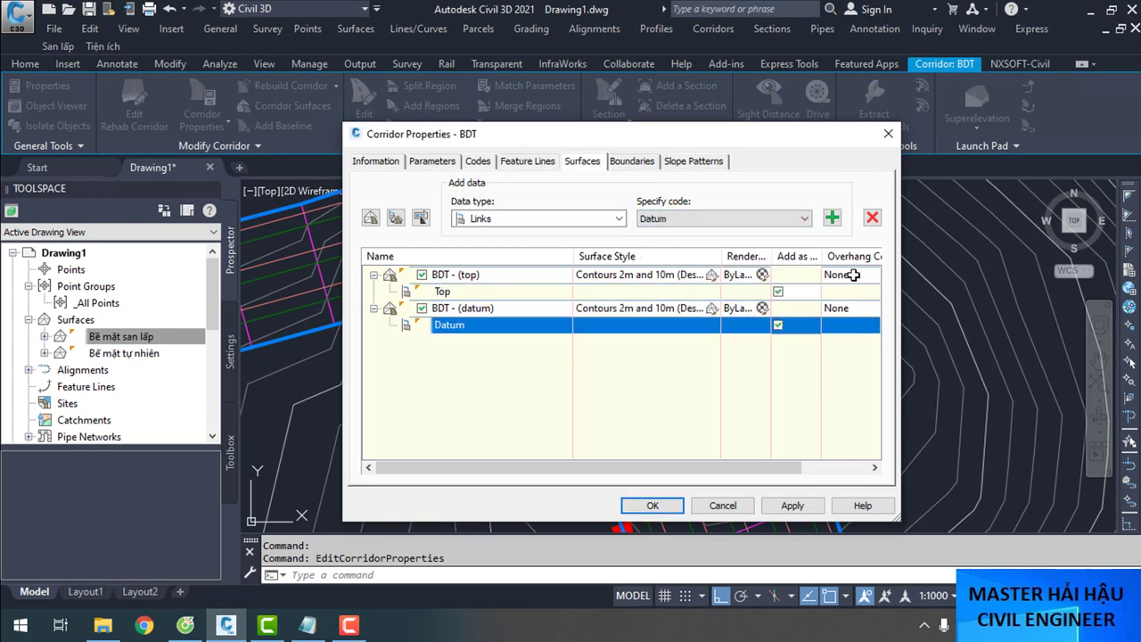
pyautogui.click(853, 274)
pyautogui.click(819, 292)
pyautogui.click(815, 309)
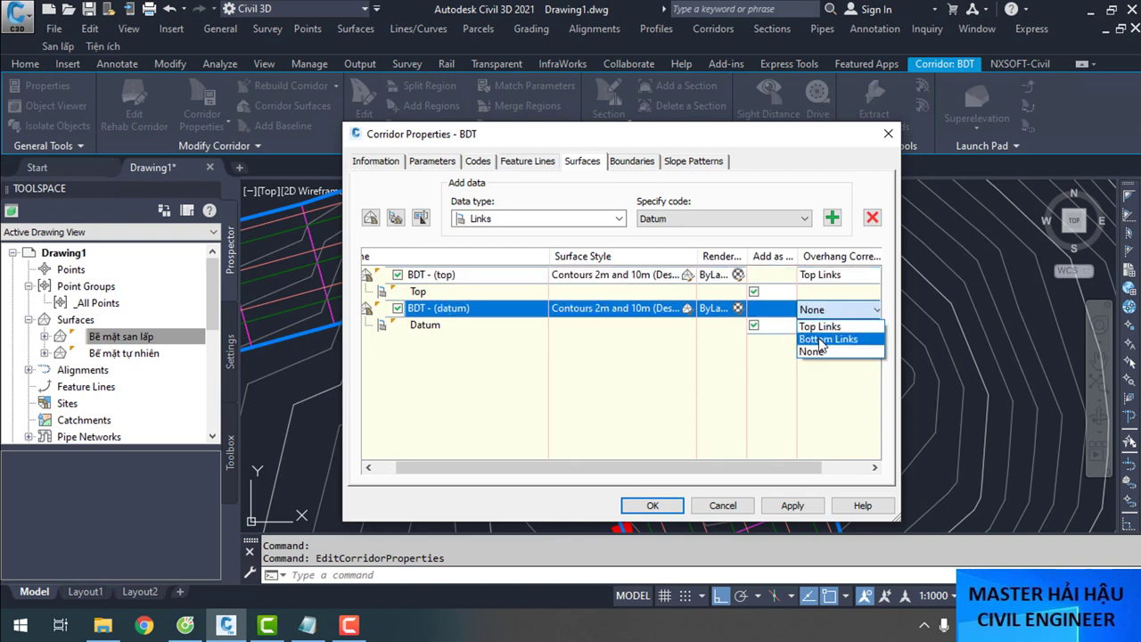
pyautogui.click(825, 340)
# Use the corridor extents as outer boundary for surfaces BDT - (top) and BDT - (datum), and rebuild the corridor
pyautogui.click(632, 161)
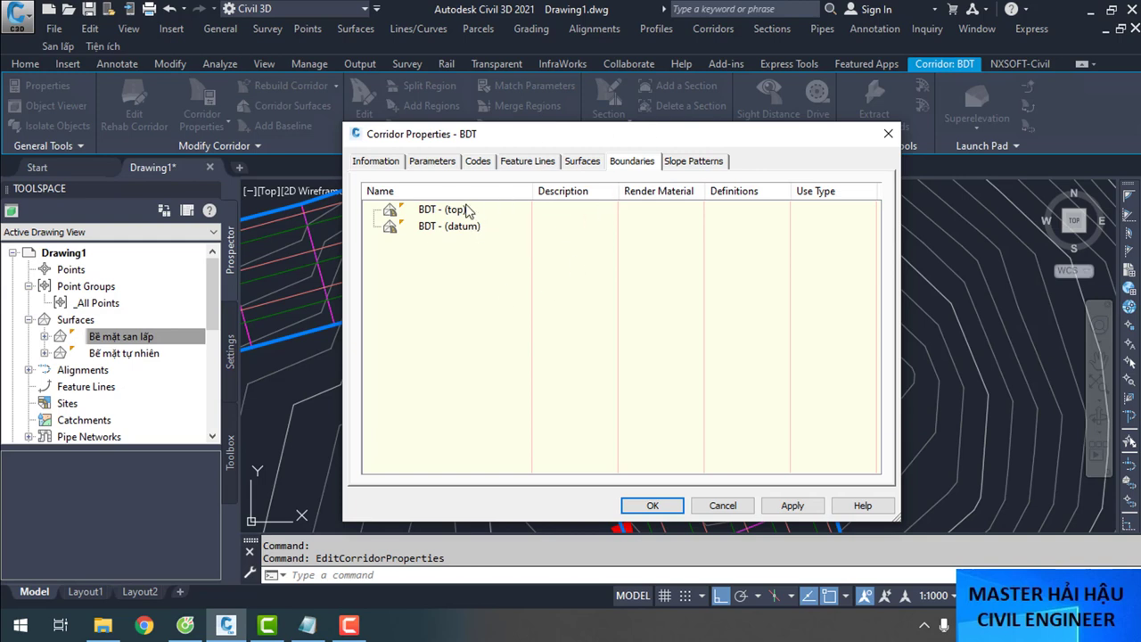
pyautogui.rightClick(468, 211)
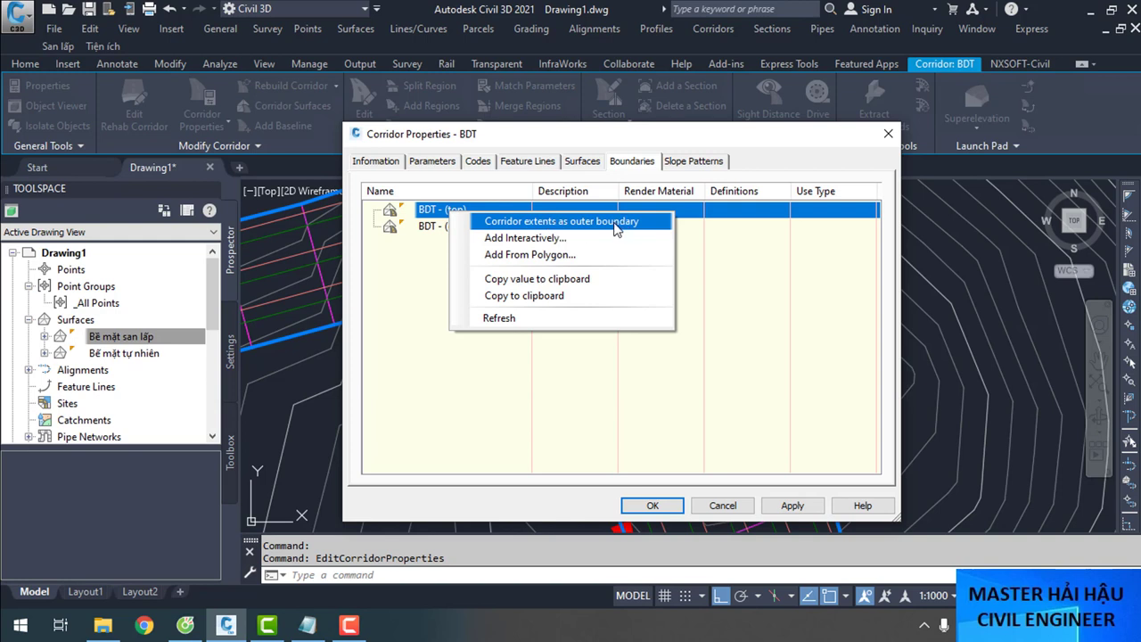
pyautogui.click(561, 221)
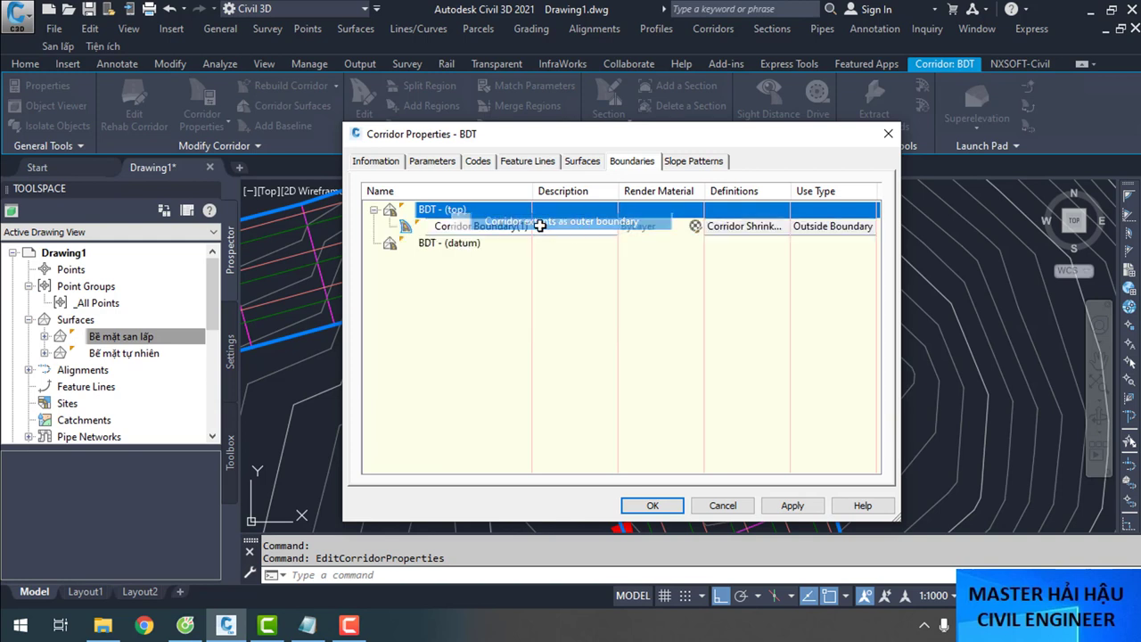
pyautogui.click(445, 244)
pyautogui.rightClick(445, 245)
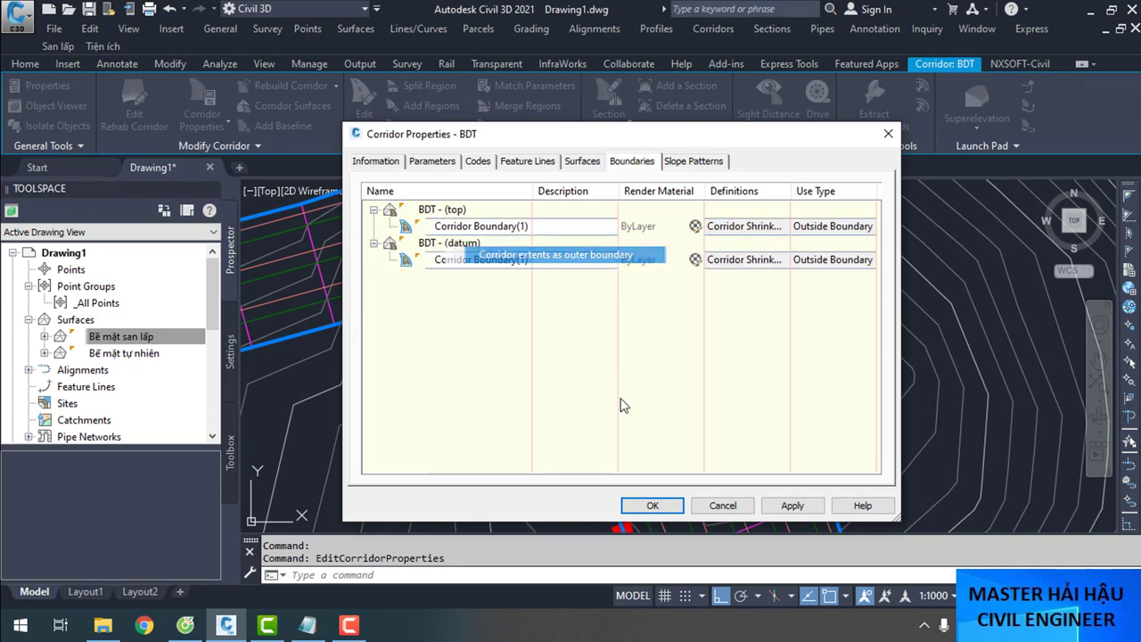
pyautogui.click(544, 255)
pyautogui.click(653, 506)
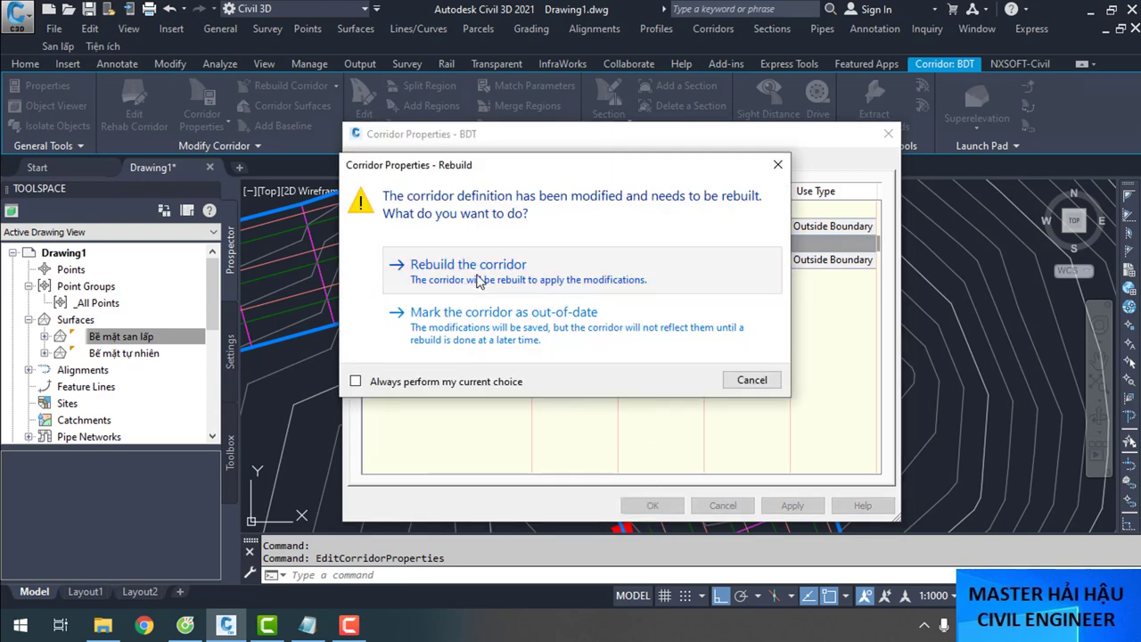
pyautogui.click(470, 282)
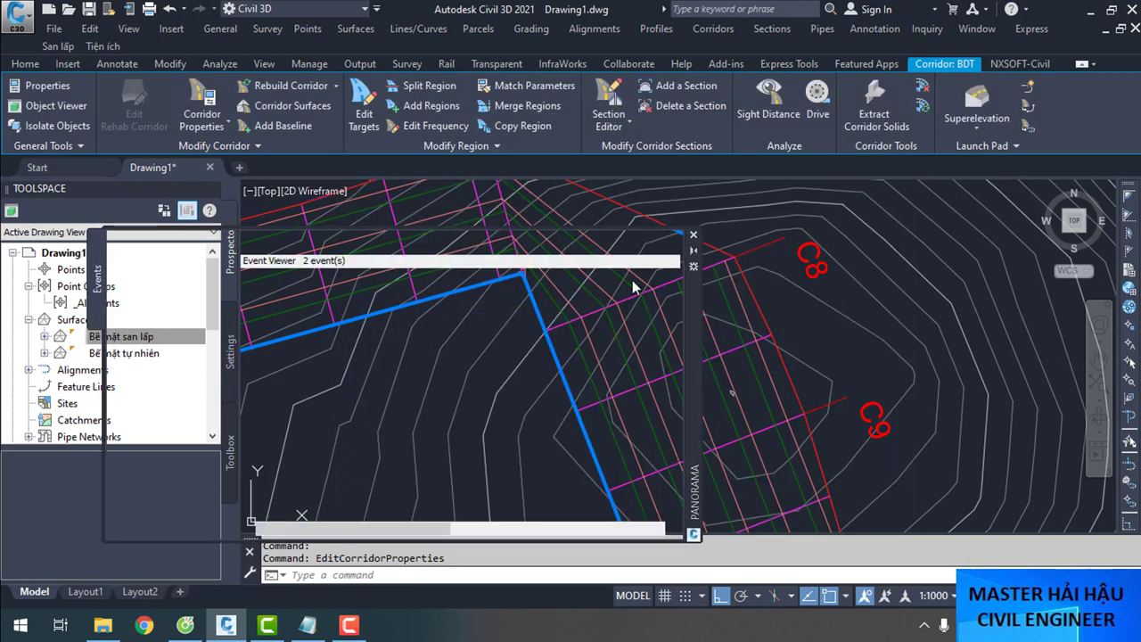
pyautogui.click(657, 235)
# Check the rebuilt corridor in plan and view the surface properties of BDT - (datum)
pyautogui.scroll(-8, 791, 318)
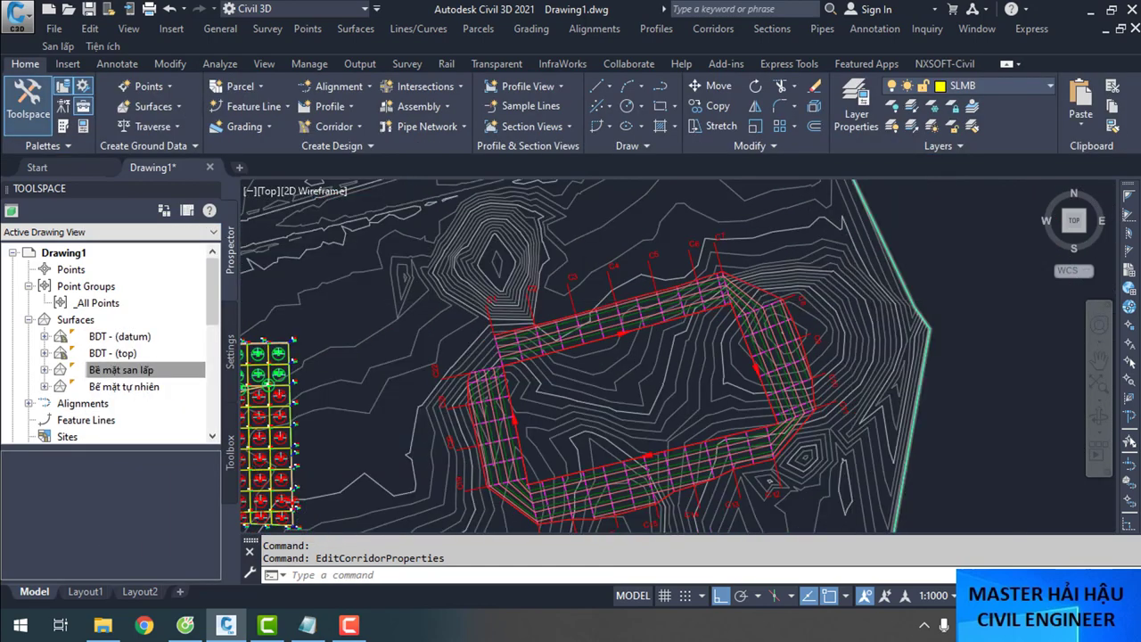
pyautogui.scroll(2, 668, 331)
pyautogui.scroll(-2, 551, 385)
pyautogui.click(161, 372)
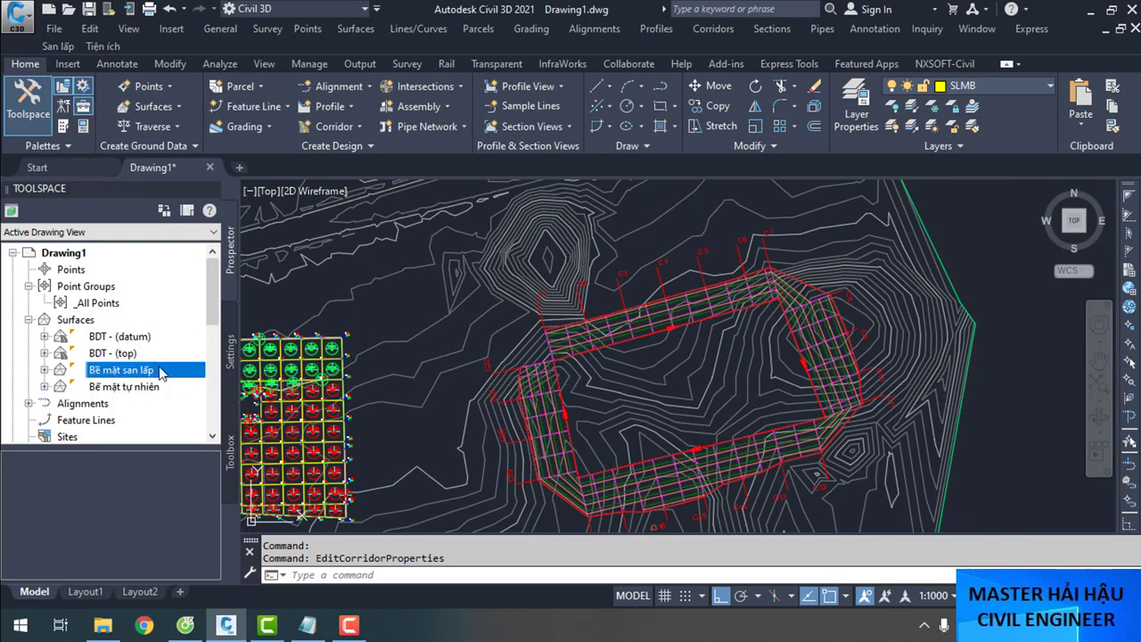
pyautogui.click(127, 343)
pyautogui.rightClick(127, 343)
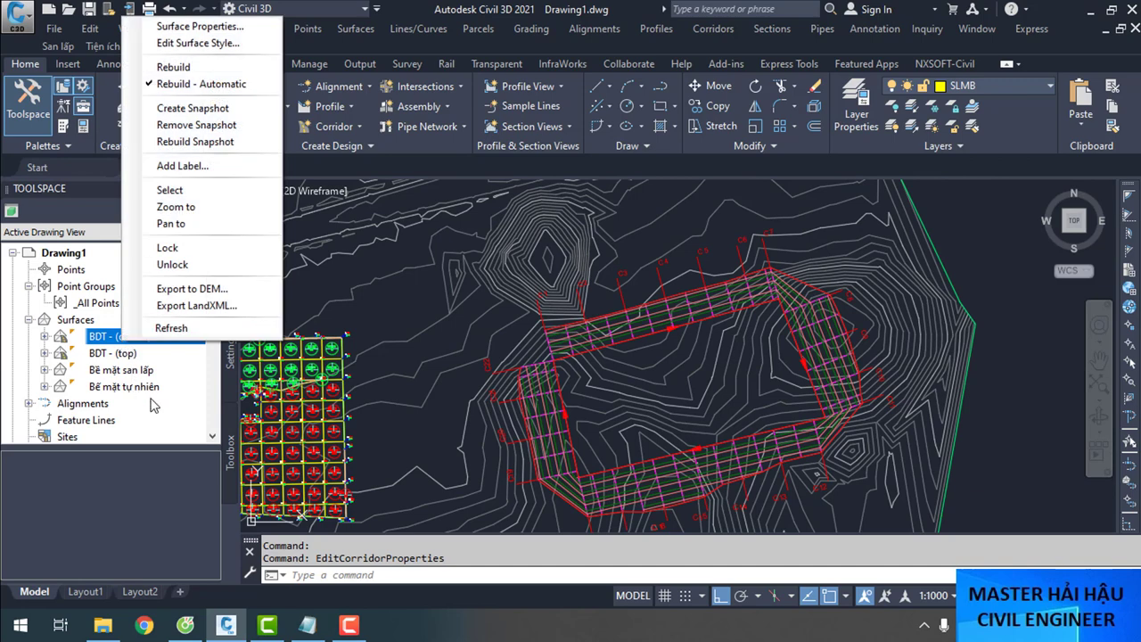
pyautogui.click(202, 27)
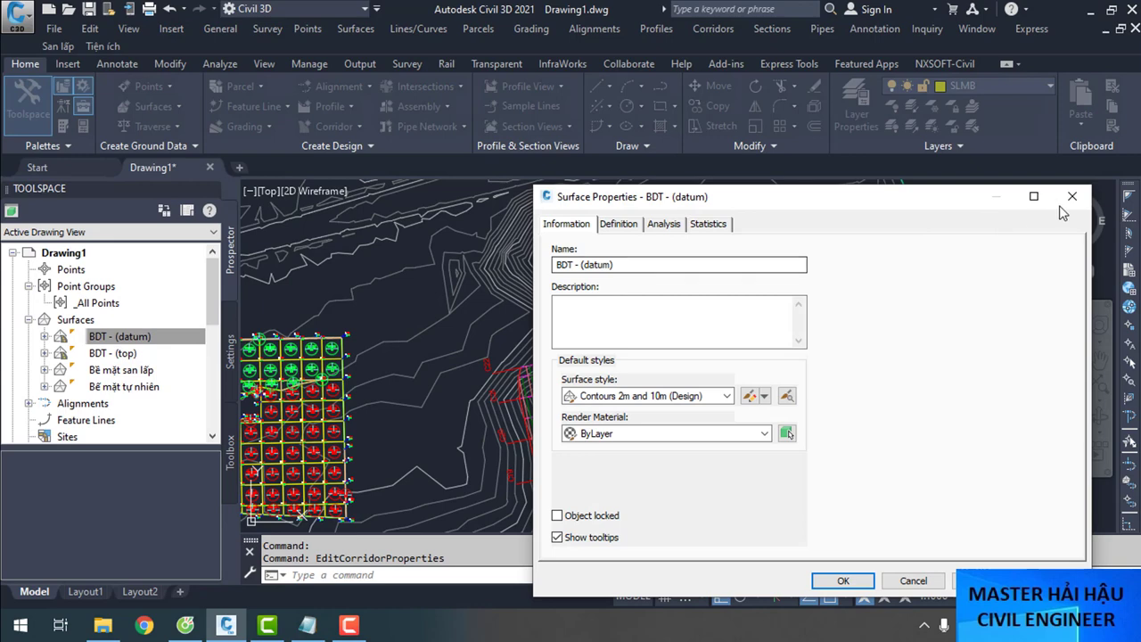
pyautogui.click(1070, 199)
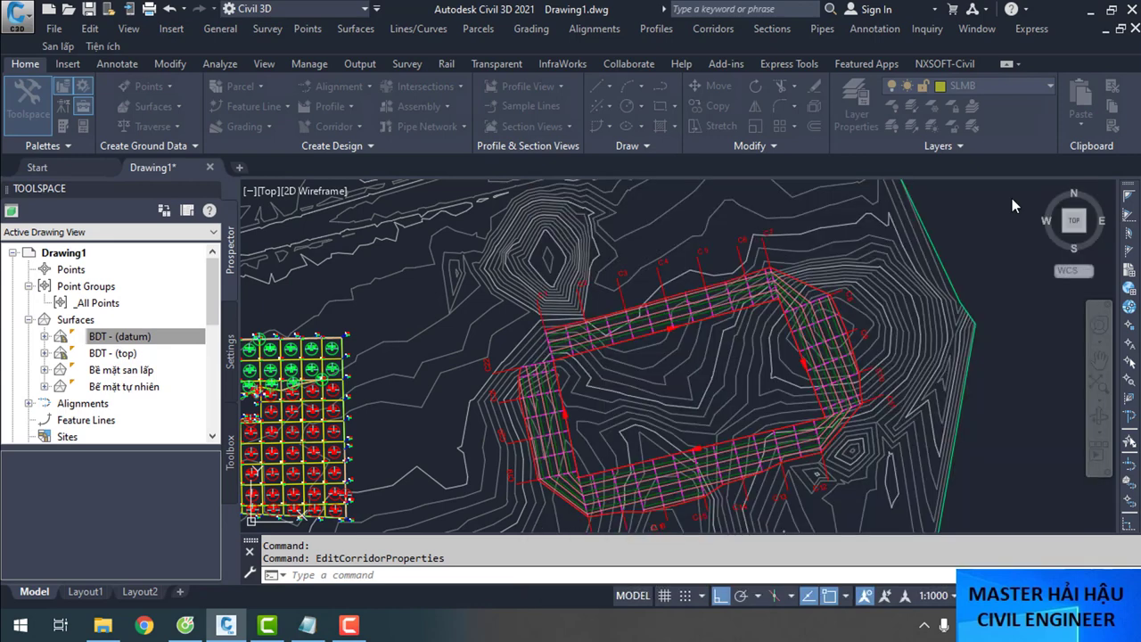
# Set the surface style of BDT - (top) to Đường đồng mức 1m và 5m VN_Civil 3D VN
pyautogui.click(131, 353)
pyautogui.rightClick(124, 361)
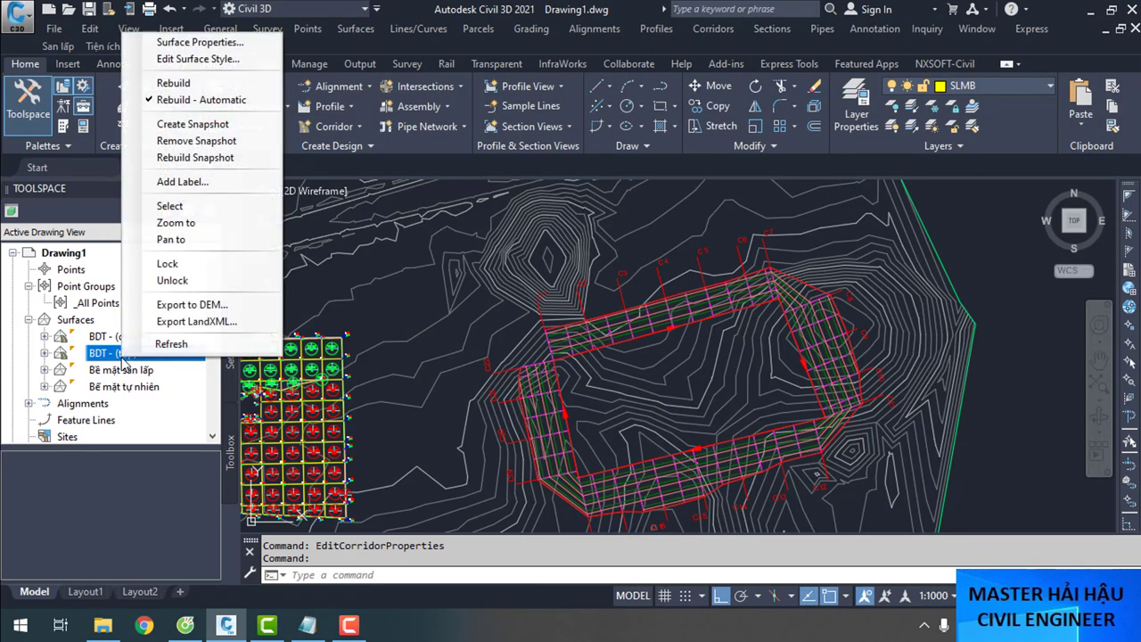
pyautogui.click(200, 42)
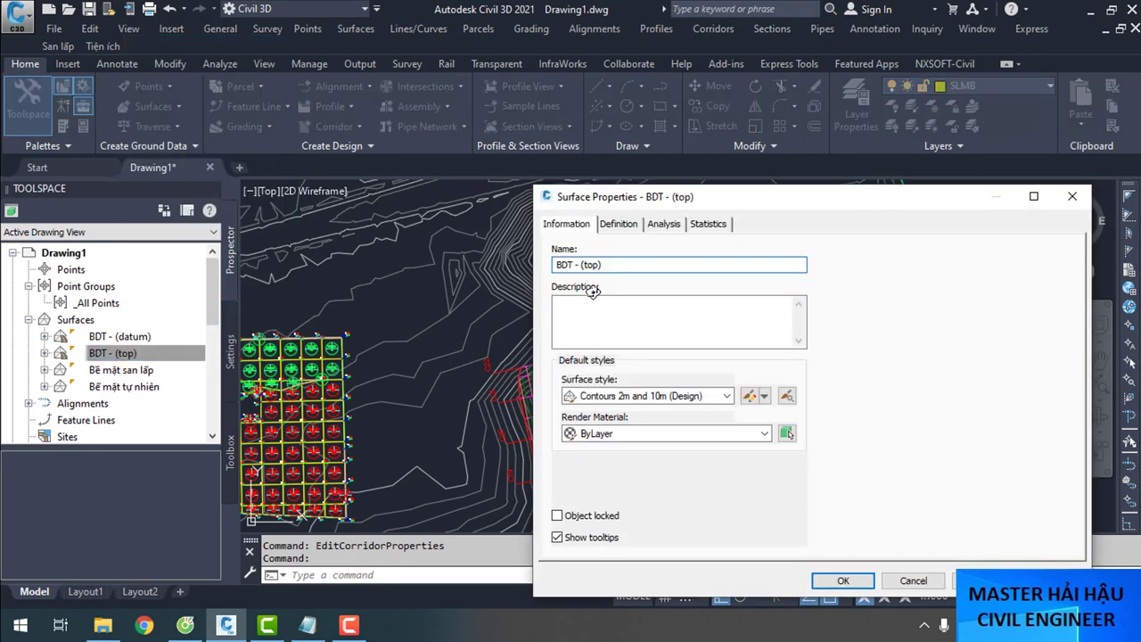
pyautogui.click(725, 396)
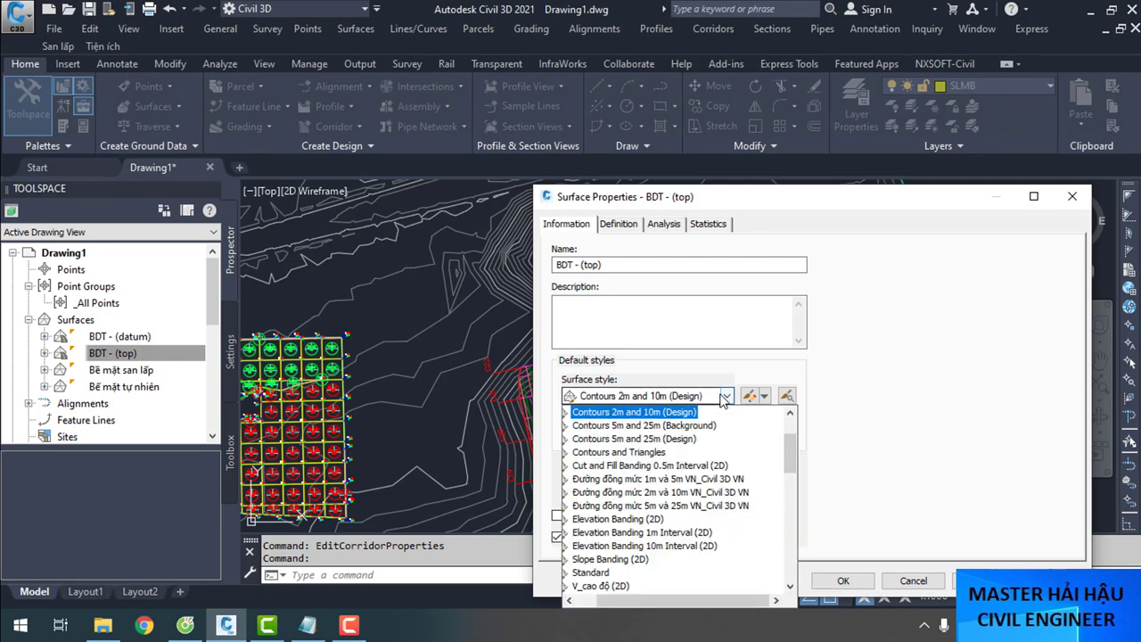
pyautogui.click(691, 487)
pyautogui.click(858, 581)
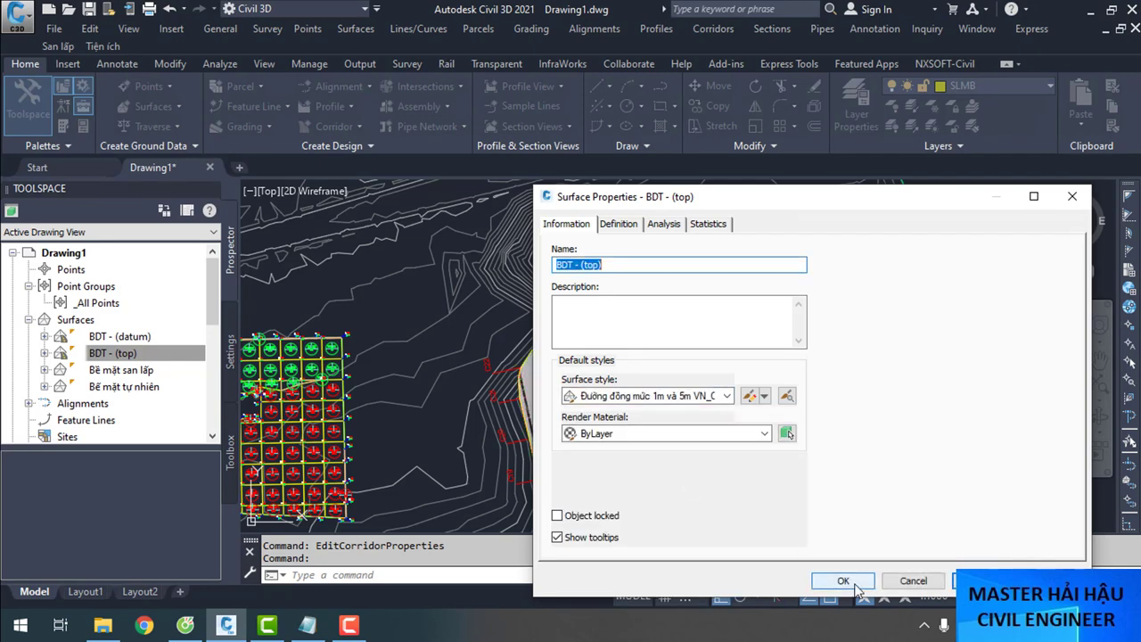
# Inspect surface BDT - (top) as a shaded 3D model from several angles in the Object Viewer
pyautogui.scroll(3, 570, 416)
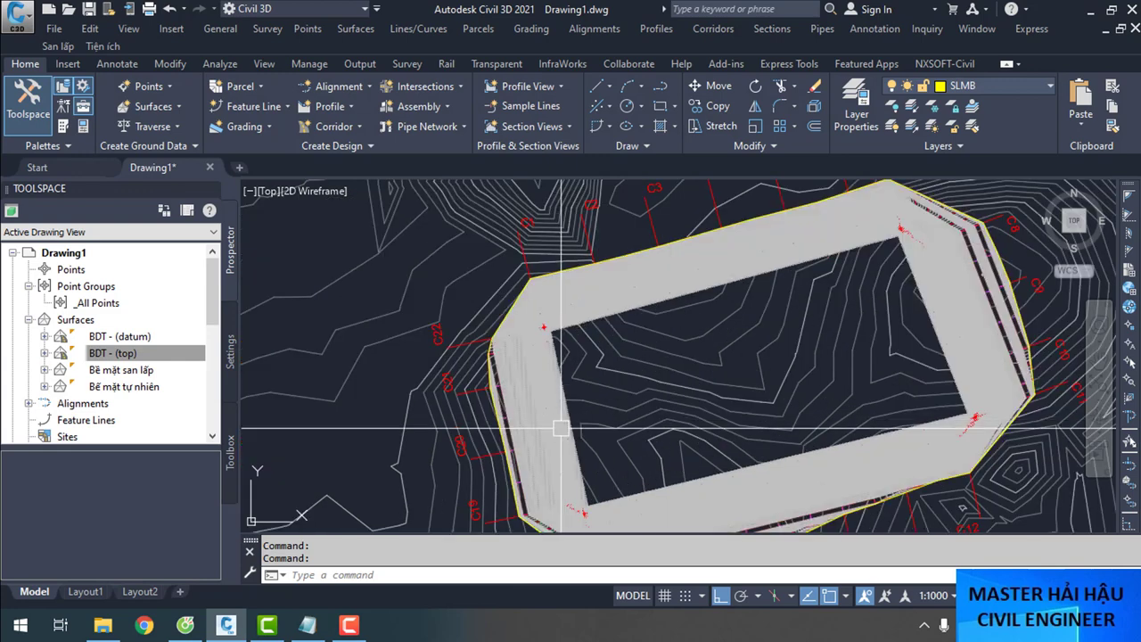
pyautogui.click(497, 443)
pyautogui.rightClick(497, 443)
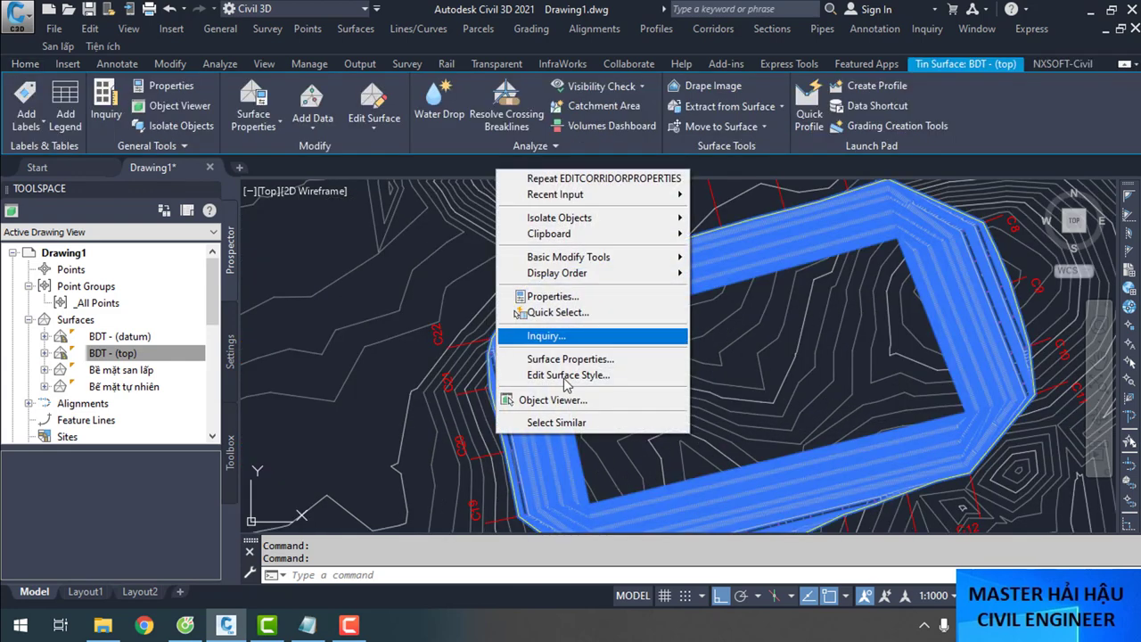
pyautogui.click(560, 401)
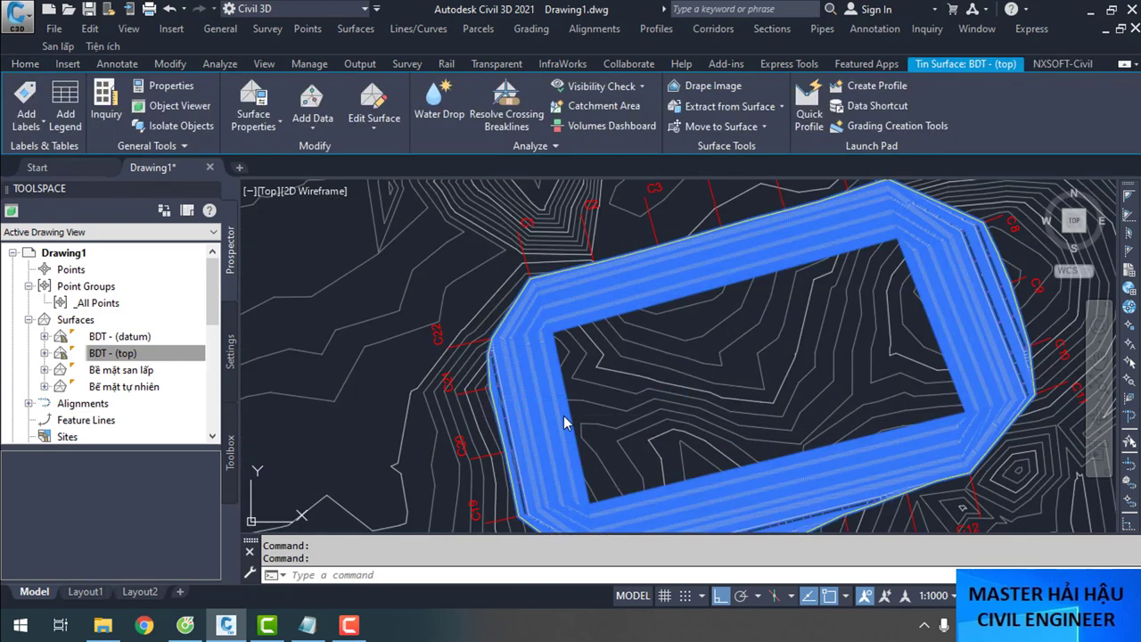
pyautogui.moveTo(648, 412)
pyautogui.mouseDown()
pyautogui.moveTo(619, 348)
pyautogui.moveTo(624, 331)
pyautogui.moveTo(654, 334)
pyautogui.moveTo(678, 361)
pyautogui.moveTo(660, 371)
pyautogui.moveTo(695, 354)
pyautogui.moveTo(701, 375)
pyautogui.moveTo(678, 374)
pyautogui.moveTo(811, 326)
pyautogui.moveTo(694, 360)
pyautogui.mouseUp()
pyautogui.moveTo(580, 359)
pyautogui.mouseDown()
pyautogui.moveTo(642, 387)
pyautogui.moveTo(633, 374)
pyautogui.moveTo(554, 367)
pyautogui.mouseUp()
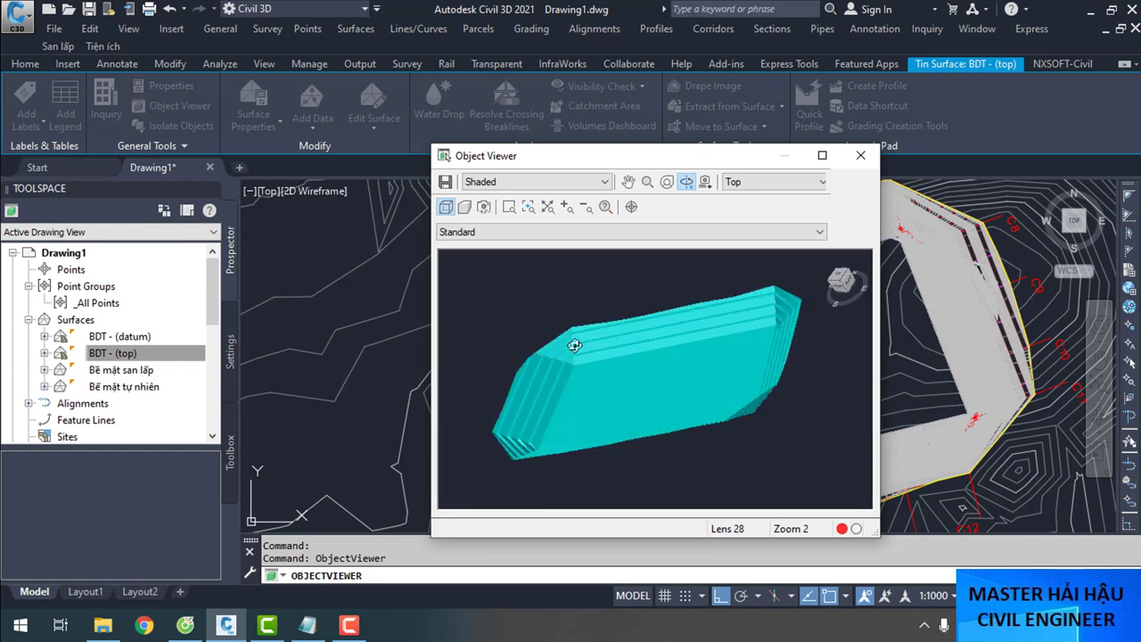
pyautogui.moveTo(595, 386)
pyautogui.mouseDown()
pyautogui.moveTo(753, 390)
pyautogui.moveTo(708, 374)
pyautogui.moveTo(715, 350)
pyautogui.mouseUp()
pyautogui.click(860, 155)
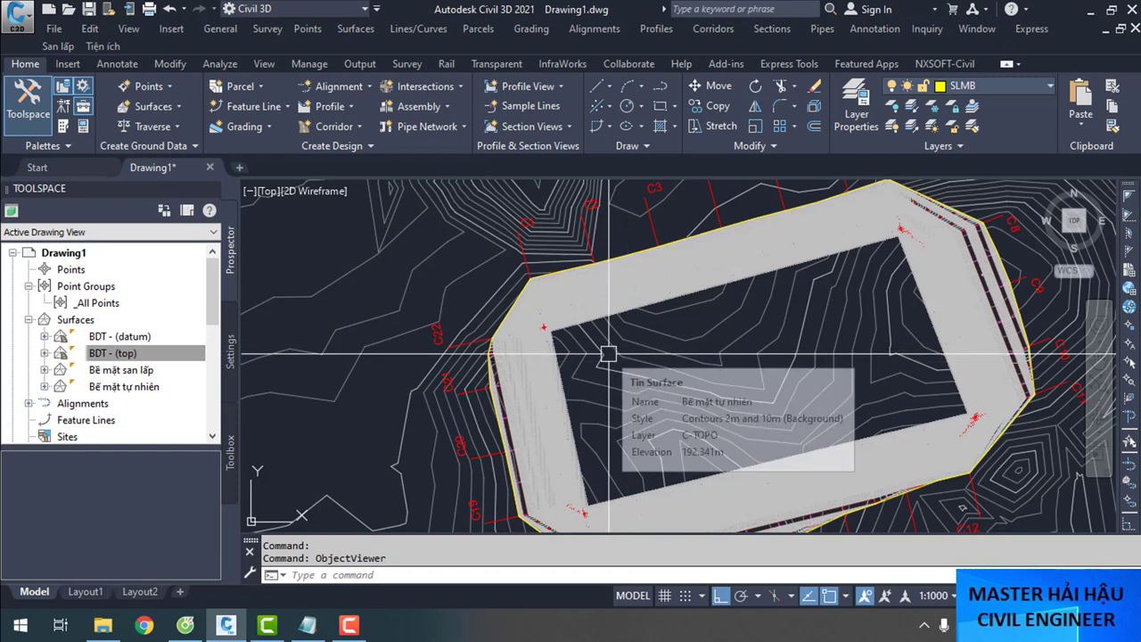
# Set the surface style of BDT - (top) to Standard
pyautogui.rightClick(144, 354)
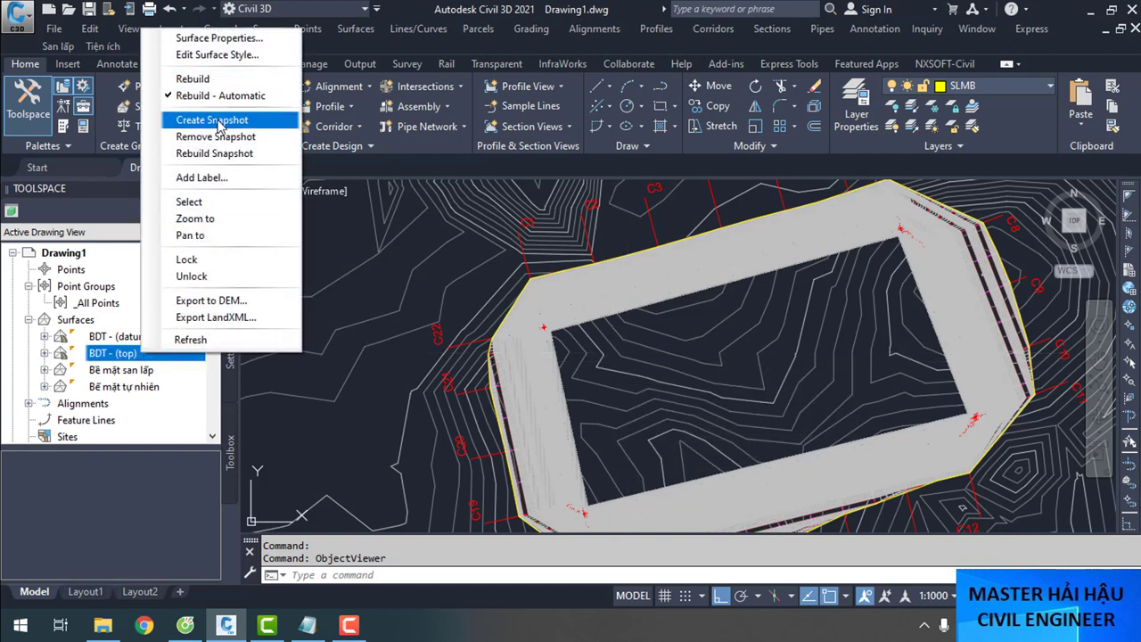
pyautogui.click(219, 39)
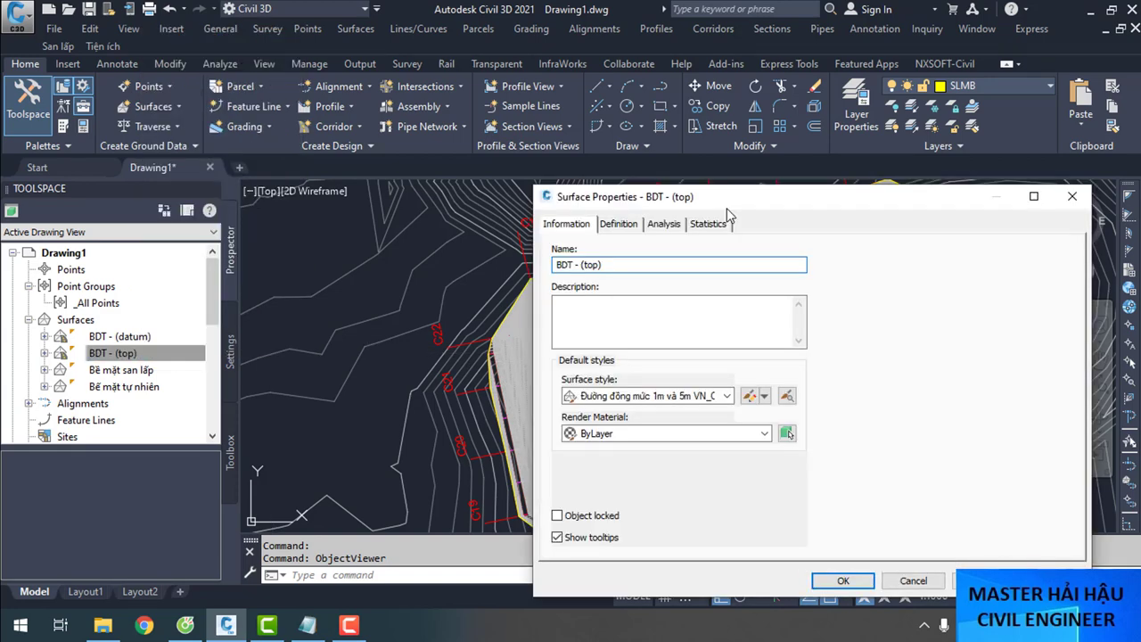
pyautogui.click(687, 396)
pyautogui.scroll(4, 682, 448)
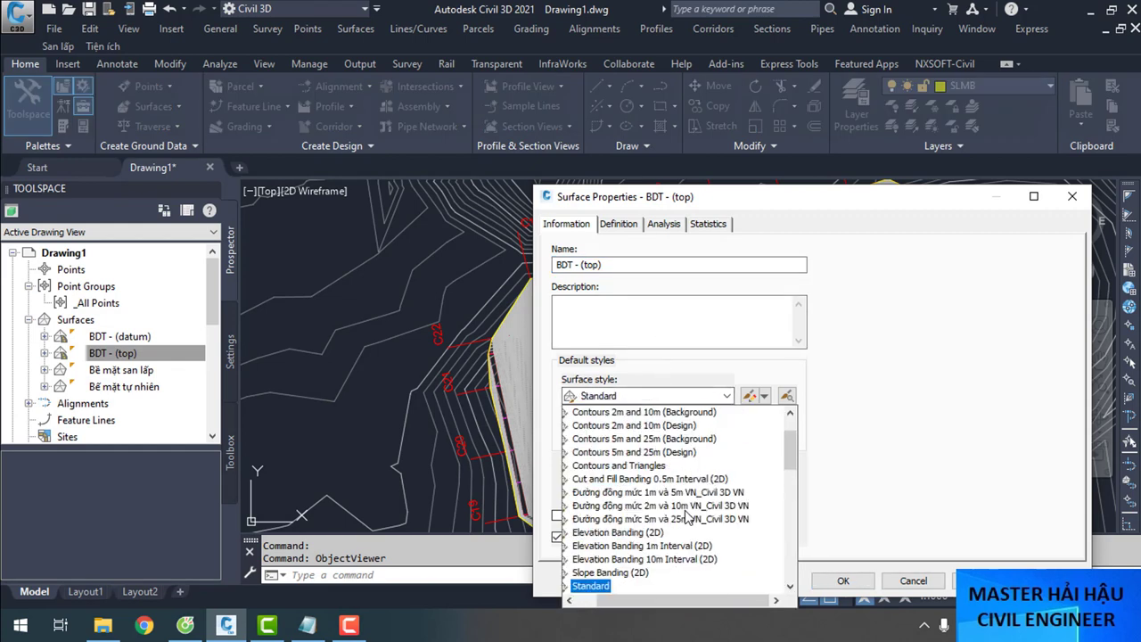
pyautogui.scroll(-2, 686, 439)
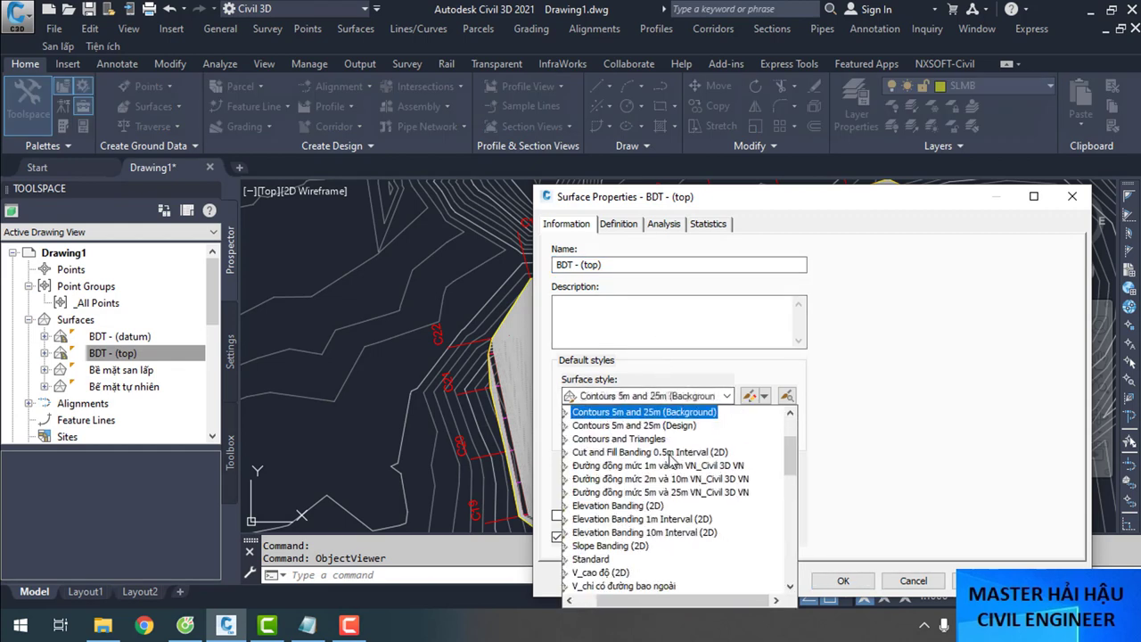
pyautogui.scroll(2, 660, 442)
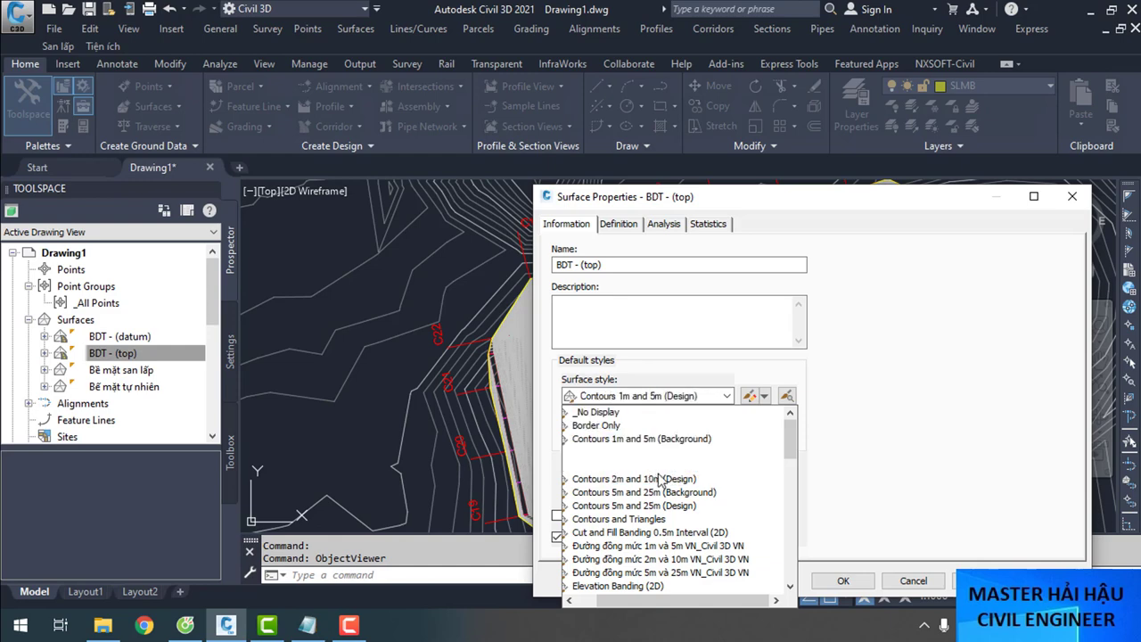
pyautogui.scroll(-3, 666, 495)
pyautogui.click(610, 521)
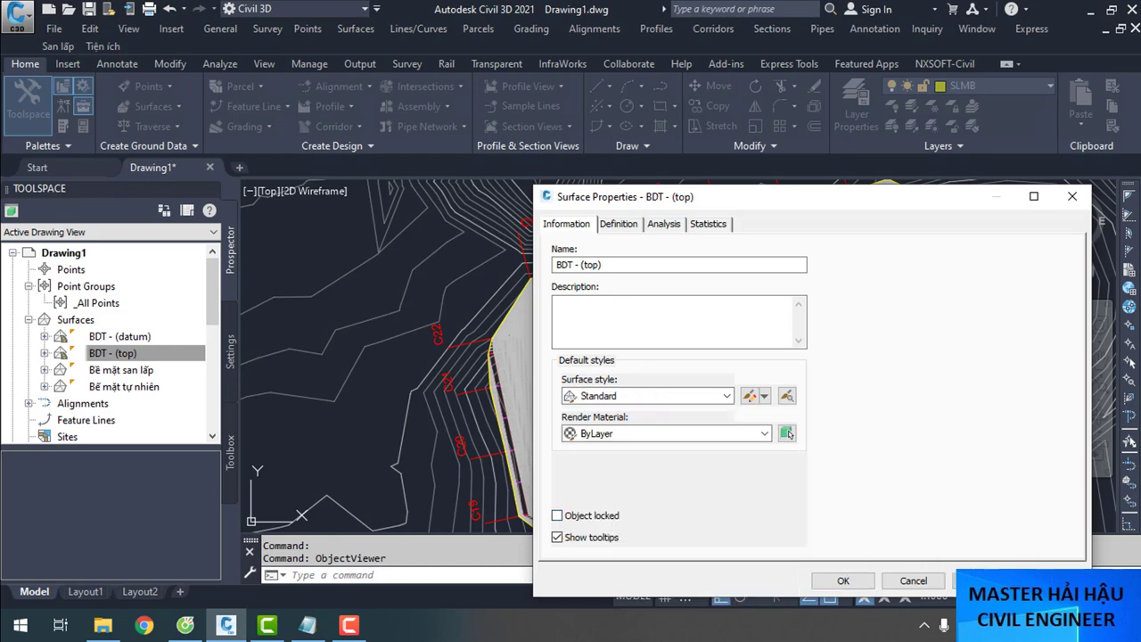
pyautogui.click(843, 580)
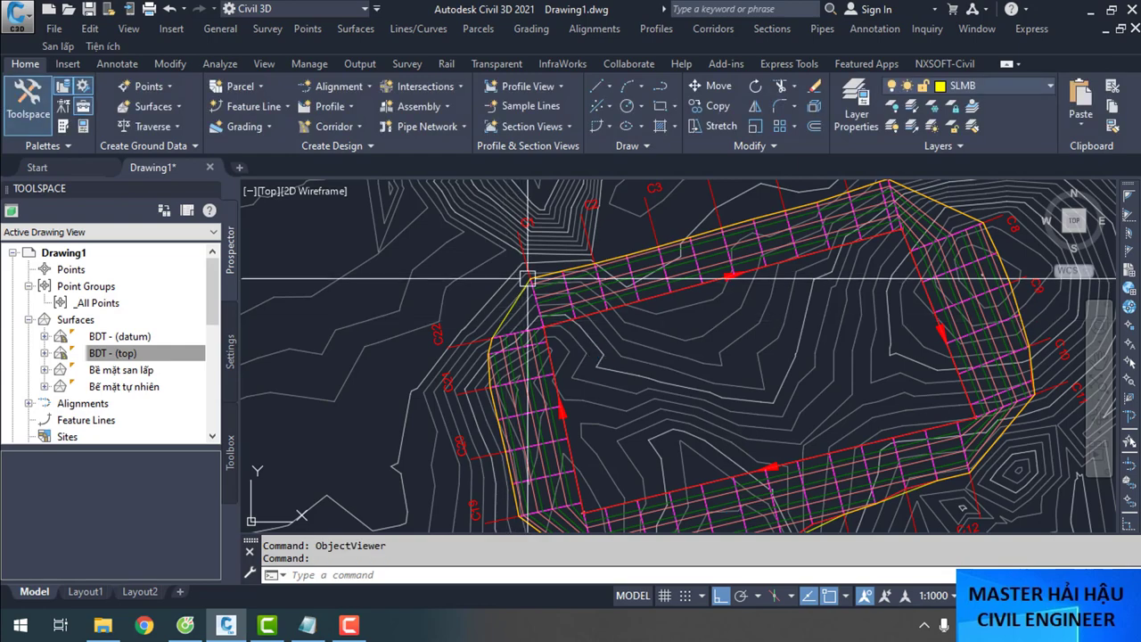
# Examine the border of BDT - (top) and the inner edge of the BDT corridor in plan
pyautogui.scroll(2, 528, 278)
pyautogui.click(549, 266)
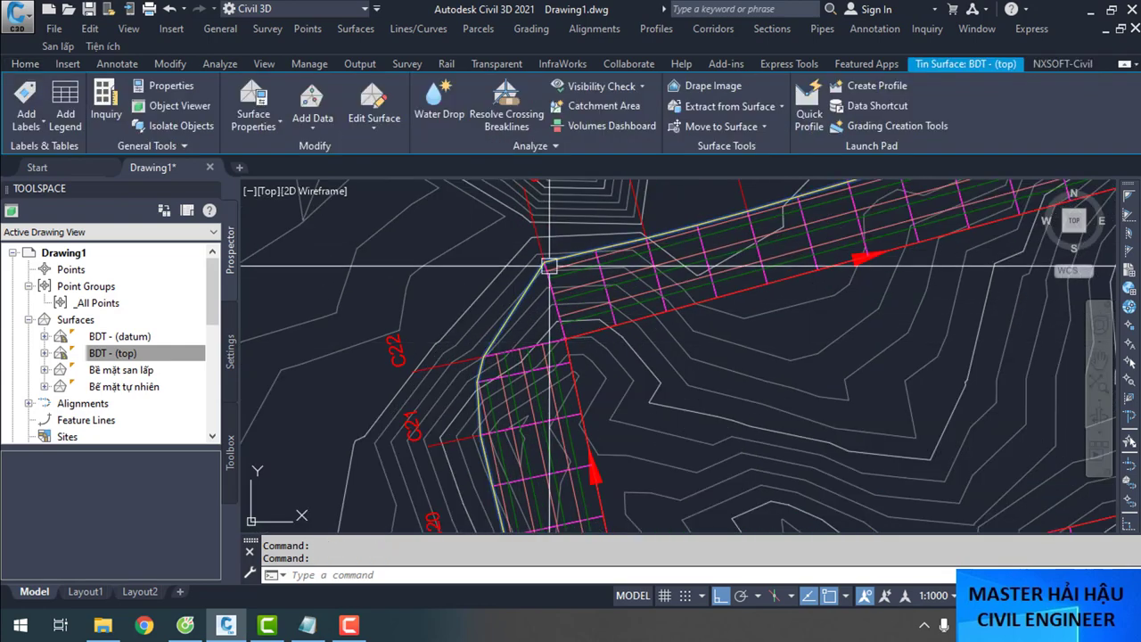
pyautogui.scroll(-4, 549, 266)
pyautogui.scroll(4, 522, 319)
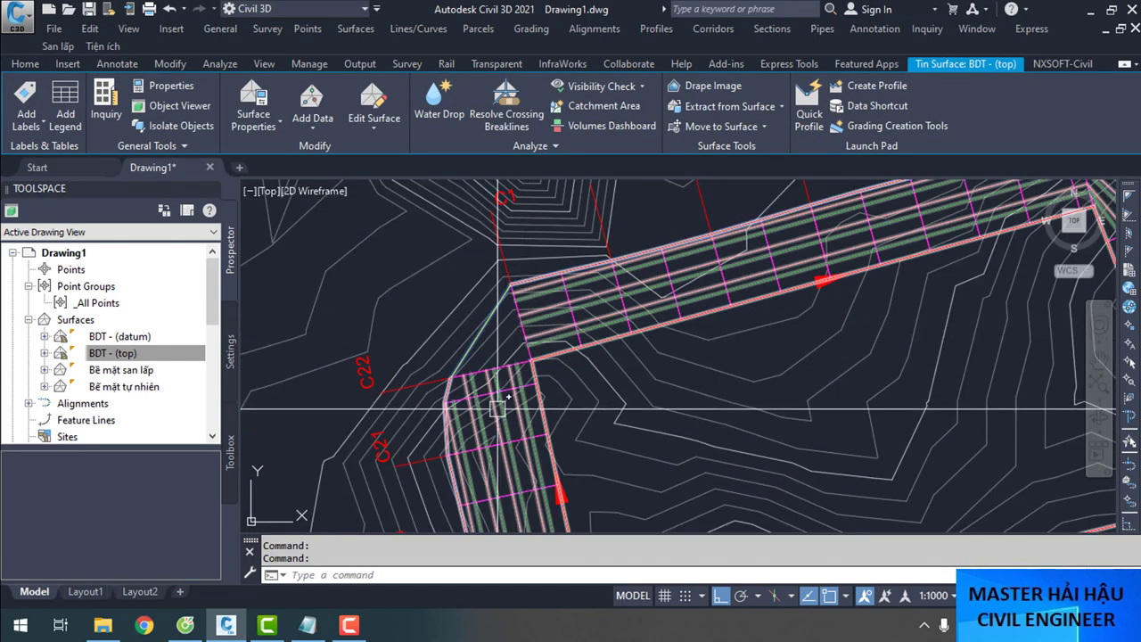
pyautogui.scroll(-4, 496, 409)
pyautogui.press('Escape')
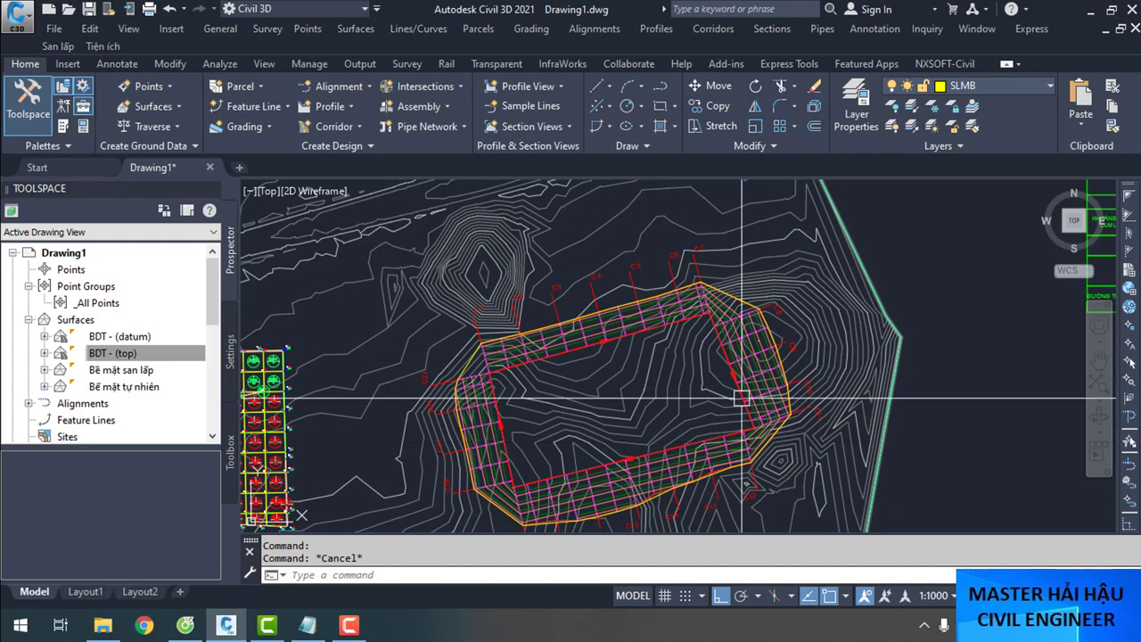
pyautogui.moveTo(336, 388); pyautogui.dragTo(599, 356, button='middle')
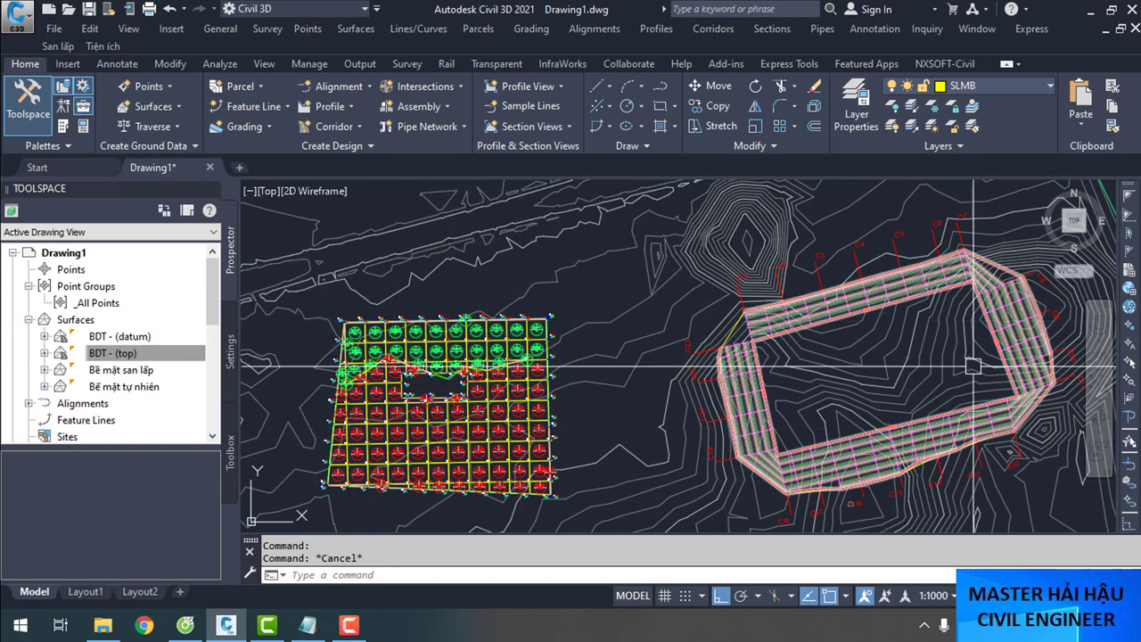
pyautogui.moveTo(972, 365); pyautogui.dragTo(733, 384, button='middle')
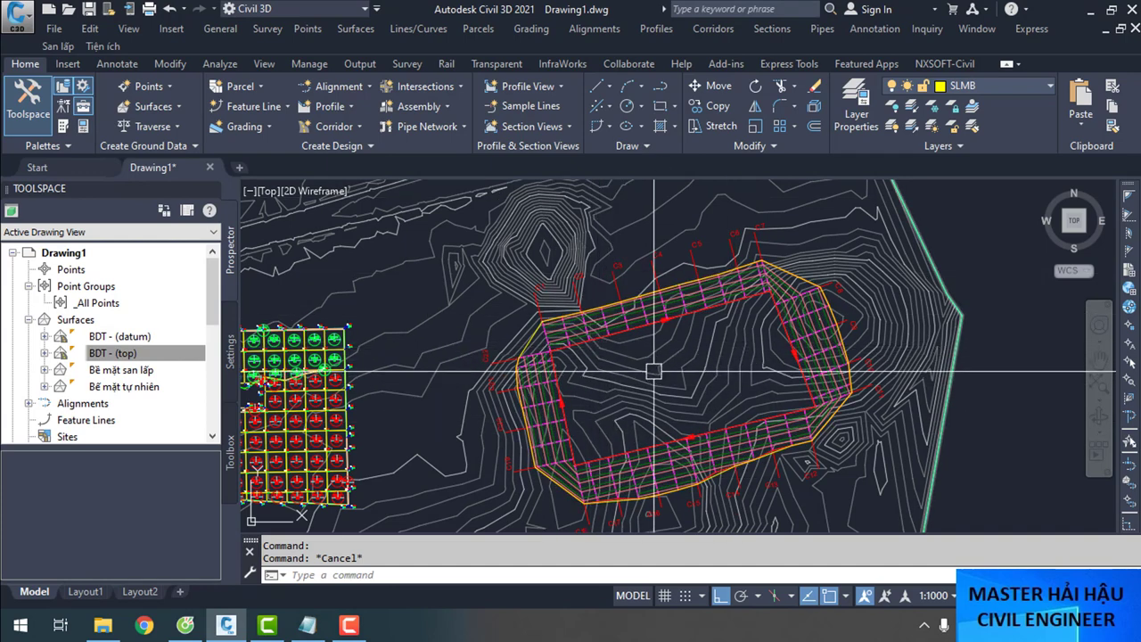
pyautogui.scroll(3, 591, 340)
pyautogui.click(580, 346)
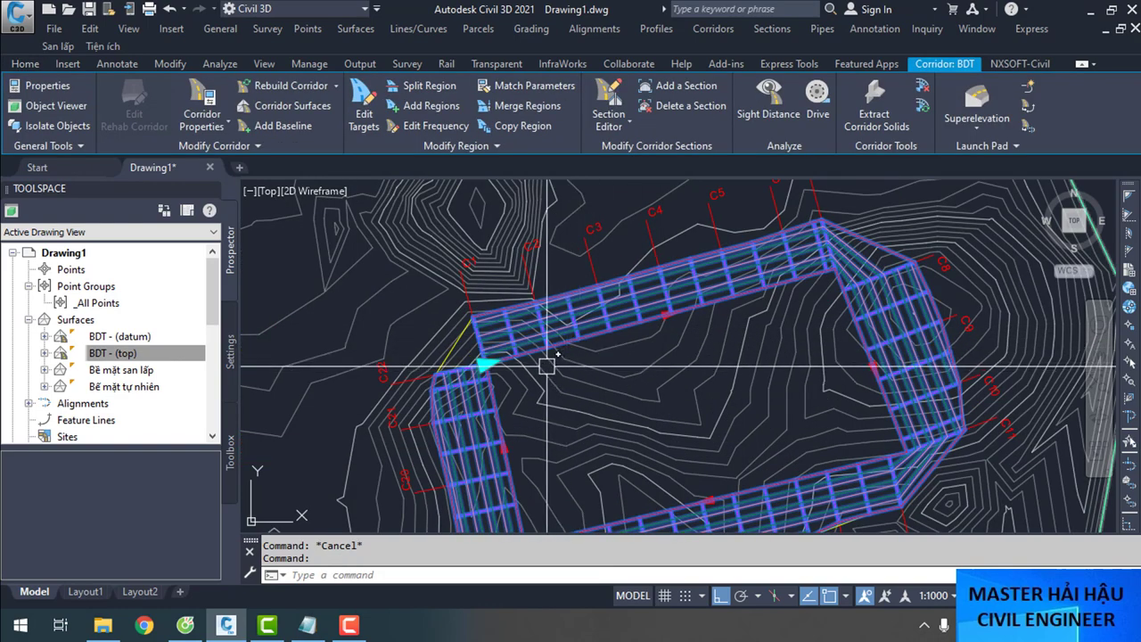
pyautogui.press('Escape')
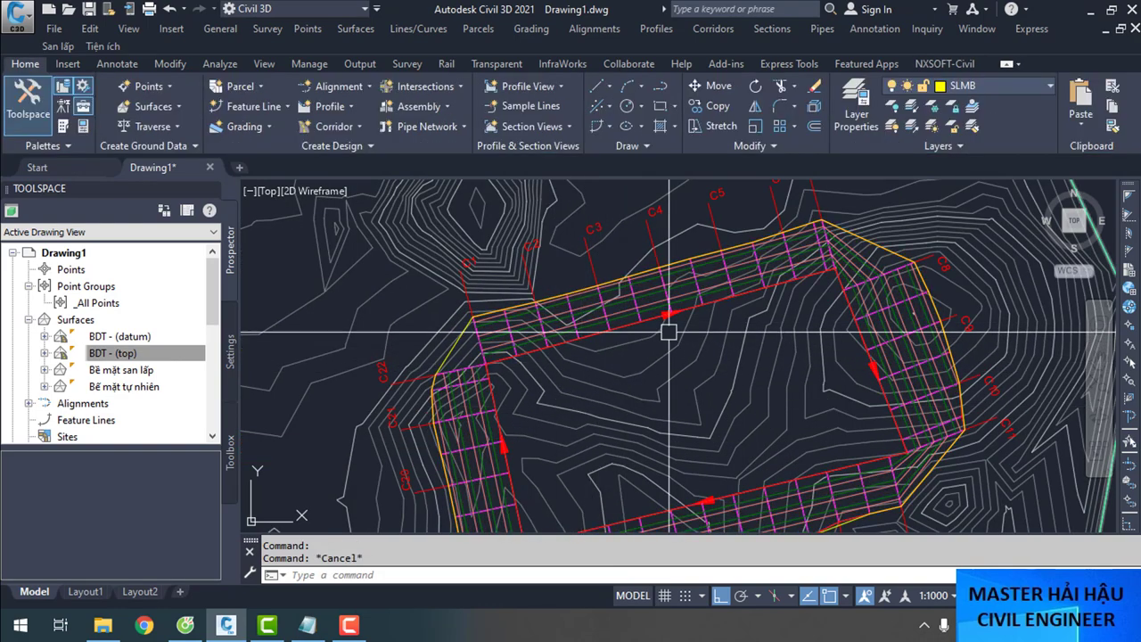
pyautogui.click(577, 346)
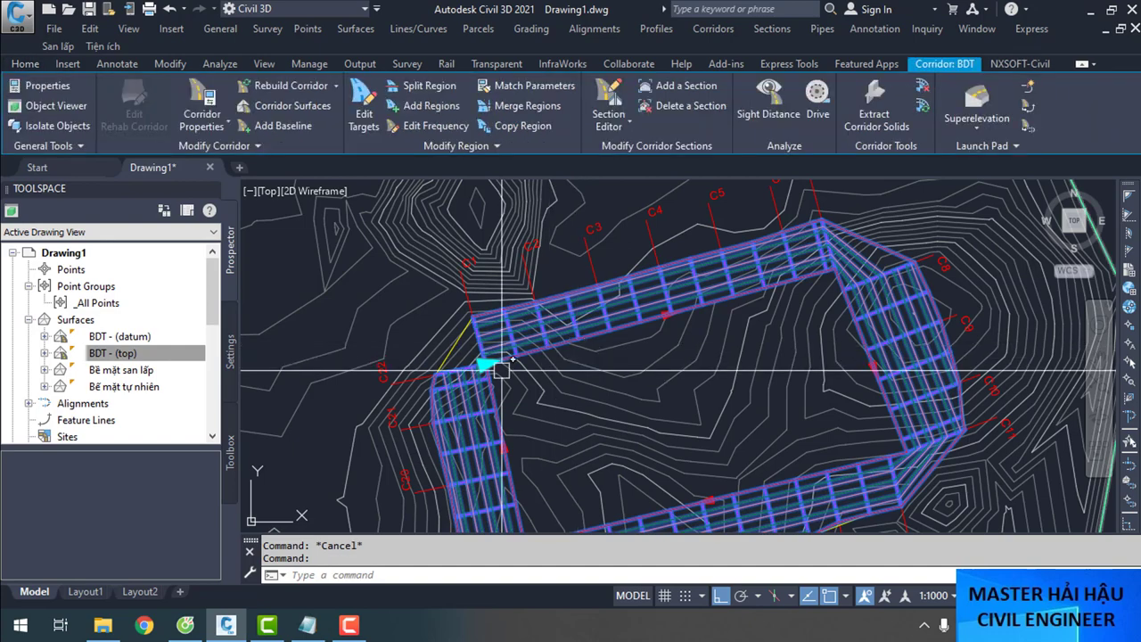
pyautogui.press('Escape')
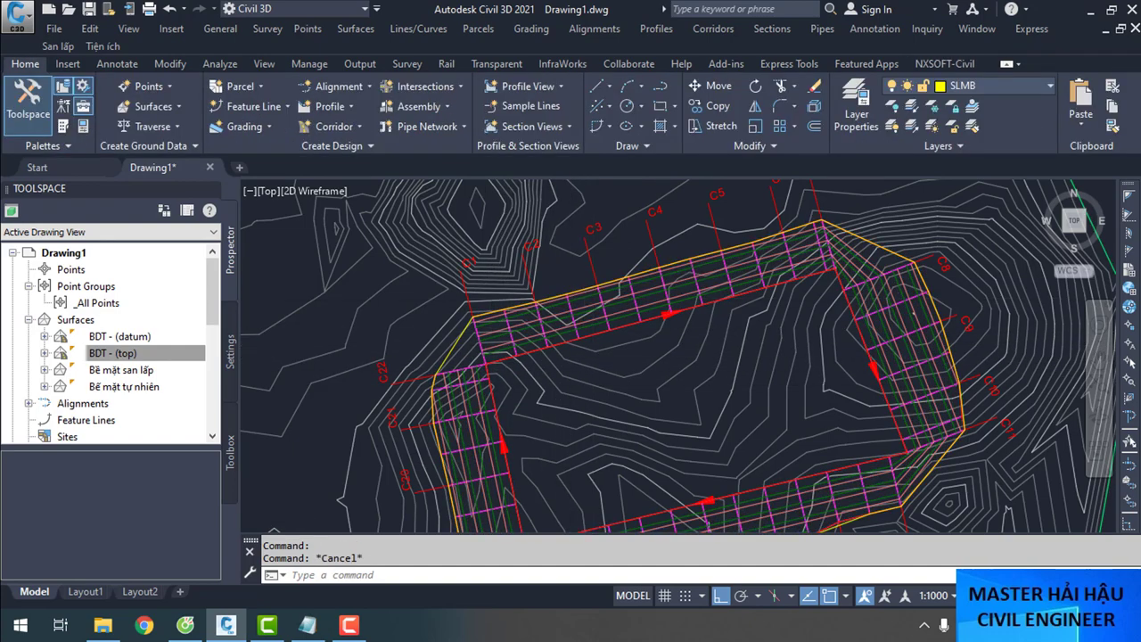
# Isolate layer SLMB to check its objects in plan, and turn all layers back on
pyautogui.scroll(-5, 638, 267)
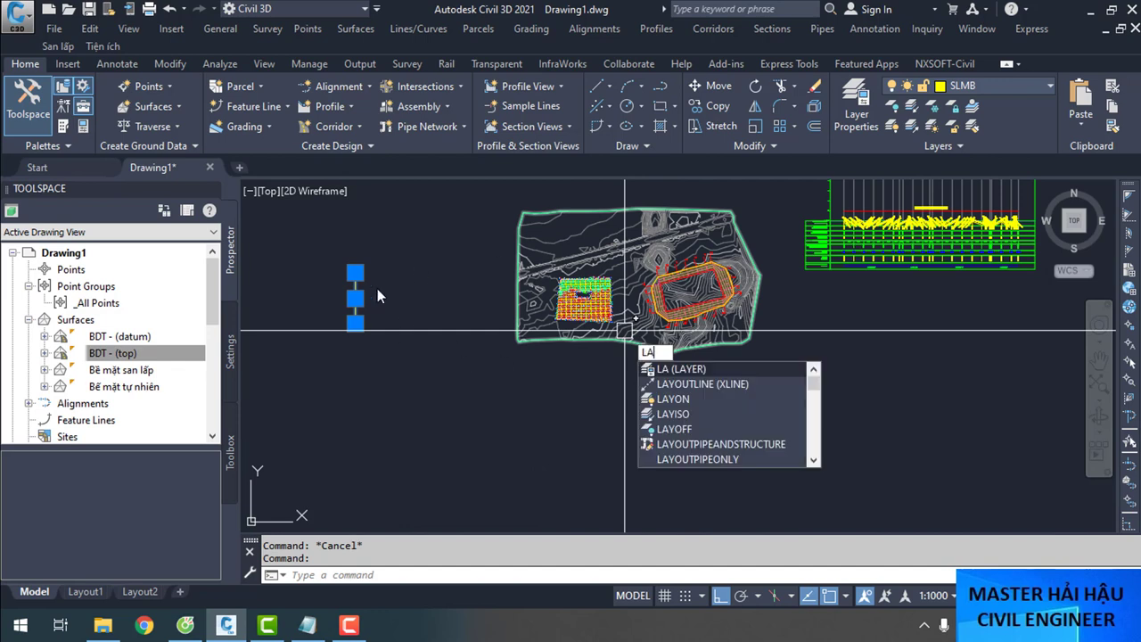
pyautogui.write('yis')
pyautogui.press('Return')
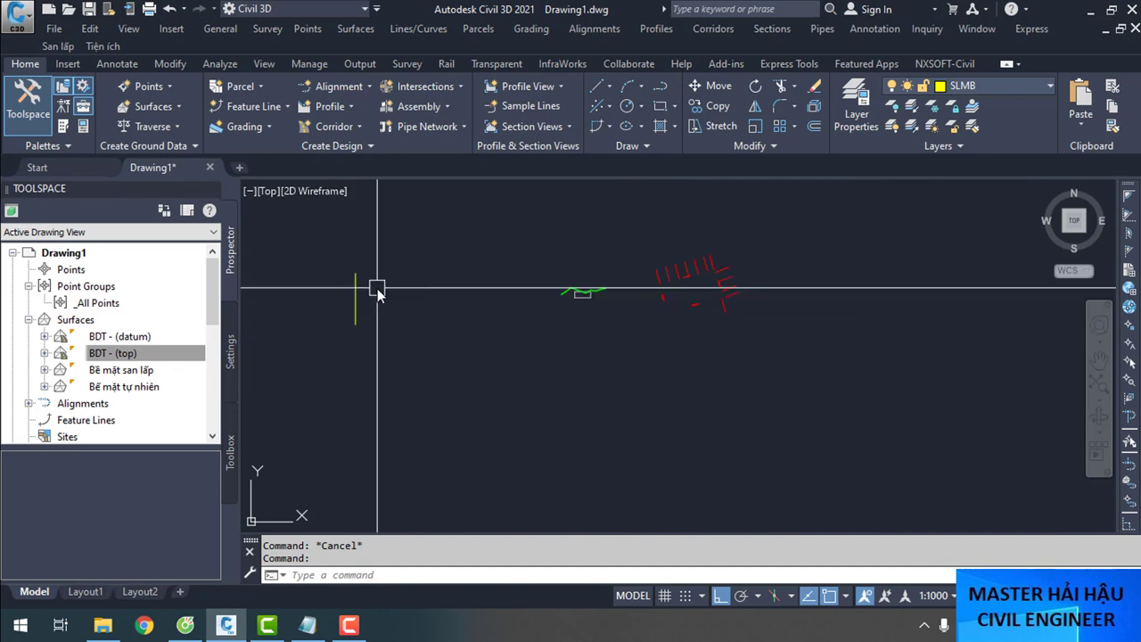
pyautogui.scroll(5, 668, 272)
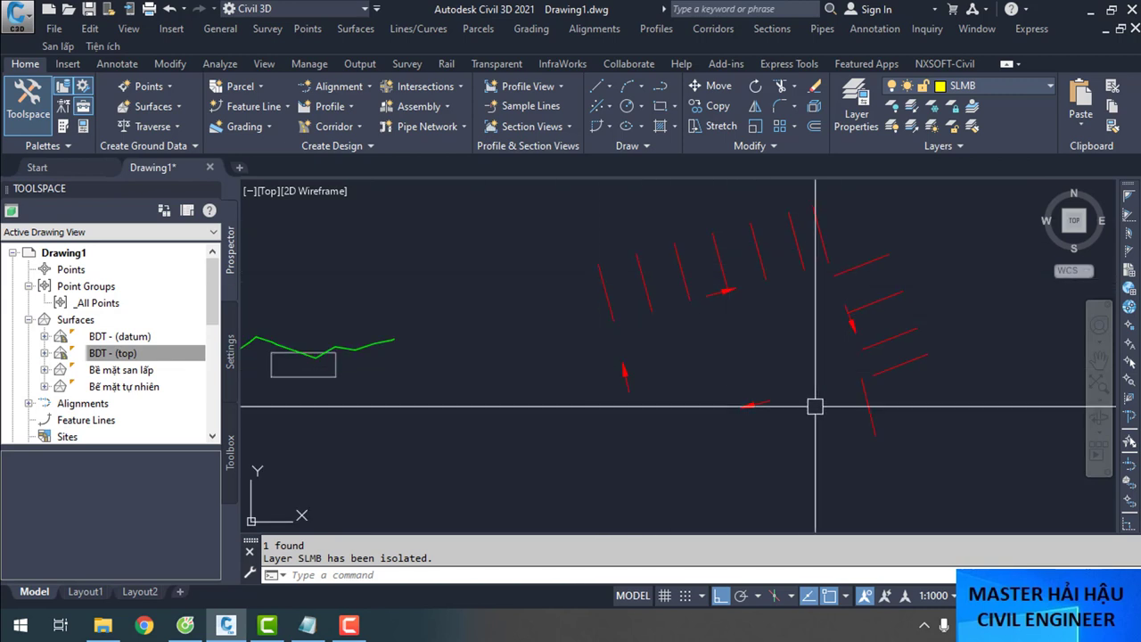
pyautogui.scroll(-6, 897, 331)
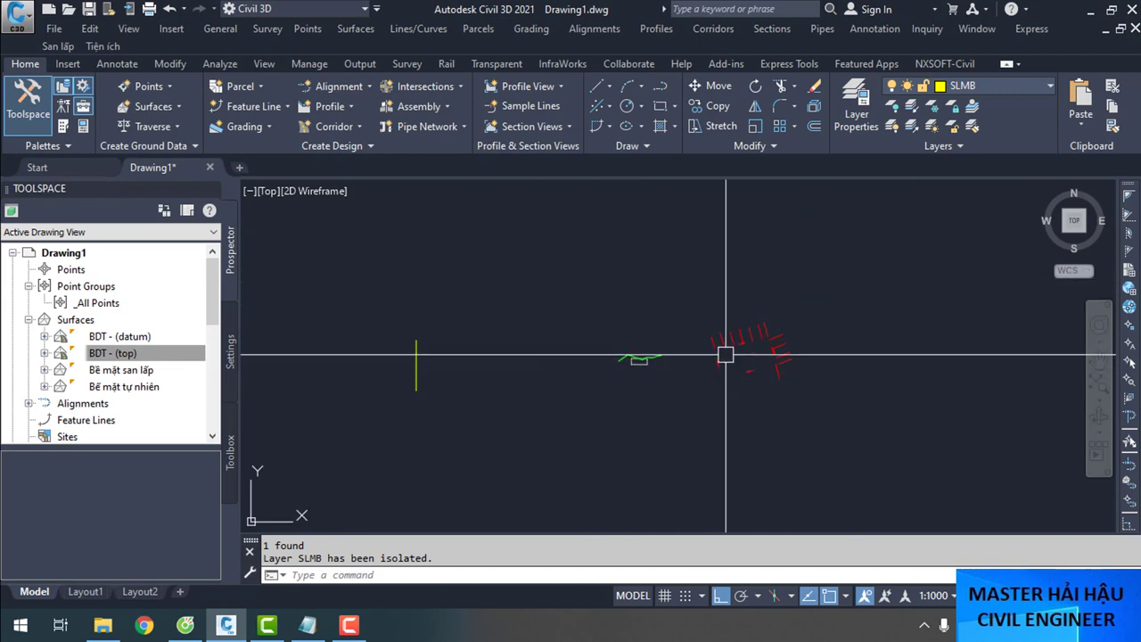
pyautogui.scroll(5, 726, 323)
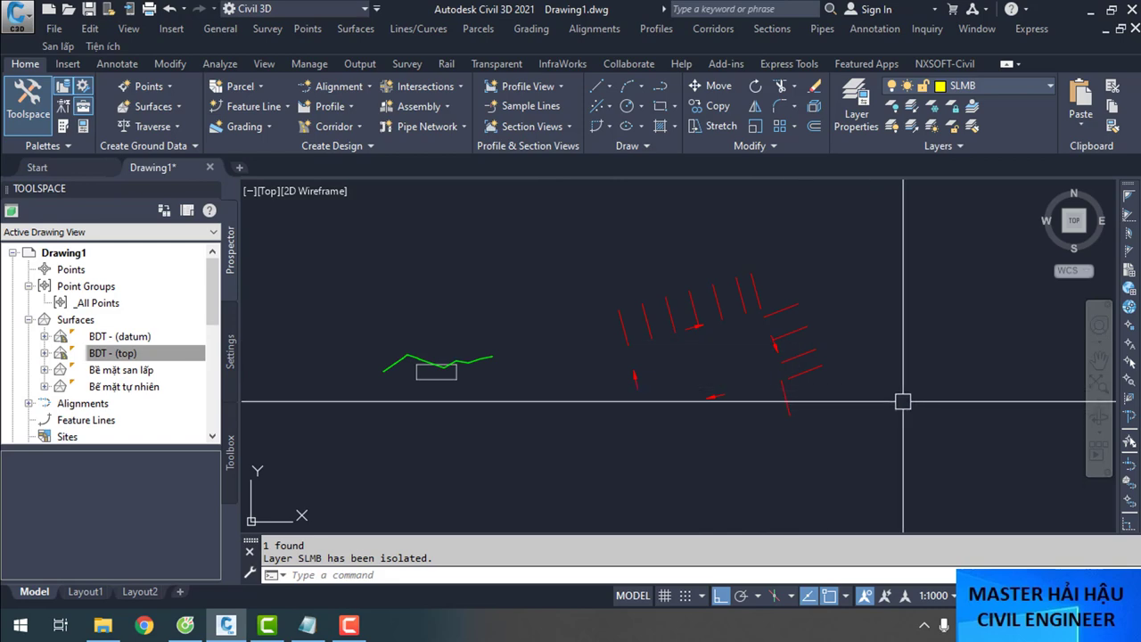
pyautogui.write('n')
pyautogui.press('Return')
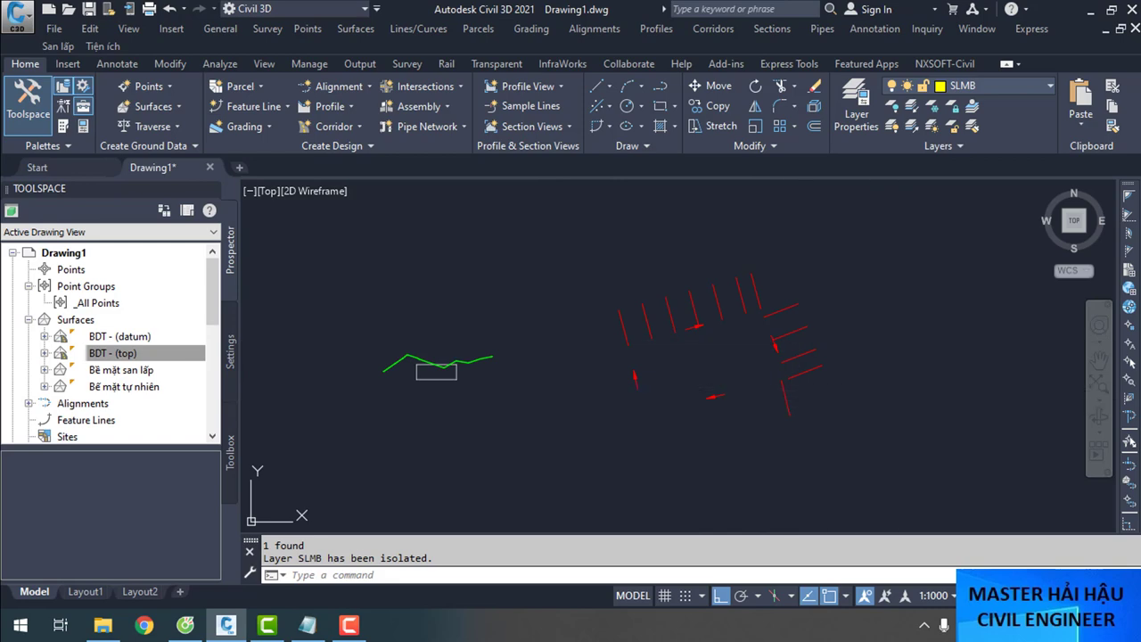
# Start a polyline at the corridor's inner corner near C1 and run it along the north inner edge to the corner near C7
pyautogui.scroll(2, 673, 351)
pyautogui.scroll(3, 624, 349)
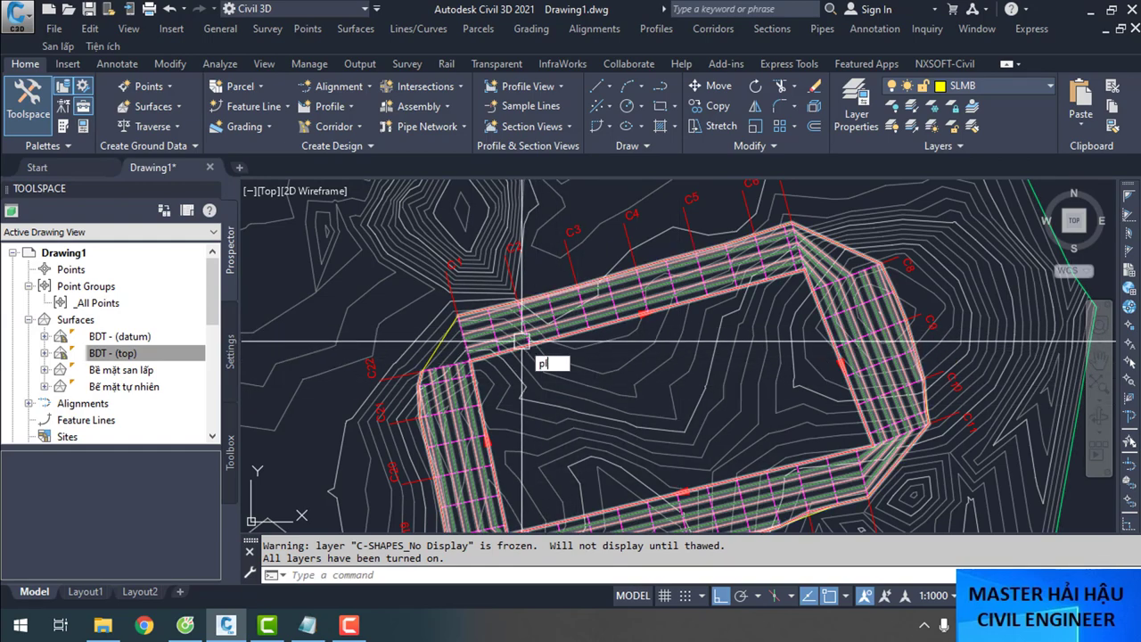
pyautogui.write('pl')
pyautogui.press('Return')
pyautogui.scroll(5, 481, 369)
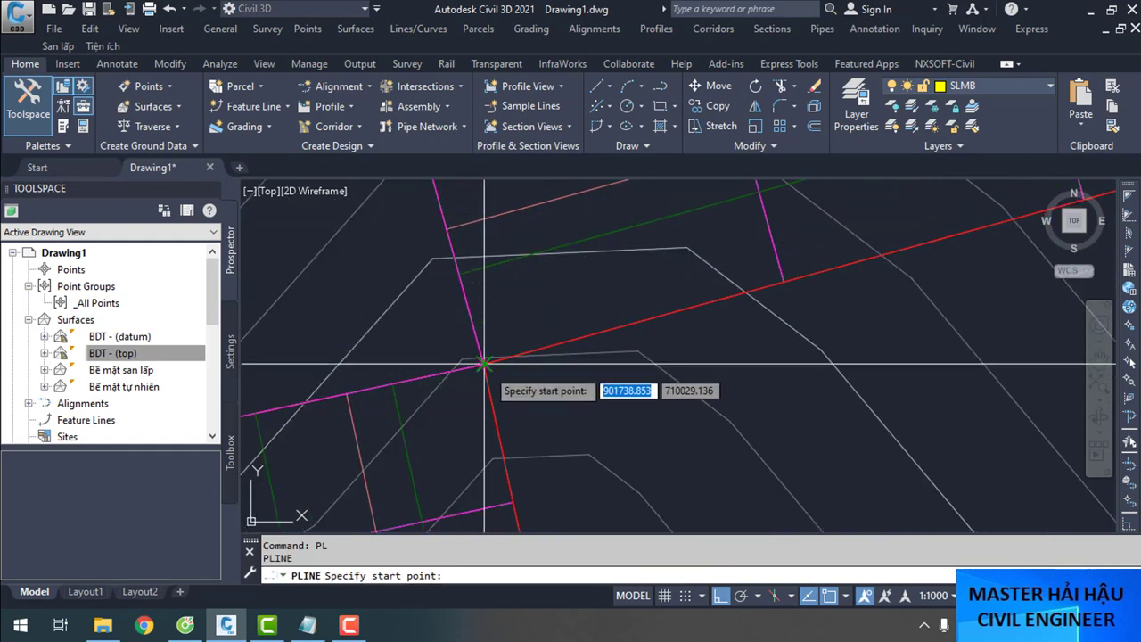
pyautogui.click(484, 364)
pyautogui.scroll(-3, 499, 361)
pyautogui.moveTo(523, 364)
pyautogui.mouseDown(button='middle')
pyautogui.moveTo(896, 304)
pyautogui.moveTo(423, 428)
pyautogui.mouseUp(button='middle')
pyautogui.scroll(5, 866, 268)
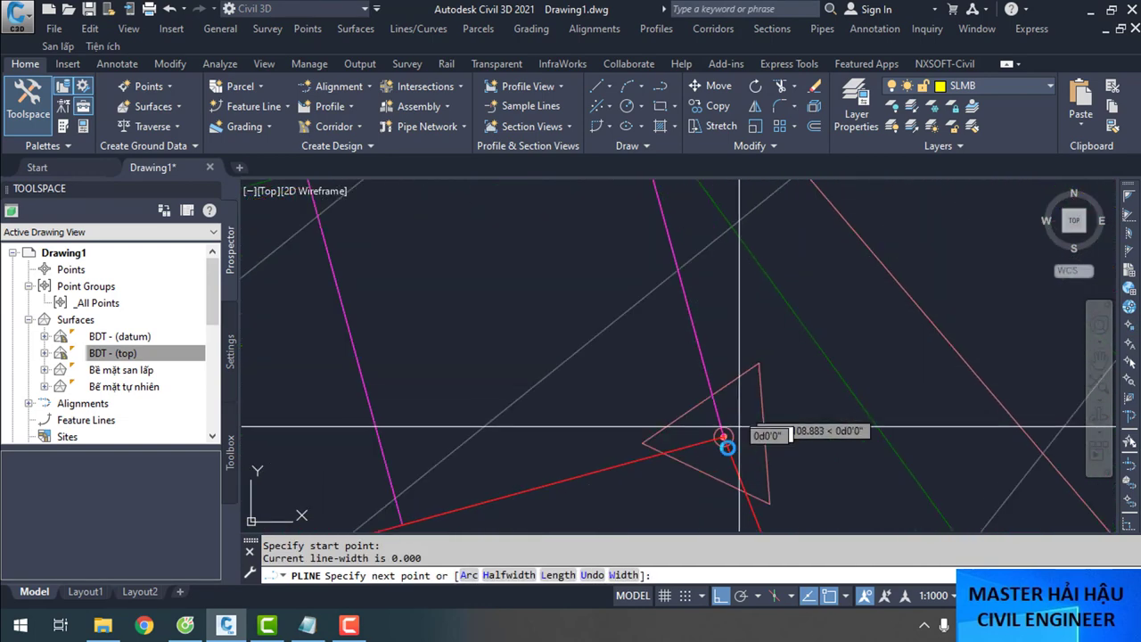
pyautogui.click(701, 415)
# Continue the polyline along the corridor's east inner edge to the southeast inner corner near C12
pyautogui.moveTo(700, 416)
pyautogui.mouseDown(button='middle')
pyautogui.moveTo(708, 341)
pyautogui.moveTo(1014, 464)
pyautogui.moveTo(759, 341)
pyautogui.mouseUp(button='middle')
pyautogui.scroll(-3, 708, 341)
pyautogui.scroll(3, 759, 342)
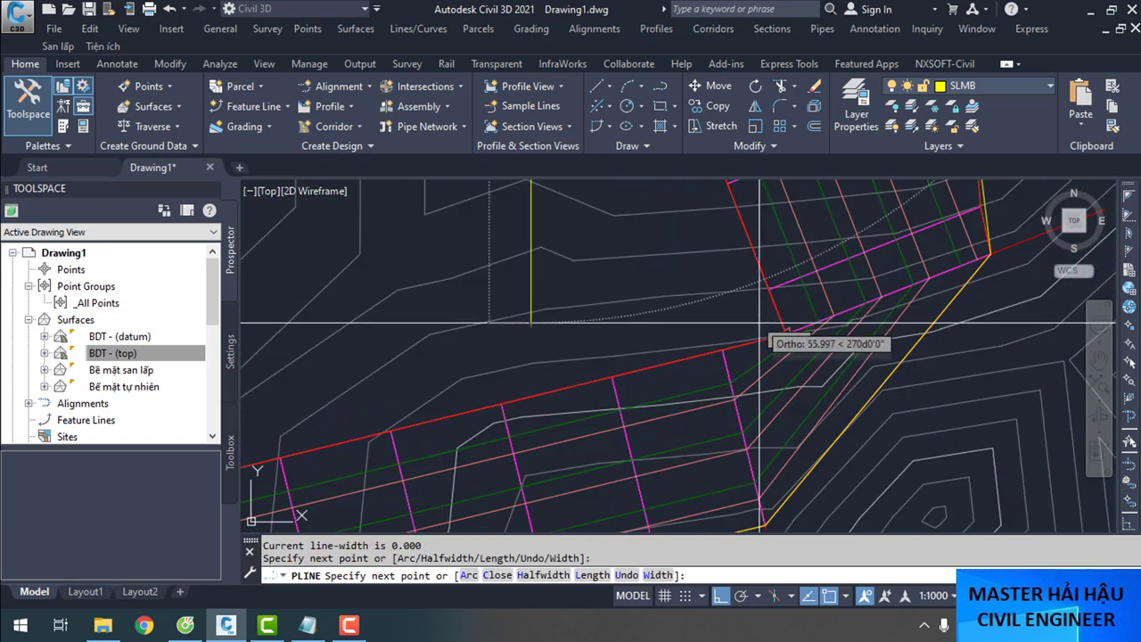
pyautogui.scroll(5, 760, 322)
pyautogui.moveTo(701, 249); pyautogui.dragTo(698, 364, button='middle')
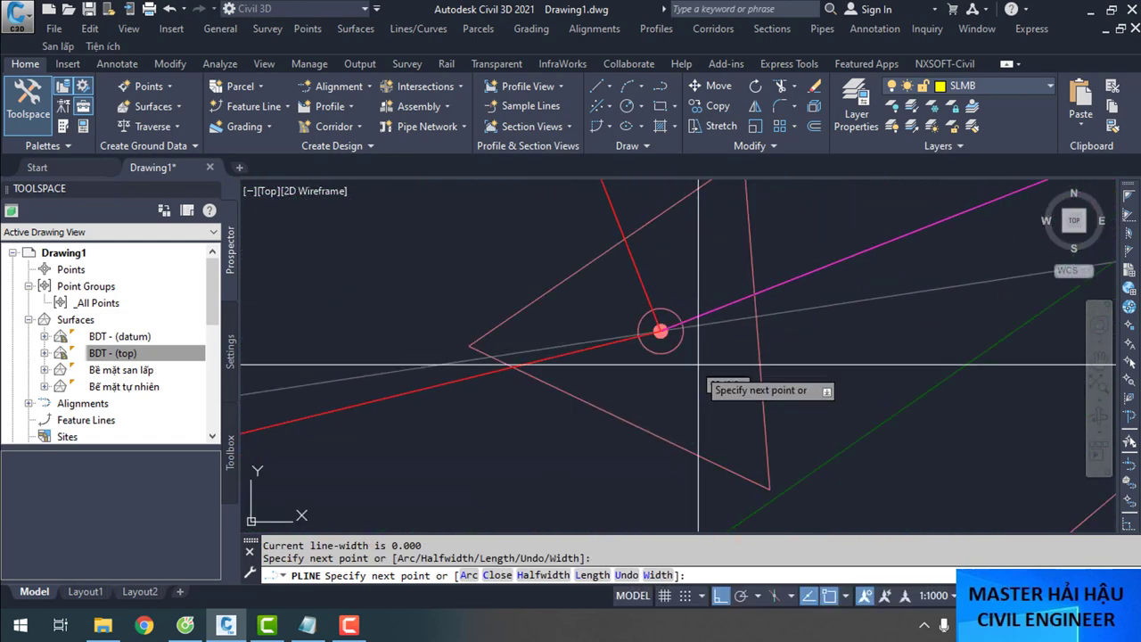
pyautogui.scroll(2, 698, 364)
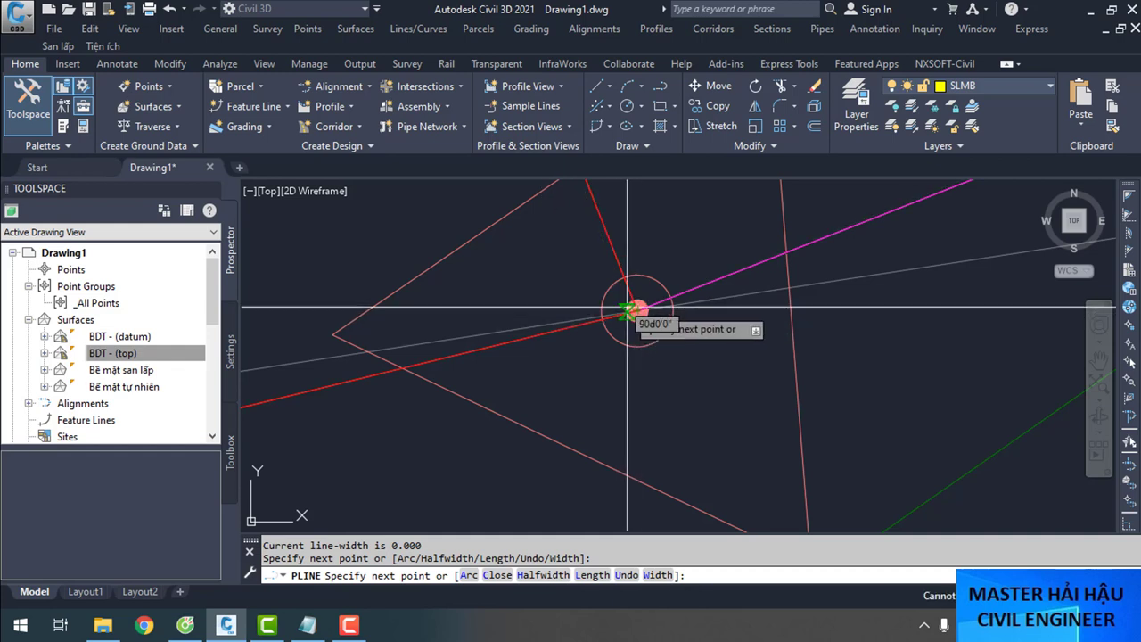
pyautogui.click(639, 311)
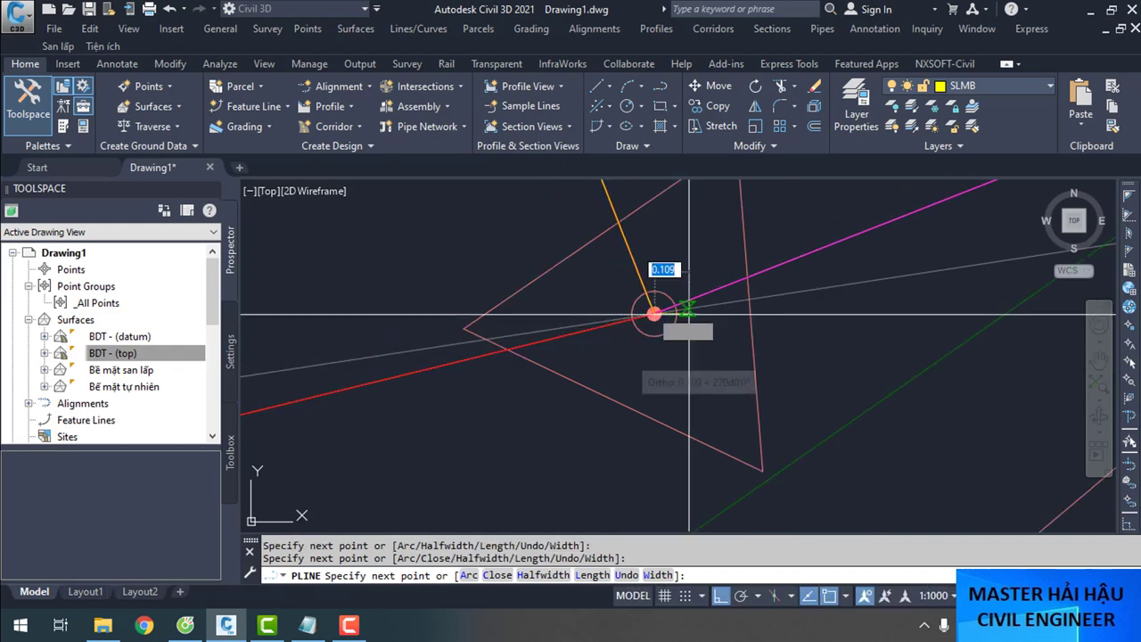
# Run the polyline along the south inner edge to the southwest corner and close it back to its start
pyautogui.scroll(-6, 803, 316)
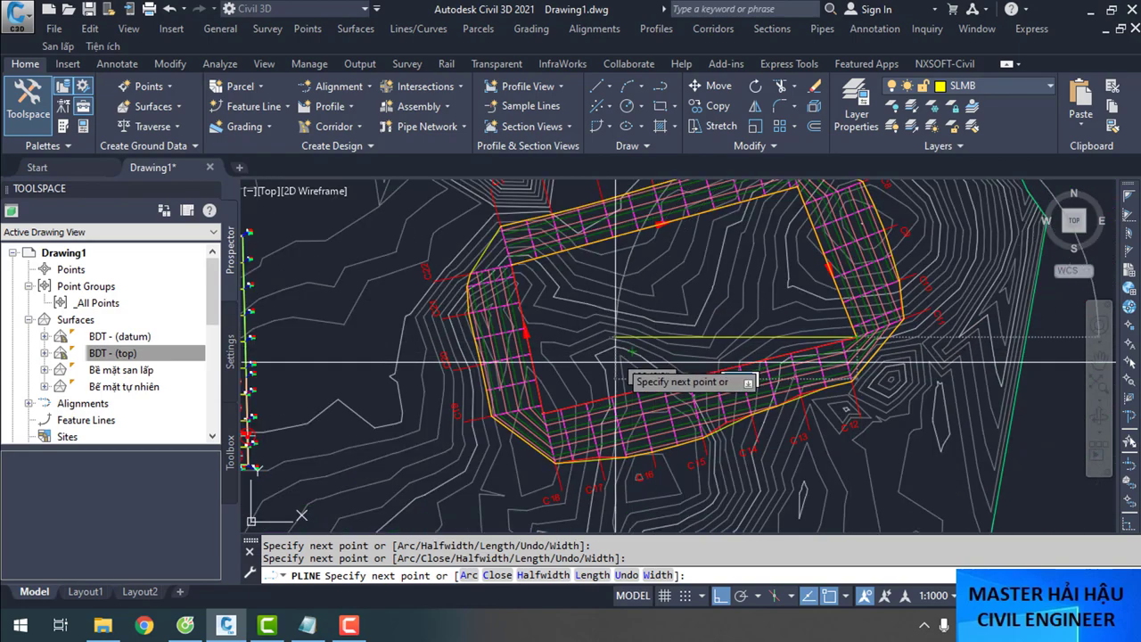
pyautogui.scroll(6, 615, 363)
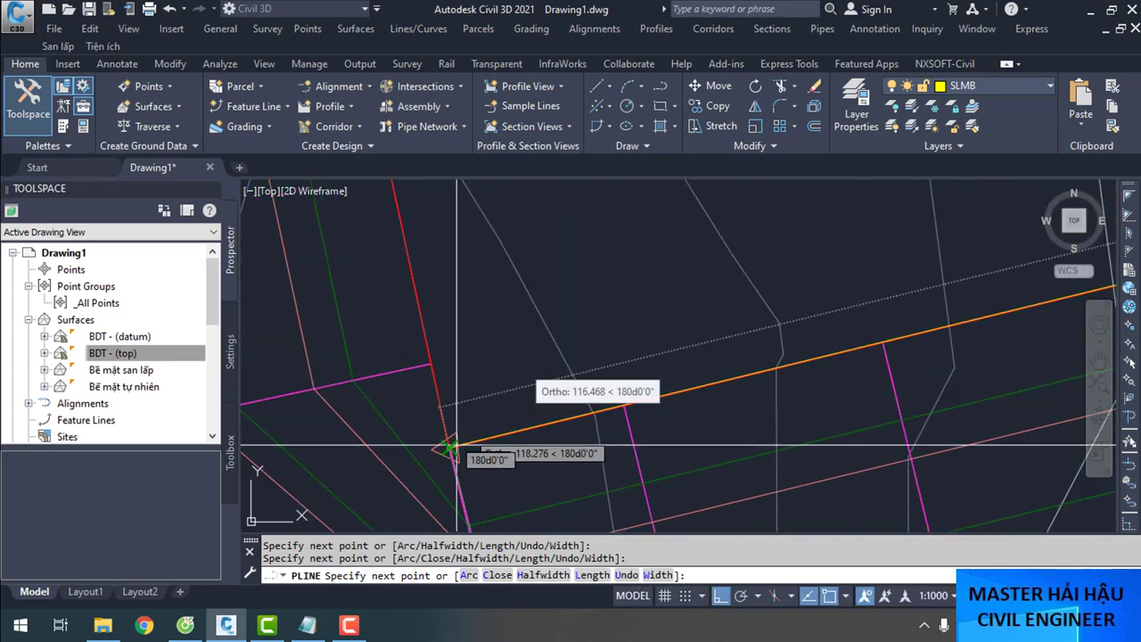
pyautogui.scroll(4, 457, 443)
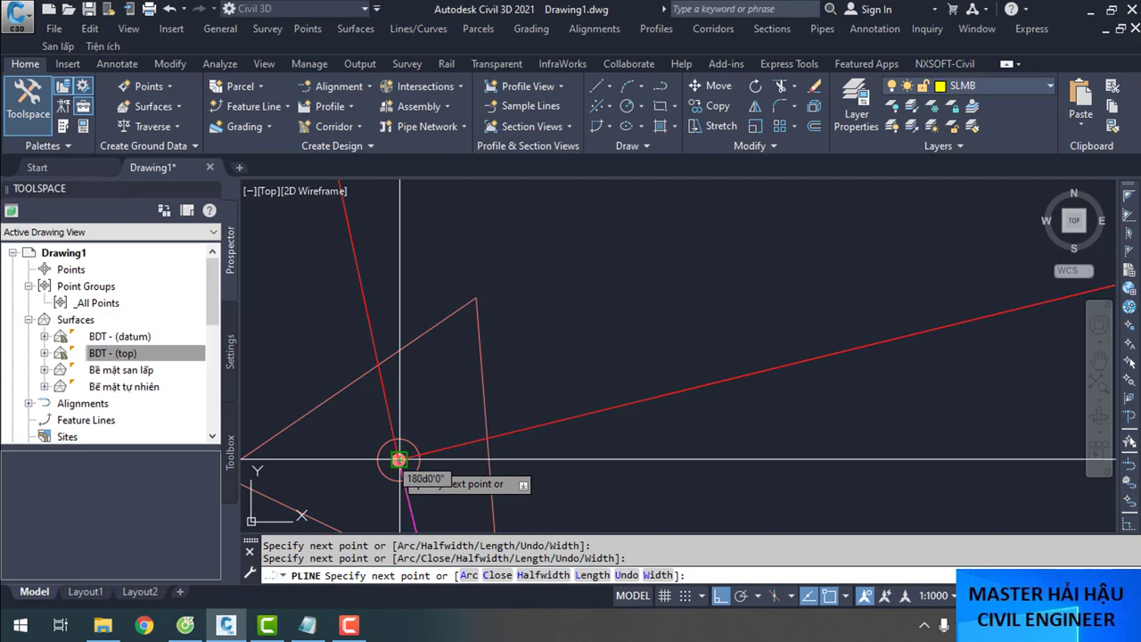
pyautogui.scroll(-3, 400, 457)
pyautogui.write('c')
pyautogui.press('Return')
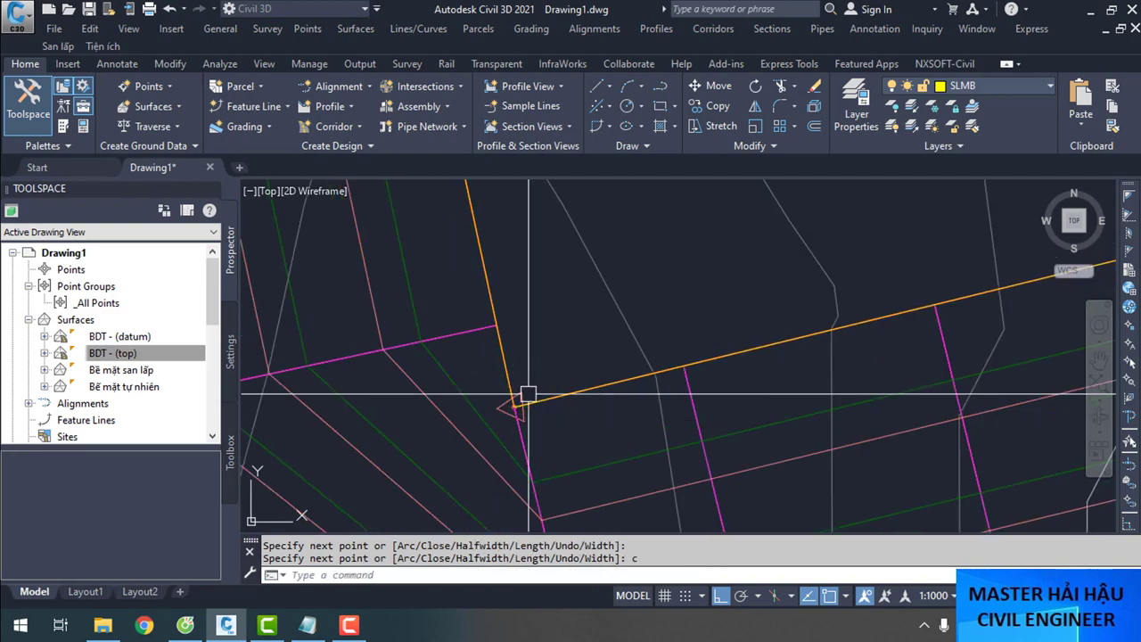
# Select the closed inner polyline and check its corners against the corridor's inner edge
pyautogui.scroll(-6, 522, 395)
pyautogui.scroll(3, 570, 395)
pyautogui.scroll(5, 713, 371)
pyautogui.press('Escape')
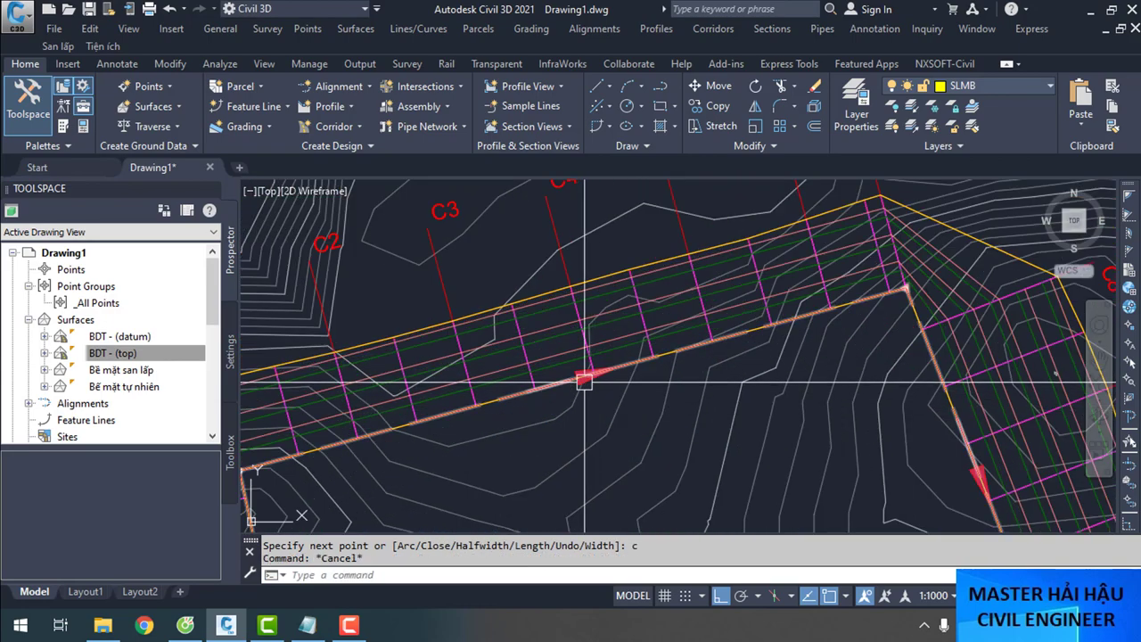
pyautogui.click(710, 306)
pyautogui.scroll(-6, 710, 306)
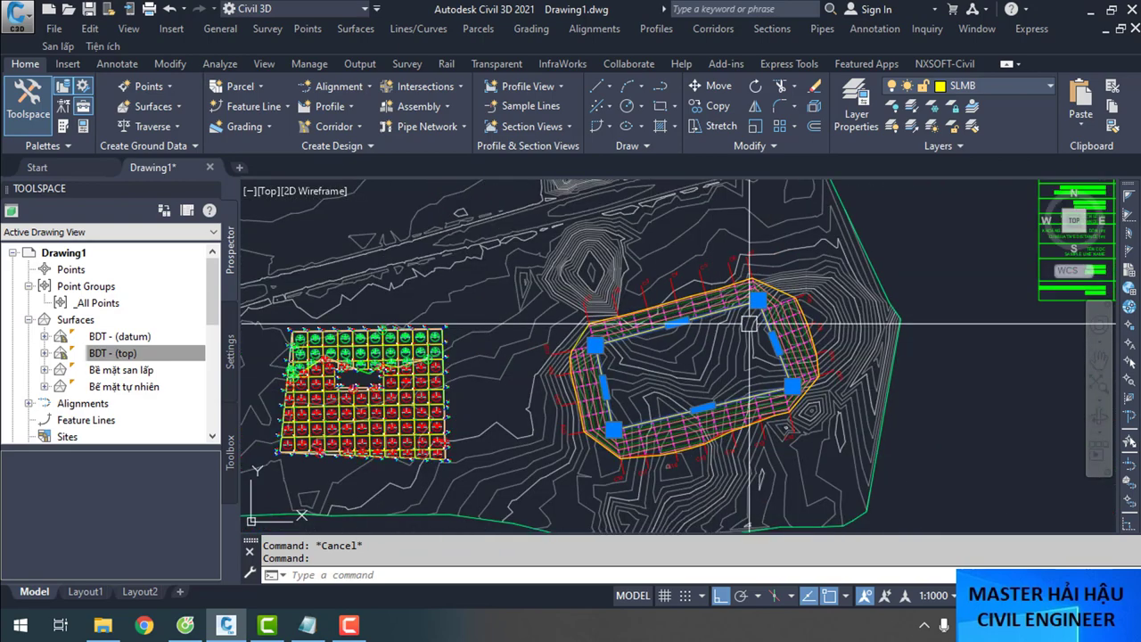
pyautogui.scroll(5, 717, 314)
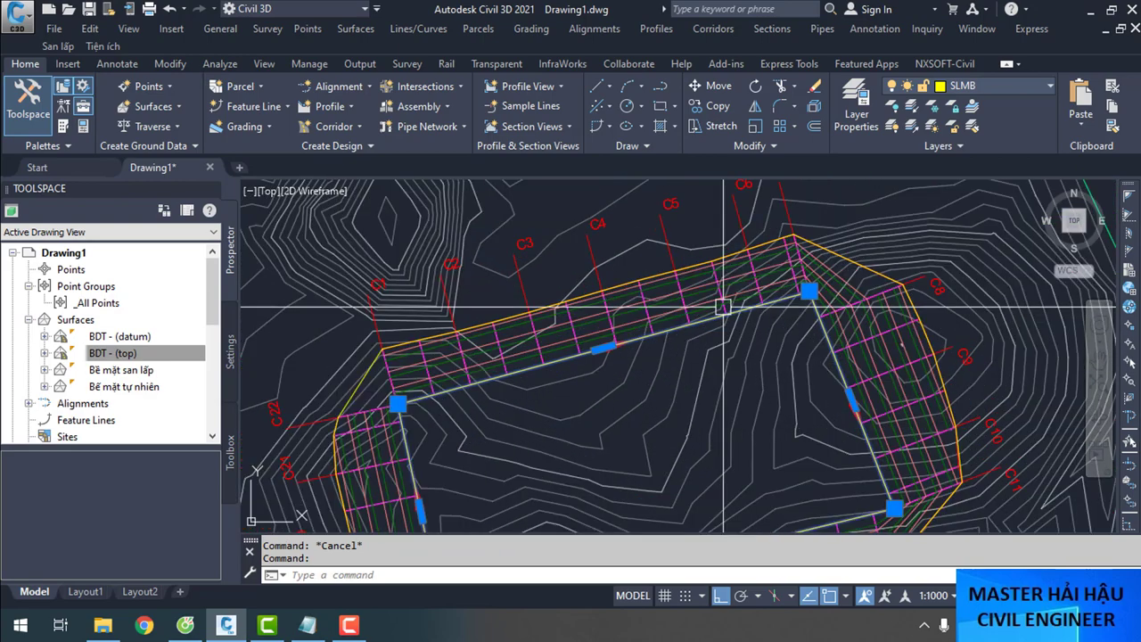
pyautogui.press('Escape')
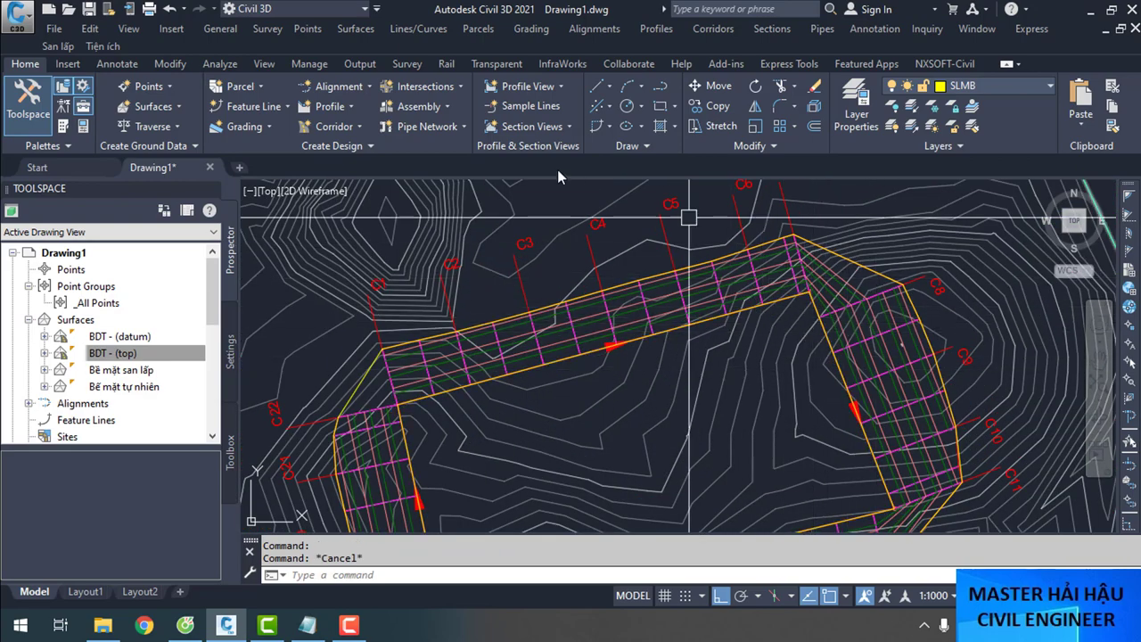
pyautogui.click(356, 88)
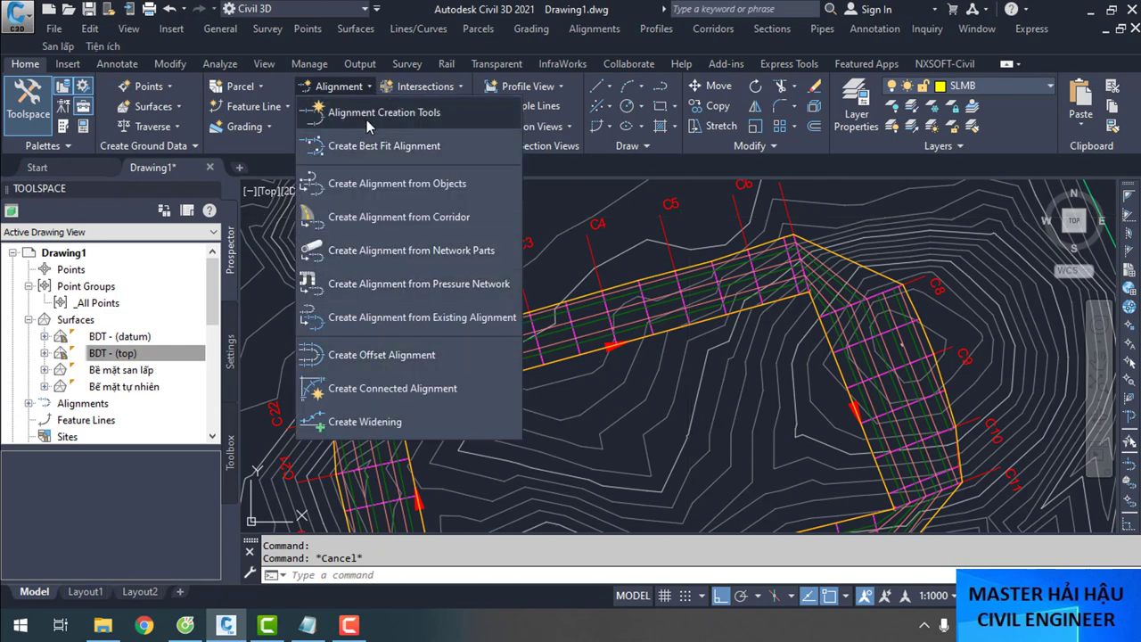
pyautogui.click(377, 186)
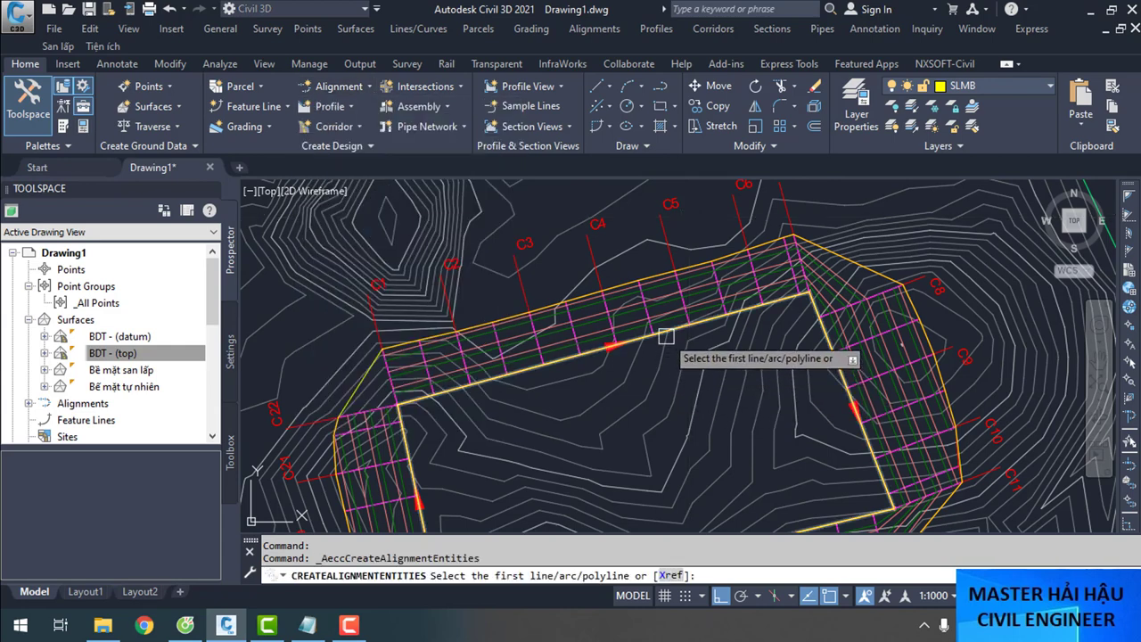
pyautogui.click(667, 332)
pyautogui.press('Return')
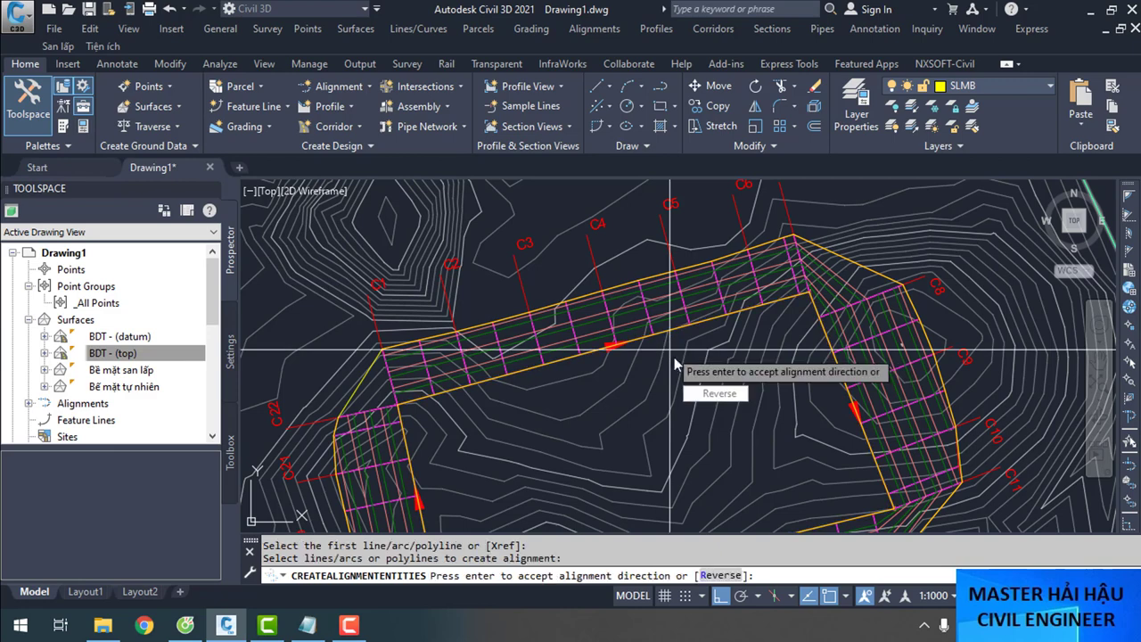
pyautogui.press('Return')
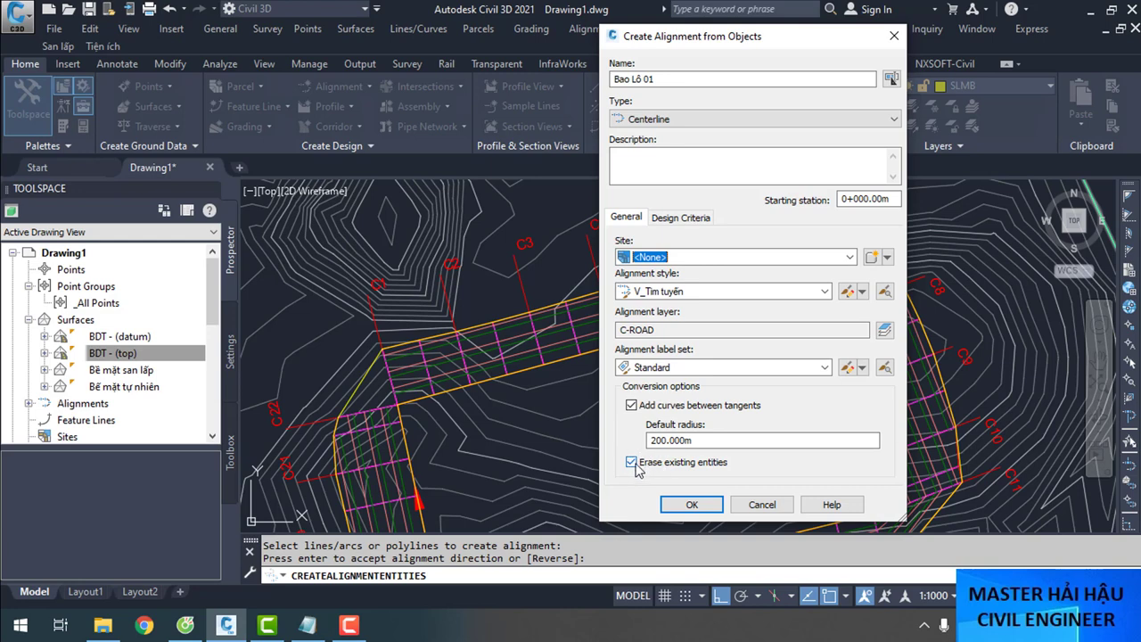
pyautogui.click(762, 505)
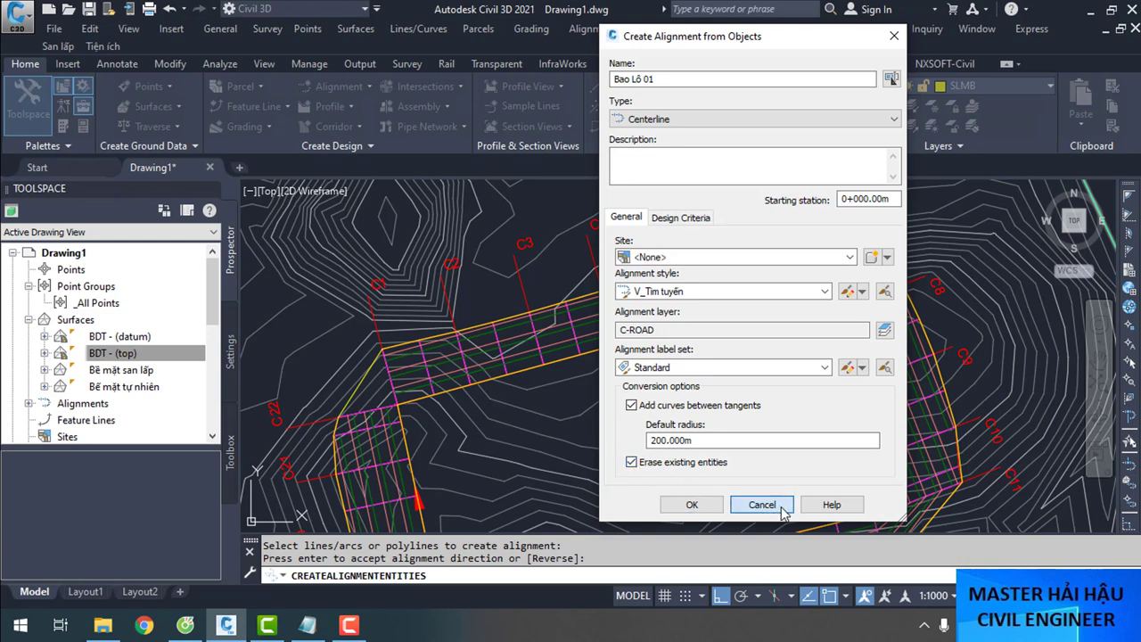
# Define the closed inner polyline as calculation lot Lo02 without any holes
pyautogui.click(561, 365)
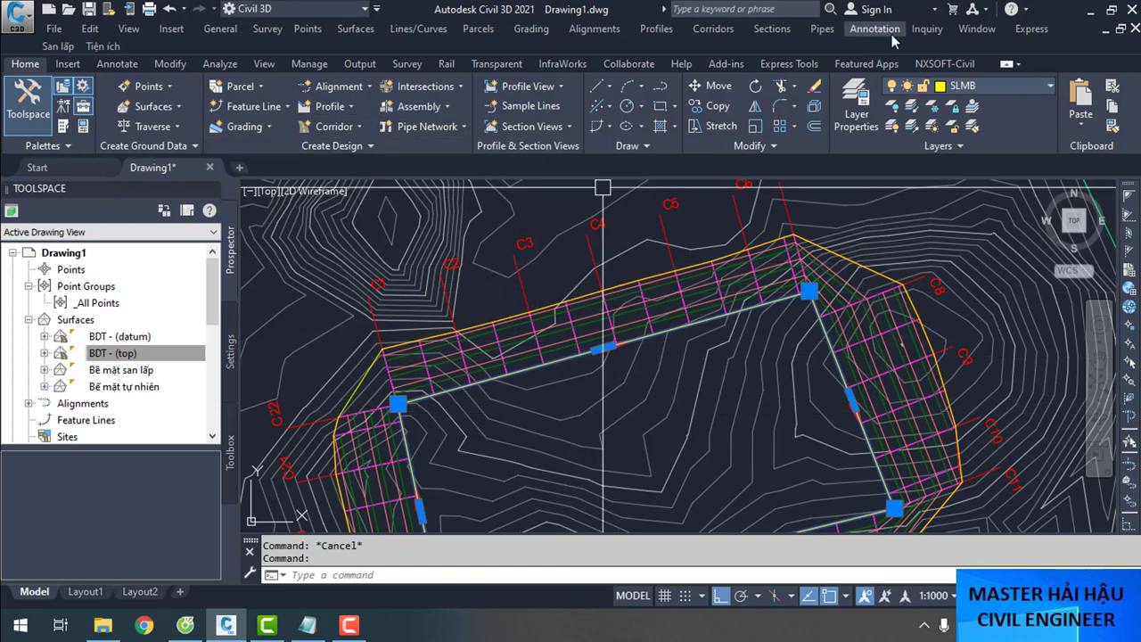
pyautogui.click(937, 64)
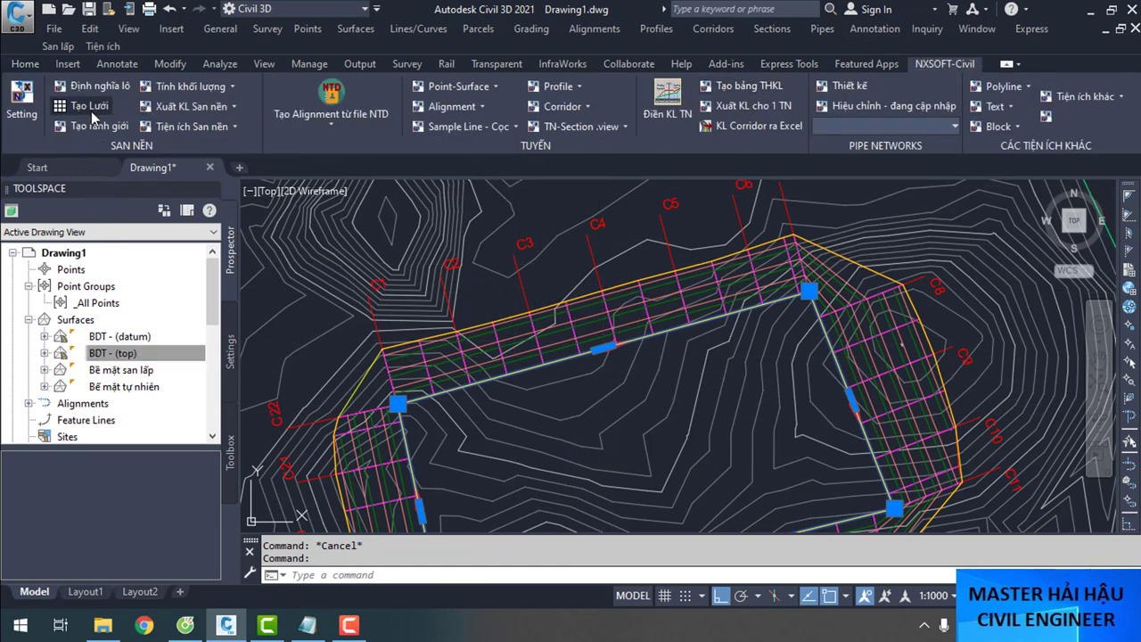
pyautogui.click(103, 87)
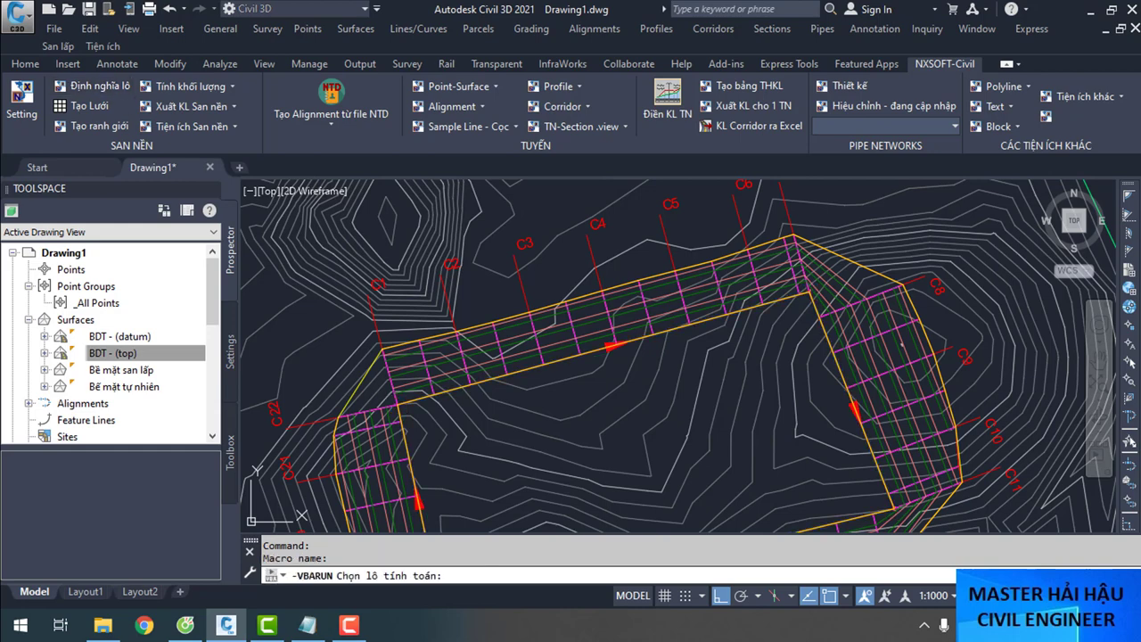
pyautogui.click(554, 366)
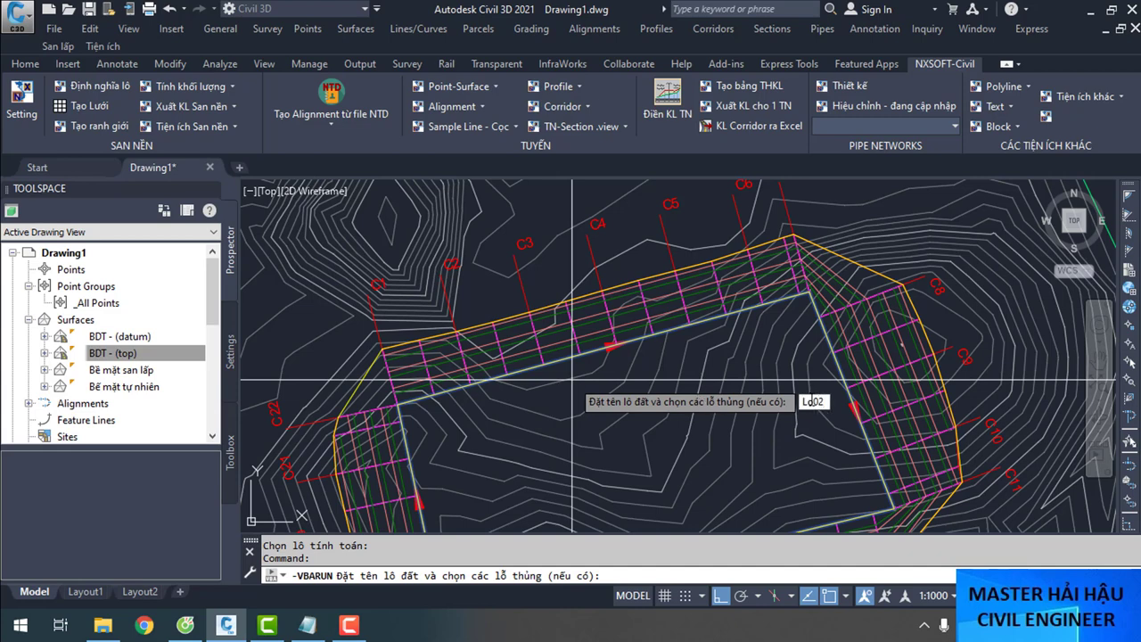
pyautogui.press('Return')
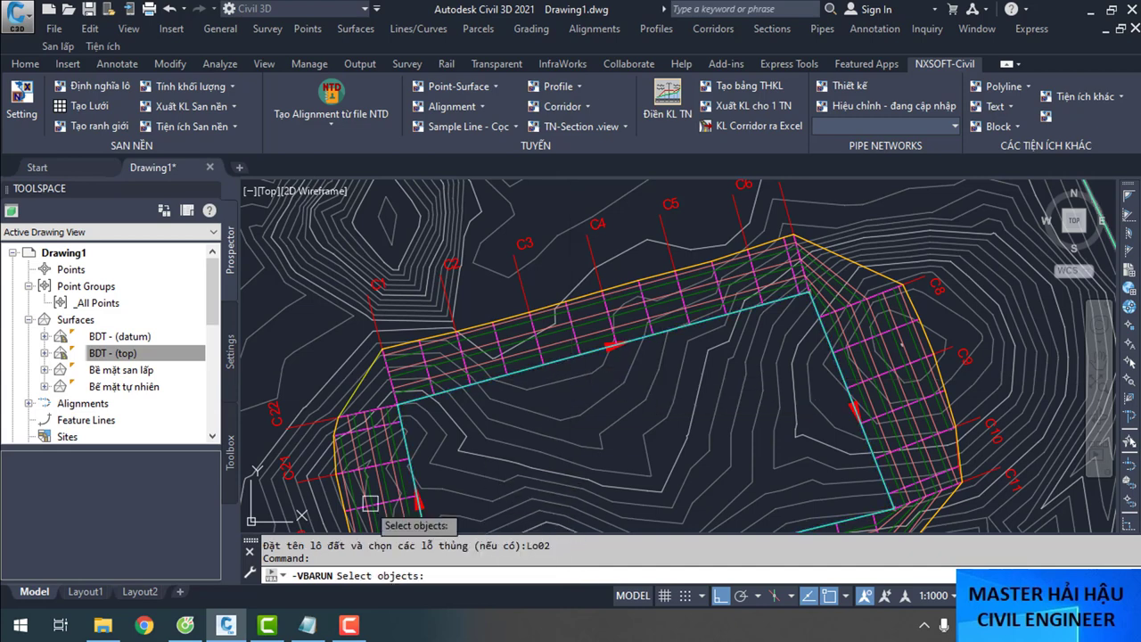
pyautogui.moveTo(650, 427); pyautogui.dragTo(734, 318, button='middle')
pyautogui.scroll(-2, 734, 318)
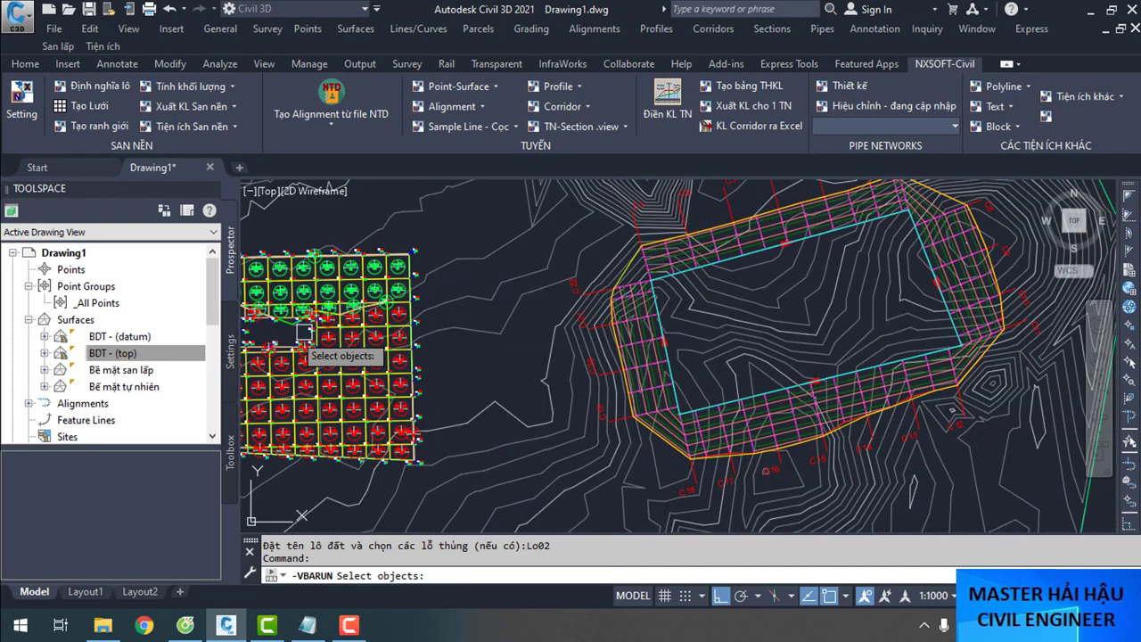
pyautogui.moveTo(588, 334)
pyautogui.mouseDown(button='middle')
pyautogui.moveTo(601, 308)
pyautogui.moveTo(553, 327)
pyautogui.moveTo(555, 348)
pyautogui.moveTo(541, 353)
pyautogui.mouseUp(button='middle')
pyautogui.press('Return')
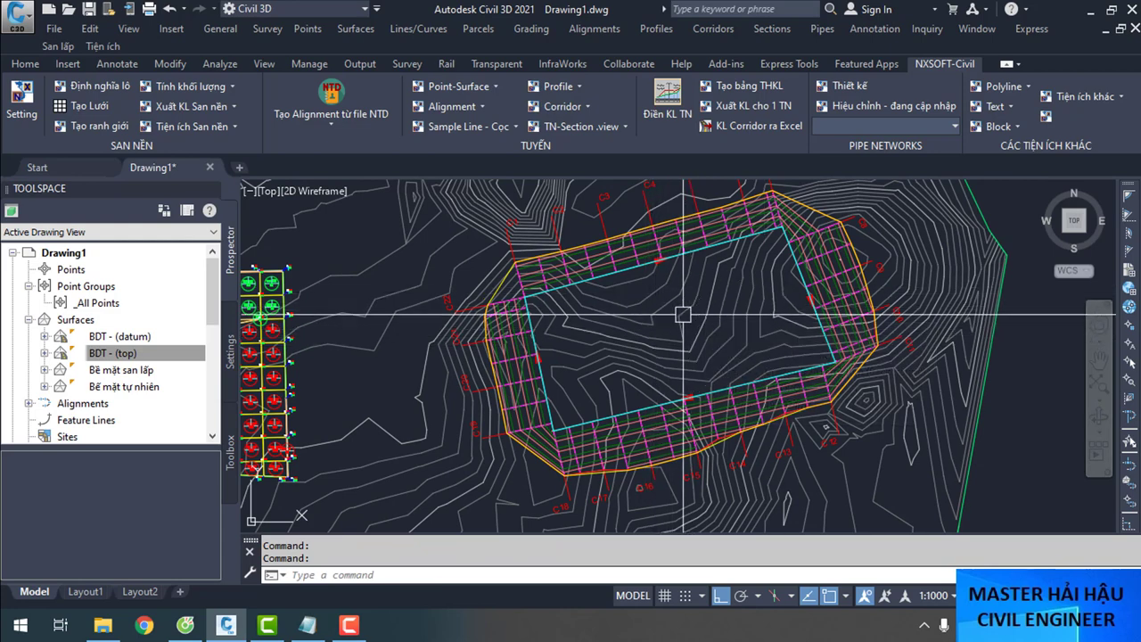
# Set up a grid named Luoi Lo 02 with 20 rows and 20 columns, angled along the lot's north edge
pyautogui.click(89, 107)
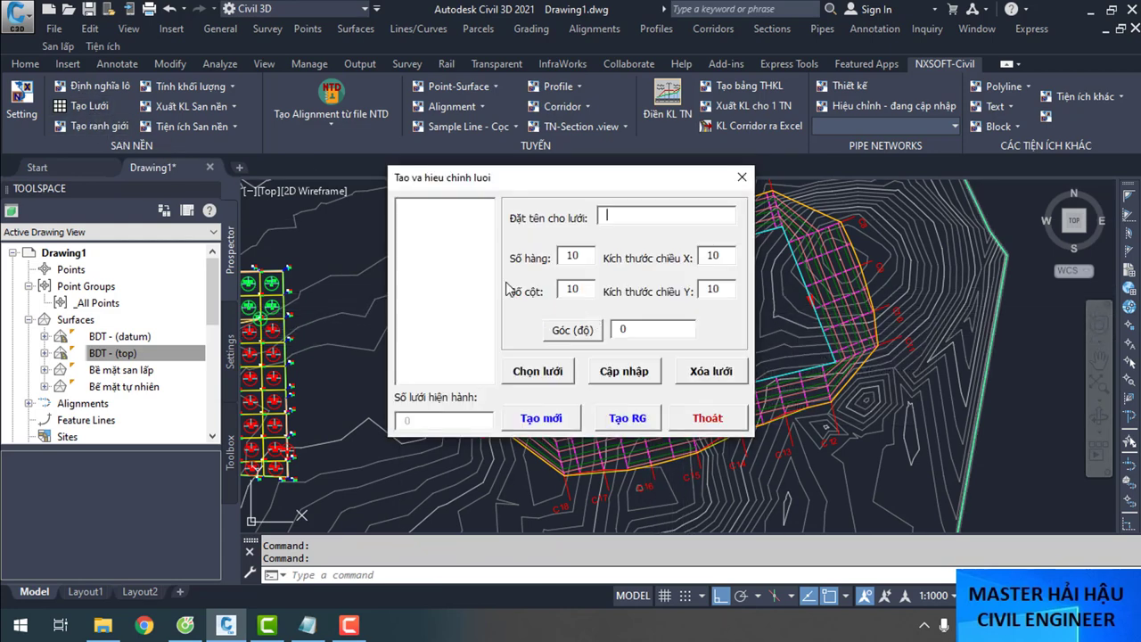
pyautogui.scroll(8, 499, 296)
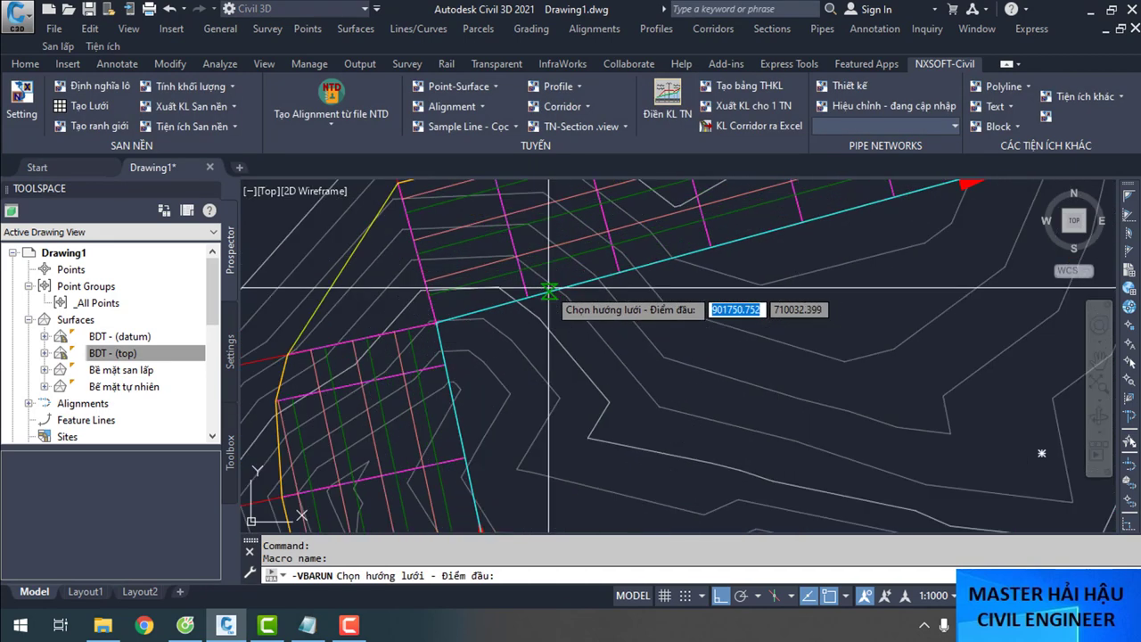
pyautogui.click(507, 296)
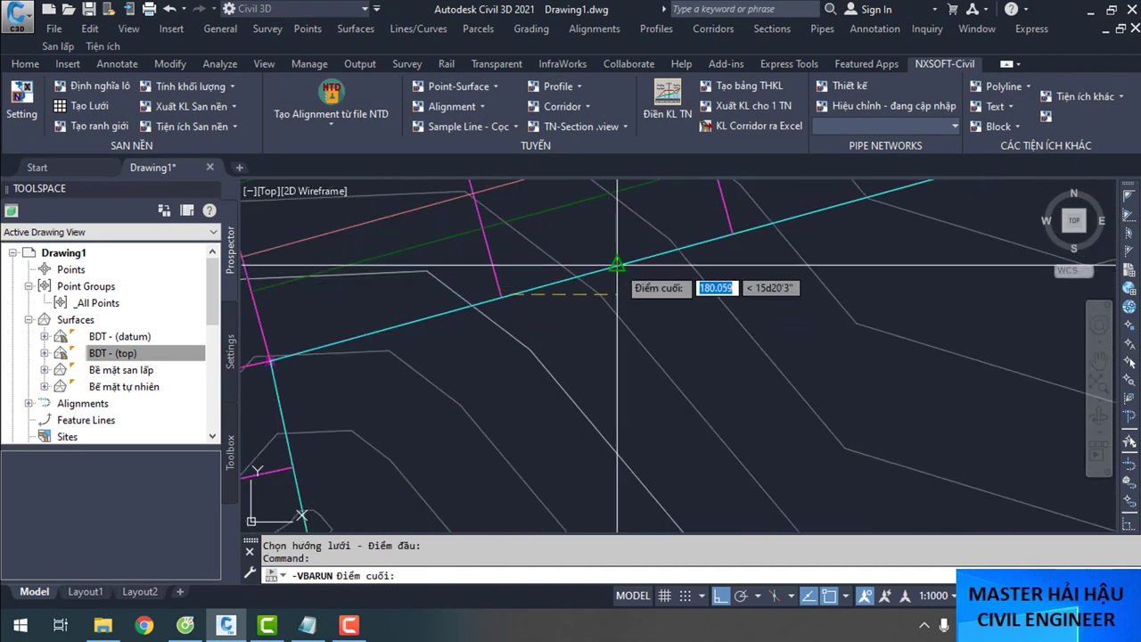
pyautogui.click(610, 267)
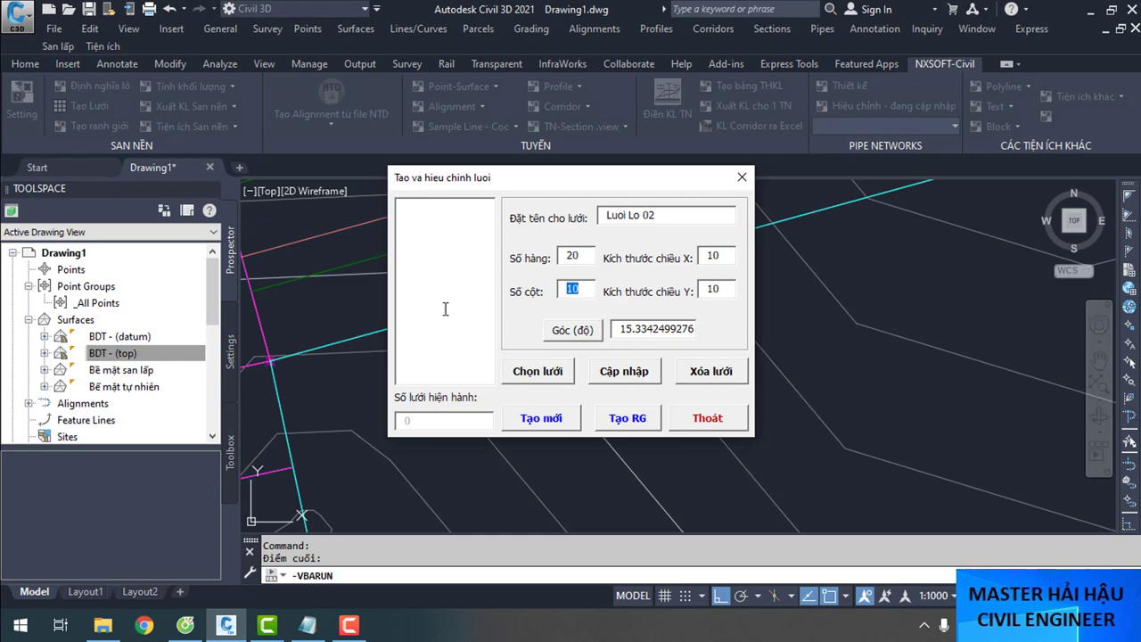
# Create the Luoi Lo 02 grid with its insertion point at the lot's southwest corner, and exit the grid tool
pyautogui.click(559, 422)
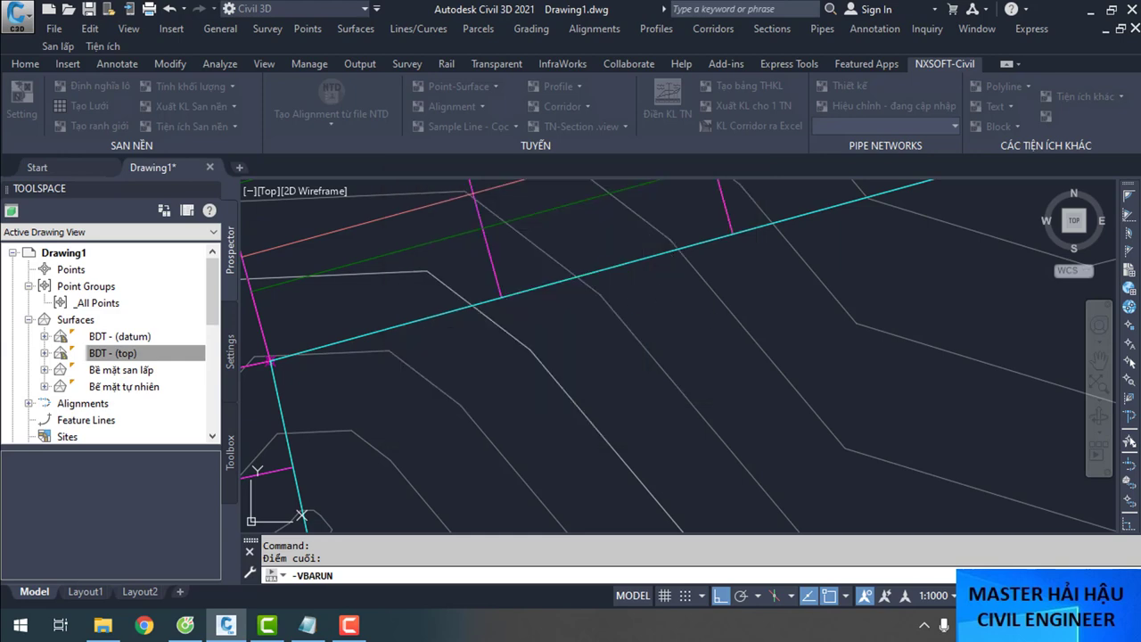
pyautogui.scroll(-5, 713, 276)
pyautogui.scroll(5, 705, 419)
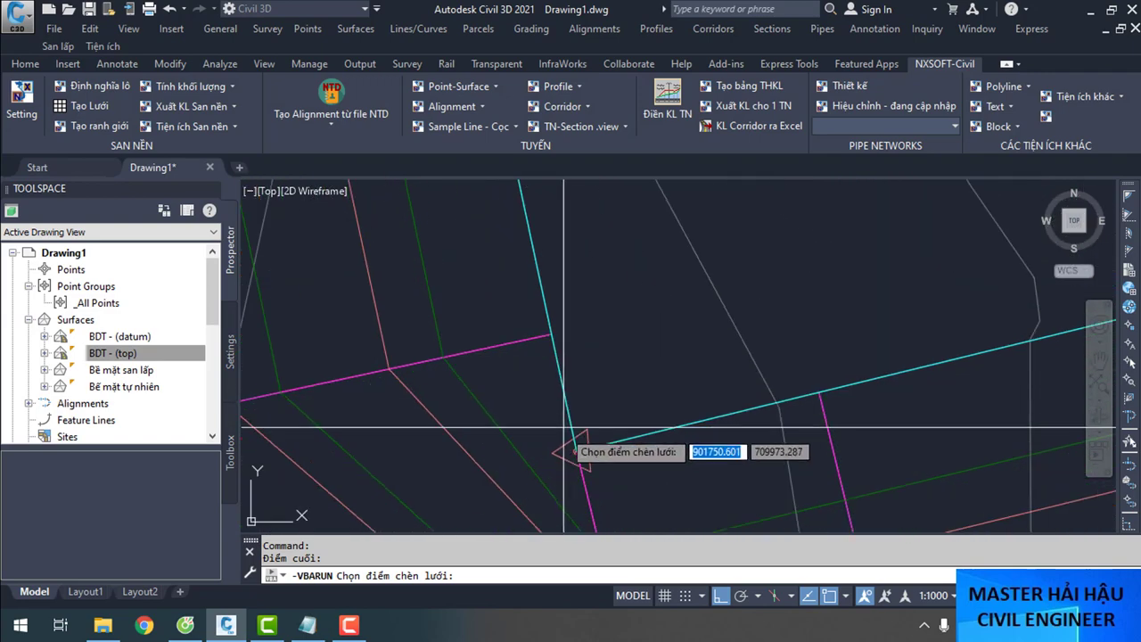
pyautogui.scroll(5, 575, 437)
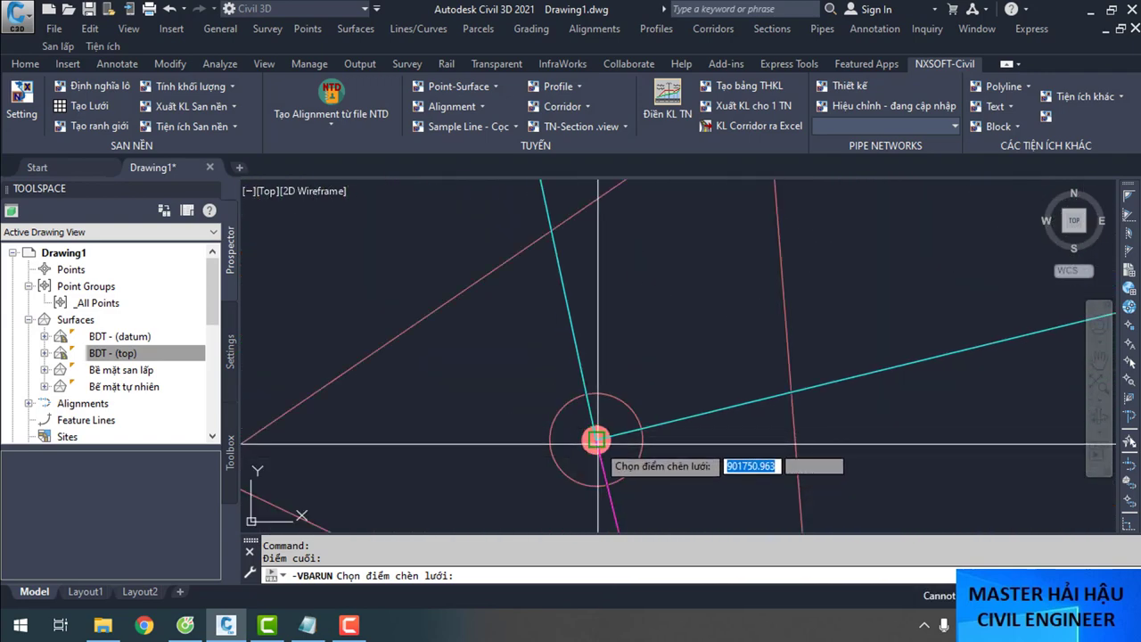
pyautogui.click(596, 439)
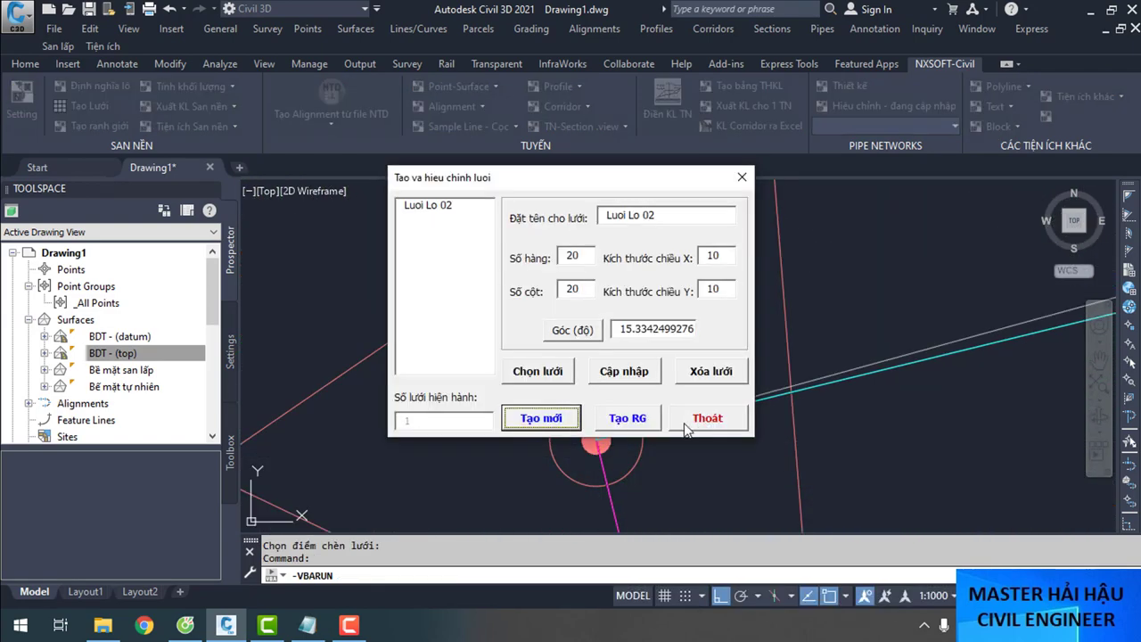
pyautogui.click(706, 422)
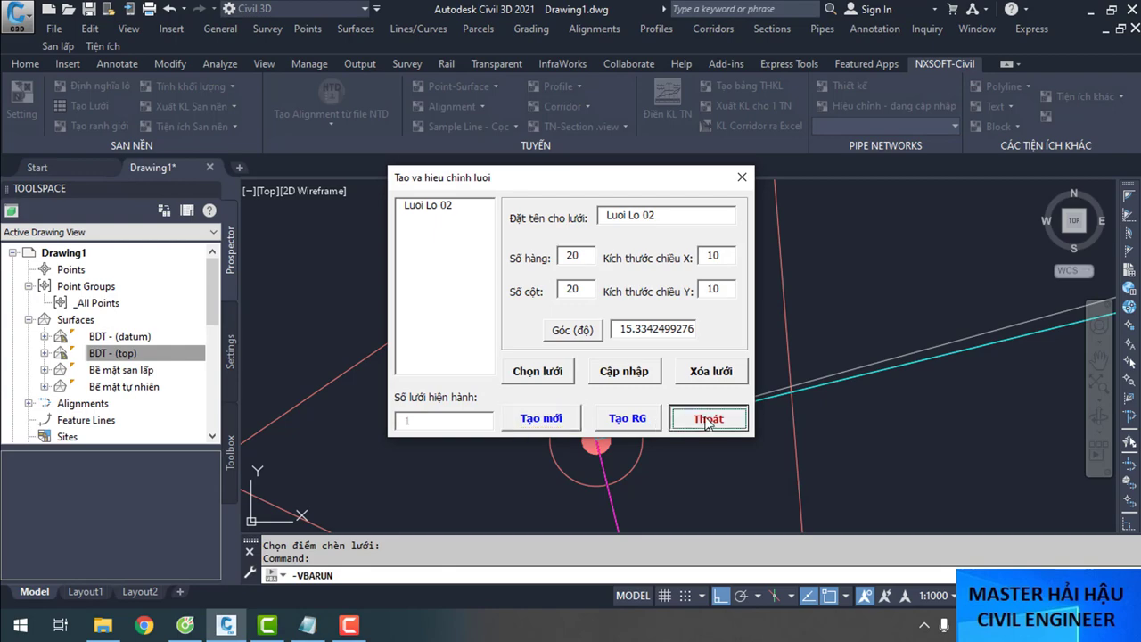
pyautogui.scroll(4, 578, 457)
pyautogui.scroll(-6, 590, 496)
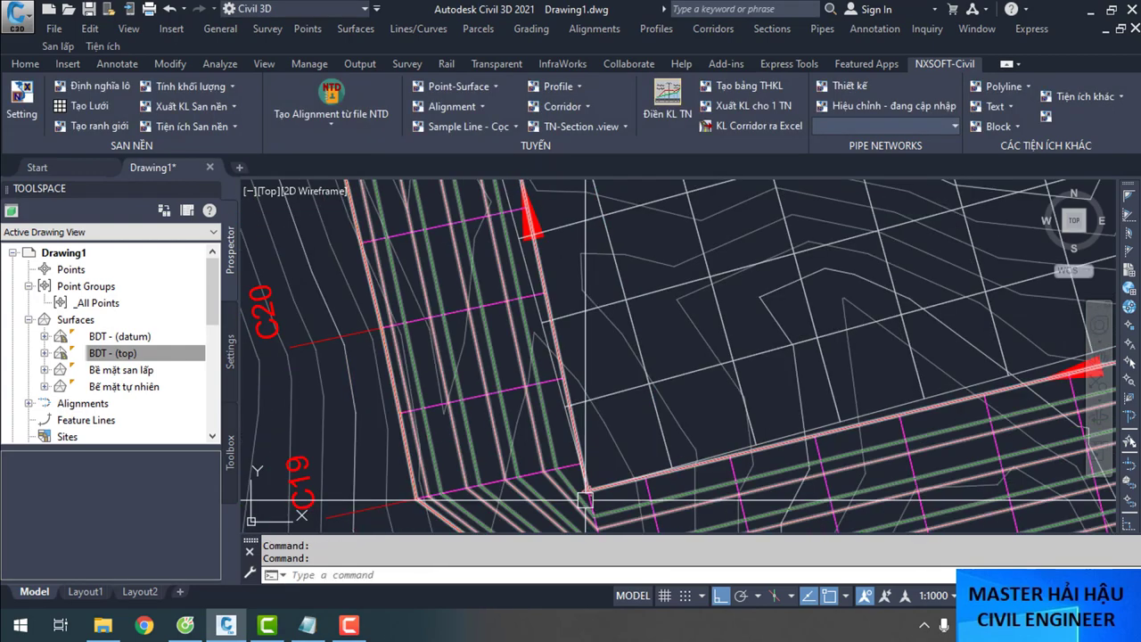
pyautogui.scroll(5, 561, 395)
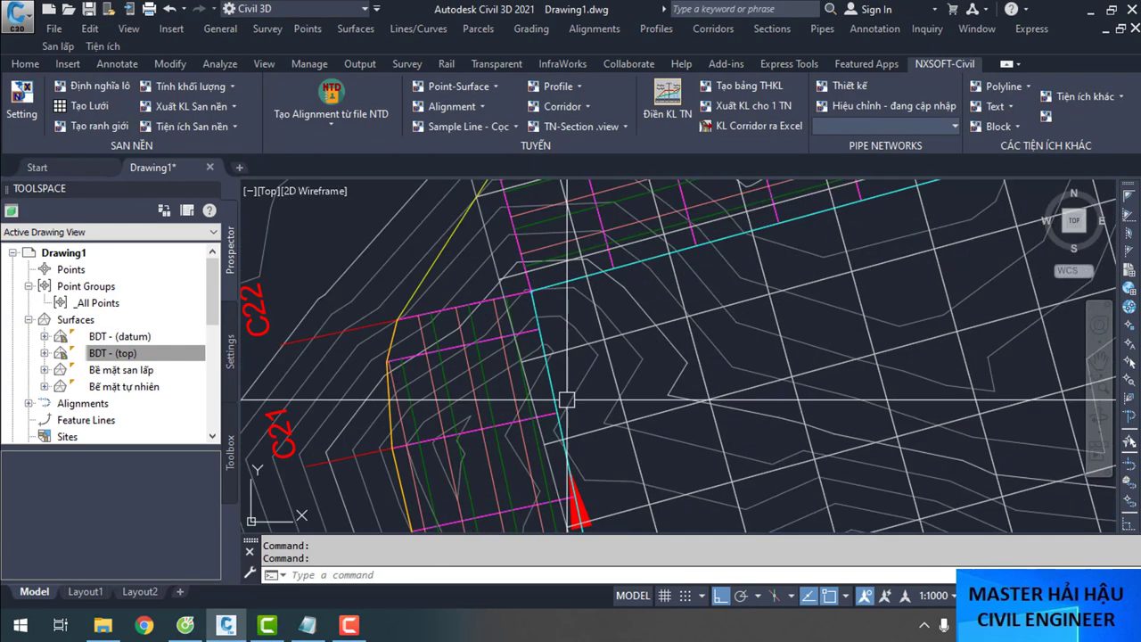
# Move the Luoi Lo 02 grid from a grid intersection onto the lot's north edge so a grid line follows it
pyautogui.click(597, 336)
pyautogui.scroll(4, 593, 321)
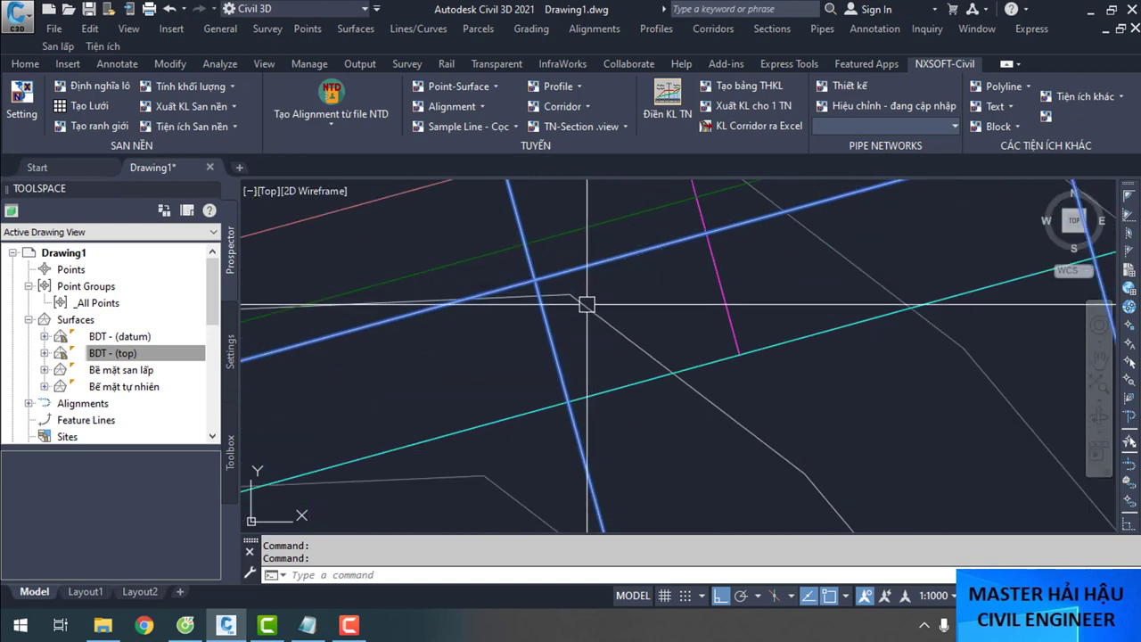
pyautogui.write('m')
pyautogui.press('Return')
pyautogui.click(535, 280)
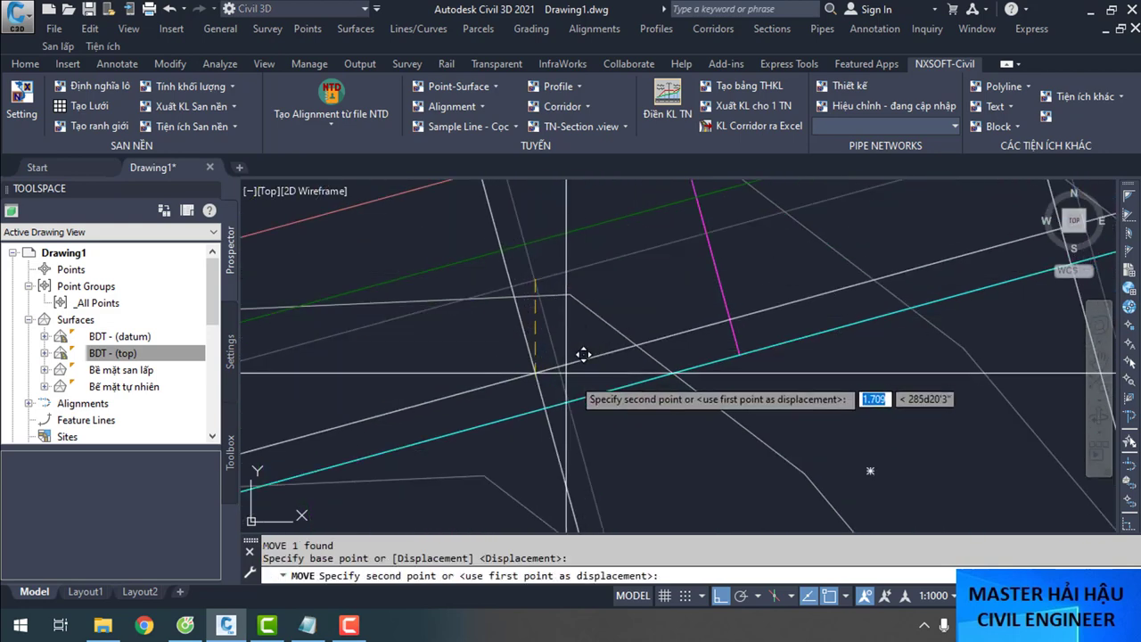
pyautogui.click(568, 404)
pyautogui.scroll(-5, 644, 293)
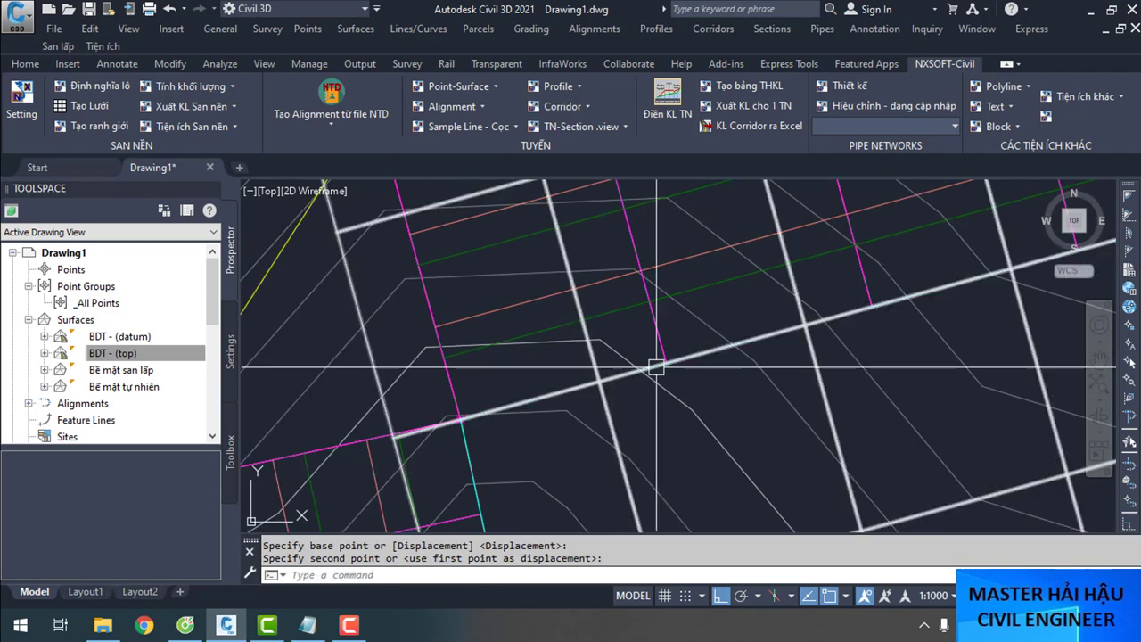
pyautogui.scroll(2, 624, 268)
pyautogui.scroll(5, 612, 271)
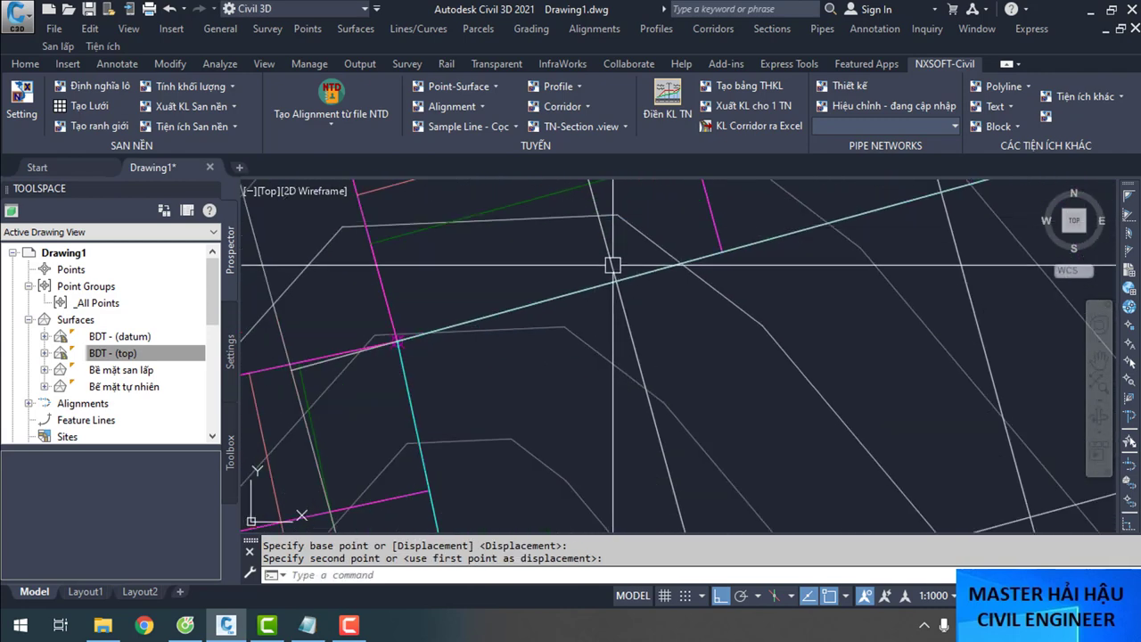
pyautogui.scroll(-3, 660, 294)
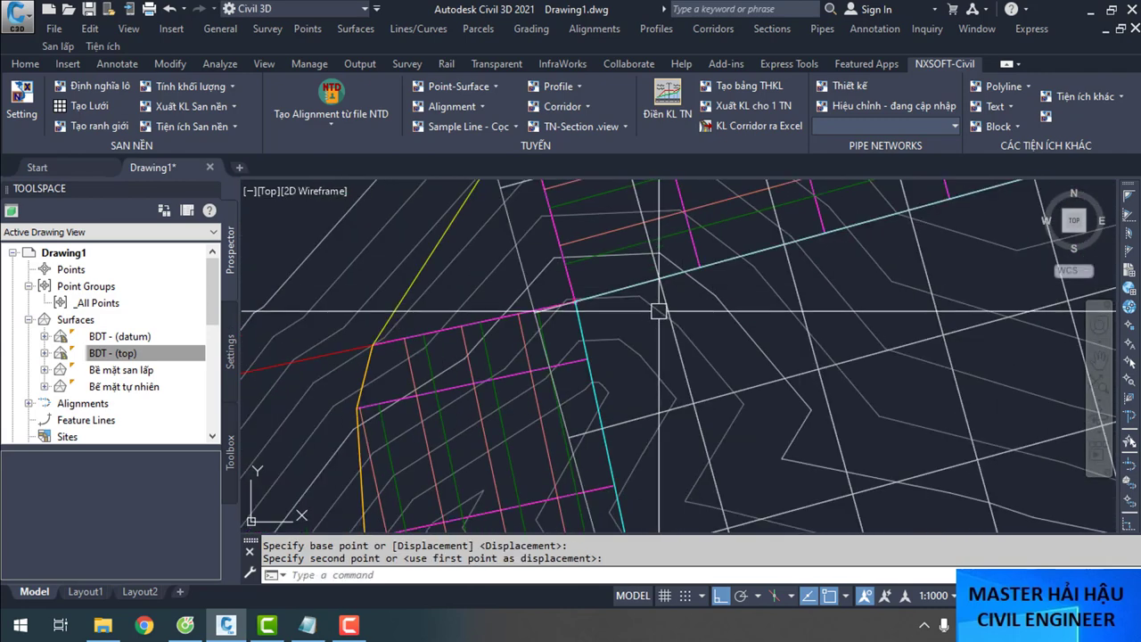
# Move the grid so its southwest corner lands on the southwest corner of the lot
pyautogui.moveTo(642, 294); pyautogui.dragTo(610, 192, button='middle')
pyautogui.scroll(-4, 597, 268)
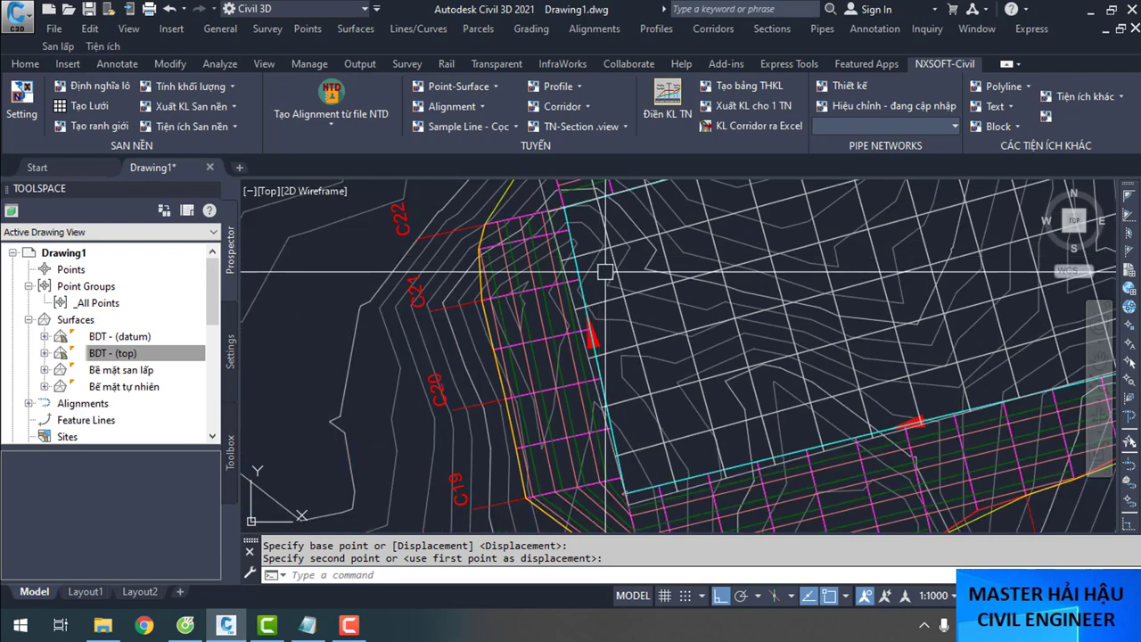
pyautogui.scroll(7, 557, 428)
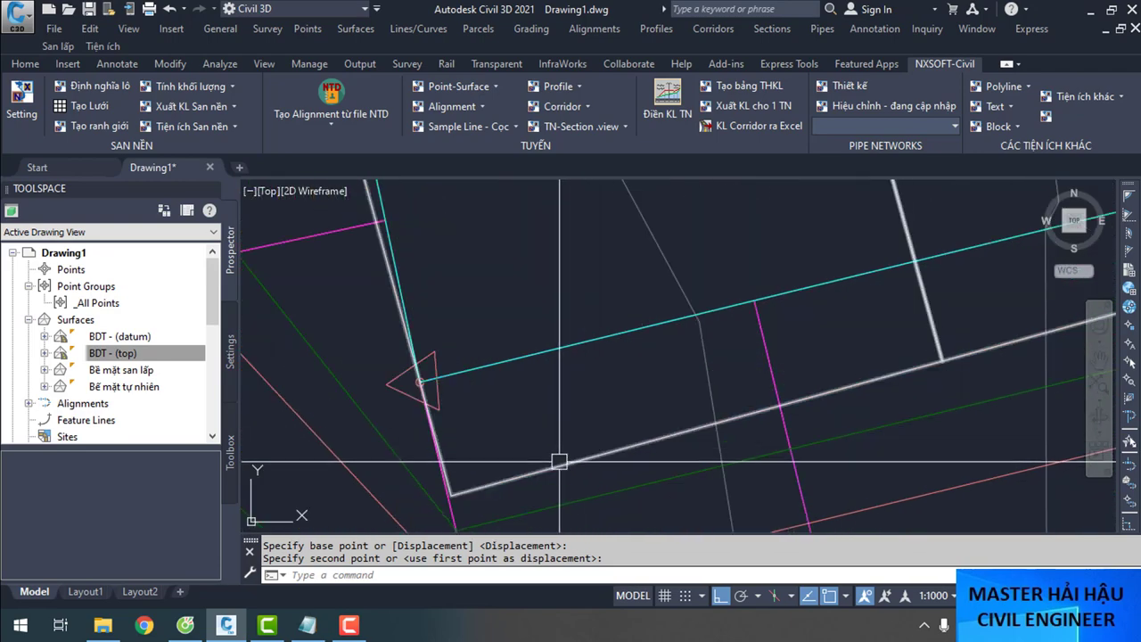
pyautogui.click(449, 492)
pyautogui.press('Return')
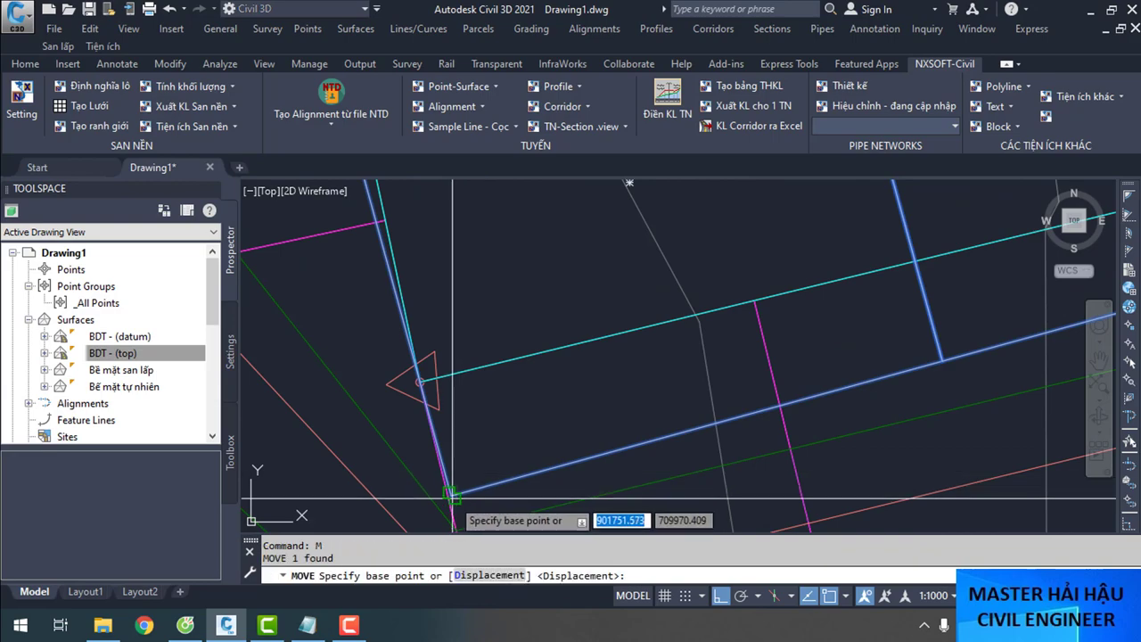
pyautogui.click(451, 493)
pyautogui.scroll(5, 423, 357)
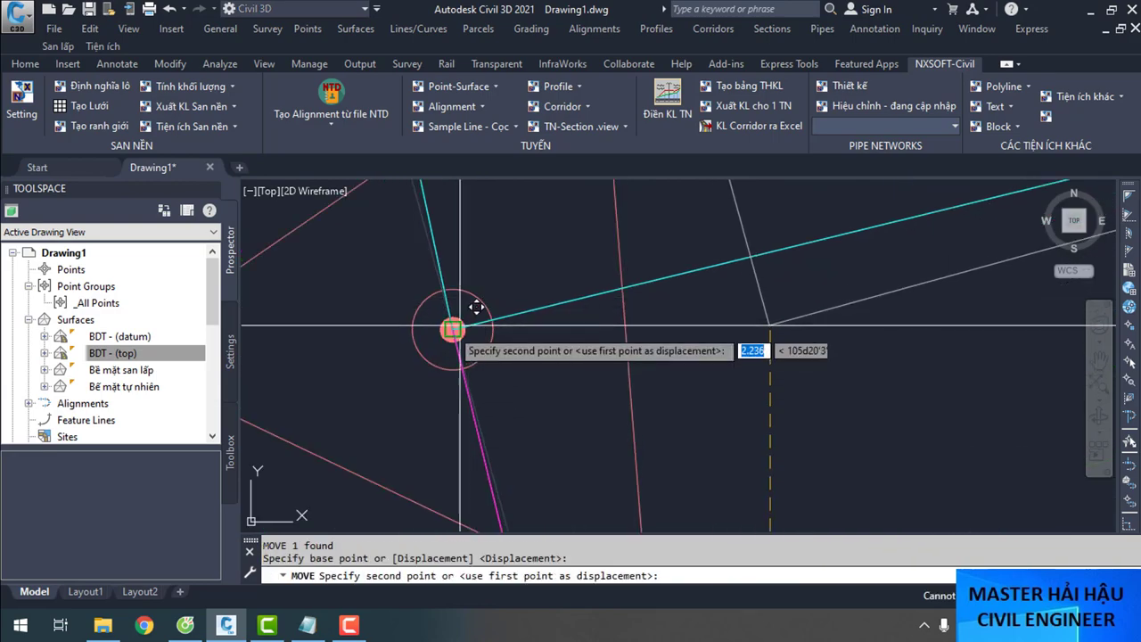
pyautogui.click(453, 328)
pyautogui.scroll(-4, 463, 375)
pyautogui.scroll(-5, 477, 444)
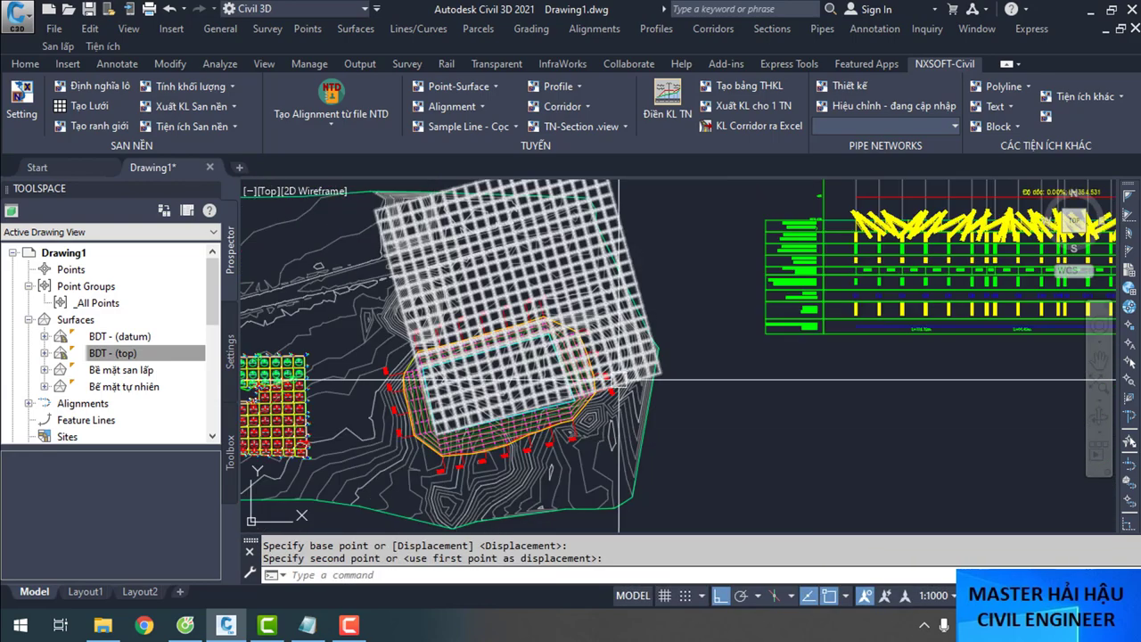
# Move the grid from an intersection on its south edge onto the lot's southeast corner
pyautogui.scroll(7, 477, 444)
pyautogui.click(478, 444)
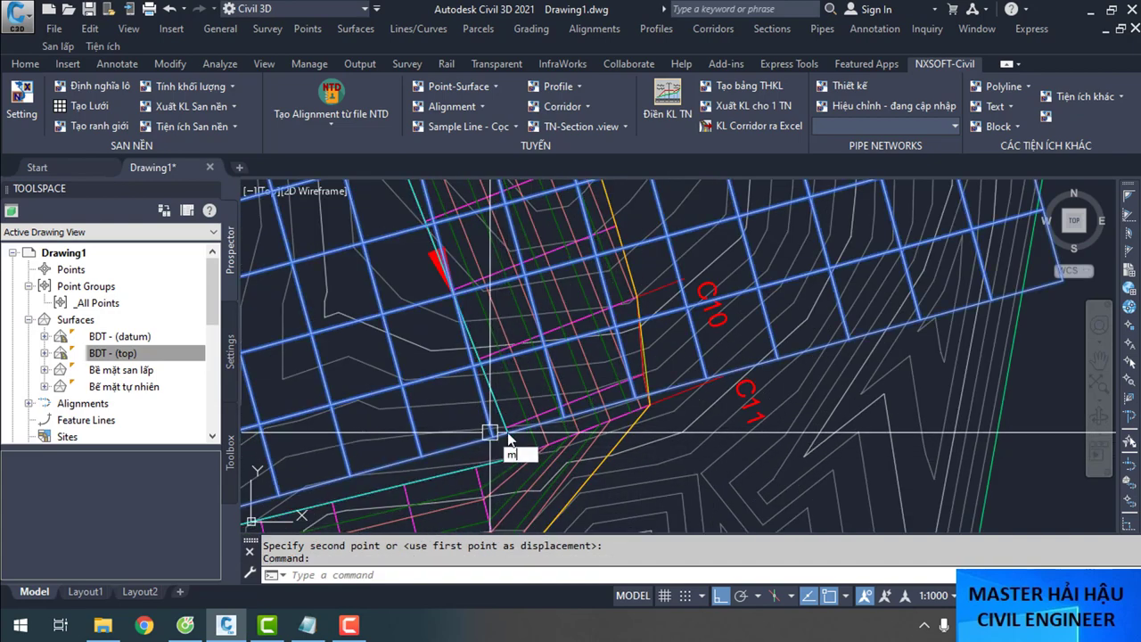
pyautogui.write('m')
pyautogui.press('Return')
pyautogui.scroll(3, 512, 437)
pyautogui.click(599, 405)
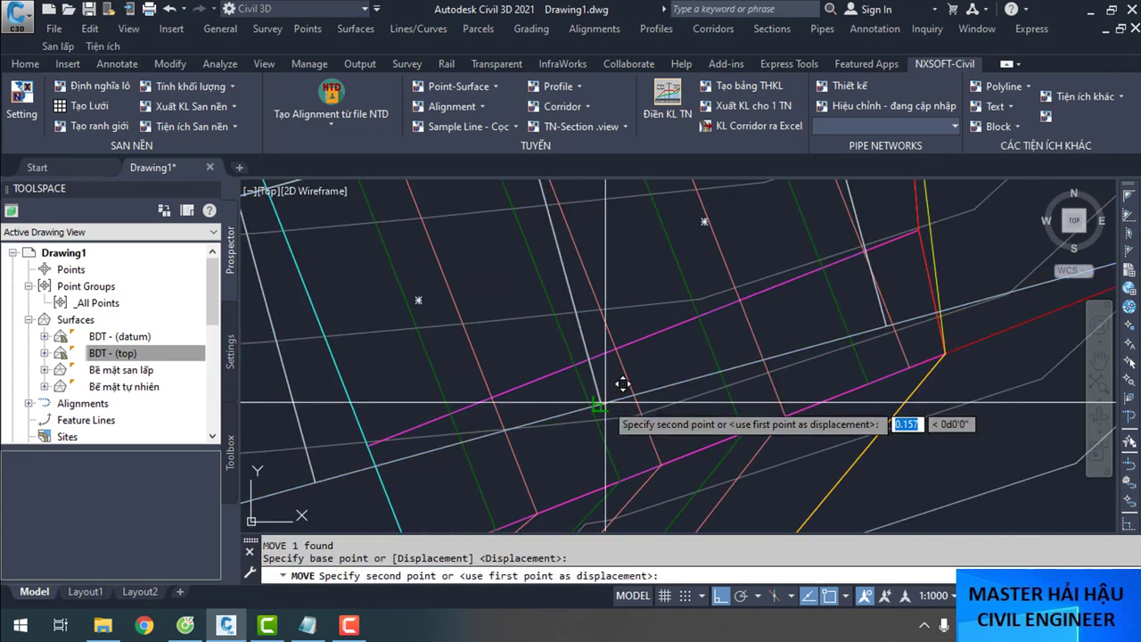
pyautogui.scroll(-2, 606, 377)
pyautogui.scroll(8, 565, 402)
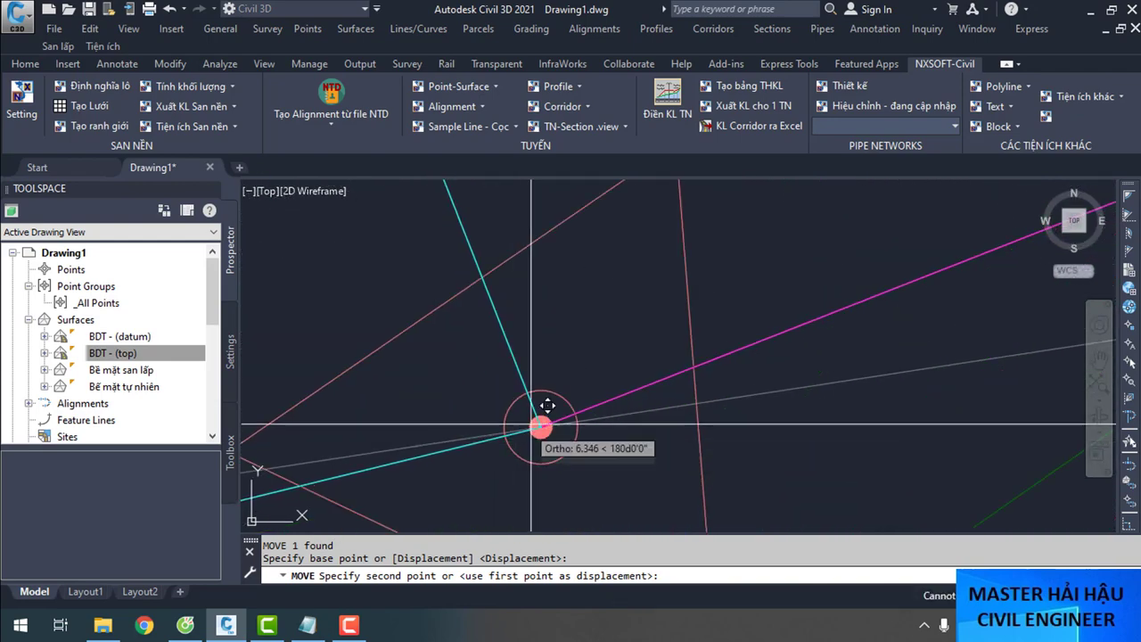
pyautogui.click(531, 426)
pyautogui.scroll(-3, 531, 426)
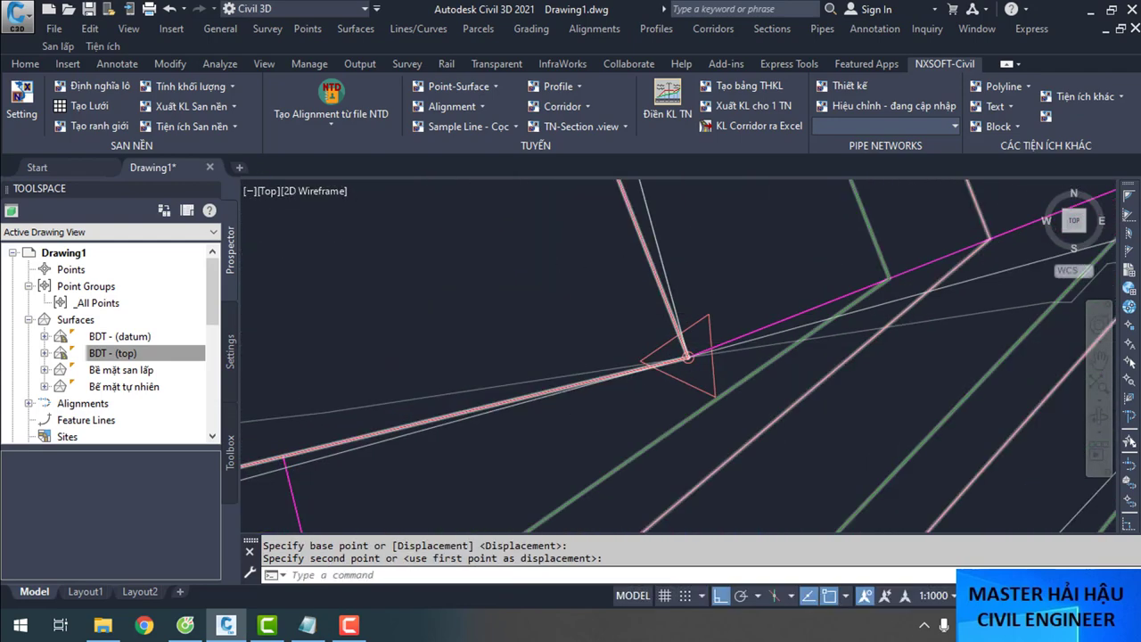
pyautogui.scroll(-5, 686, 356)
pyautogui.scroll(3, 476, 406)
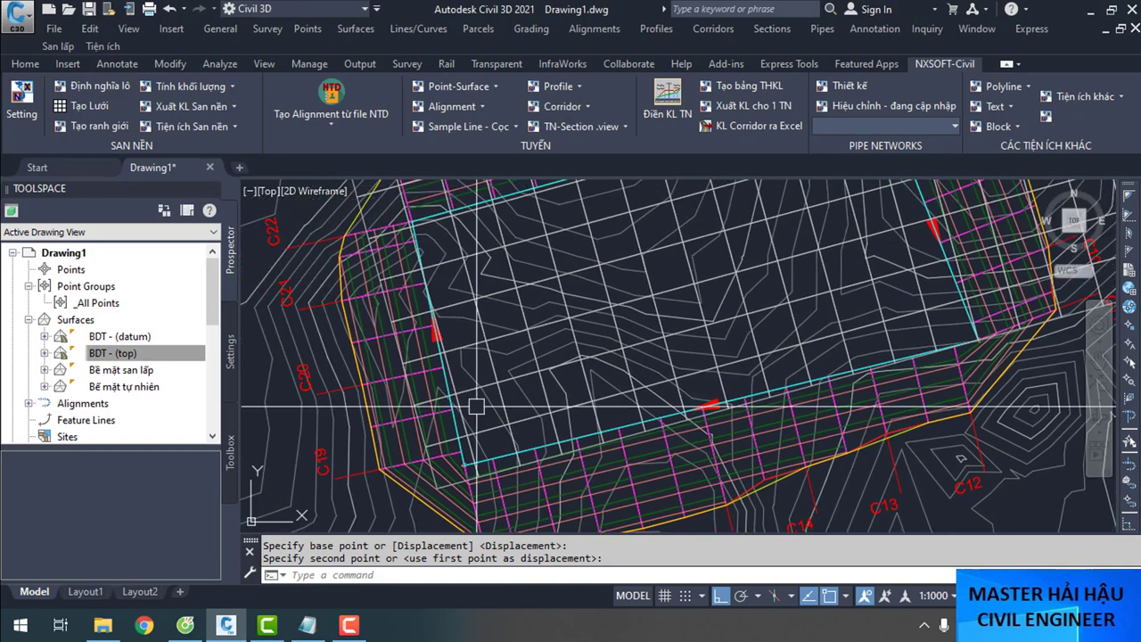
pyautogui.scroll(-4, 535, 365)
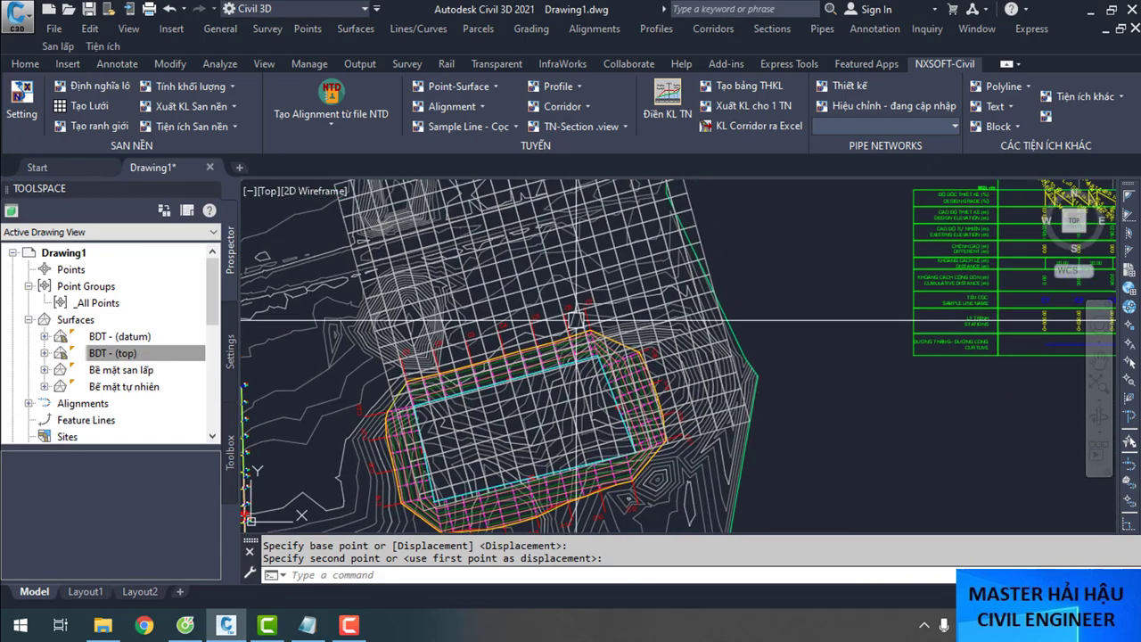
pyautogui.scroll(3, 575, 320)
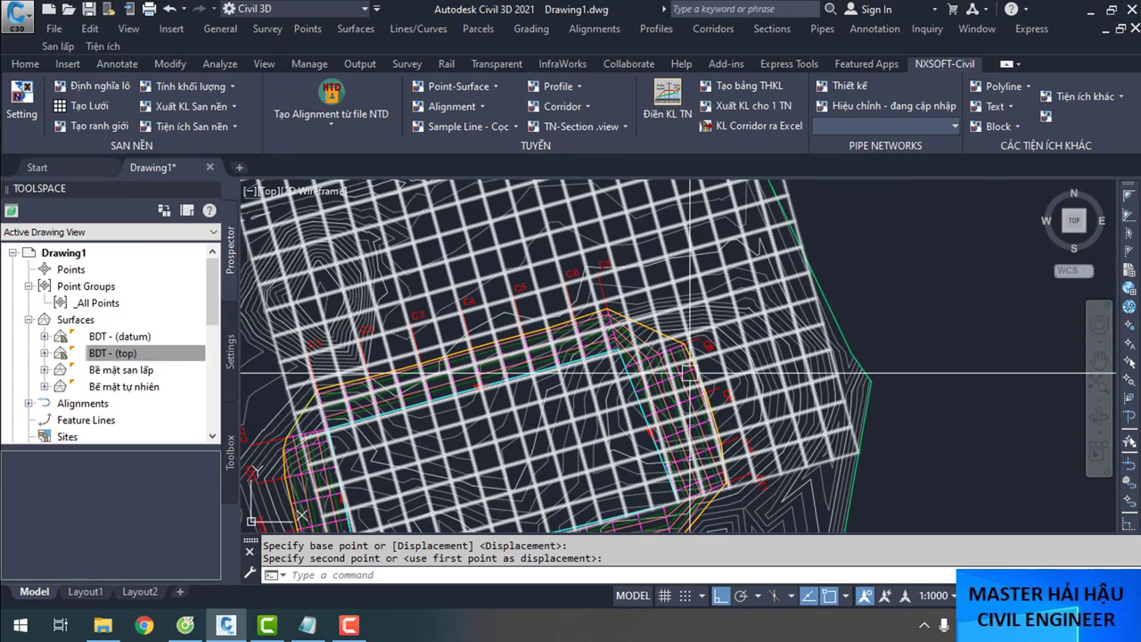
pyautogui.click(103, 125)
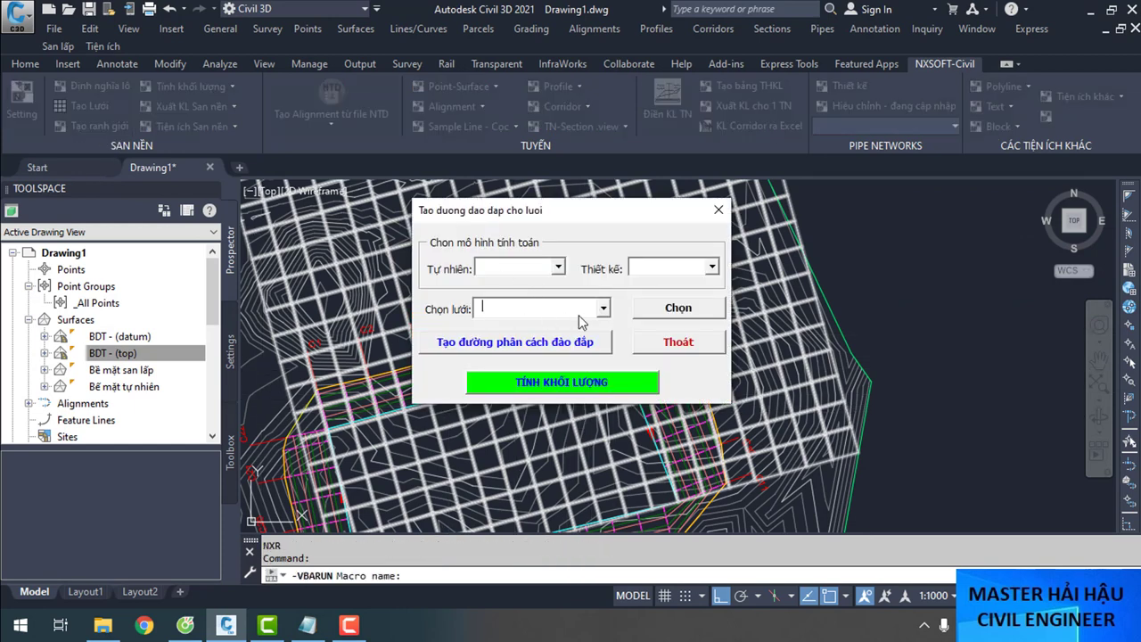
pyautogui.click(558, 267)
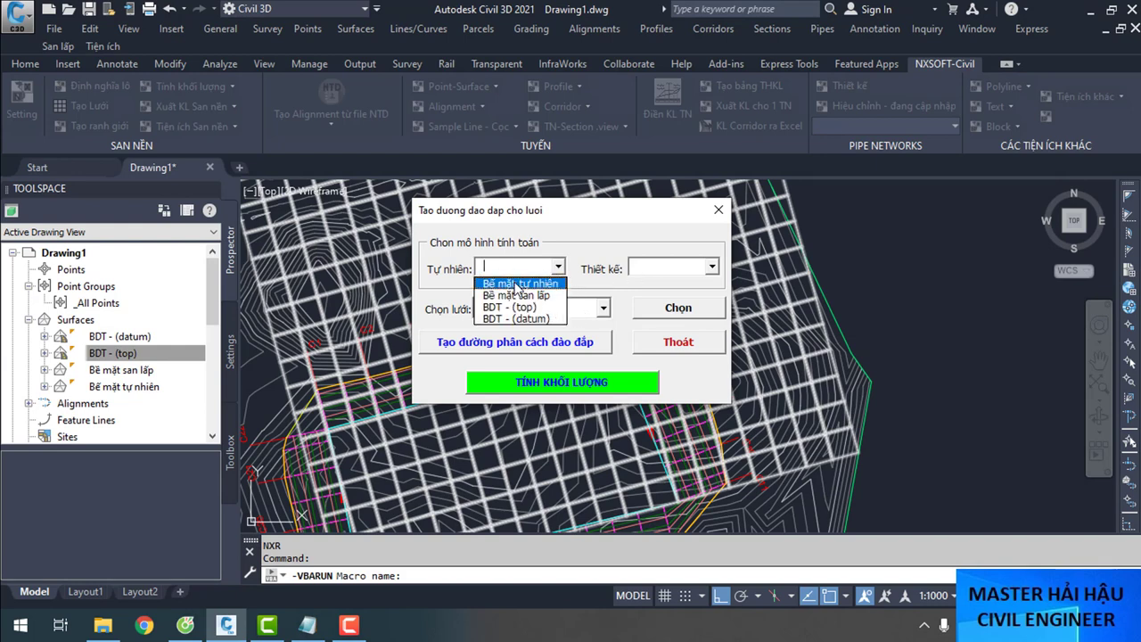
pyautogui.click(517, 284)
pyautogui.click(713, 267)
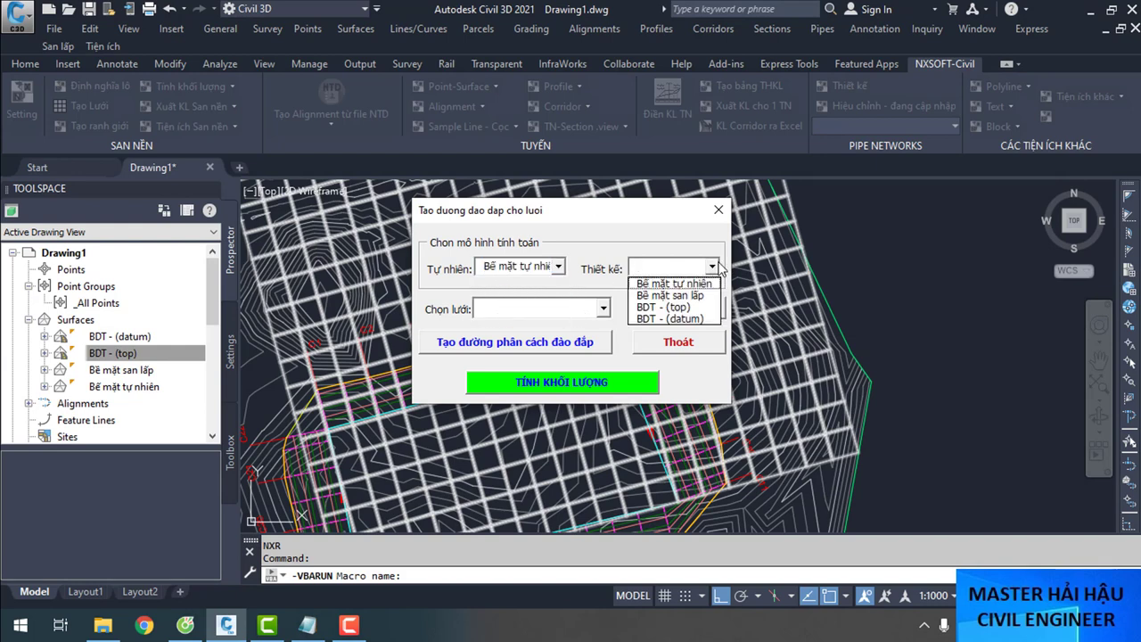
pyautogui.click(719, 209)
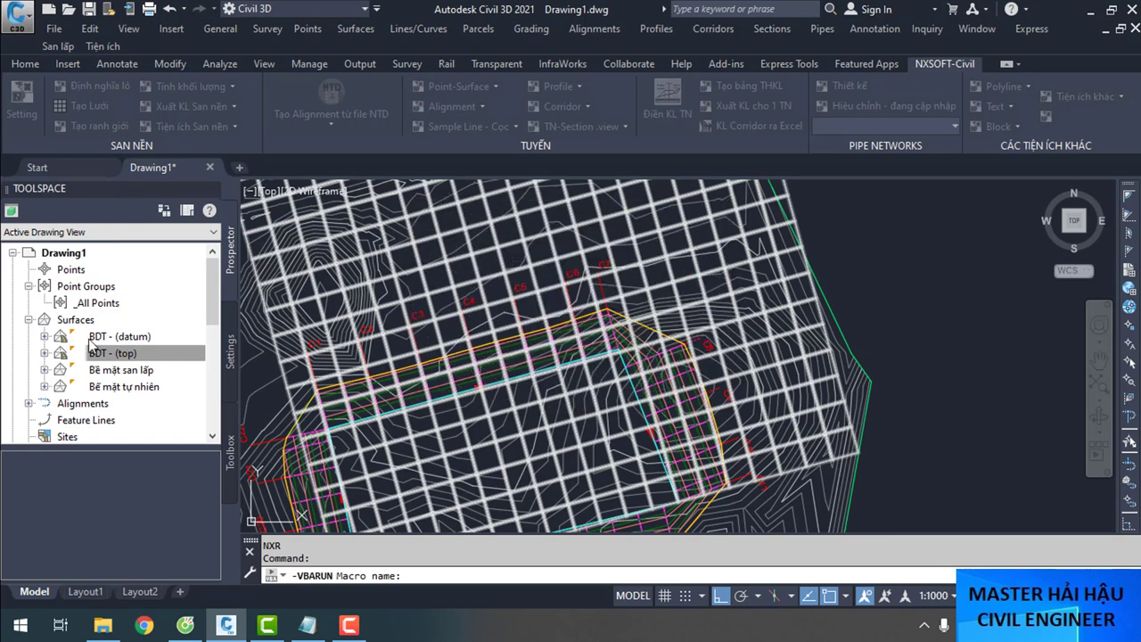
pyautogui.click(124, 354)
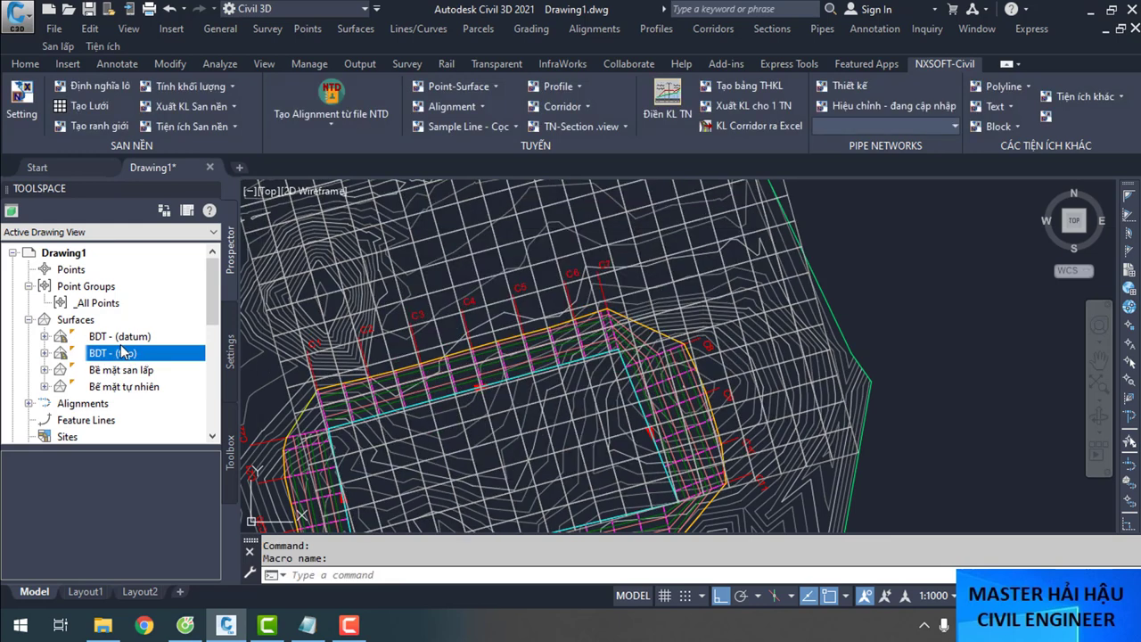
# Start the cut-and-fill boundary tool with Bề mặt tự nhiên as the natural surface and BDT - (top) as the design surface
pyautogui.click(108, 127)
pyautogui.click(711, 268)
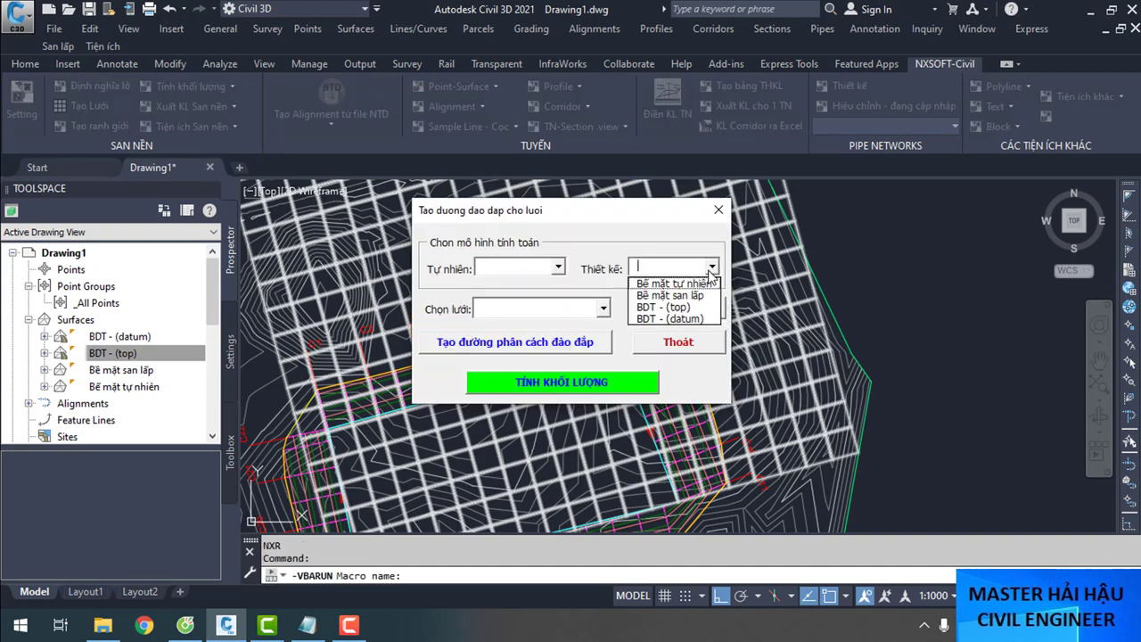
pyautogui.click(559, 268)
pyautogui.click(512, 282)
pyautogui.click(712, 267)
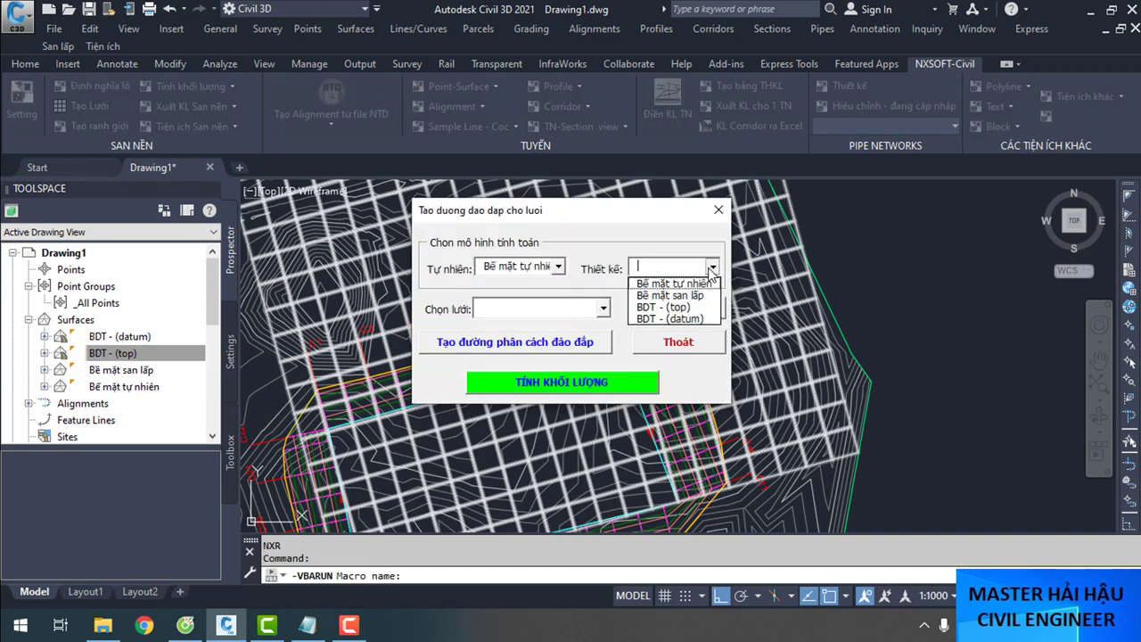
pyautogui.click(674, 308)
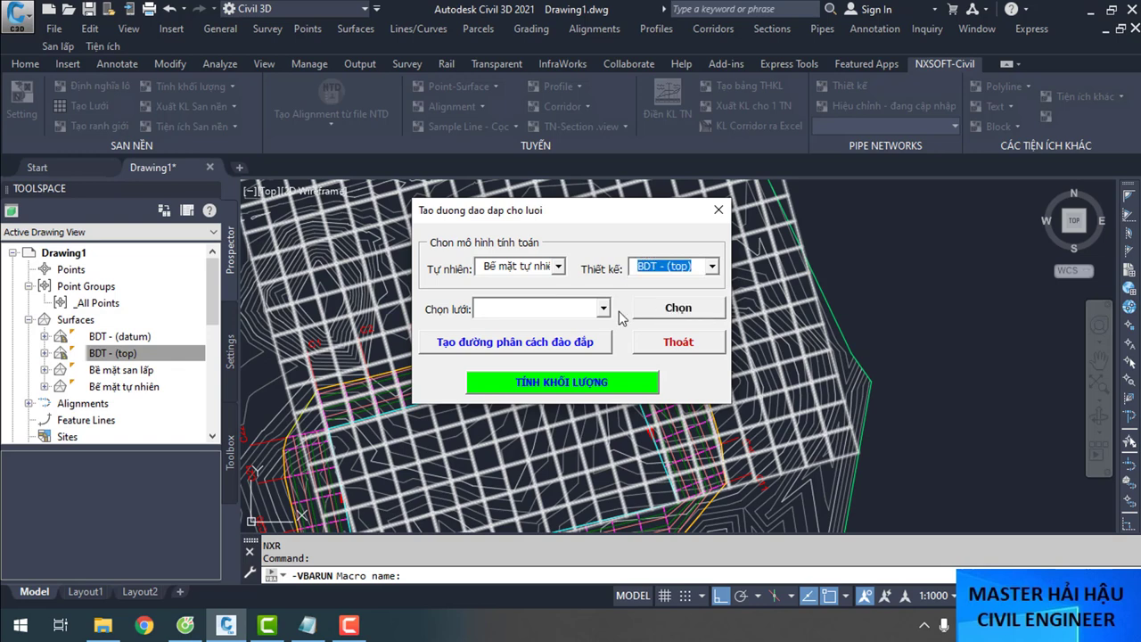
# Create the cut-and-fill dividing line for the Luoi Lo 02 grid
pyautogui.click(604, 309)
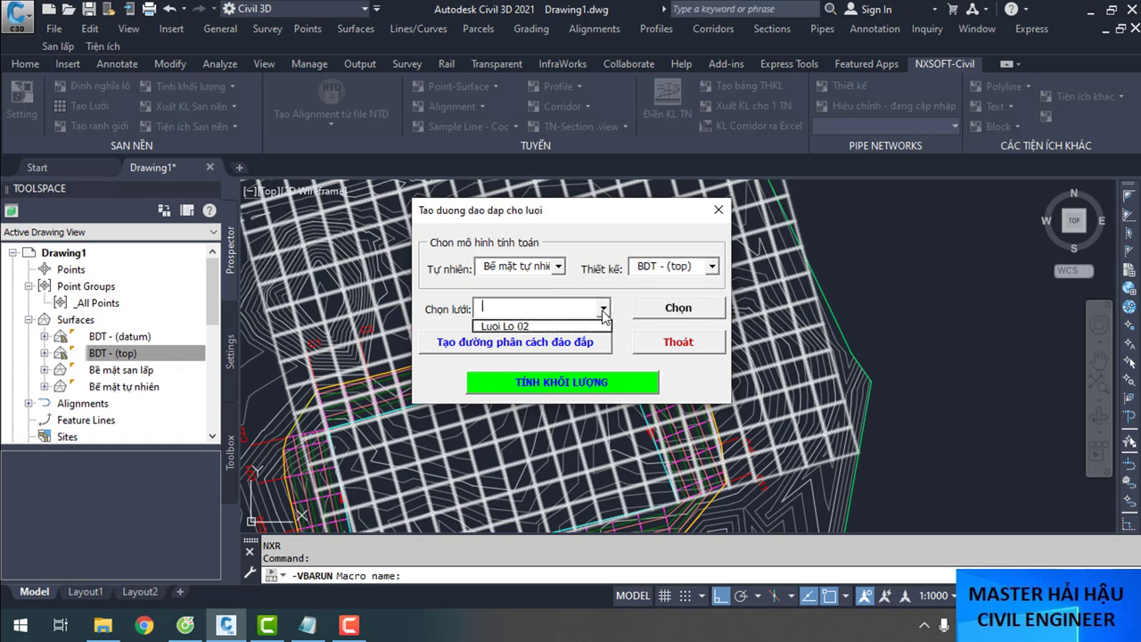
pyautogui.click(502, 327)
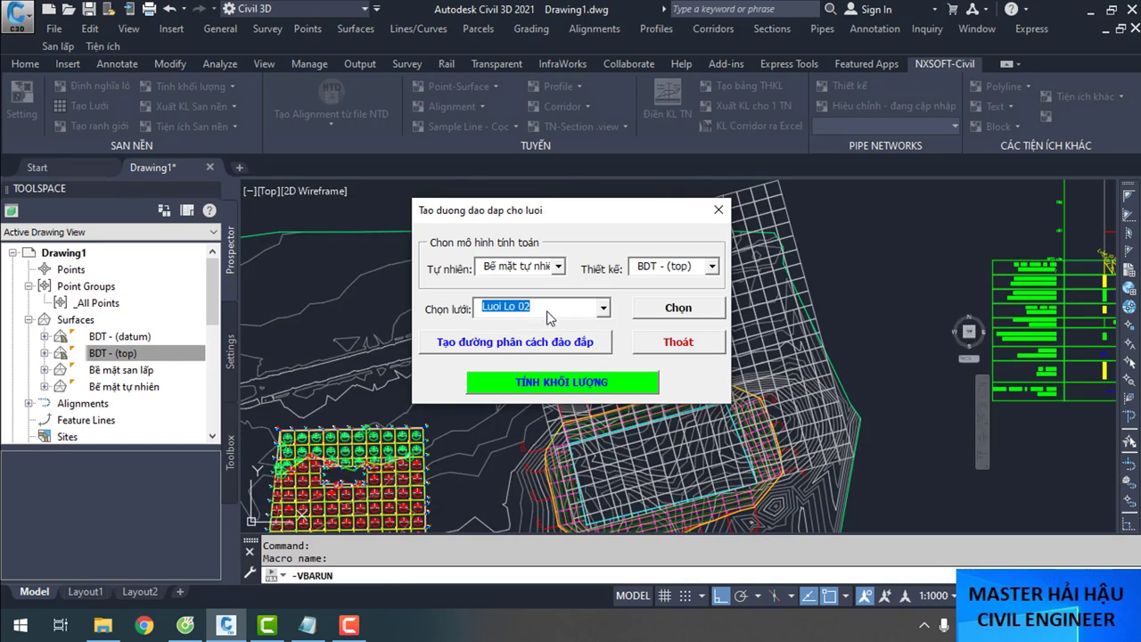
pyautogui.click(552, 344)
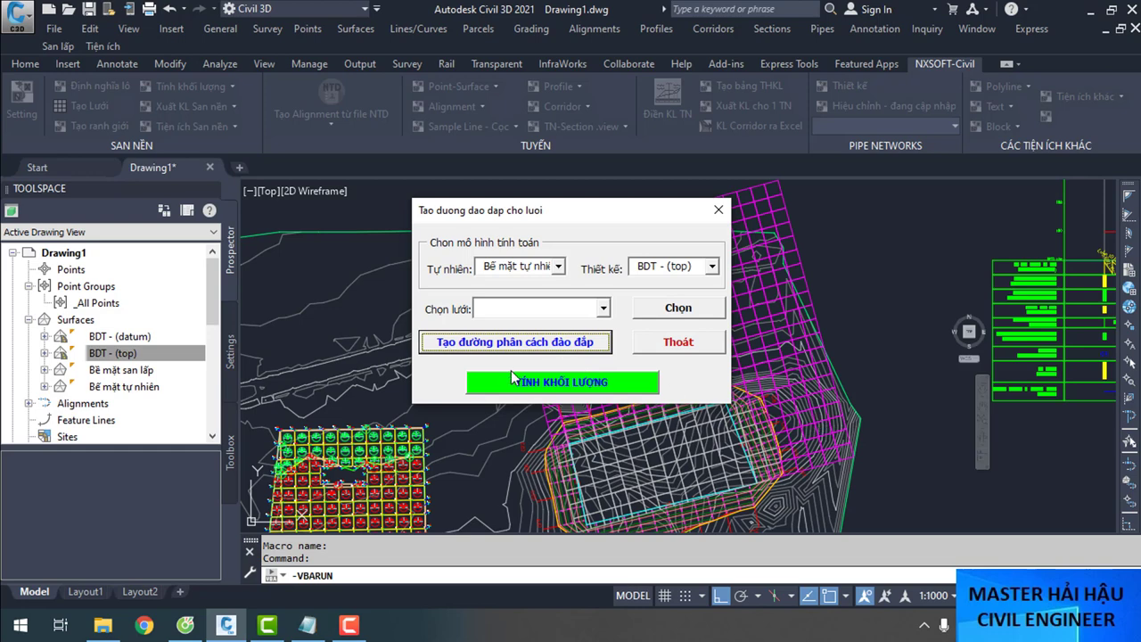
# Set up the volume calculation for grid Luoi Lo 02 and lot Lo02, merging cells smaller than 1/3
pyautogui.click(579, 387)
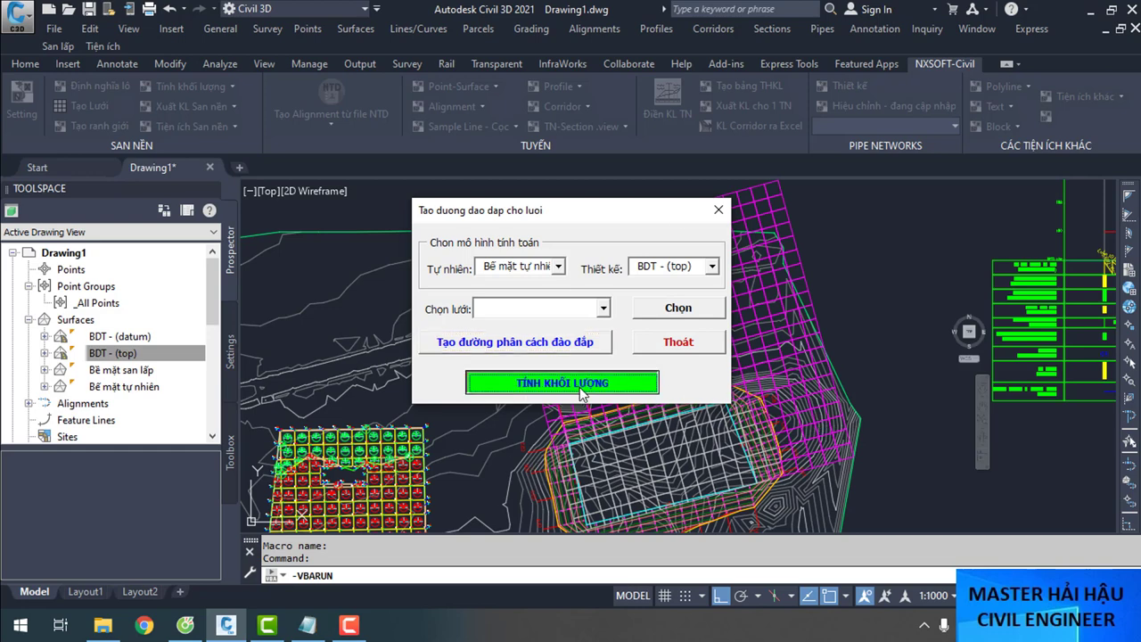
pyautogui.click(638, 202)
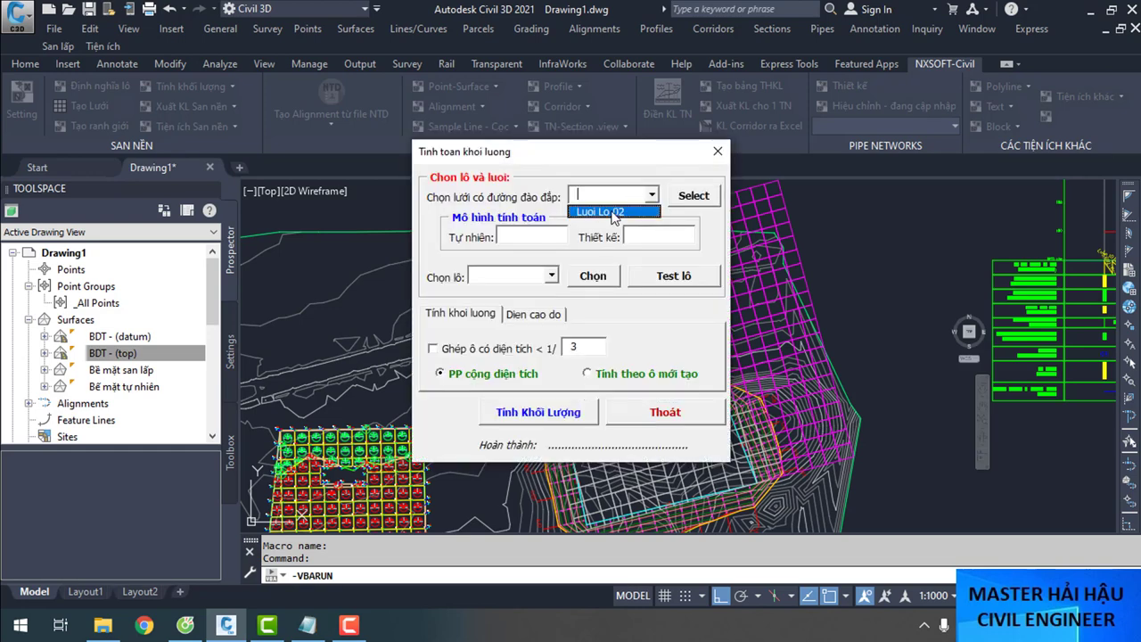
pyautogui.click(613, 214)
pyautogui.click(549, 278)
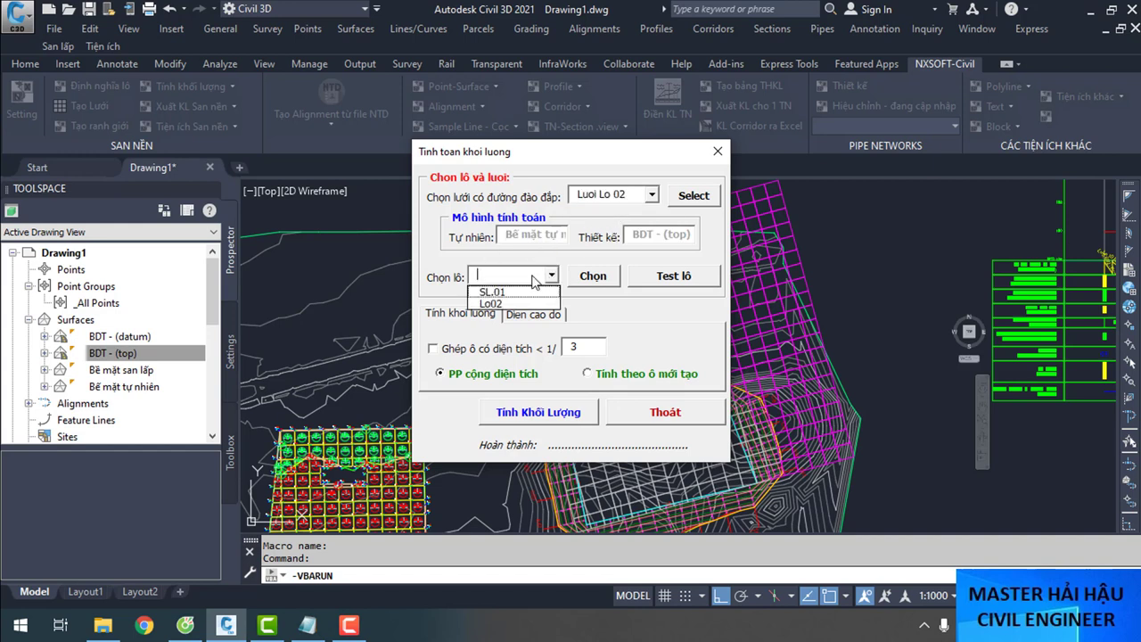
pyautogui.click(496, 305)
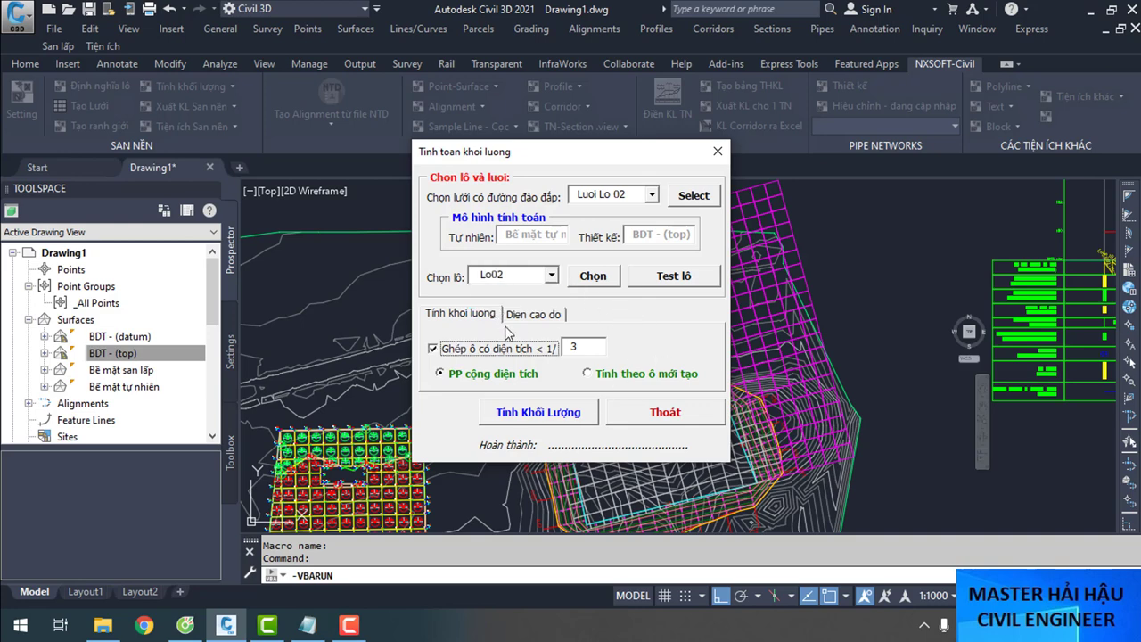
# Calculate the earthwork volumes of lot Lo02 with the area-sum method and exit the volume tool
pyautogui.click(555, 417)
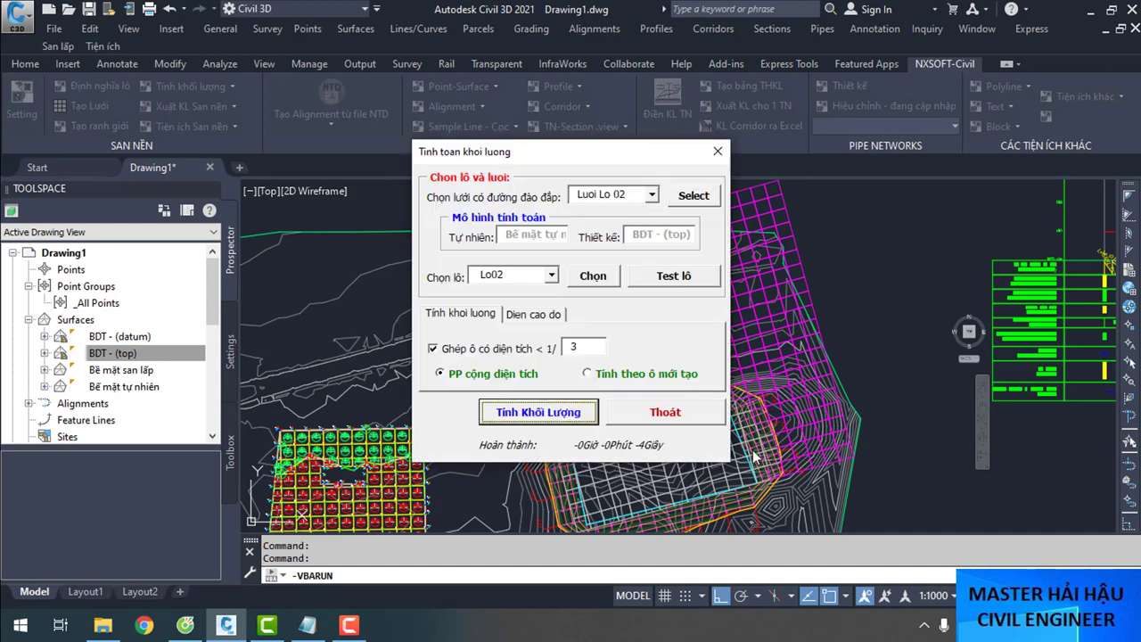
pyautogui.click(665, 411)
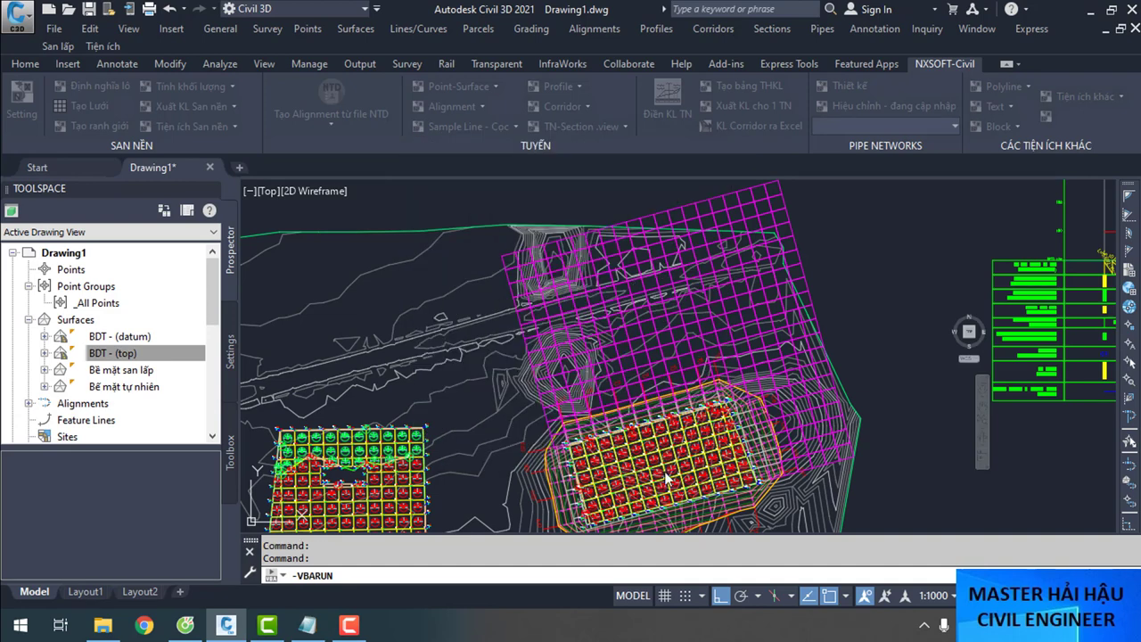
pyautogui.scroll(5, 655, 457)
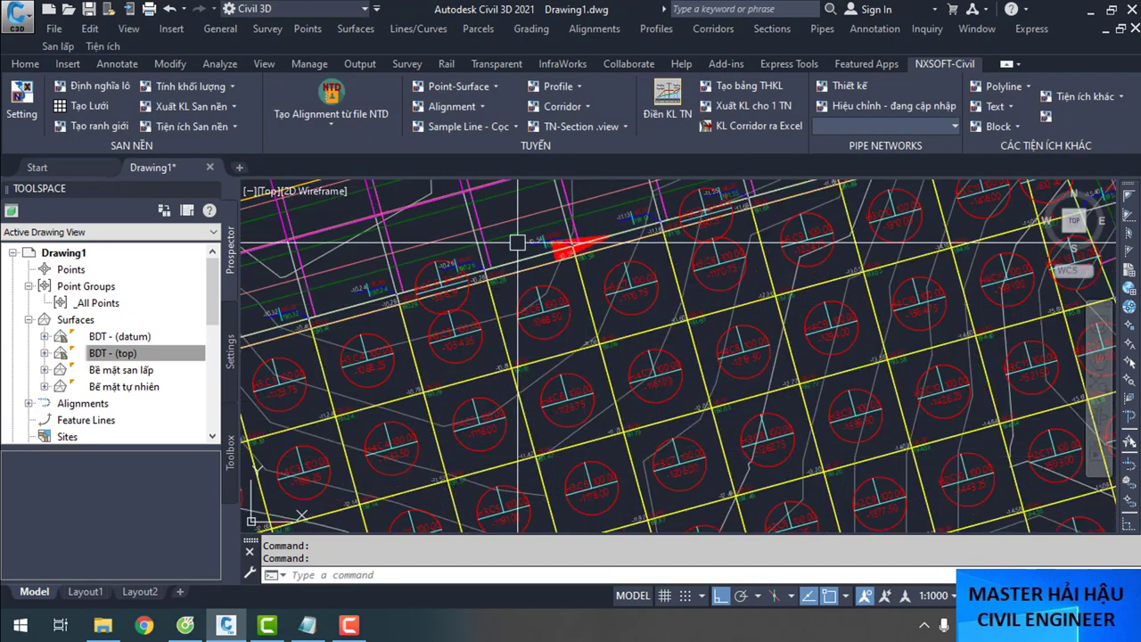
# Erase the large magenta grid that extends over and beyond inner lot Lo02
pyautogui.scroll(-5, 800, 243)
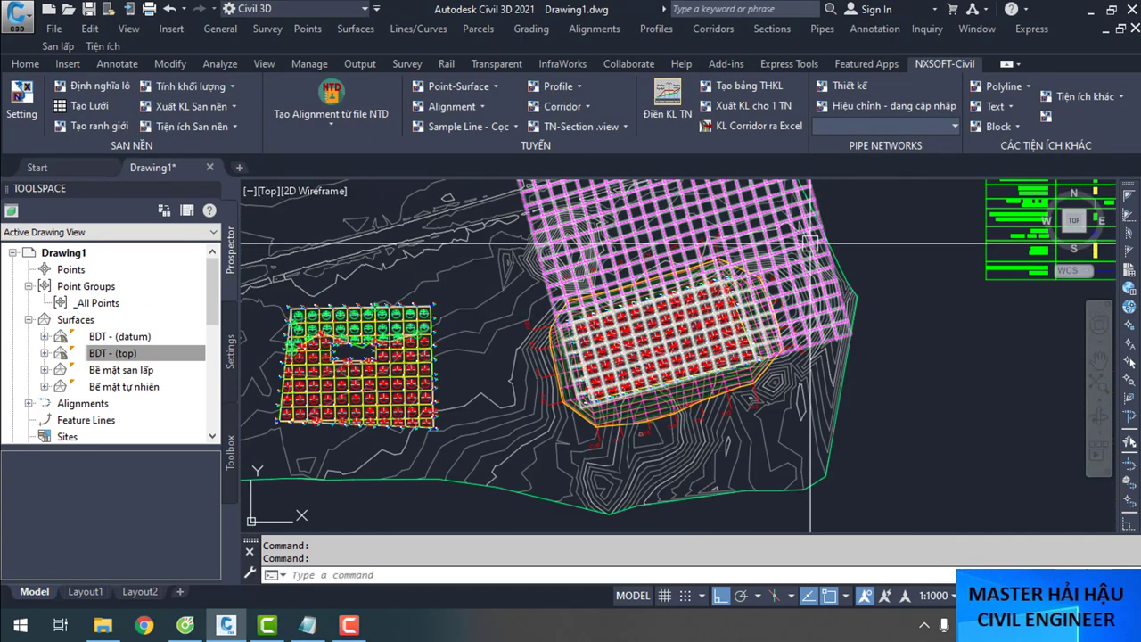
pyautogui.click(758, 317)
pyautogui.write('e')
pyautogui.press('Return')
pyautogui.scroll(3, 660, 325)
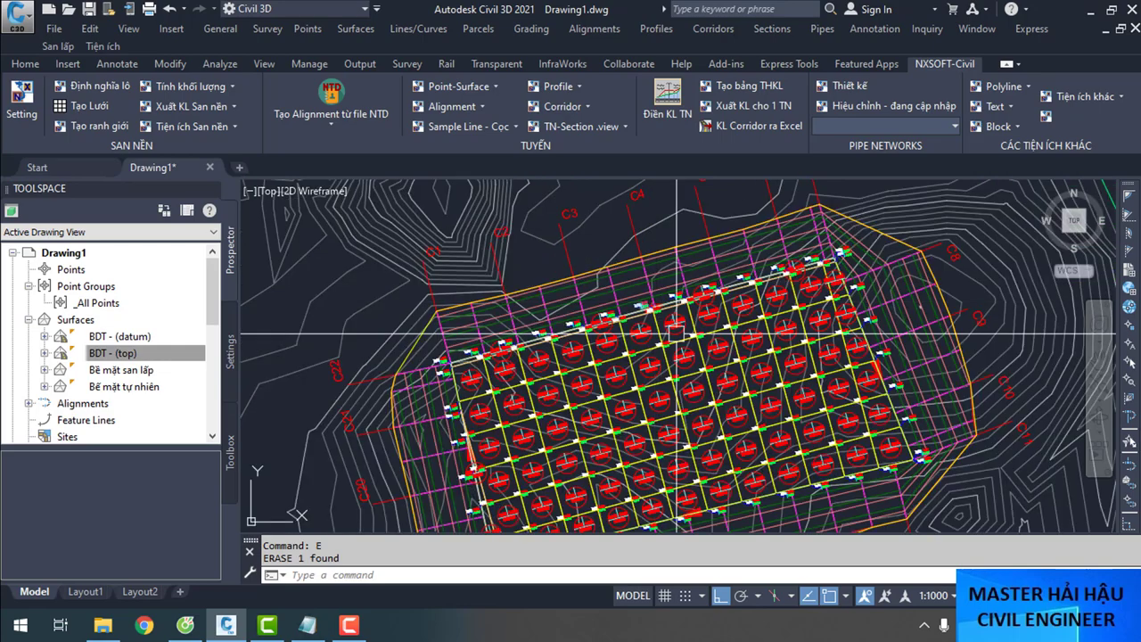
# Inspect the boundaries defined for the top and datum surfaces of corridor BDT, leaving its properties without changes
pyautogui.scroll(3, 432, 369)
pyautogui.scroll(-3, 426, 372)
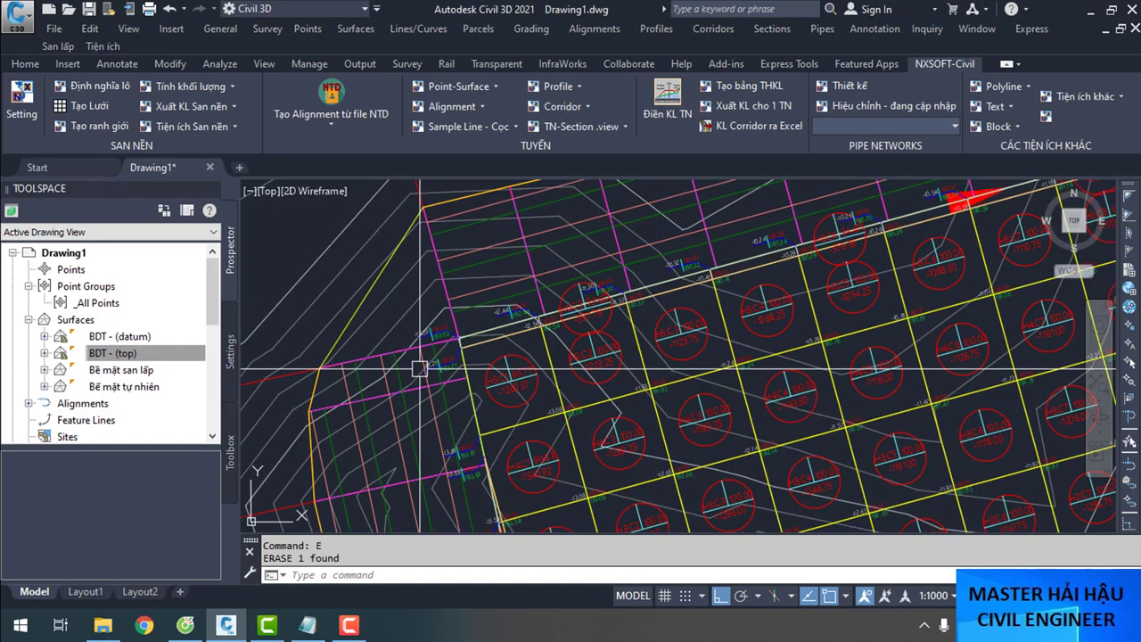
pyautogui.scroll(3, 380, 406)
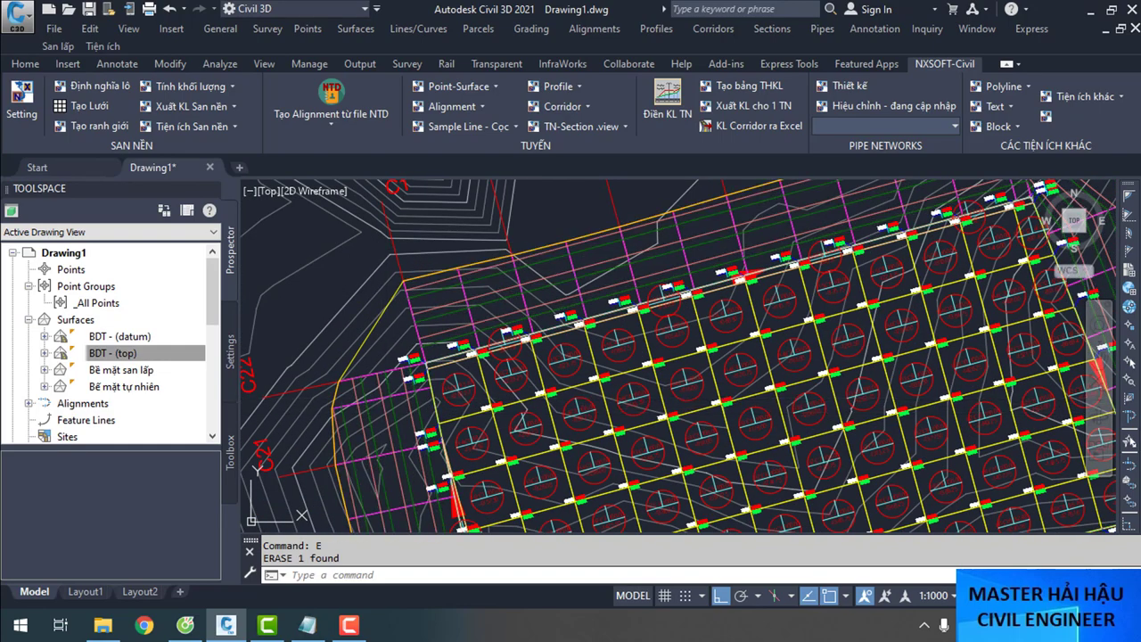
pyautogui.click(414, 332)
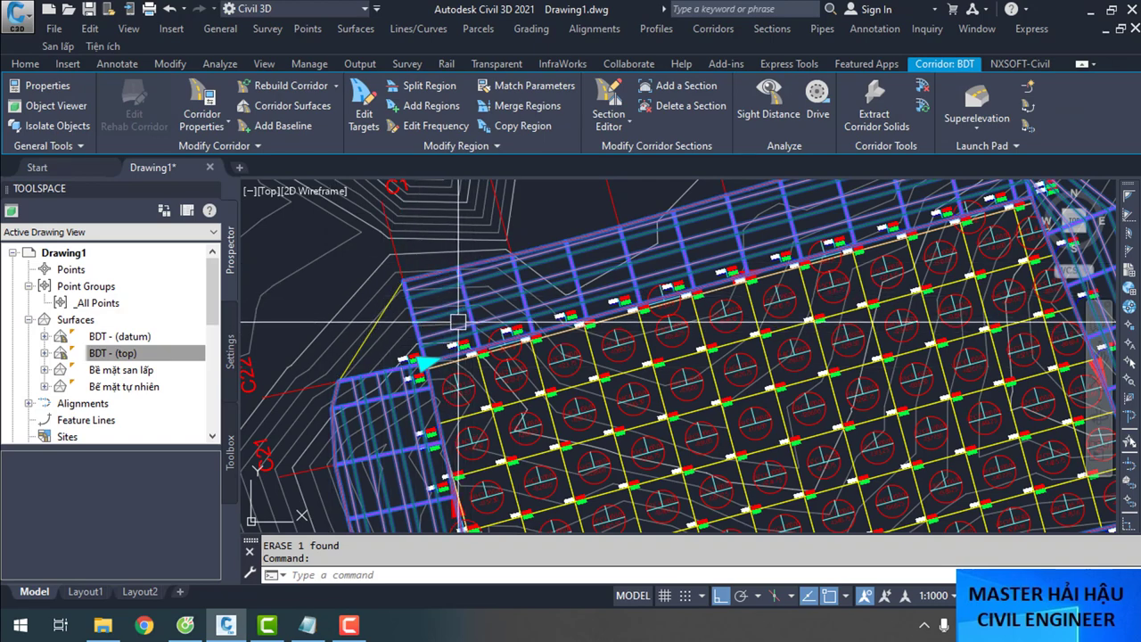
pyautogui.scroll(-5, 458, 321)
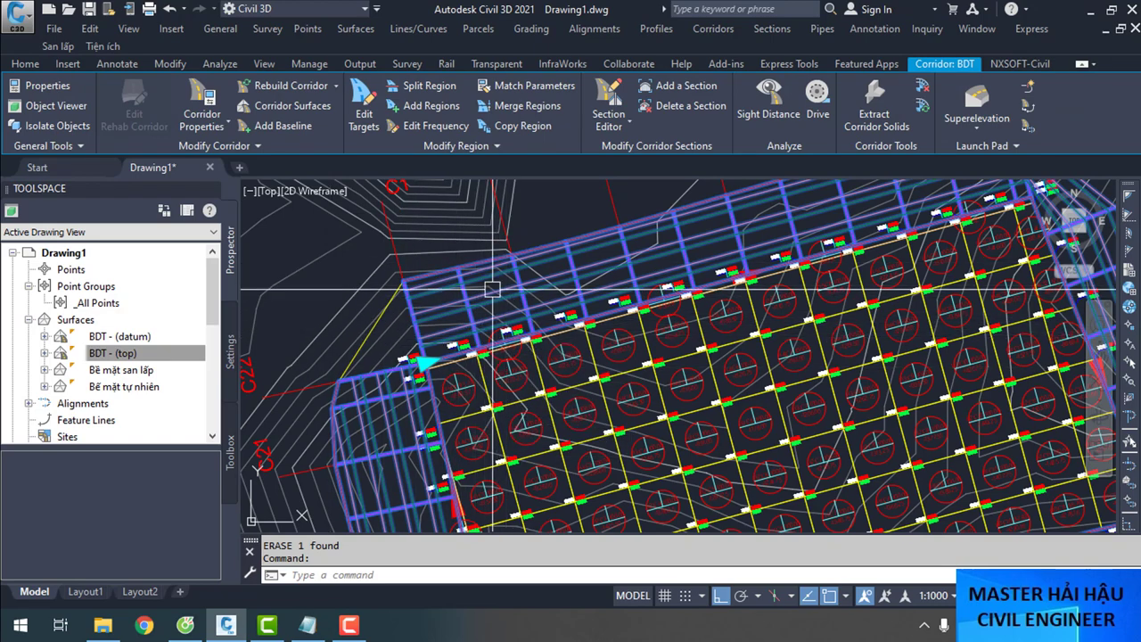
pyautogui.scroll(2, 510, 307)
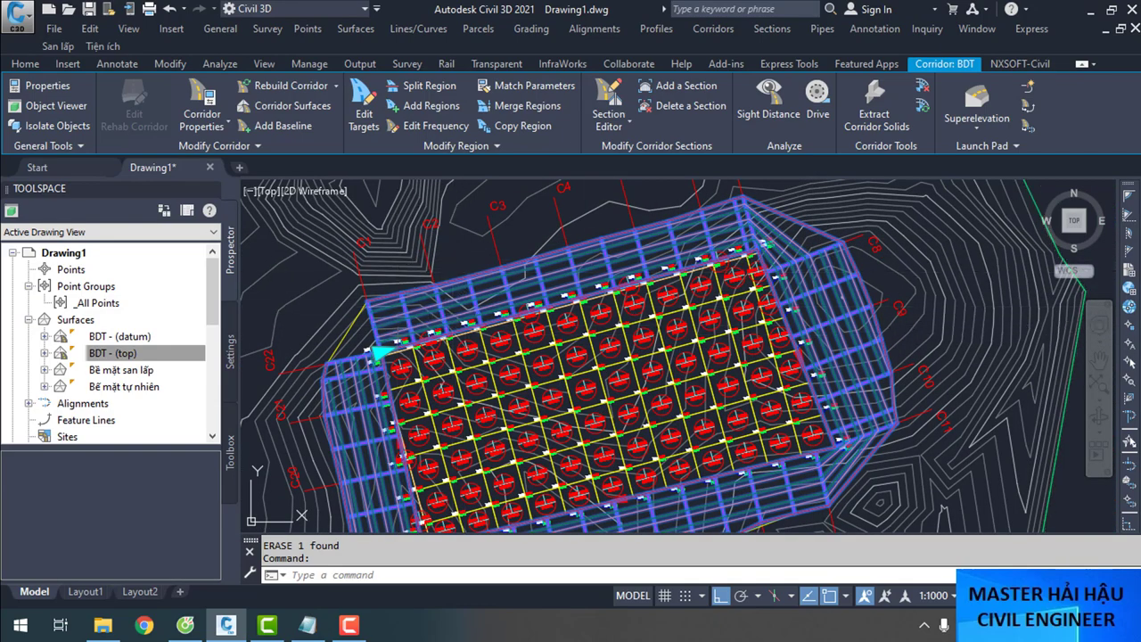
pyautogui.rightClick(455, 381)
pyautogui.click(517, 432)
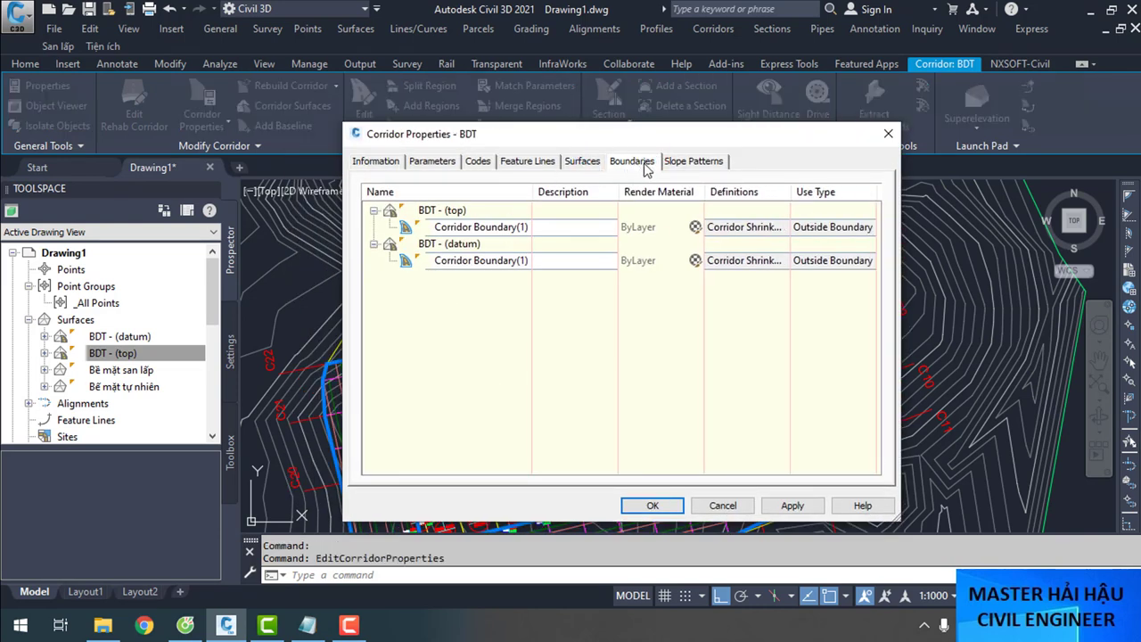
pyautogui.rightClick(456, 215)
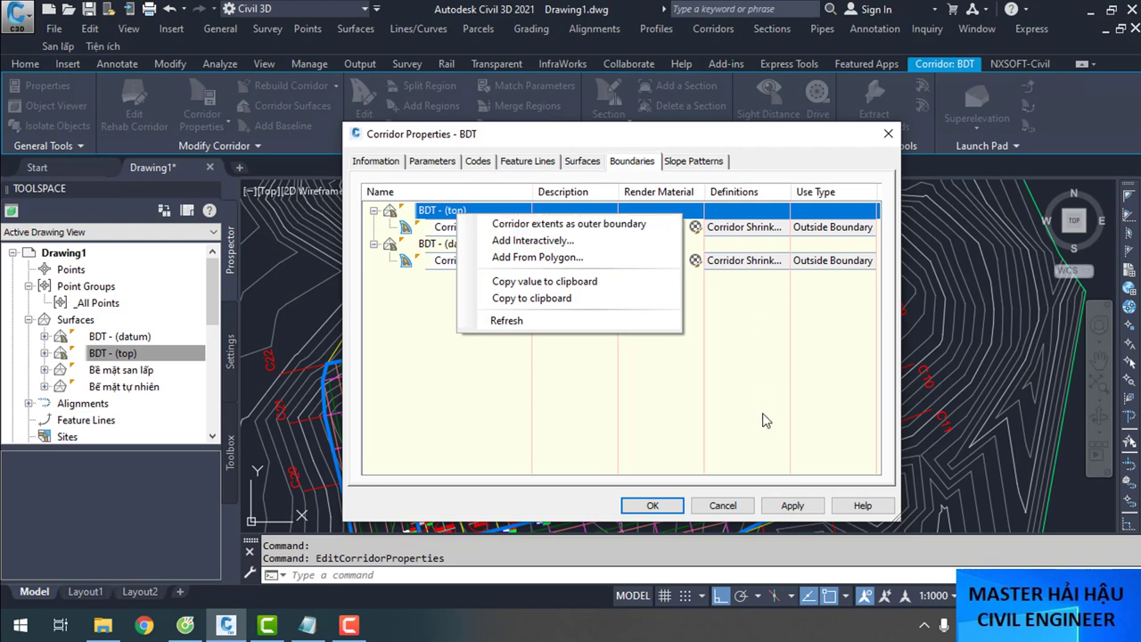
pyautogui.click(723, 505)
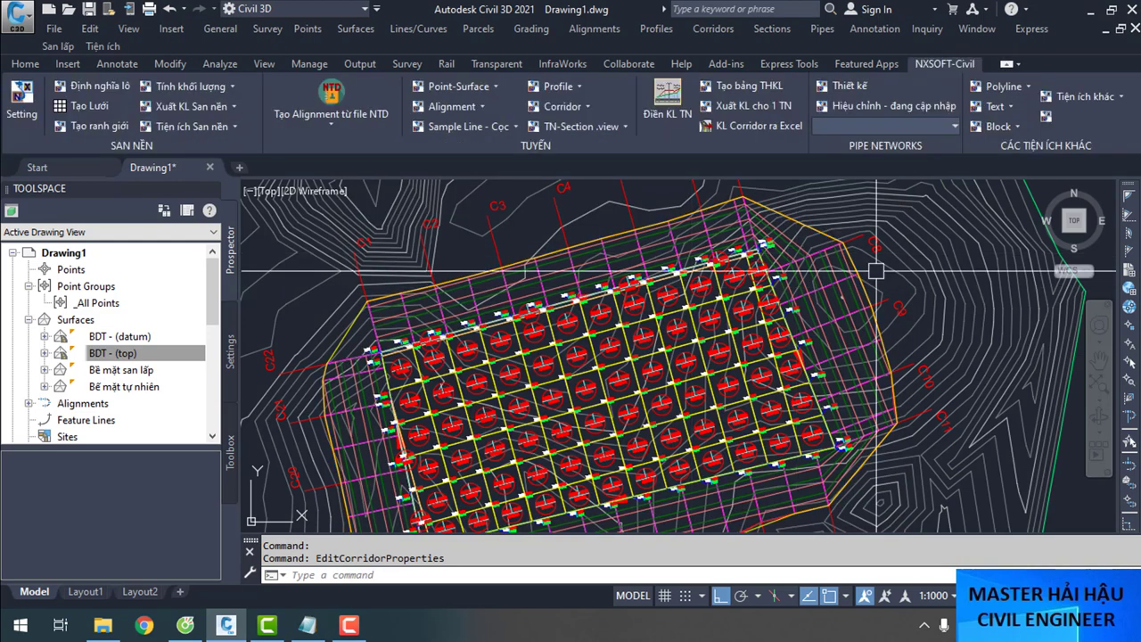
# Check the target mapping of corridor BDT's region RG - MCN_DH_GT3 - (1) and exit target editing
pyautogui.click(825, 307)
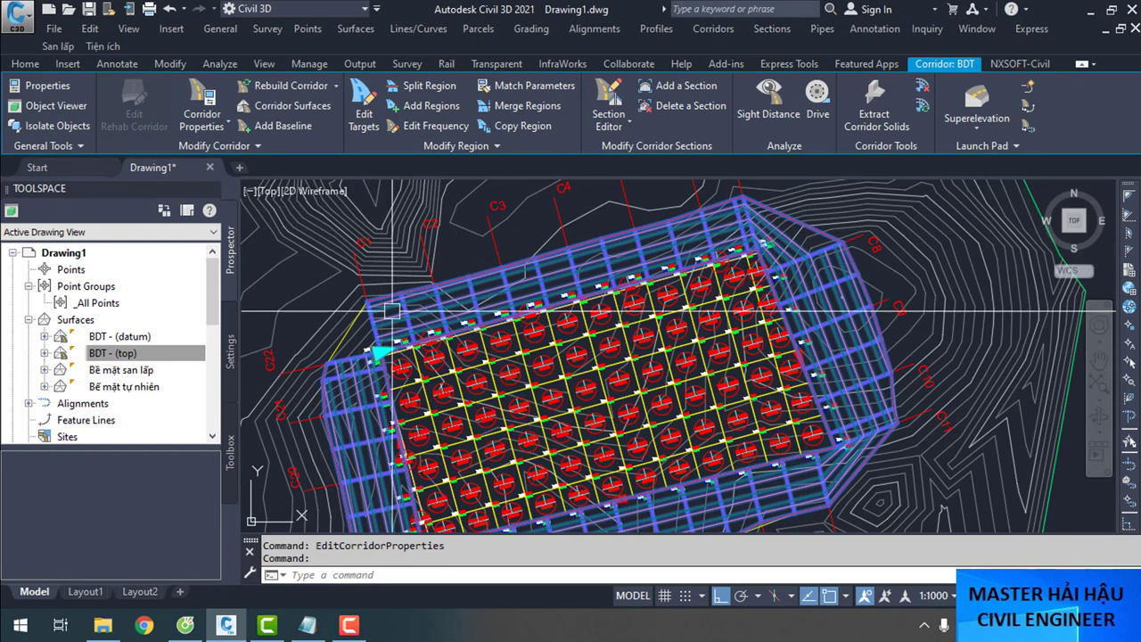
pyautogui.scroll(5, 344, 296)
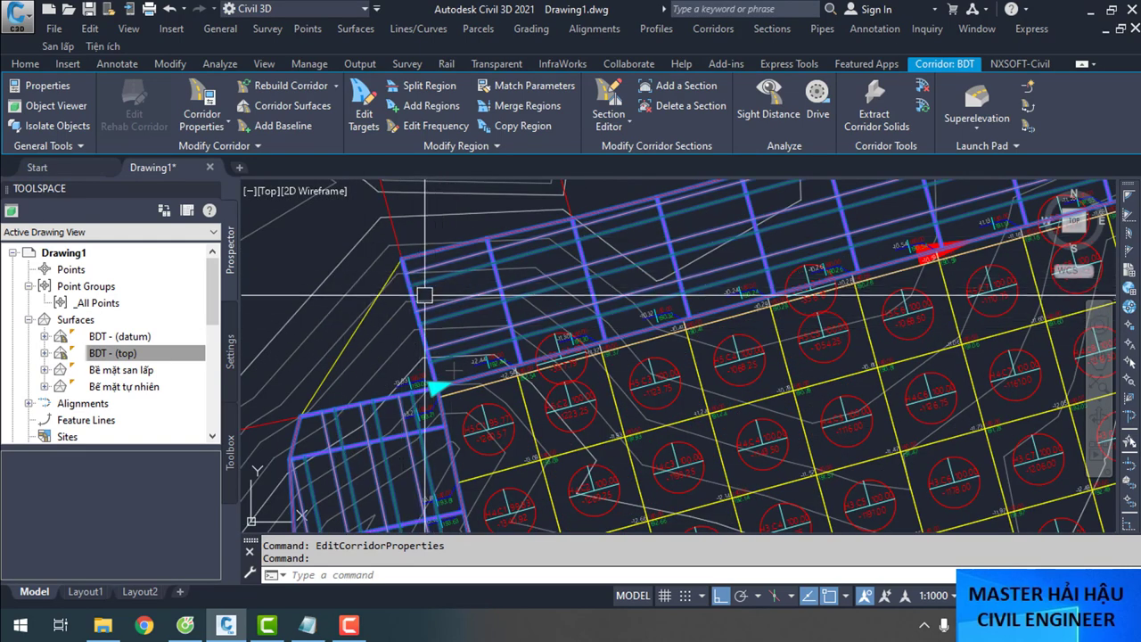
pyautogui.scroll(-5, 437, 339)
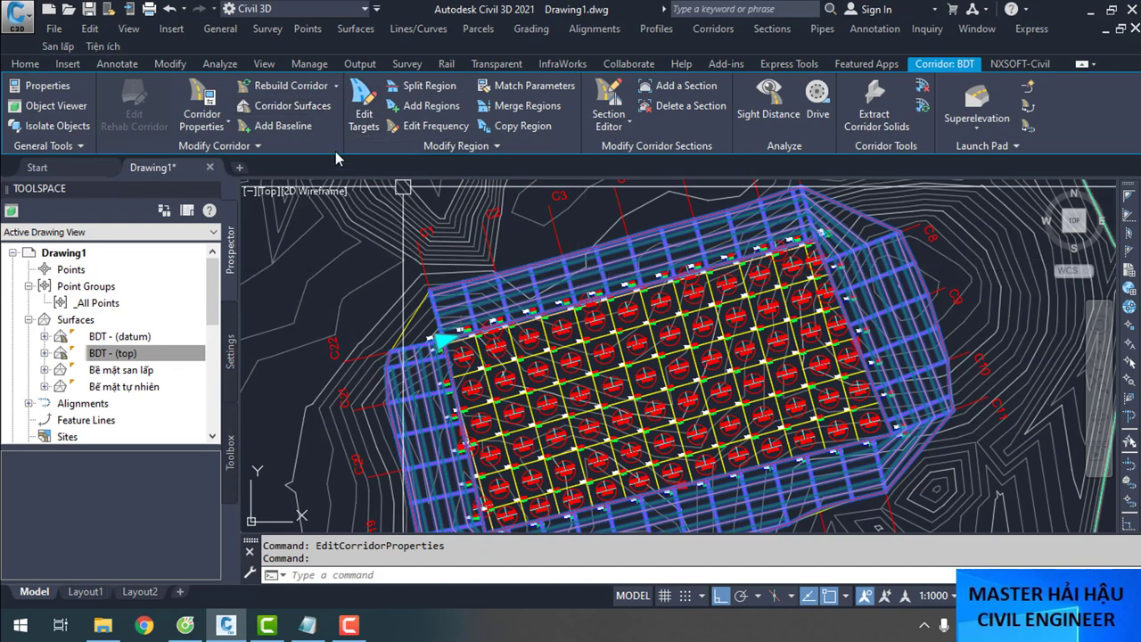
pyautogui.click(361, 98)
pyautogui.scroll(5, 785, 234)
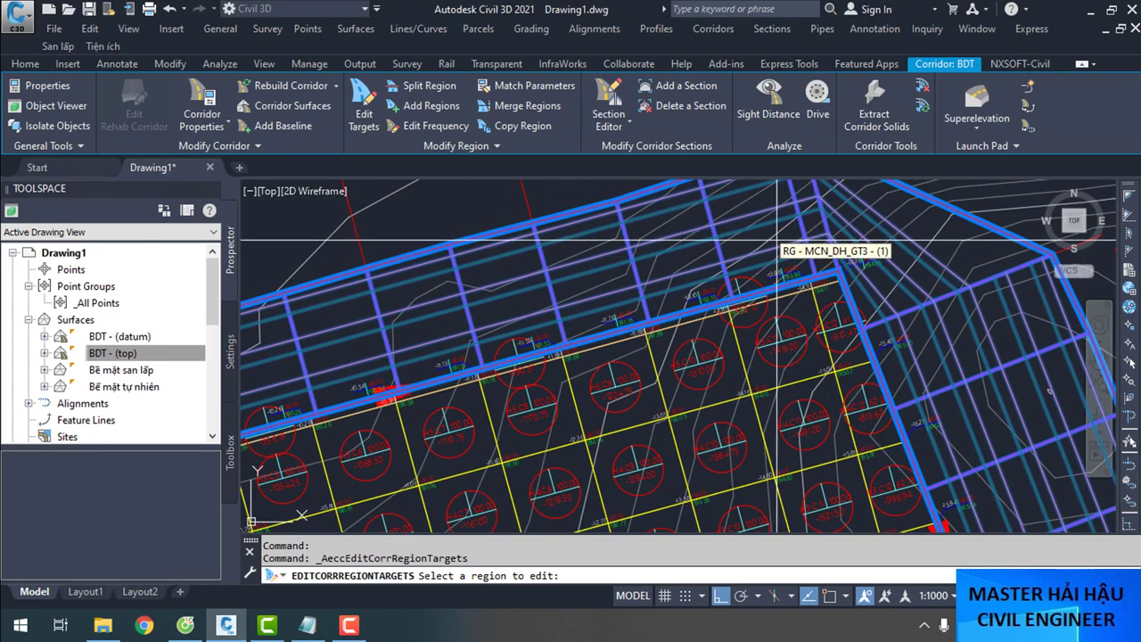
pyautogui.click(785, 254)
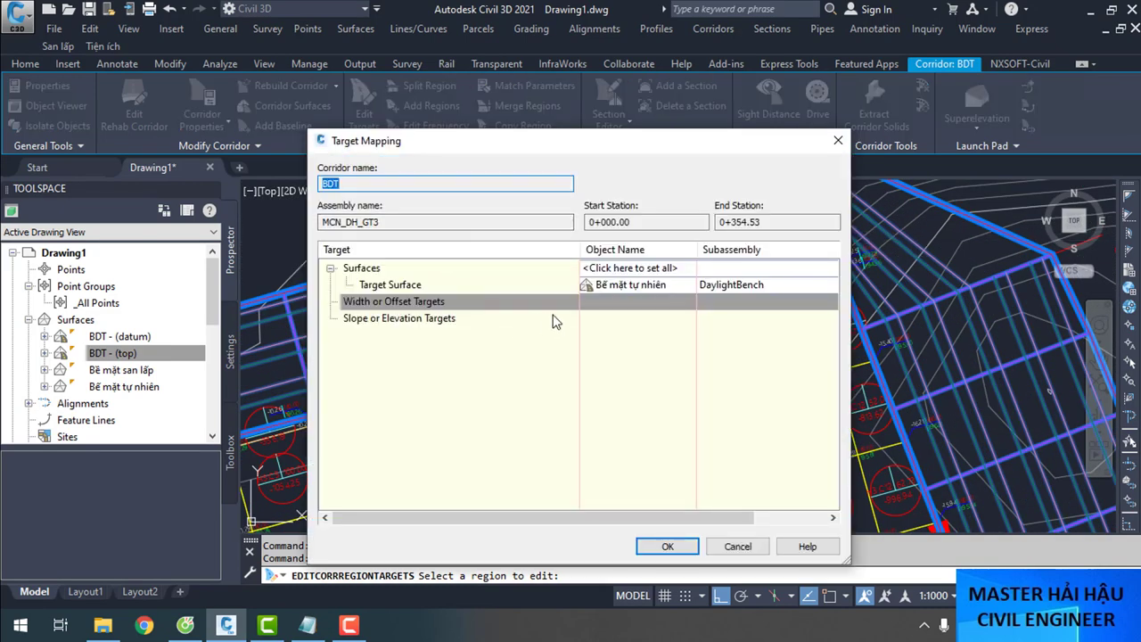
pyautogui.click(838, 140)
pyautogui.scroll(-3, 634, 303)
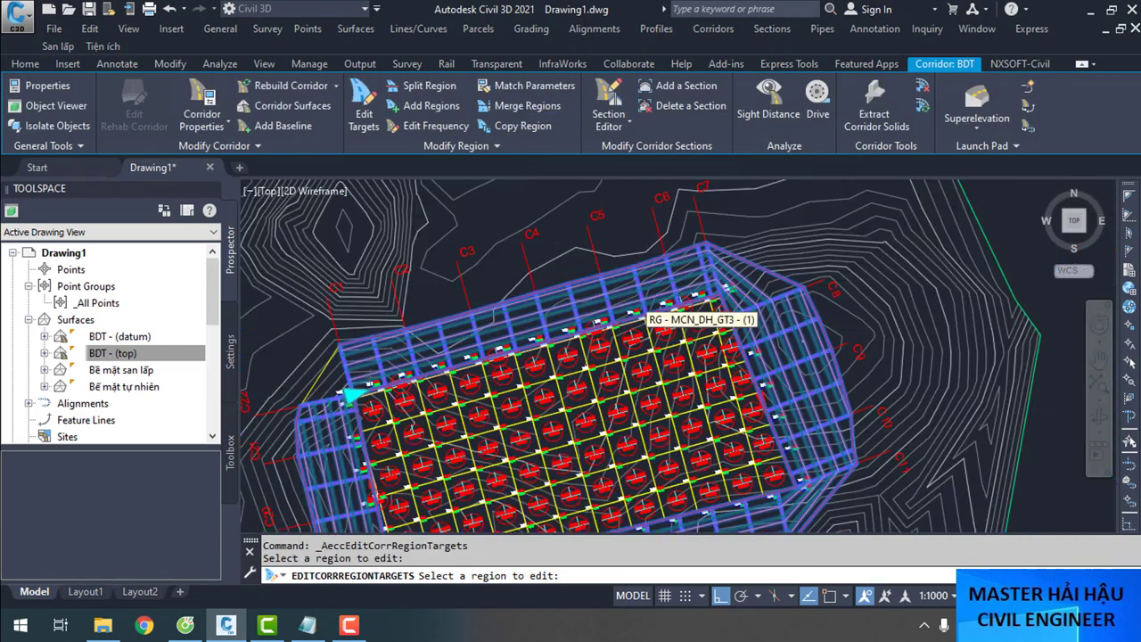
pyautogui.press('Escape')
pyautogui.press('Escape')
# Review the elevation, station and general information settings of profile view Bao Lô 011 and close its properties
pyautogui.scroll(-5, 799, 326)
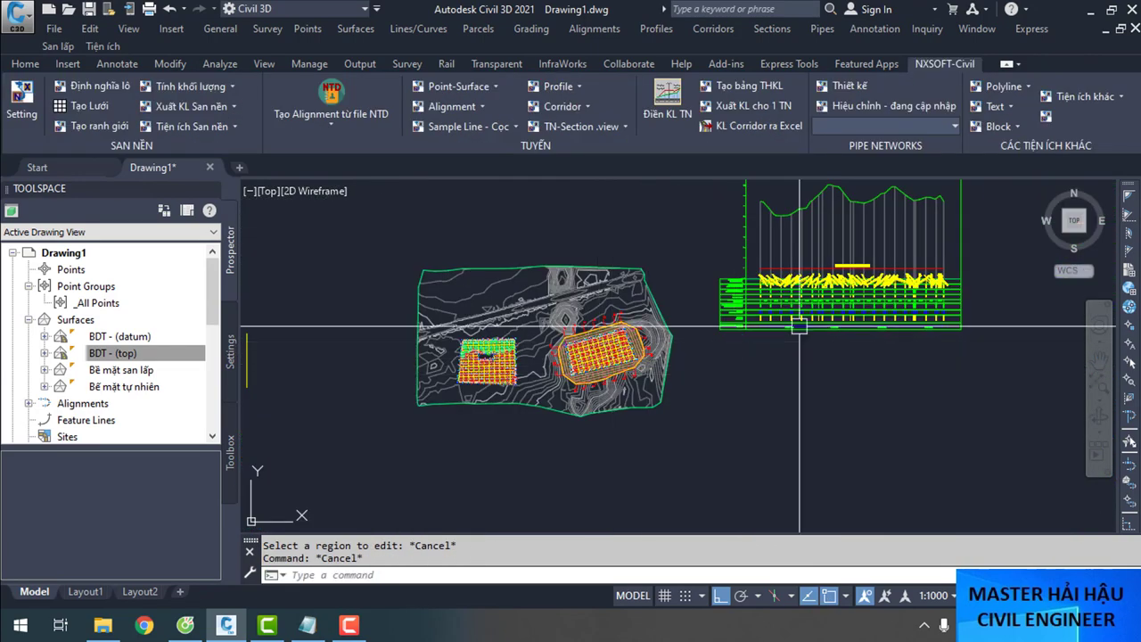
pyautogui.scroll(5, 728, 258)
pyautogui.scroll(-5, 857, 302)
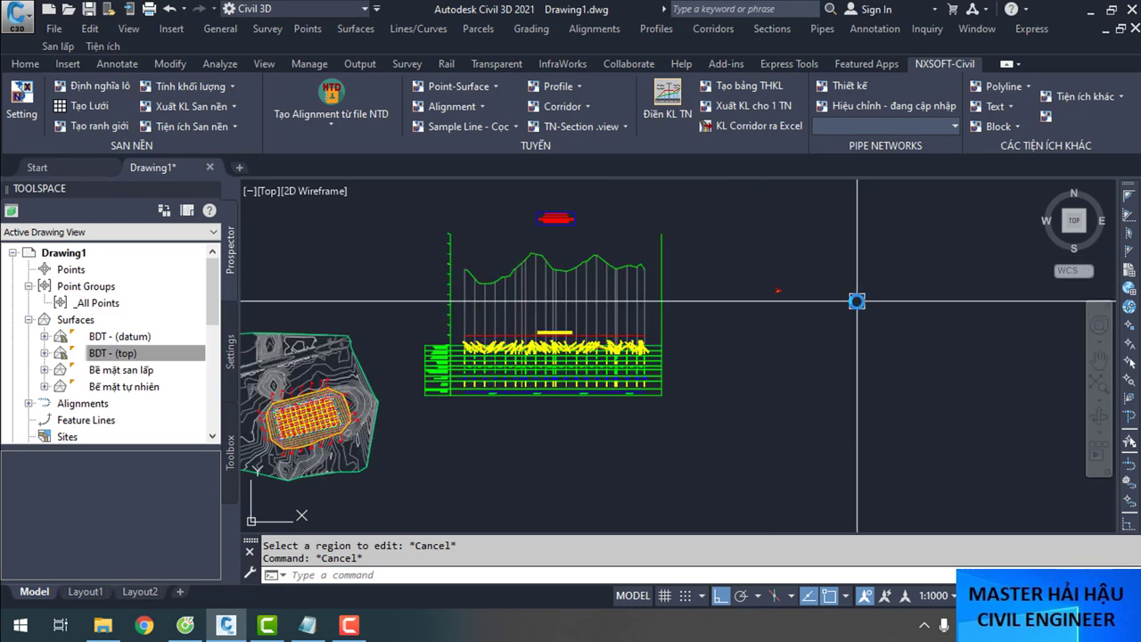
pyautogui.scroll(-3, 857, 301)
pyautogui.scroll(3, 767, 374)
pyautogui.scroll(-2, 624, 357)
pyautogui.scroll(5, 522, 342)
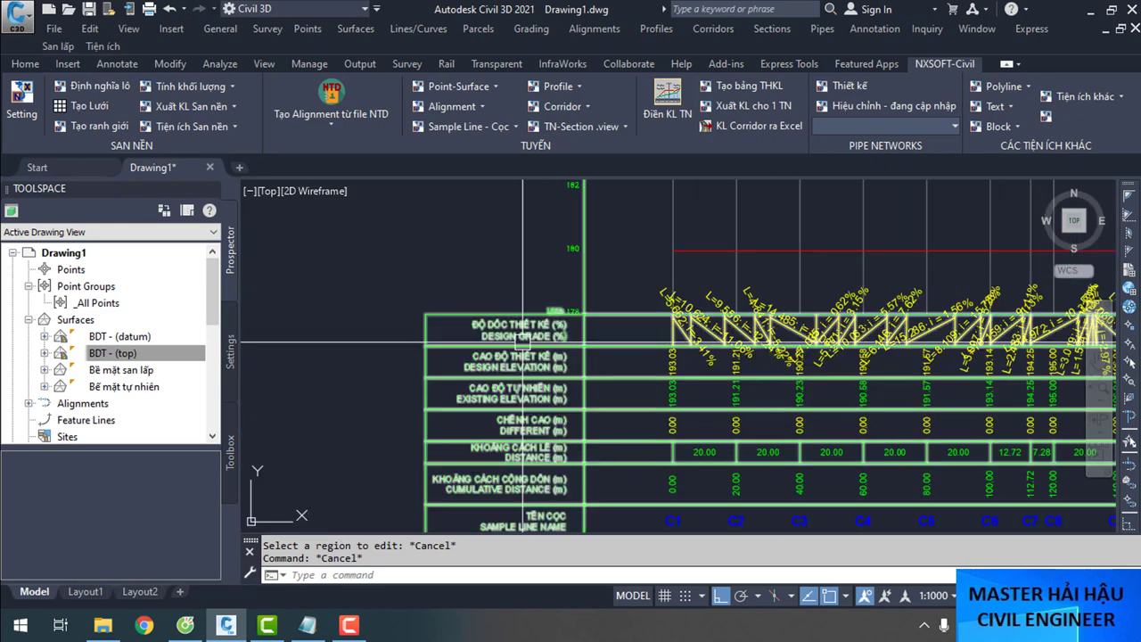
pyautogui.click(522, 341)
pyautogui.rightClick(524, 344)
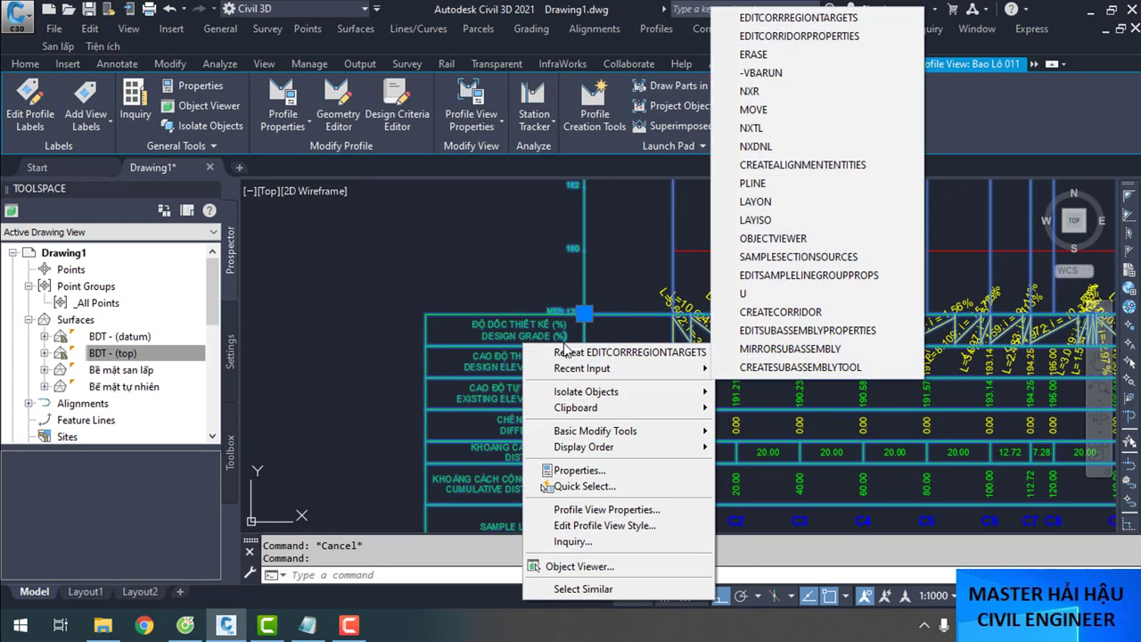
pyautogui.click(611, 510)
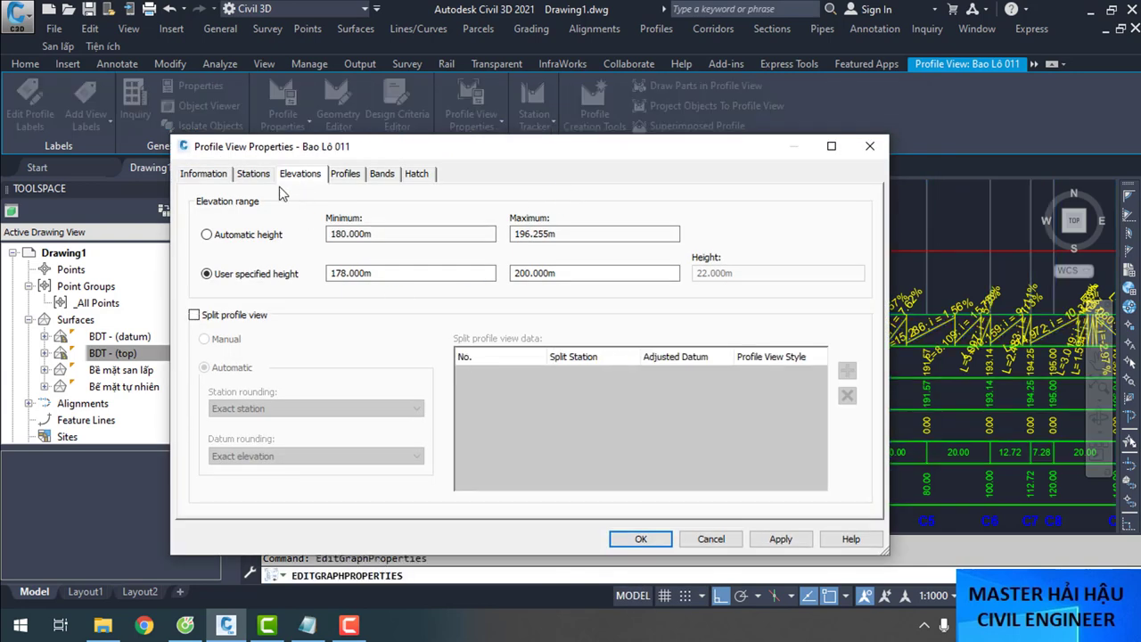
pyautogui.click(256, 176)
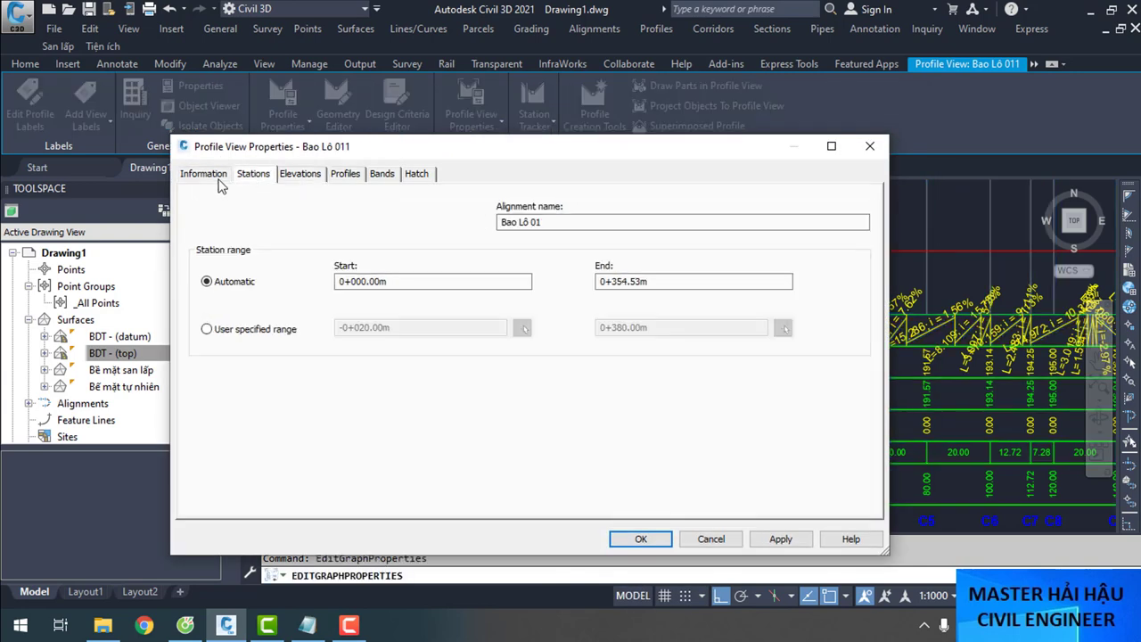
pyautogui.click(212, 175)
pyautogui.click(806, 148)
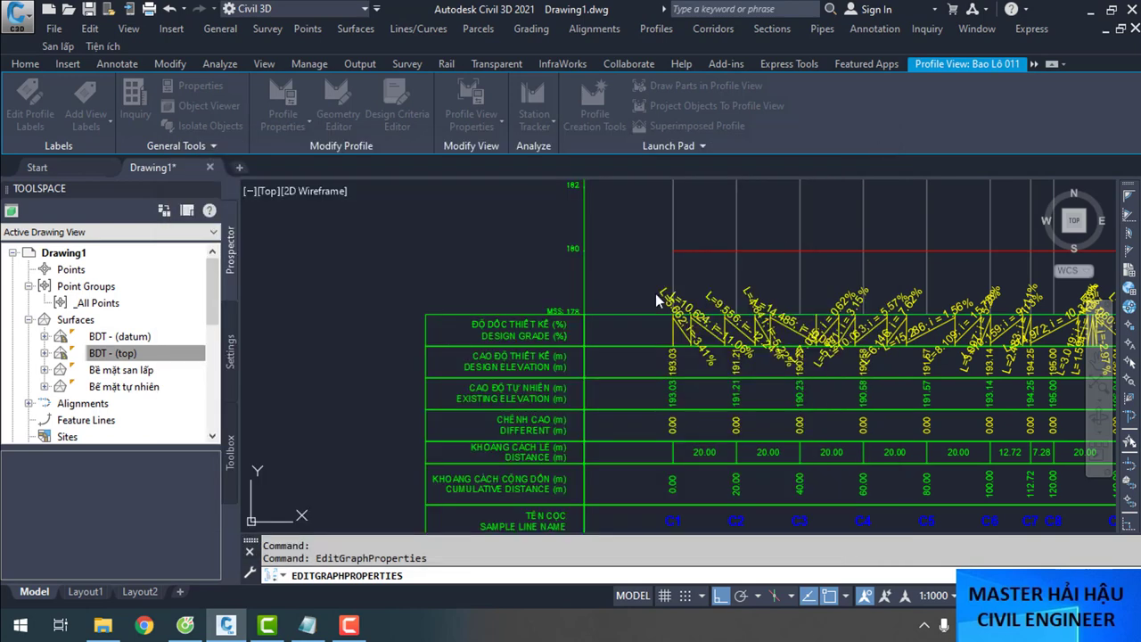
pyautogui.rightClick(541, 346)
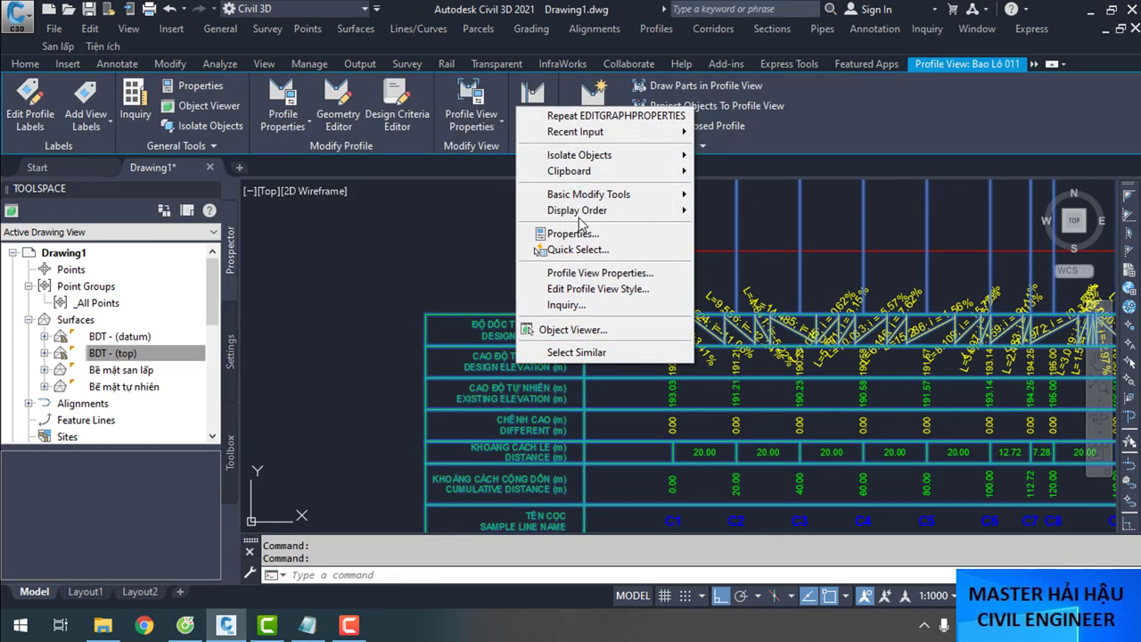
pyautogui.click(615, 273)
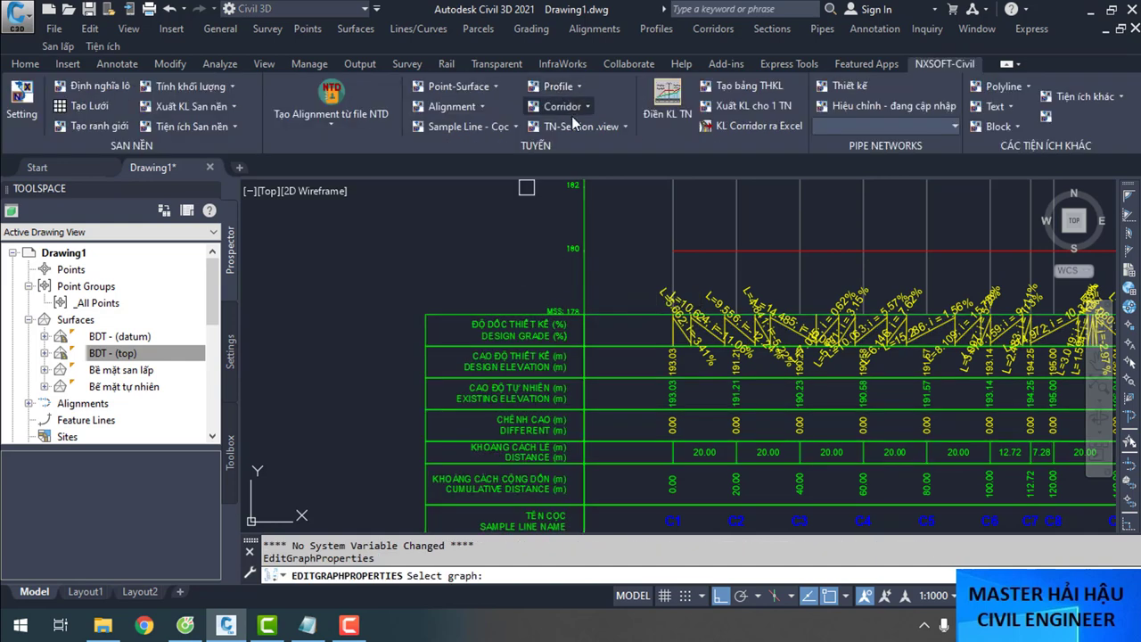
pyautogui.press('Escape')
# In the band settings of profile view Bao Lô 011, set Profile1 of the Doc doc thiet ke band to Layout (1)
pyautogui.click(546, 321)
pyautogui.rightClick(544, 336)
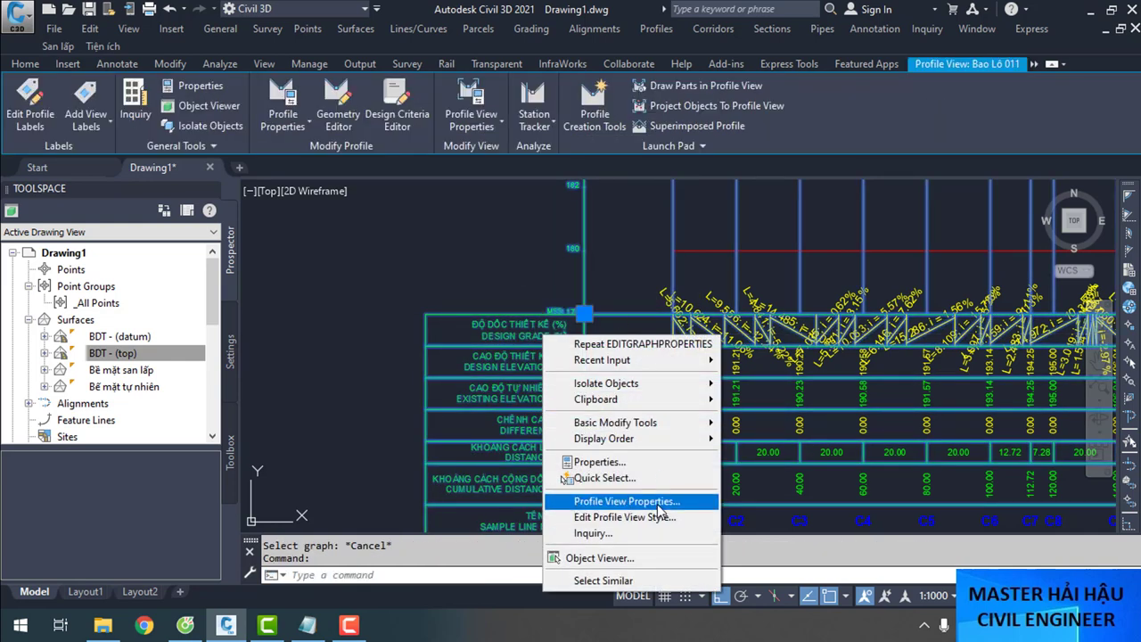
pyautogui.click(663, 504)
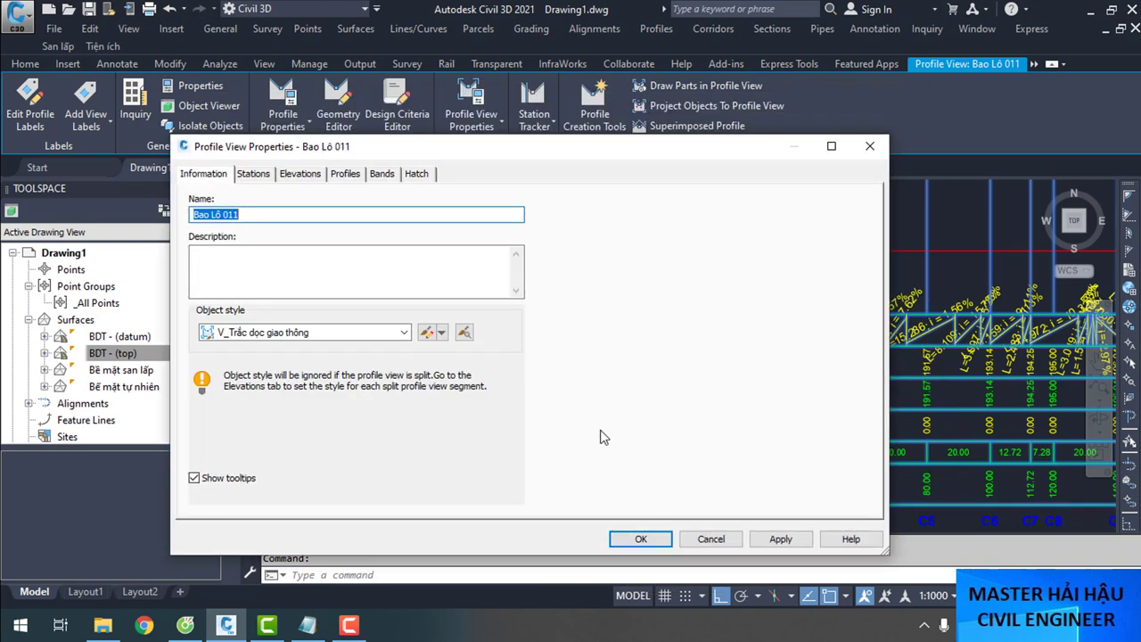
pyautogui.click(345, 174)
pyautogui.click(382, 174)
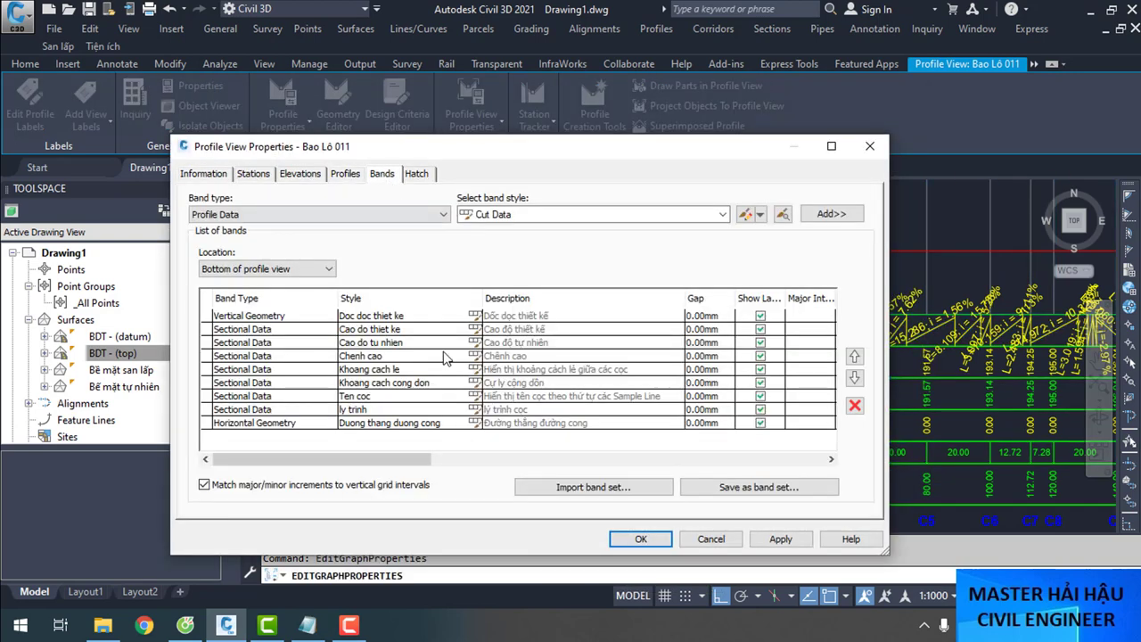
pyautogui.moveTo(398, 459); pyautogui.dragTo(688, 466)
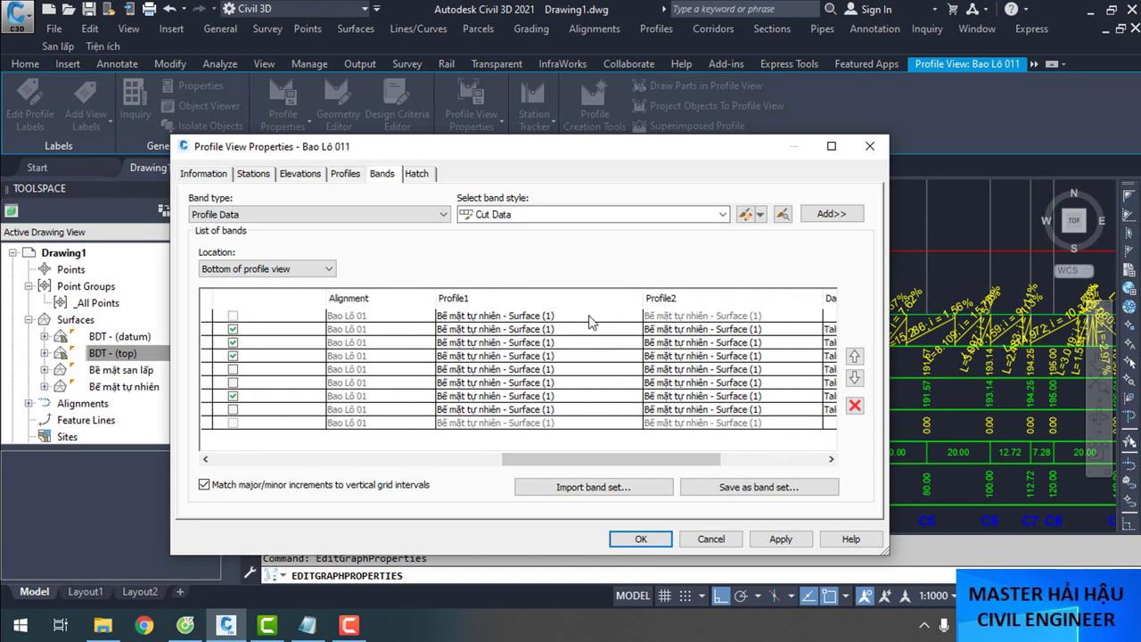
pyautogui.click(588, 318)
pyautogui.click(589, 317)
pyautogui.click(476, 345)
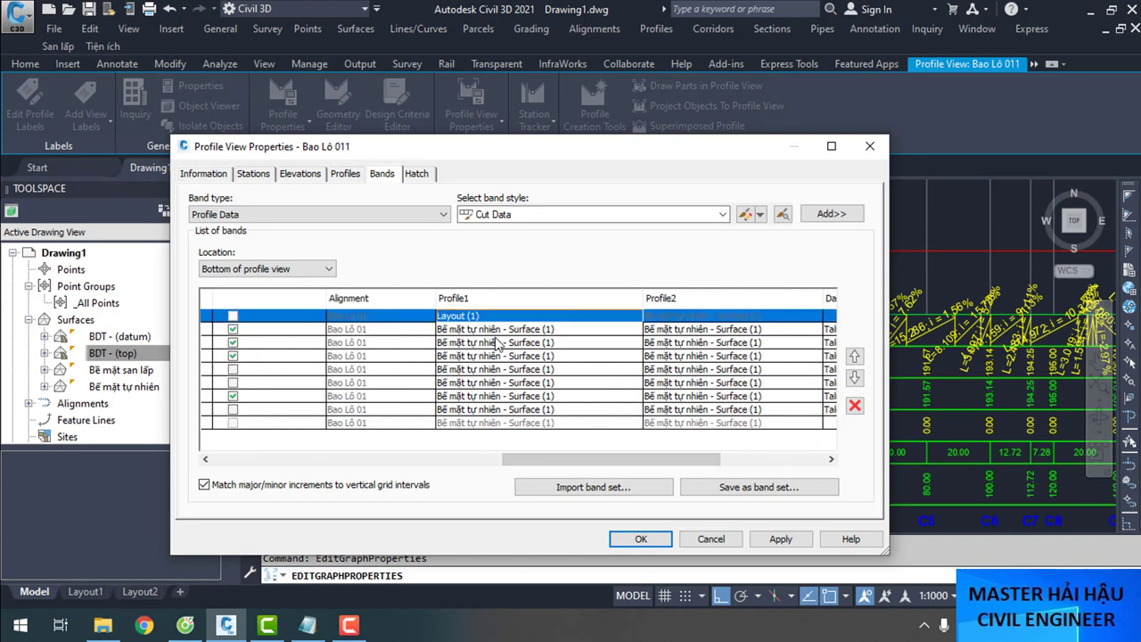
# Set both Profile1 and Profile2 of the Cao do thiet ke band to Layout (1)
pyautogui.moveTo(601, 465); pyautogui.dragTo(303, 464)
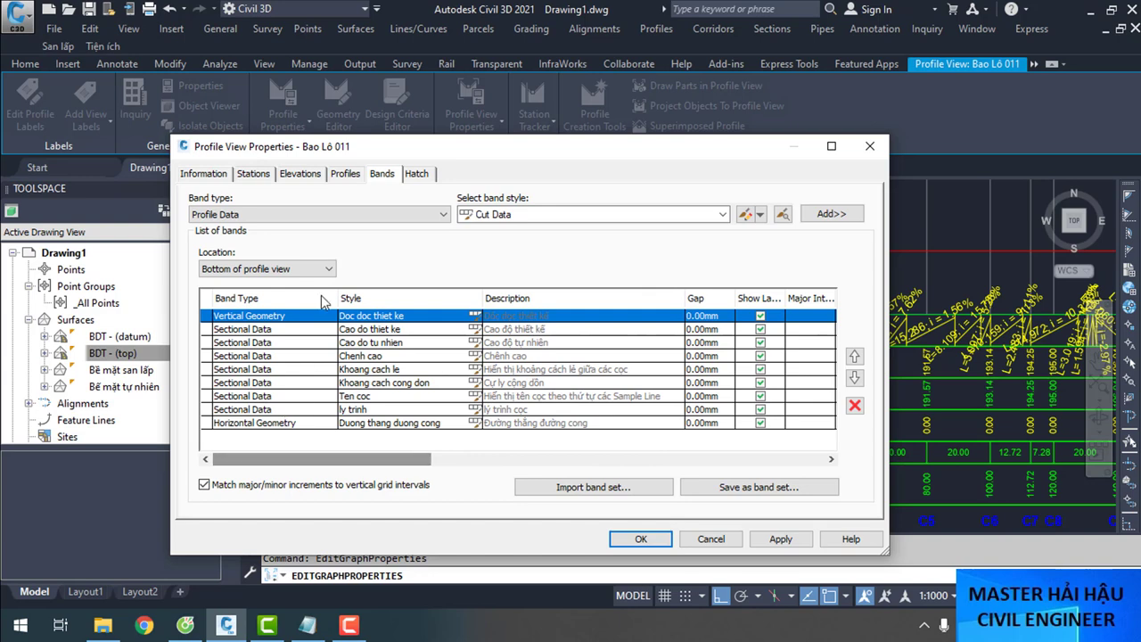
pyautogui.moveTo(410, 461); pyautogui.dragTo(696, 461)
pyautogui.click(556, 330)
pyautogui.click(555, 330)
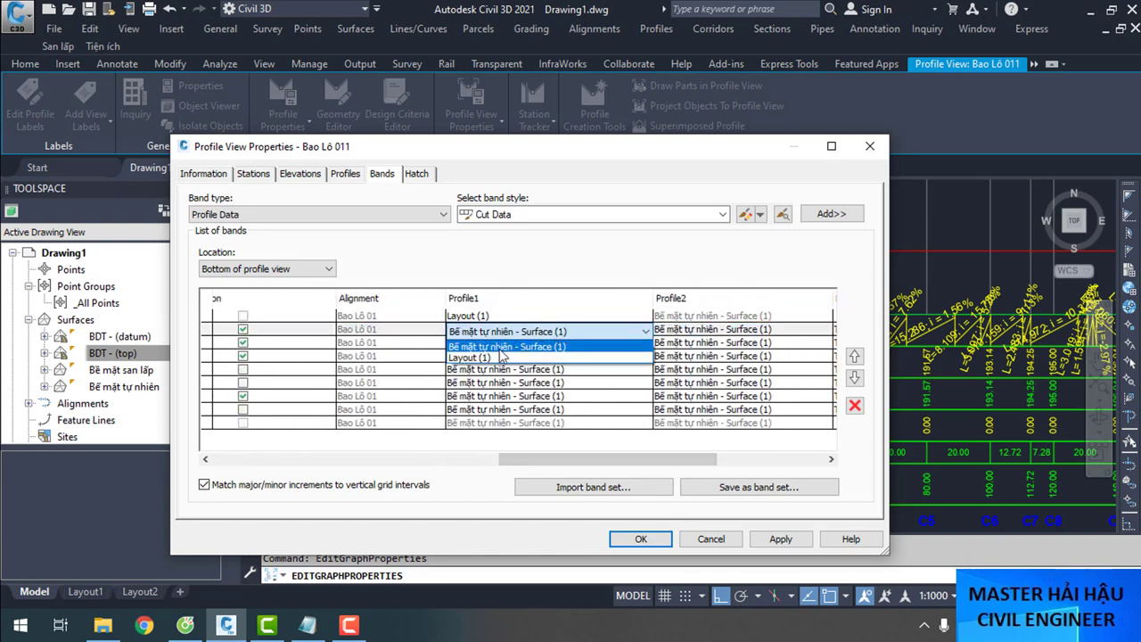
pyautogui.click(490, 357)
pyautogui.click(691, 331)
pyautogui.click(685, 347)
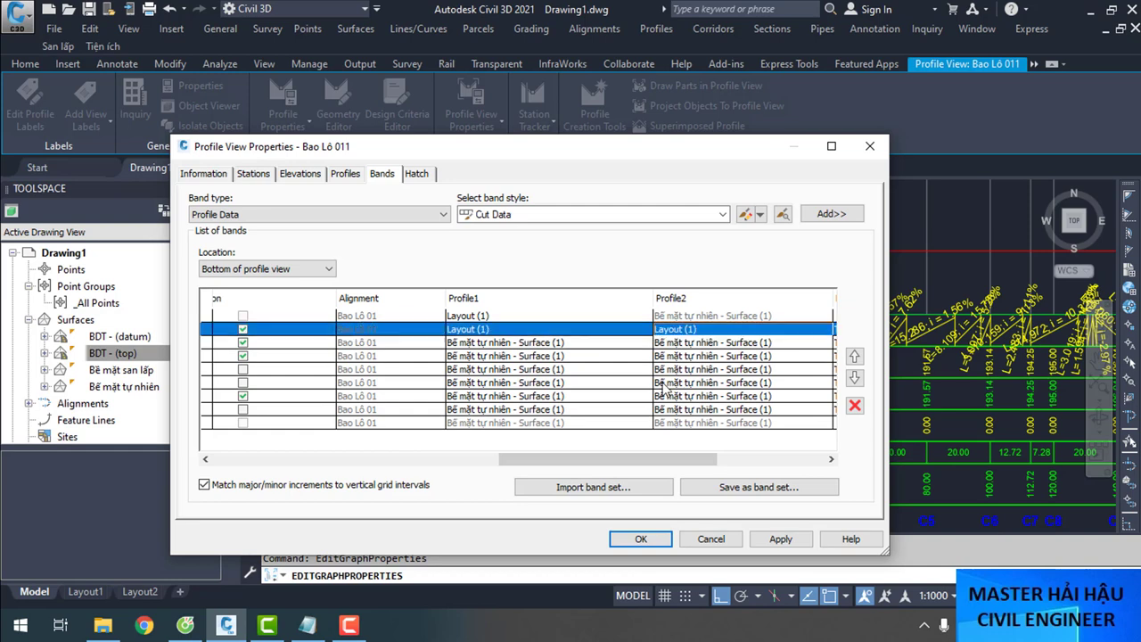
# Set Profile2 of the Chenh cao band to Layout (1) in profile view Bao Lô 011
pyautogui.moveTo(615, 460); pyautogui.dragTo(330, 459)
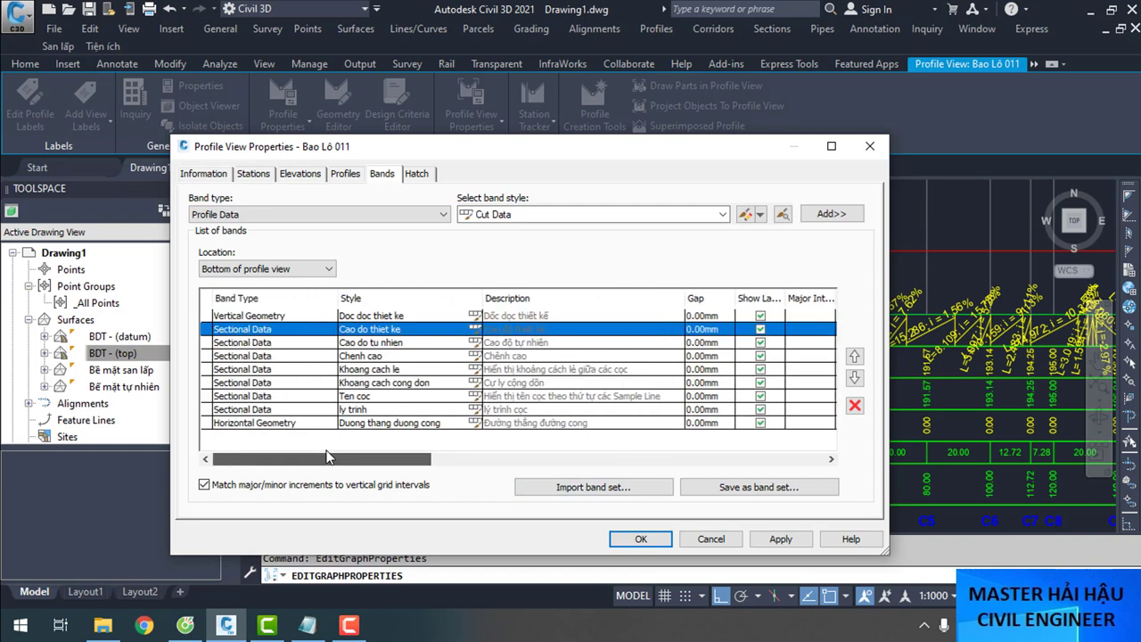
pyautogui.click(379, 357)
pyautogui.moveTo(364, 467); pyautogui.dragTo(678, 461)
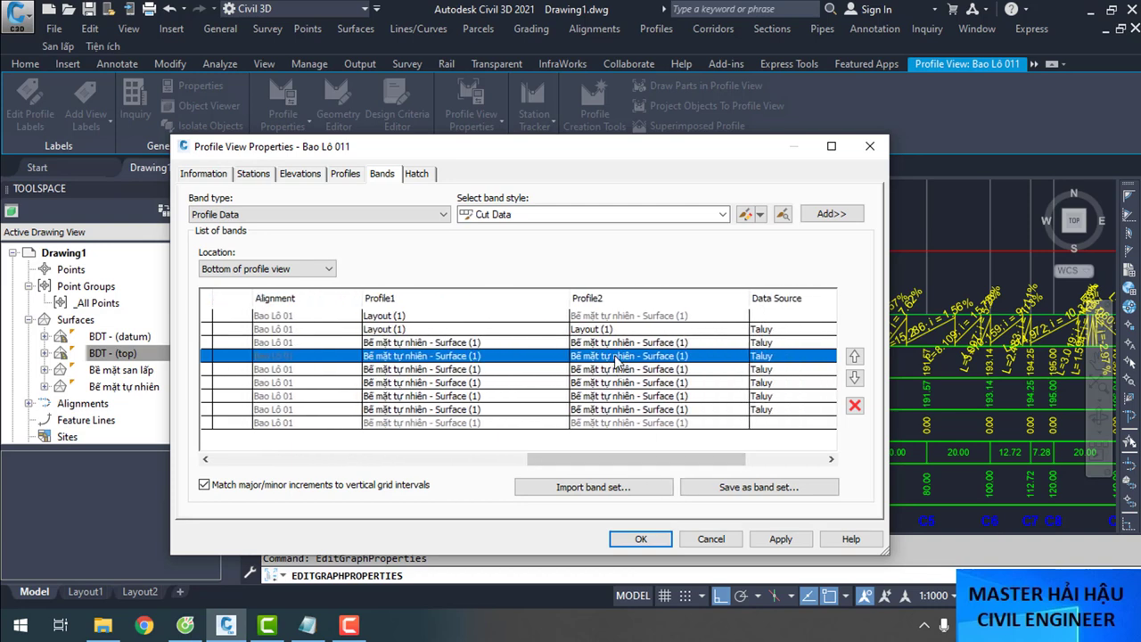
pyautogui.click(615, 361)
pyautogui.click(628, 376)
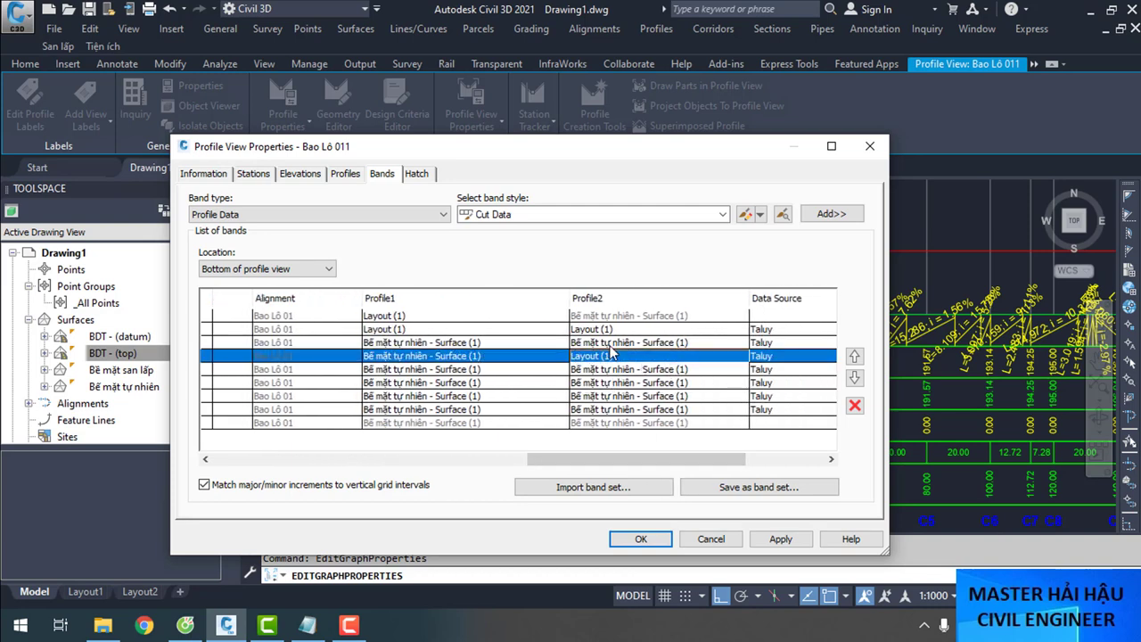
# Remove the Duong thang duong cong band from profile view Bao Lô 011 and accept the band changes
pyautogui.moveTo(631, 461); pyautogui.dragTo(210, 456)
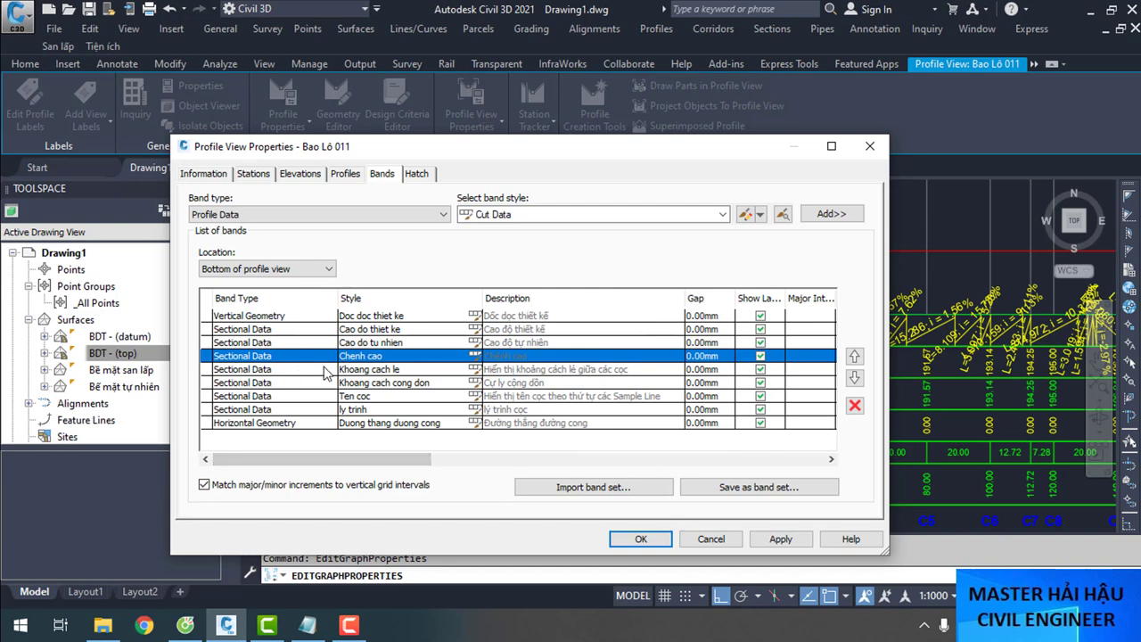
pyautogui.click(399, 425)
pyautogui.moveTo(401, 458); pyautogui.dragTo(672, 469)
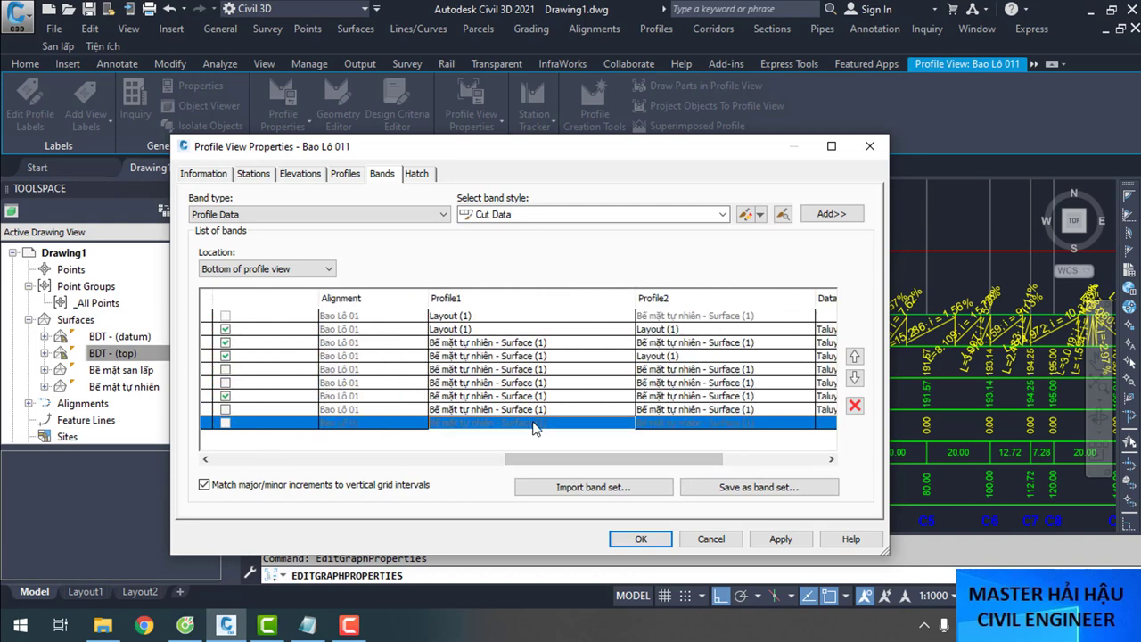
pyautogui.click(340, 406)
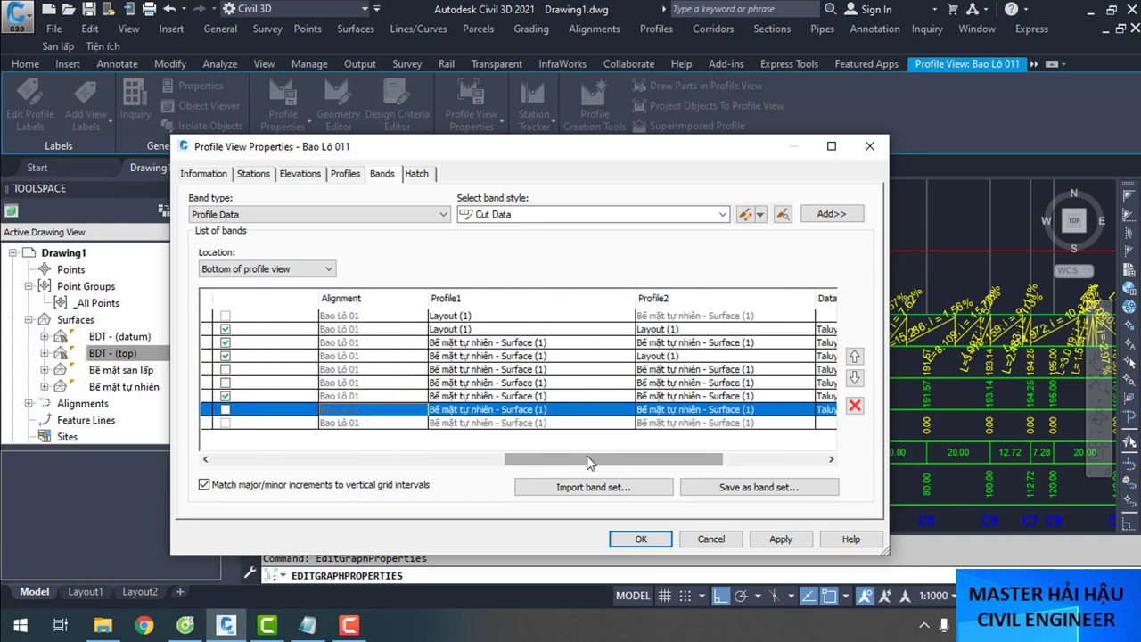
pyautogui.moveTo(588, 461); pyautogui.dragTo(203, 460)
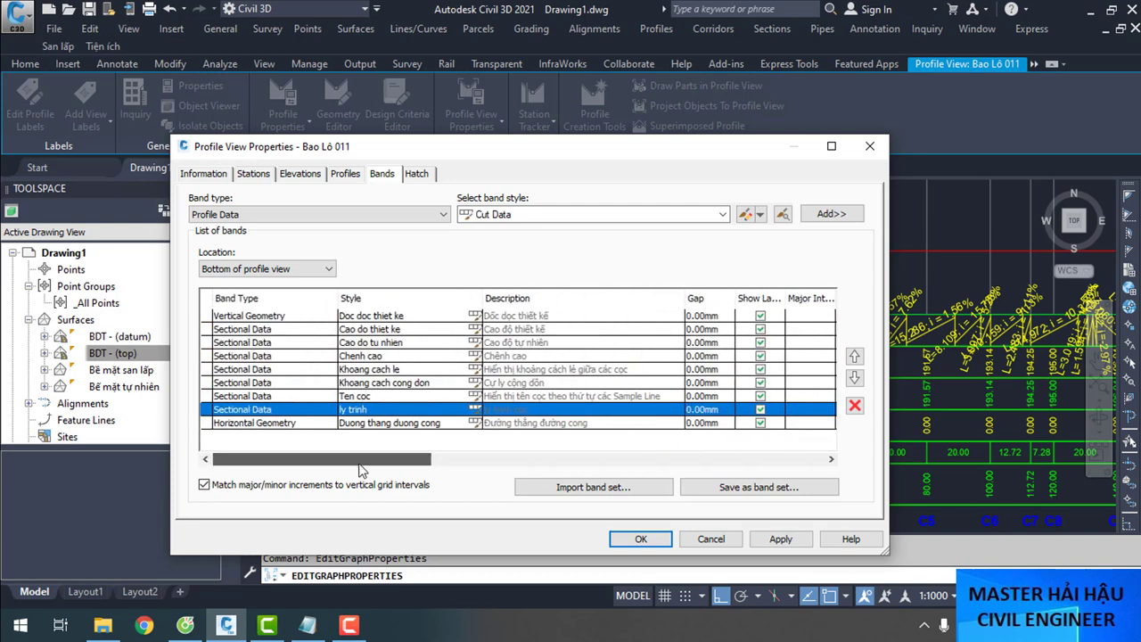
pyautogui.moveTo(361, 469); pyautogui.dragTo(509, 447)
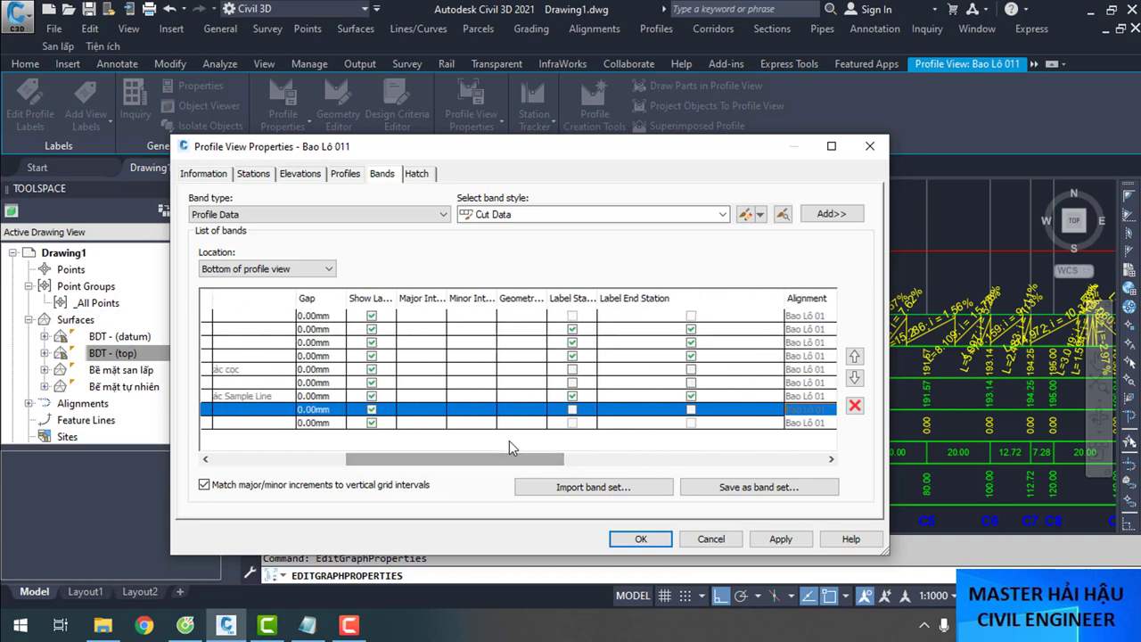
pyautogui.click(572, 427)
pyautogui.click(600, 461)
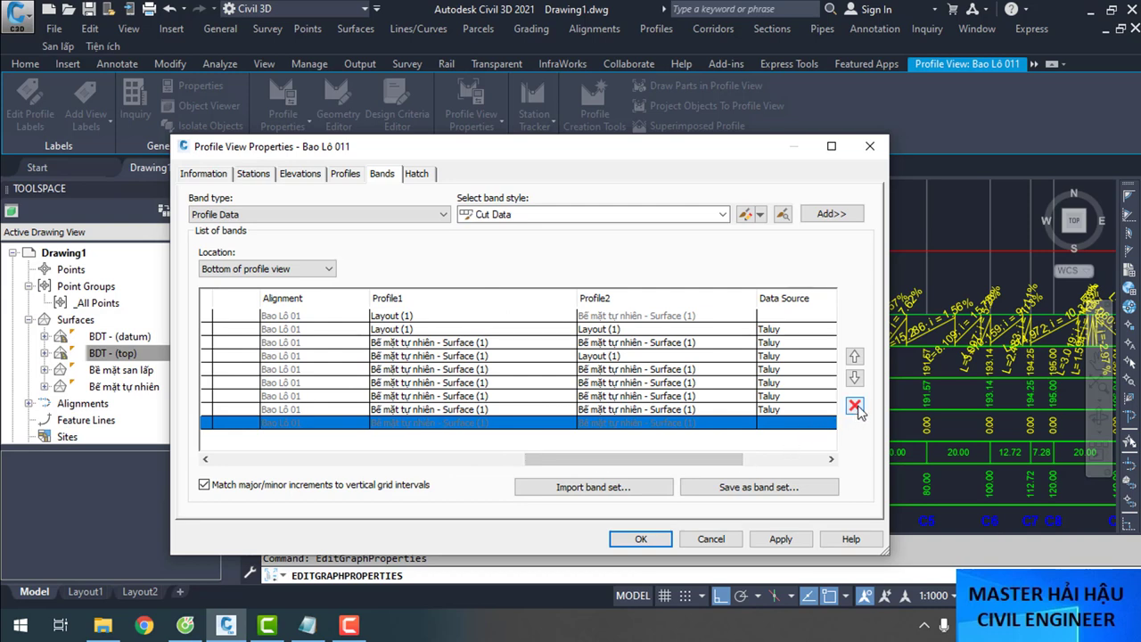
pyautogui.click(854, 407)
pyautogui.moveTo(615, 457); pyautogui.dragTo(252, 465)
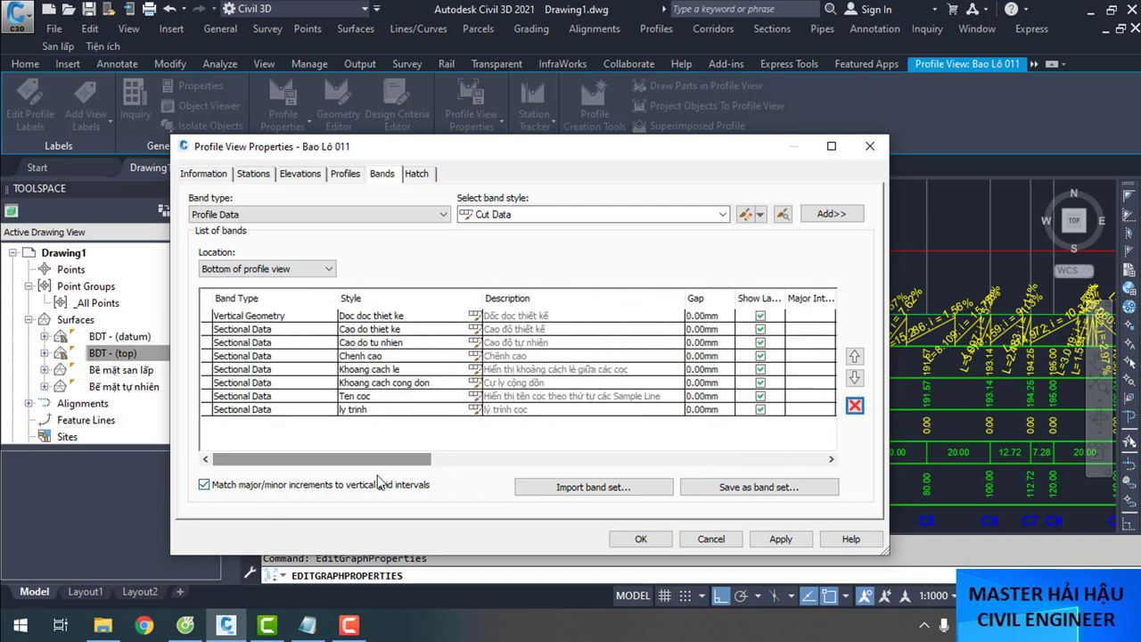
pyautogui.click(641, 538)
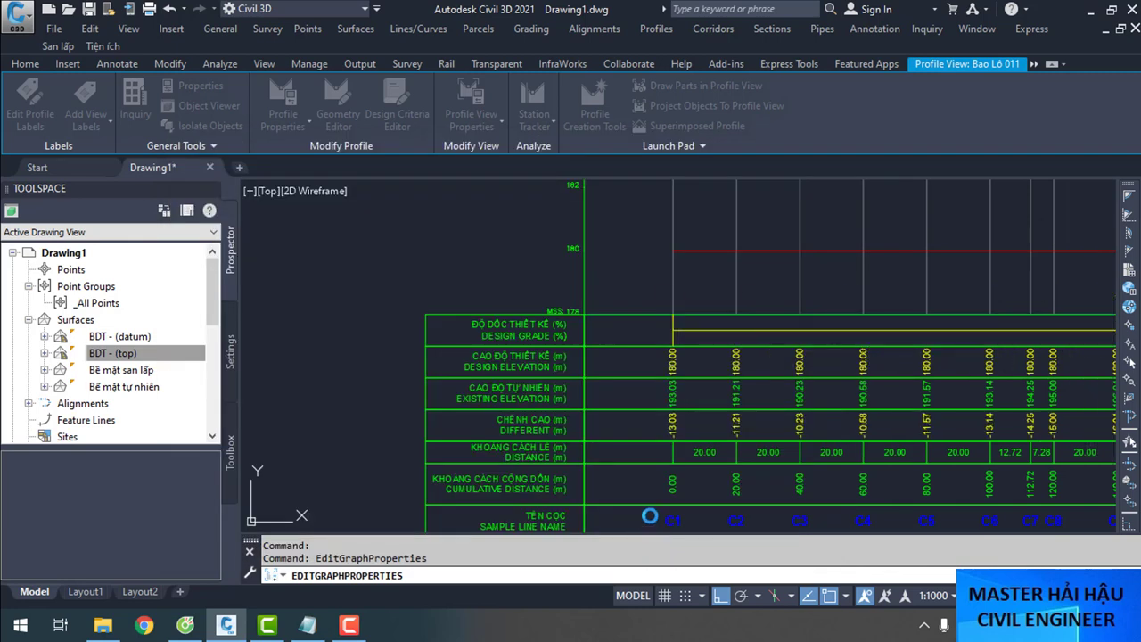
# Examine the design grade, design elevation and difference rows in the updated data bands of the Bao Lô 01 profile view
pyautogui.scroll(-4, 541, 345)
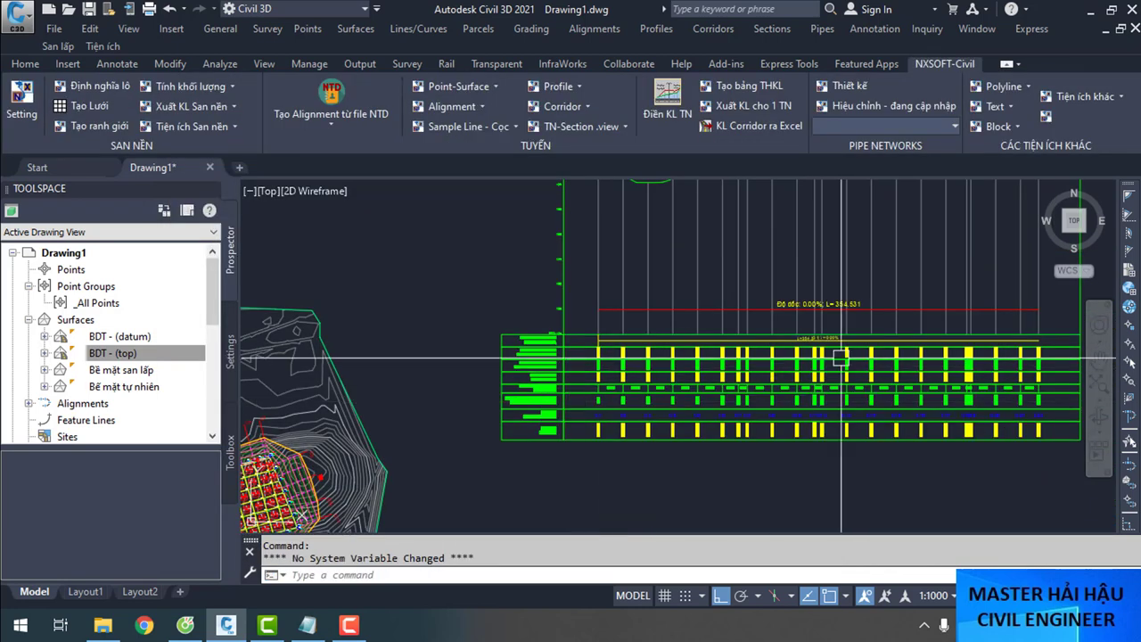
pyautogui.scroll(3, 703, 344)
pyautogui.scroll(3, 331, 390)
pyautogui.scroll(2, 331, 390)
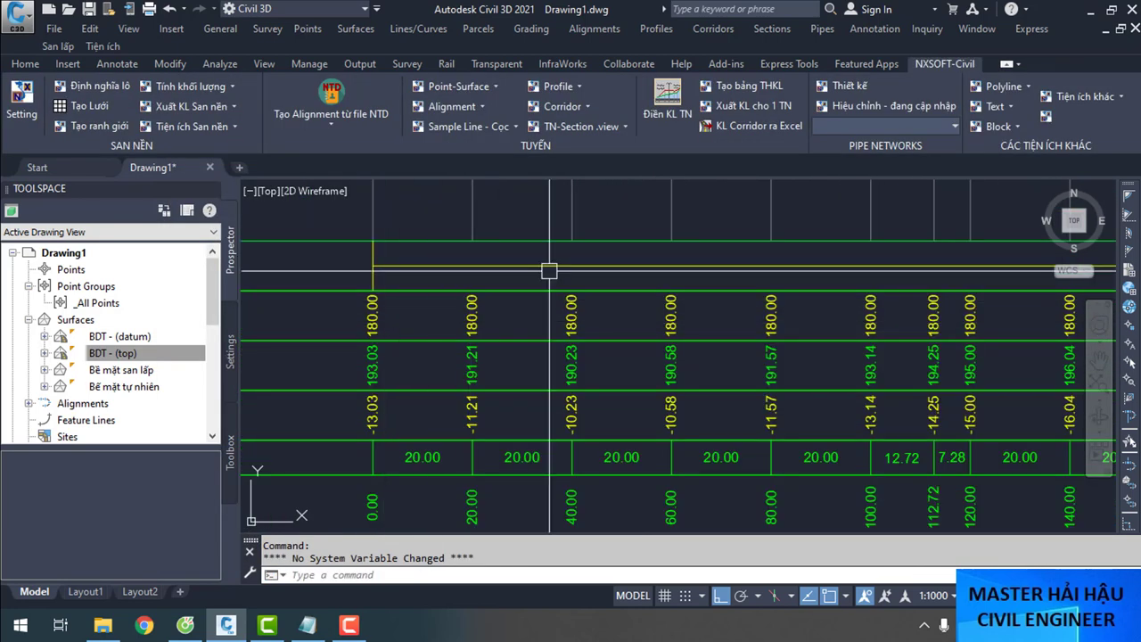
pyautogui.scroll(-4, 331, 356)
pyautogui.scroll(3, 424, 313)
pyautogui.scroll(2, 425, 312)
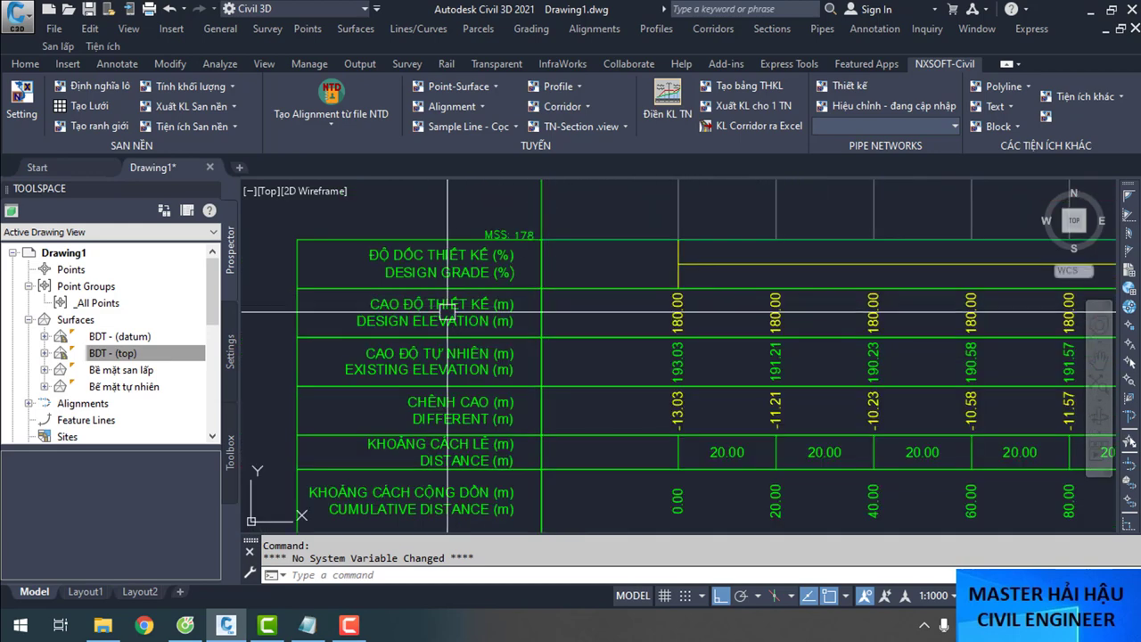
pyautogui.scroll(-5, 743, 391)
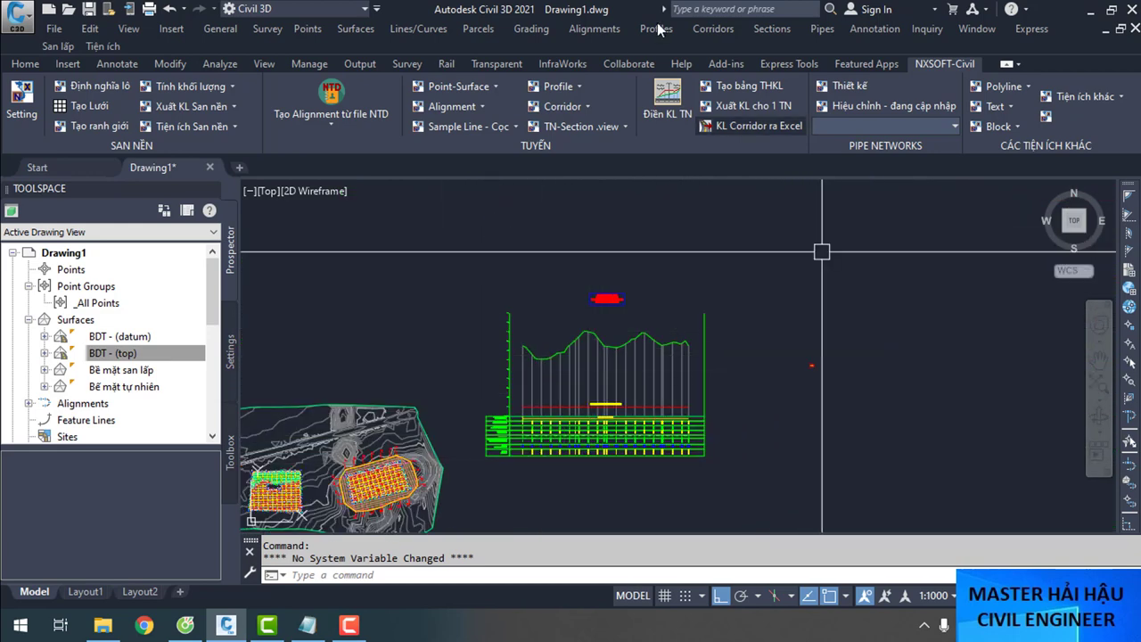
pyautogui.click(730, 30)
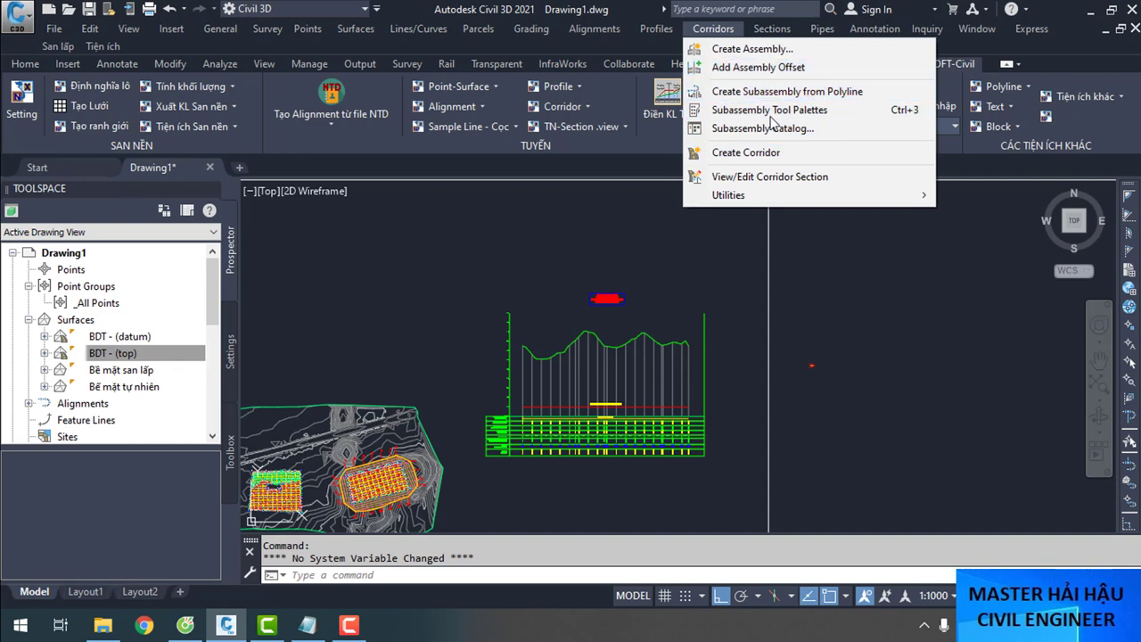
pyautogui.click(731, 213)
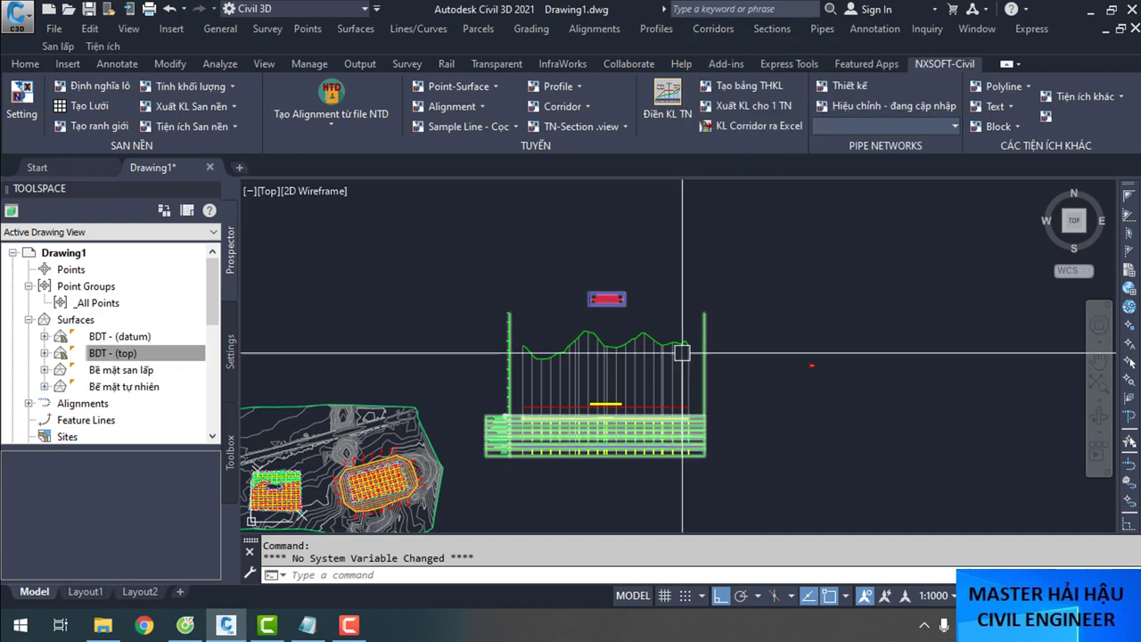
pyautogui.click(758, 211)
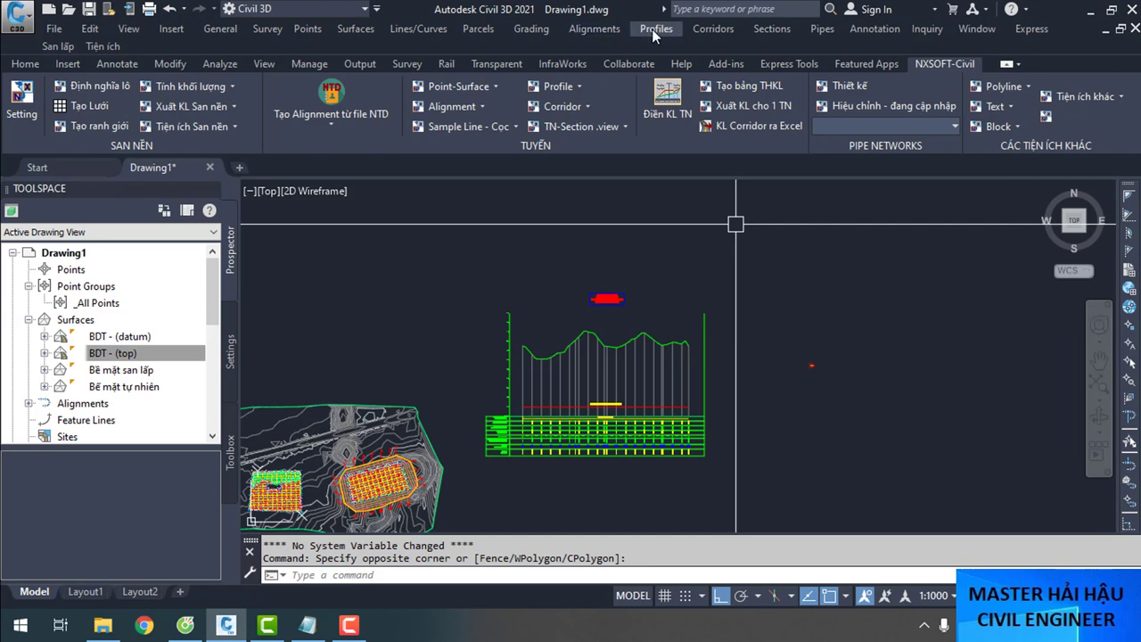
pyautogui.click(652, 28)
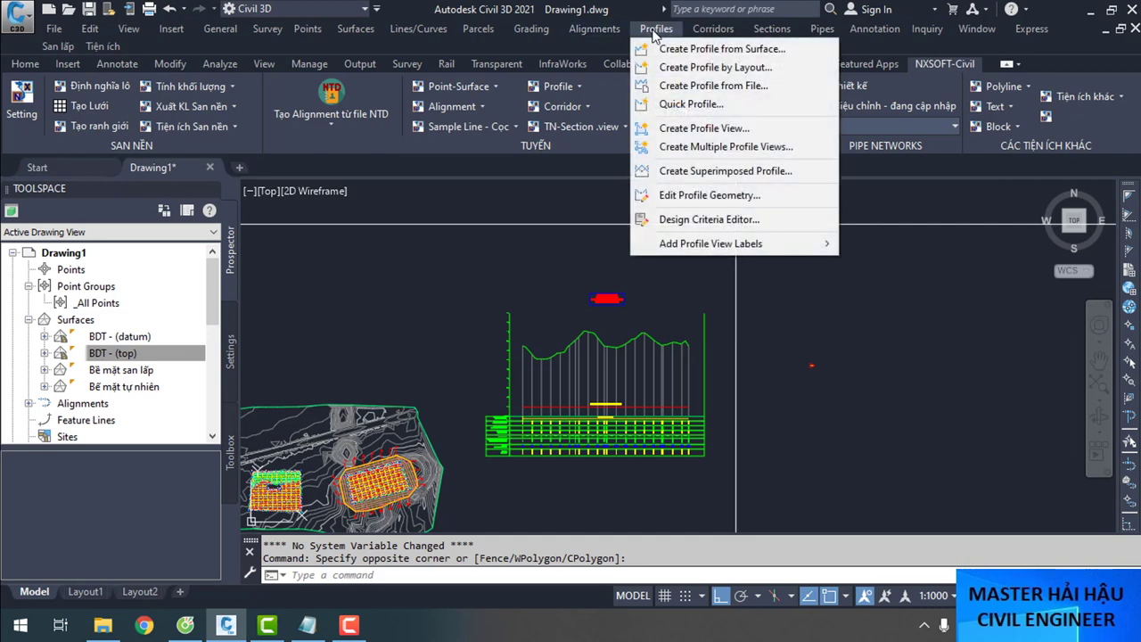
pyautogui.click(663, 424)
pyautogui.press('Escape')
# Start creating multiple section views for alignment Bao Lô 01 and review the placement, offset range, elevation range and section display settings
pyautogui.click(769, 30)
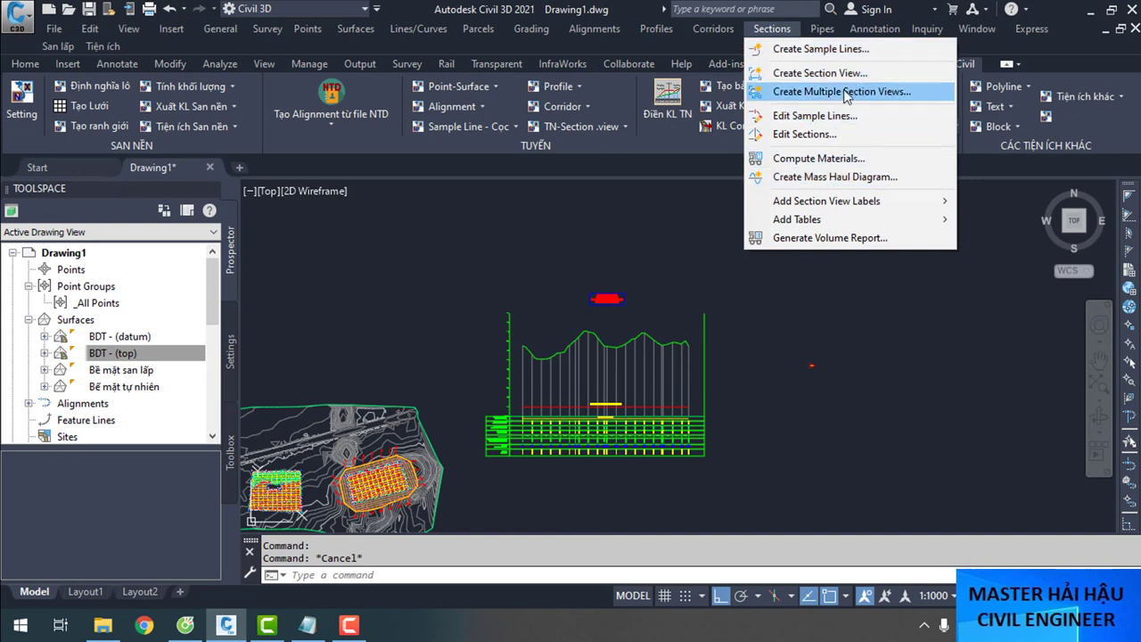
pyautogui.click(841, 92)
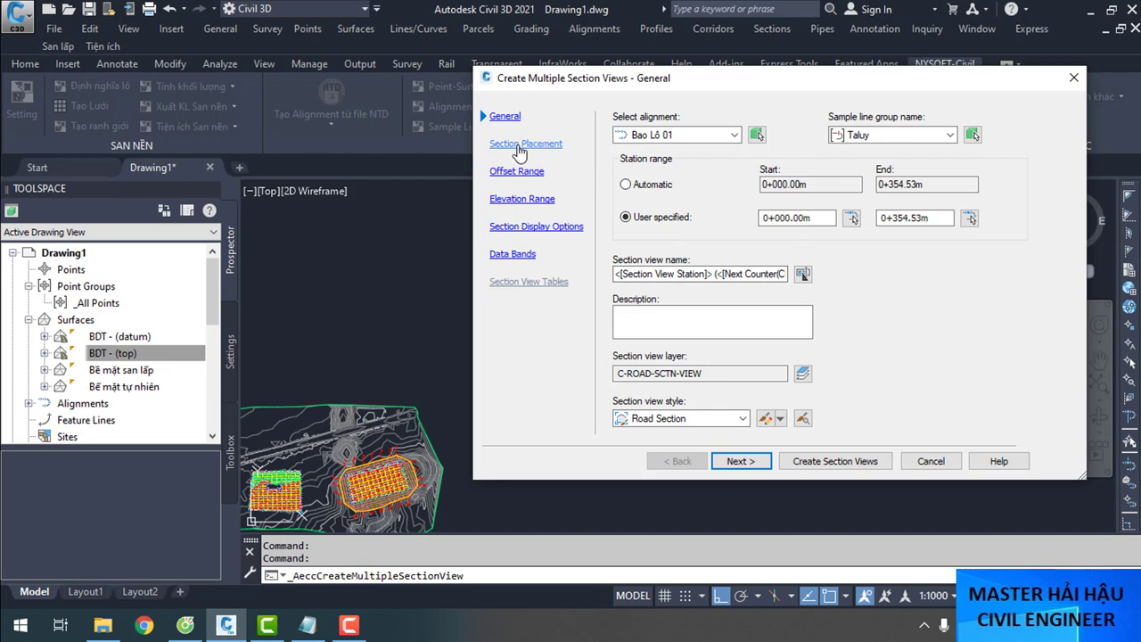
pyautogui.click(522, 146)
pyautogui.click(521, 175)
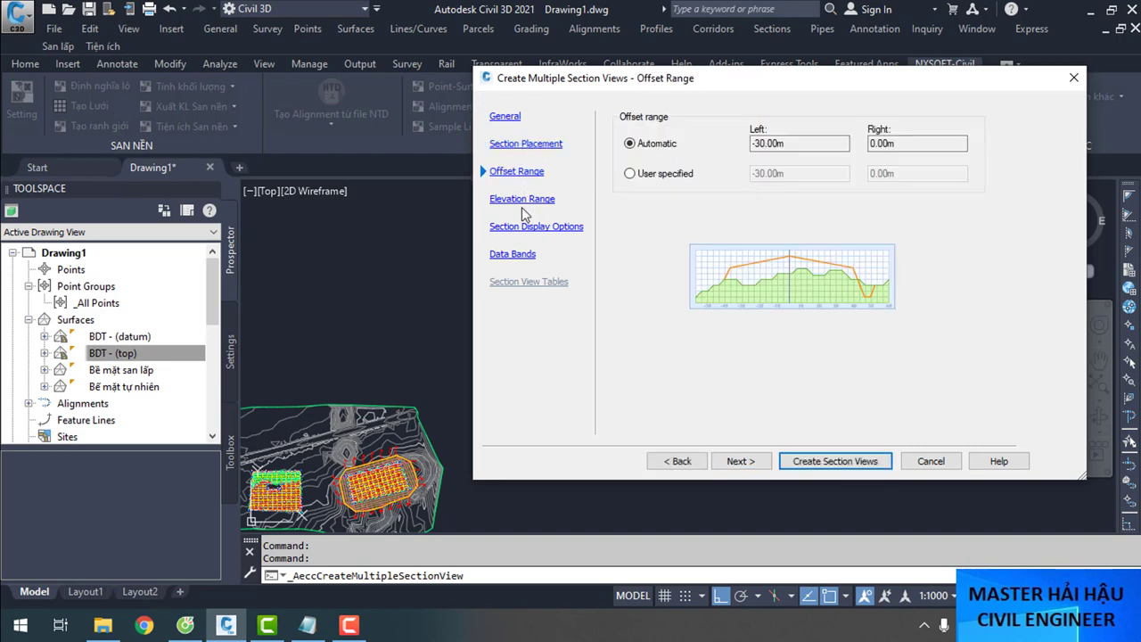
pyautogui.click(526, 199)
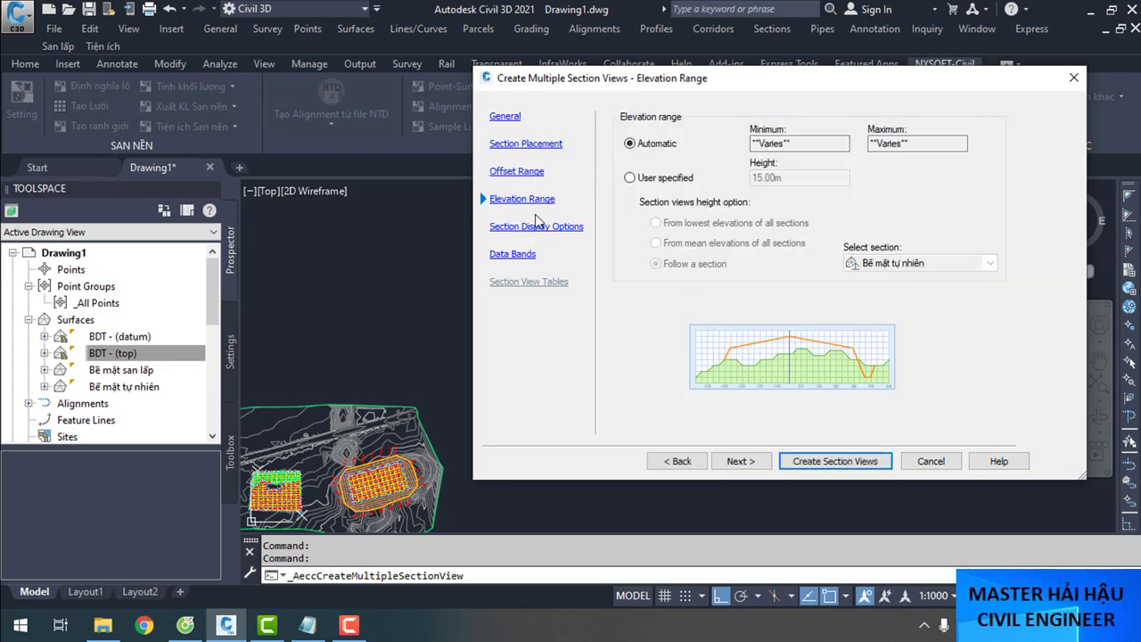
pyautogui.click(536, 226)
pyautogui.click(501, 116)
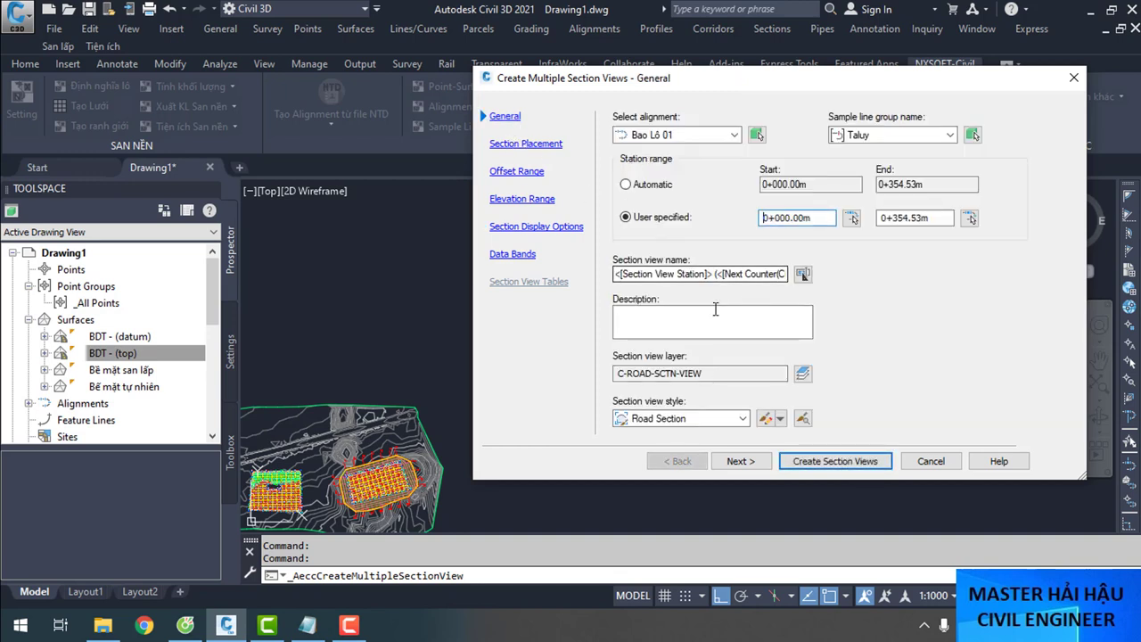
pyautogui.click(721, 418)
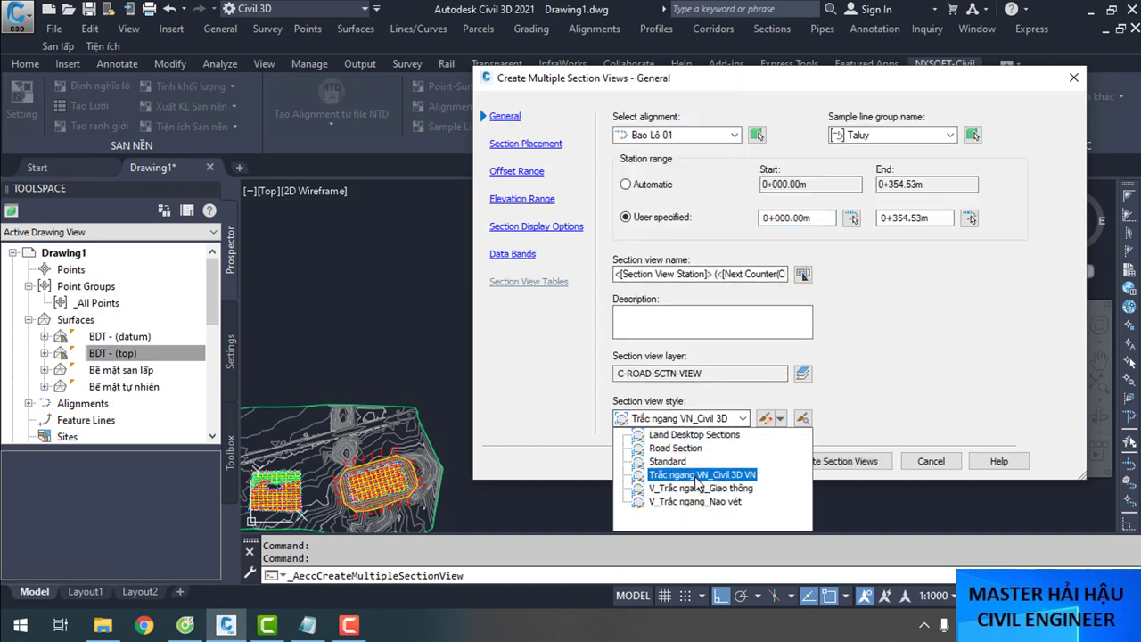
pyautogui.click(729, 492)
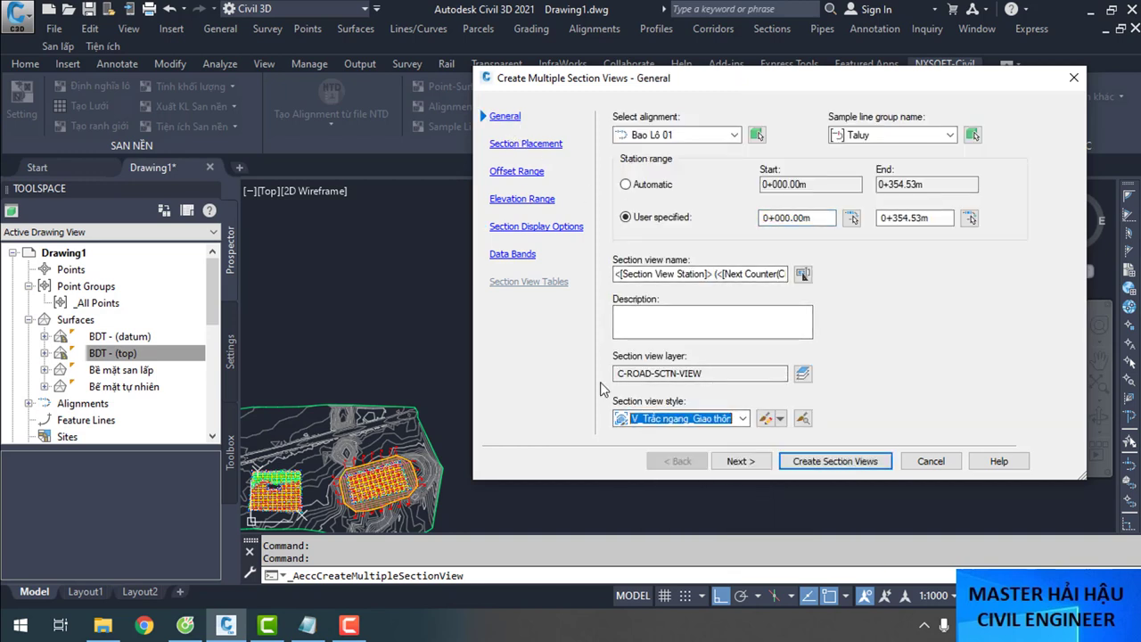
pyautogui.click(528, 144)
pyautogui.click(518, 174)
pyautogui.click(522, 198)
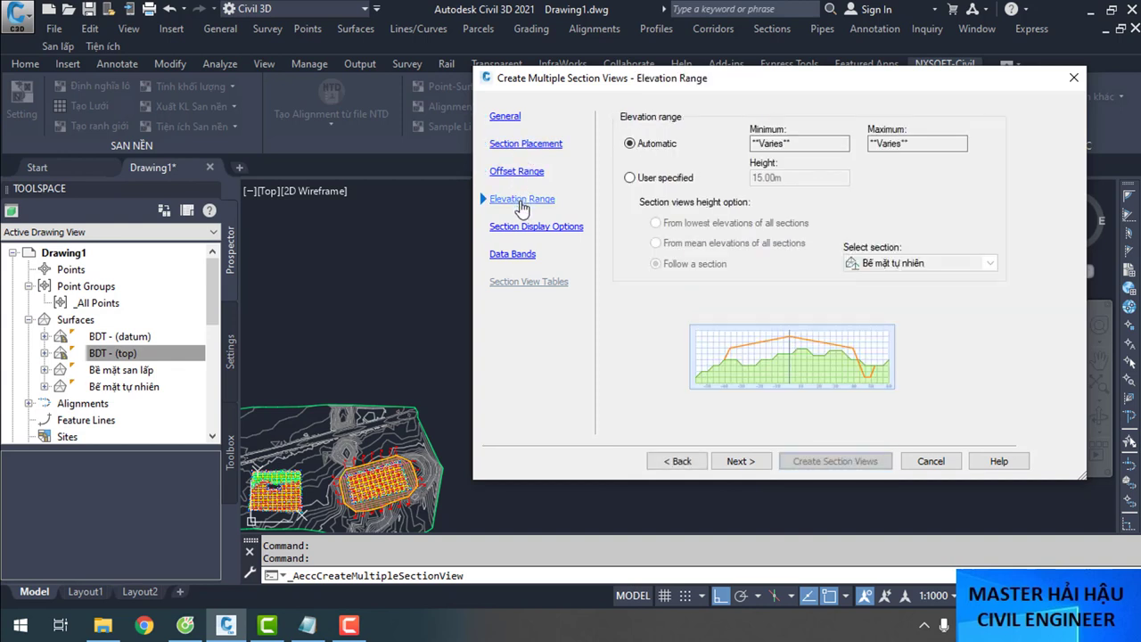
pyautogui.click(526, 226)
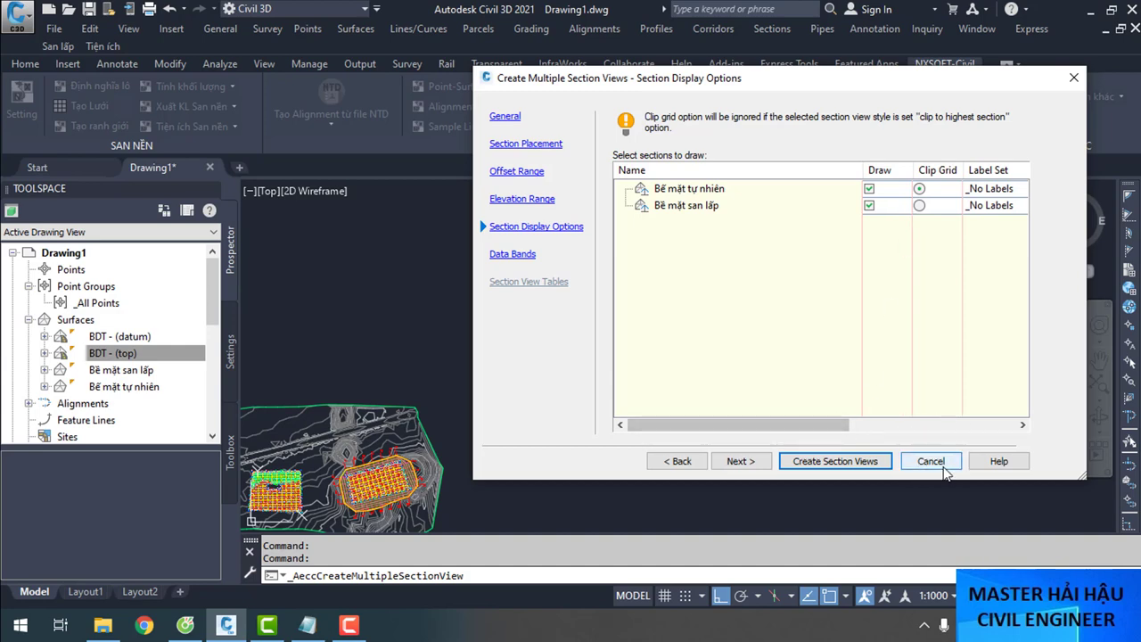
pyautogui.click(834, 461)
# Through sample line C7, add BDT, BDT - (top) and BDT - (datum) to sample line group Taluy's sampled sources and remove Bề mặt san lấp
pyautogui.scroll(6, 385, 474)
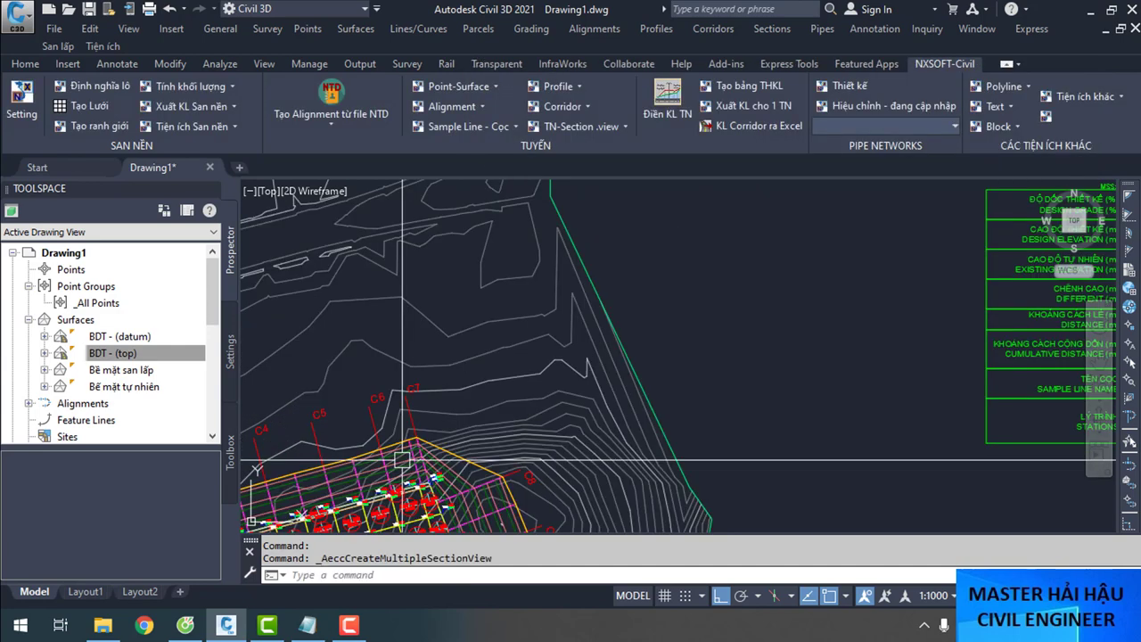
pyautogui.click(409, 402)
pyautogui.click(402, 100)
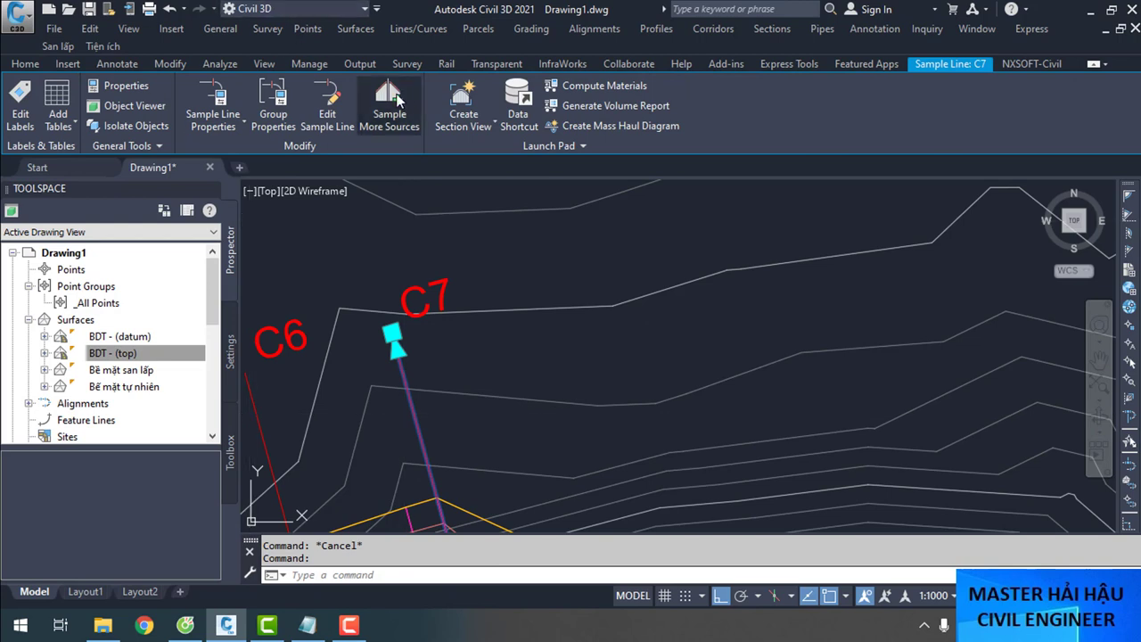
pyautogui.click(436, 304)
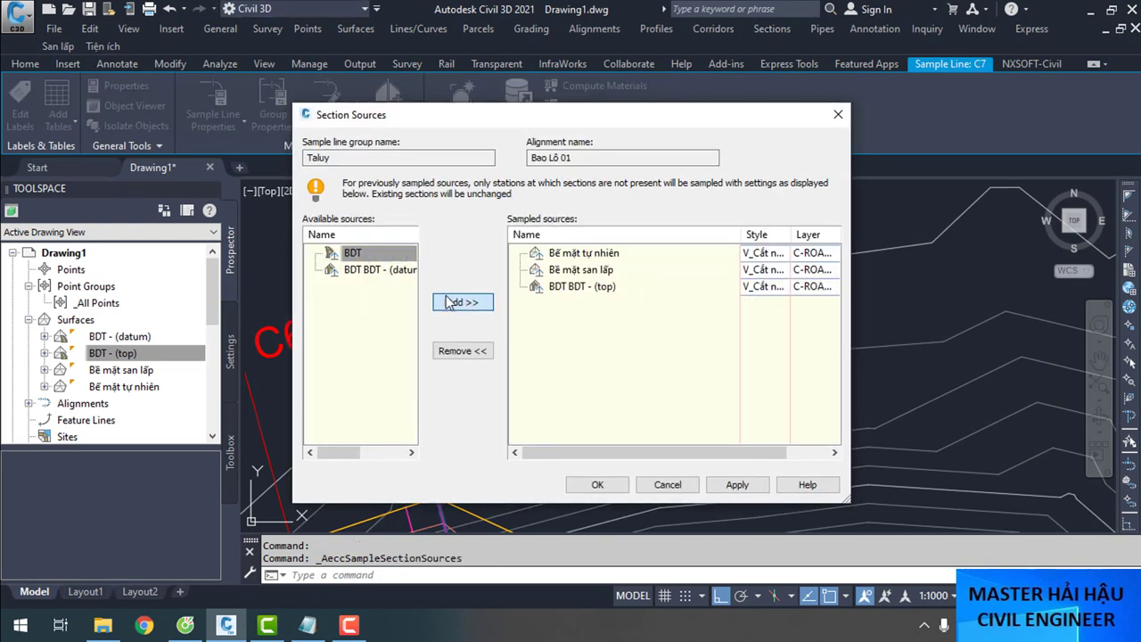
pyautogui.click(379, 272)
pyautogui.click(460, 303)
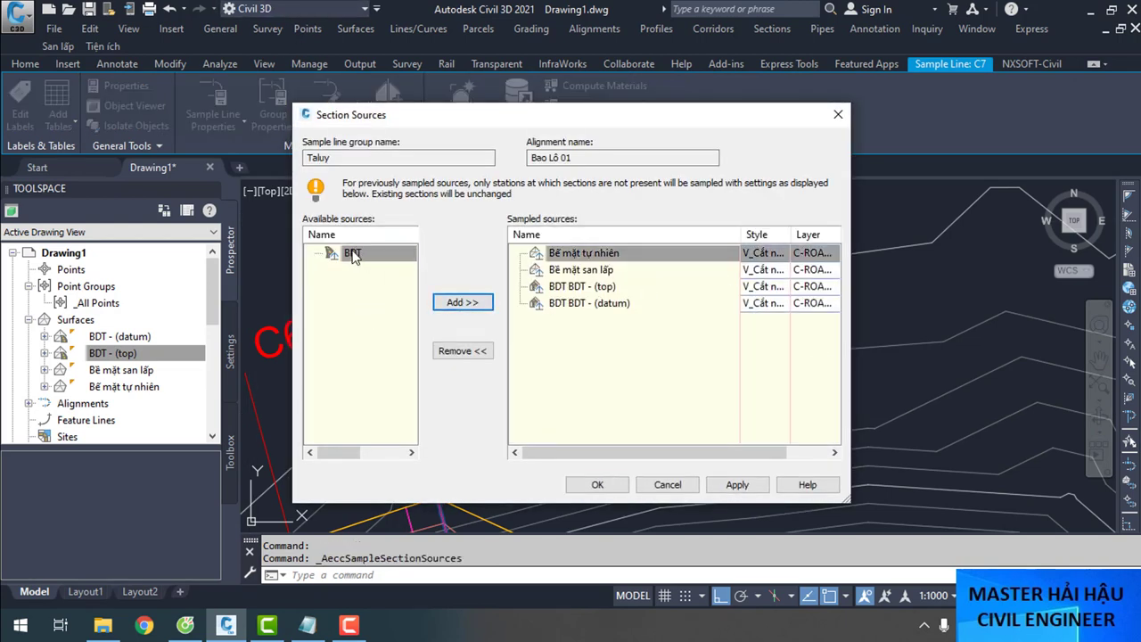
pyautogui.click(463, 304)
pyautogui.click(582, 272)
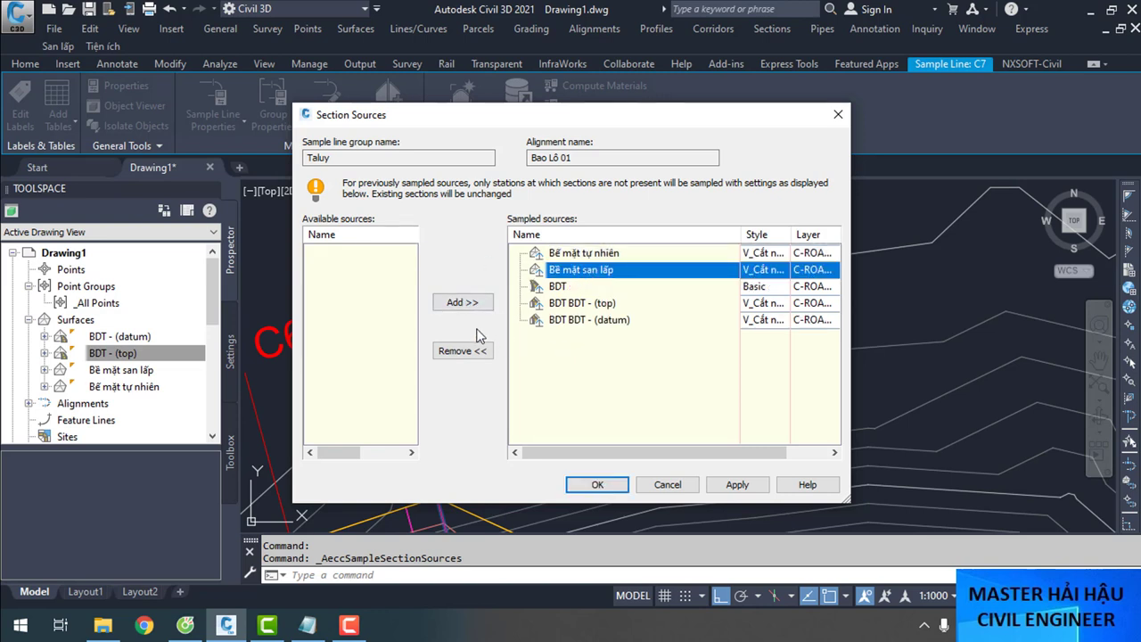
pyautogui.click(463, 350)
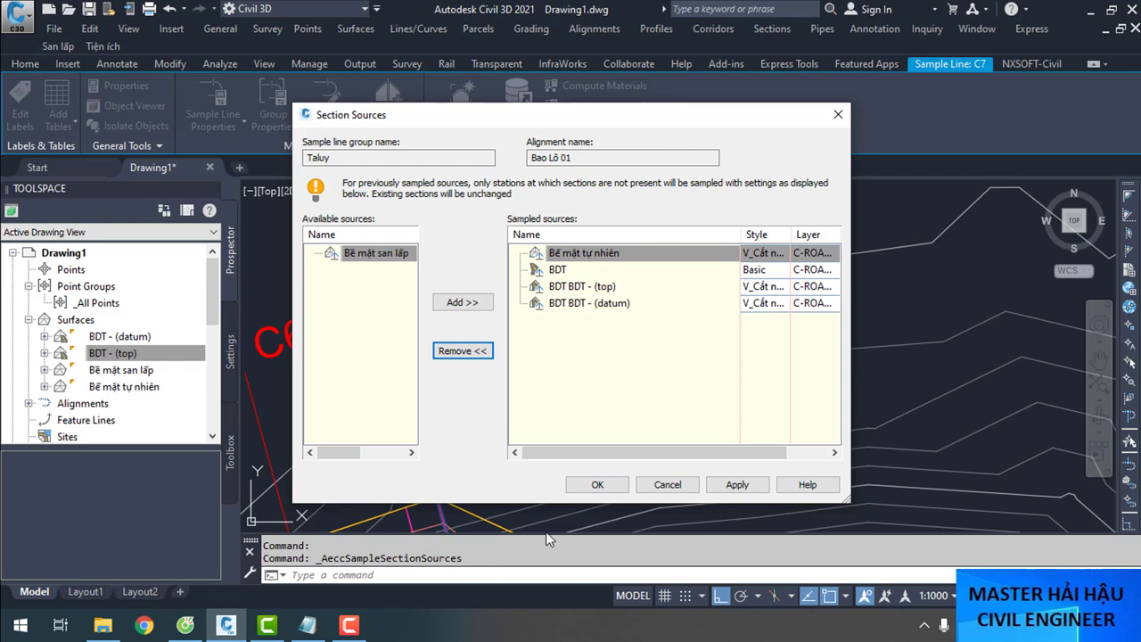
# Set the code set style of sampled source BDT to V_Bình đồ 1 in the Taluy section sources
pyautogui.click(776, 268)
pyautogui.click(564, 171)
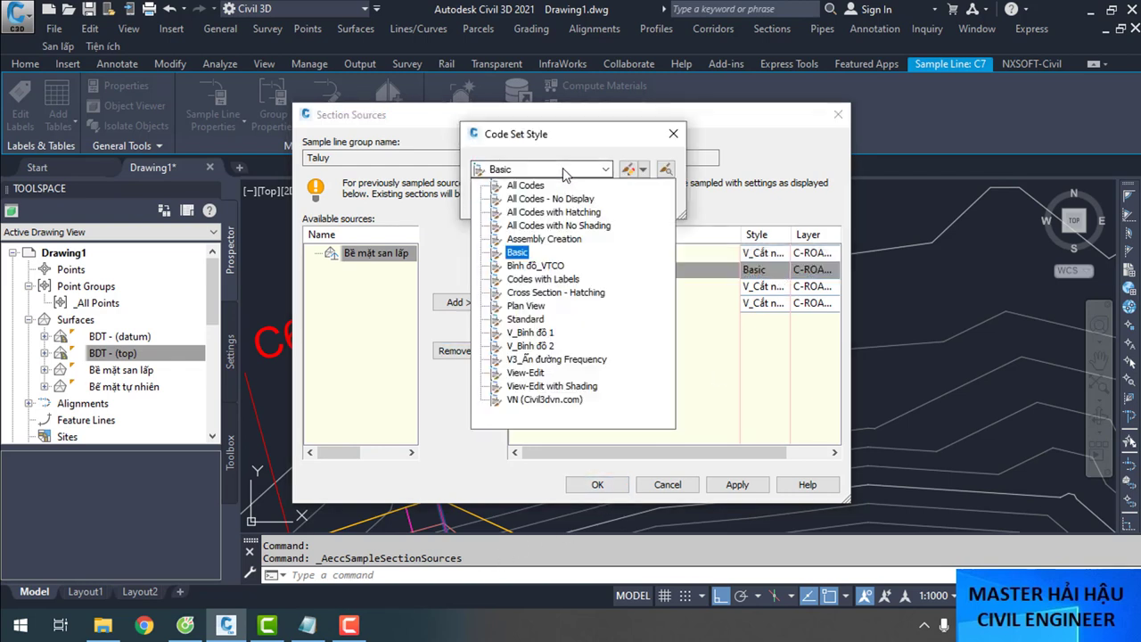
pyautogui.click(547, 332)
pyautogui.click(502, 200)
# Assign section style V_Cắt ngang thiết kế to the sampled surfaces BDT - (top) and BDT - (datum)
pyautogui.click(765, 286)
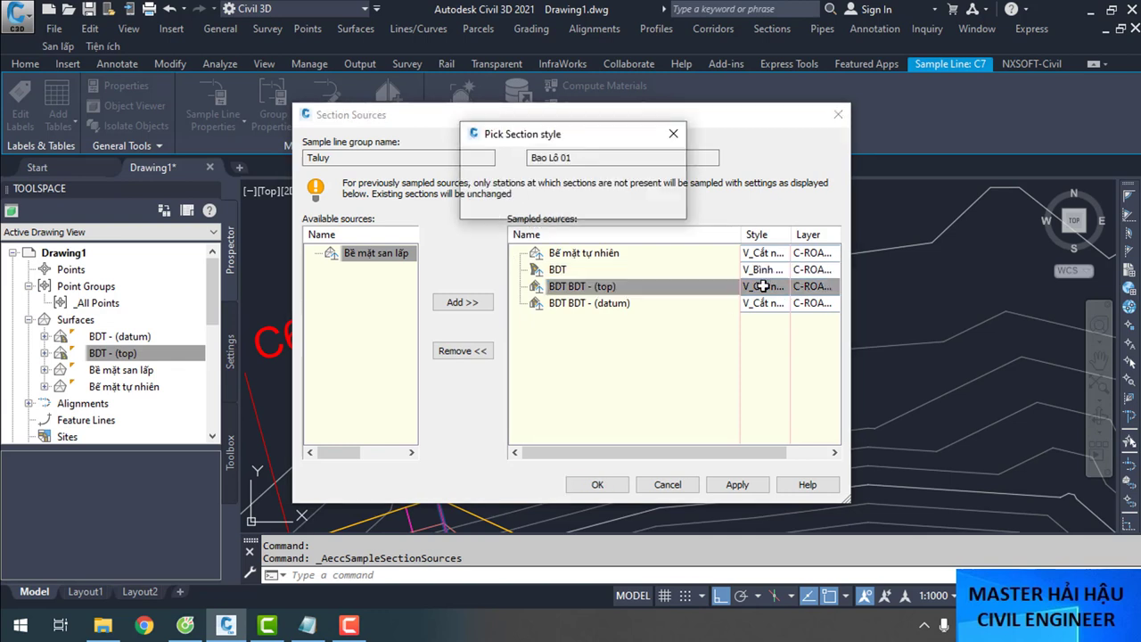
pyautogui.click(548, 169)
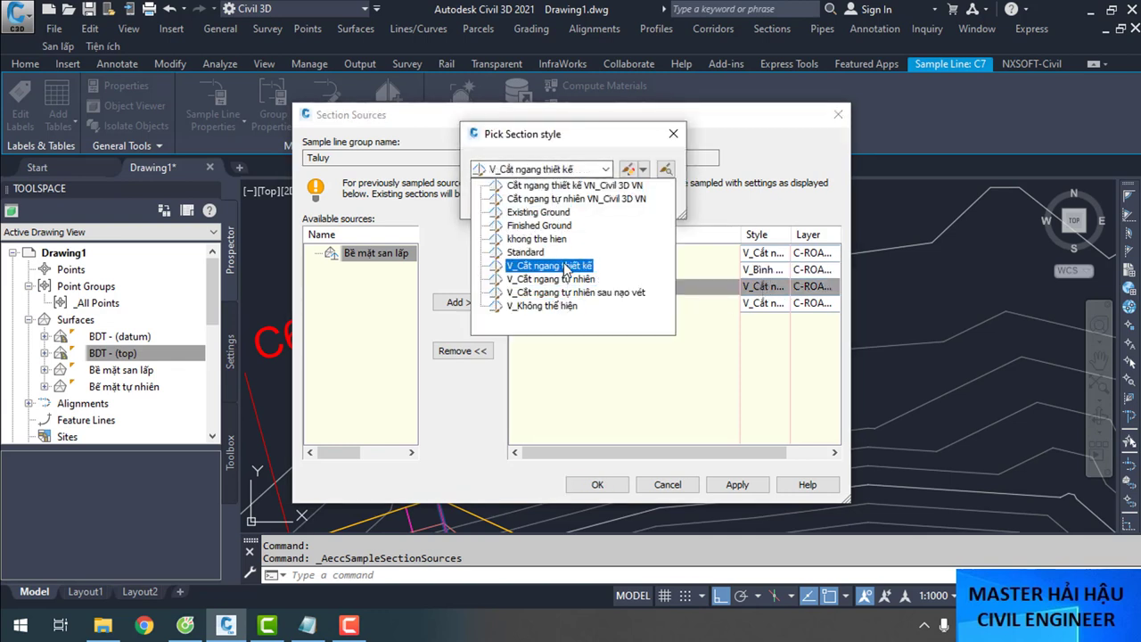
pyautogui.click(549, 259)
pyautogui.click(503, 199)
pyautogui.click(763, 303)
pyautogui.click(528, 168)
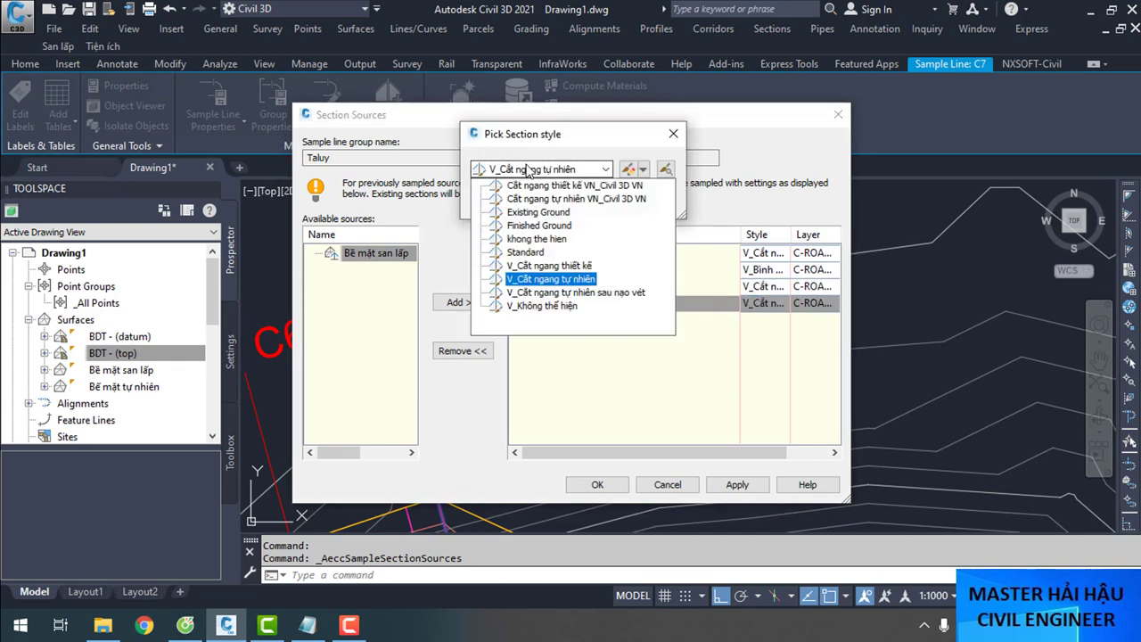
pyautogui.click(550, 265)
pyautogui.click(503, 201)
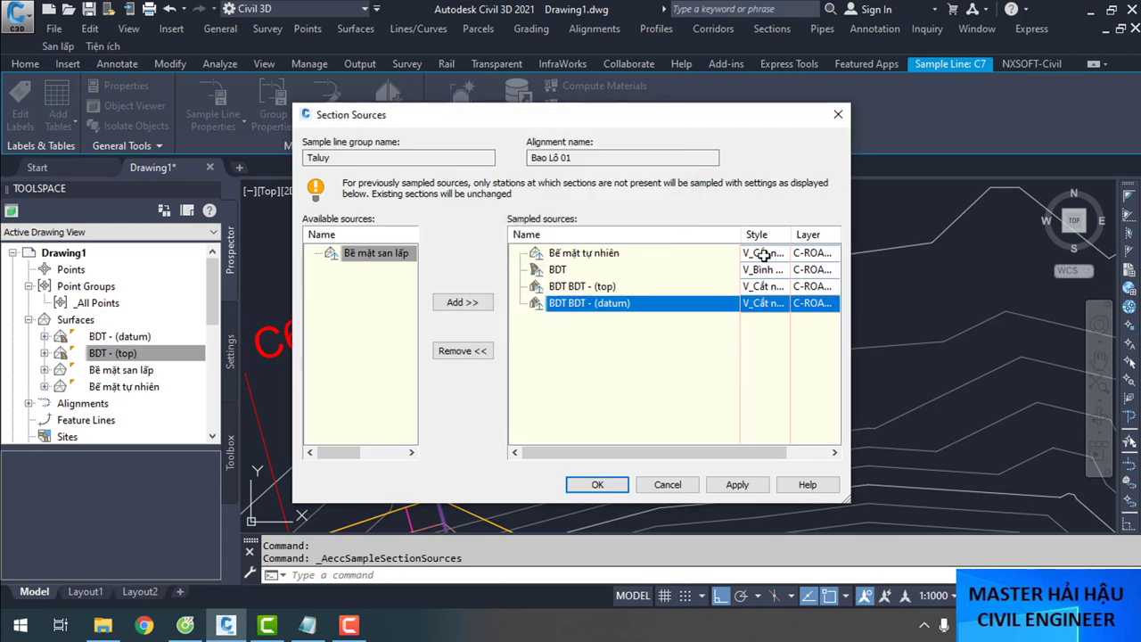
# Set the section style of Bề mặt tự nhiên to V_Cắt ngang tự nhiên and accept the section sources
pyautogui.click(770, 255)
pyautogui.click(571, 169)
pyautogui.click(543, 326)
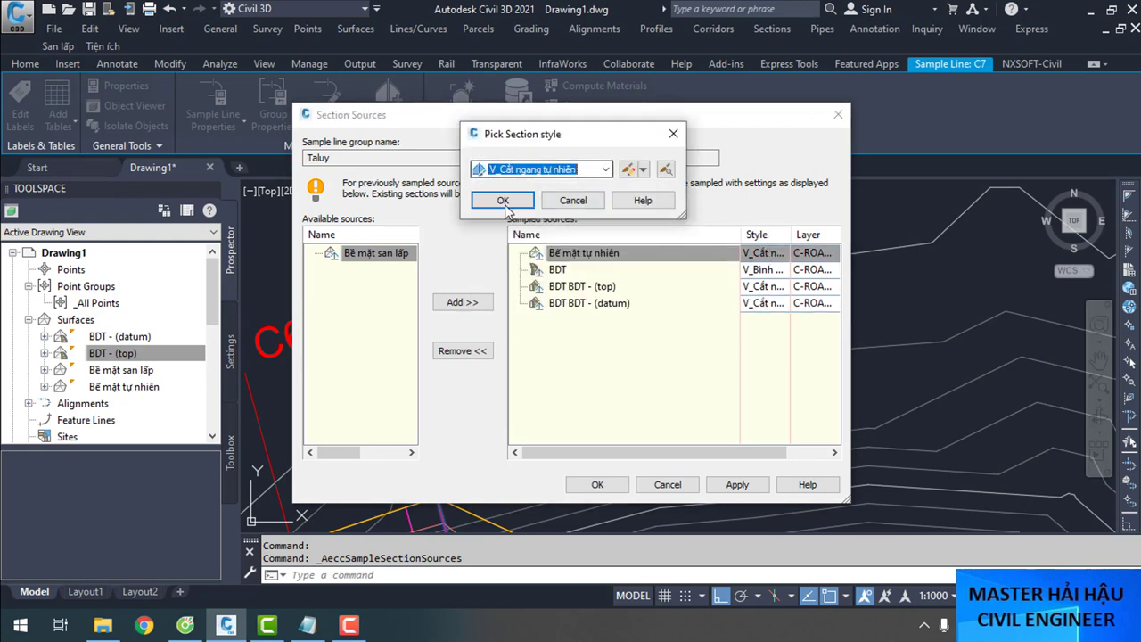
pyautogui.click(502, 200)
pyautogui.click(598, 486)
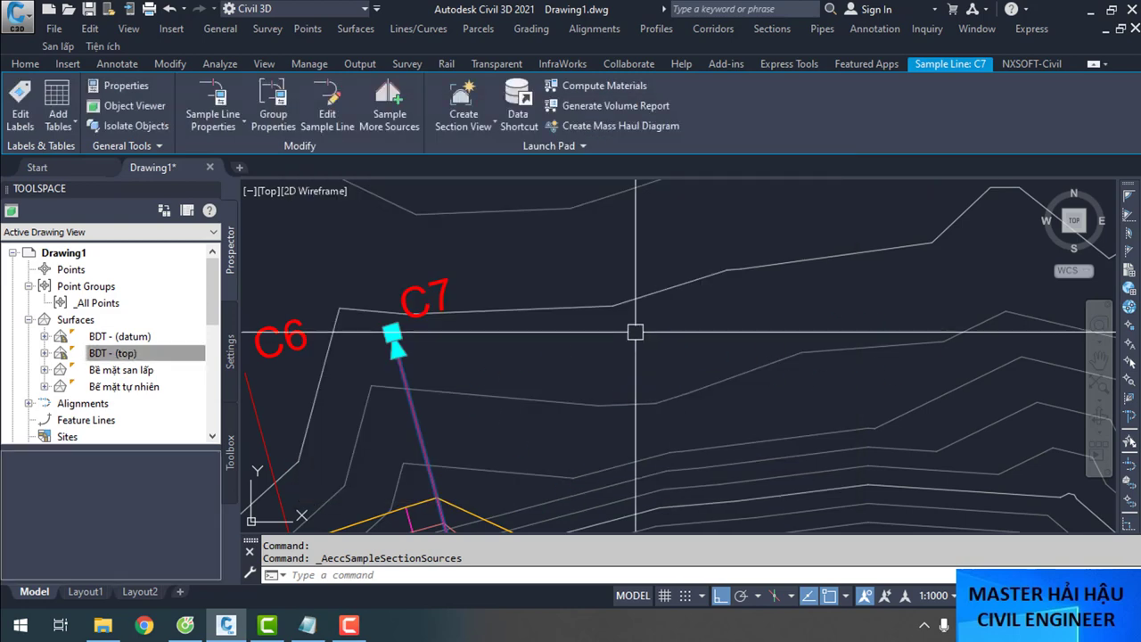
# Start creating multiple section views for Bao Lô 01's sample line group Taluy with section view style V_Trắc ngang_Giao thông
pyautogui.scroll(-8, 838, 202)
pyautogui.press('Escape')
pyautogui.click(769, 28)
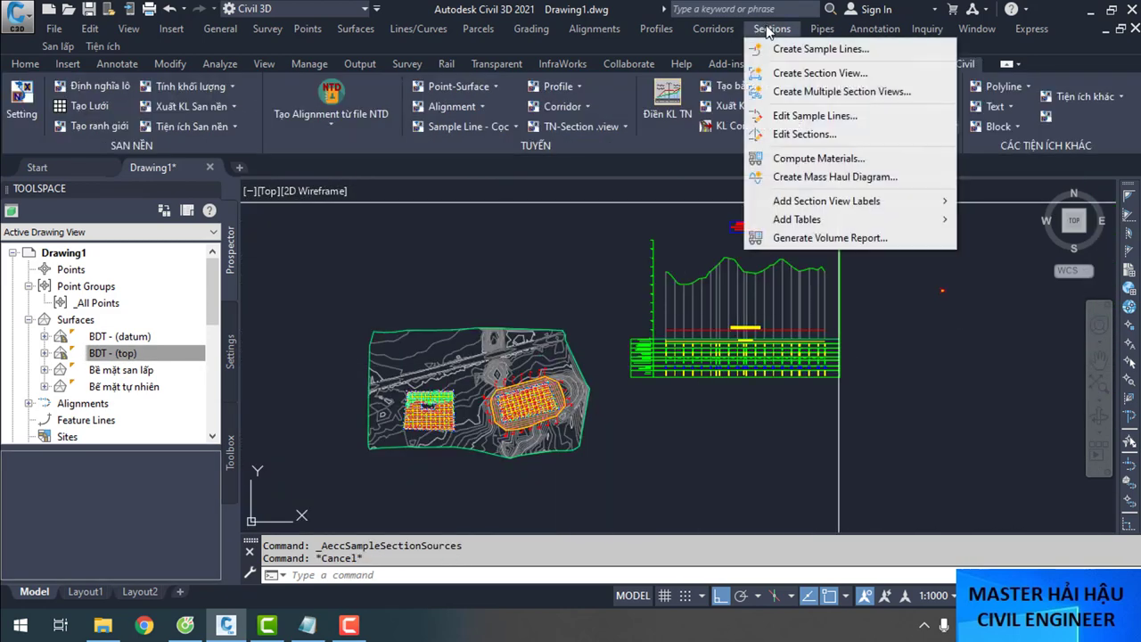
pyautogui.click(841, 92)
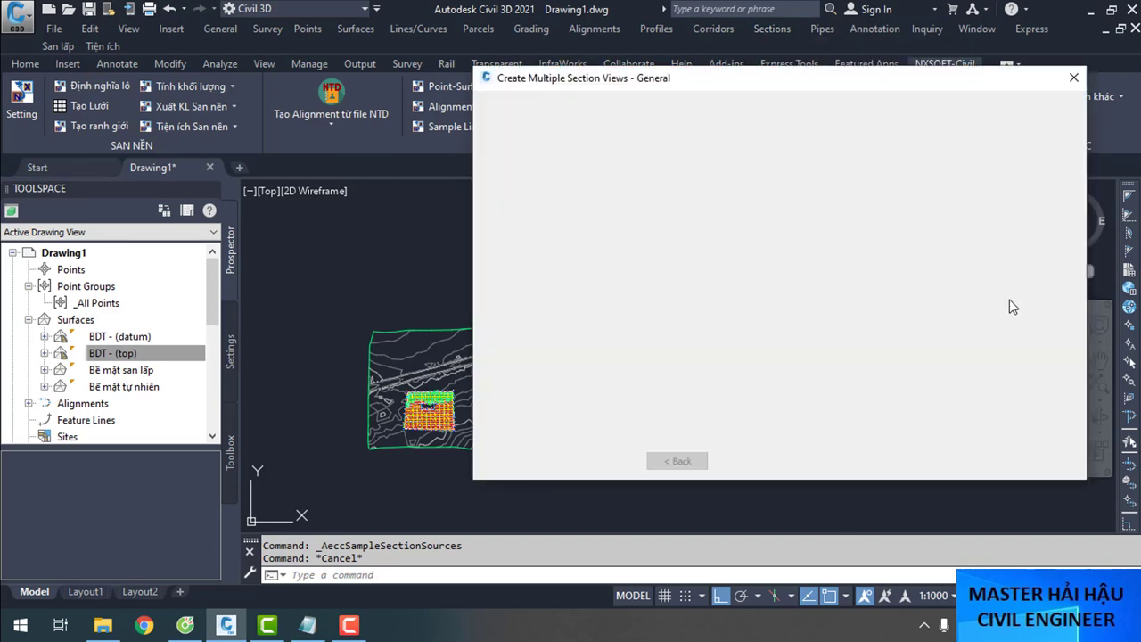
pyautogui.click(535, 150)
pyautogui.click(505, 116)
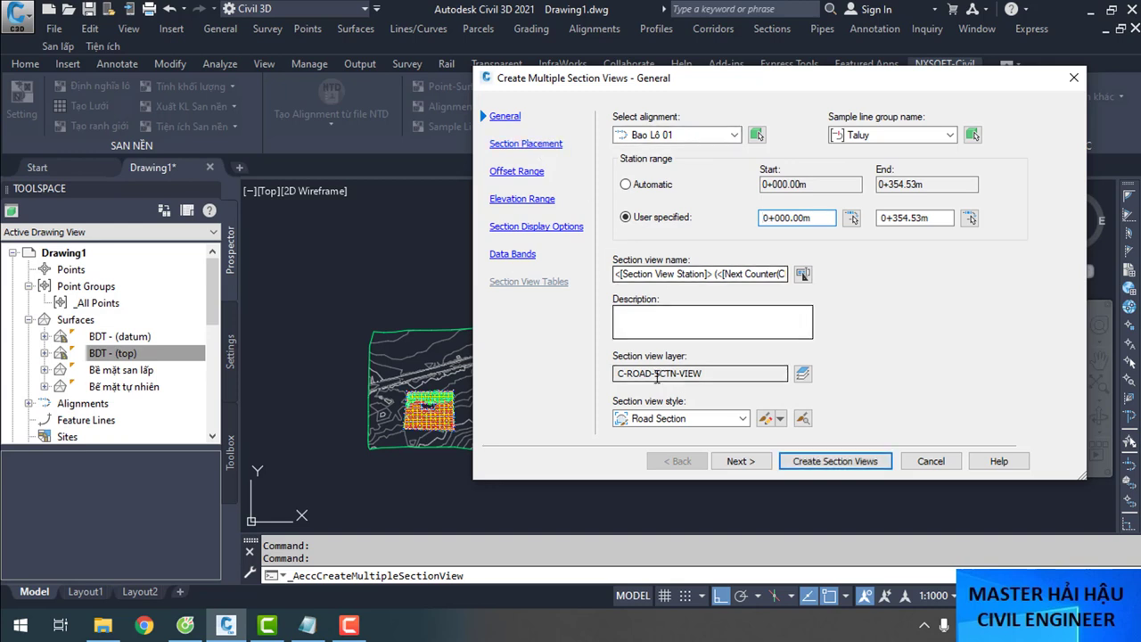
pyautogui.click(682, 421)
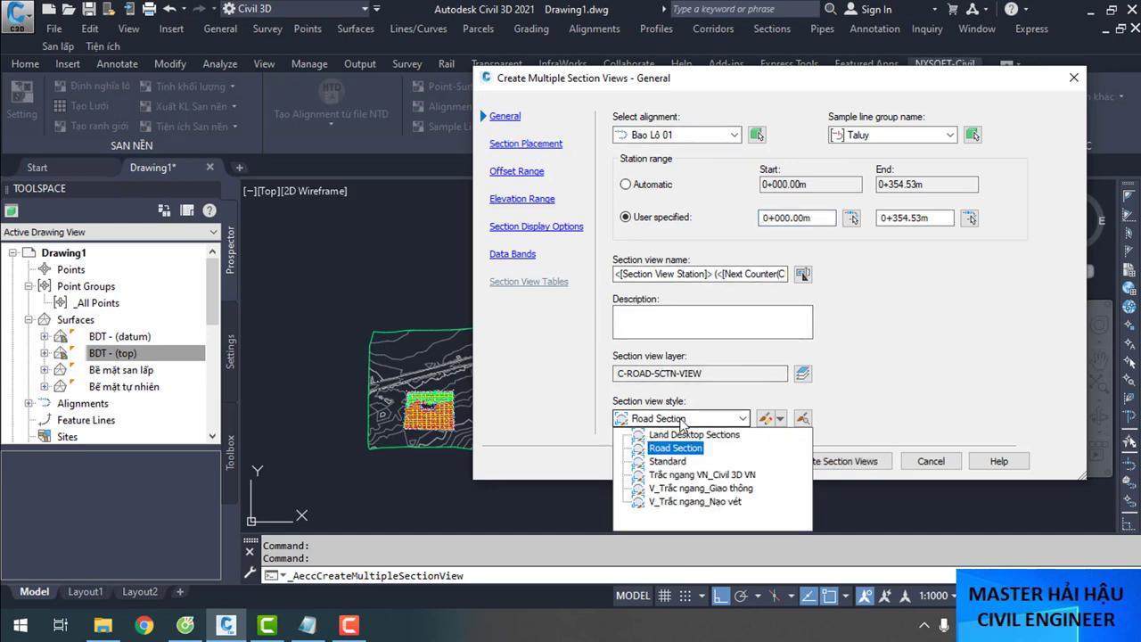
pyautogui.click(739, 494)
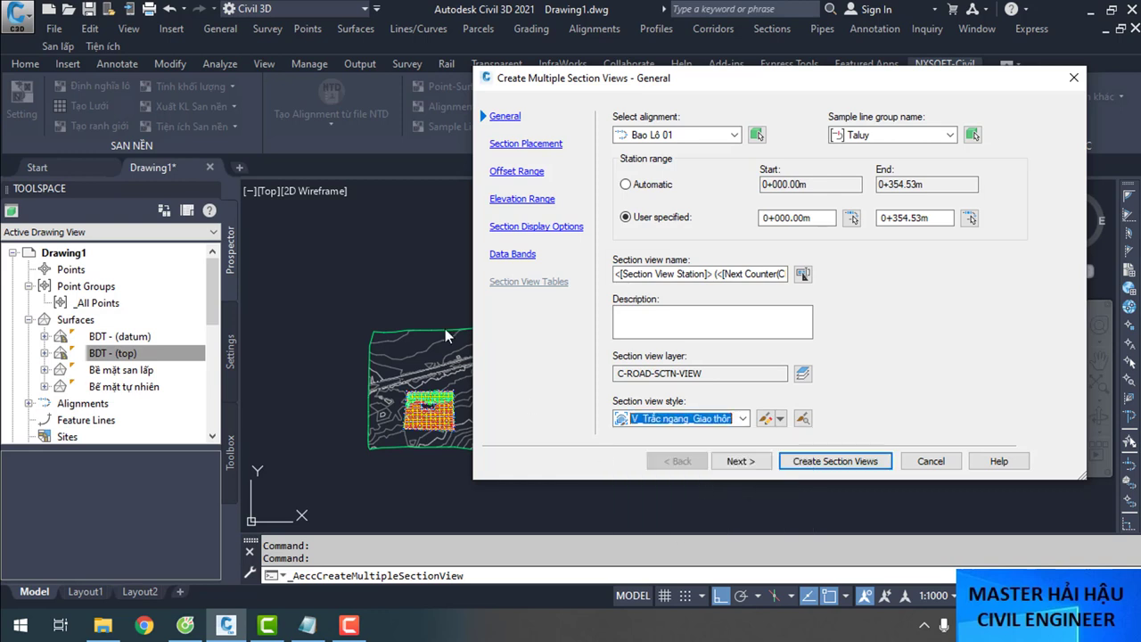
# Review the section placement, offset range, elevation range and list of sections to draw for the new section views
pyautogui.click(540, 145)
pyautogui.click(521, 172)
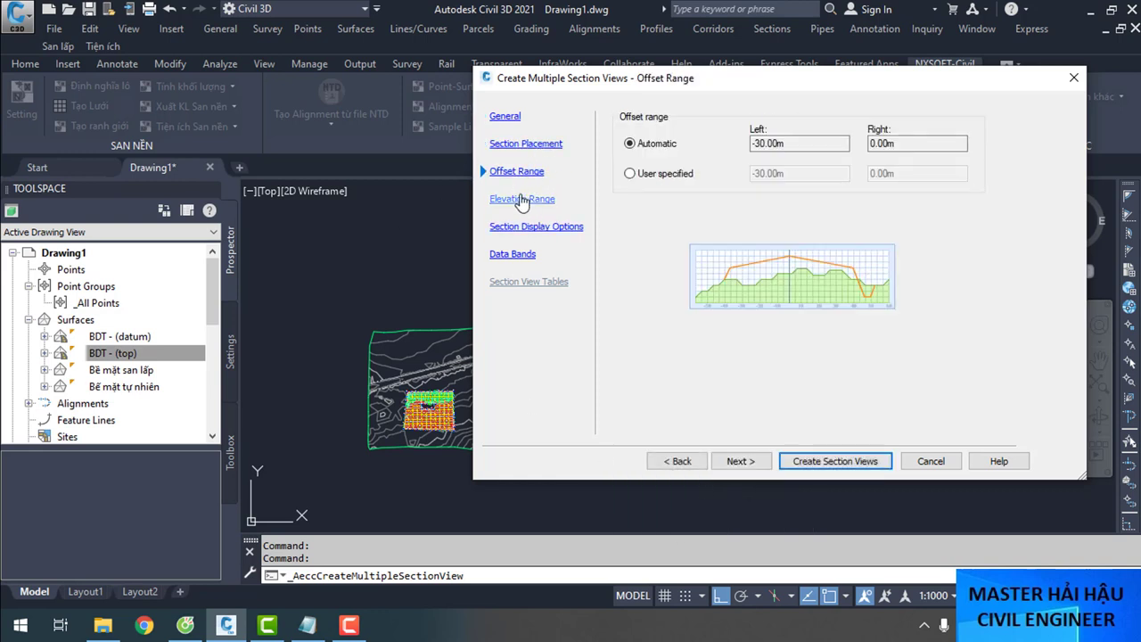
pyautogui.click(523, 200)
pyautogui.click(520, 172)
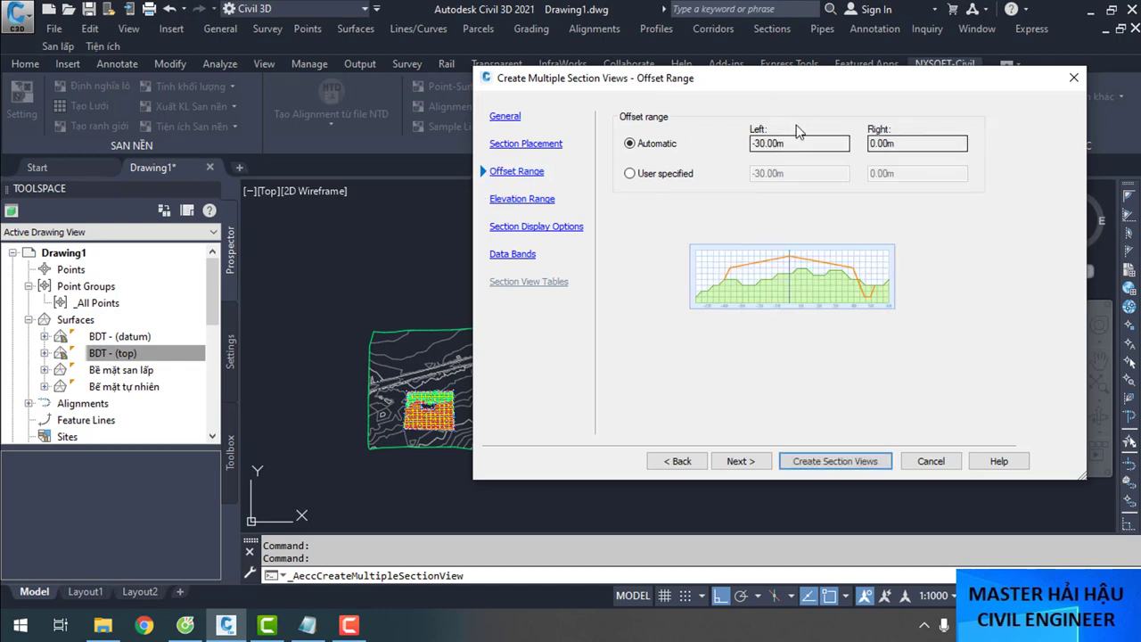
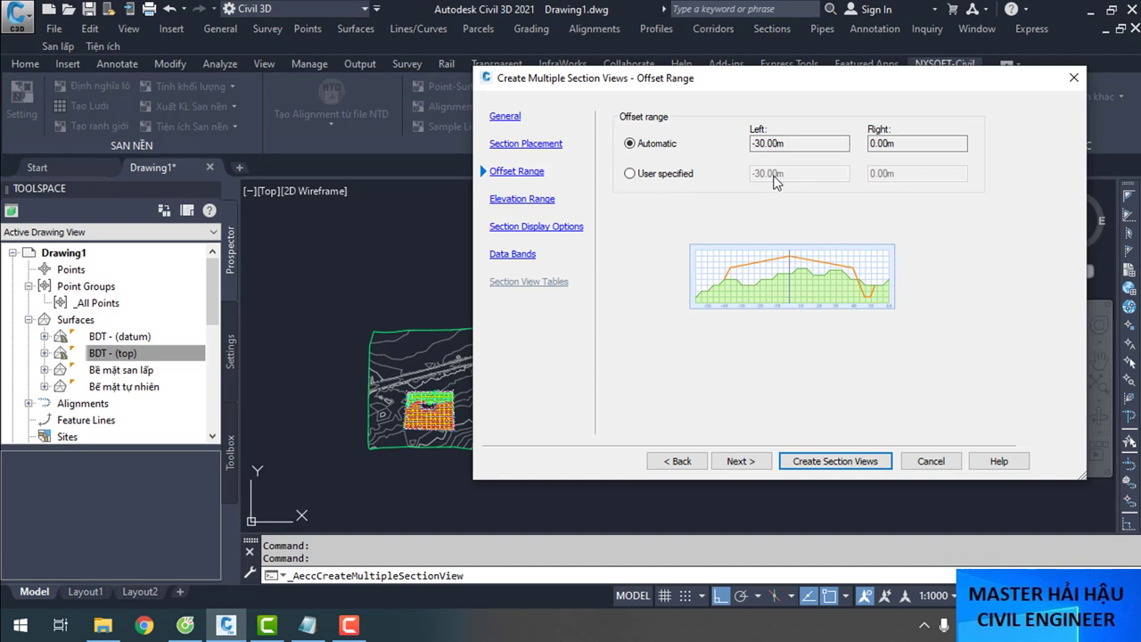
pyautogui.click(528, 202)
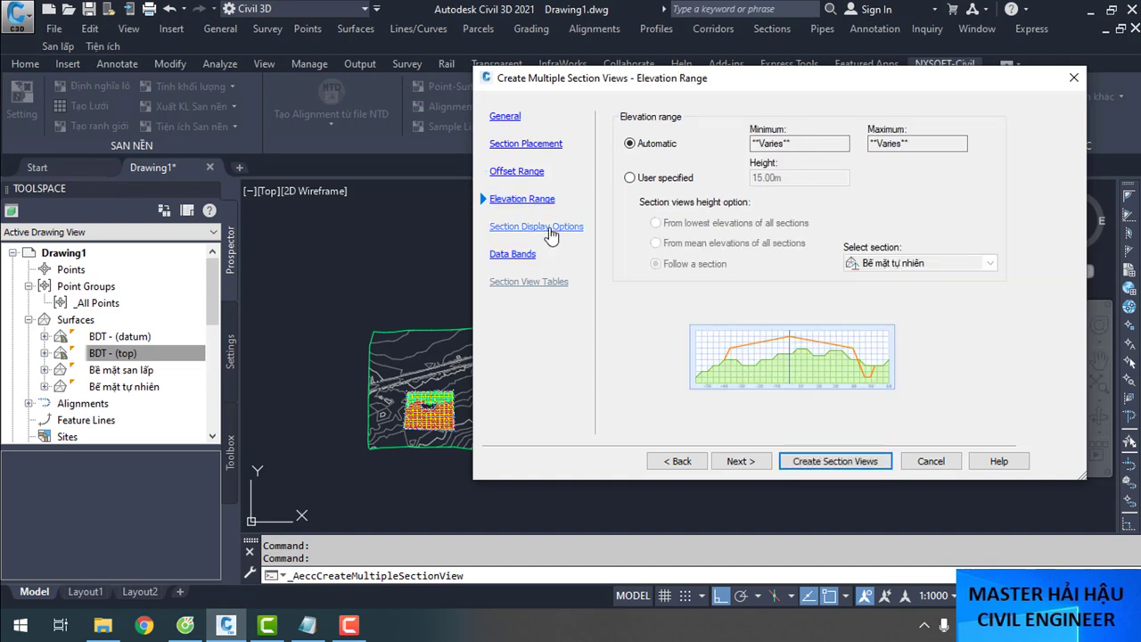
pyautogui.click(549, 230)
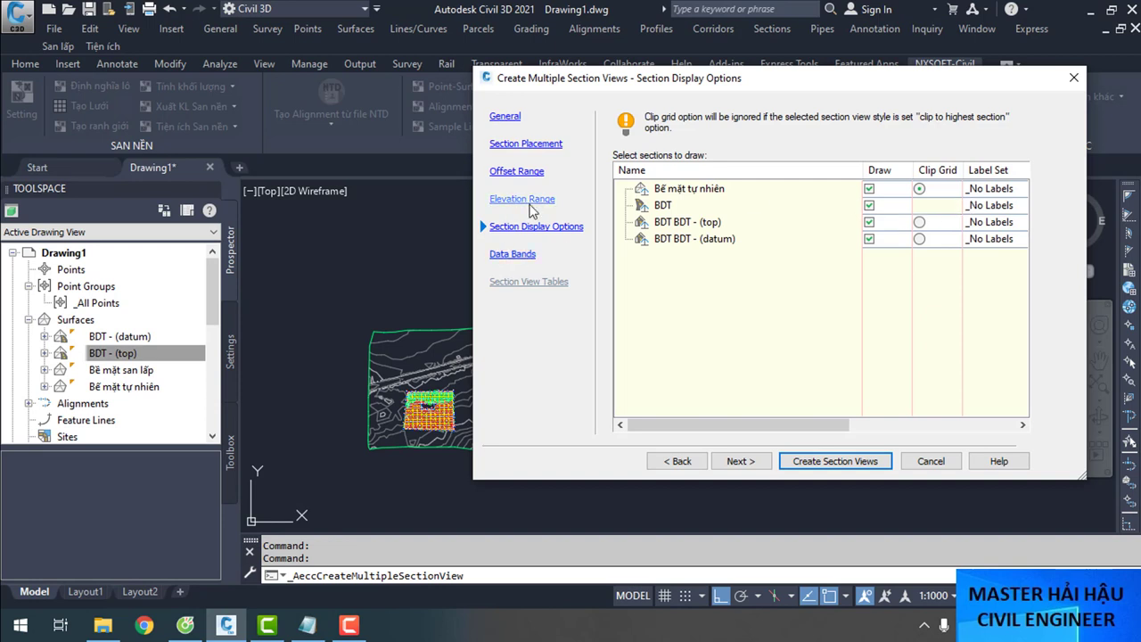
pyautogui.click(535, 203)
pyautogui.click(532, 228)
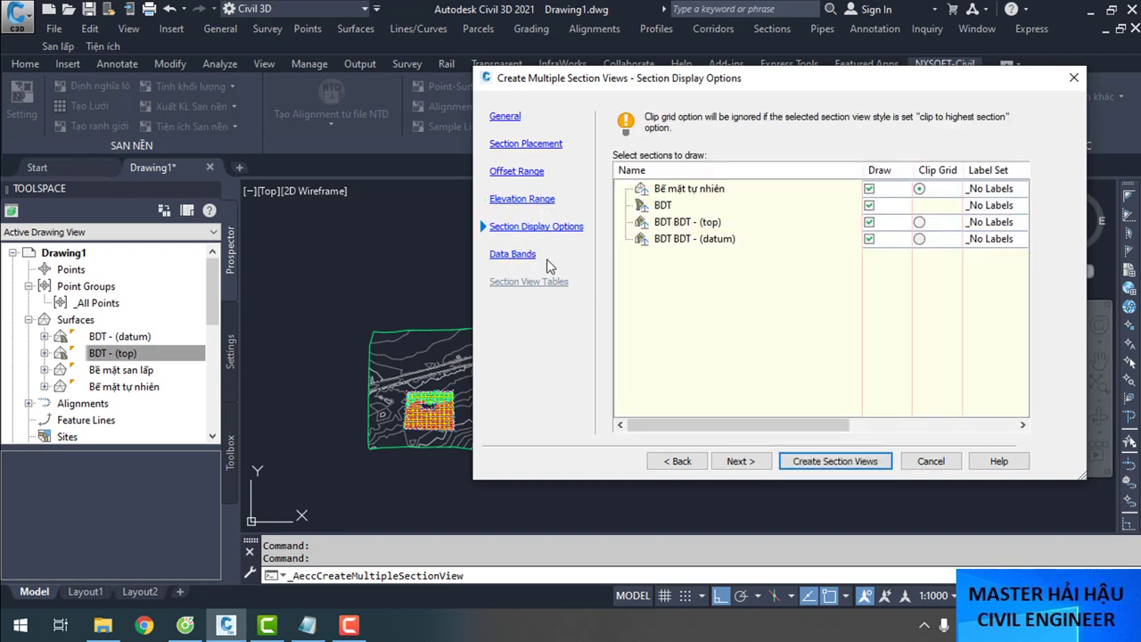
# Choose label set V_Đường gióng tự nhiên for the Bề mặt tự nhiên section
pyautogui.click(994, 192)
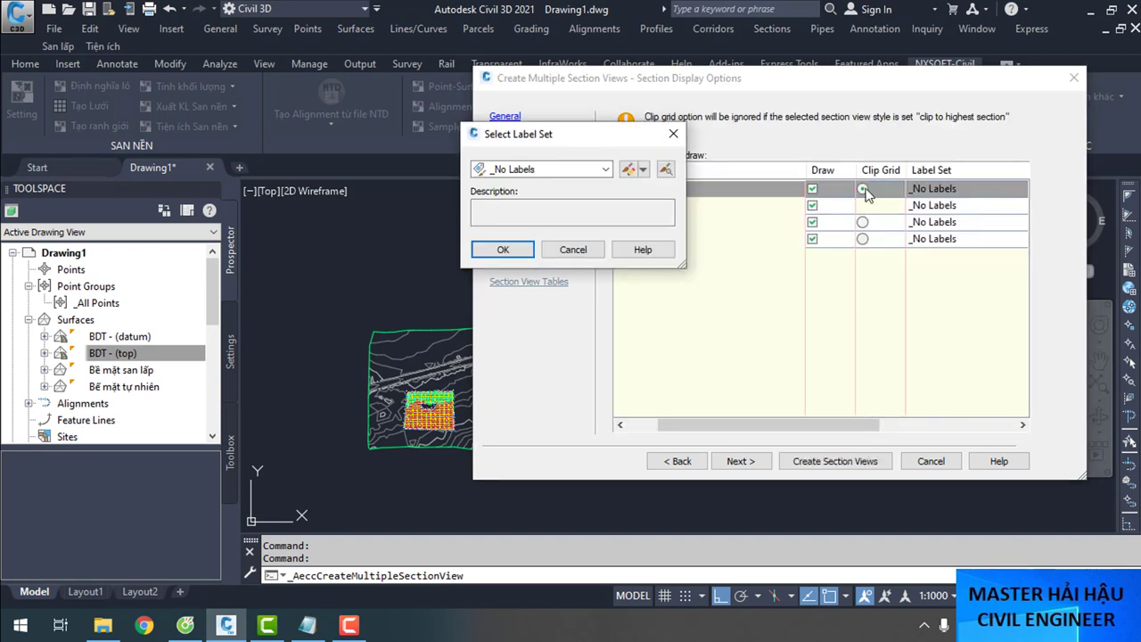
pyautogui.click(582, 169)
pyautogui.click(599, 324)
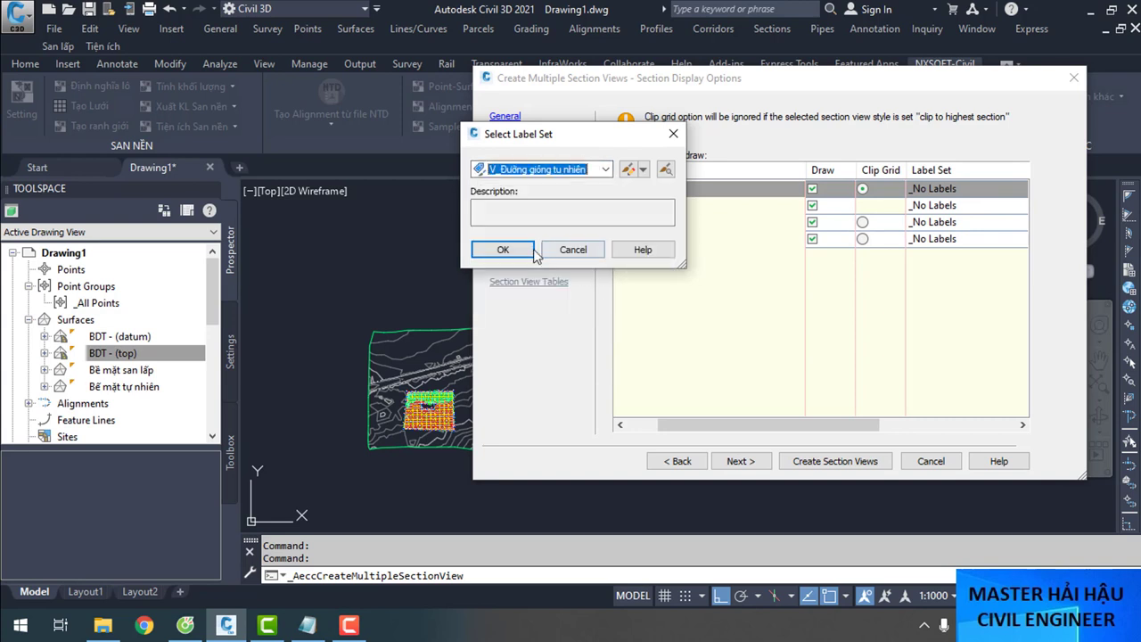
# Assign the V_Đường gióng tu nhiên label set to the Bề mặt tự nhiên section and override its style with V_Cắt ngang tự nhiên
pyautogui.click(504, 250)
pyautogui.moveTo(800, 430); pyautogui.dragTo(917, 431)
pyautogui.click(939, 189)
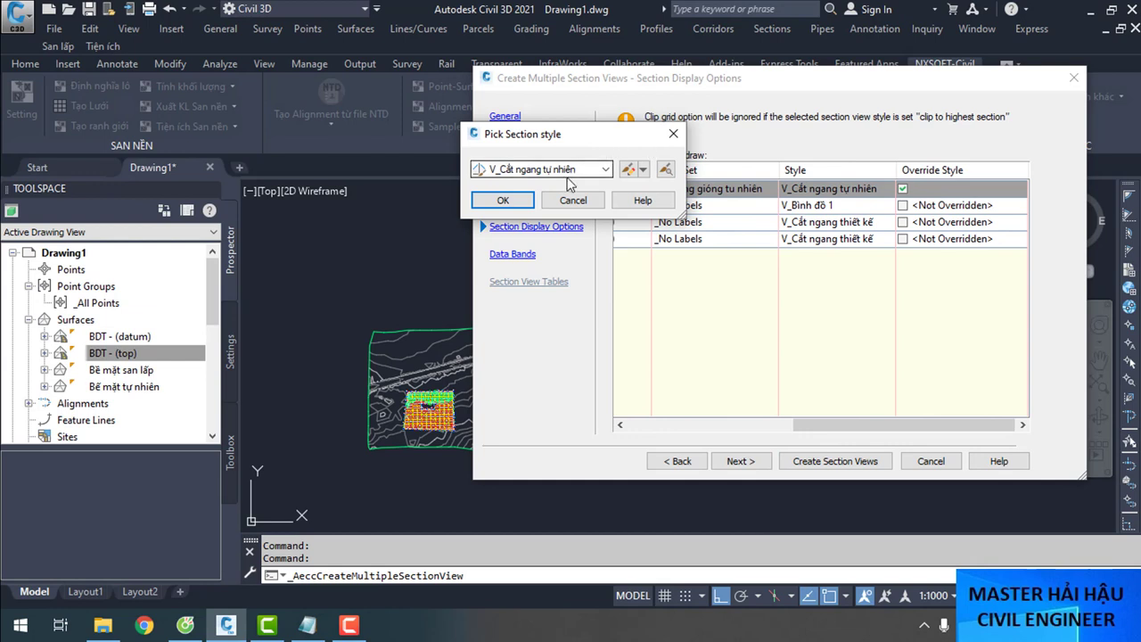
pyautogui.click(503, 199)
# Assign the V_Đường gióng thiết kế label set to the BDT section and override its style with V_Bình đồ 1
pyautogui.click(670, 206)
pyautogui.click(569, 169)
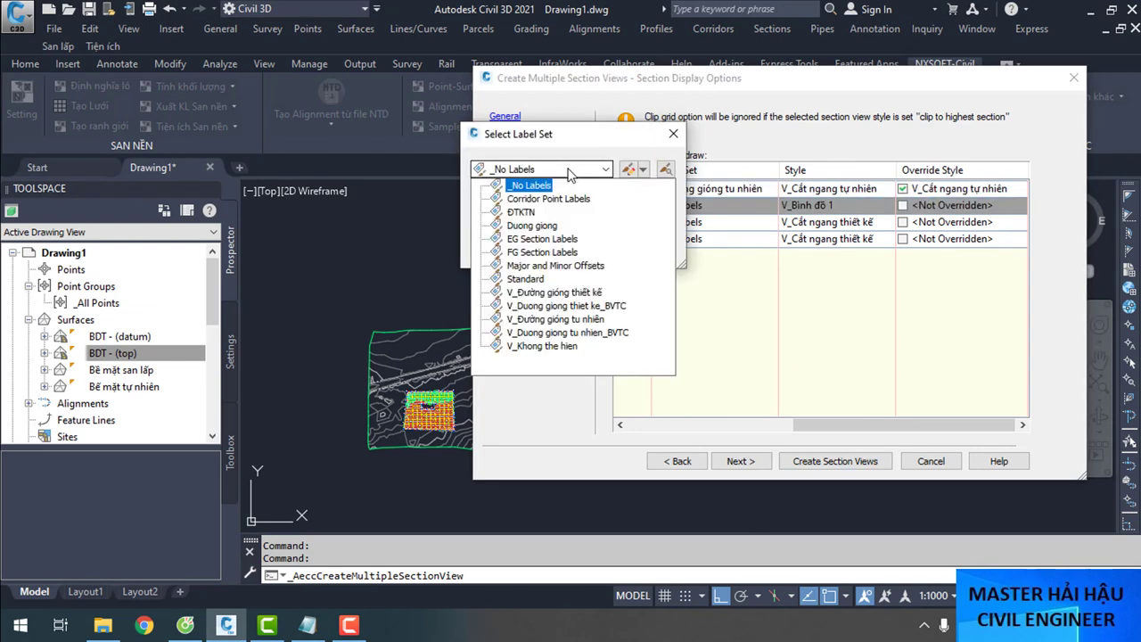
pyautogui.click(567, 293)
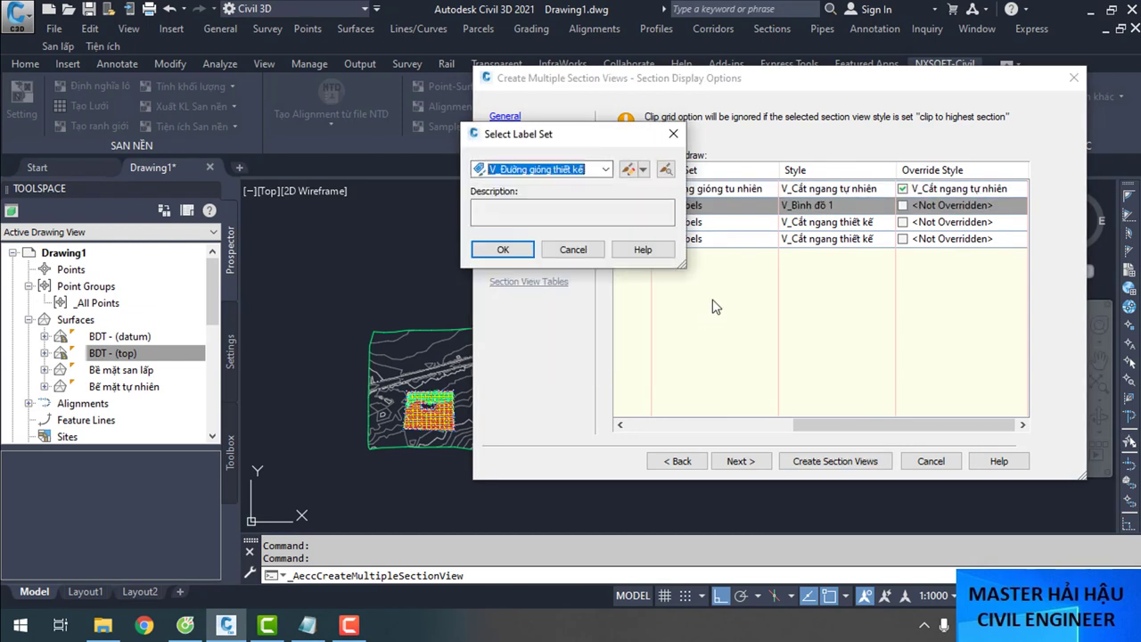
pyautogui.click(503, 250)
pyautogui.moveTo(815, 425); pyautogui.dragTo(626, 432)
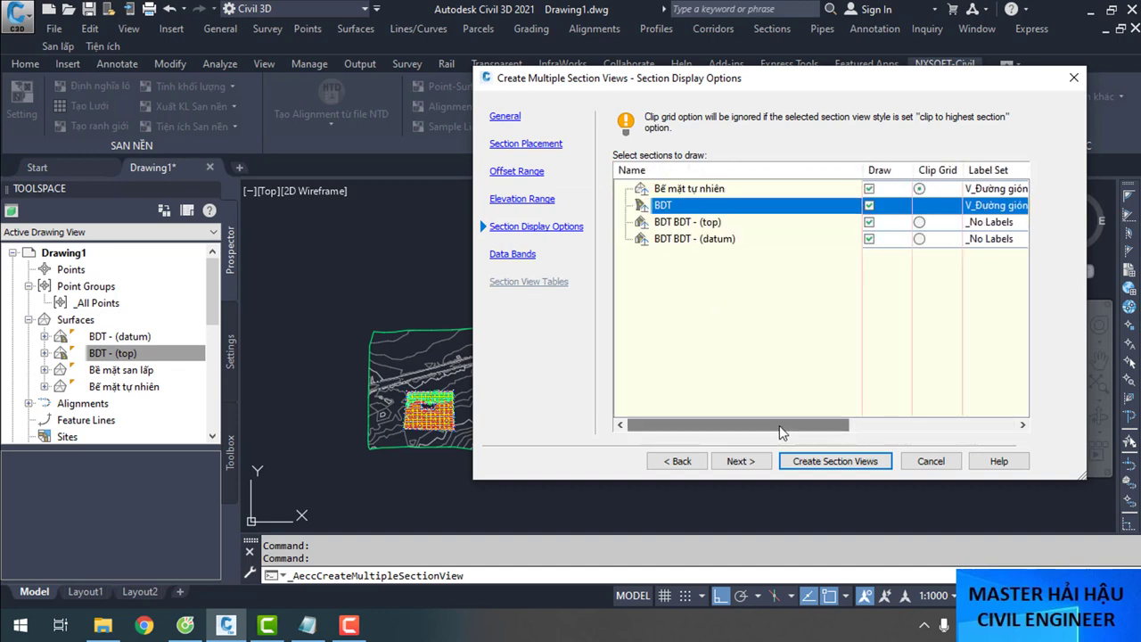
pyautogui.moveTo(780, 431); pyautogui.dragTo(936, 413)
pyautogui.click(902, 206)
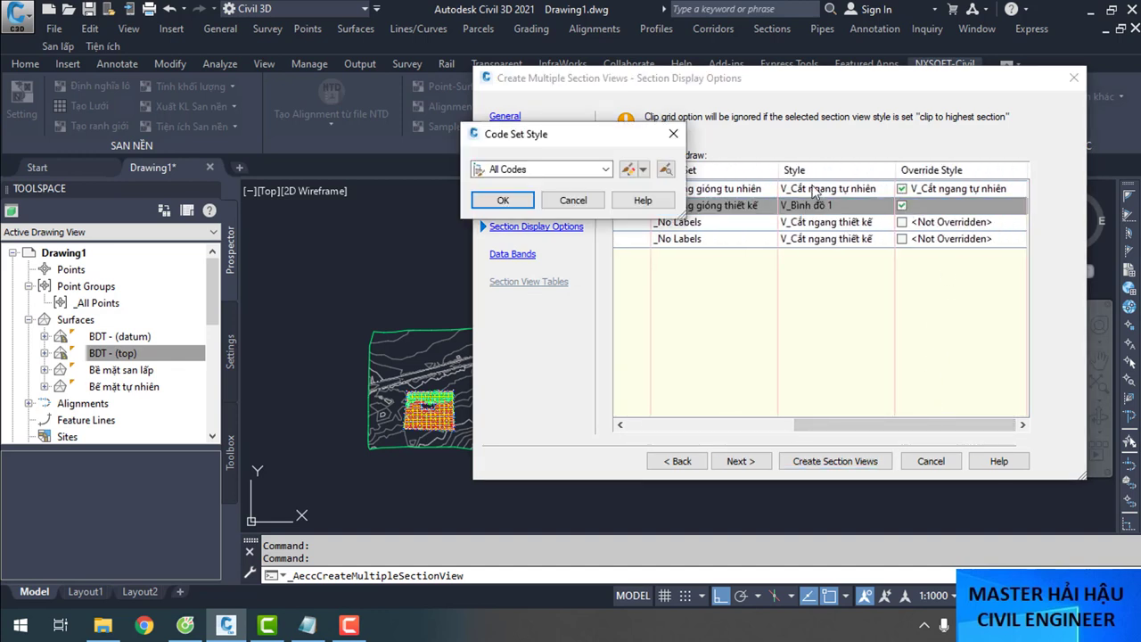
pyautogui.click(604, 169)
pyautogui.click(551, 334)
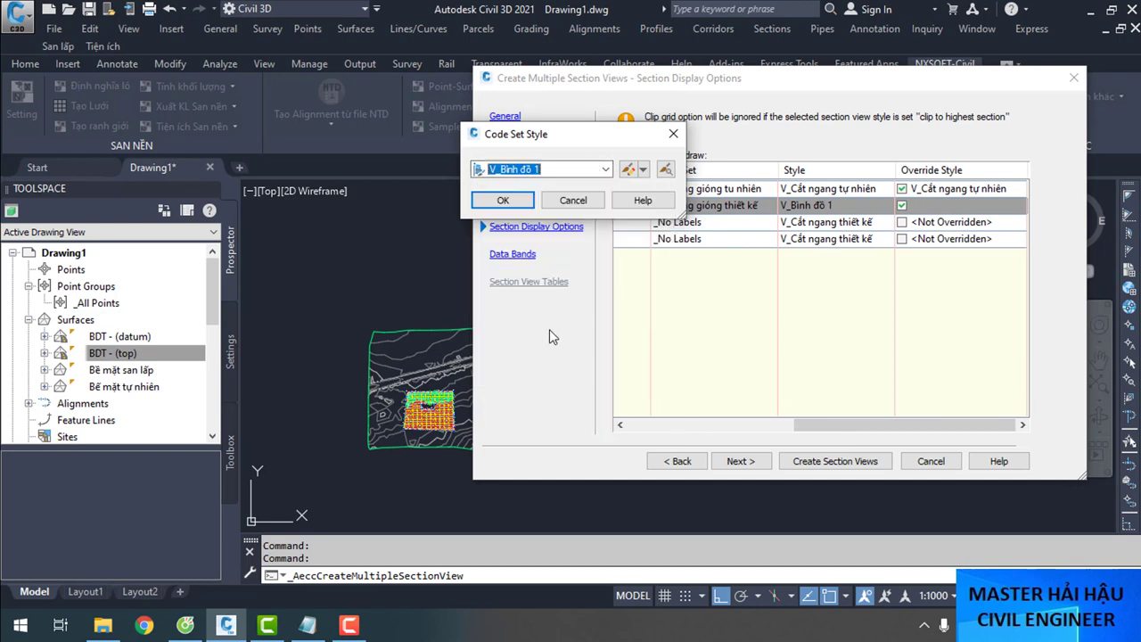
pyautogui.click(503, 201)
# Assign the V_Đường gióng thiết kế label set to the BDT BDT - (top) section and override its style with V_Cắt ngang thiết kế
pyautogui.click(706, 223)
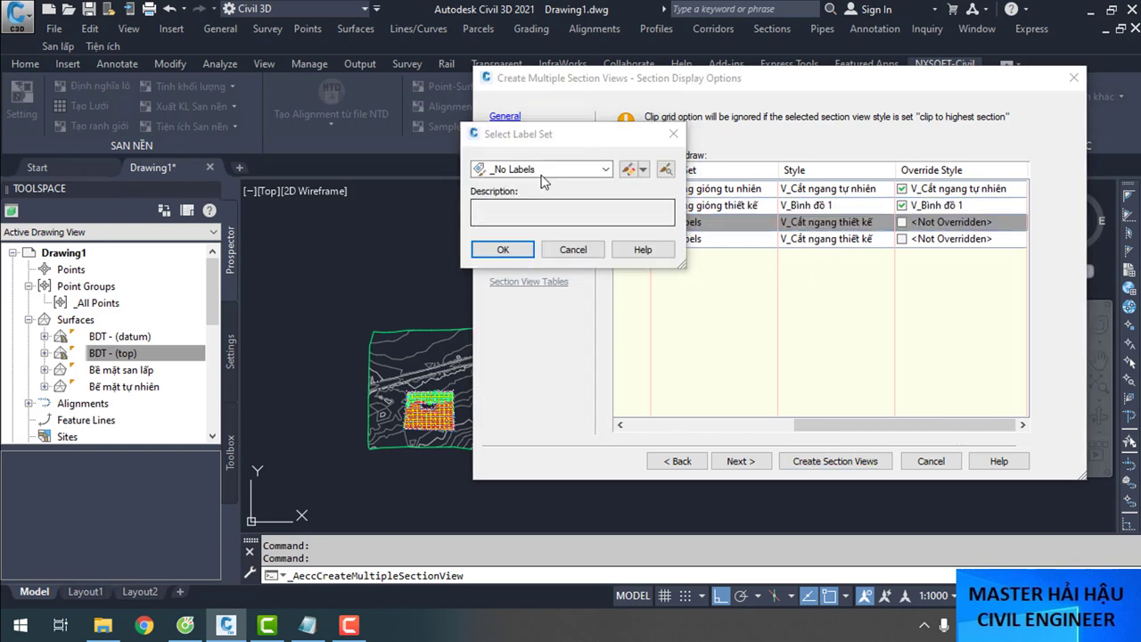
pyautogui.click(605, 169)
pyautogui.click(571, 292)
pyautogui.click(510, 249)
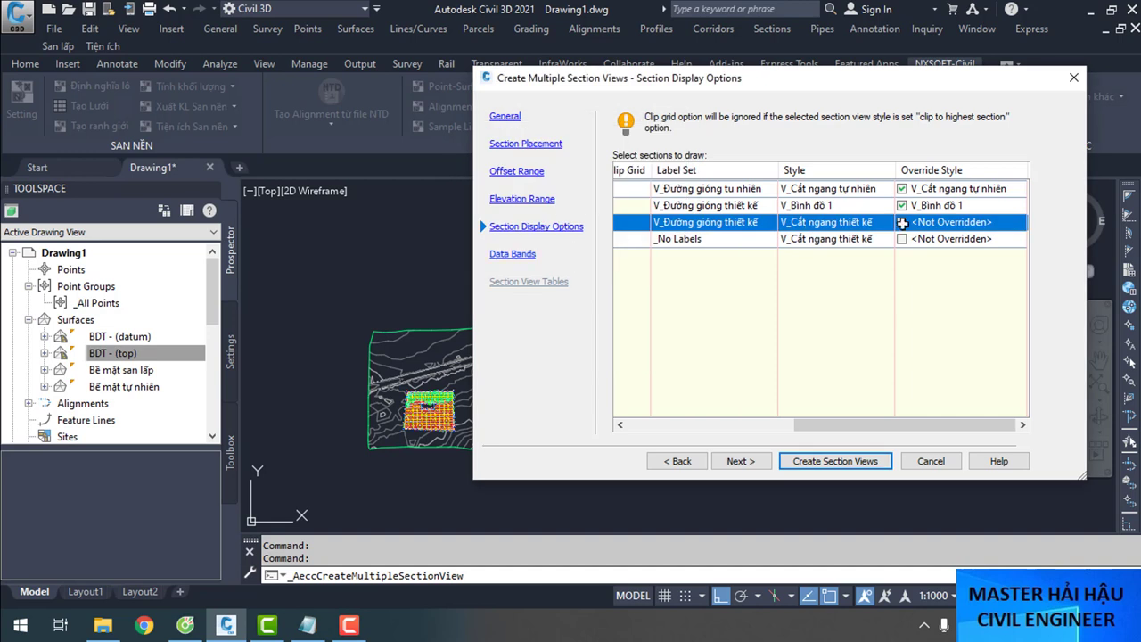
pyautogui.click(902, 223)
pyautogui.click(552, 169)
pyautogui.click(548, 294)
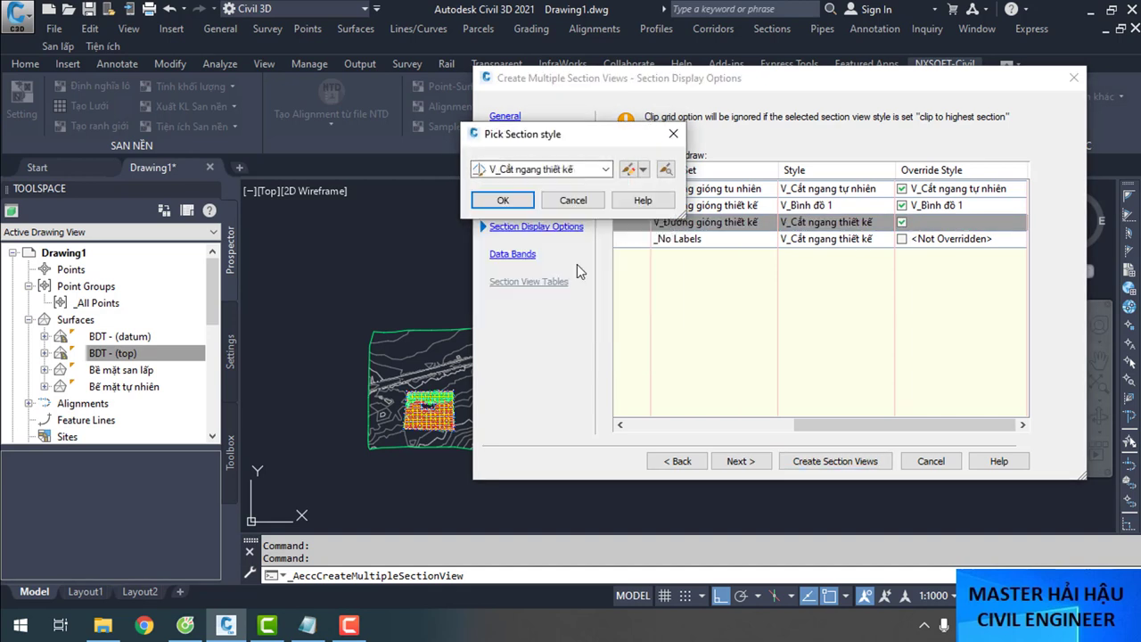
pyautogui.click(503, 199)
# Assign the V_Đường gióng thiết kế label set to the BDT BDT - (datum) section
pyautogui.click(718, 240)
pyautogui.click(718, 247)
pyautogui.click(552, 169)
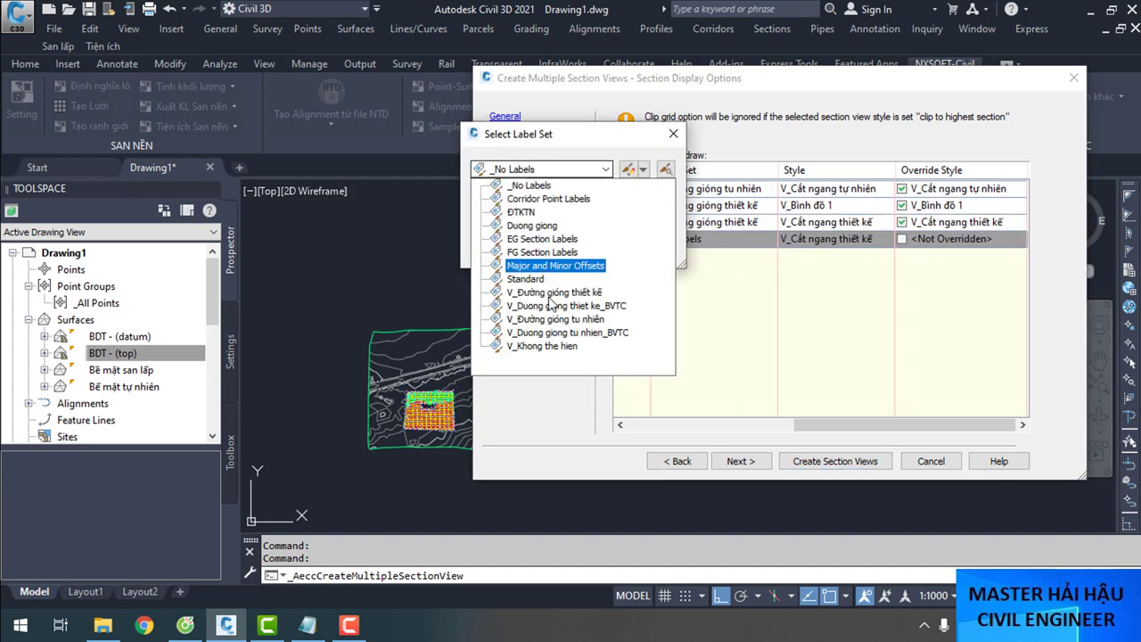
pyautogui.click(587, 292)
pyautogui.click(528, 251)
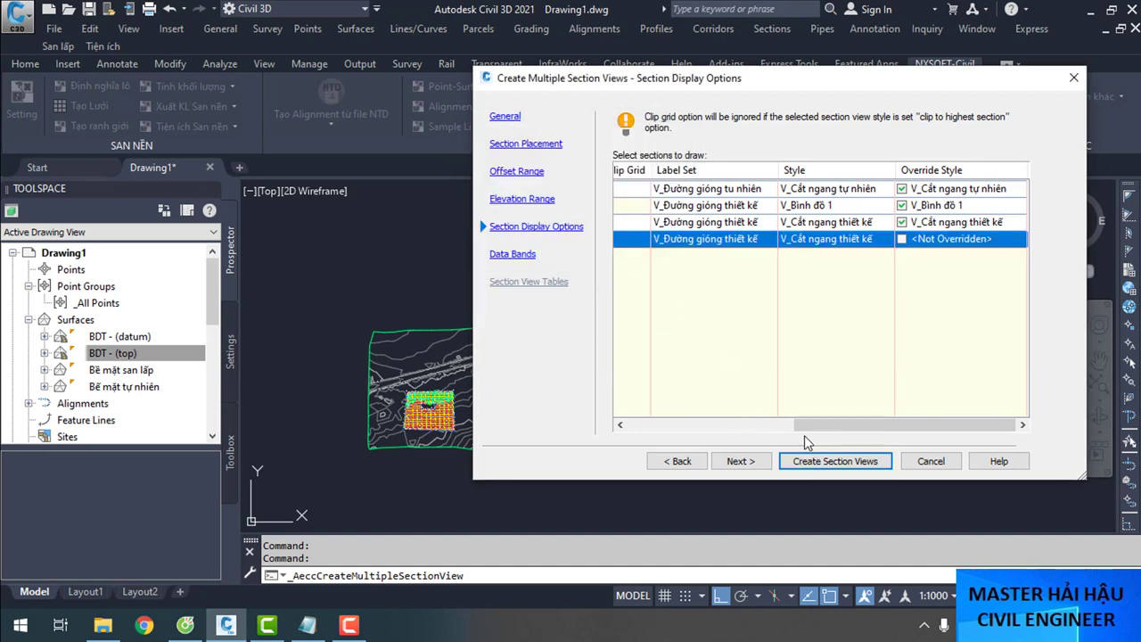
pyautogui.moveTo(787, 426); pyautogui.dragTo(643, 426)
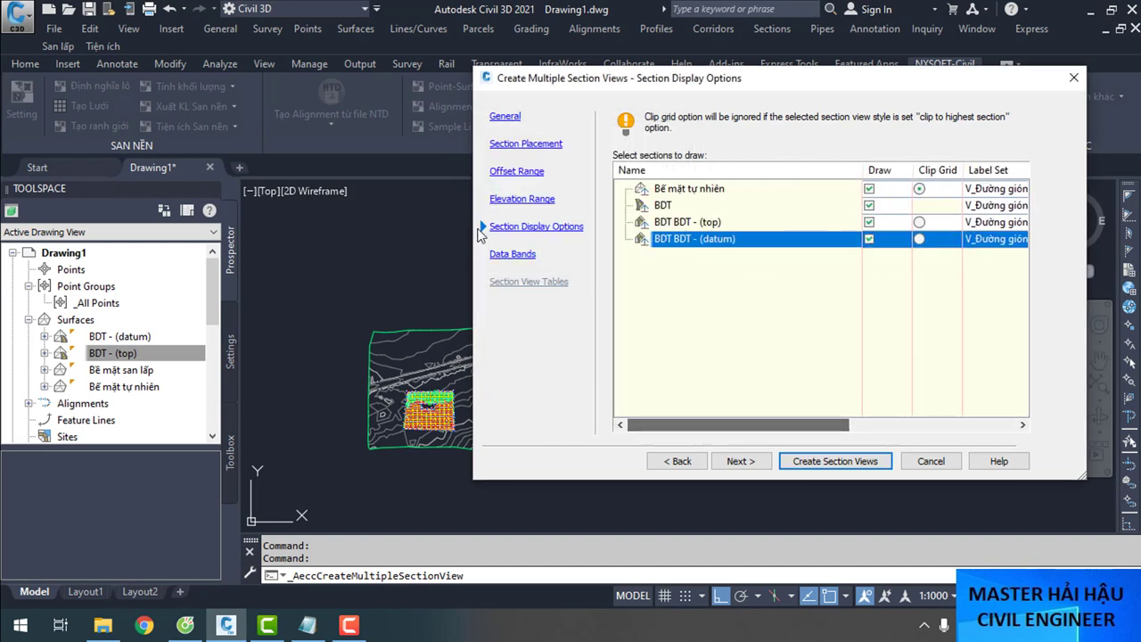
# Choose V_Bảng trắc ngang giao thông_Anh_Việt as the band set for the section views' data bands
pyautogui.click(499, 253)
pyautogui.click(709, 136)
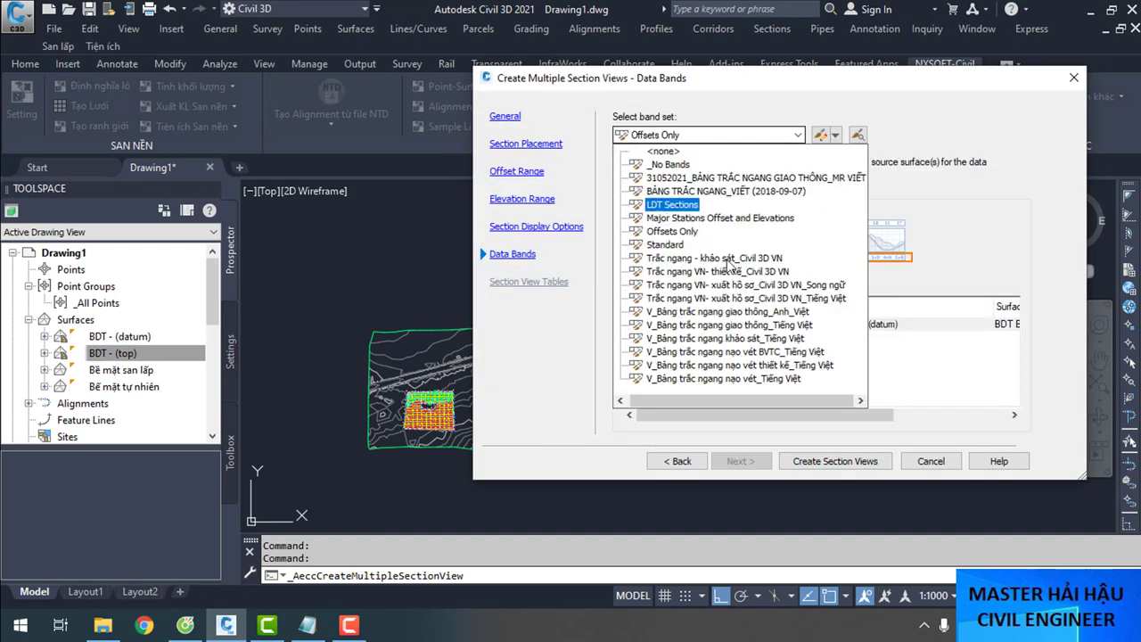
pyautogui.click(718, 339)
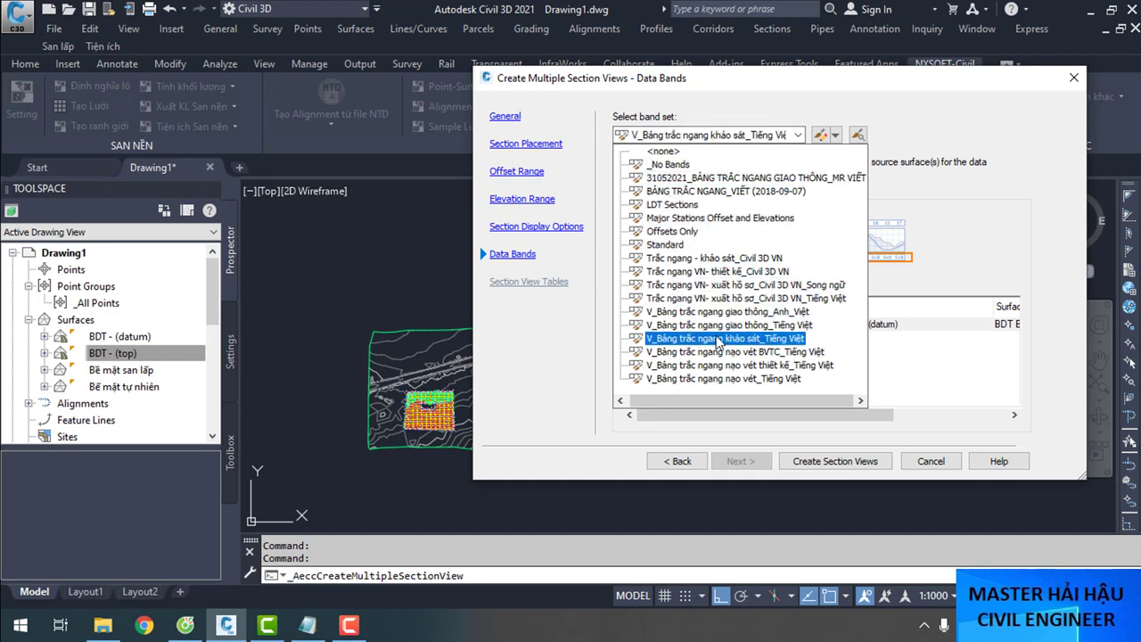
pyautogui.click(747, 312)
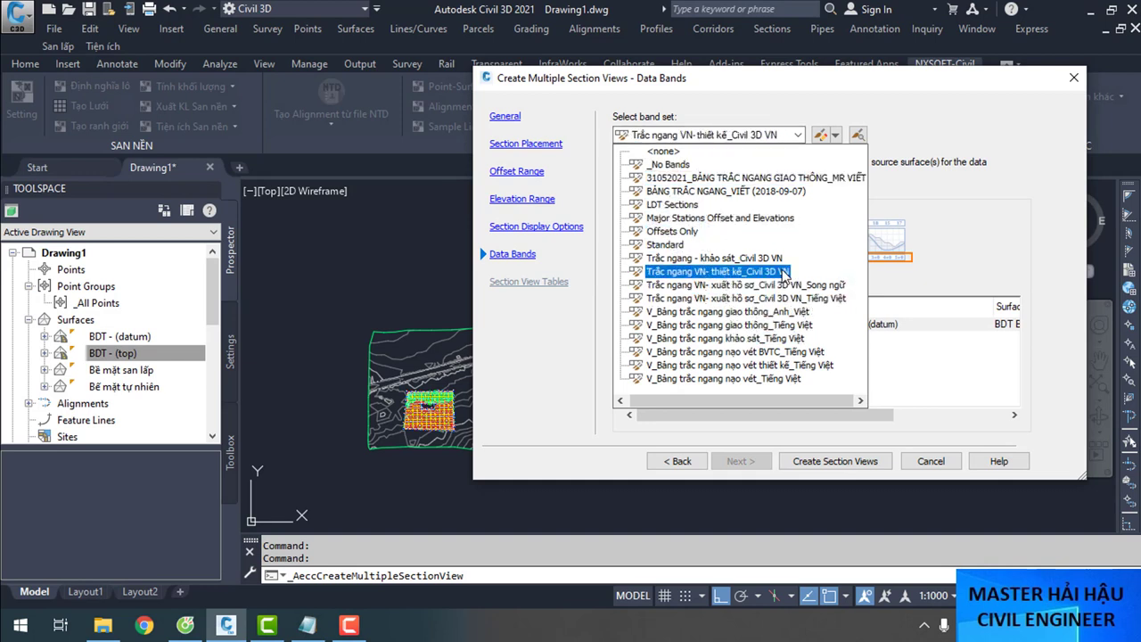
pyautogui.click(758, 325)
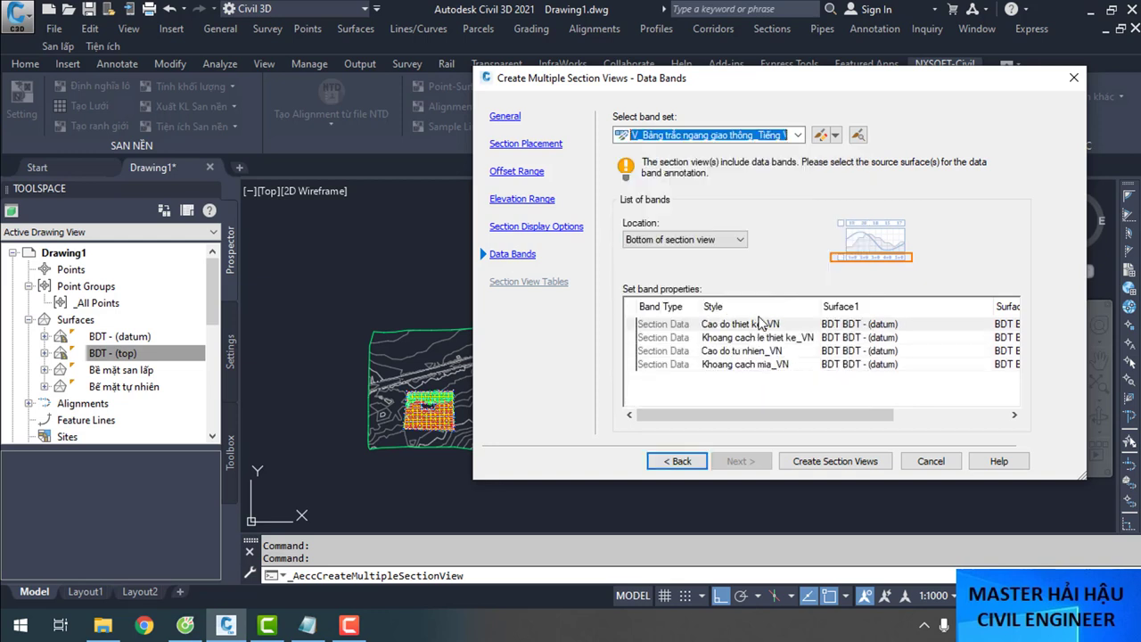
pyautogui.click(726, 139)
pyautogui.click(748, 311)
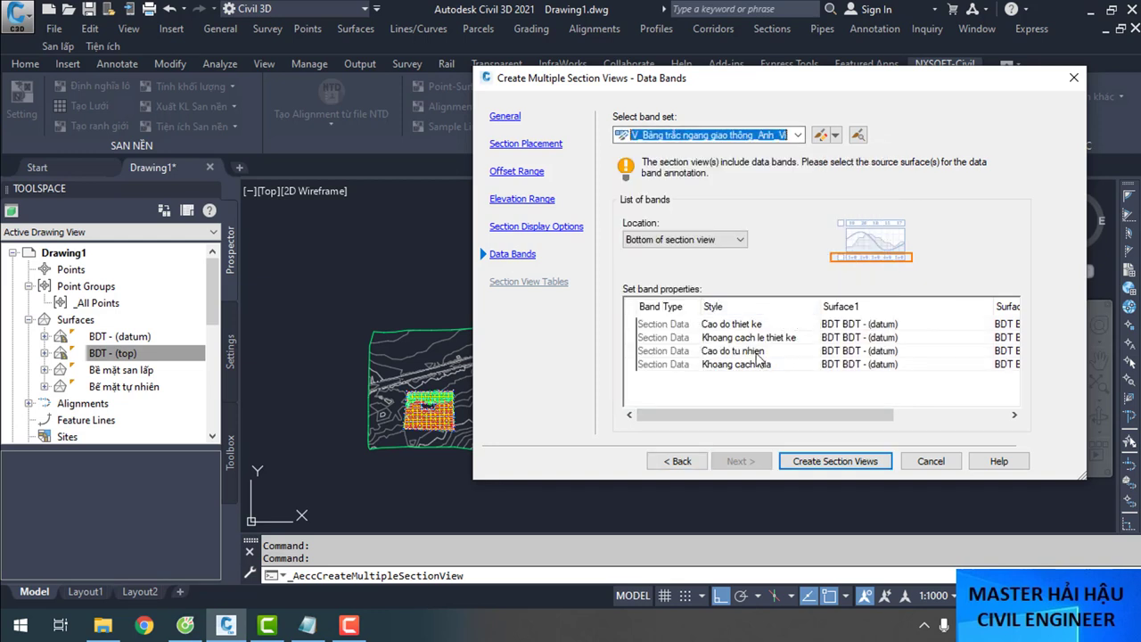
# Set both Surface1 and Surface2 of the Cao do thiet ke band to BDT BDT - (top)
pyautogui.moveTo(775, 411); pyautogui.dragTo(821, 412)
pyautogui.click(834, 328)
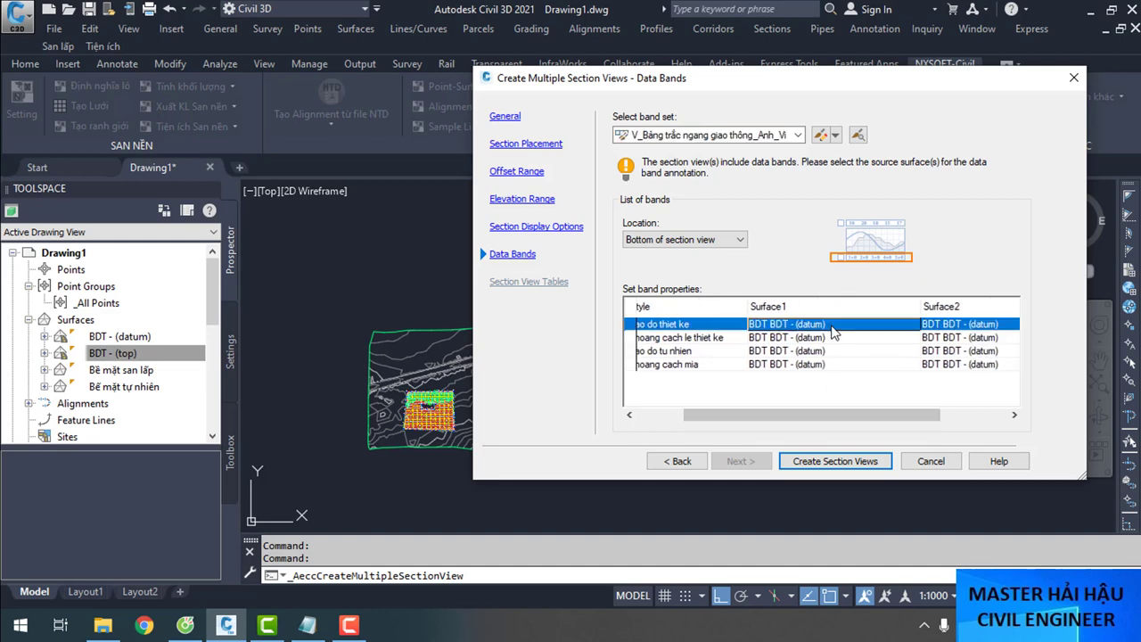
pyautogui.click(833, 328)
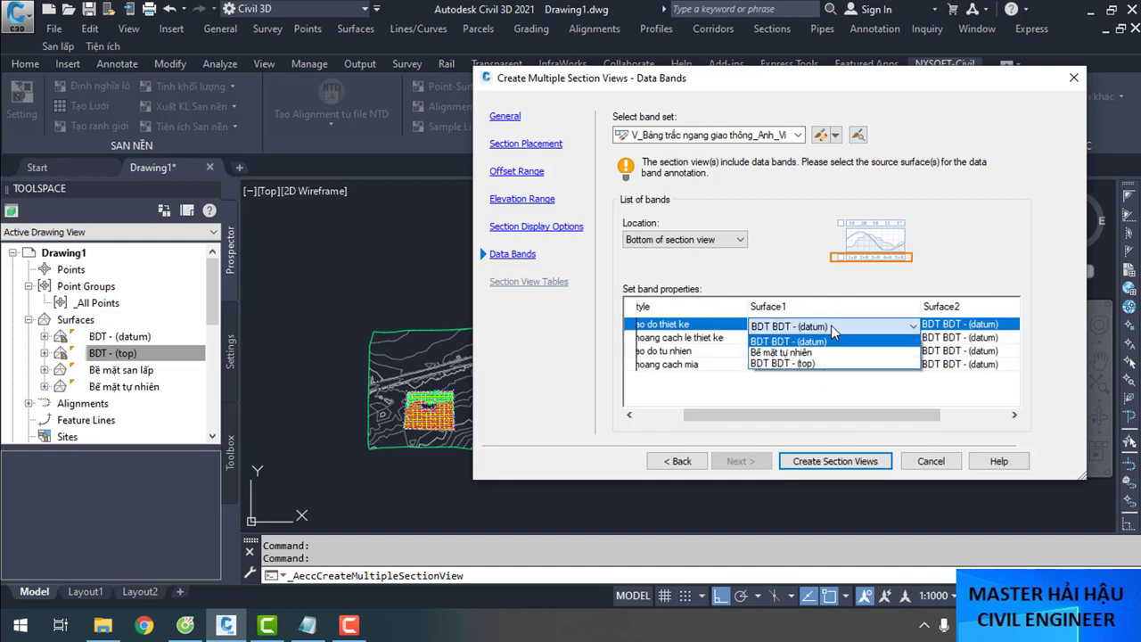
pyautogui.click(768, 363)
pyautogui.click(945, 326)
pyautogui.click(869, 364)
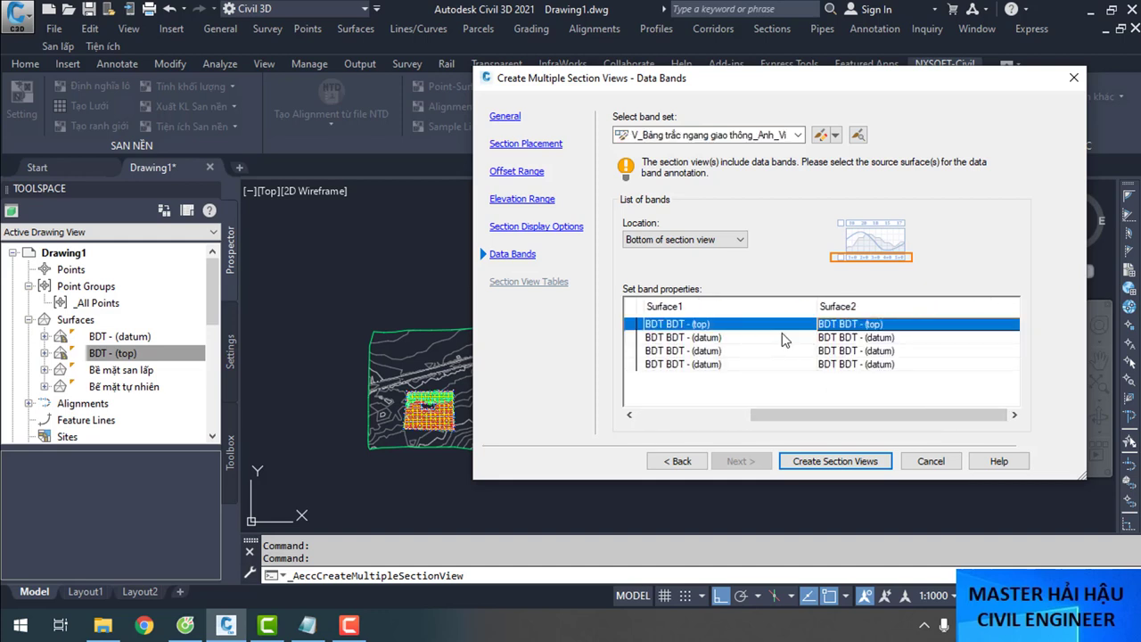
# Set both Surface1 and Surface2 of the Khoang cach le thiet ke band to BDT BDT - (top)
pyautogui.click(756, 339)
pyautogui.click(756, 339)
pyautogui.click(691, 377)
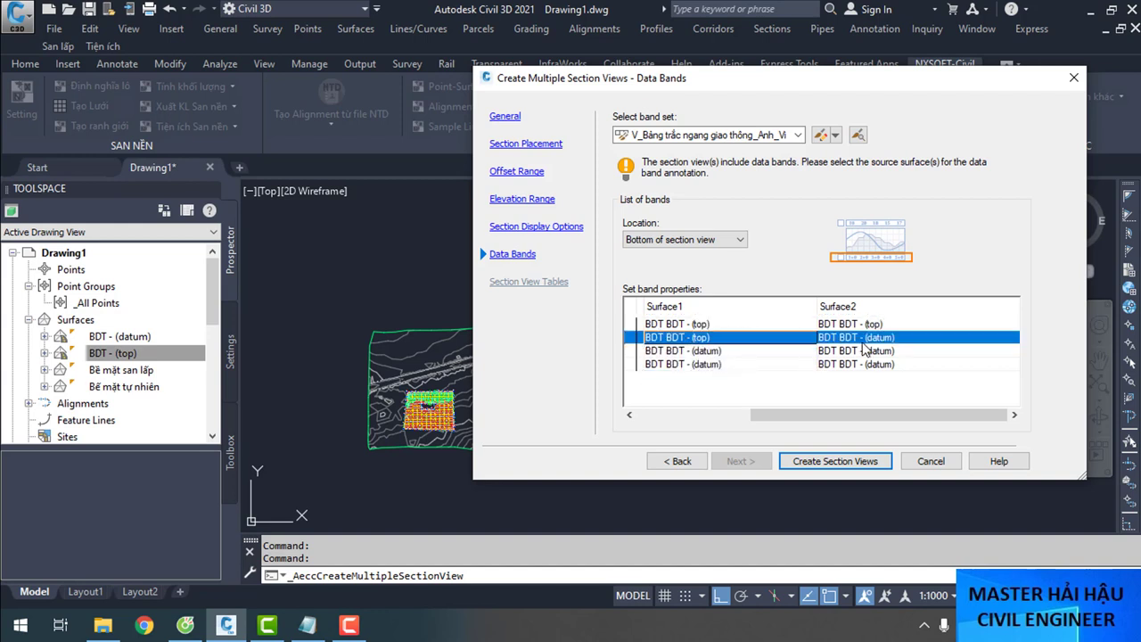
pyautogui.click(856, 337)
pyautogui.click(858, 377)
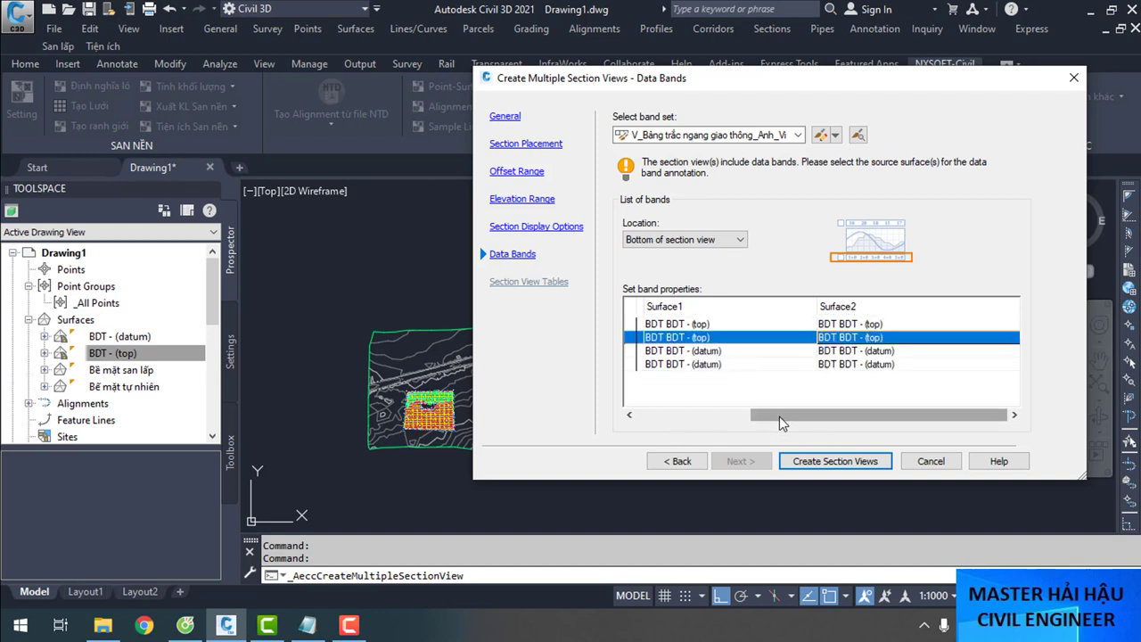
# Set Surface1 of the Cao do tu nhien and Khoang cach mia bands to Bề mặt tự nhiên
pyautogui.click(676, 414)
pyautogui.click(843, 352)
pyautogui.click(851, 351)
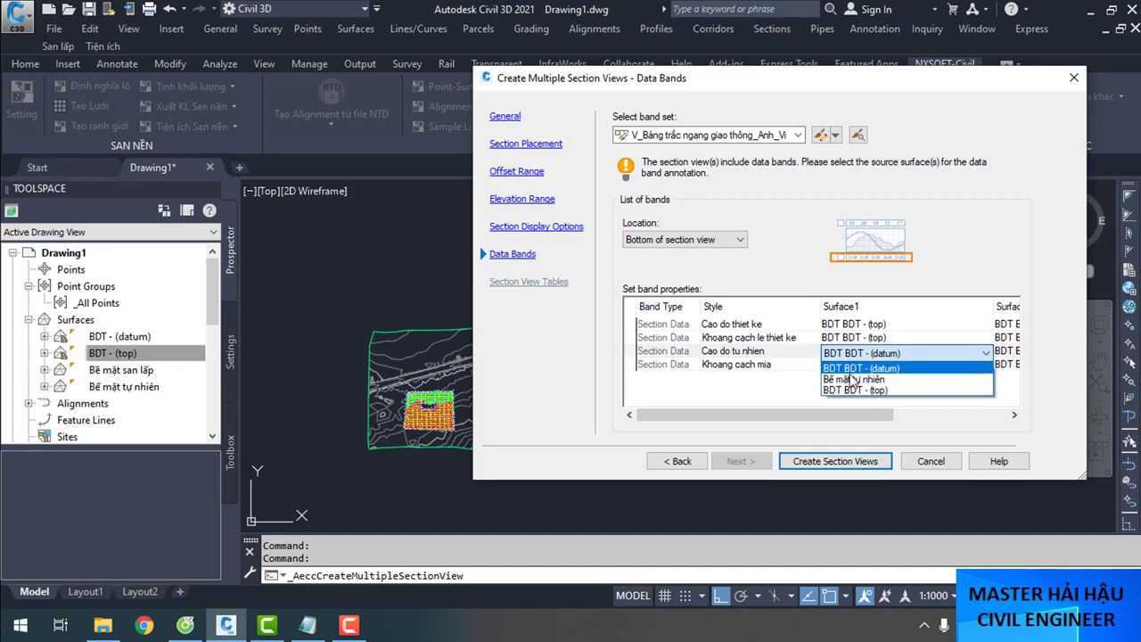
pyautogui.click(860, 382)
pyautogui.click(871, 365)
pyautogui.click(870, 365)
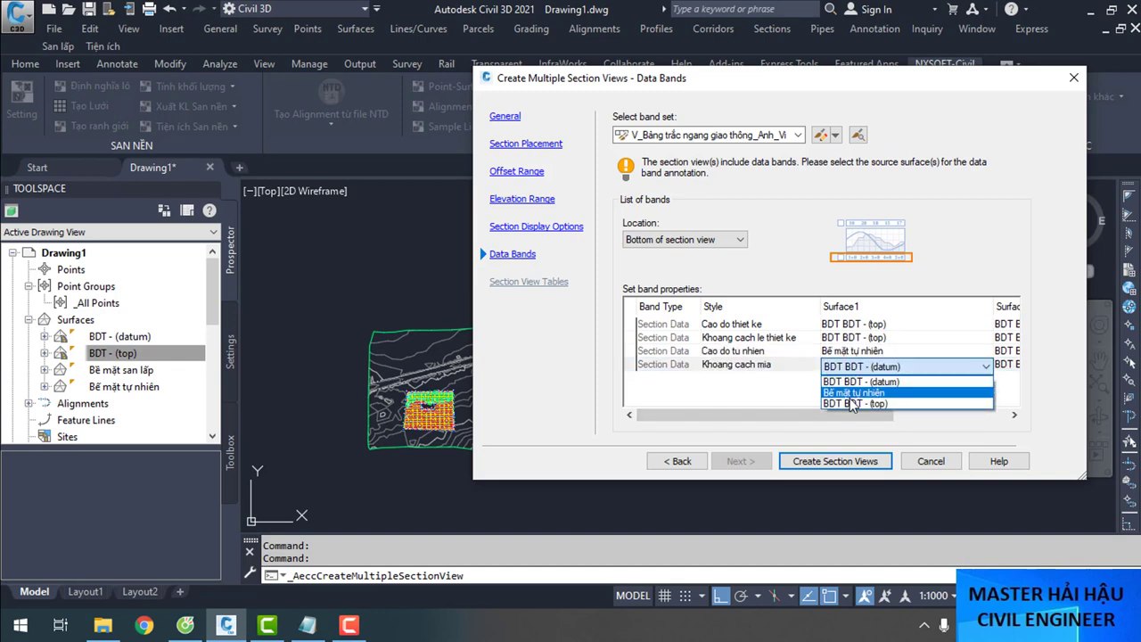
pyautogui.click(856, 393)
# Set Surface2 of the Cao do tu nhien and Khoang cach mia bands to Bề mặt tự nhiên
pyautogui.click(860, 351)
pyautogui.click(860, 353)
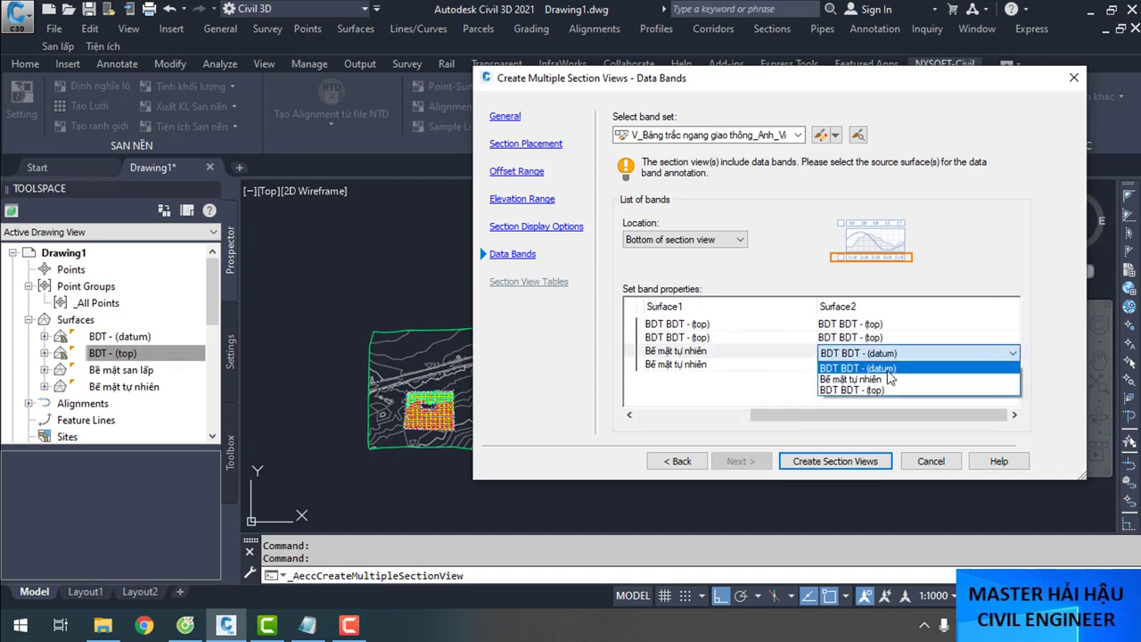
pyautogui.click(856, 379)
pyautogui.click(874, 365)
pyautogui.click(874, 367)
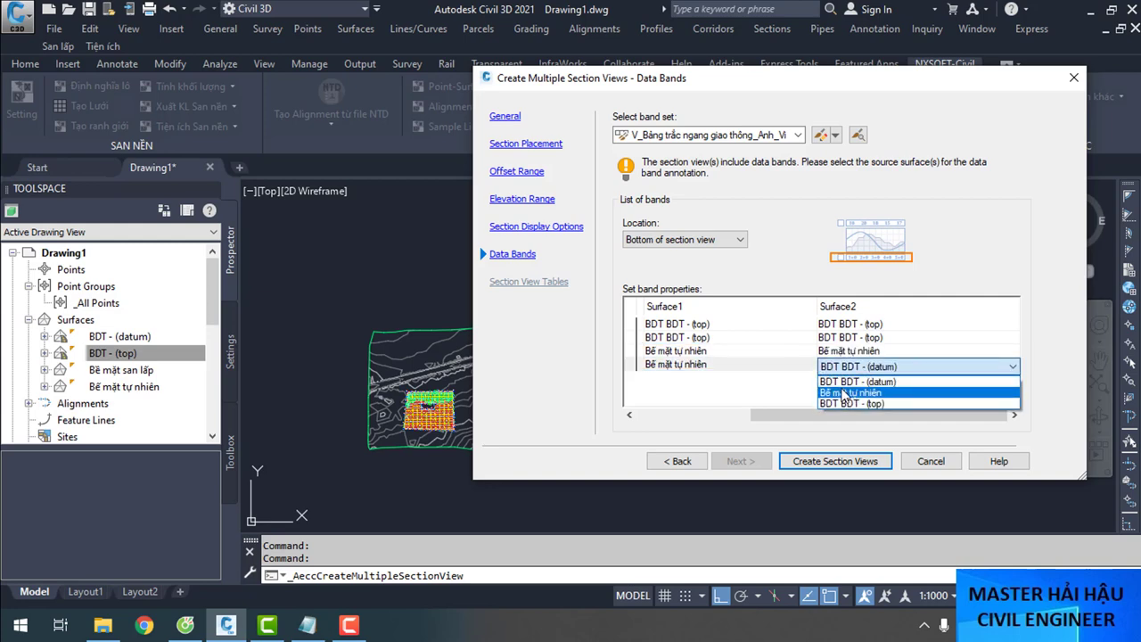
pyautogui.click(847, 392)
pyautogui.moveTo(788, 421); pyautogui.dragTo(704, 419)
# Create the multiple section views, placing their origin in the empty area to the right of the existing profile view
pyautogui.click(835, 461)
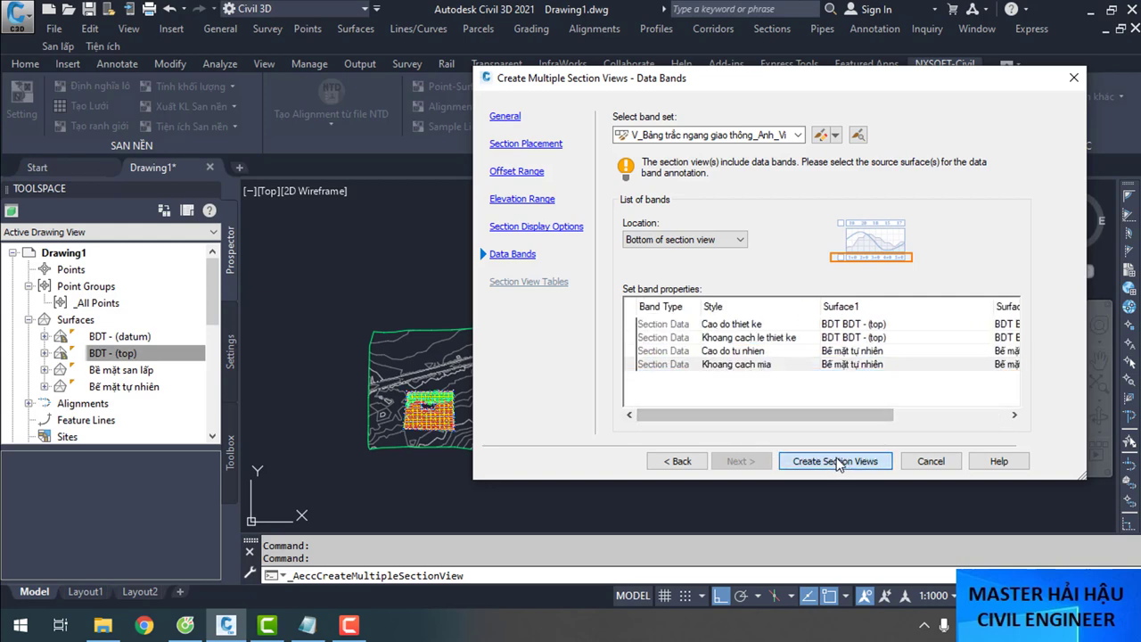
pyautogui.scroll(2, 933, 326)
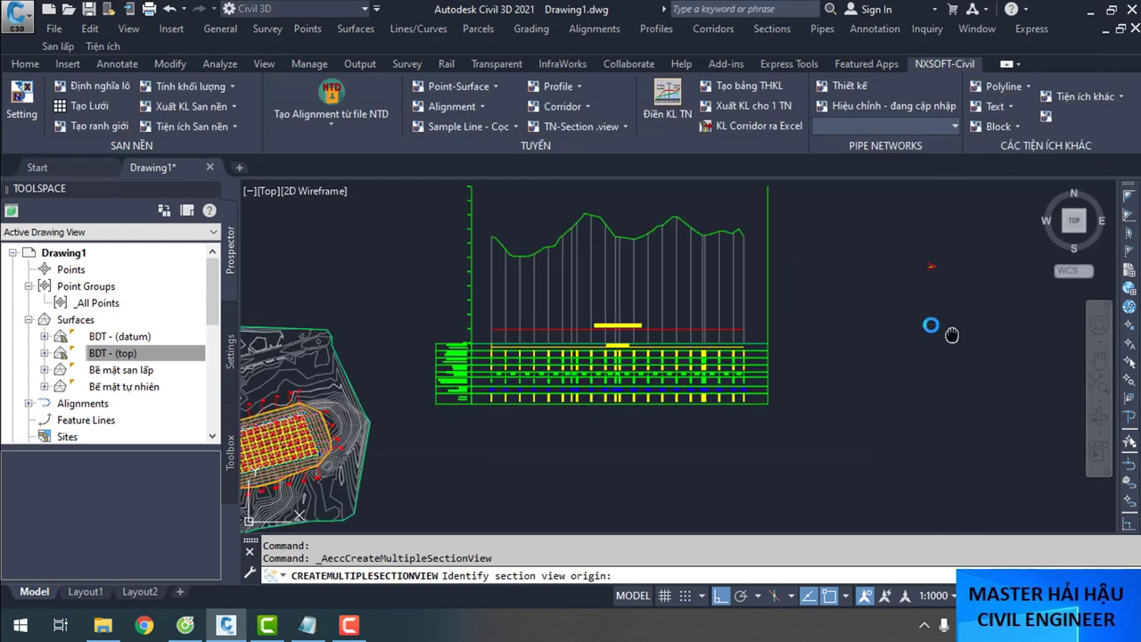
pyautogui.moveTo(933, 326); pyautogui.dragTo(695, 329, button='middle')
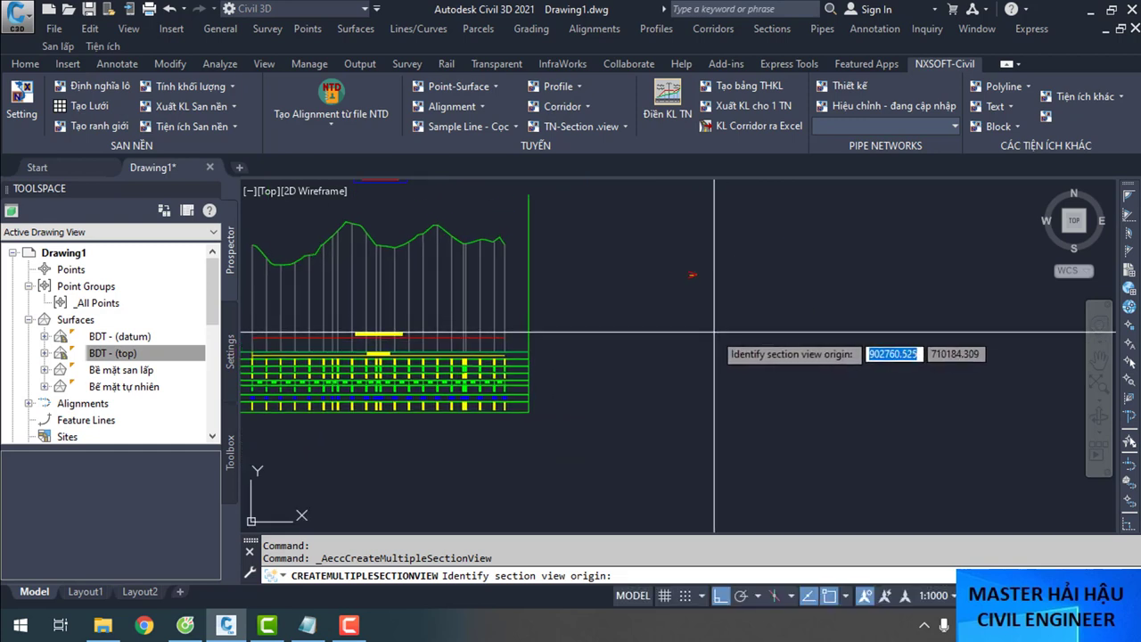
pyautogui.click(567, 329)
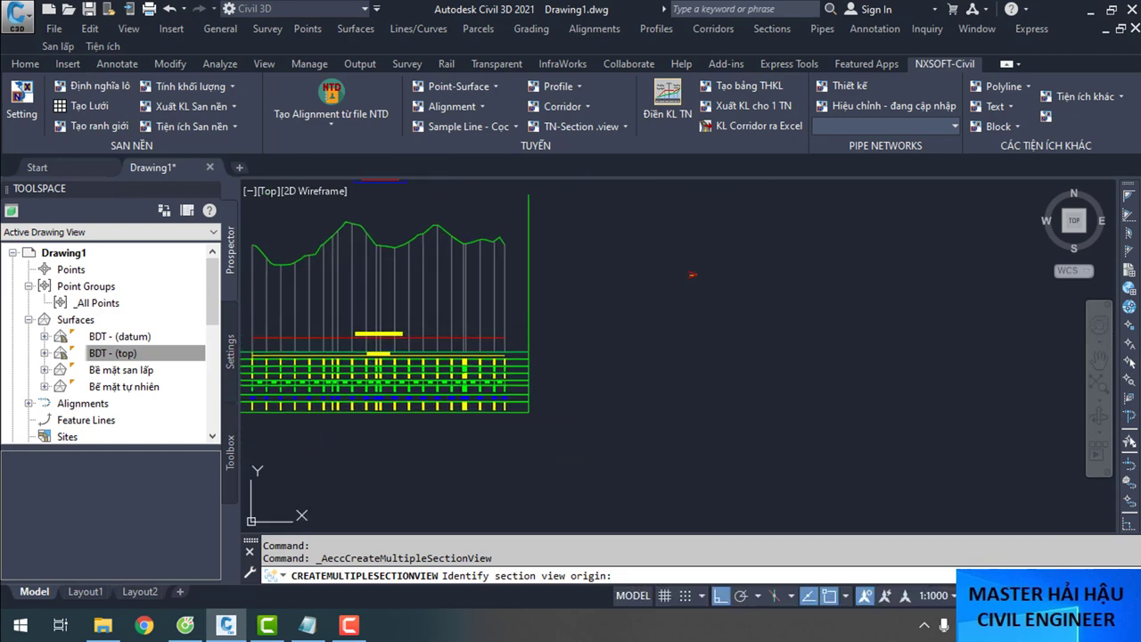
pyautogui.click(718, 333)
# Examine the created section views, checking the ground line, the stepped design slope and the data bands at several stations
pyautogui.scroll(5, 726, 378)
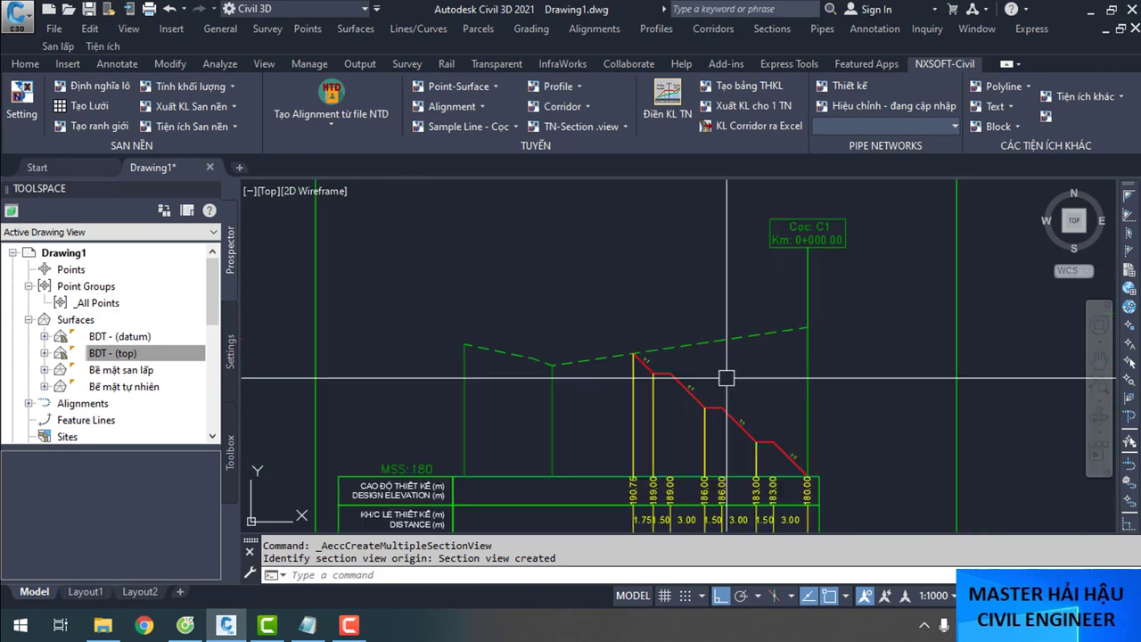
pyautogui.scroll(-4, 621, 371)
pyautogui.scroll(2, 621, 368)
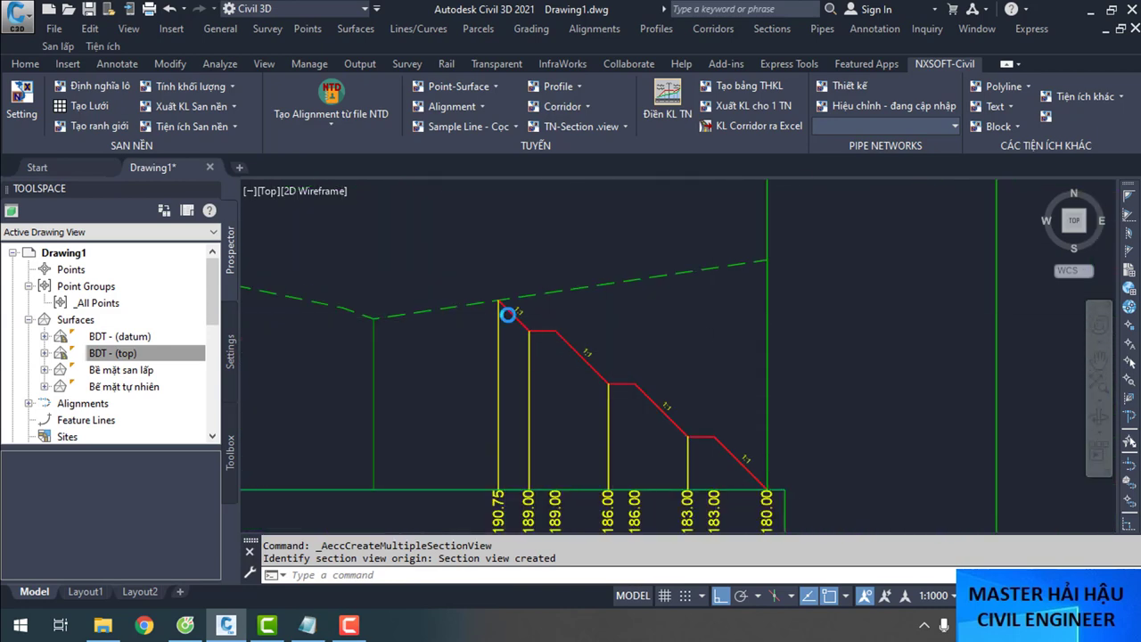
pyautogui.scroll(-3, 521, 357)
pyautogui.scroll(4, 521, 304)
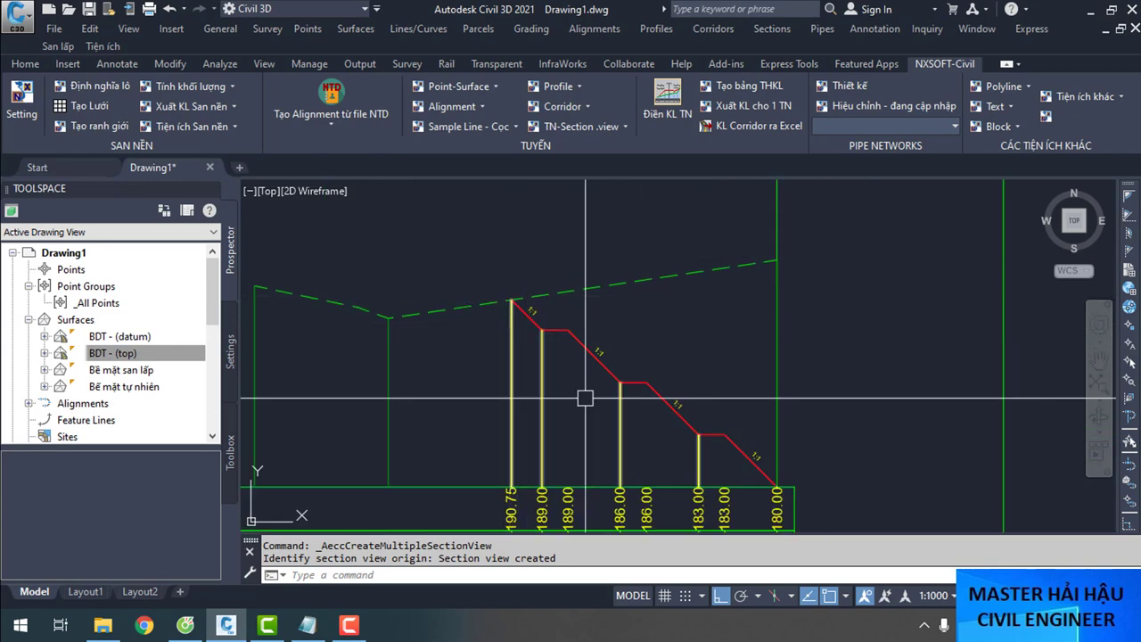
pyautogui.scroll(-2, 554, 408)
pyautogui.scroll(-3, 500, 307)
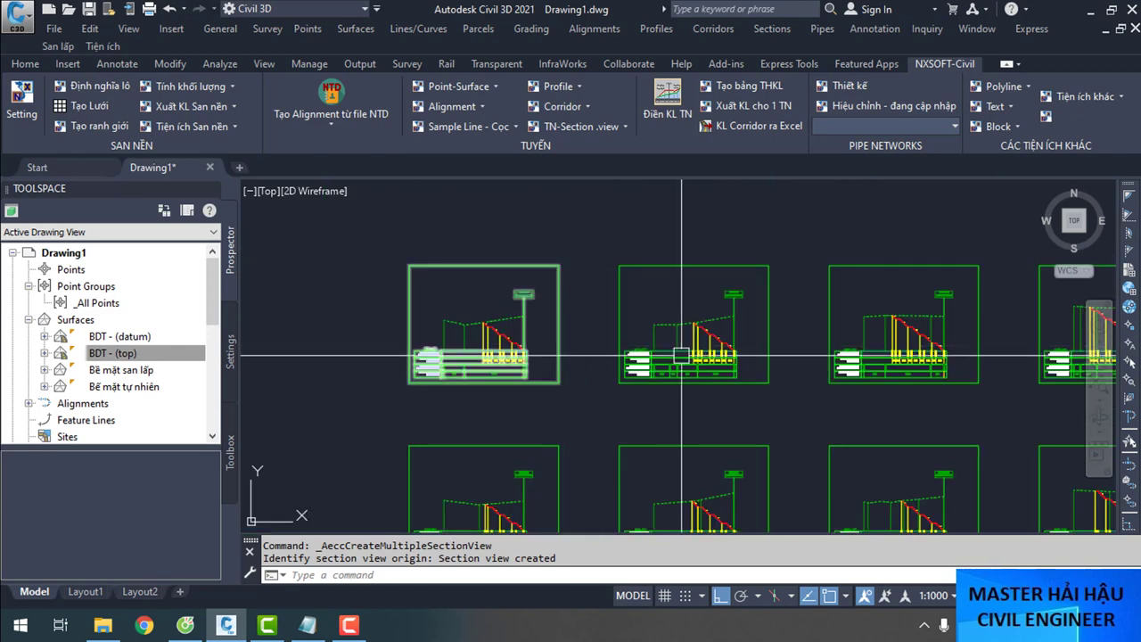
pyautogui.scroll(3, 727, 335)
pyautogui.scroll(-3, 655, 321)
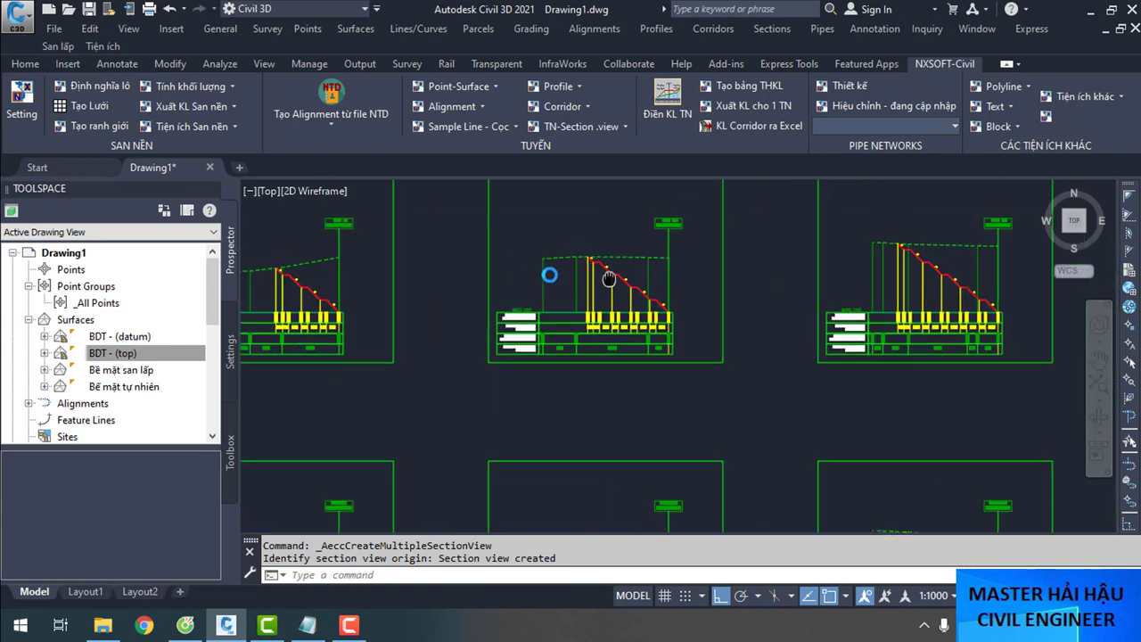
# Examine the section views up close and as a whole layout, checking design elevations, offsets and the C2 ground line
pyautogui.moveTo(691, 258)
pyautogui.mouseDown(button='middle')
pyautogui.moveTo(755, 280)
pyautogui.moveTo(734, 283)
pyautogui.mouseUp(button='middle')
pyautogui.scroll(6, 704, 321)
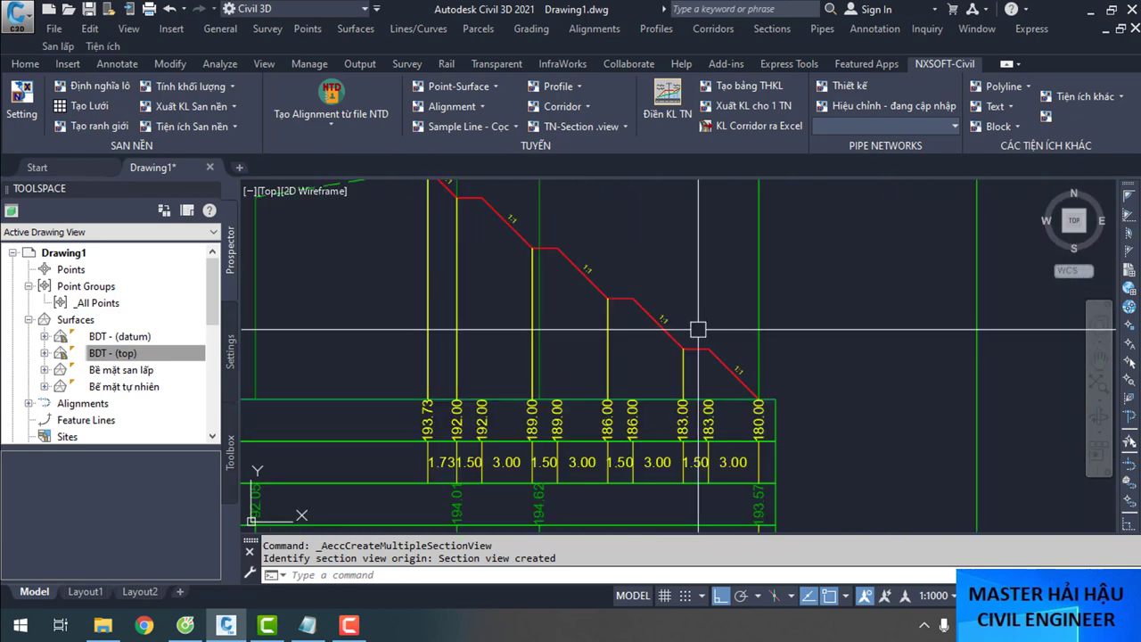
pyautogui.scroll(-5, 672, 340)
pyautogui.scroll(6, 593, 382)
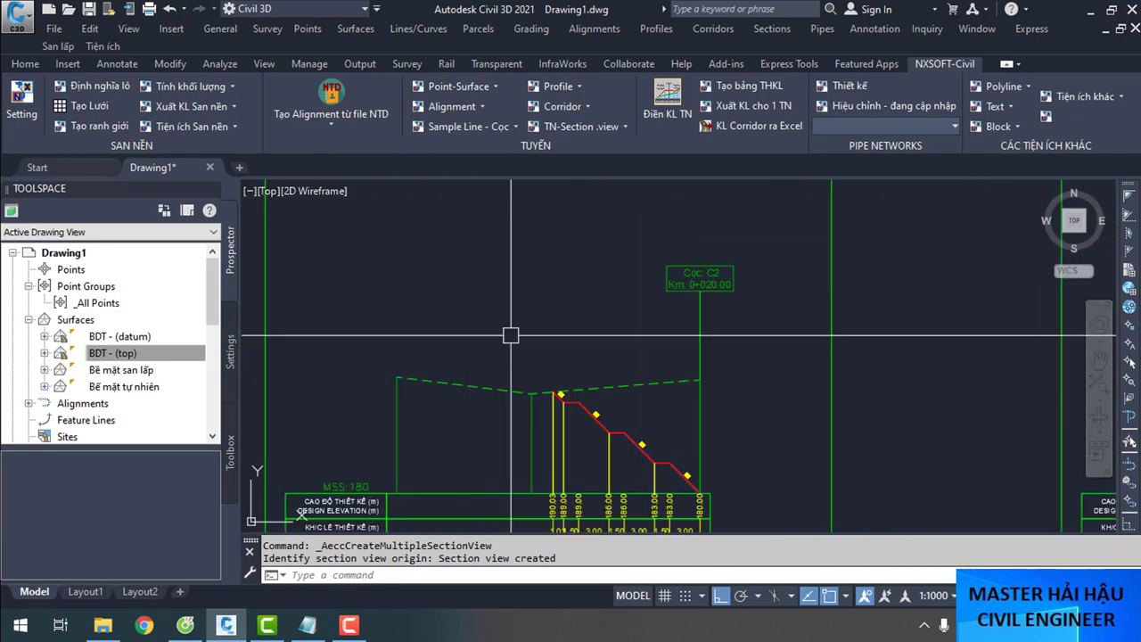
pyautogui.scroll(-5, 594, 385)
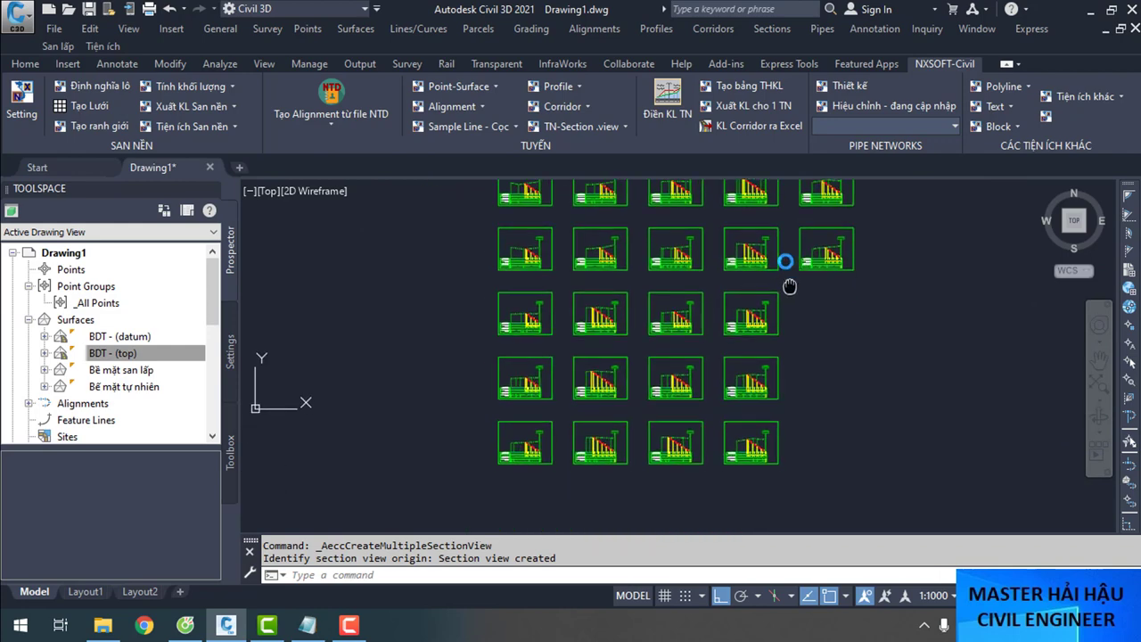
pyautogui.scroll(3, 614, 359)
pyautogui.scroll(-4, 613, 359)
pyautogui.scroll(6, 327, 437)
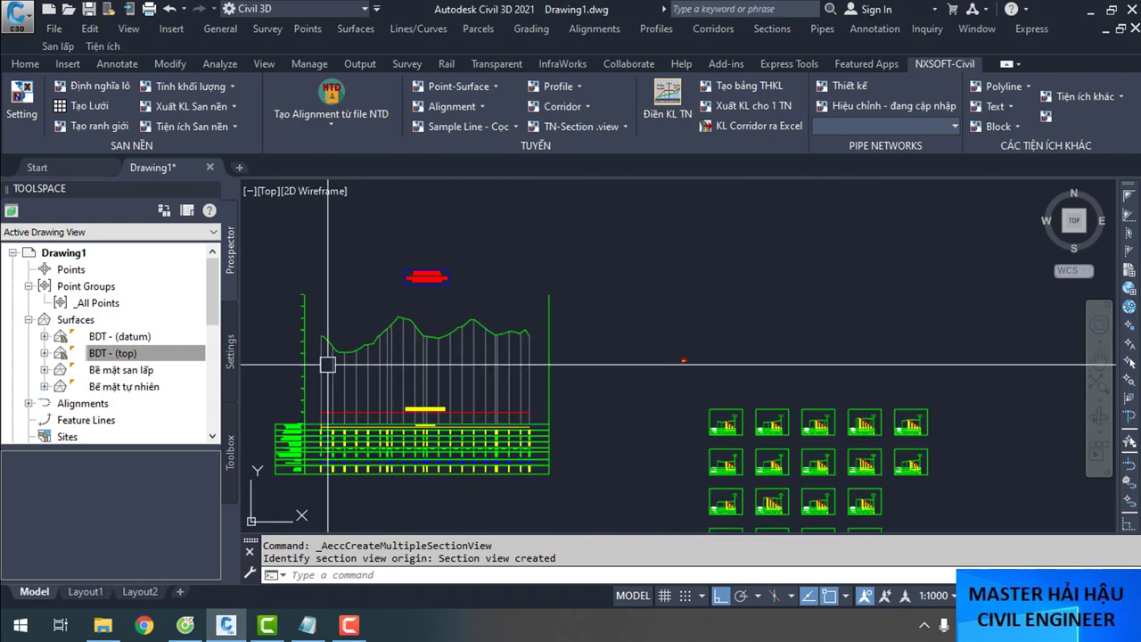
# Examine the section view at stake C1, checking the slope labels, berms and design elevations along the red slope line
pyautogui.scroll(-5, 327, 436)
pyautogui.scroll(6, 985, 455)
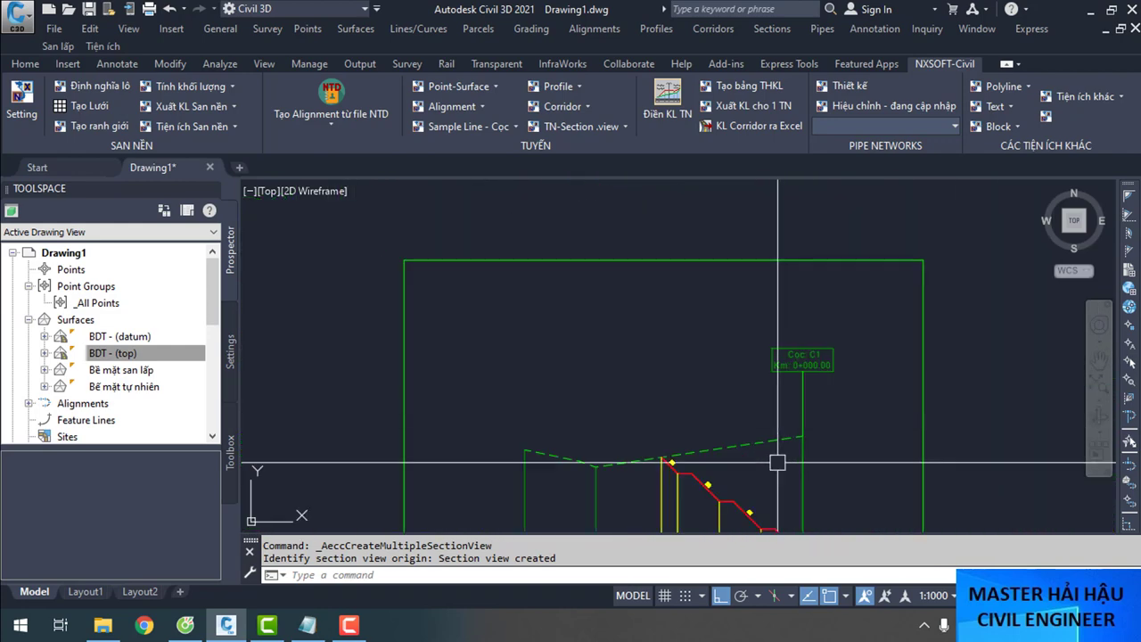
pyautogui.scroll(-1, 596, 302)
pyautogui.scroll(4, 597, 302)
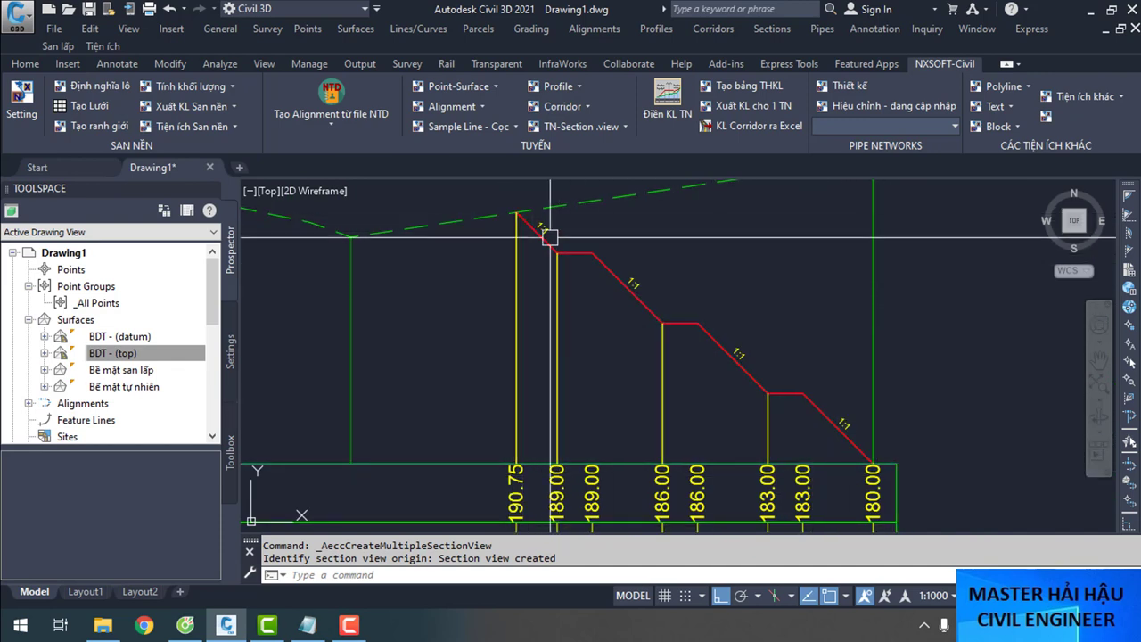
pyautogui.scroll(4, 515, 205)
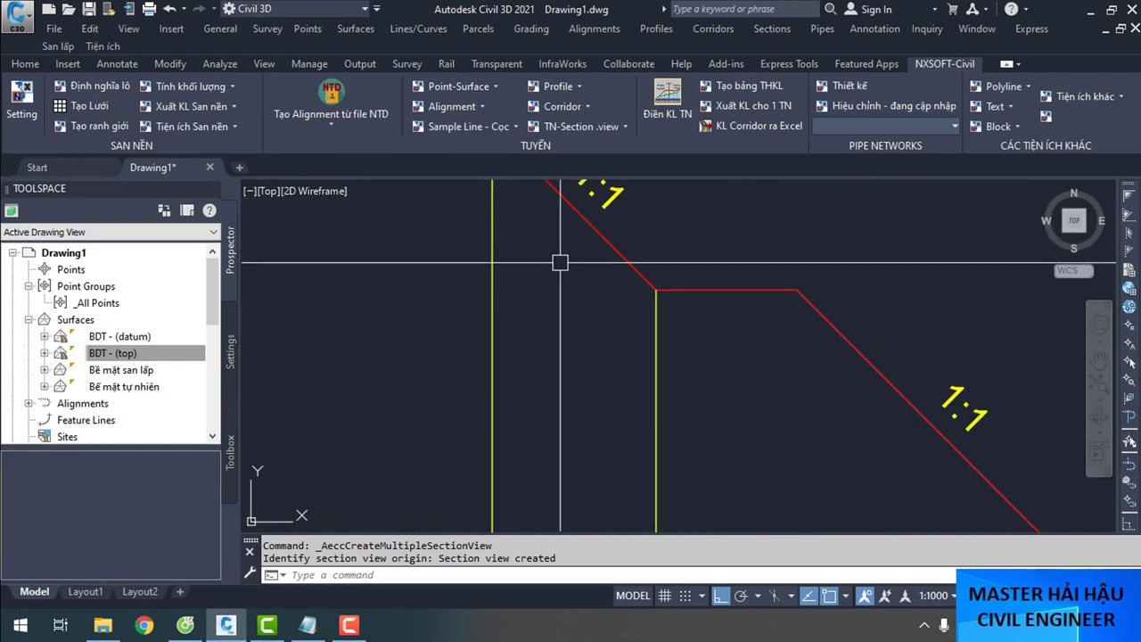
pyautogui.scroll(-4, 553, 290)
pyautogui.scroll(-2, 571, 299)
pyautogui.scroll(5, 561, 321)
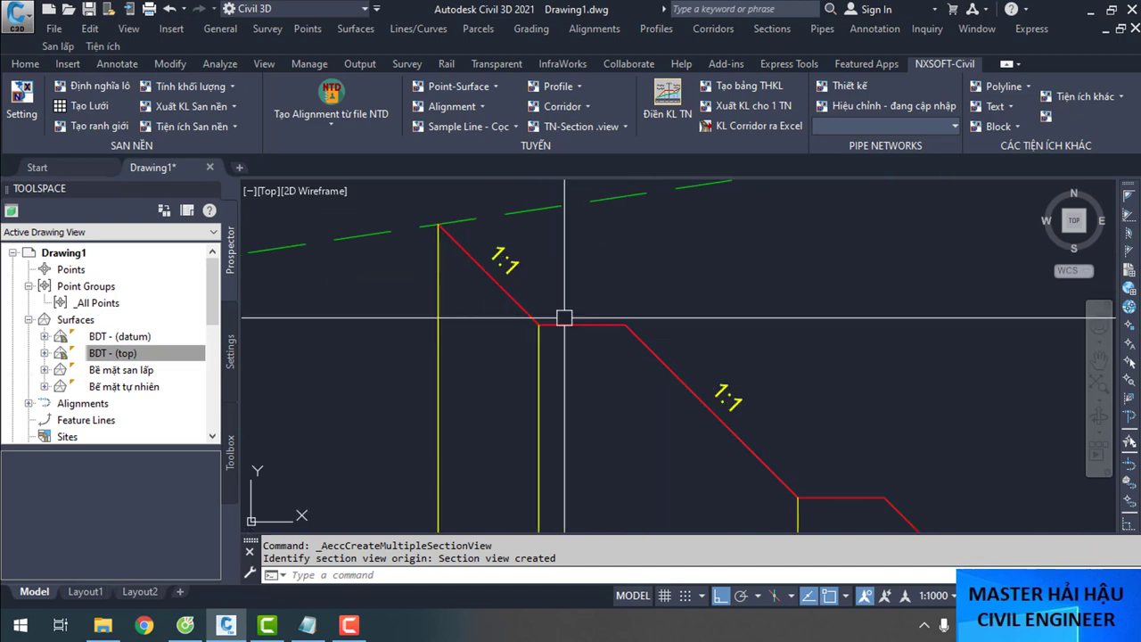
pyautogui.scroll(-3, 546, 328)
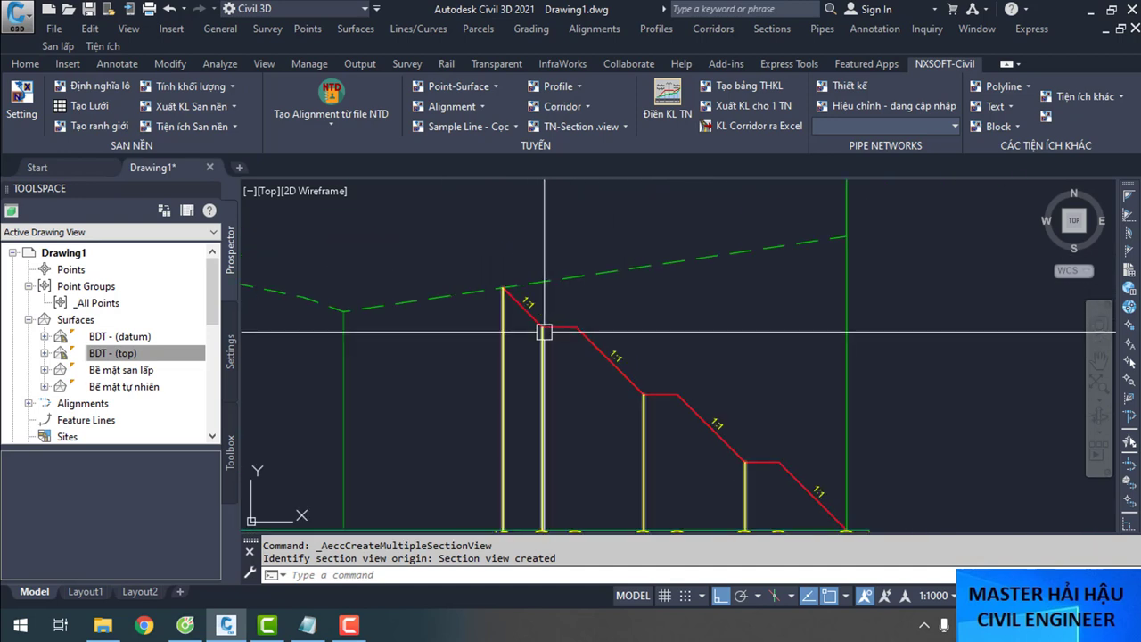
pyautogui.scroll(-5, 612, 330)
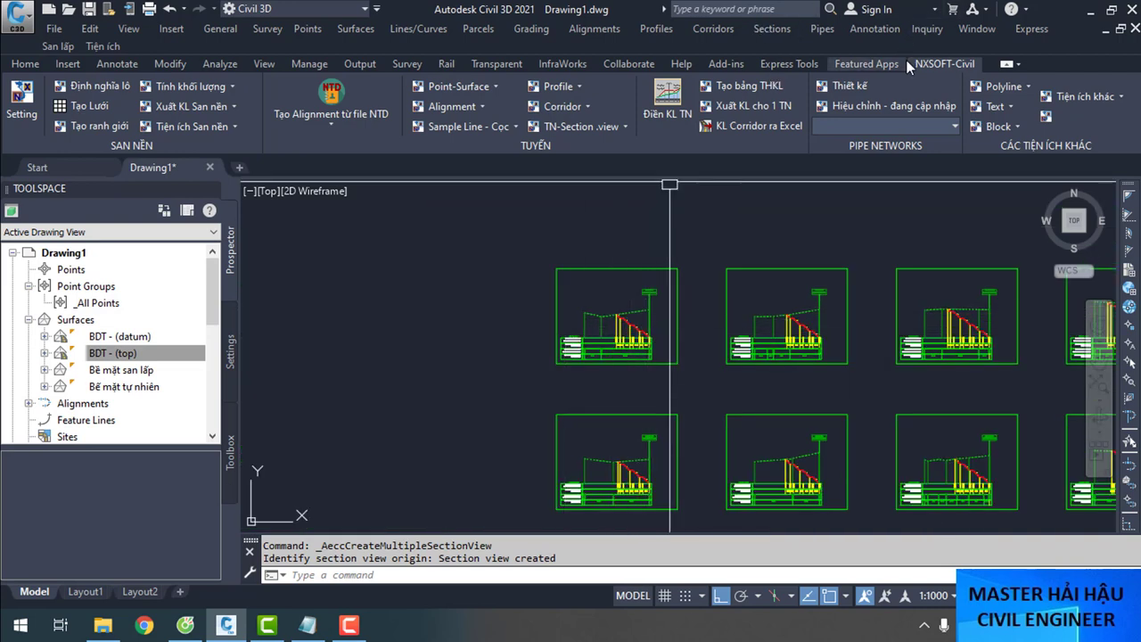
# View the Điền KL TN volume settings for corridor BDT and close them without exporting
pyautogui.click(673, 101)
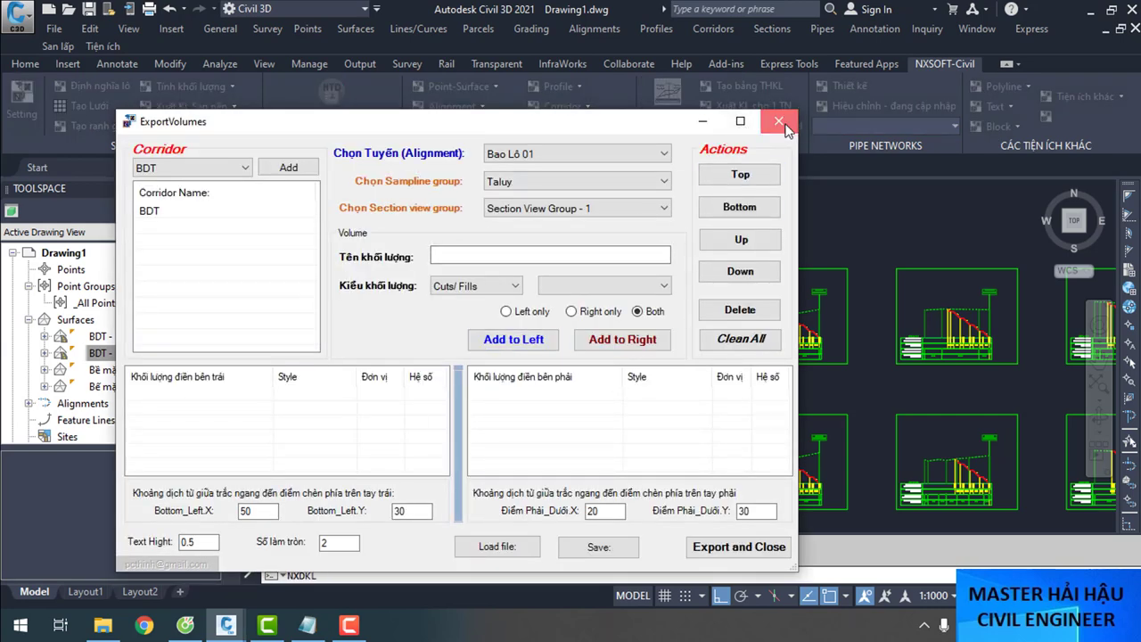
pyautogui.click(779, 122)
pyautogui.scroll(-4, 731, 365)
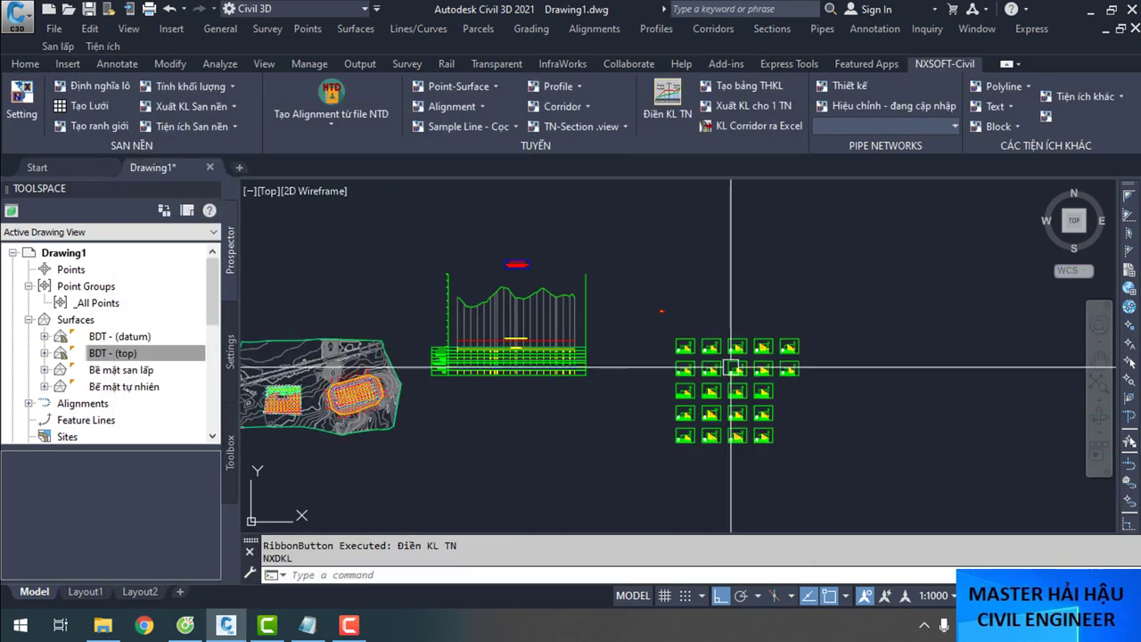
pyautogui.scroll(6, 622, 336)
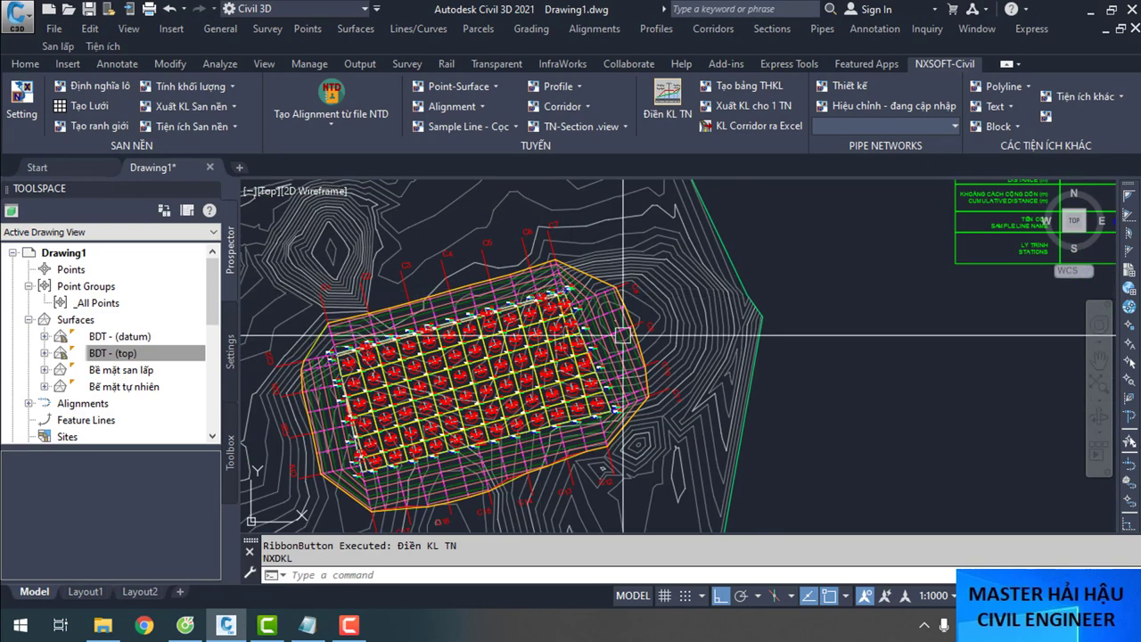
pyautogui.scroll(3, 622, 335)
pyautogui.click(426, 215)
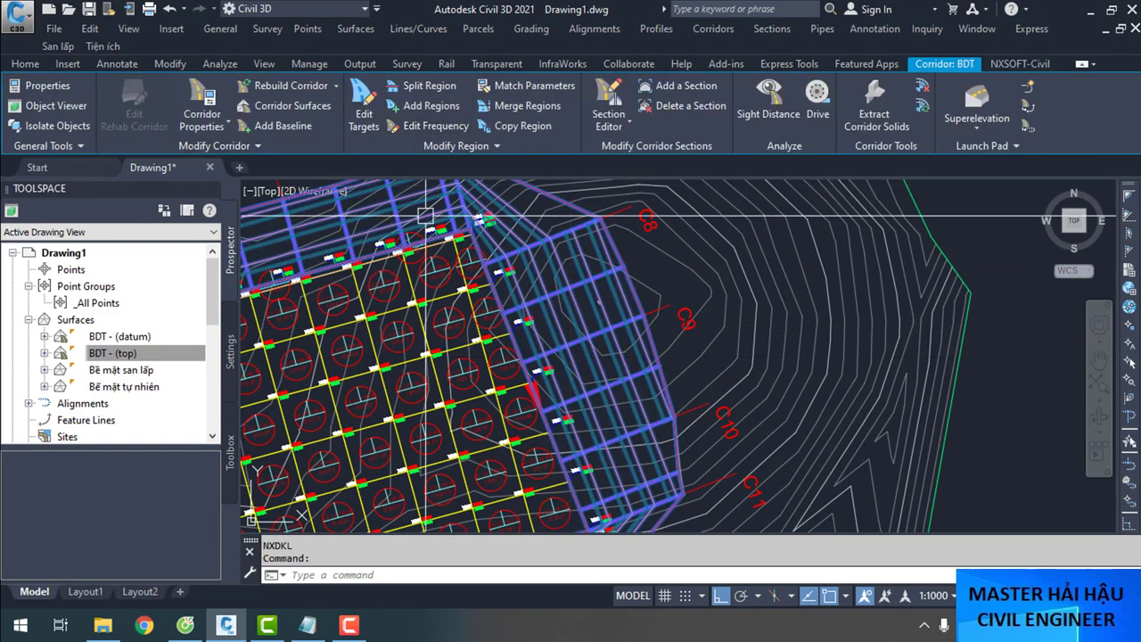
pyautogui.rightClick(595, 368)
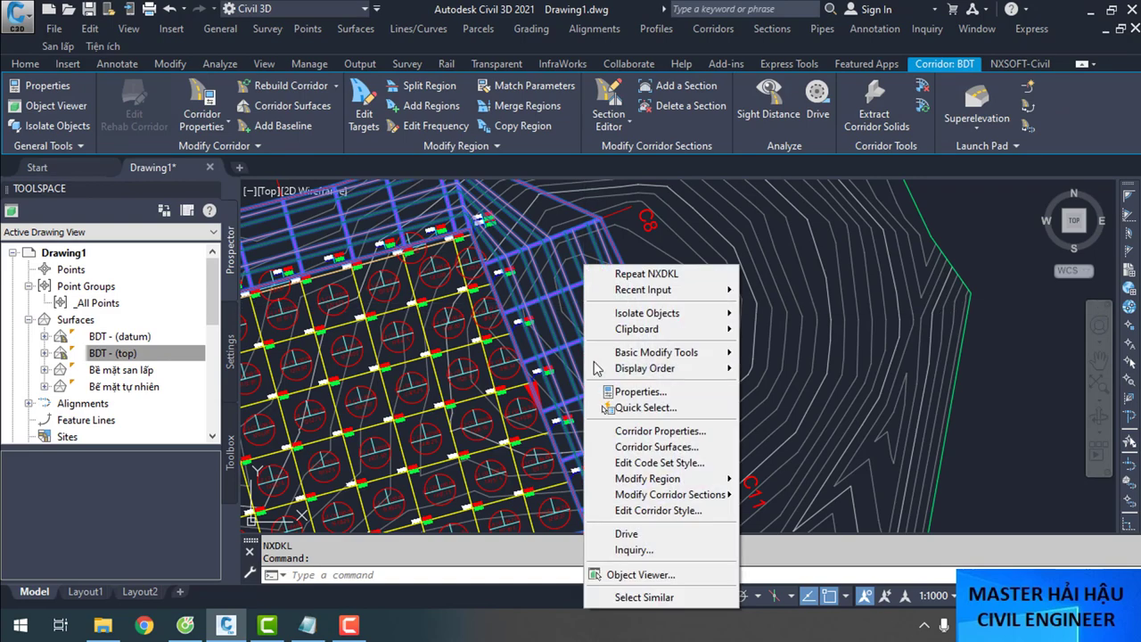
pyautogui.click(524, 308)
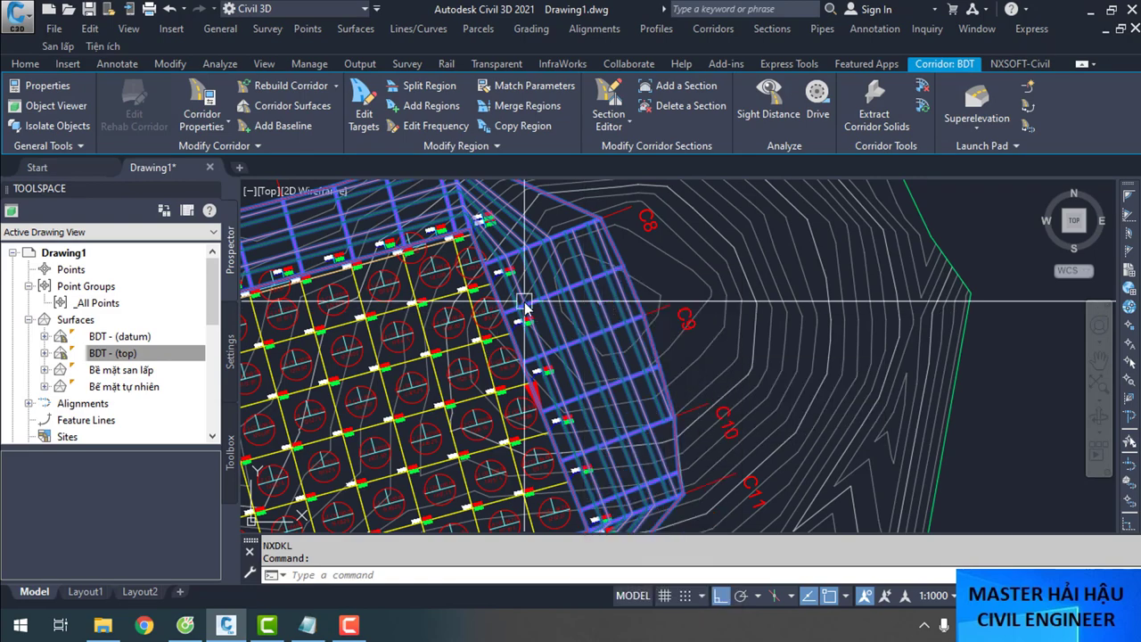
pyautogui.scroll(-3, 513, 294)
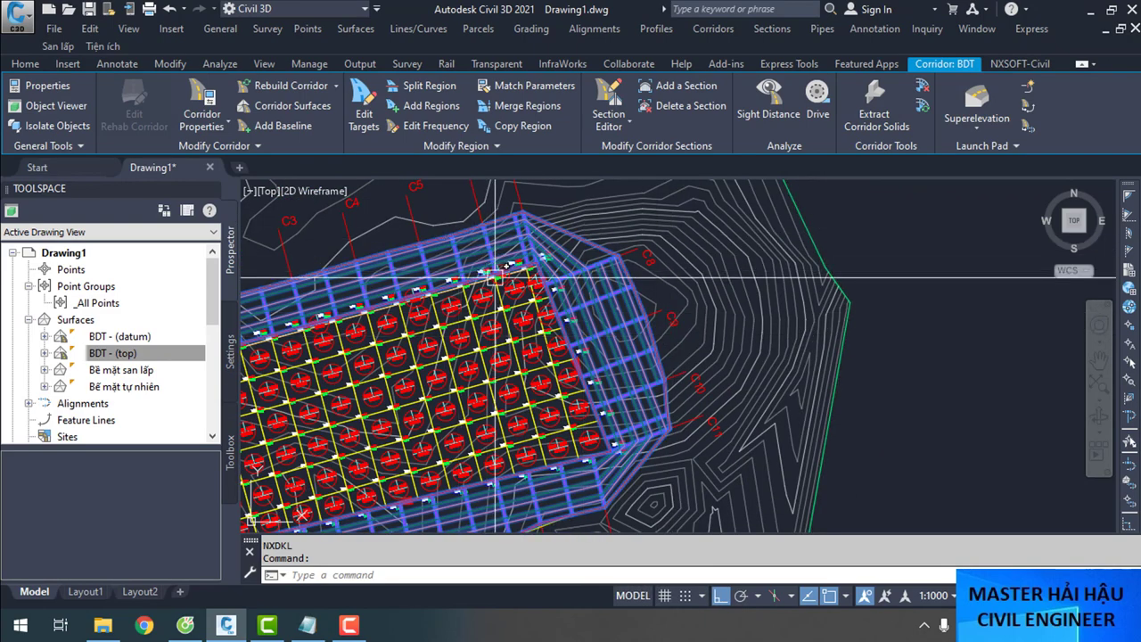
pyautogui.scroll(5, 455, 321)
pyautogui.press('Escape')
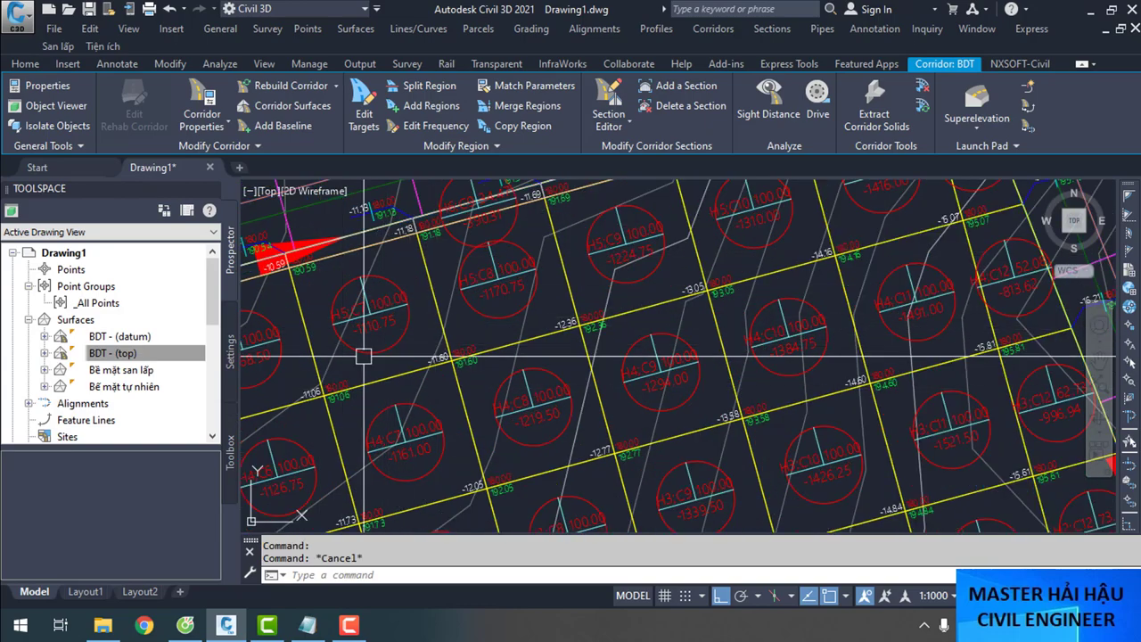
# Open the properties of corridor BDT from the plan and review its object style, parameters, codes and feature lines
pyautogui.scroll(-4, 363, 356)
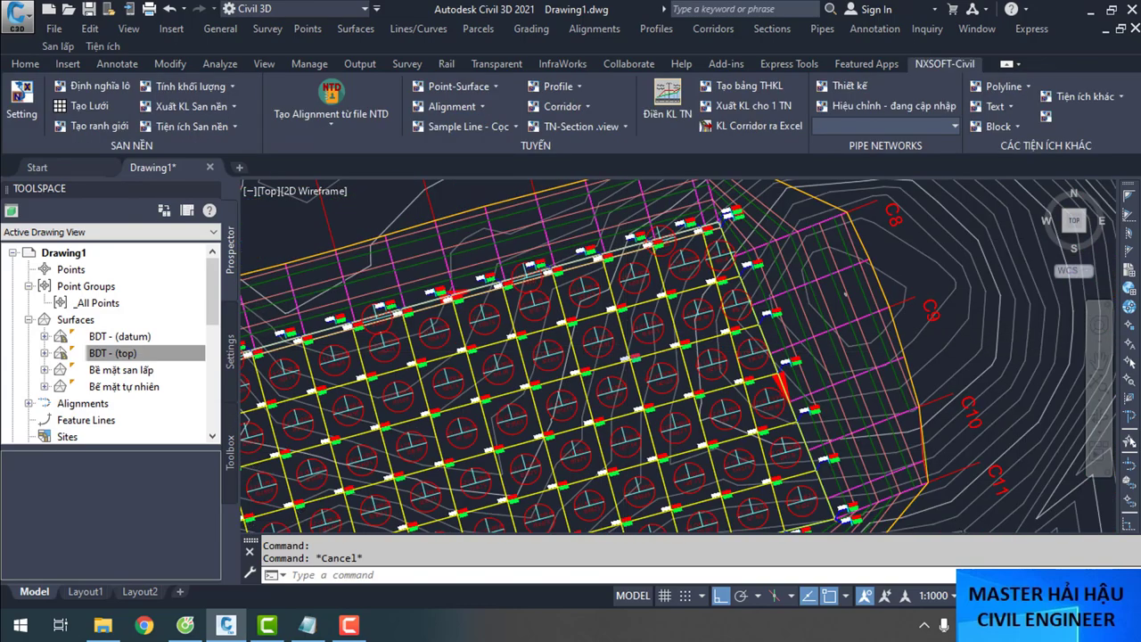
pyautogui.scroll(-4, 681, 355)
pyautogui.scroll(3, 681, 354)
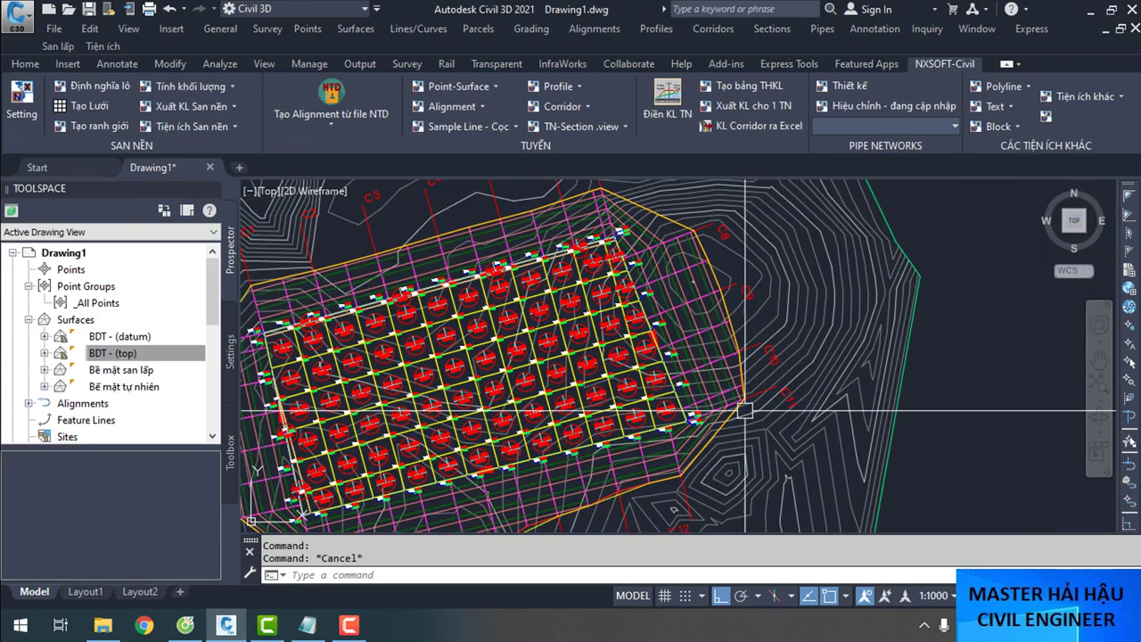
pyautogui.click(680, 355)
pyautogui.scroll(4, 671, 328)
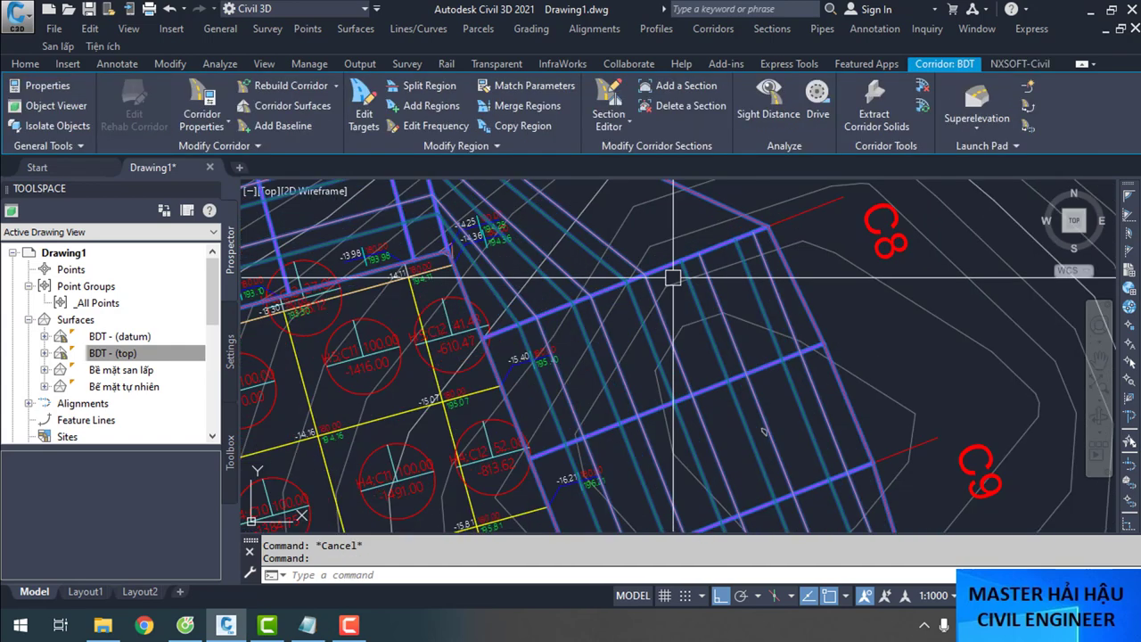
pyautogui.rightClick(671, 327)
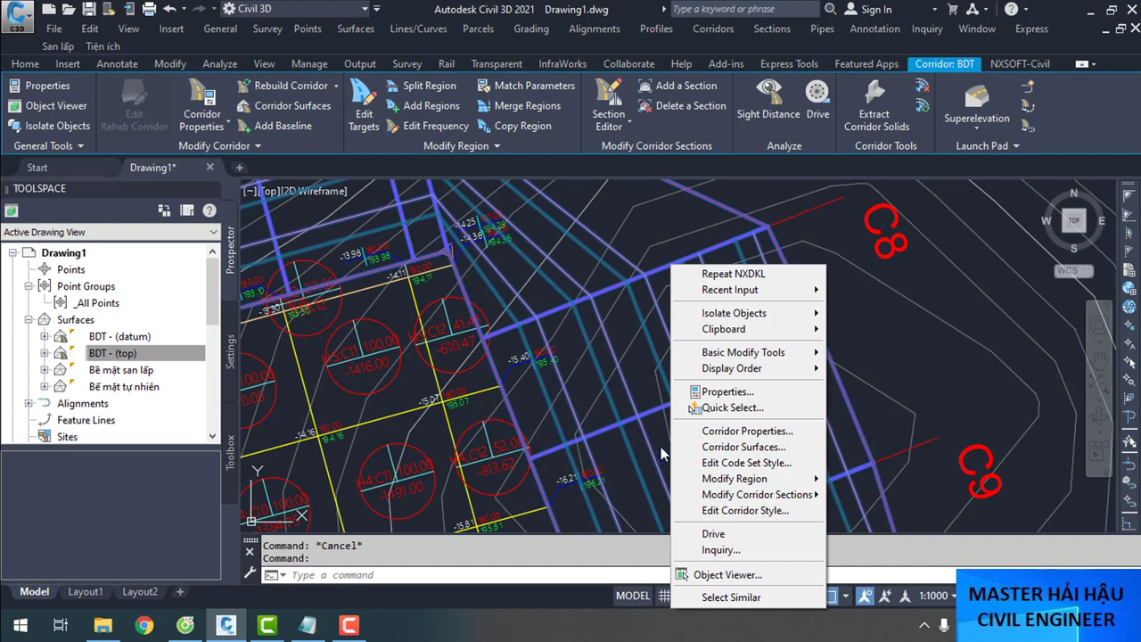
pyautogui.click(727, 431)
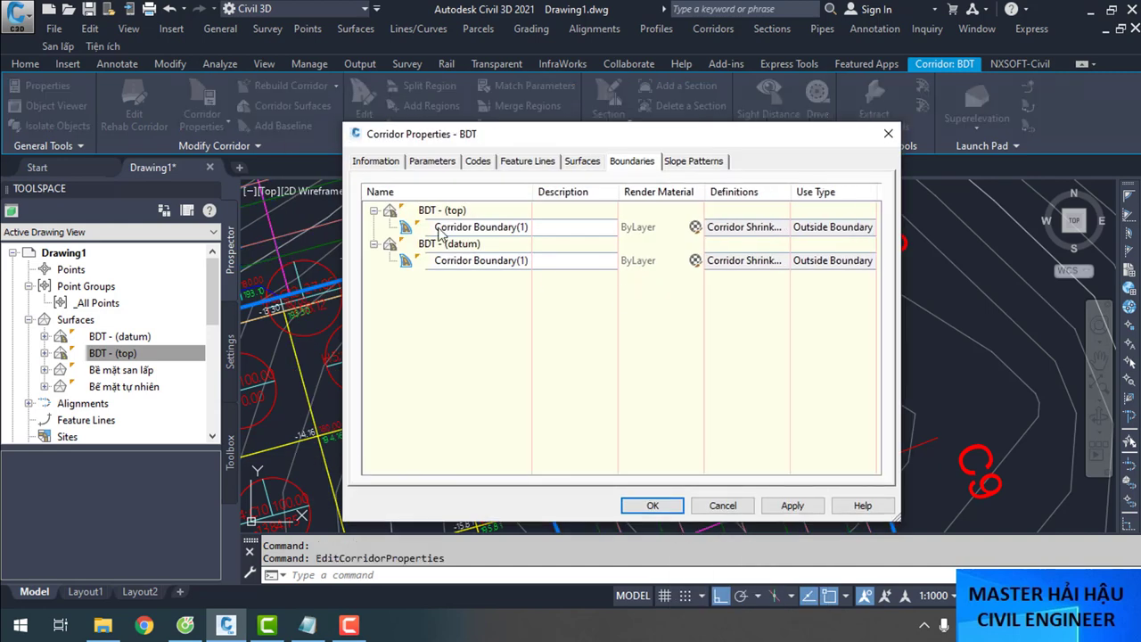
pyautogui.click(376, 162)
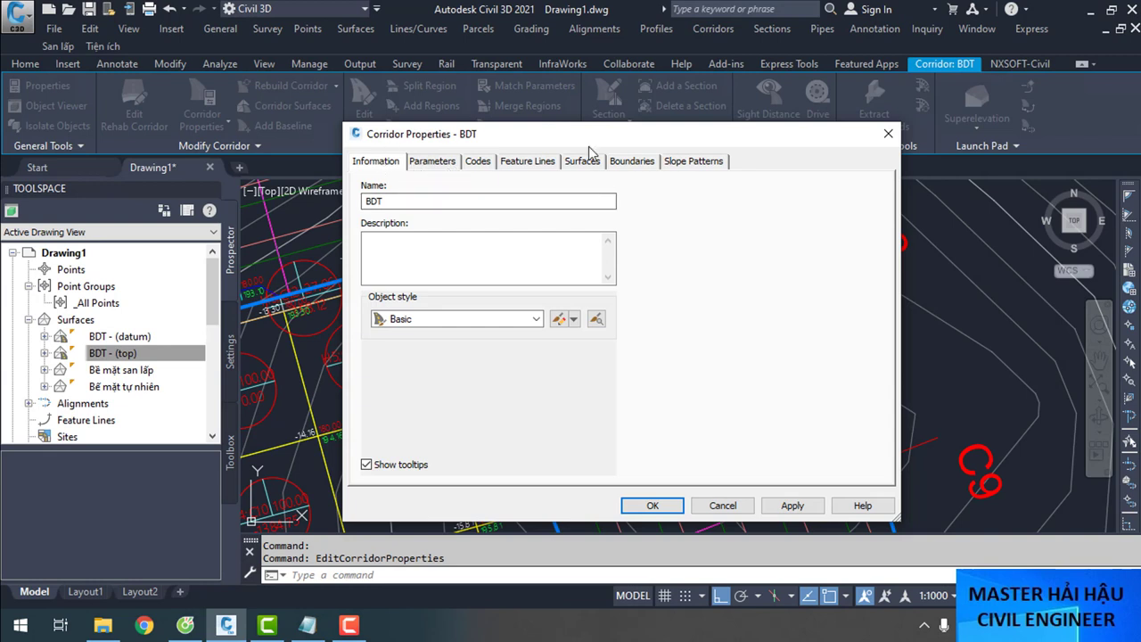
pyautogui.click(484, 318)
pyautogui.click(410, 332)
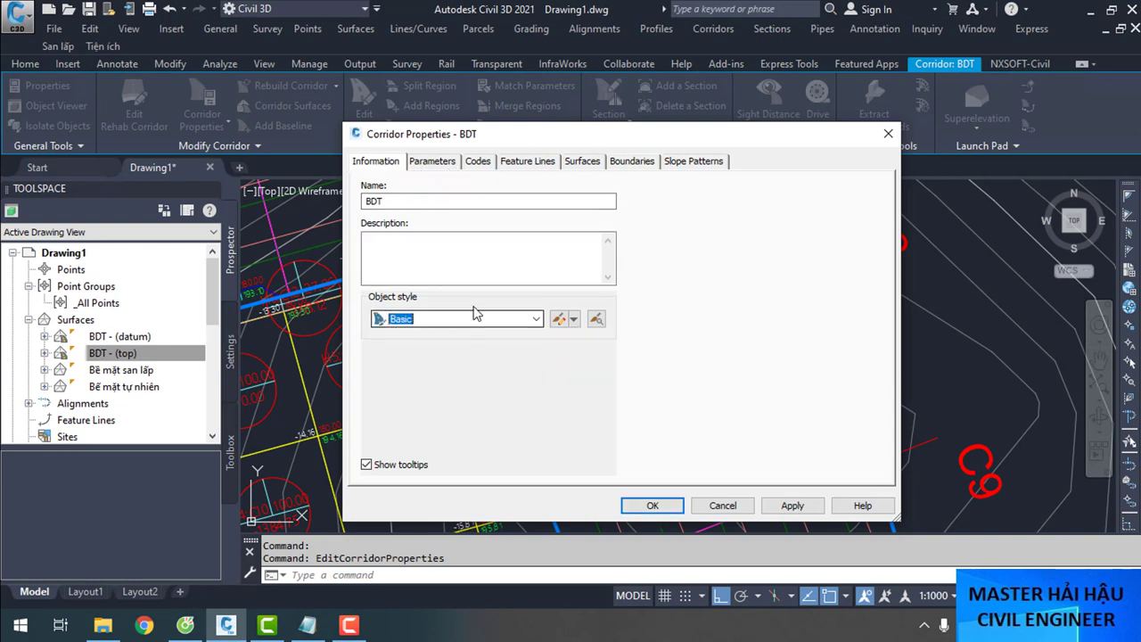
pyautogui.click(432, 161)
pyautogui.click(478, 161)
pyautogui.click(527, 162)
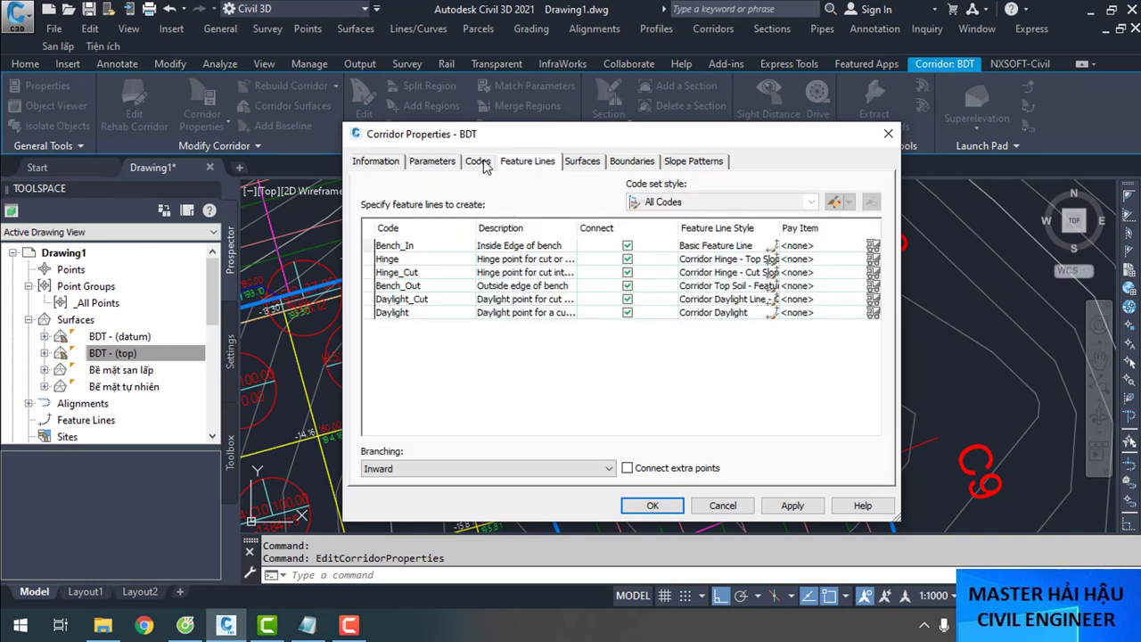
# Set corridor BDT's code set style to V3_Ẩn đường Frequency, apply it and dismiss the event list
pyautogui.click(478, 162)
pyautogui.click(446, 203)
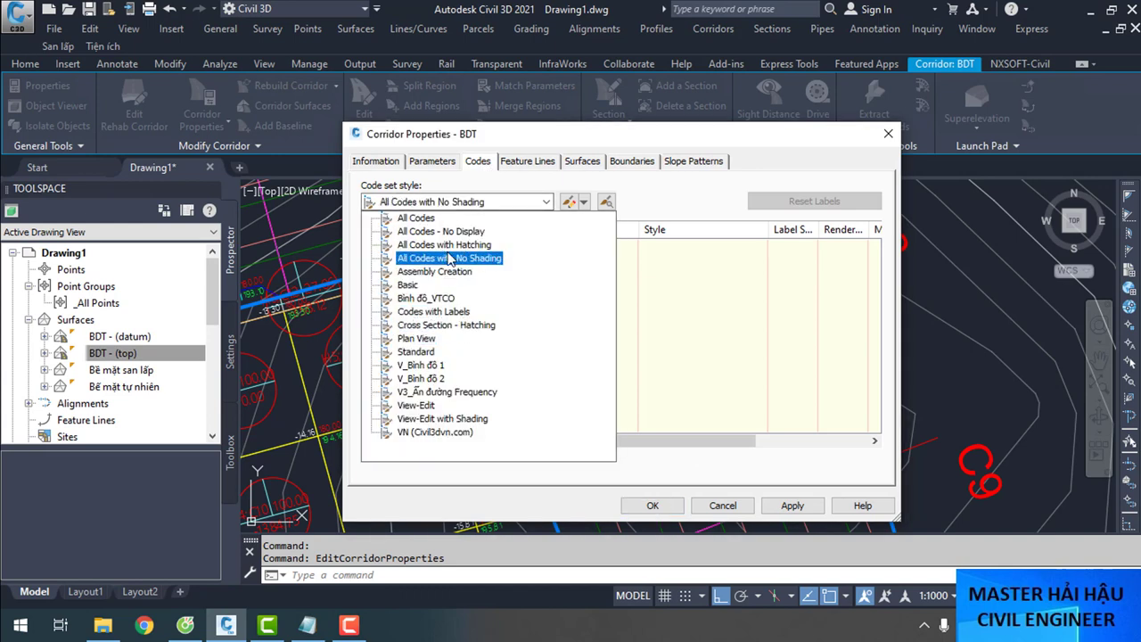
pyautogui.click(450, 392)
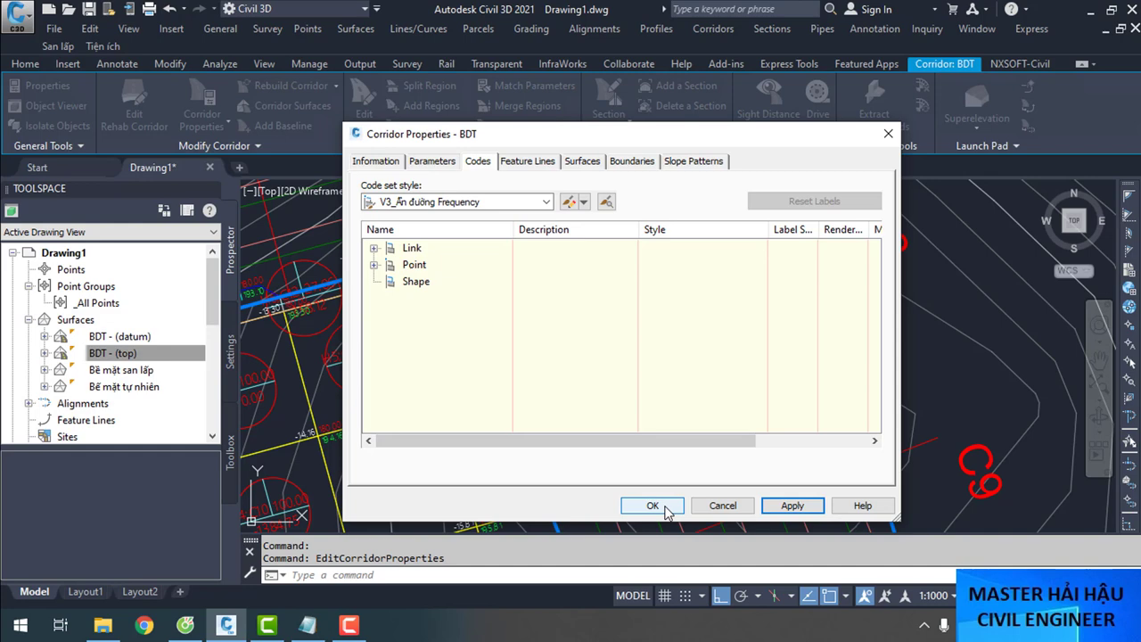
pyautogui.click(664, 505)
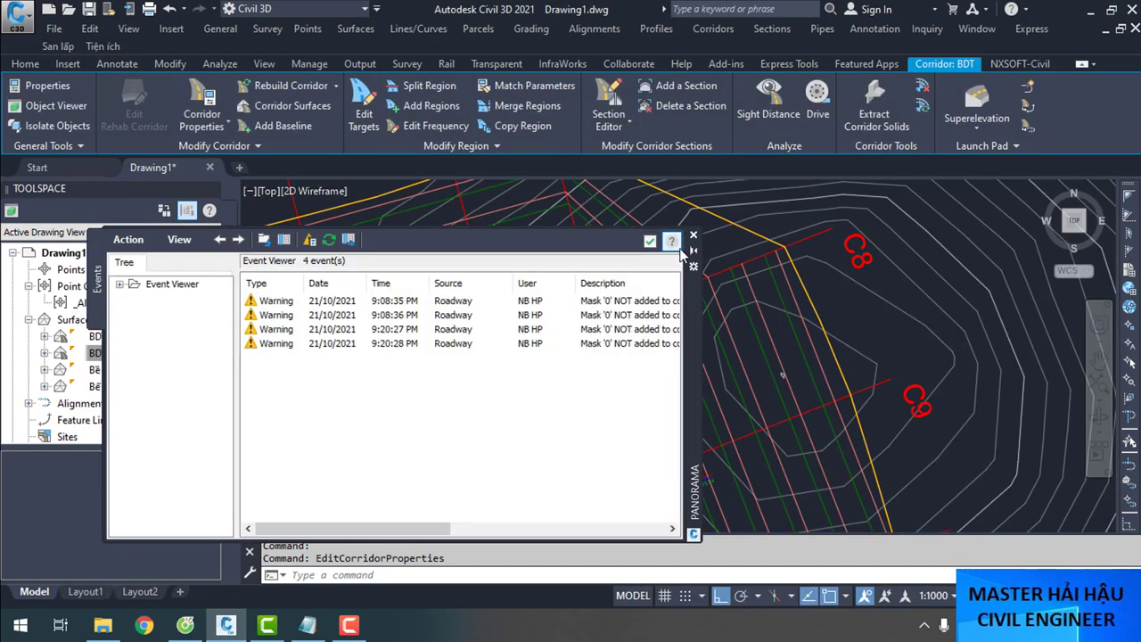
pyautogui.click(694, 235)
# Hide the Arrow component in plan view in the V_Tim tuyến style of alignment Bao Lô 01
pyautogui.scroll(-5, 805, 310)
pyautogui.scroll(2, 805, 310)
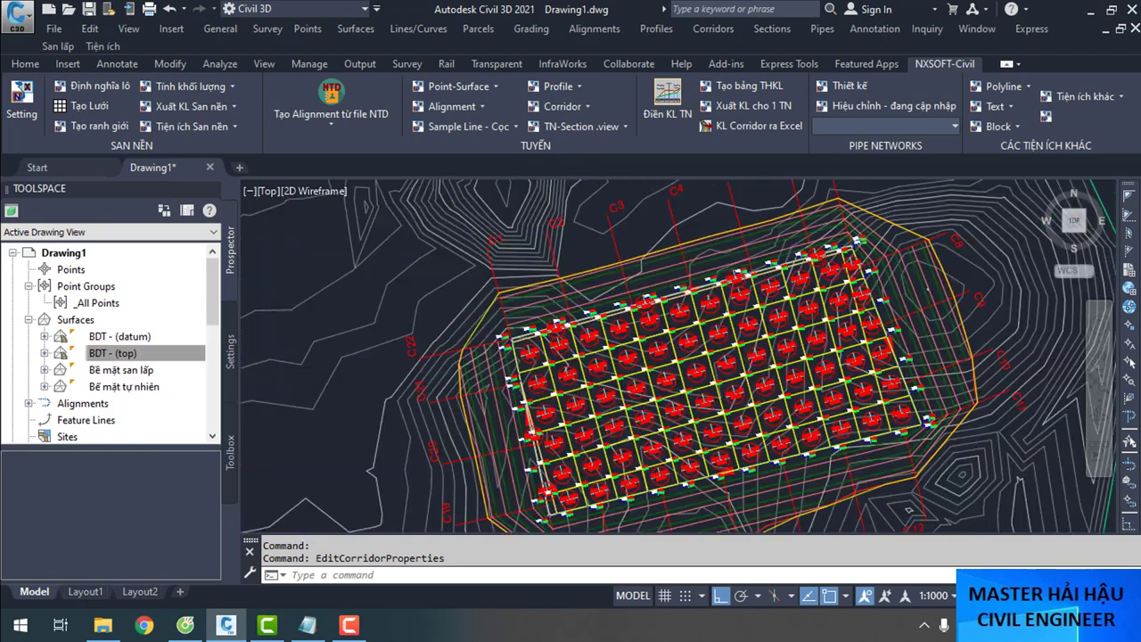
pyautogui.scroll(4, 453, 412)
pyautogui.scroll(-3, 454, 413)
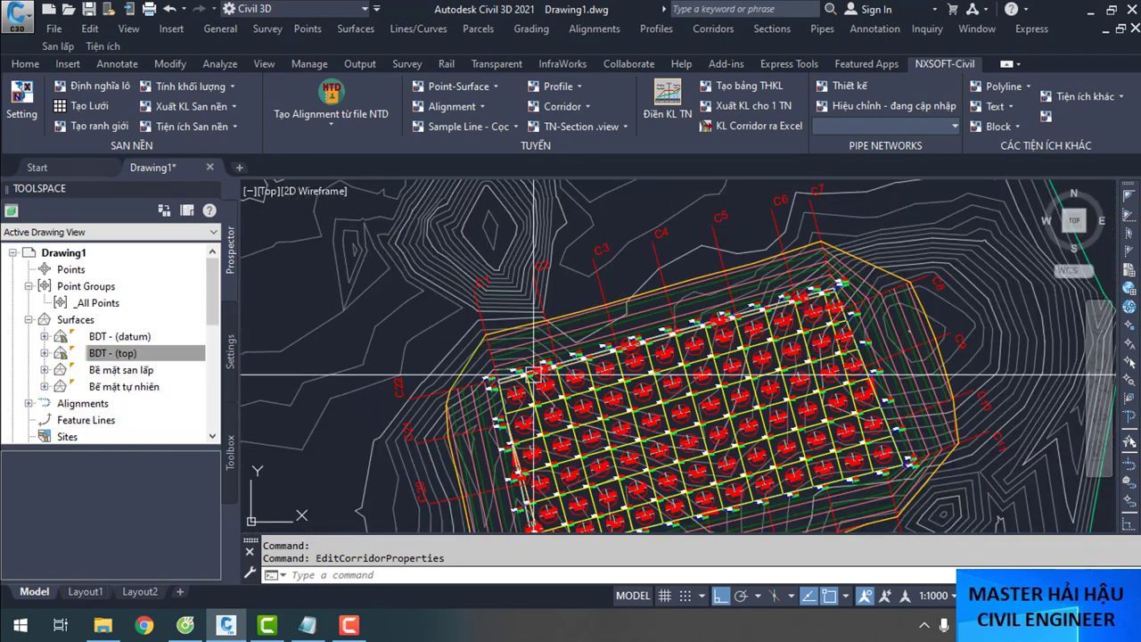
pyautogui.scroll(4, 828, 366)
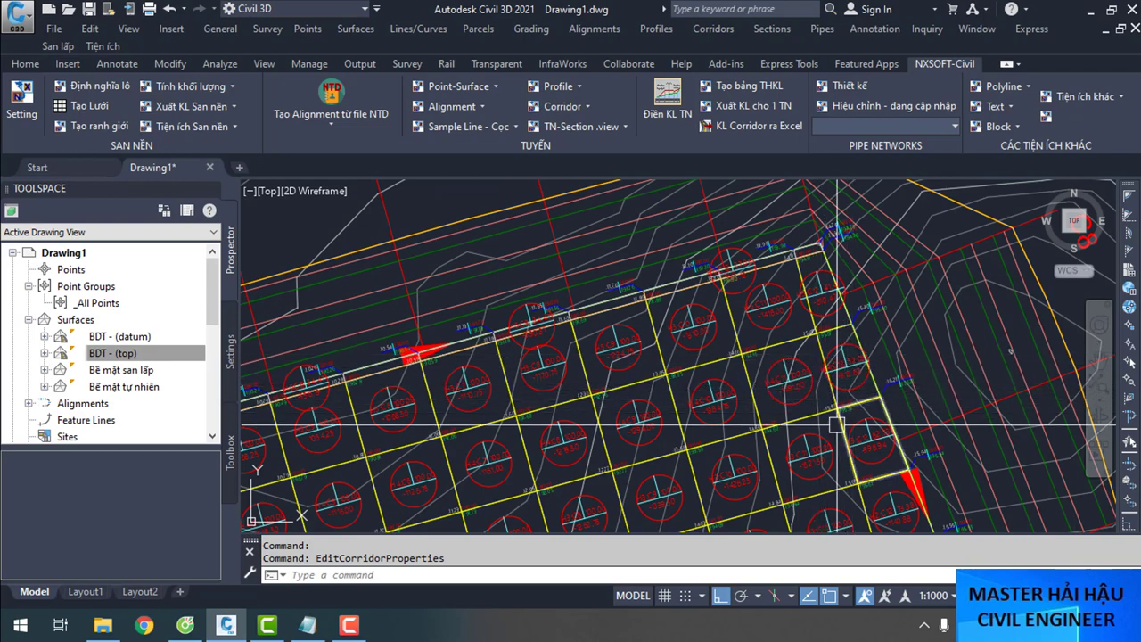
pyautogui.scroll(4, 910, 475)
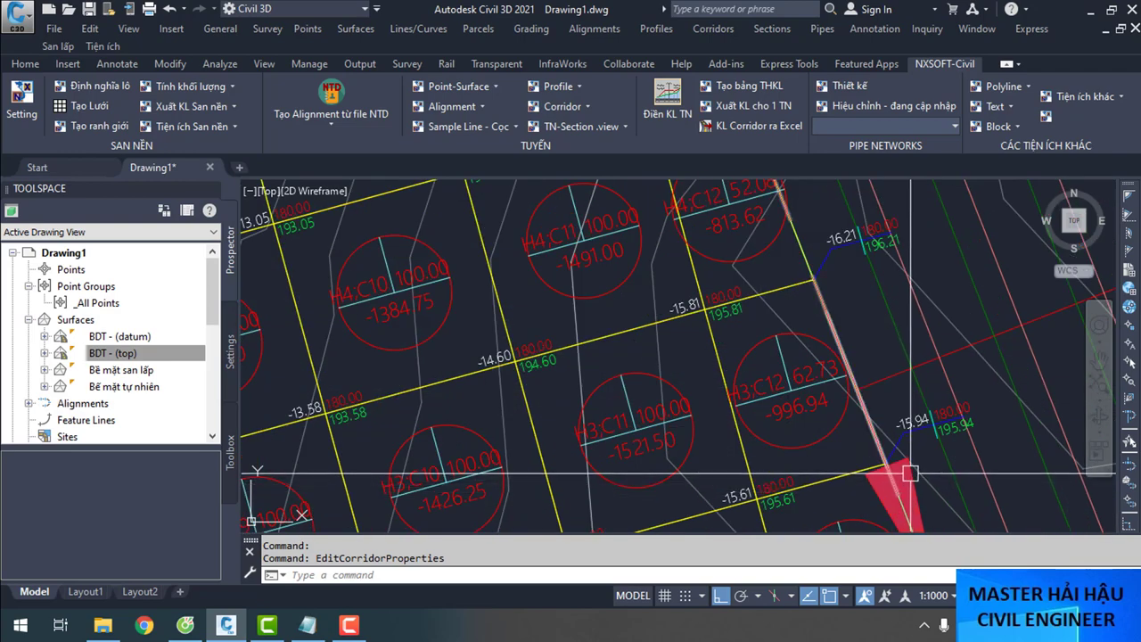
pyautogui.click(891, 465)
pyautogui.rightClick(922, 464)
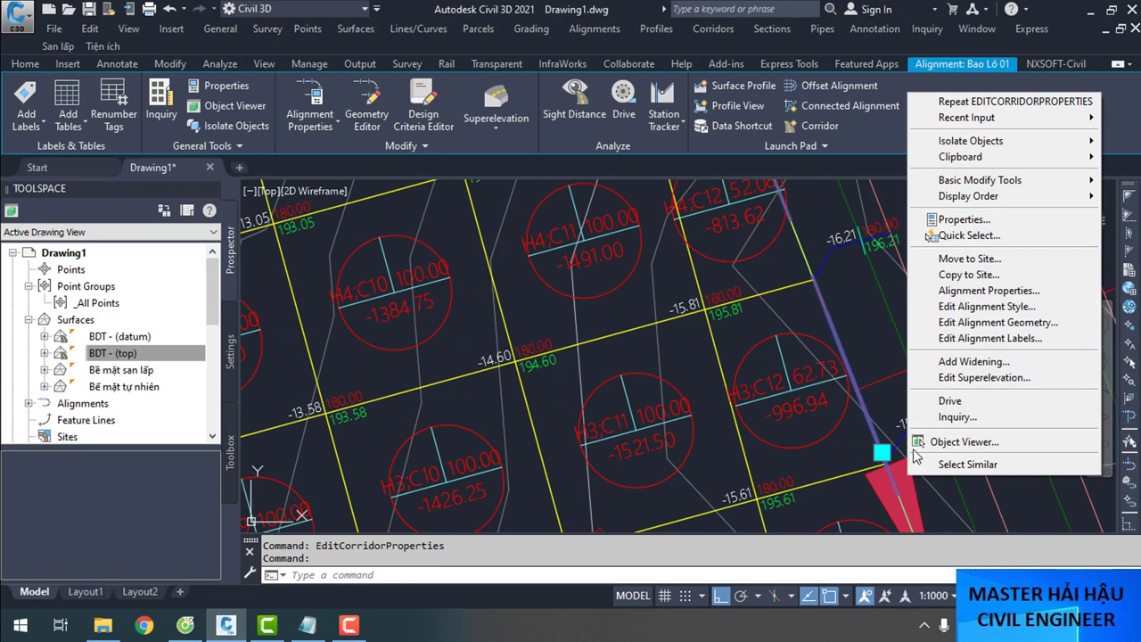
pyautogui.click(1016, 306)
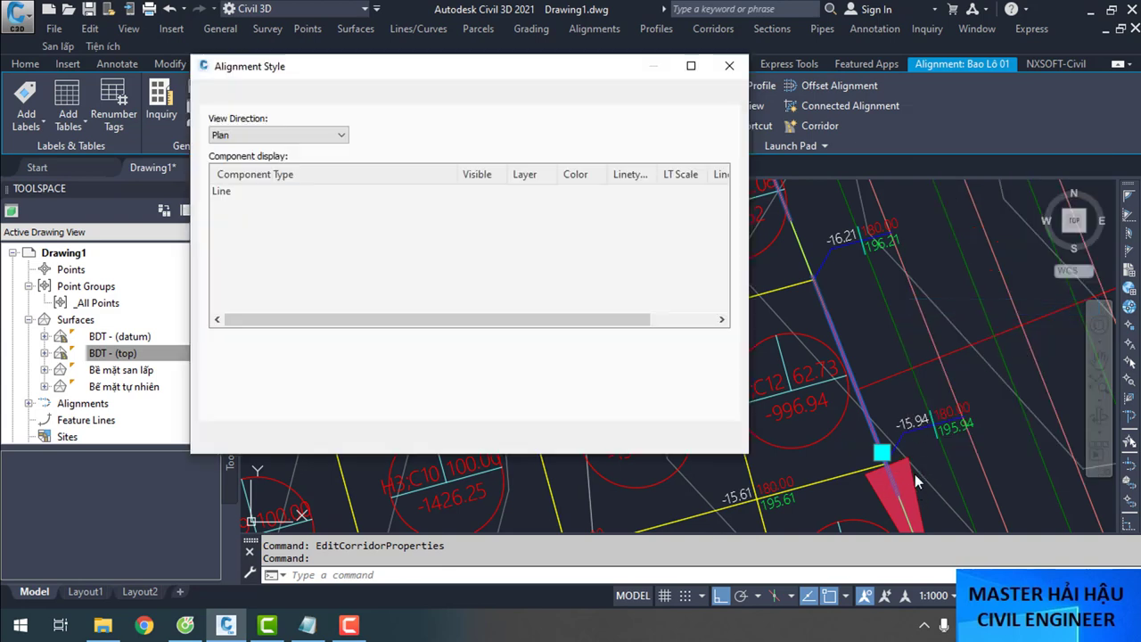
pyautogui.click(475, 239)
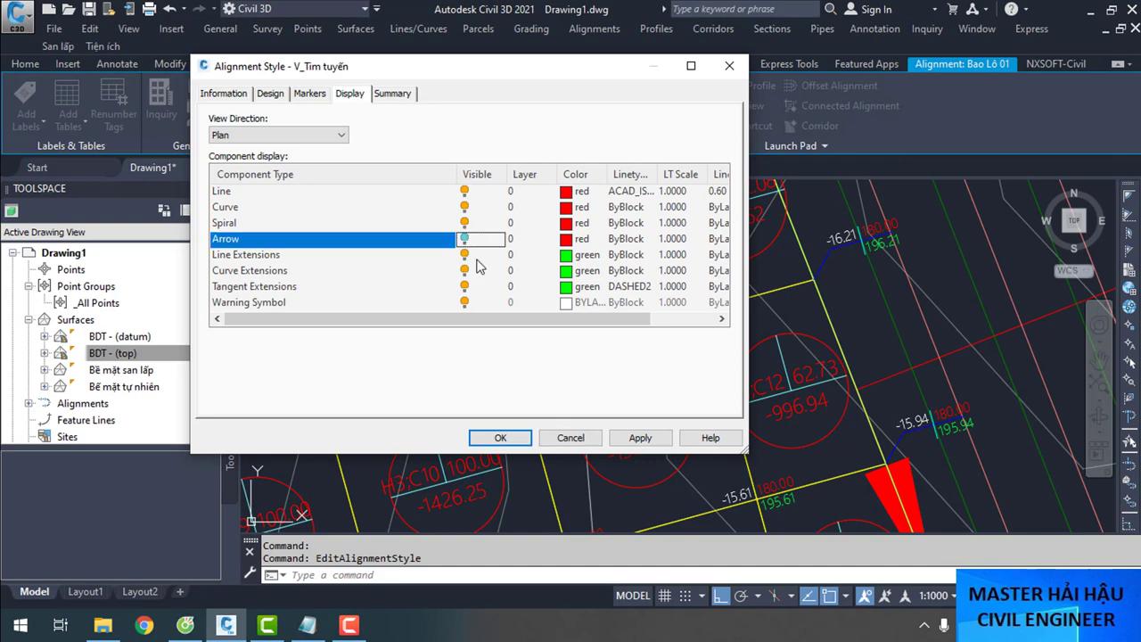
pyautogui.click(510, 437)
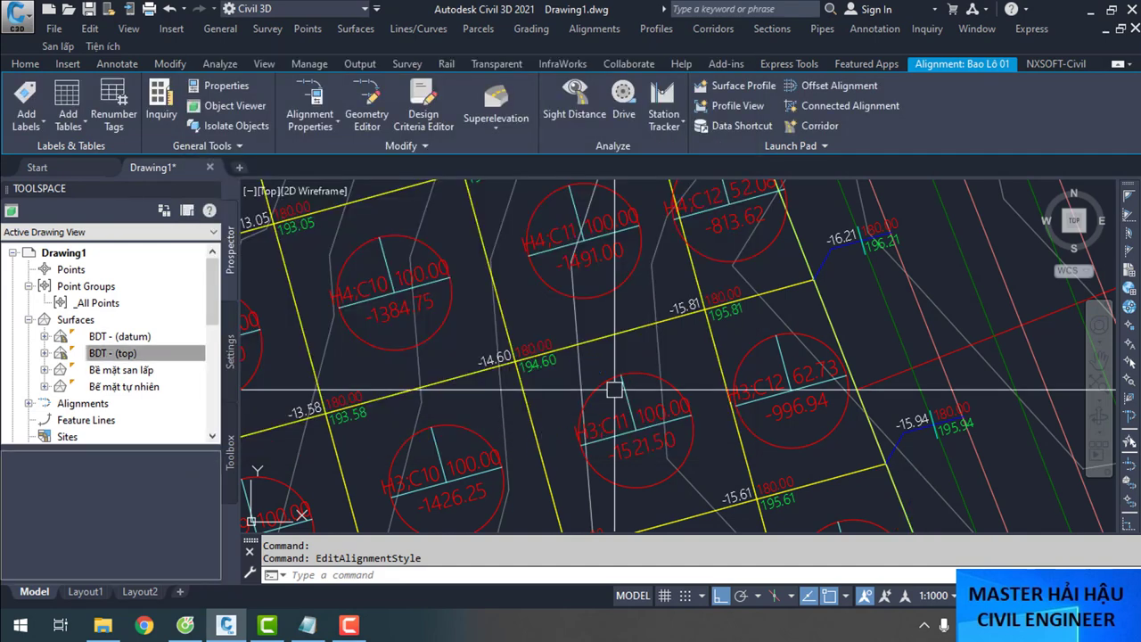
# Create a boundary around the outermost extents of corridor BDT with Create Boundary From Corridor
pyautogui.scroll(-5, 471, 271)
pyautogui.scroll(8, 471, 271)
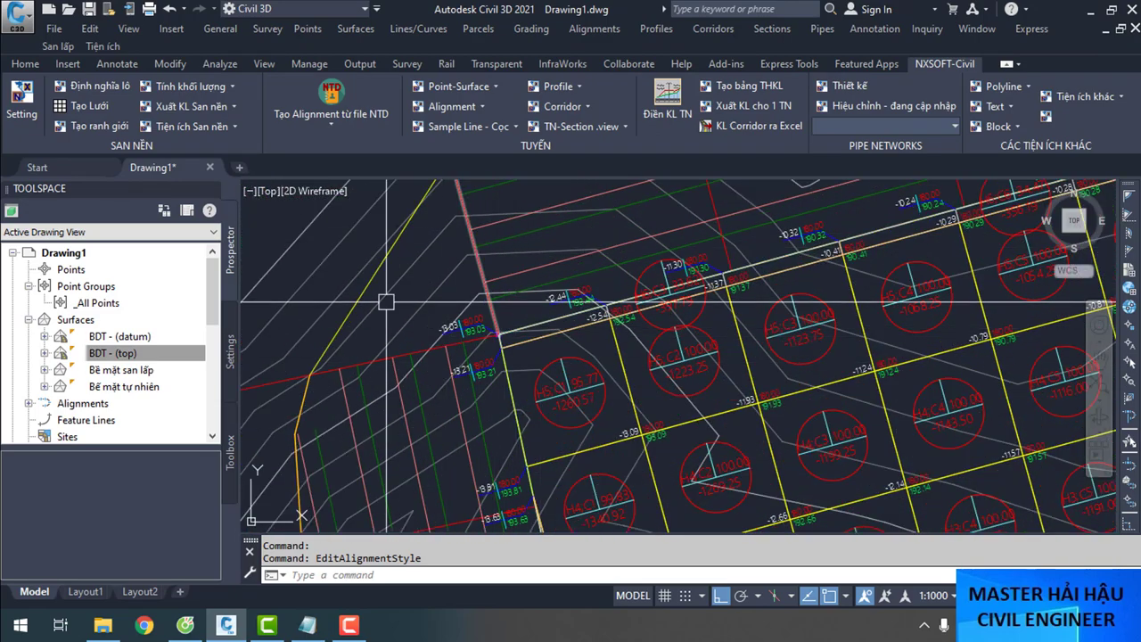
pyautogui.scroll(-5, 441, 321)
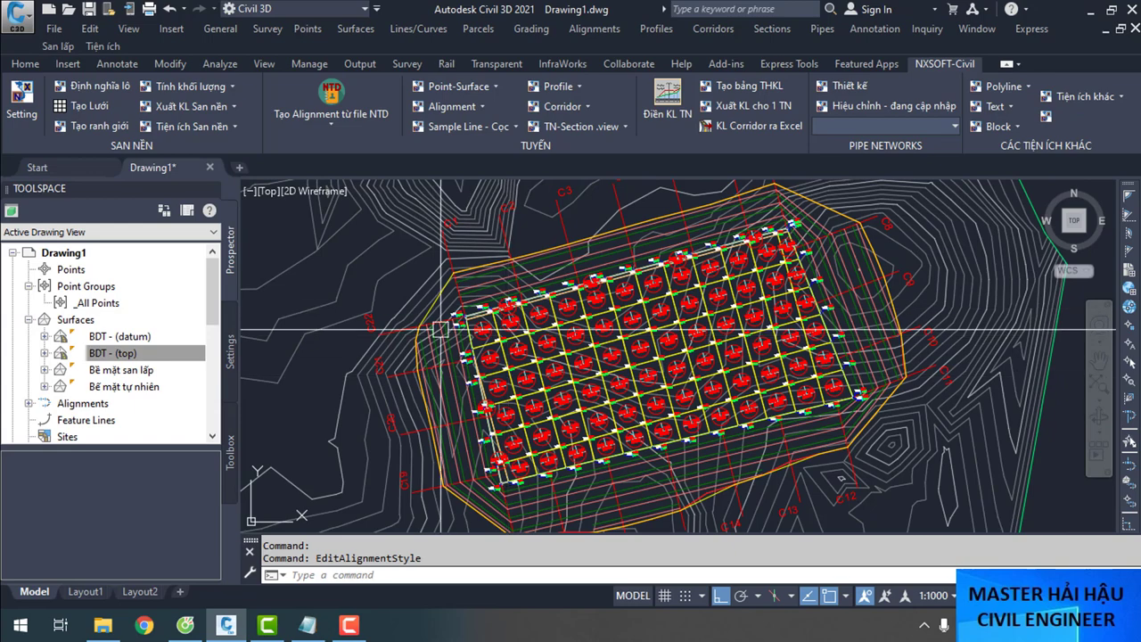
pyautogui.scroll(3, 476, 309)
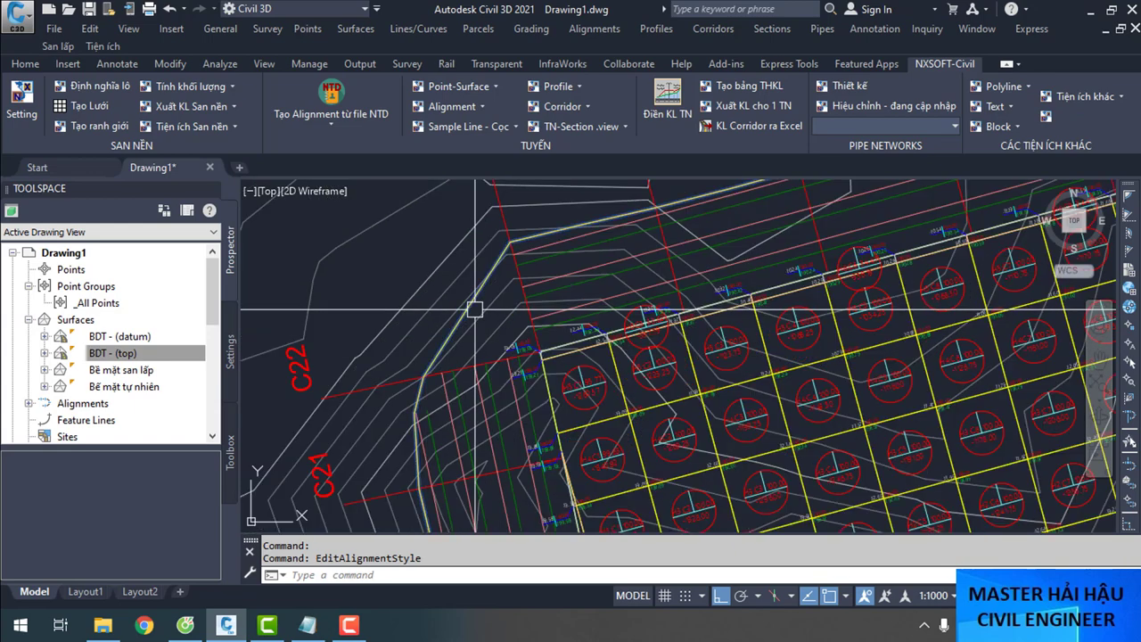
pyautogui.click(474, 309)
pyautogui.scroll(2, 397, 327)
pyautogui.rightClick(480, 311)
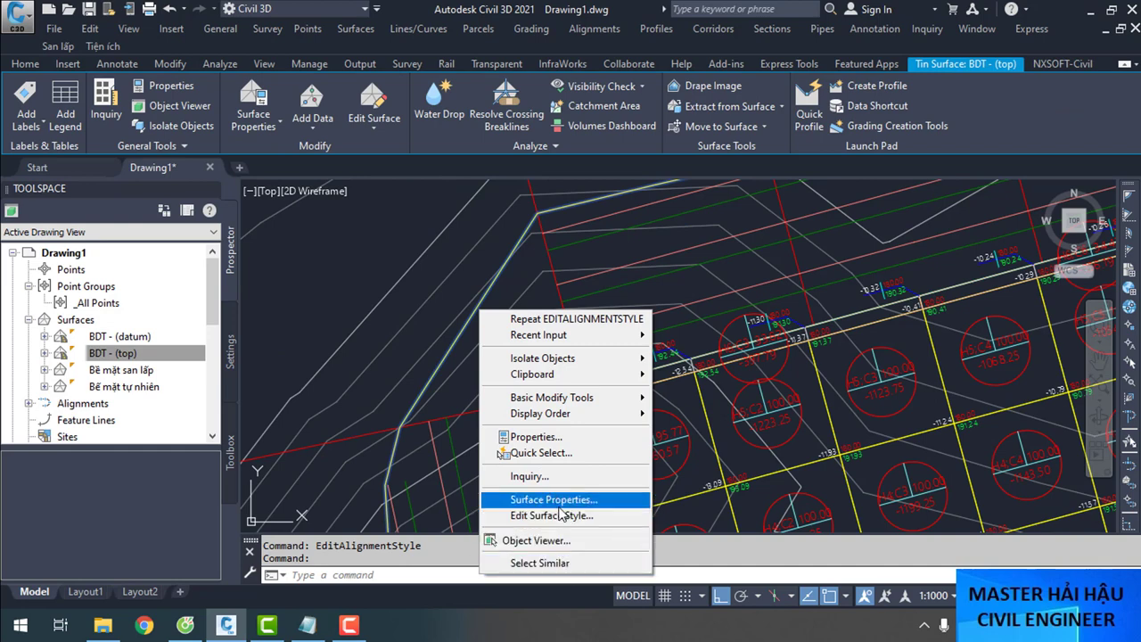
pyautogui.click(27, 64)
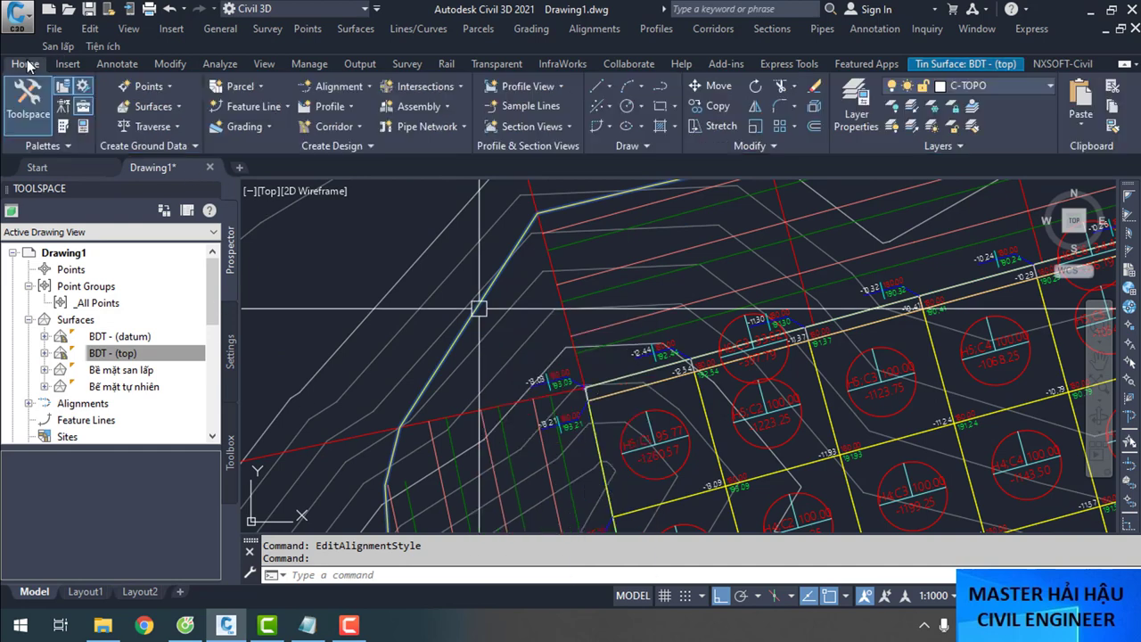
pyautogui.click(328, 147)
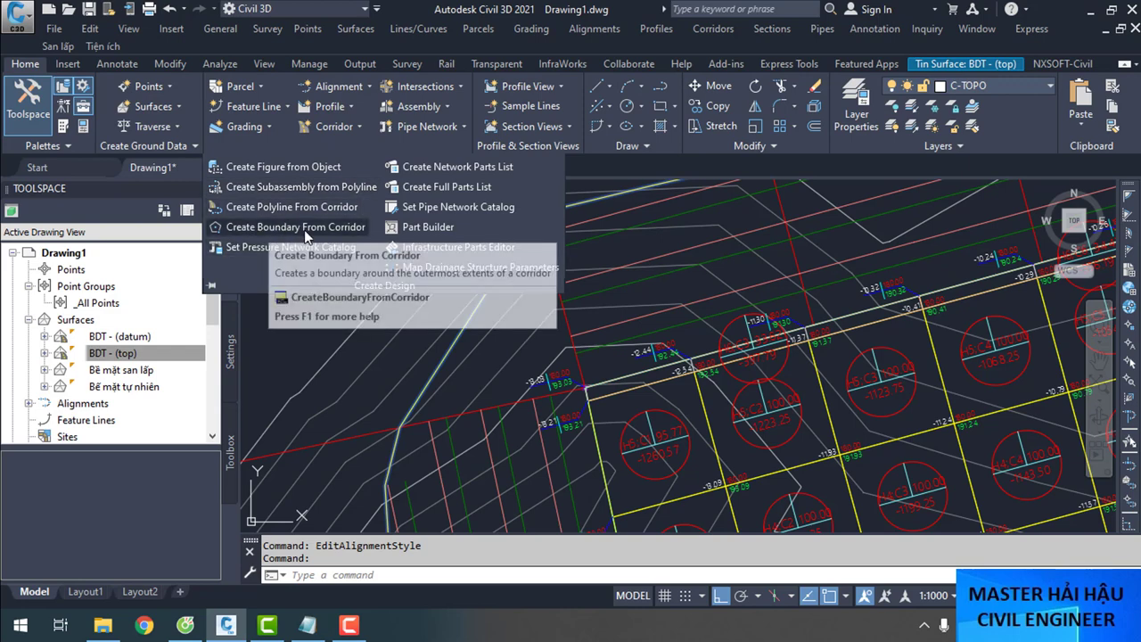
pyautogui.click(353, 228)
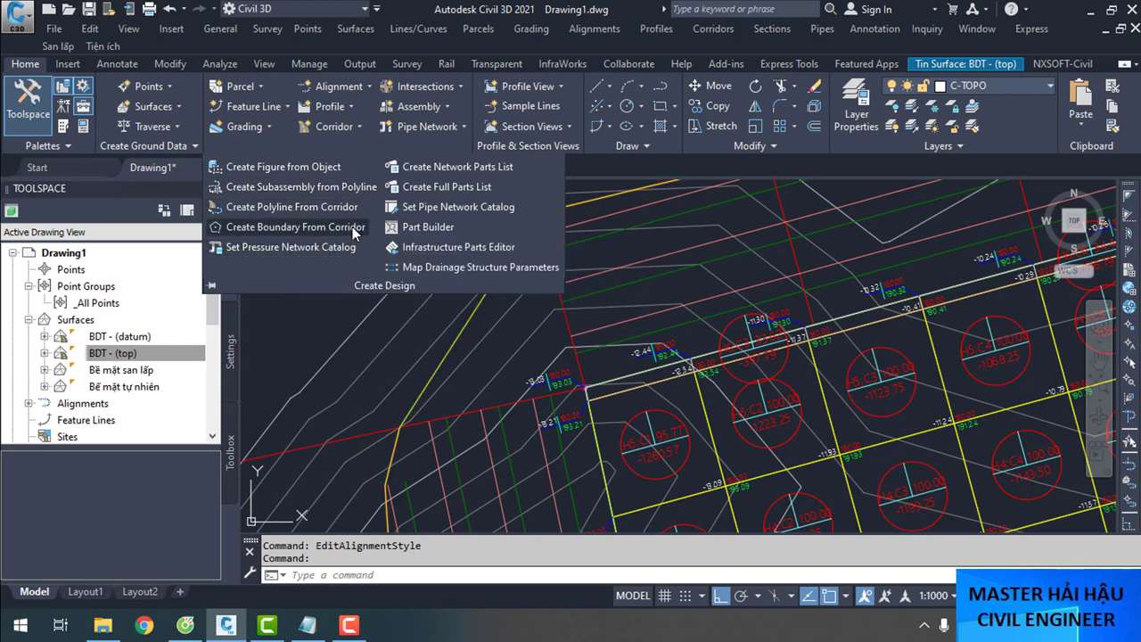
# Move the outer outline of surface BDT - (top) horizontally to the empty area west of the site plan
pyautogui.click(456, 336)
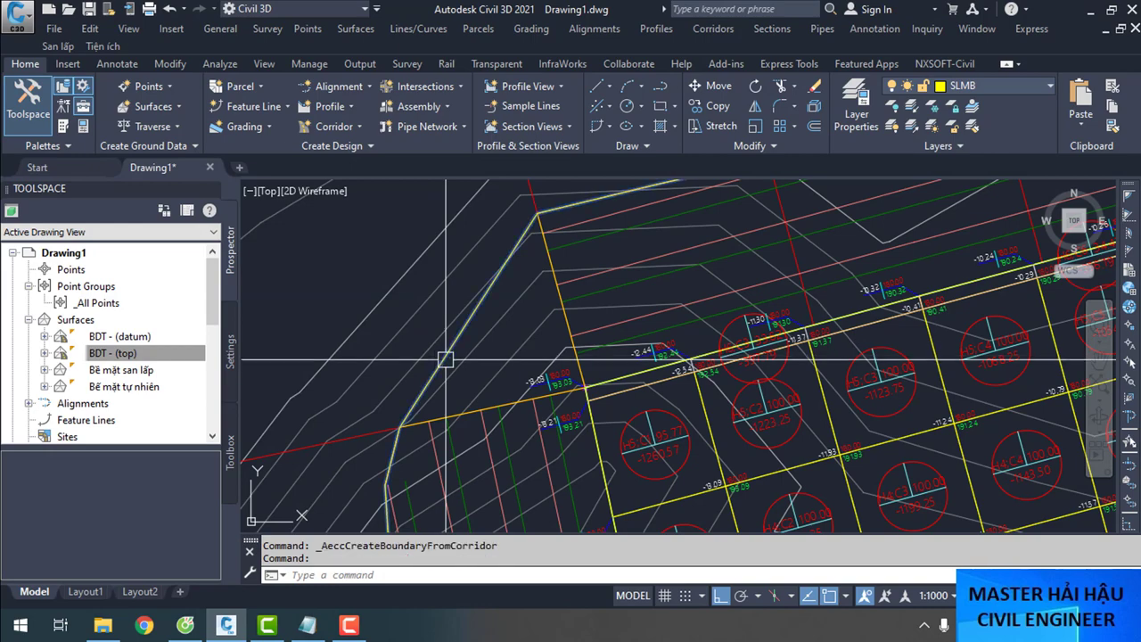
pyautogui.scroll(-8, 455, 336)
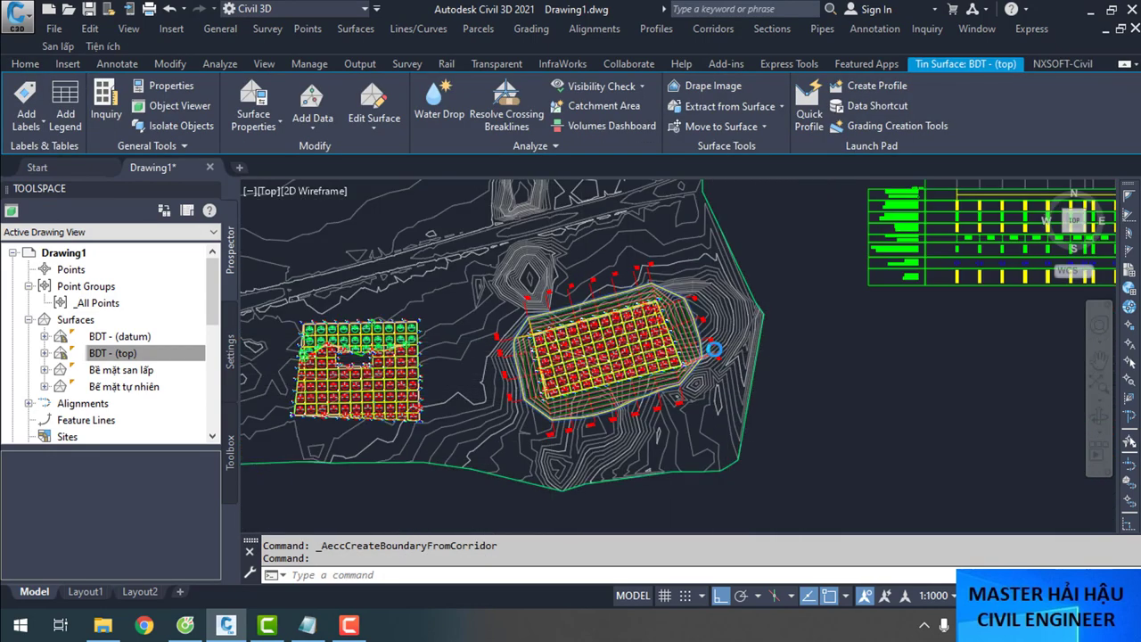
pyautogui.scroll(2, 722, 355)
pyautogui.write('m')
pyautogui.press('Return')
pyautogui.click(981, 393)
pyautogui.scroll(-6, 904, 400)
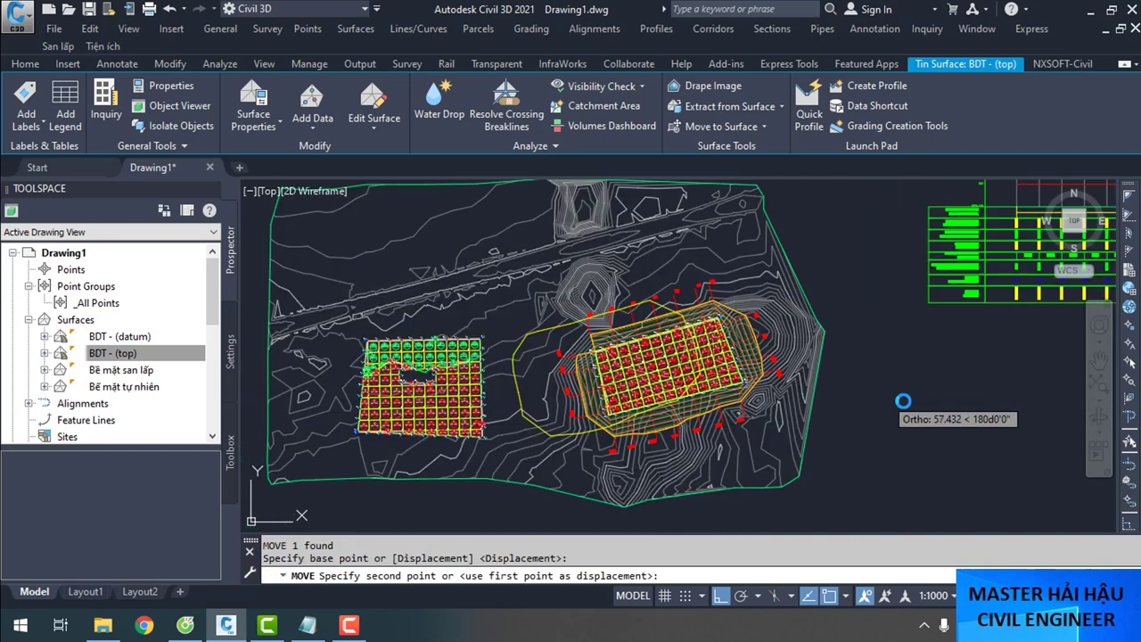
pyautogui.scroll(2, 829, 406)
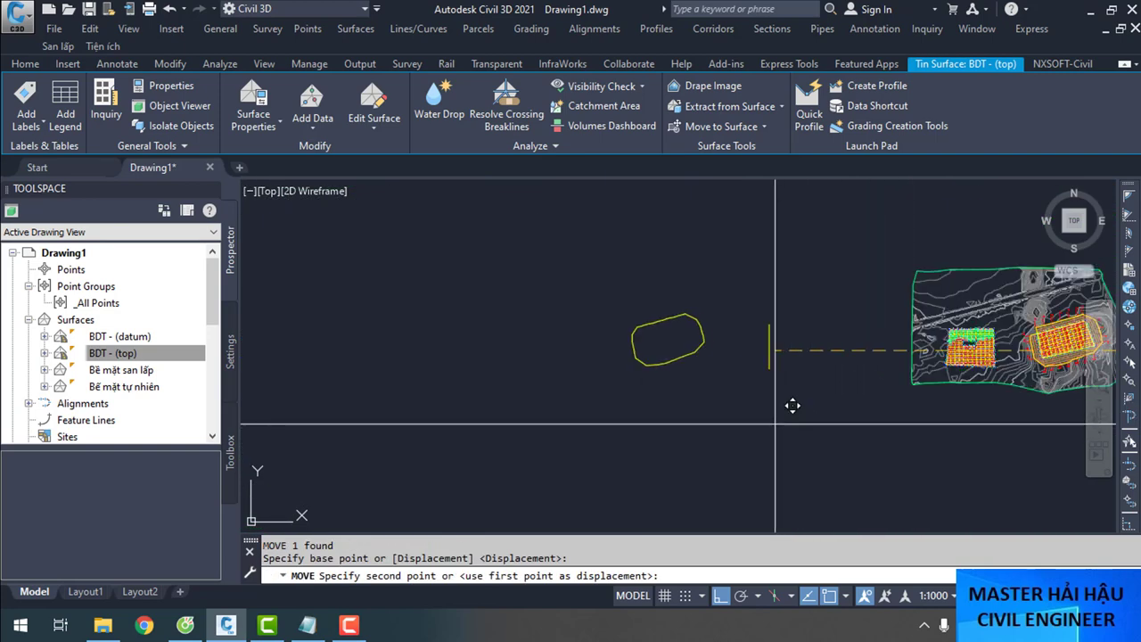
pyautogui.click(872, 371)
pyautogui.scroll(5, 891, 356)
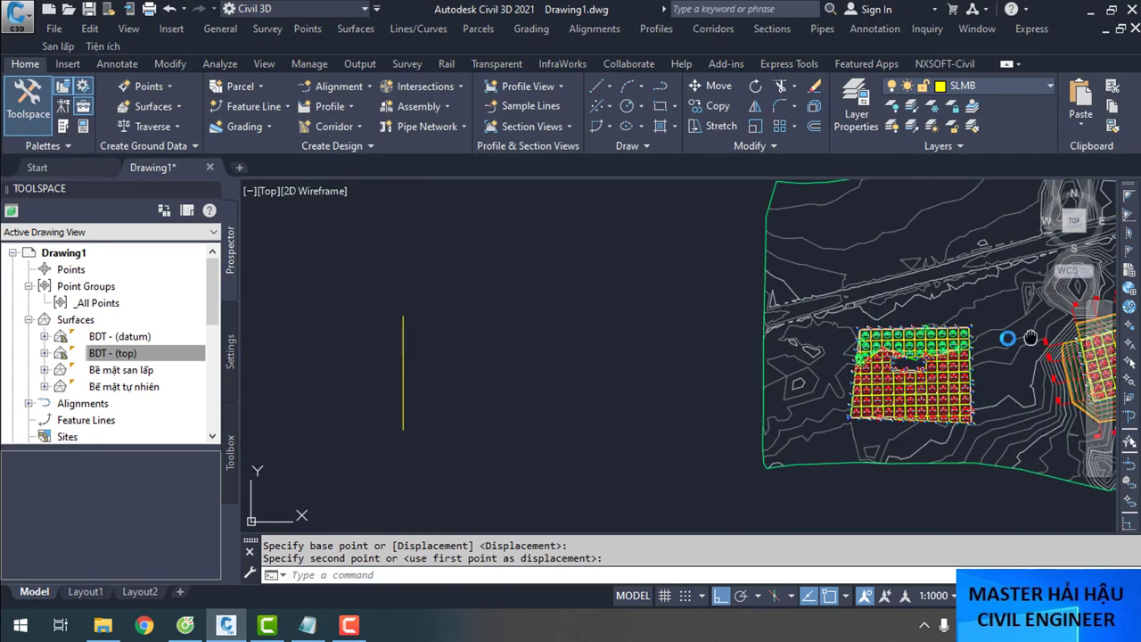
# Inspect the shape of the moved BDT - (top) surface outline in 3D with the Object Viewer
pyautogui.scroll(-1, 821, 354)
pyautogui.scroll(4, 821, 354)
pyautogui.scroll(-8, 829, 356)
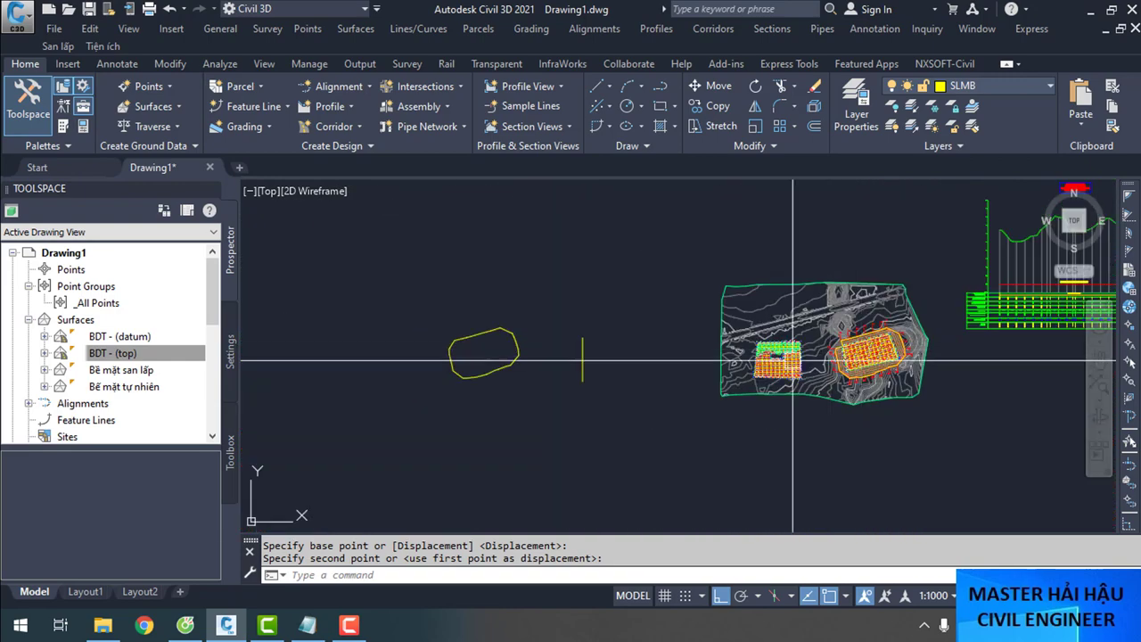
pyautogui.scroll(2, 851, 360)
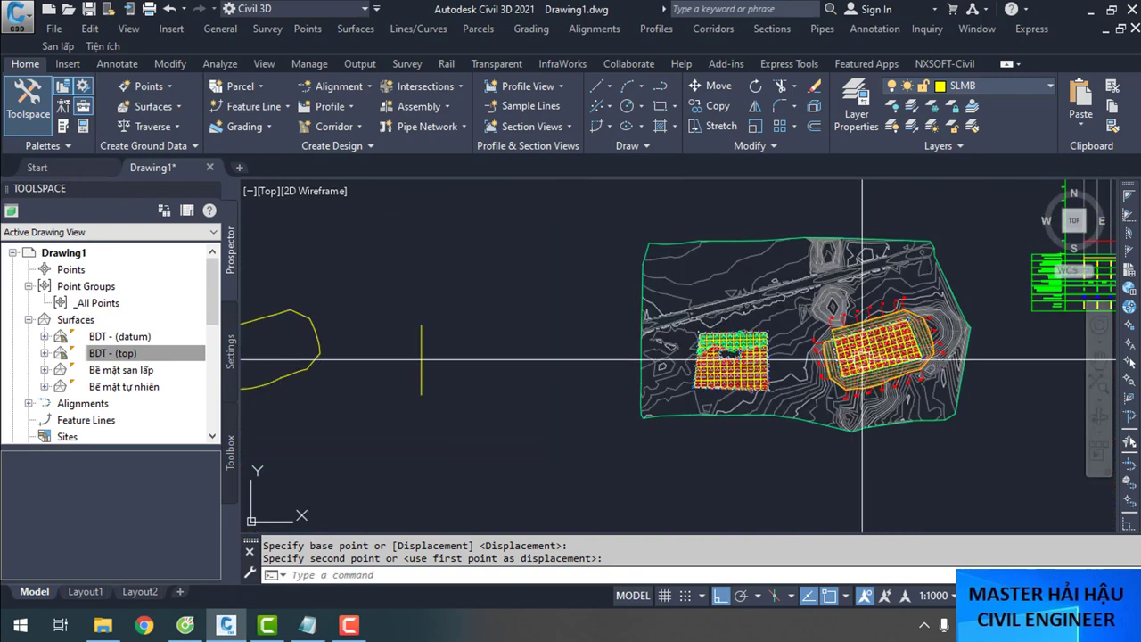
pyautogui.click(317, 353)
pyautogui.rightClick(315, 355)
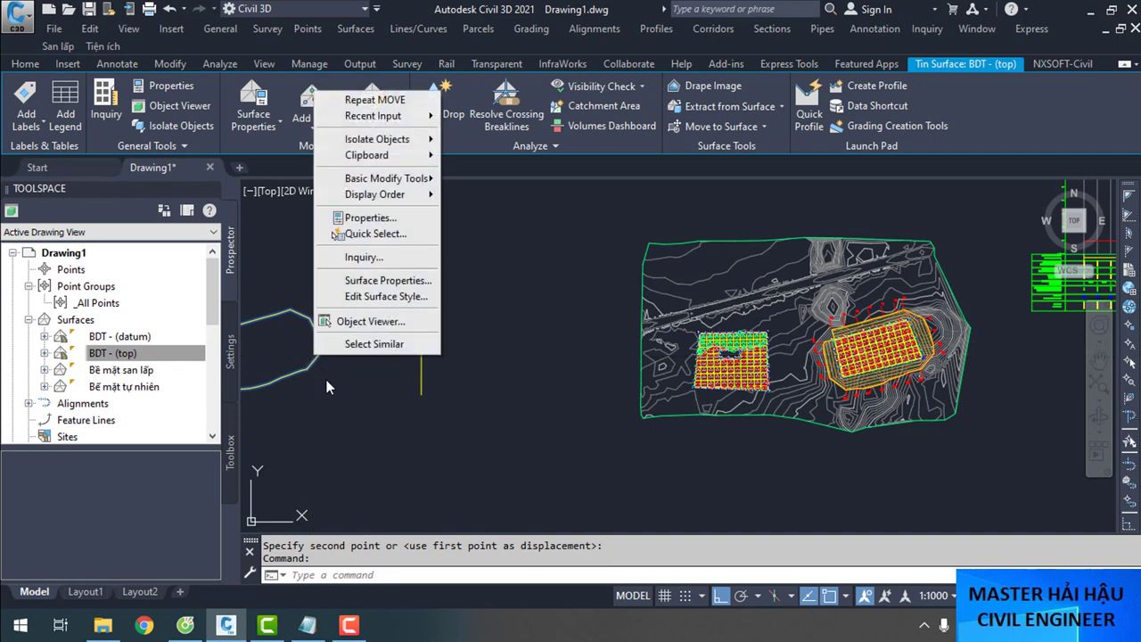
pyautogui.click(374, 321)
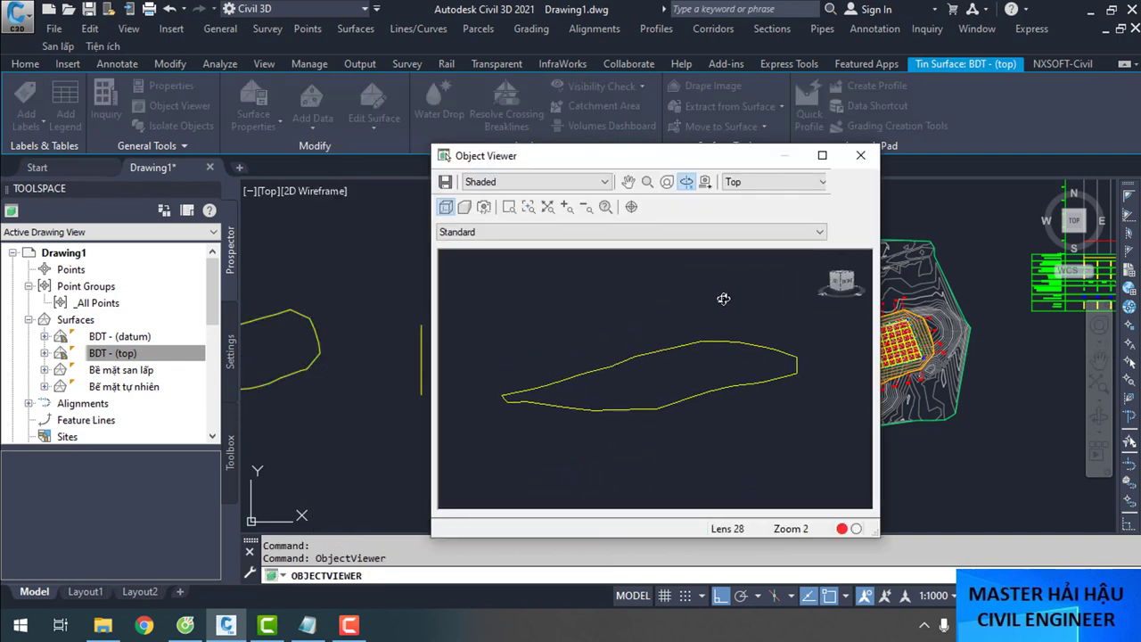
pyautogui.click(860, 157)
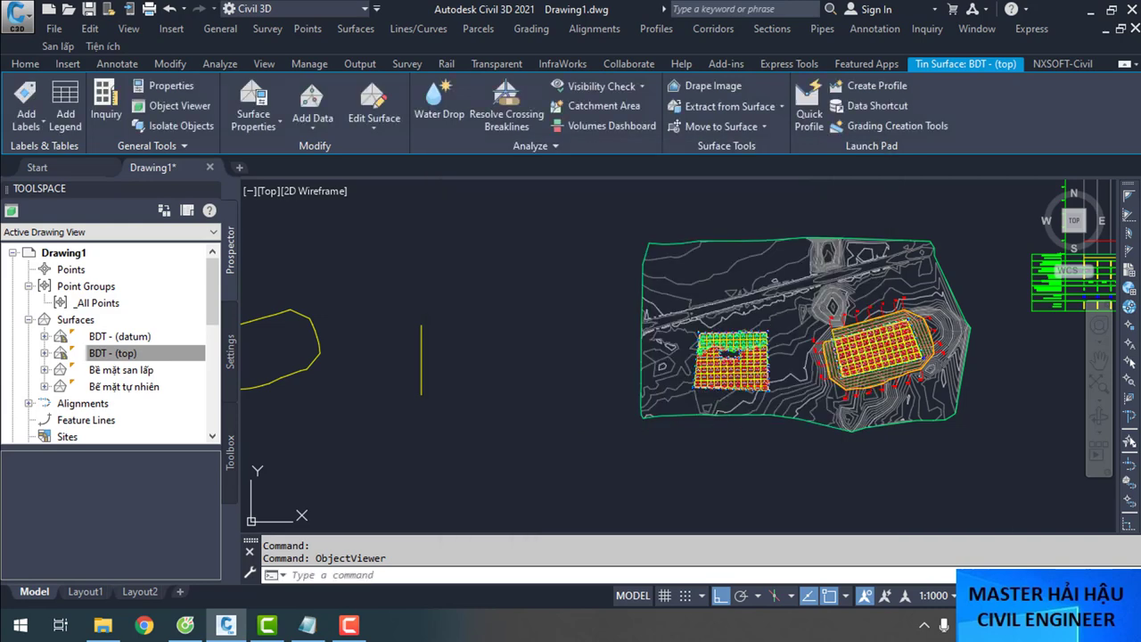
# Undo the move of surface BDT - (top) and dismiss the event list
pyautogui.scroll(-1, 518, 424)
pyautogui.moveTo(519, 424); pyautogui.dragTo(698, 391, button='middle')
pyautogui.scroll(-1, 698, 391)
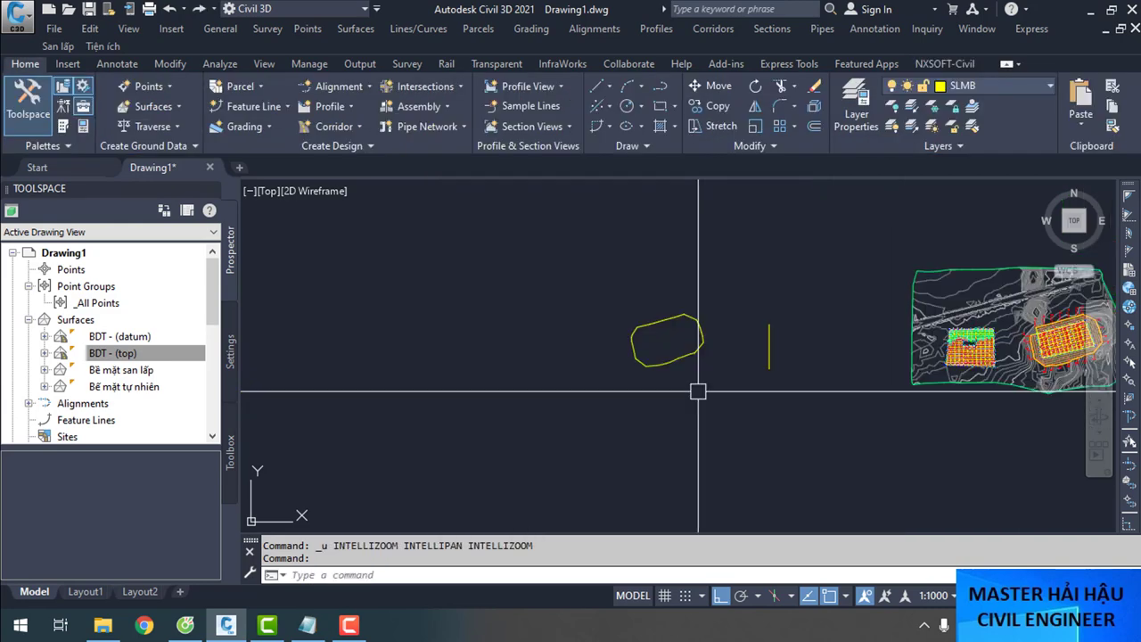
pyautogui.hotkey('ctrl', 'z')
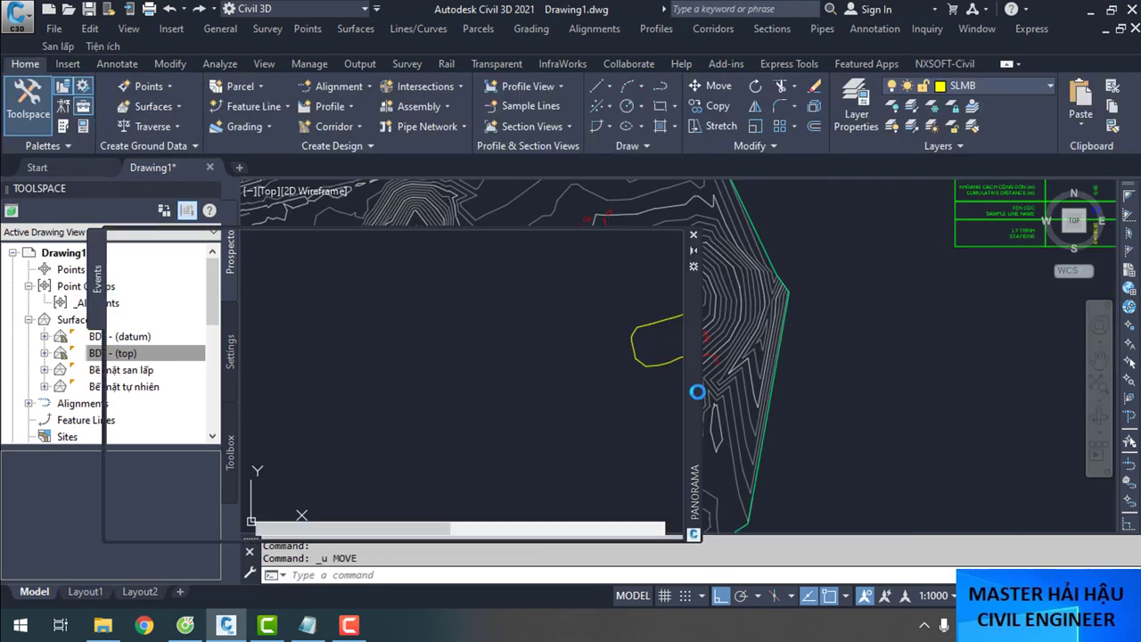
pyautogui.click(650, 242)
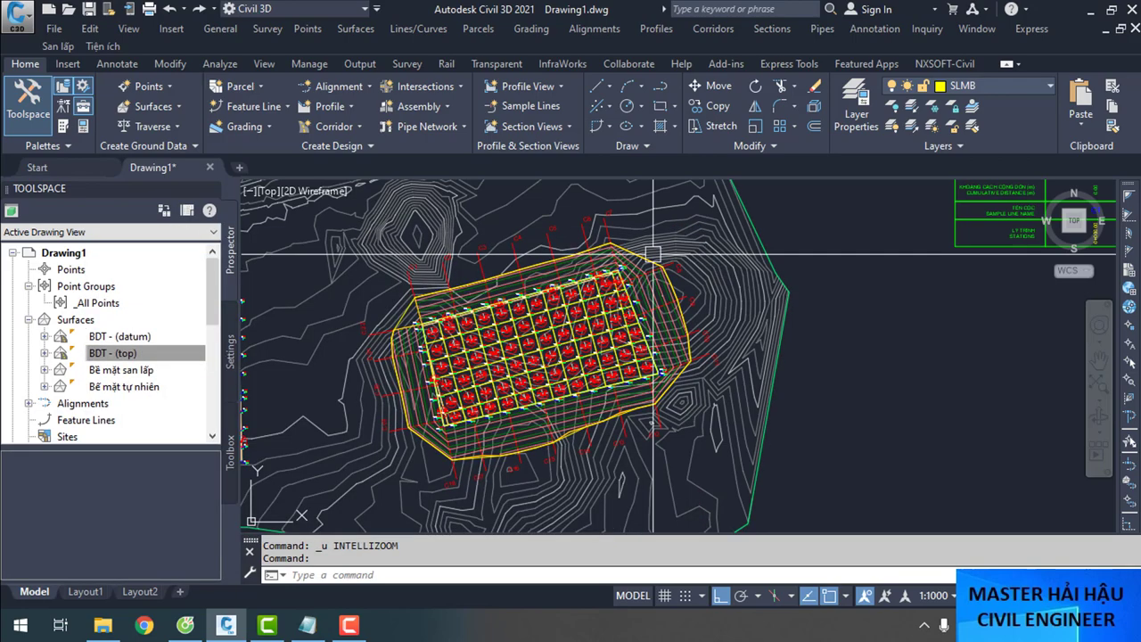
# Check the object properties of the outer slope outline near stake C1 and bring up the additional Create Design tools
pyautogui.scroll(6, 510, 324)
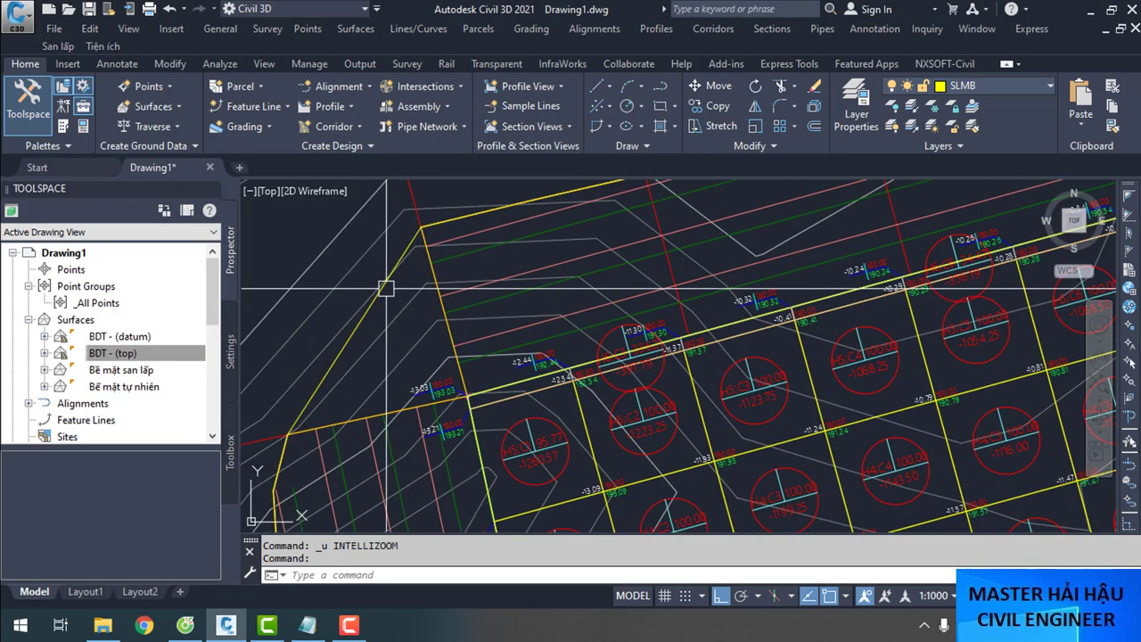
pyautogui.scroll(3, 379, 319)
pyautogui.click(350, 309)
pyautogui.click(337, 314)
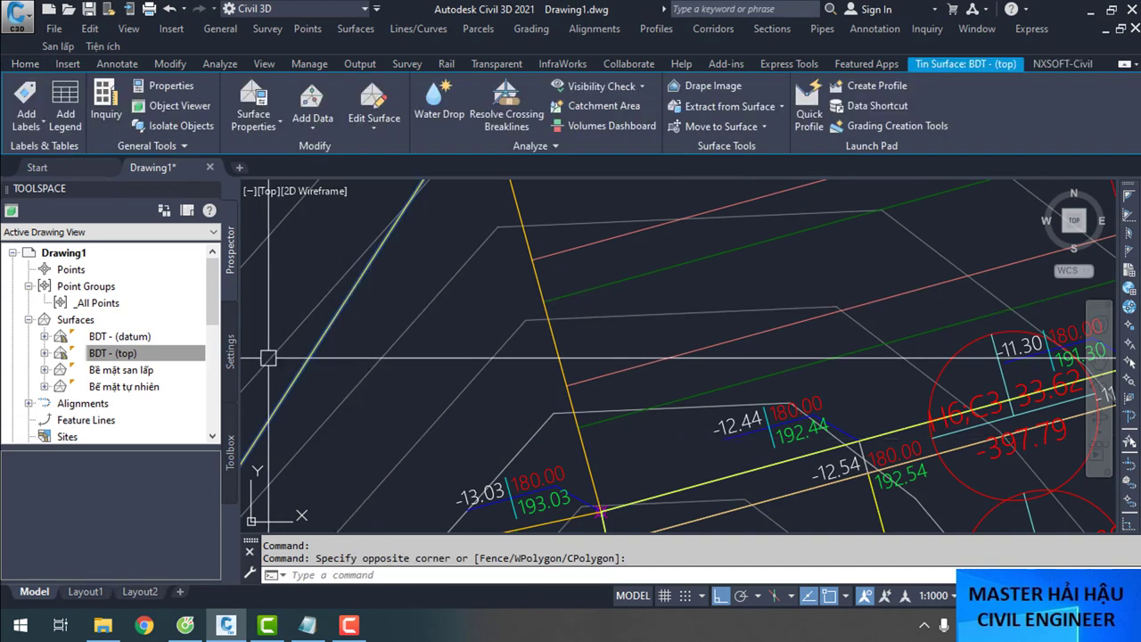
pyautogui.moveTo(348, 360); pyautogui.dragTo(423, 350, button='middle')
pyautogui.press('Escape')
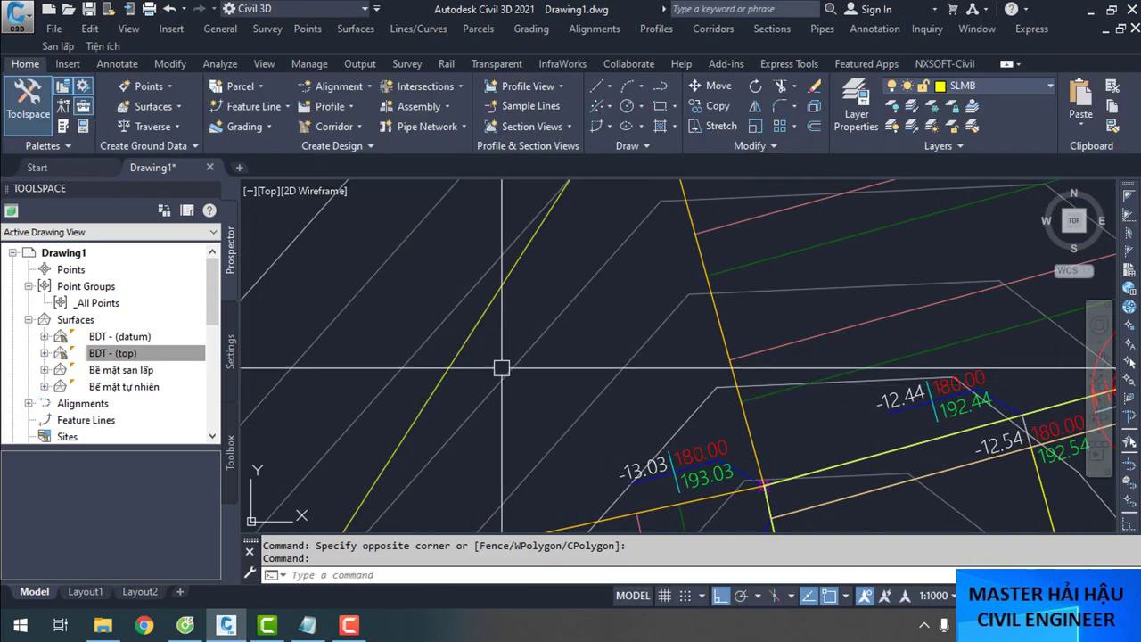
pyautogui.scroll(-2, 512, 382)
pyautogui.hotkey('ctrl', '1')
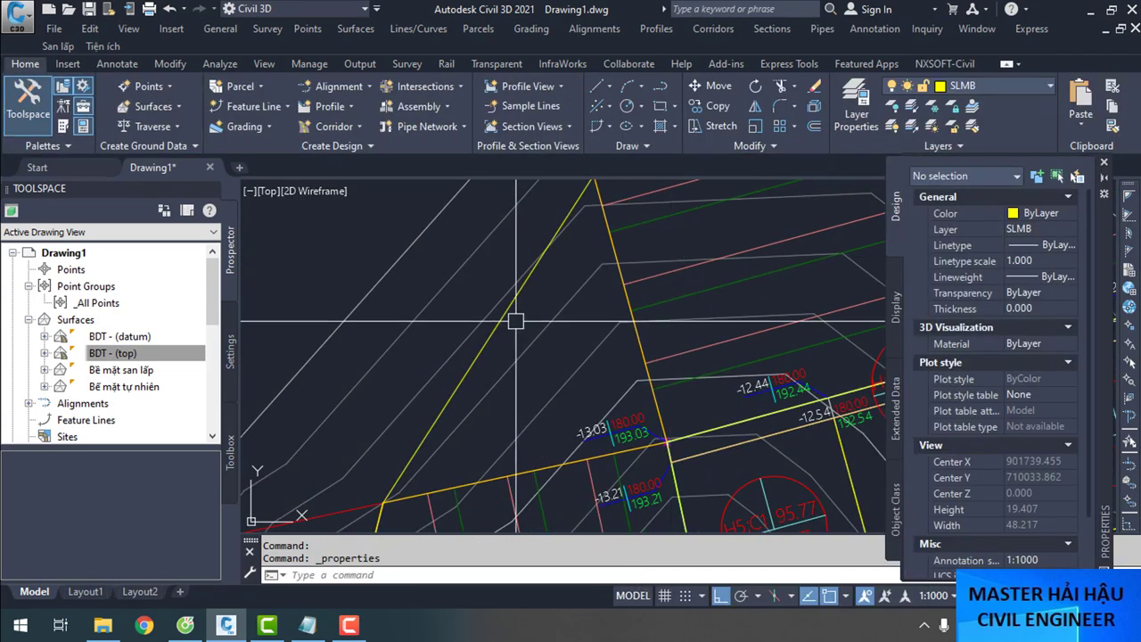
pyautogui.click(504, 318)
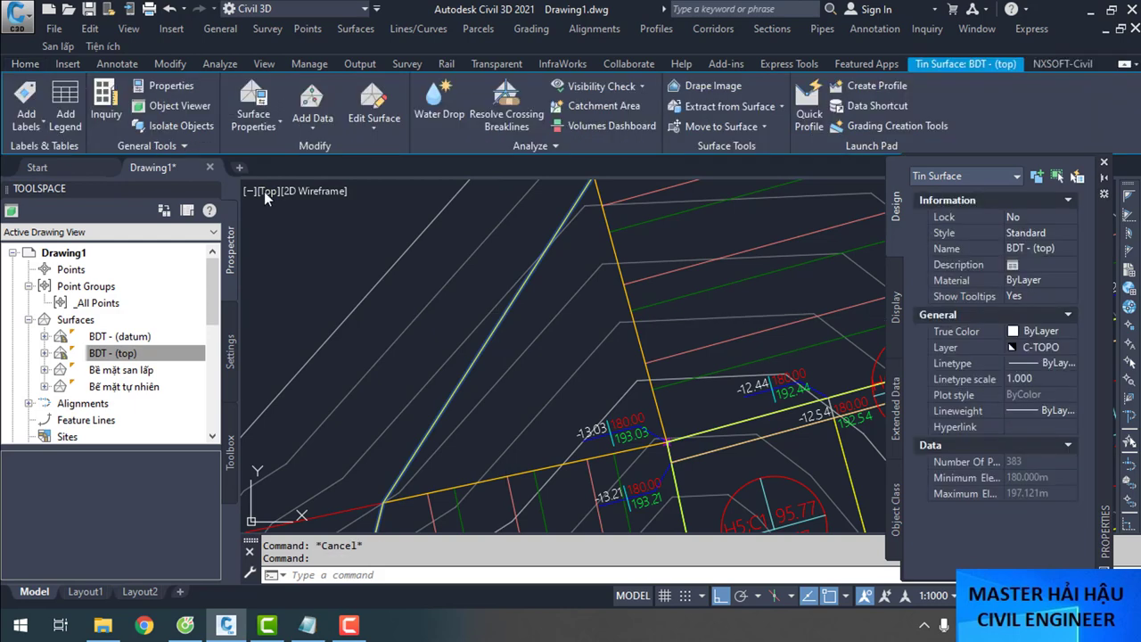
pyautogui.click(29, 65)
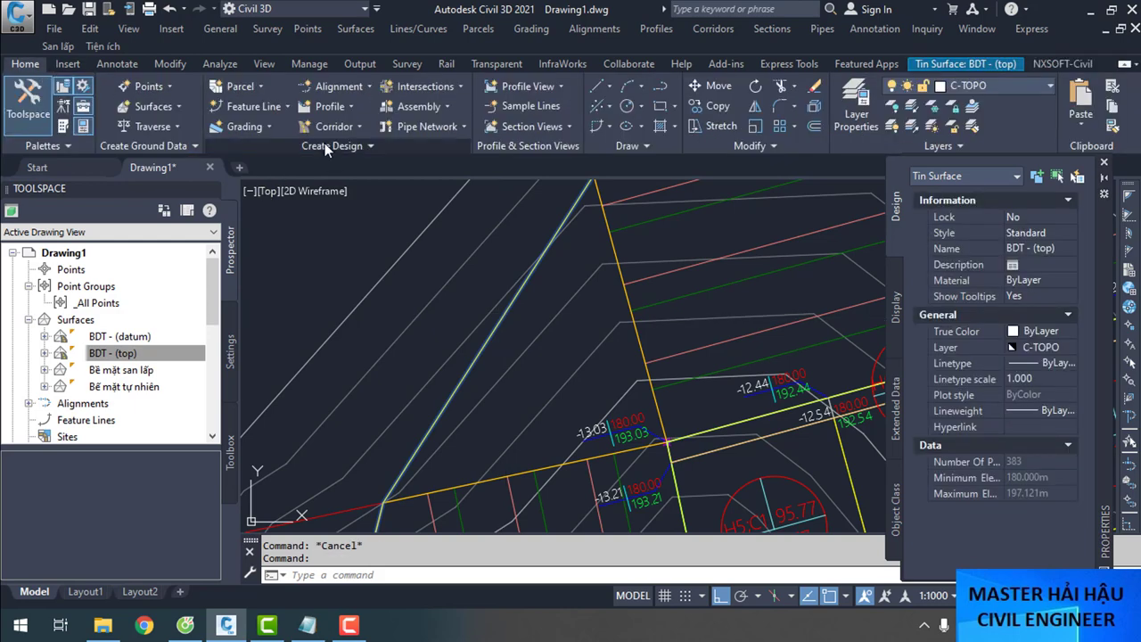
pyautogui.click(326, 142)
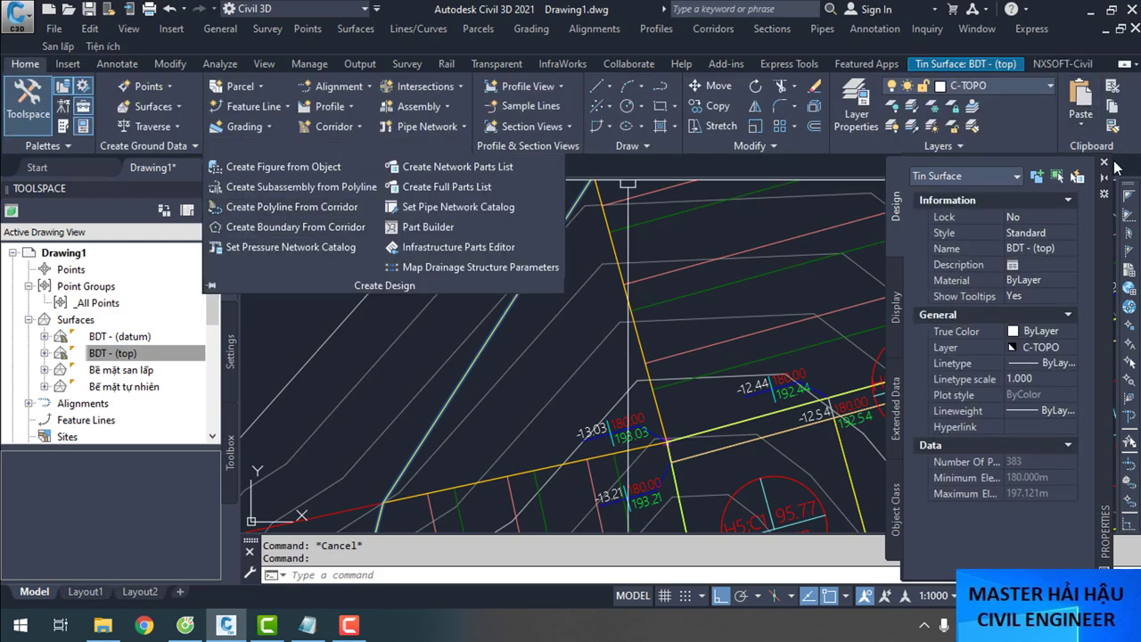
# Create a boundary from the BDT corridor and try erasing surface BDT - (top), undoing the erasure
pyautogui.click(301, 150)
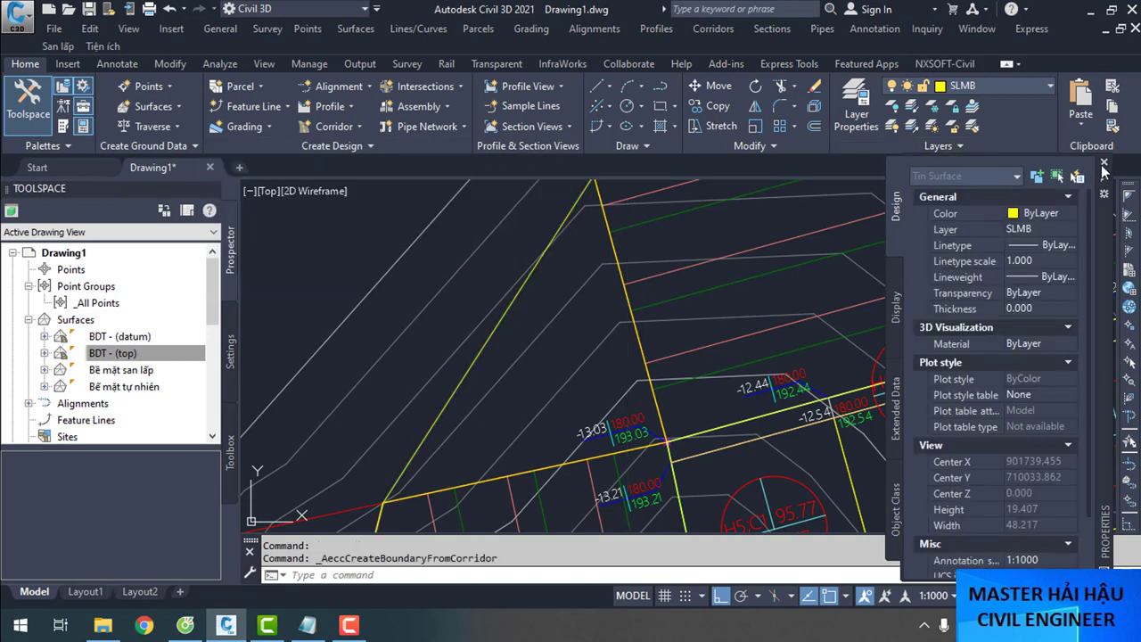
pyautogui.click(497, 327)
pyautogui.scroll(-3, 497, 328)
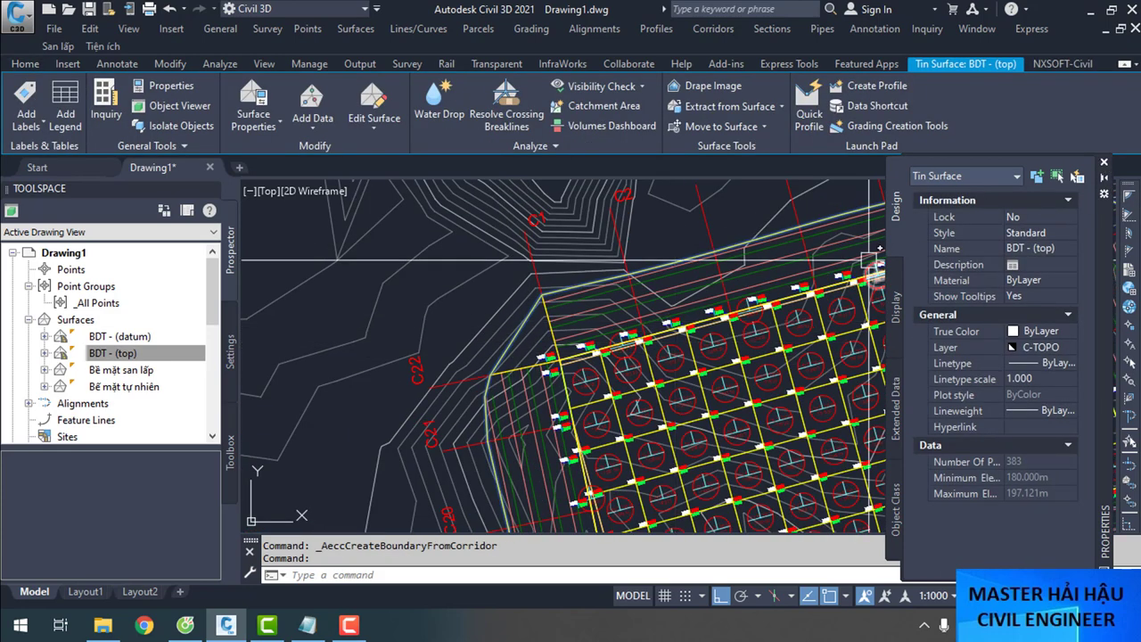
pyautogui.click(1104, 161)
pyautogui.scroll(2, 518, 347)
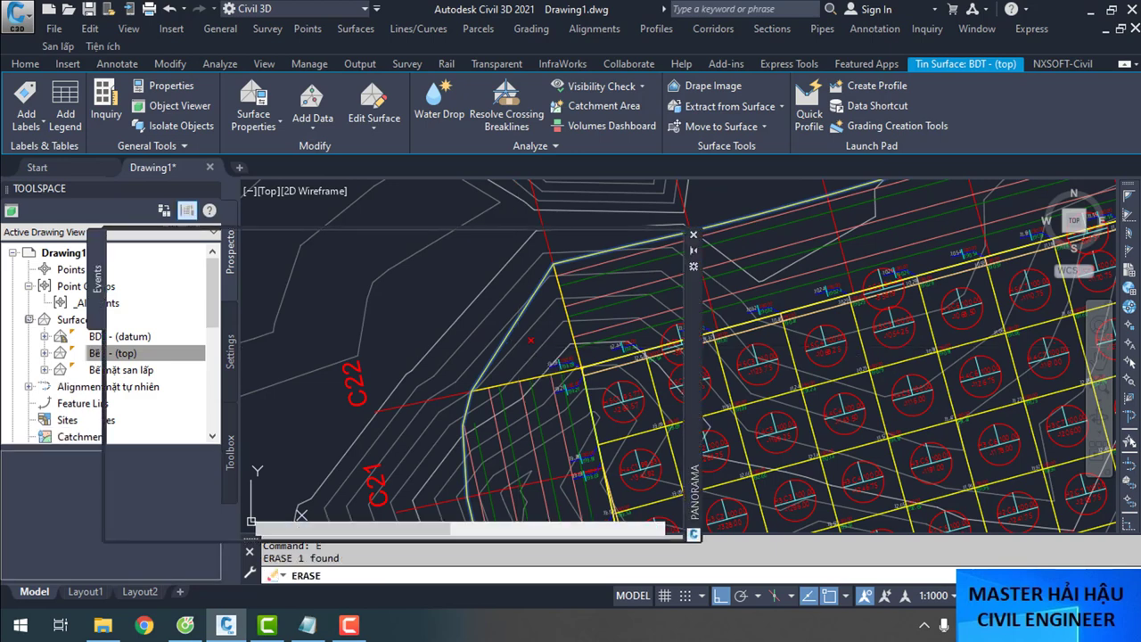
pyautogui.click(691, 234)
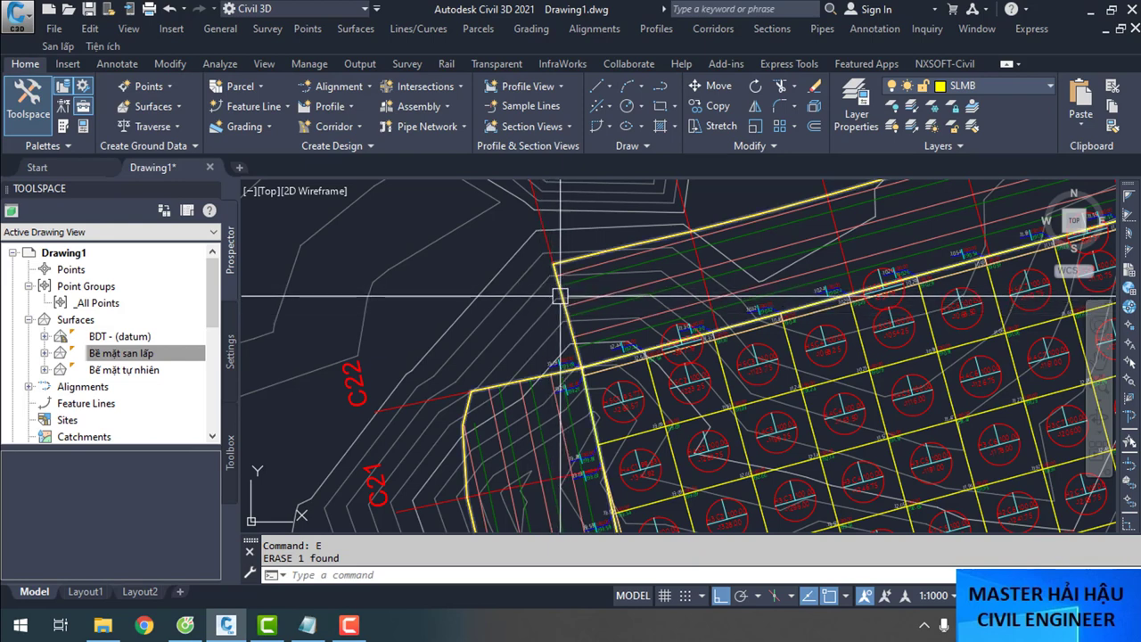
pyautogui.hotkey('ctrl', 'z')
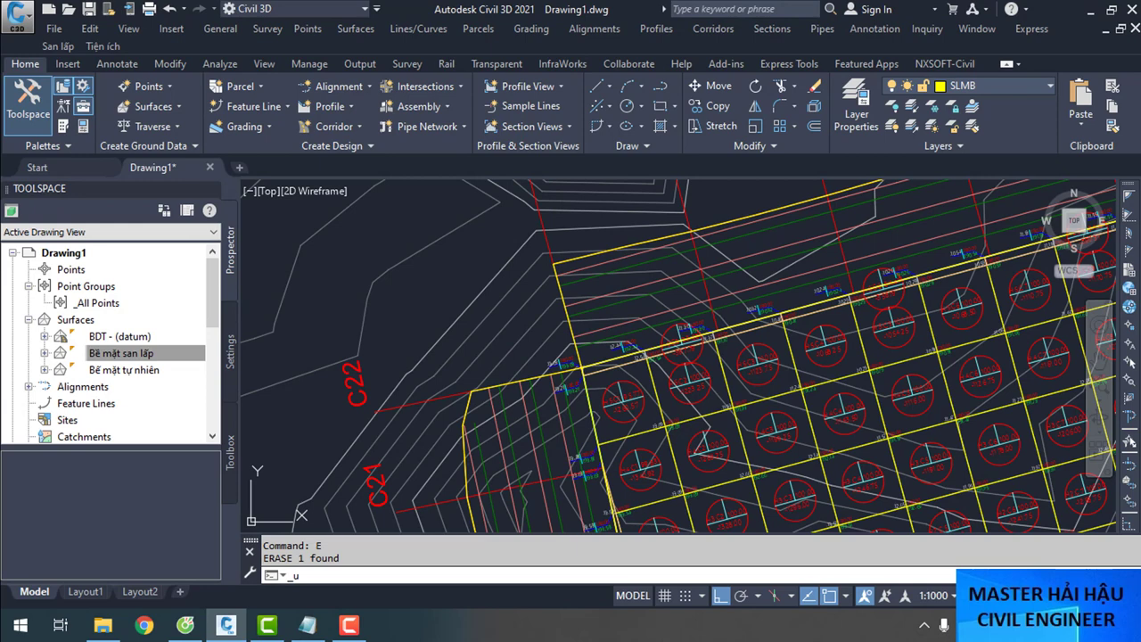
pyautogui.scroll(3, 567, 315)
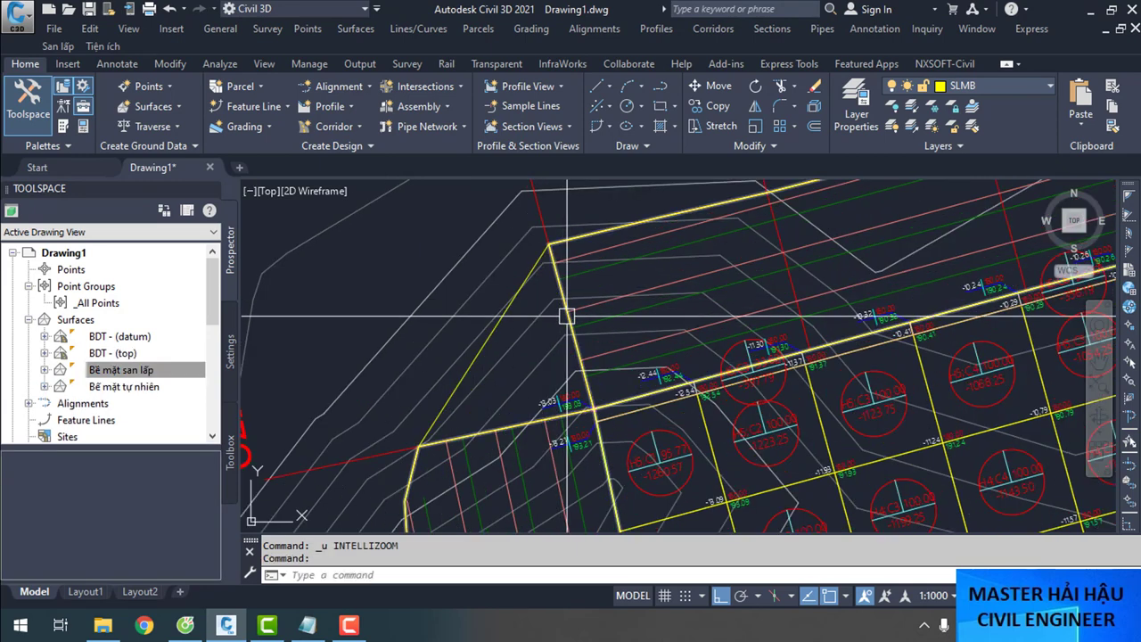
# Create another boundary from the BDT corridor and check its outline around the graded pad
pyautogui.click(567, 316)
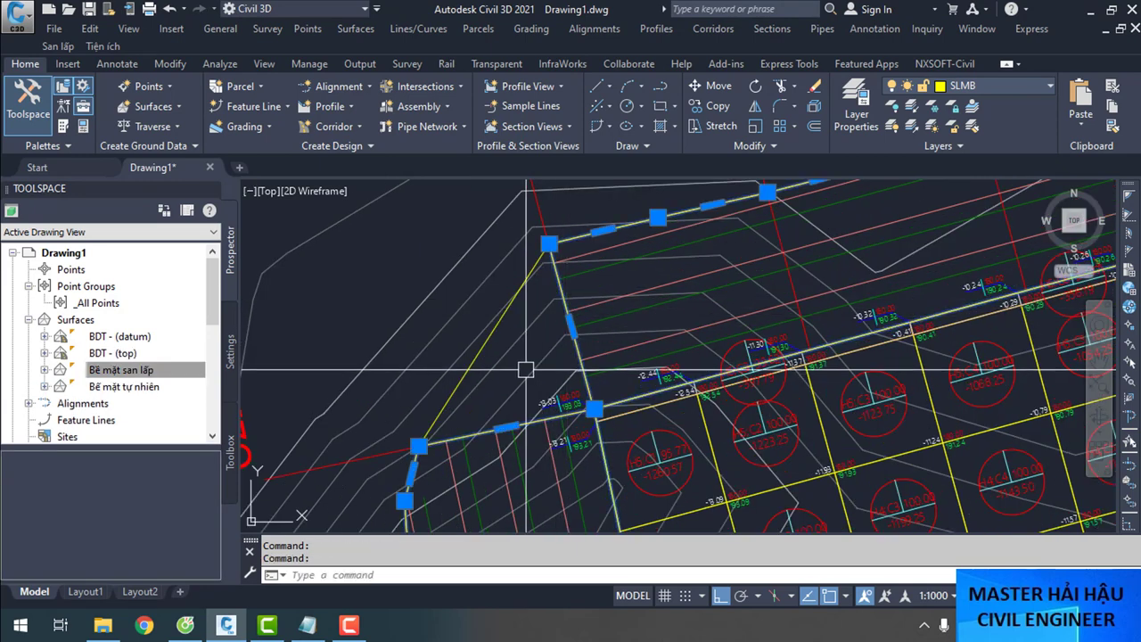
pyautogui.click(333, 146)
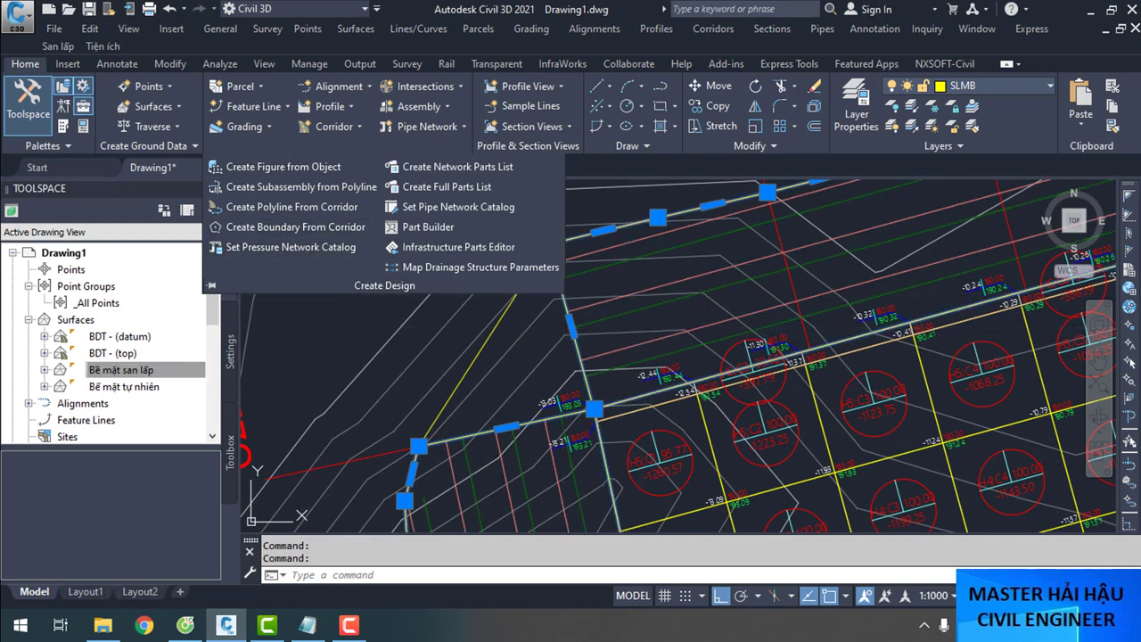
pyautogui.click(284, 226)
pyautogui.click(563, 311)
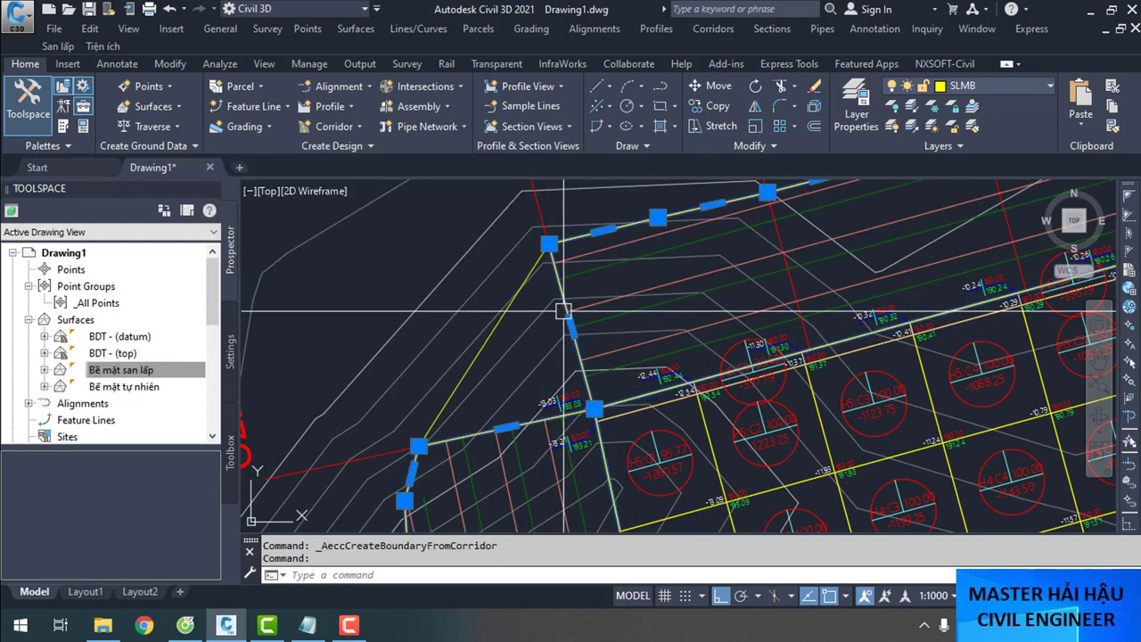
pyautogui.scroll(-5, 665, 339)
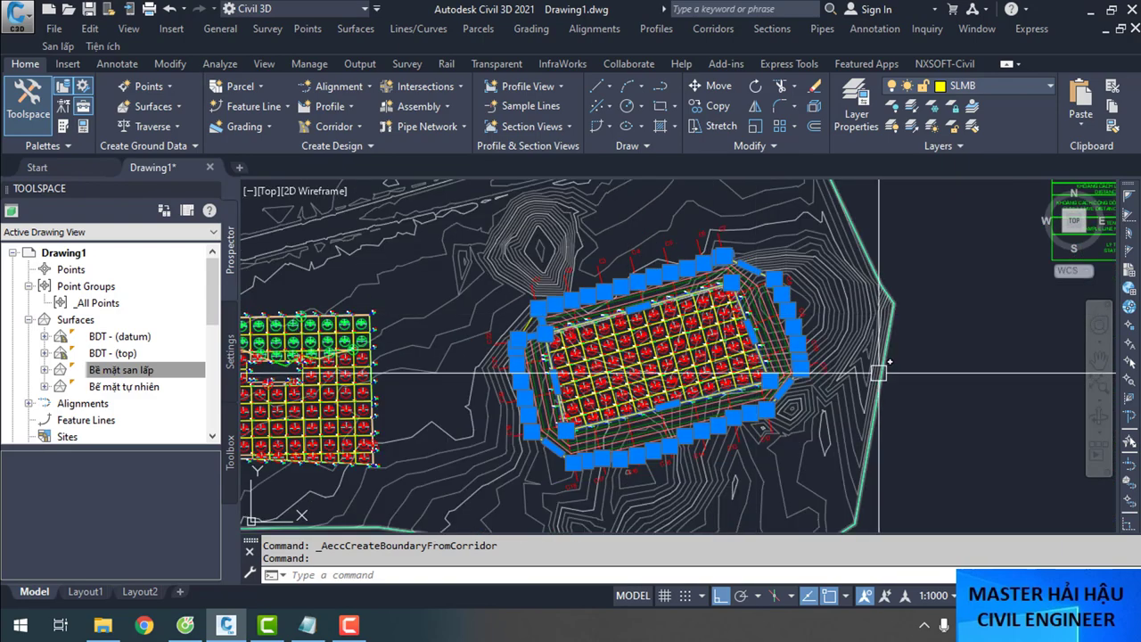
pyautogui.scroll(2, 675, 372)
pyautogui.scroll(-3, 577, 339)
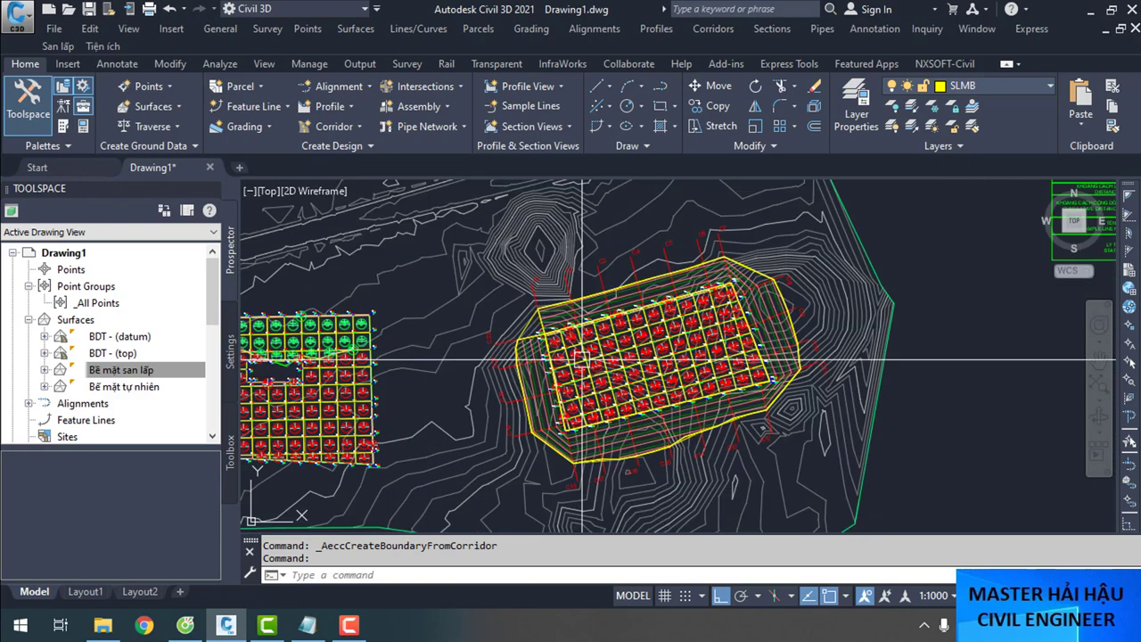
pyautogui.scroll(5, 560, 329)
# Undo the most recent operations and check the extent of the corridor boundary polyline near stakes C1 and C22
pyautogui.hotkey('ctrl', 'z')
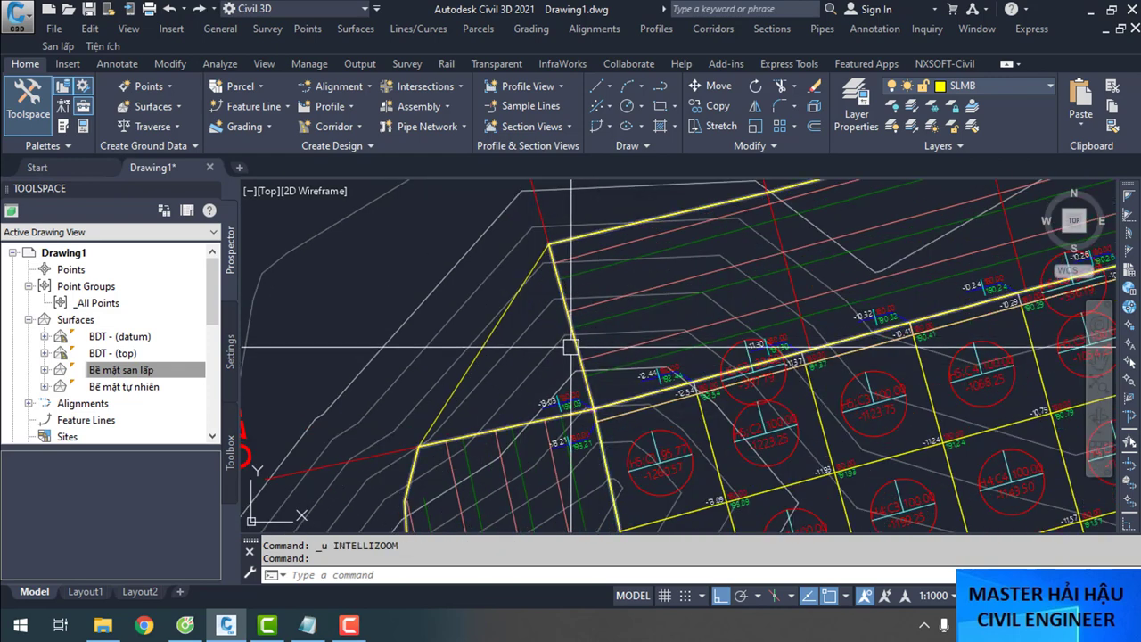
pyautogui.click(524, 373)
pyautogui.scroll(-4, 504, 378)
pyautogui.scroll(-3, 505, 378)
pyautogui.scroll(7, 497, 363)
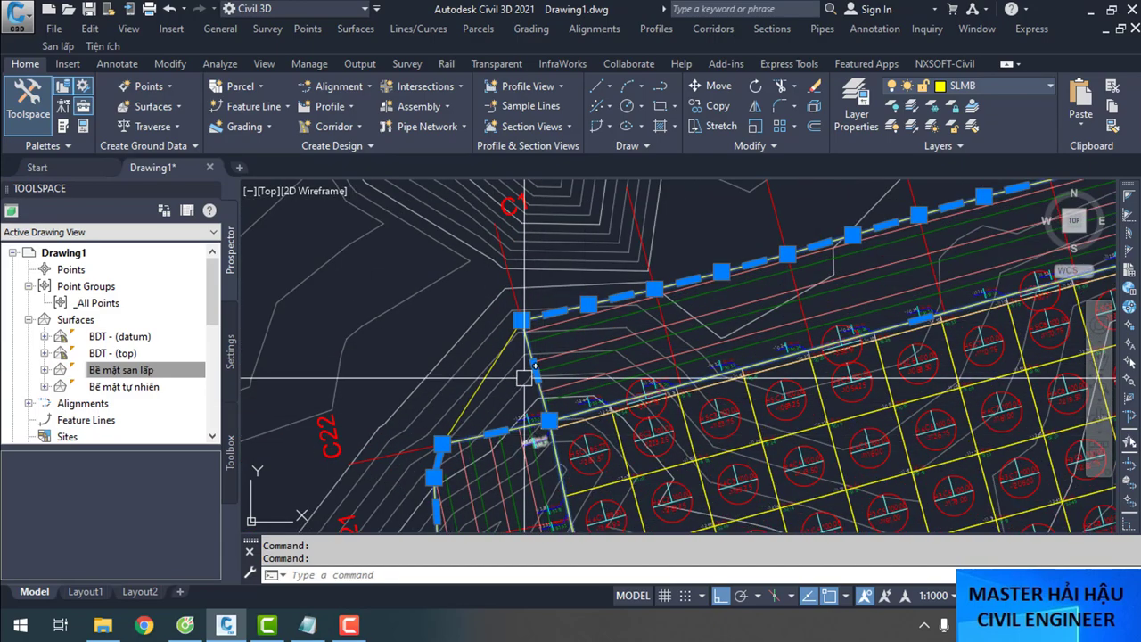
pyautogui.hotkey('ctrl', 'z')
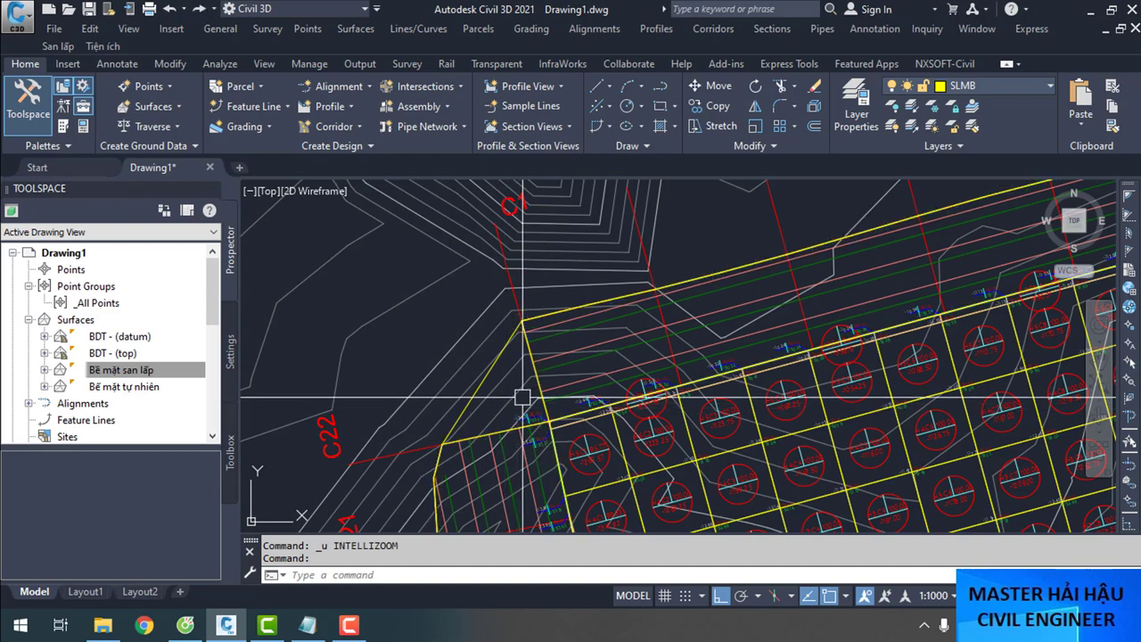
pyautogui.click(523, 396)
pyautogui.scroll(-5, 547, 421)
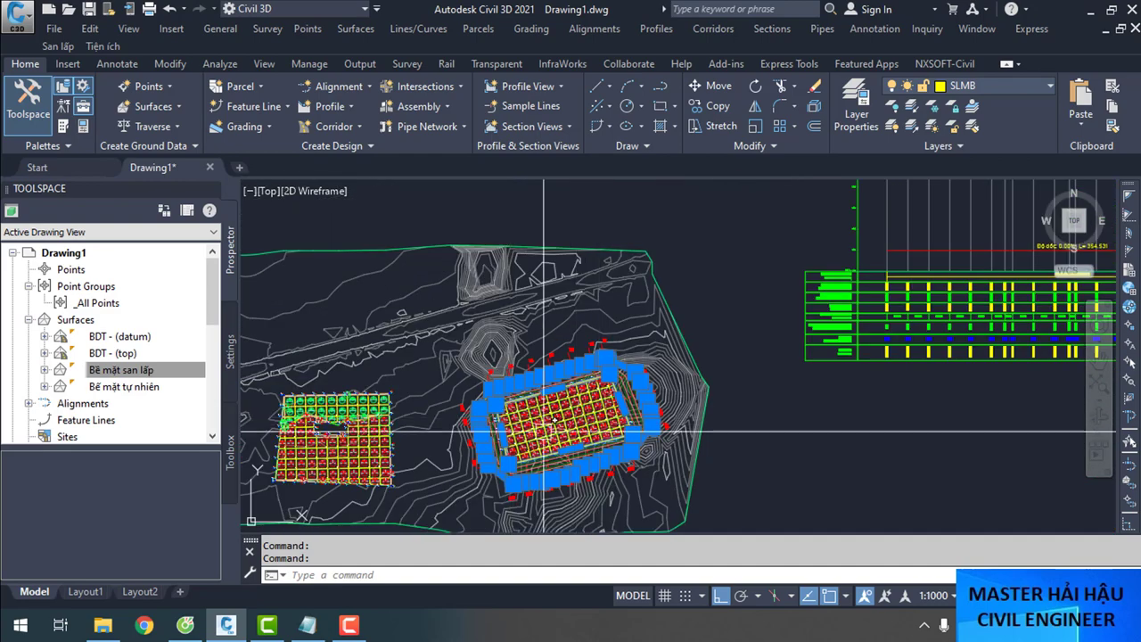
pyautogui.scroll(8, 541, 429)
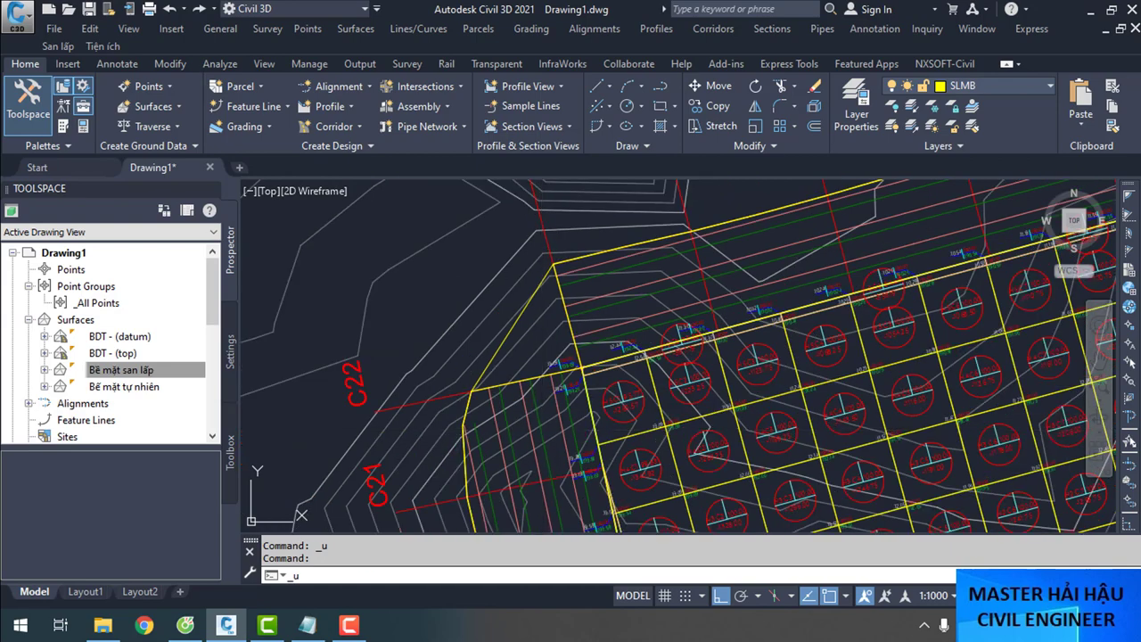
# Undo back to before the corridor boundary was created
pyautogui.hotkey('ctrl', 'z')
pyautogui.hotkey('ctrl', 'z')
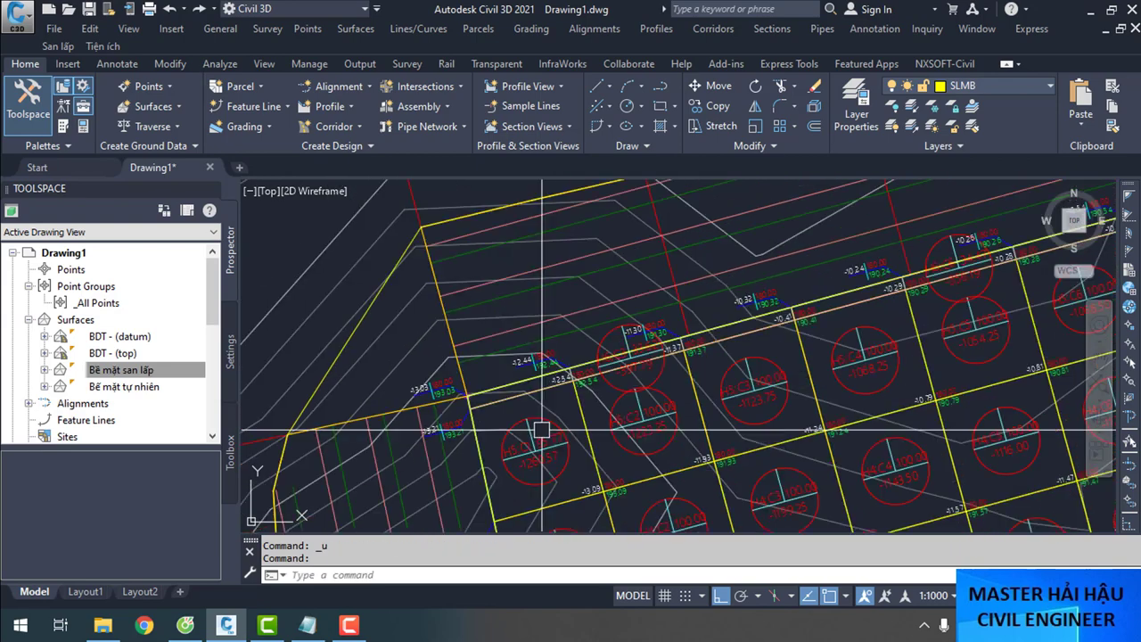
pyautogui.scroll(-3, 542, 430)
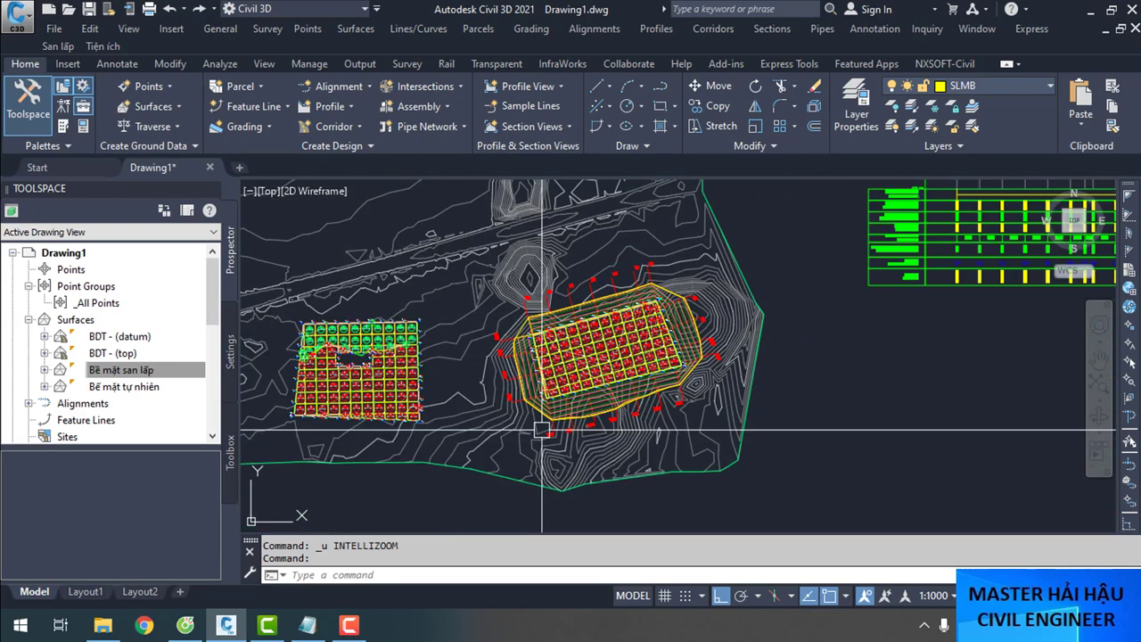
pyautogui.hotkey('ctrl', 'z')
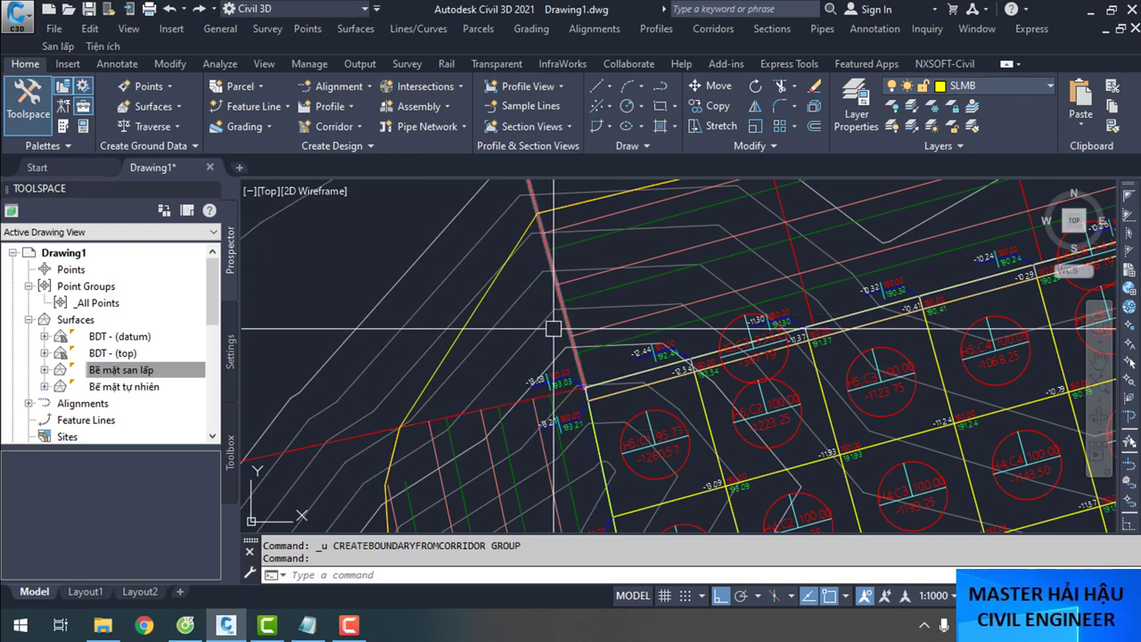
# Create a boundary polyline from the BDT corridor with Create Boundary From Corridor
pyautogui.scroll(-3, 565, 323)
pyautogui.scroll(2, 540, 472)
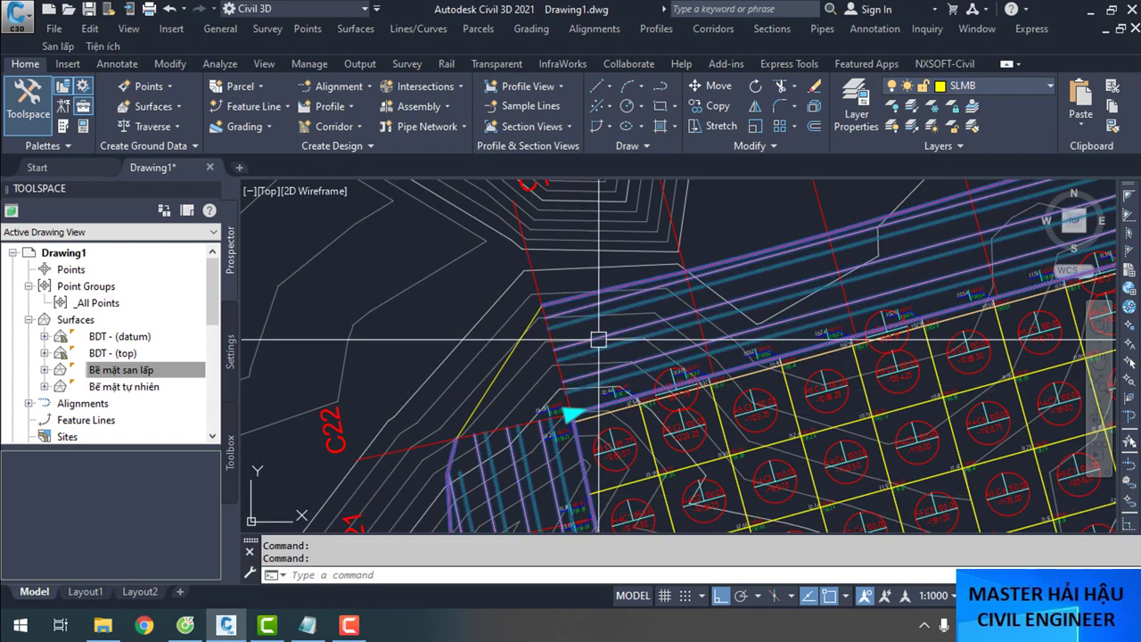
pyautogui.click(590, 390)
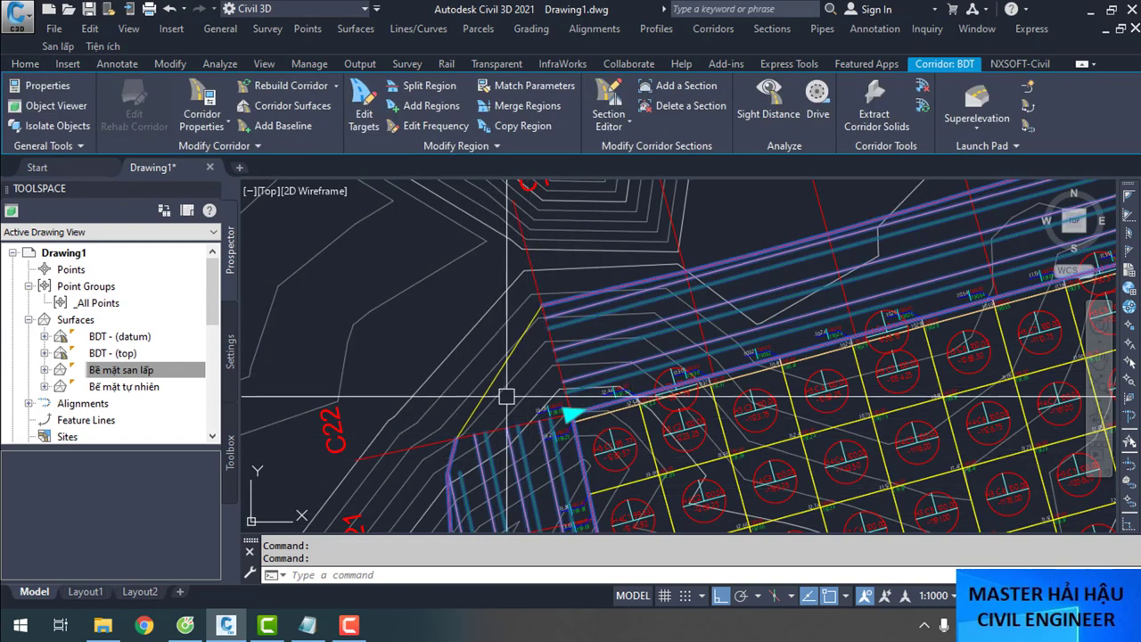
pyautogui.press('Escape')
pyautogui.click(619, 331)
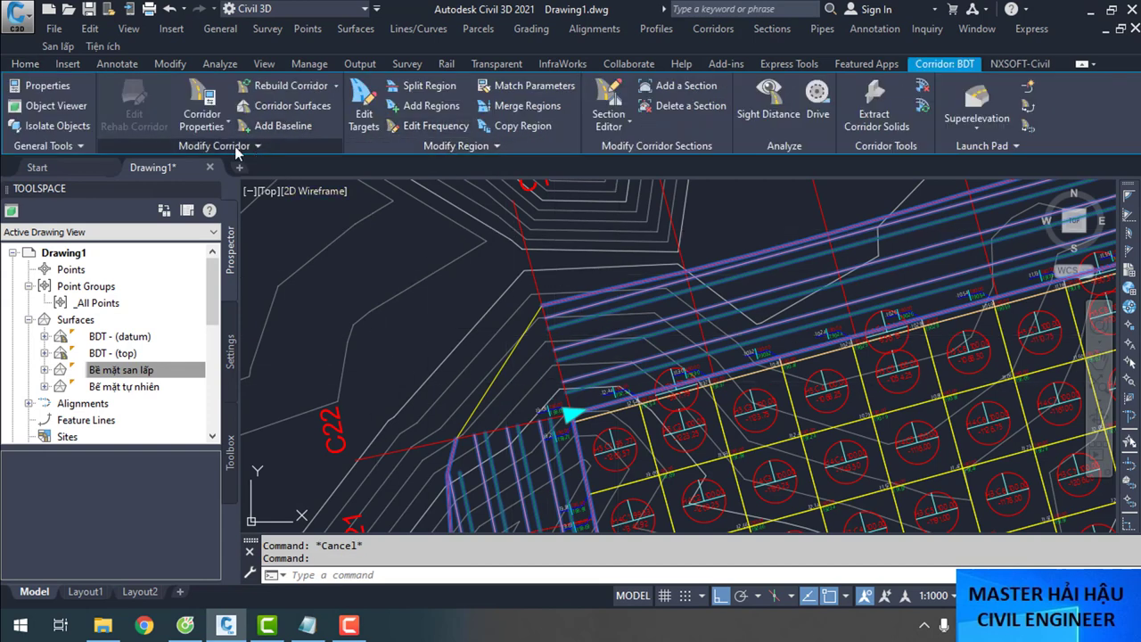
pyautogui.click(36, 65)
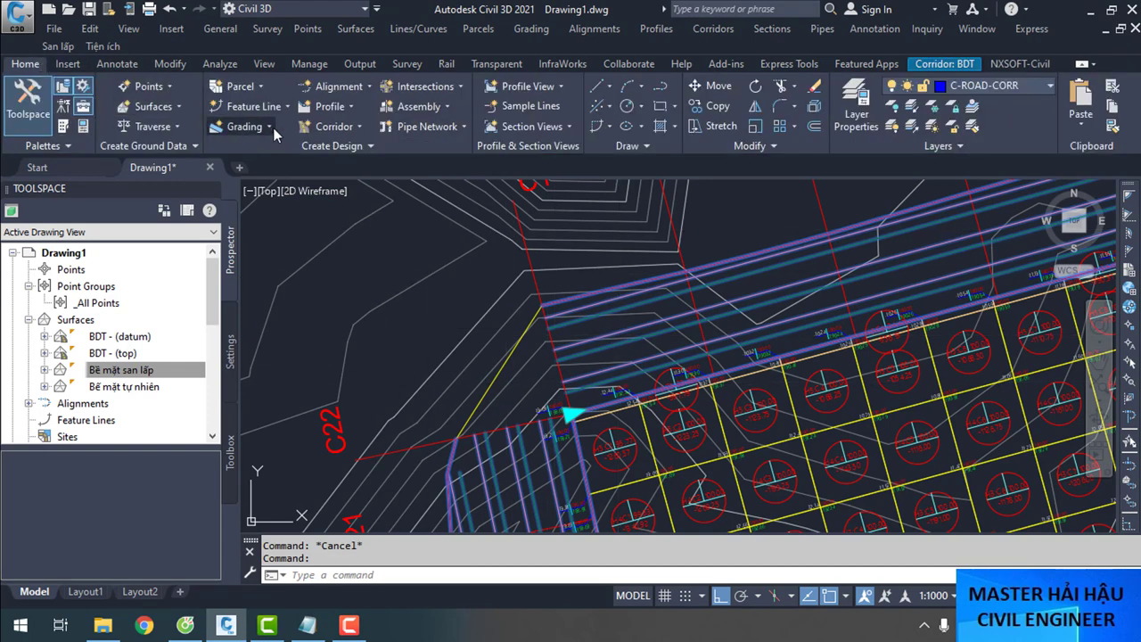
pyautogui.click(322, 151)
pyautogui.click(291, 227)
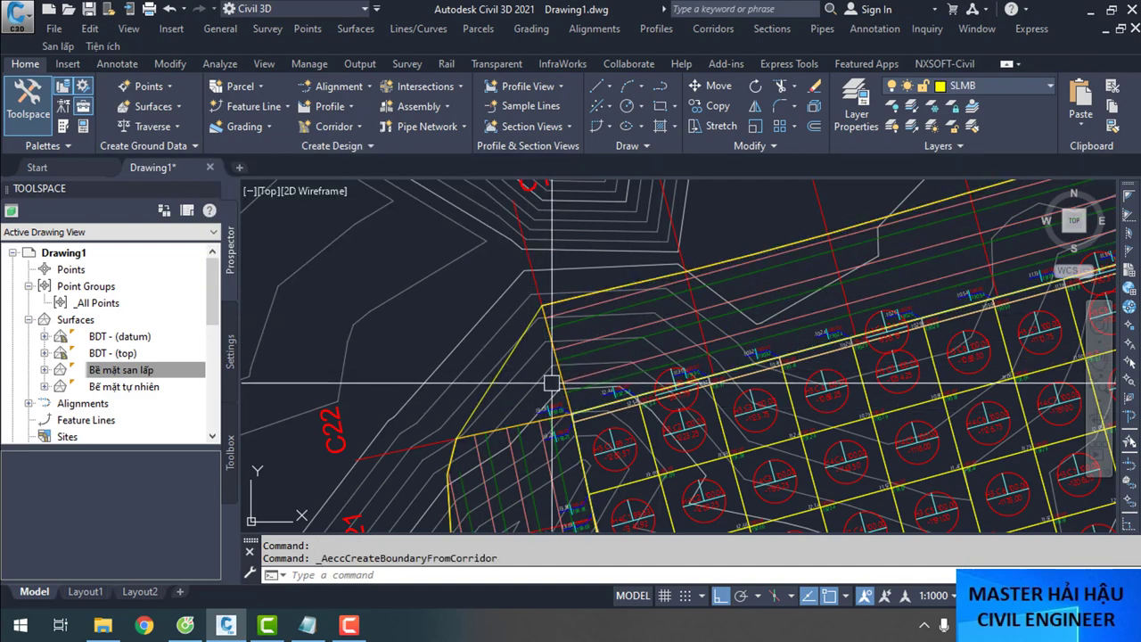
# Move the corridor boundary polyline 1000 units horizontally to the empty area west of the site plan
pyautogui.click(556, 381)
pyautogui.scroll(-8, 463, 390)
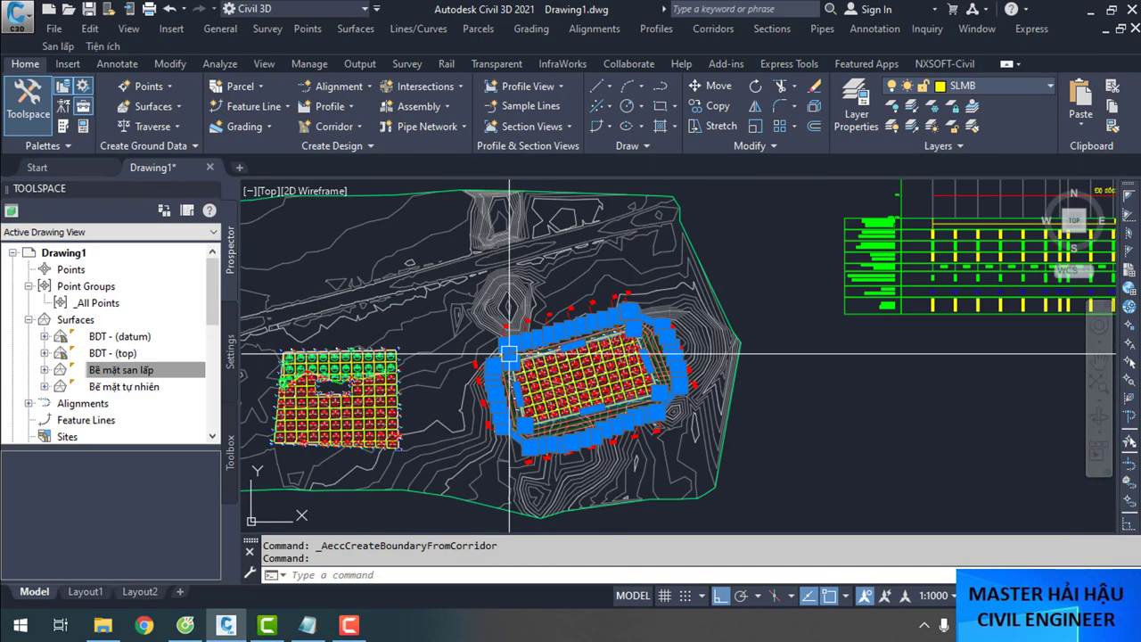
pyautogui.scroll(8, 553, 267)
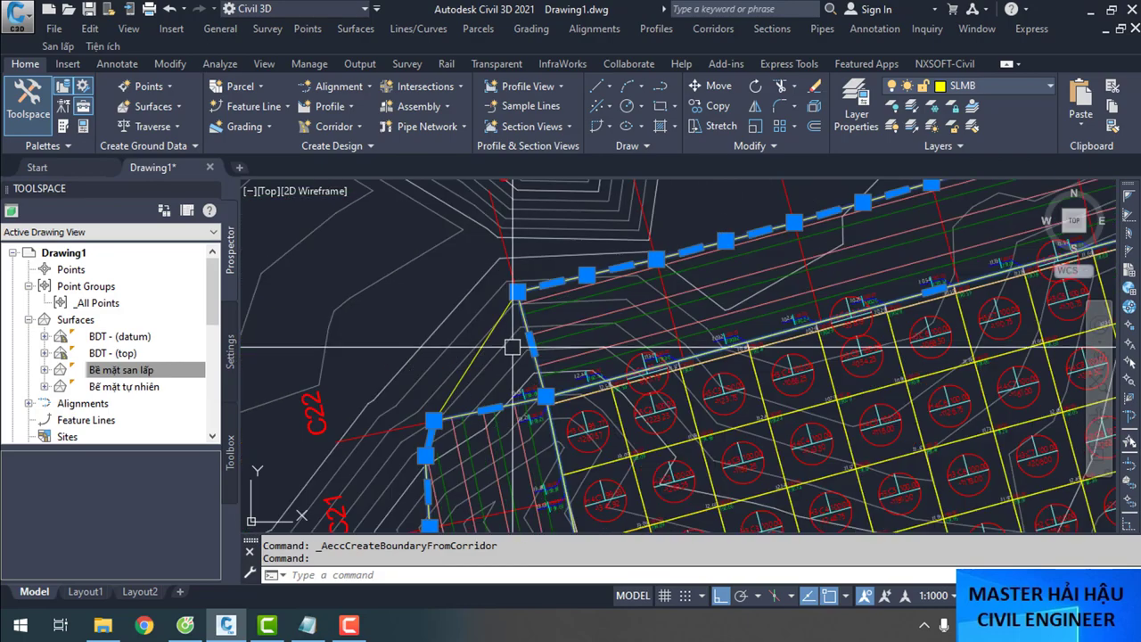
pyautogui.scroll(-3, 606, 279)
pyautogui.scroll(-5, 606, 279)
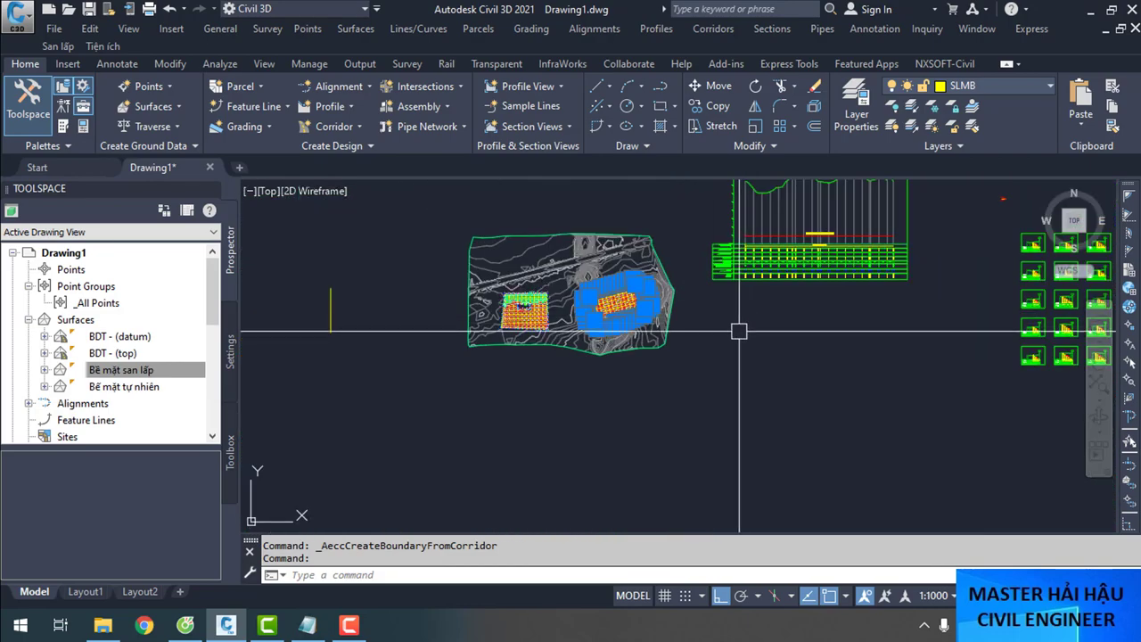
pyautogui.write('m')
pyautogui.press('Return')
pyautogui.click(794, 392)
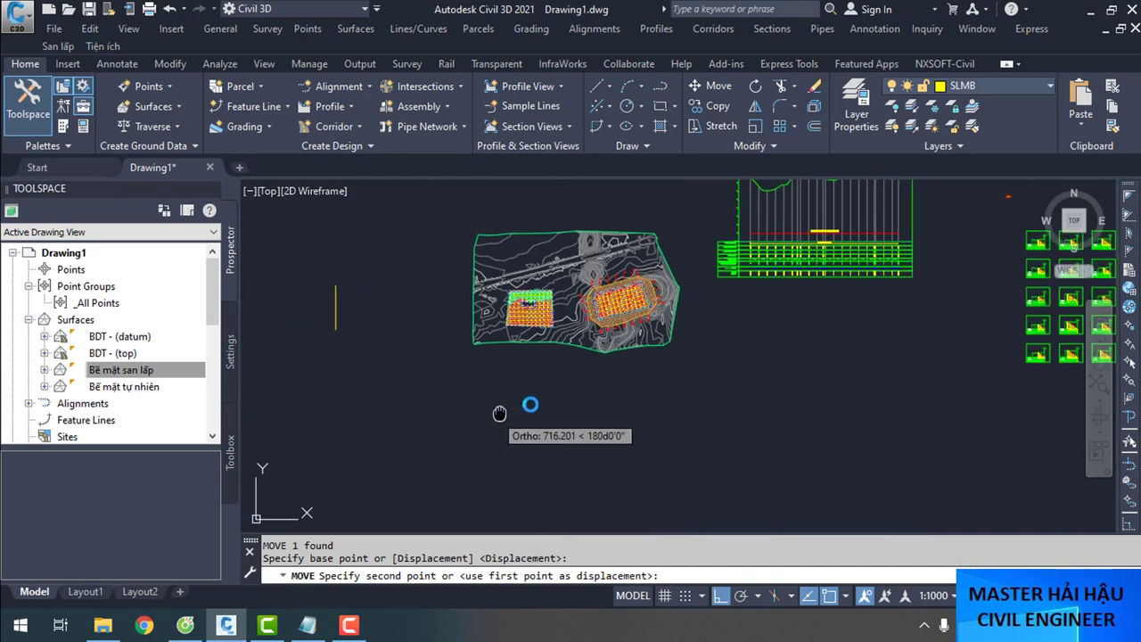
pyautogui.moveTo(433, 400); pyautogui.dragTo(629, 377, button='middle')
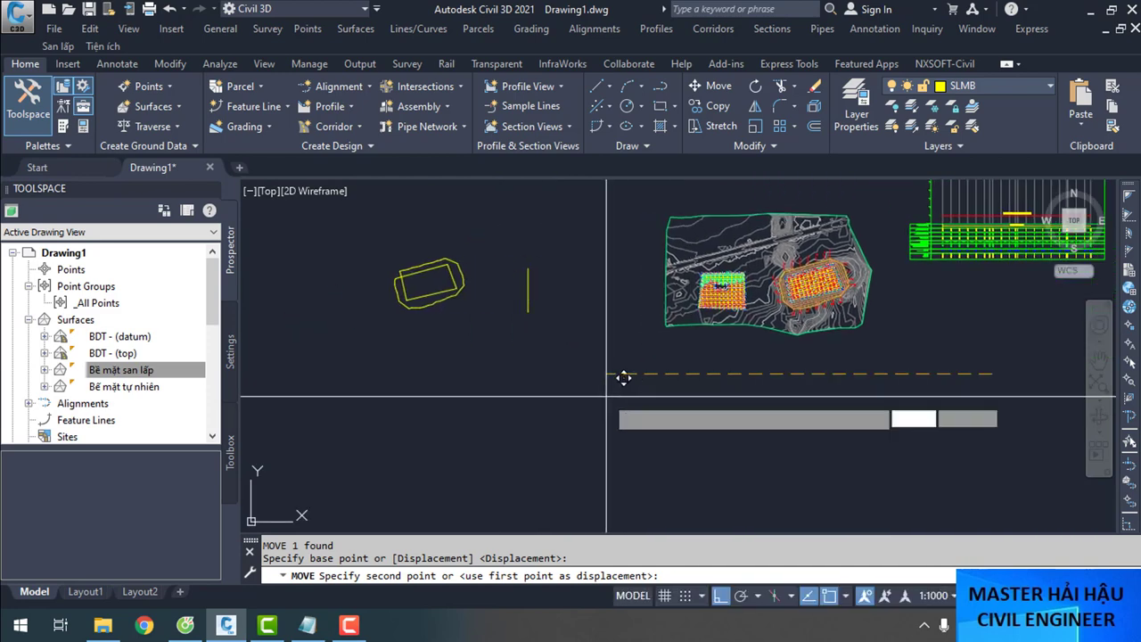
pyautogui.write('100')
pyautogui.press('Return')
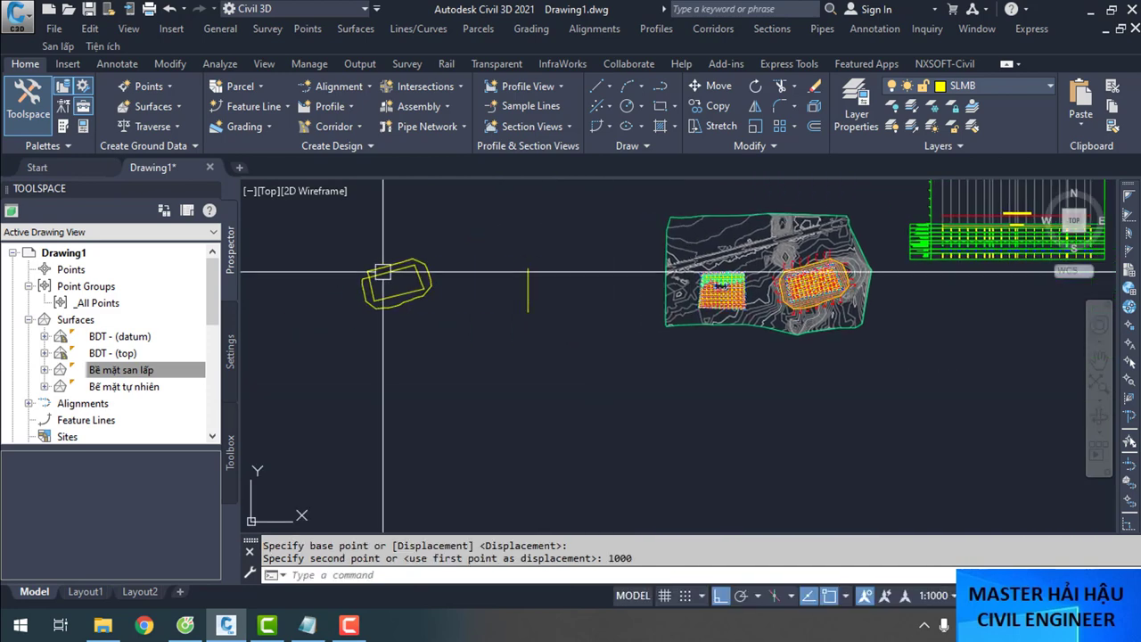
# Examine the vertices of the moved boundary polyline, especially the notch at its northwest corner
pyautogui.scroll(3, 383, 272)
pyautogui.press('Escape')
pyautogui.click(280, 349)
pyautogui.scroll(3, 329, 347)
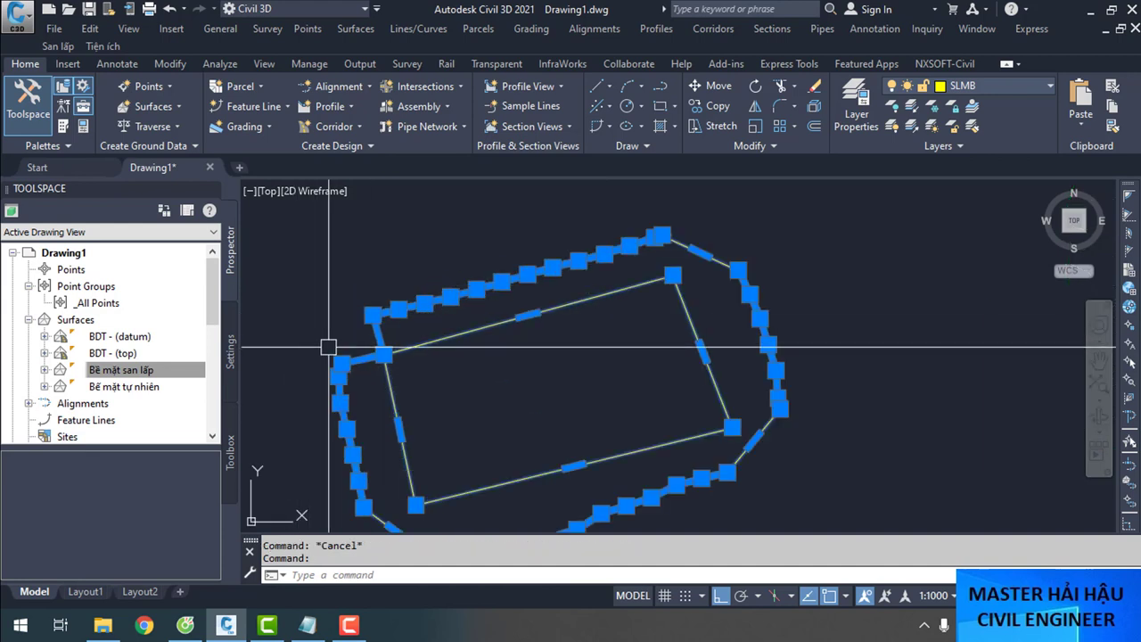
pyautogui.scroll(5, 408, 360)
pyautogui.scroll(-4, 423, 395)
pyautogui.press('Escape')
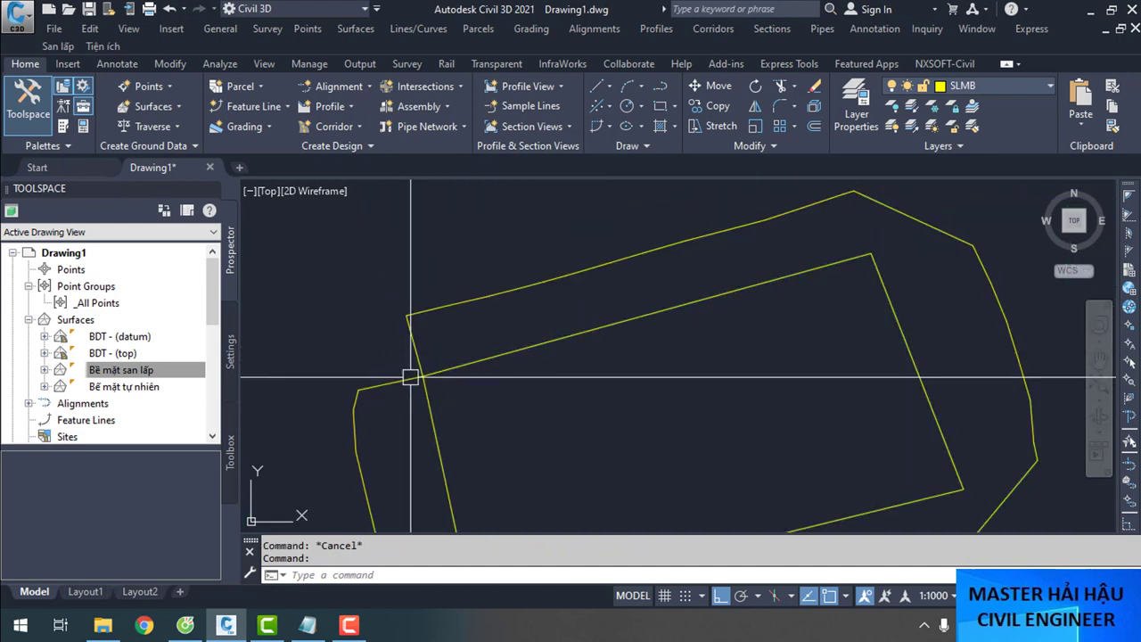
pyautogui.press('Escape')
# Draw a straight polyline across the notch at the boundary's northwest corner, joining the two outer slope-outline endpoints
pyautogui.scroll(2, 391, 379)
pyautogui.write('pl')
pyautogui.press('Return')
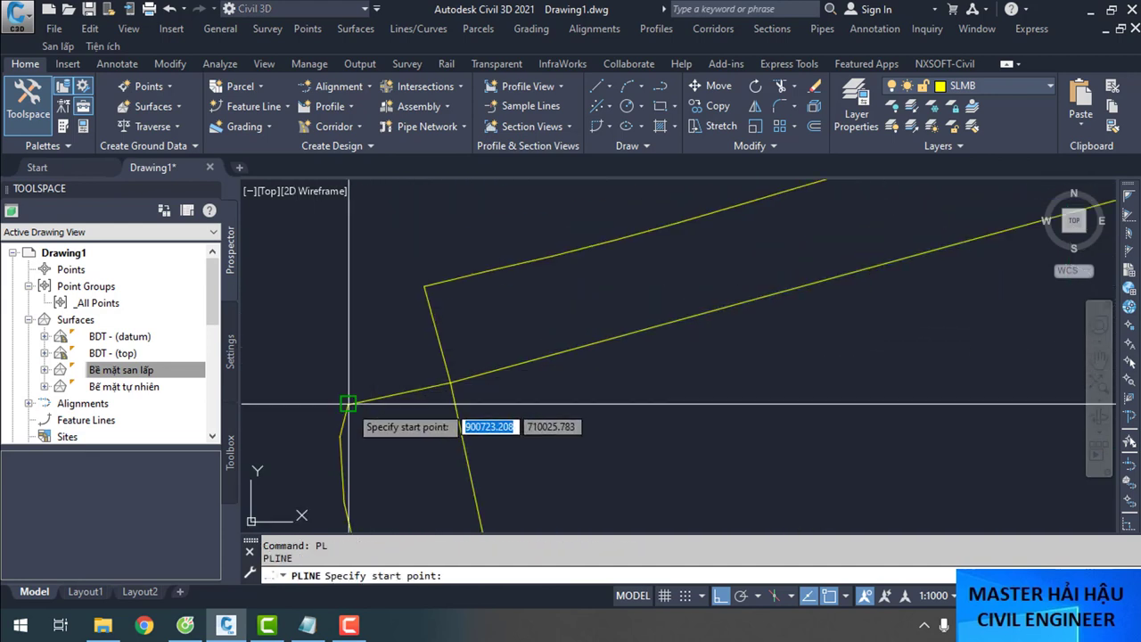
pyautogui.click(348, 404)
pyautogui.click(426, 285)
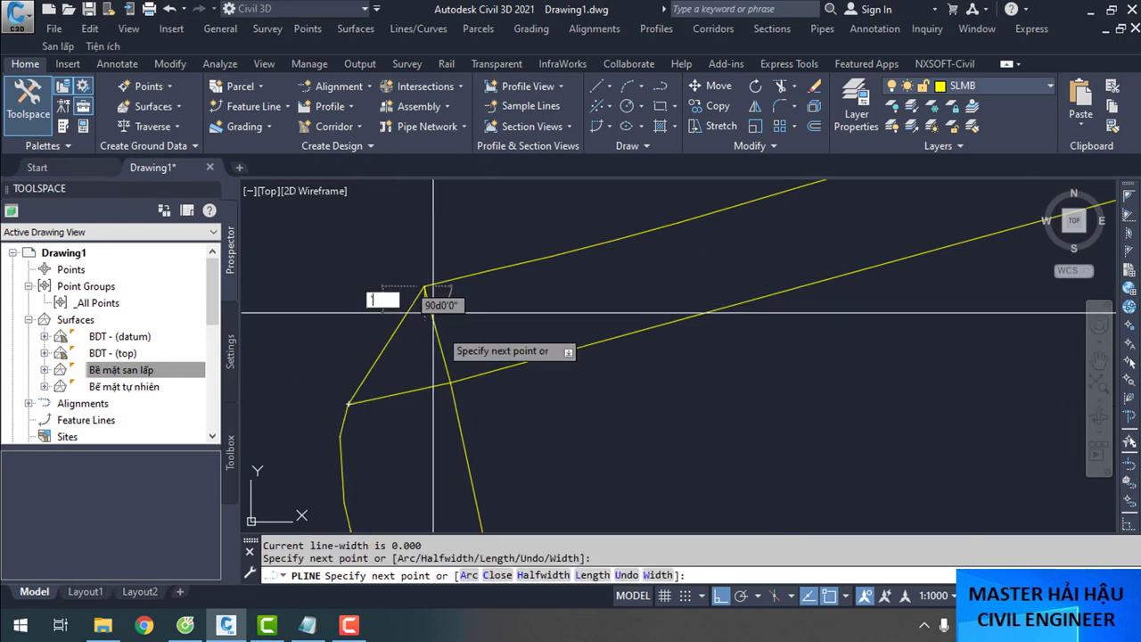
pyautogui.press('Escape')
pyautogui.press('Escape')
pyautogui.scroll(-3, 440, 363)
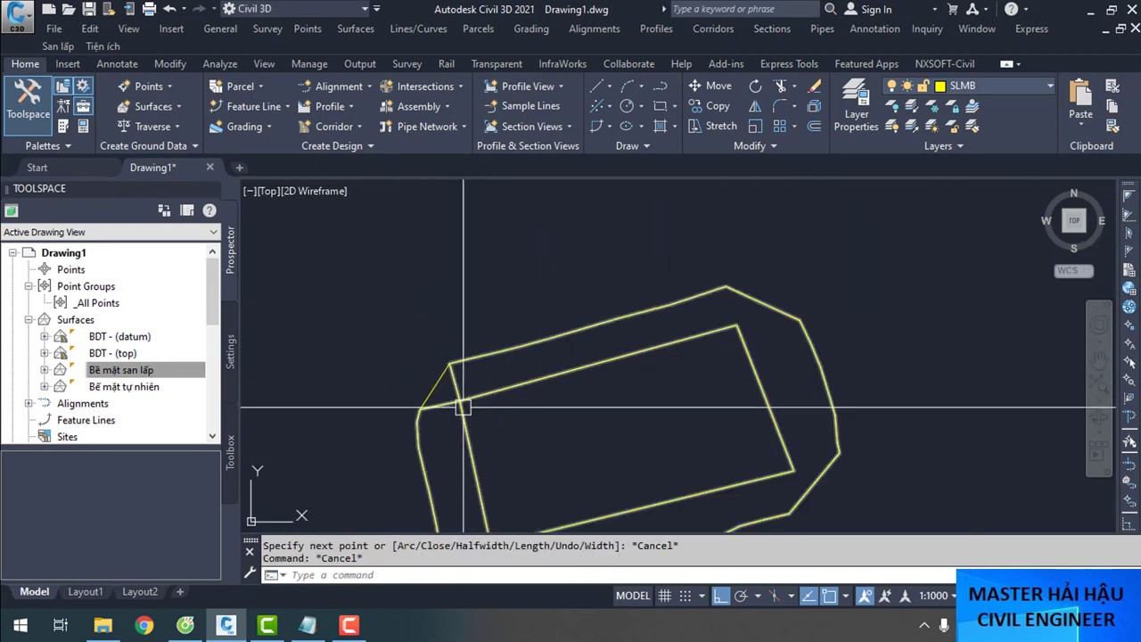
# Stretch the boundary polyline's inner northwest vertex onto the adjacent outer slope-outline corner at the upper end of the closing line
pyautogui.click(464, 401)
pyautogui.scroll(5, 455, 403)
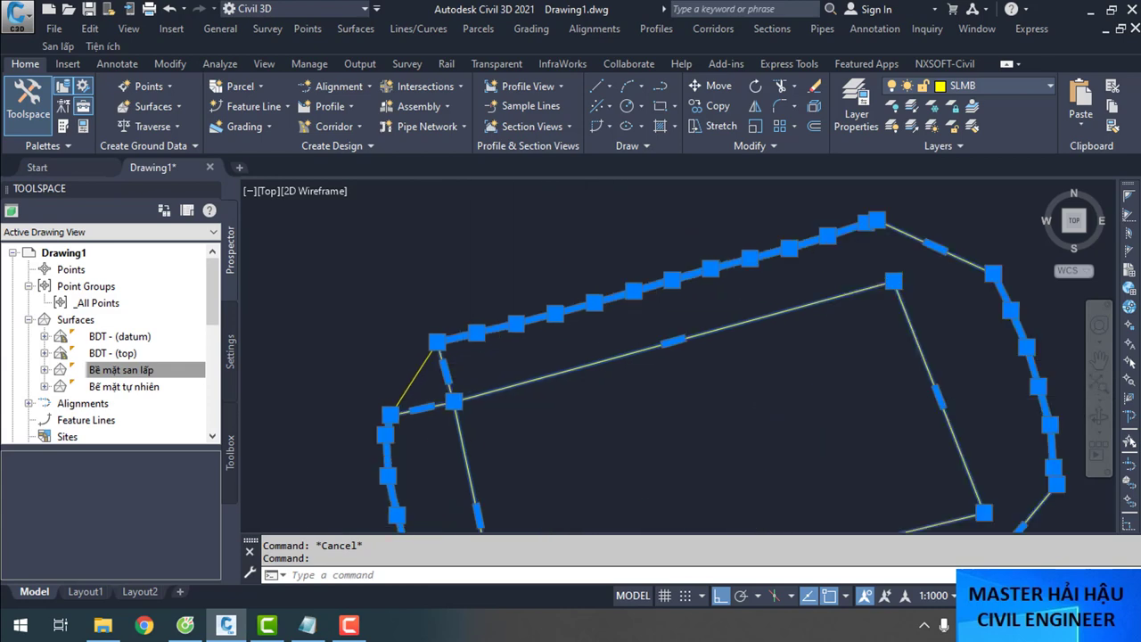
pyautogui.click(439, 403)
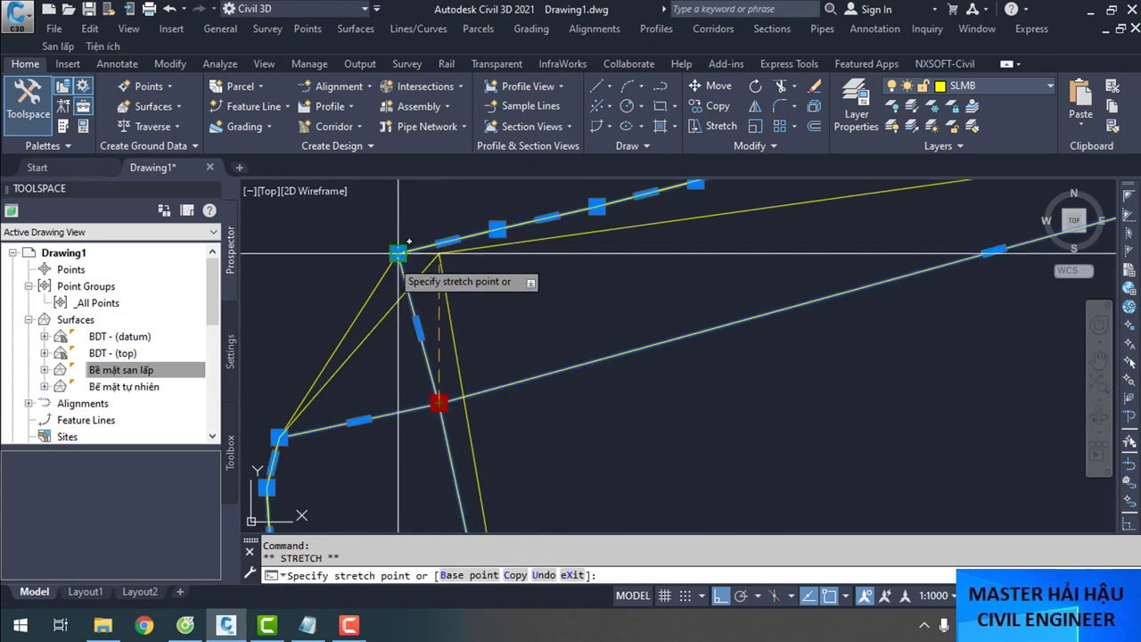
pyautogui.click(398, 254)
pyautogui.press('Escape')
pyautogui.press('Escape')
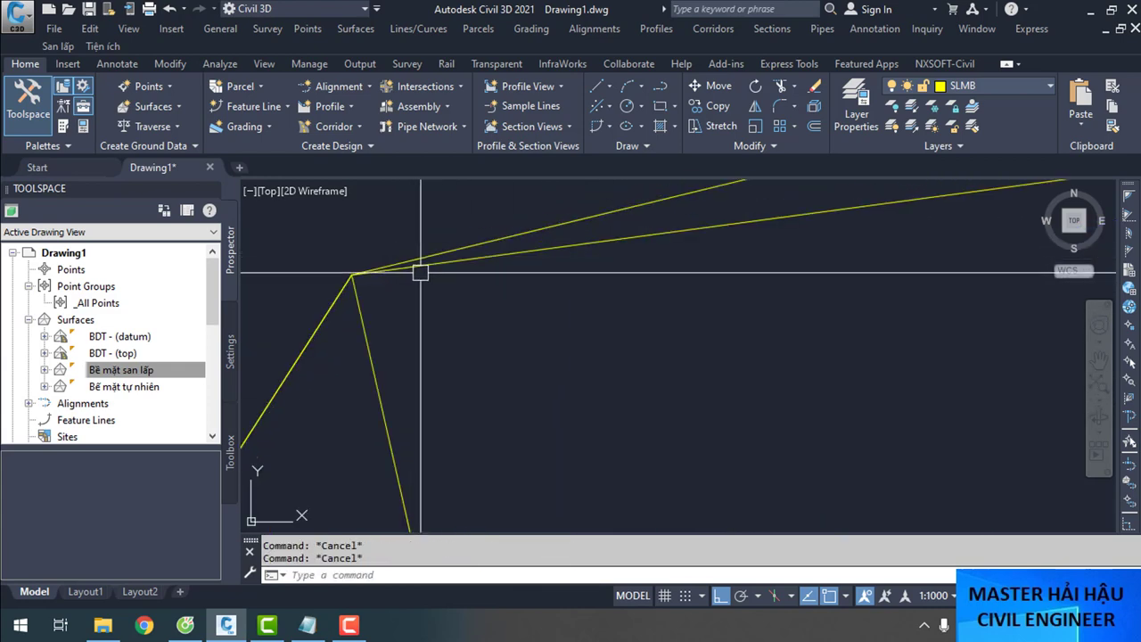
# Trim away the inner rectangle's segments so only the outer slope outline of the boundary is left
pyautogui.scroll(-4, 415, 311)
pyautogui.write('tr')
pyautogui.press('Return')
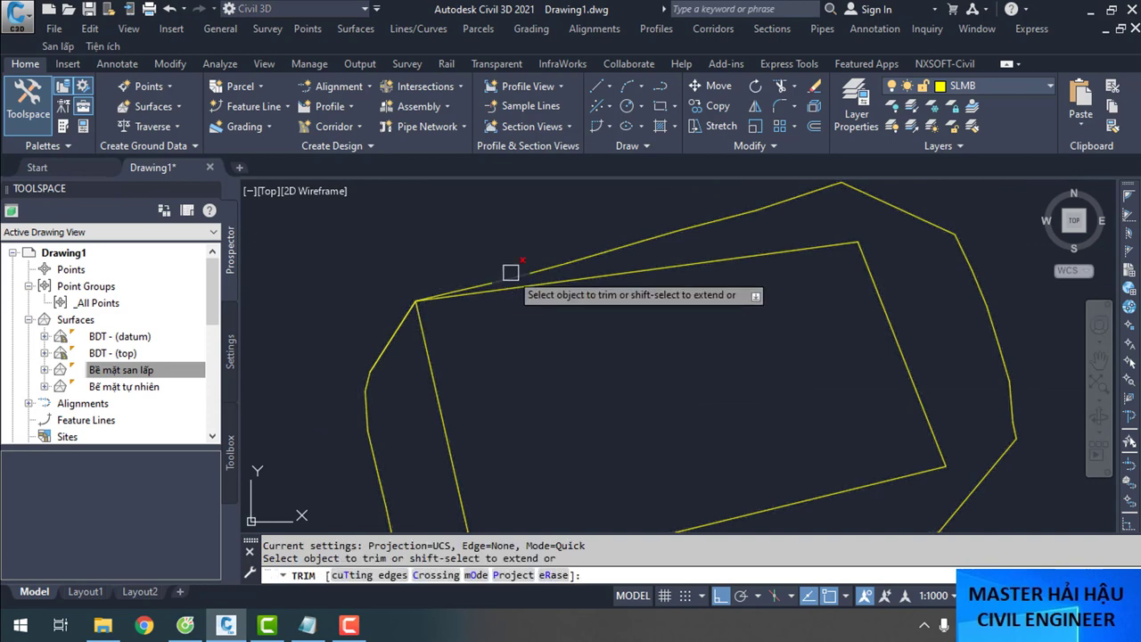
pyautogui.click(485, 295)
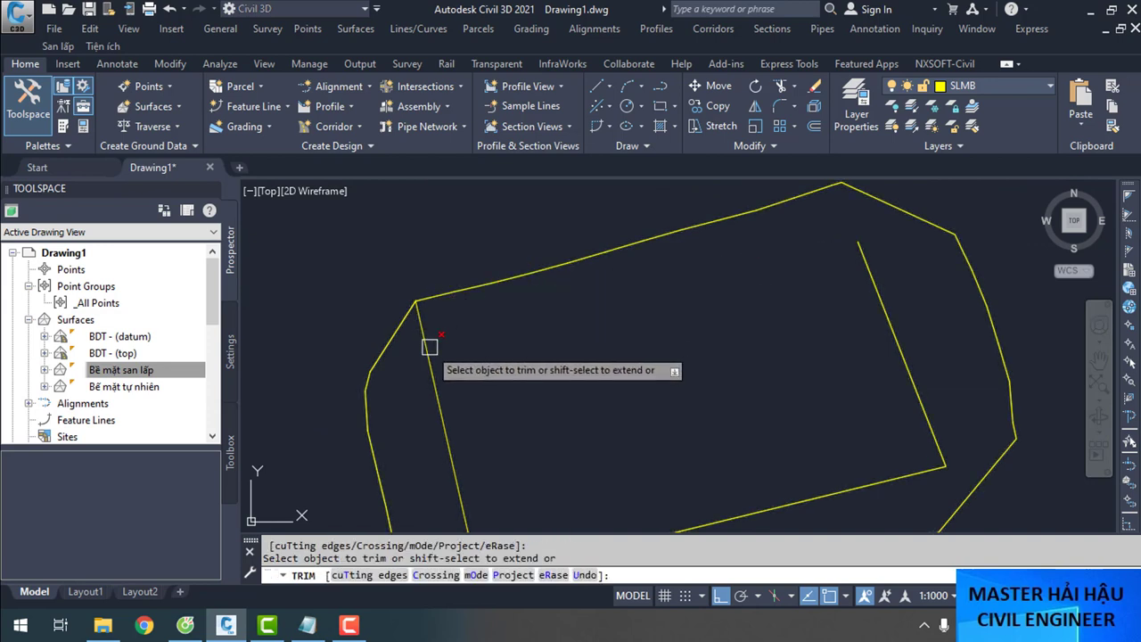
pyautogui.click(428, 347)
pyautogui.scroll(-3, 838, 356)
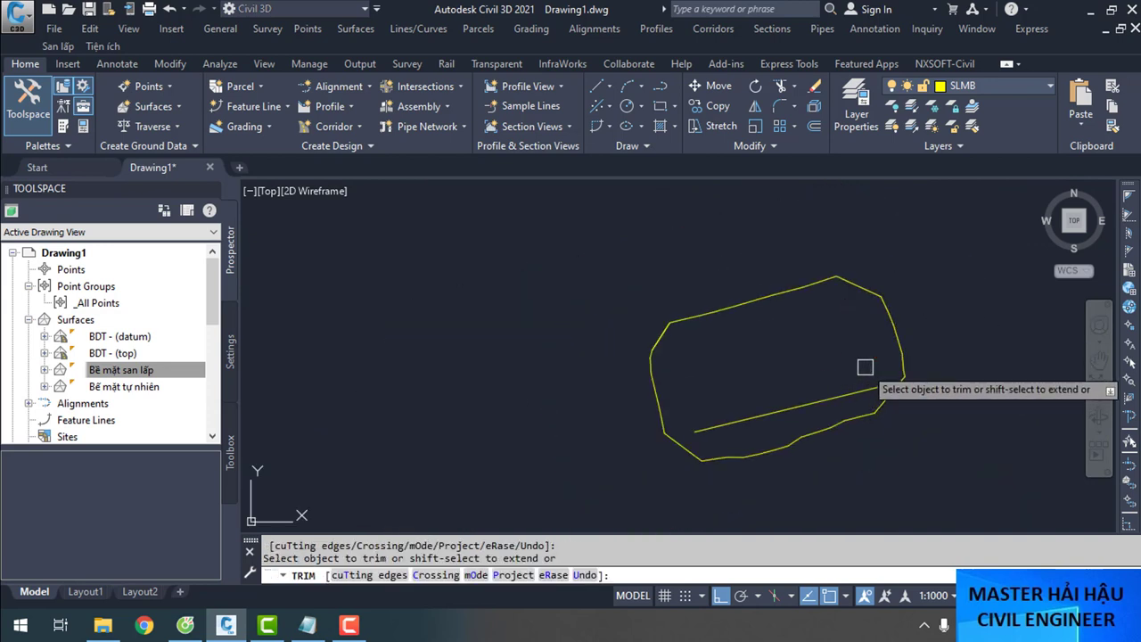
pyautogui.click(828, 399)
pyautogui.press('Escape')
# Check the trimmed boundary polyline's geometry in its properties
pyautogui.click(714, 309)
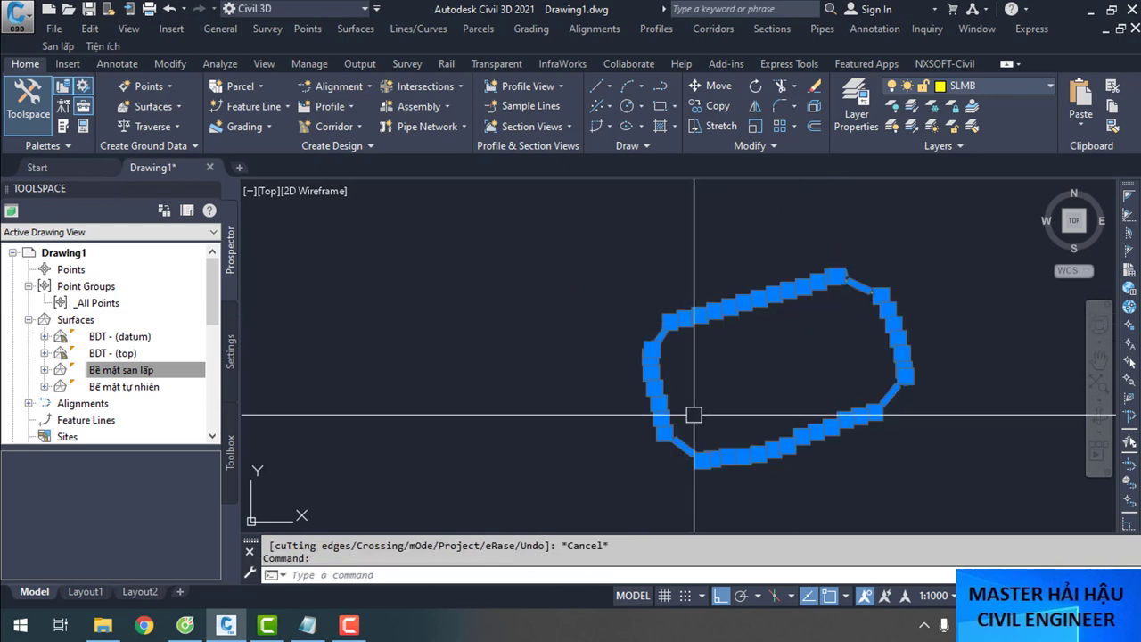
pyautogui.hotkey('ctrl', '1')
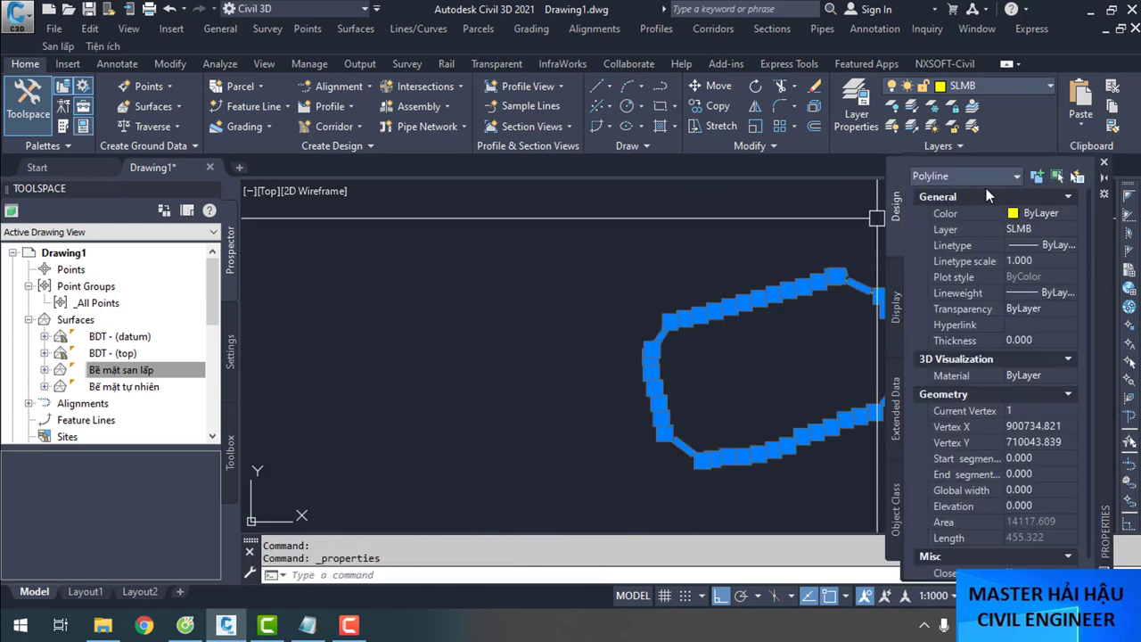
pyautogui.click(1106, 167)
pyautogui.scroll(-5, 713, 344)
pyautogui.scroll(5, 790, 382)
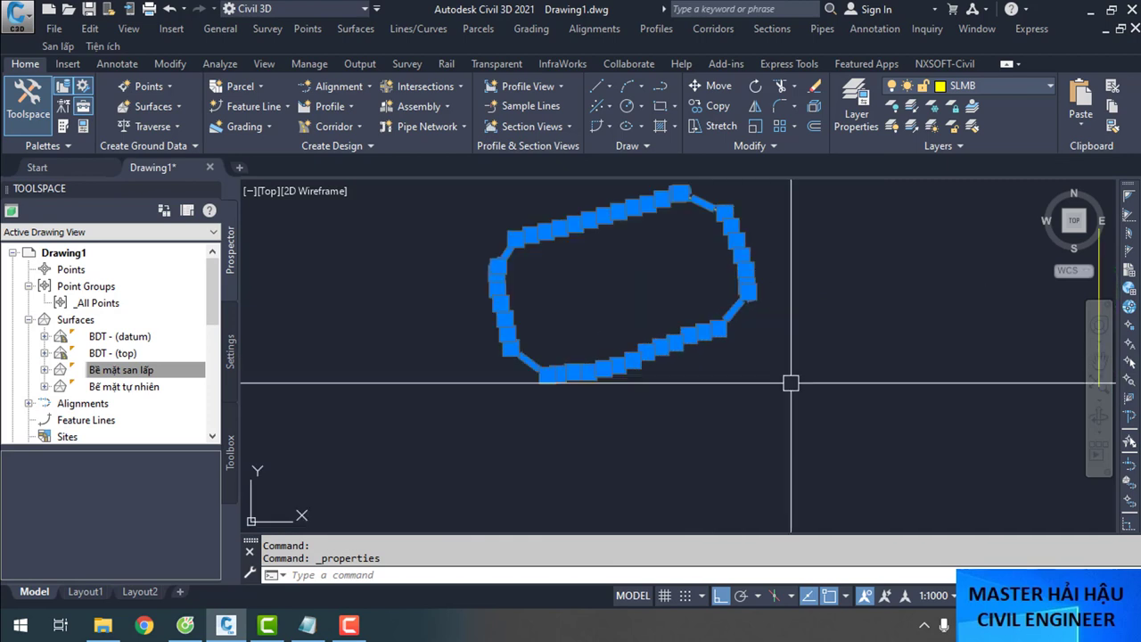
pyautogui.write('m')
pyautogui.press('Return')
pyautogui.click(772, 392)
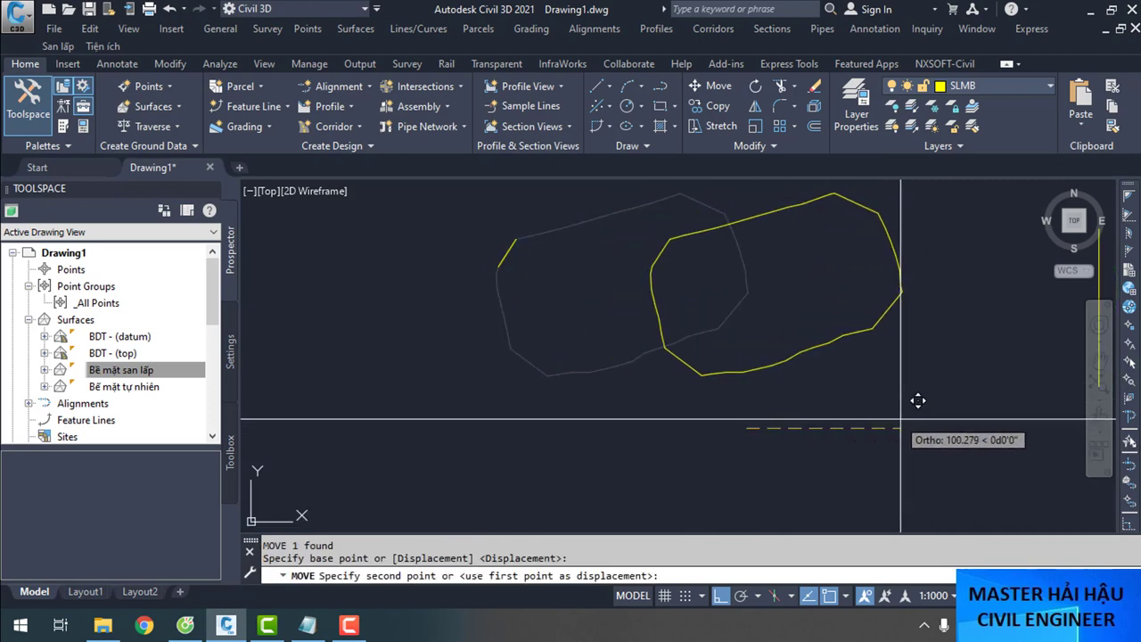
pyautogui.press('Escape')
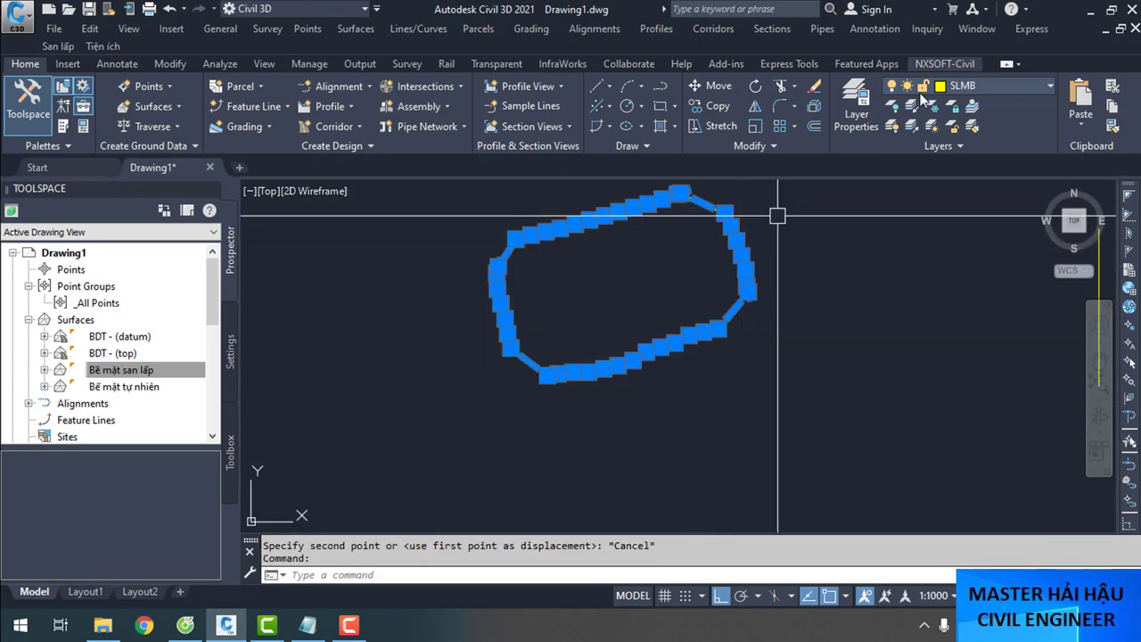
# Move the trimmed boundary polyline 1000 units horizontally east, back onto the site plan
pyautogui.press('Return')
pyautogui.click(684, 403)
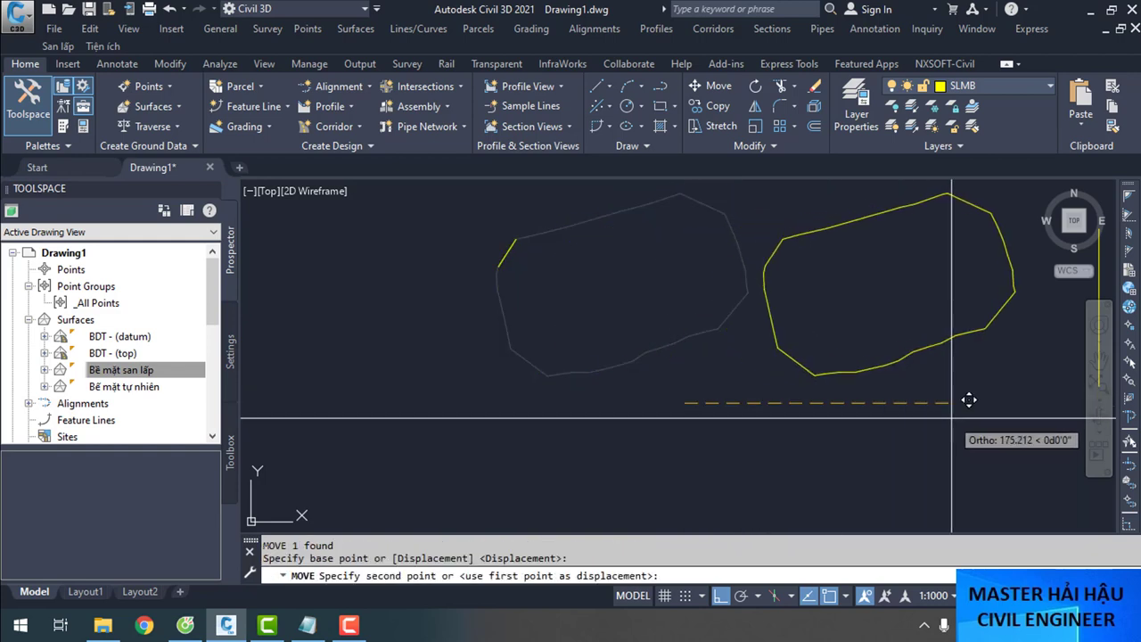
pyautogui.write('10')
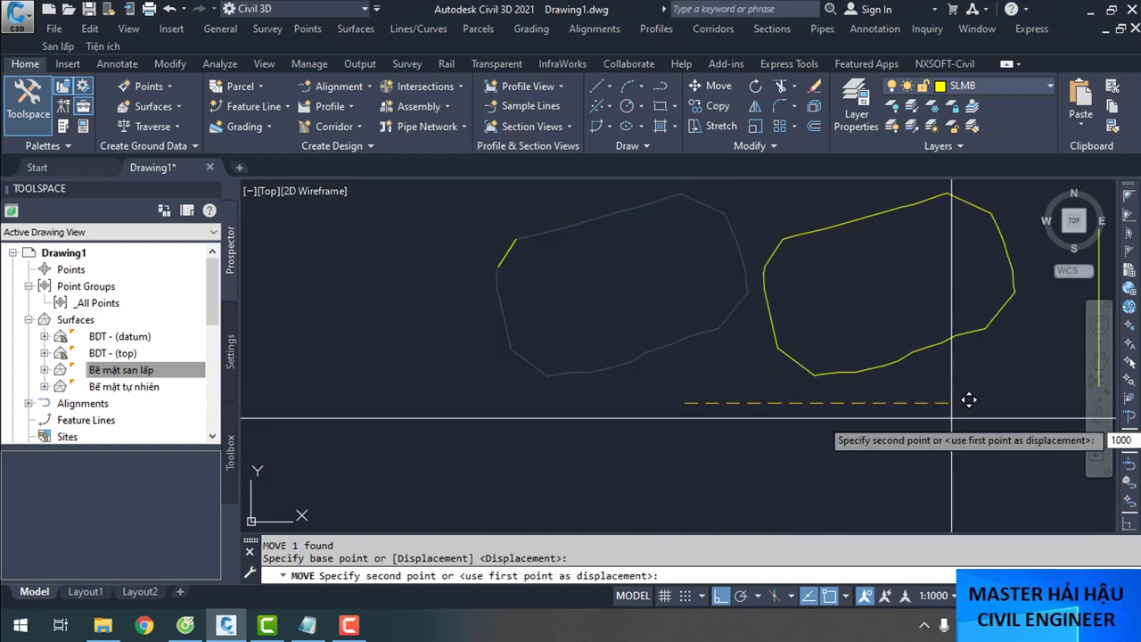
pyautogui.write('00')
pyautogui.press('Return')
pyautogui.scroll(-6, 580, 365)
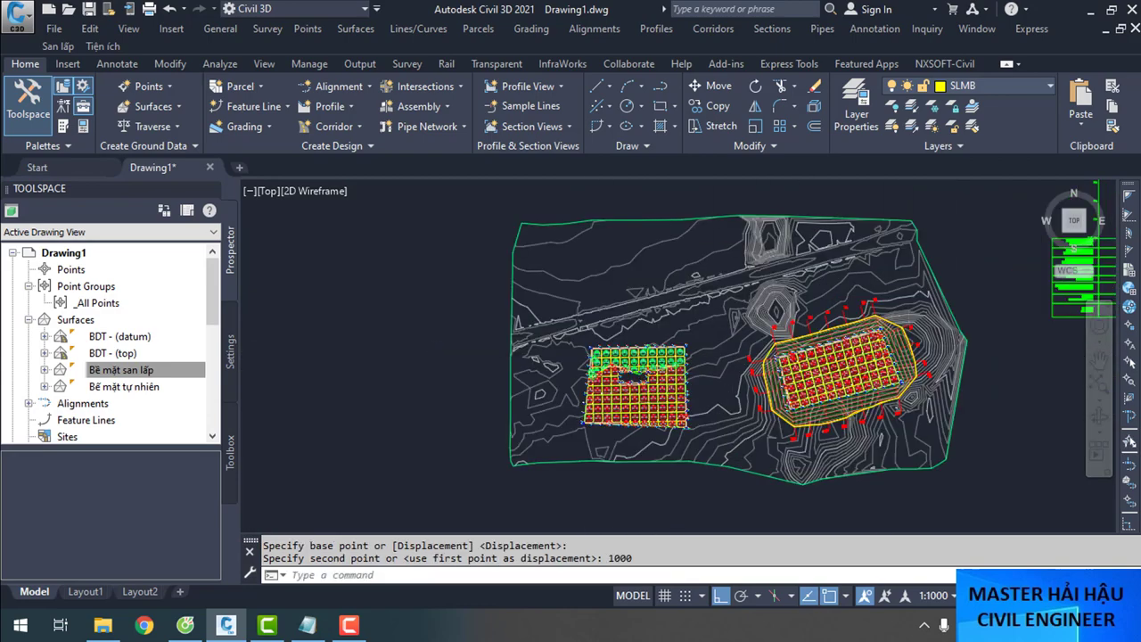
# Check the properties of the boundary polyline in its place around the BDT slopes on the plan
pyautogui.scroll(5, 891, 356)
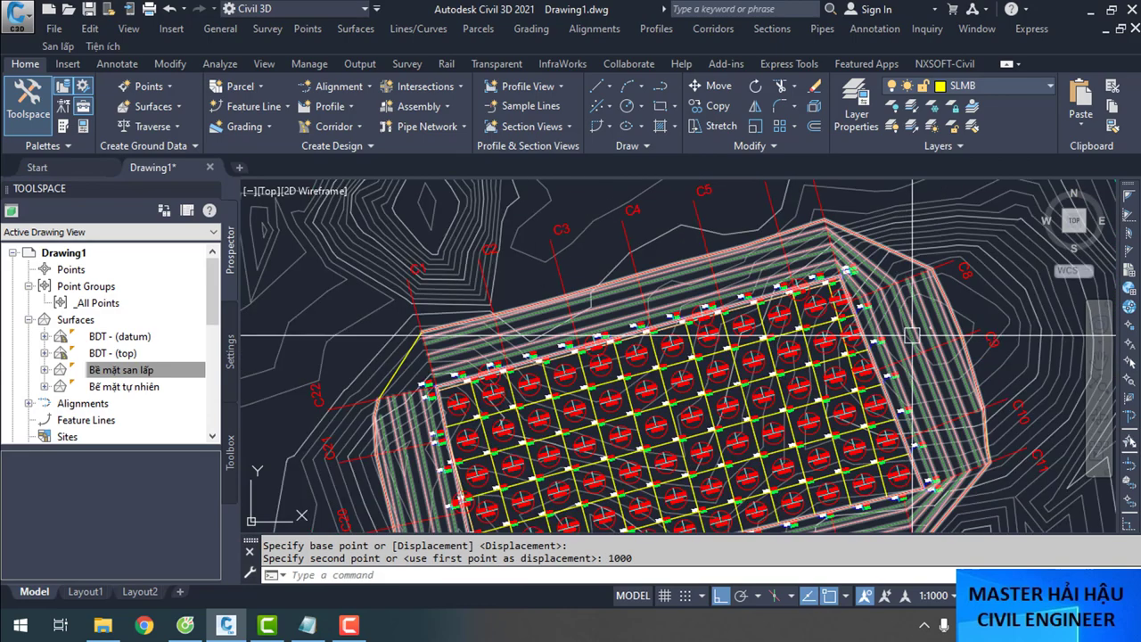
pyautogui.click(400, 365)
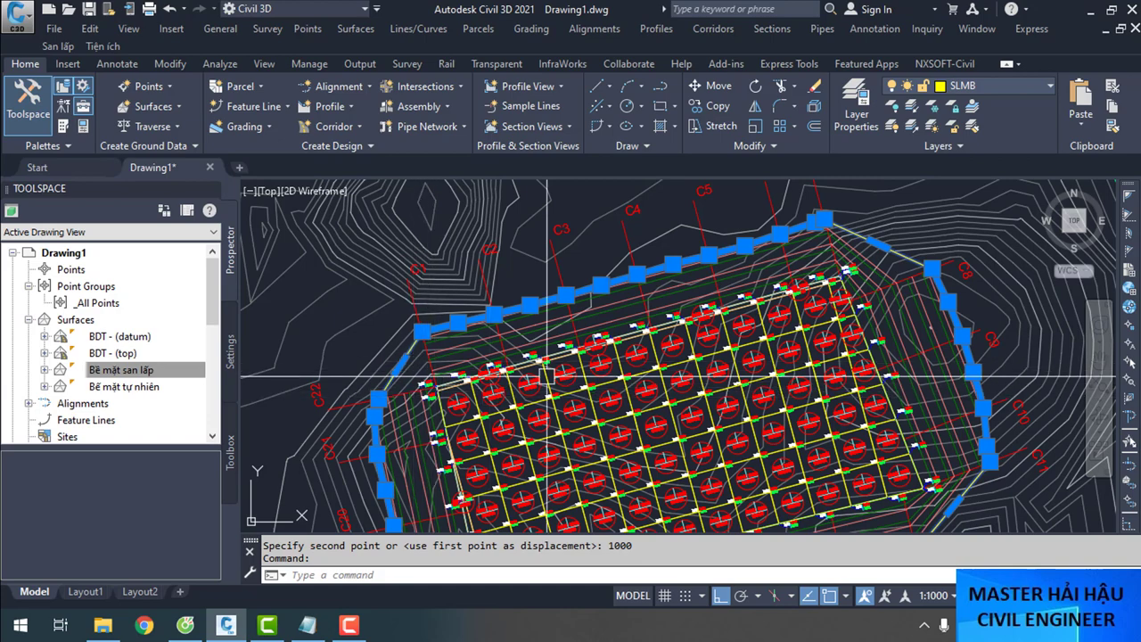
pyautogui.hotkey('ctrl', '1')
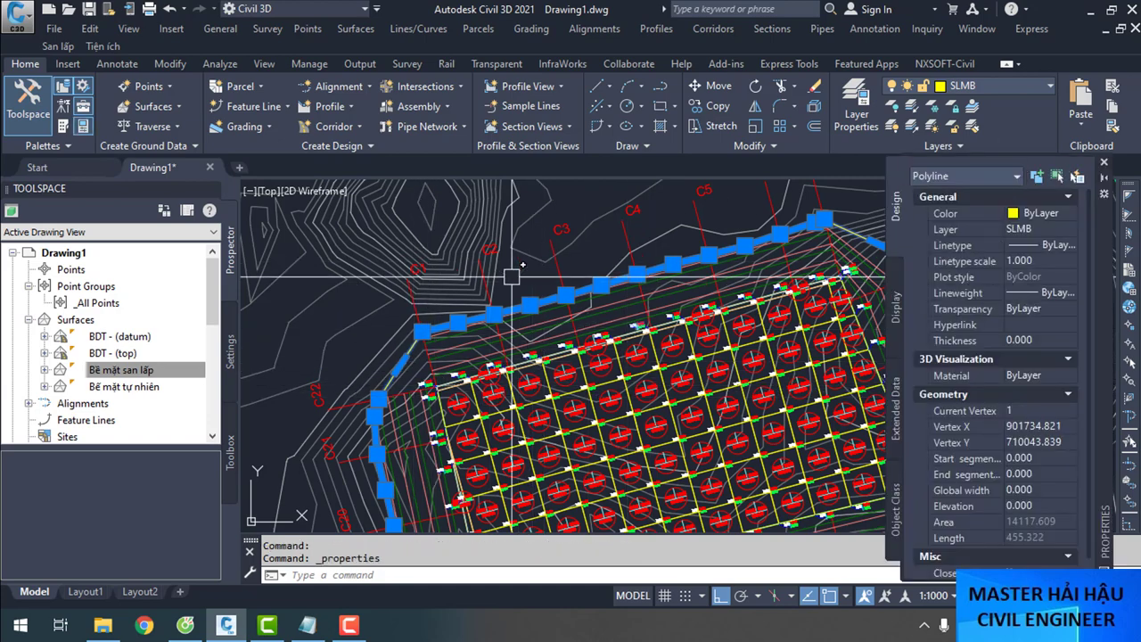
pyautogui.moveTo(561, 372); pyautogui.dragTo(543, 261, button='middle')
pyautogui.press('Escape')
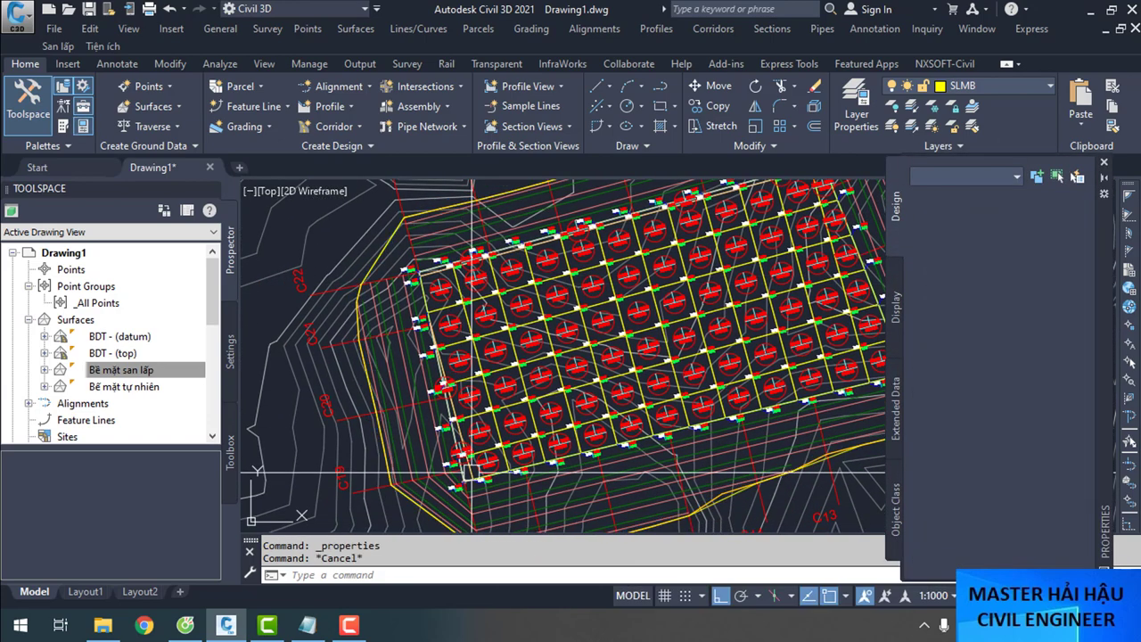
# Examine the inner pad's edge lines and corners in relation to the outer slope boundary
pyautogui.scroll(3, 452, 489)
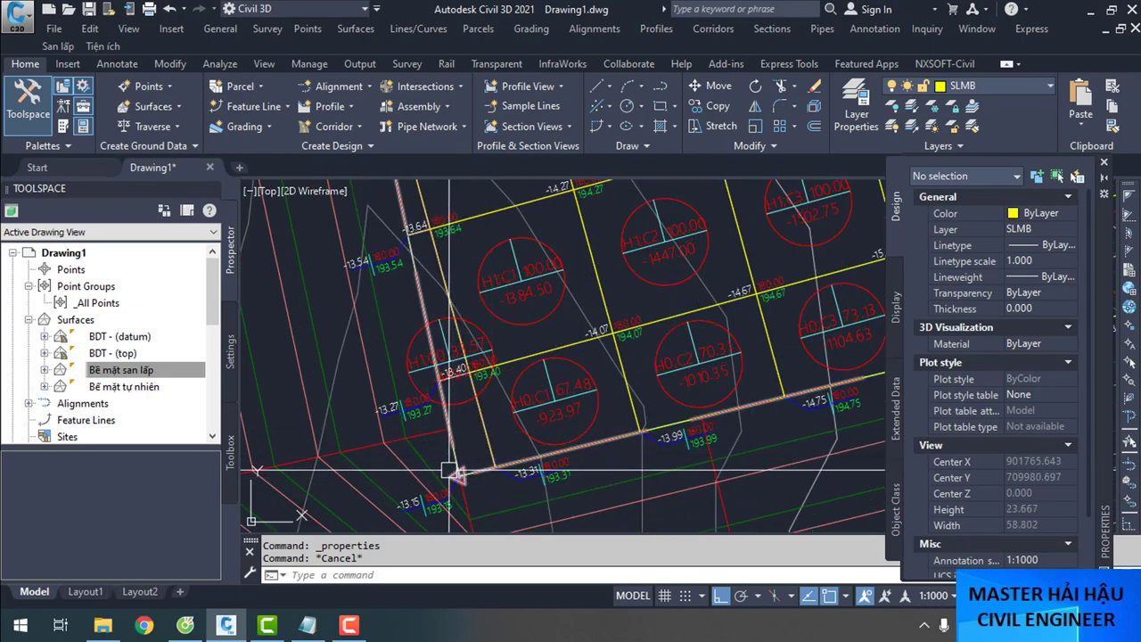
pyautogui.scroll(-1, 515, 462)
pyautogui.click(1102, 167)
pyautogui.scroll(-4, 449, 323)
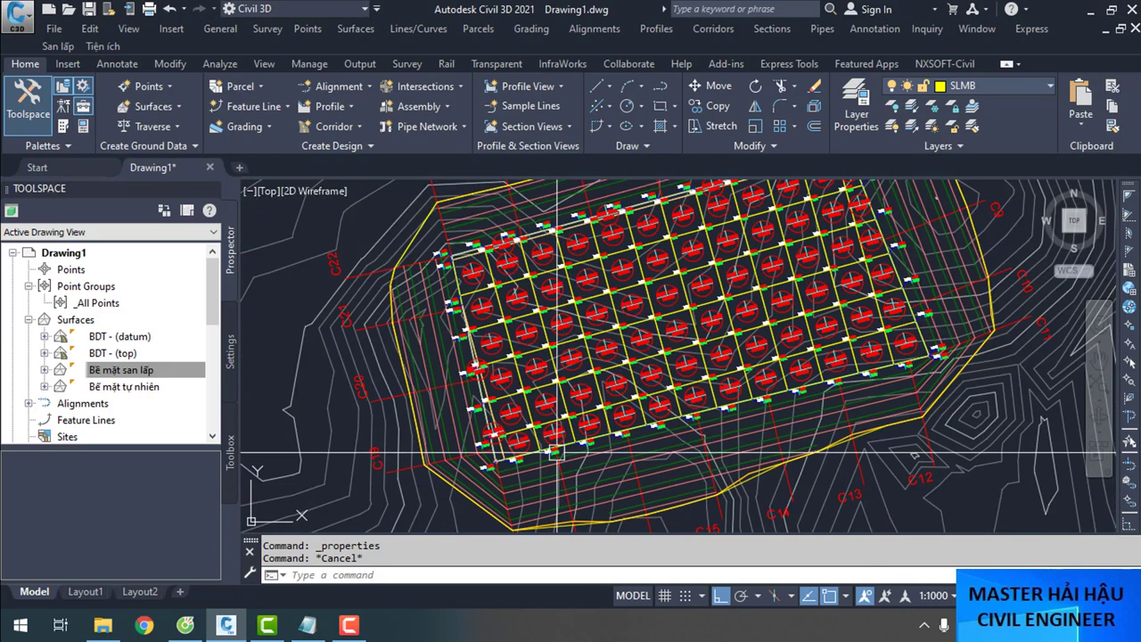
pyautogui.scroll(4, 484, 319)
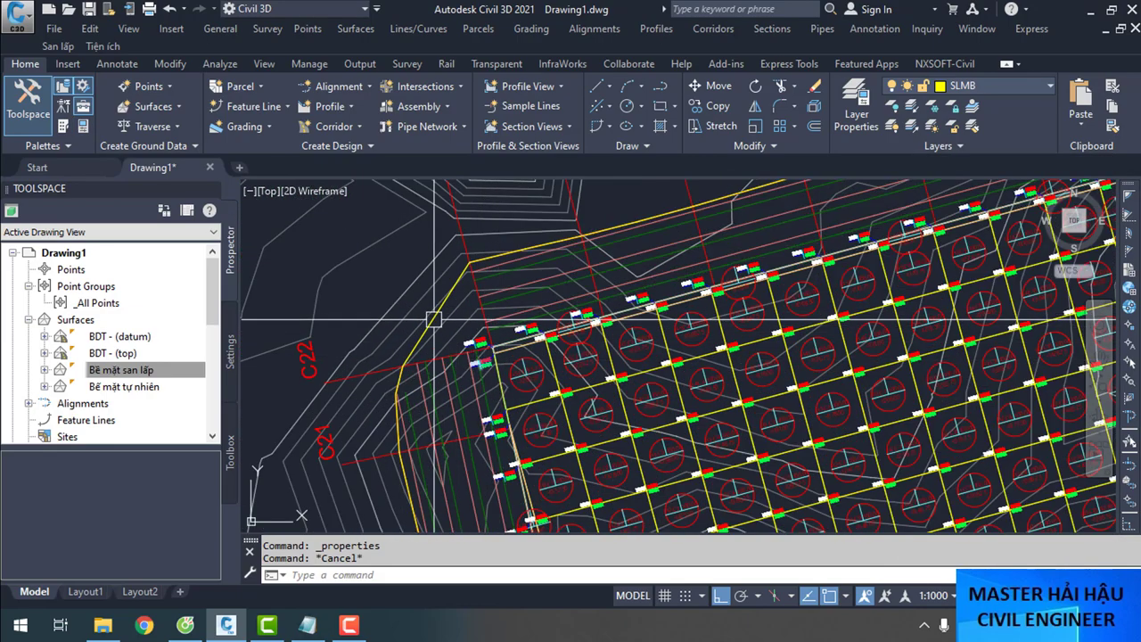
pyautogui.scroll(2, 495, 346)
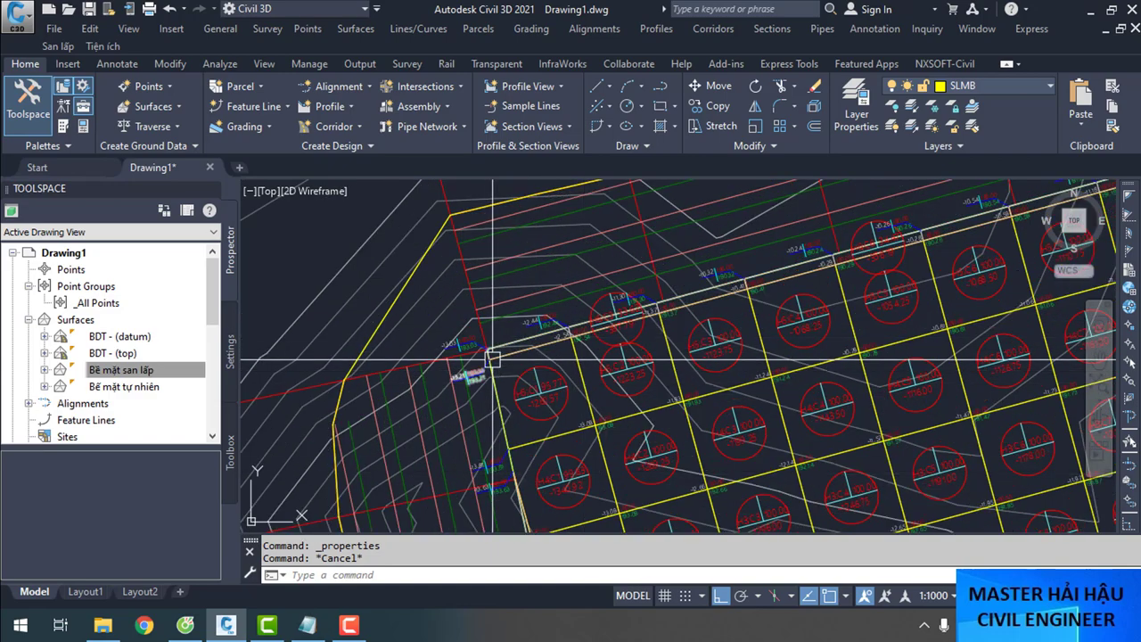
pyautogui.scroll(-4, 494, 348)
pyautogui.scroll(4, 876, 248)
pyautogui.scroll(2, 904, 312)
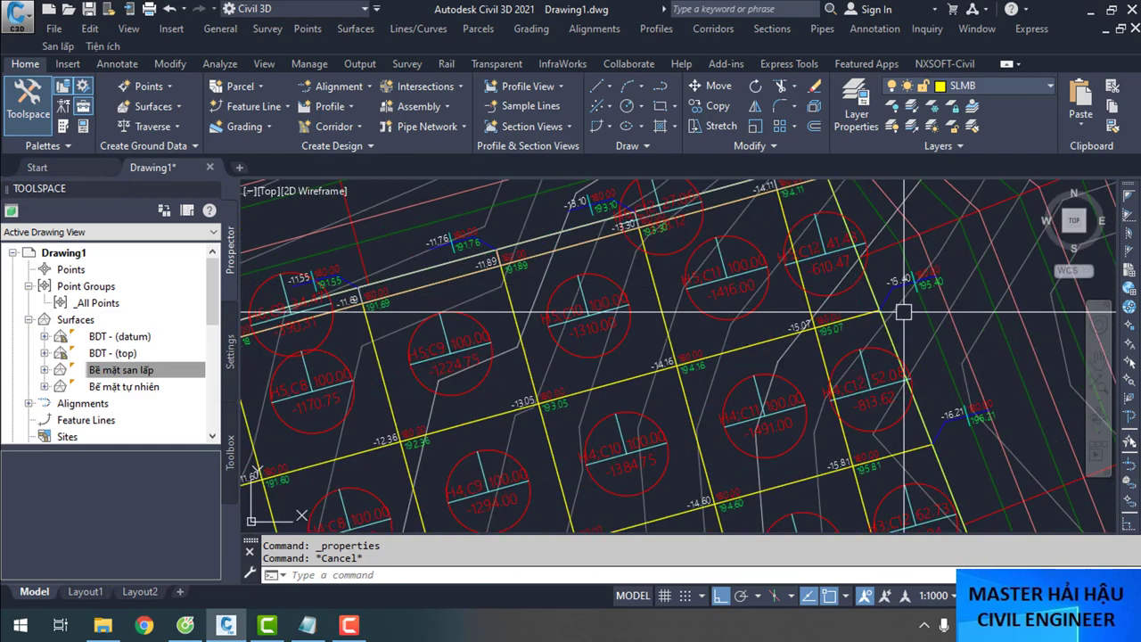
pyautogui.scroll(-5, 873, 351)
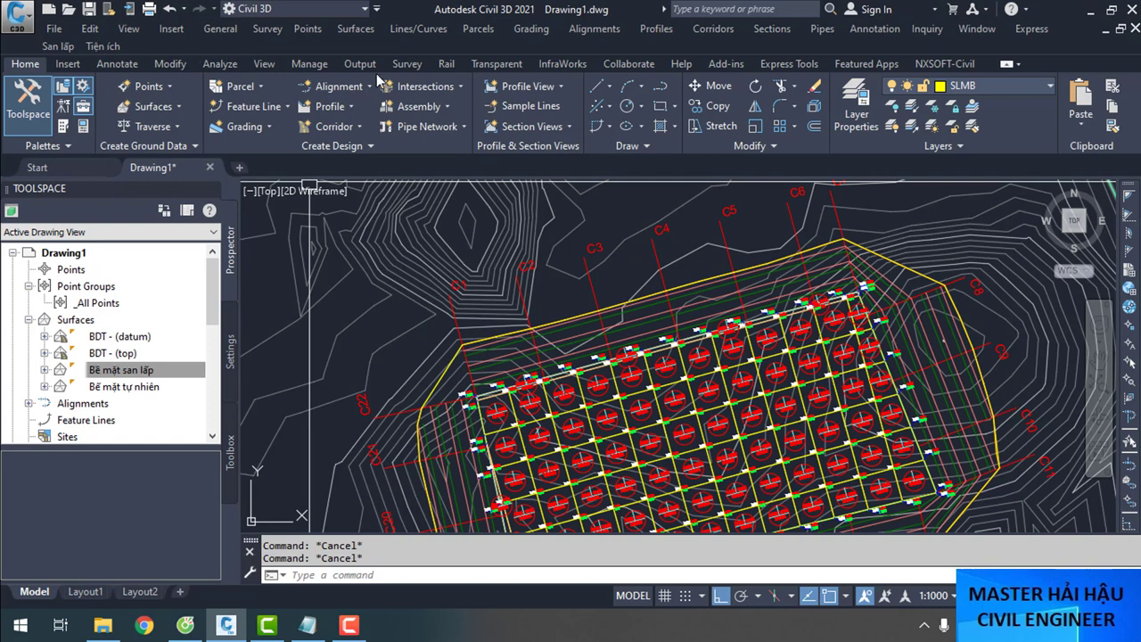
# Try to define the outer slope boundary as a calculation lot named TaluyLo2 with the NXSOFT lot definition command
pyautogui.click(938, 64)
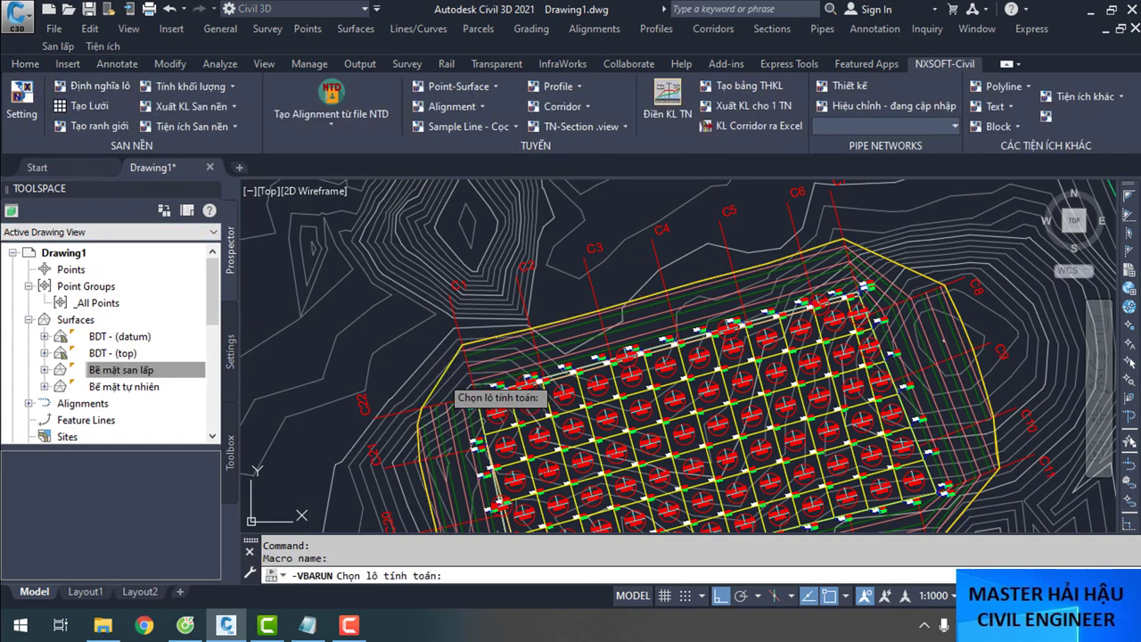
pyautogui.click(439, 383)
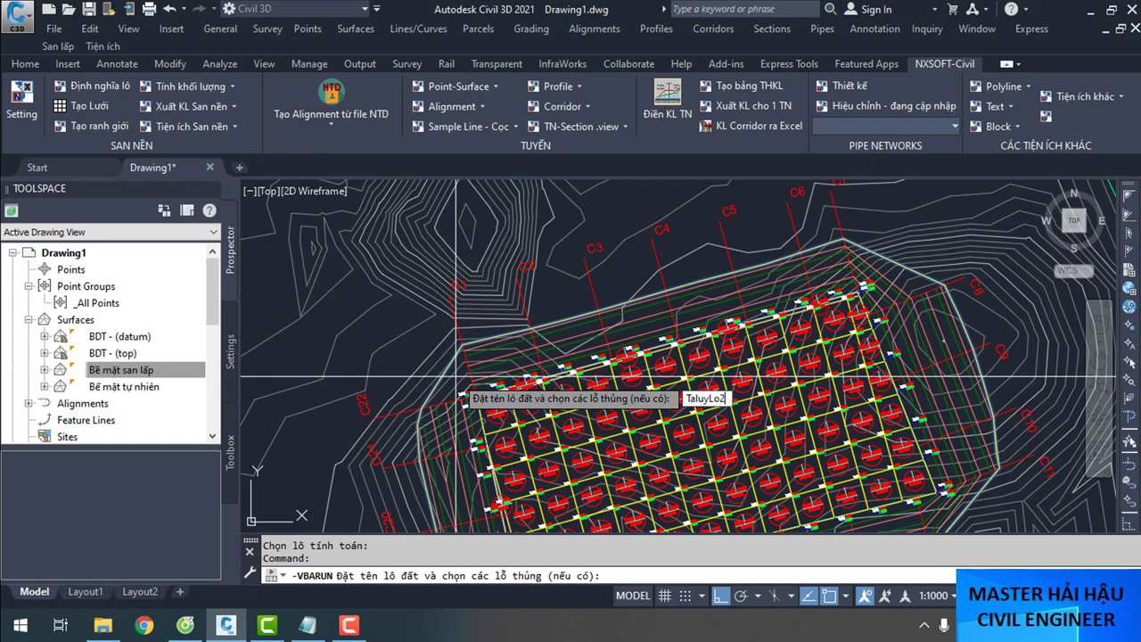
pyautogui.write('TaluyLo2')
pyautogui.press('Return')
pyautogui.scroll(8, 493, 416)
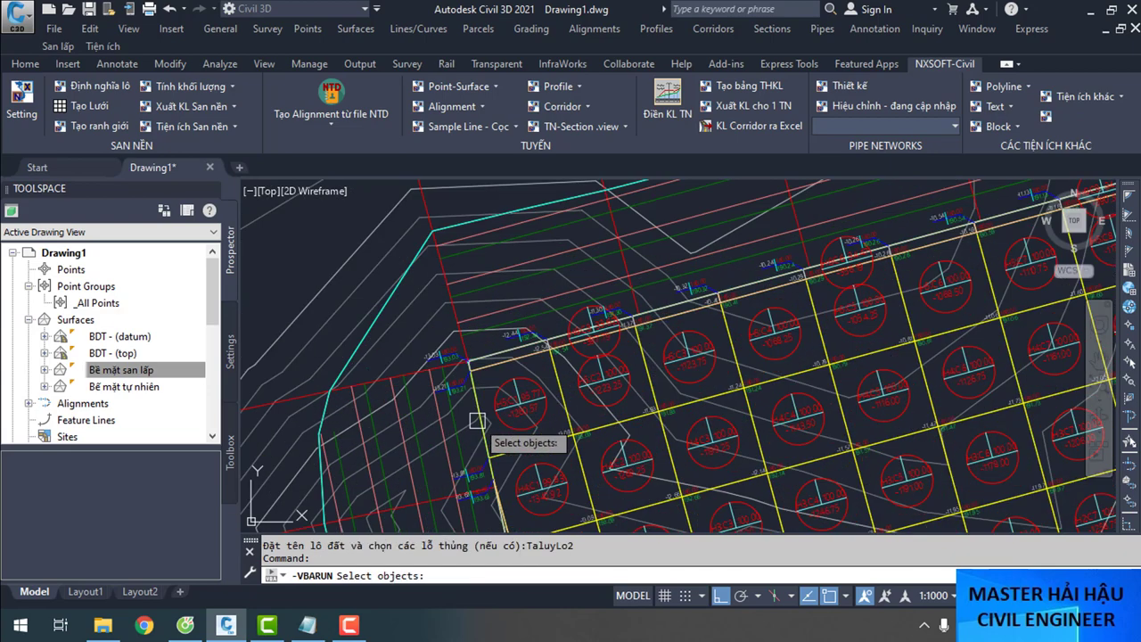
pyautogui.scroll(-5, 483, 342)
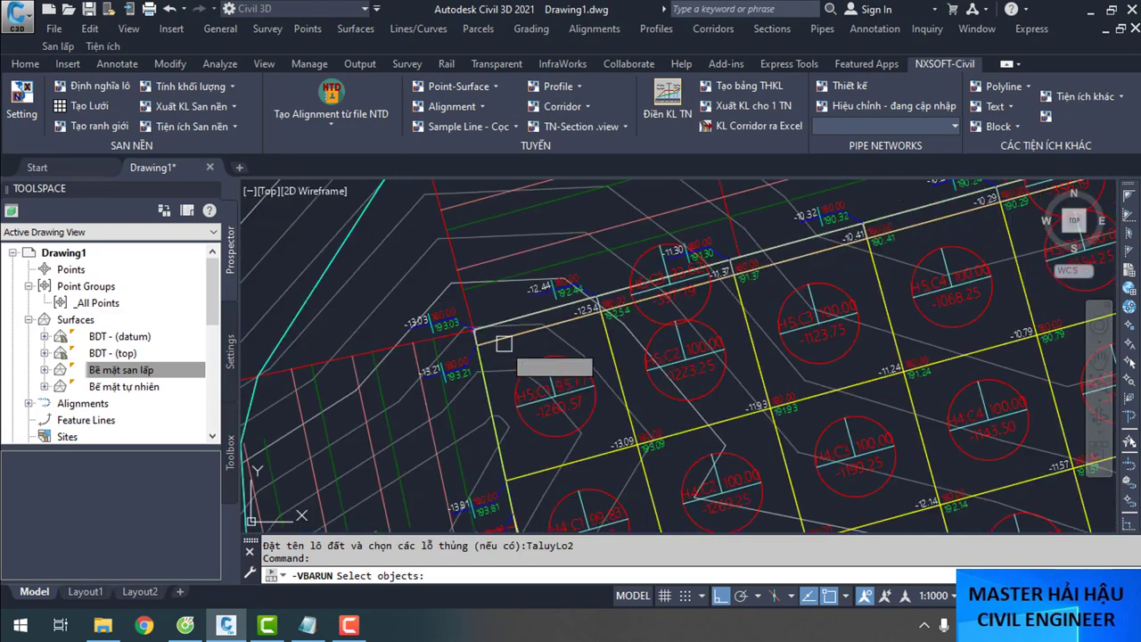
pyautogui.press('Return')
pyautogui.hotkey('ctrl', 'z')
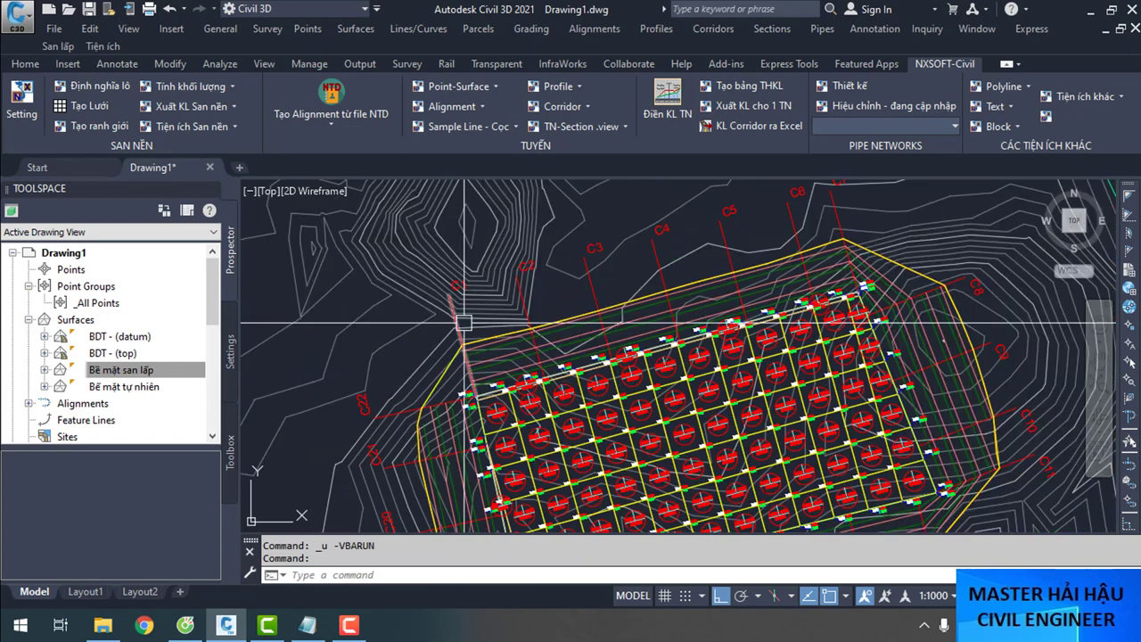
# Try to isolate the layer of the outer boundary polyline with LAYISO
pyautogui.click(495, 334)
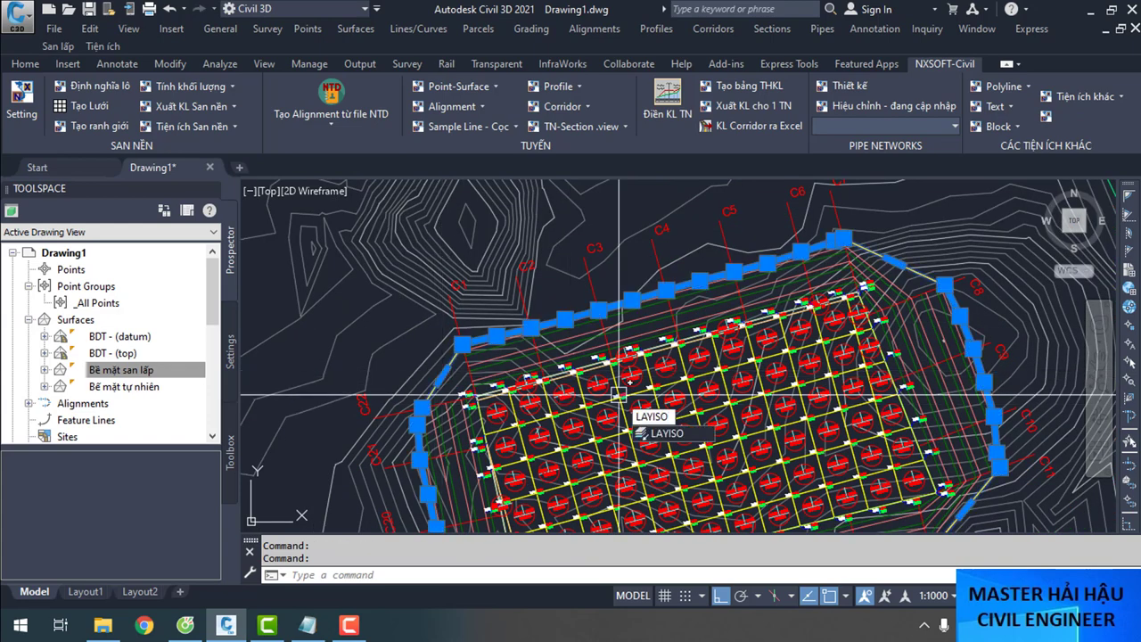
pyautogui.write('LAYISO')
pyautogui.press('Return')
pyautogui.hotkey('ctrl', 'z')
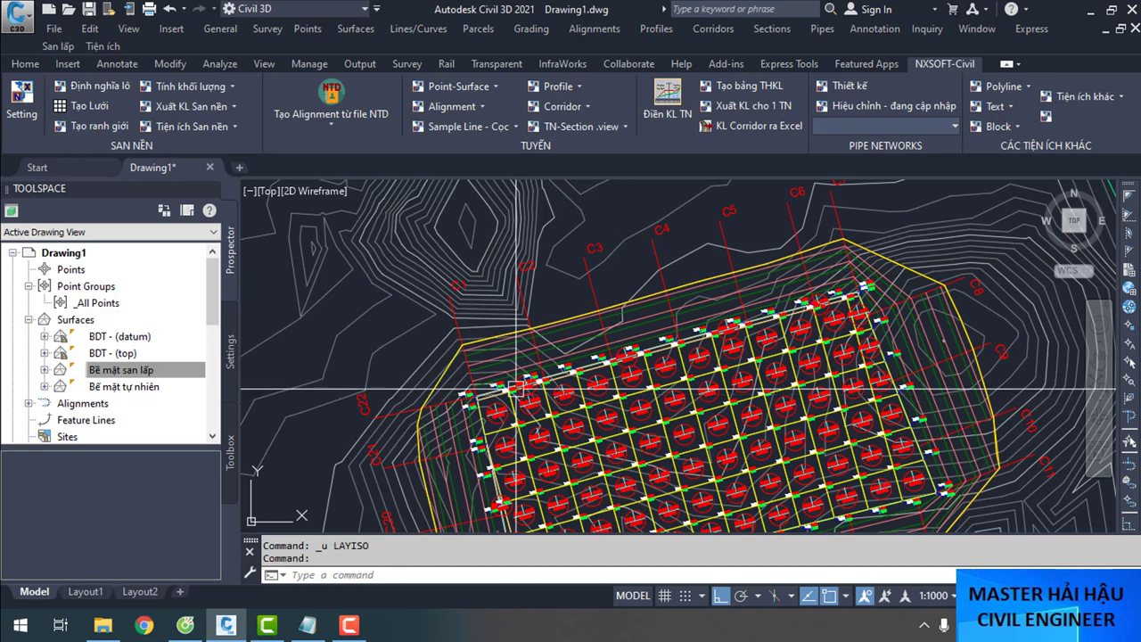
# Start a polyline at the inner pad's northwest corner and run it along the north edge to the northeast corner
pyautogui.scroll(6, 483, 407)
pyautogui.press('Escape')
pyautogui.write('PL')
pyautogui.press('Return')
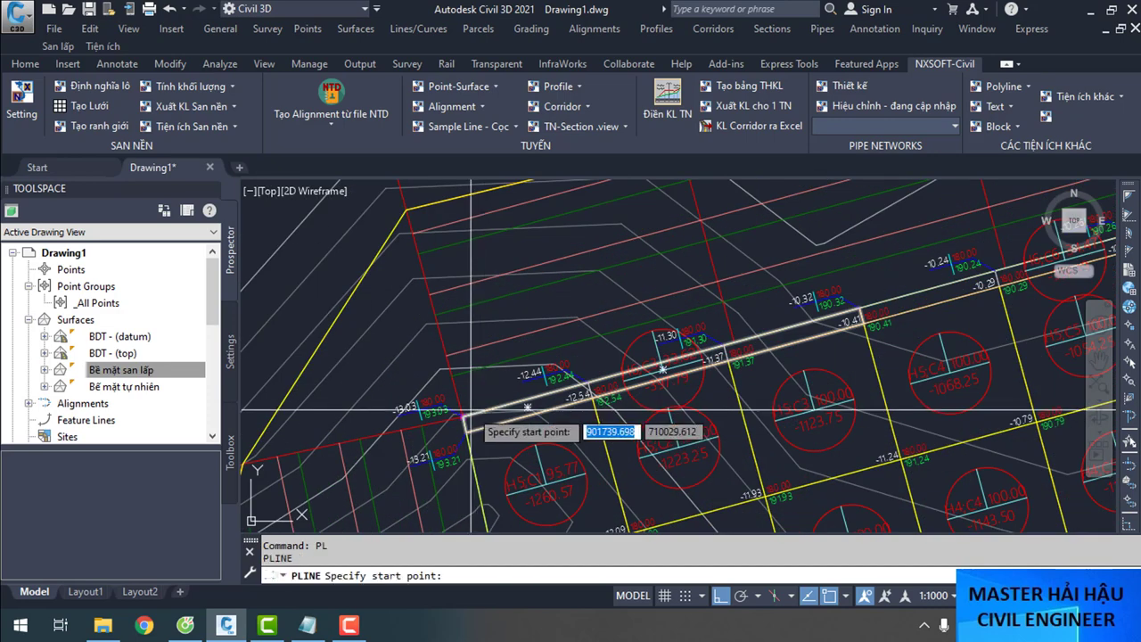
pyautogui.scroll(5, 434, 440)
pyautogui.scroll(-2, 434, 440)
pyautogui.click(434, 440)
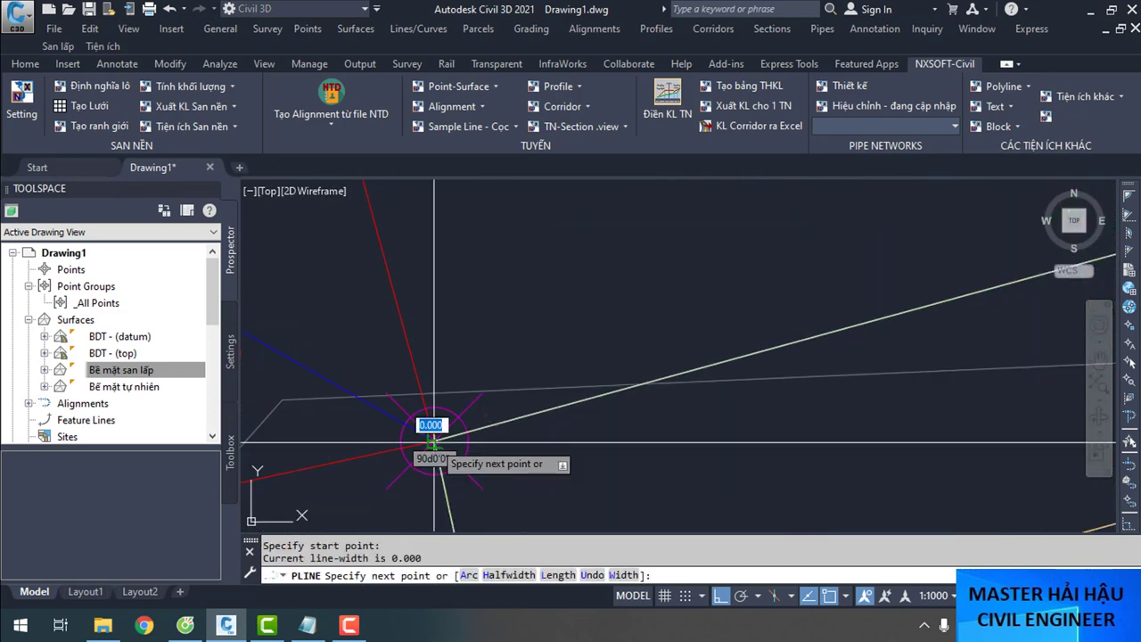
pyautogui.scroll(-3, 397, 446)
pyautogui.scroll(-6, 914, 312)
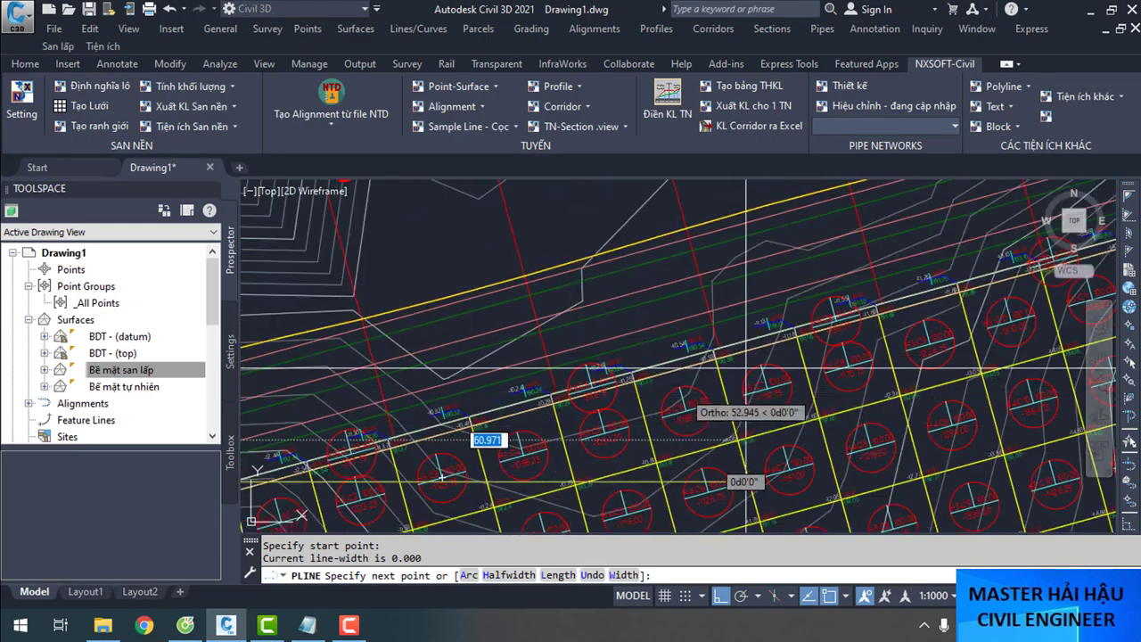
pyautogui.scroll(8, 913, 312)
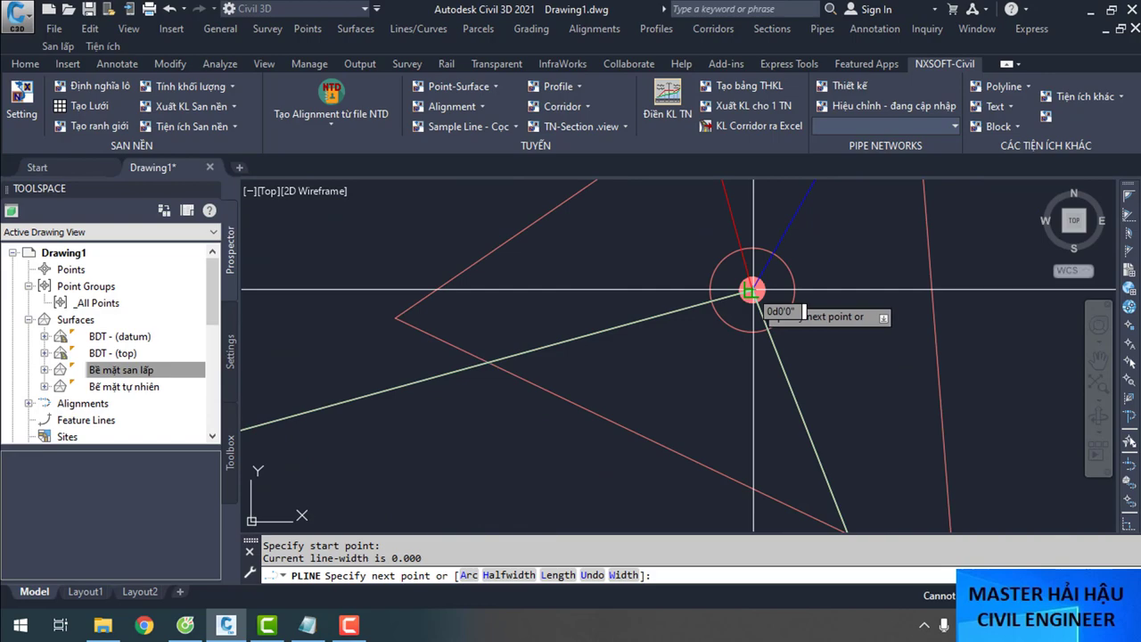
pyautogui.click(754, 290)
# Continue the pad outline through the southeast and southwest corners and close it back to its start
pyautogui.scroll(-5, 758, 294)
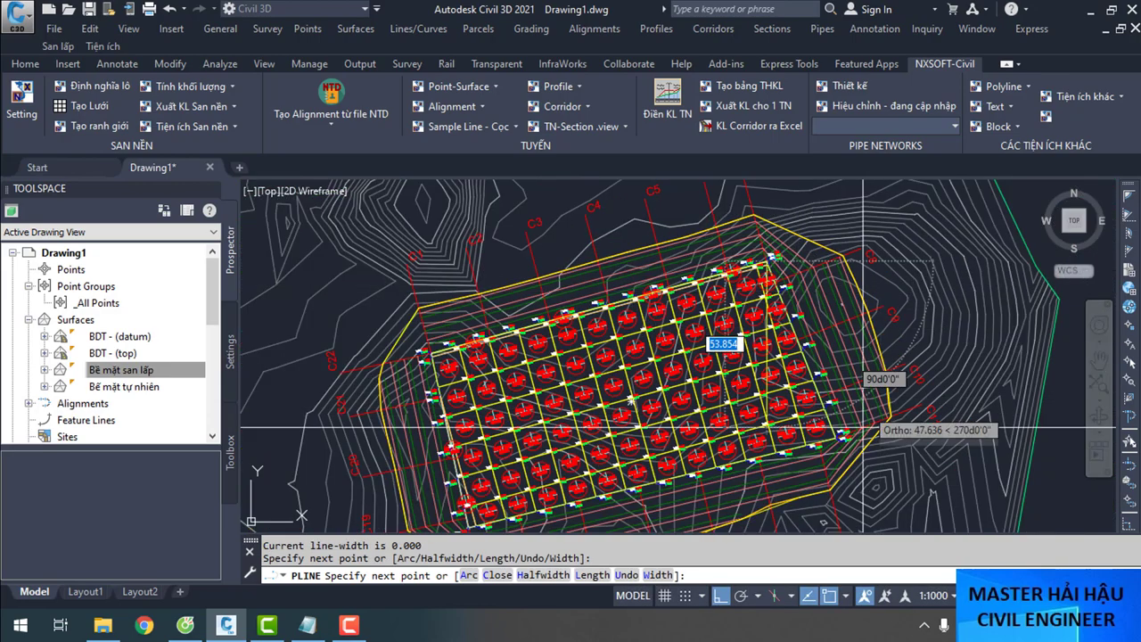
pyautogui.scroll(10, 863, 428)
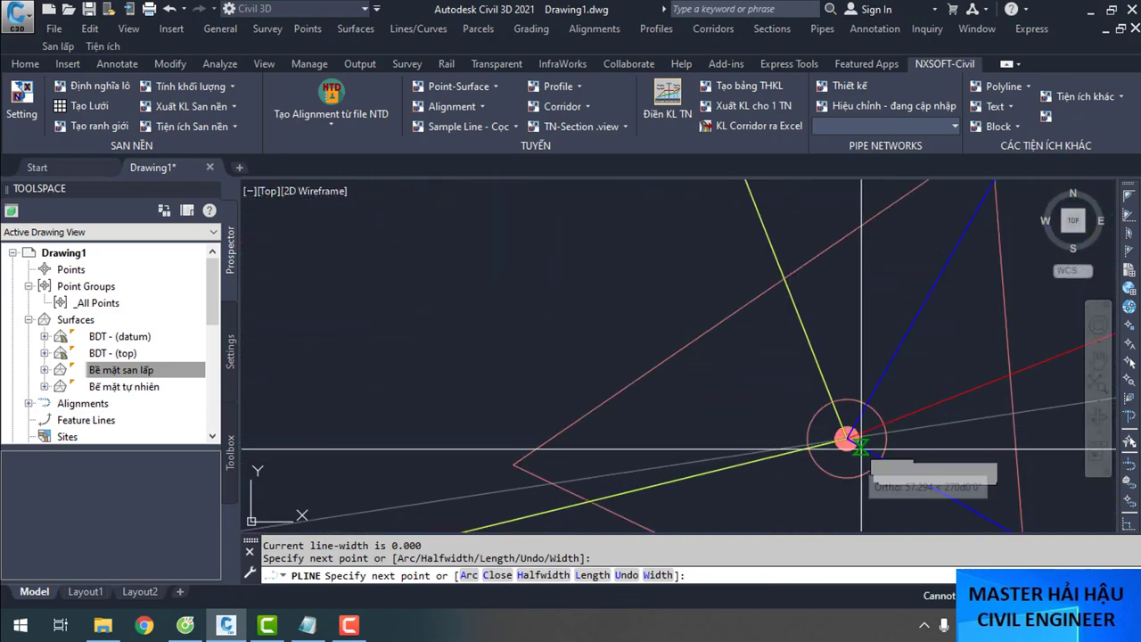
pyautogui.click(856, 441)
pyautogui.scroll(-8, 1007, 347)
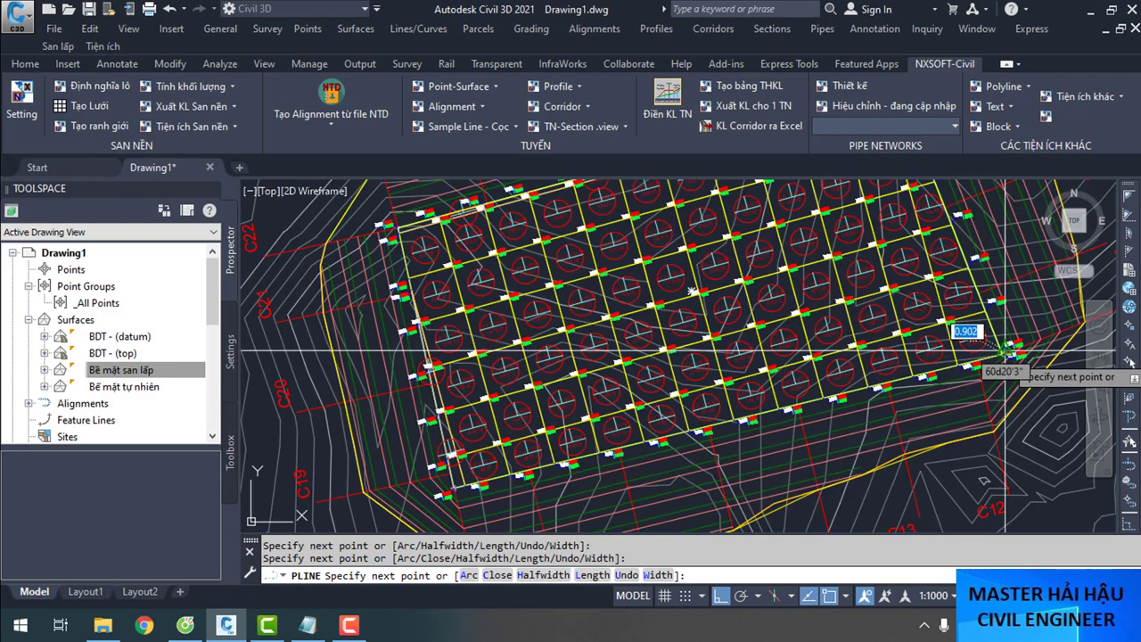
pyautogui.scroll(-4, 981, 375)
pyautogui.scroll(14, 918, 419)
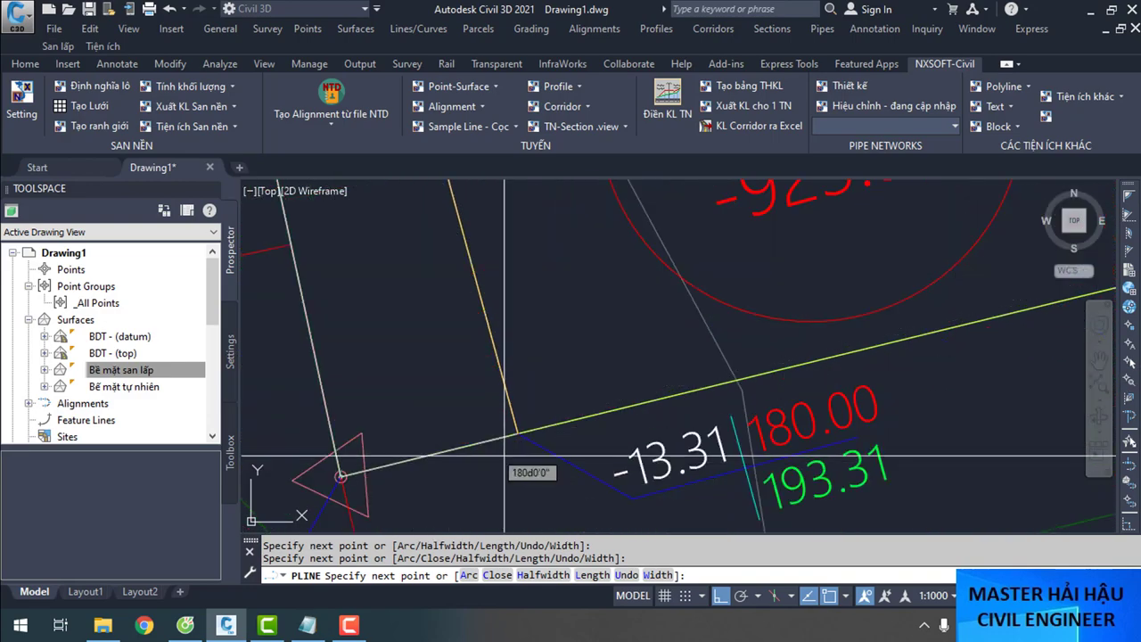
pyautogui.scroll(6, 344, 484)
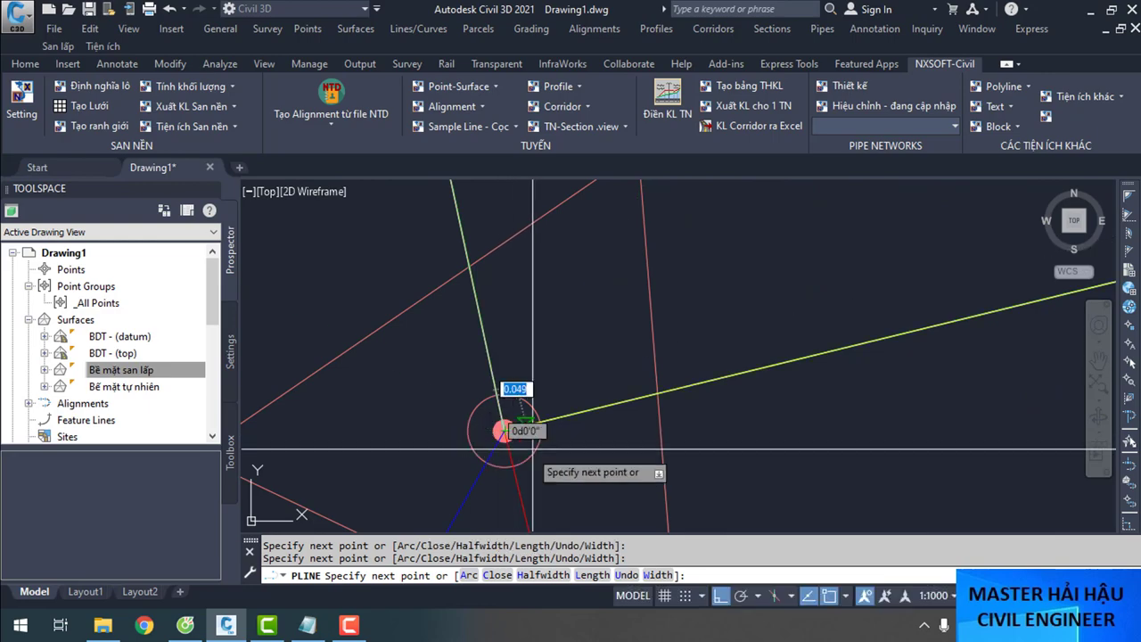
pyautogui.write('c')
pyautogui.press('Return')
# Check the new pad outline's area, length and closed state in its properties
pyautogui.scroll(-3, 535, 438)
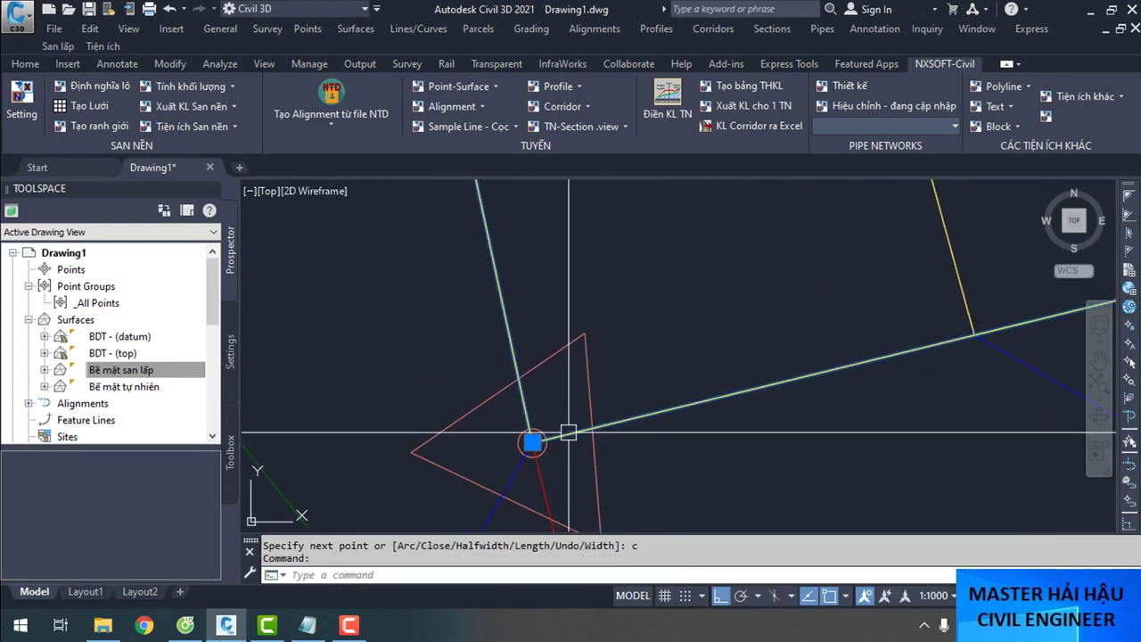
pyautogui.scroll(-10, 568, 433)
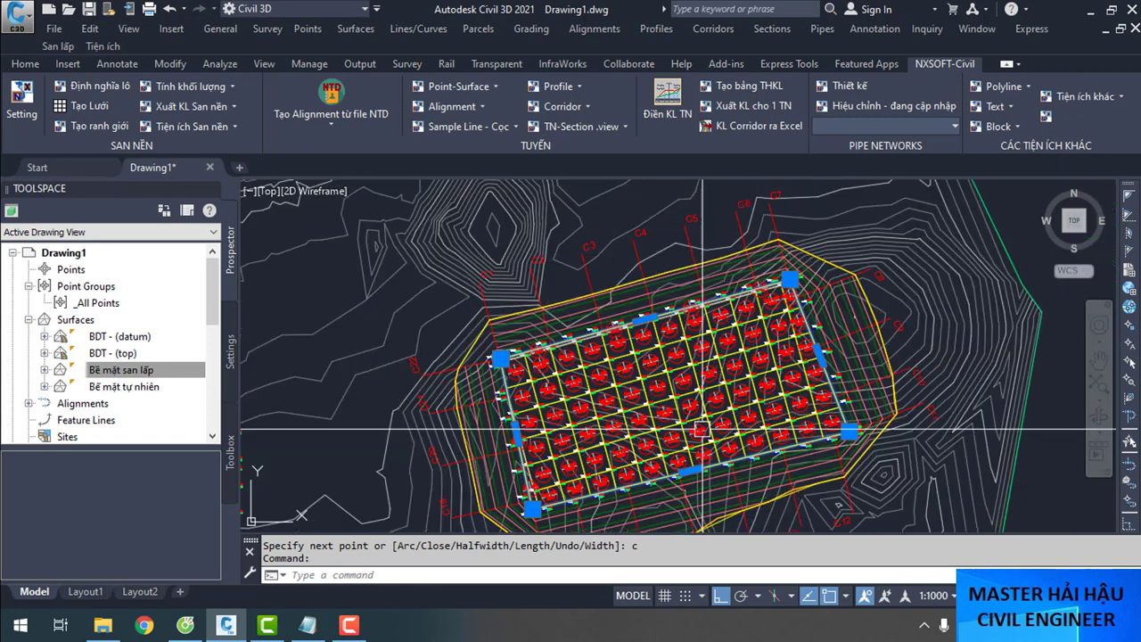
pyautogui.hotkey('ctrl', '1')
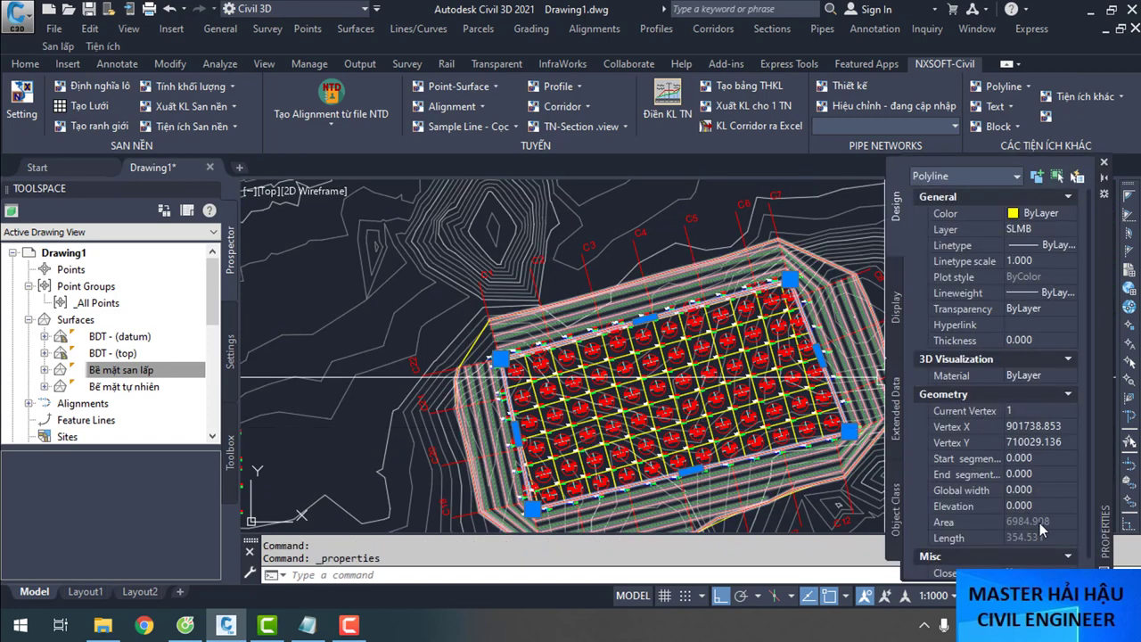
pyautogui.scroll(-1, 1086, 526)
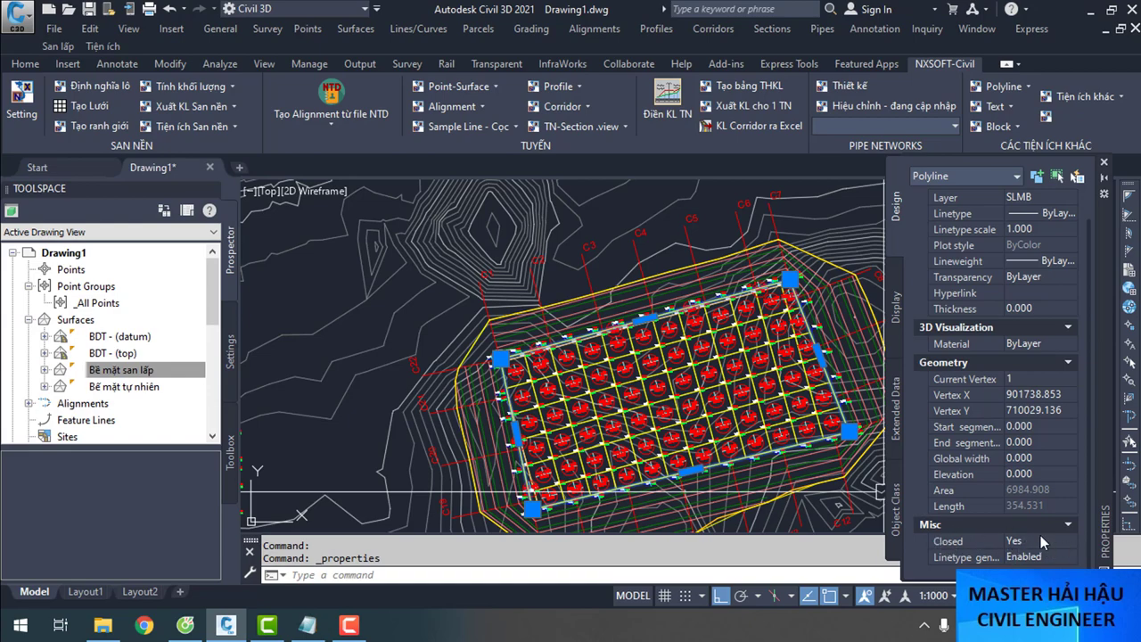
pyautogui.click(1104, 166)
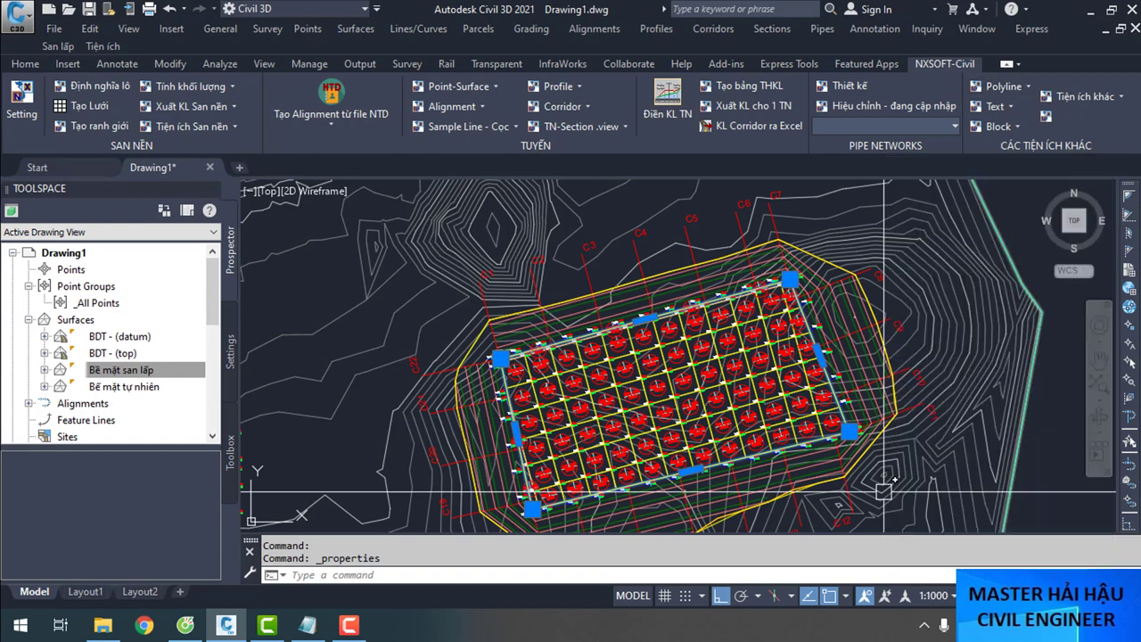
pyautogui.press('Escape')
# Define the outer slope boundary as calculation lot Taluy.Lo2, with the inner pad outline as its hole
pyautogui.scroll(5, 402, 299)
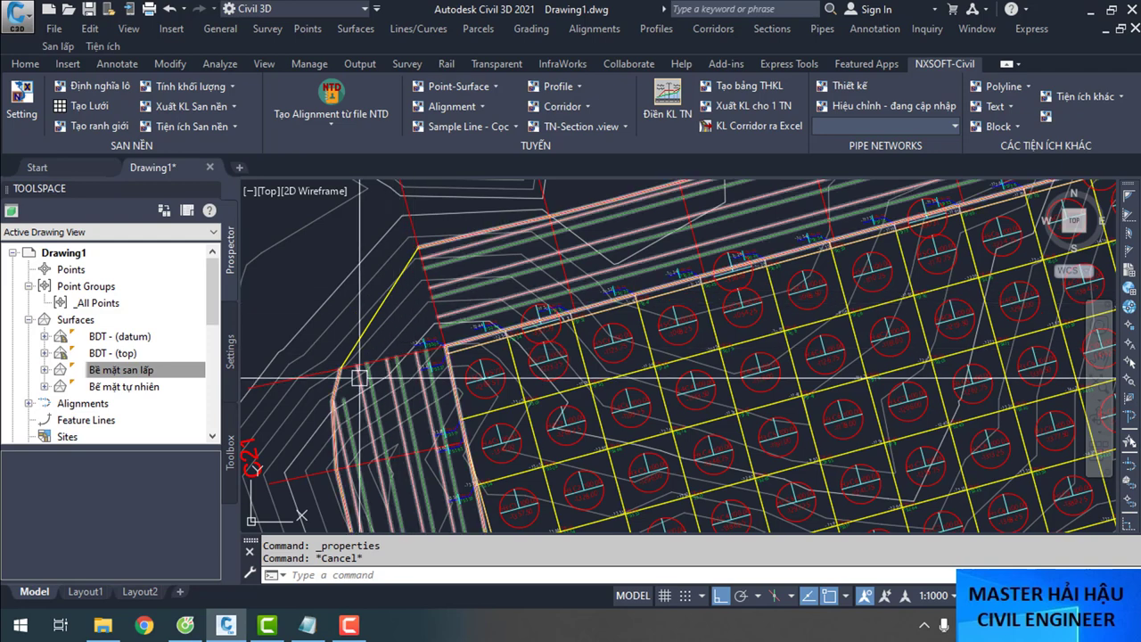
pyautogui.click(88, 83)
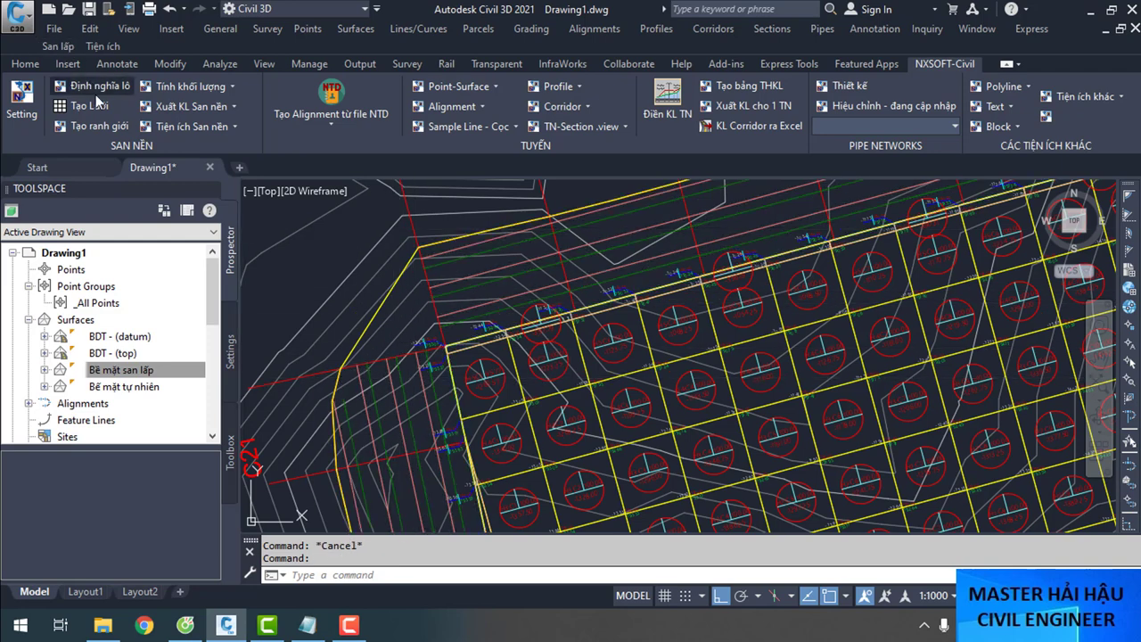
pyautogui.click(408, 314)
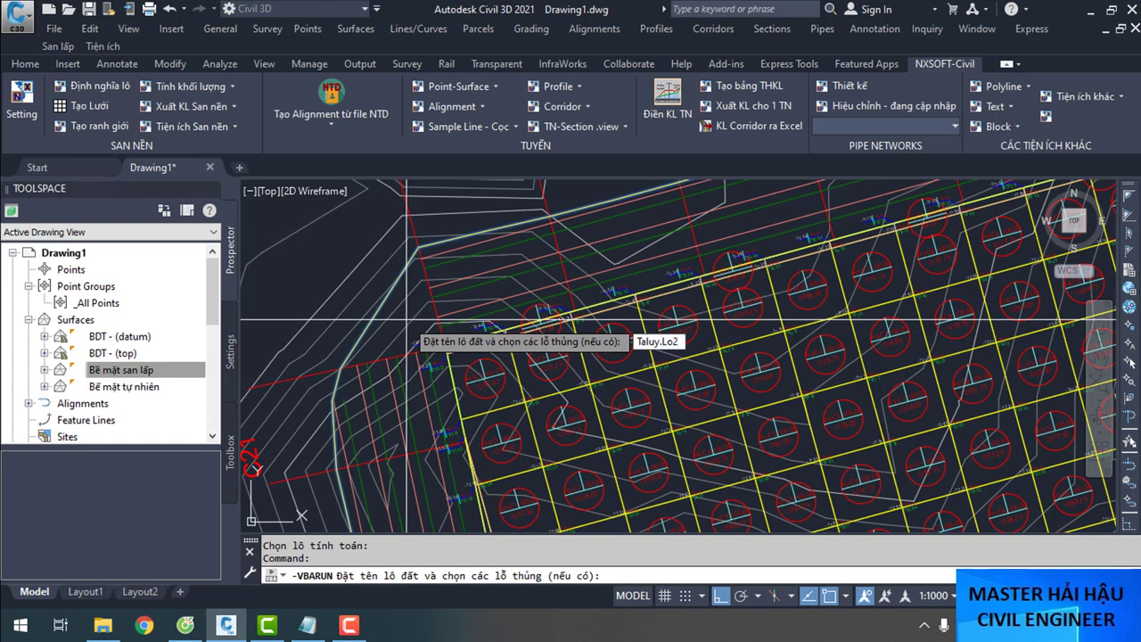
pyautogui.write('Taluy.Lo2')
pyautogui.press('Return')
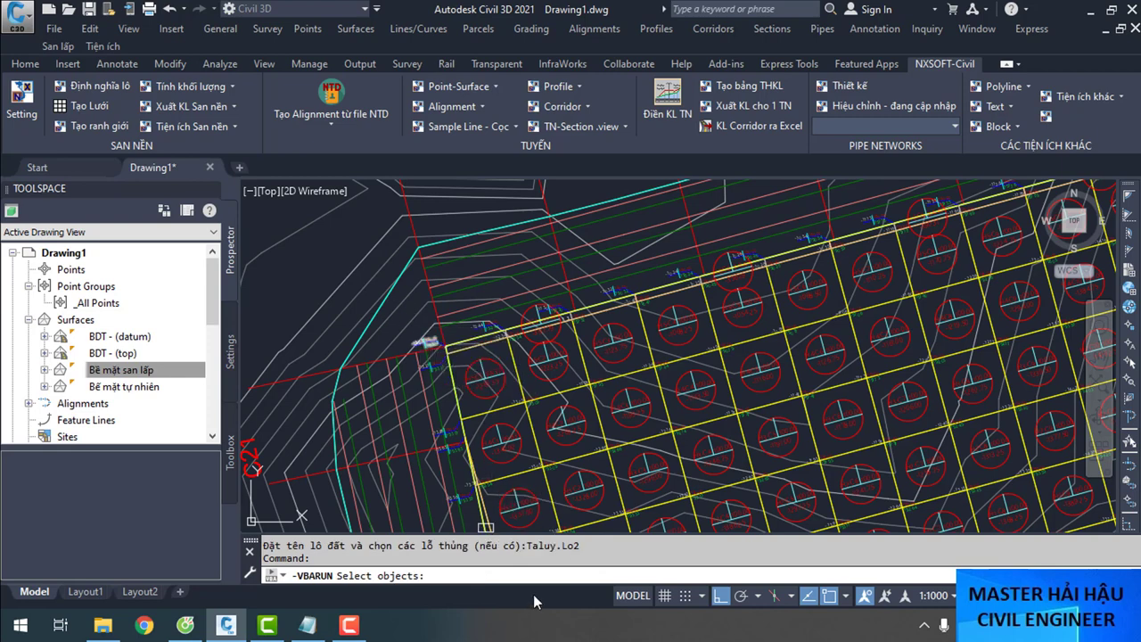
pyautogui.click(452, 399)
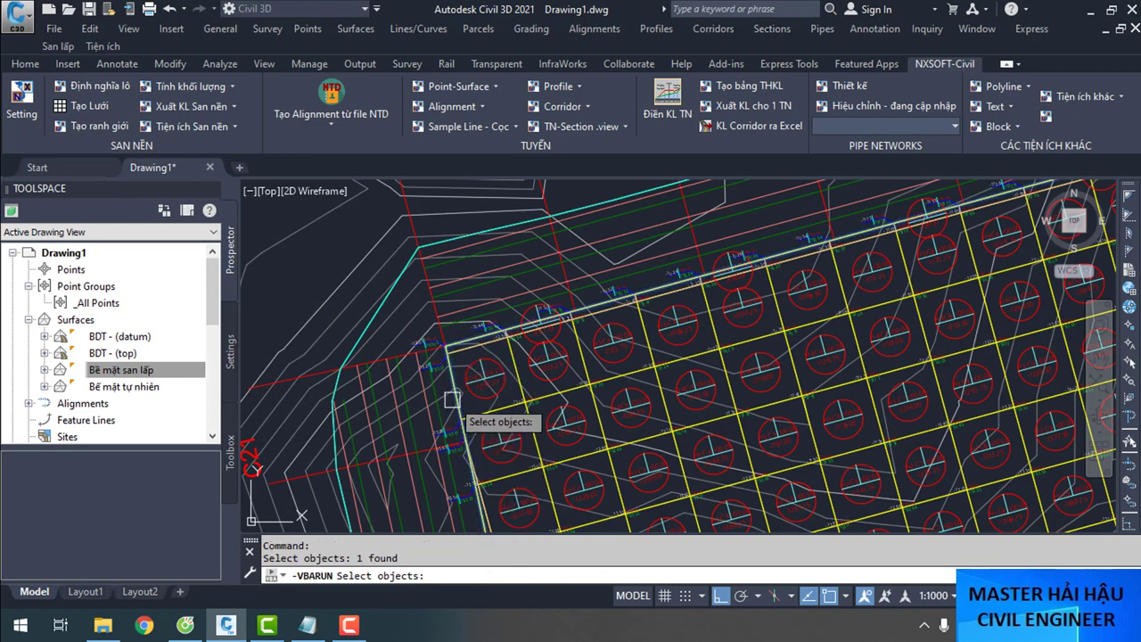
pyautogui.press('Return')
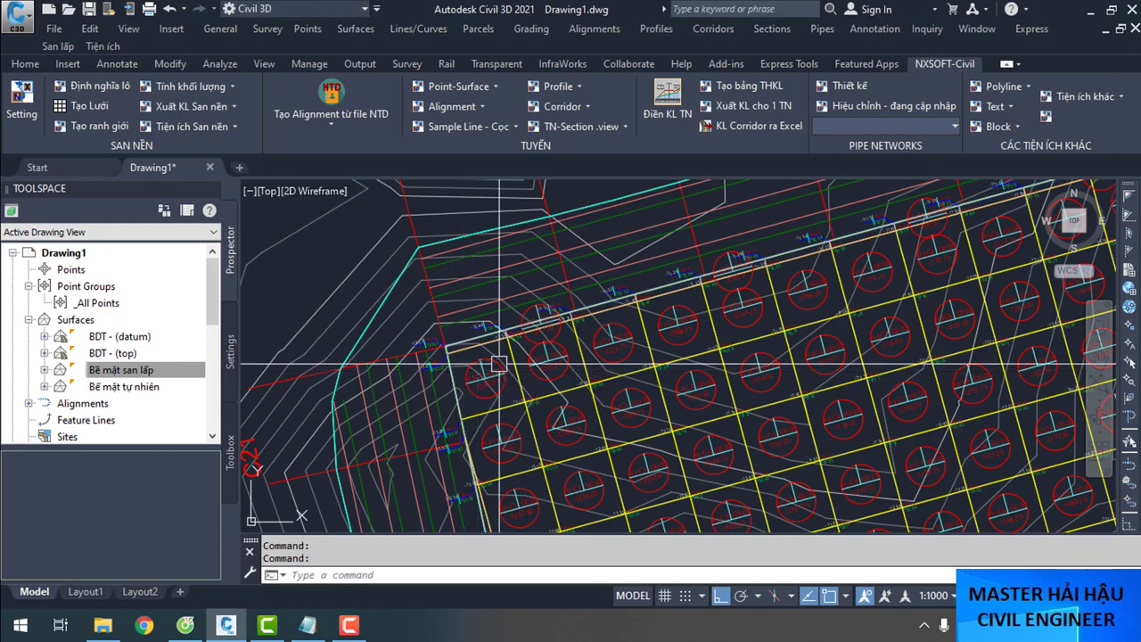
# Set the direction angle of a new NXSOFT calculation grid by picking two points along the pad's north edge
pyautogui.scroll(-5, 473, 366)
pyautogui.scroll(4, 627, 265)
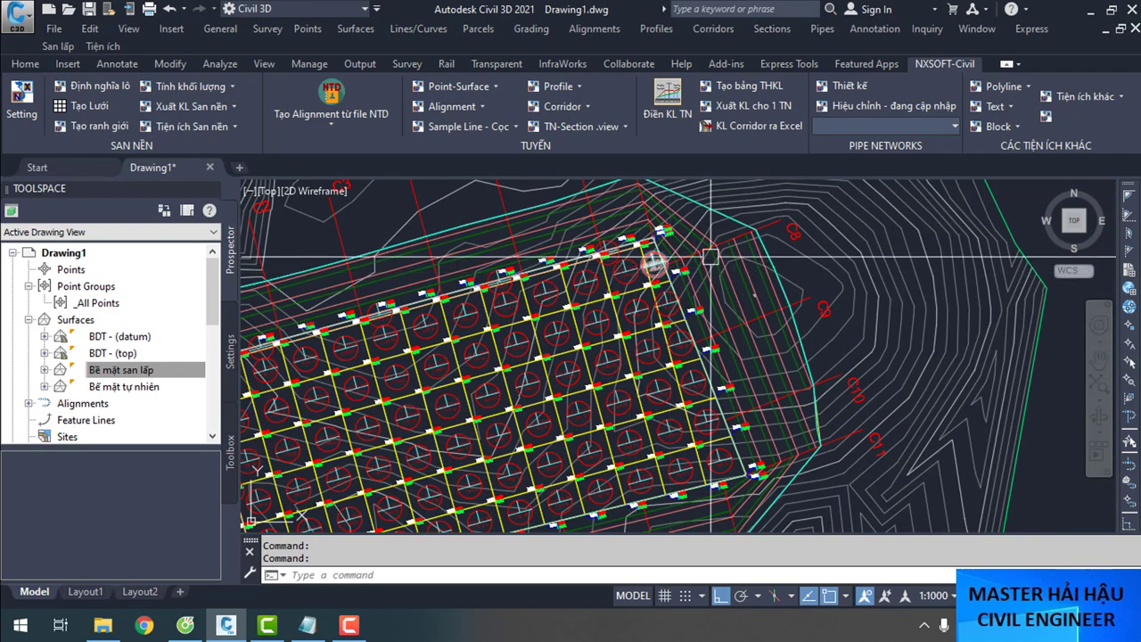
pyautogui.click(91, 106)
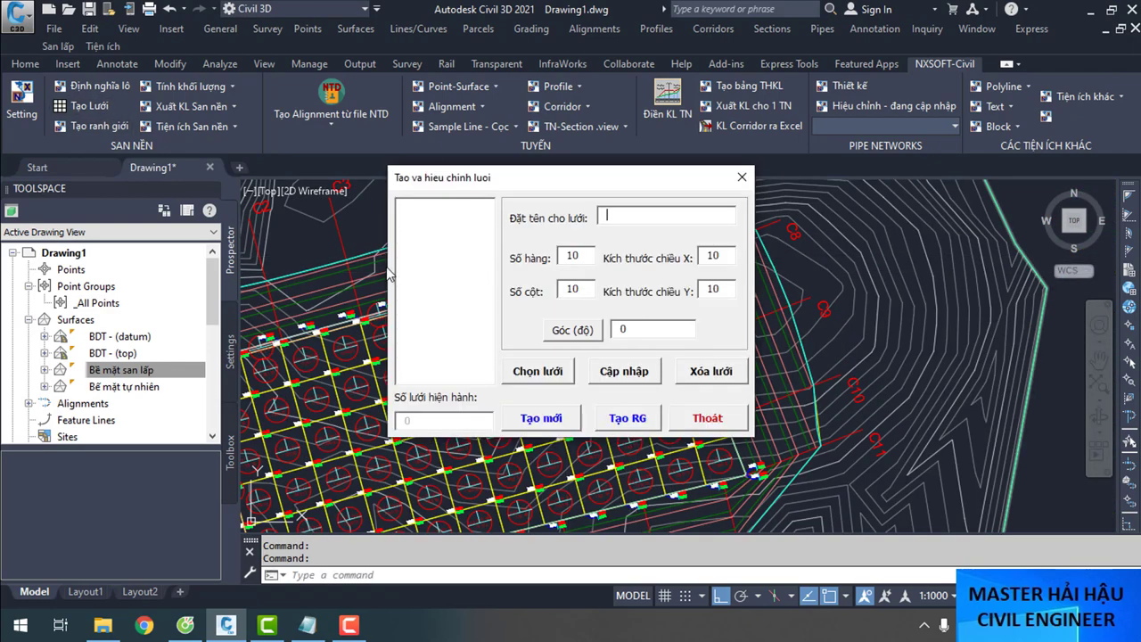
pyautogui.press('Return')
pyautogui.scroll(-4, 571, 321)
pyautogui.scroll(8, 463, 361)
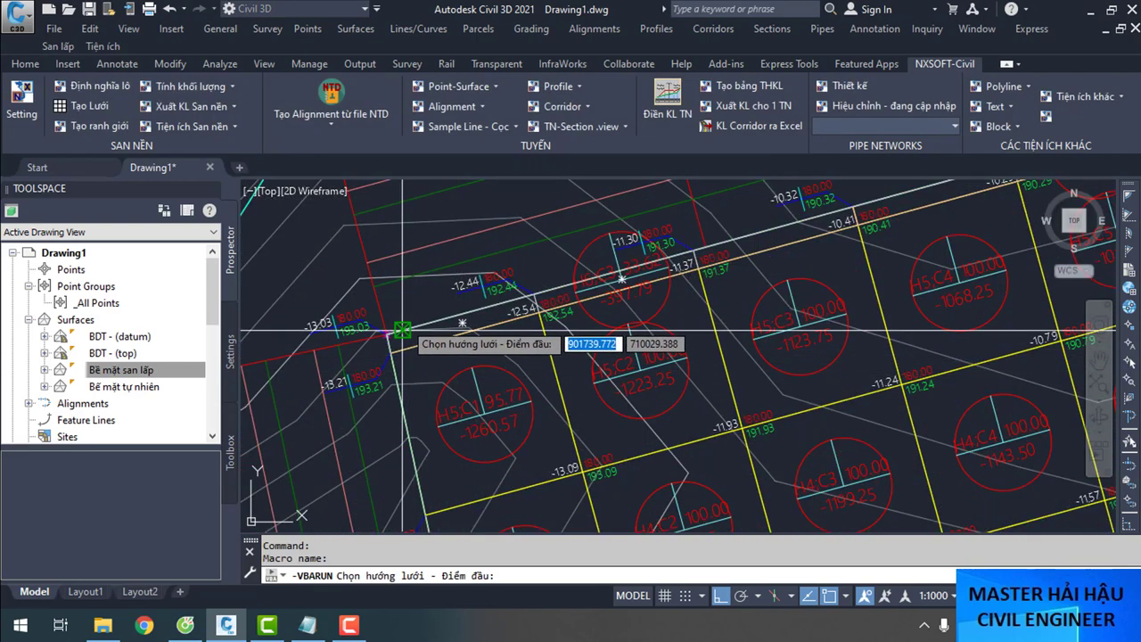
pyautogui.scroll(4, 462, 322)
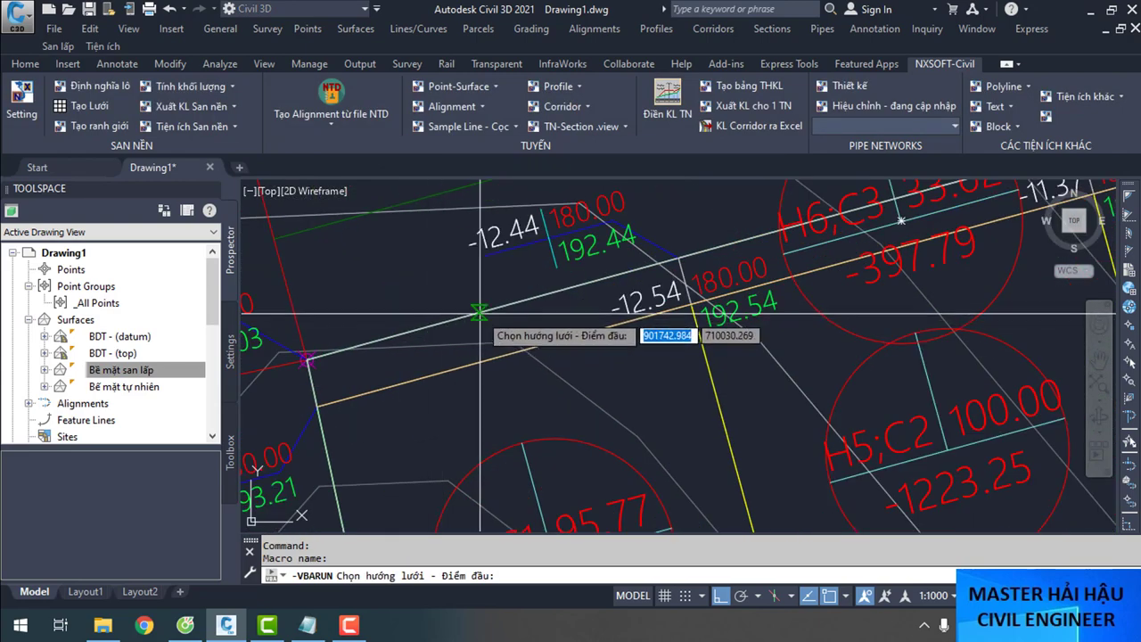
pyautogui.scroll(-4, 490, 357)
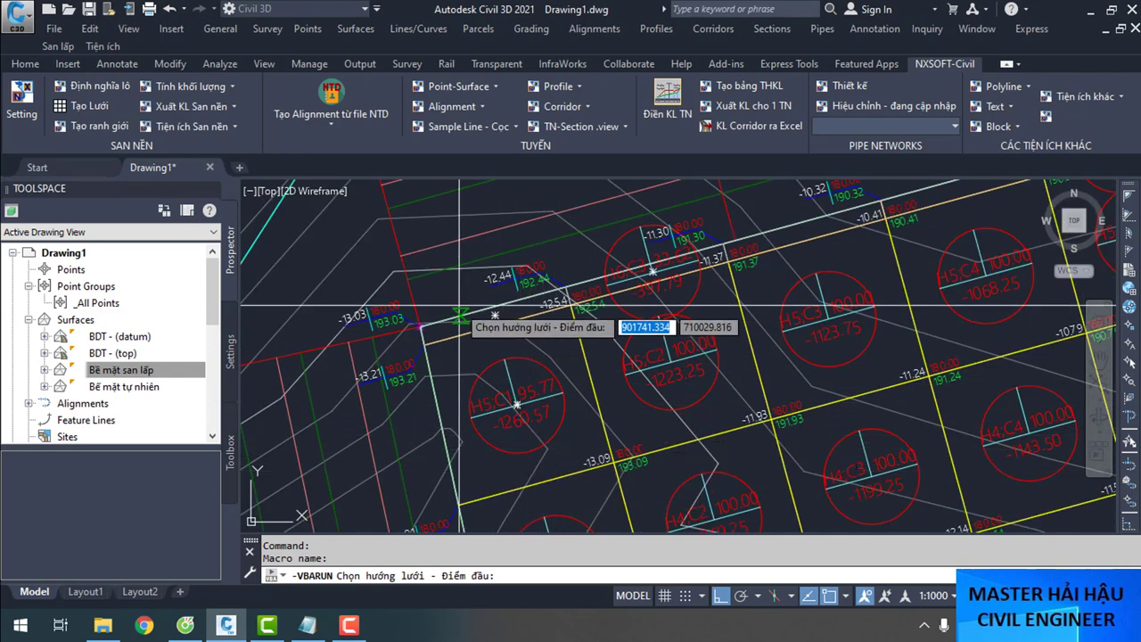
pyautogui.scroll(4, 468, 308)
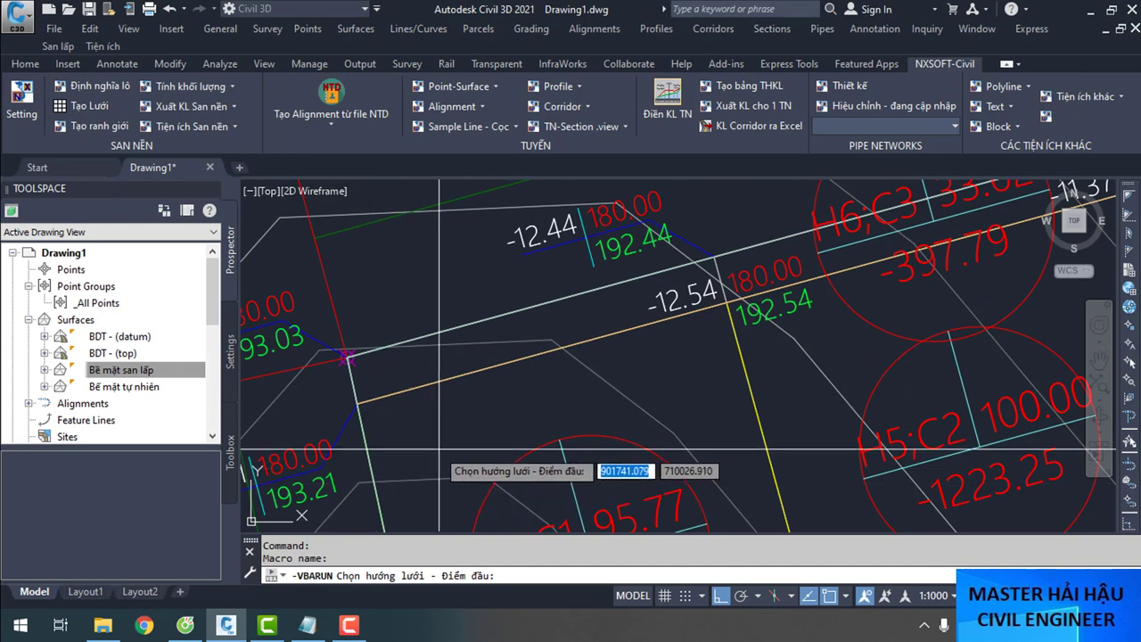
pyautogui.scroll(-2, 829, 450)
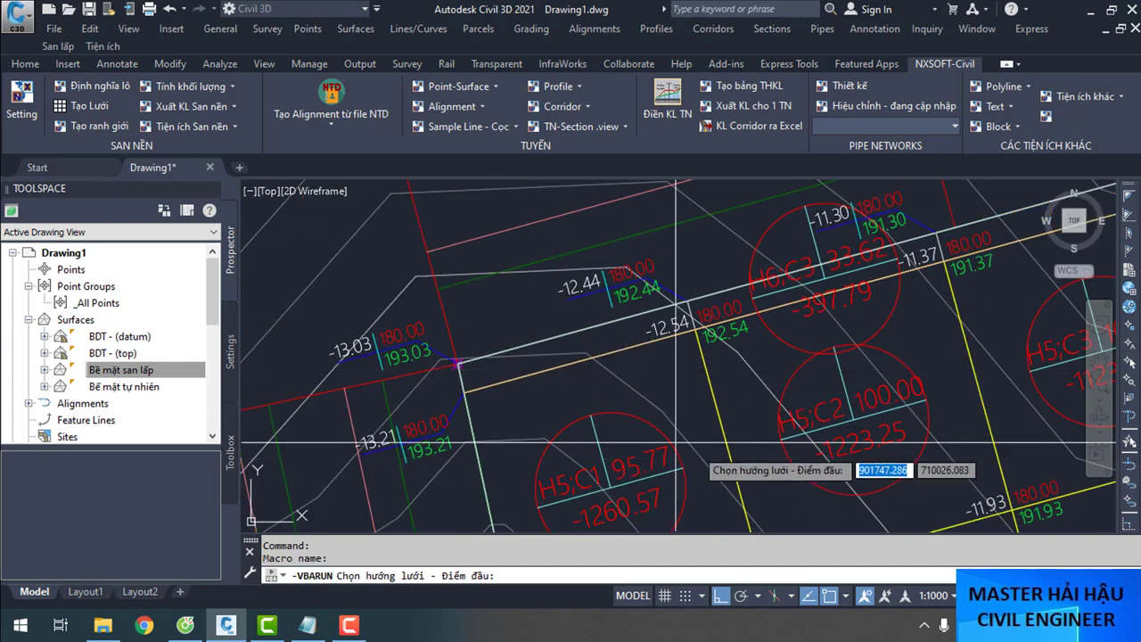
pyautogui.scroll(2, 678, 365)
pyautogui.click(533, 340)
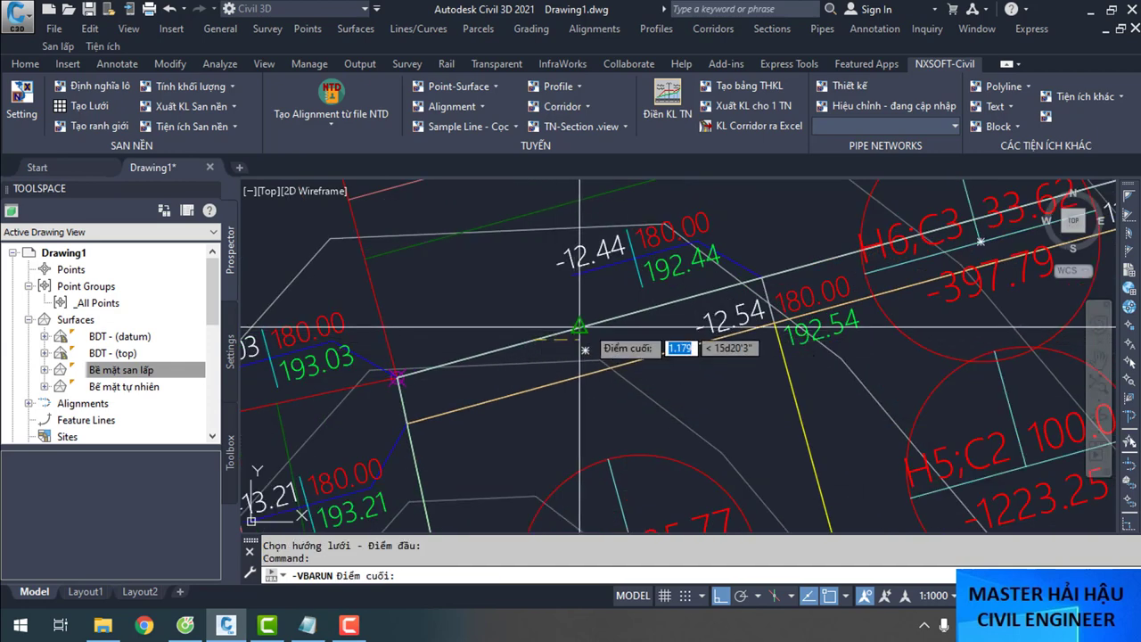
pyautogui.scroll(-6, 580, 327)
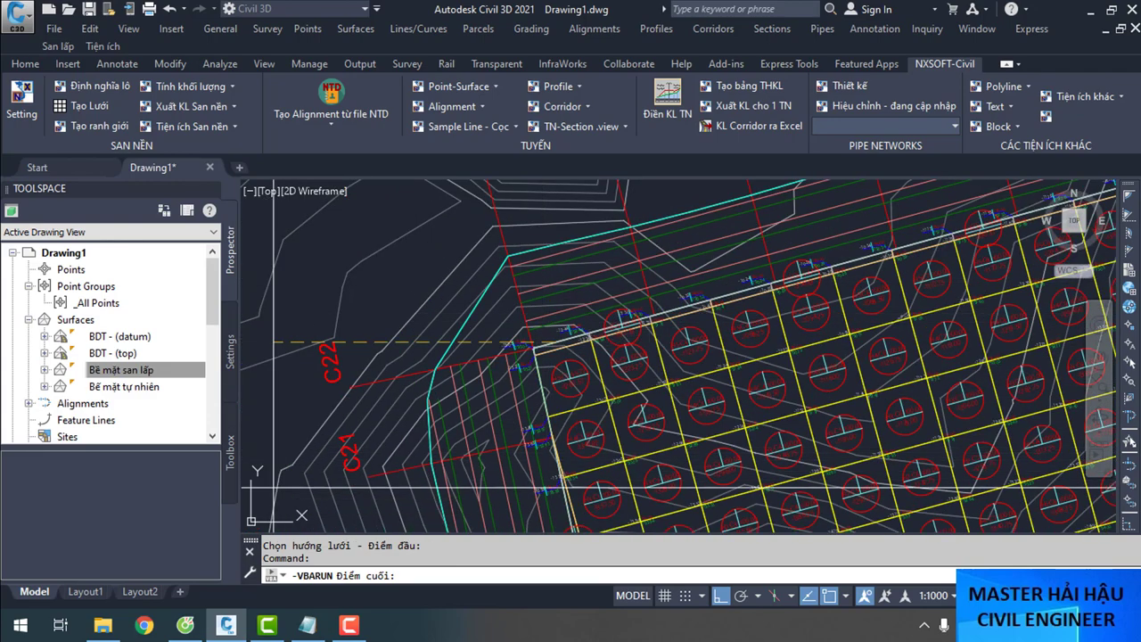
pyautogui.scroll(5, 549, 357)
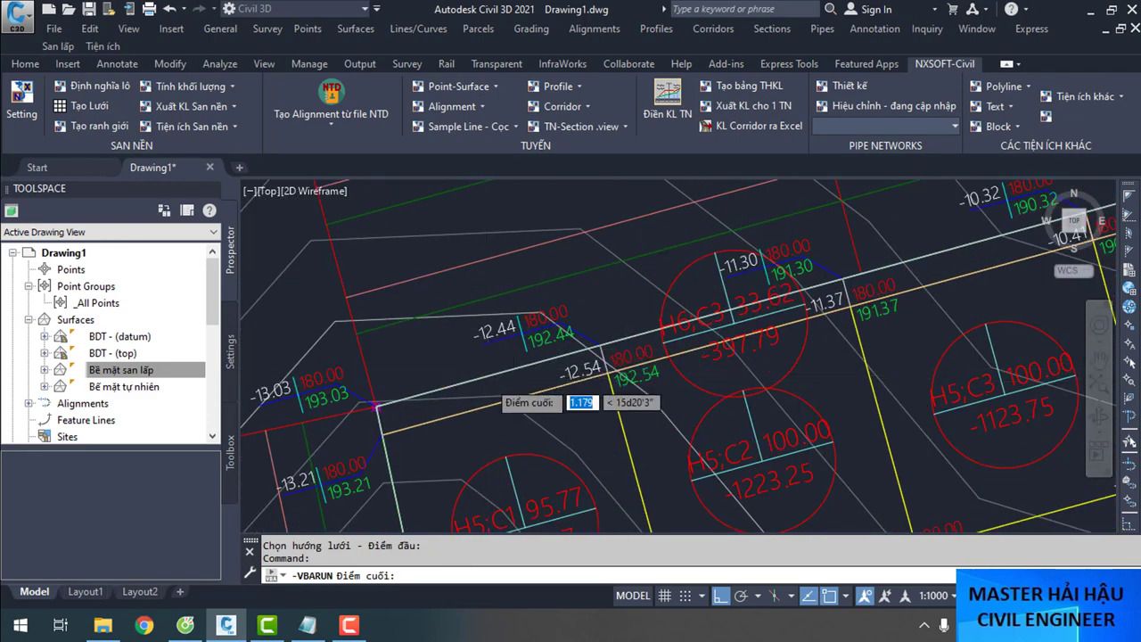
pyautogui.click(522, 367)
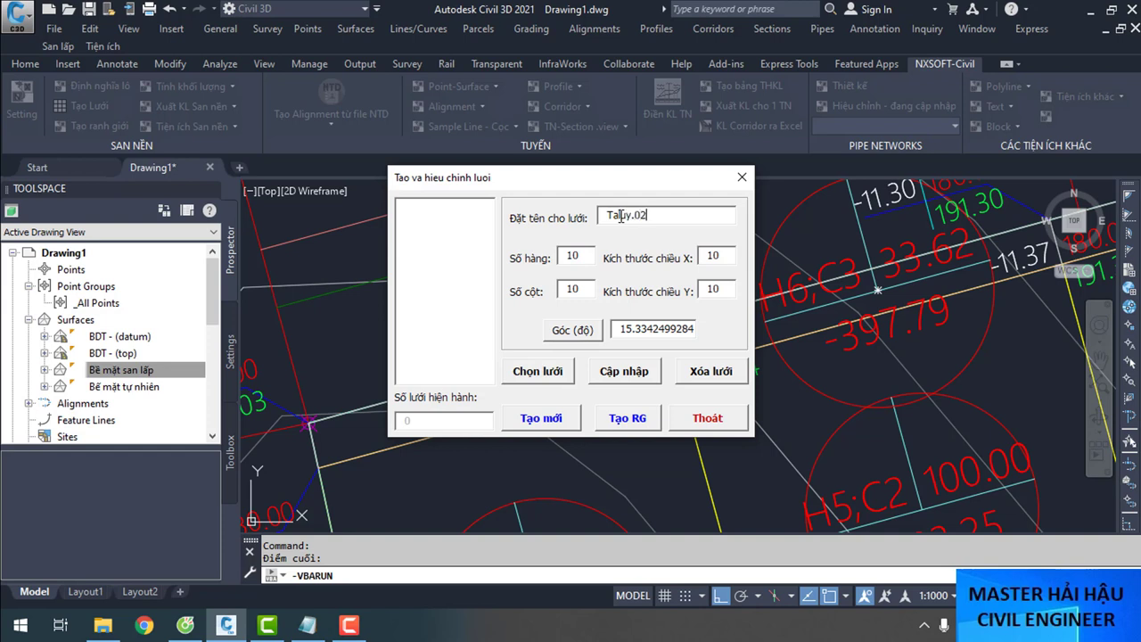
# Create the grid as Taluy.02 with 10 rows, 10 columns and 10 by 10 cells, inserted at the slope boundary's southwest corner
pyautogui.click(542, 419)
pyautogui.scroll(-10, 492, 294)
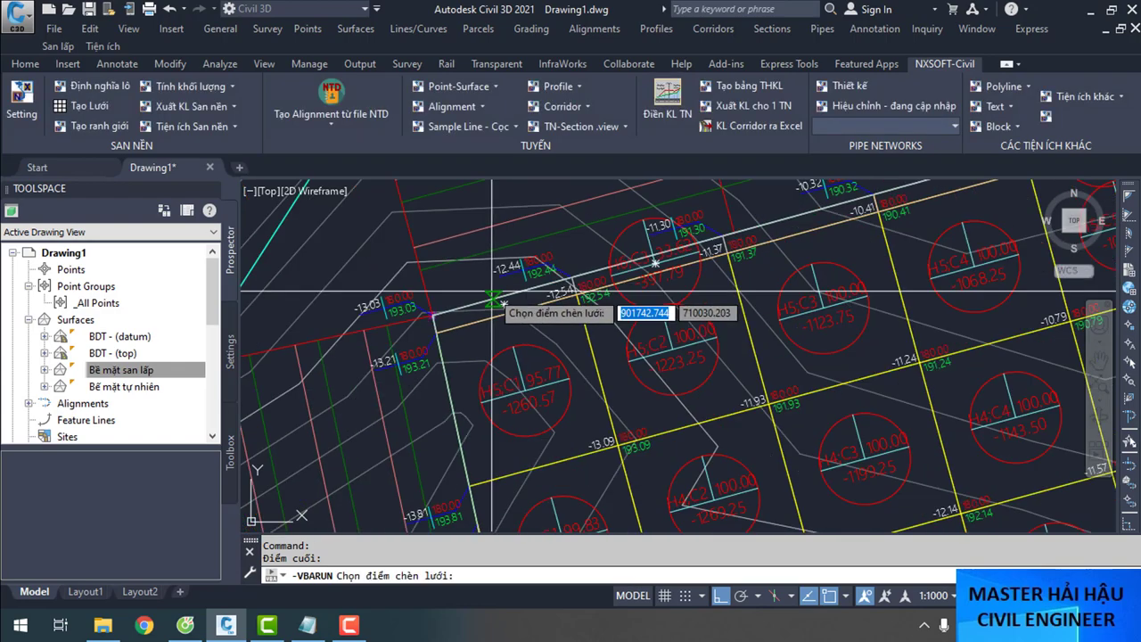
pyautogui.scroll(5, 566, 513)
pyautogui.moveTo(562, 440); pyautogui.dragTo(568, 427, button='middle')
pyautogui.scroll(8, 568, 427)
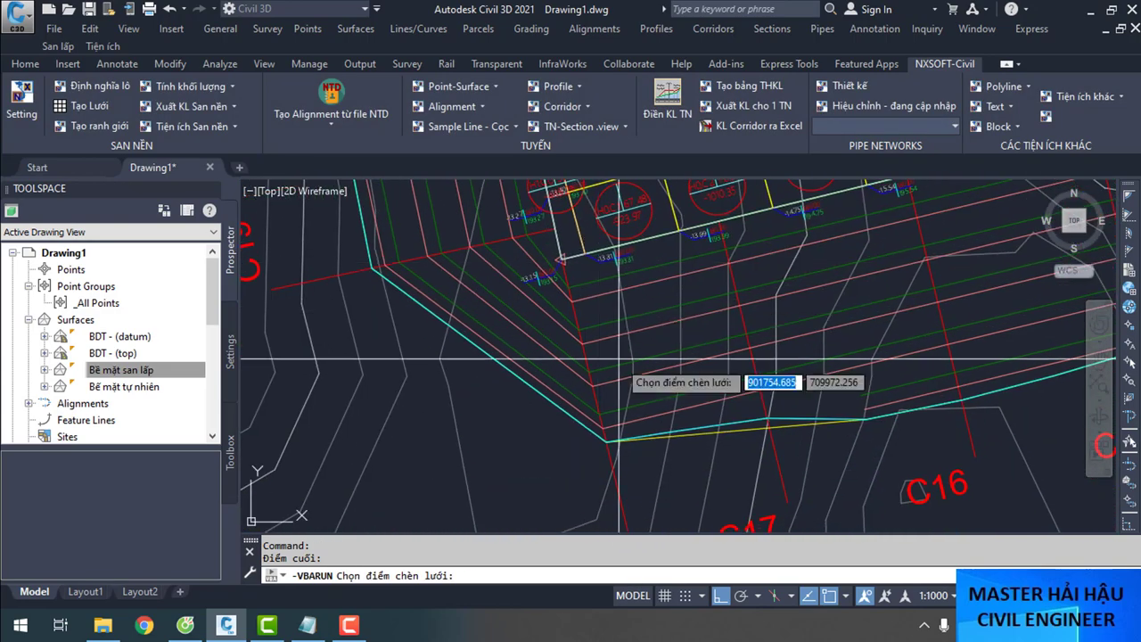
pyautogui.click(616, 474)
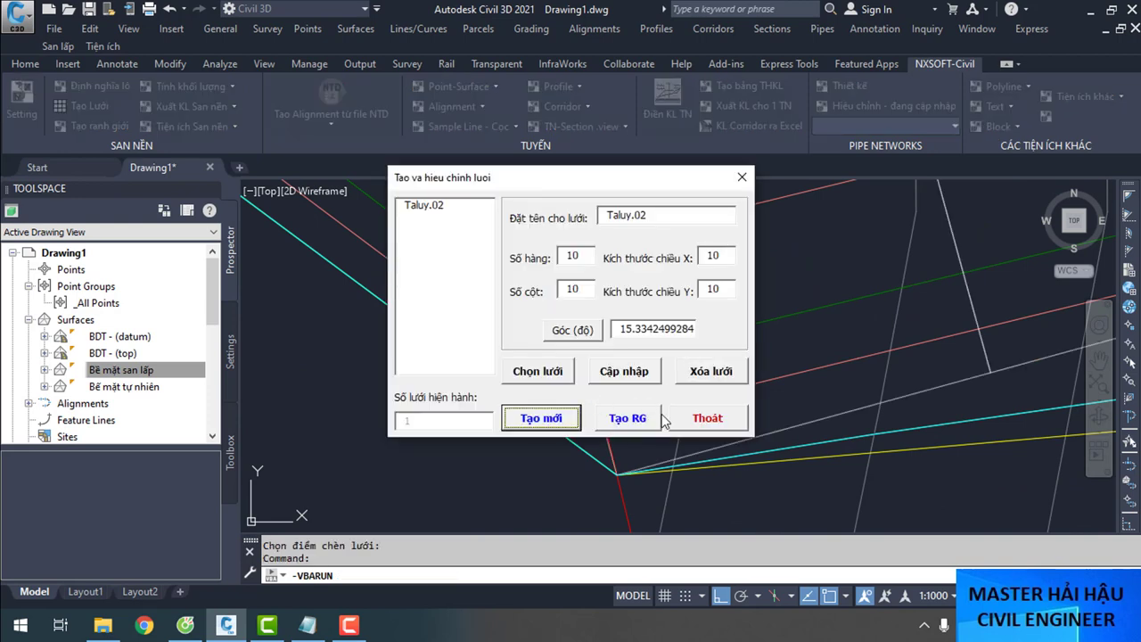
pyautogui.click(710, 420)
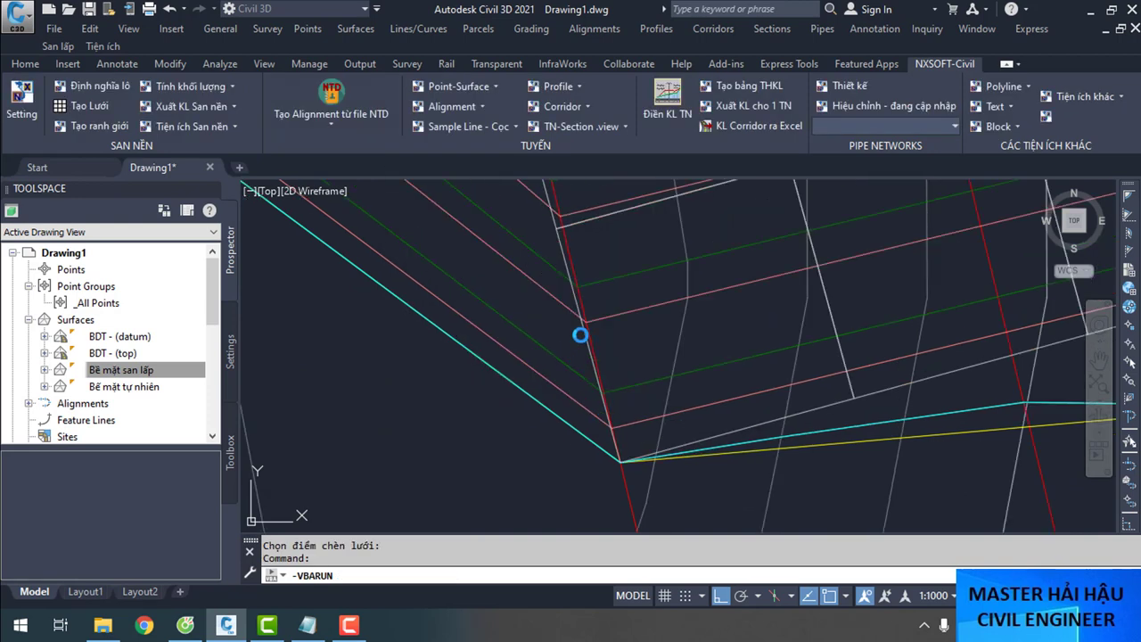
# Move the Taluy.02 grid from the pad's southwest corner to the slope boundary vertex near section C19
pyautogui.click(567, 275)
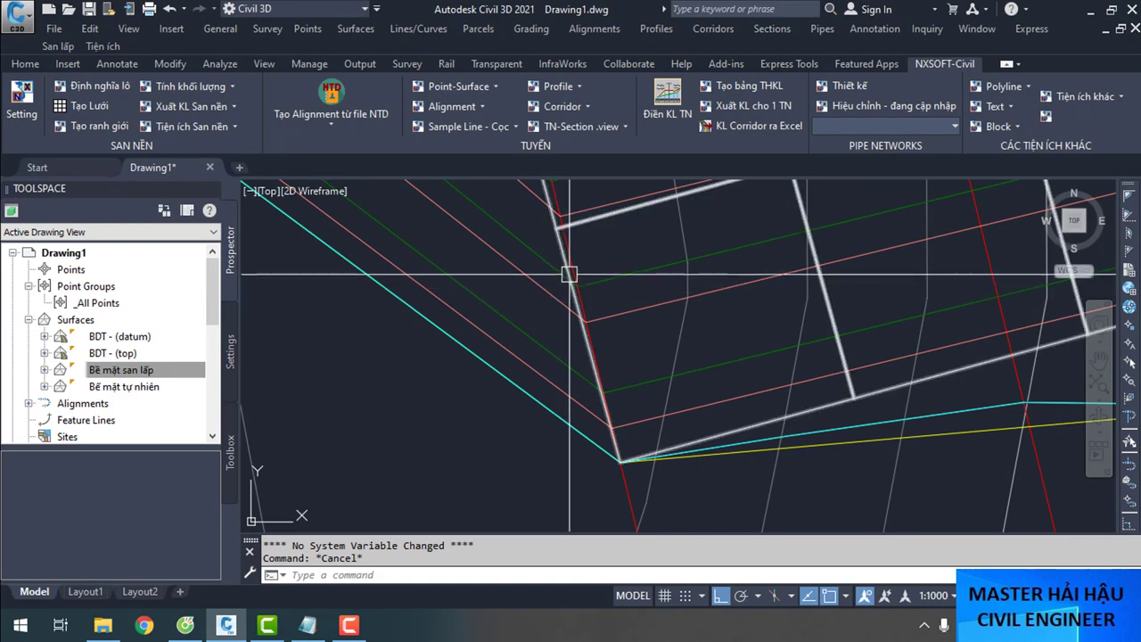
pyautogui.scroll(-2, 567, 275)
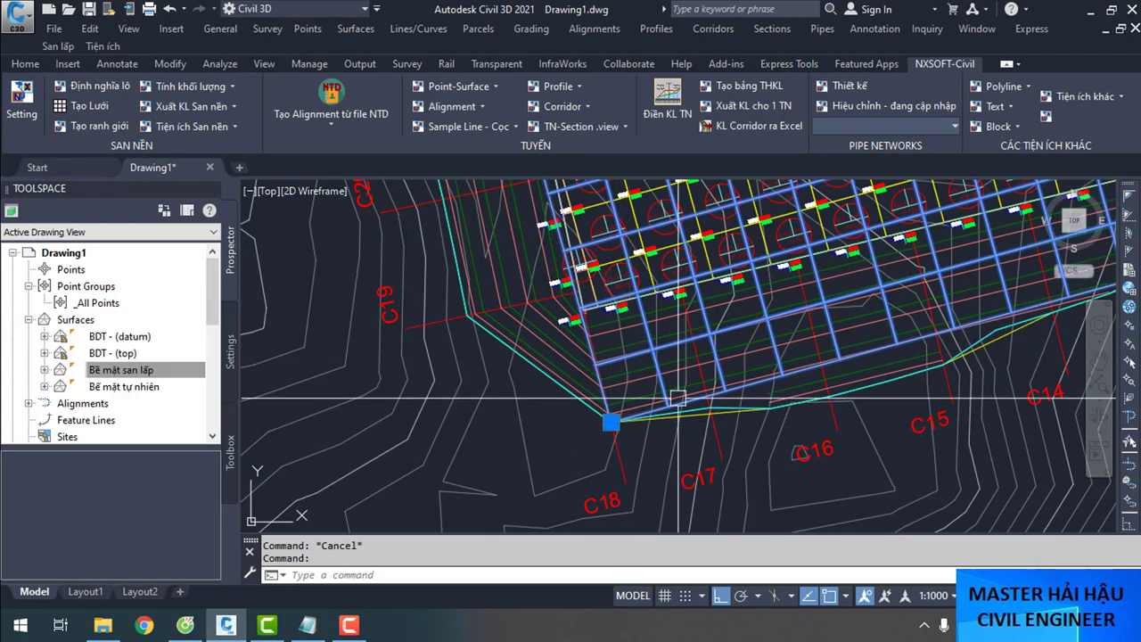
pyautogui.scroll(5, 629, 261)
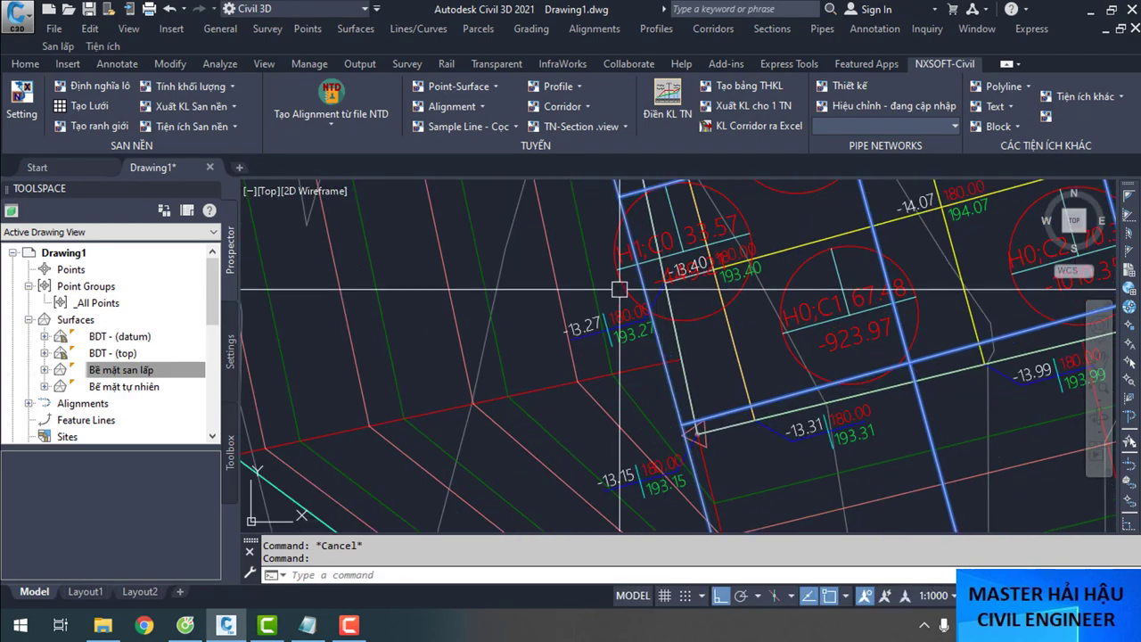
pyautogui.write('m')
pyautogui.press('Return')
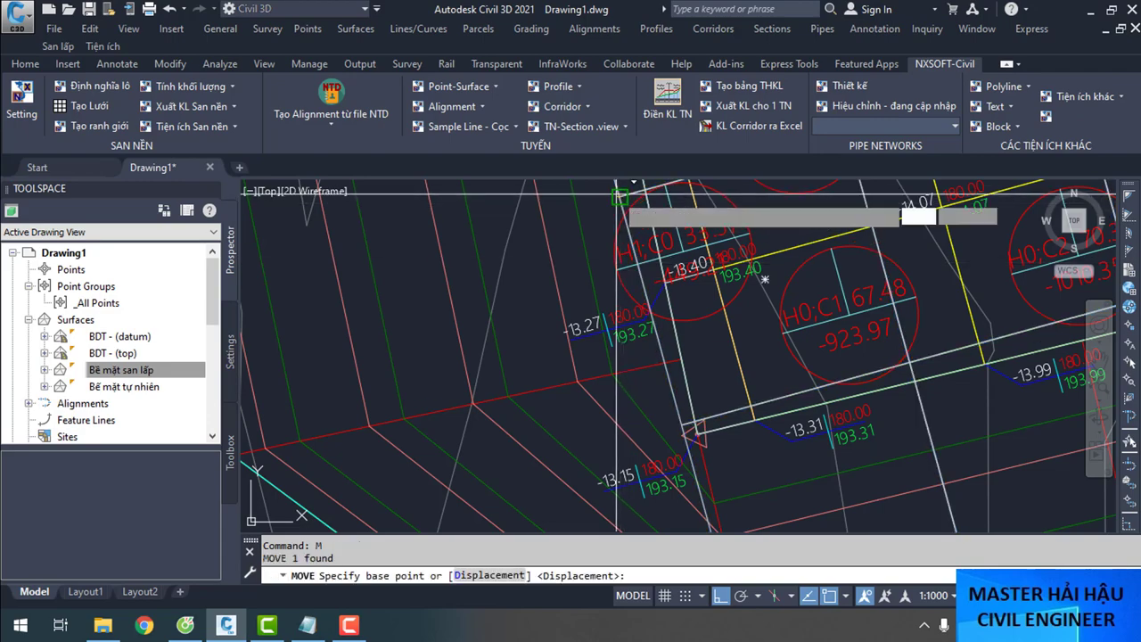
pyautogui.click(696, 434)
pyautogui.scroll(-3, 696, 434)
pyautogui.scroll(4, 535, 334)
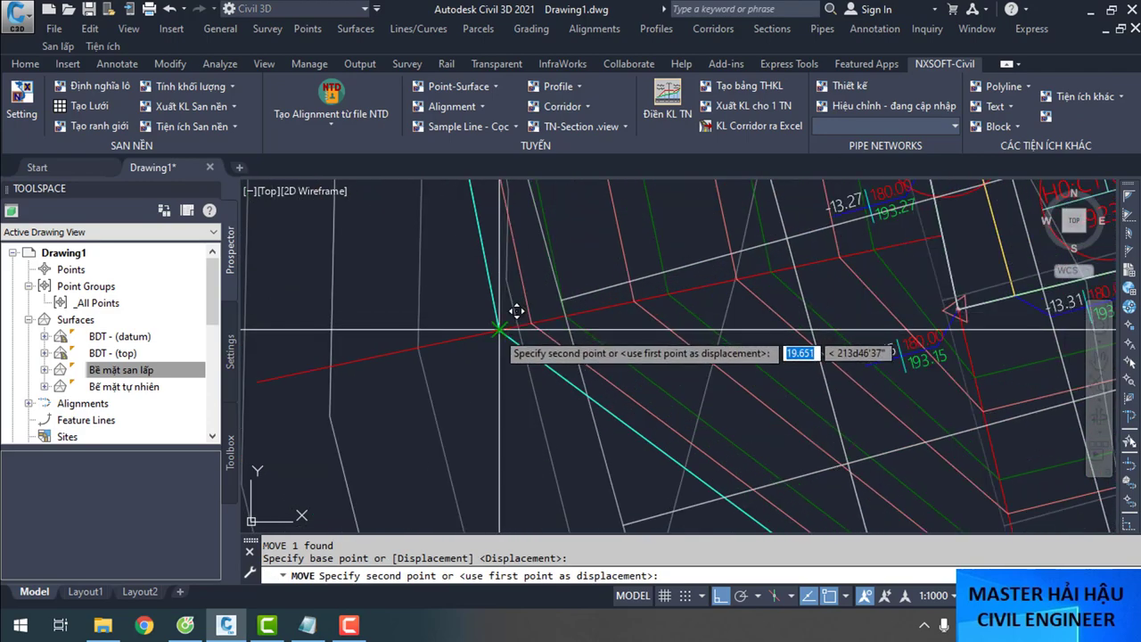
pyautogui.click(496, 322)
pyautogui.scroll(-4, 496, 322)
pyautogui.press('Escape')
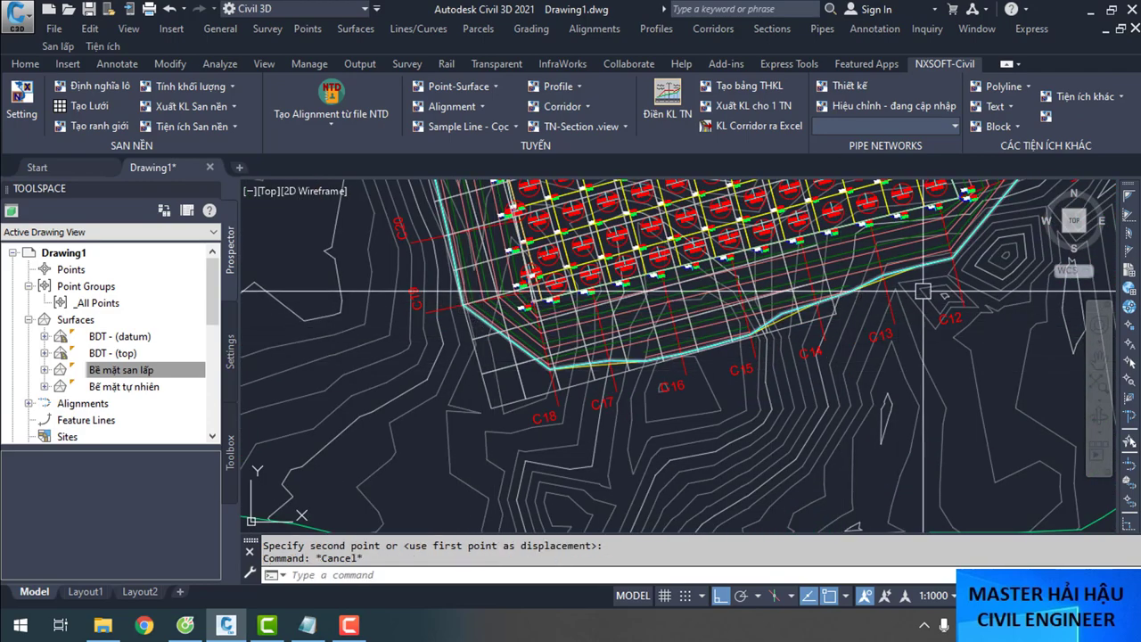
pyautogui.scroll(4, 808, 314)
pyautogui.scroll(-2, 678, 366)
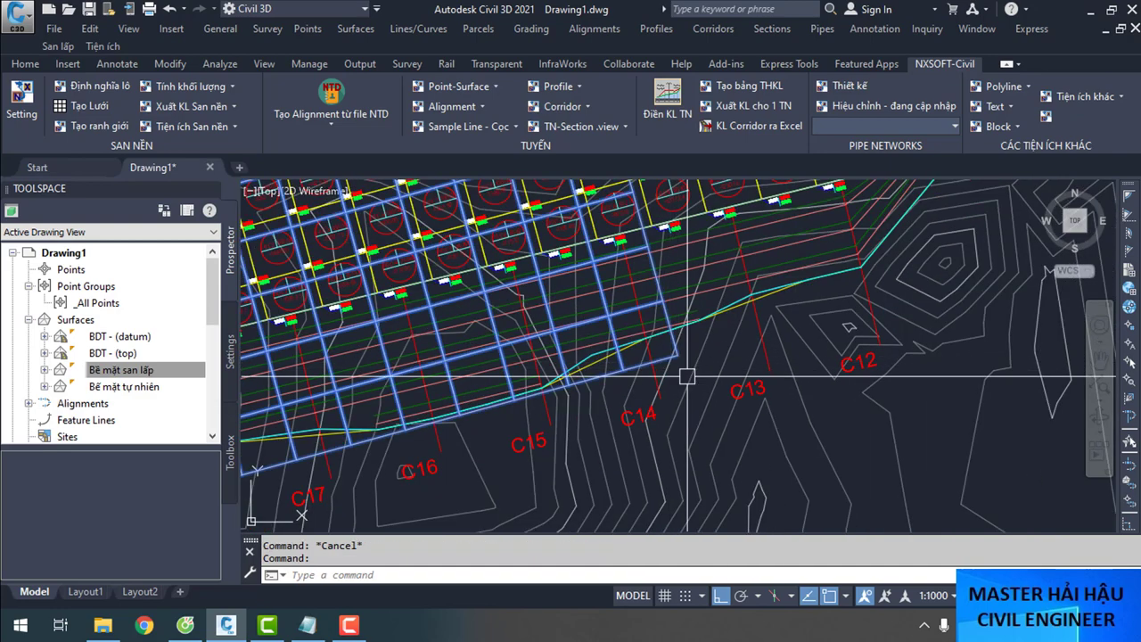
pyautogui.click(87, 105)
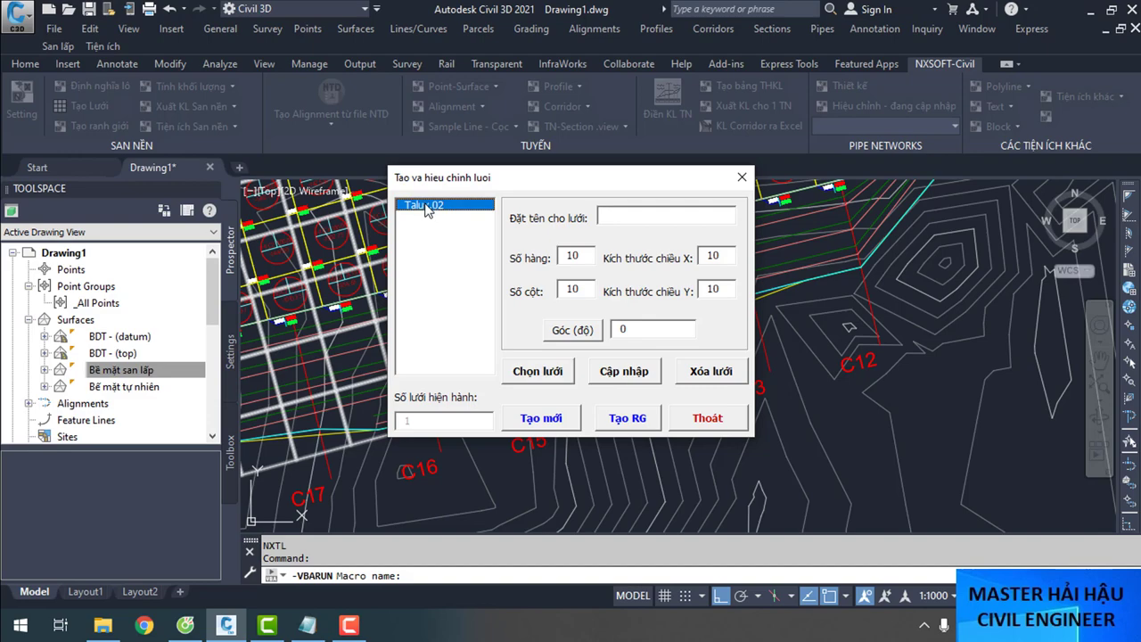
pyautogui.click(734, 424)
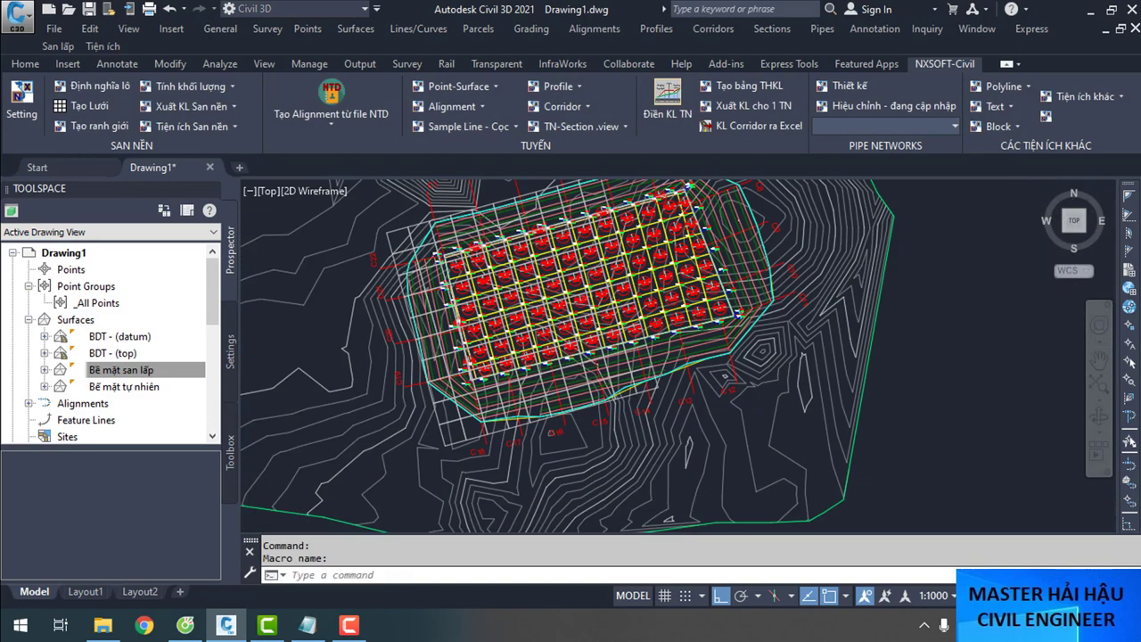
# Update grid Taluy.02 to 20 rows and 10 columns
pyautogui.click(644, 404)
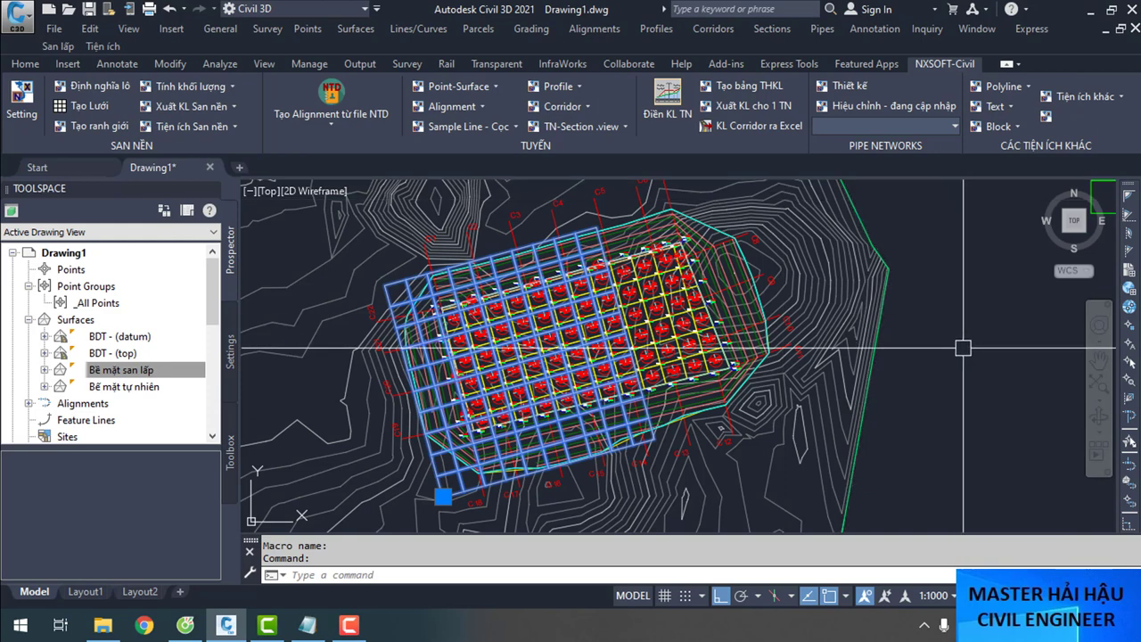
pyautogui.click(90, 103)
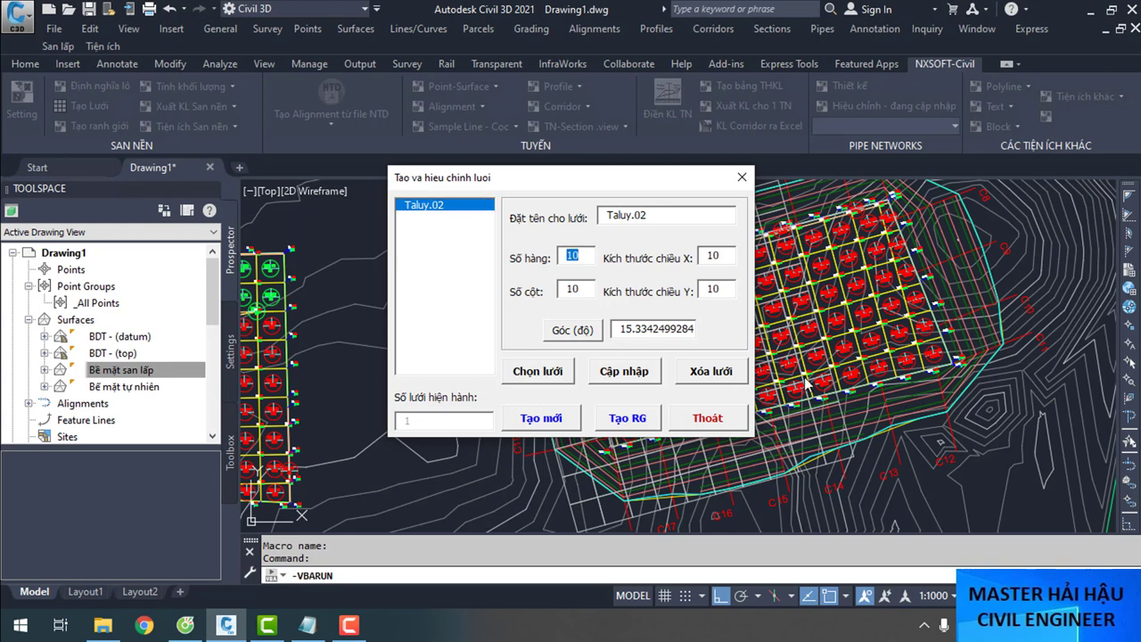
pyautogui.click(624, 372)
pyautogui.scroll(-3, 749, 379)
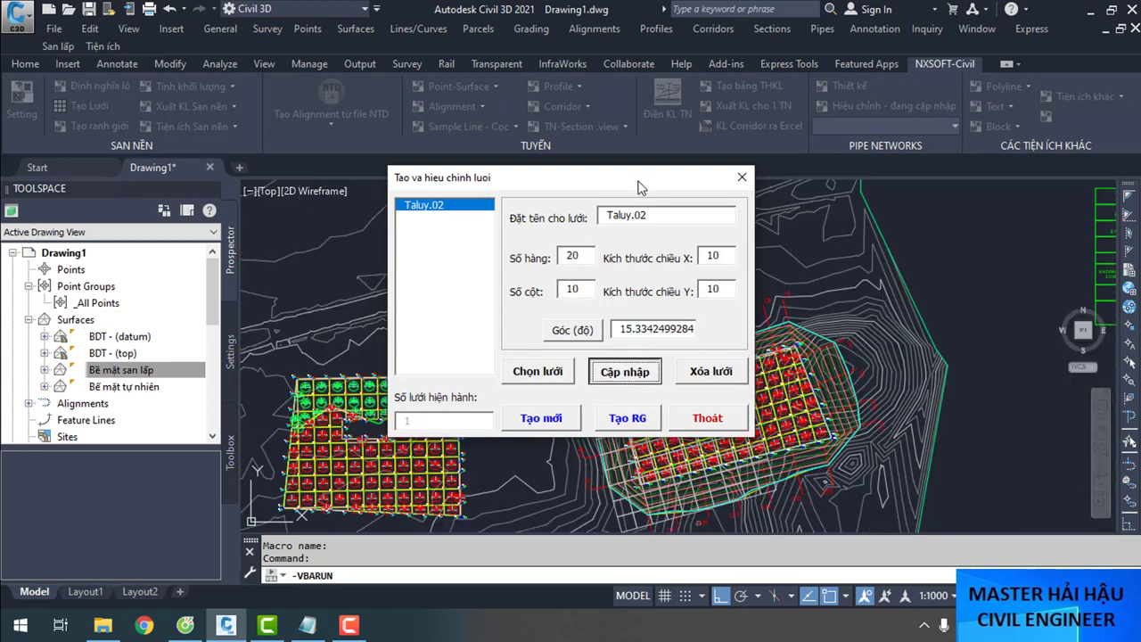
# Update grid Taluy.02 to 10 rows and 20 columns, and close the grid editor
pyautogui.moveTo(624, 178)
pyautogui.mouseDown()
pyautogui.moveTo(542, 331)
pyautogui.moveTo(516, 298)
pyautogui.moveTo(416, 267)
pyautogui.mouseUp()
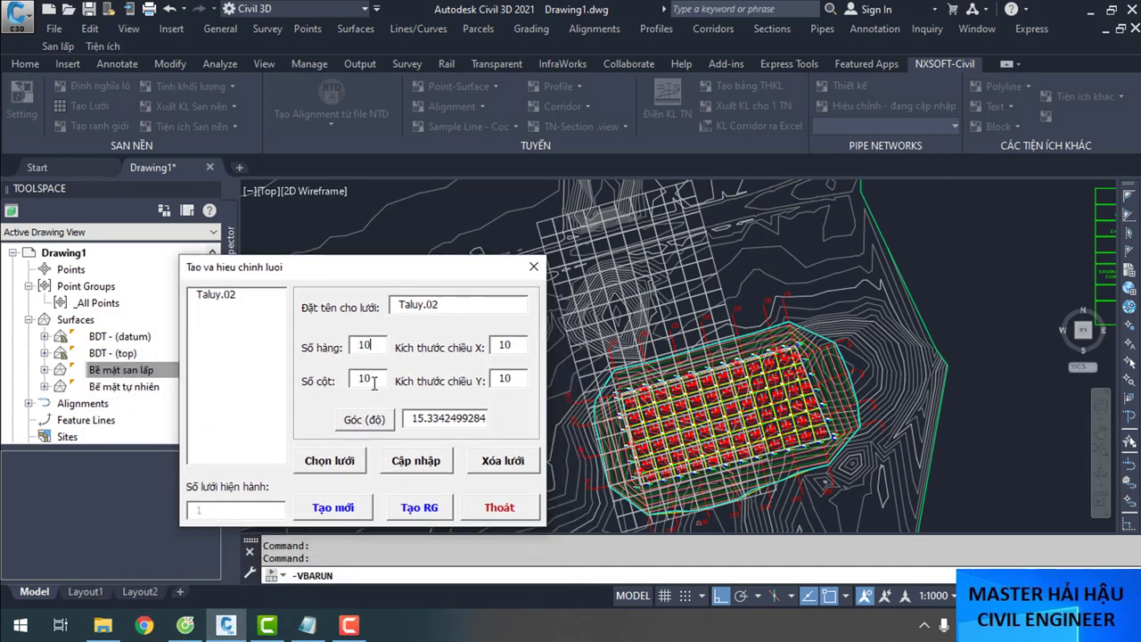
pyautogui.click(407, 461)
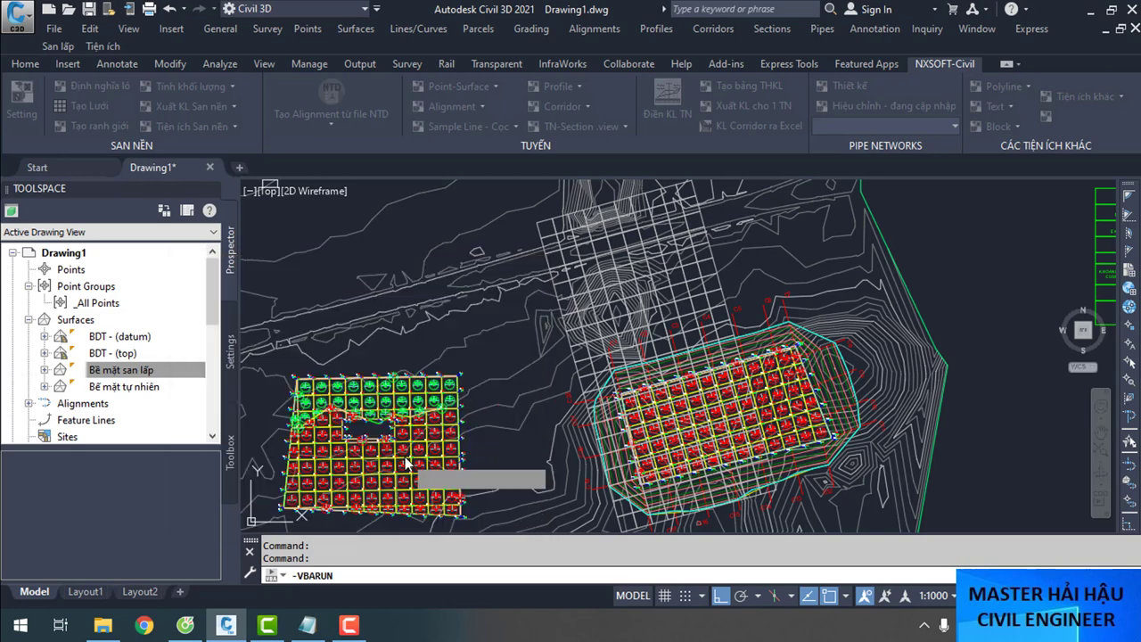
pyautogui.click(719, 300)
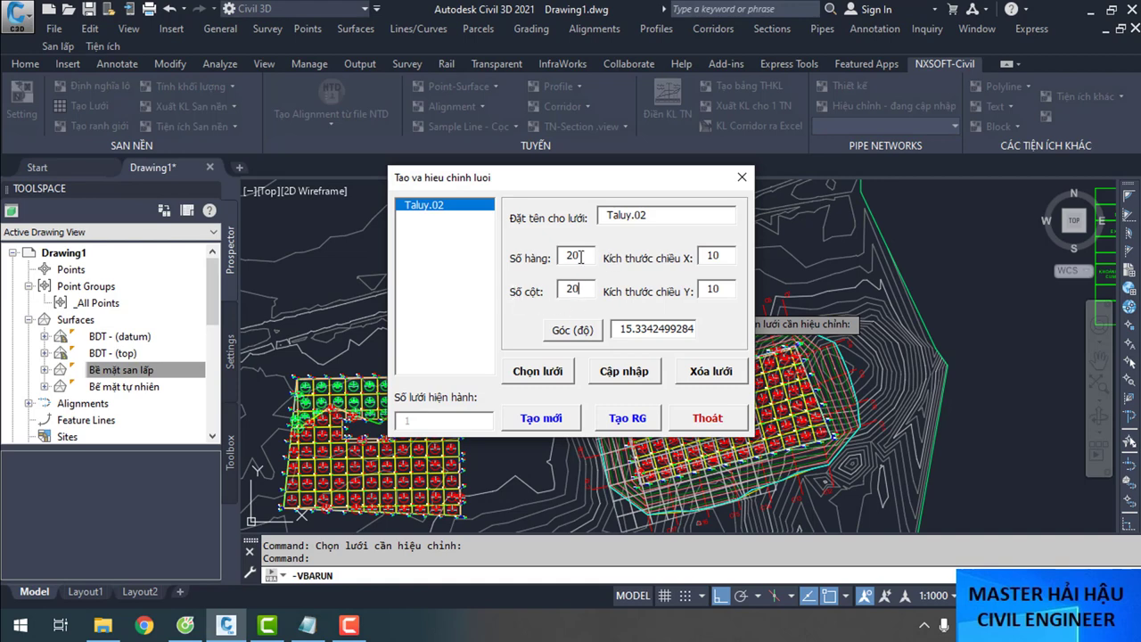
pyautogui.click(603, 382)
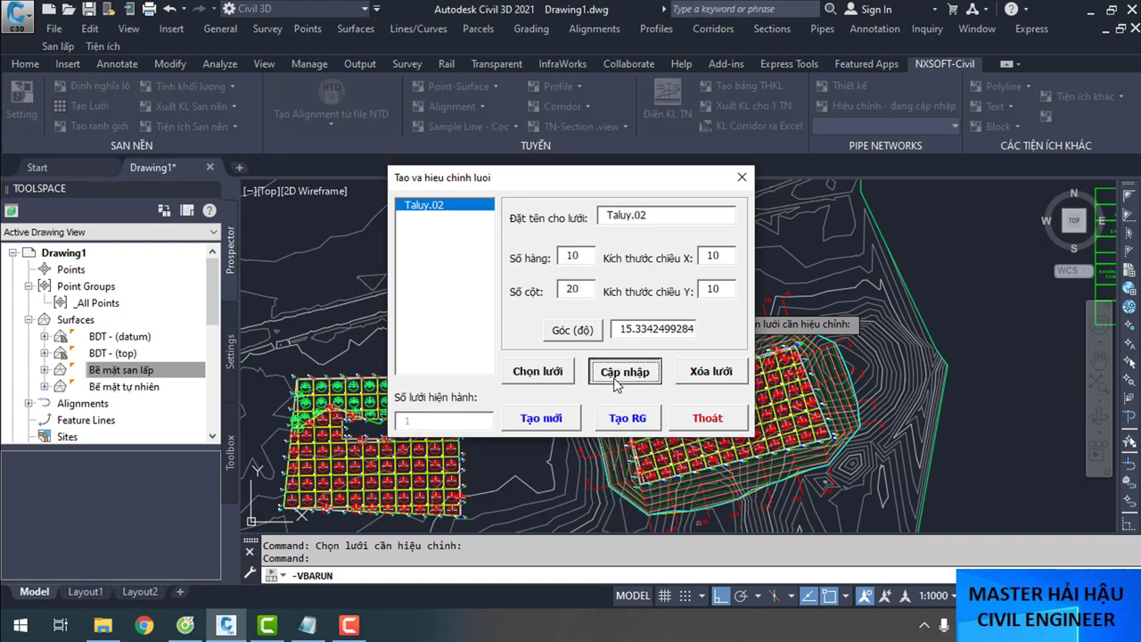
pyautogui.moveTo(695, 184)
pyautogui.mouseDown()
pyautogui.moveTo(433, 252)
pyautogui.moveTo(480, 238)
pyautogui.moveTo(238, 259)
pyautogui.mouseUp()
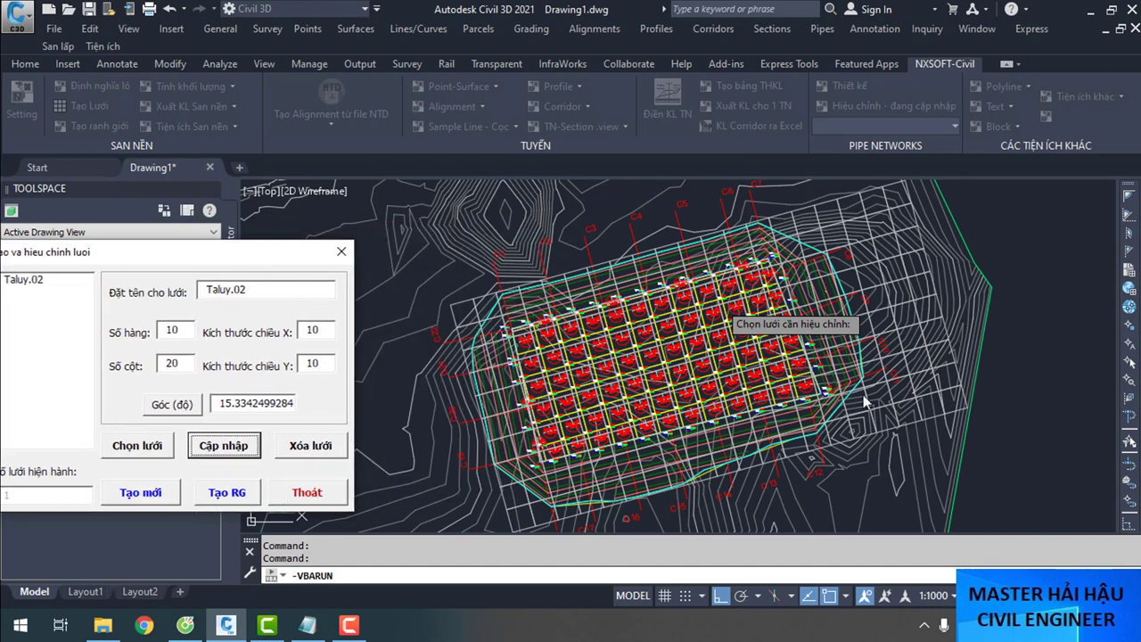
pyautogui.click(307, 496)
pyautogui.press('Escape')
# Check that the resized grid covers the whole slope boundary around the pad
pyautogui.scroll(2, 892, 346)
pyautogui.scroll(-3, 891, 346)
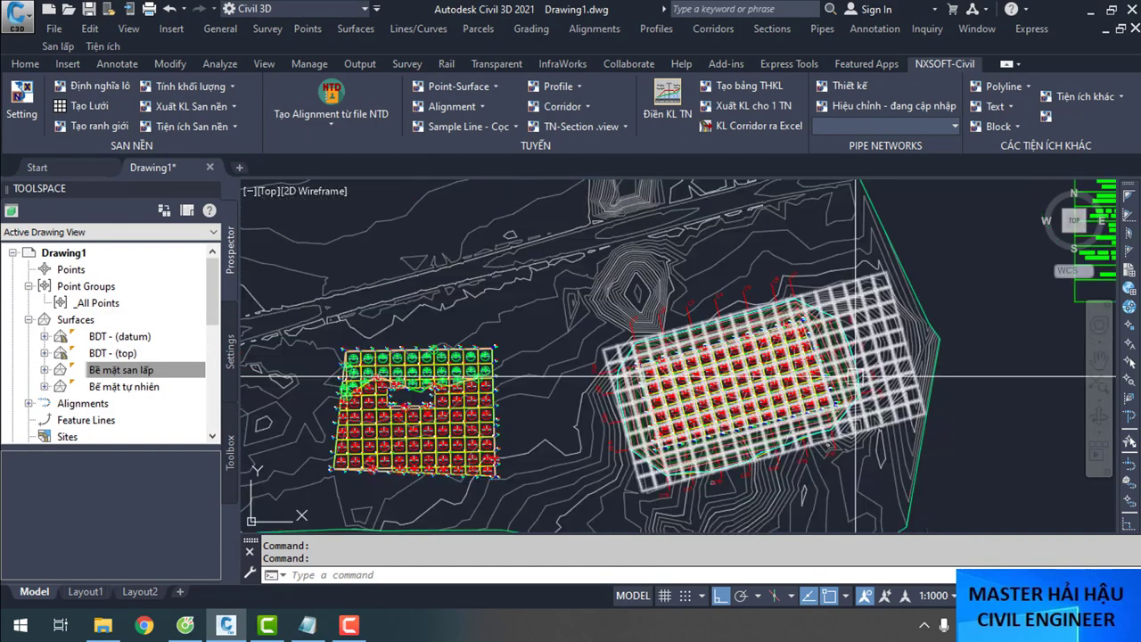
pyautogui.scroll(5, 892, 346)
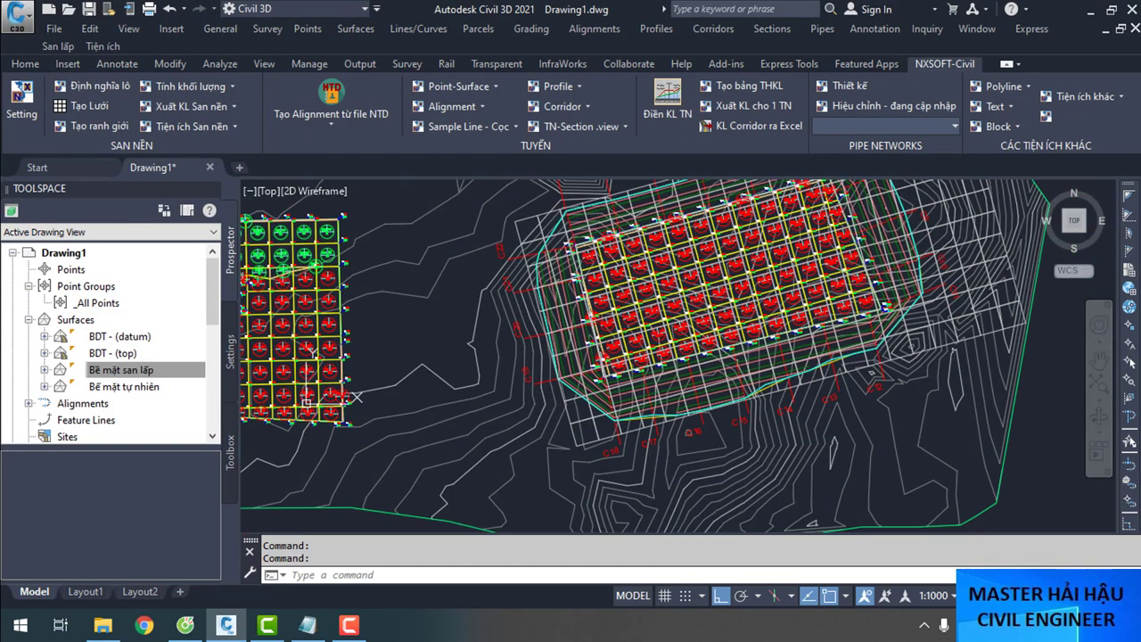
pyautogui.scroll(1, 698, 413)
pyautogui.scroll(-5, 698, 413)
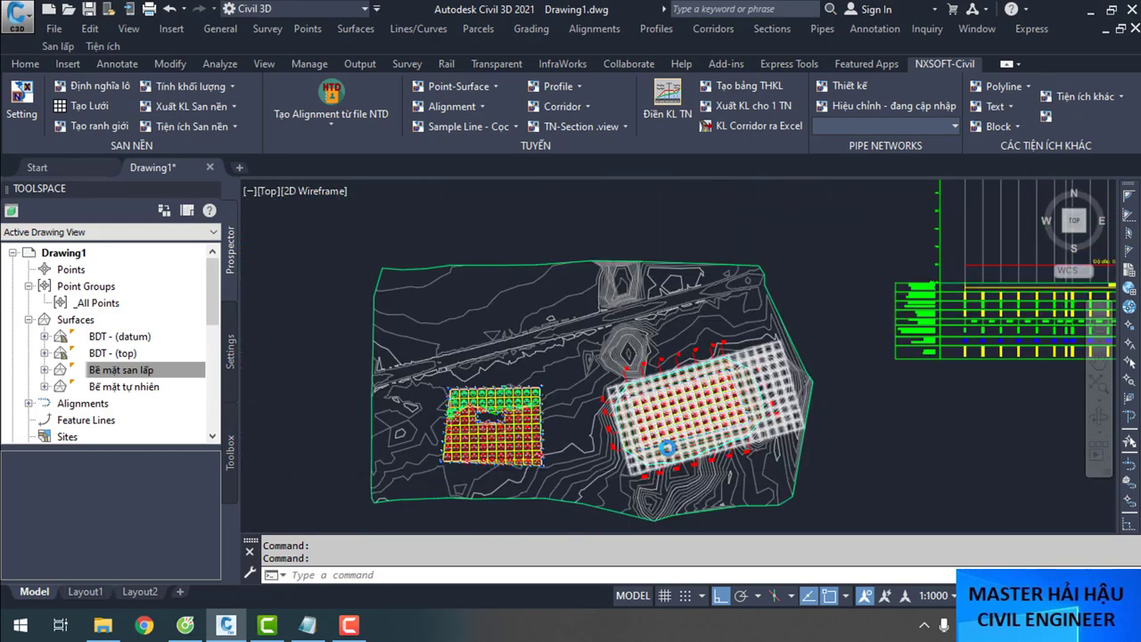
pyautogui.scroll(2, 823, 398)
pyautogui.scroll(4, 607, 410)
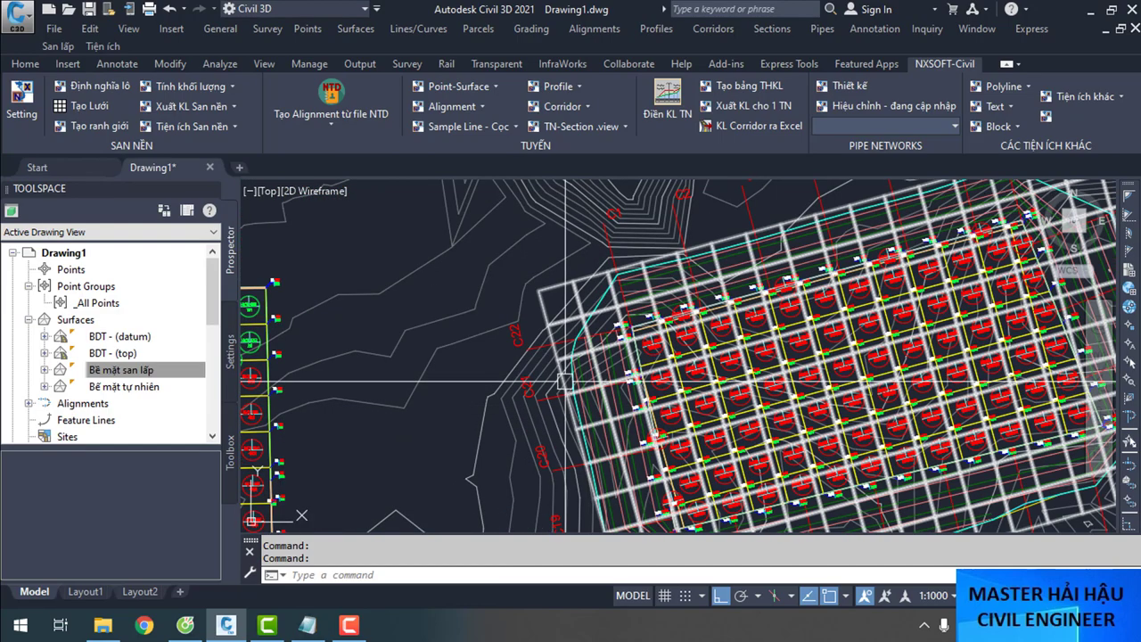
# Create the cut-and-fill dividing lines for grid Taluy.02, with Bề mặt tự nhiên as natural surface and BDT - (top) as design surface
pyautogui.click(101, 122)
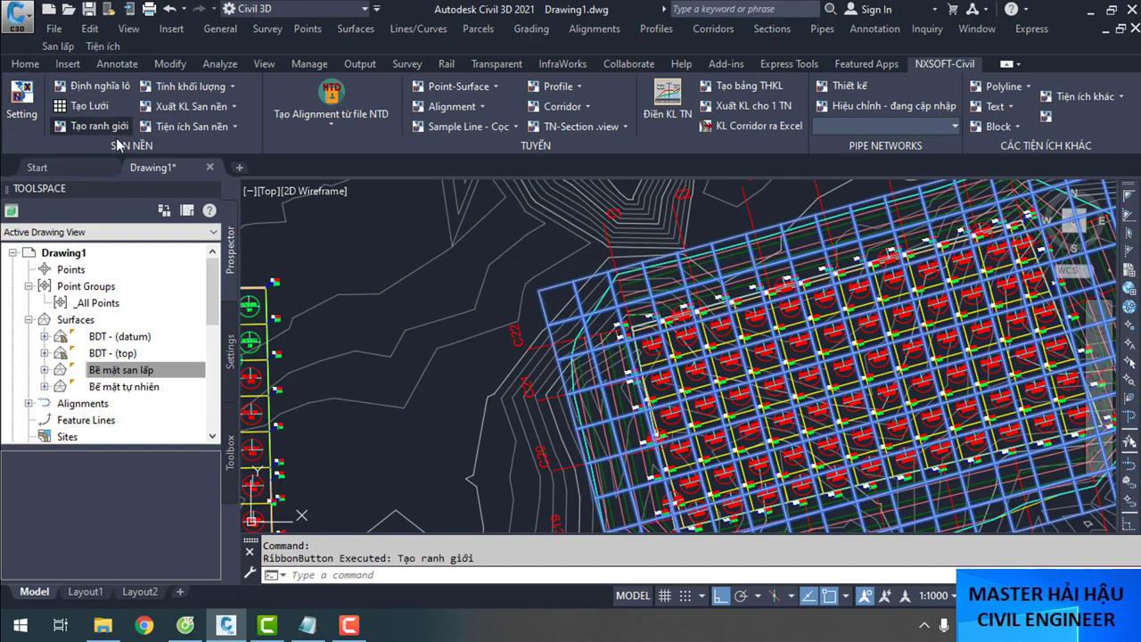
pyautogui.click(544, 267)
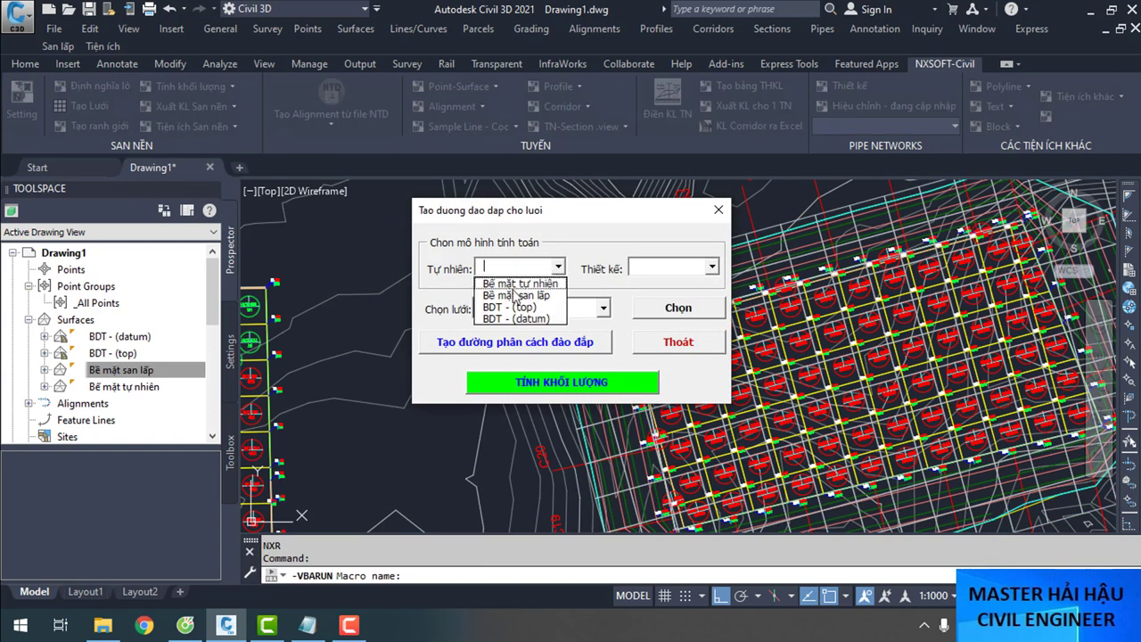
pyautogui.click(522, 284)
pyautogui.click(704, 268)
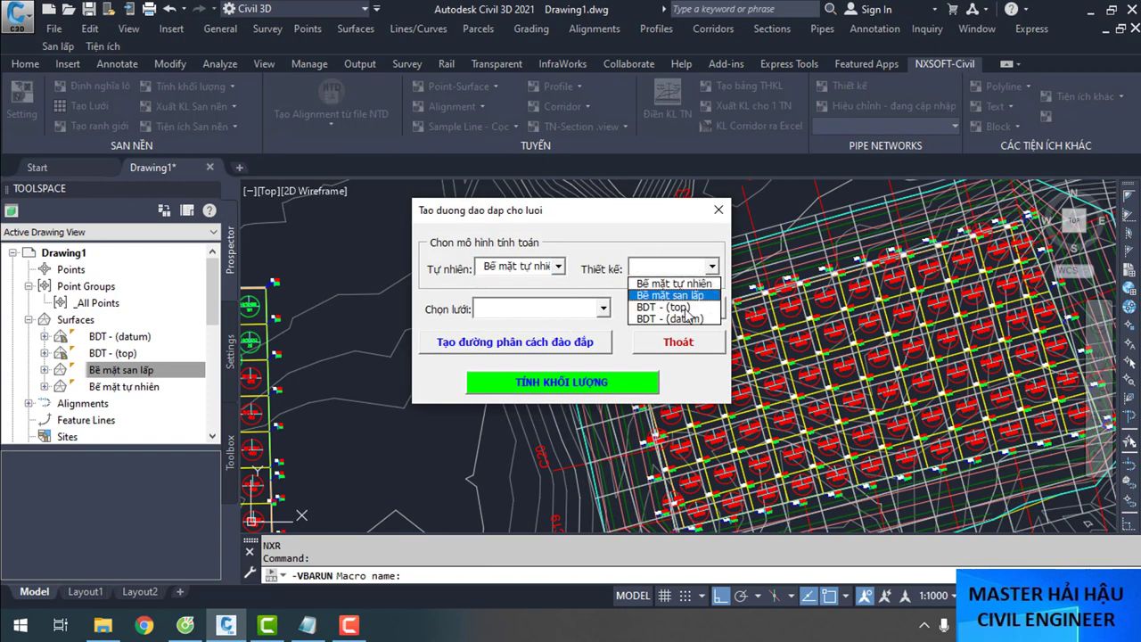
pyautogui.click(663, 307)
pyautogui.click(569, 310)
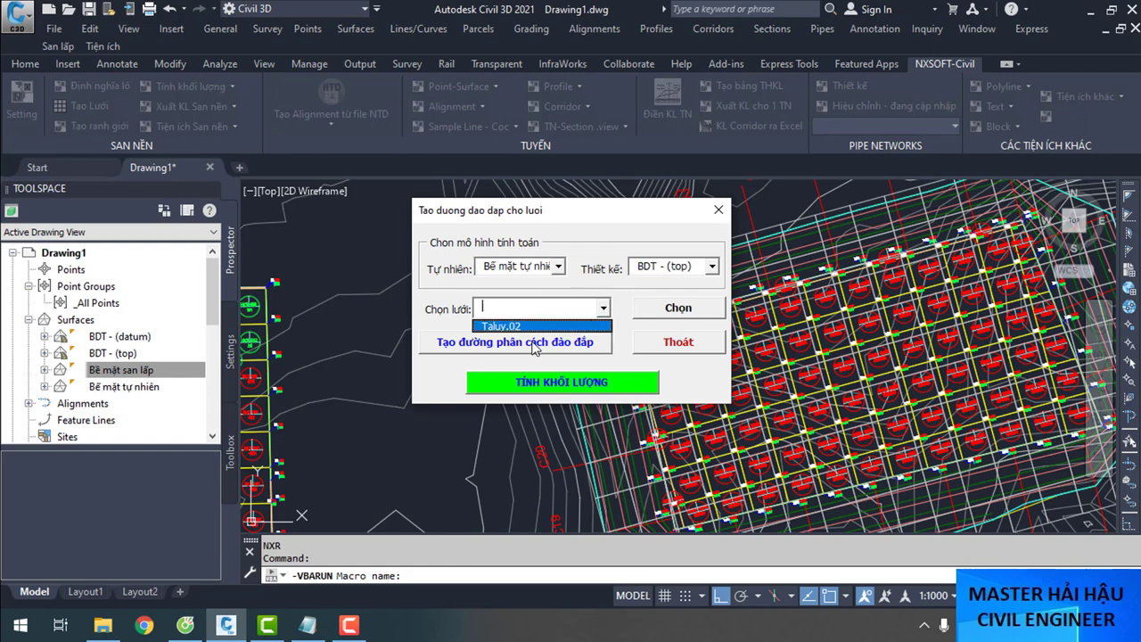
pyautogui.click(517, 324)
pyautogui.click(536, 348)
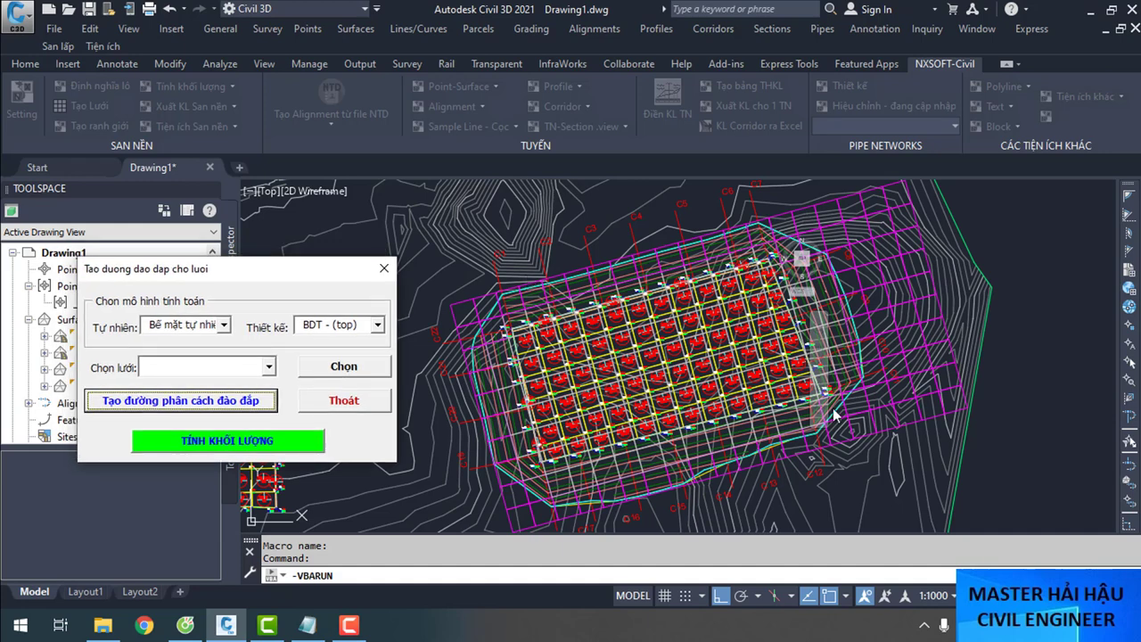
# Calculate the volume of lot Taluy.Lo2 on grid Taluy.02, merging cells smaller than 1/3 by the area-adding method
pyautogui.click(290, 441)
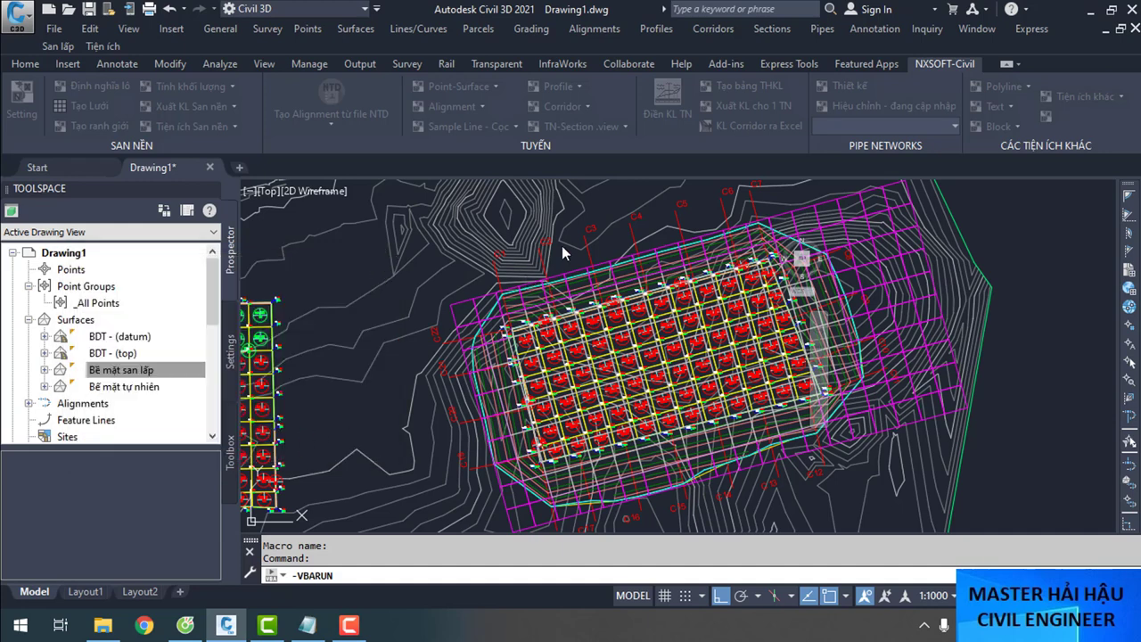
pyautogui.click(582, 194)
pyautogui.click(607, 210)
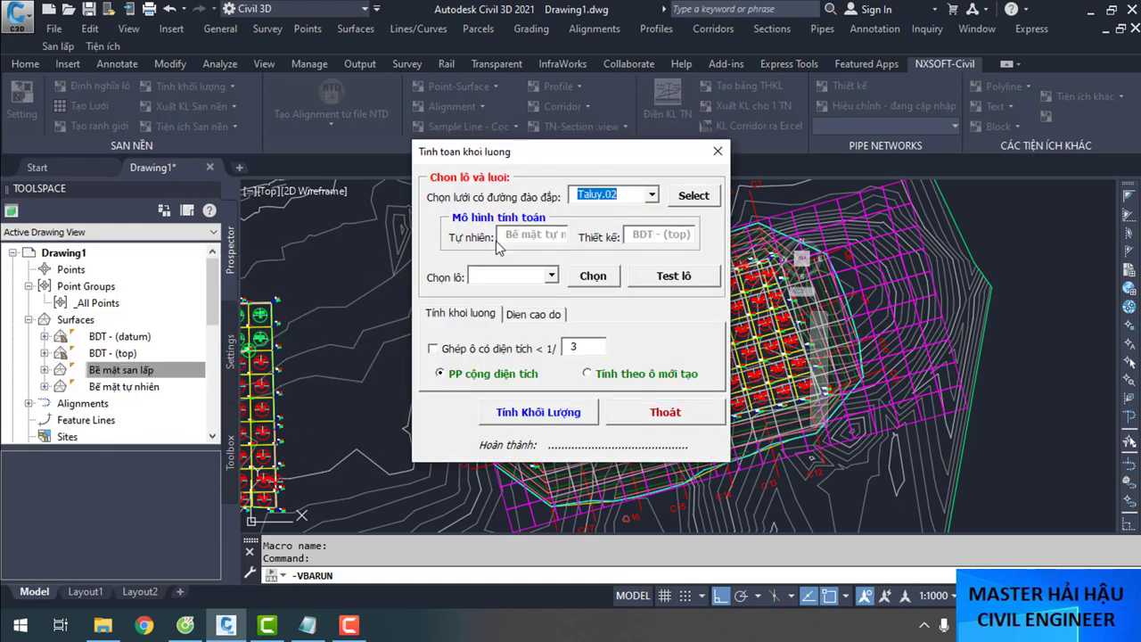
pyautogui.click(551, 277)
pyautogui.click(497, 312)
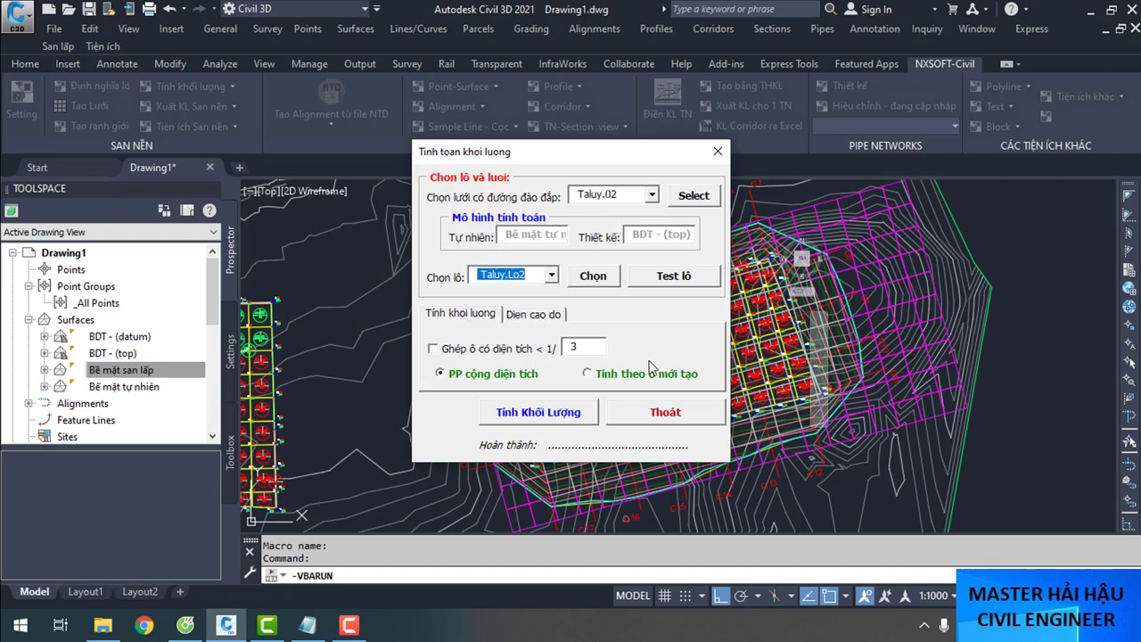
pyautogui.click(433, 348)
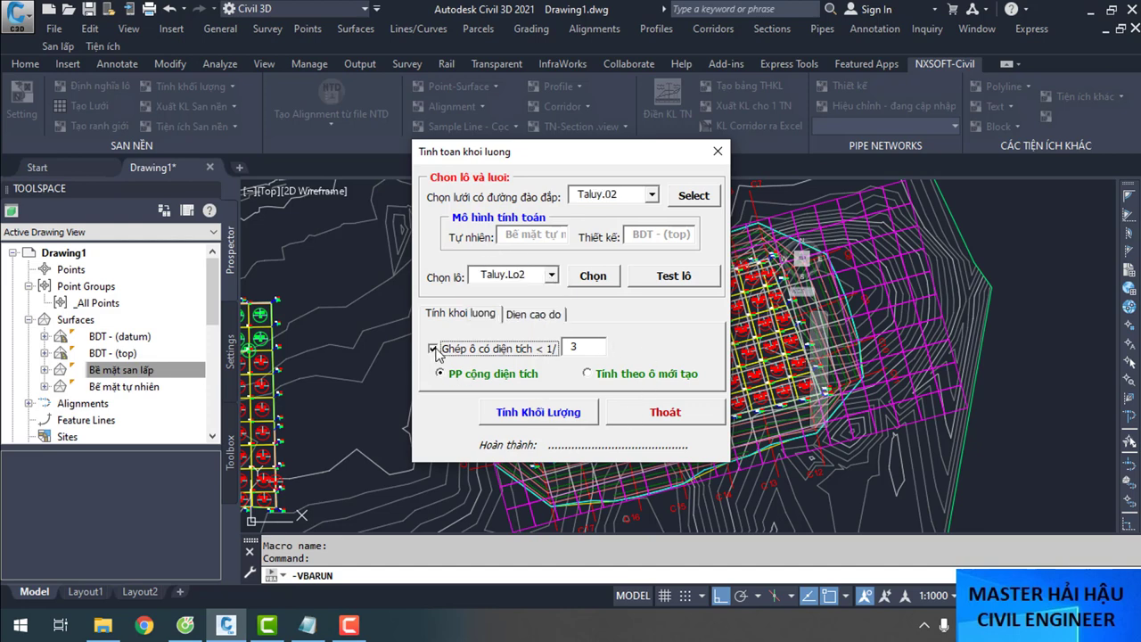
pyautogui.moveTo(611, 156); pyautogui.dragTo(380, 172)
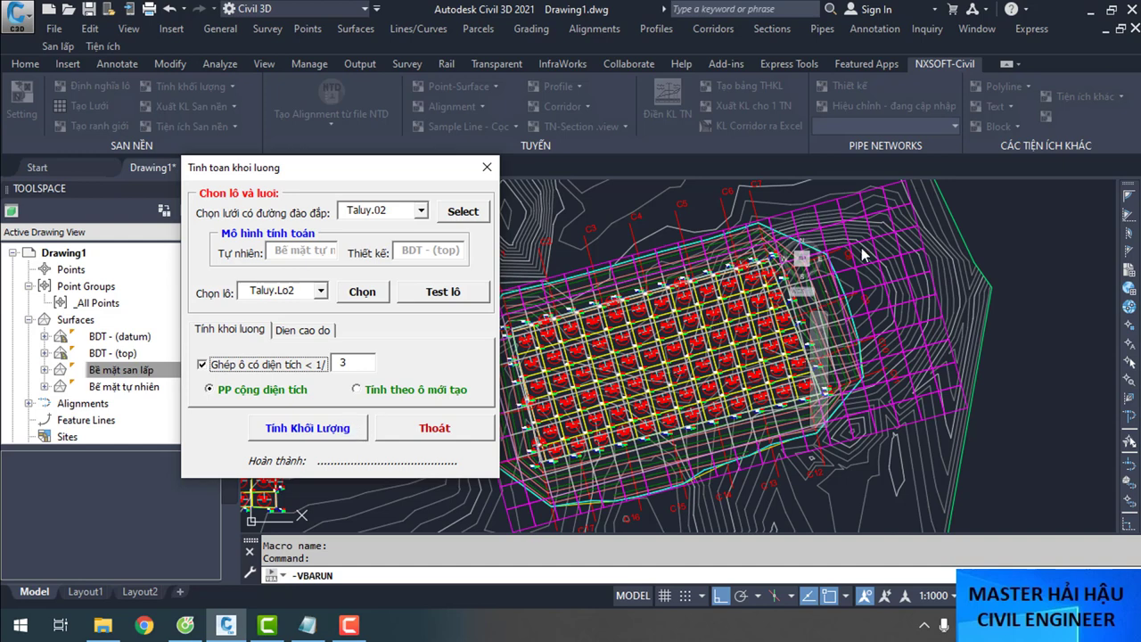
pyautogui.click(308, 430)
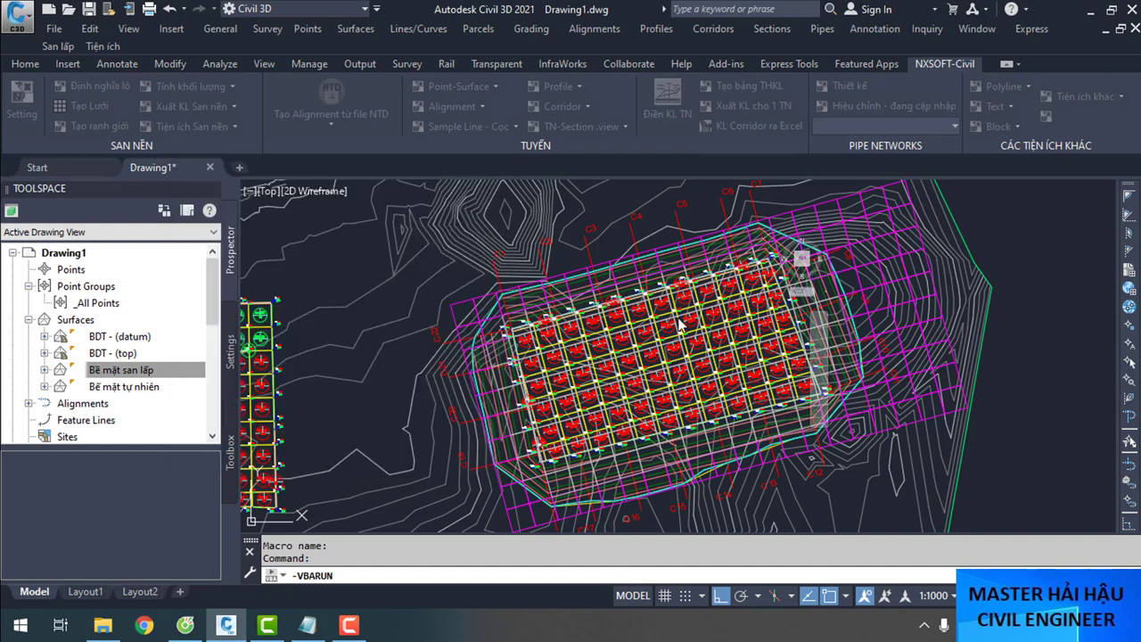
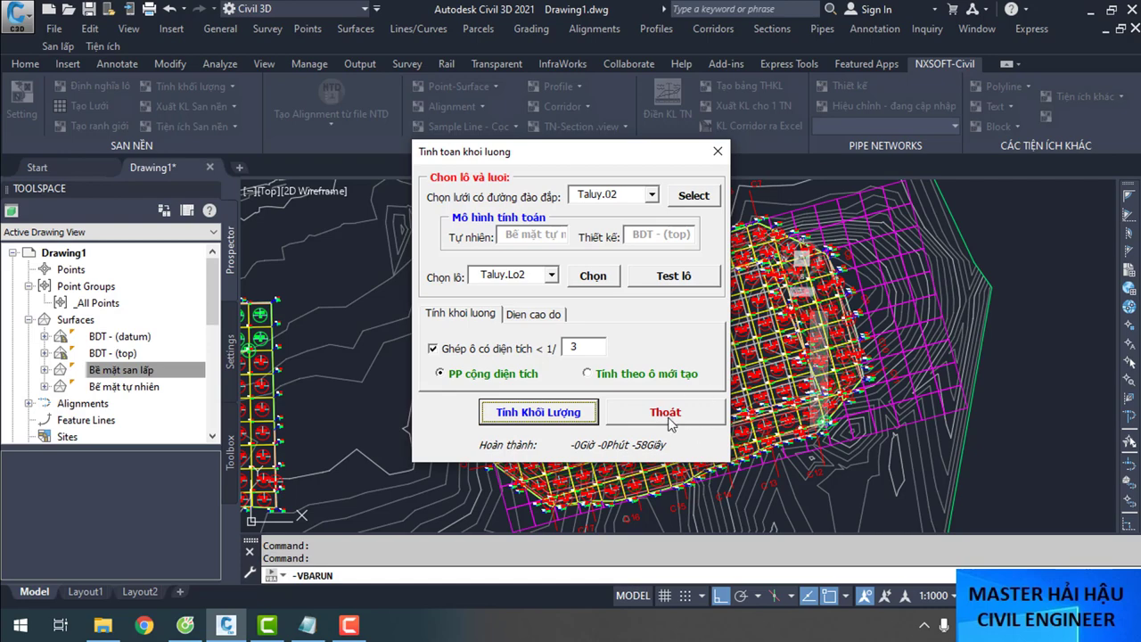
pyautogui.click(670, 419)
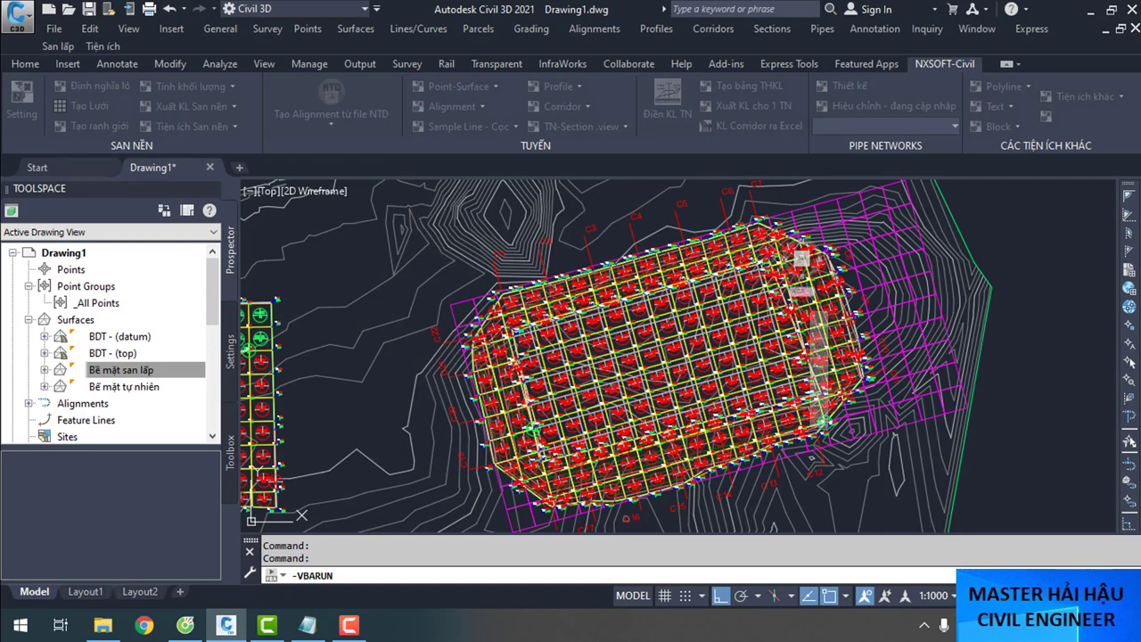
pyautogui.scroll(5, 457, 261)
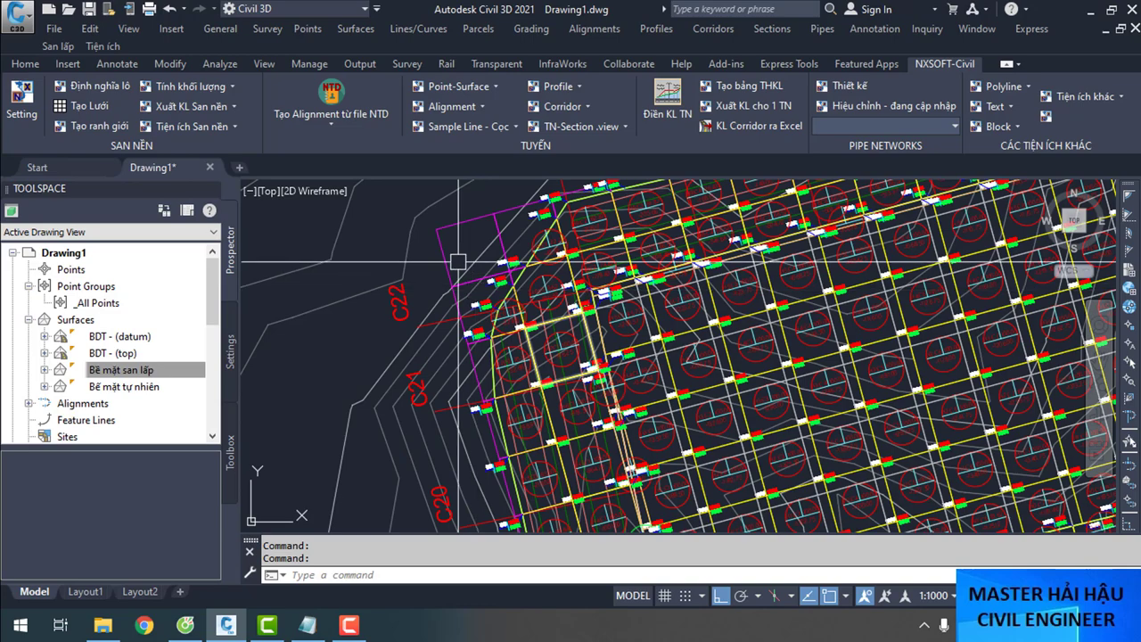
# Erase the Taluy.02 grid drawn over the sloped pad
pyautogui.scroll(-3, 490, 357)
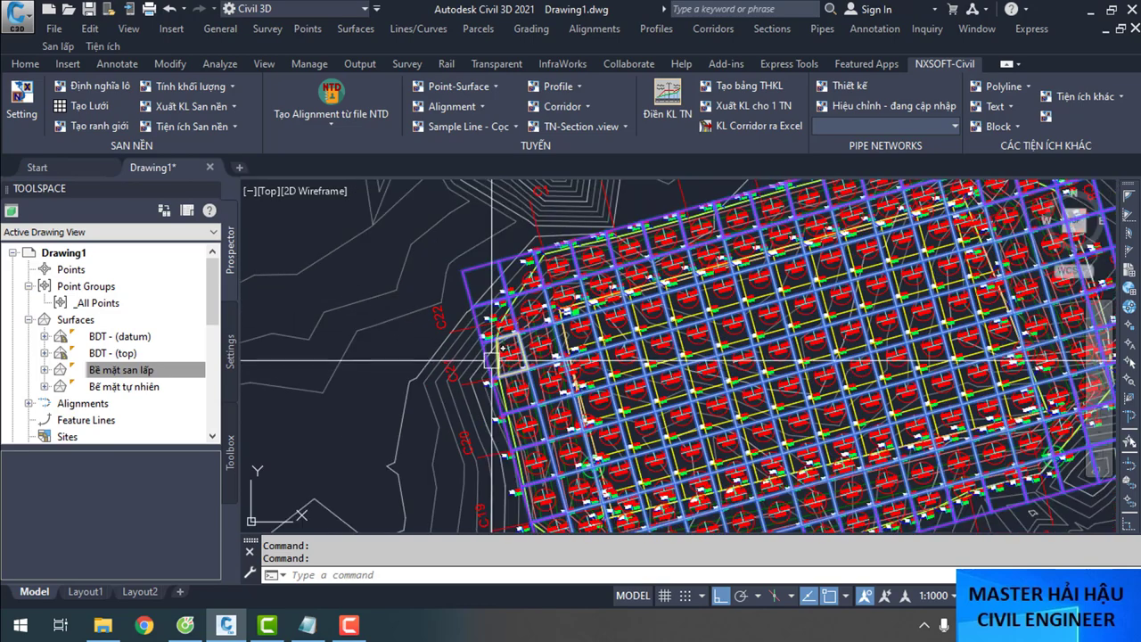
pyautogui.click(492, 360)
pyautogui.write('e')
pyautogui.press('Return')
pyautogui.scroll(-5, 630, 382)
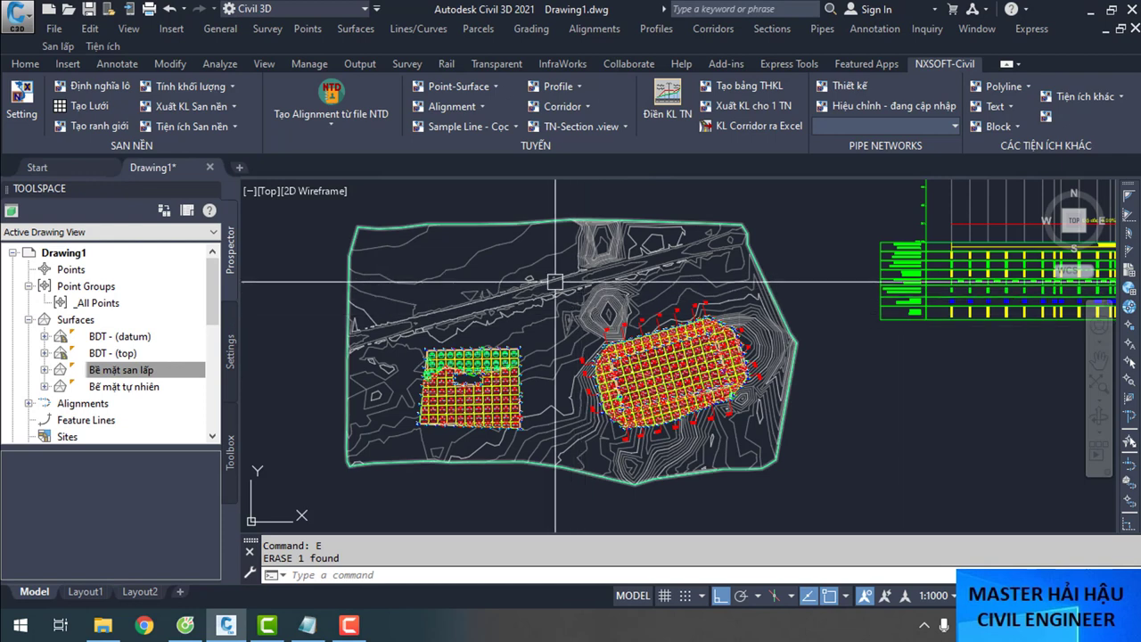
# Check which grids the volume calculation offers, and cancel picking a grid in the drawing
pyautogui.click(213, 87)
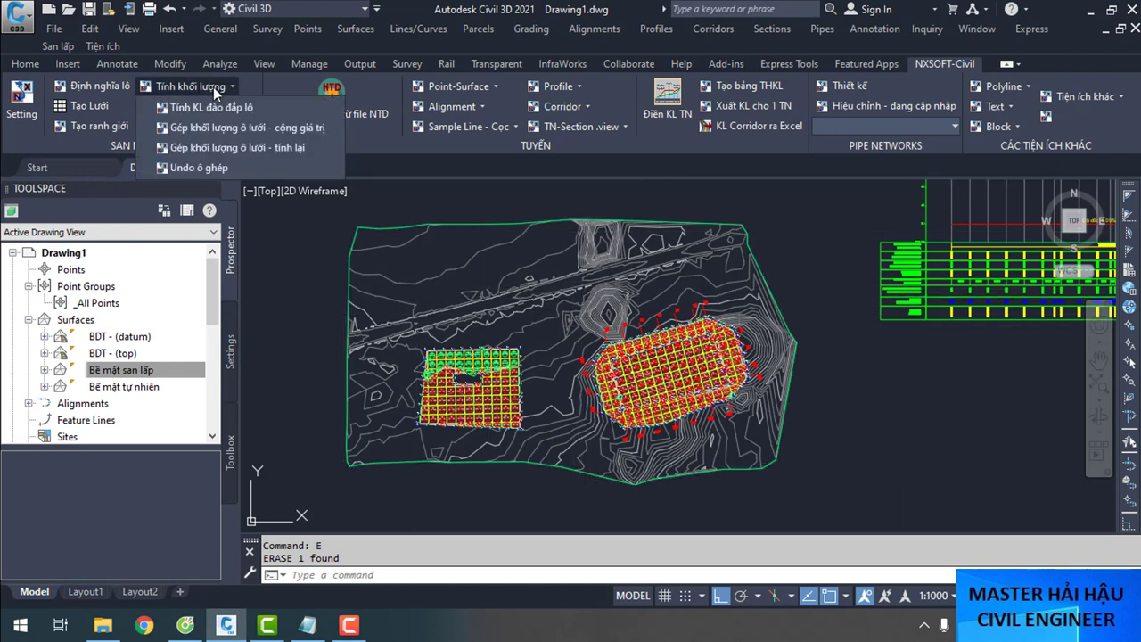
pyautogui.click(209, 108)
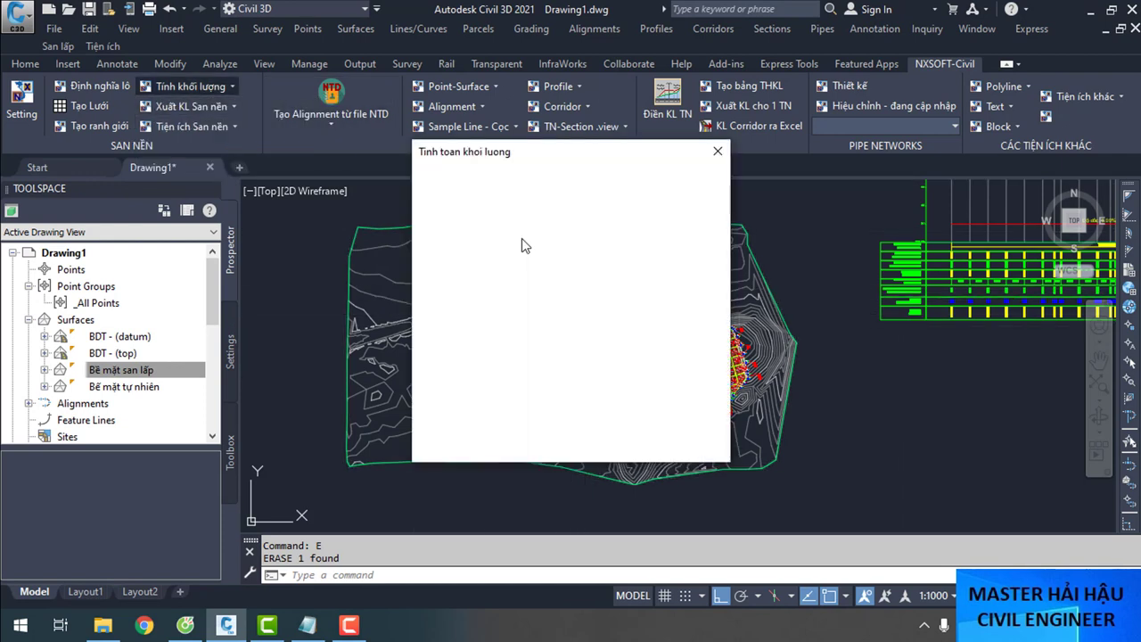
pyautogui.click(640, 197)
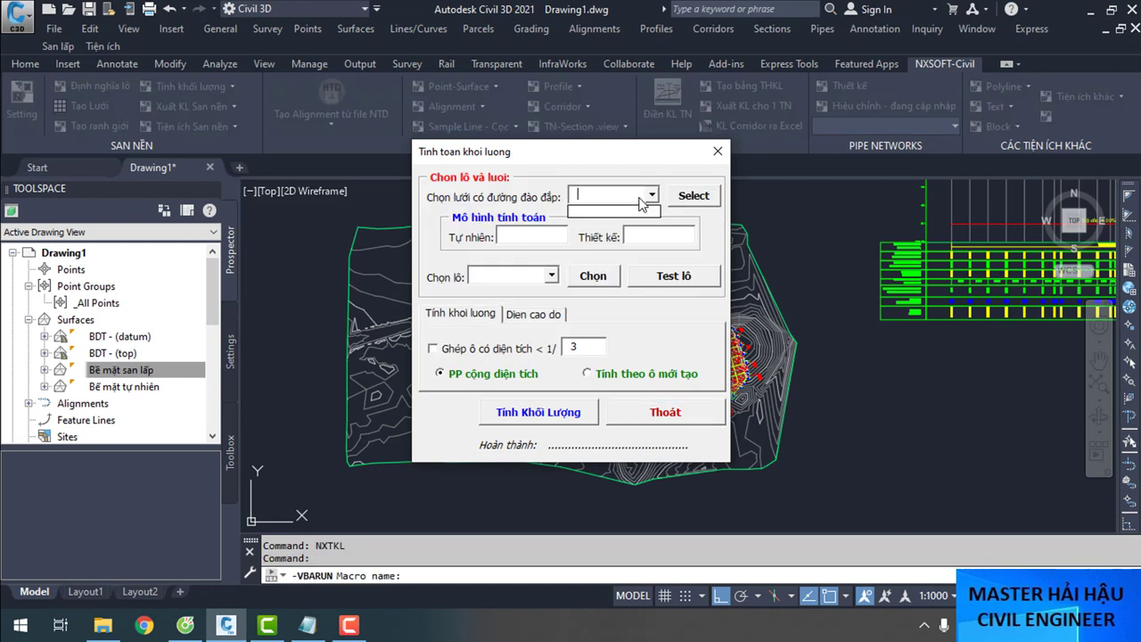
pyautogui.click(640, 201)
pyautogui.click(692, 195)
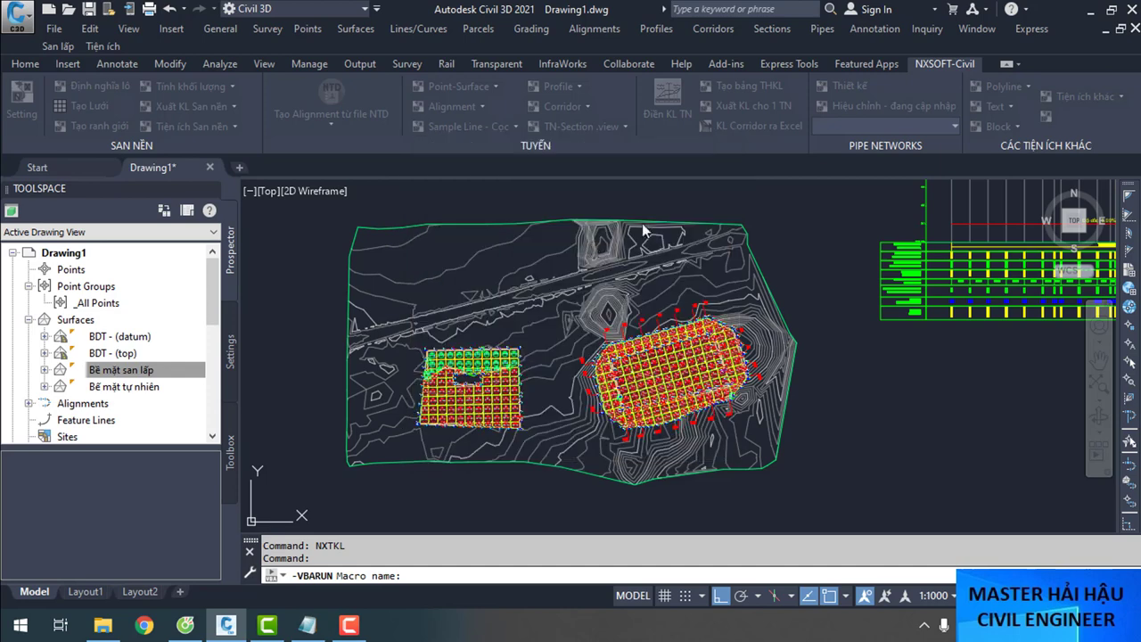
pyautogui.scroll(4, 660, 364)
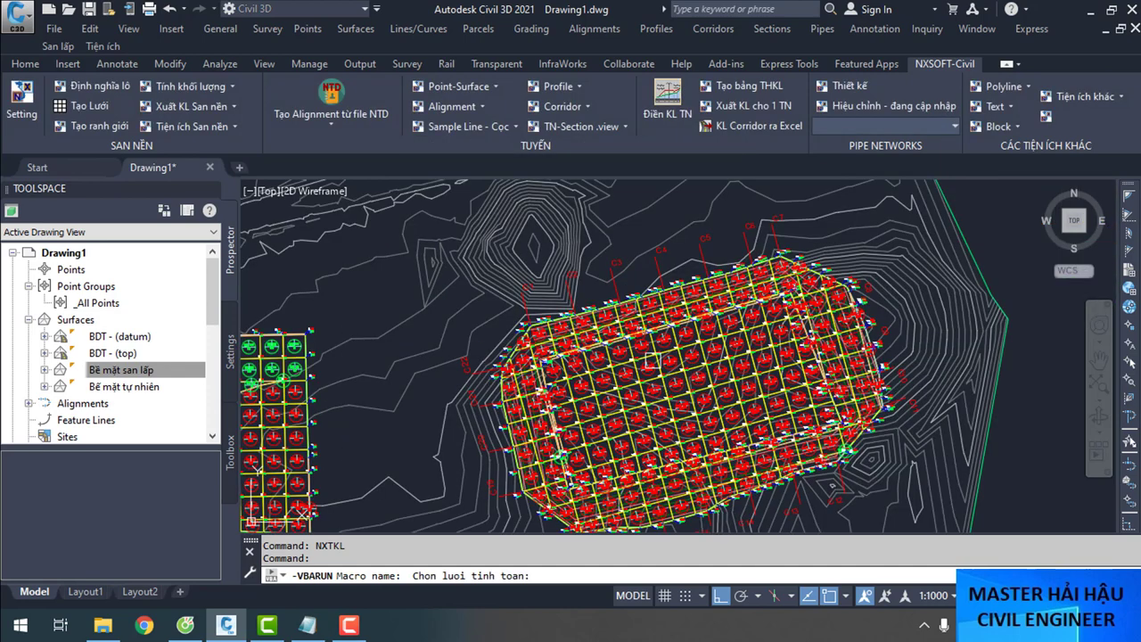
pyautogui.press('Escape')
pyautogui.click(663, 409)
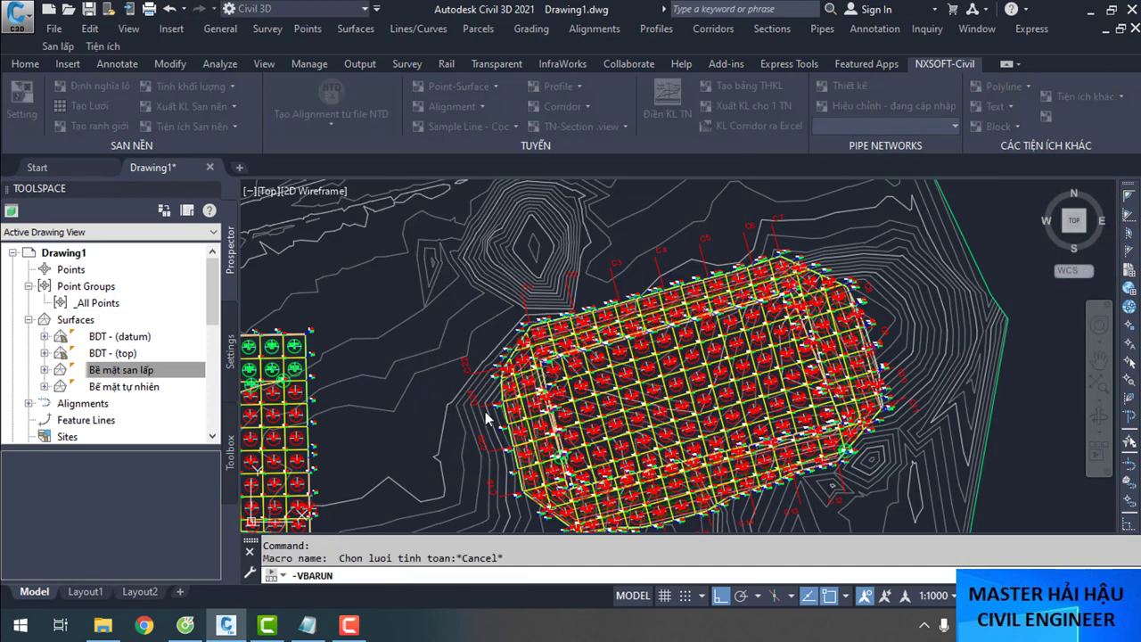
# Undo the erasure of the grid over the sloped pad
pyautogui.hotkey('ctrl', 'z')
pyautogui.hotkey('ctrl', 'z')
pyautogui.hotkey('ctrl', 'z')
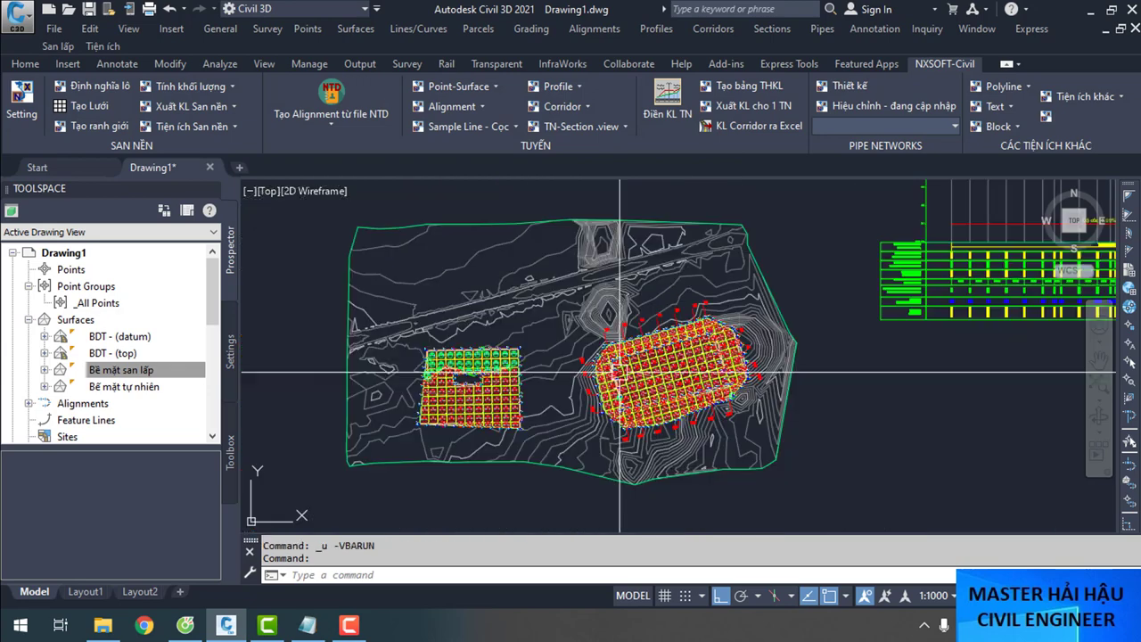
pyautogui.scroll(-3, 619, 370)
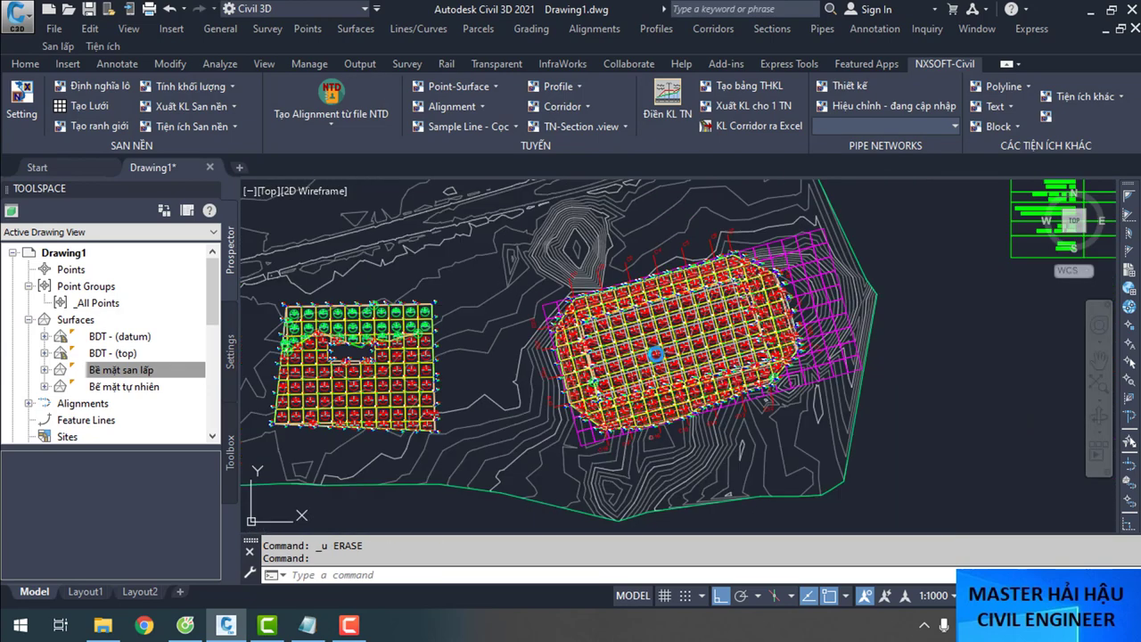
# Review the volume calculation settings with grid Taluy.02 and lot Taluy.Lo2 selected, and exit without calculating
pyautogui.click(204, 86)
pyautogui.click(204, 106)
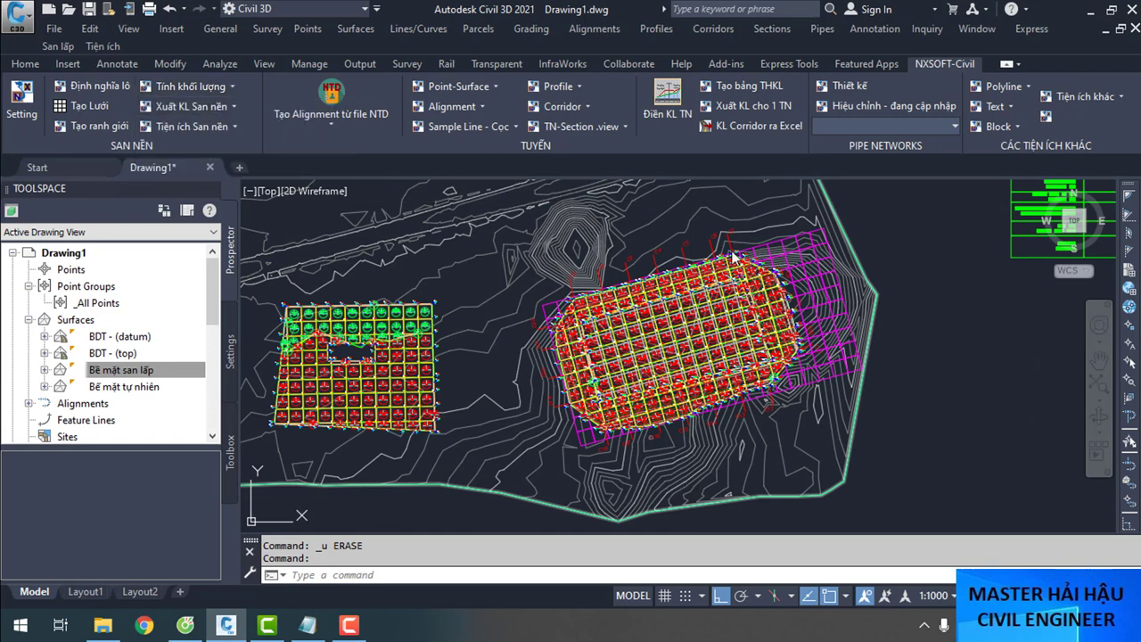
pyautogui.click(652, 195)
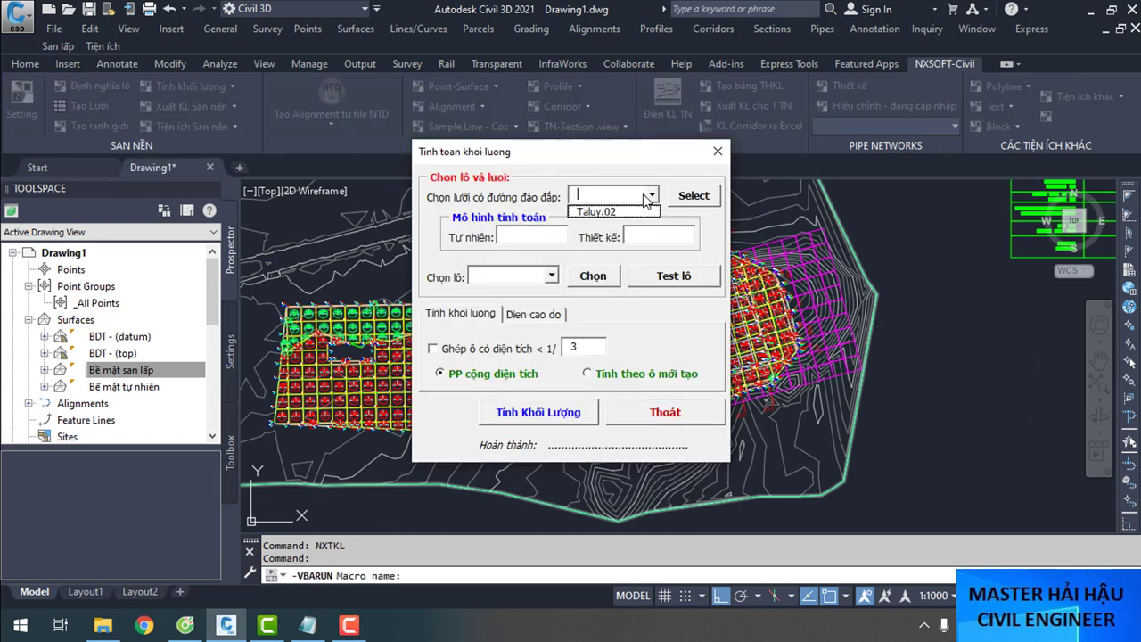
pyautogui.click(595, 212)
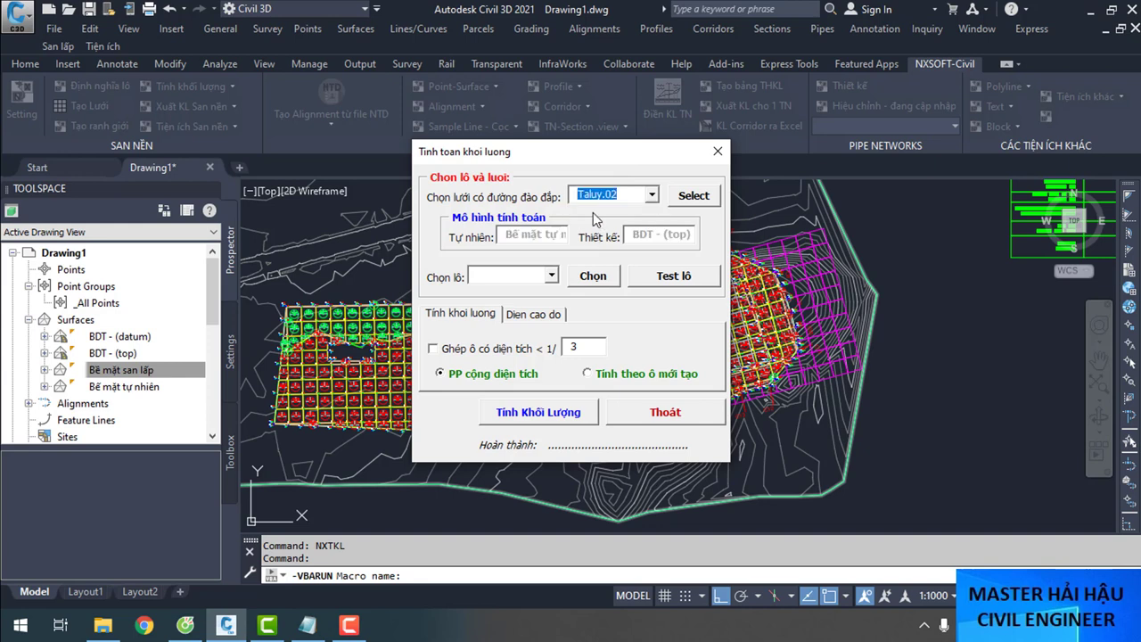
pyautogui.click(517, 275)
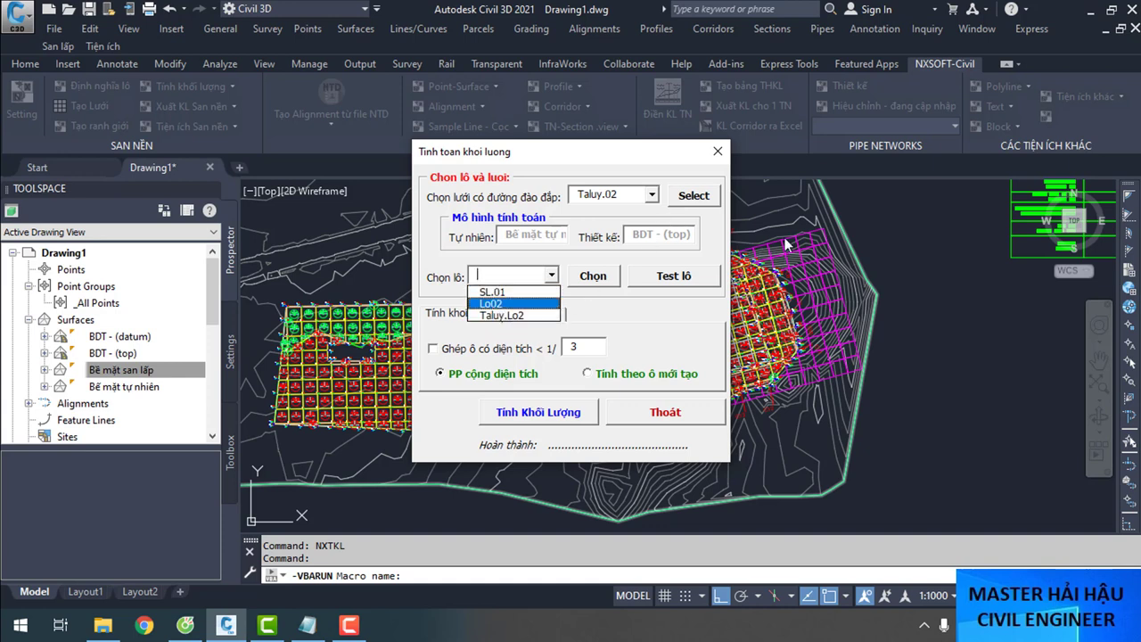
pyautogui.click(520, 317)
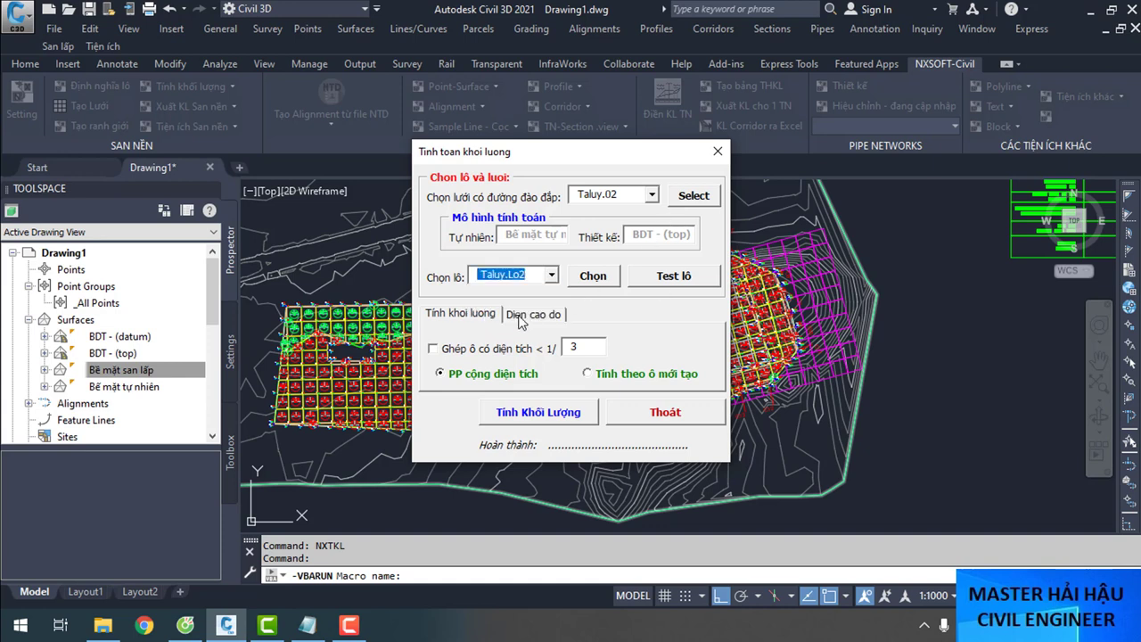
pyautogui.click(713, 153)
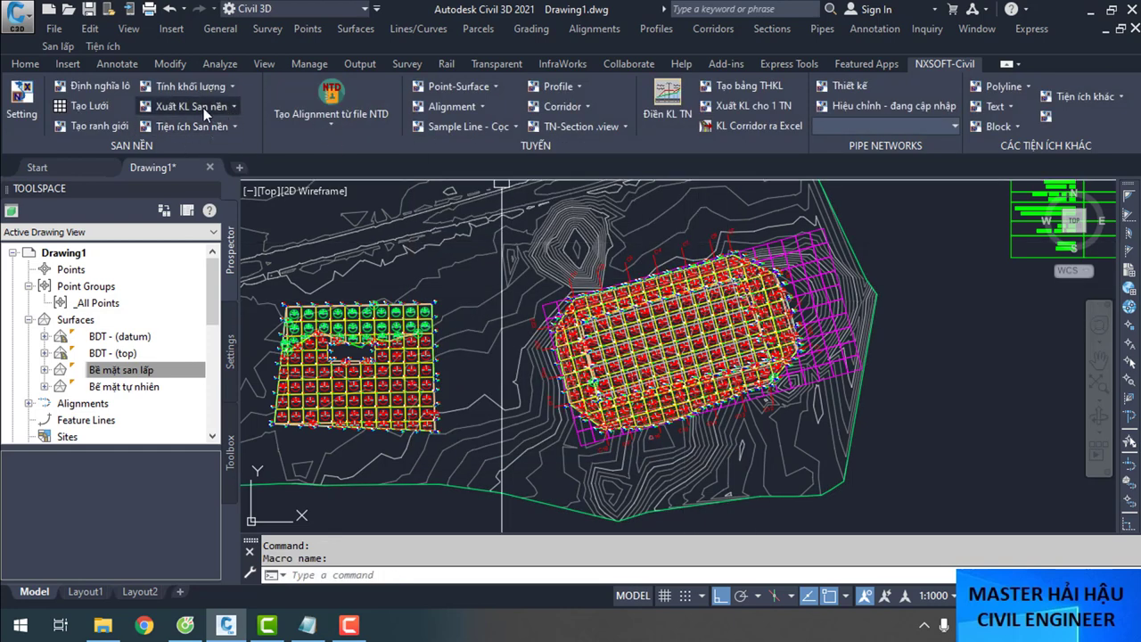
# Check the lots available for volume table export, close the dialog, and erase the Taluy.02 grid
pyautogui.click(204, 108)
pyautogui.click(230, 125)
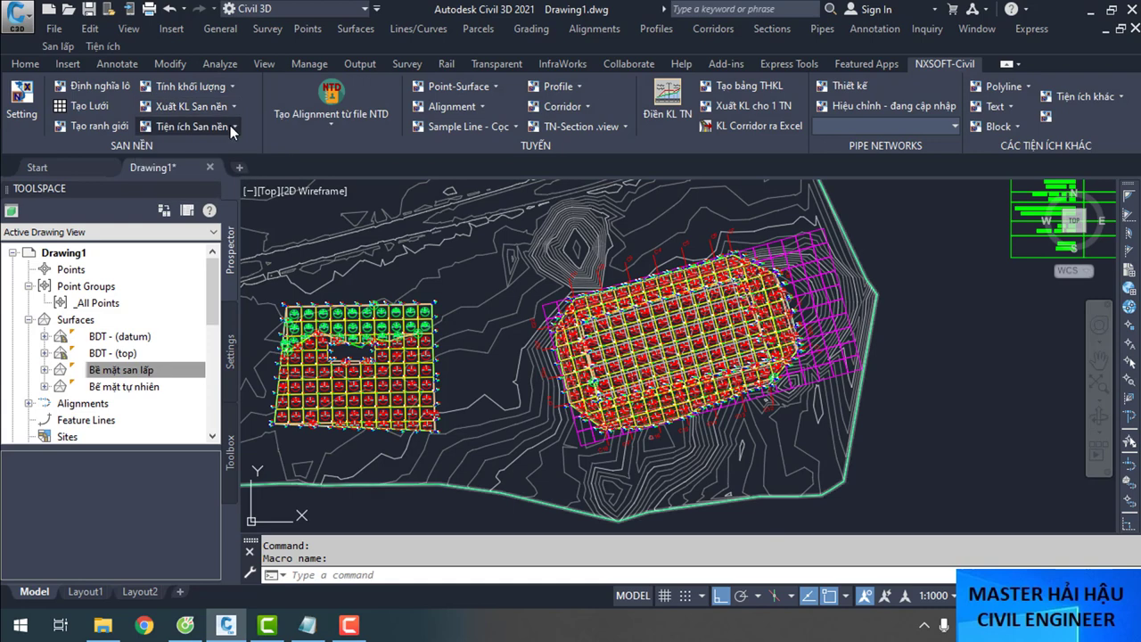
pyautogui.click(548, 271)
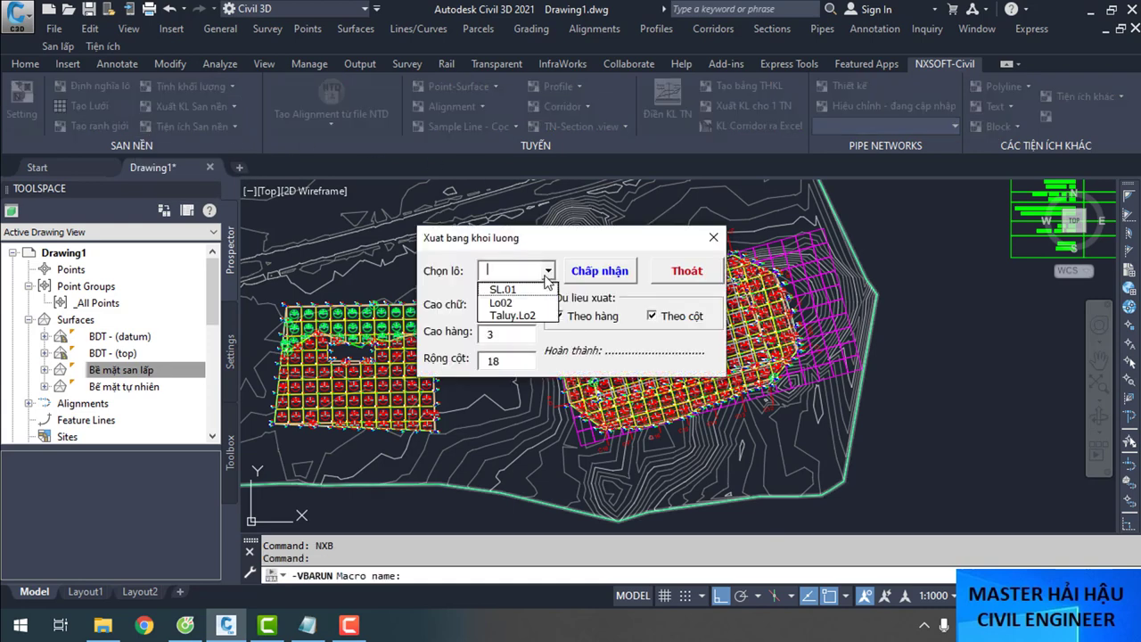
pyautogui.click(713, 237)
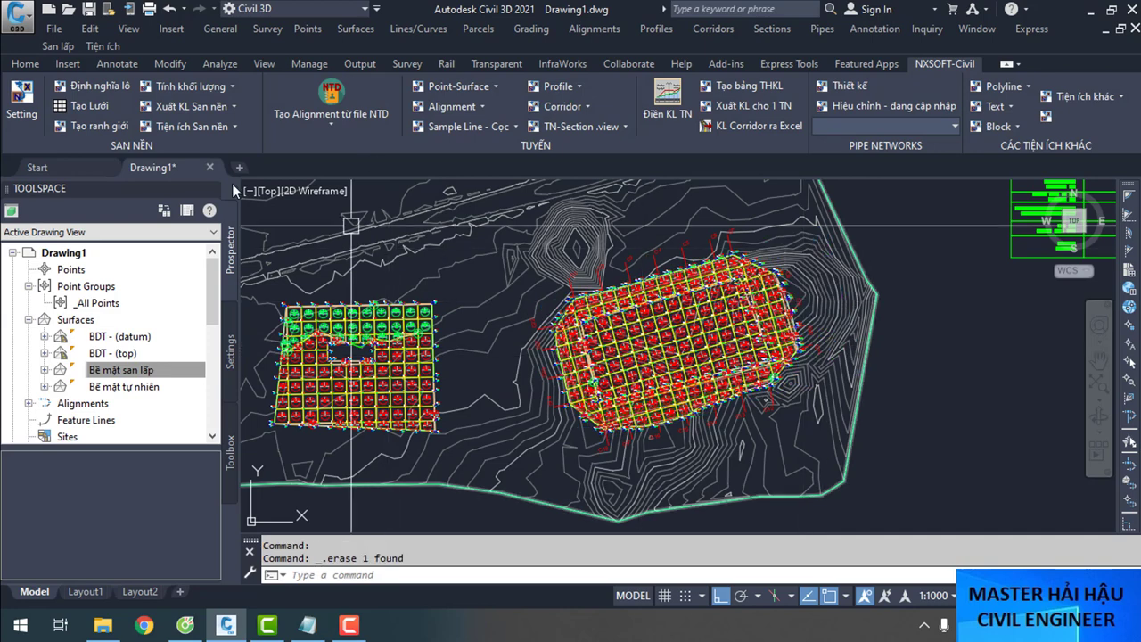
# Insert lot SL.01's row and column volume tables below the site, with text height 1.6, row height 3 and column width 18
pyautogui.click(232, 107)
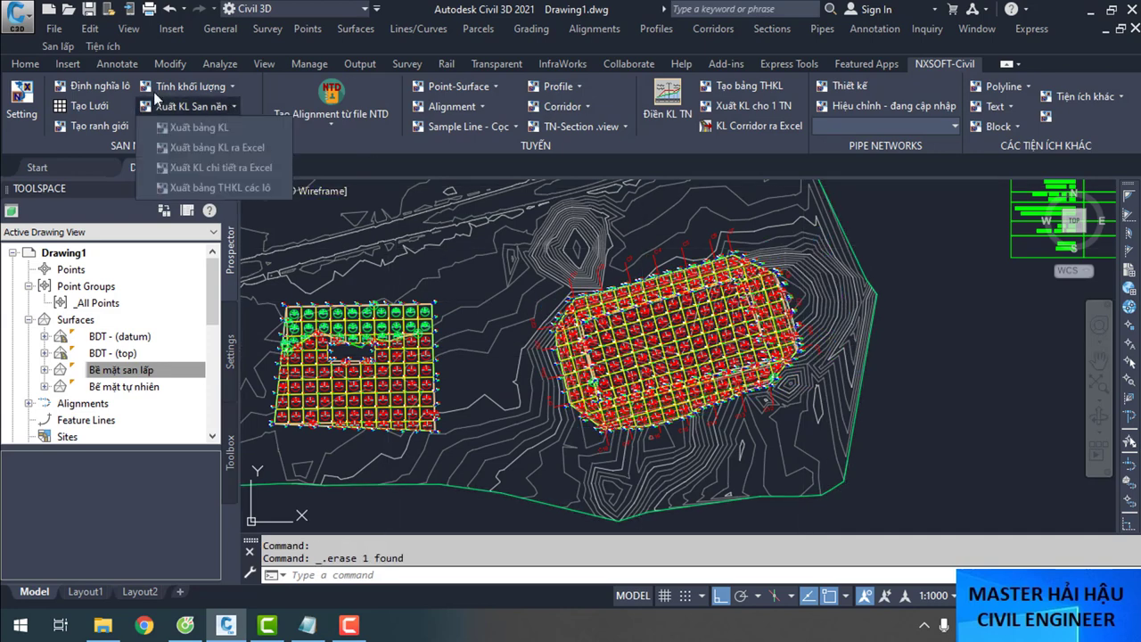
pyautogui.click(215, 126)
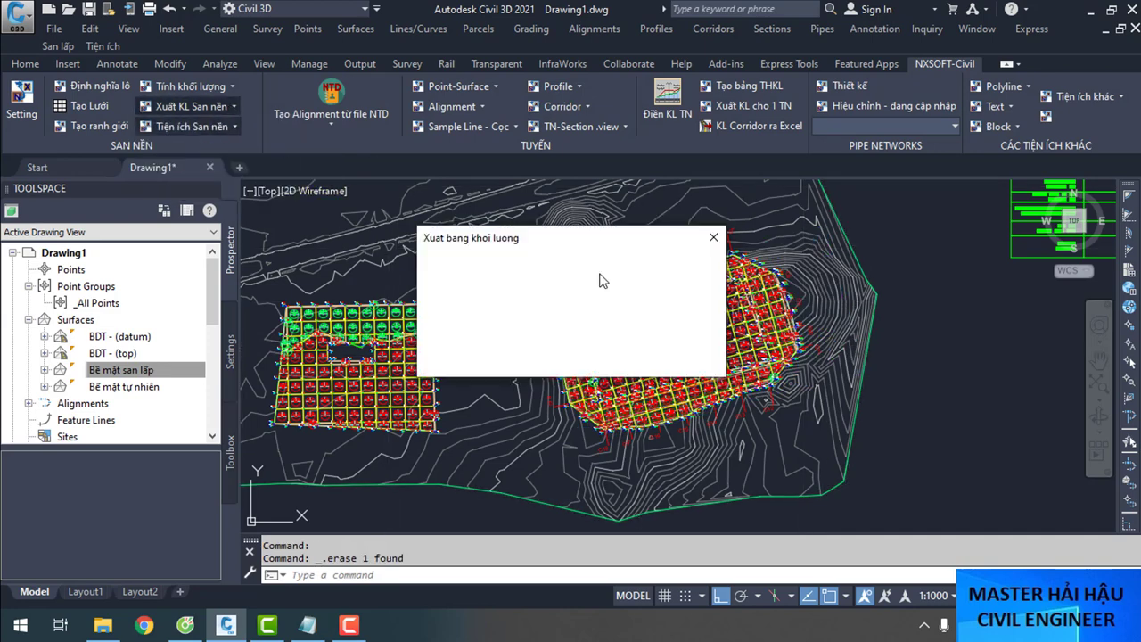
pyautogui.click(535, 270)
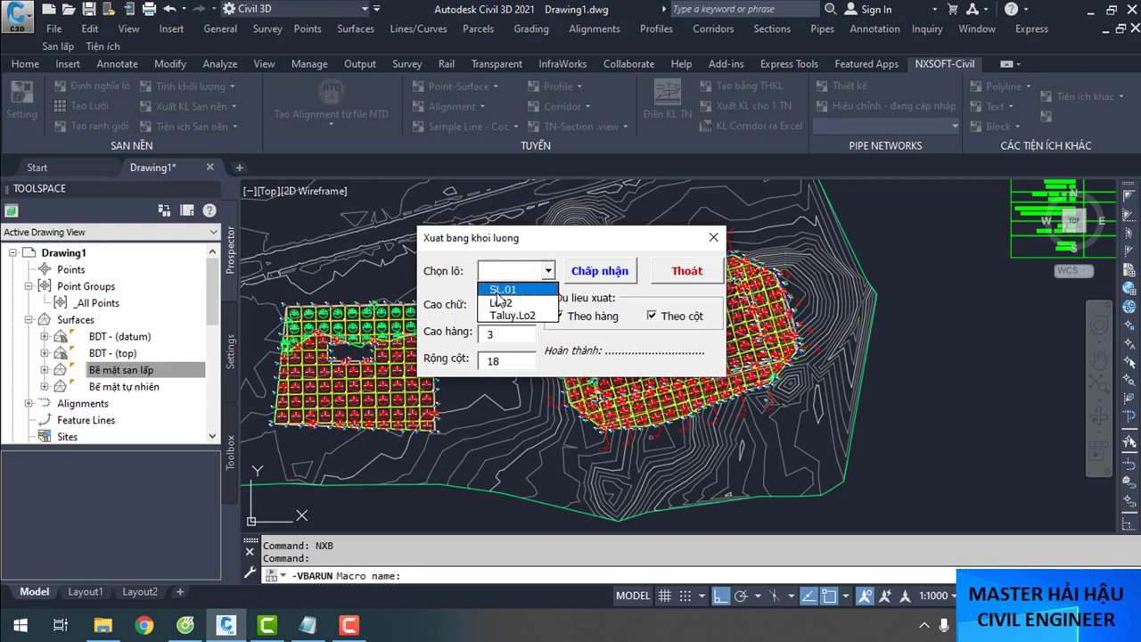
pyautogui.click(499, 291)
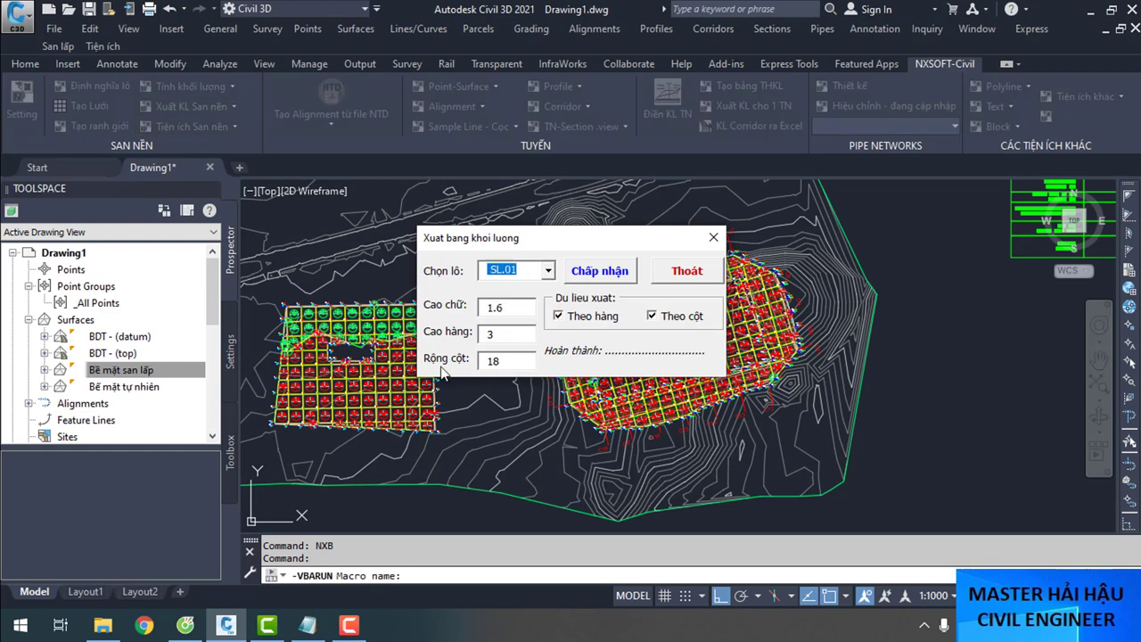
pyautogui.click(605, 273)
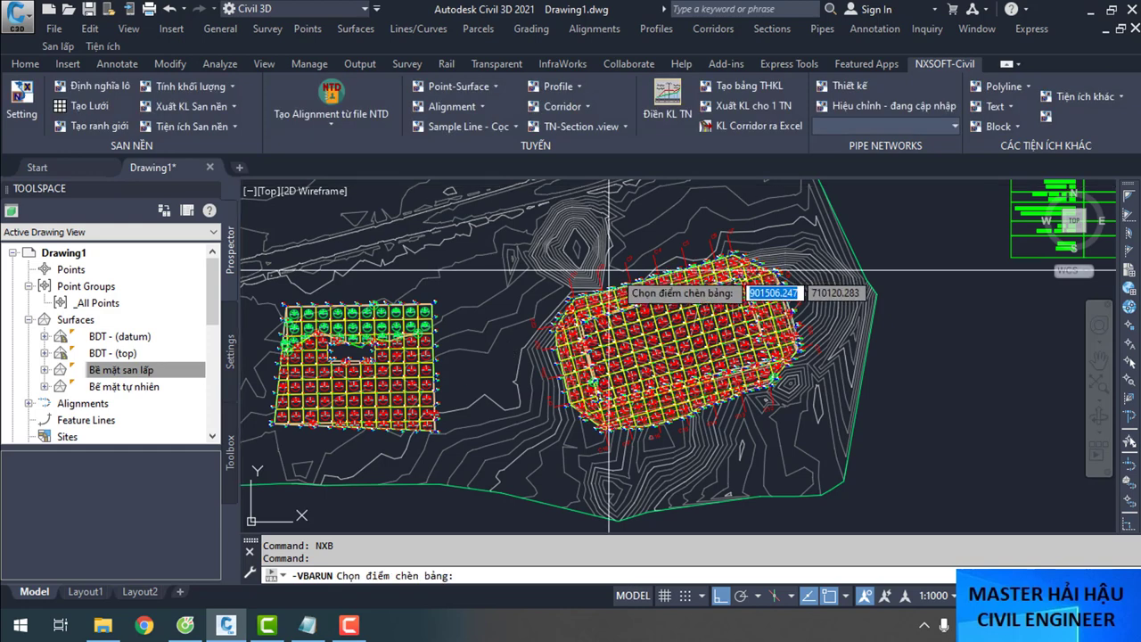
pyautogui.scroll(-4, 608, 269)
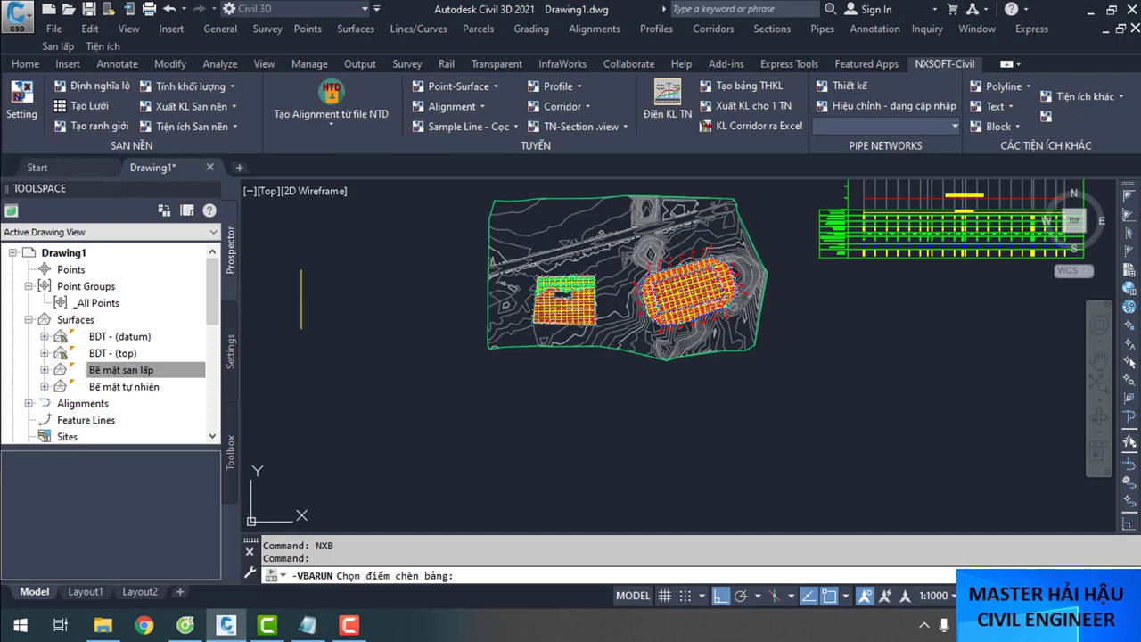
pyautogui.moveTo(187, 627)
pyautogui.click(533, 398)
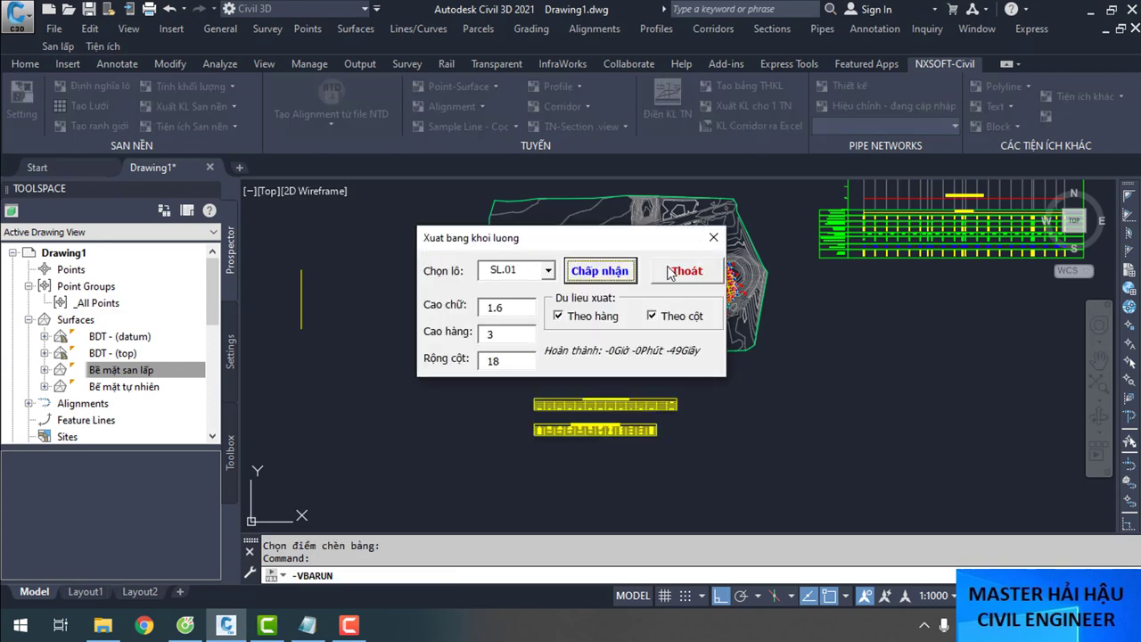
# Exit the volume table export without inserting more tables, and examine the cut and fill entries in SL.01's column table
pyautogui.click(613, 279)
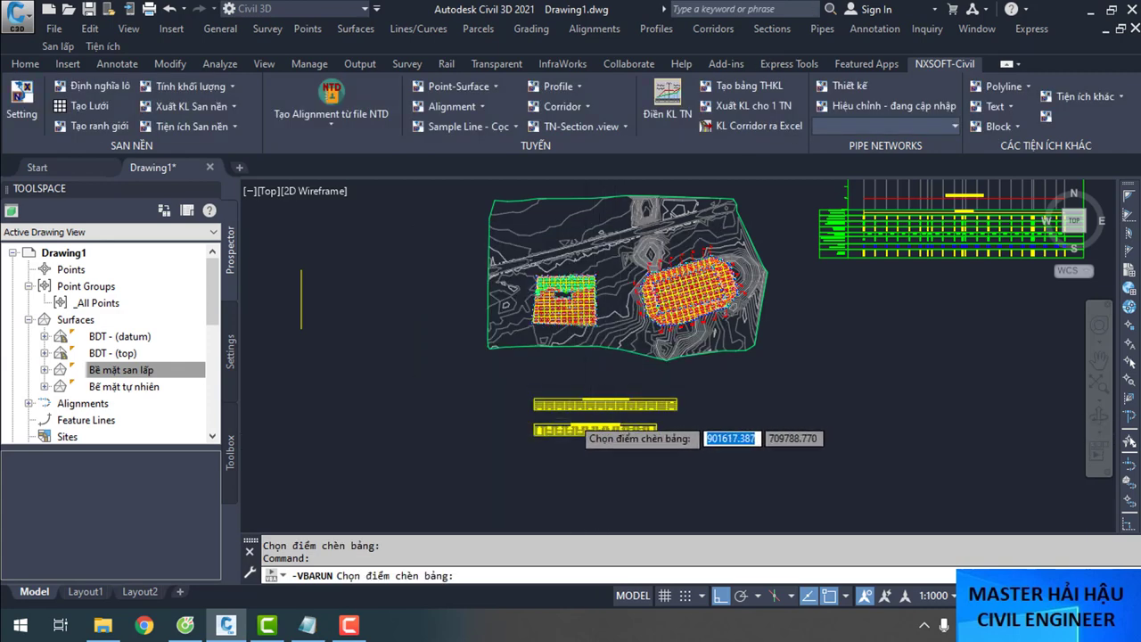
pyautogui.scroll(5, 569, 411)
pyautogui.scroll(5, 393, 451)
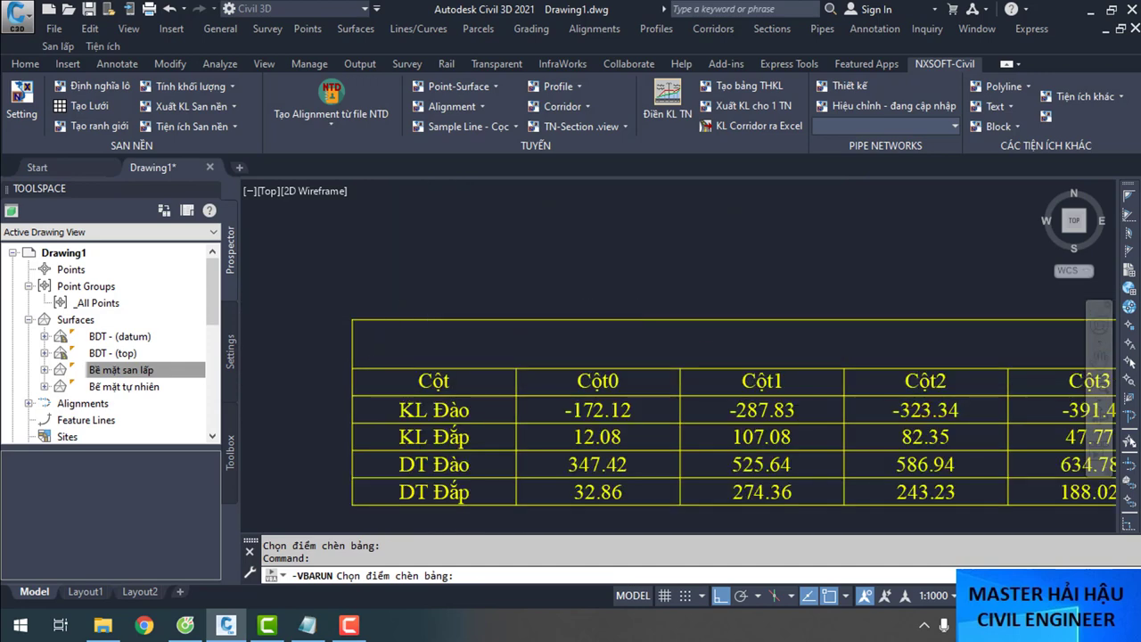
pyautogui.press('Escape')
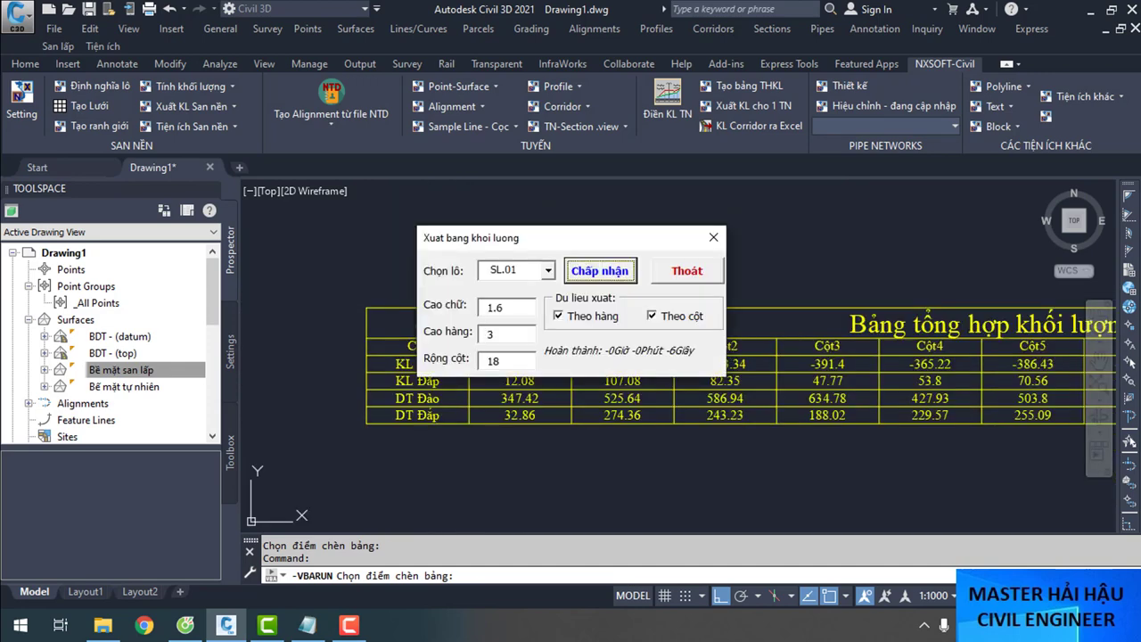
pyautogui.click(689, 265)
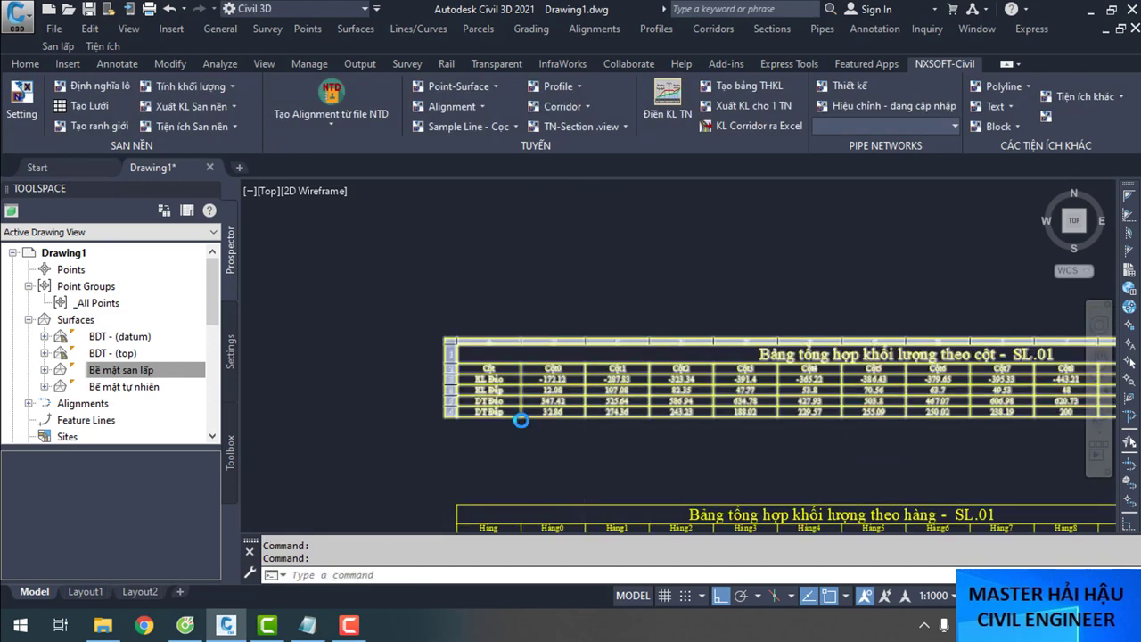
pyautogui.scroll(-3, 523, 344)
pyautogui.scroll(3, 503, 370)
pyautogui.scroll(3, 529, 383)
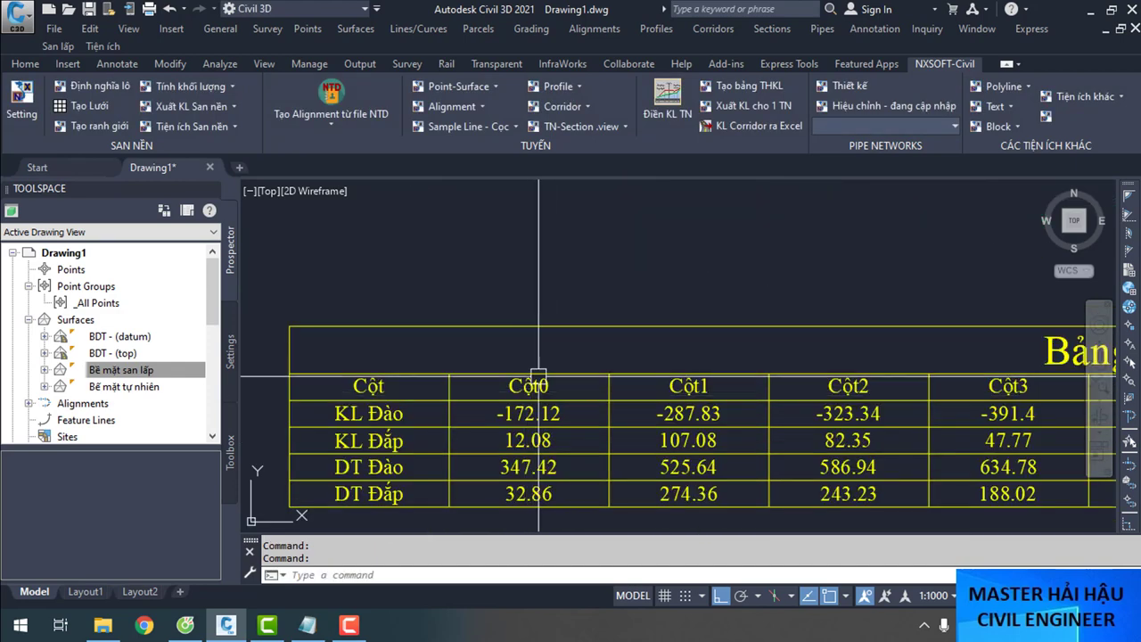
# Inspect the cell volume labels around the lower corner of the sloped pad
pyautogui.scroll(-5, 658, 362)
pyautogui.scroll(5, 657, 363)
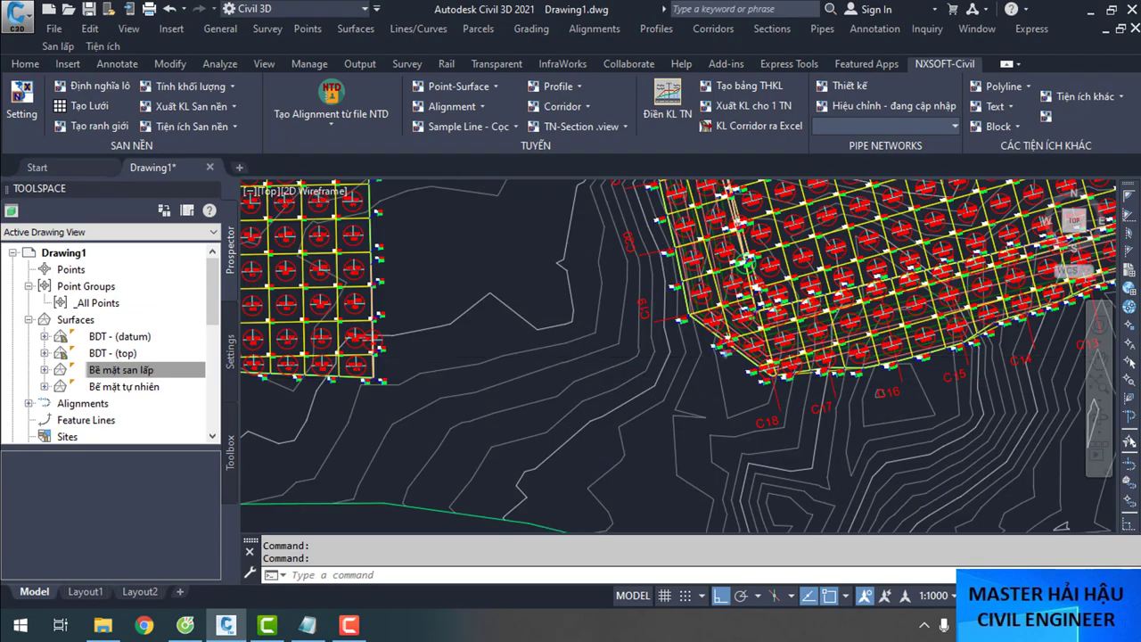
pyautogui.scroll(2, 679, 475)
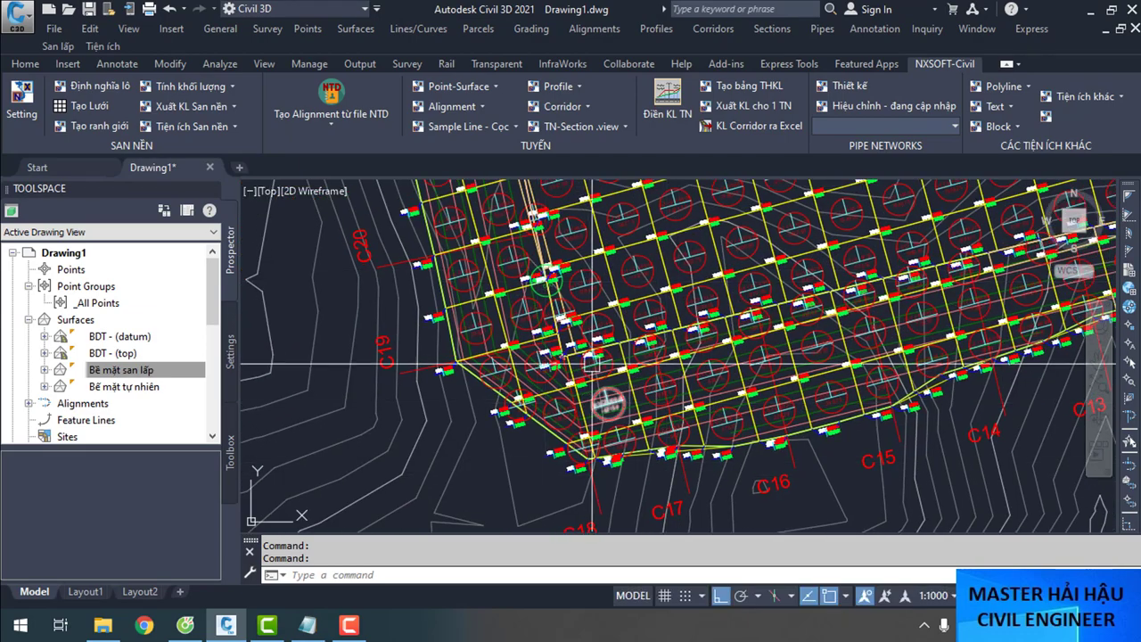
pyautogui.scroll(2, 588, 303)
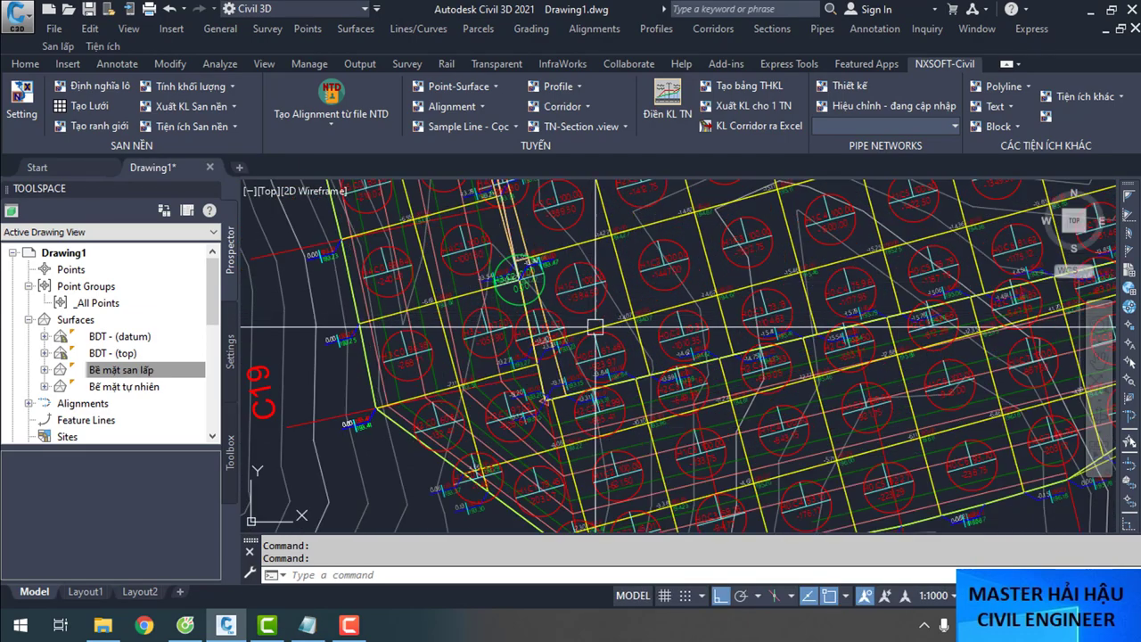
pyautogui.scroll(-4, 591, 321)
pyautogui.scroll(5, 615, 312)
pyautogui.scroll(-6, 625, 309)
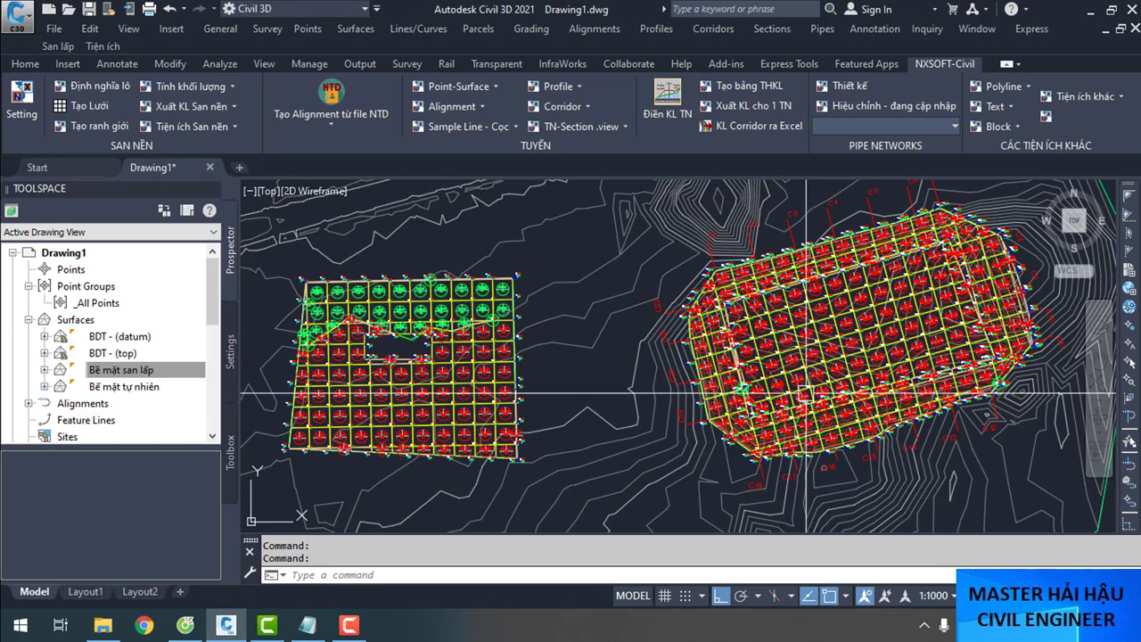
# Inspect the cell labels with areas and cut volumes in the lower-left rows H1 to H4 of the rectangular SL.01 grid
pyautogui.scroll(5, 401, 352)
pyautogui.scroll(4, 466, 374)
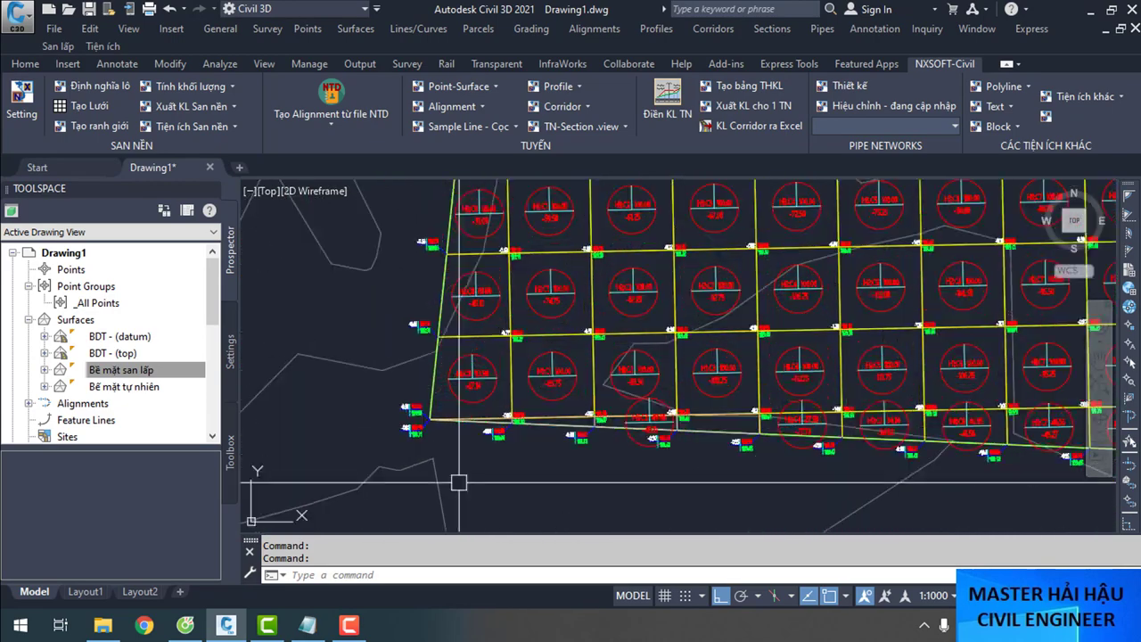
pyautogui.scroll(3, 468, 371)
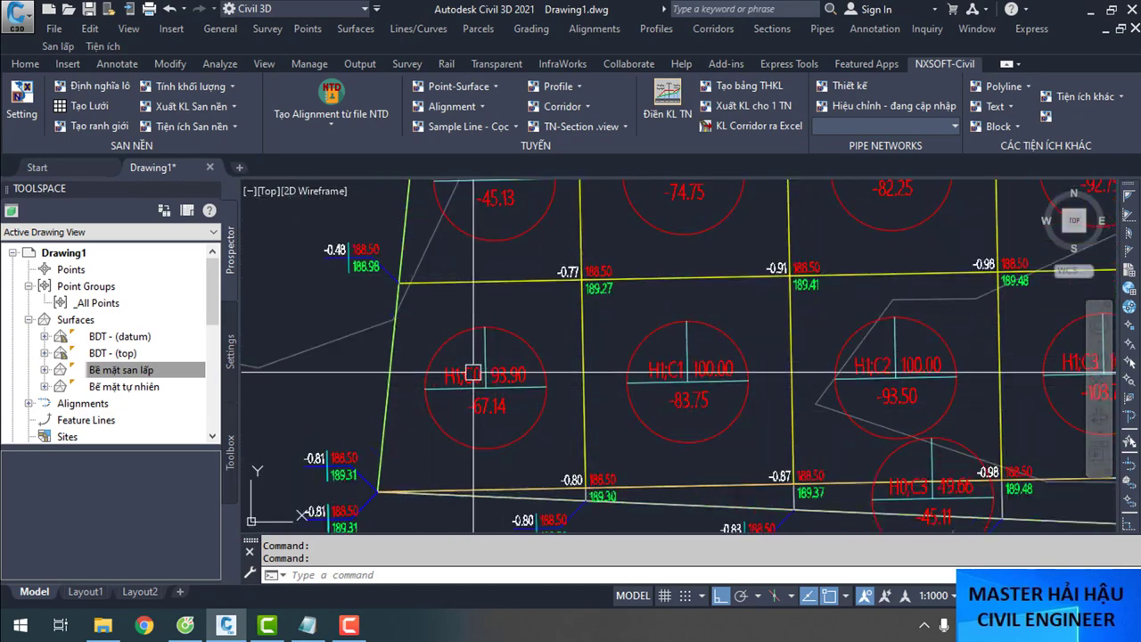
pyautogui.scroll(-2, 499, 392)
pyautogui.scroll(5, 553, 254)
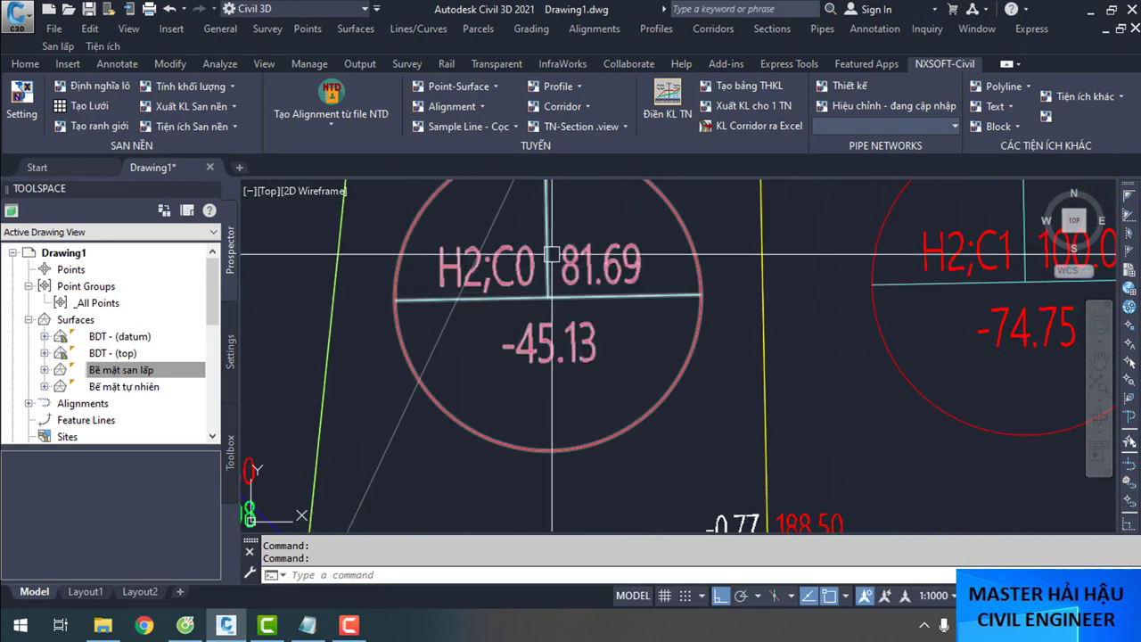
pyautogui.moveTo(553, 254); pyautogui.dragTo(558, 491, button='middle')
pyautogui.scroll(-3, 560, 415)
pyautogui.scroll(3, 573, 255)
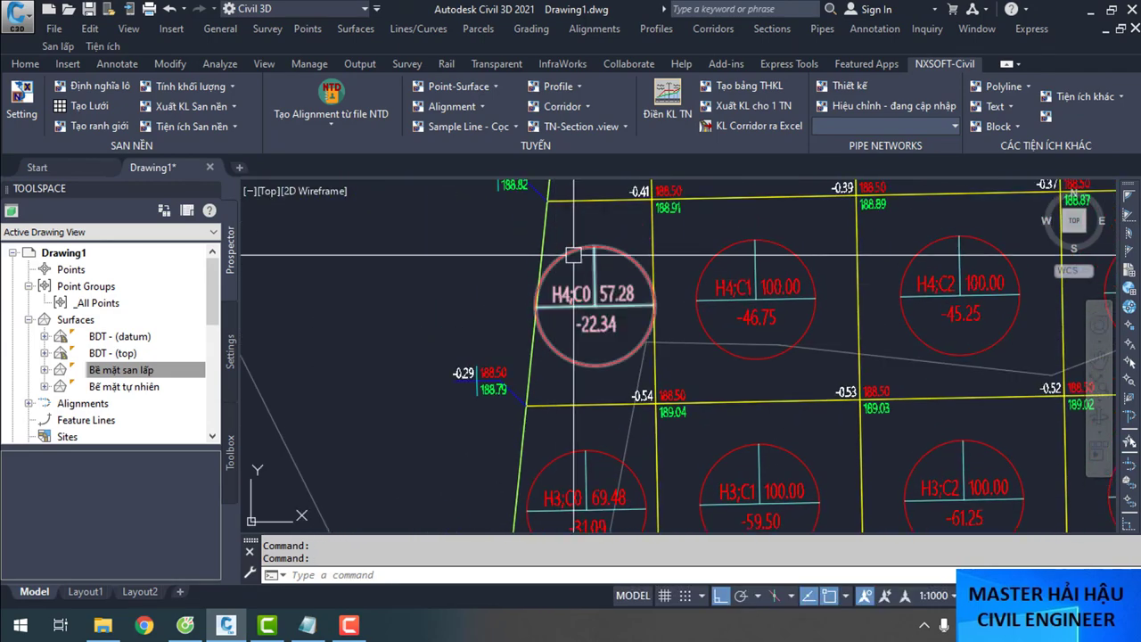
pyautogui.moveTo(612, 221); pyautogui.dragTo(616, 495, button='middle')
pyautogui.scroll(-4, 617, 291)
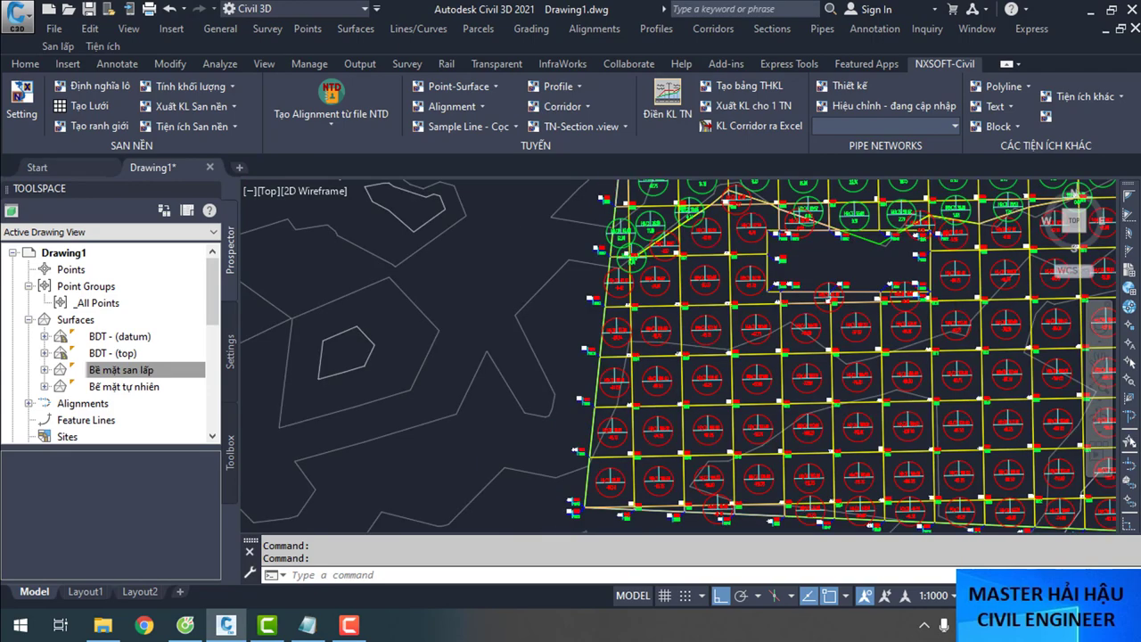
pyautogui.scroll(5, 800, 278)
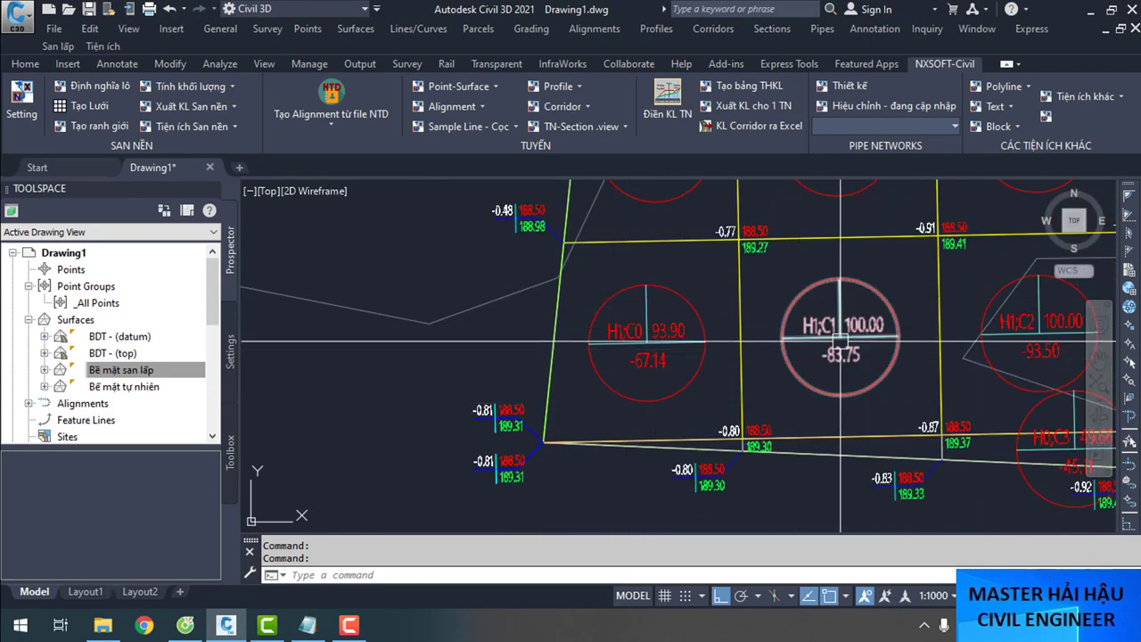
pyautogui.scroll(-4, 800, 278)
pyautogui.scroll(2, 664, 237)
pyautogui.scroll(-5, 664, 237)
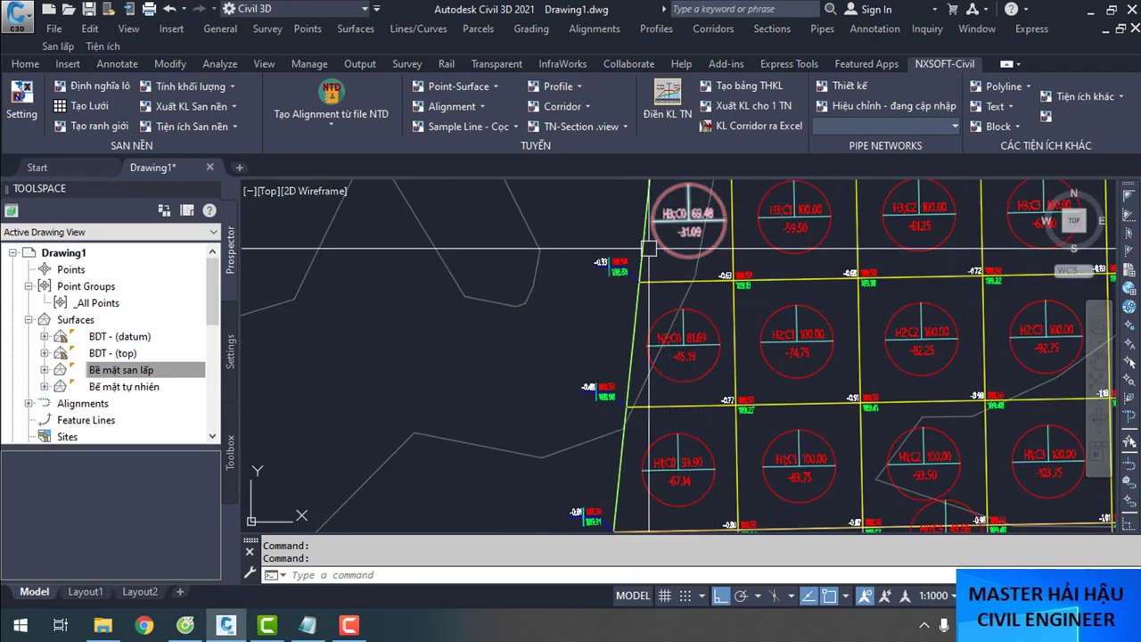
# Examine the cut and fill volume and area rows in SL.01's column and row summary tables below the site
pyautogui.scroll(1, 608, 291)
pyautogui.scroll(4, 608, 291)
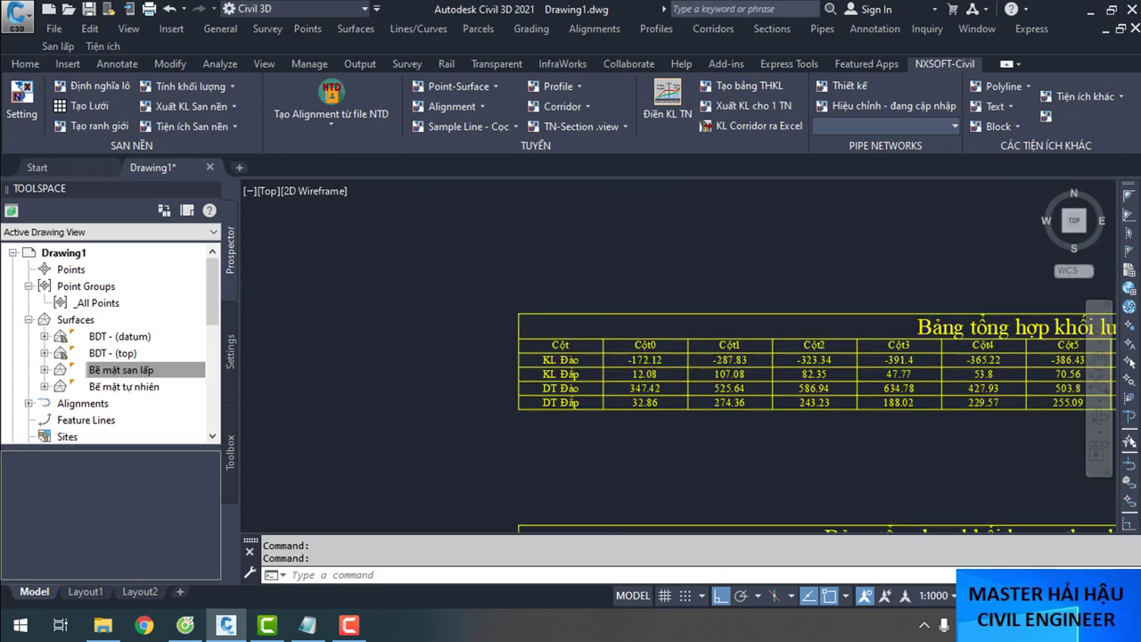
pyautogui.scroll(-4, 526, 329)
pyautogui.scroll(1, 581, 383)
pyautogui.scroll(6, 545, 321)
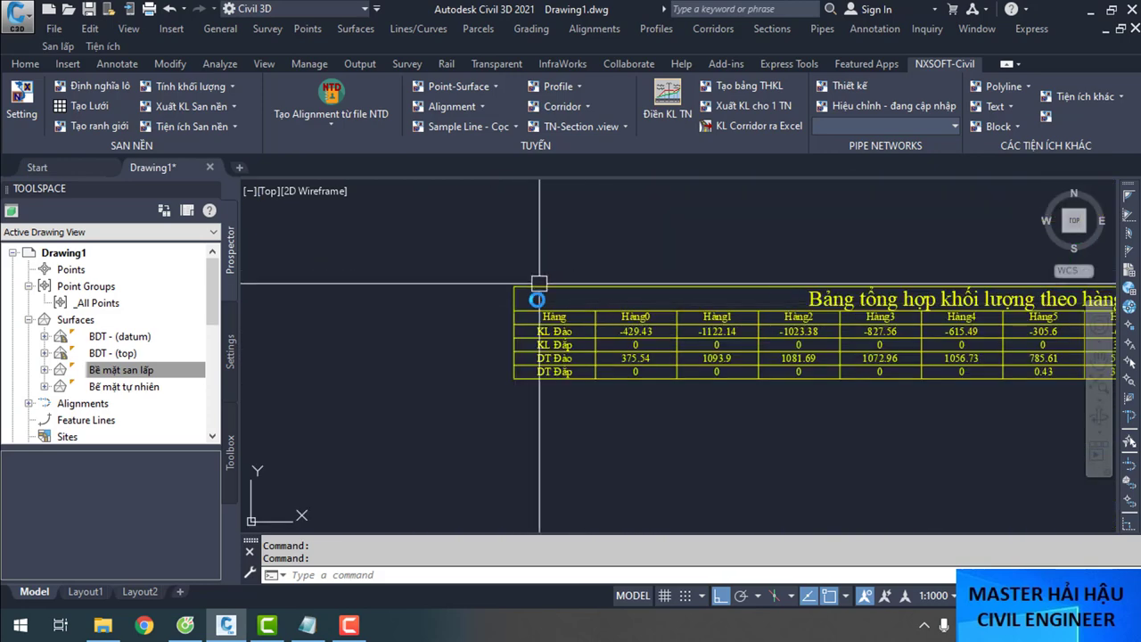
pyautogui.scroll(-5, 595, 424)
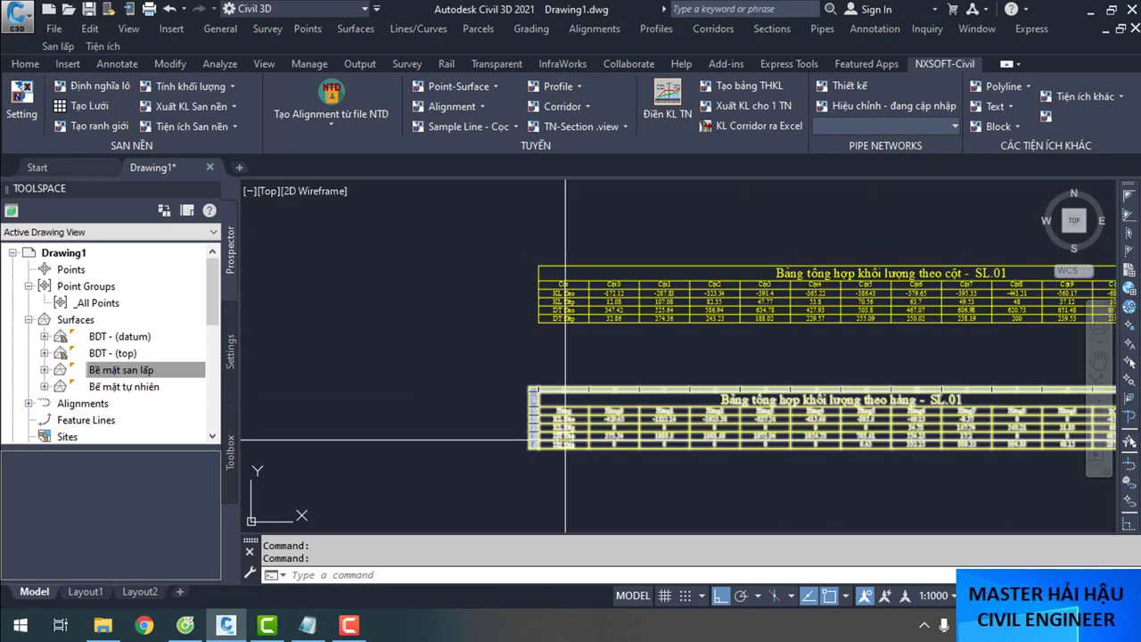
pyautogui.scroll(5, 573, 331)
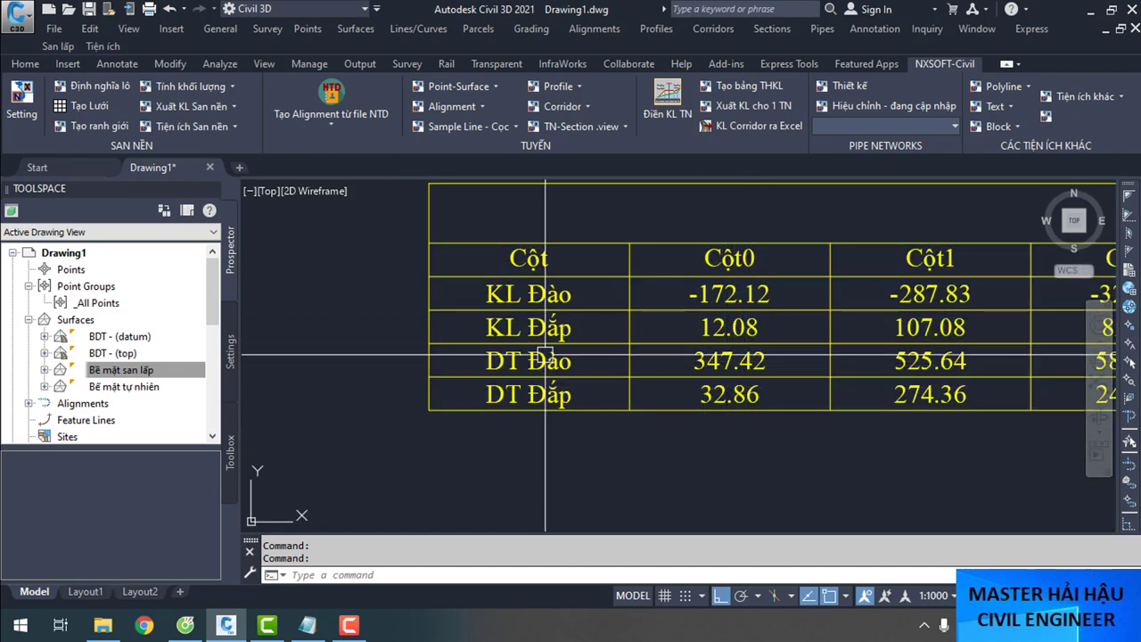
pyautogui.scroll(-4, 728, 373)
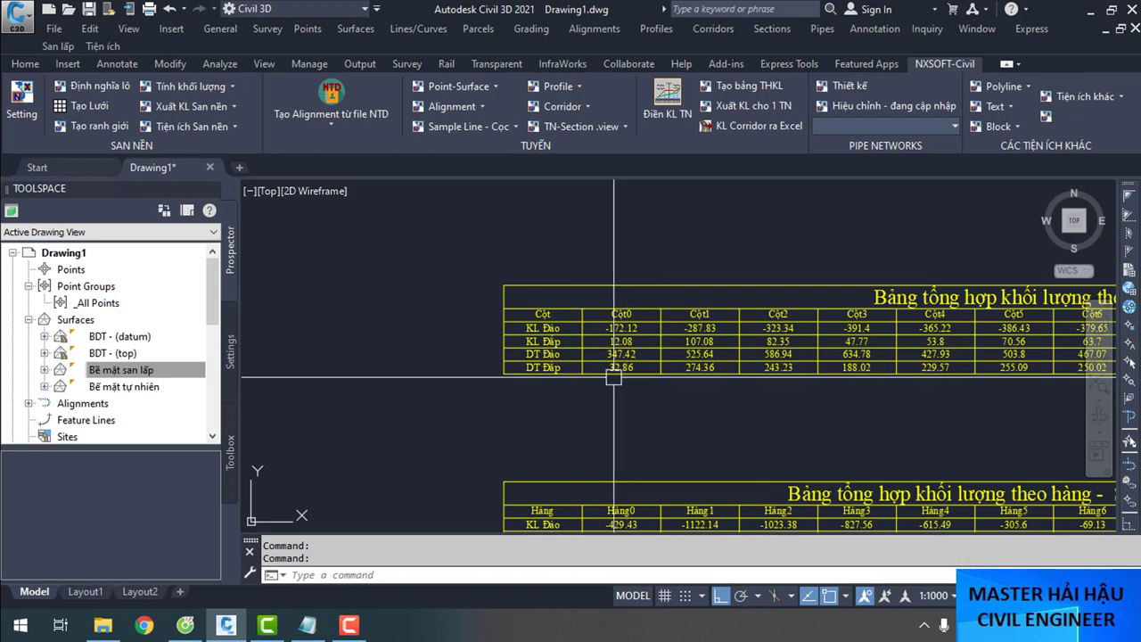
pyautogui.moveTo(636, 425); pyautogui.dragTo(571, 285, button='middle')
pyautogui.scroll(-6, 424, 308)
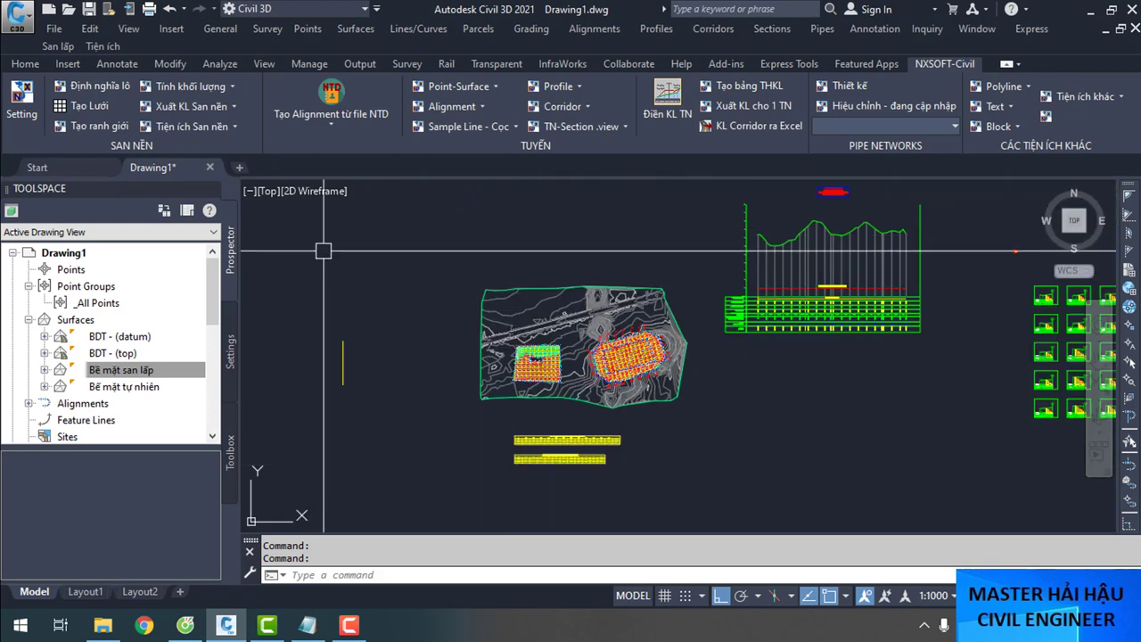
pyautogui.click(208, 107)
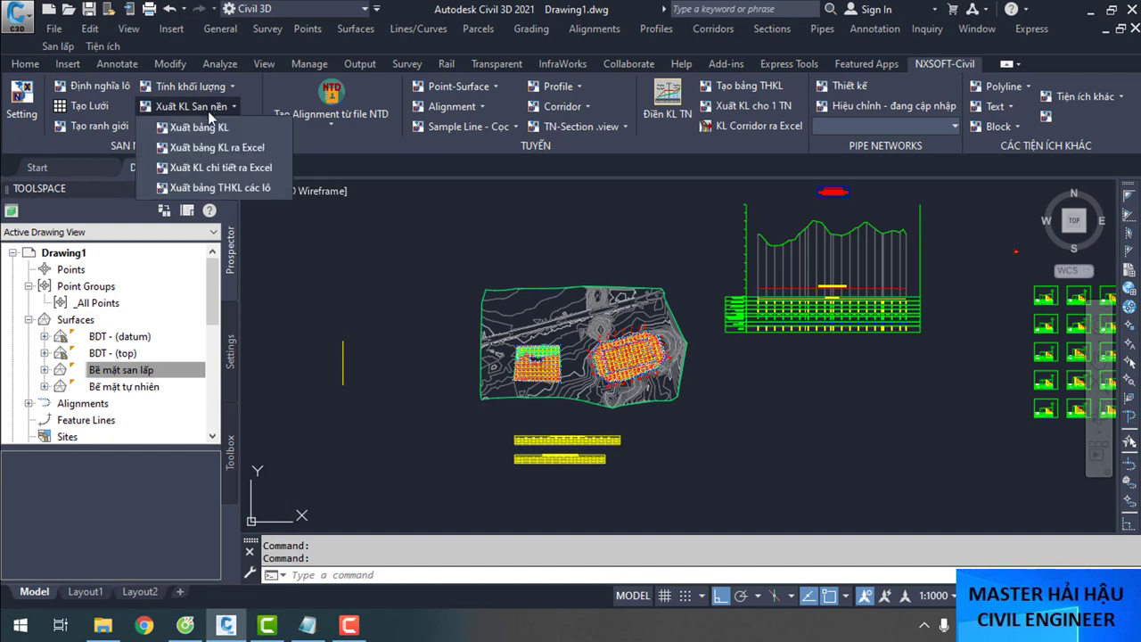
pyautogui.click(216, 130)
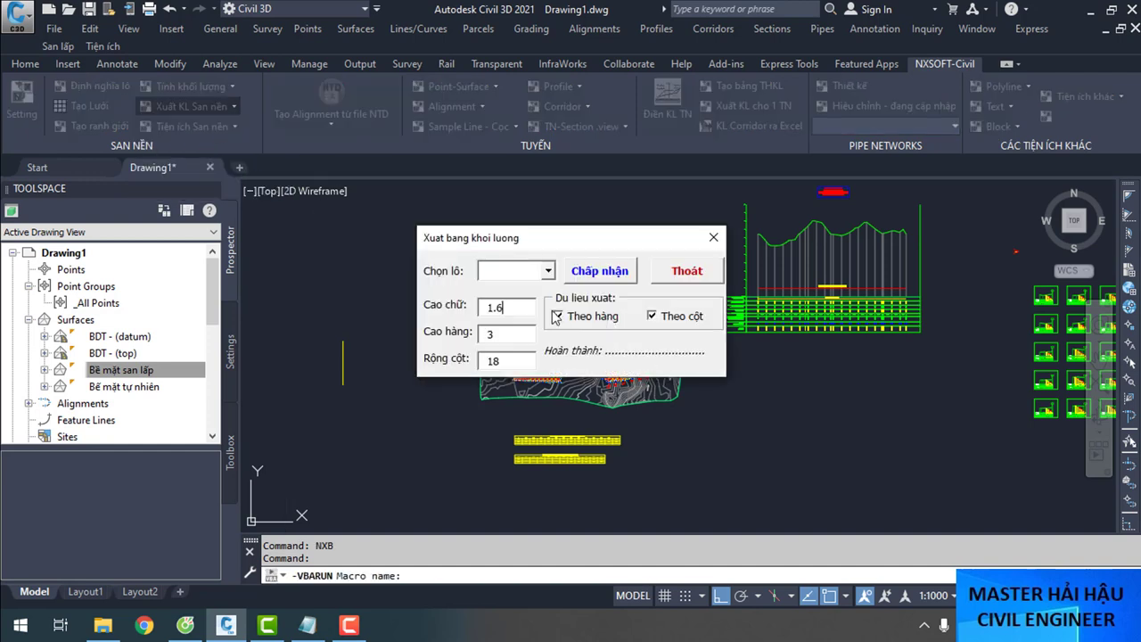
pyautogui.click(550, 276)
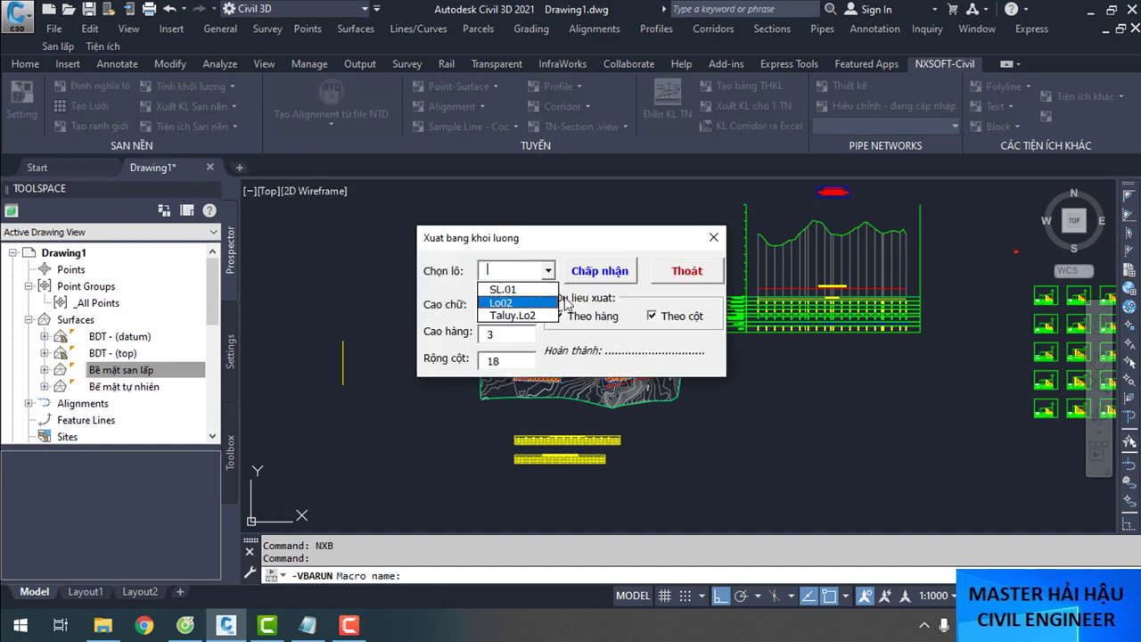
pyautogui.click(562, 304)
pyautogui.click(688, 271)
# Try to export lot SL.01's volume table to Excel and dismiss the message
pyautogui.click(211, 105)
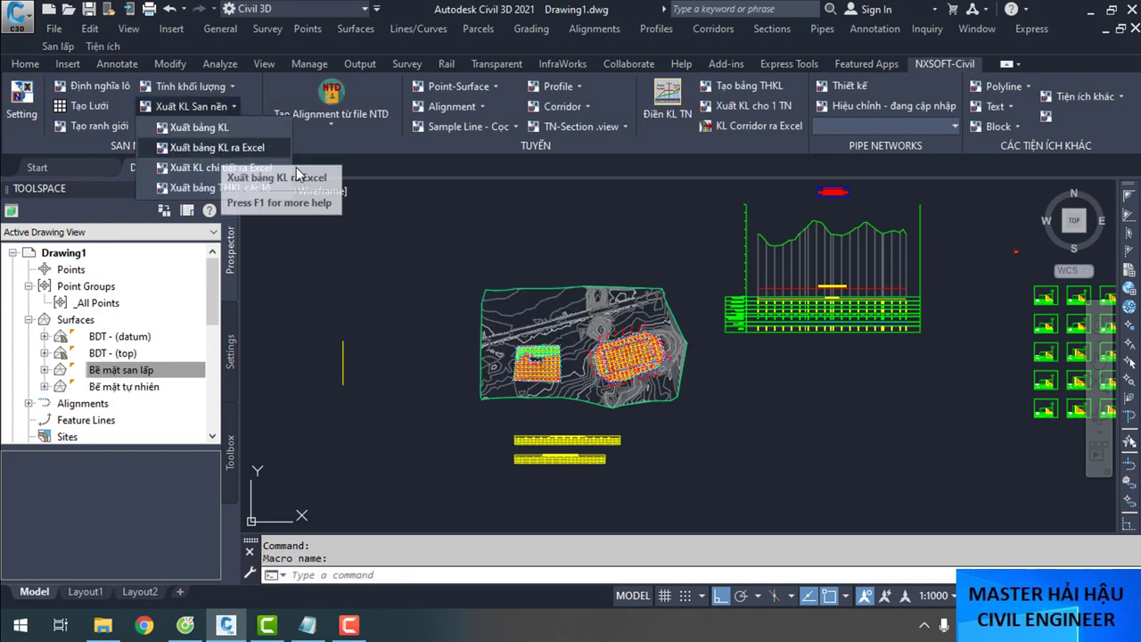
pyautogui.click(248, 148)
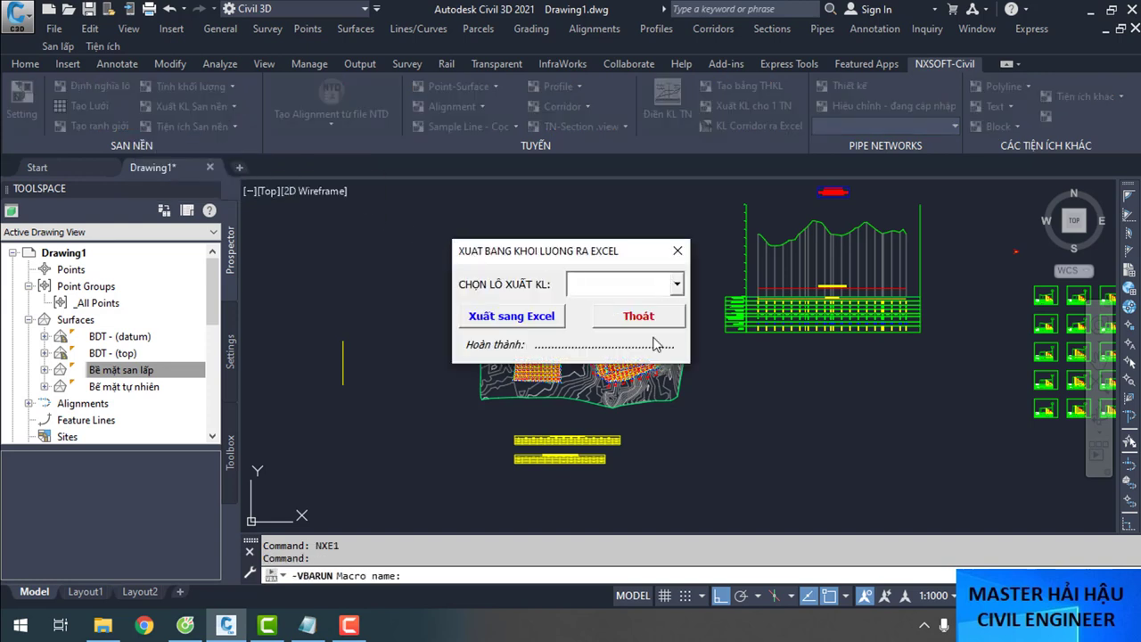
pyautogui.click(678, 292)
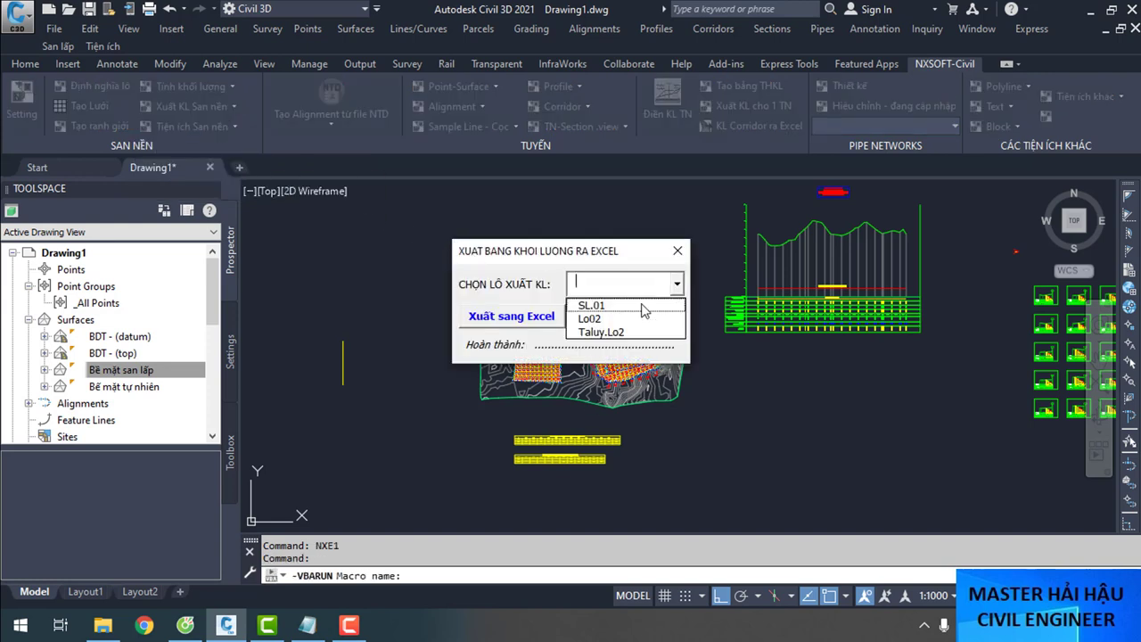
pyautogui.click(592, 303)
pyautogui.click(524, 322)
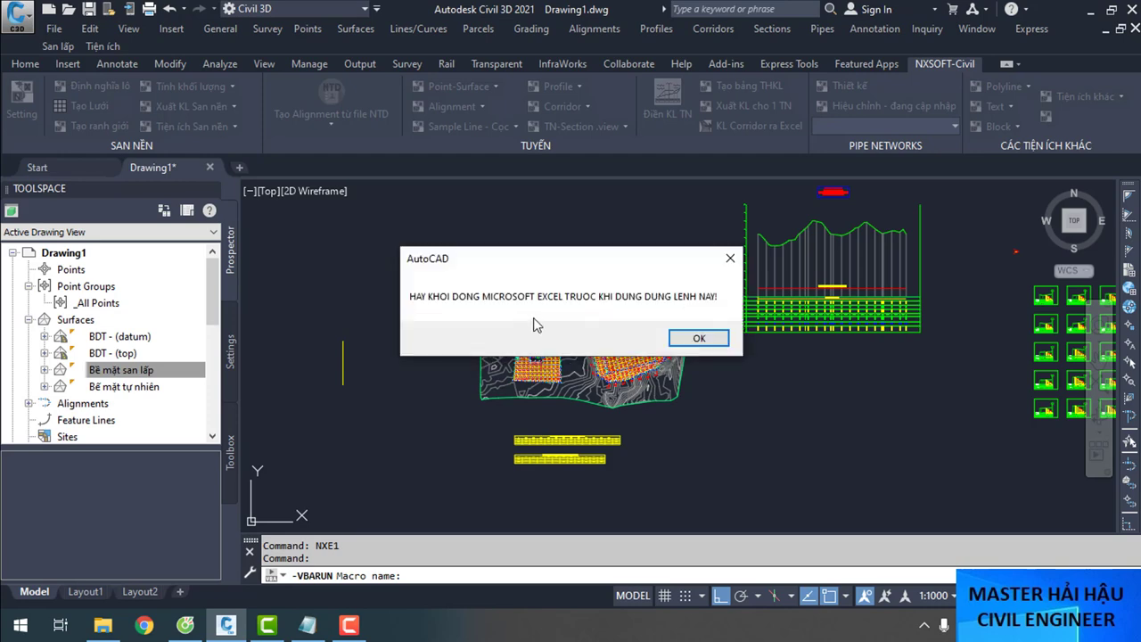
pyautogui.click(699, 340)
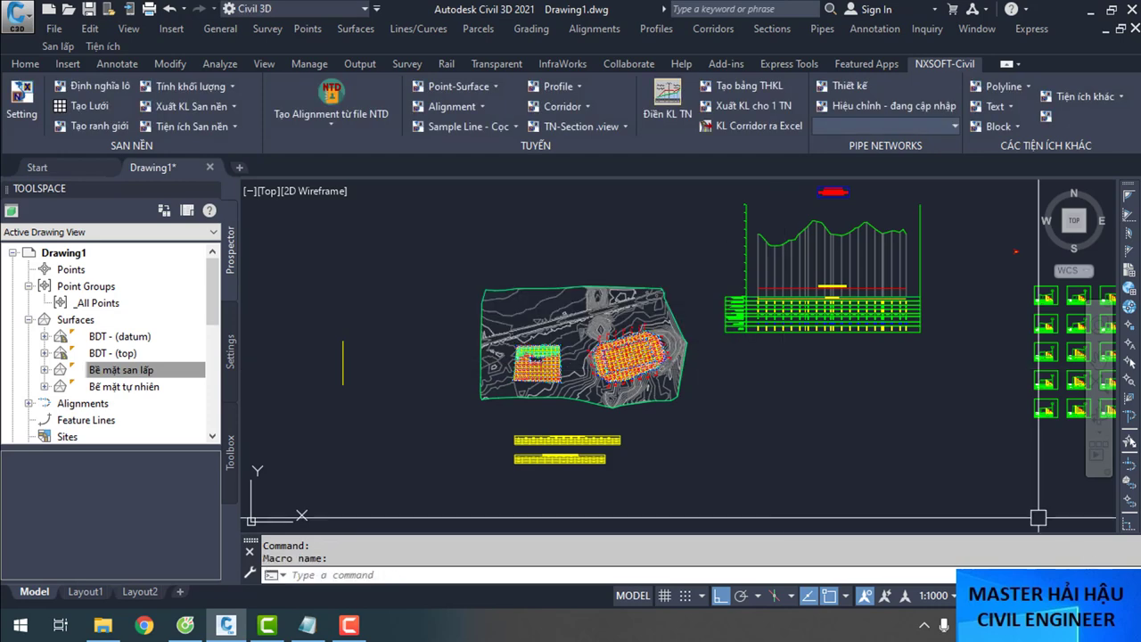
# Create a new Microsoft Excel worksheet on the desktop, place it below the Drawing1 file, and open it
pyautogui.press('super+d')
pyautogui.rightClick(323, 277)
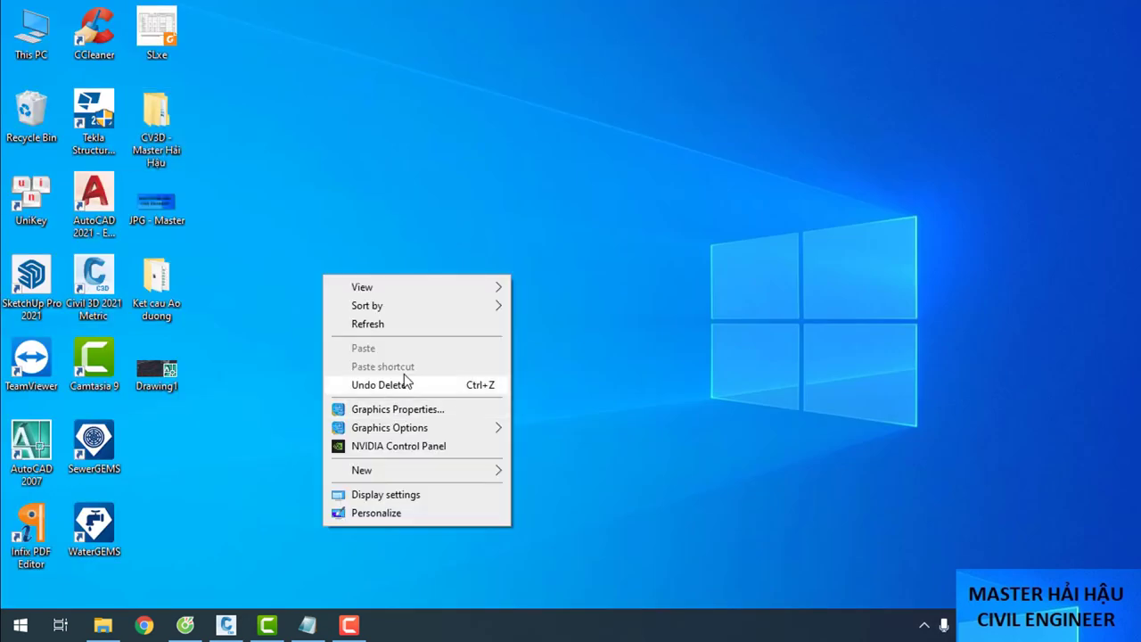
pyautogui.moveTo(406, 469)
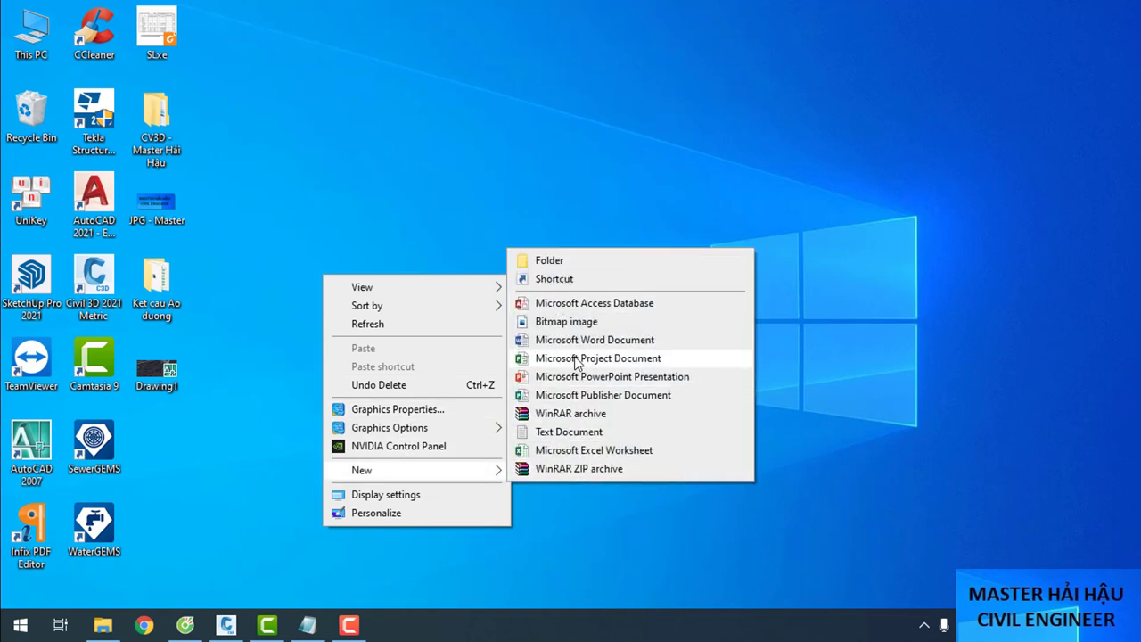
pyautogui.click(588, 450)
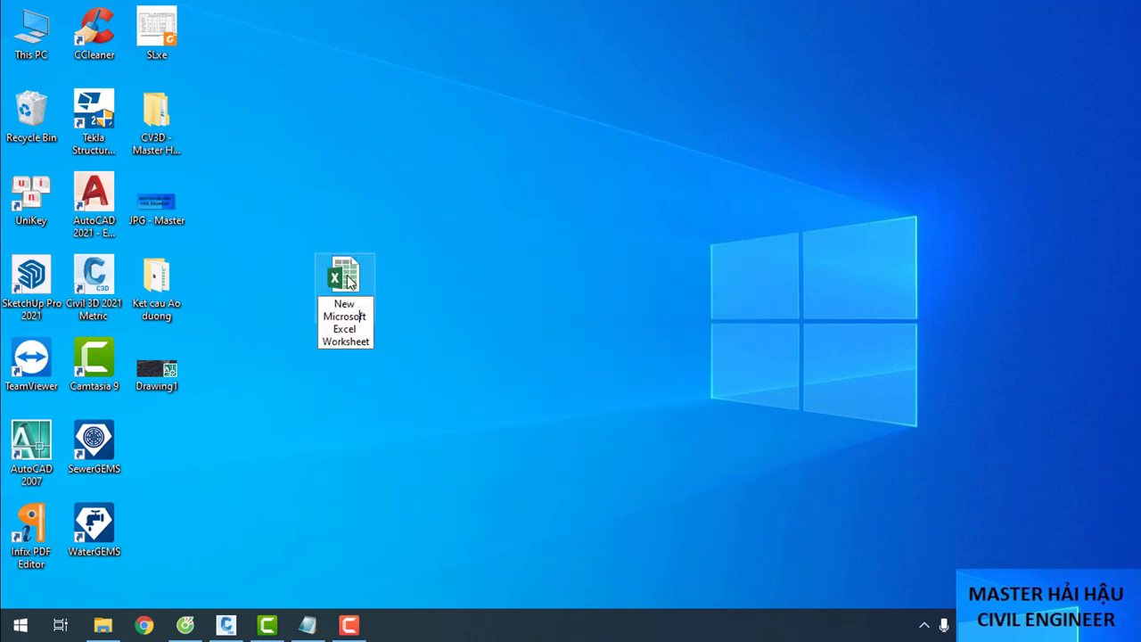
pyautogui.moveTo(347, 280); pyautogui.dragTo(214, 419)
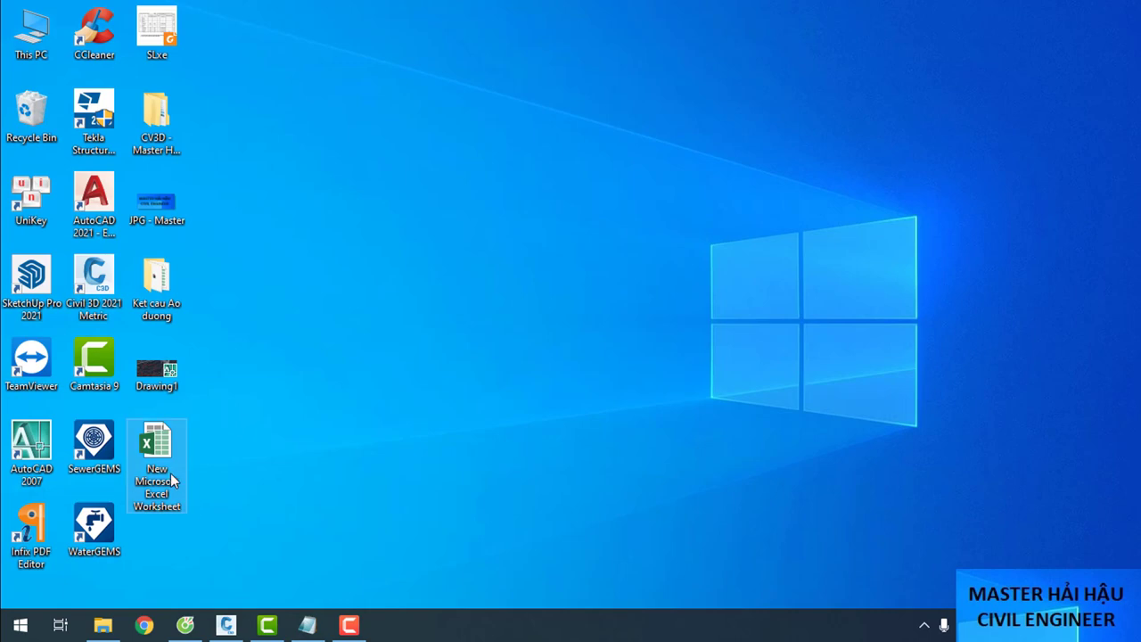
# Return to Civil 3D and export the volume table of lot SL.01 to Excel
pyautogui.click(219, 566)
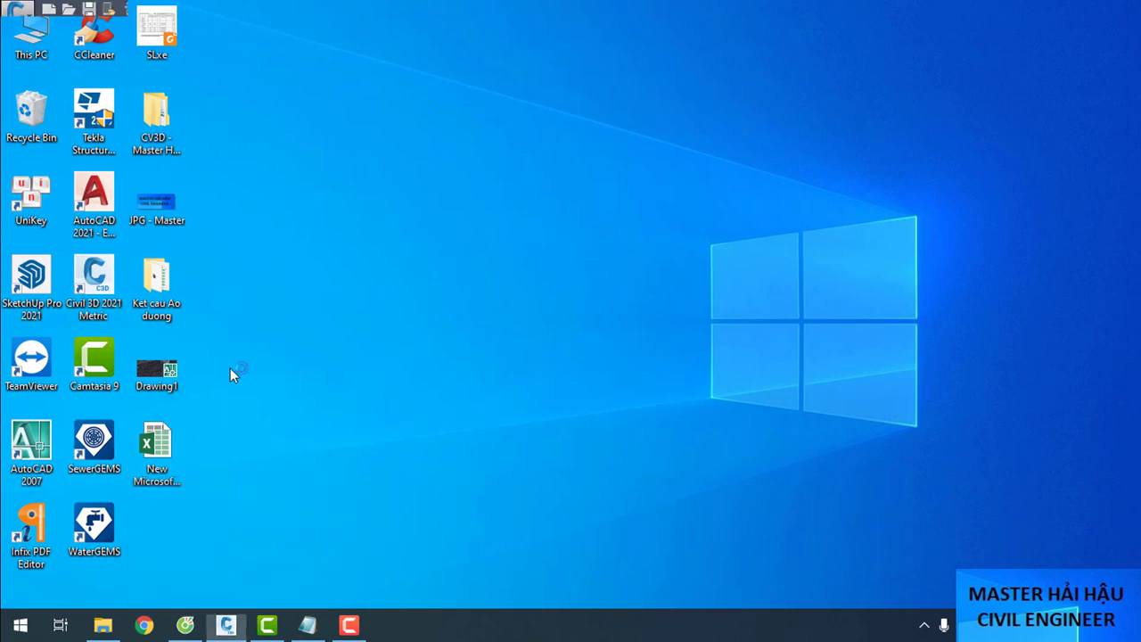
pyautogui.click(228, 107)
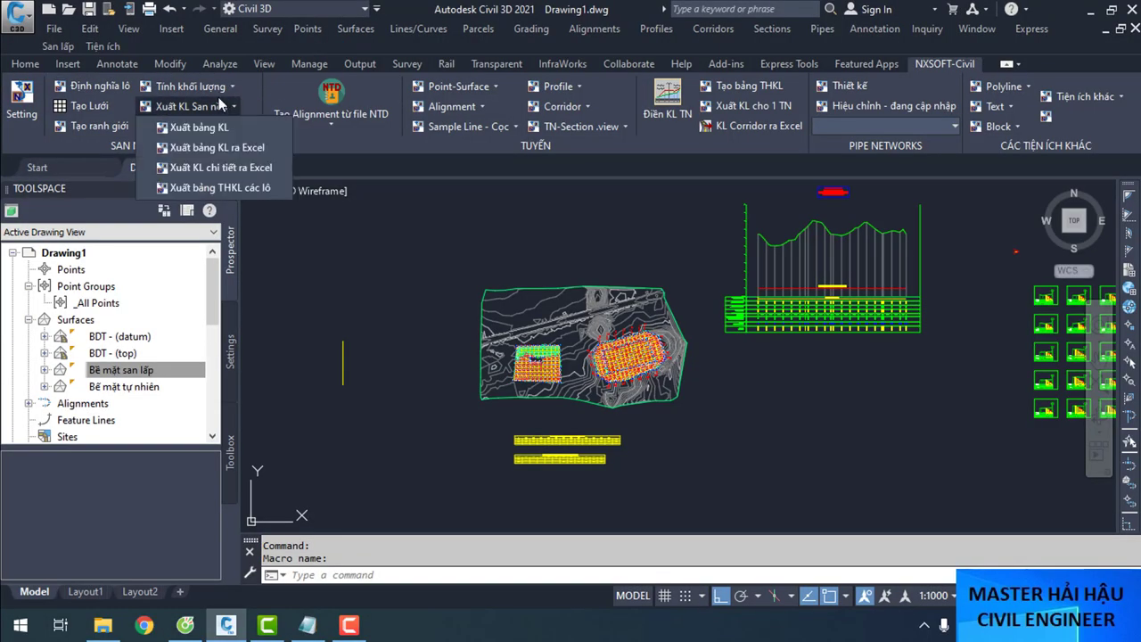
pyautogui.click(237, 147)
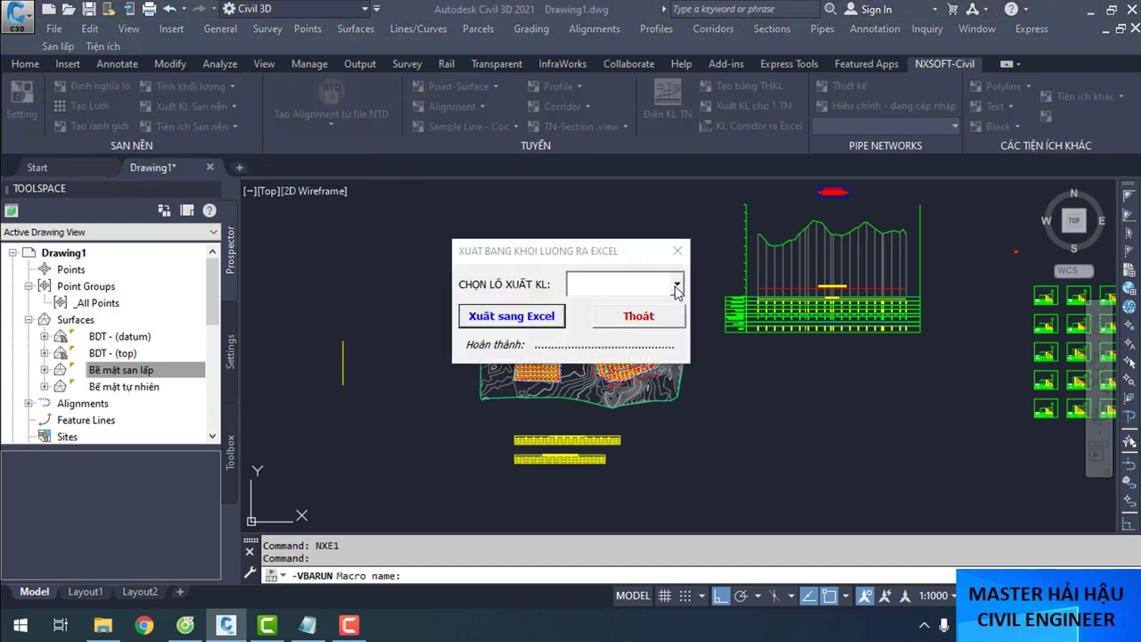
pyautogui.click(677, 284)
pyautogui.click(593, 306)
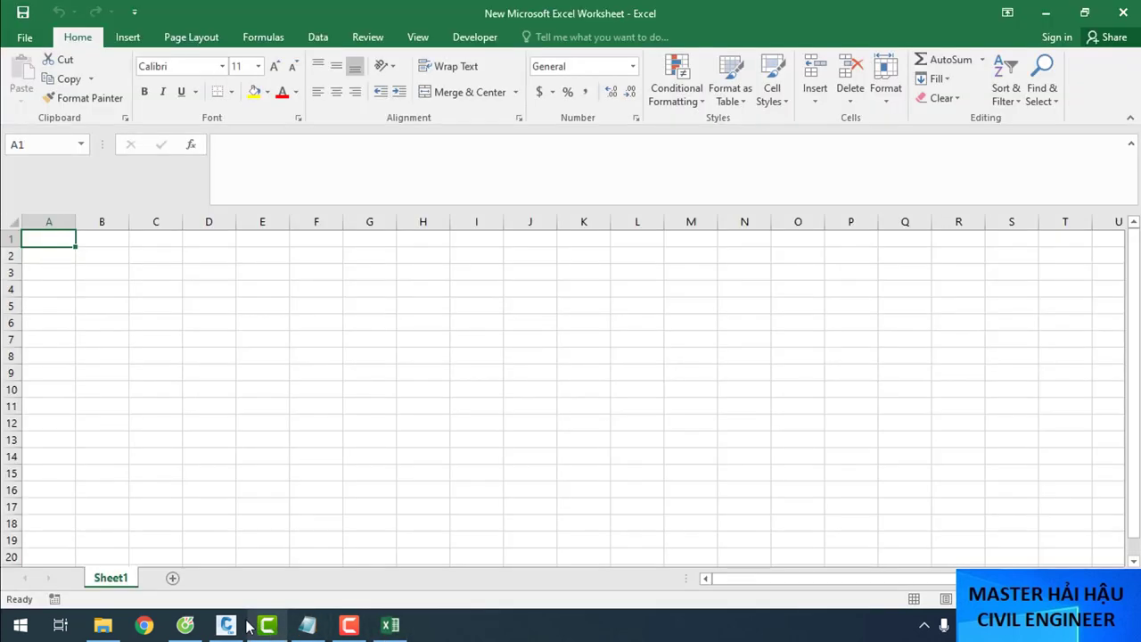
pyautogui.click(230, 626)
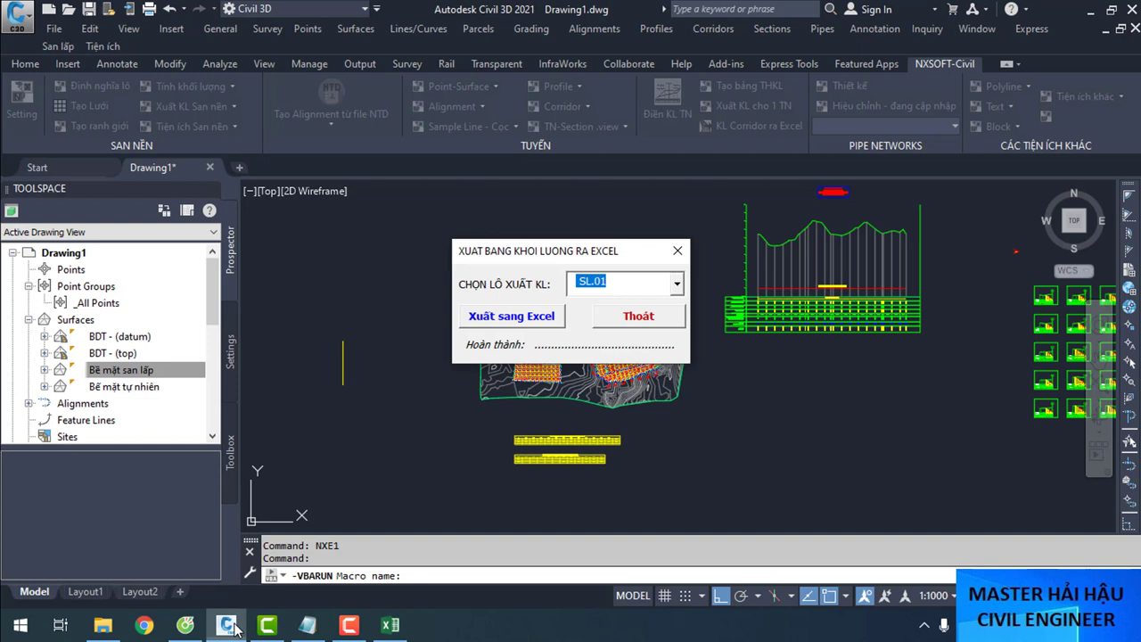
pyautogui.click(514, 323)
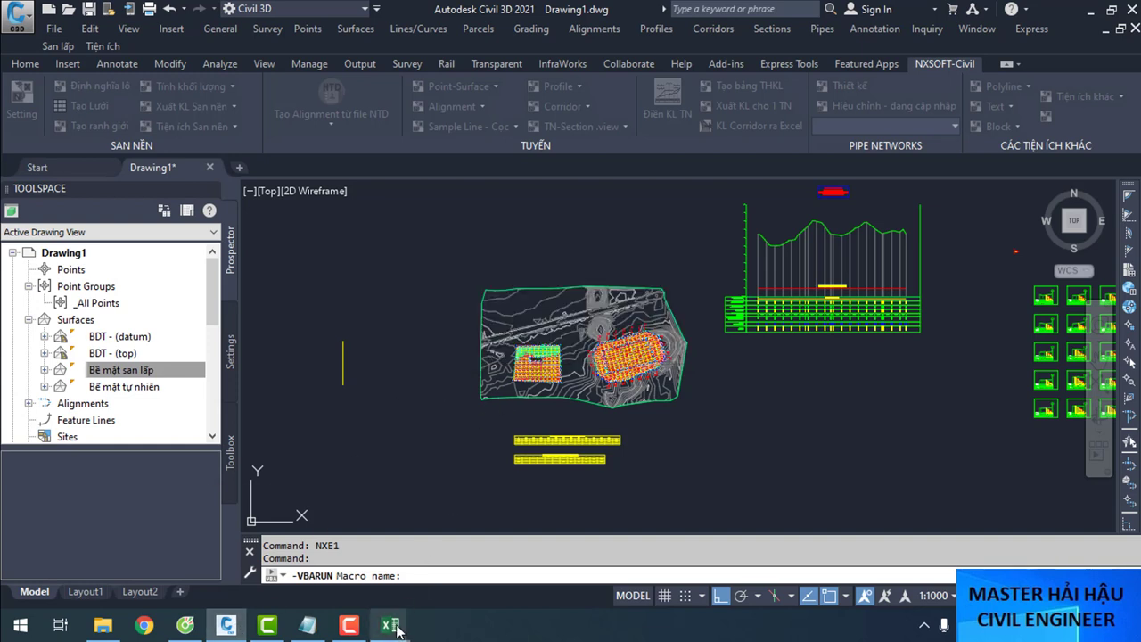
# Switch to the exported SL.01 workbook, review its Khoi Luong and Dien tich sheets, and return to Civil 3D
pyautogui.moveTo(397, 629)
pyautogui.click(445, 547)
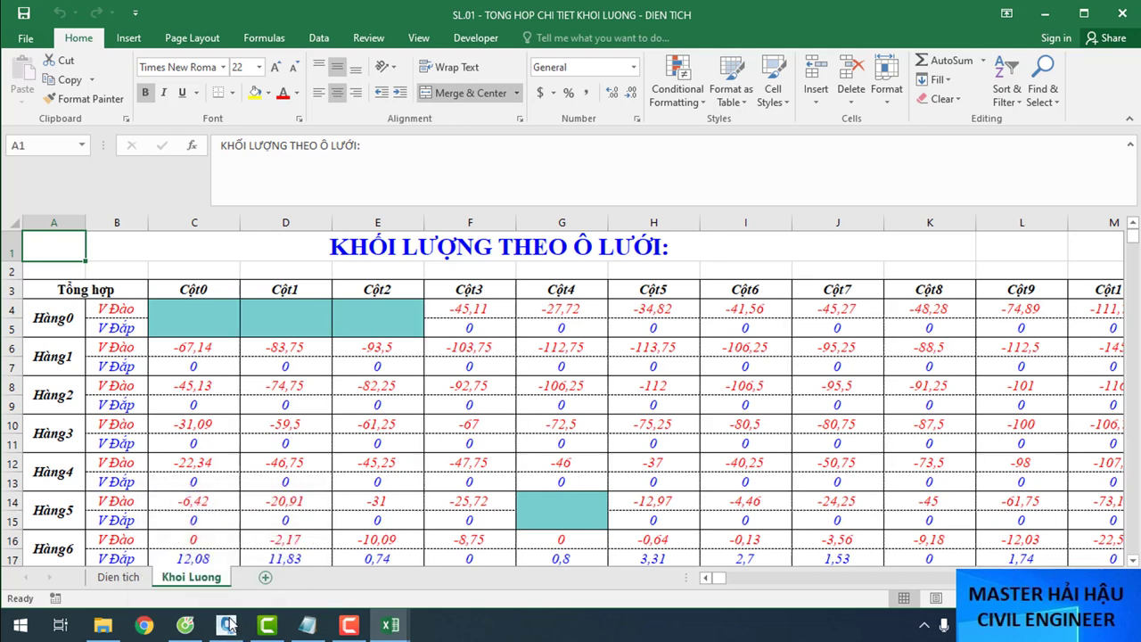
pyautogui.scroll(-6, 396, 372)
pyautogui.scroll(6, 394, 366)
pyautogui.click(120, 577)
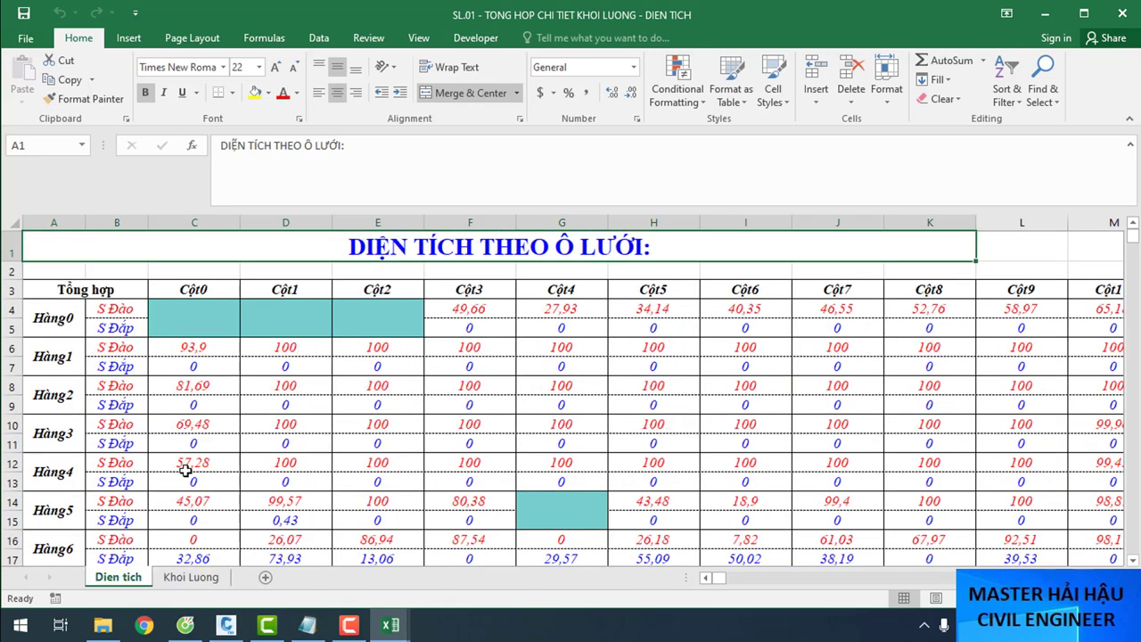
pyautogui.keyDown('ctrl'); pyautogui.scroll(-4, 404, 392); pyautogui.keyUp('ctrl')
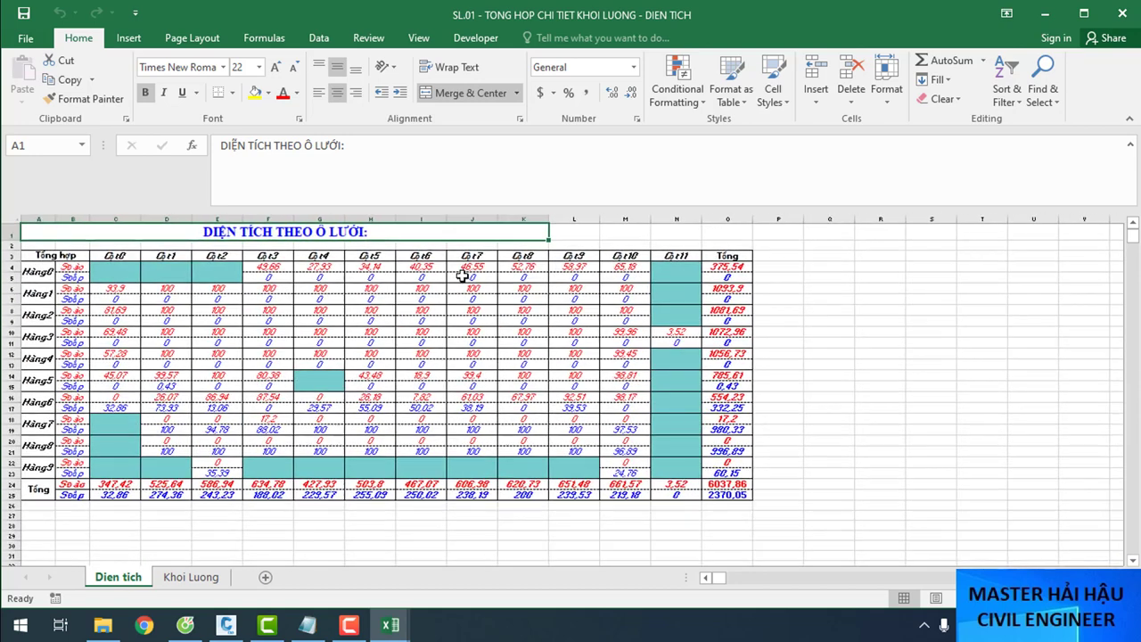
pyautogui.moveTo(226, 625)
pyautogui.click(251, 571)
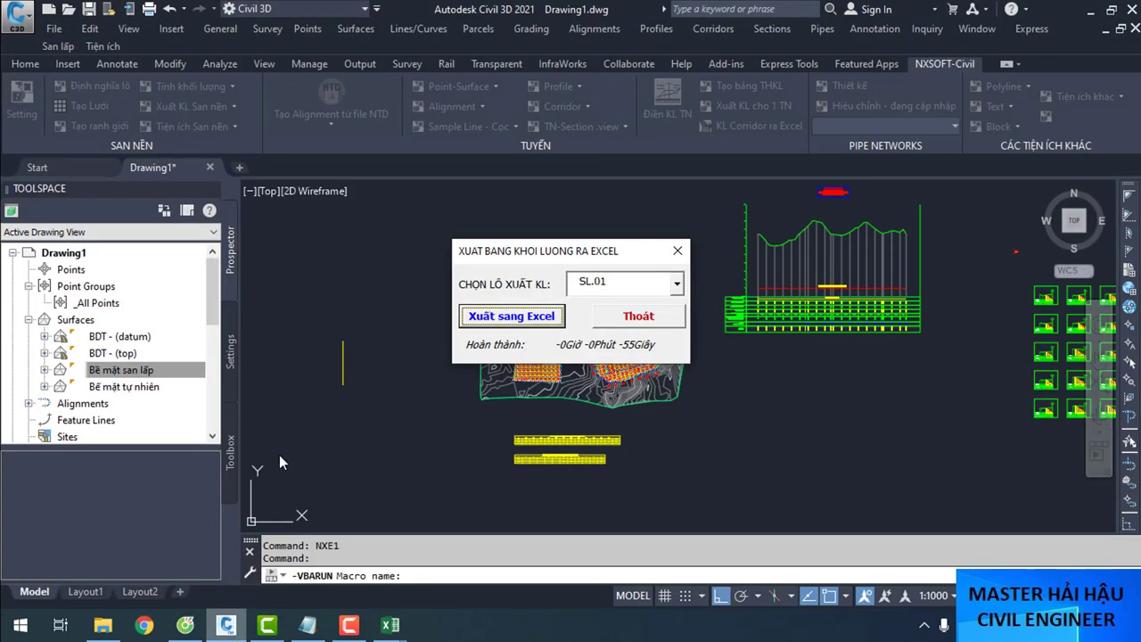
# Close the volume table export dialog and export the detailed volume summary of lot SL.01 to Excel
pyautogui.click(652, 318)
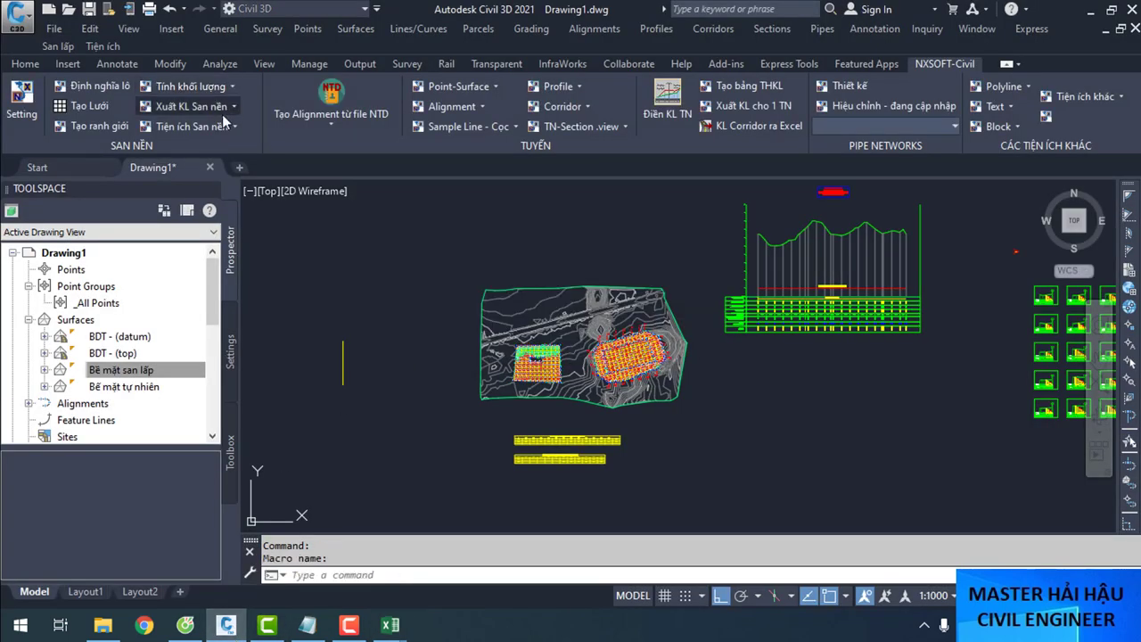
pyautogui.click(233, 107)
pyautogui.click(261, 169)
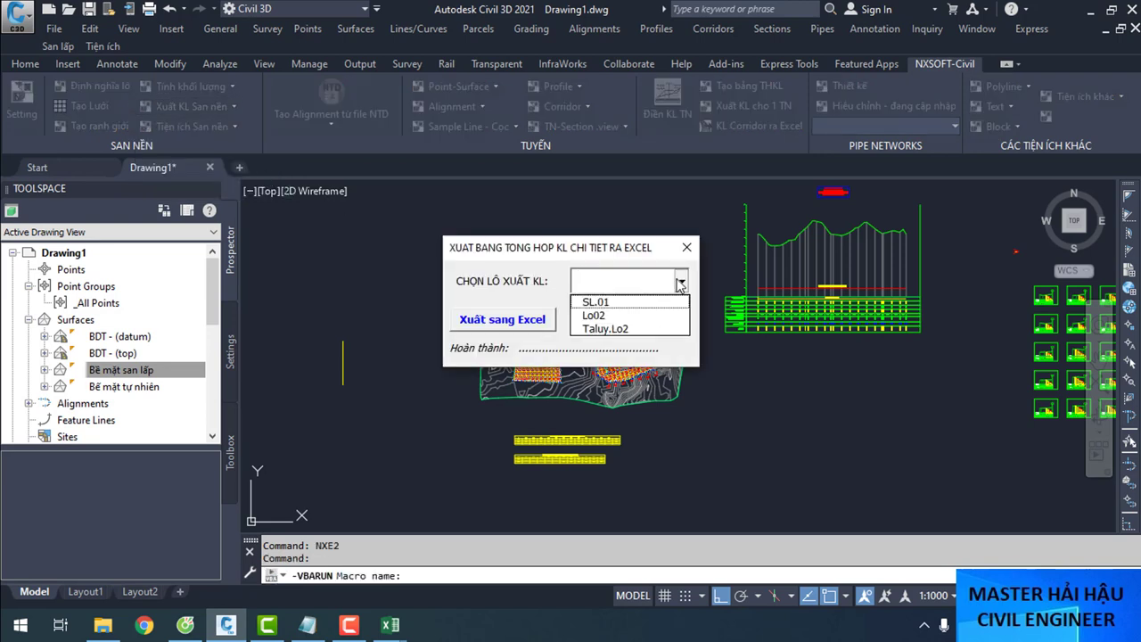
pyautogui.click(595, 301)
pyautogui.click(502, 319)
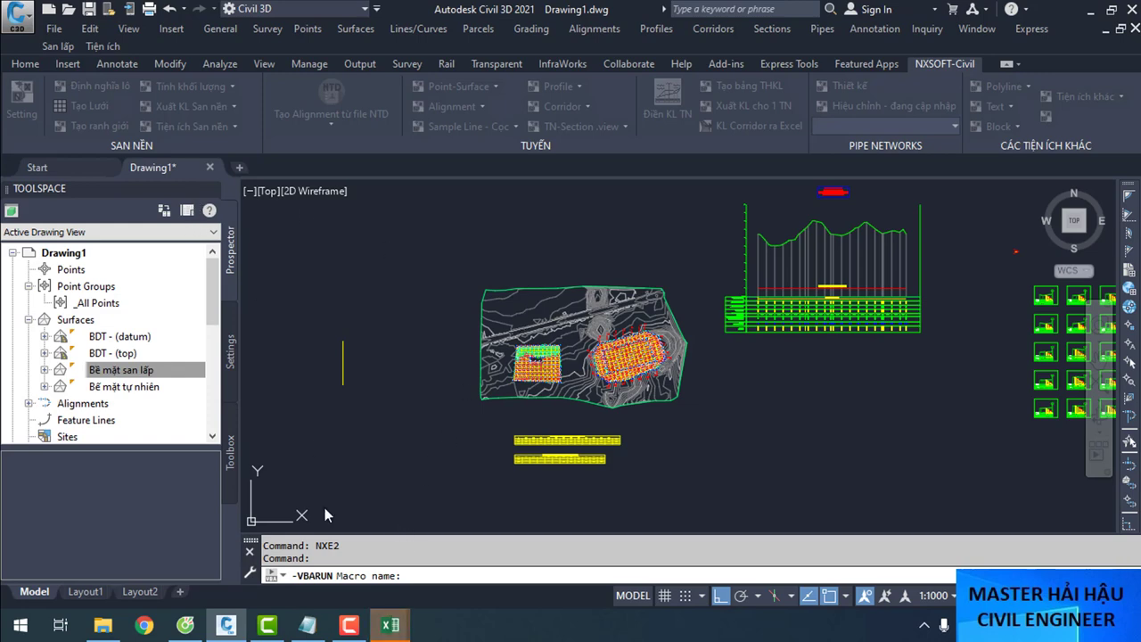
# Check the progress of the SL.01 export in the Book1 workbook's Tong hop sheet, switching between Excel and Civil 3D
pyautogui.moveTo(391, 631)
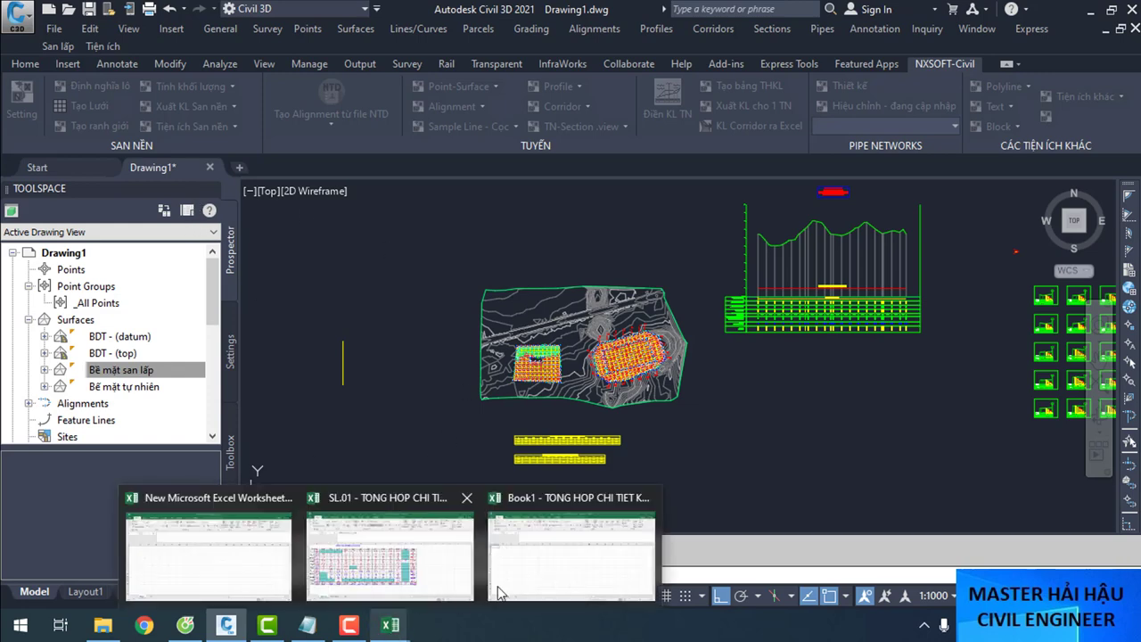
pyautogui.click(535, 558)
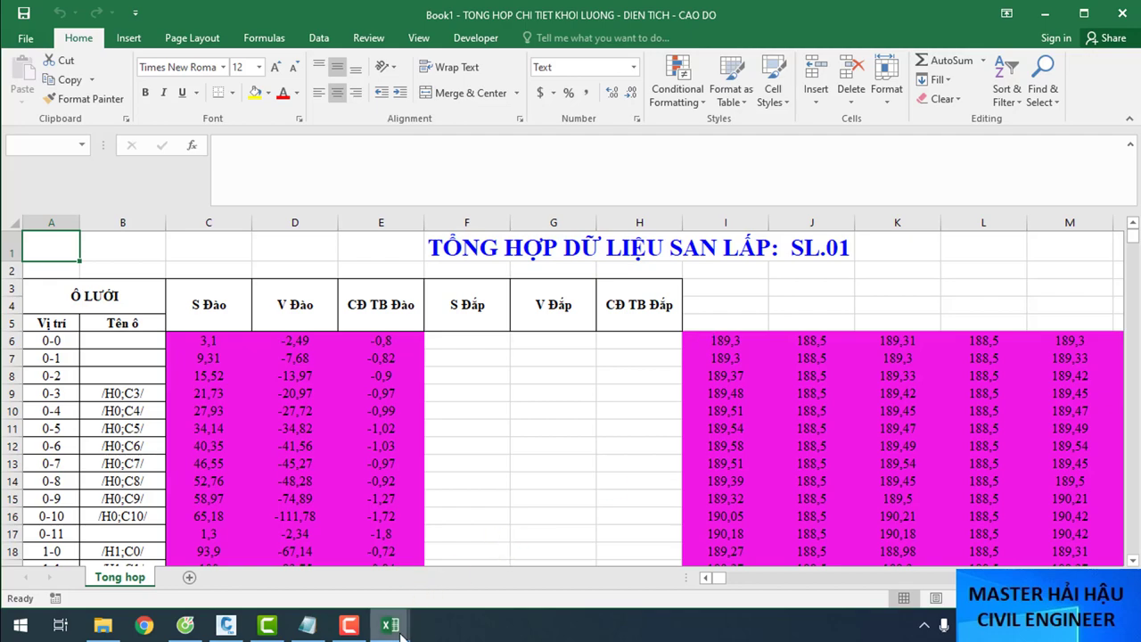
pyautogui.moveTo(385, 624)
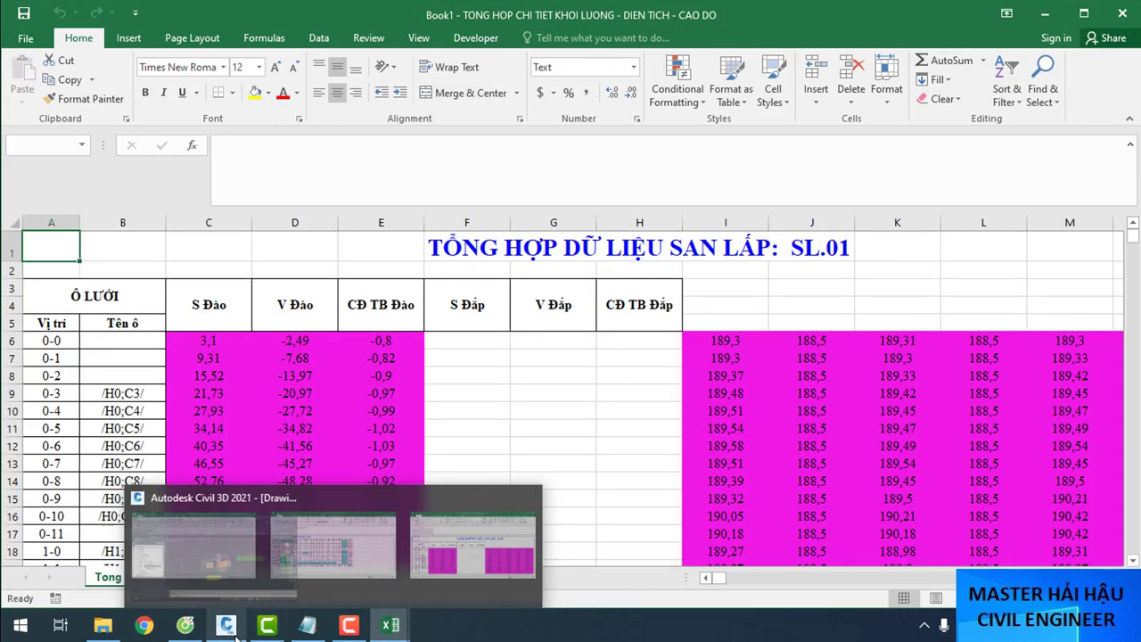
pyautogui.click(228, 626)
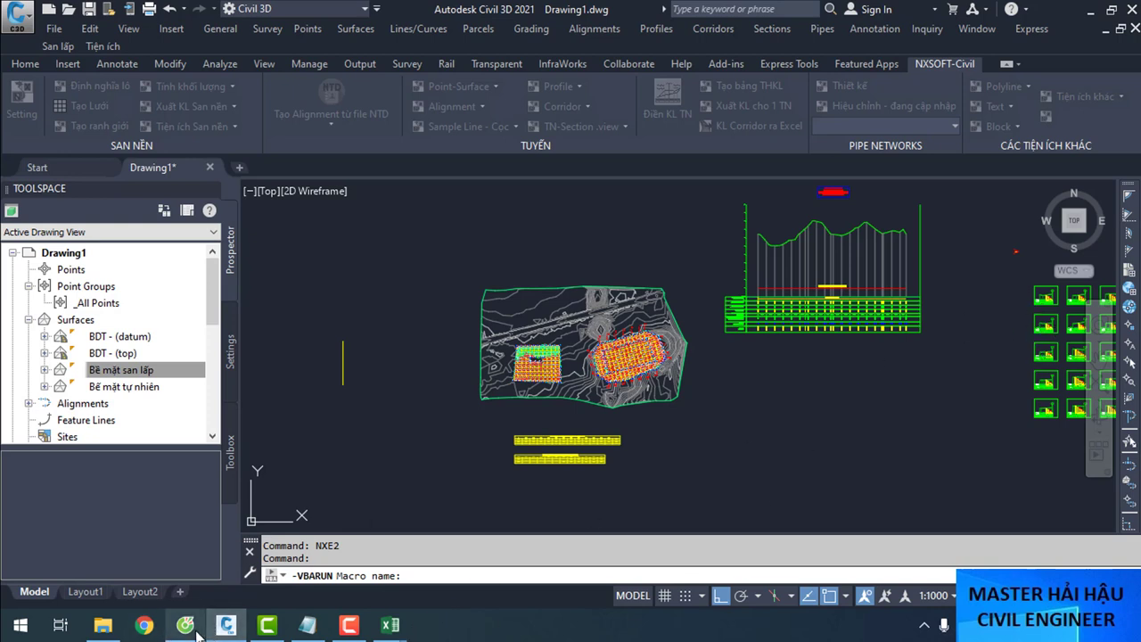
pyautogui.moveTo(196, 629)
pyautogui.moveTo(388, 624)
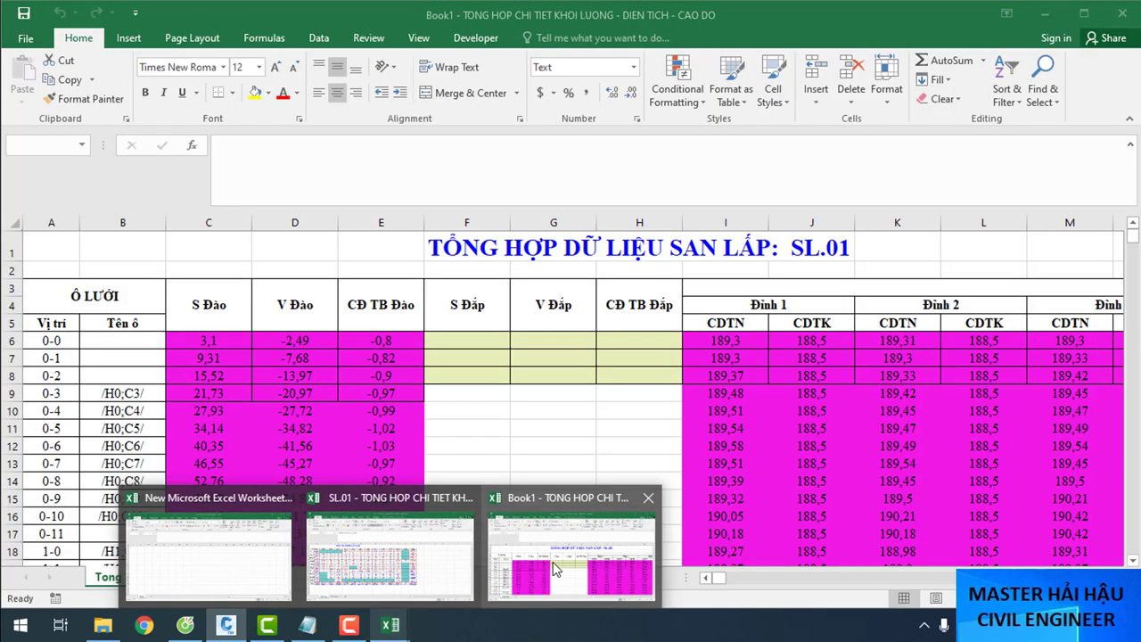
pyautogui.click(552, 562)
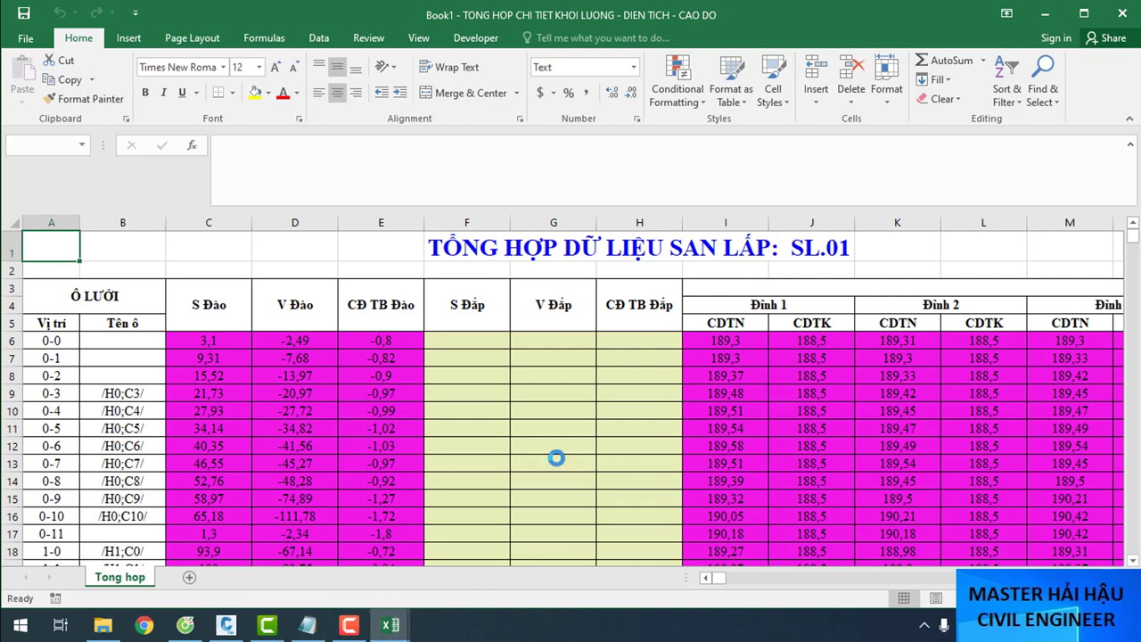
pyautogui.click(226, 625)
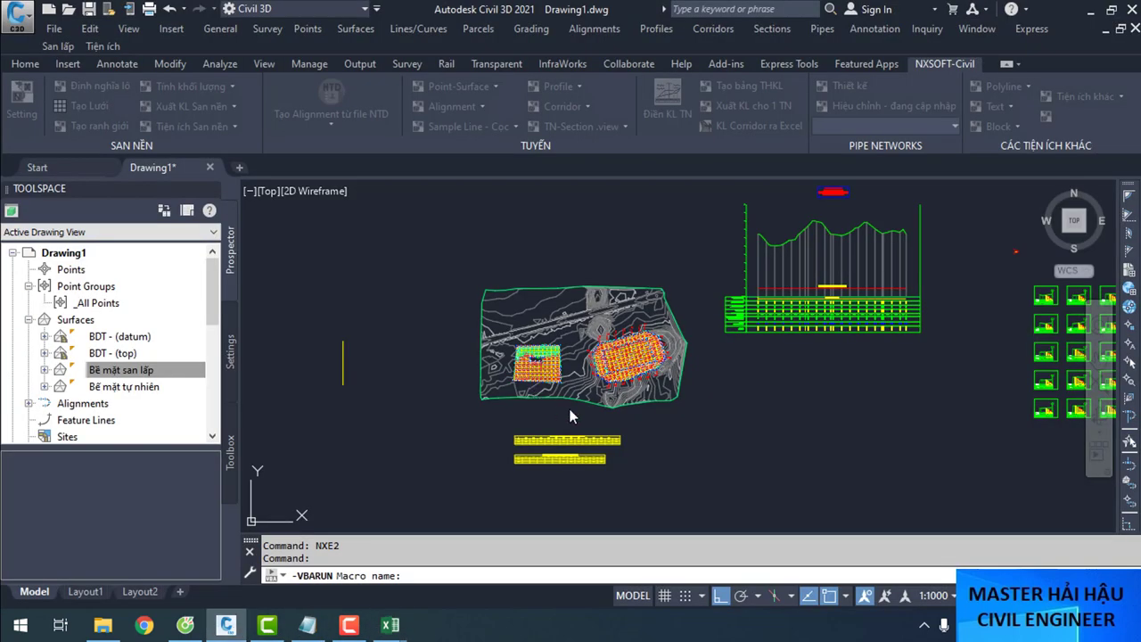
pyautogui.moveTo(389, 624)
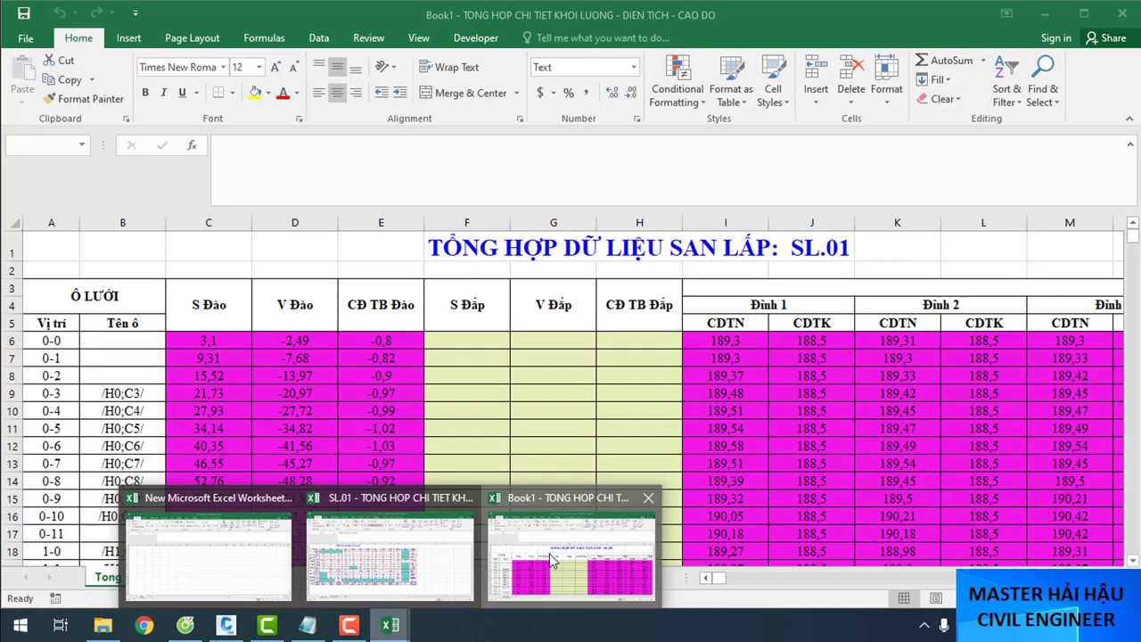
pyautogui.click(553, 562)
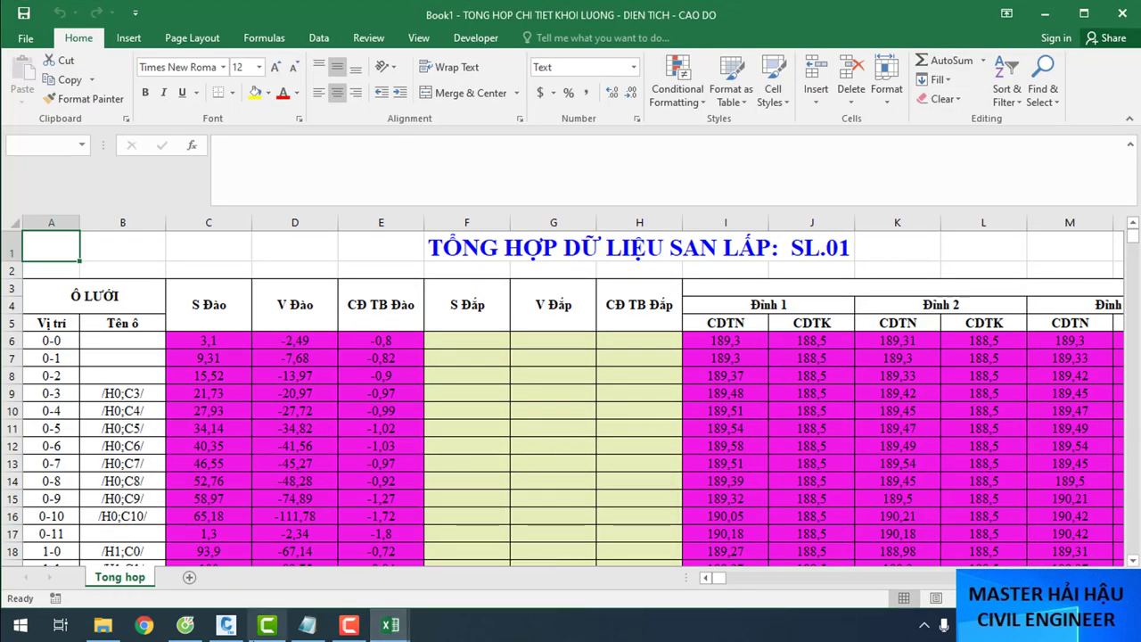
pyautogui.click(227, 625)
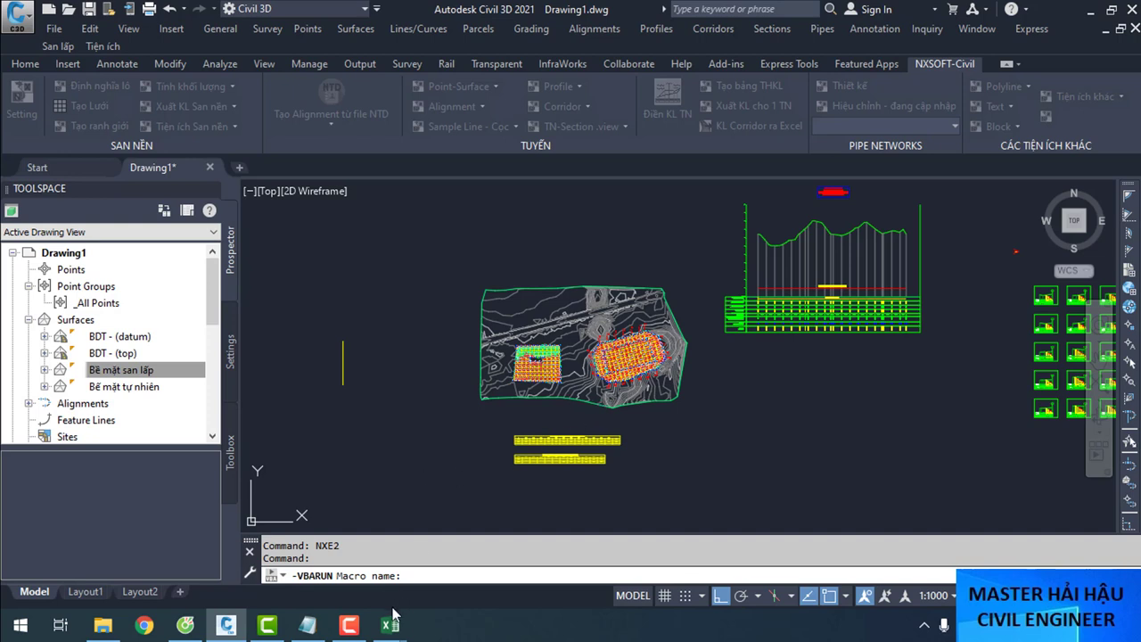
pyautogui.moveTo(390, 624)
pyautogui.click(564, 557)
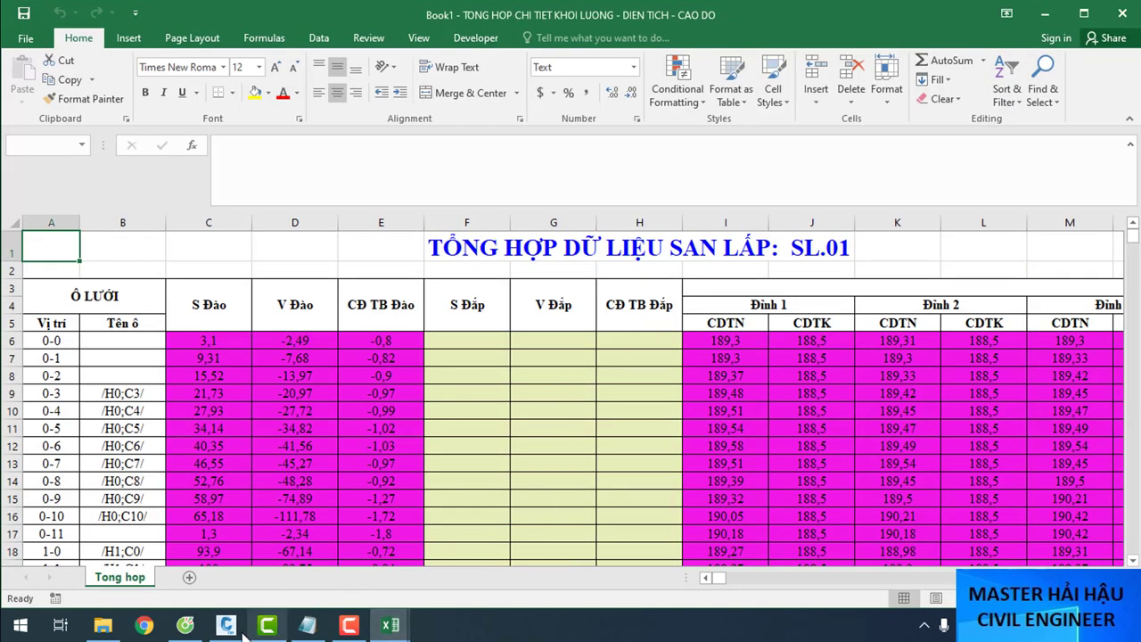
pyautogui.moveTo(244, 634)
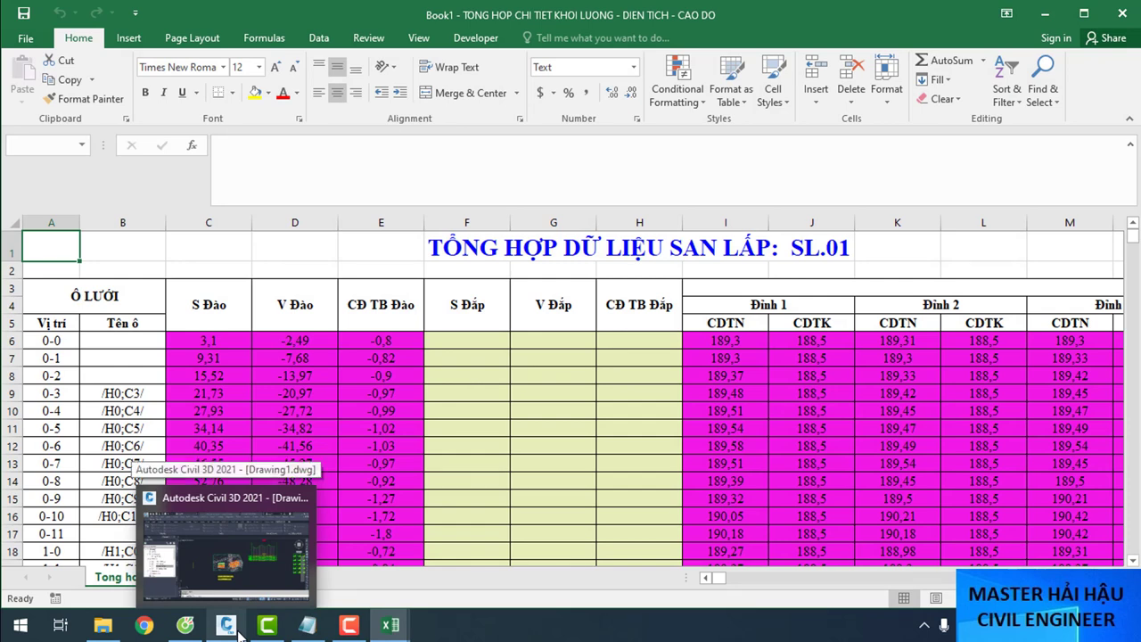
pyautogui.click(238, 633)
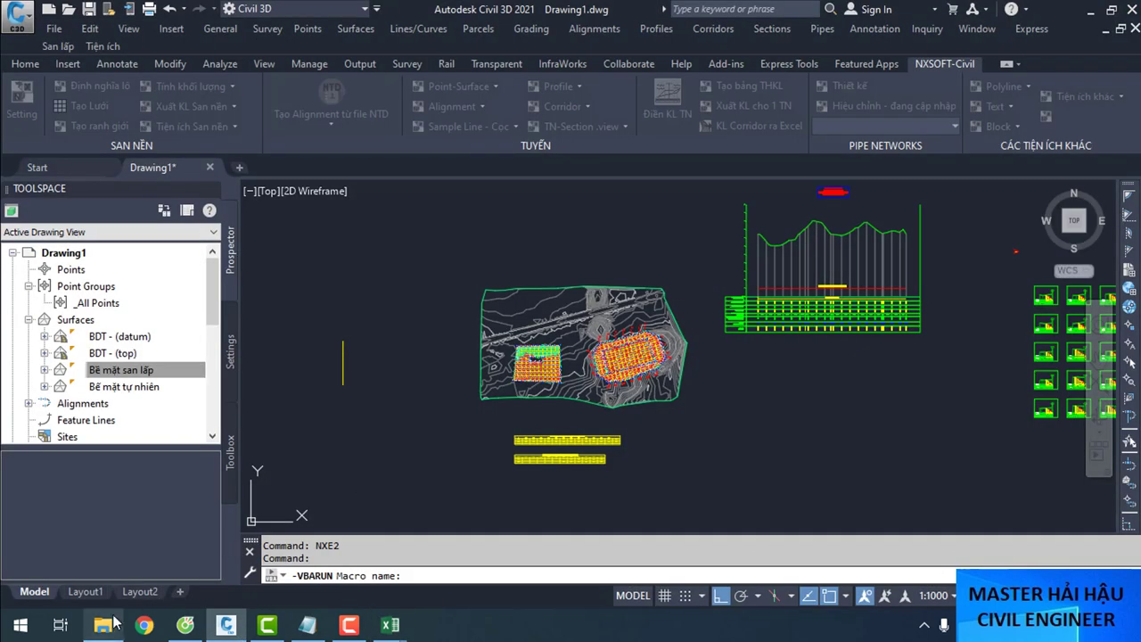
# Switch to File Explorer, go up to the parent course folder, and open the Lesson 02.2 San lap Duong GT folder
pyautogui.click(115, 622)
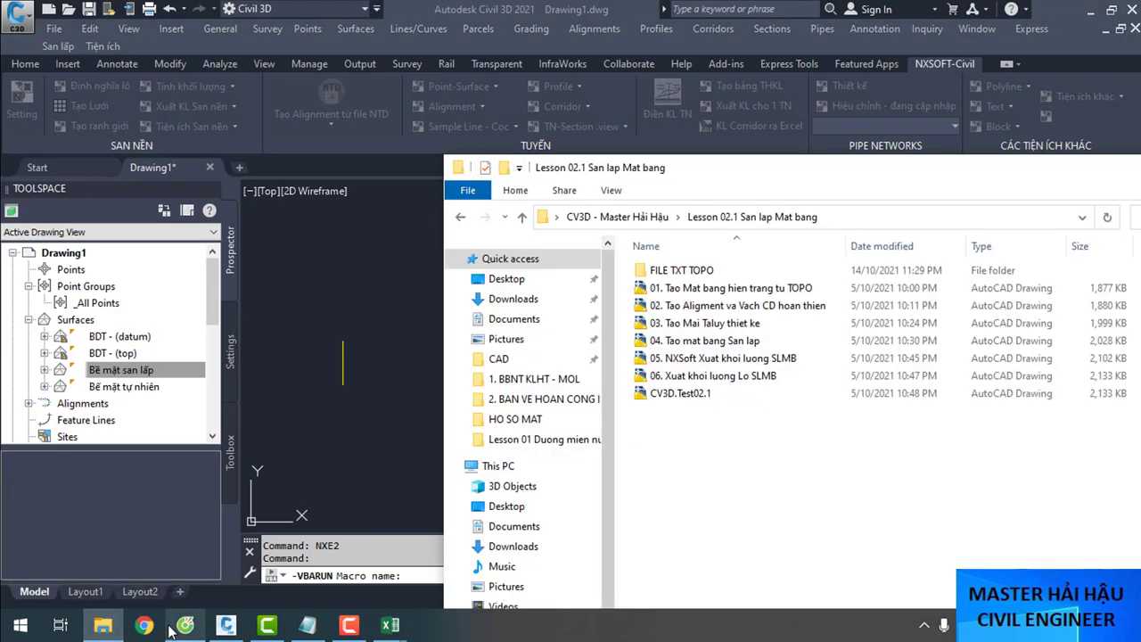
pyautogui.click(617, 217)
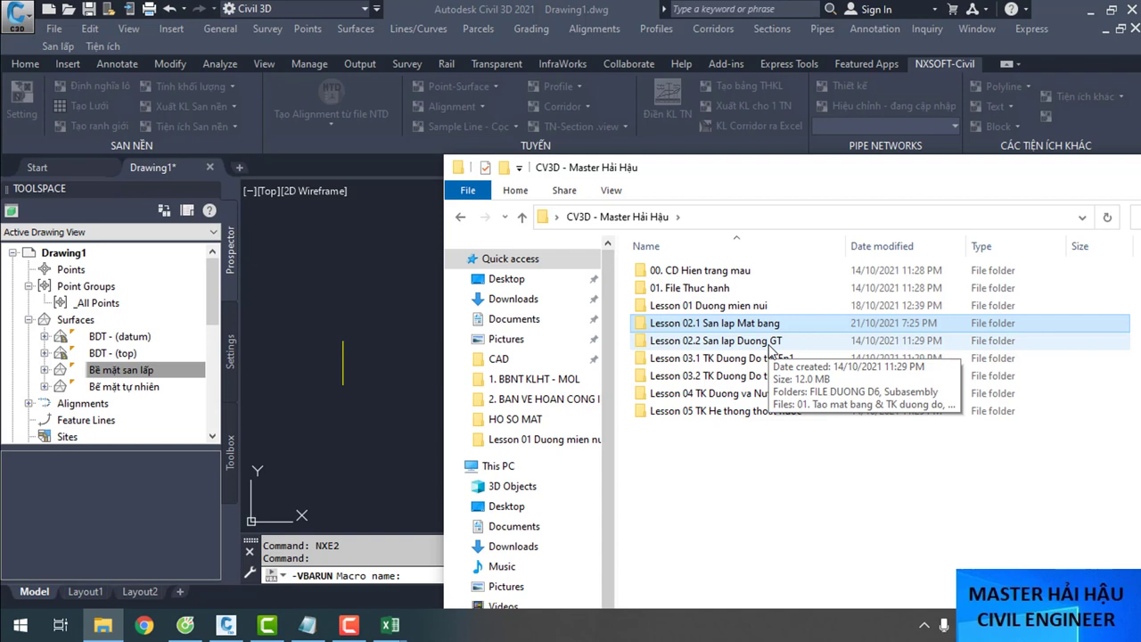
pyautogui.click(771, 348)
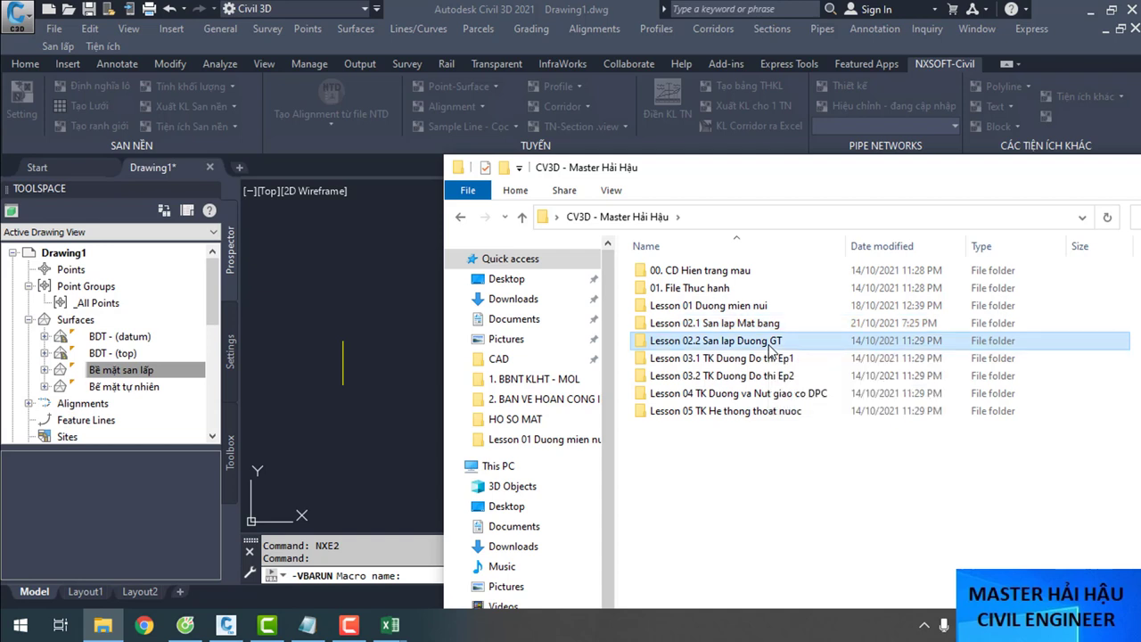
pyautogui.doubleClick(771, 348)
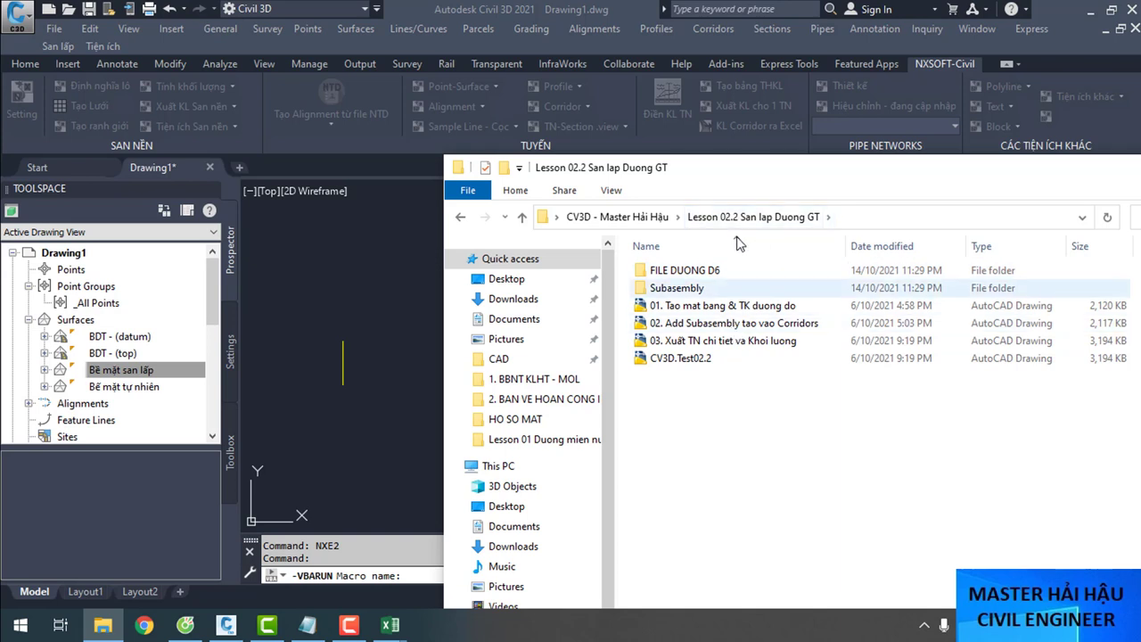